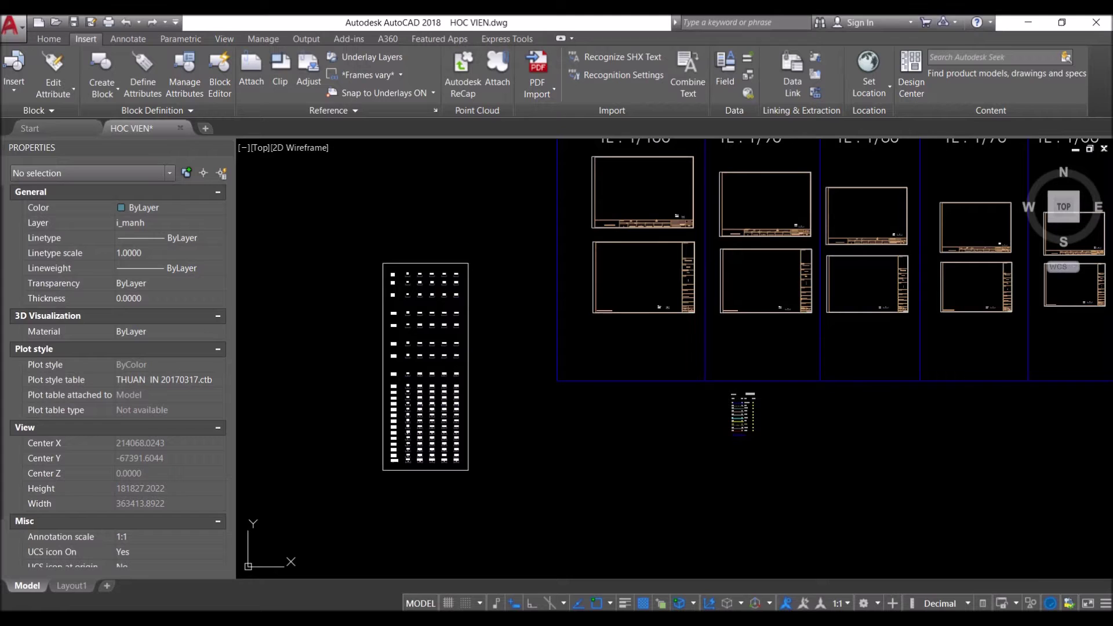
Attach the Pinterest wardrobe photo at scale 1 below the sheet frames and pan to view it
{"action": "left_click", "coordinate": [251, 70]}
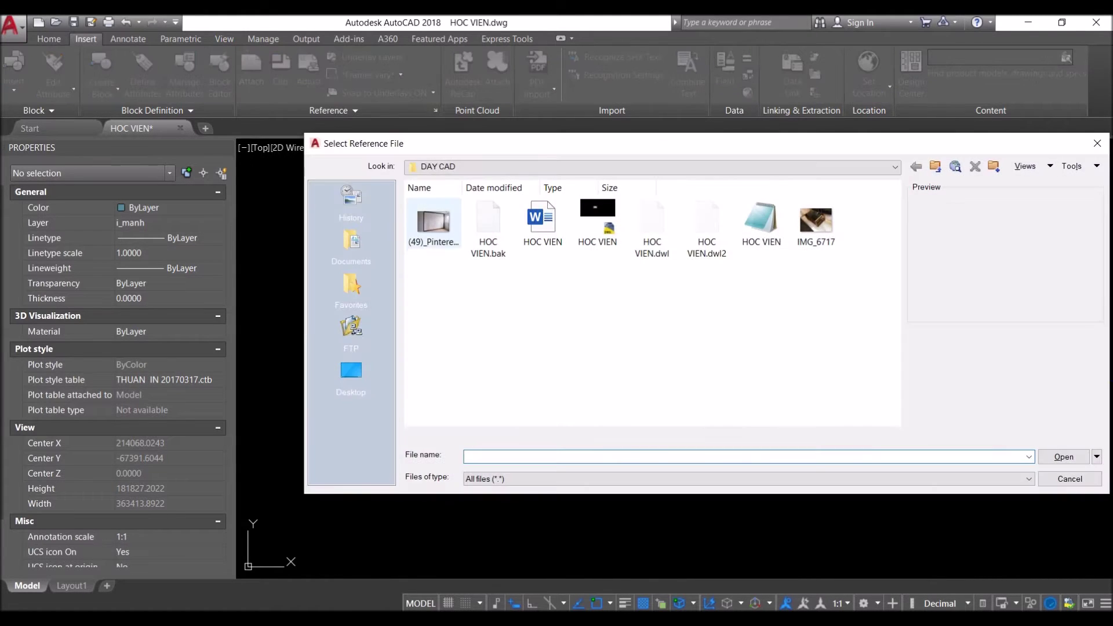
{"action": "left_click", "coordinate": [433, 223]}
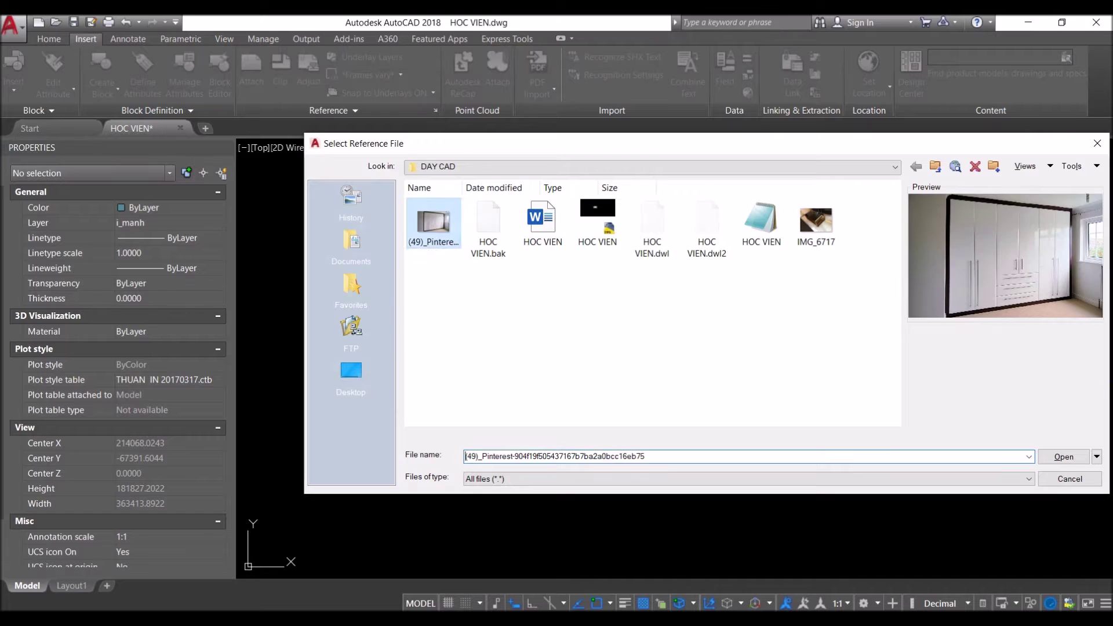
{"action": "left_click", "coordinate": [1064, 456]}
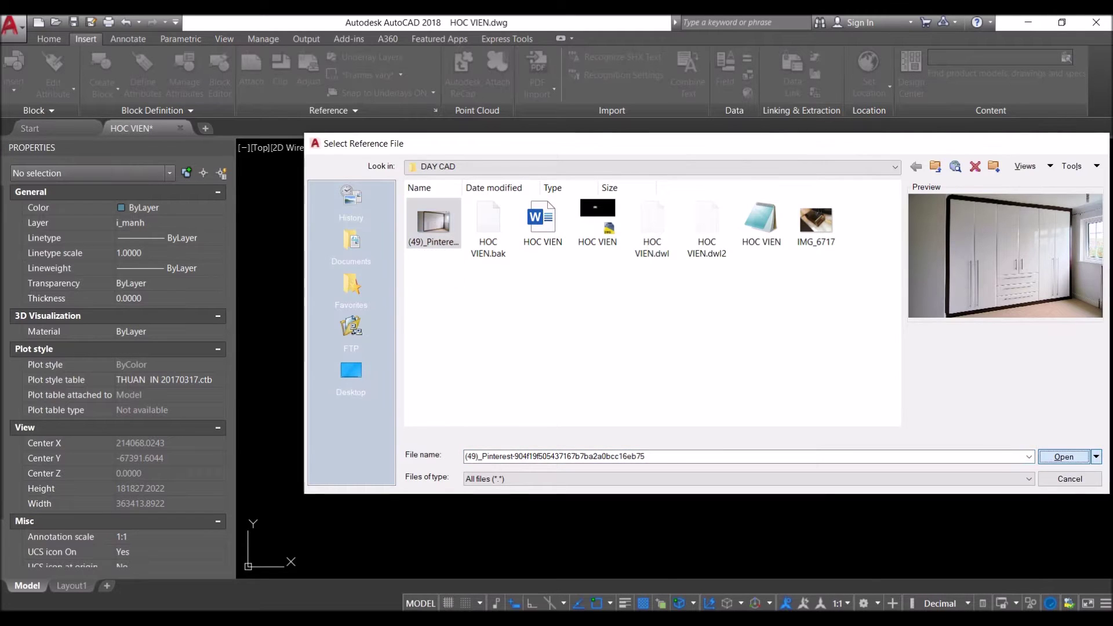
{"action": "left_click", "coordinate": [570, 425]}
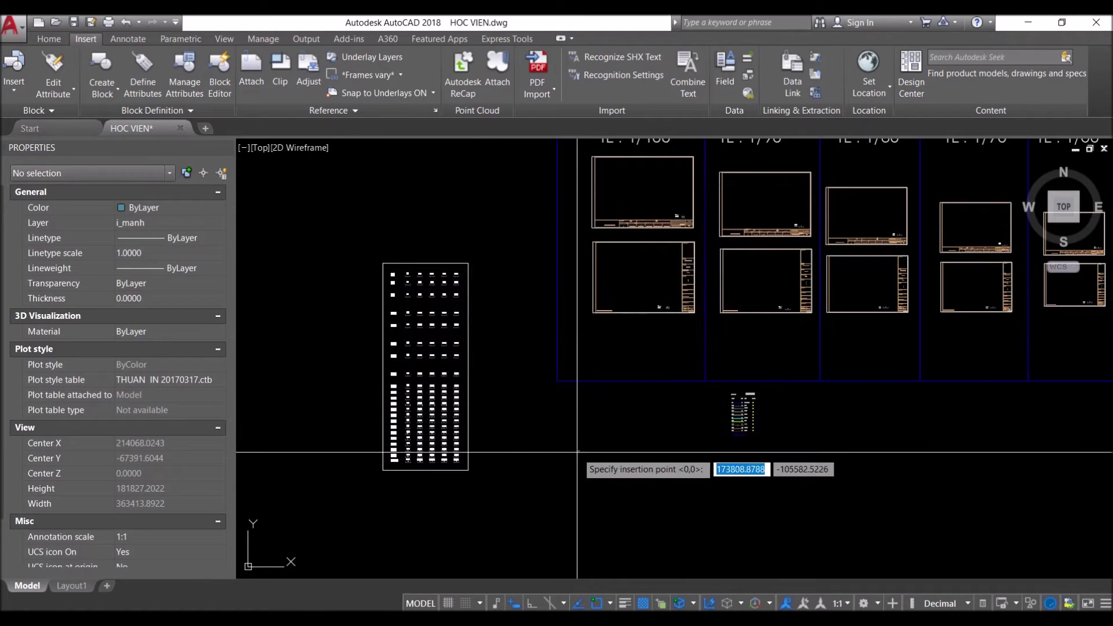
{"action": "left_click", "coordinate": [577, 453]}
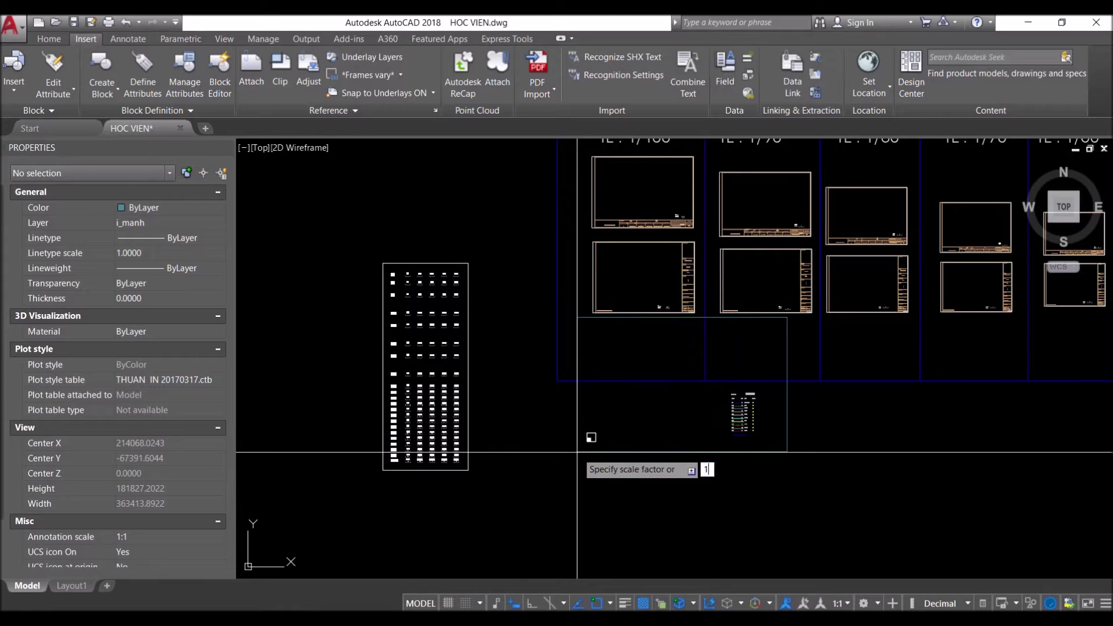
{"action": "scroll", "coordinate": [551, 451], "scroll_direction": "up", "scroll_amount": 10}
{"action": "scroll", "coordinate": [580, 441], "scroll_direction": "up", "scroll_amount": 5}
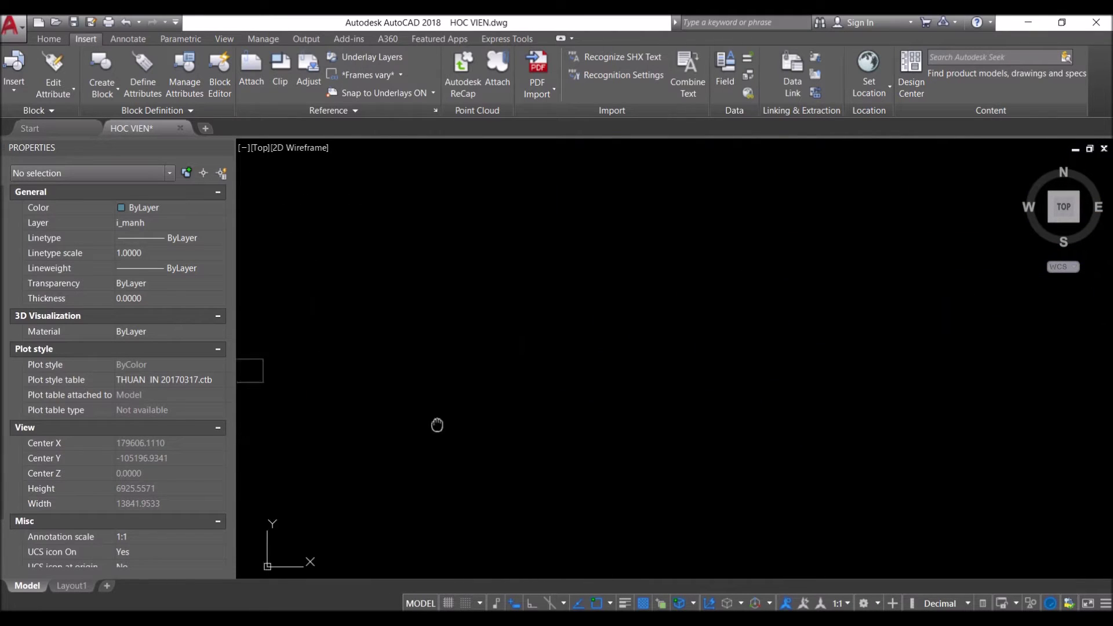
{"action": "scroll", "coordinate": [690, 414], "scroll_direction": "up", "scroll_amount": 6}
{"action": "scroll", "coordinate": [637, 377], "scroll_direction": "up", "scroll_amount": 5}
{"action": "scroll", "coordinate": [567, 319], "scroll_direction": "down", "scroll_amount": 5}
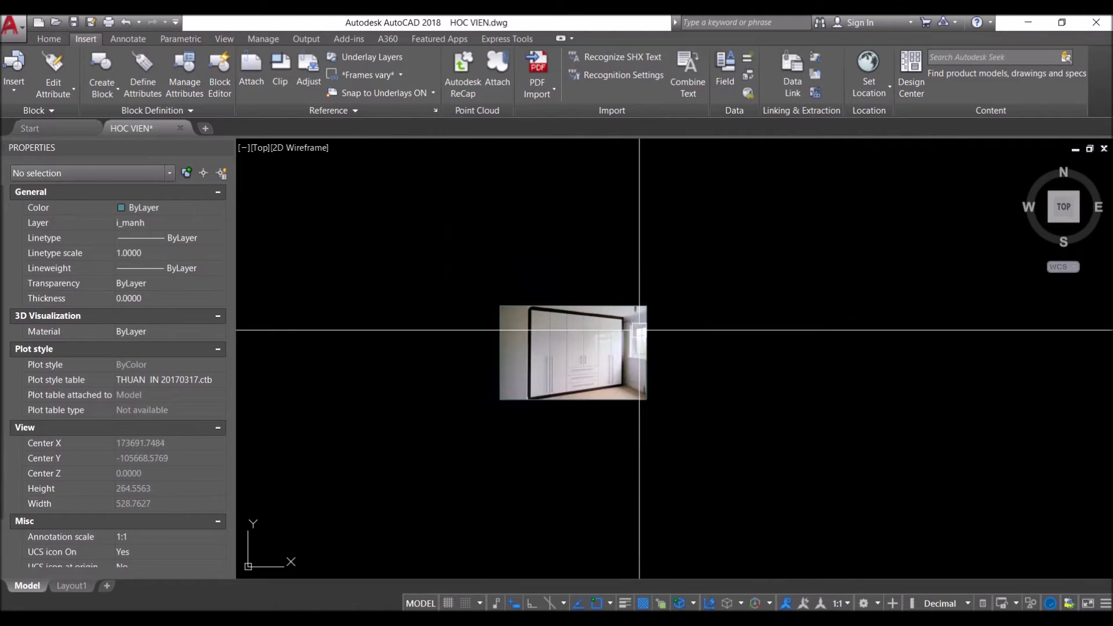
{"action": "scroll", "coordinate": [519, 313], "scroll_direction": "up", "scroll_amount": 4}
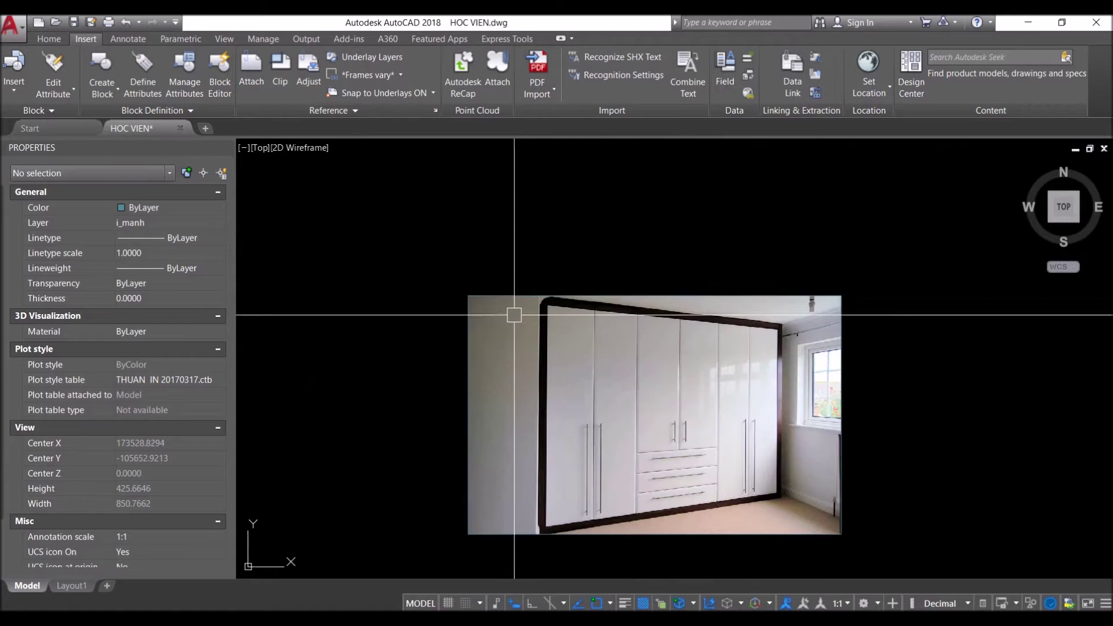
{"action": "scroll", "coordinate": [509, 368], "scroll_direction": "down", "scroll_amount": 1}
{"action": "scroll", "coordinate": [509, 368], "scroll_direction": "down", "scroll_amount": 5}
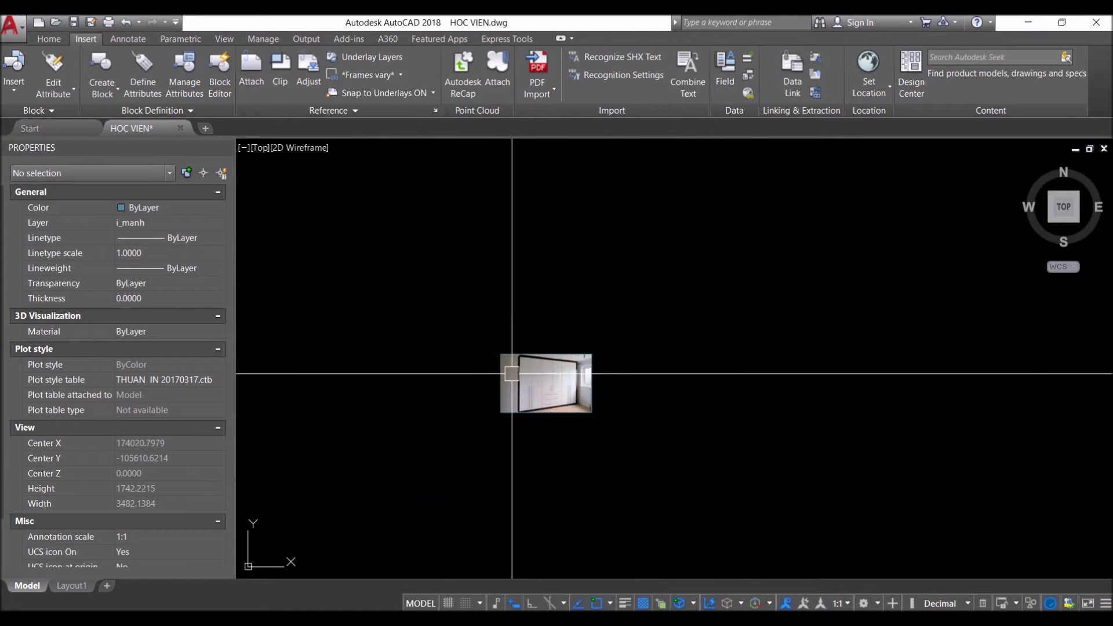
{"action": "scroll", "coordinate": [574, 369], "scroll_direction": "up", "scroll_amount": 6}
{"action": "scroll", "coordinate": [580, 354], "scroll_direction": "down", "scroll_amount": 2}
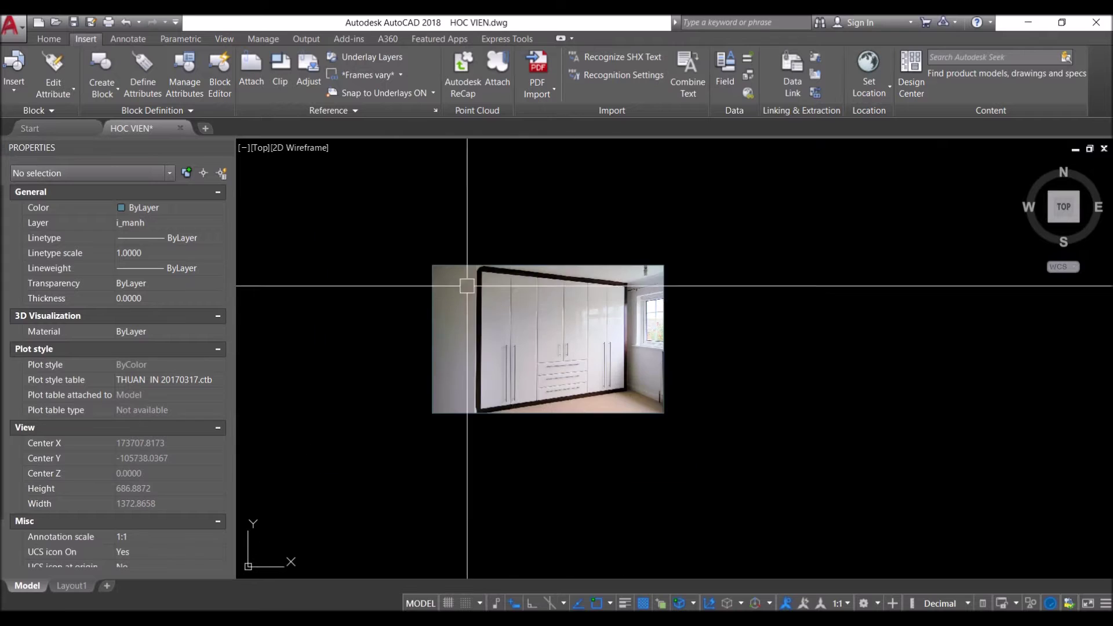
{"action": "scroll", "coordinate": [603, 360], "scroll_direction": "down", "scroll_amount": 10}
{"action": "middle_click_drag", "start_coordinate": [708, 341], "coordinate": [510, 381]}
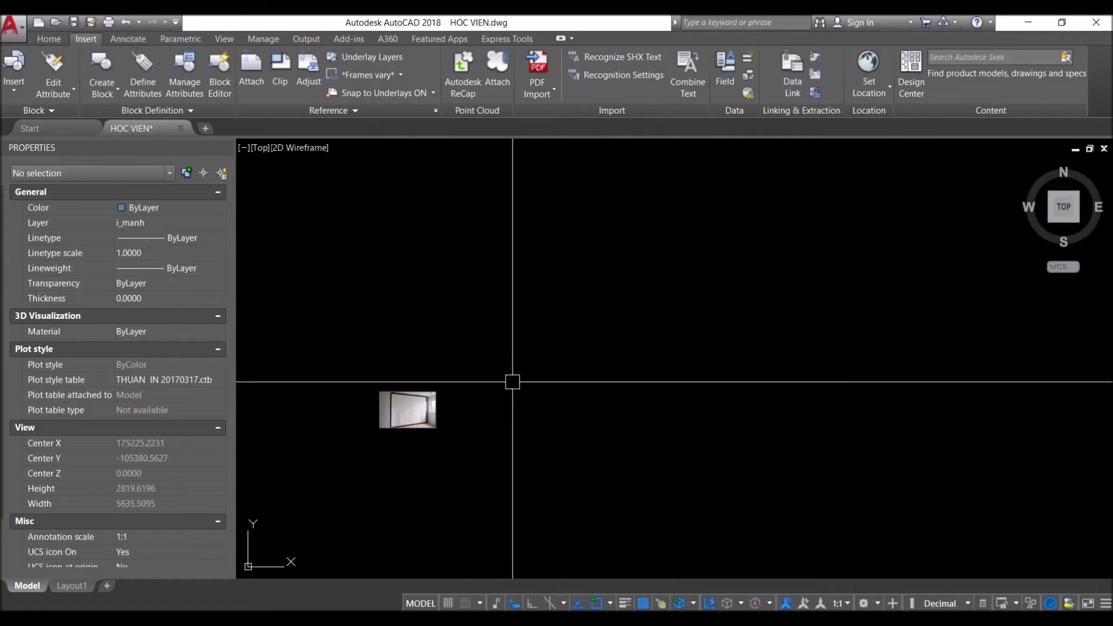
{"action": "scroll", "coordinate": [584, 325], "scroll_direction": "down", "scroll_amount": 4}
{"action": "middle_click_drag", "start_coordinate": [592, 301], "coordinate": [509, 268]}
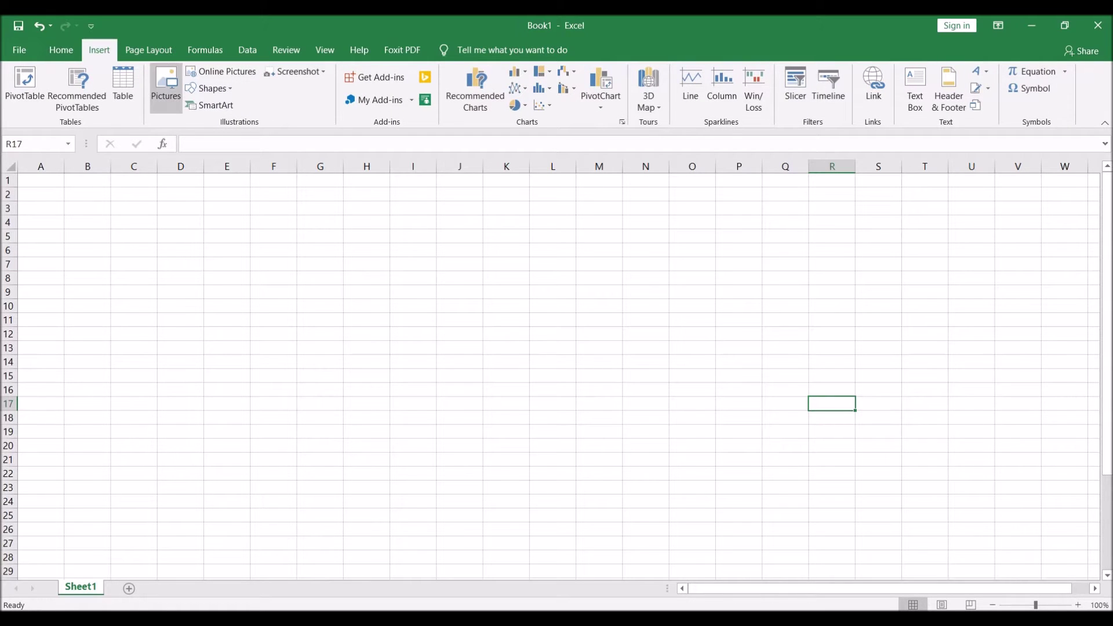
Insert the Pinterest wardrobe picture into Book1's blank sheet and copy it
{"action": "left_click", "coordinate": [165, 87]}
{"action": "left_click", "coordinate": [275, 139]}
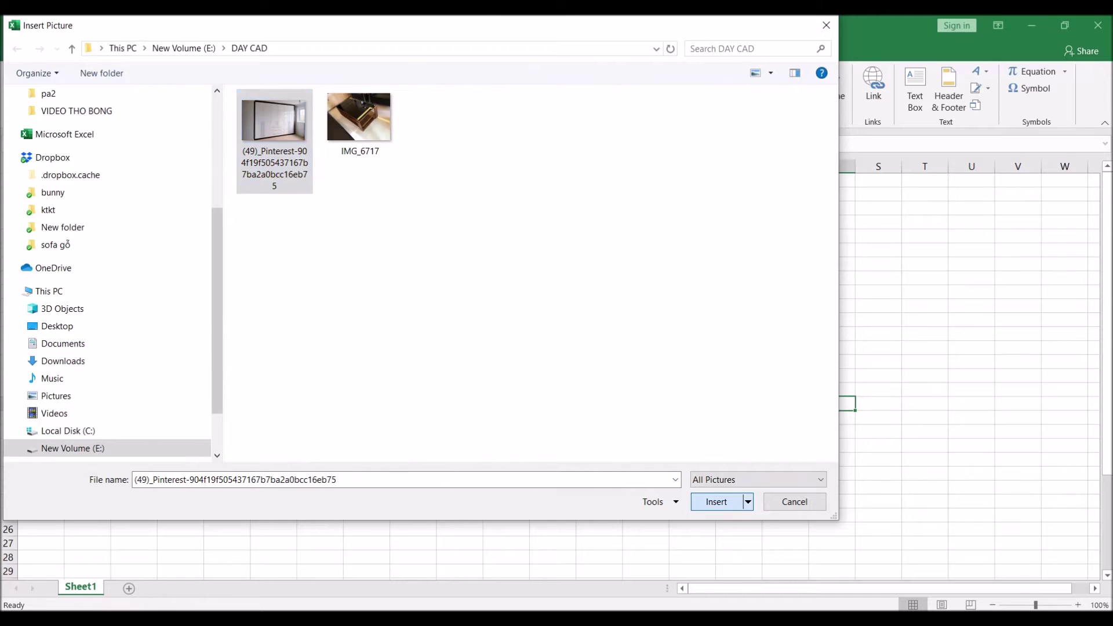
{"action": "key", "text": "Return"}
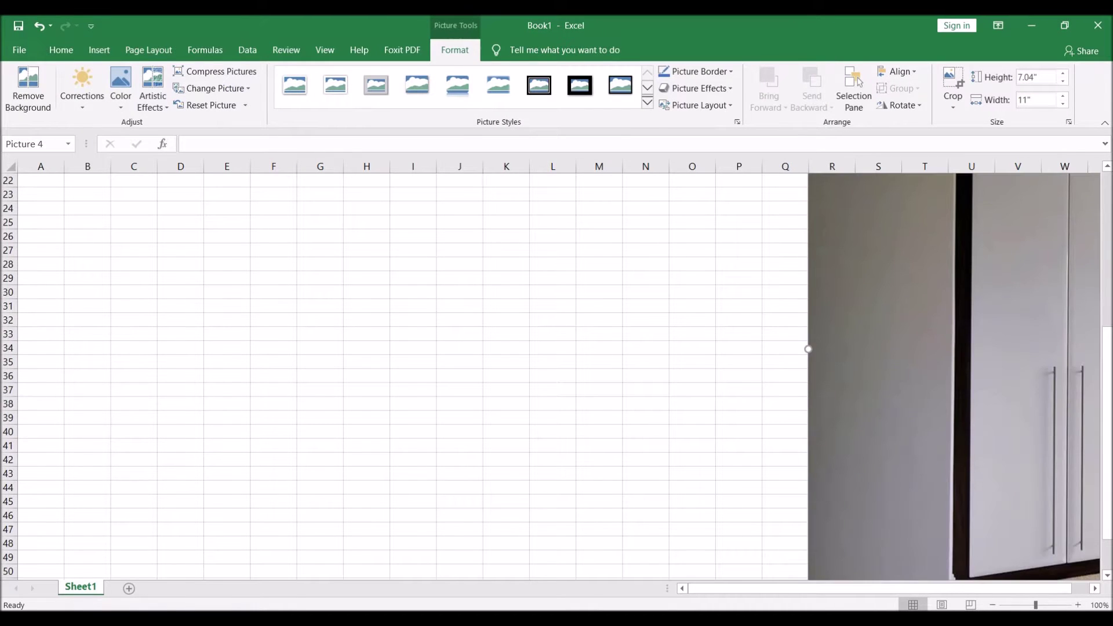
{"action": "key", "text": "Escape"}
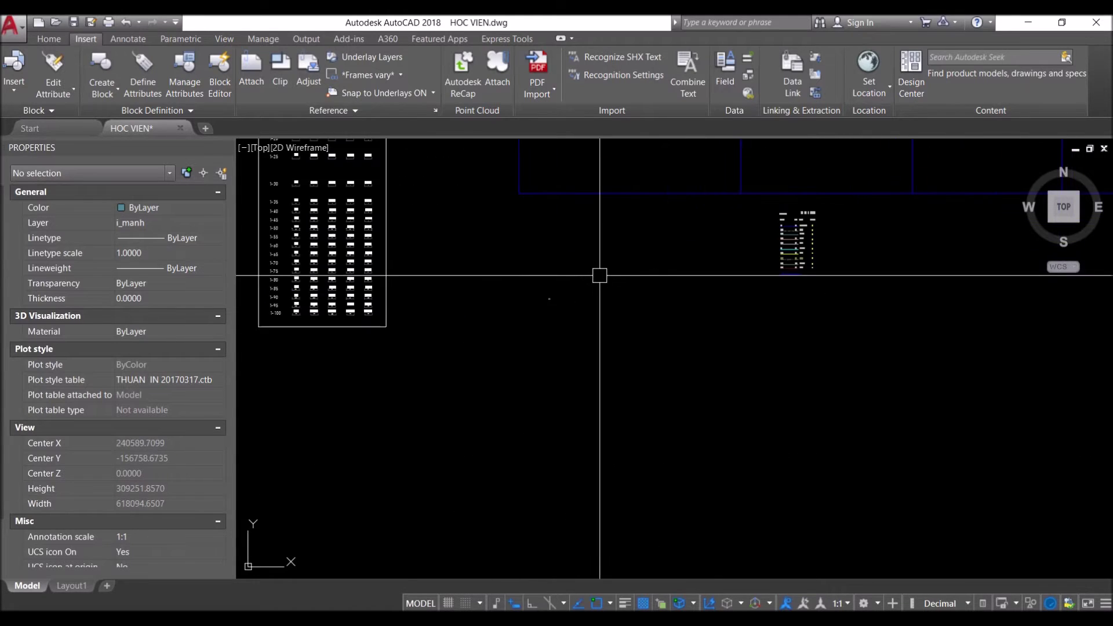
Paste the copied wardrobe picture into the drawing as an OLE object at default text size
{"action": "key", "text": "ctrl+v"}
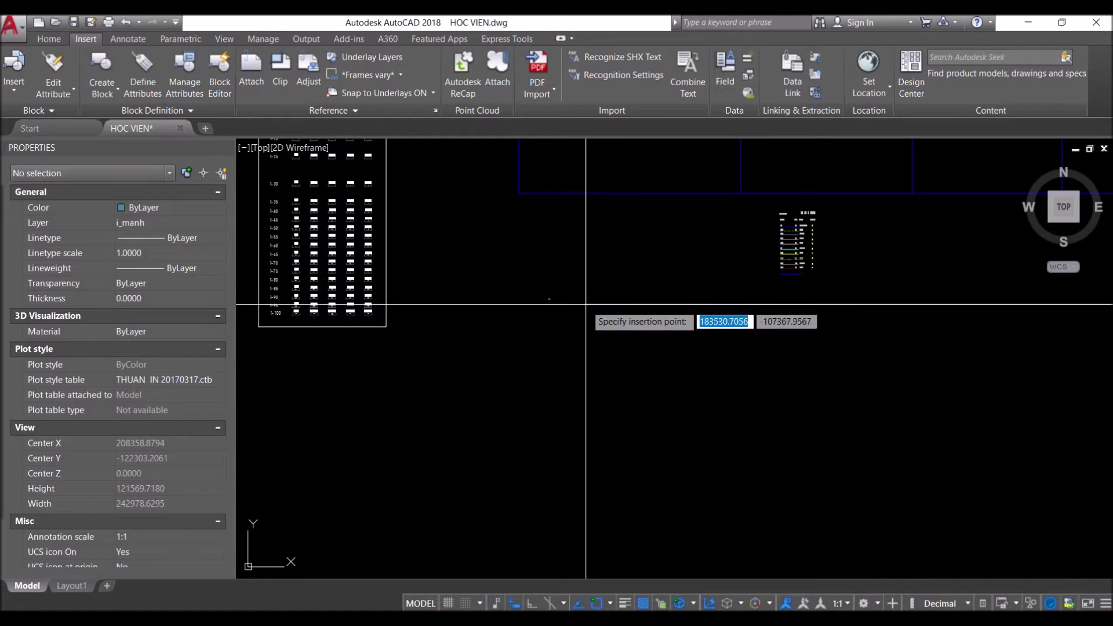
{"action": "left_click", "coordinate": [586, 304]}
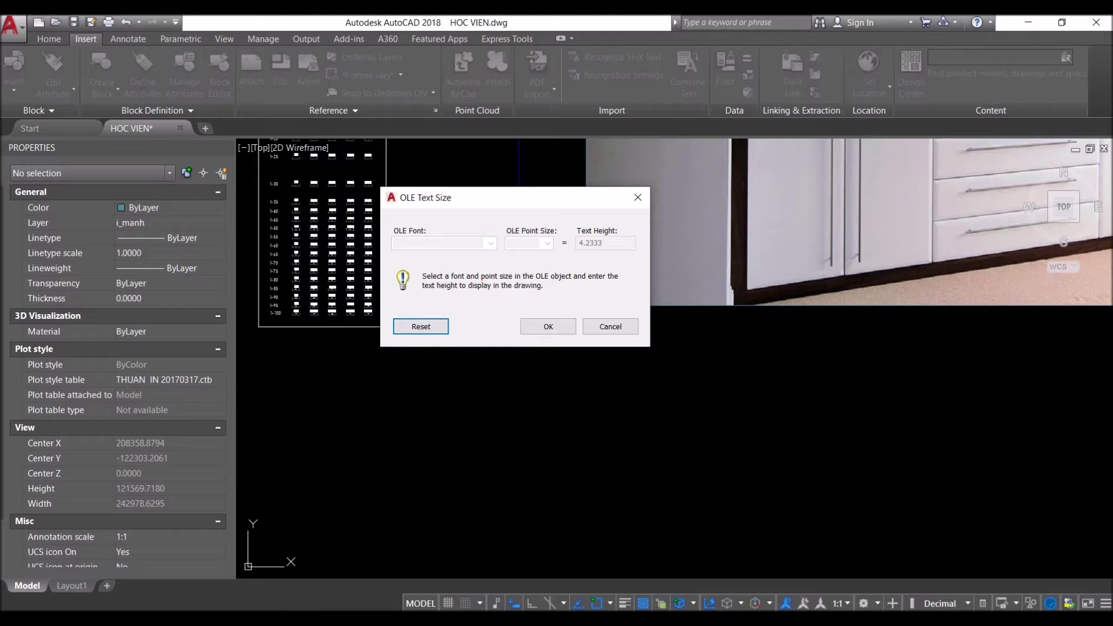
{"action": "key", "text": "Return"}
{"action": "scroll", "coordinate": [579, 360], "scroll_direction": "down", "scroll_amount": 3}
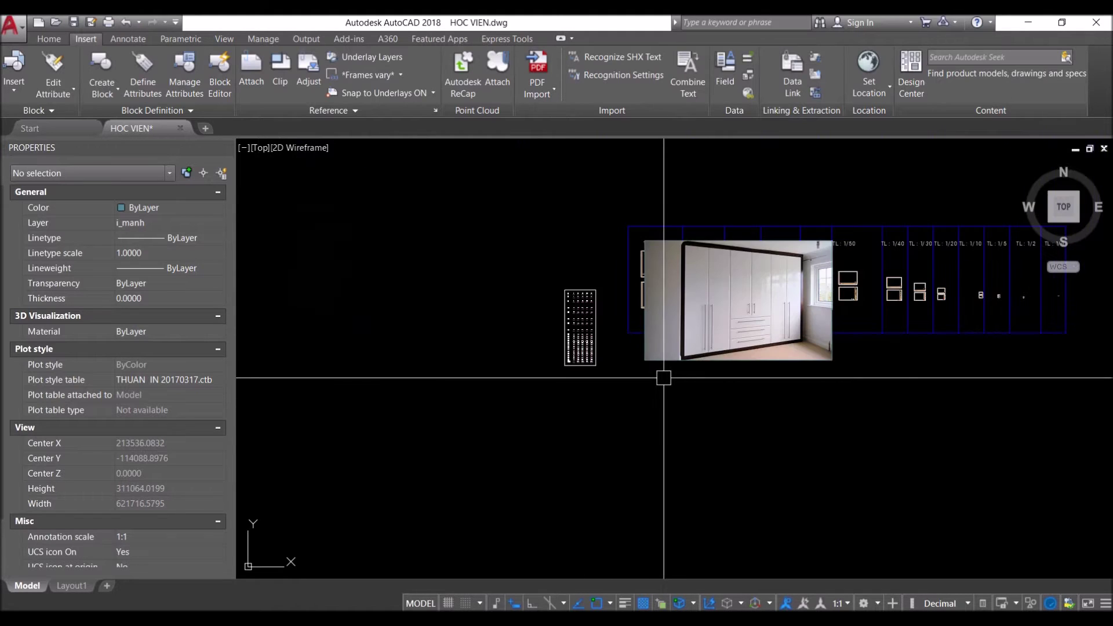
{"action": "left_click", "coordinate": [715, 361]}
Move the wardrobe picture down below the scale frames
{"action": "type", "text": "m"}
{"action": "key", "text": "Return"}
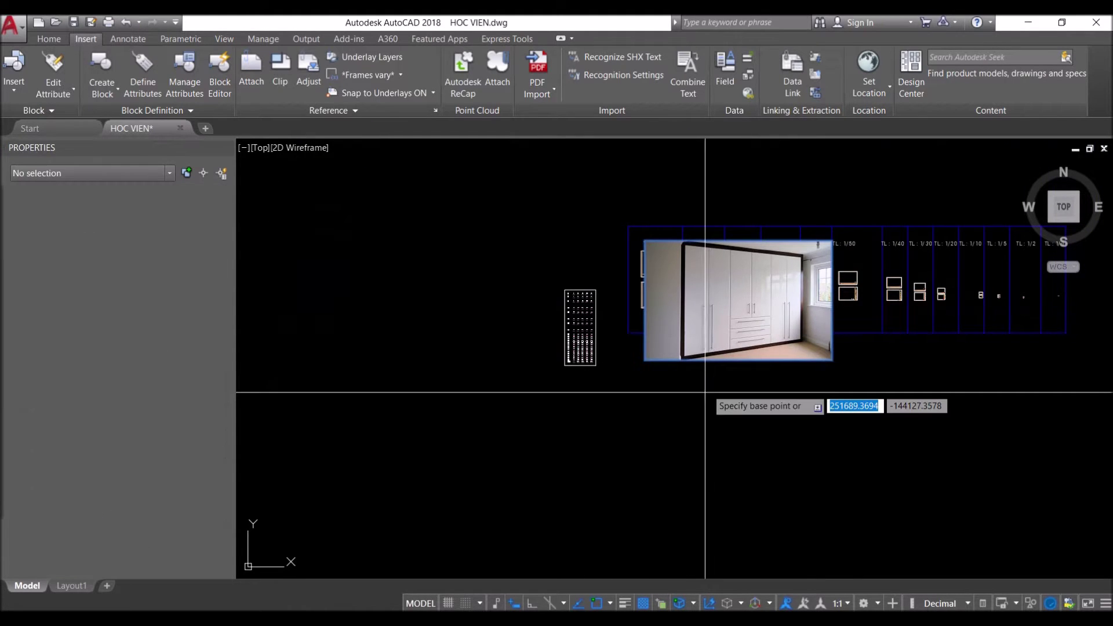
{"action": "left_click", "coordinate": [711, 373]}
{"action": "left_click", "coordinate": [682, 464]}
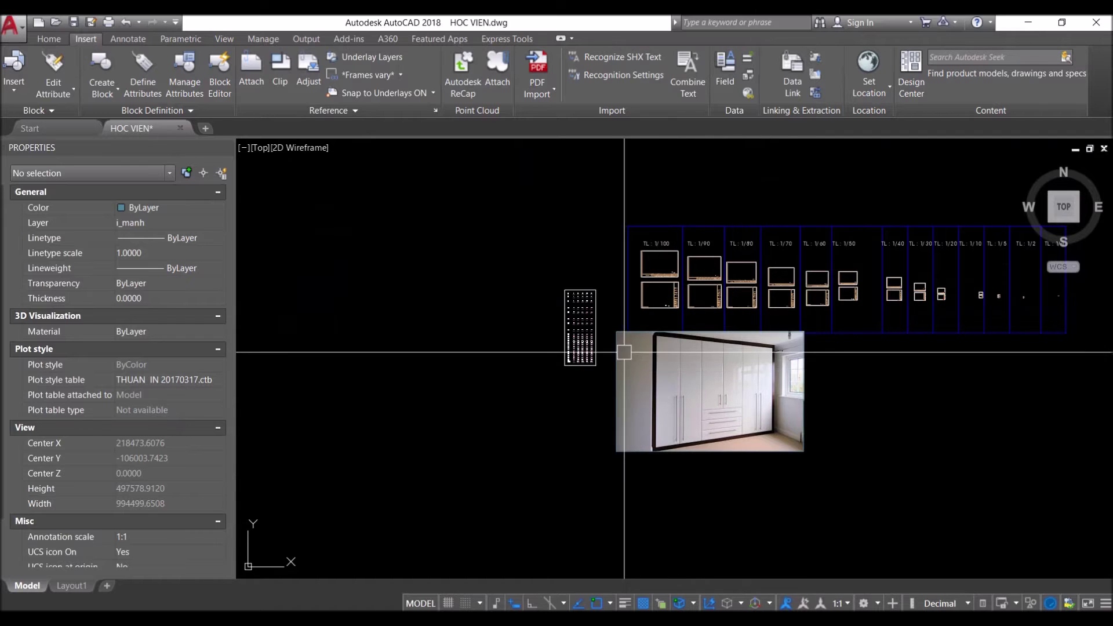
{"action": "scroll", "coordinate": [616, 339], "scroll_direction": "up", "scroll_amount": 3}
{"action": "left_click", "coordinate": [584, 339]}
{"action": "scroll", "coordinate": [812, 493], "scroll_direction": "down", "scroll_amount": 2}
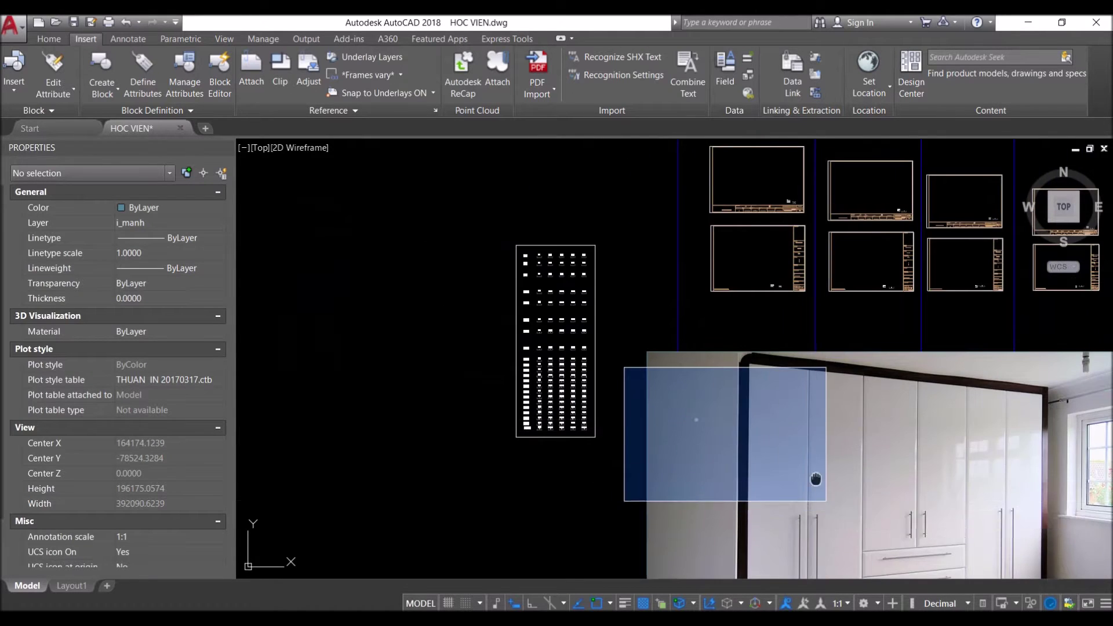
{"action": "scroll", "coordinate": [754, 405], "scroll_direction": "up", "scroll_amount": 2}
{"action": "left_click", "coordinate": [754, 418]}
{"action": "key", "text": "Escape"}
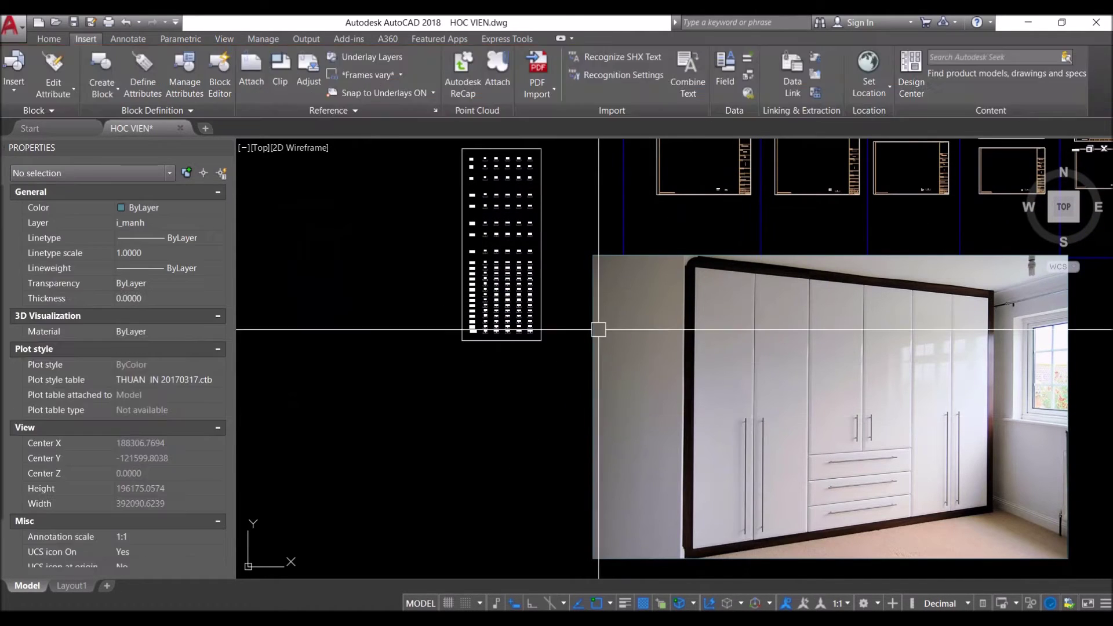
{"action": "scroll", "coordinate": [600, 334], "scroll_direction": "down", "scroll_amount": 4}
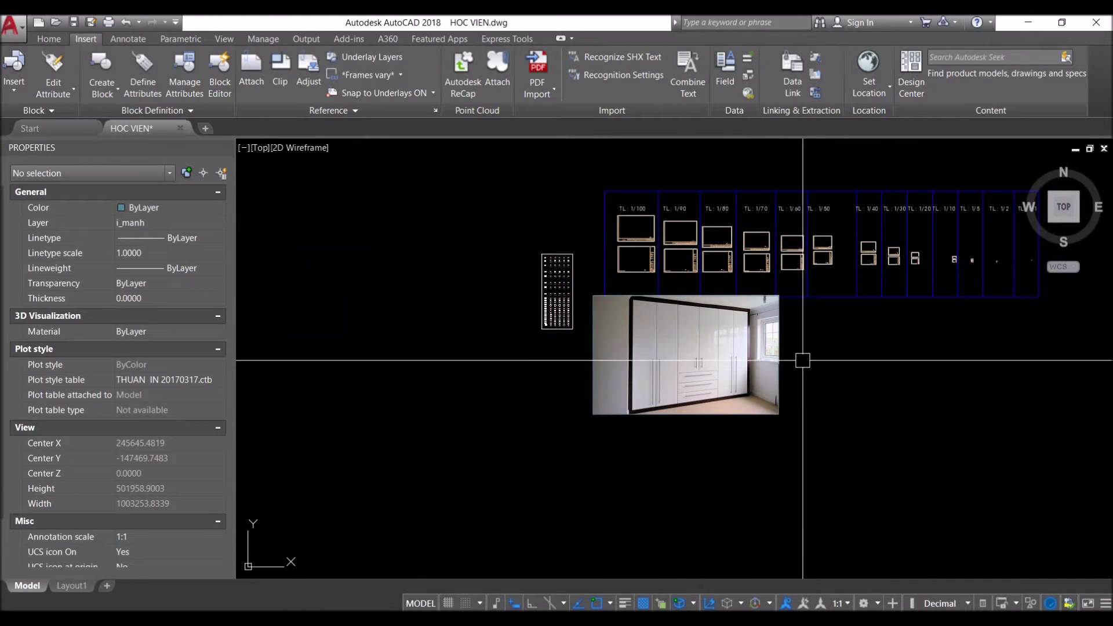
{"action": "left_click", "coordinate": [697, 382]}
{"action": "scroll", "coordinate": [771, 383], "scroll_direction": "up", "scroll_amount": 3}
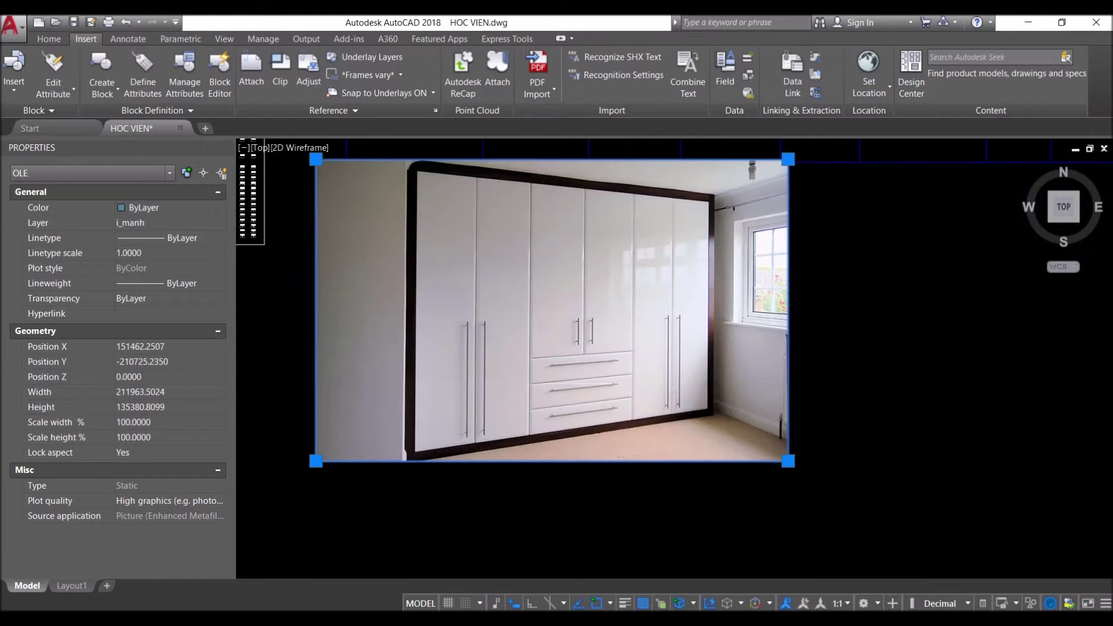
{"action": "scroll", "coordinate": [772, 384], "scroll_direction": "down", "scroll_amount": 2}
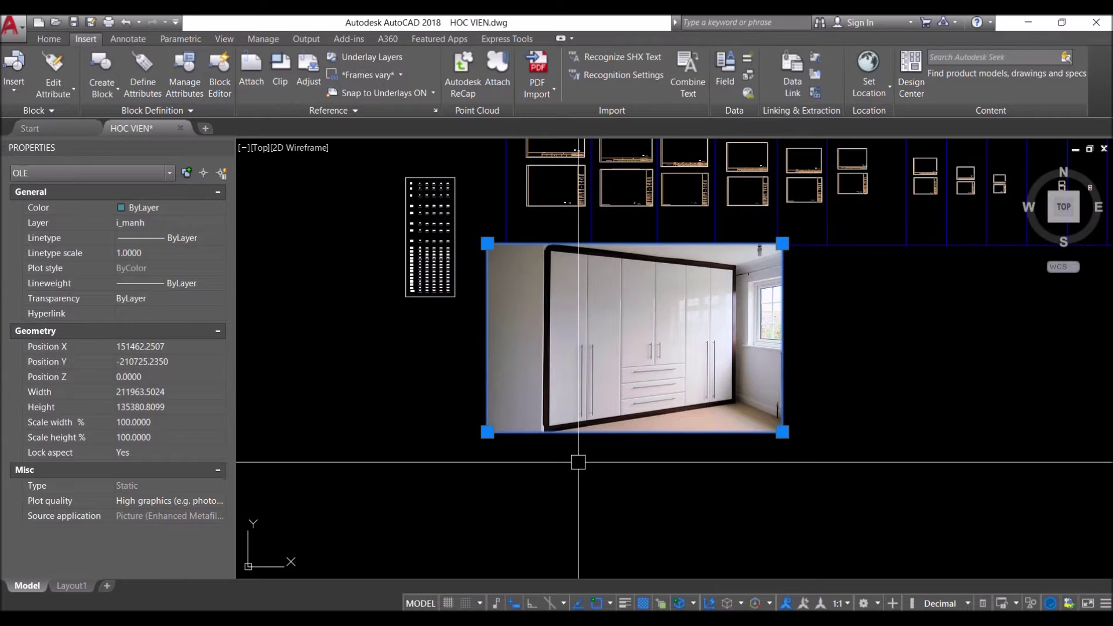
{"action": "key", "text": "Escape"}
Add a vertical DLI dimension along the photo's left edge, reading 135381
{"action": "type", "text": "dli"}
{"action": "key", "text": "Return"}
{"action": "left_click", "coordinate": [487, 243]}
{"action": "left_click", "coordinate": [487, 432]}
{"action": "scroll", "coordinate": [451, 352], "scroll_direction": "up", "scroll_amount": 1}
{"action": "scroll", "coordinate": [450, 352], "scroll_direction": "up", "scroll_amount": 2}
{"action": "left_click", "coordinate": [522, 323]}
{"action": "scroll", "coordinate": [601, 329], "scroll_direction": "up", "scroll_amount": 5}
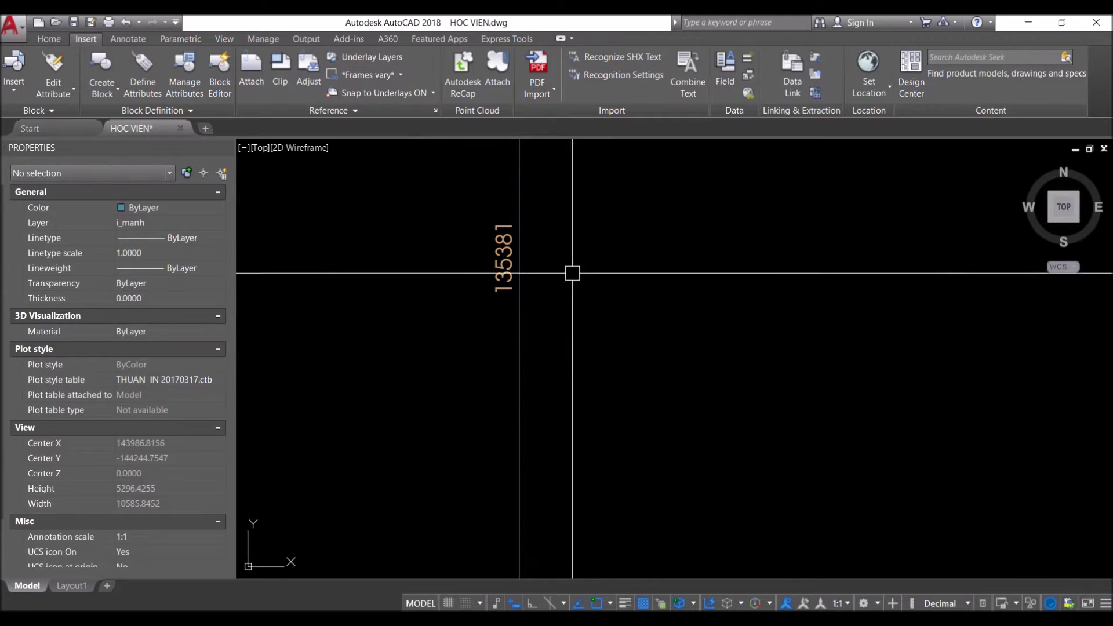
{"action": "scroll", "coordinate": [574, 270], "scroll_direction": "down", "scroll_amount": 10}
{"action": "scroll", "coordinate": [637, 273], "scroll_direction": "down", "scroll_amount": 5}
{"action": "scroll", "coordinate": [767, 276], "scroll_direction": "down", "scroll_amount": 3}
{"action": "scroll", "coordinate": [767, 276], "scroll_direction": "up", "scroll_amount": 3}
{"action": "scroll", "coordinate": [696, 232], "scroll_direction": "up", "scroll_amount": 2}
{"action": "scroll", "coordinate": [655, 185], "scroll_direction": "down", "scroll_amount": 2}
{"action": "scroll", "coordinate": [667, 181], "scroll_direction": "down", "scroll_amount": 3}
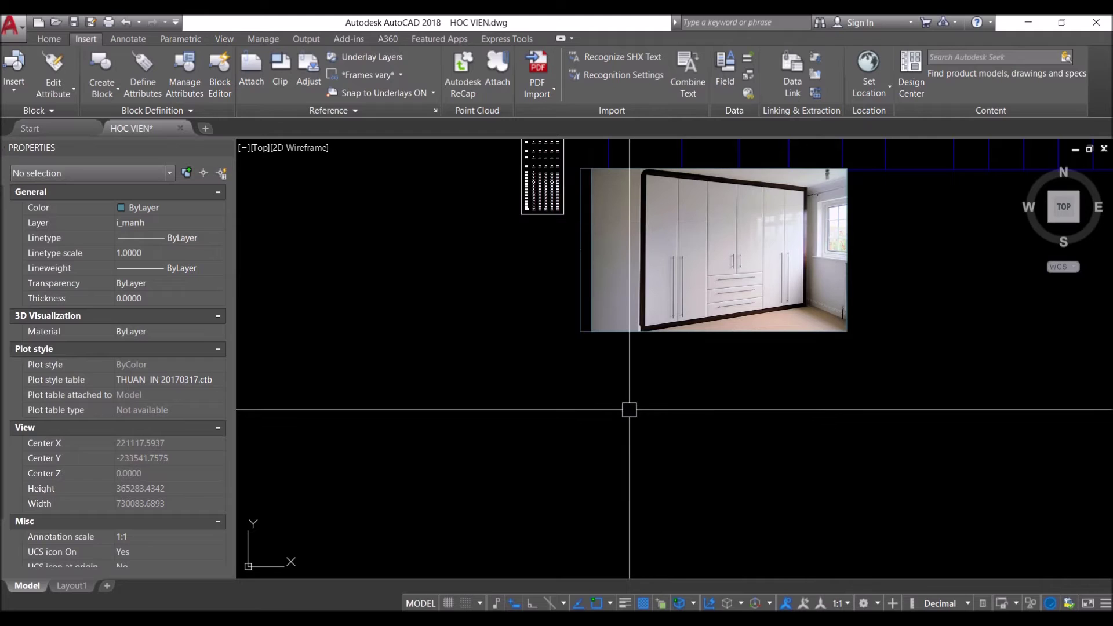
{"action": "key", "text": "Return"}
Draw a 2600-long reference line below the photo
{"action": "left_click", "coordinate": [609, 377]}
{"action": "type", "text": "26"}
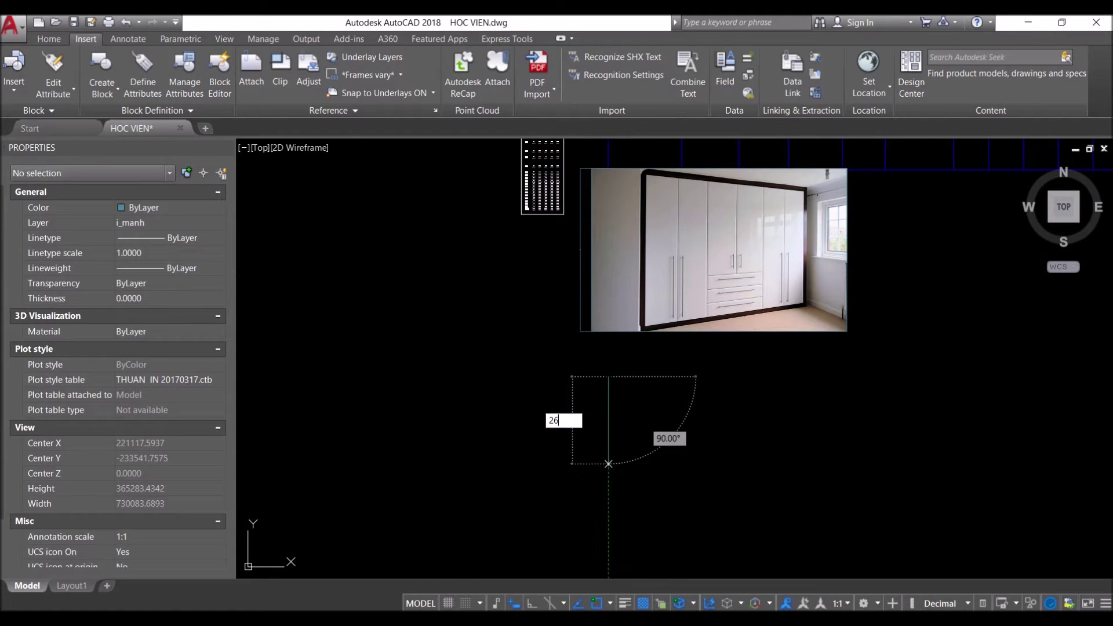
{"action": "key", "text": "Return"}
{"action": "key", "text": "Return"}
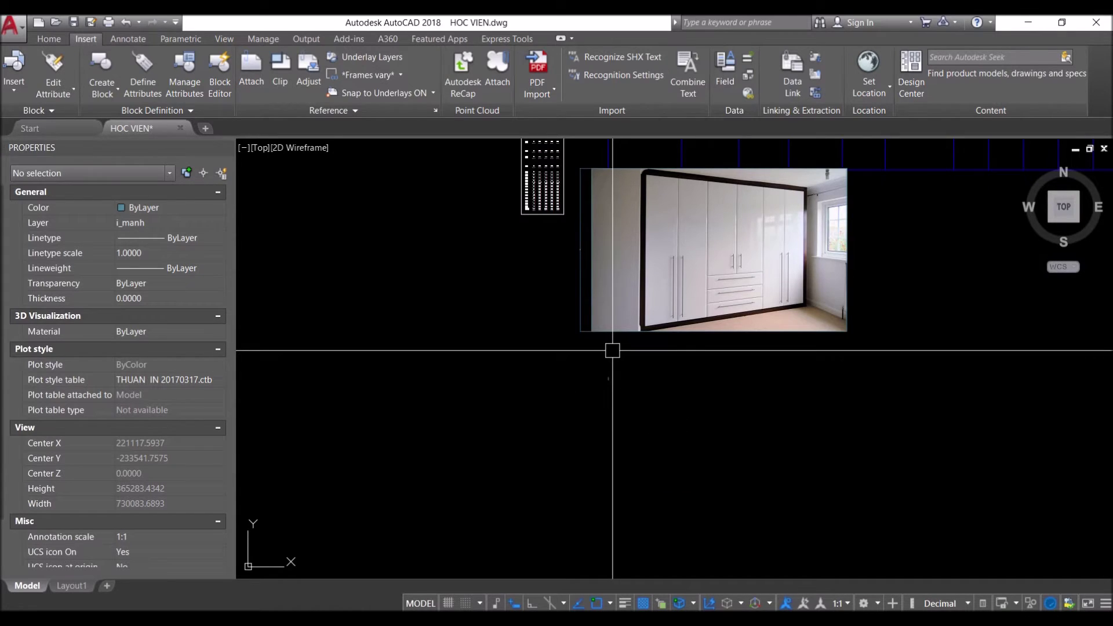
Align the photo to the reference line with scaling so its height becomes 2600
{"action": "left_click_drag", "start_coordinate": [614, 354], "coordinate": [544, 308]}
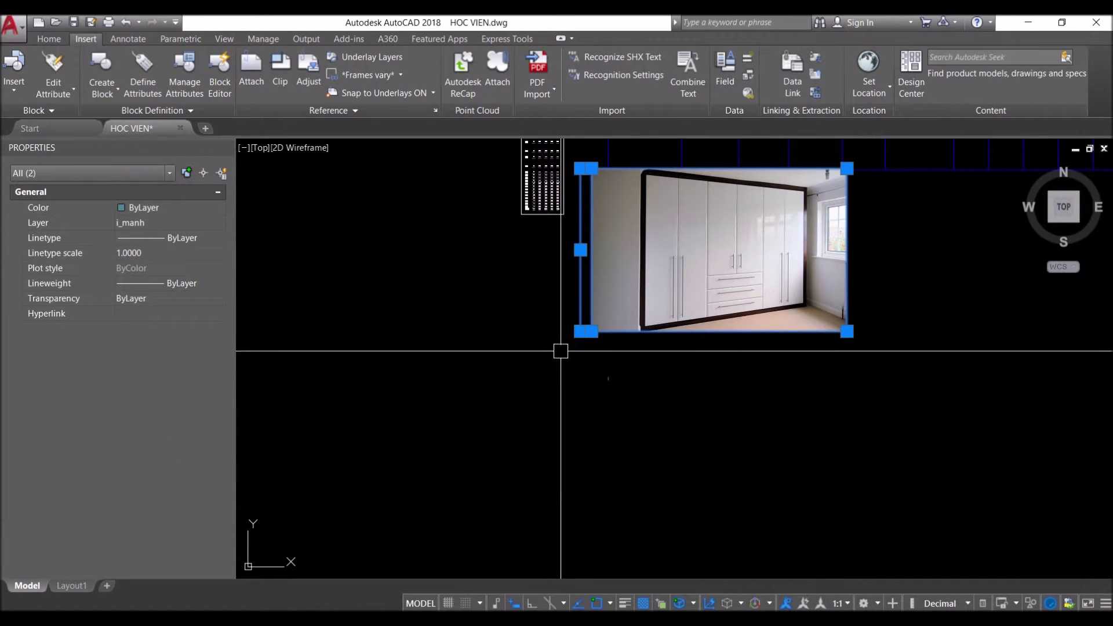
{"action": "type", "text": "7"}
{"action": "key", "text": "Return"}
{"action": "scroll", "coordinate": [590, 167], "scroll_direction": "up", "scroll_amount": 2}
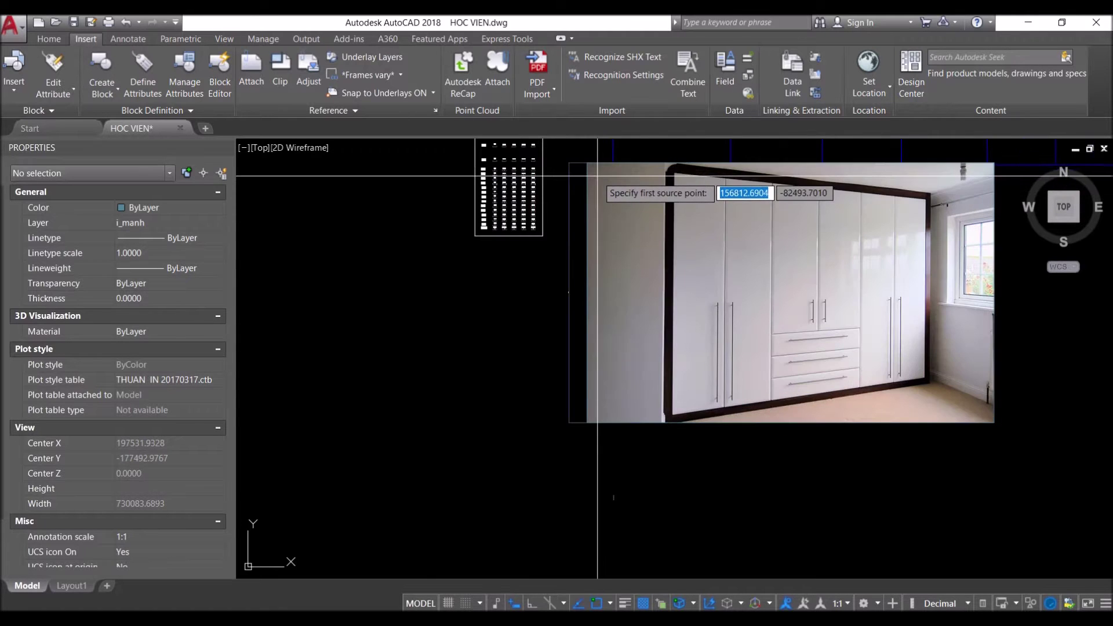
{"action": "left_click", "coordinate": [586, 167]}
{"action": "scroll", "coordinate": [638, 506], "scroll_direction": "up", "scroll_amount": 4}
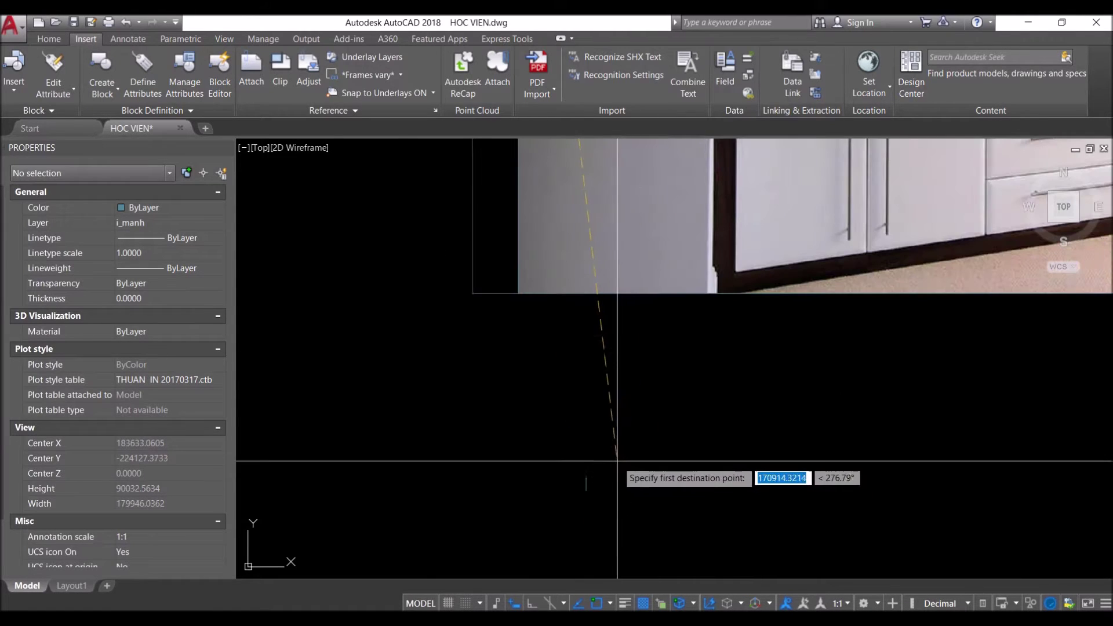
{"action": "left_click", "coordinate": [585, 477]}
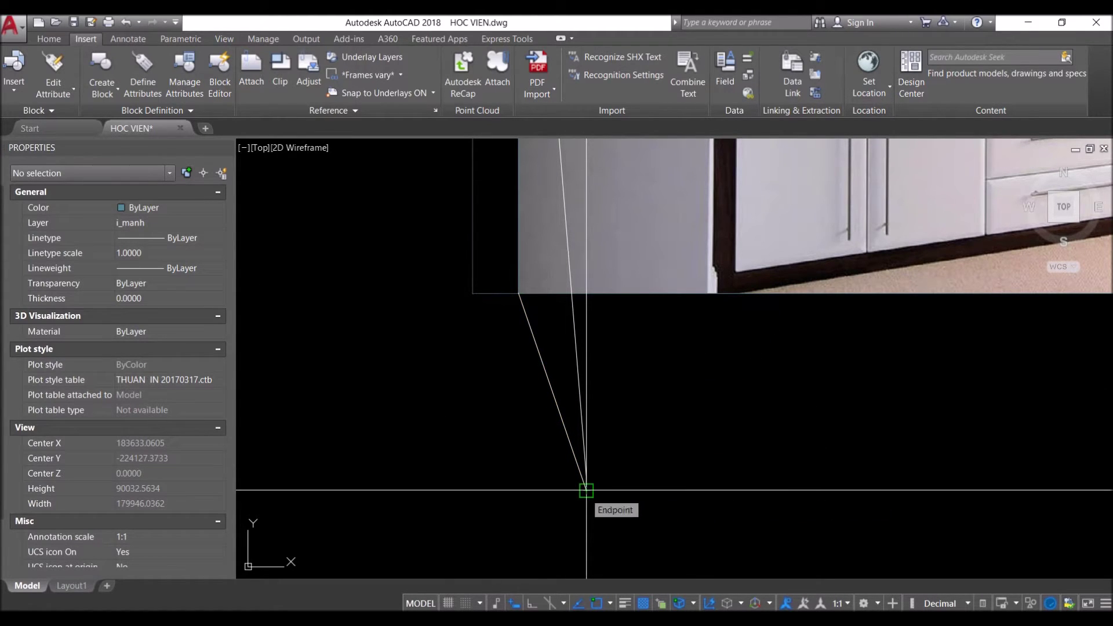
{"action": "left_click", "coordinate": [586, 491]}
{"action": "key", "text": "Return"}
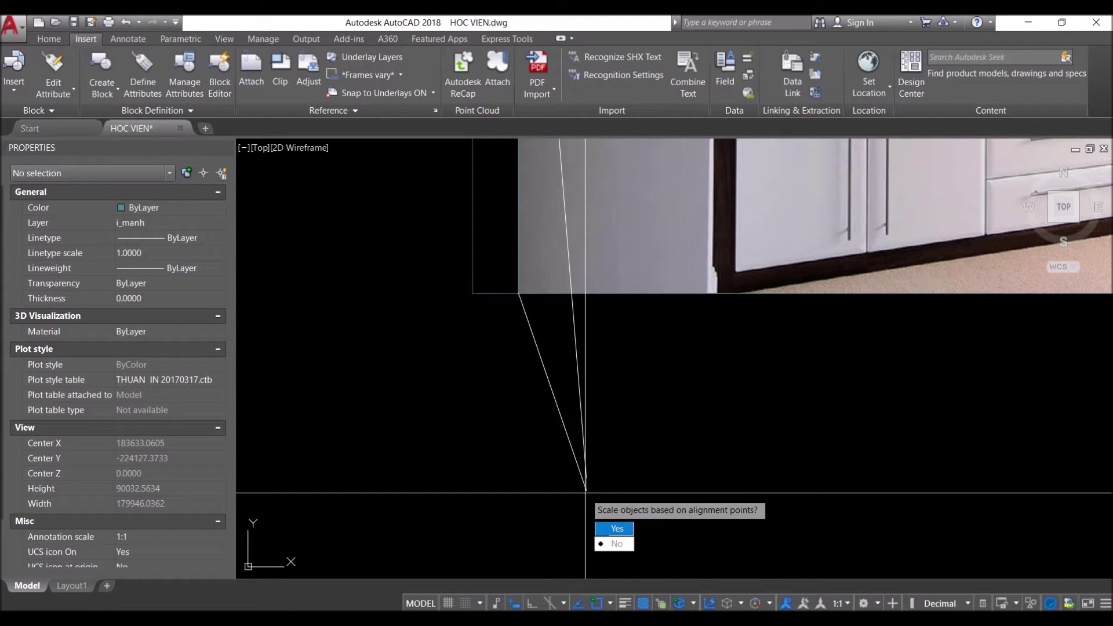
{"action": "key", "text": "Return"}
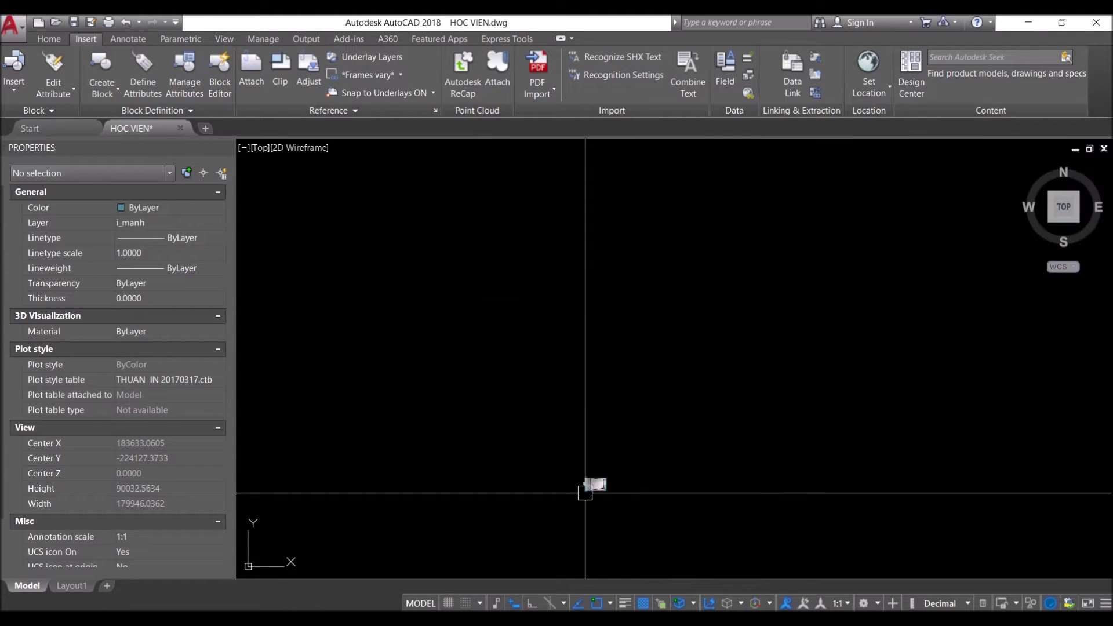
{"action": "scroll", "coordinate": [586, 490], "scroll_direction": "up", "scroll_amount": 10}
{"action": "middle_click_drag", "start_coordinate": [585, 490], "coordinate": [587, 328]}
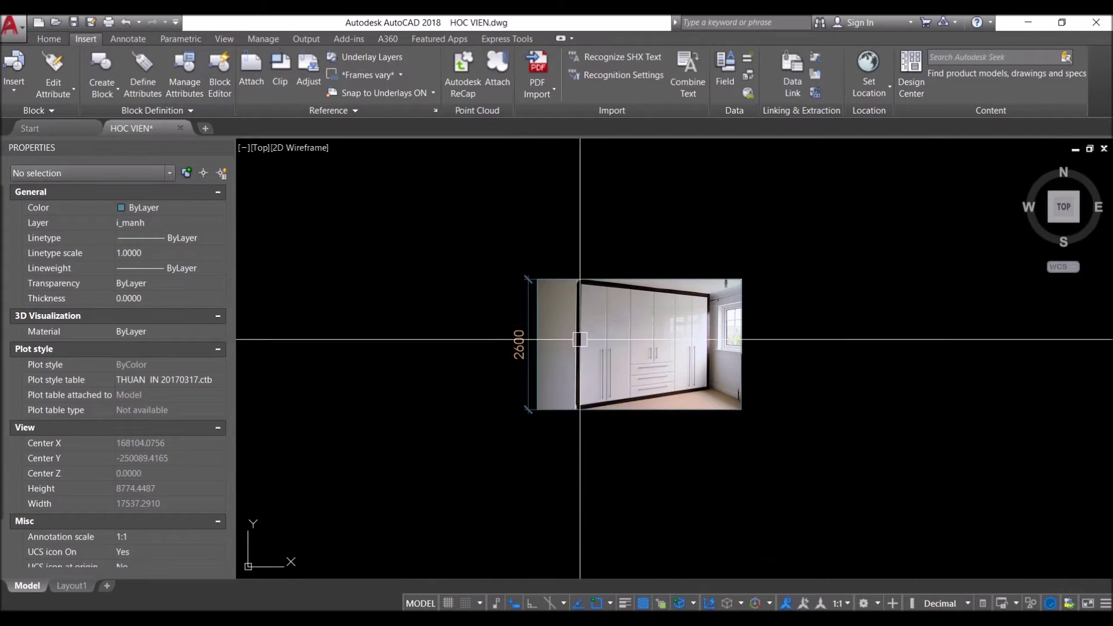
{"action": "scroll", "coordinate": [621, 323], "scroll_direction": "down", "scroll_amount": 3}
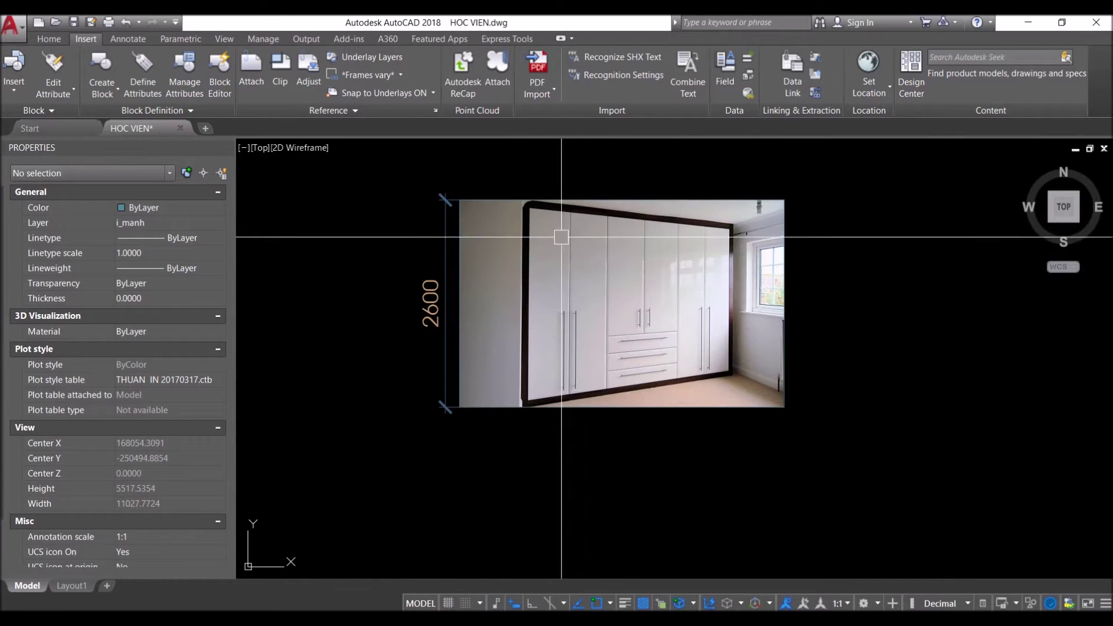
{"action": "scroll", "coordinate": [475, 235], "scroll_direction": "up", "scroll_amount": 2}
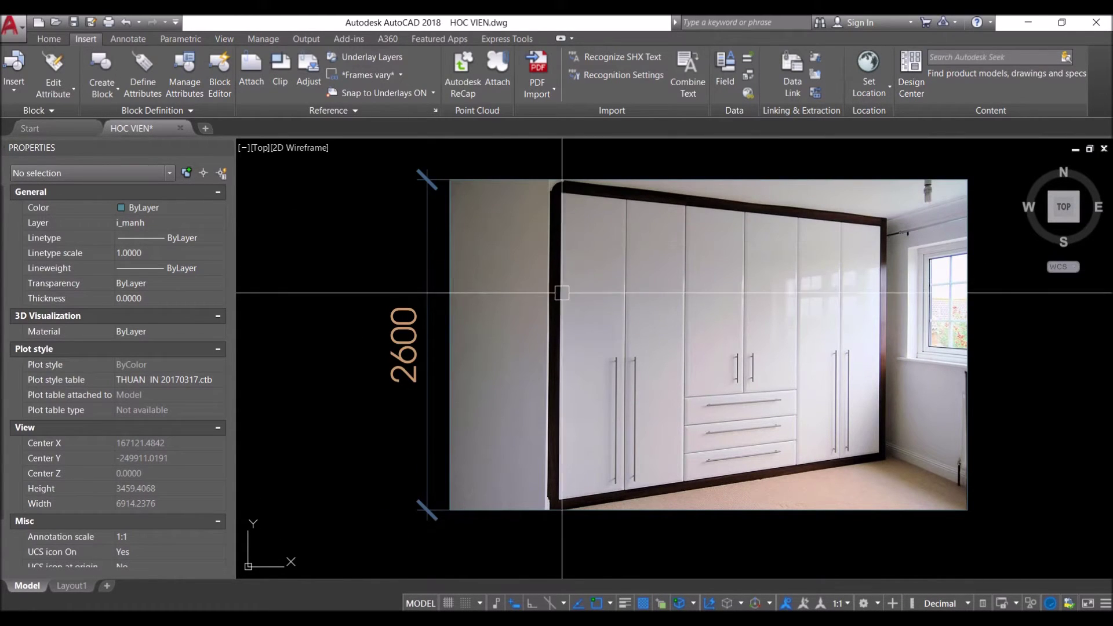
{"action": "type", "text": "dli"}
{"action": "key", "text": "Return"}
{"action": "left_click", "coordinate": [560, 258]}
{"action": "left_click", "coordinate": [626, 259]}
{"action": "middle_click_drag", "start_coordinate": [628, 153], "coordinate": [628, 231]}
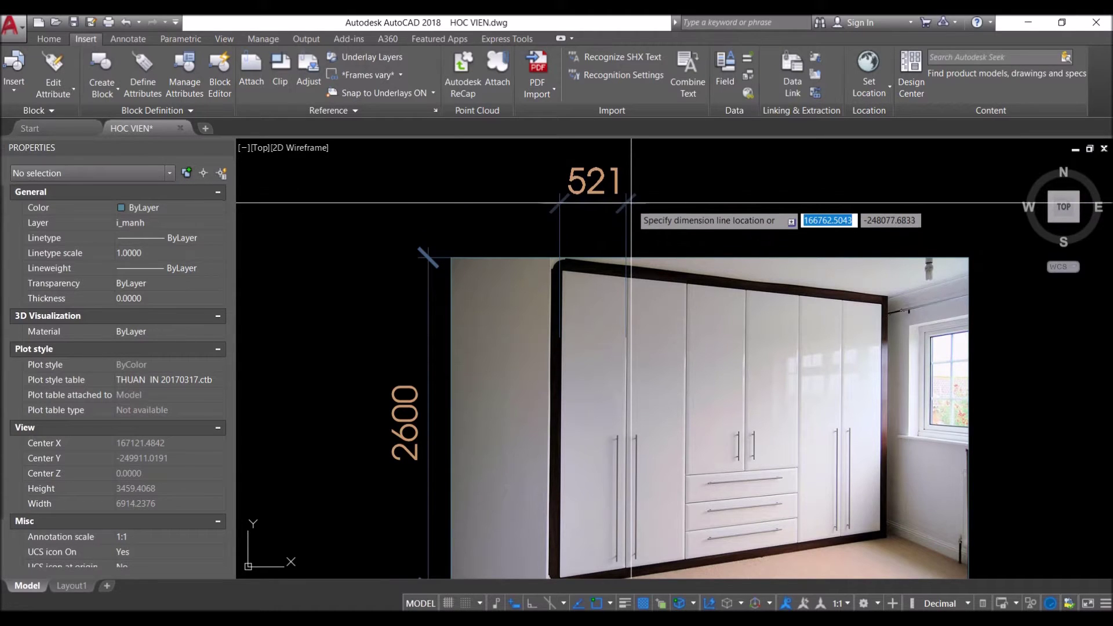
{"action": "scroll", "coordinate": [635, 215], "scroll_direction": "down", "scroll_amount": 2}
{"action": "scroll", "coordinate": [641, 214], "scroll_direction": "down", "scroll_amount": 2}
{"action": "middle_click_drag", "start_coordinate": [643, 215], "coordinate": [551, 298]}
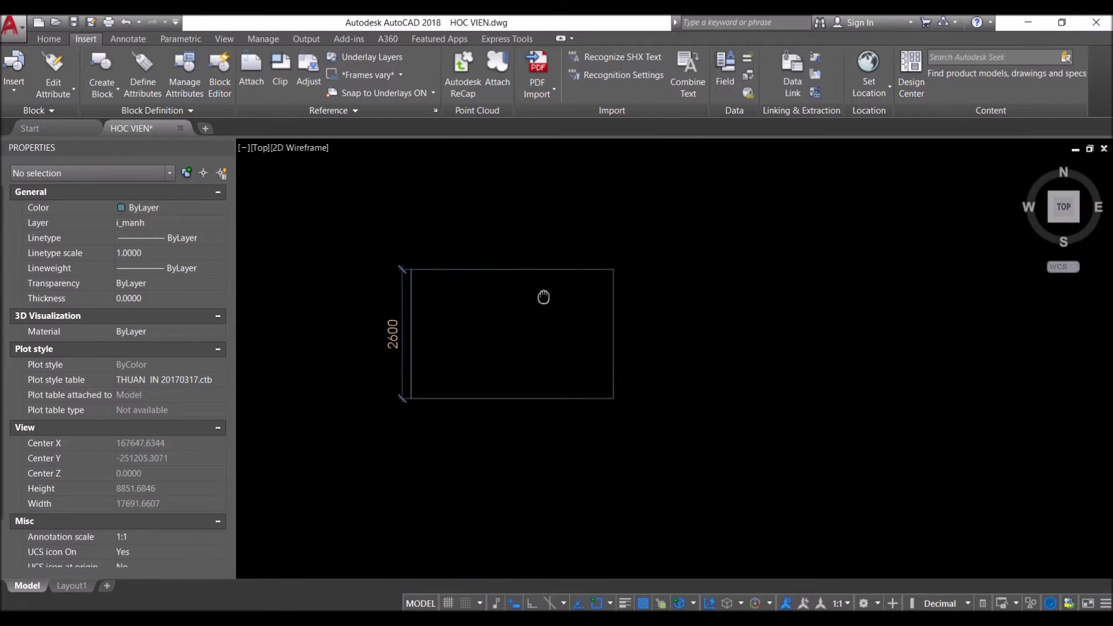
{"action": "scroll", "coordinate": [586, 291], "scroll_direction": "up", "scroll_amount": 2}
{"action": "key", "text": "Return"}
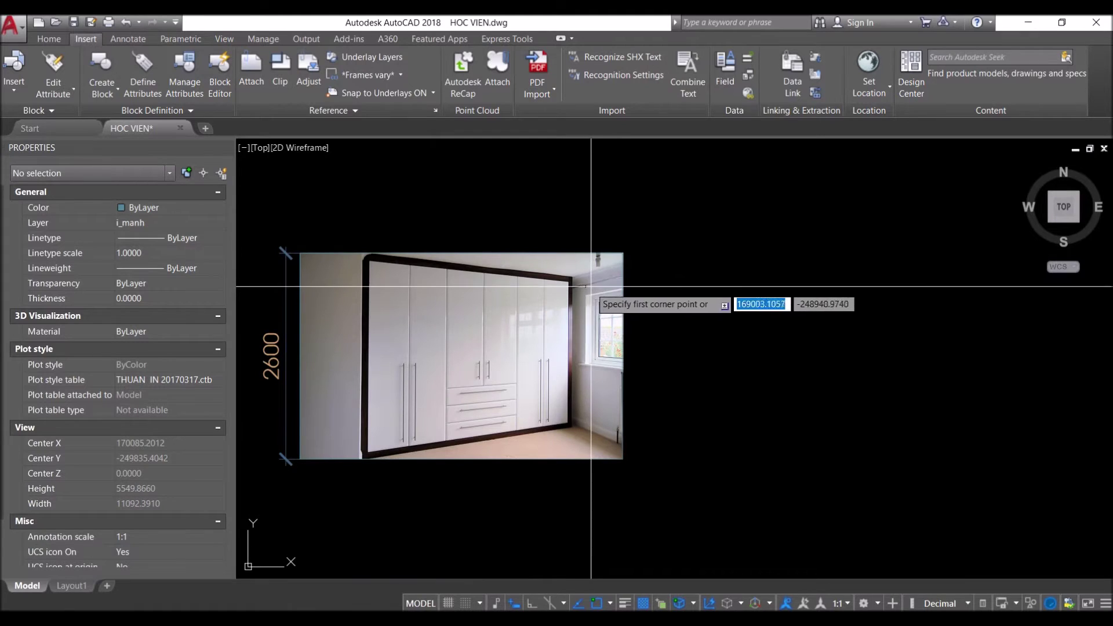
Draw a 550 by 2400 rectangle beside the wardrobe photo
{"action": "left_click", "coordinate": [712, 260]}
{"action": "type", "text": "550"}
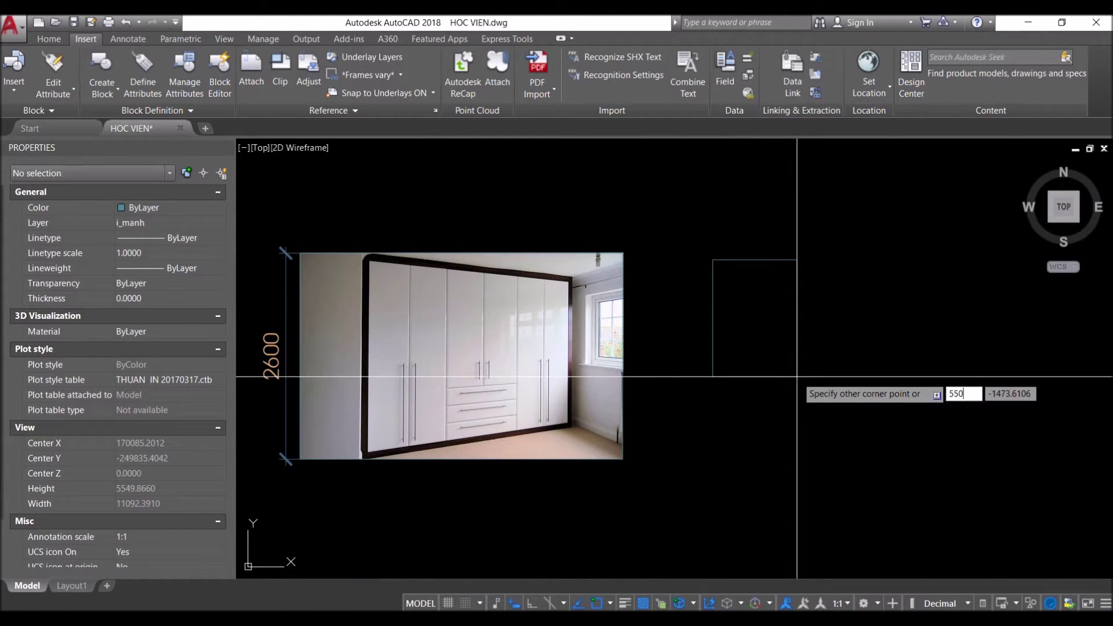
{"action": "key", "text": "Tab"}
{"action": "type", "text": "2400"}
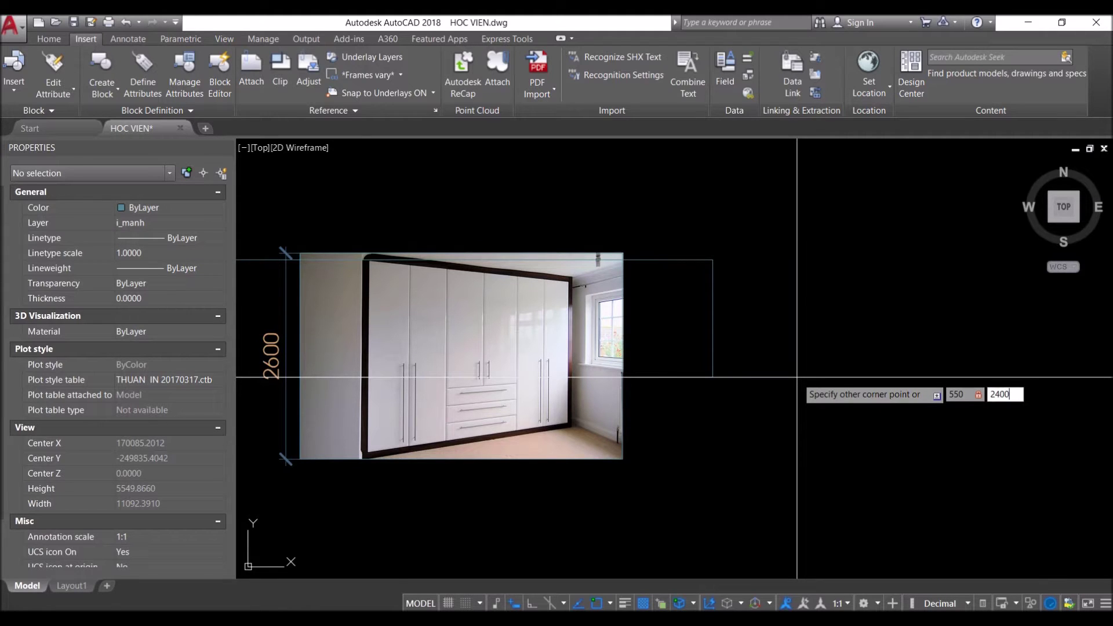
{"action": "key", "text": "Return"}
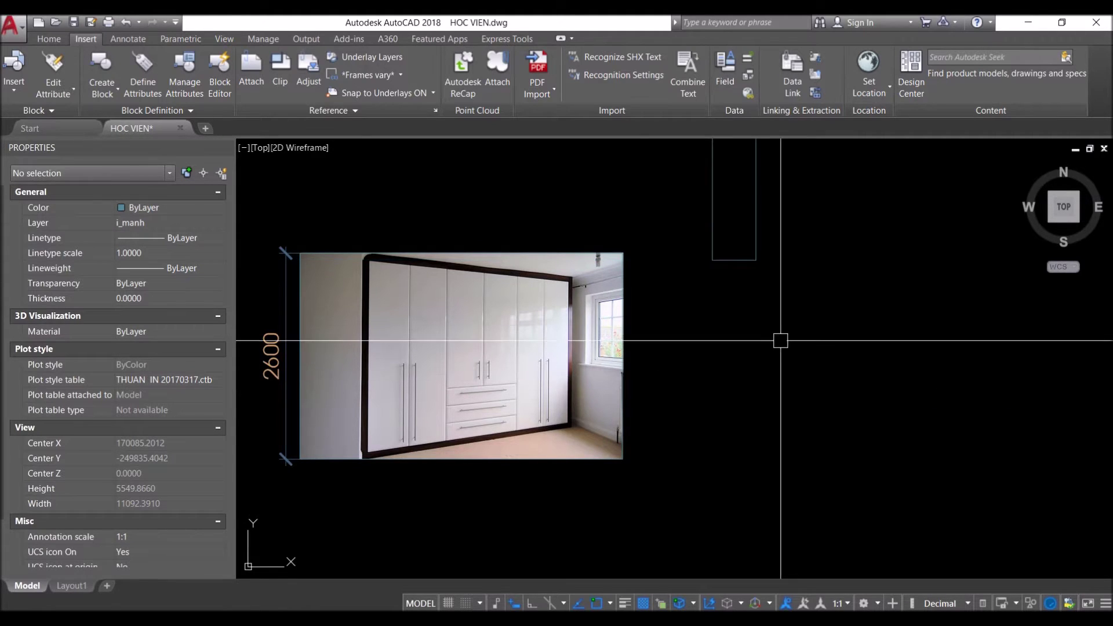
{"action": "middle_click_drag", "start_coordinate": [742, 269], "coordinate": [721, 319]}
{"action": "middle_click_drag", "start_coordinate": [758, 201], "coordinate": [713, 273]}
Copy the rectangle twice, each 550 further right, making three side-by-side panels
{"action": "left_click", "coordinate": [758, 250]}
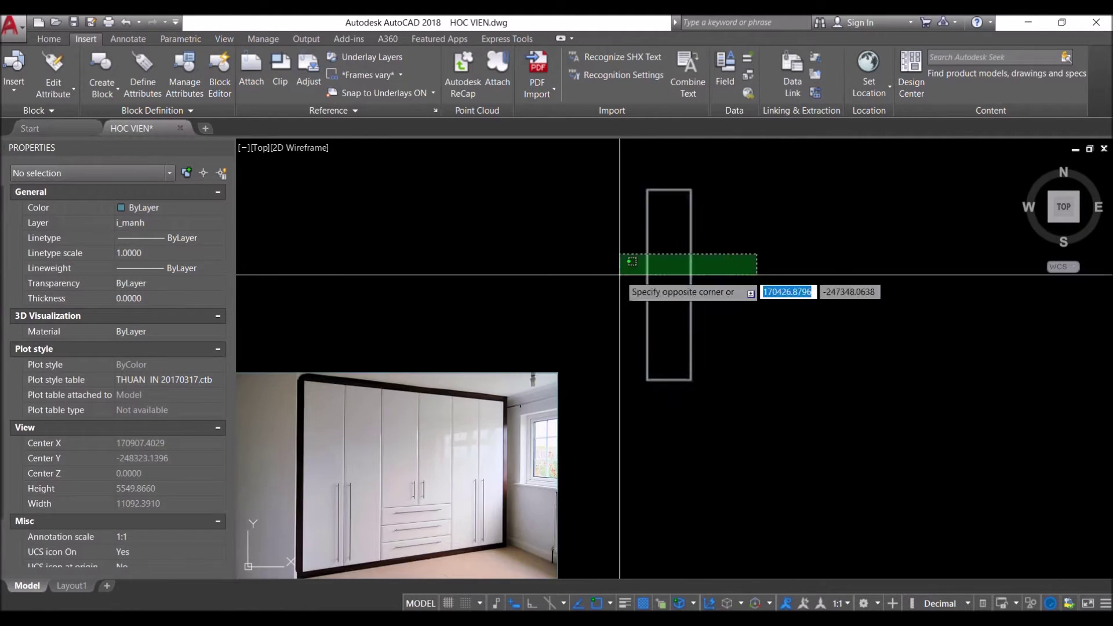
{"action": "left_click", "coordinate": [623, 271]}
{"action": "type", "text": "co"}
{"action": "key", "text": "Return"}
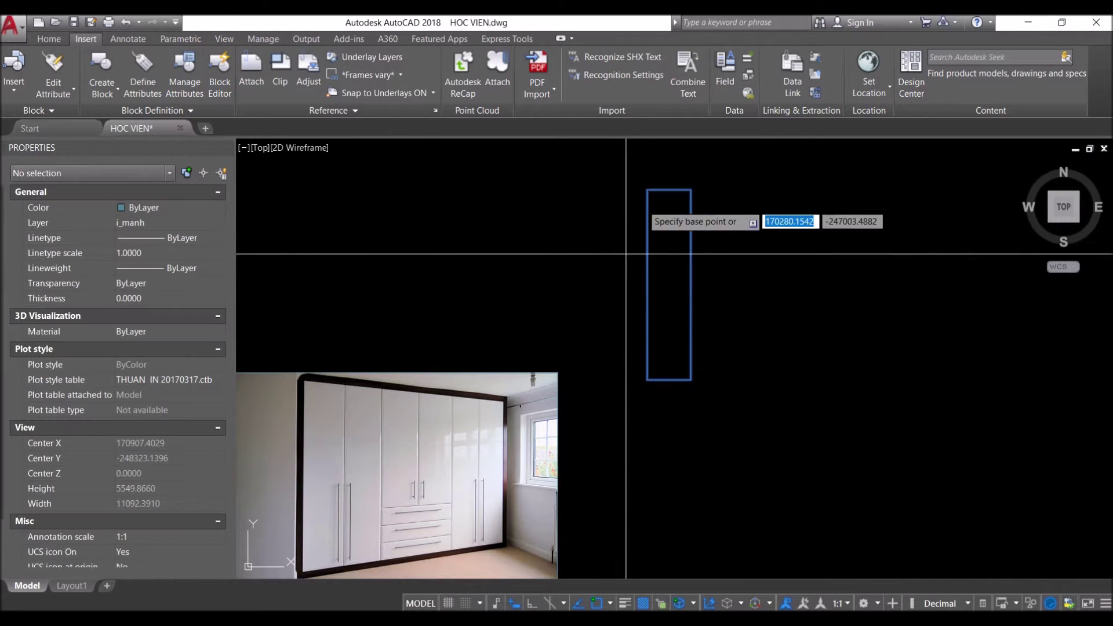
{"action": "left_click", "coordinate": [647, 189]}
{"action": "key", "text": "Return"}
{"action": "key", "text": "Return"}
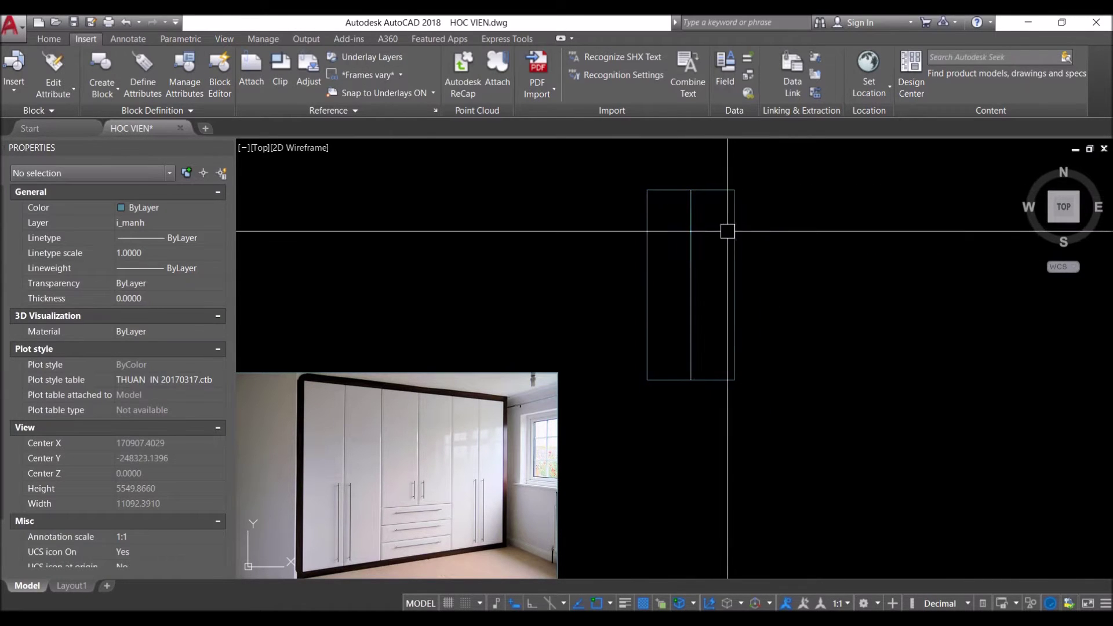
{"action": "left_click", "coordinate": [733, 330]}
{"action": "key", "text": "Return"}
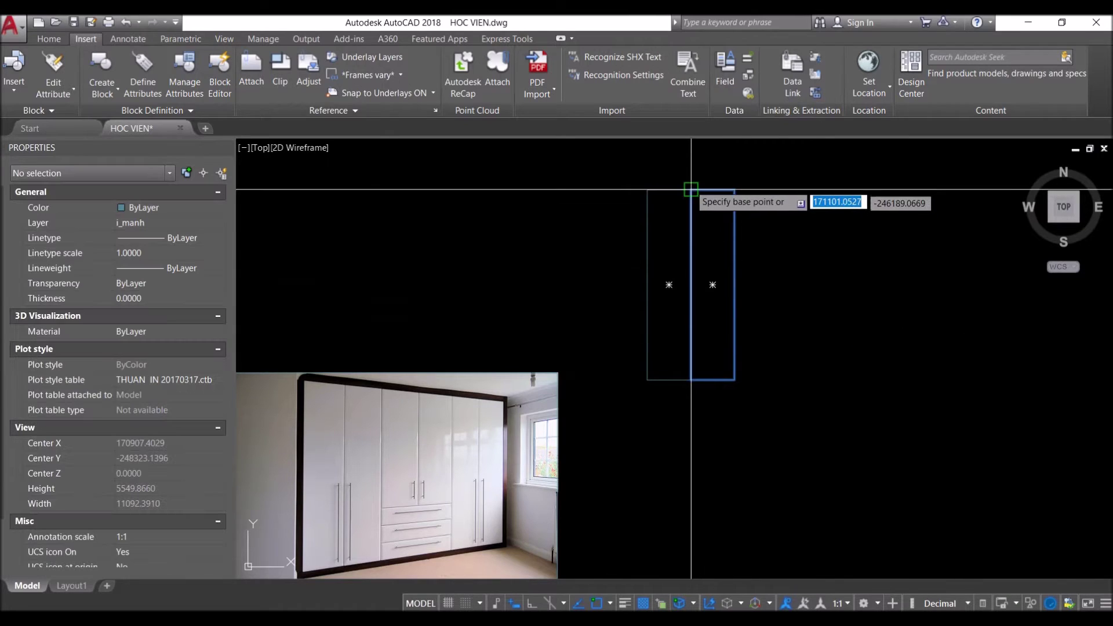
{"action": "left_click", "coordinate": [734, 190]}
{"action": "left_click", "coordinate": [734, 189]}
{"action": "key", "text": "Return"}
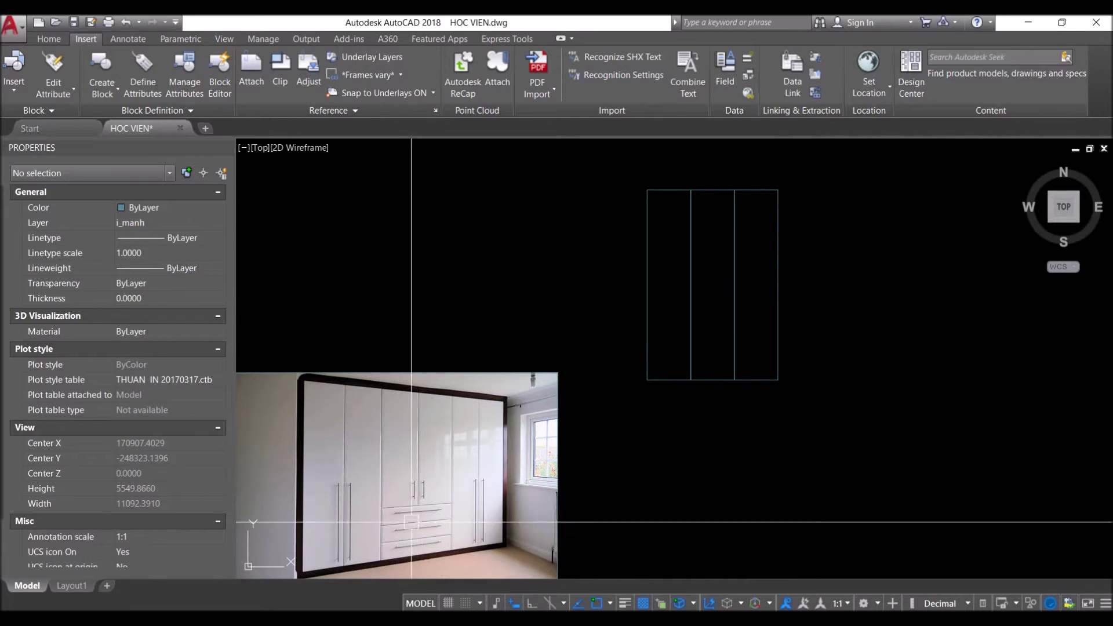
Place two horizontal construction lines, one along the panels' base and one below it
{"action": "scroll", "coordinate": [646, 397], "scroll_direction": "down", "scroll_amount": 1}
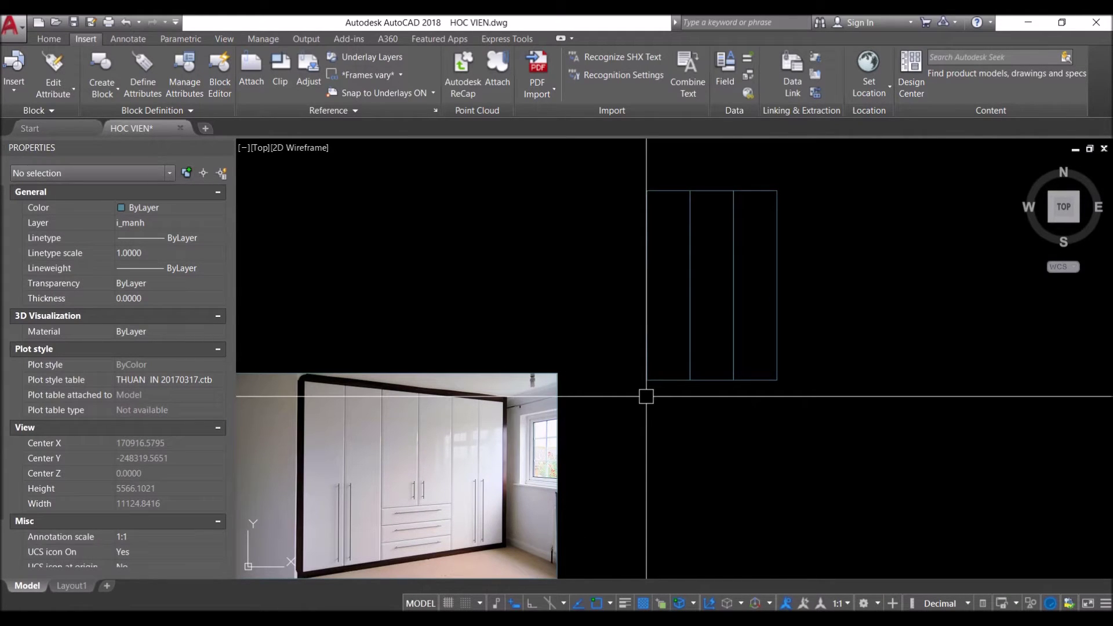
{"action": "type", "text": "HH"}
{"action": "key", "text": "Return"}
{"action": "left_click", "coordinate": [647, 379]}
{"action": "left_click", "coordinate": [644, 419]}
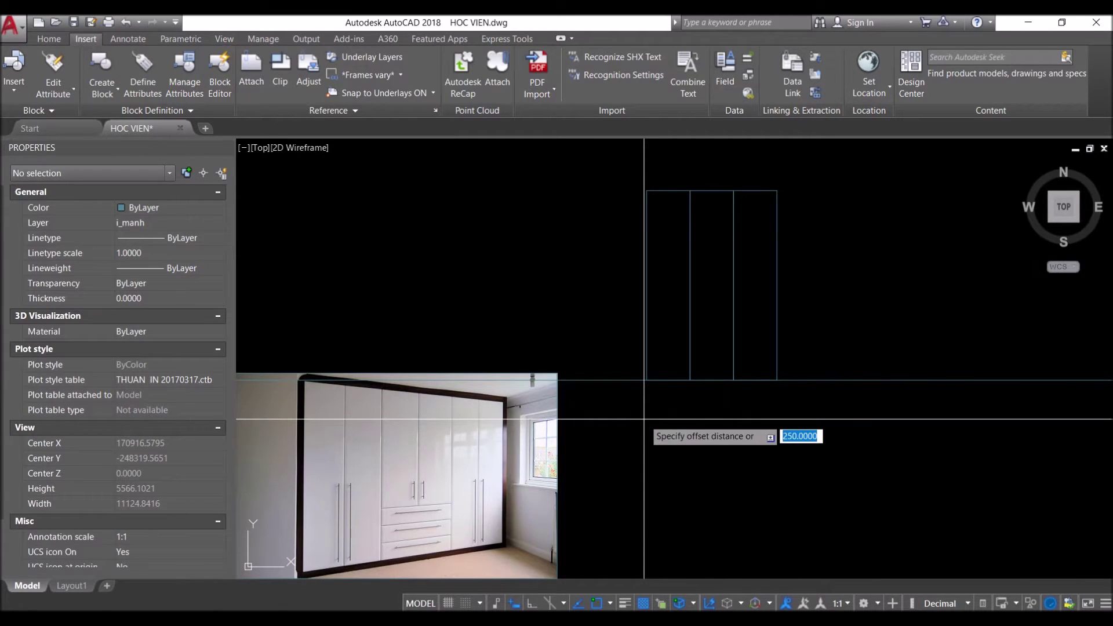
{"action": "type", "text": "250"}
Offset the base line upward by 250 to create the shelf guide lines
{"action": "key", "text": "Return"}
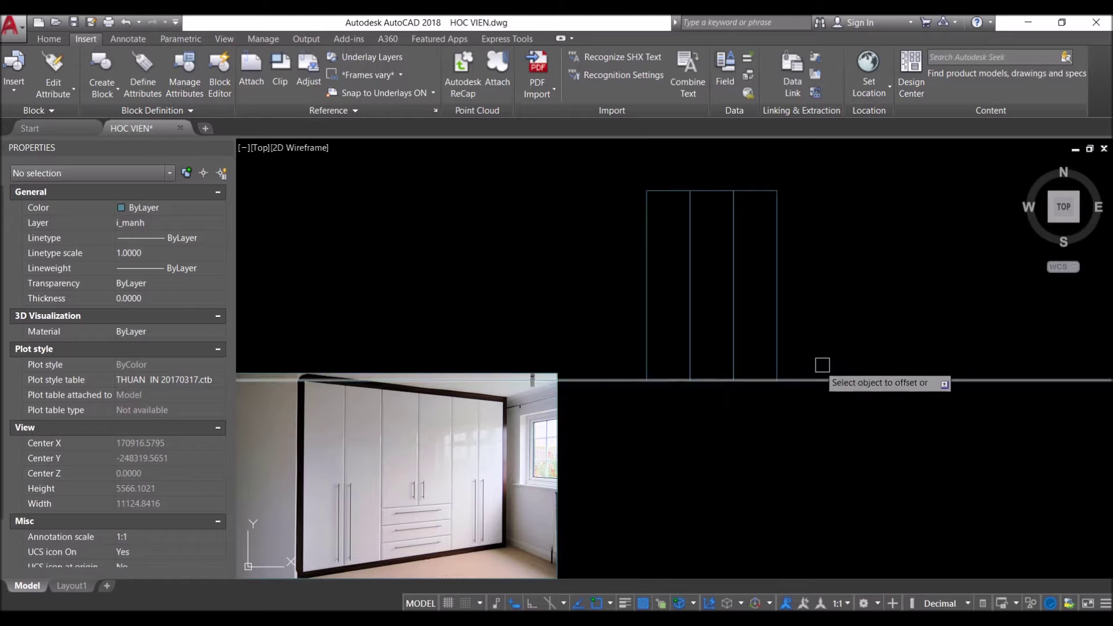
{"action": "left_click", "coordinate": [817, 380]}
{"action": "left_click", "coordinate": [820, 342]}
{"action": "left_click", "coordinate": [821, 319]}
{"action": "left_click", "coordinate": [812, 341]}
{"action": "left_click", "coordinate": [816, 302]}
{"action": "left_click", "coordinate": [777, 272]}
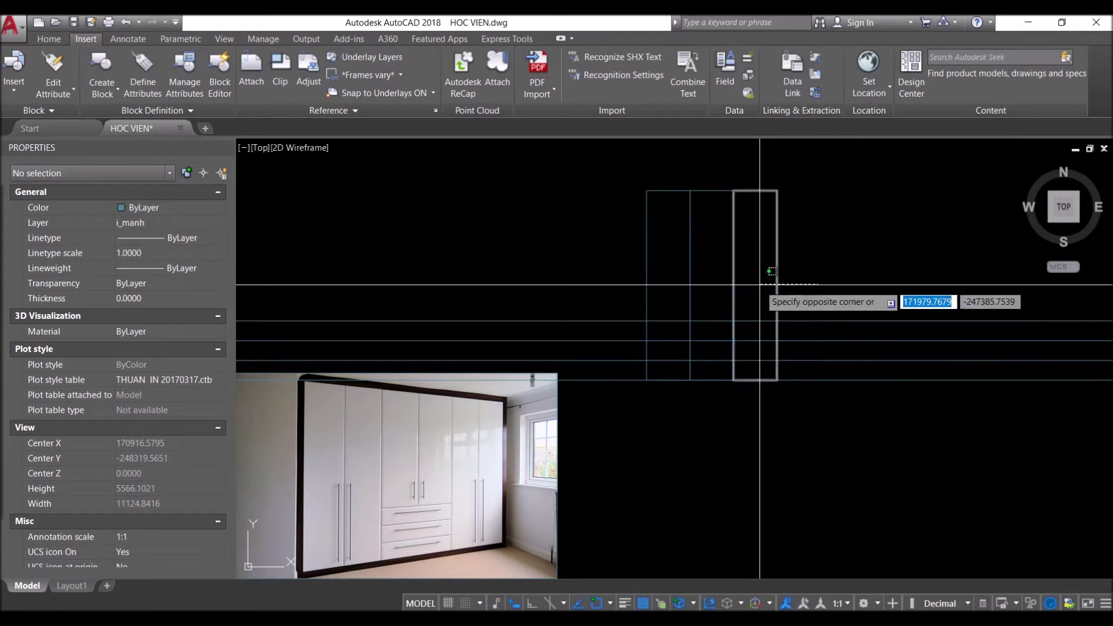
{"action": "key", "text": "Escape"}
Copy the right-hand tall rectangle one bay to the right
{"action": "type", "text": "o"}
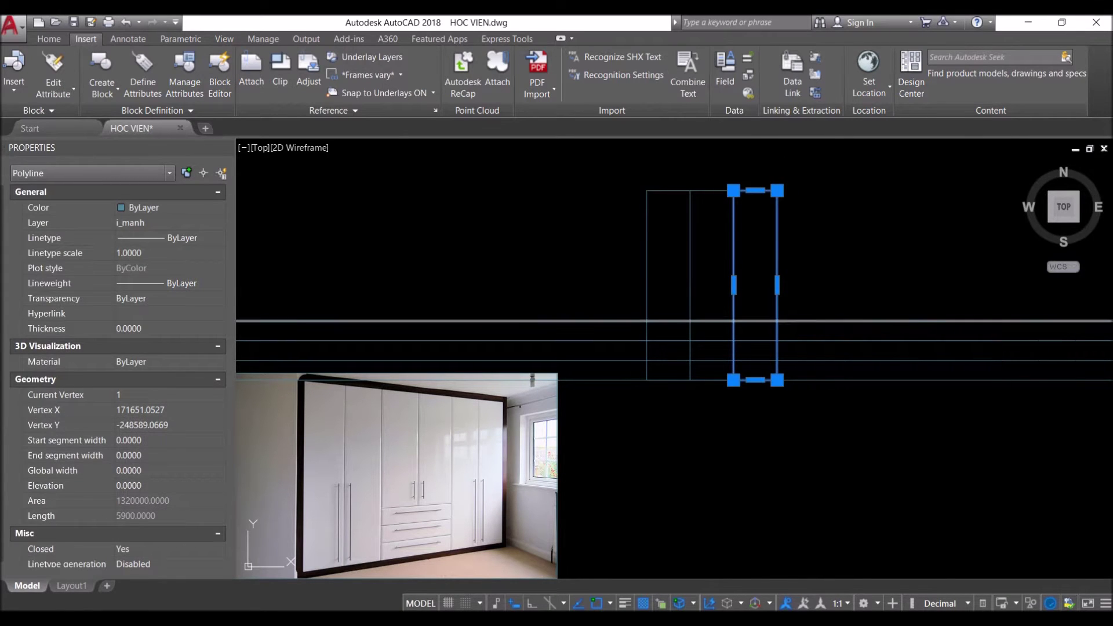
{"action": "key", "text": "Return"}
{"action": "left_click", "coordinate": [762, 197]}
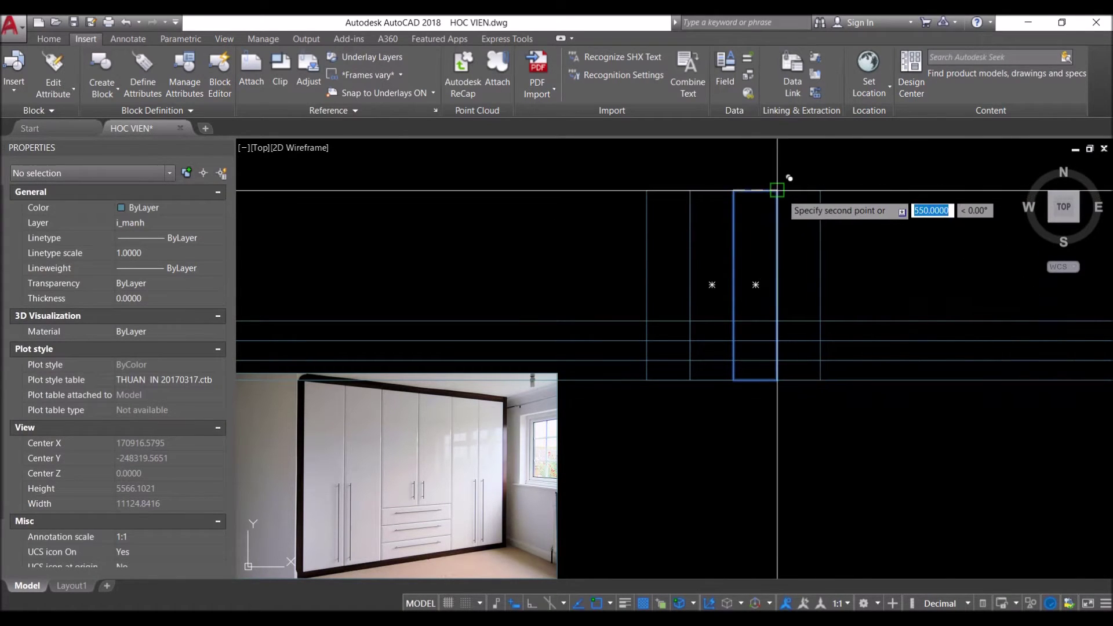
{"action": "left_click", "coordinate": [830, 278]}
{"action": "key", "text": "Return"}
{"action": "key", "text": "Return"}
Draw two stacked rectangles in the right bay, from its top corner down to the guide lines
{"action": "left_click", "coordinate": [820, 190]}
{"action": "left_click", "coordinate": [777, 317]}
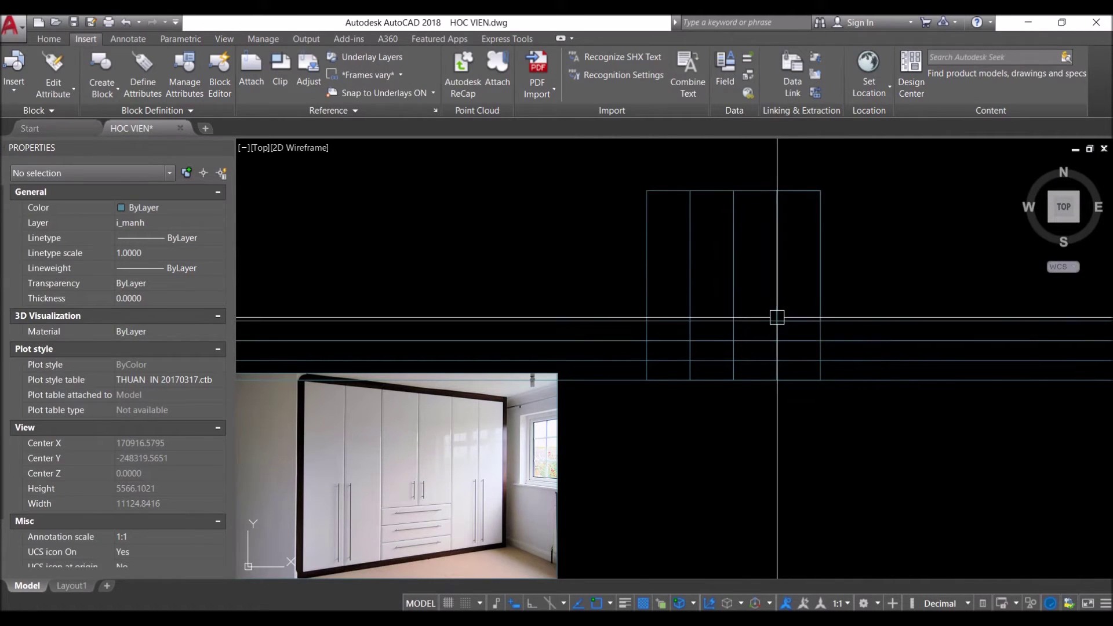
{"action": "key", "text": "Return"}
{"action": "left_click", "coordinate": [777, 317]}
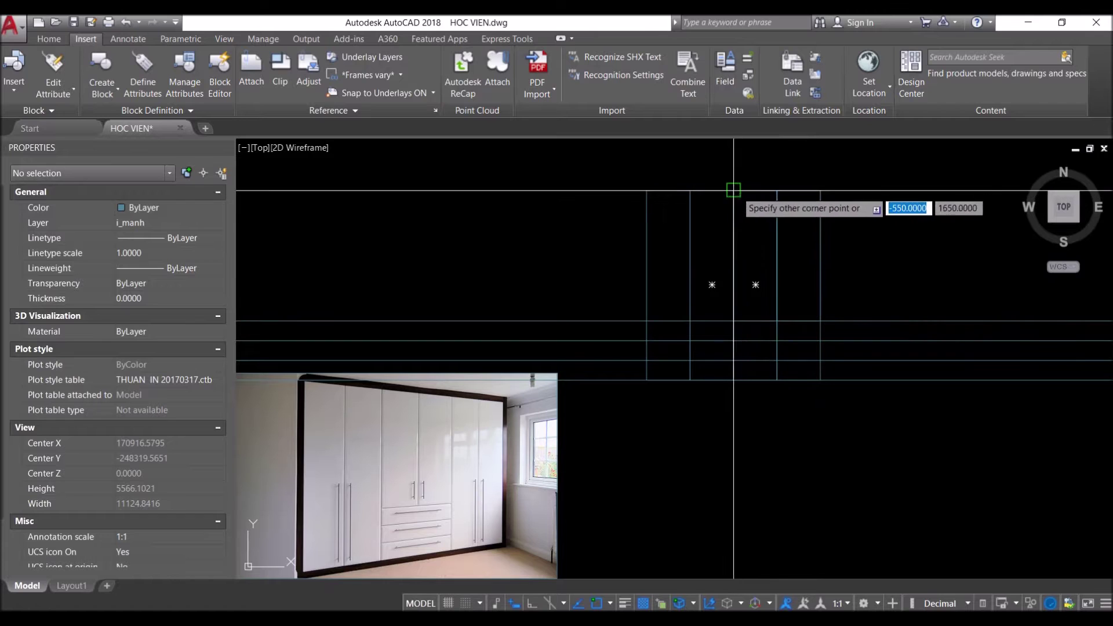
{"action": "left_click", "coordinate": [736, 340]}
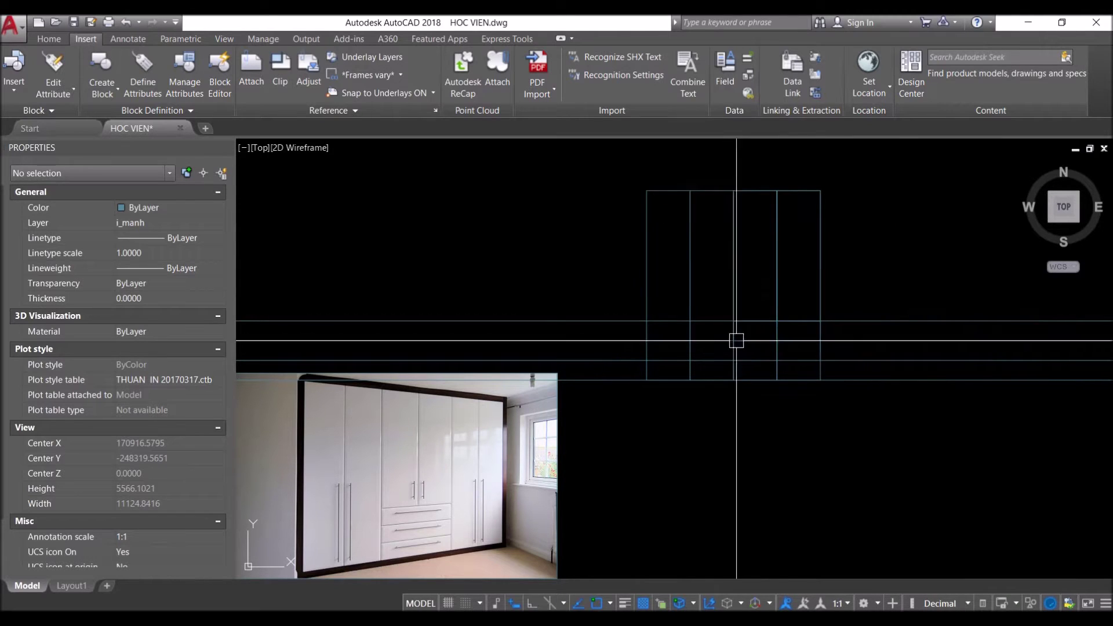
Add the drawer rectangles between the lower guide lines at the bay's base
{"action": "key", "text": "Return"}
{"action": "left_click", "coordinate": [820, 360]}
{"action": "left_click", "coordinate": [733, 341]}
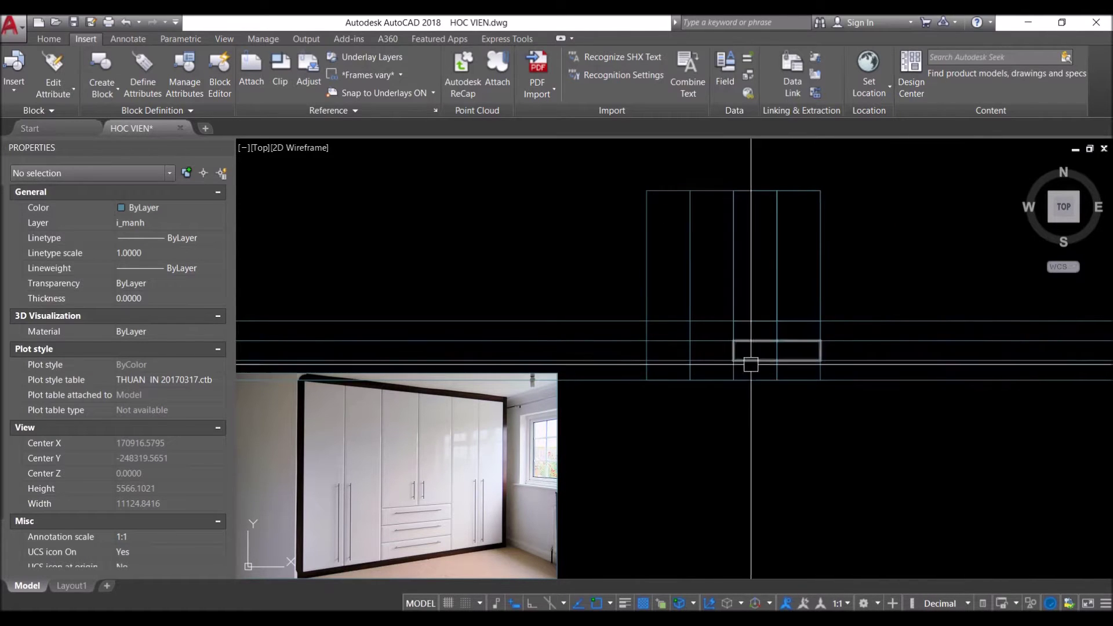
{"action": "scroll", "coordinate": [777, 371], "scroll_direction": "up", "scroll_amount": 6}
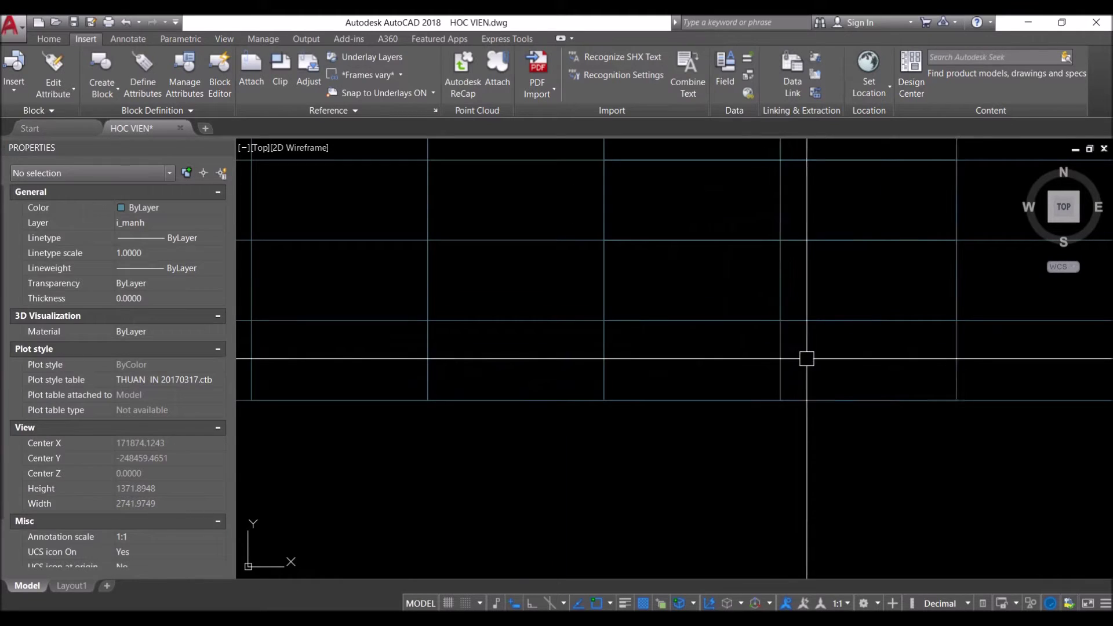
{"action": "left_click_drag", "start_coordinate": [807, 360], "coordinate": [758, 366]}
{"action": "scroll", "coordinate": [833, 375], "scroll_direction": "down", "scroll_amount": 4}
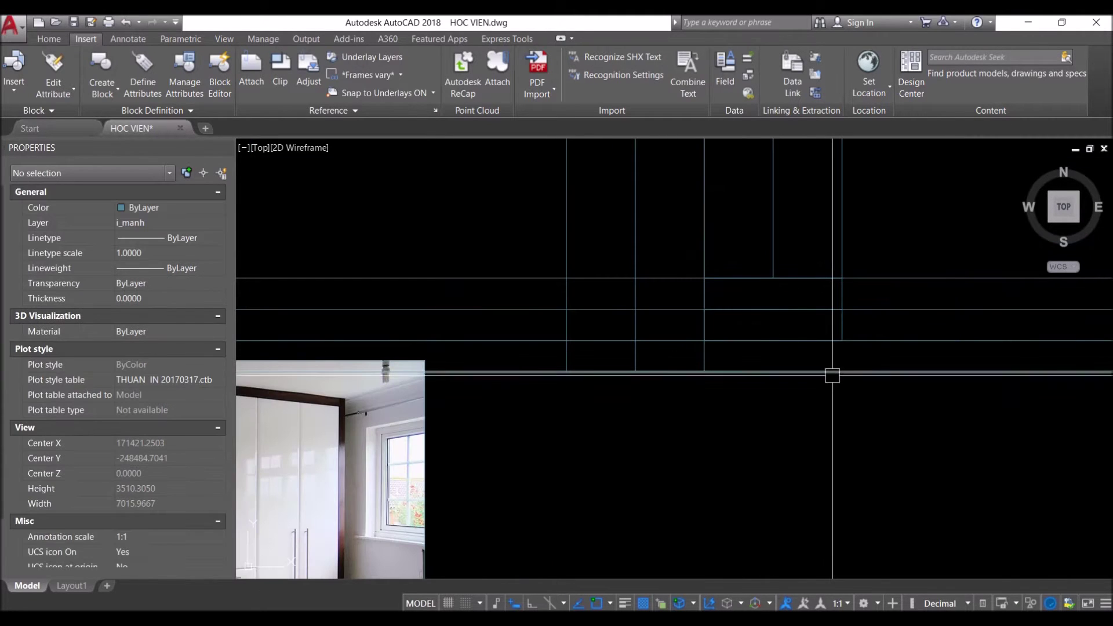
{"action": "type", "text": "REC"}
{"action": "key", "text": "Return"}
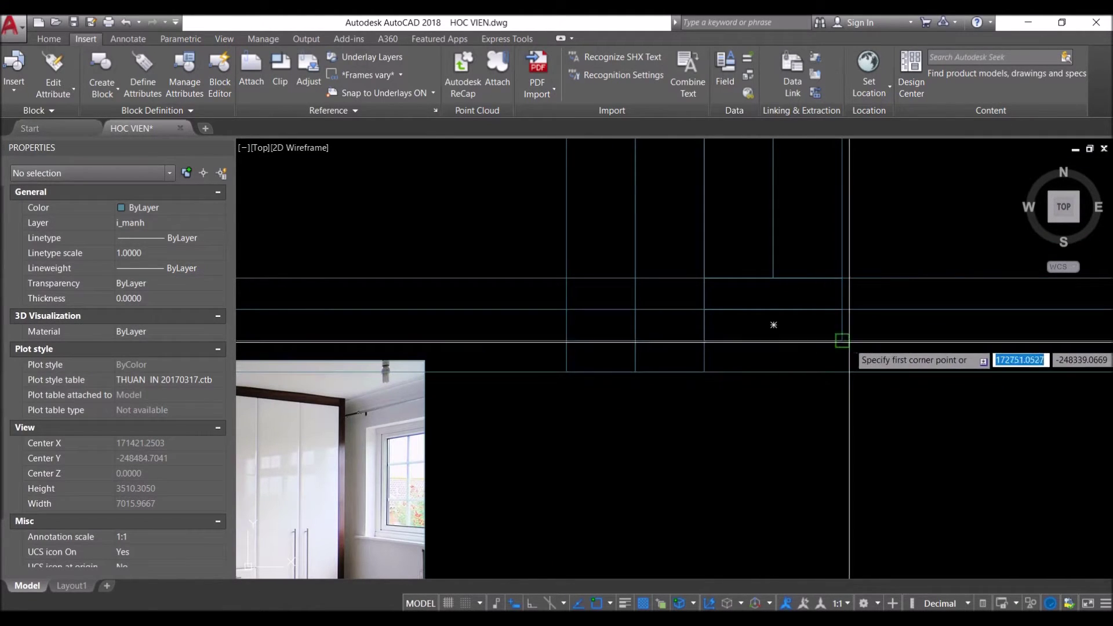
{"action": "left_click", "coordinate": [841, 340]}
{"action": "left_click", "coordinate": [704, 371]}
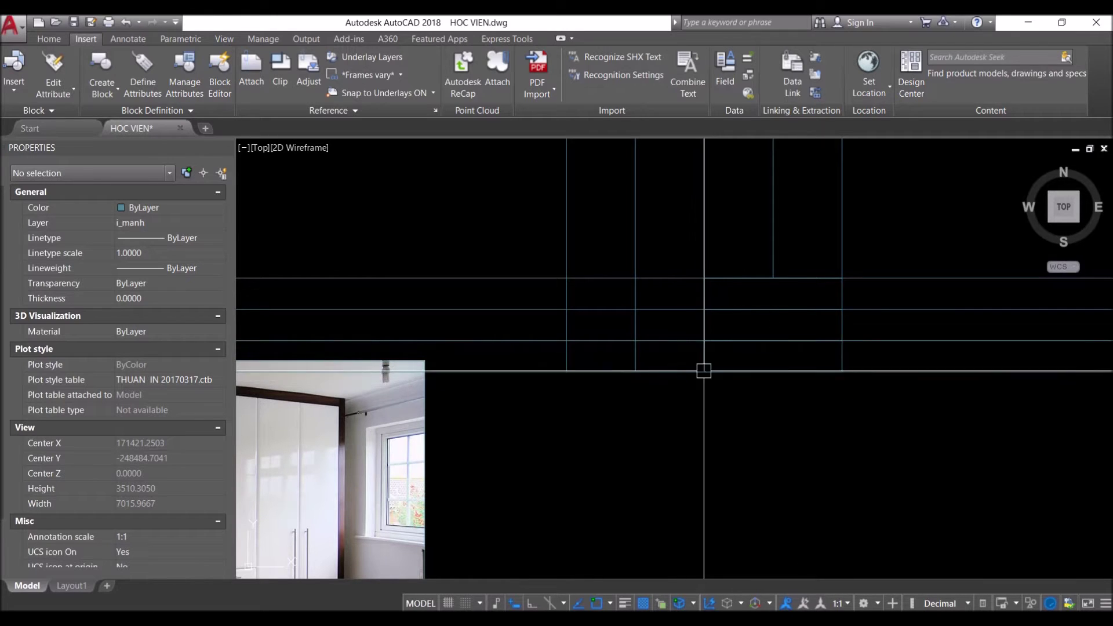
Erase the four horizontal construction lines
{"action": "left_click", "coordinate": [951, 393]}
{"action": "left_click", "coordinate": [910, 228]}
{"action": "key", "text": "Return"}
{"action": "scroll", "coordinate": [909, 265], "scroll_direction": "down", "scroll_amount": 3}
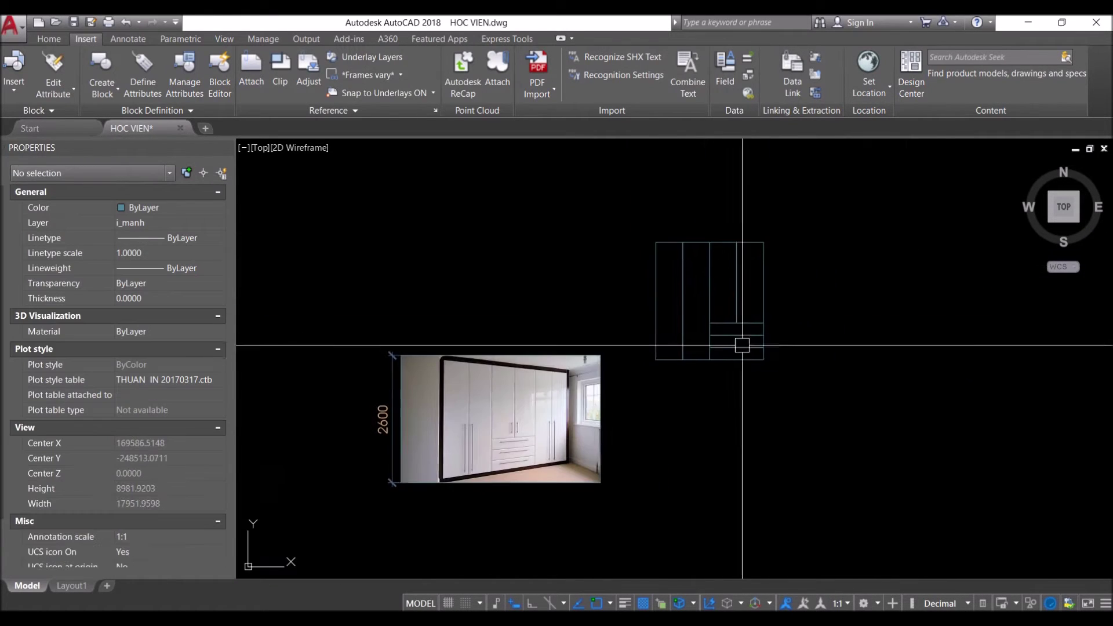
Zoom and pan around the reference photo to gauge the door handle's size
{"action": "scroll", "coordinate": [769, 340], "scroll_direction": "up", "scroll_amount": 2}
{"action": "middle_click_drag", "start_coordinate": [695, 406], "coordinate": [769, 341]}
{"action": "scroll", "coordinate": [769, 341], "scroll_direction": "up", "scroll_amount": 1}
{"action": "scroll", "coordinate": [746, 285], "scroll_direction": "down", "scroll_amount": 1}
{"action": "scroll", "coordinate": [721, 298], "scroll_direction": "down", "scroll_amount": 1}
{"action": "scroll", "coordinate": [721, 298], "scroll_direction": "up", "scroll_amount": 3}
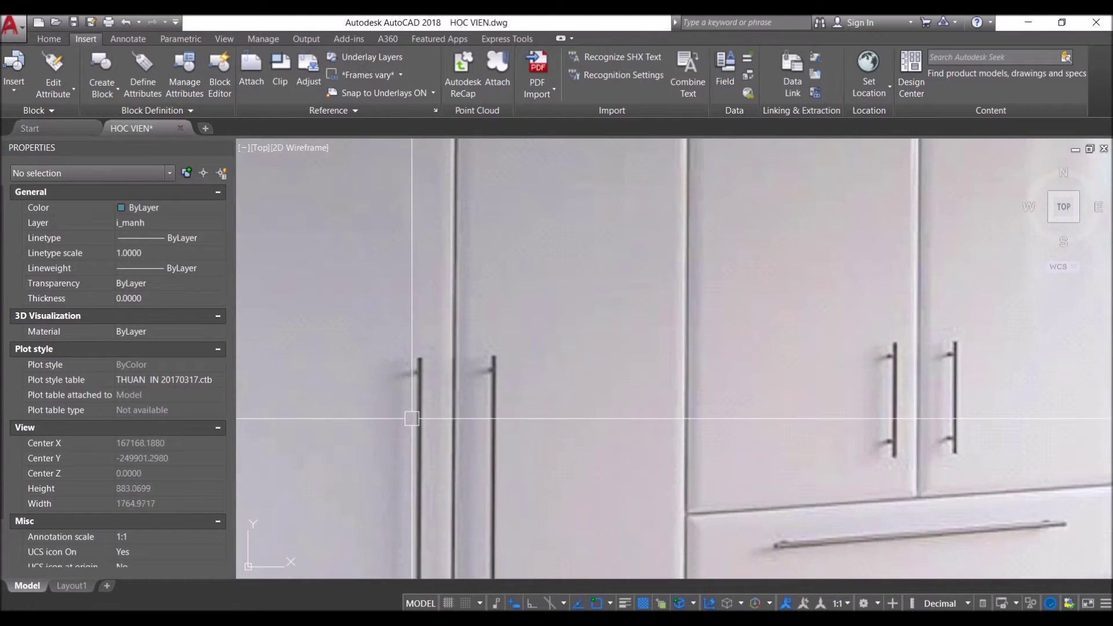
{"action": "scroll", "coordinate": [406, 385], "scroll_direction": "down", "scroll_amount": 2}
{"action": "middle_click_drag", "start_coordinate": [406, 385], "coordinate": [734, 427]}
{"action": "scroll", "coordinate": [730, 428], "scroll_direction": "up", "scroll_amount": 2}
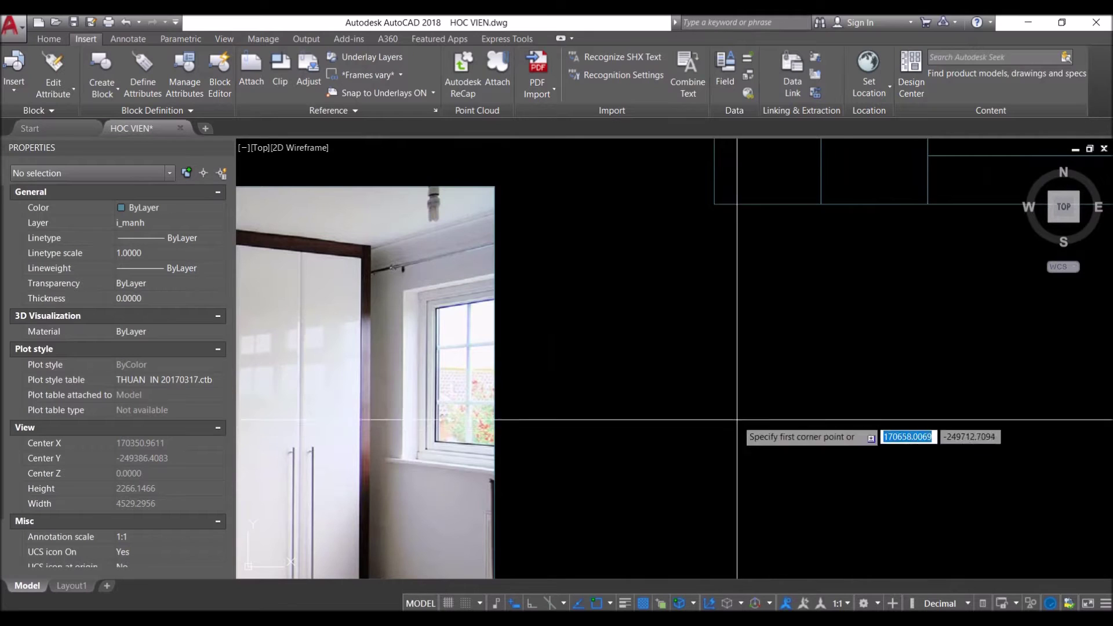
Draw a 10 by 450 handle rectangle at the front's lower left corner, then select the wardrobe's seven panel outlines
{"action": "left_click", "coordinate": [712, 245]}
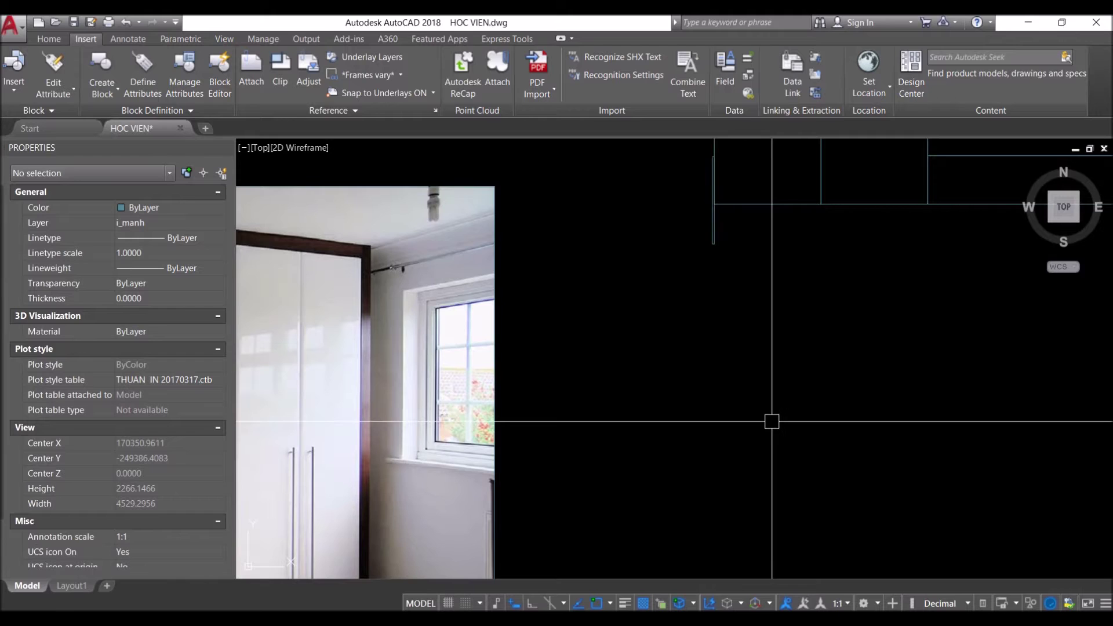
{"action": "scroll", "coordinate": [752, 298], "scroll_direction": "down", "scroll_amount": 4}
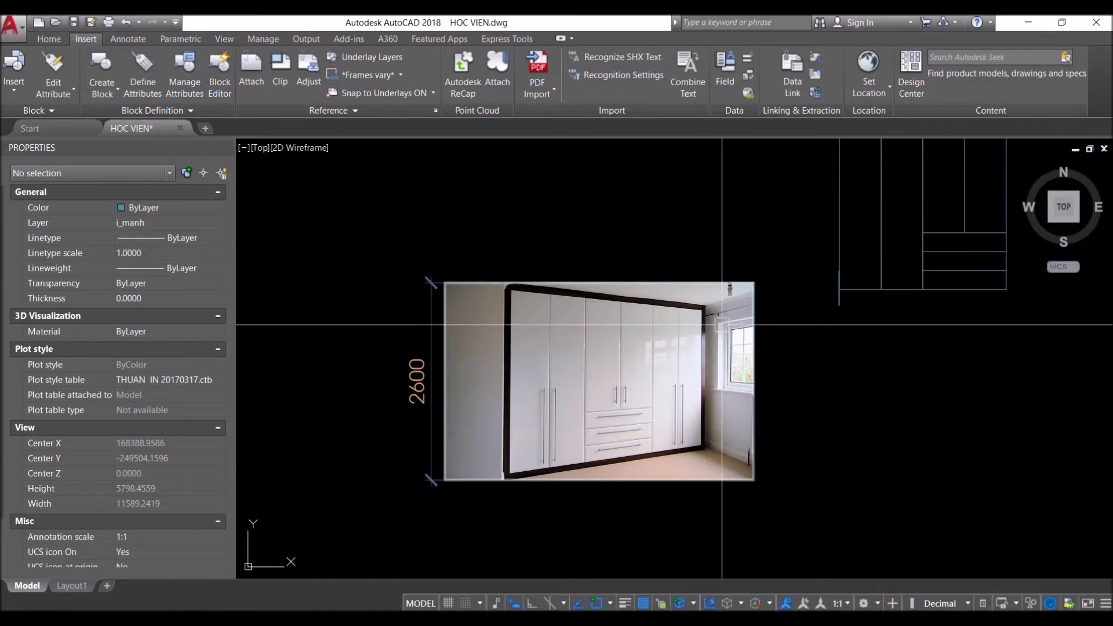
{"action": "scroll", "coordinate": [783, 323], "scroll_direction": "up", "scroll_amount": 2}
{"action": "left_click", "coordinate": [952, 484]}
{"action": "left_click", "coordinate": [690, 295]}
{"action": "type", "text": "03"}
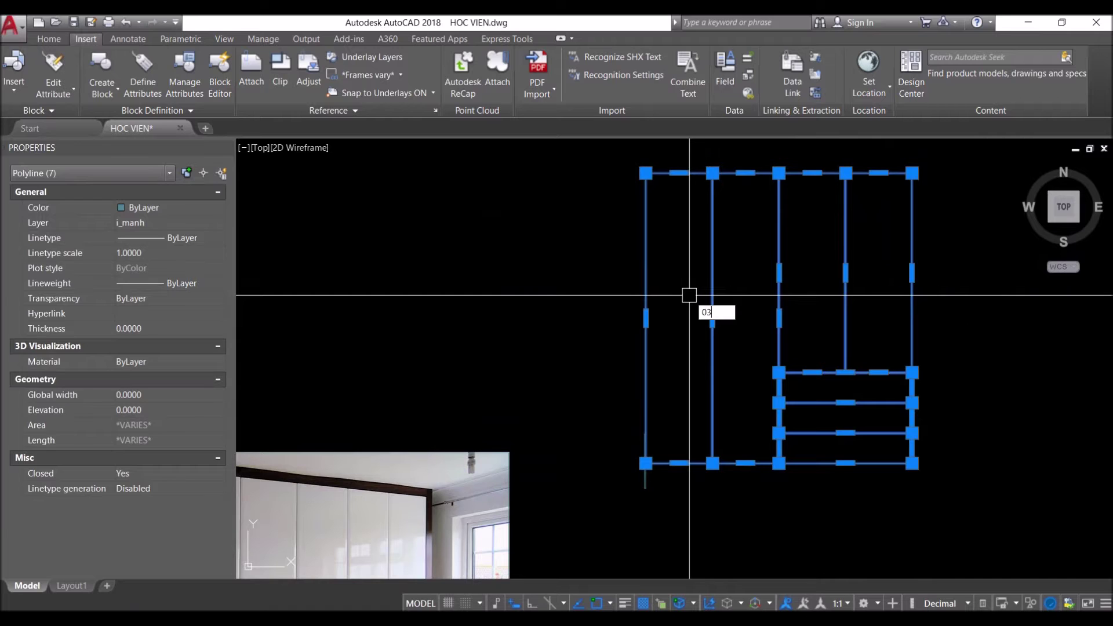
Make the panel outlines orange and move the slim handle by its midpoint onto the left door
{"action": "key", "text": "Return"}
{"action": "left_click", "coordinate": [592, 416]}
{"action": "left_click", "coordinate": [716, 534]}
{"action": "key", "text": "Escape"}
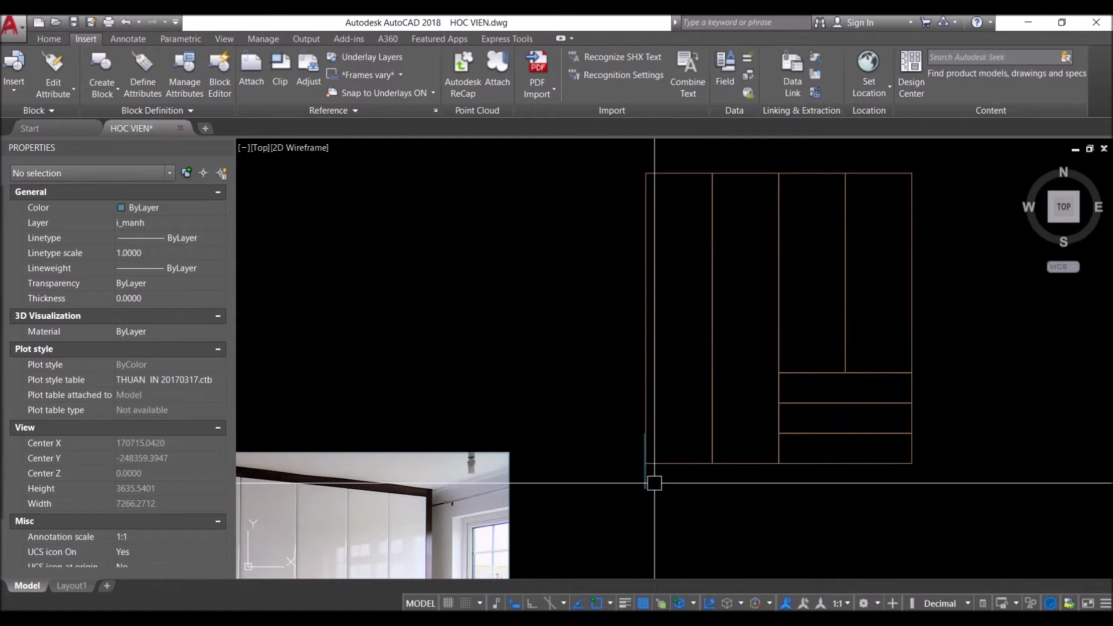
{"action": "left_click", "coordinate": [646, 481]}
{"action": "key", "text": "Return"}
{"action": "scroll", "coordinate": [661, 505], "scroll_direction": "up", "scroll_amount": 3}
{"action": "scroll", "coordinate": [603, 458], "scroll_direction": "up", "scroll_amount": 3}
{"action": "left_click", "coordinate": [564, 438]}
{"action": "scroll", "coordinate": [638, 441], "scroll_direction": "down", "scroll_amount": 3}
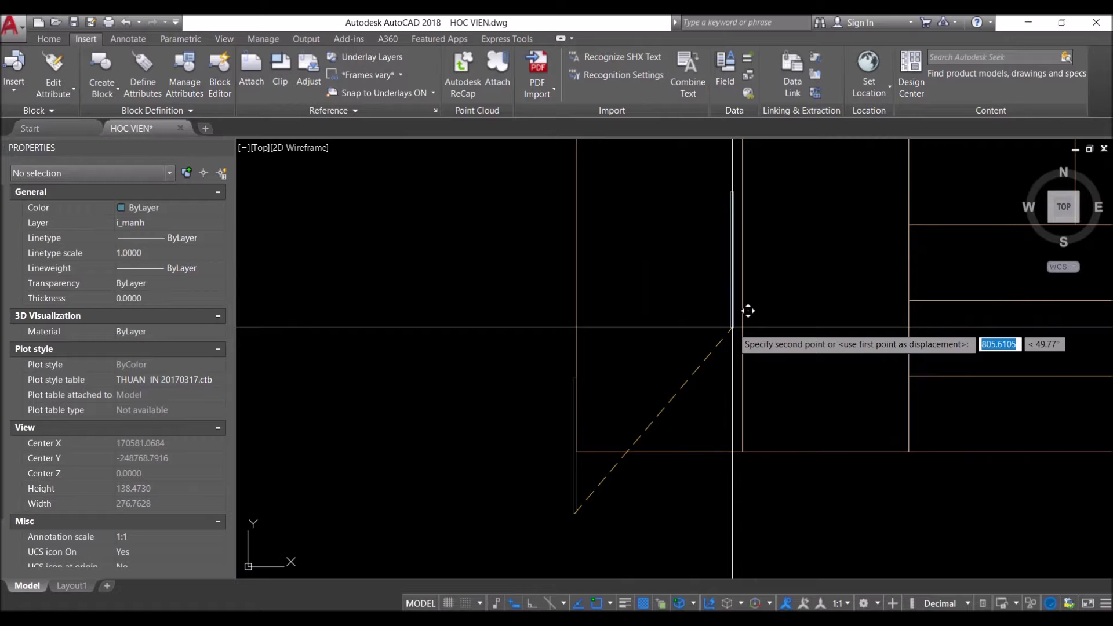
{"action": "left_click", "coordinate": [744, 311]}
Mirror the moved handle, keeping the original, to form a pair at the central door meeting line
{"action": "scroll", "coordinate": [678, 388], "scroll_direction": "up", "scroll_amount": 3}
{"action": "left_click", "coordinate": [672, 381]}
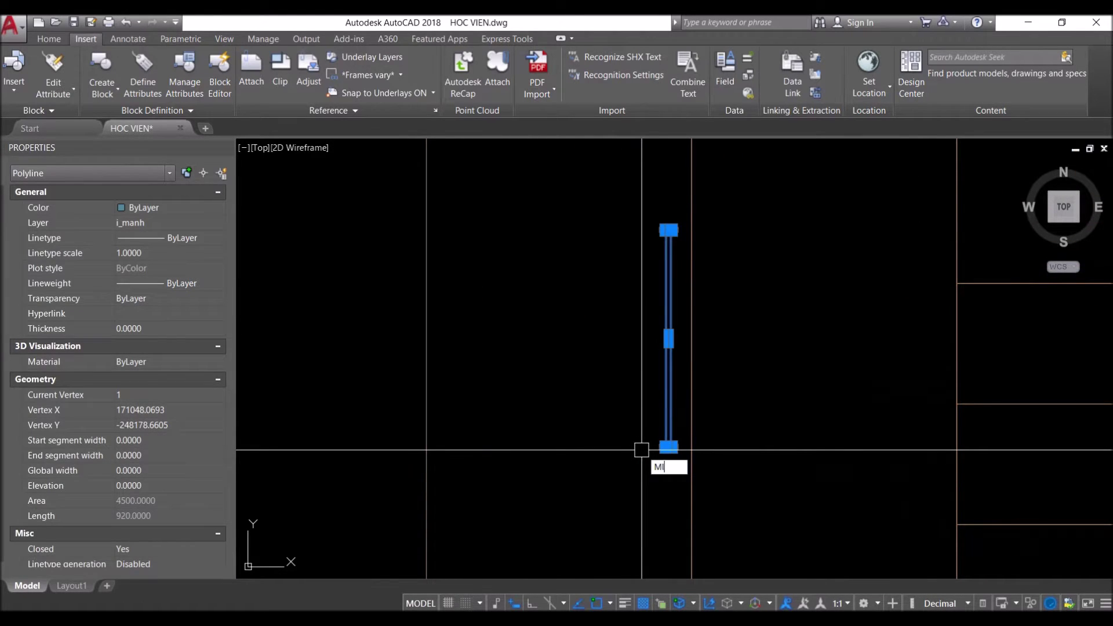
{"action": "key", "text": "Return"}
{"action": "key", "text": "Escape"}
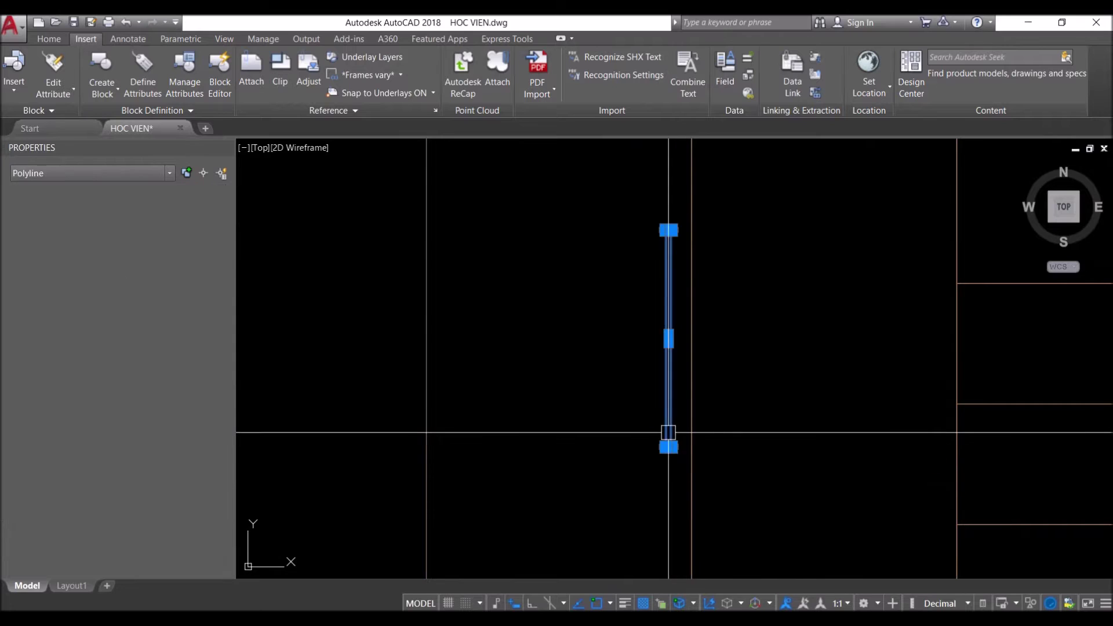
{"action": "type", "text": "9"}
{"action": "key", "text": "Return"}
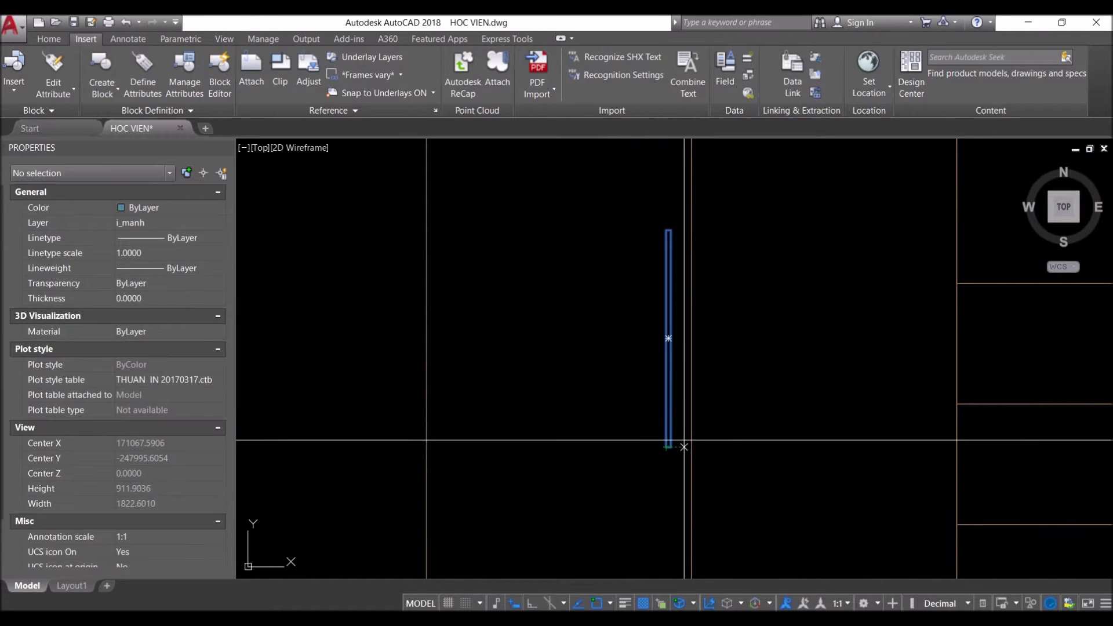
{"action": "left_click", "coordinate": [691, 453]}
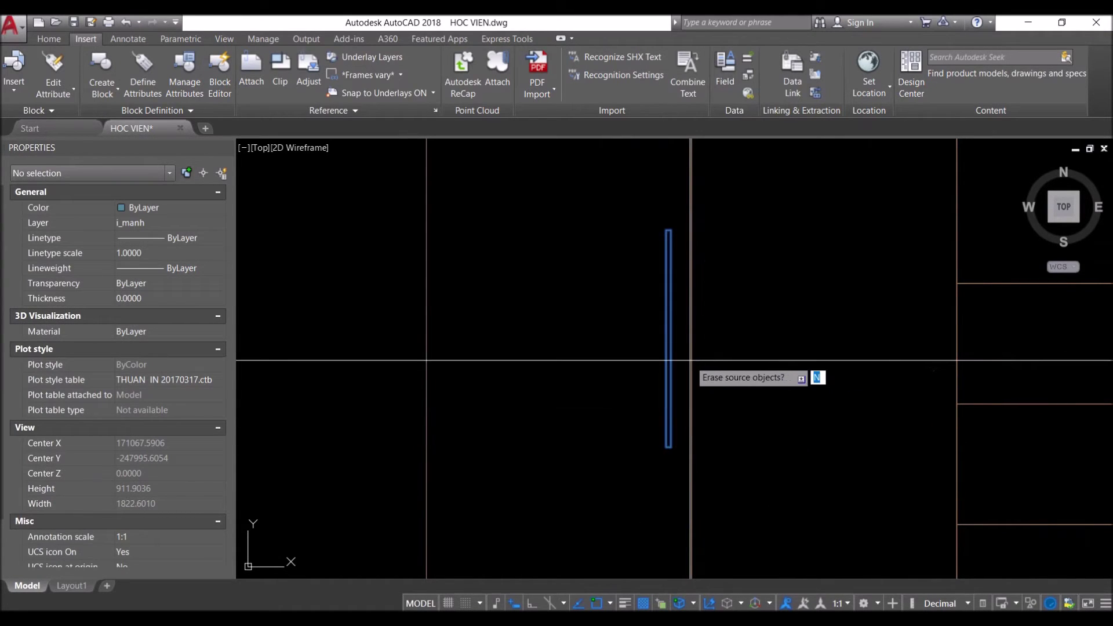
{"action": "key", "text": "Return"}
{"action": "scroll", "coordinate": [689, 363], "scroll_direction": "down", "scroll_amount": 5}
{"action": "scroll", "coordinate": [657, 373], "scroll_direction": "up", "scroll_amount": 2}
{"action": "left_click", "coordinate": [628, 268]}
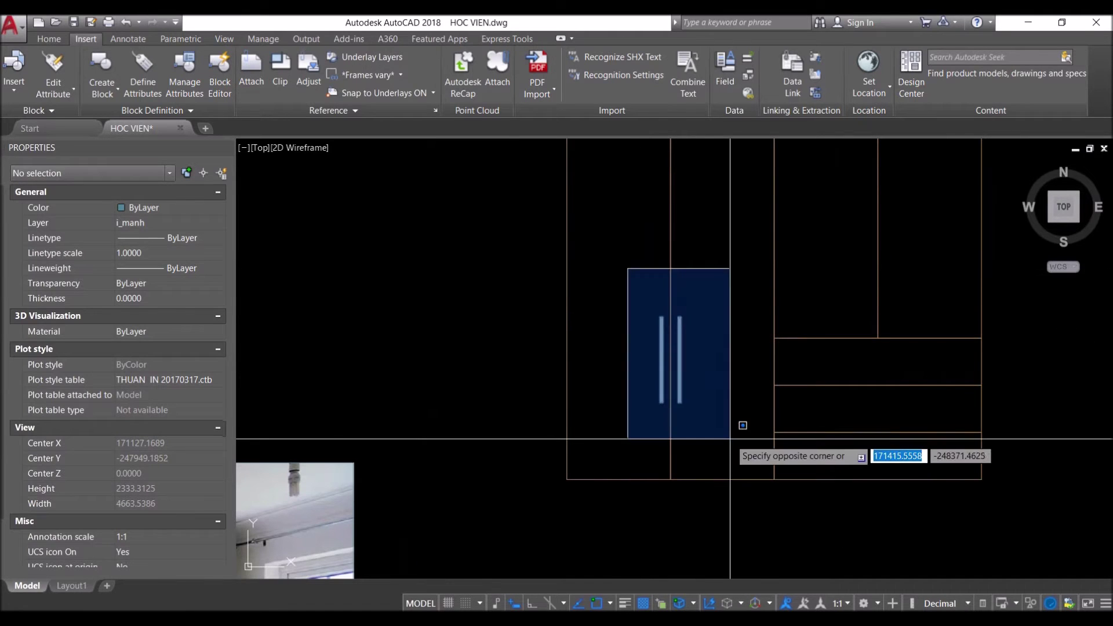
Copy the handle pair from its bottom base point onto the right door
{"action": "left_click", "coordinate": [730, 439]}
{"action": "type", "text": "co"}
{"action": "key", "text": "Return"}
{"action": "scroll", "coordinate": [697, 436], "scroll_direction": "up", "scroll_amount": 2}
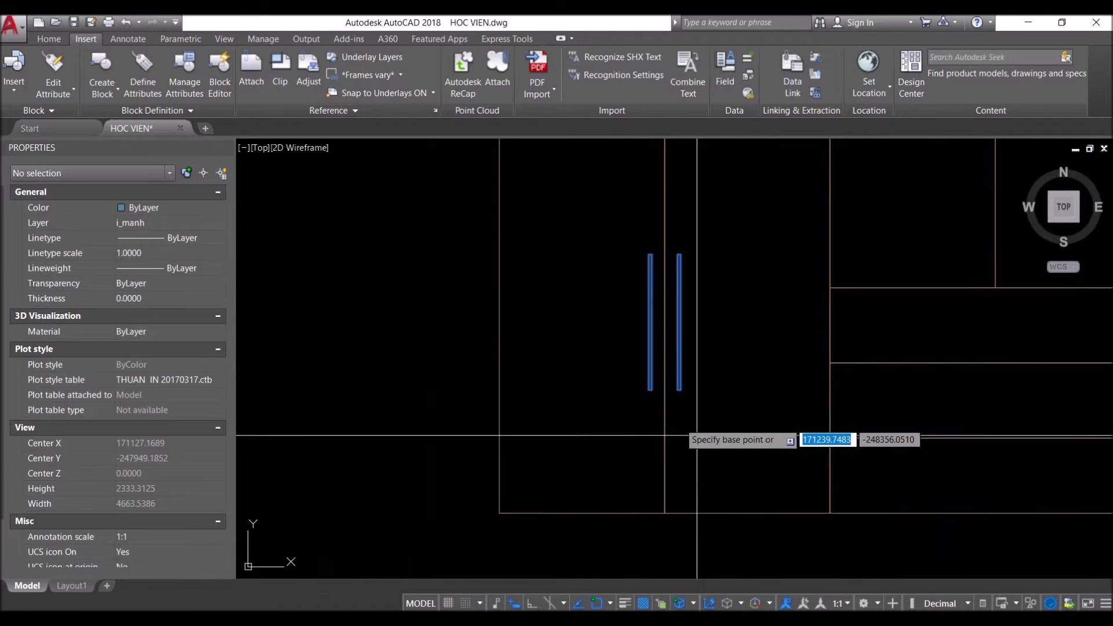
{"action": "left_click", "coordinate": [665, 389]}
{"action": "scroll", "coordinate": [774, 411], "scroll_direction": "down", "scroll_amount": 2}
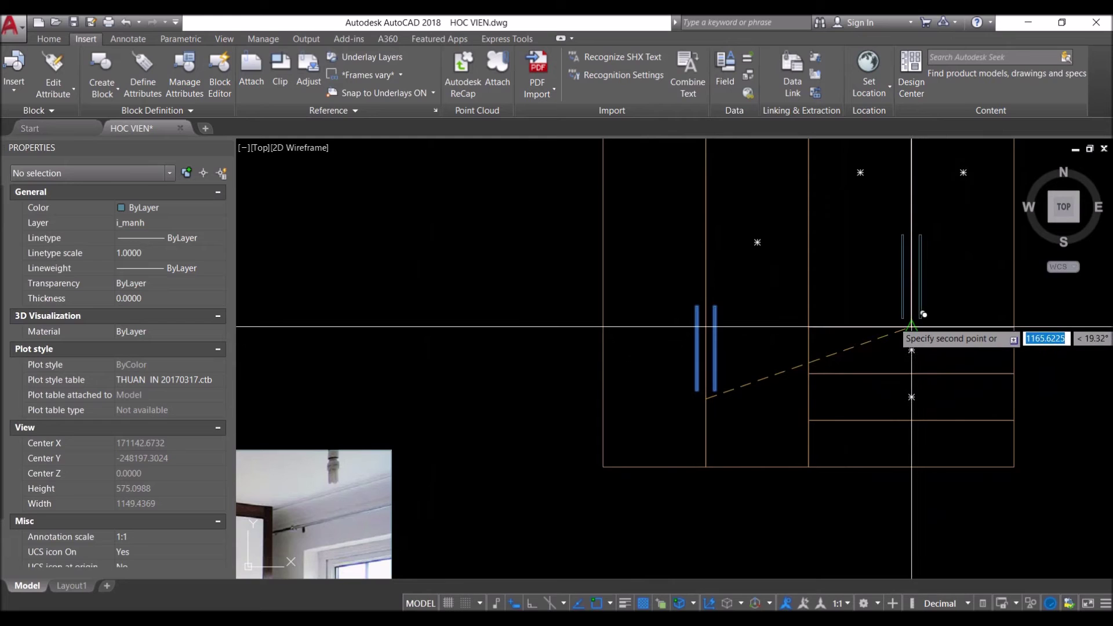
{"action": "scroll", "coordinate": [870, 348], "scroll_direction": "down", "scroll_amount": 2}
{"action": "left_click", "coordinate": [843, 348]}
{"action": "scroll", "coordinate": [753, 342], "scroll_direction": "up", "scroll_amount": 2}
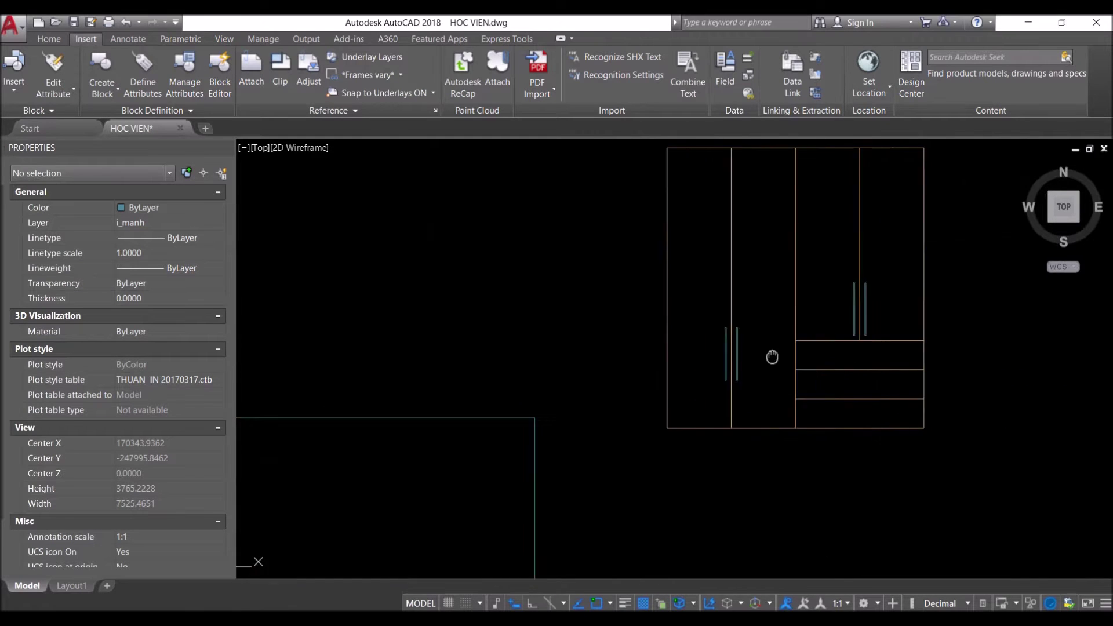
Mirror the left door panels and handles about a vertical line, keeping the originals
{"action": "left_click", "coordinate": [684, 311]}
{"action": "left_click", "coordinate": [543, 398]}
{"action": "scroll", "coordinate": [583, 392], "scroll_direction": "down", "scroll_amount": 2}
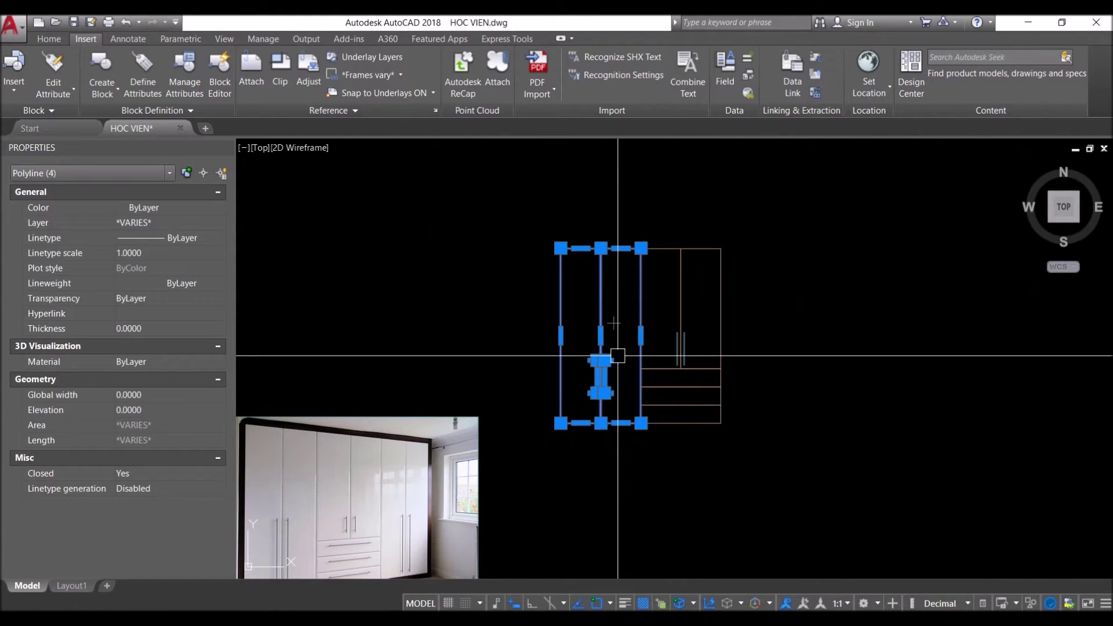
{"action": "type", "text": "9"}
{"action": "key", "text": "Return"}
{"action": "left_click", "coordinate": [661, 308]}
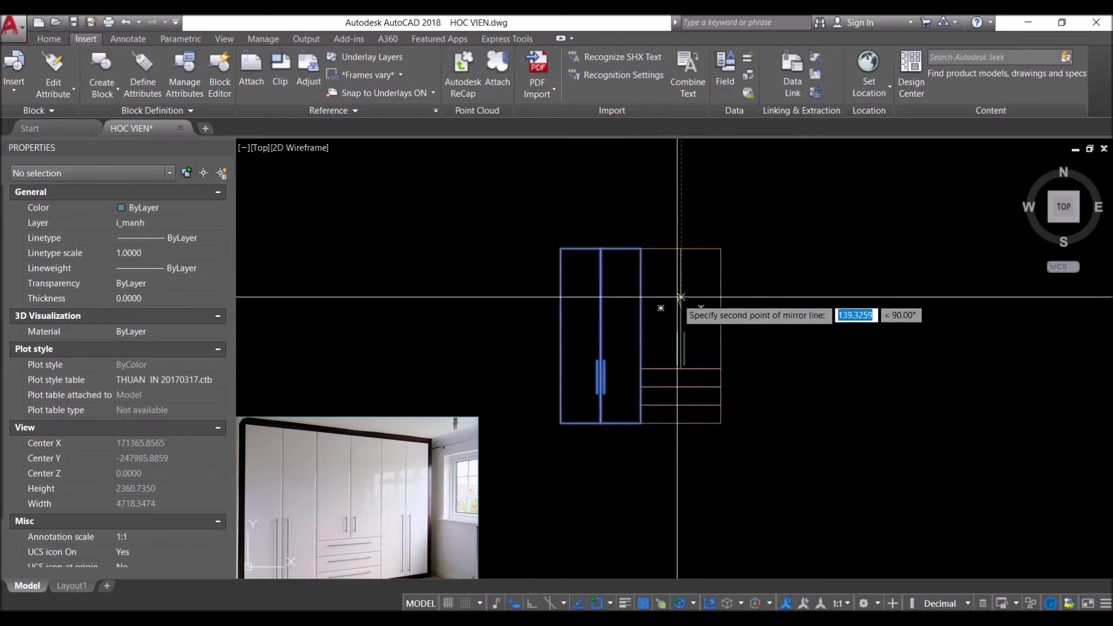
{"action": "left_click", "coordinate": [677, 278]}
{"action": "key", "text": "Return"}
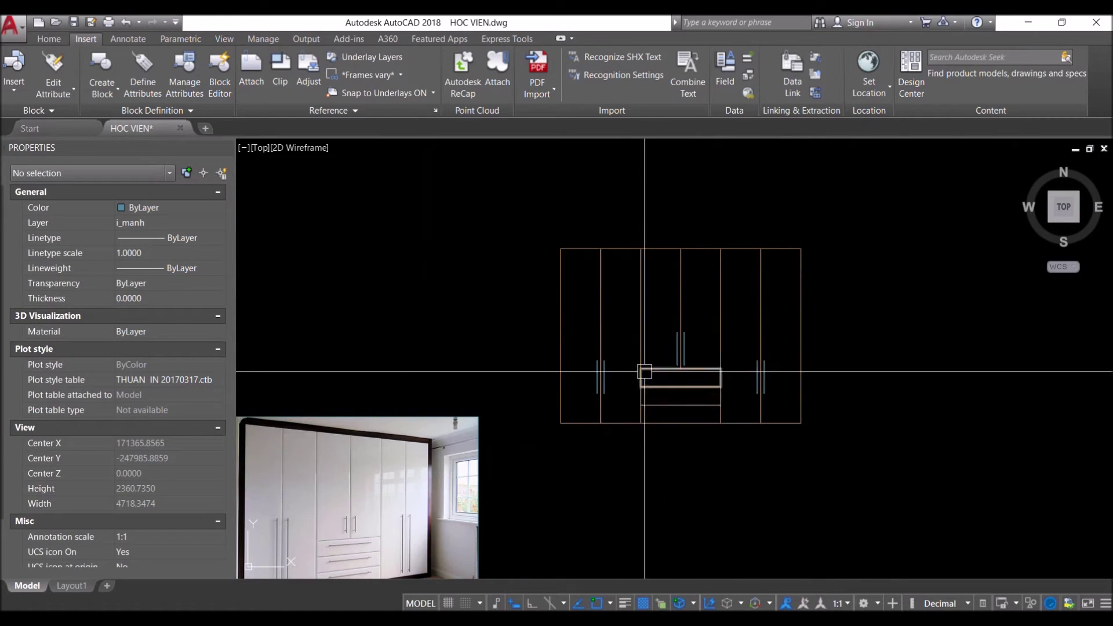
{"action": "scroll", "coordinate": [642, 372], "scroll_direction": "up", "scroll_amount": 4}
{"action": "left_click", "coordinate": [664, 365]}
{"action": "type", "text": "CR"}
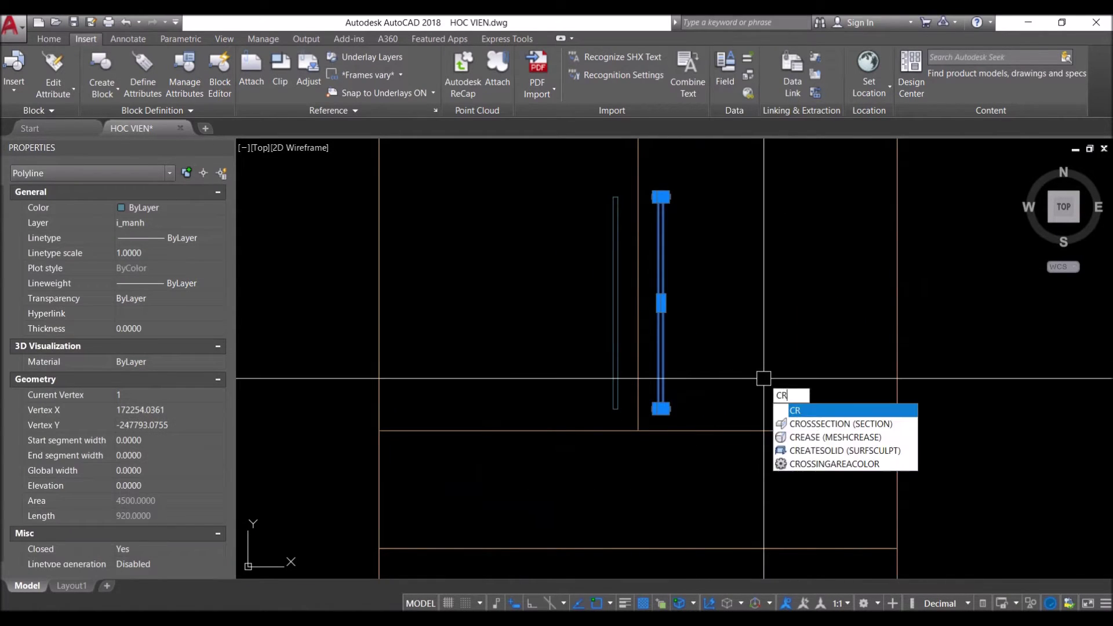
Copy the handle as a horizontal drawer pull on the wardrobe front
{"action": "key", "text": "Return"}
{"action": "scroll", "coordinate": [659, 299], "scroll_direction": "up", "scroll_amount": 3}
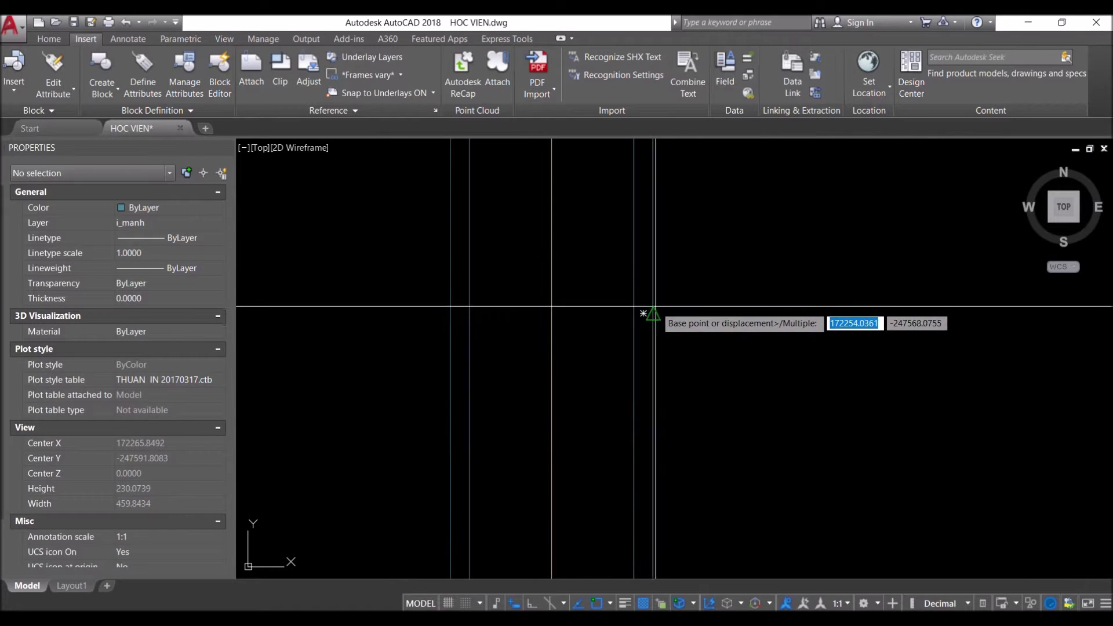
{"action": "left_click", "coordinate": [659, 299]}
{"action": "scroll", "coordinate": [661, 293], "scroll_direction": "down", "scroll_amount": 2}
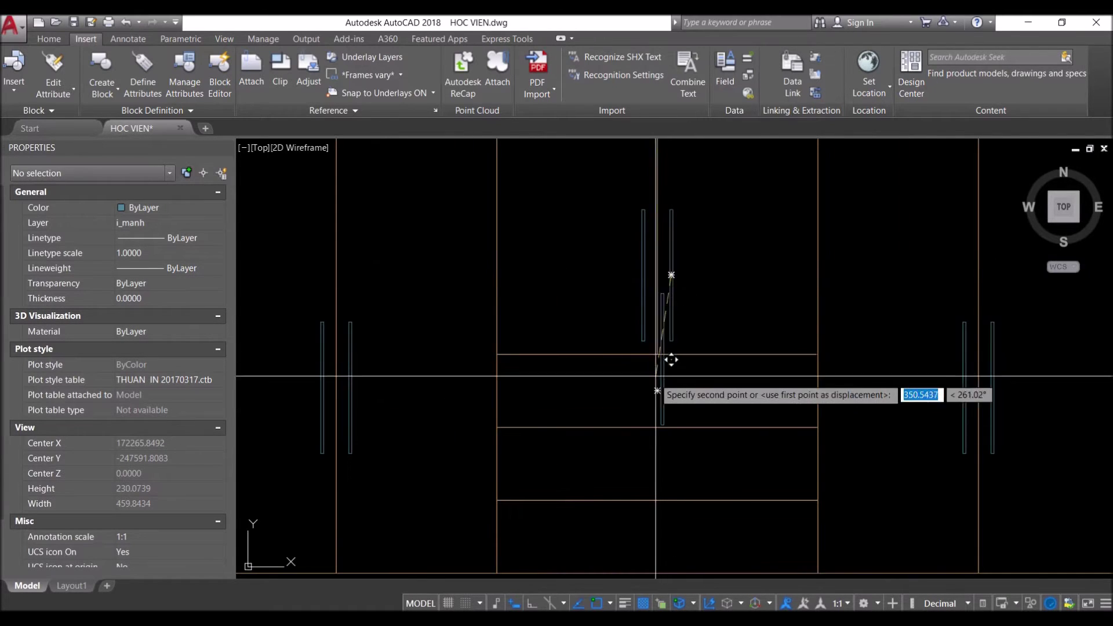
{"action": "left_click", "coordinate": [666, 493]}
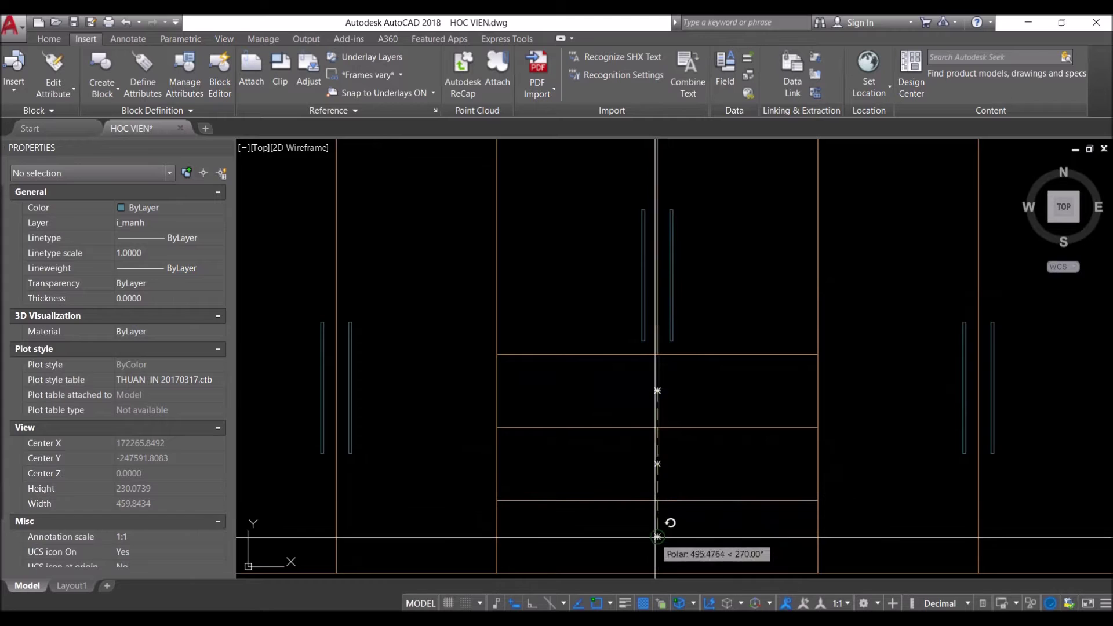
{"action": "middle_click_drag", "start_coordinate": [667, 534], "coordinate": [665, 422]}
Copy the horizontal drawer handle from its midpoint down into the next drawer
{"action": "left_click", "coordinate": [735, 272]}
{"action": "left_click", "coordinate": [696, 250]}
{"action": "type", "text": "co"}
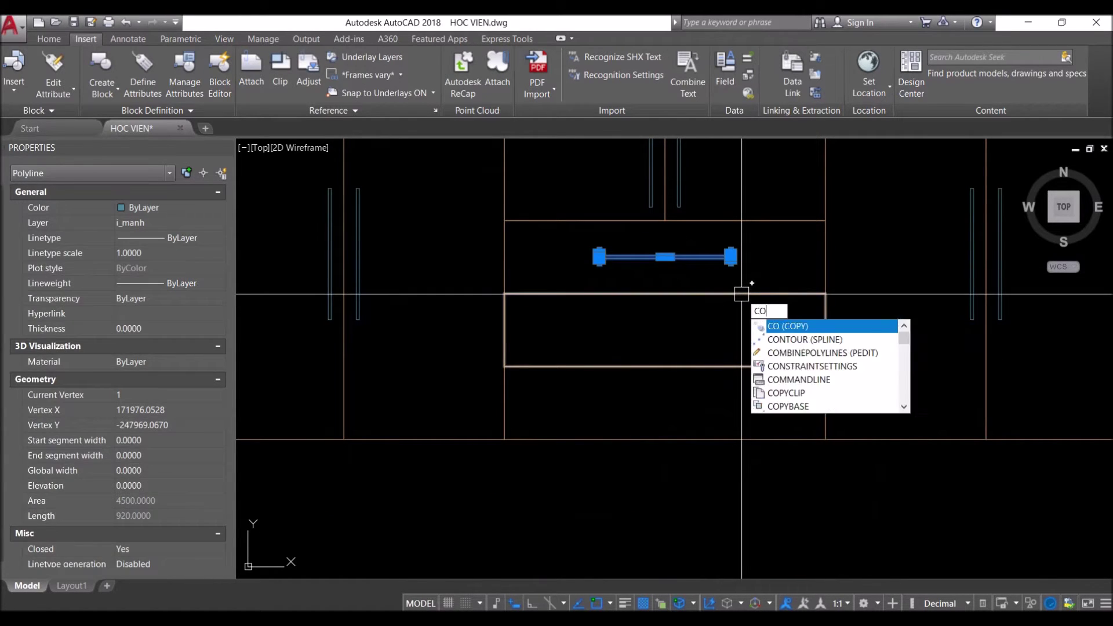
{"action": "key", "text": "Return"}
{"action": "left_click", "coordinate": [826, 258]}
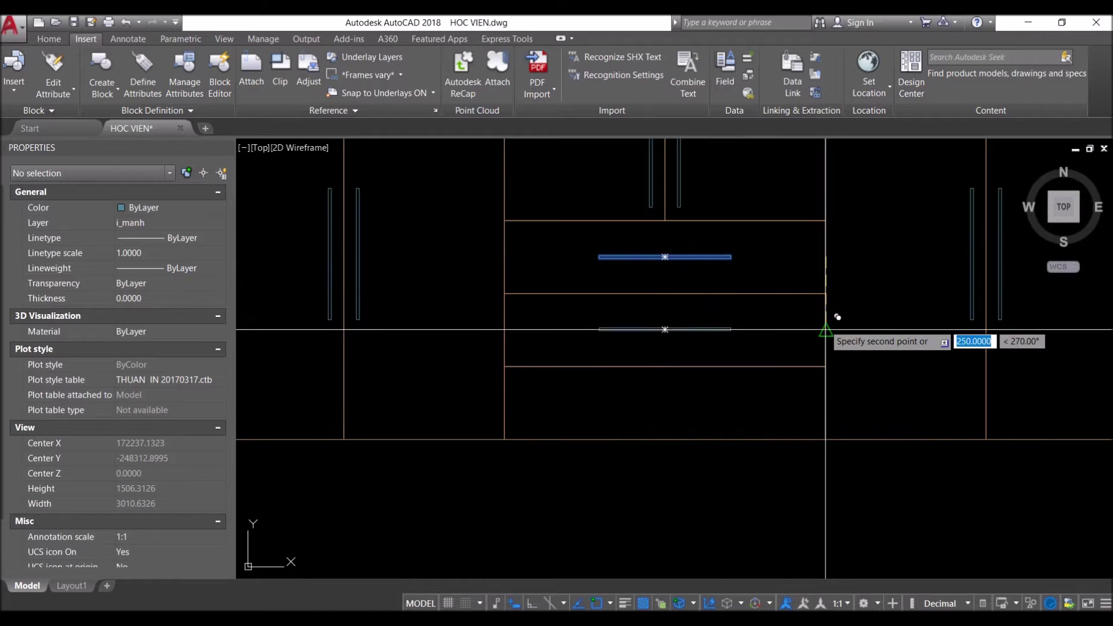
{"action": "left_click", "coordinate": [826, 330]}
Zoom out and recenter to show the whole wardrobe front beside the reference photo
{"action": "scroll", "coordinate": [829, 395], "scroll_direction": "down", "scroll_amount": 2}
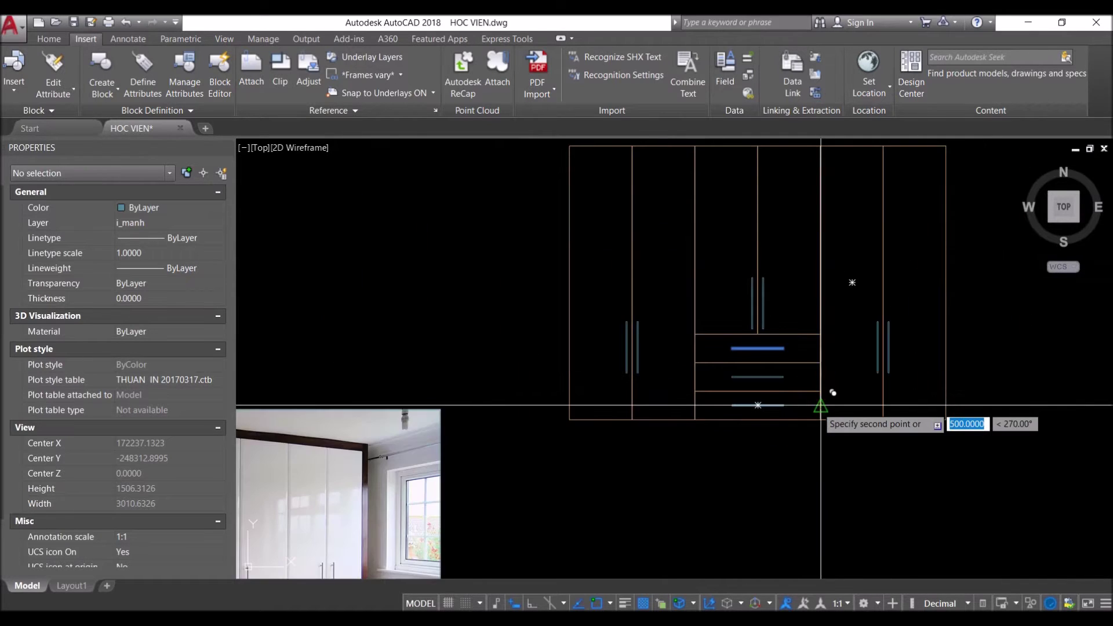
{"action": "scroll", "coordinate": [833, 411], "scroll_direction": "down", "scroll_amount": 2}
{"action": "middle_click_drag", "start_coordinate": [493, 490], "coordinate": [503, 374]}
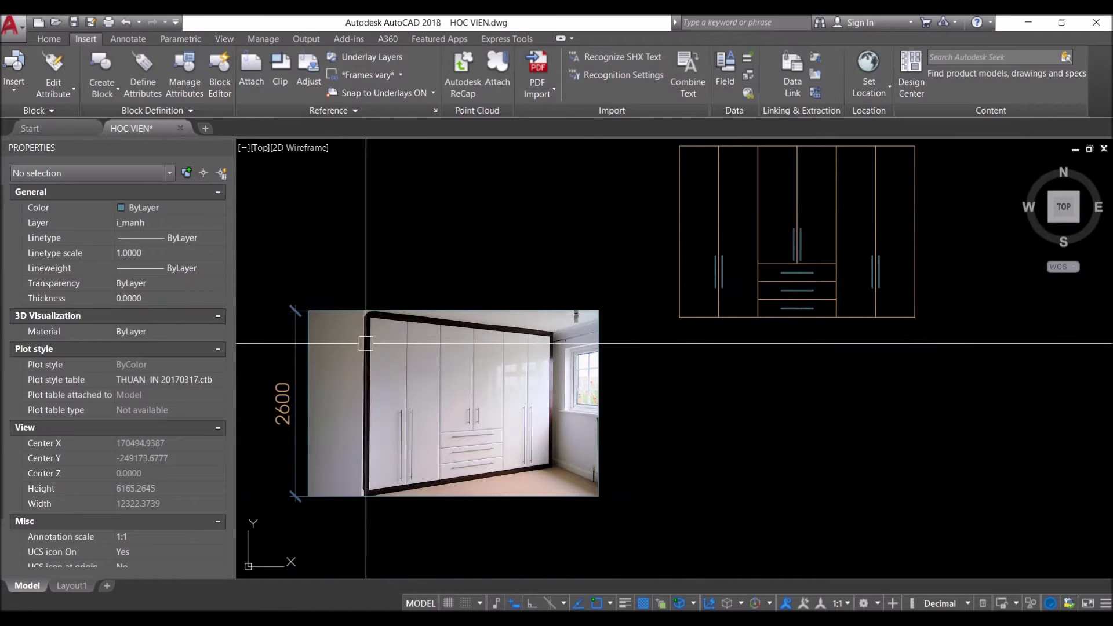
{"action": "middle_click_drag", "start_coordinate": [756, 359], "coordinate": [722, 398]}
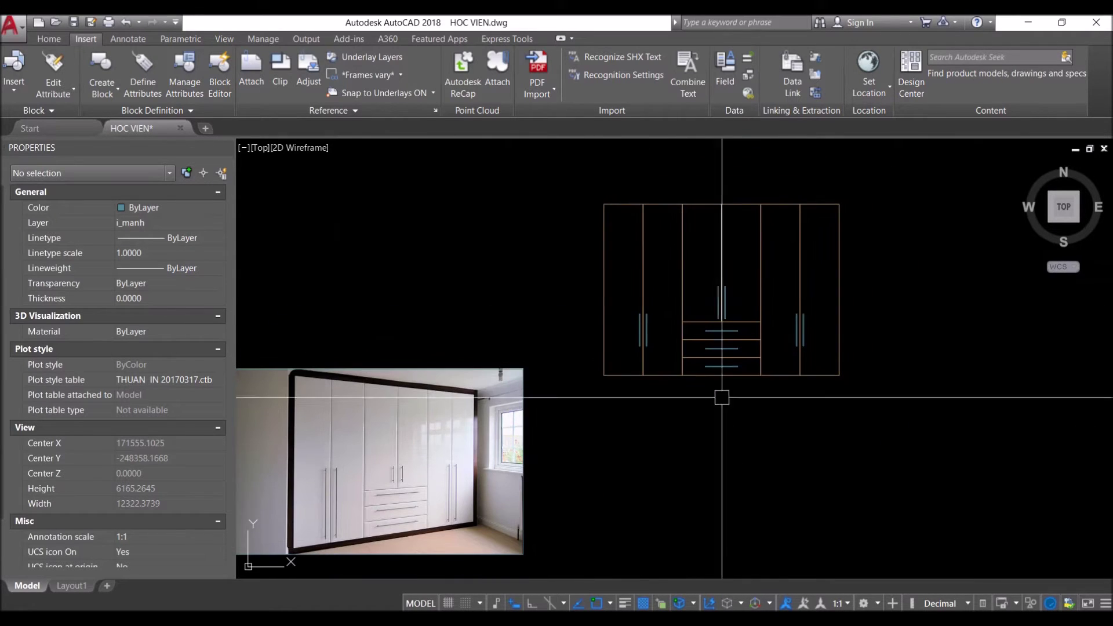
{"action": "type", "text": "REC"}
{"action": "key", "text": "Return"}
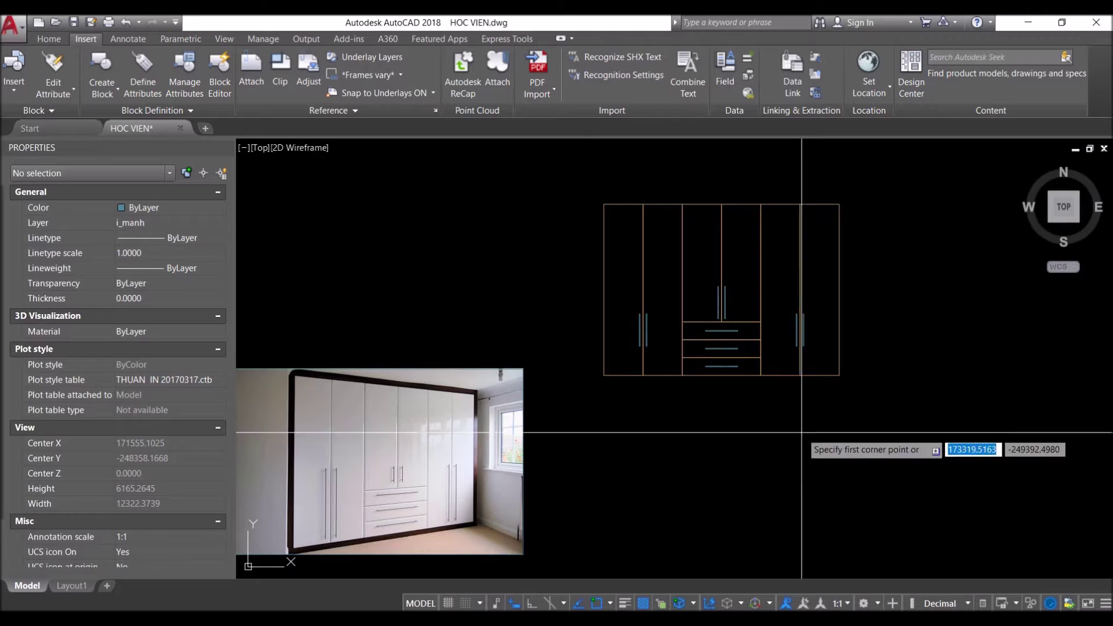
Close the rectangle over the wardrobe corners and offset it outward into an outer frame
{"action": "left_click", "coordinate": [605, 375]}
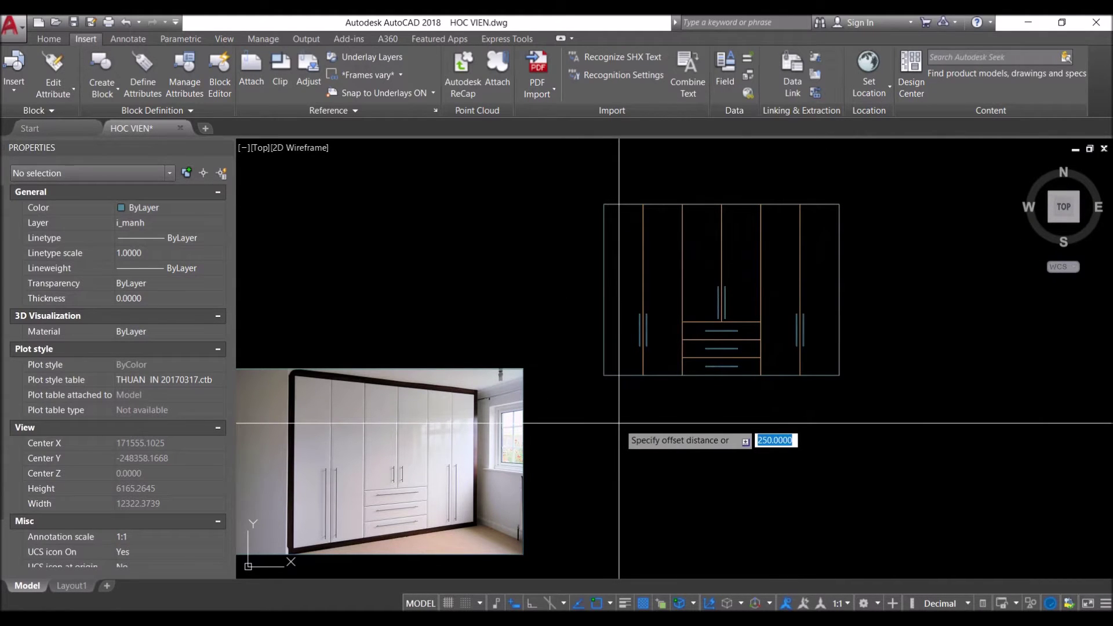
{"action": "key", "text": "Return"}
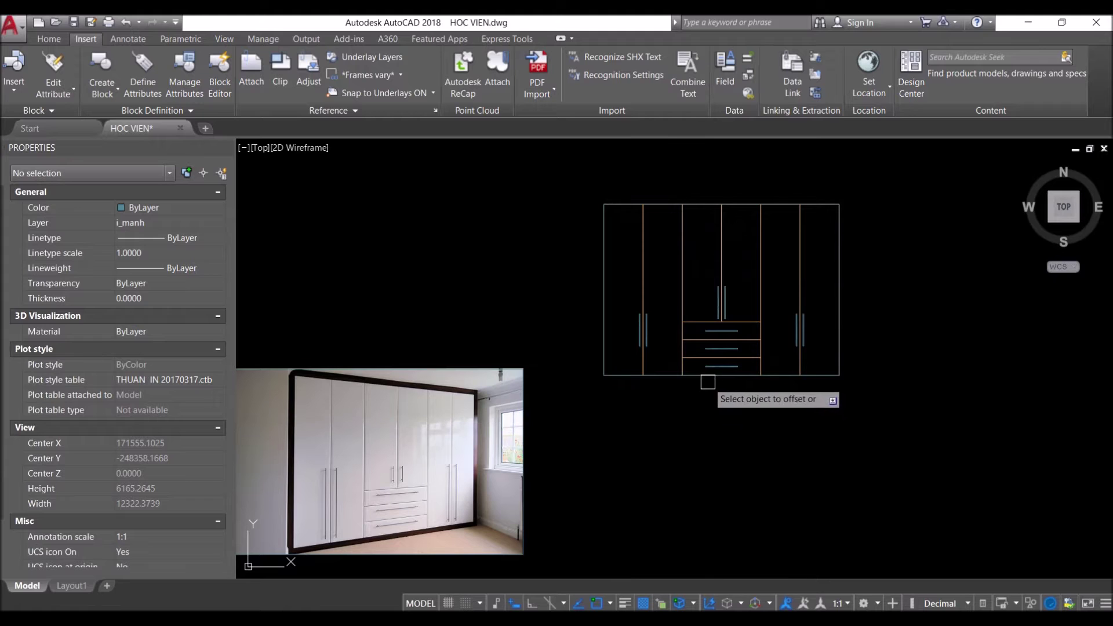
{"action": "left_click", "coordinate": [699, 380]}
{"action": "left_click", "coordinate": [682, 417]}
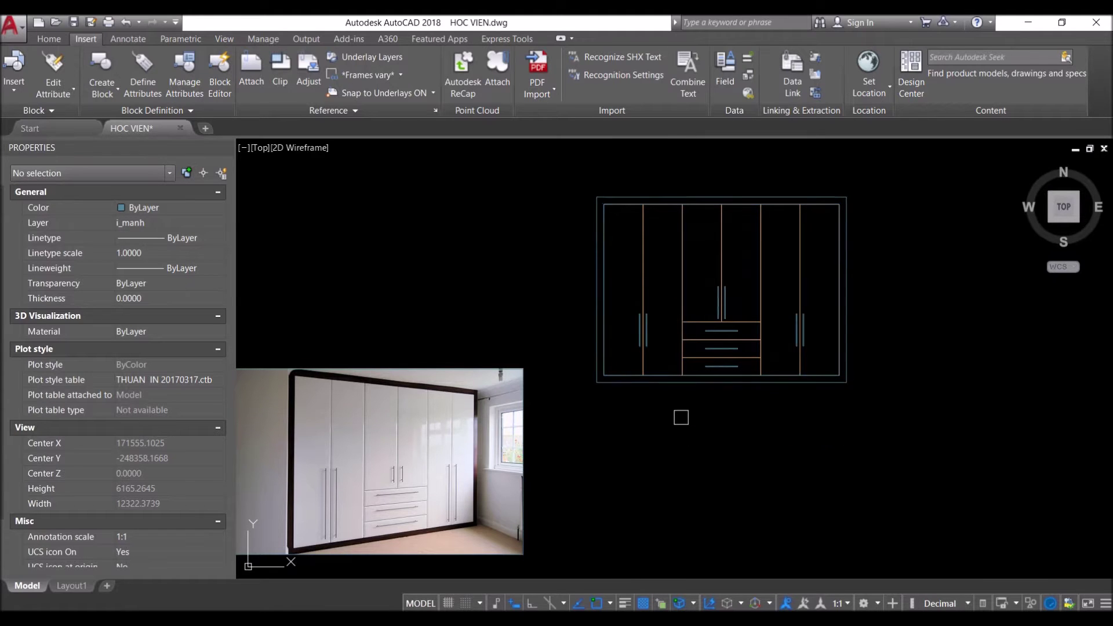
{"action": "left_click", "coordinate": [608, 257]}
{"action": "key", "text": "Escape"}
Adjust the view to see the framed wardrobe and the photo together
{"action": "left_click", "coordinate": [873, 248]}
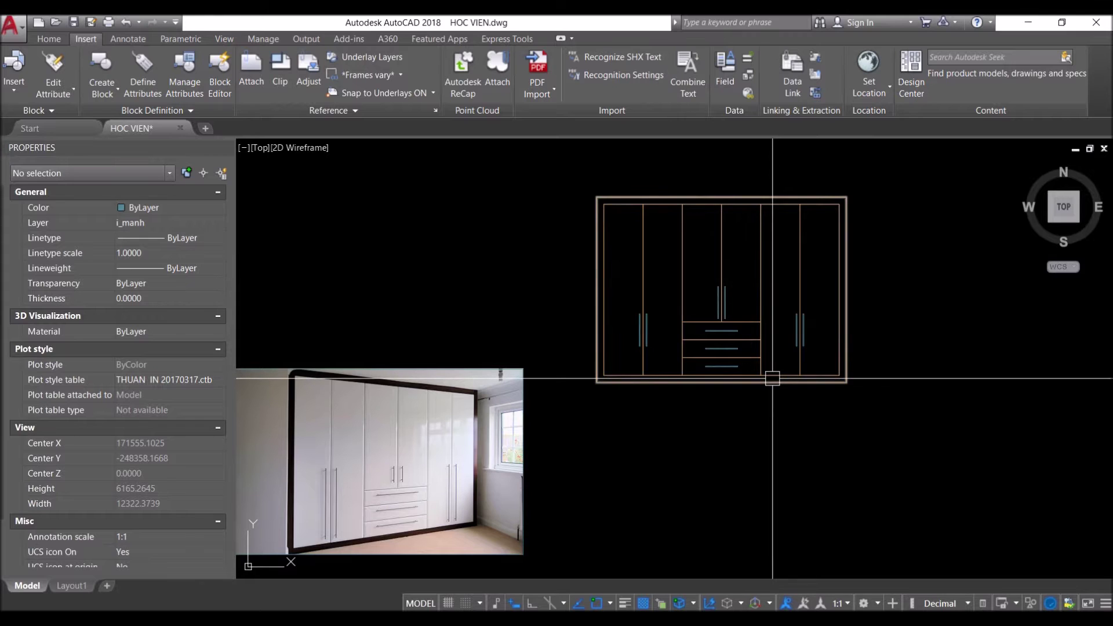
{"action": "middle_click_drag", "start_coordinate": [770, 378], "coordinate": [759, 375]}
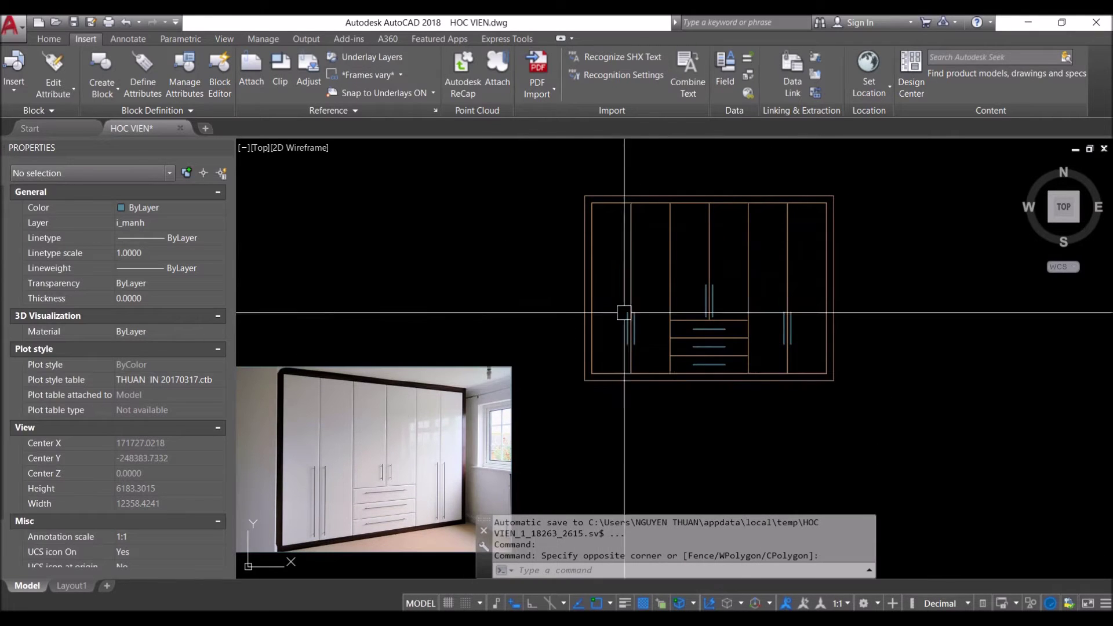
{"action": "scroll", "coordinate": [800, 316], "scroll_direction": "down", "scroll_amount": 2}
{"action": "middle_click_drag", "start_coordinate": [800, 316], "coordinate": [707, 335]}
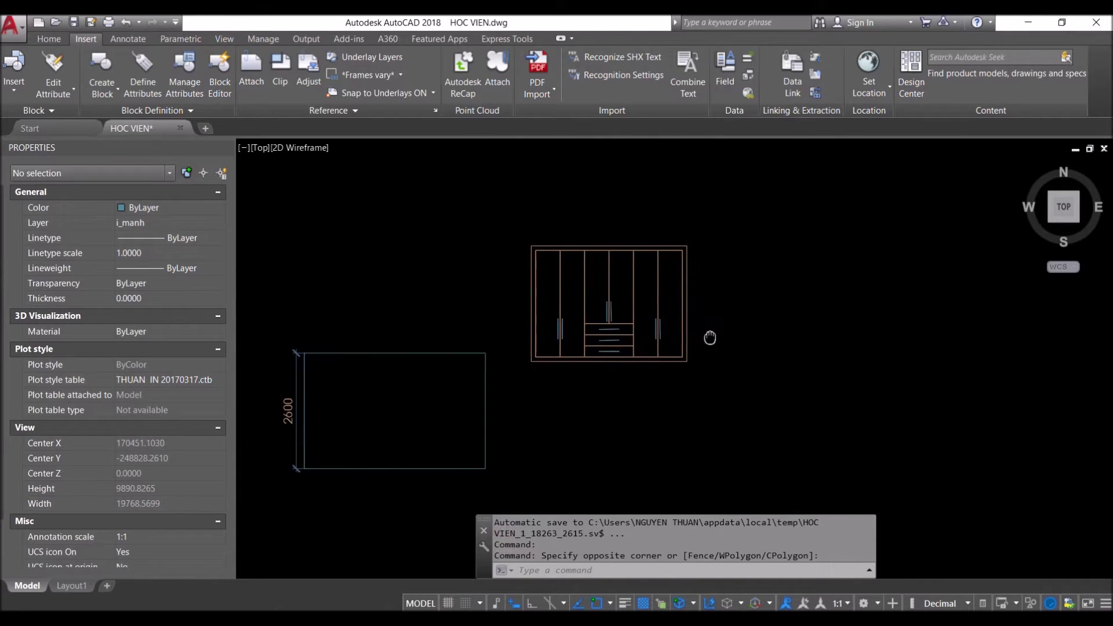
{"action": "scroll", "coordinate": [380, 388], "scroll_direction": "up", "scroll_amount": 5}
{"action": "scroll", "coordinate": [537, 278], "scroll_direction": "down", "scroll_amount": 6}
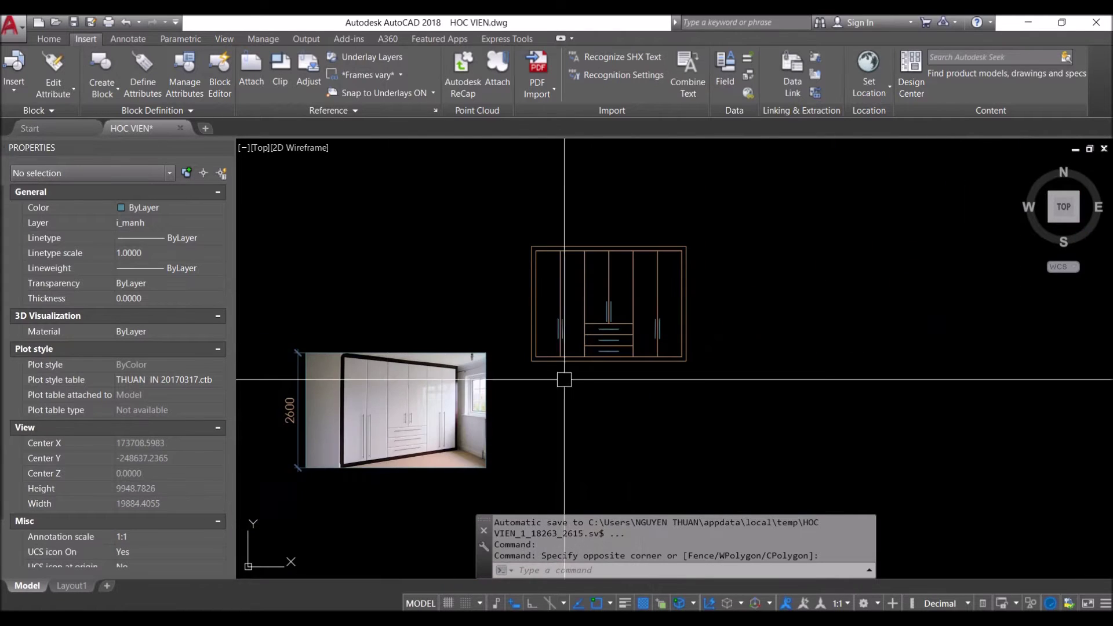
{"action": "scroll", "coordinate": [534, 289], "scroll_direction": "up", "scroll_amount": 3}
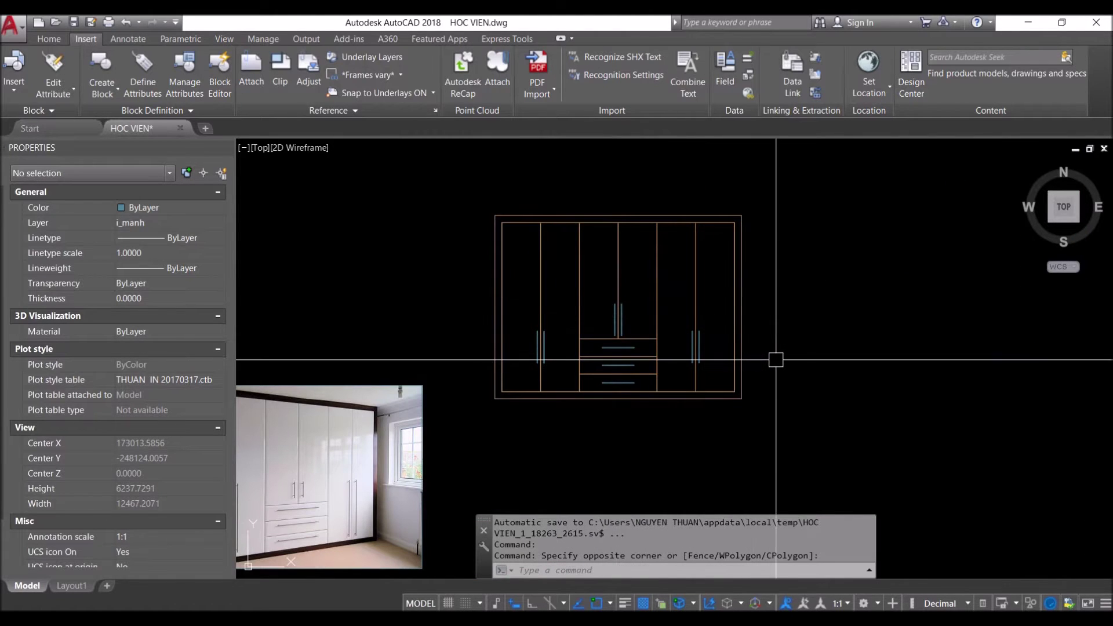
{"action": "type", "text": "HH"}
{"action": "key", "text": "Return"}
Place horizontal construction lines at the wardrobe's bottom and top, then offset a vertical guide 600
{"action": "left_click", "coordinate": [730, 399]}
{"action": "left_click", "coordinate": [746, 217]}
{"action": "key", "text": "Return"}
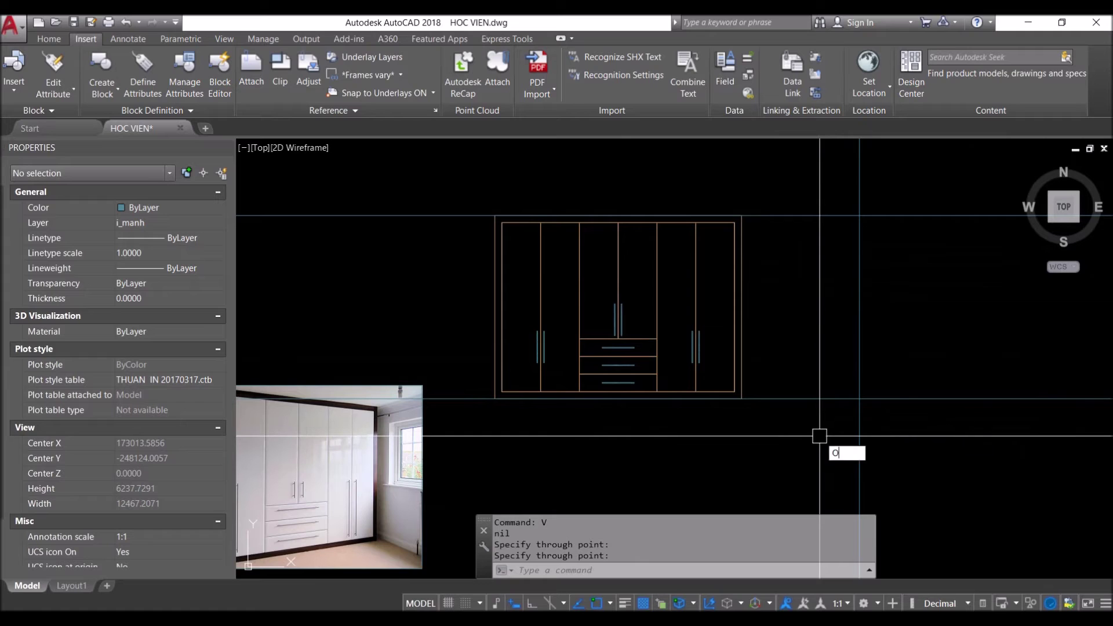
{"action": "key", "text": "Return"}
{"action": "type", "text": "600"}
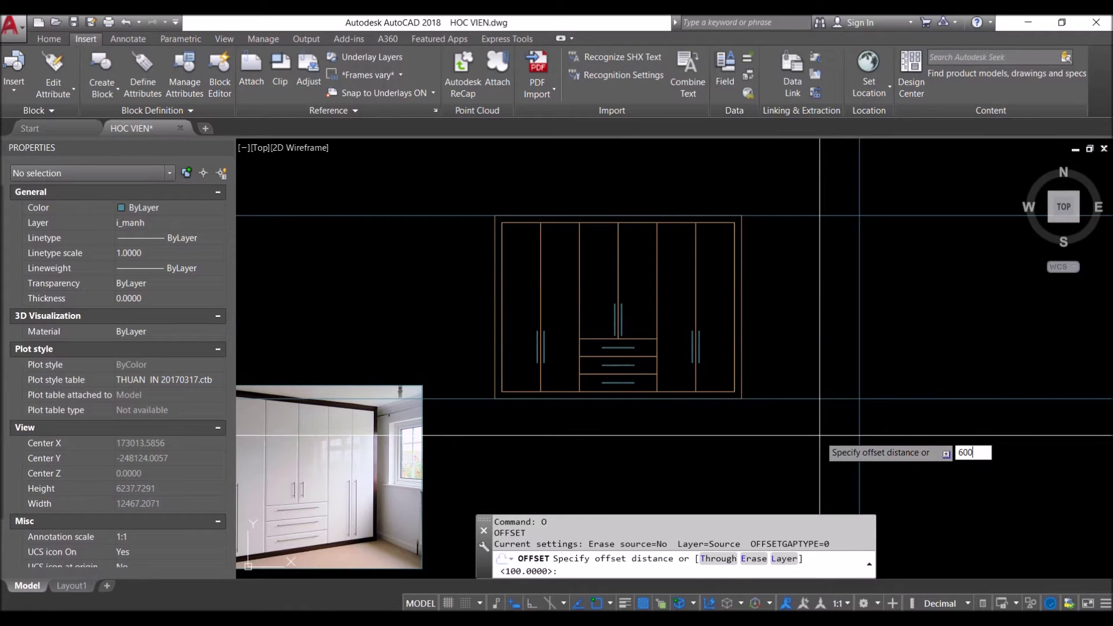
{"action": "key", "text": "Escape"}
{"action": "type", "text": "O6"}
{"action": "key", "text": "Return"}
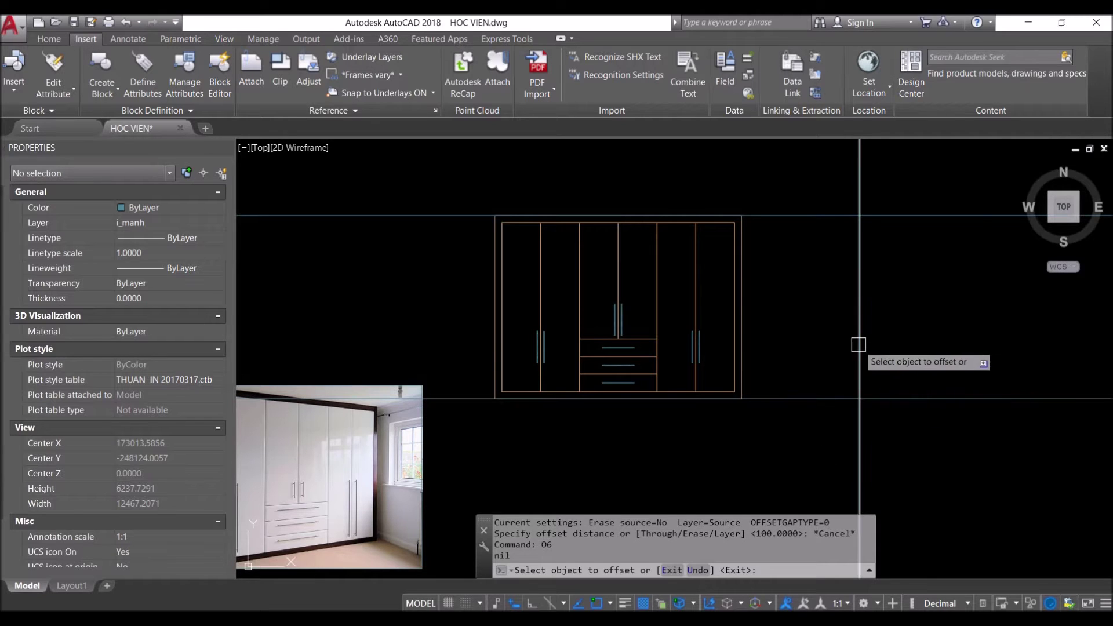
{"action": "key", "text": "Return"}
Pan and zoom around the guides and select the top horizontal construction line
{"action": "middle_click_drag", "start_coordinate": [863, 378], "coordinate": [747, 360]}
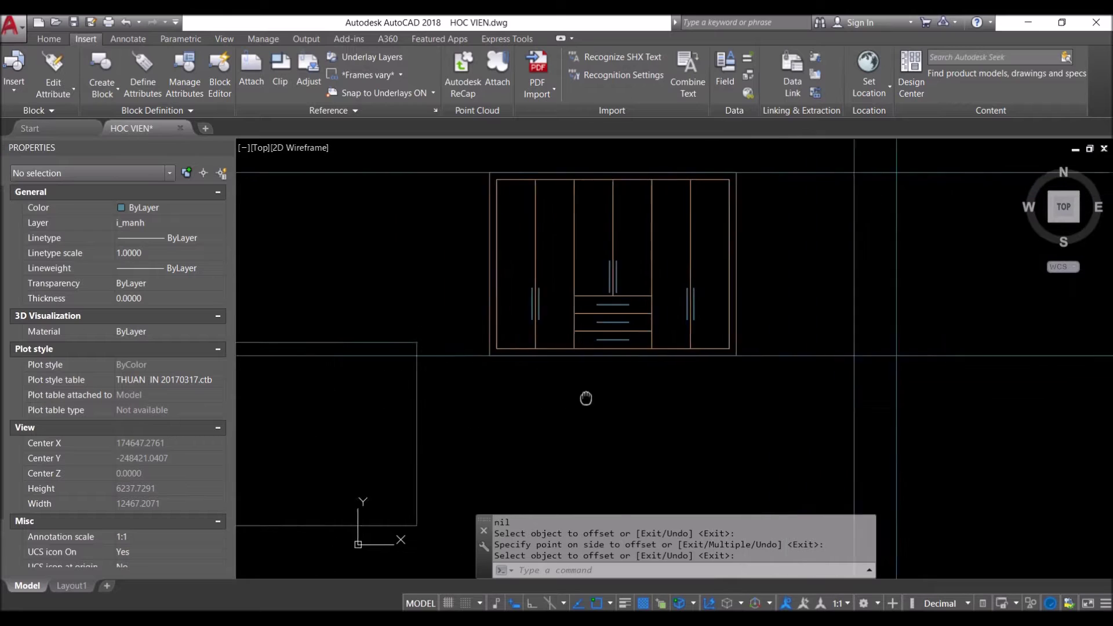
{"action": "scroll", "coordinate": [367, 374], "scroll_direction": "up", "scroll_amount": 1}
{"action": "scroll", "coordinate": [364, 375], "scroll_direction": "up", "scroll_amount": 1}
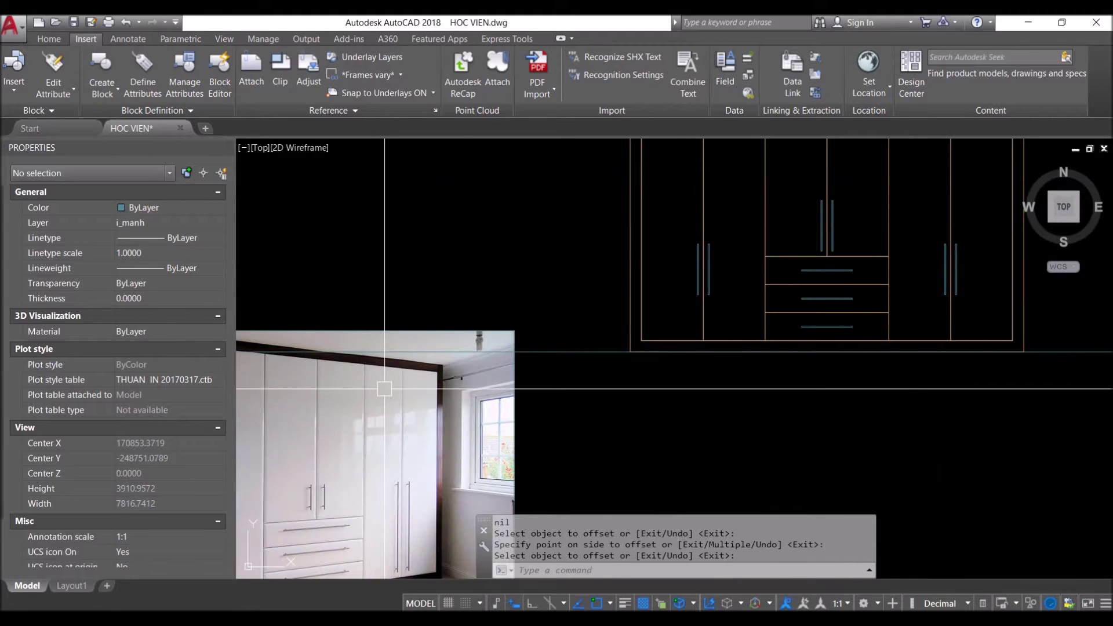
{"action": "scroll", "coordinate": [385, 389], "scroll_direction": "down", "scroll_amount": 1}
{"action": "scroll", "coordinate": [383, 389], "scroll_direction": "down", "scroll_amount": 1}
{"action": "scroll", "coordinate": [380, 390], "scroll_direction": "up", "scroll_amount": 1}
{"action": "scroll", "coordinate": [377, 390], "scroll_direction": "up", "scroll_amount": 1}
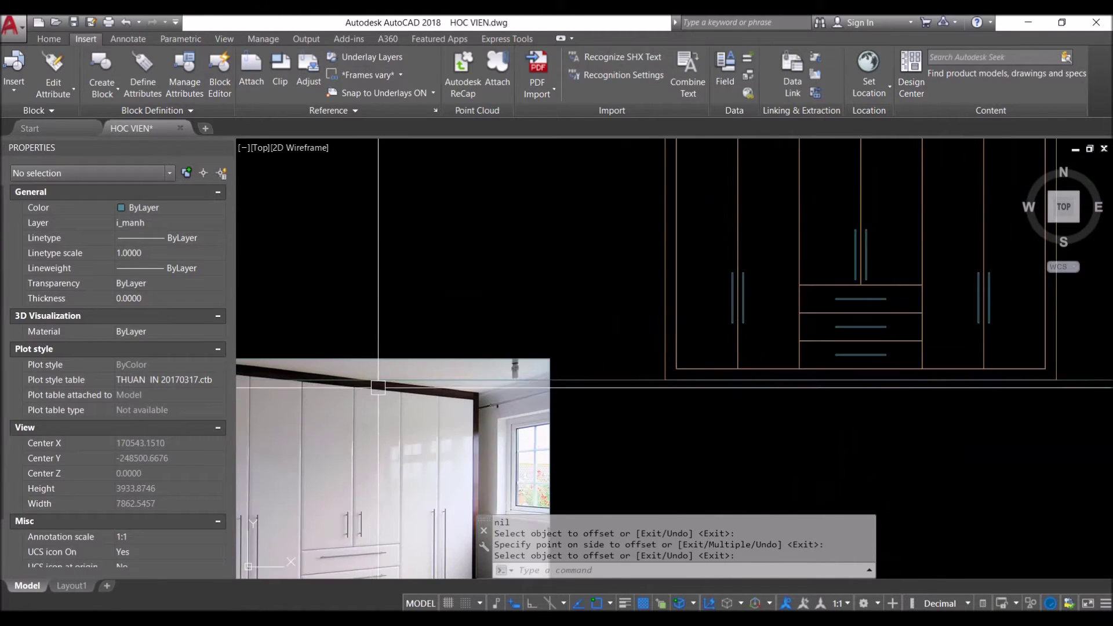
{"action": "scroll", "coordinate": [415, 420], "scroll_direction": "down", "scroll_amount": 2}
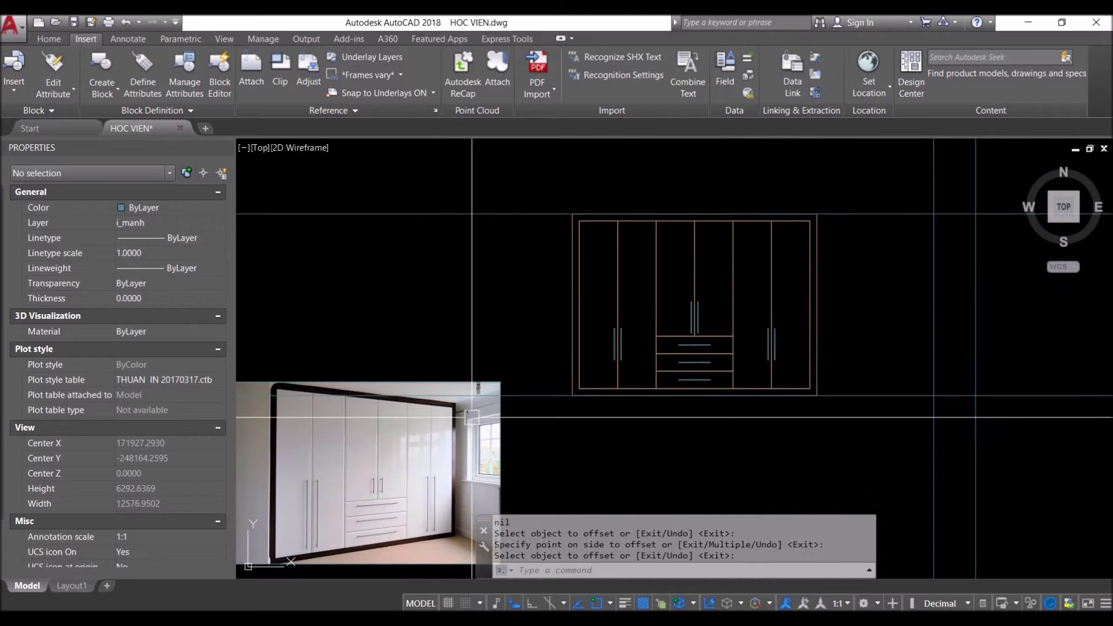
{"action": "scroll", "coordinate": [591, 400], "scroll_direction": "down", "scroll_amount": 1}
{"action": "scroll", "coordinate": [705, 381], "scroll_direction": "up", "scroll_amount": 1}
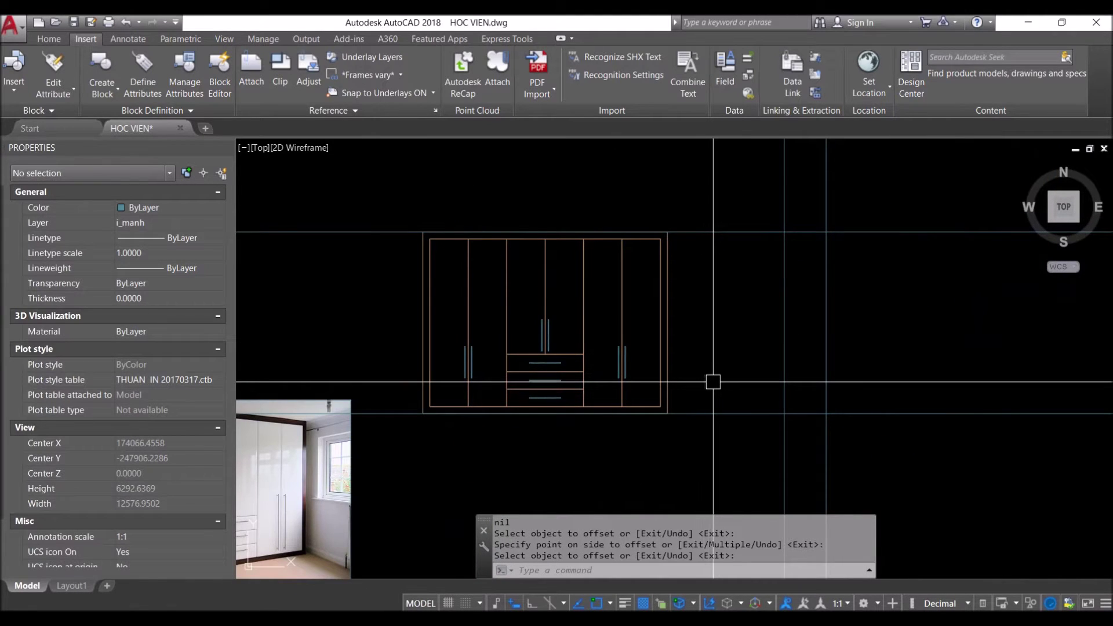
{"action": "scroll", "coordinate": [580, 406], "scroll_direction": "up", "scroll_amount": 1}
{"action": "scroll", "coordinate": [486, 440], "scroll_direction": "down", "scroll_amount": 1}
{"action": "scroll", "coordinate": [320, 417], "scroll_direction": "down", "scroll_amount": 1}
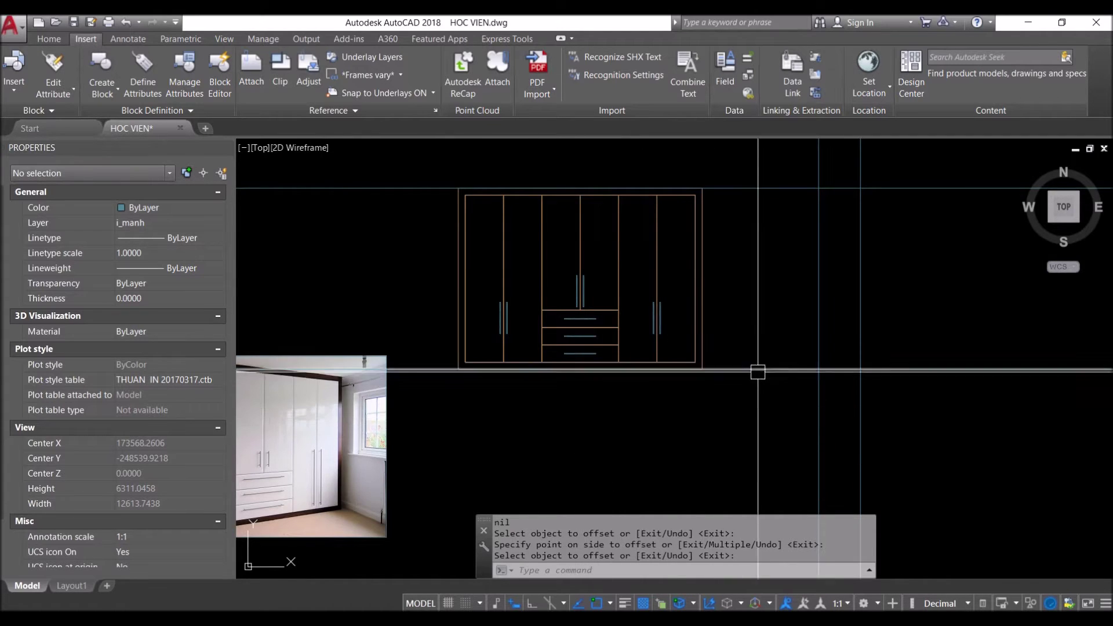
{"action": "scroll", "coordinate": [680, 331], "scroll_direction": "up", "scroll_amount": 1}
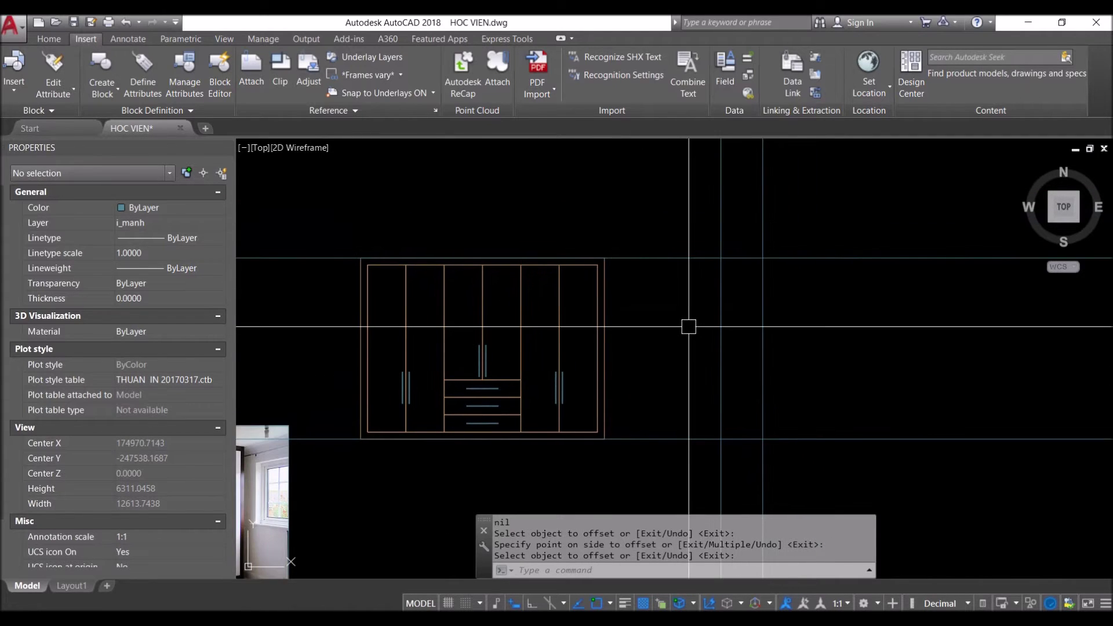
{"action": "left_click_drag", "start_coordinate": [688, 279], "coordinate": [676, 265]}
Copy the top horizontal construction line to a lower position
{"action": "type", "text": "co"}
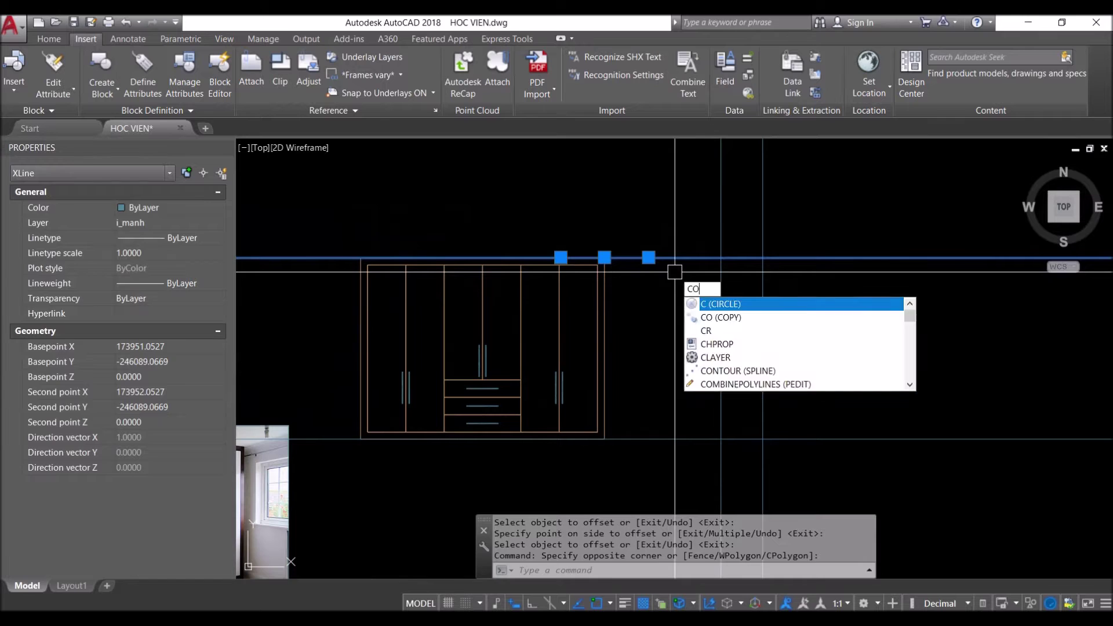
{"action": "key", "text": "Return"}
{"action": "left_click", "coordinate": [676, 257]}
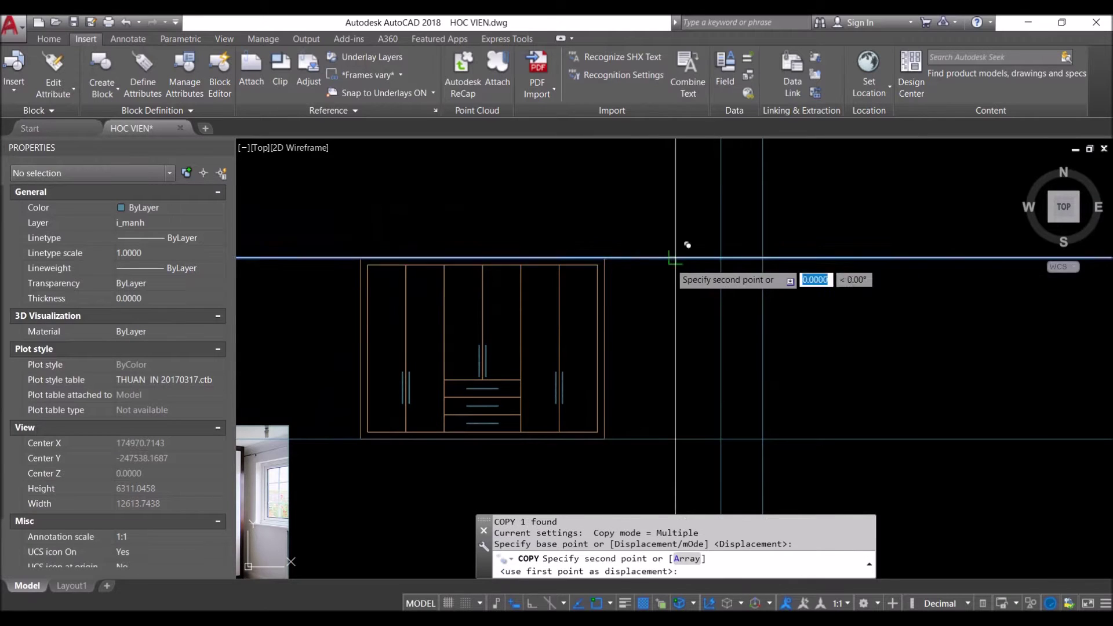
{"action": "left_click", "coordinate": [587, 264]}
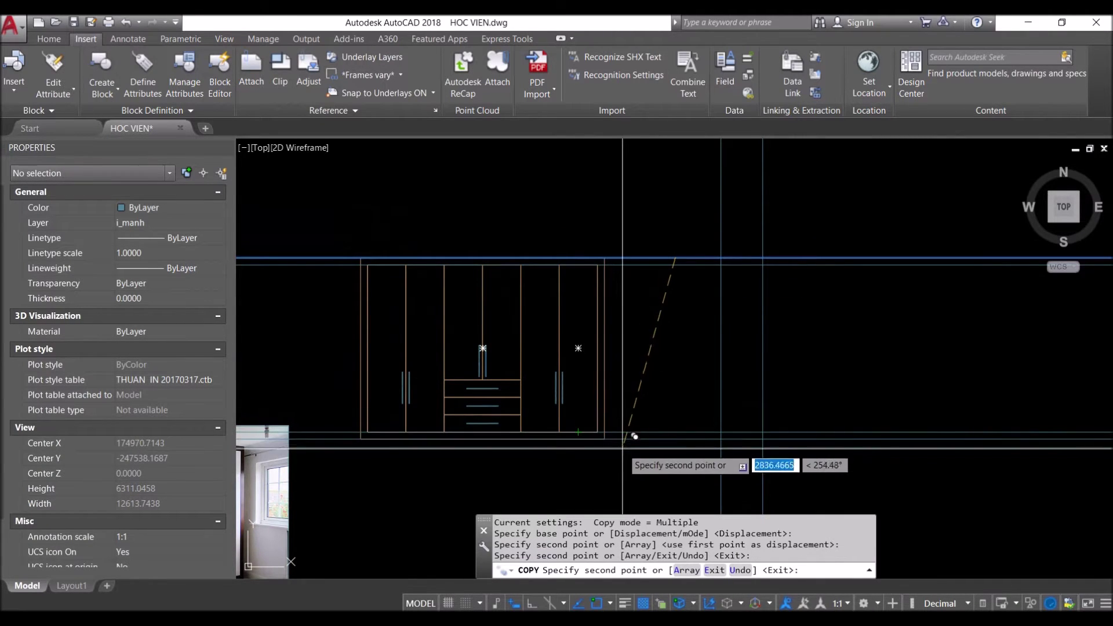
{"action": "key", "text": "Return"}
{"action": "scroll", "coordinate": [761, 325], "scroll_direction": "up", "scroll_amount": 3}
{"action": "key", "text": "Escape"}
{"action": "key", "text": "Escape"}
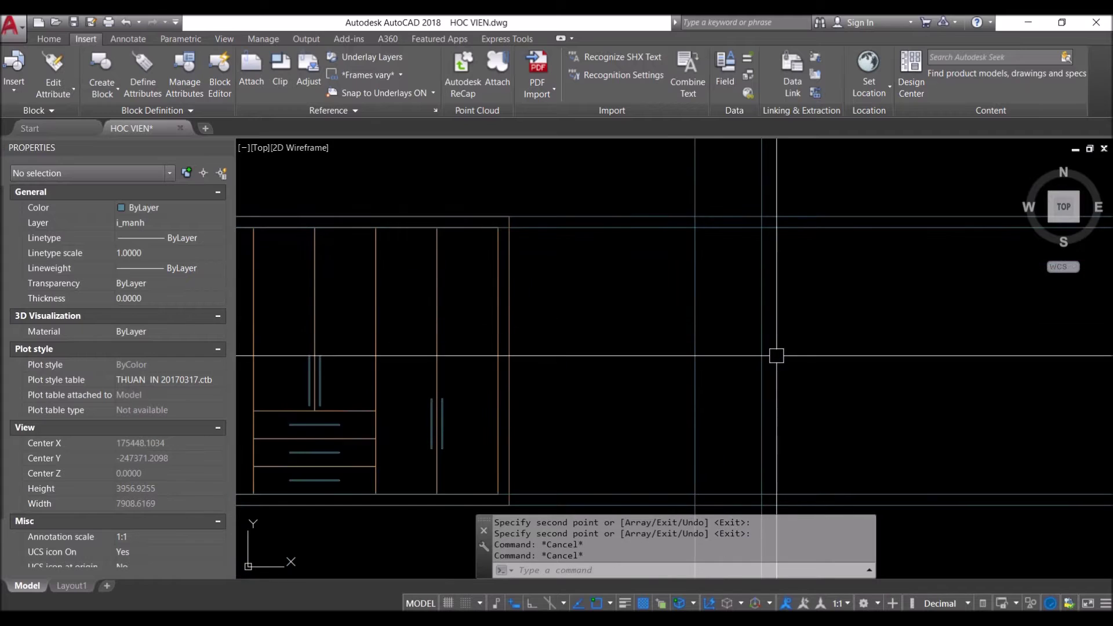
{"action": "type", "text": "O"}
Offset the vertical guide line by 18 beside the original
{"action": "key", "text": "Return"}
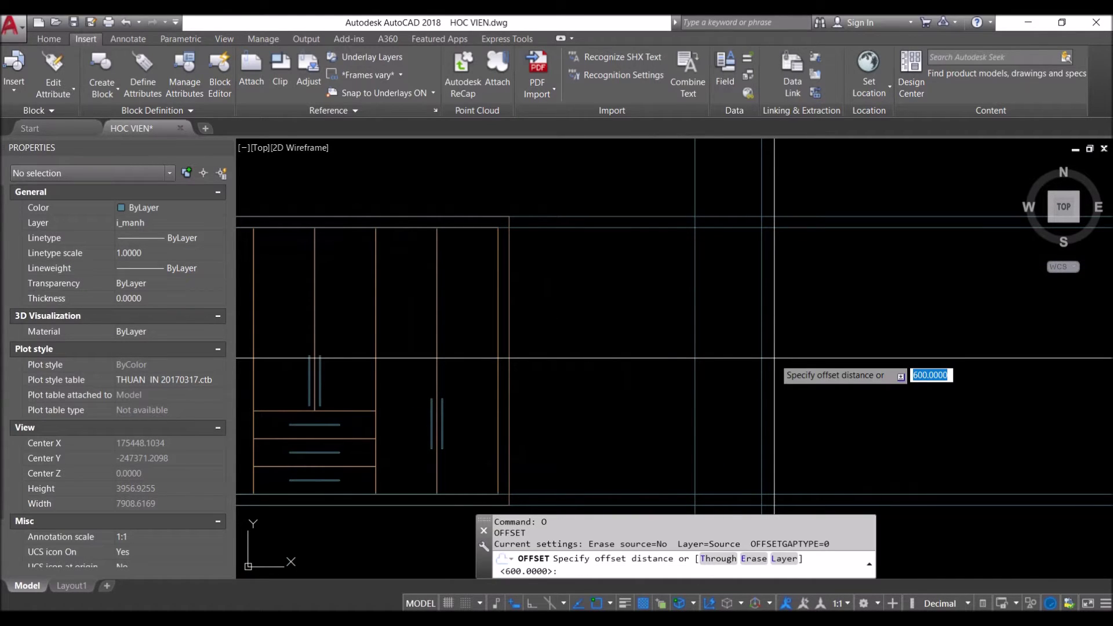
{"action": "type", "text": "18"}
{"action": "key", "text": "Return"}
{"action": "left_click", "coordinate": [761, 335]}
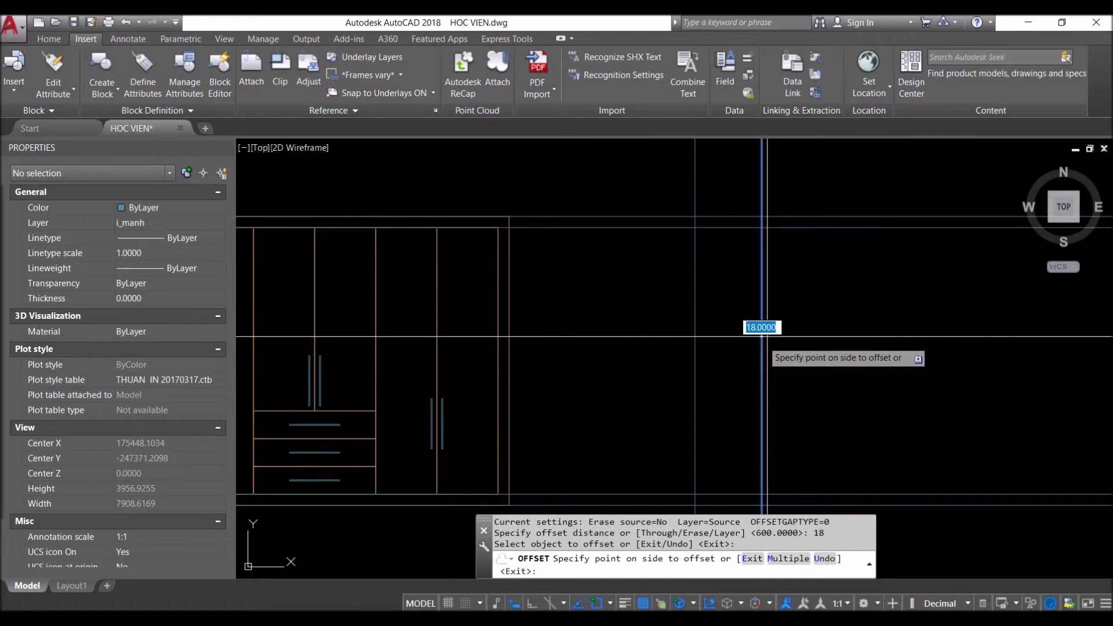
{"action": "key", "text": "Return"}
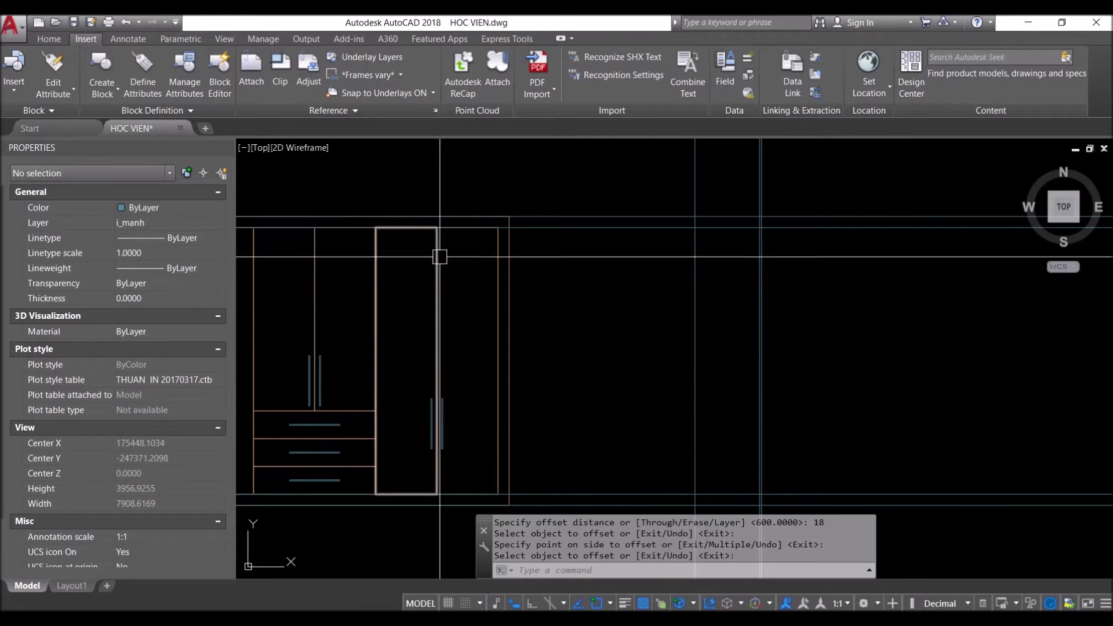
{"action": "scroll", "coordinate": [624, 399], "scroll_direction": "down", "scroll_amount": 2}
{"action": "scroll", "coordinate": [429, 452], "scroll_direction": "up", "scroll_amount": 2}
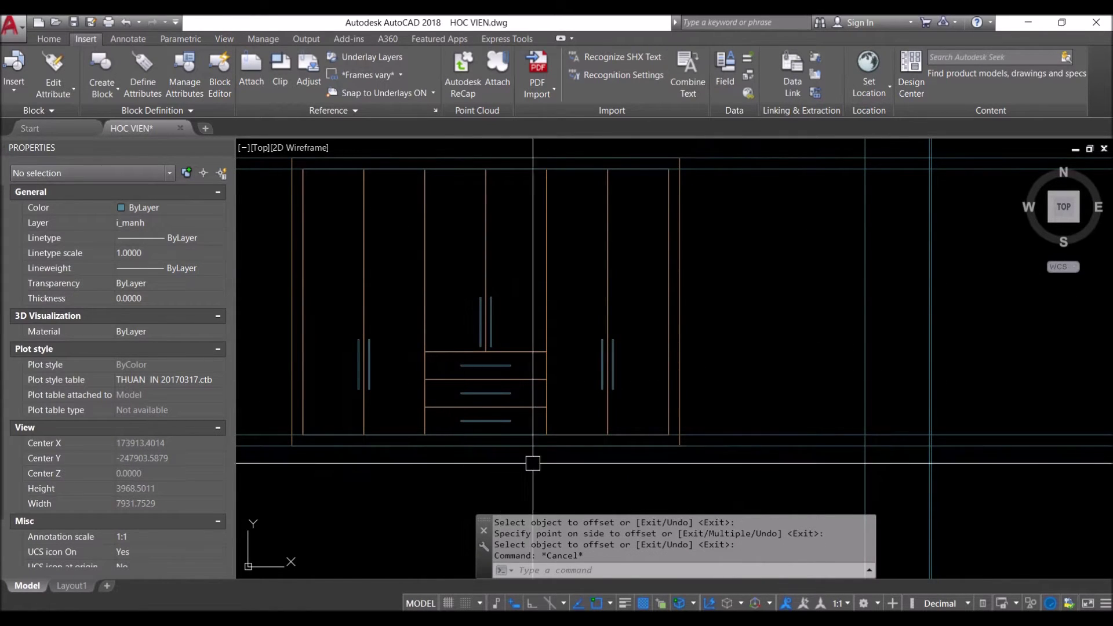
Copy a horizontal guide line to three shelf heights across the wardrobe front
{"action": "left_click", "coordinate": [764, 435]}
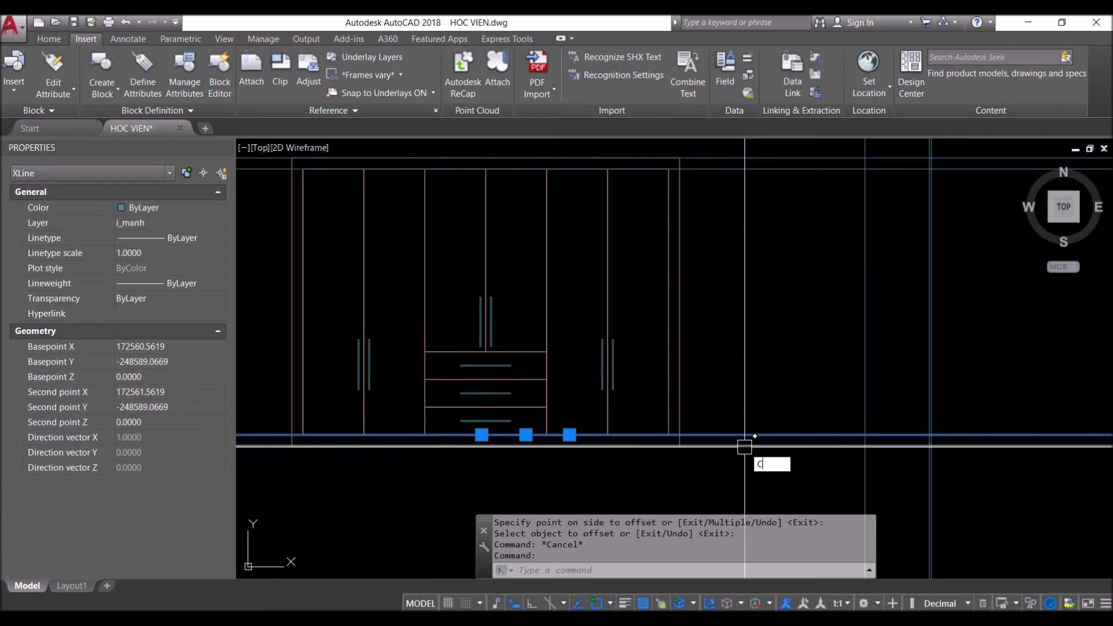
{"action": "key", "text": "Return"}
{"action": "left_click", "coordinate": [725, 435]}
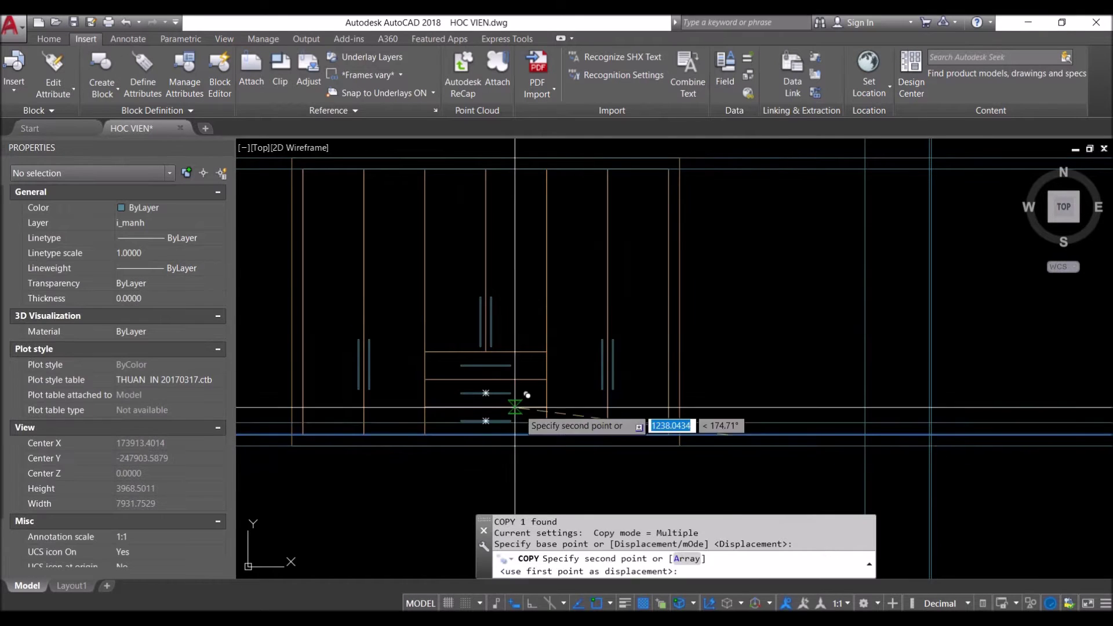
{"action": "left_click", "coordinate": [462, 407]}
{"action": "left_click", "coordinate": [459, 380]}
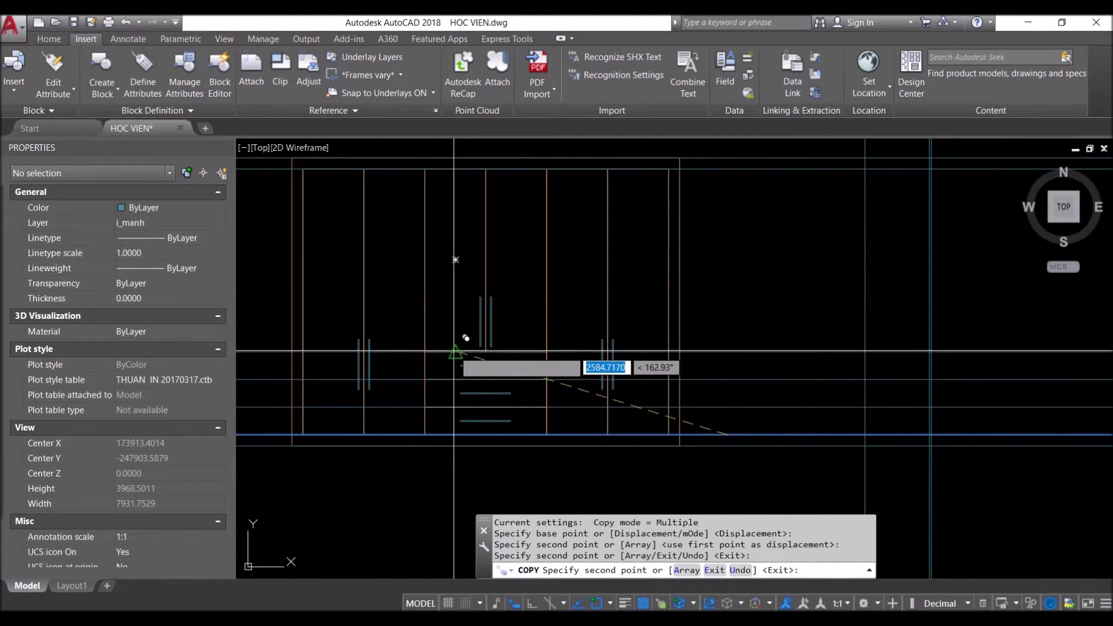
{"action": "left_click", "coordinate": [454, 351]}
{"action": "scroll", "coordinate": [502, 446], "scroll_direction": "down", "scroll_amount": 2}
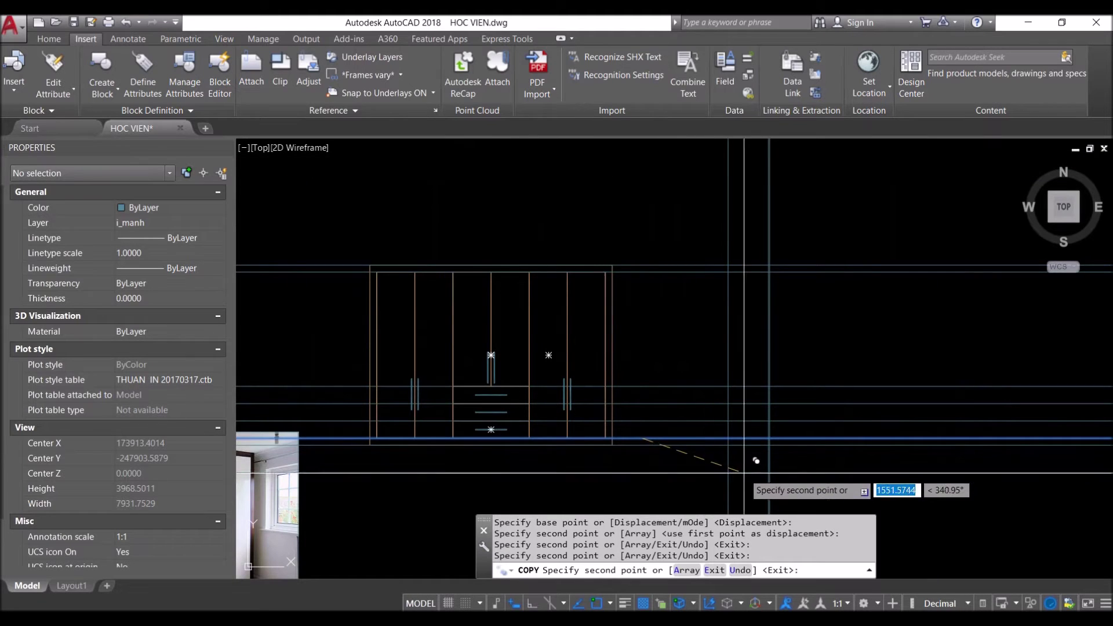
{"action": "key", "text": "Escape"}
Pan the view over to the side-section area
{"action": "scroll", "coordinate": [517, 337], "scroll_direction": "up", "scroll_amount": 2}
{"action": "scroll", "coordinate": [522, 239], "scroll_direction": "up", "scroll_amount": 2}
{"action": "scroll", "coordinate": [522, 243], "scroll_direction": "up", "scroll_amount": 4}
{"action": "middle_click_drag", "start_coordinate": [790, 219], "coordinate": [761, 261]}
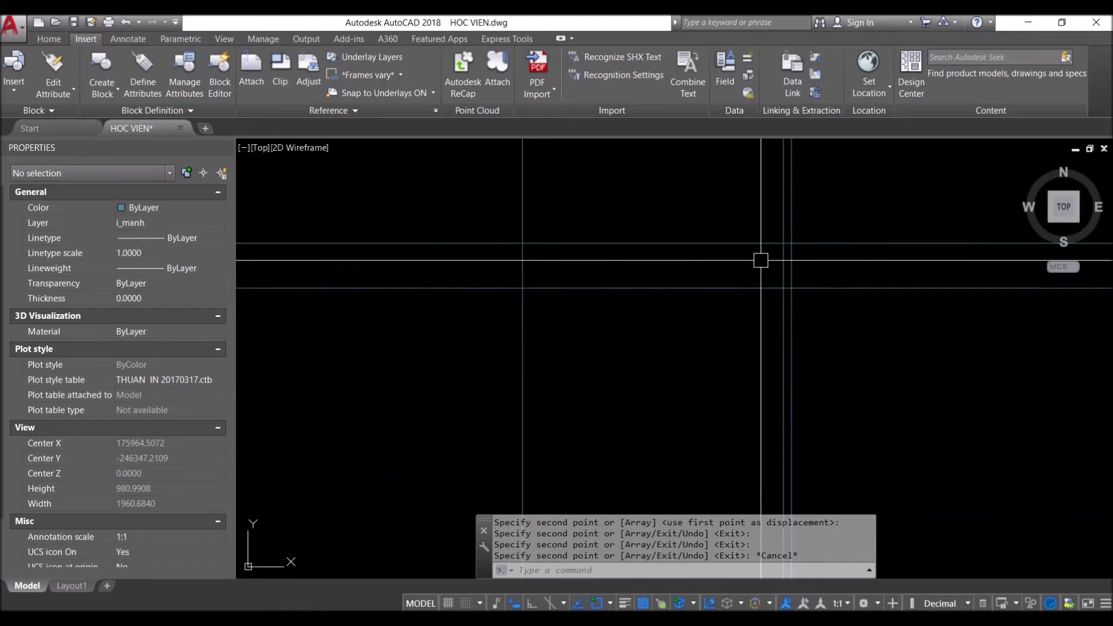
{"action": "type", "text": "REC"}
{"action": "key", "text": "Return"}
Draw two tall panel rectangles between the guide-line intersections of the side section
{"action": "left_click", "coordinate": [784, 288]}
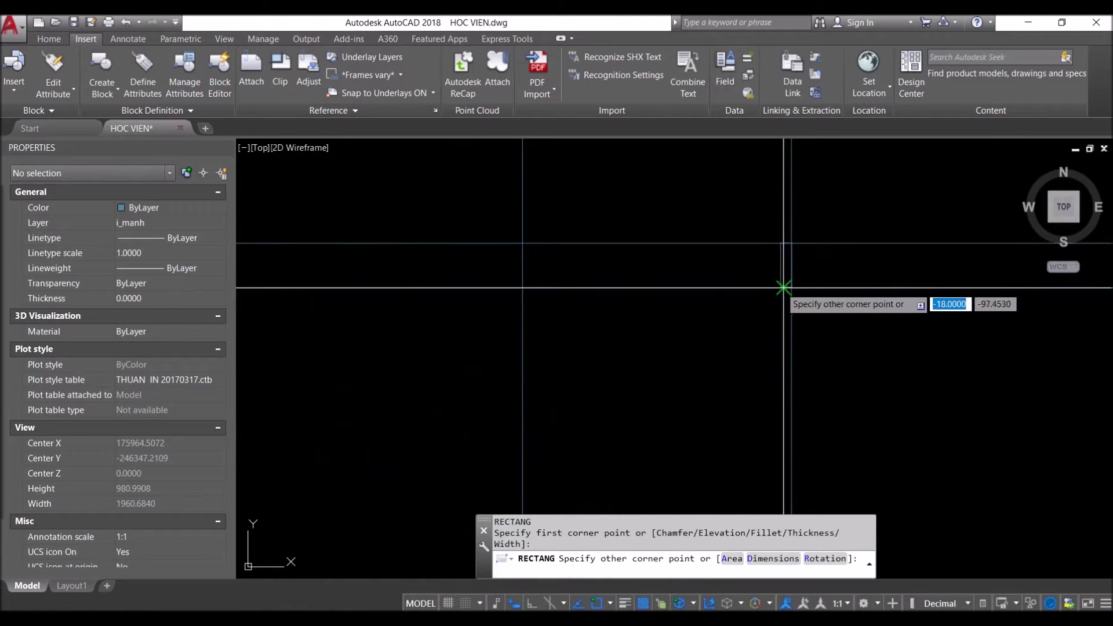
{"action": "scroll", "coordinate": [725, 261], "scroll_direction": "down", "scroll_amount": 4}
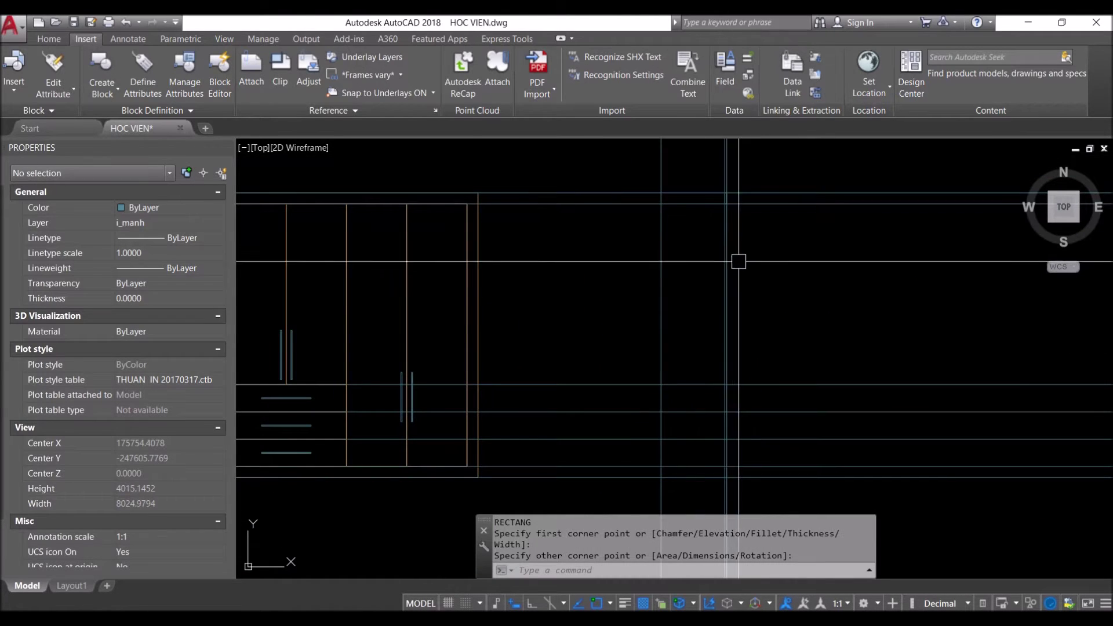
{"action": "left_click", "coordinate": [690, 419]}
{"action": "key", "text": "Return"}
{"action": "scroll", "coordinate": [699, 418], "scroll_direction": "up", "scroll_amount": 8}
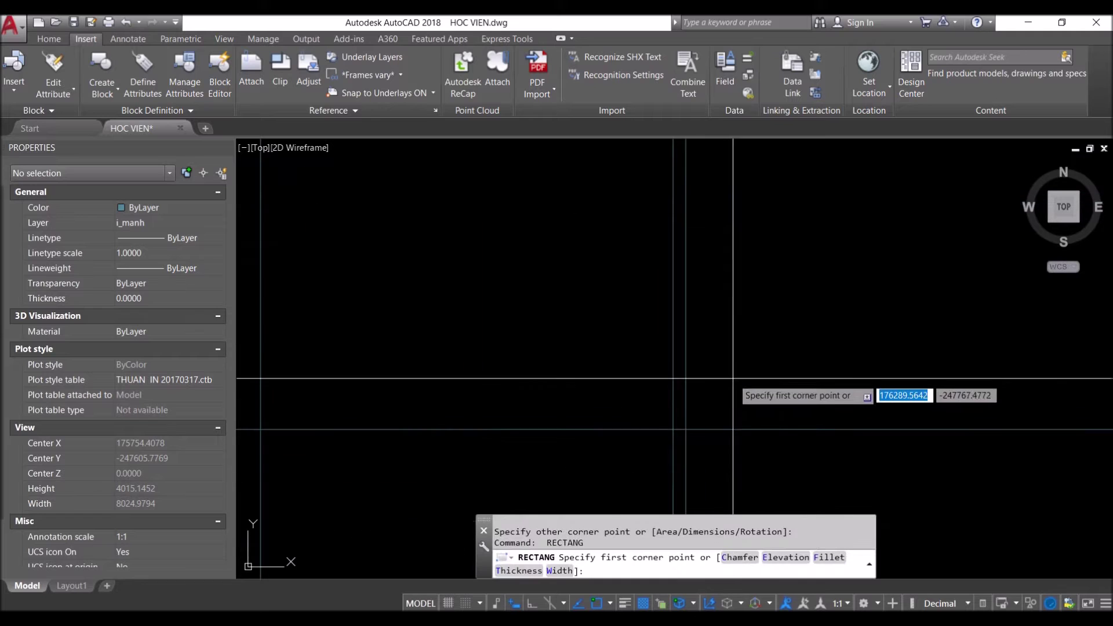
{"action": "left_click", "coordinate": [684, 428]}
{"action": "scroll", "coordinate": [673, 291], "scroll_direction": "up", "scroll_amount": 3}
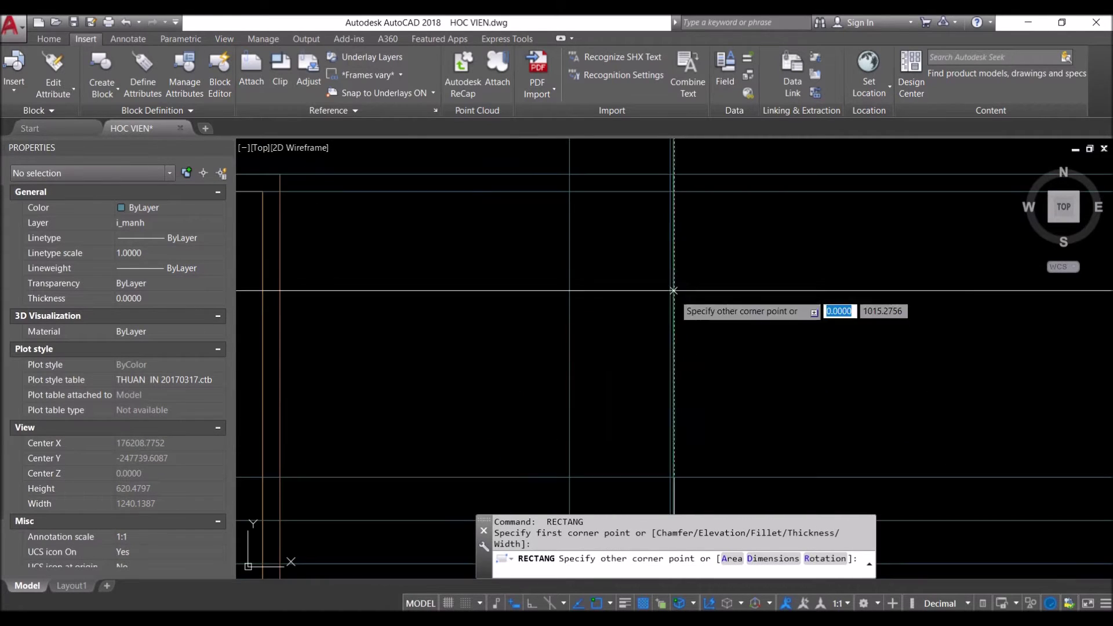
{"action": "left_click", "coordinate": [666, 283]}
{"action": "scroll", "coordinate": [666, 283], "scroll_direction": "down", "scroll_amount": 8}
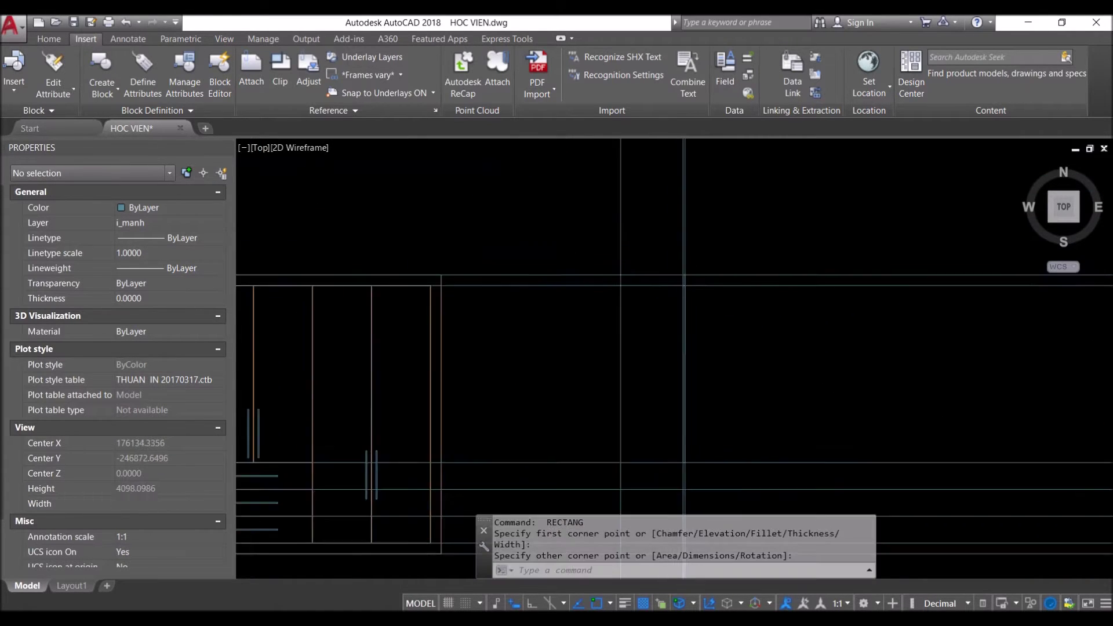
{"action": "scroll", "coordinate": [719, 319], "scroll_direction": "up", "scroll_amount": 2}
{"action": "scroll", "coordinate": [783, 311], "scroll_direction": "up", "scroll_amount": 1}
{"action": "scroll", "coordinate": [735, 281], "scroll_direction": "up", "scroll_amount": 1}
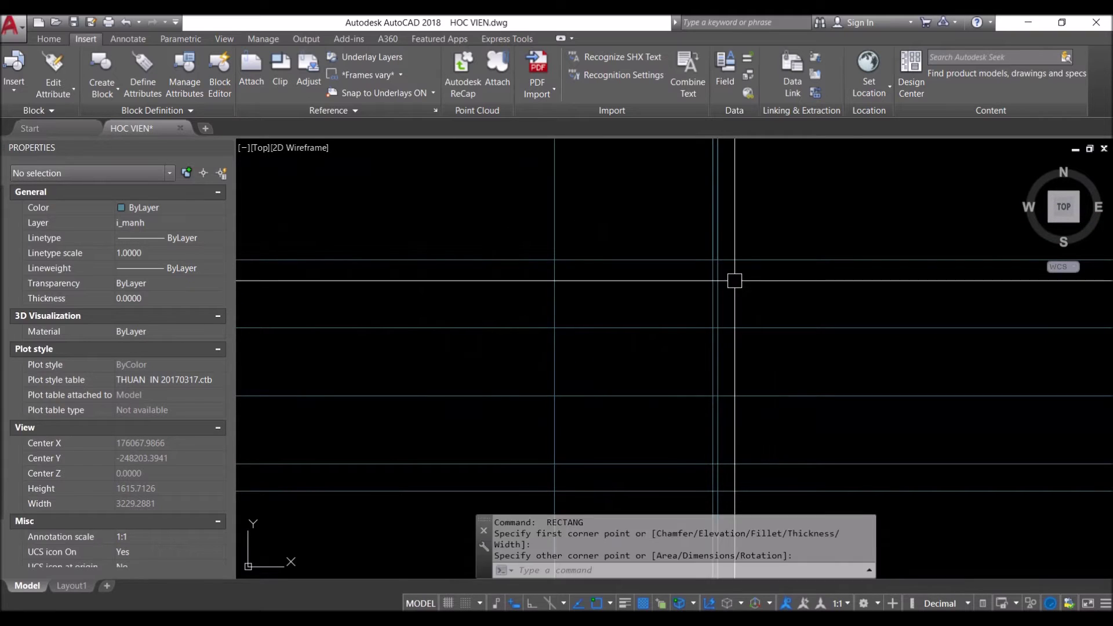
Draw a small thin vertical panel rectangle and copy it 500 down
{"action": "key", "text": "Return"}
{"action": "left_click", "coordinate": [713, 259]}
{"action": "left_click", "coordinate": [718, 328]}
{"action": "left_click", "coordinate": [678, 216]}
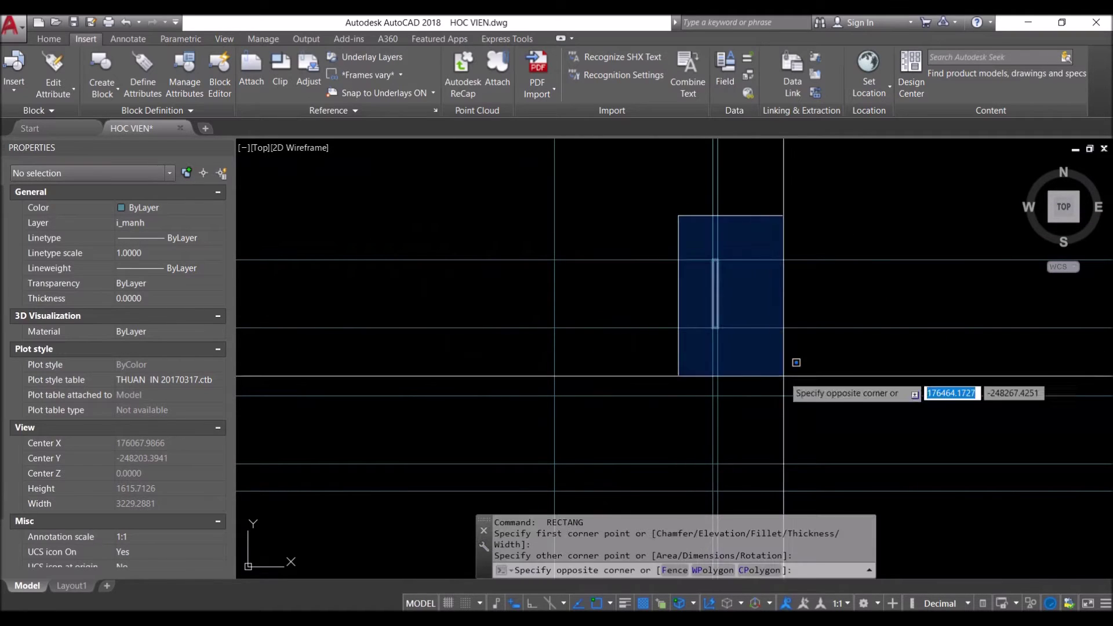
{"action": "left_click", "coordinate": [783, 375]}
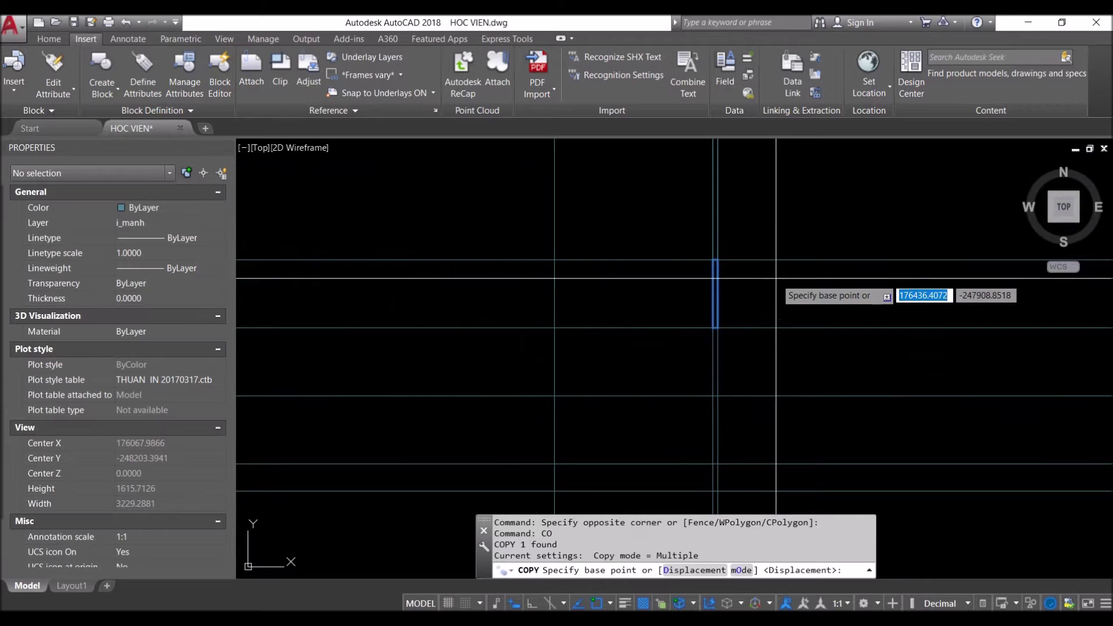
{"action": "left_click", "coordinate": [772, 260]}
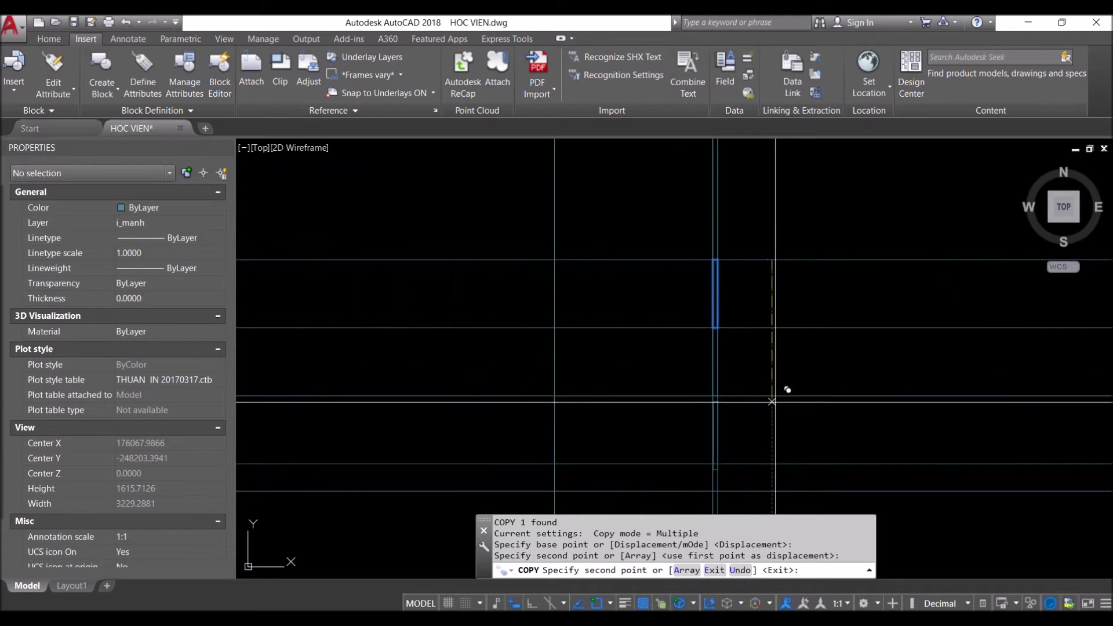
{"action": "key", "text": "Return"}
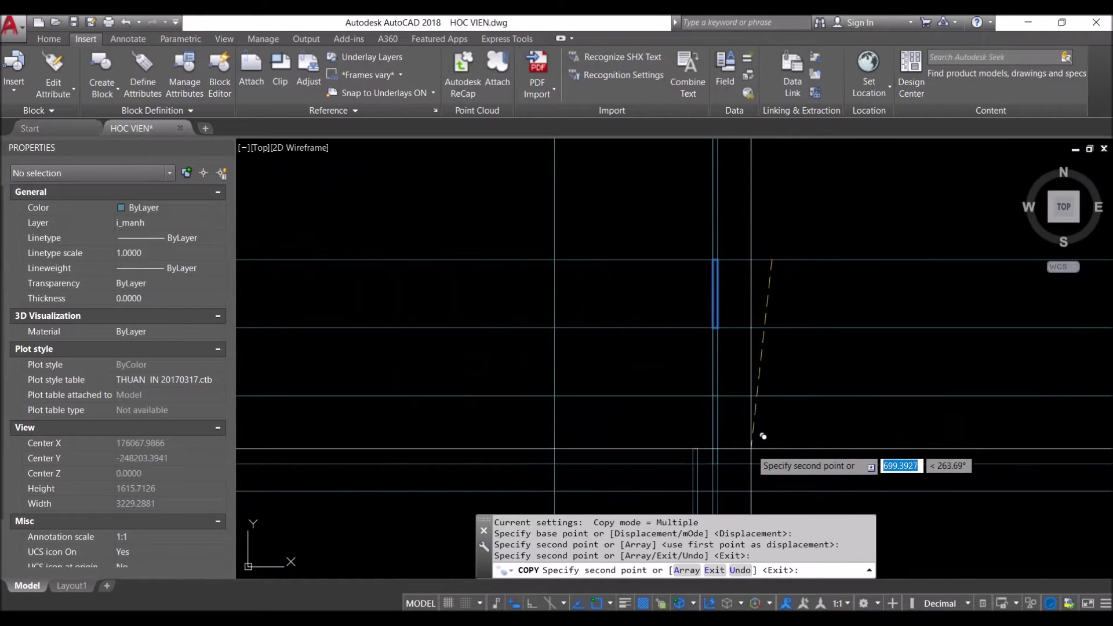
{"action": "key", "text": "Escape"}
Start another rectangle at a line intersection, then abandon it unfinished
{"action": "scroll", "coordinate": [756, 392], "scroll_direction": "up", "scroll_amount": 2}
{"action": "type", "text": "R"}
{"action": "key", "text": "Return"}
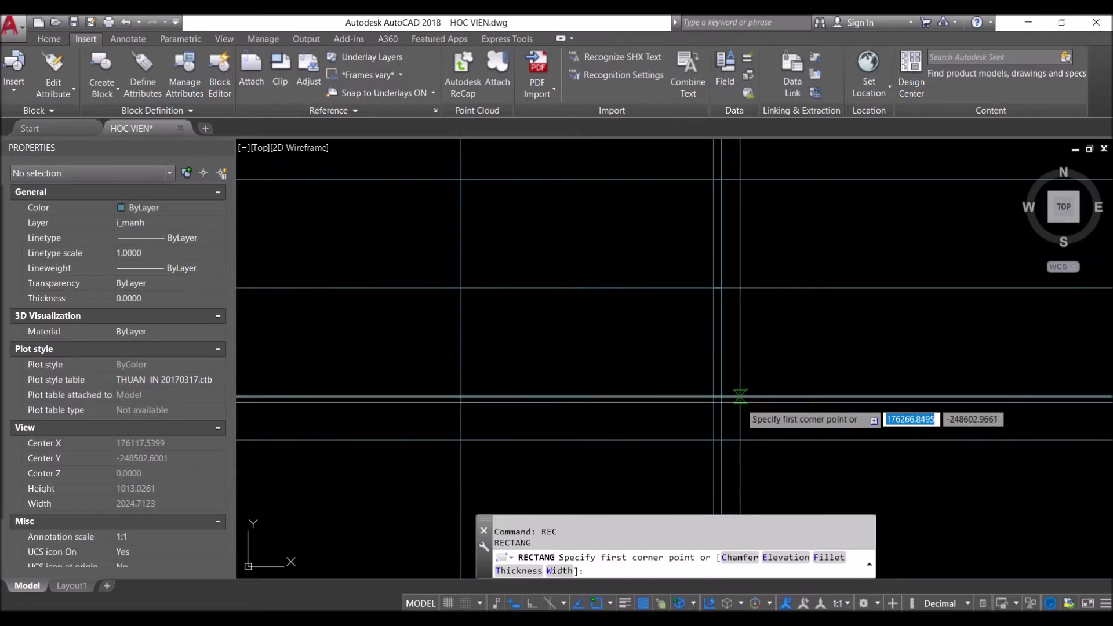
{"action": "left_click", "coordinate": [714, 438]}
{"action": "key", "text": "Escape"}
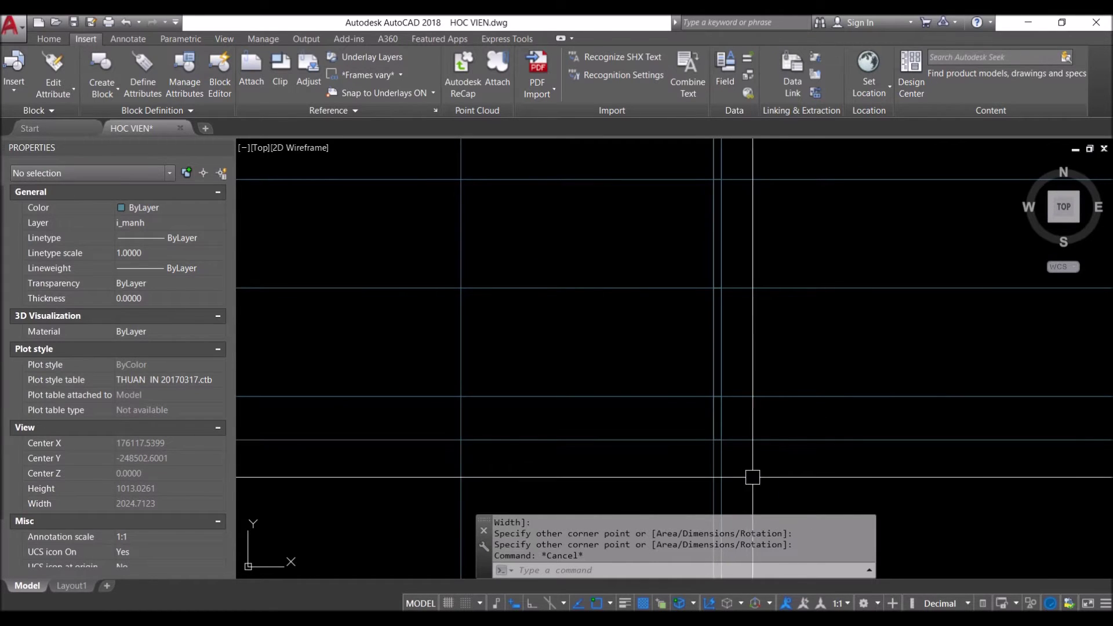
Erase two vertical and three horizontal construction lines
{"action": "left_click_drag", "start_coordinate": [822, 472], "coordinate": [669, 468]}
{"action": "type", "text": "e"}
{"action": "key", "text": "Return"}
{"action": "scroll", "coordinate": [689, 375], "scroll_direction": "down", "scroll_amount": 4}
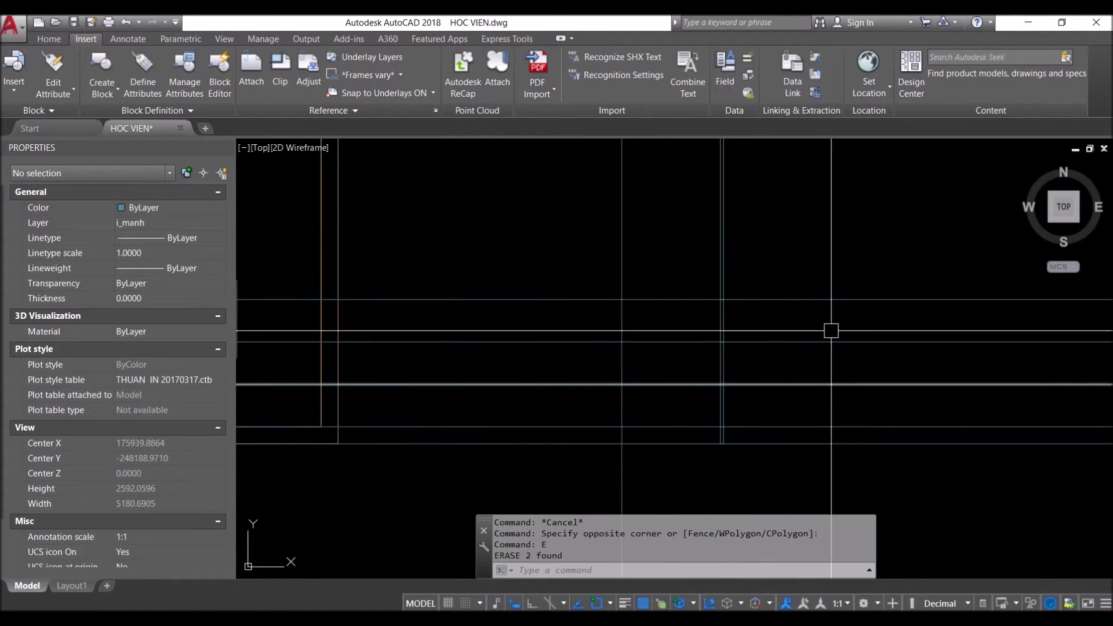
{"action": "left_click", "coordinate": [853, 270]}
{"action": "left_click", "coordinate": [790, 425]}
{"action": "key", "text": "Return"}
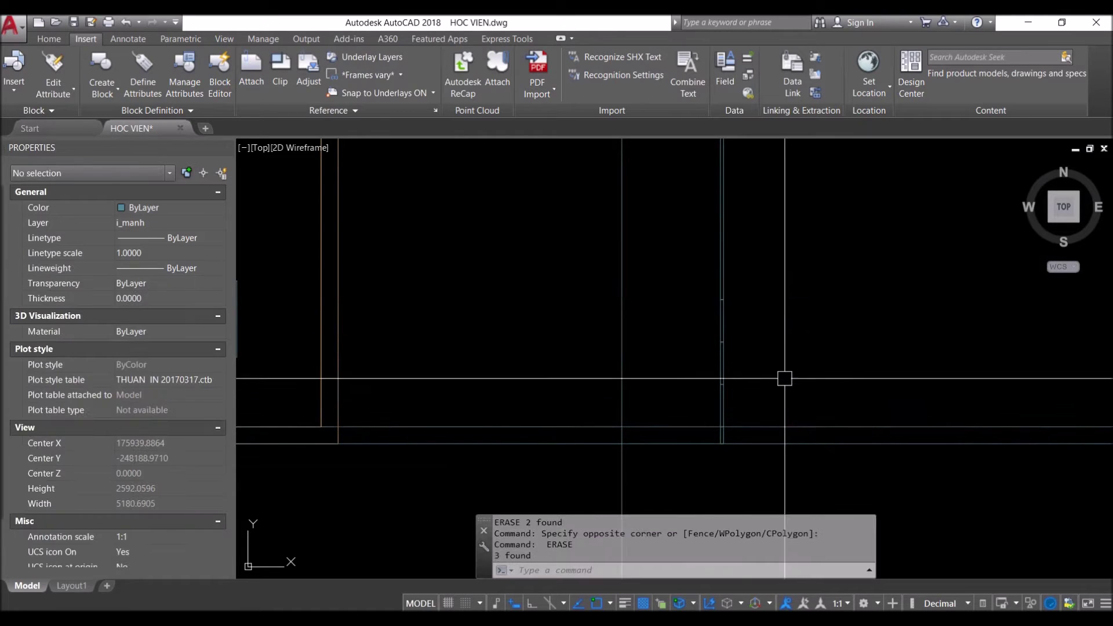
Erase the leftover horizontal construction line in the side section
{"action": "scroll", "coordinate": [753, 371], "scroll_direction": "down", "scroll_amount": 4}
{"action": "scroll", "coordinate": [666, 385], "scroll_direction": "up", "scroll_amount": 2}
{"action": "left_click", "coordinate": [906, 380]}
{"action": "type", "text": "e"}
{"action": "key", "text": "Return"}
{"action": "middle_click_drag", "start_coordinate": [905, 380], "coordinate": [792, 381]}
{"action": "left_click", "coordinate": [790, 199]}
{"action": "key", "text": "Escape"}
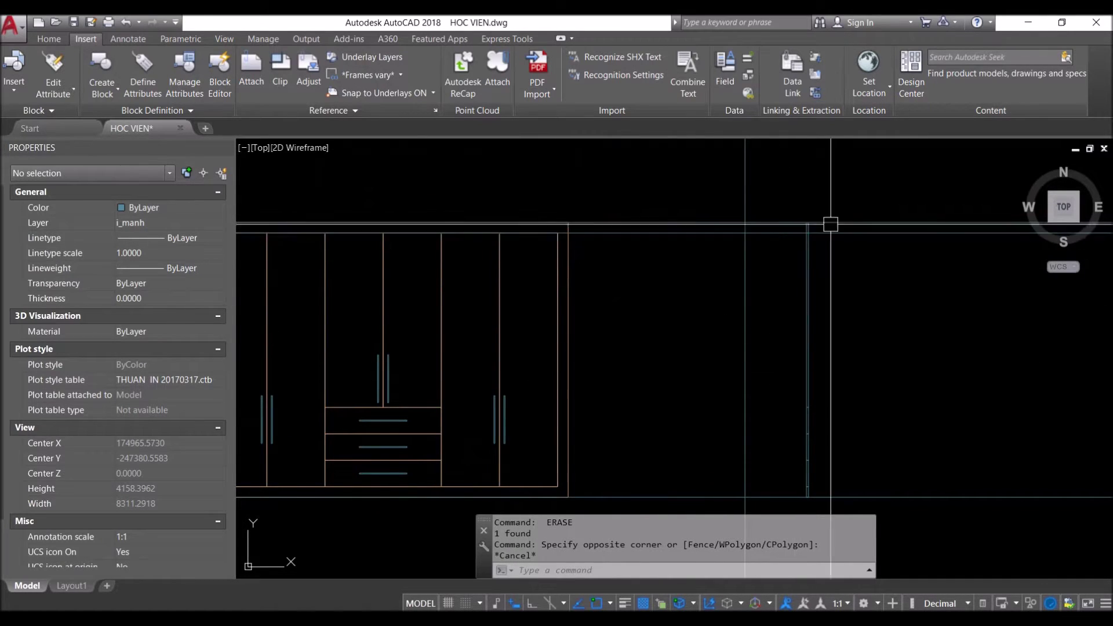
Window-select the six side-section panel rectangles and move them onto layer i_tuong
{"action": "left_click", "coordinate": [795, 191]}
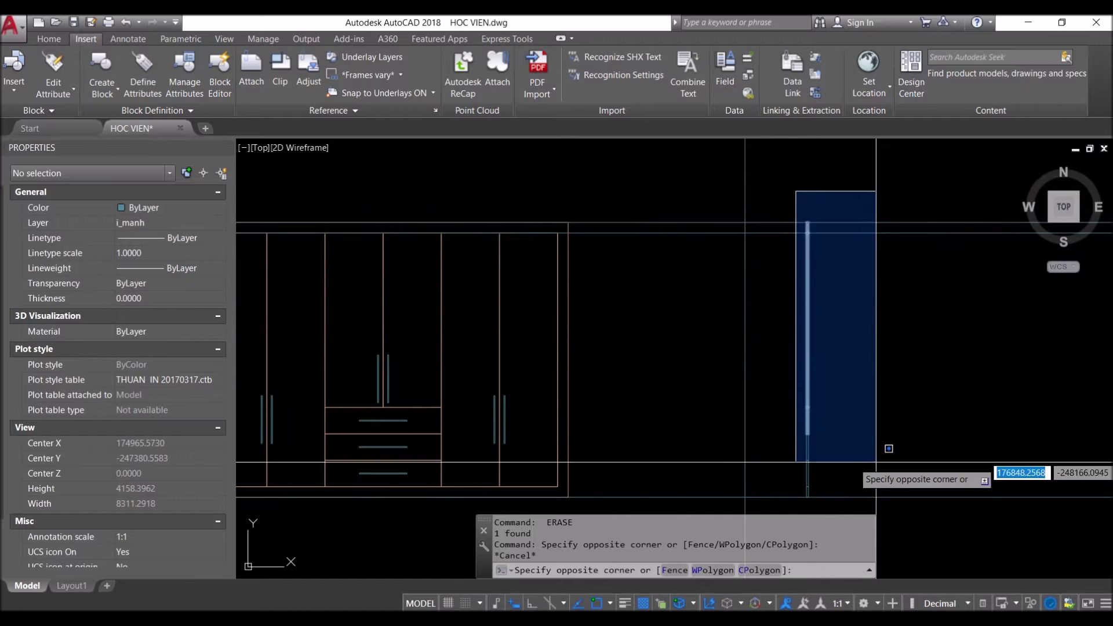
{"action": "left_click", "coordinate": [858, 500]}
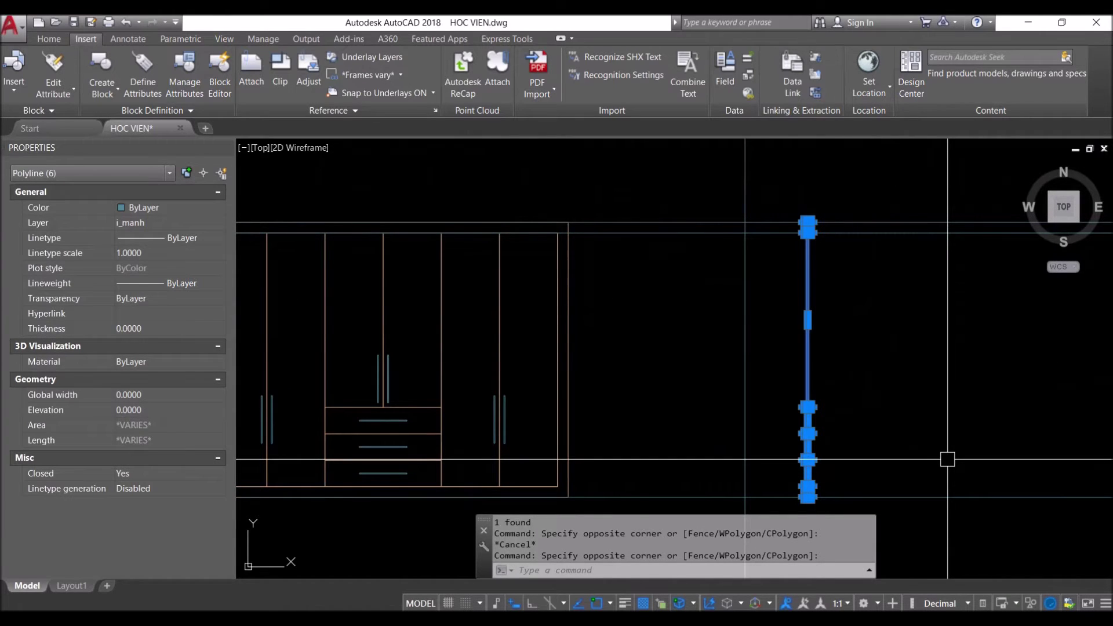
{"action": "type", "text": "05"}
{"action": "key", "text": "Return"}
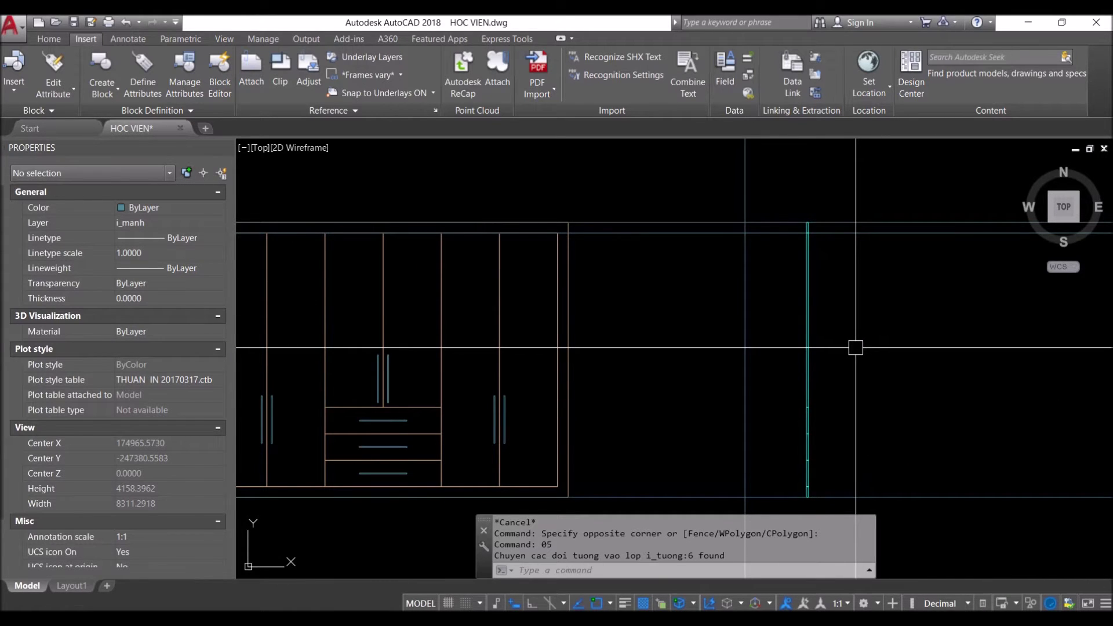
{"action": "scroll", "coordinate": [557, 232], "scroll_direction": "up", "scroll_amount": 2}
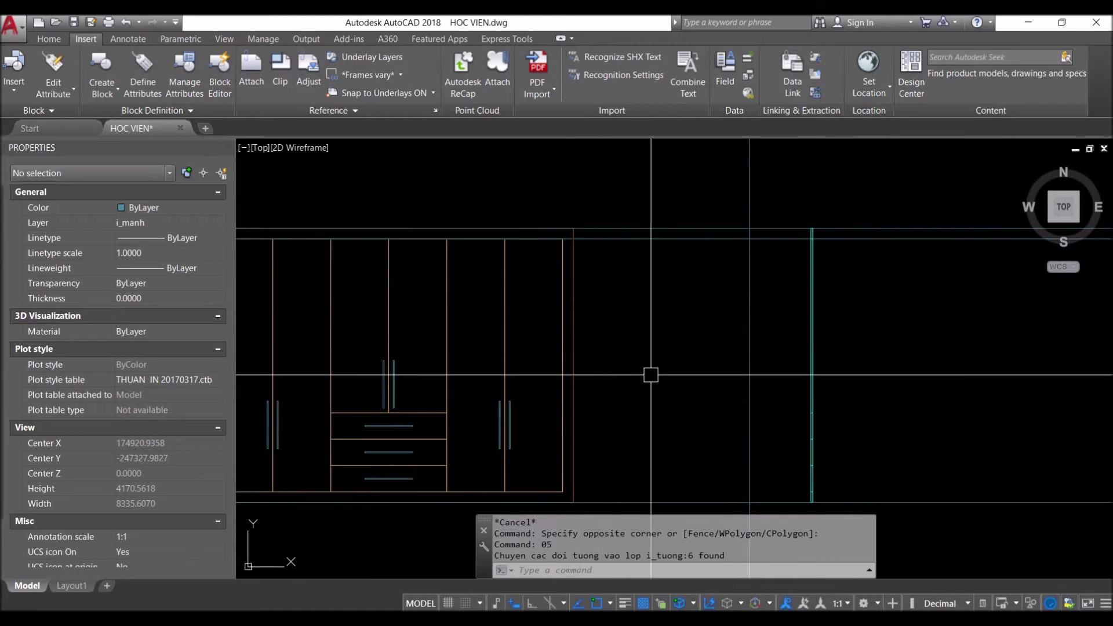
{"action": "middle_click_drag", "start_coordinate": [620, 286], "coordinate": [710, 263]}
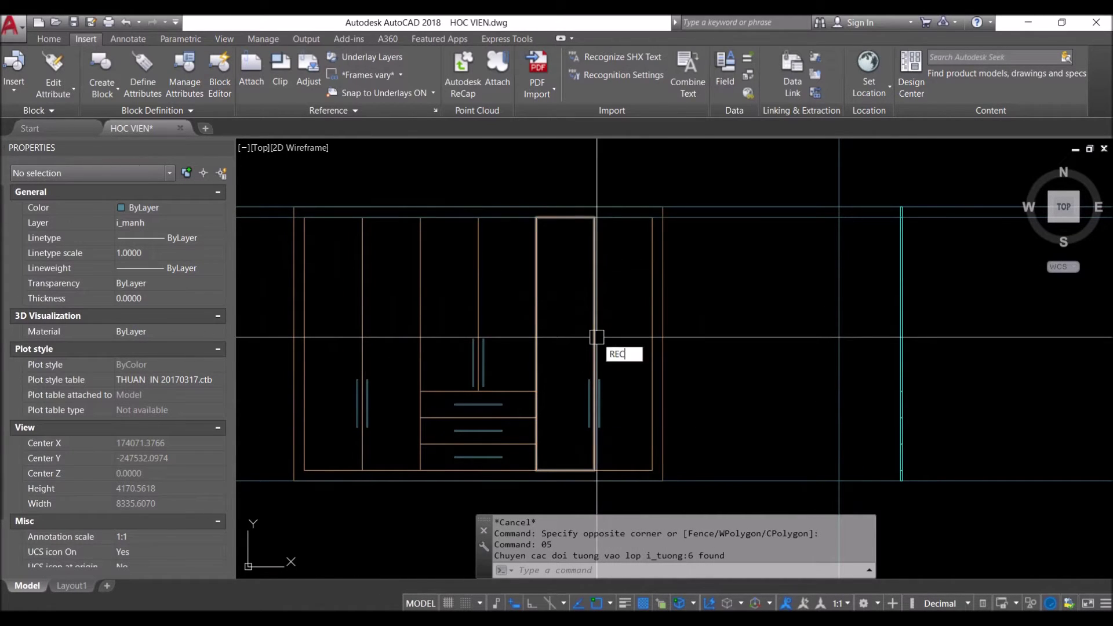
Draw a thin vertical side-panel rectangle on the wardrobe front's right edge
{"action": "type", "text": "C"}
{"action": "key", "text": "Return"}
{"action": "left_click", "coordinate": [663, 207]}
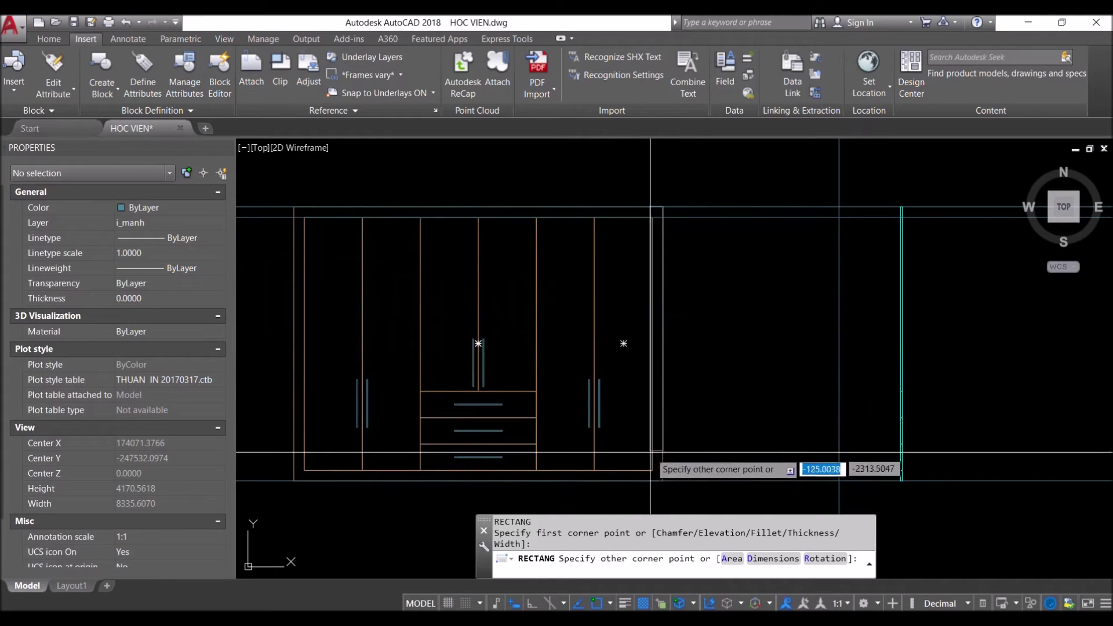
{"action": "left_click", "coordinate": [647, 447]}
{"action": "scroll", "coordinate": [647, 445], "scroll_direction": "up", "scroll_amount": 3}
{"action": "scroll", "coordinate": [644, 445], "scroll_direction": "up", "scroll_amount": 2}
{"action": "left_click", "coordinate": [644, 444]}
{"action": "key", "text": "Escape"}
{"action": "key", "text": "Escape"}
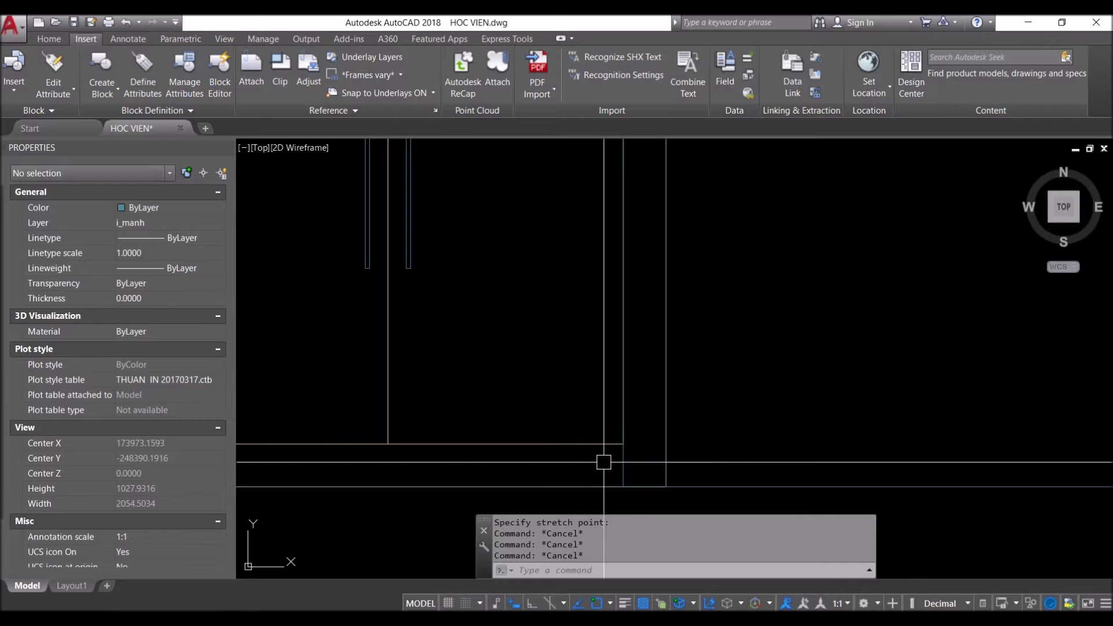
{"action": "scroll", "coordinate": [603, 462], "scroll_direction": "down", "scroll_amount": 5}
Copy the thin side panel to the wardrobe's left edge
{"action": "left_click", "coordinate": [625, 377]}
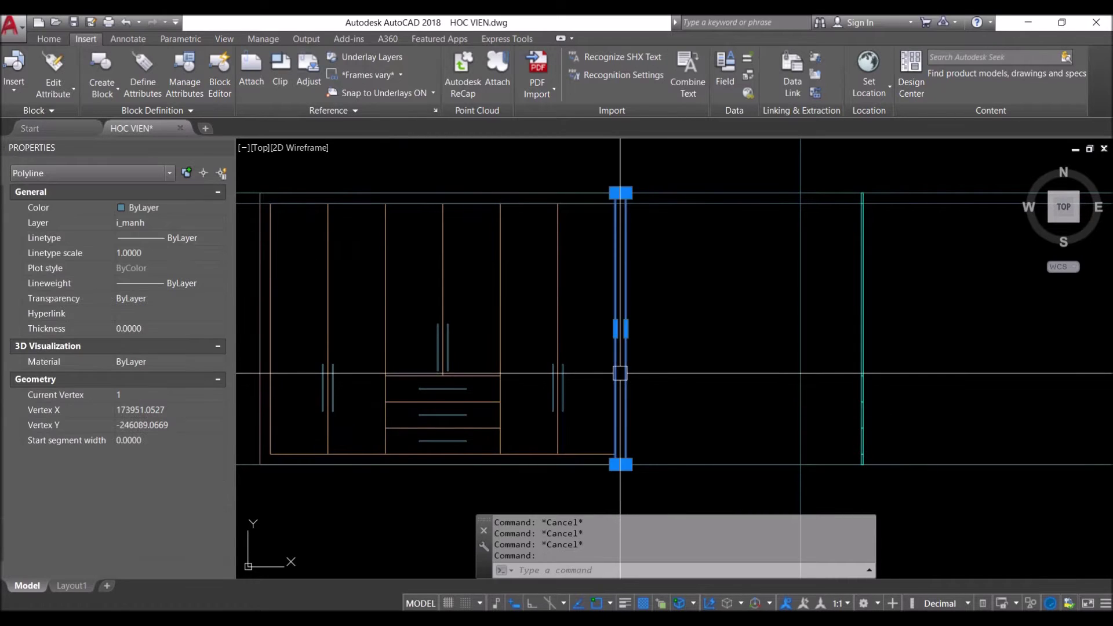
{"action": "type", "text": "co"}
{"action": "key", "text": "Return"}
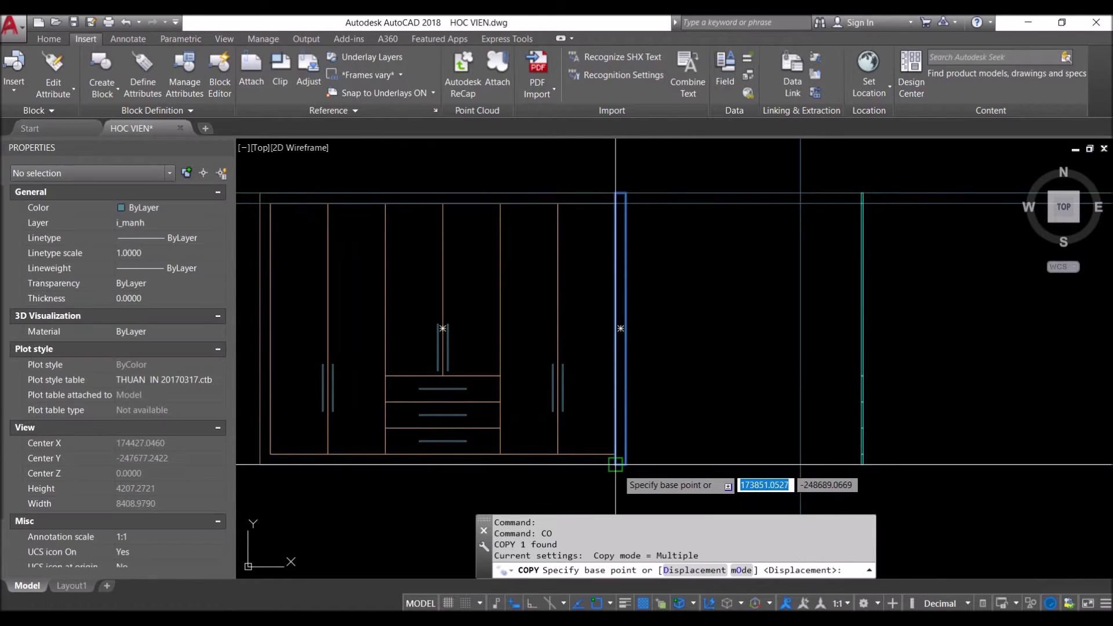
{"action": "left_click", "coordinate": [615, 464]}
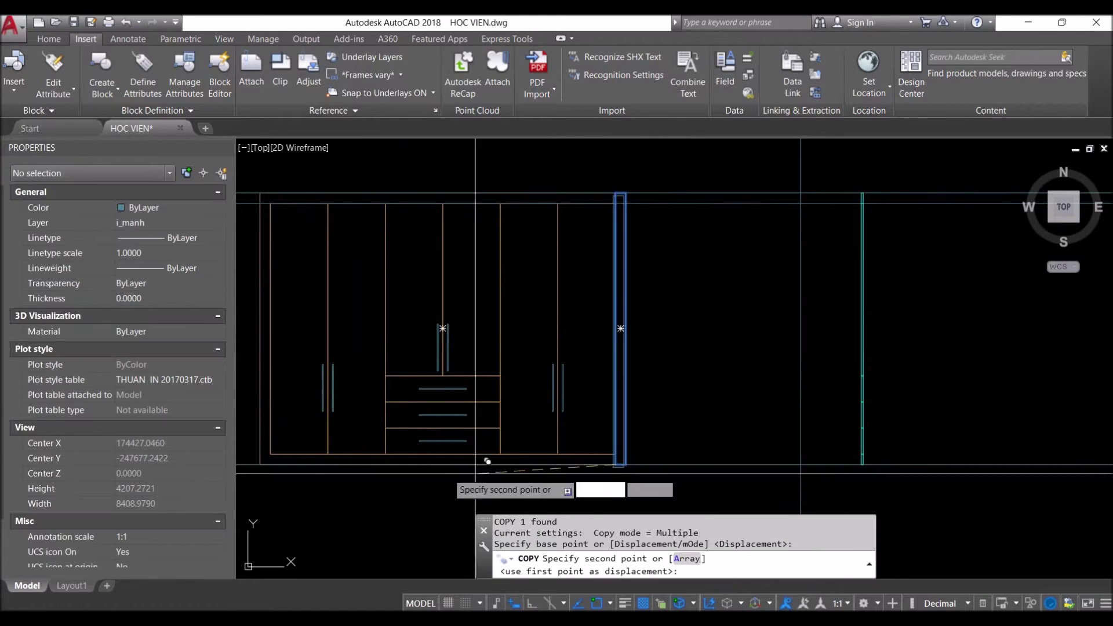
{"action": "left_click", "coordinate": [260, 464]}
{"action": "key", "text": "Escape"}
{"action": "key", "text": "Escape"}
Erase the horizontal guide lines and the duplicate overlapping side rectangles
{"action": "left_click", "coordinate": [676, 187]}
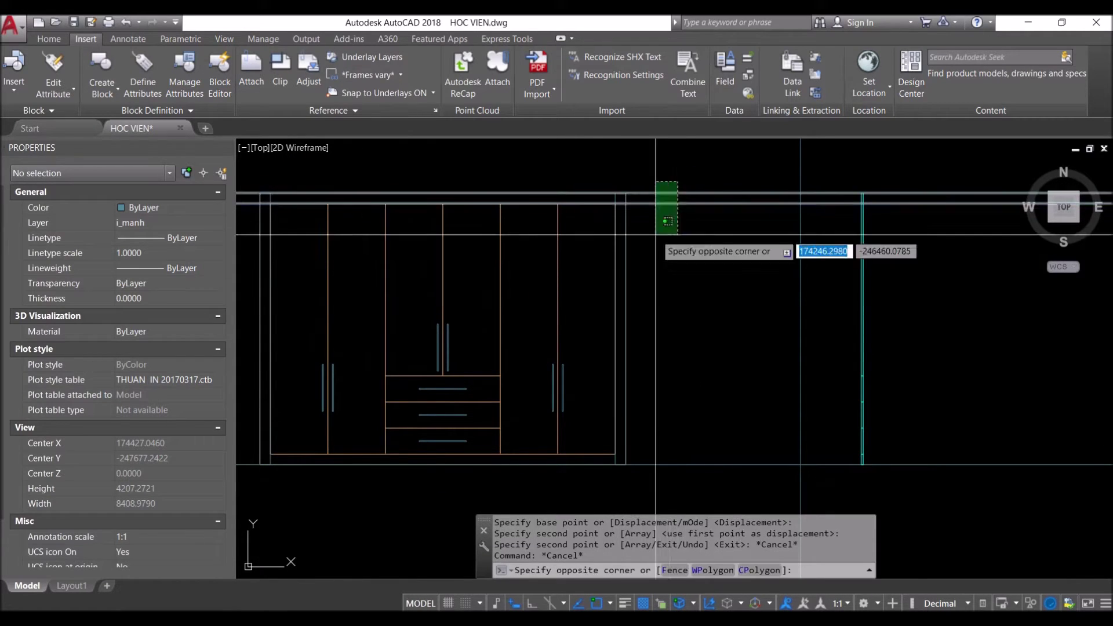
{"action": "left_click", "coordinate": [653, 243]}
{"action": "left_click", "coordinate": [685, 455]}
{"action": "left_click", "coordinate": [666, 471]}
{"action": "type", "text": "e"}
{"action": "key", "text": "Return"}
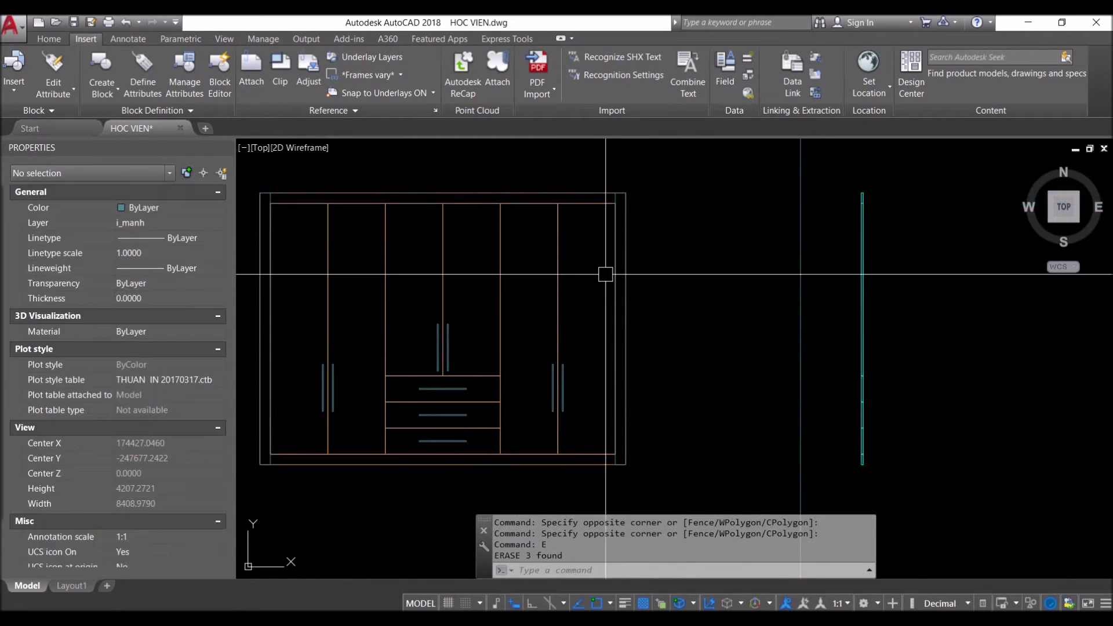
{"action": "left_click", "coordinate": [590, 201]}
{"action": "type", "text": "e"}
{"action": "key", "text": "Return"}
{"action": "left_click", "coordinate": [580, 203]}
{"action": "key", "text": "Return"}
{"action": "middle_click_drag", "start_coordinate": [592, 263], "coordinate": [652, 258]}
{"action": "type", "text": "REC"}
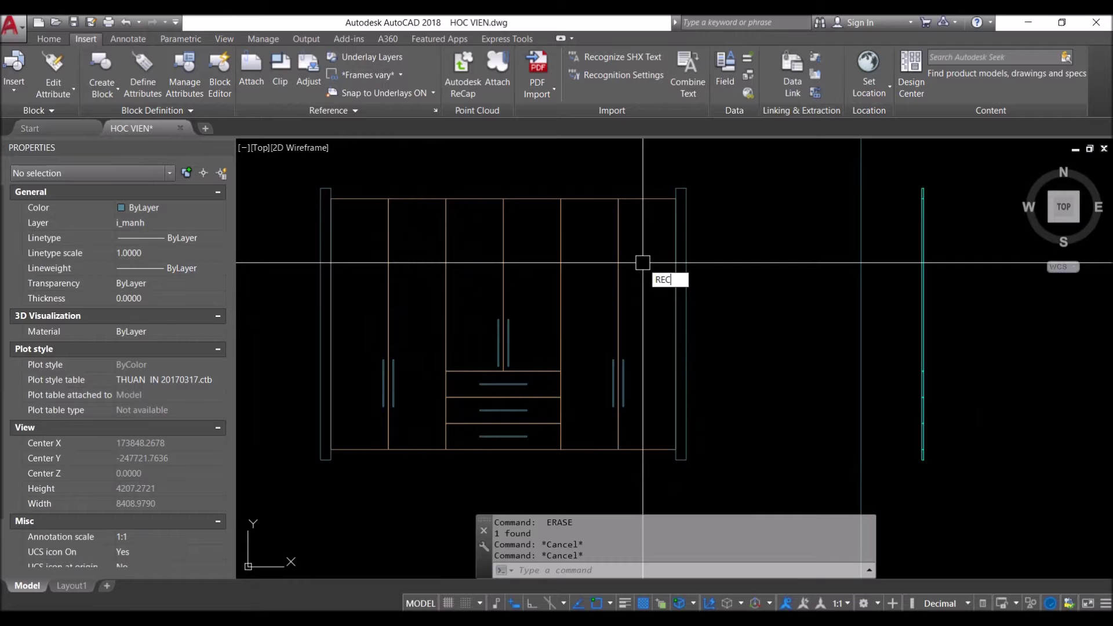
Draw thin top and bottom edge-panel rectangles across the wardrobe's full width
{"action": "key", "text": "Return"}
{"action": "left_click", "coordinate": [331, 188]}
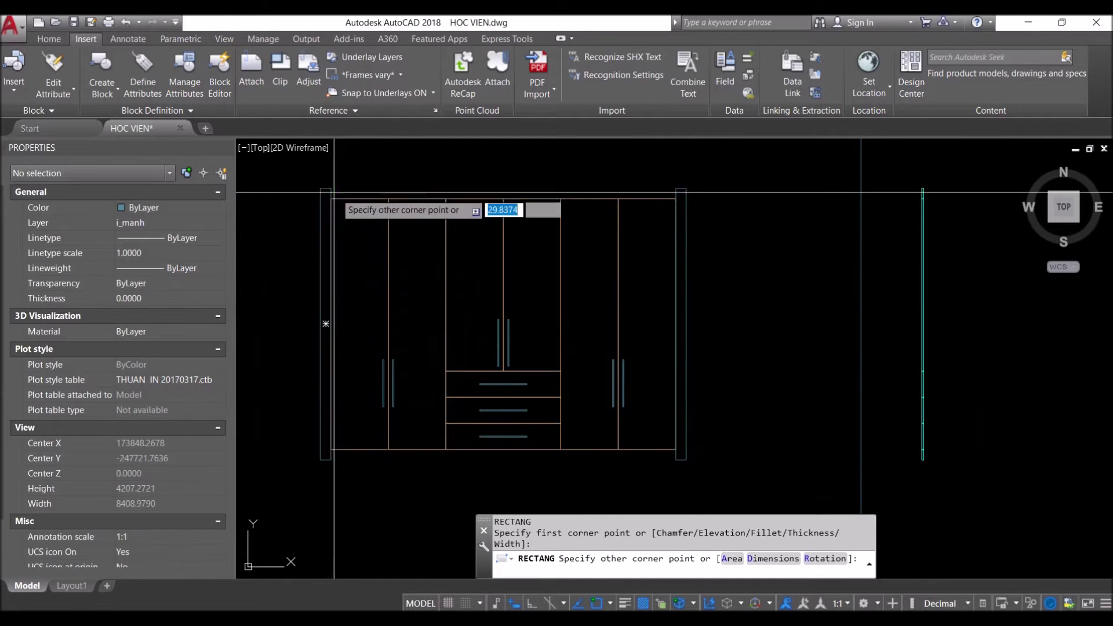
{"action": "left_click", "coordinate": [676, 199]}
{"action": "key", "text": "Return"}
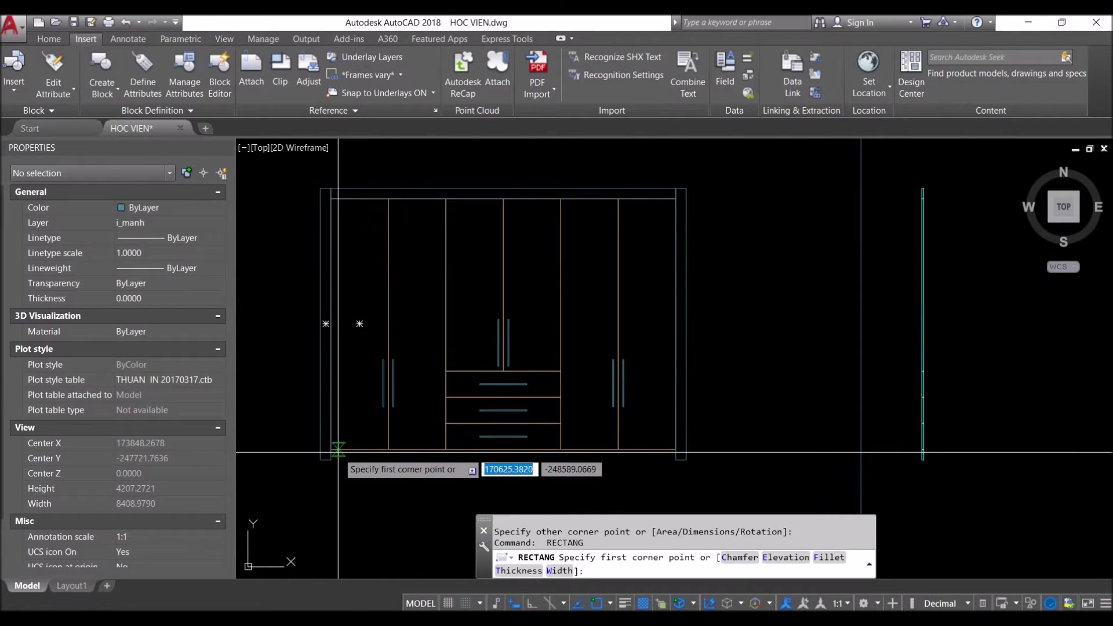
{"action": "left_click", "coordinate": [331, 449]}
{"action": "left_click", "coordinate": [676, 460]}
{"action": "key", "text": "Escape"}
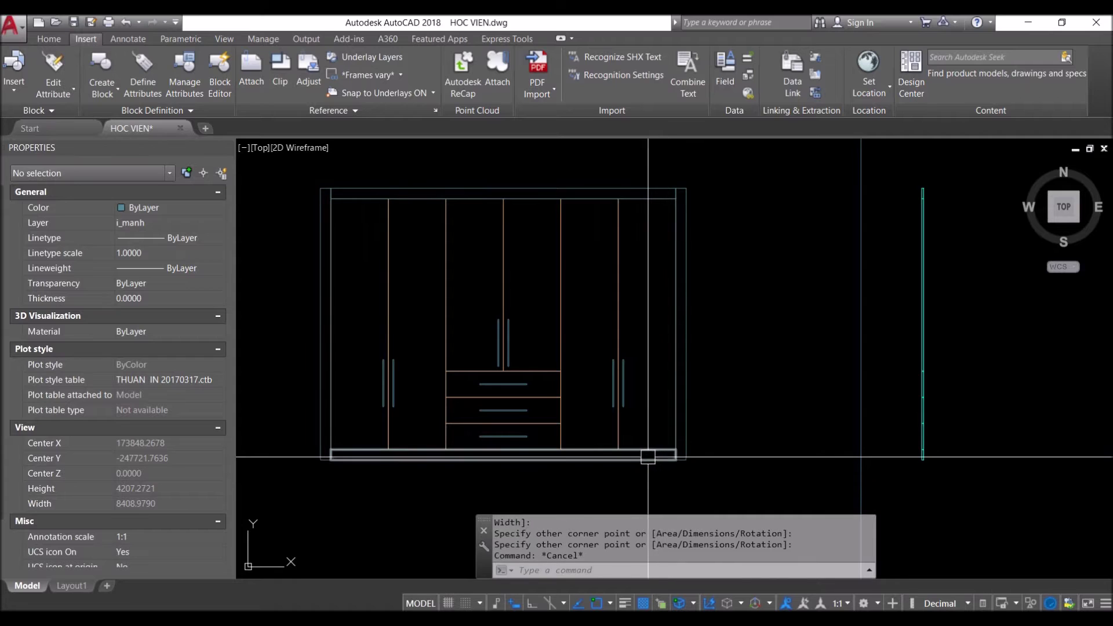
Match a source panel's properties onto the wardrobe door panels with MATCHPROP
{"action": "type", "text": "NA"}
{"action": "key", "text": "Return"}
{"action": "left_click", "coordinate": [621, 328]}
{"action": "left_click", "coordinate": [714, 305]}
{"action": "left_click", "coordinate": [665, 183]}
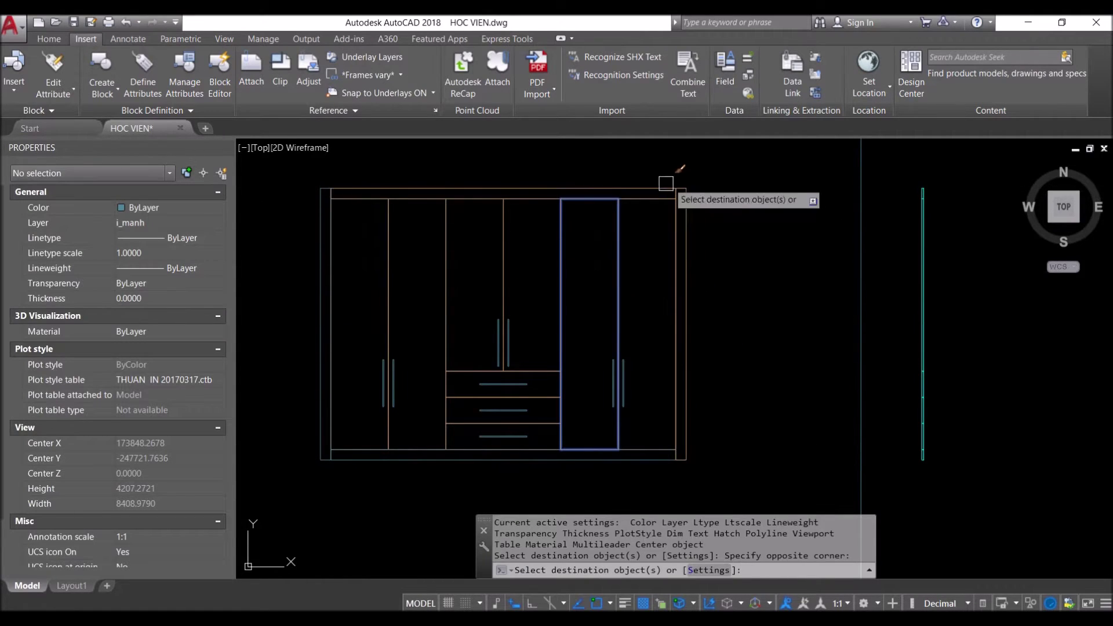
{"action": "left_click", "coordinate": [329, 251]}
{"action": "left_click", "coordinate": [305, 348]}
{"action": "left_click", "coordinate": [339, 446]}
{"action": "left_click", "coordinate": [390, 492]}
{"action": "key", "text": "Return"}
{"action": "scroll", "coordinate": [570, 432], "scroll_direction": "down", "scroll_amount": 2}
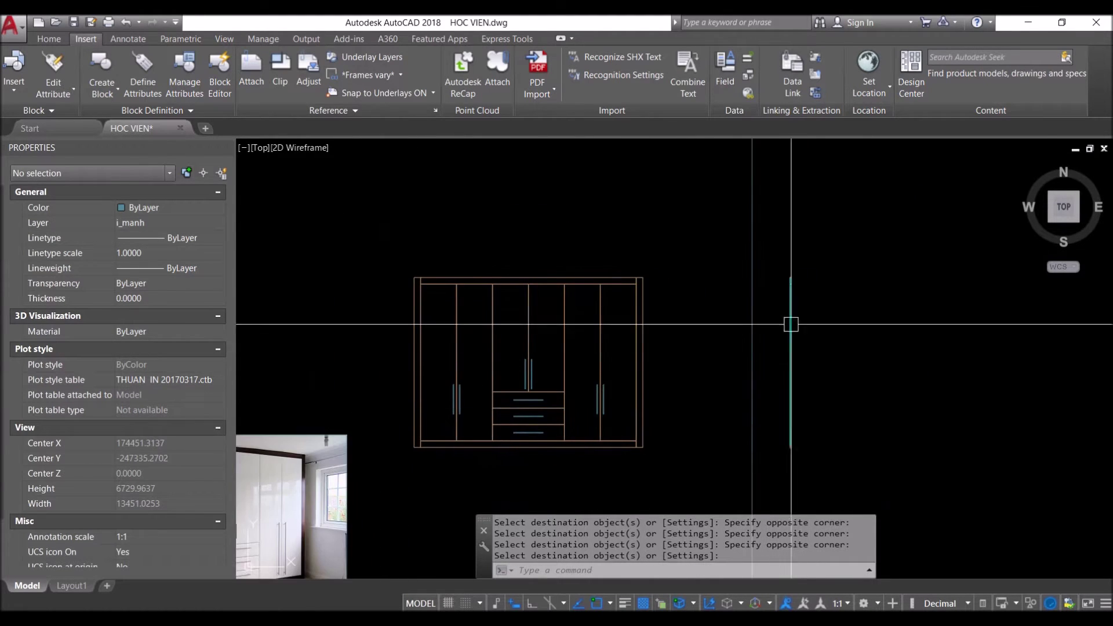
Finish Match Properties and erase the small cyan wall rectangle
{"action": "scroll", "coordinate": [779, 331], "scroll_direction": "up", "scroll_amount": 4}
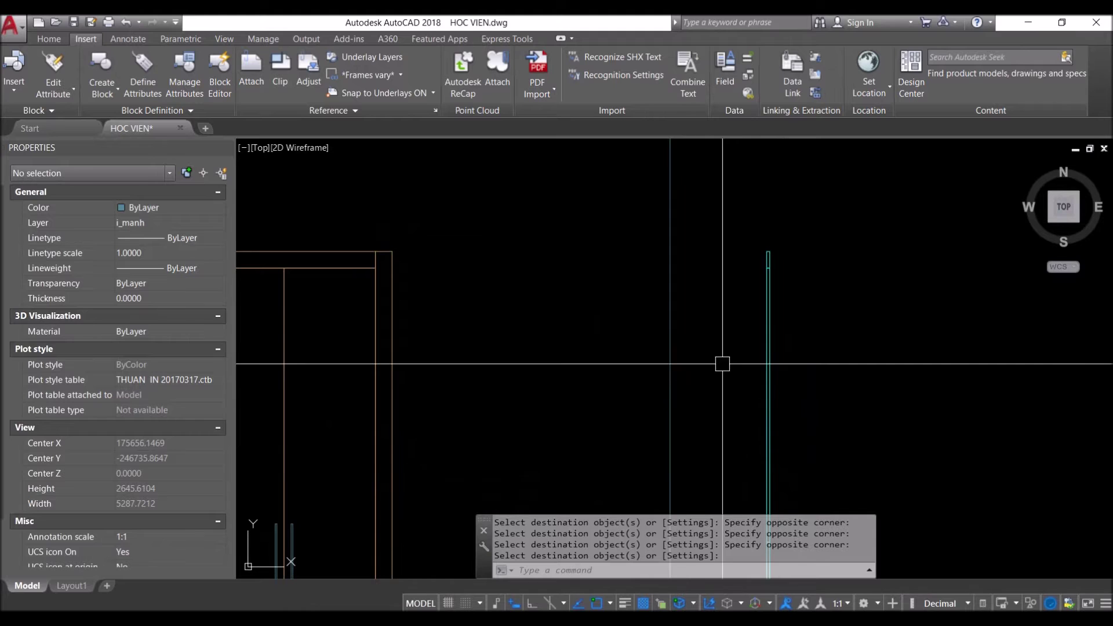
{"action": "scroll", "coordinate": [743, 283], "scroll_direction": "up", "scroll_amount": 2}
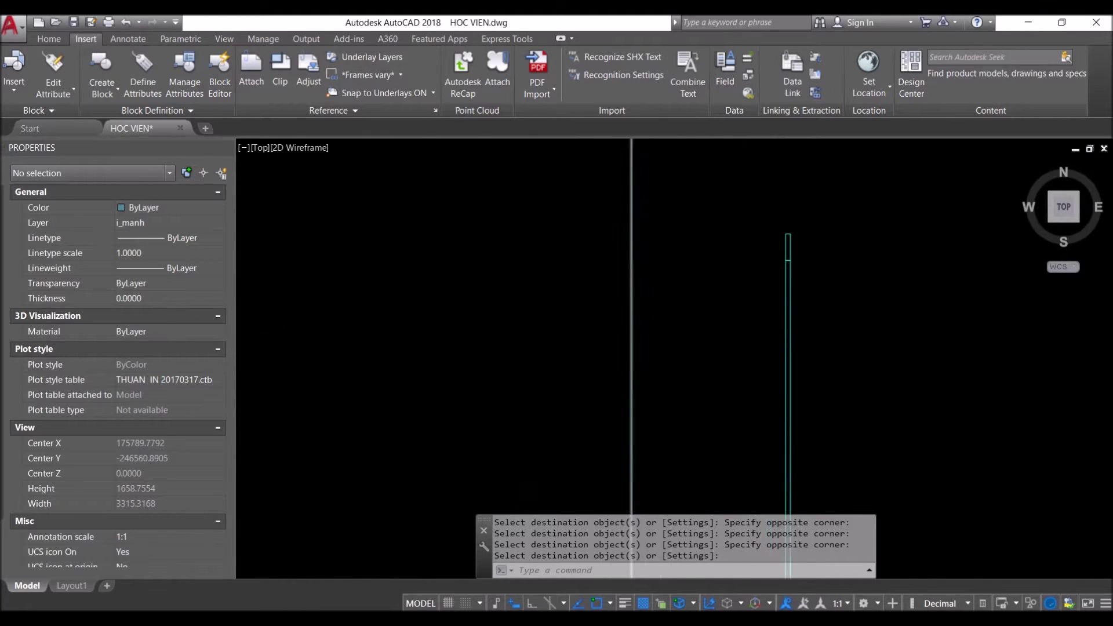
{"action": "key", "text": "Return"}
{"action": "scroll", "coordinate": [852, 185], "scroll_direction": "up", "scroll_amount": 2}
{"action": "left_click", "coordinate": [747, 285]}
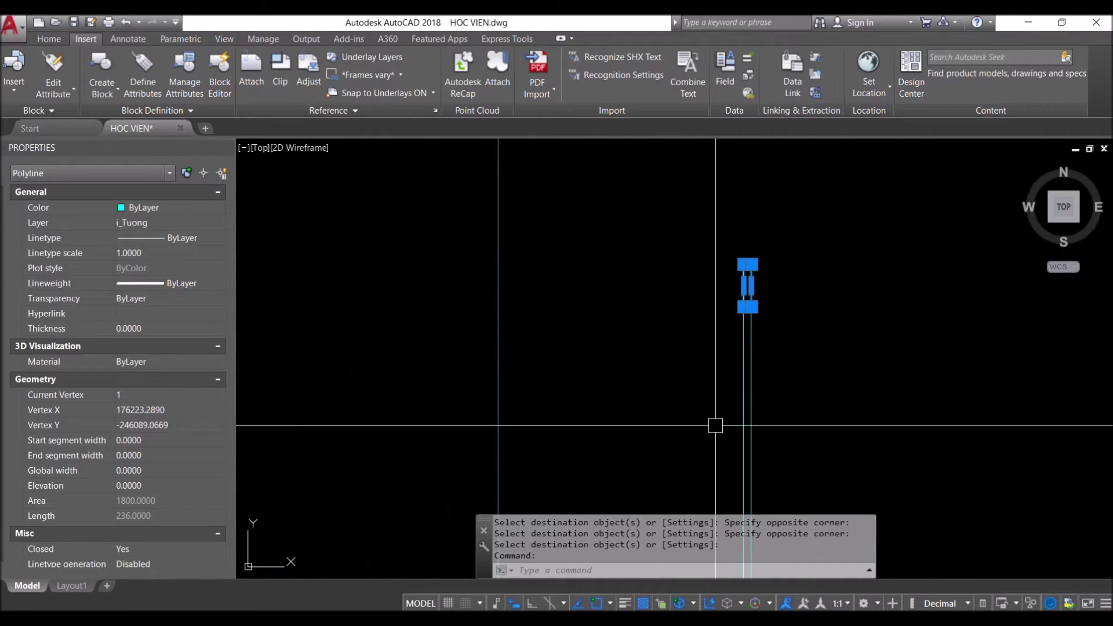
{"action": "type", "text": "CR"}
{"action": "key", "text": "Return"}
{"action": "key", "text": "Escape"}
{"action": "type", "text": "e"}
{"action": "key", "text": "Return"}
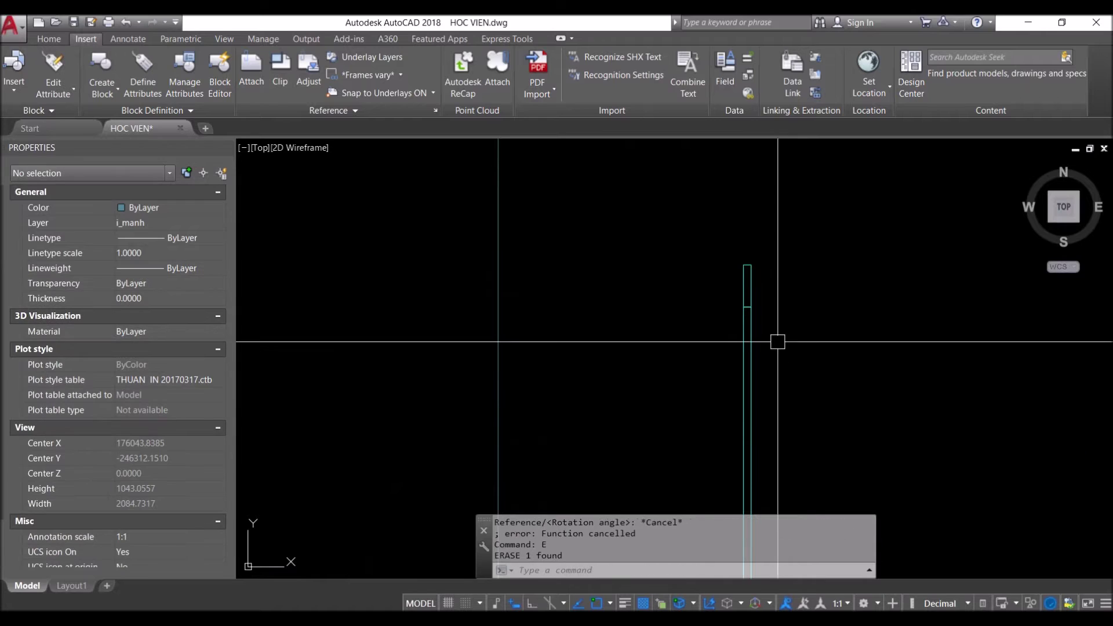
Copy the cyan wall piece and rotate the copy into place as a shelf
{"action": "left_click", "coordinate": [770, 301]}
{"action": "left_click", "coordinate": [725, 280]}
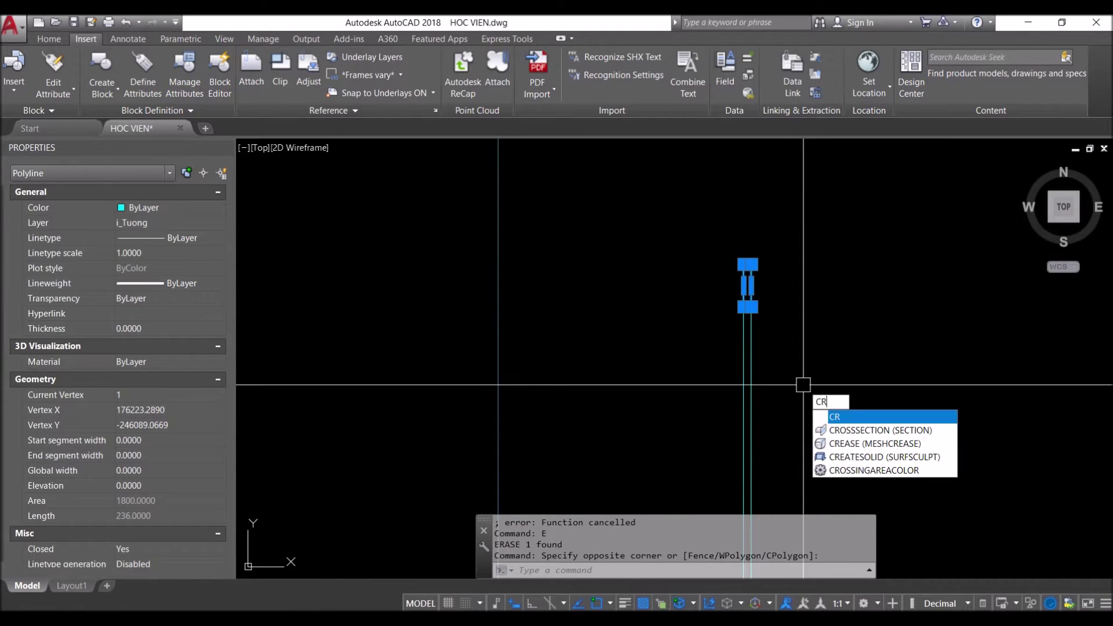
{"action": "key", "text": "Return"}
{"action": "left_click", "coordinate": [744, 307]}
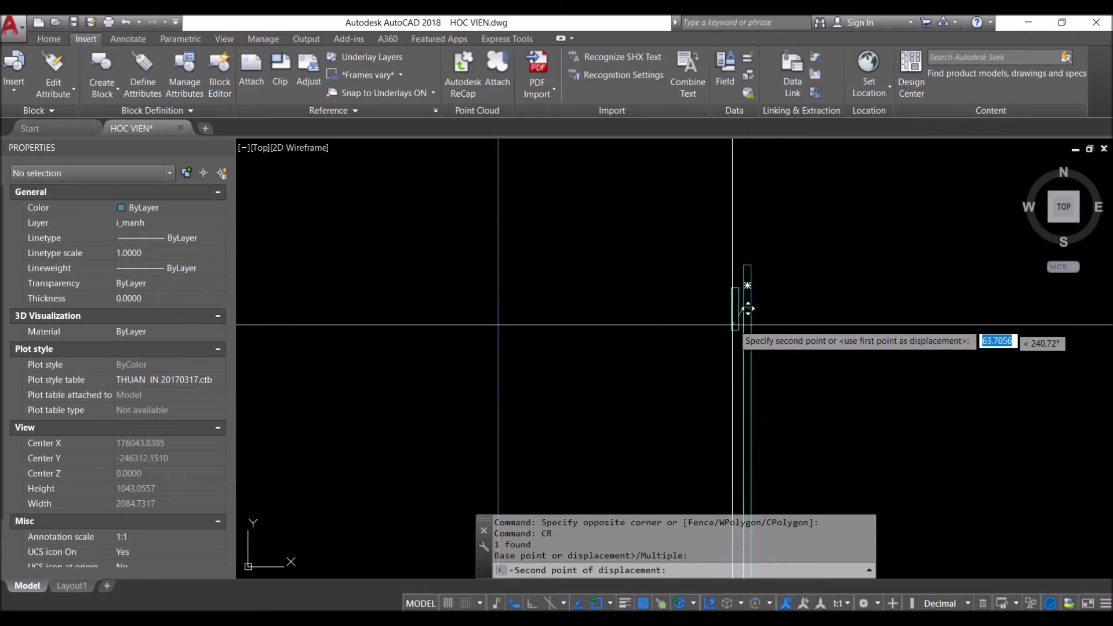
{"action": "left_click", "coordinate": [747, 287]}
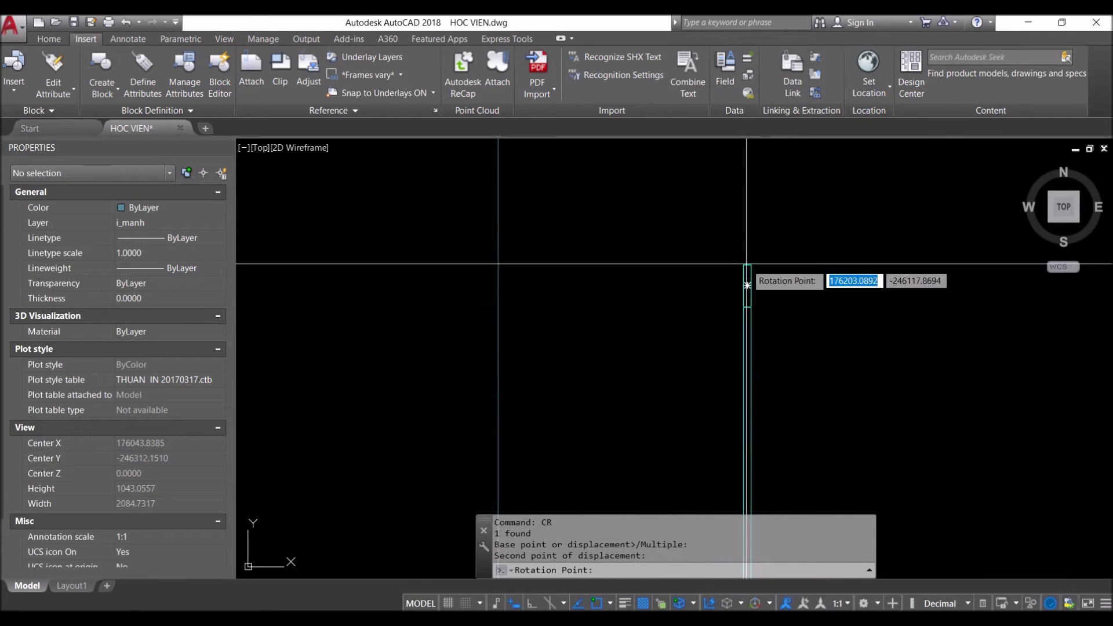
{"action": "left_click", "coordinate": [745, 307]}
{"action": "left_click", "coordinate": [744, 201]}
Stretch the new shelf's end left to meet the vertical line
{"action": "left_click", "coordinate": [721, 294]}
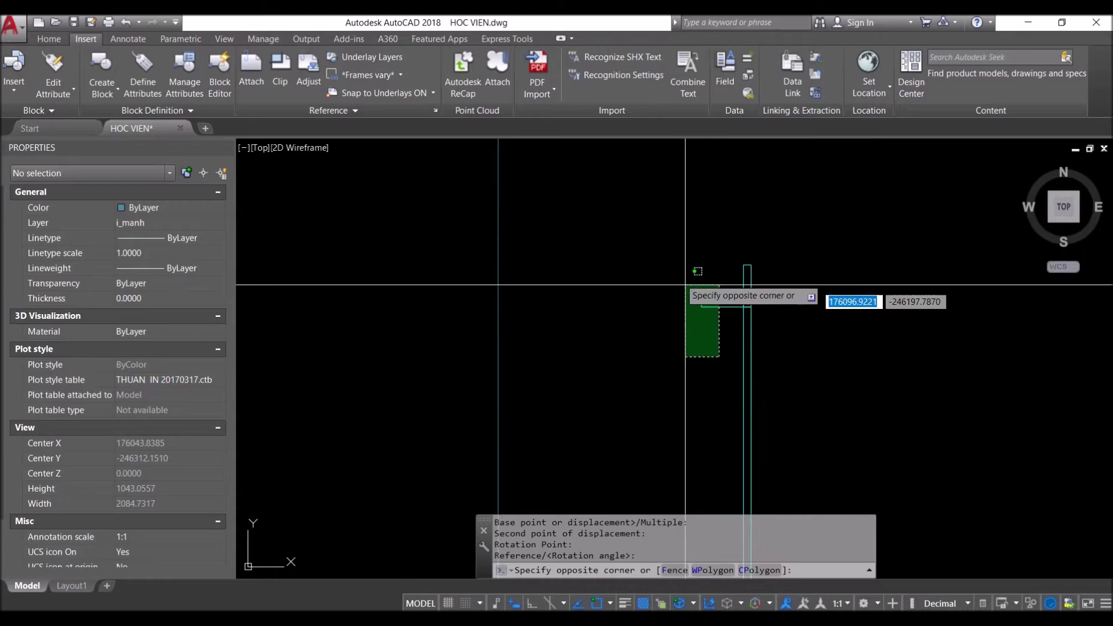
{"action": "left_click", "coordinate": [686, 360]}
{"action": "type", "text": "s"}
{"action": "key", "text": "Return"}
{"action": "left_click", "coordinate": [722, 302]}
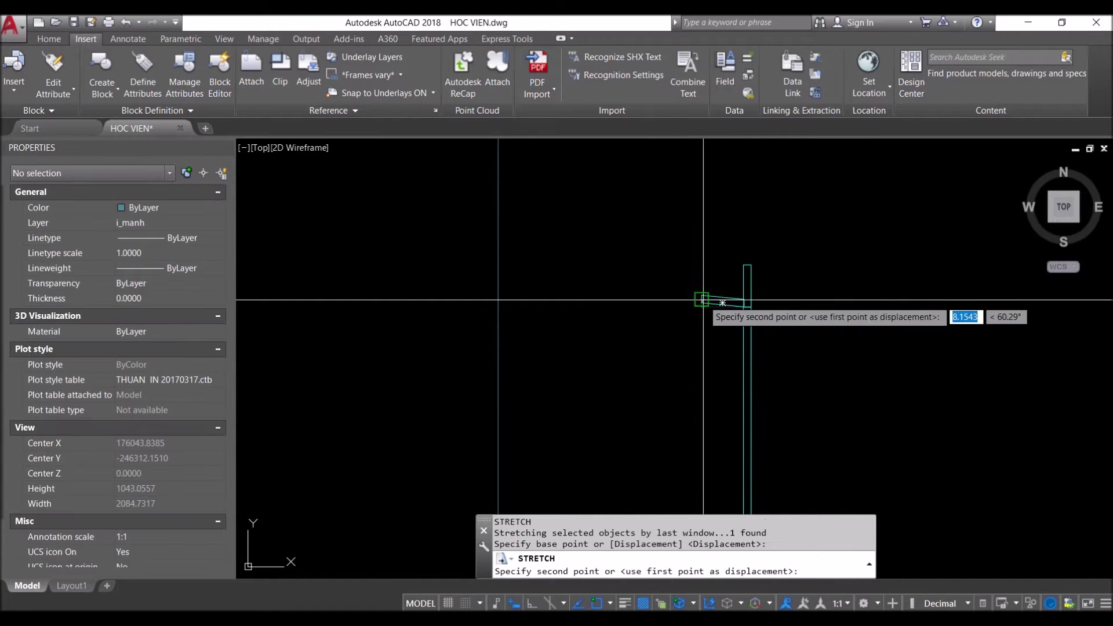
{"action": "left_click", "coordinate": [497, 303]}
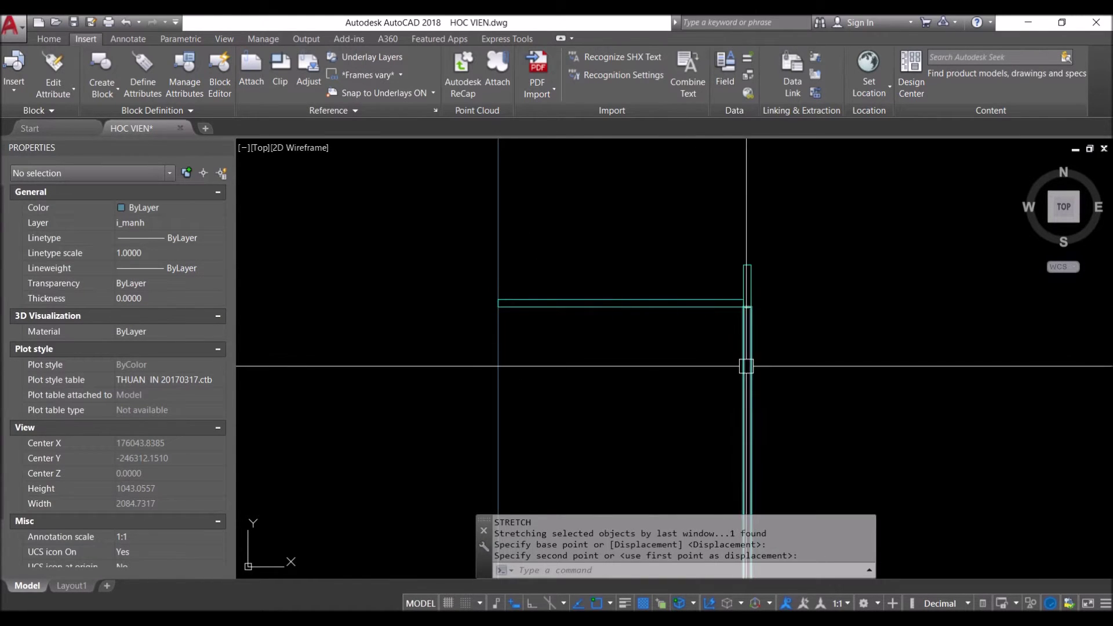
{"action": "scroll", "coordinate": [766, 390], "scroll_direction": "down", "scroll_amount": 2}
{"action": "scroll", "coordinate": [740, 226], "scroll_direction": "down", "scroll_amount": 2}
{"action": "scroll", "coordinate": [724, 244], "scroll_direction": "down", "scroll_amount": 2}
{"action": "scroll", "coordinate": [723, 217], "scroll_direction": "up", "scroll_amount": 1}
Copy the top shelf piece 2418 units lower
{"action": "left_click", "coordinate": [722, 217]}
{"action": "left_click", "coordinate": [711, 176]}
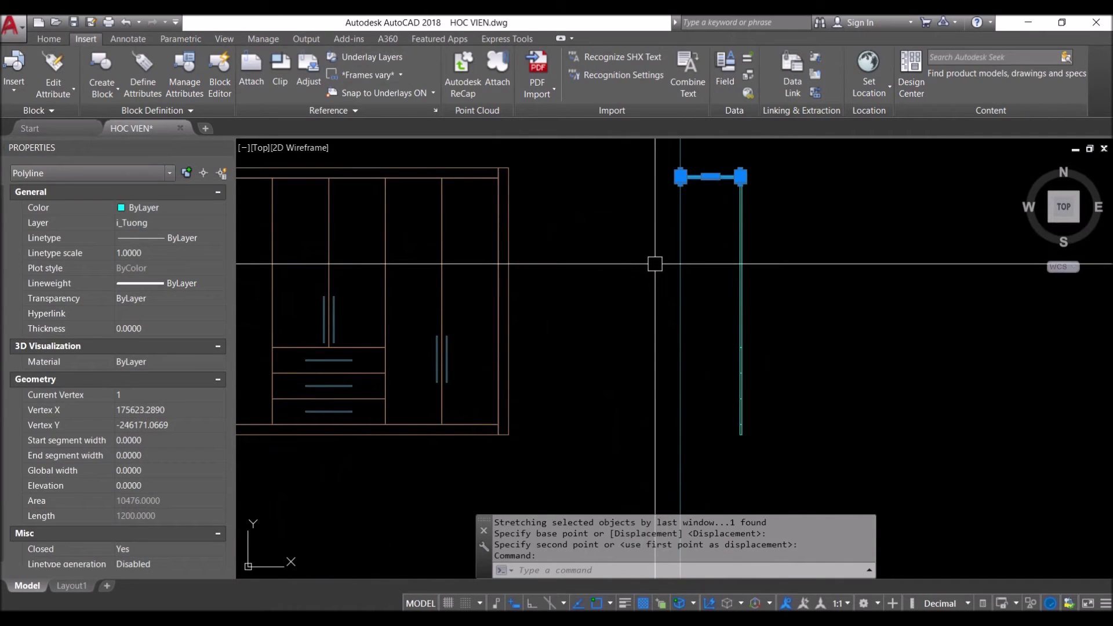
{"action": "type", "text": "o"}
{"action": "key", "text": "Return"}
{"action": "scroll", "coordinate": [591, 220], "scroll_direction": "up", "scroll_amount": 3}
{"action": "scroll", "coordinate": [748, 224], "scroll_direction": "up", "scroll_amount": 2}
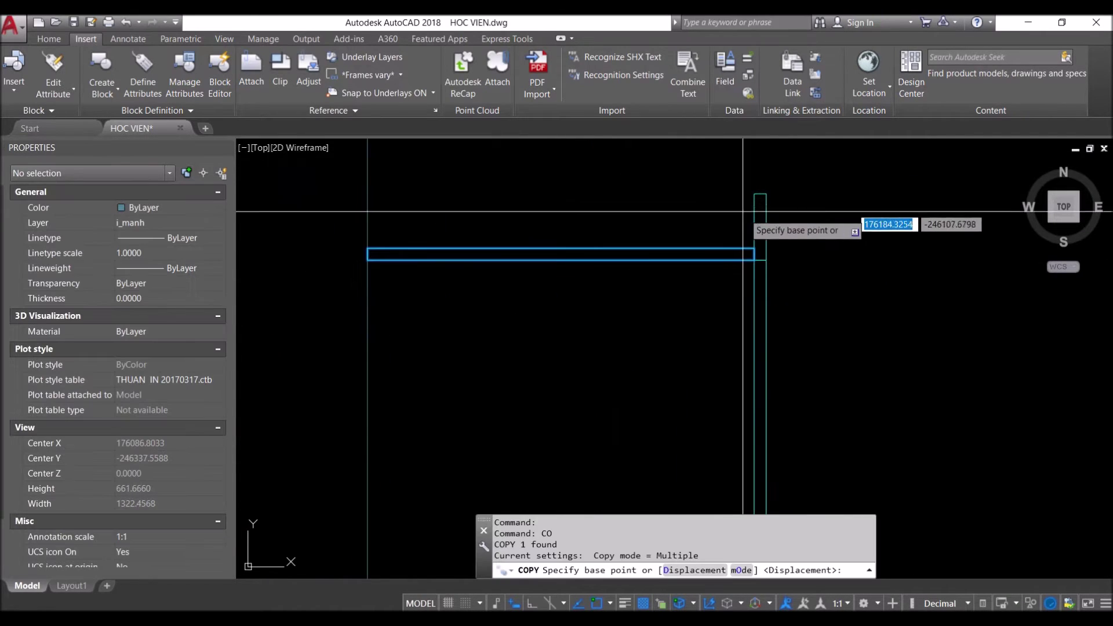
{"action": "left_click", "coordinate": [754, 248]}
{"action": "scroll", "coordinate": [732, 301], "scroll_direction": "down", "scroll_amount": 4}
{"action": "middle_click_drag", "start_coordinate": [692, 364], "coordinate": [698, 383]}
{"action": "scroll", "coordinate": [720, 301], "scroll_direction": "up", "scroll_amount": 5}
{"action": "left_click", "coordinate": [745, 255]}
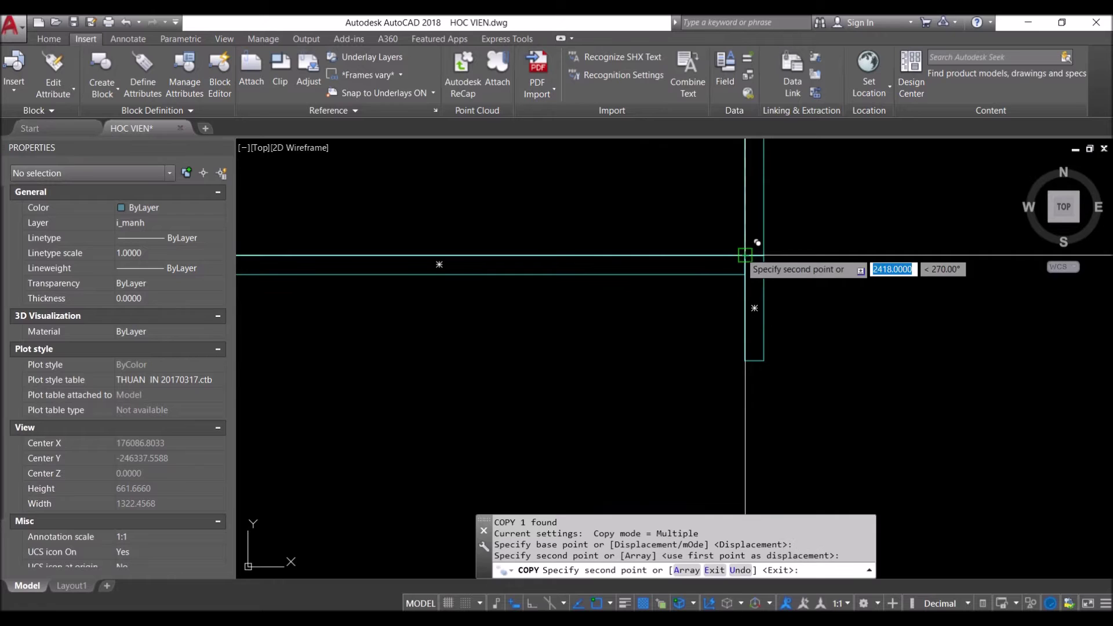
{"action": "key", "text": "Return"}
Select the short post outline, start a copy with CO, and cancel it
{"action": "scroll", "coordinate": [754, 290], "scroll_direction": "down", "scroll_amount": 2}
{"action": "middle_click_drag", "start_coordinate": [761, 310], "coordinate": [694, 328]}
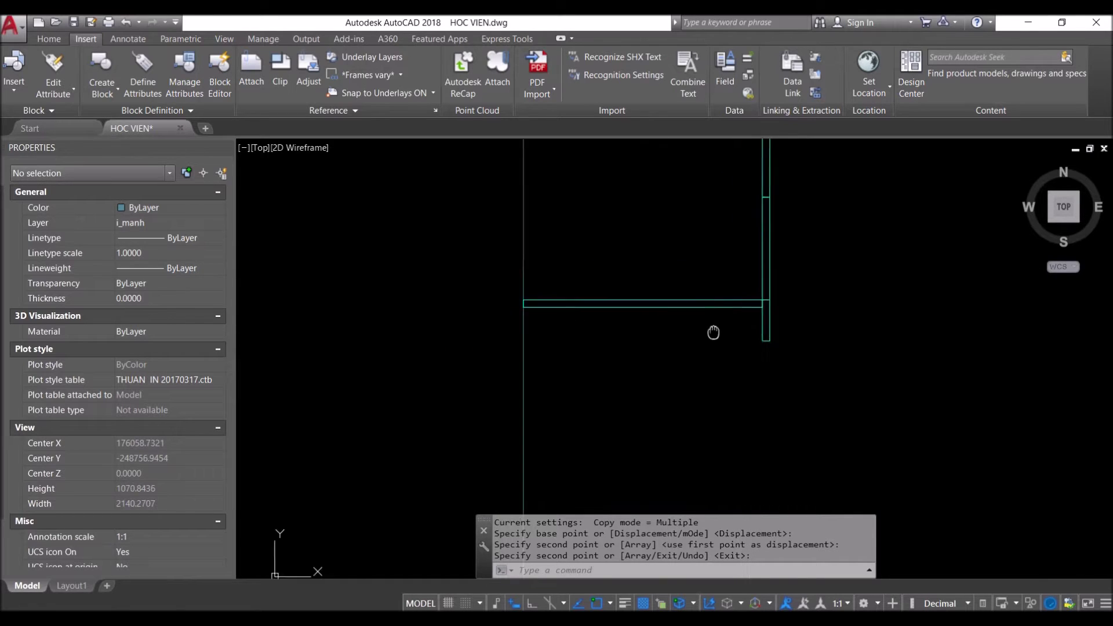
{"action": "scroll", "coordinate": [812, 333], "scroll_direction": "up", "scroll_amount": 4}
{"action": "scroll", "coordinate": [729, 397], "scroll_direction": "down", "scroll_amount": 2}
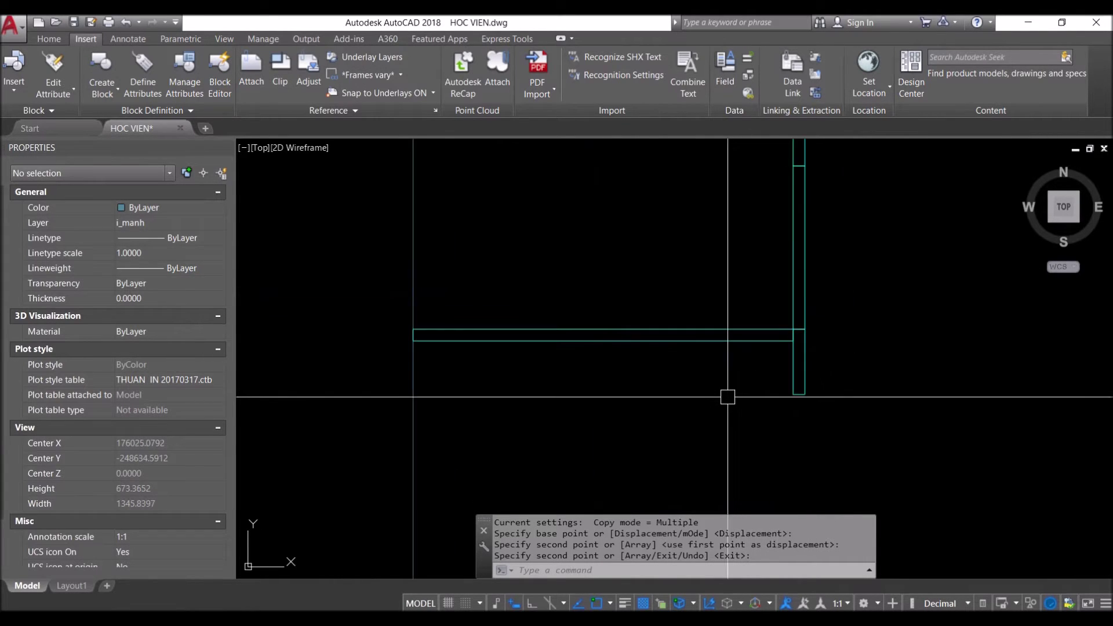
{"action": "key", "text": "Return"}
{"action": "left_click", "coordinate": [793, 360]}
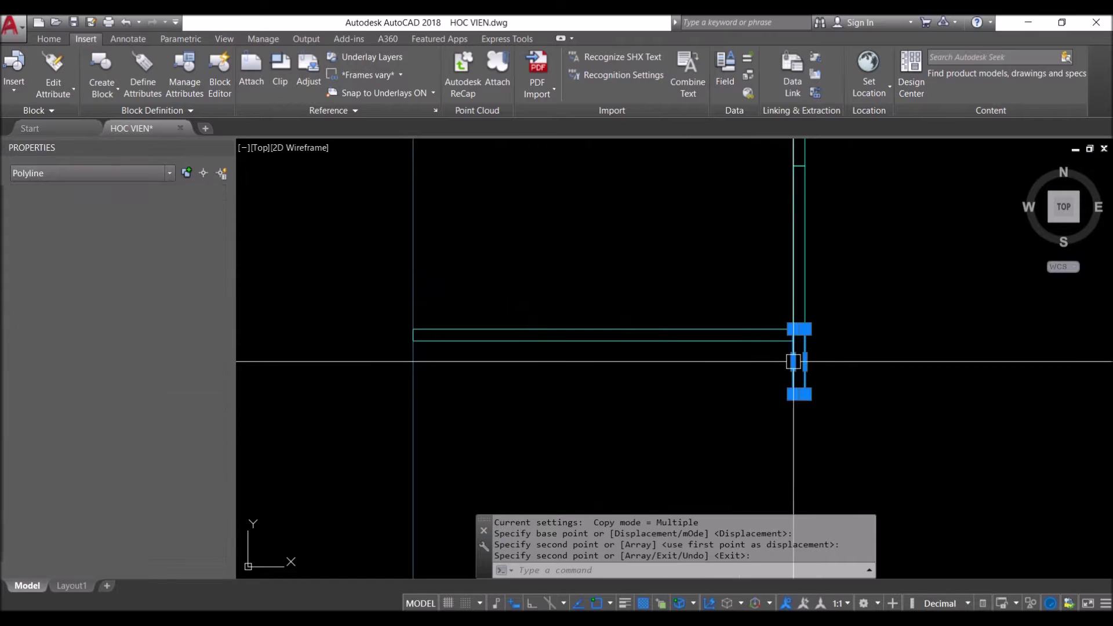
{"action": "type", "text": "co"}
{"action": "key", "text": "Return"}
{"action": "key", "text": "Escape"}
{"action": "key", "text": "Escape"}
{"action": "left_click", "coordinate": [794, 377]}
{"action": "type", "text": "co"}
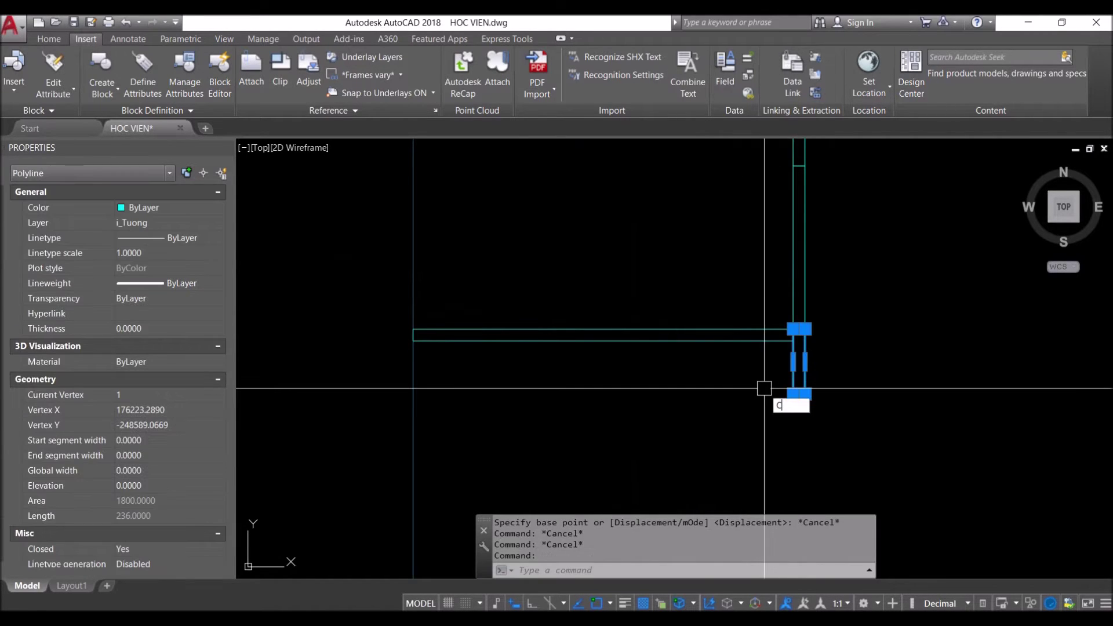
{"action": "key", "text": "Return"}
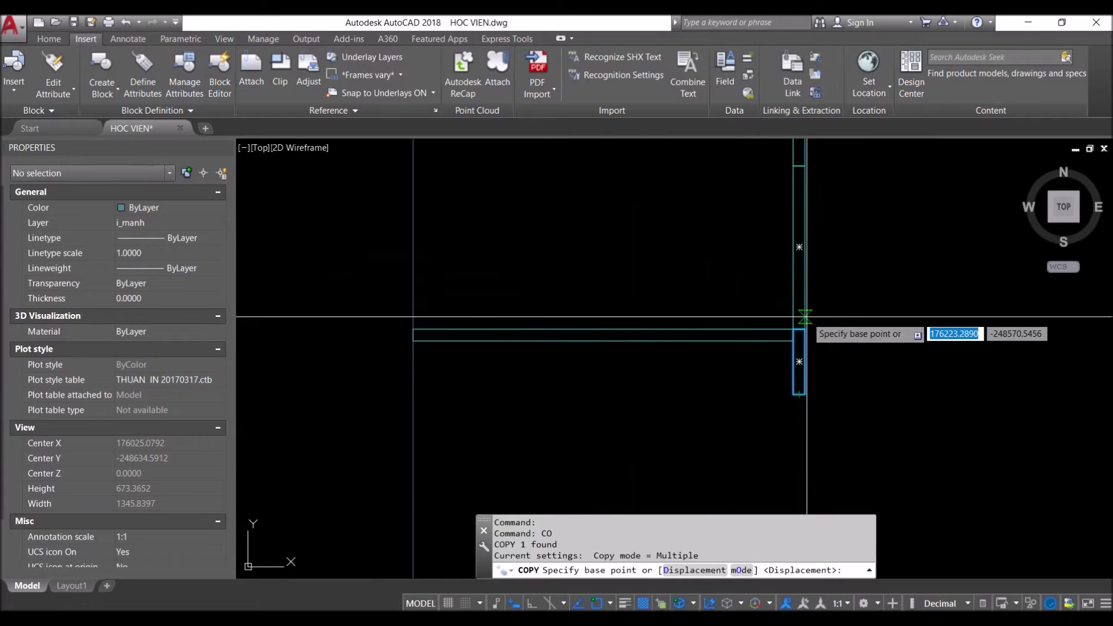
{"action": "key", "text": "Escape"}
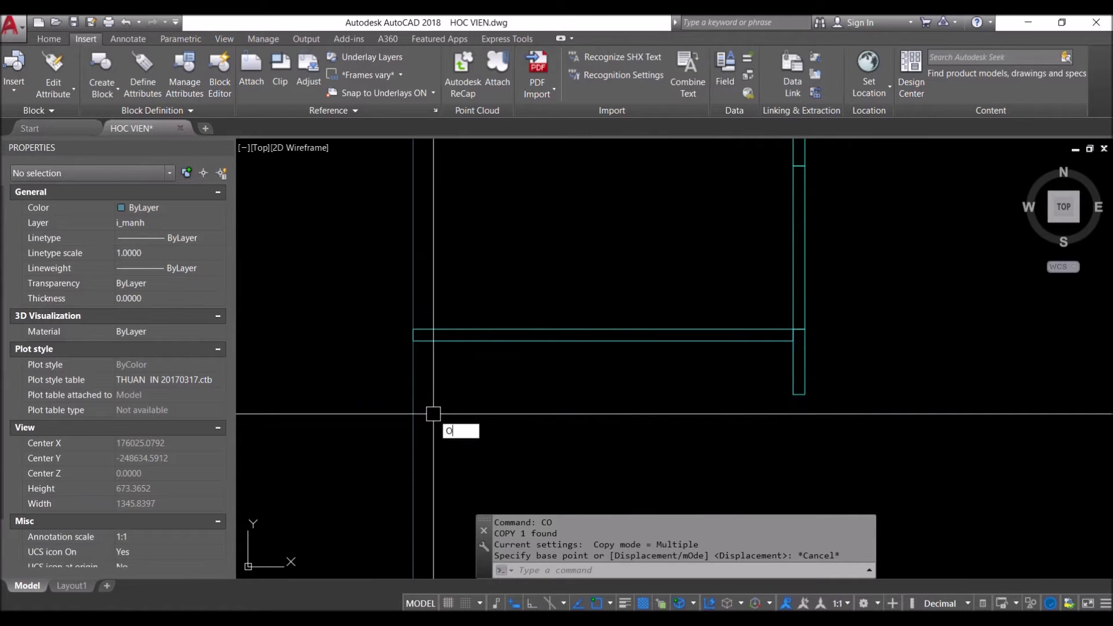
Offset the left vertical line 18 units to the right
{"action": "key", "text": "Return"}
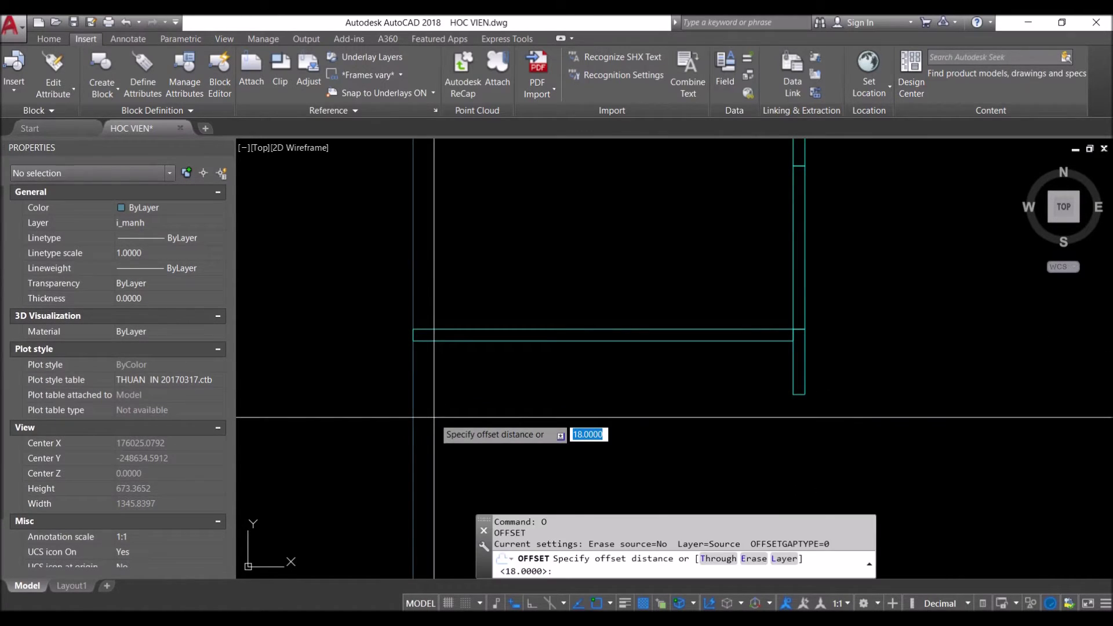
{"action": "key", "text": "Return"}
{"action": "left_click", "coordinate": [413, 397]}
{"action": "left_click", "coordinate": [460, 398]}
{"action": "key", "text": "Return"}
{"action": "key", "text": "Return"}
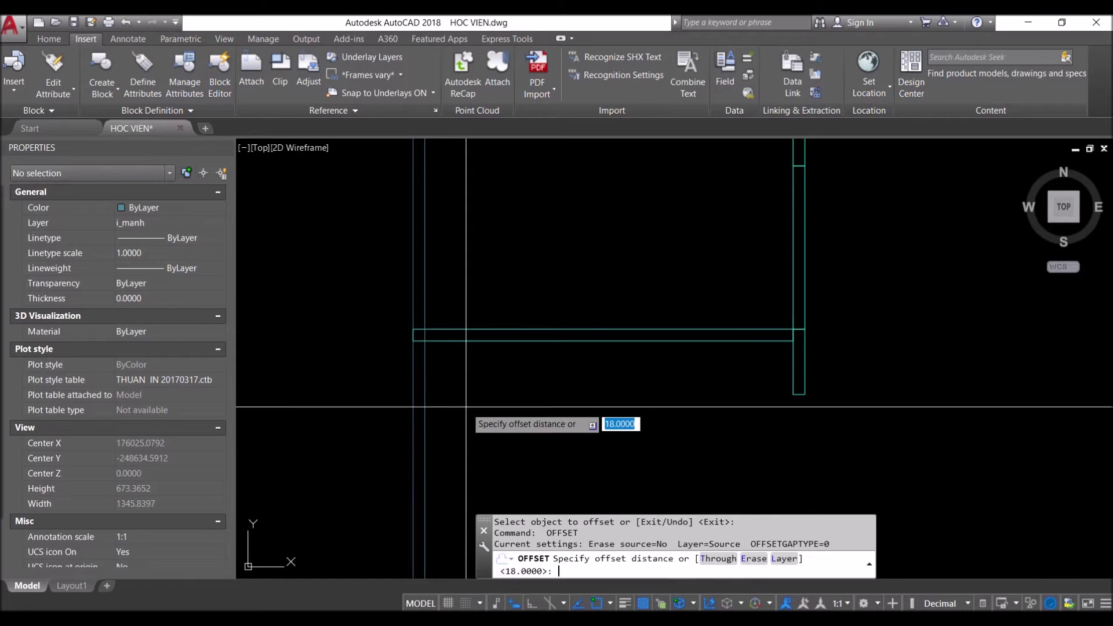
{"action": "type", "text": "HH"}
{"action": "key", "text": "Return"}
{"action": "left_click", "coordinate": [793, 395]}
Bring the side section back into view and cancel the through-point line command
{"action": "middle_click", "coordinate": [567, 427]}
{"action": "middle_click_drag", "start_coordinate": [490, 435], "coordinate": [627, 298]}
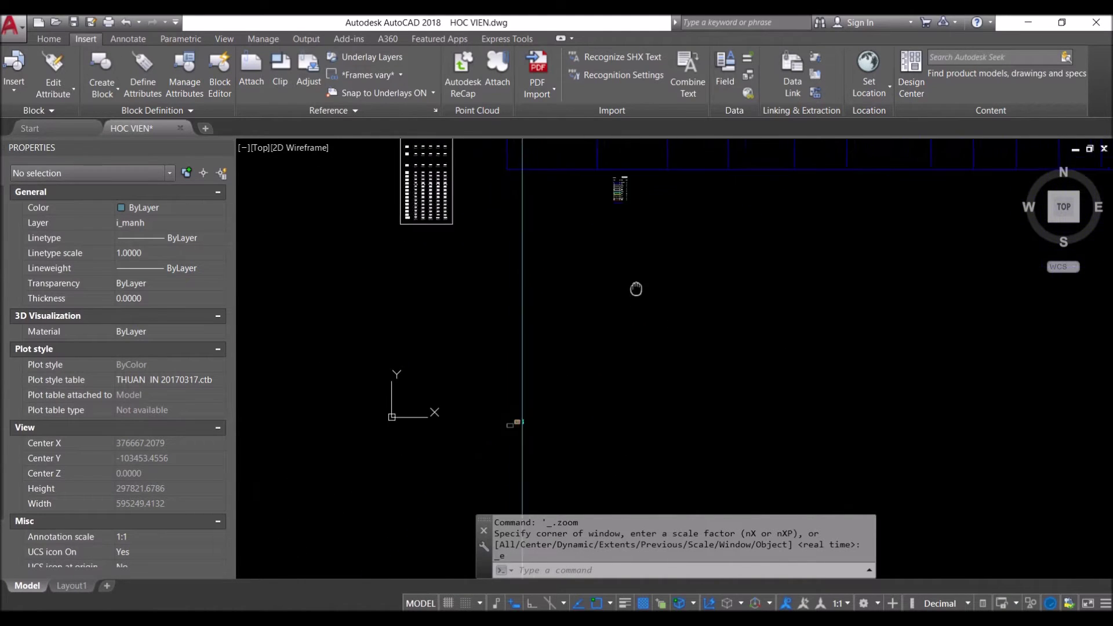
{"action": "scroll", "coordinate": [534, 410], "scroll_direction": "up", "scroll_amount": 8}
{"action": "scroll", "coordinate": [617, 400], "scroll_direction": "up", "scroll_amount": 10}
{"action": "scroll", "coordinate": [643, 360], "scroll_direction": "up", "scroll_amount": 4}
{"action": "scroll", "coordinate": [673, 266], "scroll_direction": "down", "scroll_amount": 2}
{"action": "key", "text": "Return"}
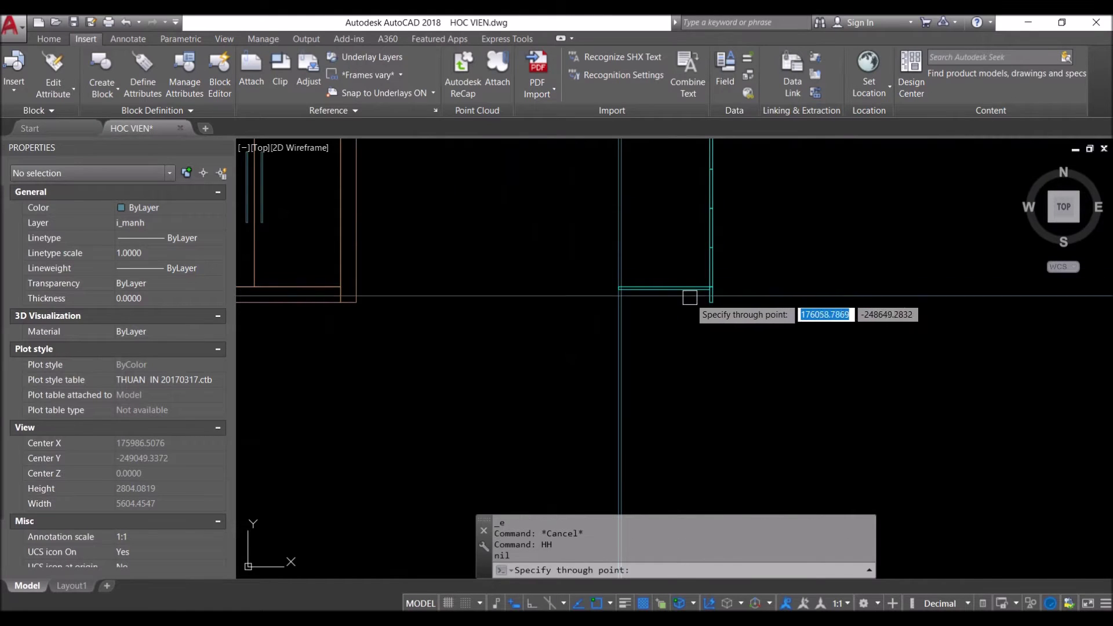
{"action": "scroll", "coordinate": [635, 305], "scroll_direction": "down", "scroll_amount": 5}
{"action": "type", "text": "C"}
{"action": "key", "text": "Escape"}
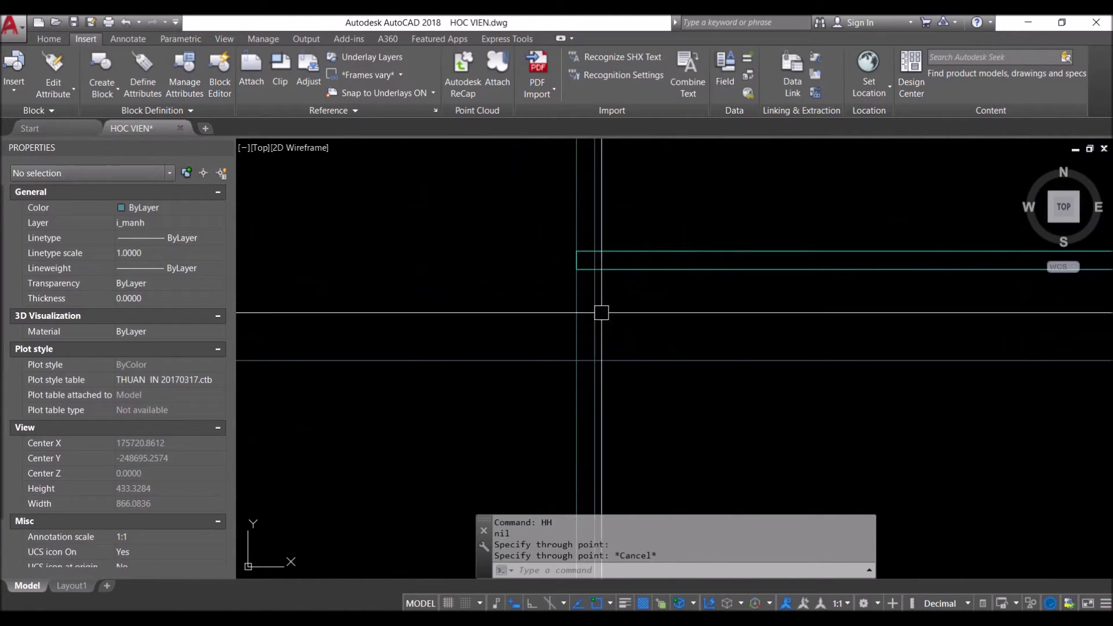
Start a rectangle at the line intersection, then cancel it
{"action": "type", "text": "REC"}
{"action": "key", "text": "Return"}
{"action": "left_click", "coordinate": [595, 269]}
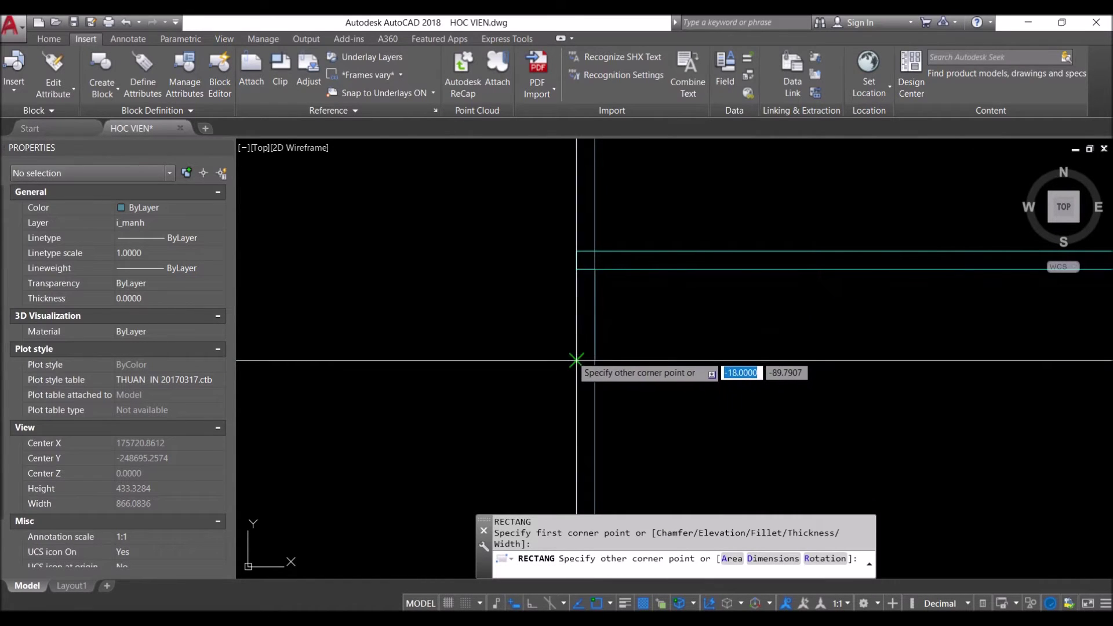
{"action": "scroll", "coordinate": [576, 360], "scroll_direction": "down", "scroll_amount": 2}
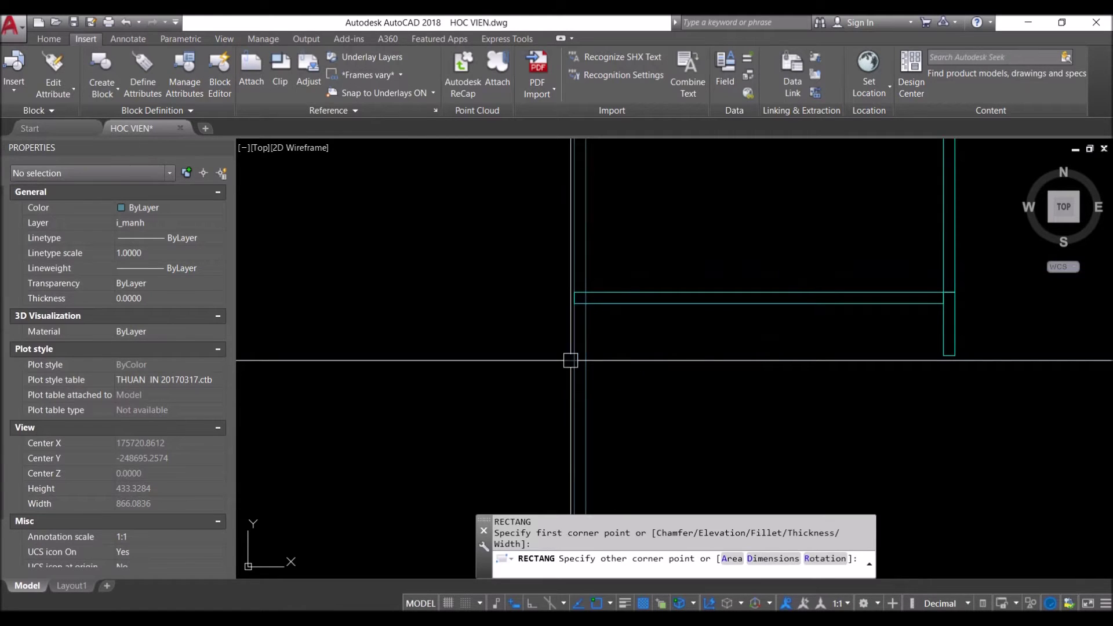
{"action": "key", "text": "Escape"}
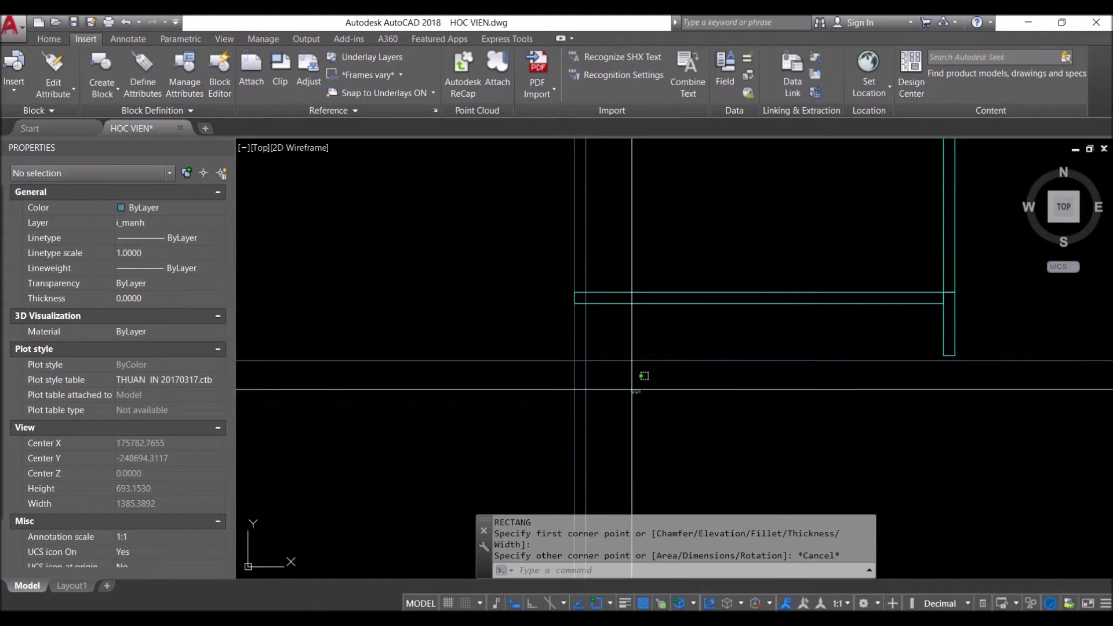
Erase the two stray guide lines at the shelf end
{"action": "left_click", "coordinate": [641, 373]}
{"action": "left_click", "coordinate": [526, 346]}
{"action": "type", "text": "e"}
{"action": "key", "text": "Return"}
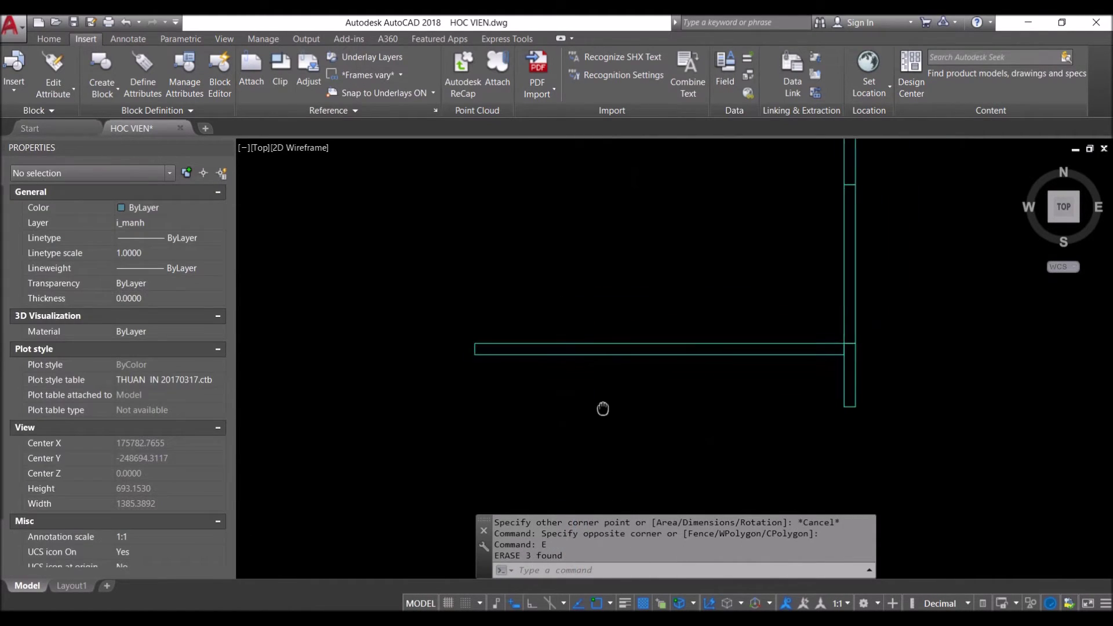
{"action": "key", "text": "ctrl+z"}
{"action": "left_click", "coordinate": [637, 421]}
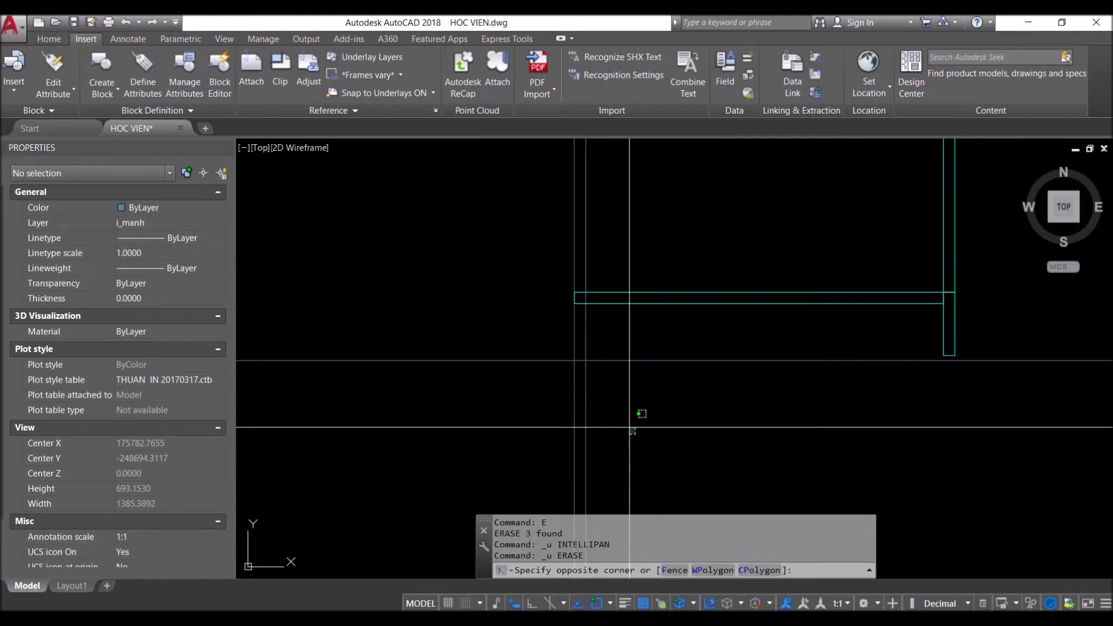
{"action": "left_click", "coordinate": [583, 354]}
{"action": "type", "text": "E"}
{"action": "key", "text": "Return"}
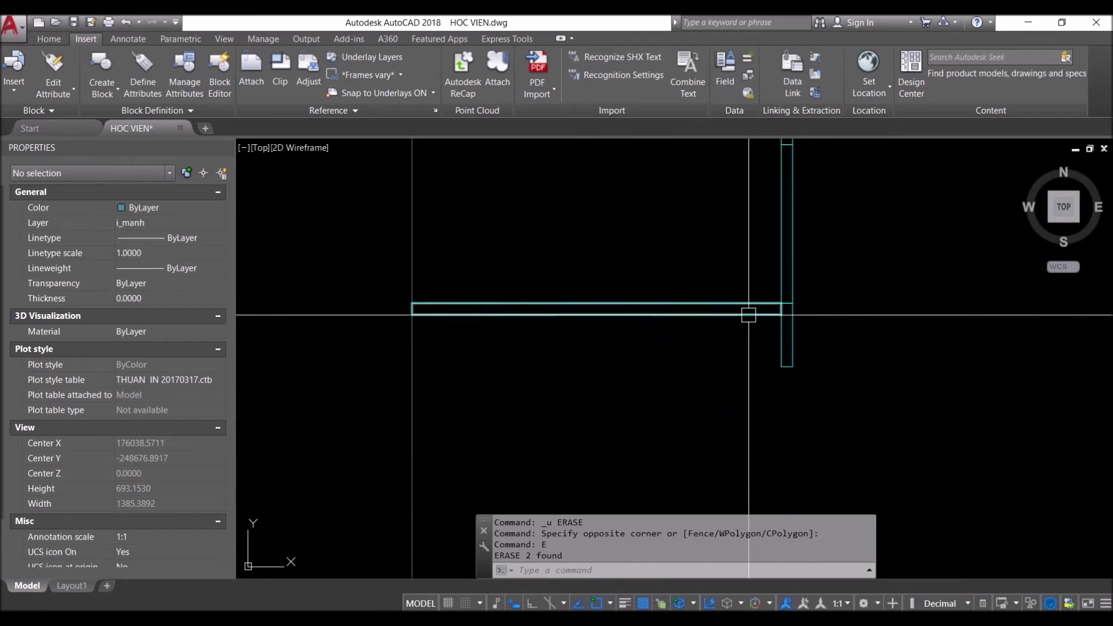
Grip-stretch the shelf's end edge by 10 so it reaches the upright
{"action": "left_click", "coordinate": [787, 315]}
{"action": "scroll", "coordinate": [788, 307], "scroll_direction": "up", "scroll_amount": 2}
{"action": "left_click", "coordinate": [753, 294]}
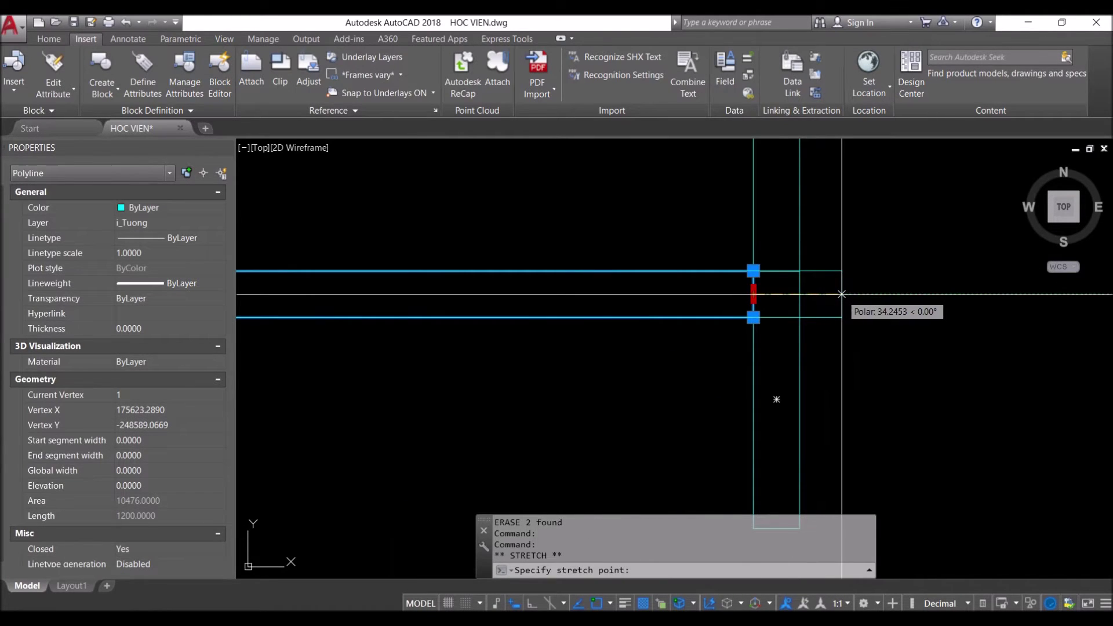
{"action": "type", "text": "10"}
{"action": "key", "text": "Return"}
{"action": "scroll", "coordinate": [823, 297], "scroll_direction": "down", "scroll_amount": 2}
{"action": "key", "text": "Escape"}
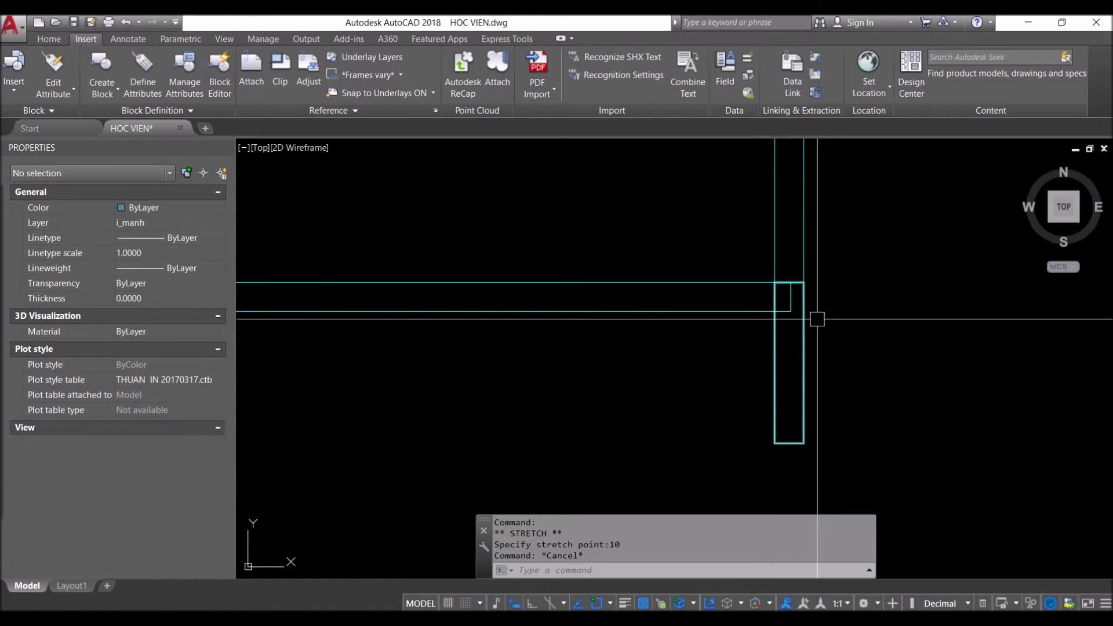
{"action": "scroll", "coordinate": [740, 373], "scroll_direction": "down", "scroll_amount": 2}
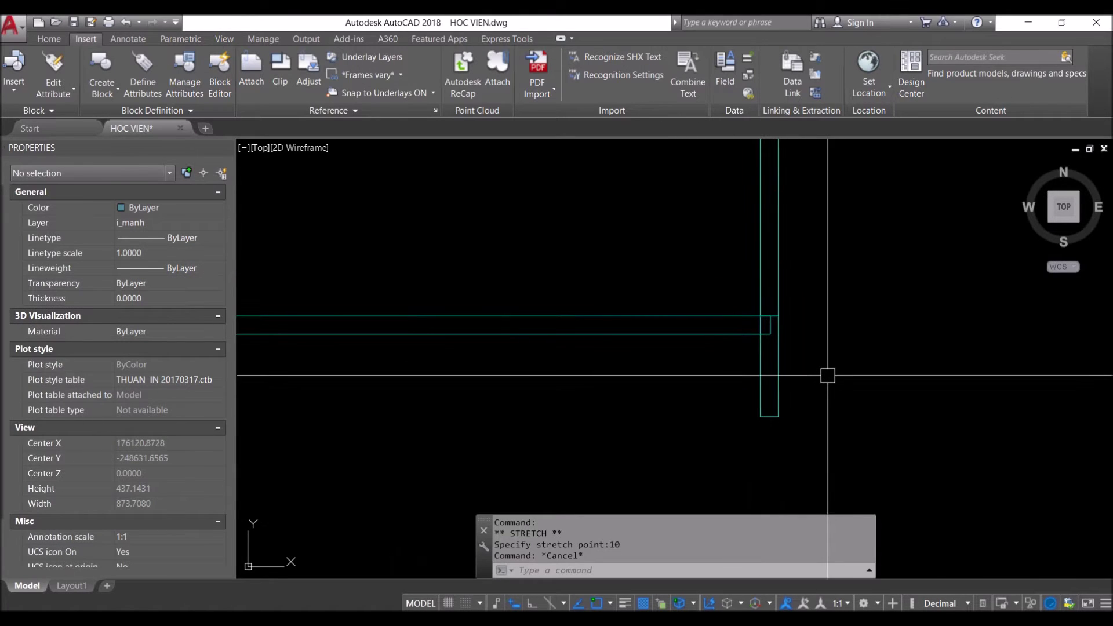
{"action": "type", "text": "bo"}
{"action": "key", "text": "Return"}
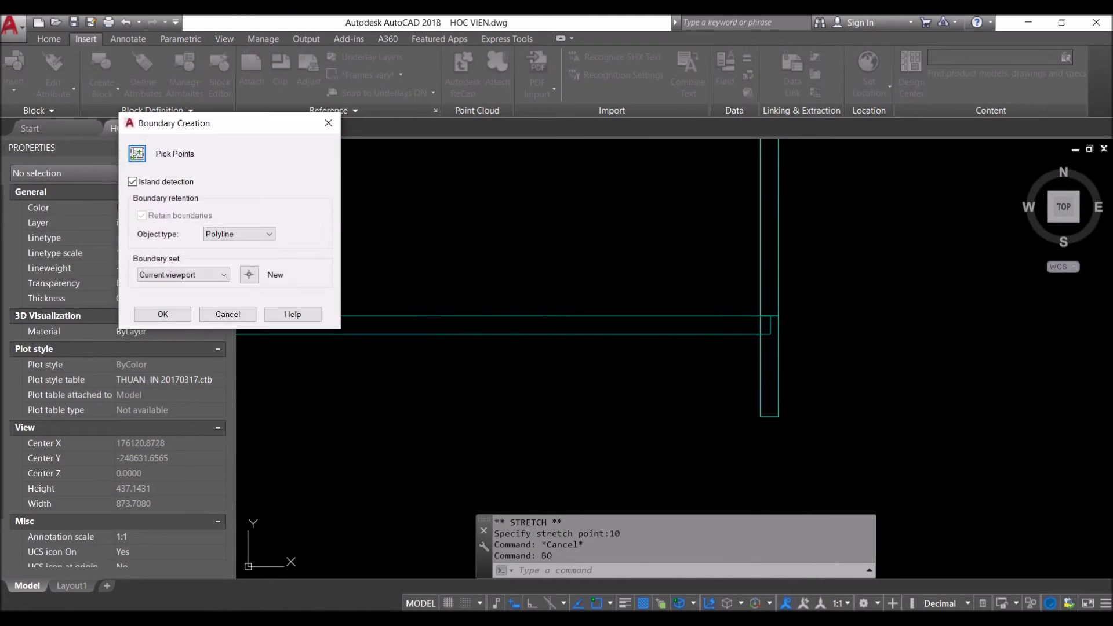
Create a boundary polyline around the short post
{"action": "left_click", "coordinate": [137, 154]}
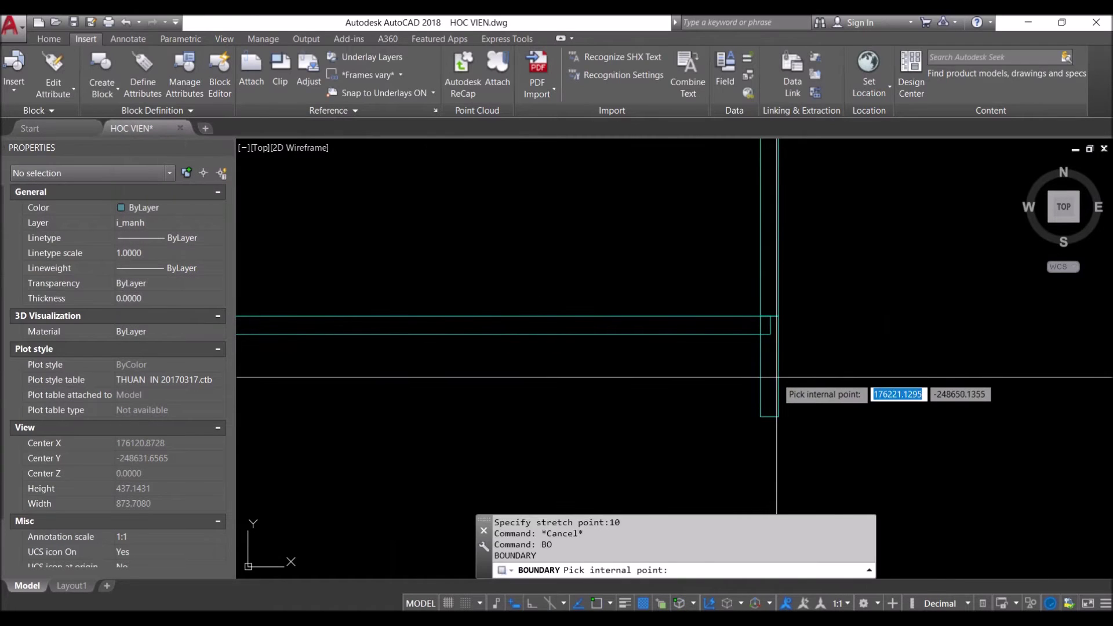
{"action": "key", "text": "Return"}
{"action": "scroll", "coordinate": [826, 399], "scroll_direction": "down", "scroll_amount": 3}
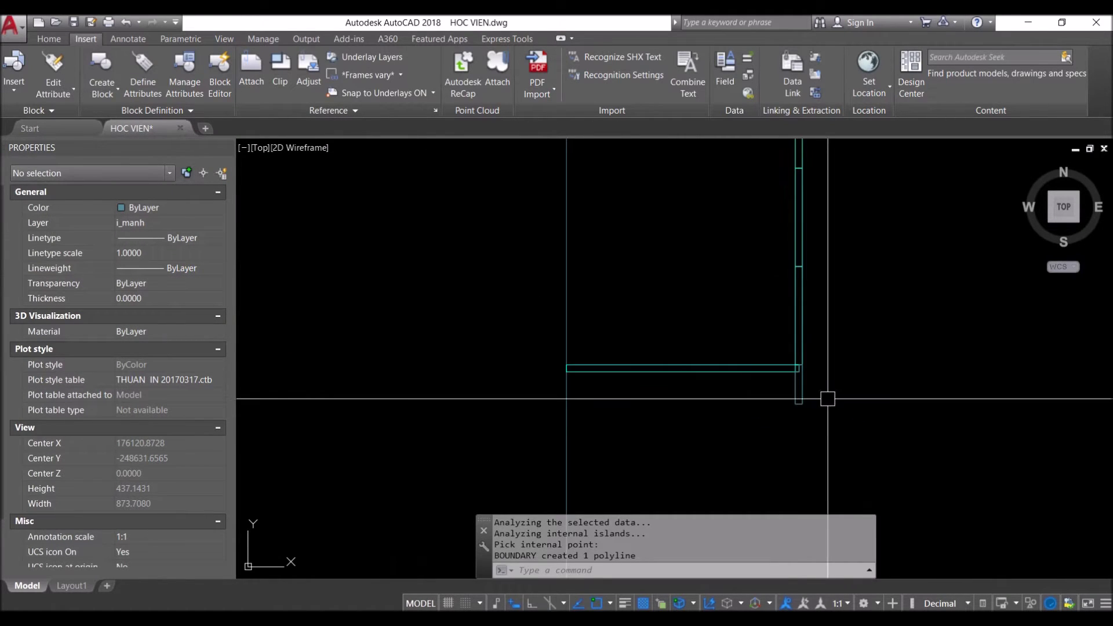
{"action": "scroll", "coordinate": [795, 398], "scroll_direction": "up", "scroll_amount": 3}
Mirror the post outline about the shelf's midpoint, keeping the original
{"action": "left_click", "coordinate": [794, 388]}
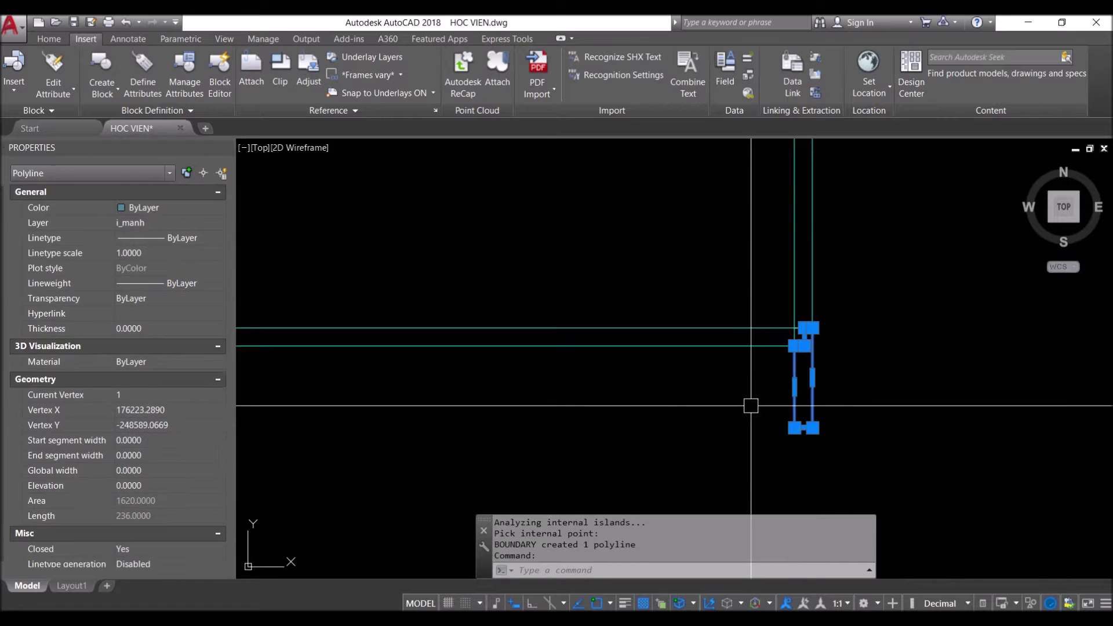
{"action": "type", "text": "Mi"}
{"action": "key", "text": "Return"}
{"action": "scroll", "coordinate": [749, 405], "scroll_direction": "down", "scroll_amount": 2}
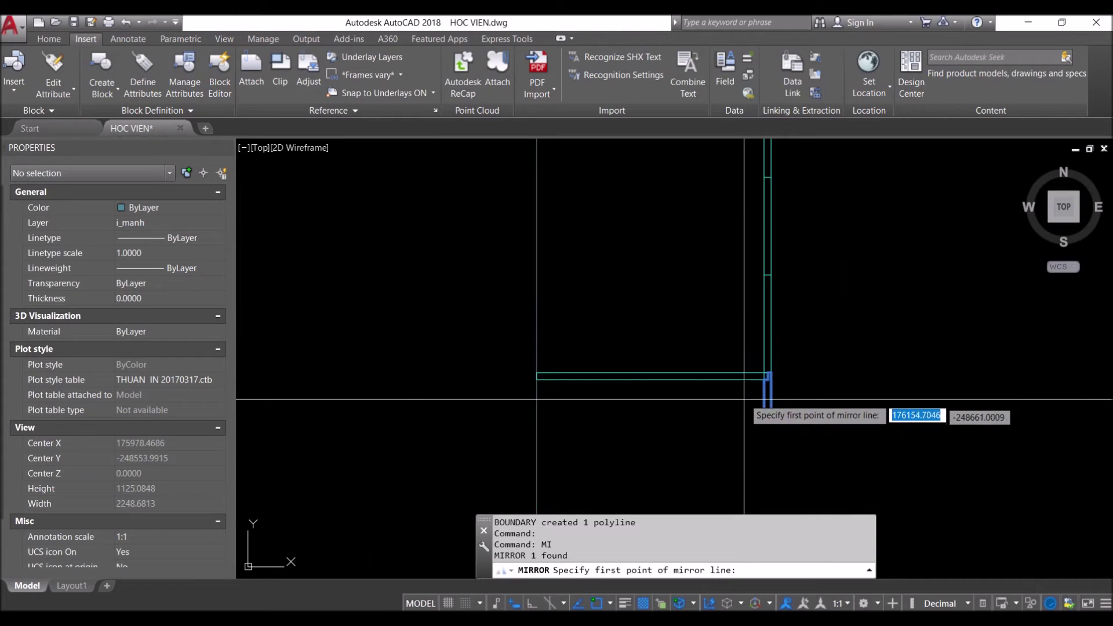
{"action": "left_click", "coordinate": [653, 380]}
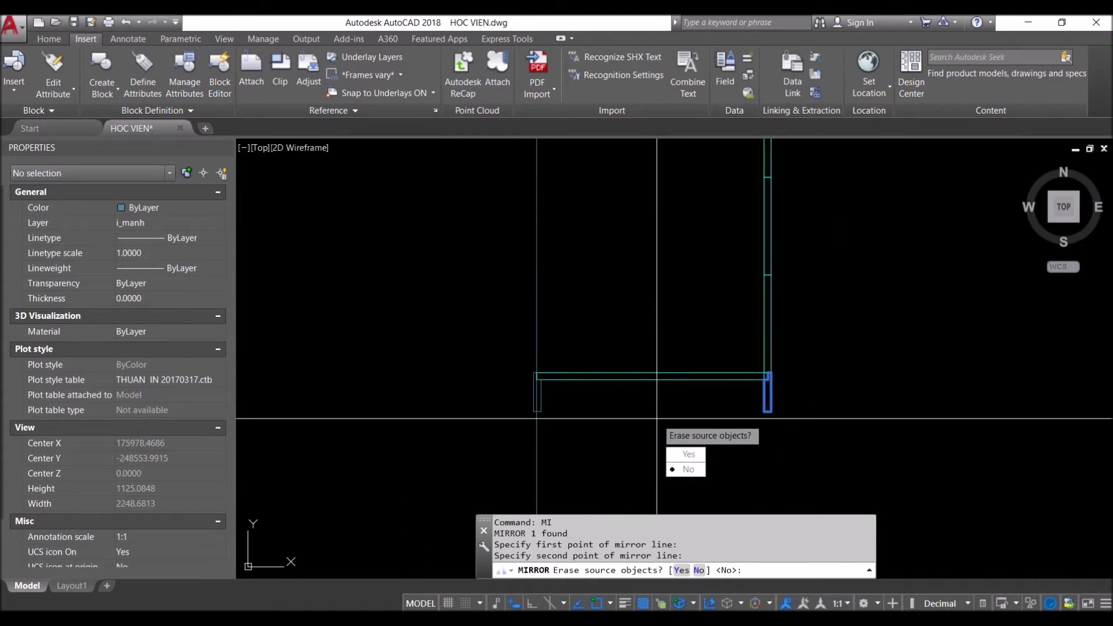
{"action": "key", "text": "Return"}
Move the mirrored left post under the shelf's left end
{"action": "scroll", "coordinate": [542, 402], "scroll_direction": "up", "scroll_amount": 5}
{"action": "left_click", "coordinate": [531, 393]}
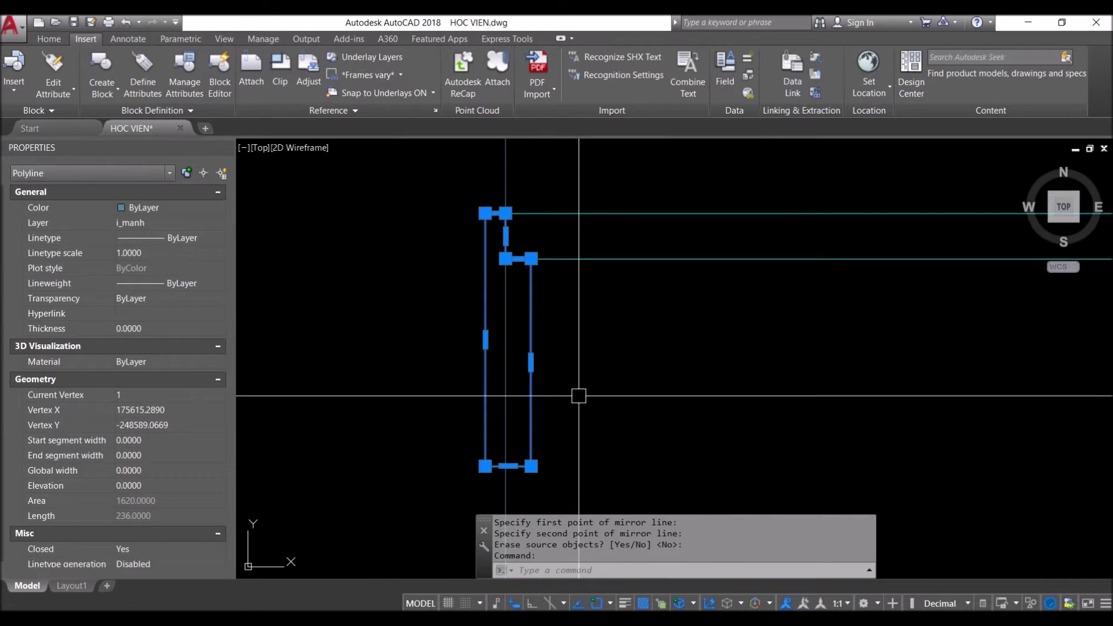
{"action": "type", "text": "M"}
{"action": "key", "text": "Return"}
{"action": "left_click", "coordinate": [493, 375]}
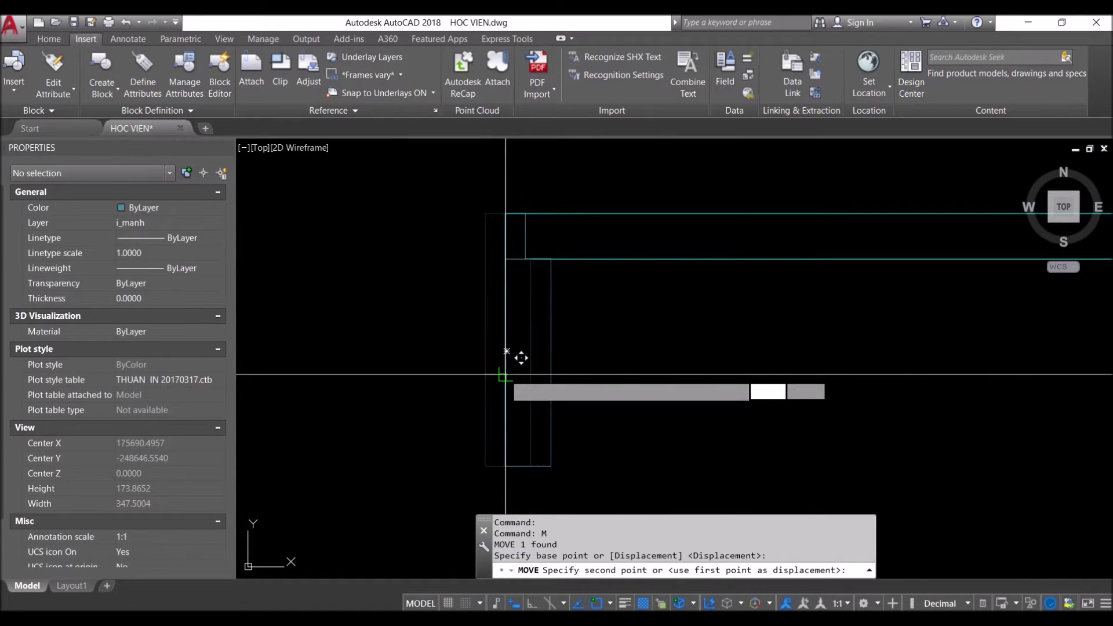
Grip-stretch the shelf's end edge to meet the left post
{"action": "scroll", "coordinate": [519, 266], "scroll_direction": "up", "scroll_amount": 2}
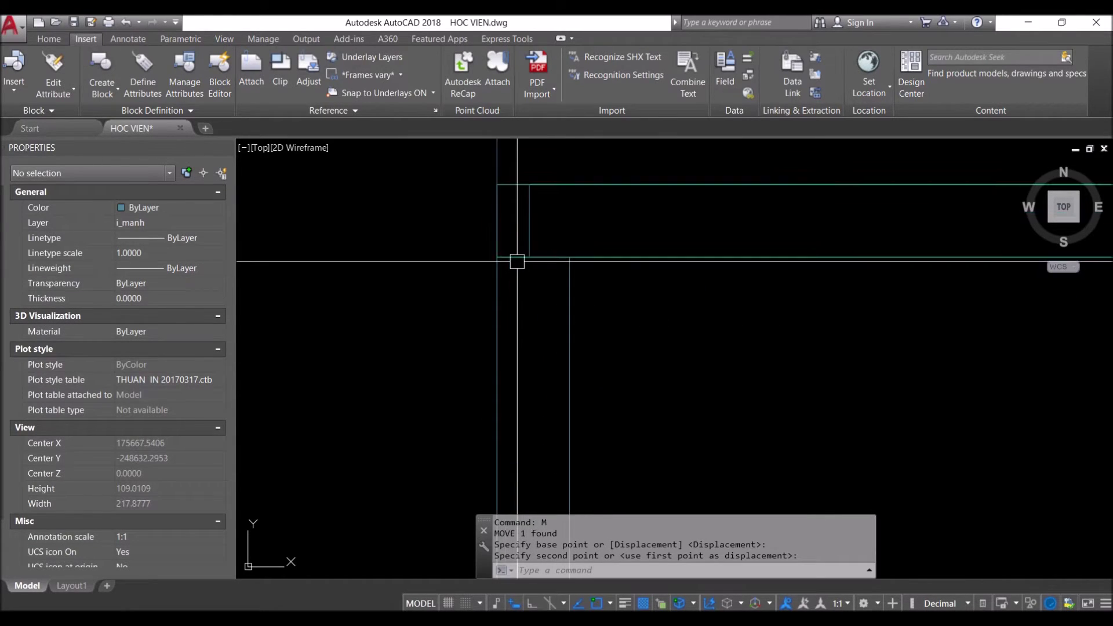
{"action": "left_click", "coordinate": [516, 257]}
{"action": "left_click", "coordinate": [497, 221]}
{"action": "left_click", "coordinate": [526, 225]}
{"action": "scroll", "coordinate": [527, 232], "scroll_direction": "down", "scroll_amount": 5}
{"action": "middle_click_drag", "start_coordinate": [849, 316], "coordinate": [451, 366]}
{"action": "scroll", "coordinate": [622, 327], "scroll_direction": "up", "scroll_amount": 3}
{"action": "scroll", "coordinate": [622, 326], "scroll_direction": "up", "scroll_amount": 4}
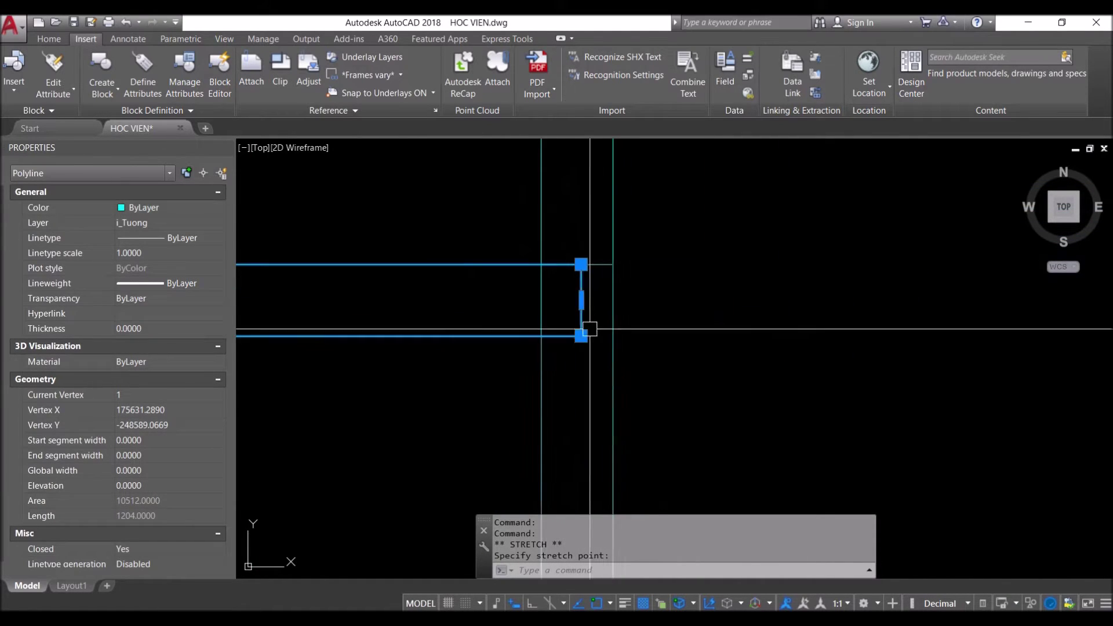
{"action": "key", "text": "Escape"}
Erase the extra outline left near the left post
{"action": "left_click", "coordinate": [550, 300]}
{"action": "left_click", "coordinate": [484, 301]}
{"action": "type", "text": "e"}
{"action": "key", "text": "Return"}
{"action": "scroll", "coordinate": [592, 330], "scroll_direction": "down", "scroll_amount": 2}
{"action": "scroll", "coordinate": [805, 318], "scroll_direction": "down", "scroll_amount": 2}
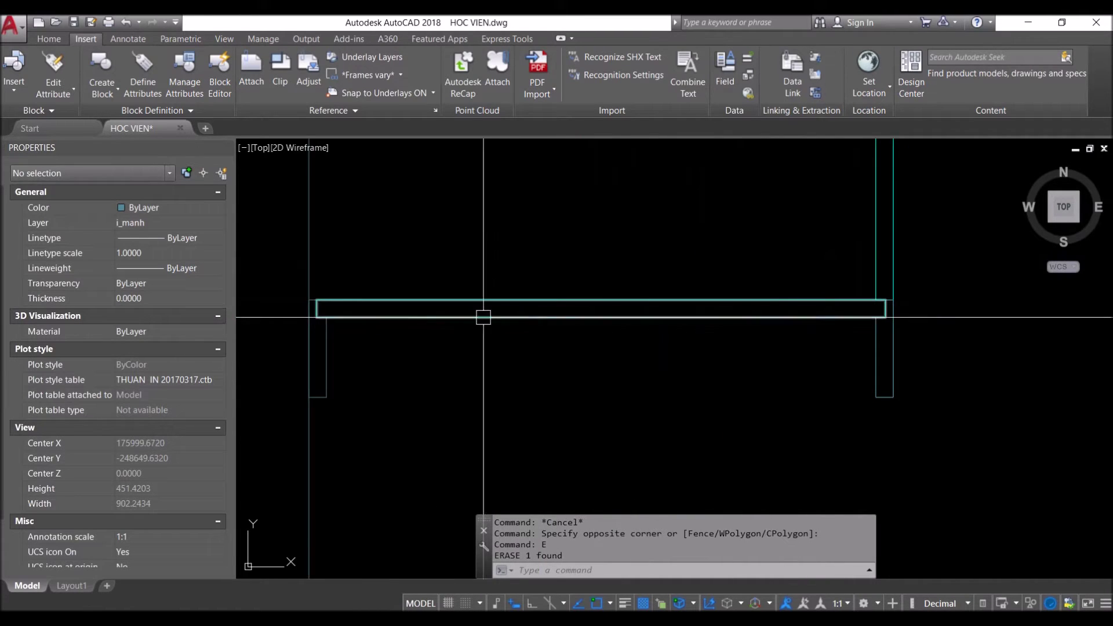
{"action": "key", "text": "Escape"}
Match the shelf's properties onto the window-selected beam objects
{"action": "type", "text": "a"}
{"action": "key", "text": "Return"}
{"action": "left_click", "coordinate": [429, 318]}
{"action": "left_click", "coordinate": [360, 365]}
{"action": "left_click", "coordinate": [318, 385]}
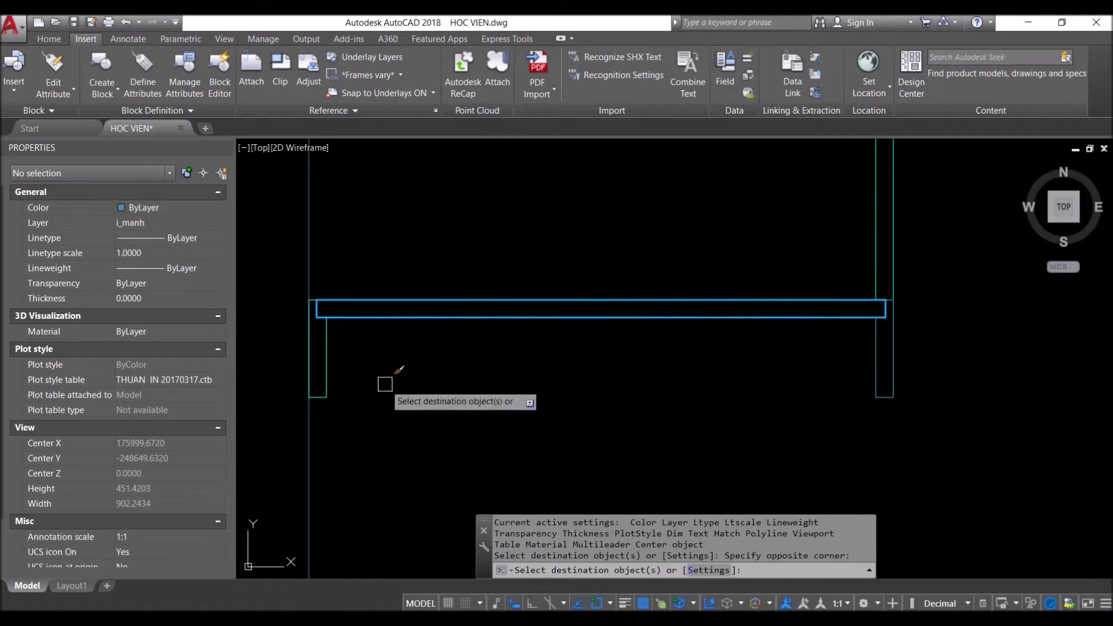
{"action": "key", "text": "Return"}
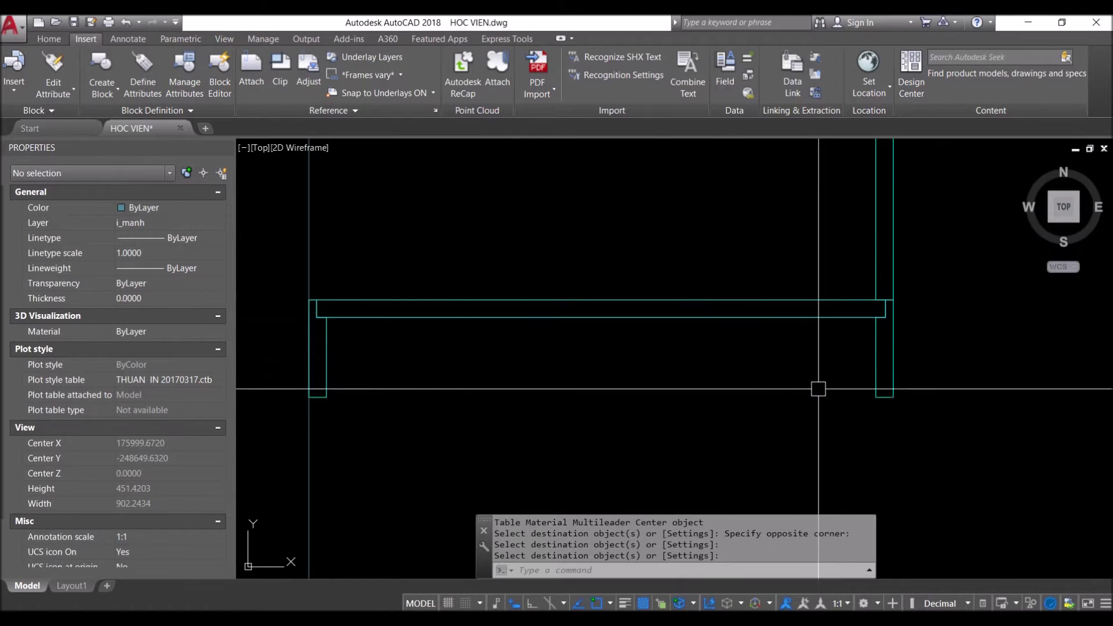
Frame the whole wardrobe and side section in view and start an offset
{"action": "scroll", "coordinate": [779, 428], "scroll_direction": "down", "scroll_amount": 2}
{"action": "scroll", "coordinate": [853, 415], "scroll_direction": "down", "scroll_amount": 2}
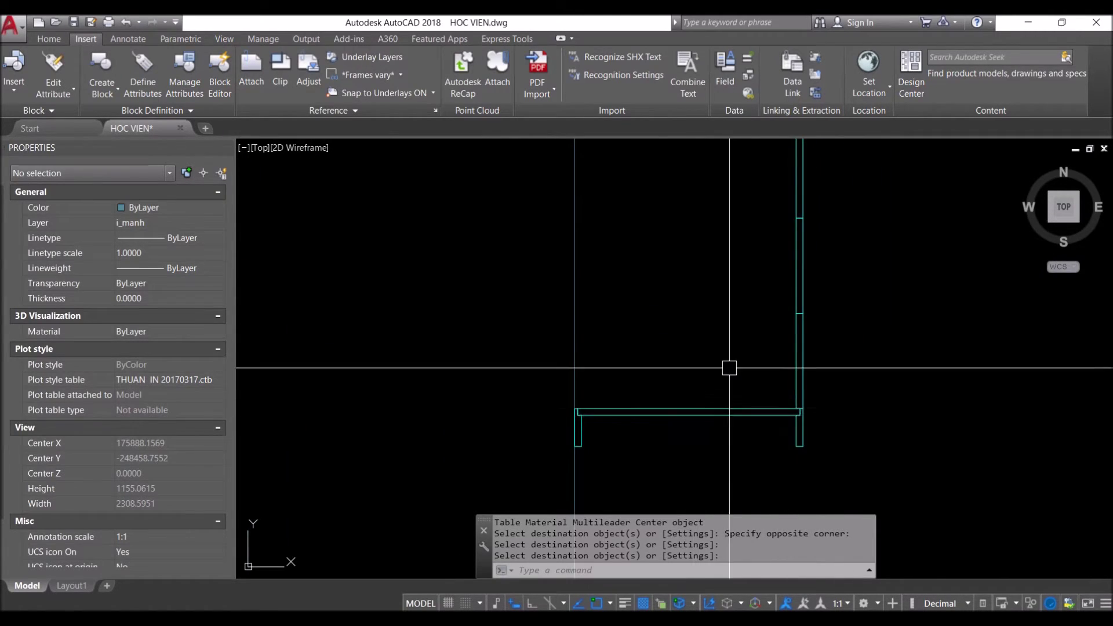
{"action": "scroll", "coordinate": [729, 367], "scroll_direction": "down", "scroll_amount": 4}
{"action": "scroll", "coordinate": [661, 346], "scroll_direction": "down", "scroll_amount": 2}
{"action": "middle_click_drag", "start_coordinate": [693, 268], "coordinate": [833, 367]}
{"action": "scroll", "coordinate": [847, 248], "scroll_direction": "up", "scroll_amount": 2}
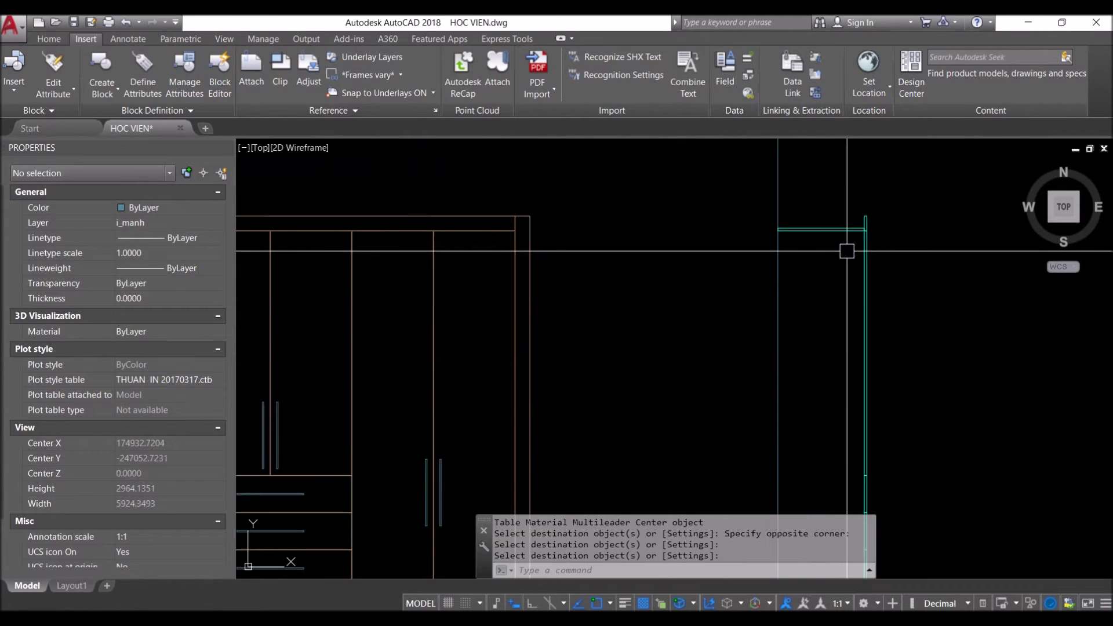
{"action": "scroll", "coordinate": [385, 269], "scroll_direction": "down", "scroll_amount": 2}
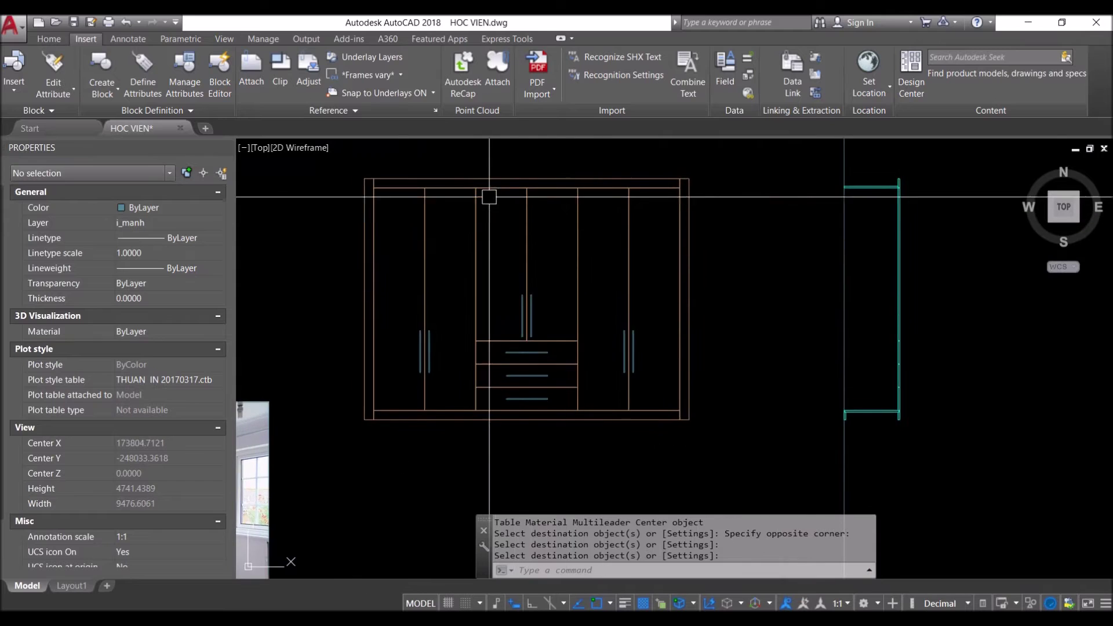
{"action": "scroll", "coordinate": [606, 273], "scroll_direction": "up", "scroll_amount": 3}
{"action": "scroll", "coordinate": [393, 283], "scroll_direction": "down", "scroll_amount": 4}
{"action": "scroll", "coordinate": [641, 232], "scroll_direction": "up", "scroll_amount": 3}
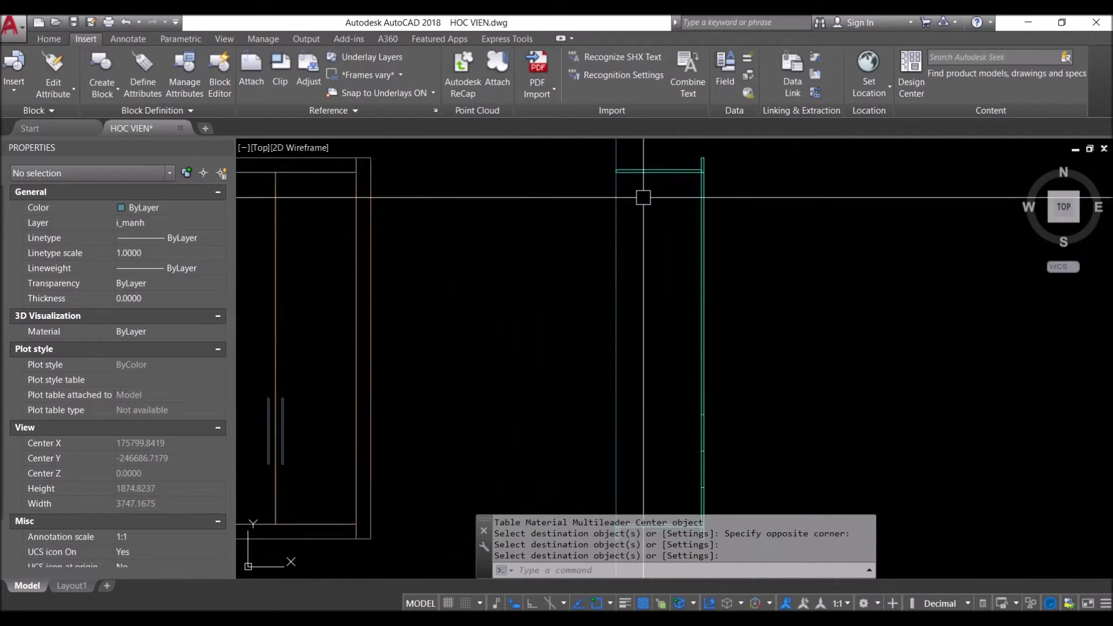
{"action": "scroll", "coordinate": [641, 319], "scroll_direction": "down", "scroll_amount": 3}
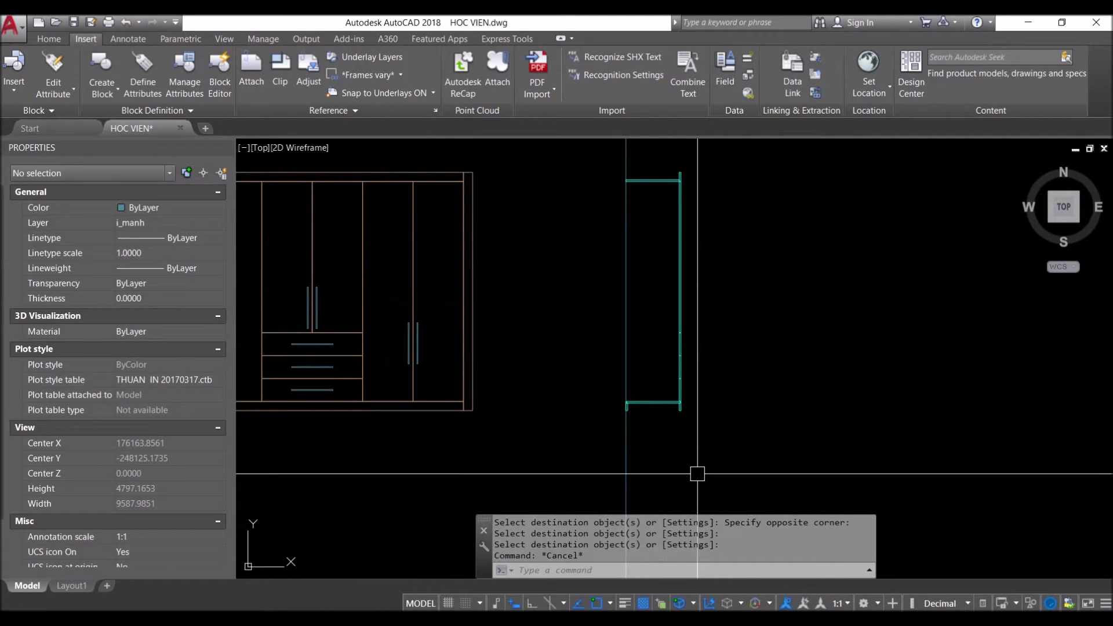
{"action": "type", "text": "o"}
{"action": "key", "text": "Return"}
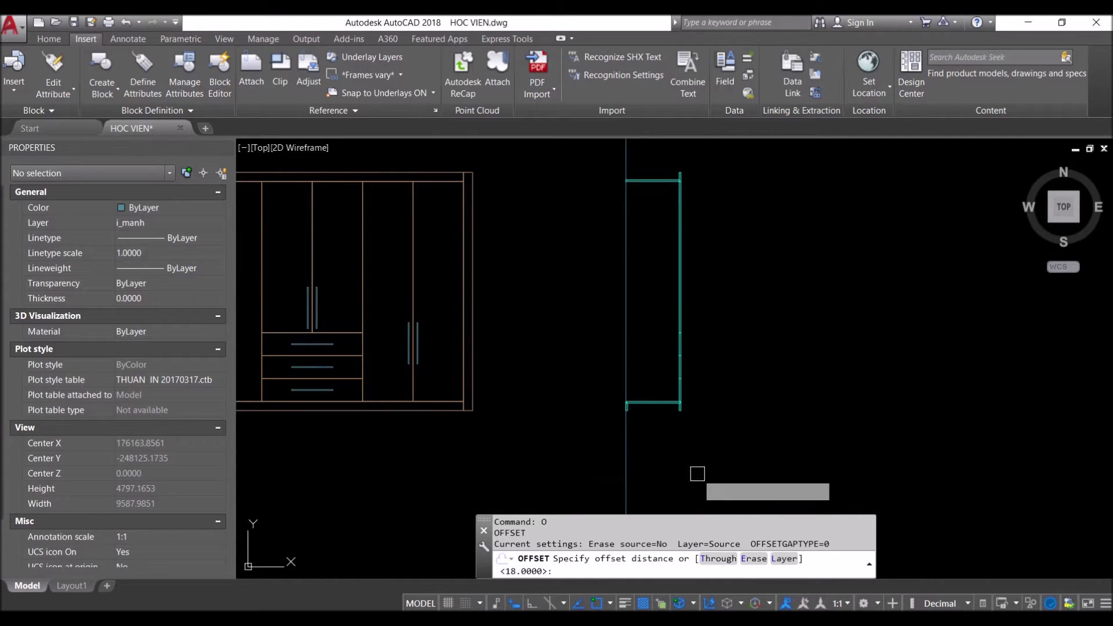
Offset the side section's vertical edge 6 units to the right
{"action": "type", "text": "6"}
{"action": "key", "text": "Return"}
{"action": "left_click", "coordinate": [625, 337]}
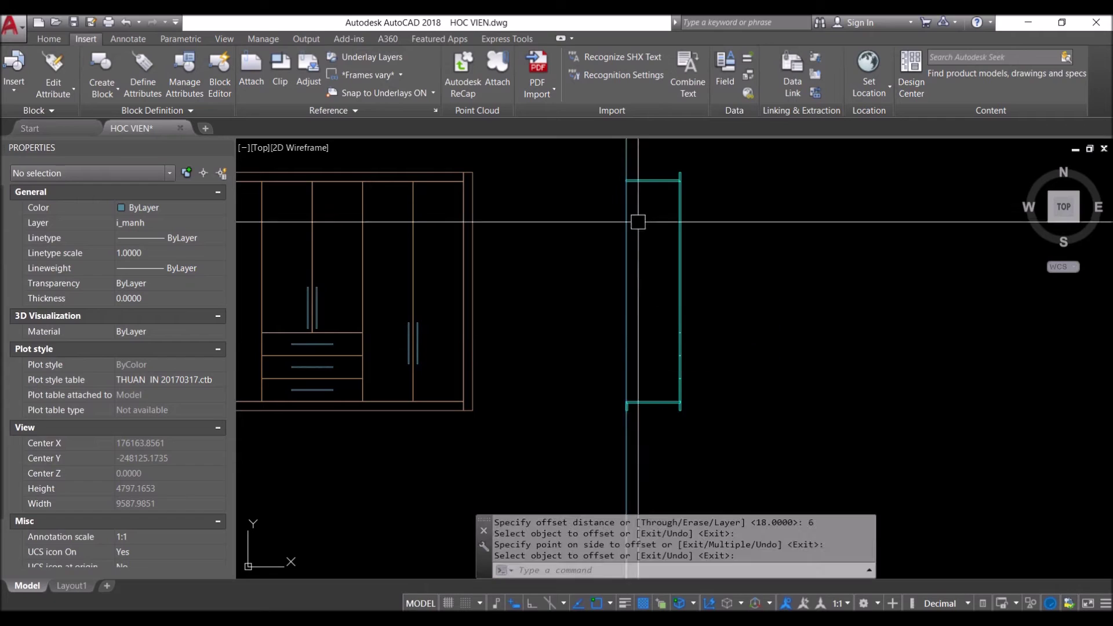
{"action": "scroll", "coordinate": [606, 369], "scroll_direction": "up", "scroll_amount": 8}
{"action": "scroll", "coordinate": [606, 369], "scroll_direction": "up", "scroll_amount": 6}
{"action": "middle_click_drag", "start_coordinate": [606, 369], "coordinate": [520, 258]}
{"action": "scroll", "coordinate": [492, 276], "scroll_direction": "up", "scroll_amount": 4}
{"action": "key", "text": "Escape"}
{"action": "left_click", "coordinate": [504, 302]}
{"action": "left_click", "coordinate": [479, 303]}
{"action": "key", "text": "Escape"}
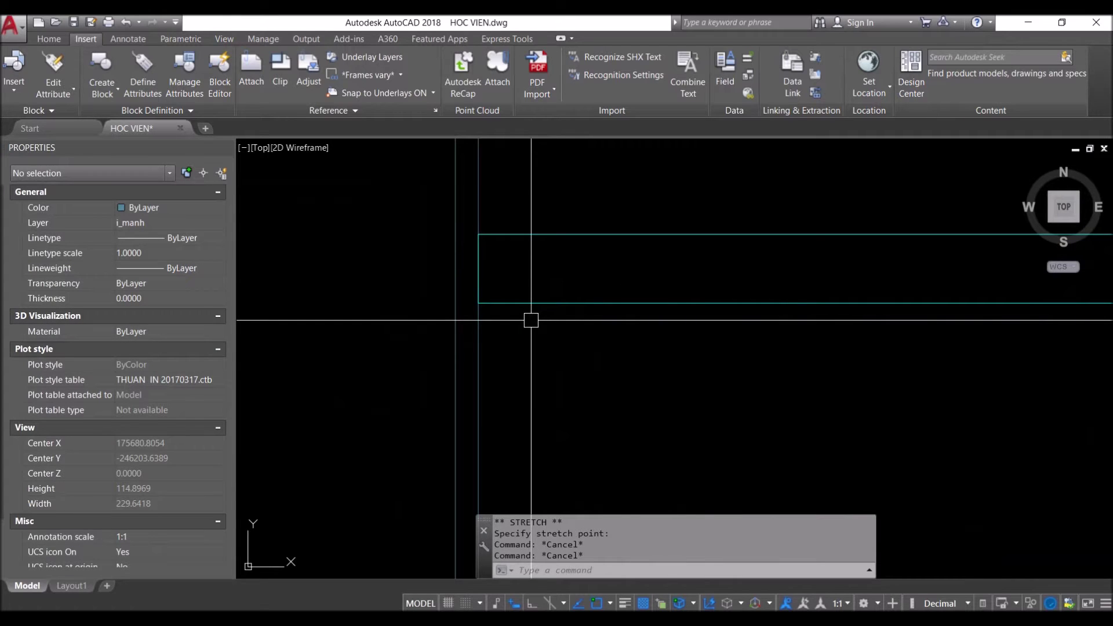
Draw the small rectangle at the top of the side section
{"action": "type", "text": "REC"}
{"action": "key", "text": "Return"}
{"action": "scroll", "coordinate": [500, 256], "scroll_direction": "down", "scroll_amount": 2}
{"action": "scroll", "coordinate": [485, 240], "scroll_direction": "down", "scroll_amount": 2}
{"action": "left_click", "coordinate": [485, 241]}
{"action": "mouse_move", "coordinate": [458, 308]}
{"action": "middle_mouse_down"}
{"action": "mouse_move", "coordinate": [454, 352]}
{"action": "mouse_move", "coordinate": [464, 331]}
{"action": "middle_mouse_up"}
{"action": "scroll", "coordinate": [473, 302], "scroll_direction": "up", "scroll_amount": 2}
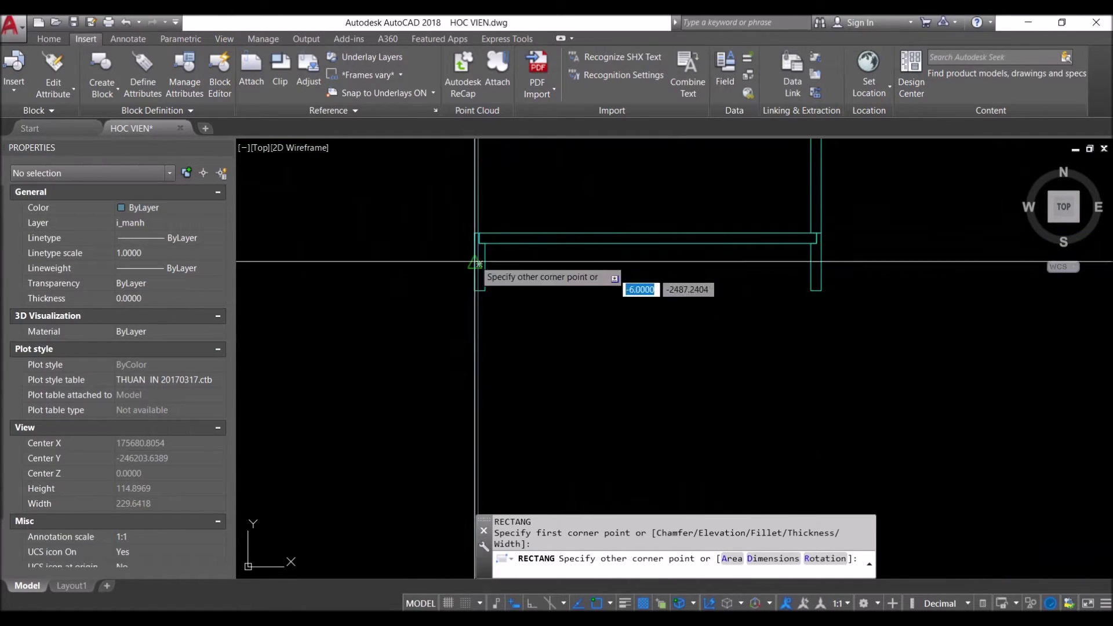
{"action": "scroll", "coordinate": [417, 325], "scroll_direction": "up", "scroll_amount": 2}
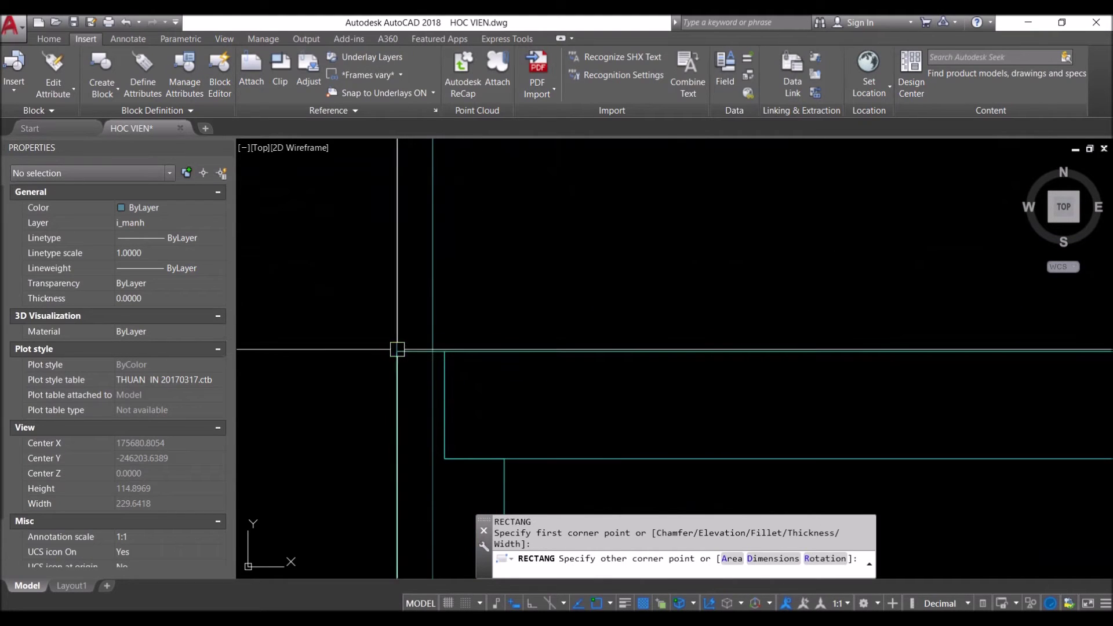
{"action": "left_click", "coordinate": [395, 342]}
{"action": "scroll", "coordinate": [435, 393], "scroll_direction": "down", "scroll_amount": 2}
Erase the two stray construction lines
{"action": "left_click", "coordinate": [464, 290]}
{"action": "left_click", "coordinate": [406, 475]}
{"action": "type", "text": "E"}
{"action": "key", "text": "Return"}
Lengthen the left leg's outline polyline by 5 and open Boundary Creation
{"action": "left_click", "coordinate": [442, 417]}
{"action": "scroll", "coordinate": [440, 356], "scroll_direction": "up", "scroll_amount": 2}
{"action": "scroll", "coordinate": [449, 265], "scroll_direction": "up", "scroll_amount": 2}
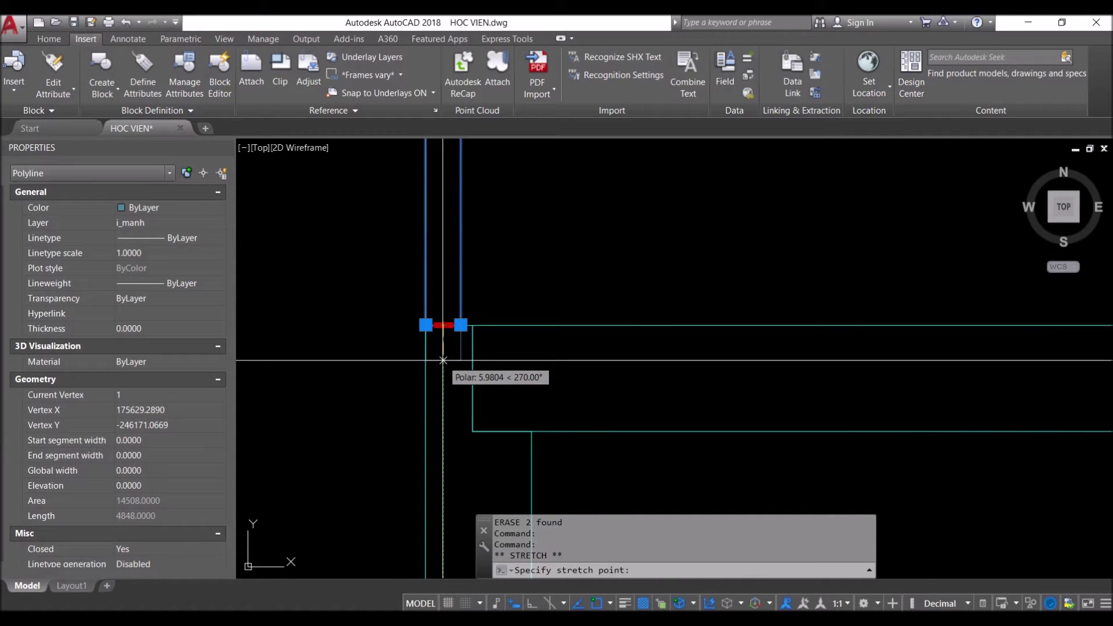
{"action": "type", "text": "5"}
{"action": "key", "text": "Return"}
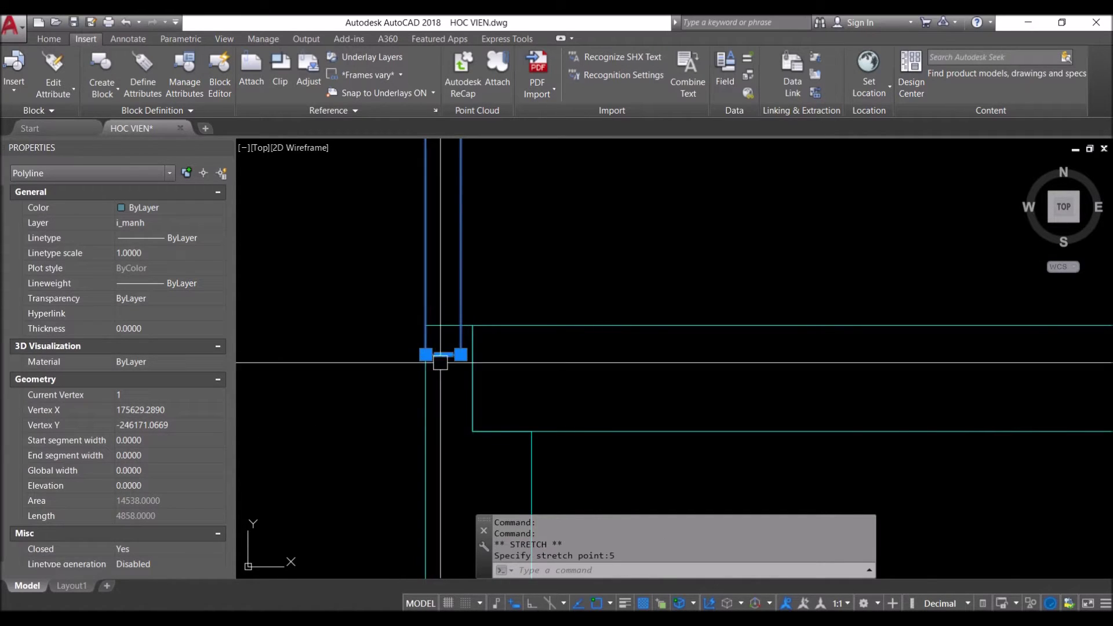
{"action": "key", "text": "Escape"}
{"action": "middle_click_drag", "start_coordinate": [457, 363], "coordinate": [445, 312]}
{"action": "key", "text": "Escape"}
{"action": "key", "text": "Escape"}
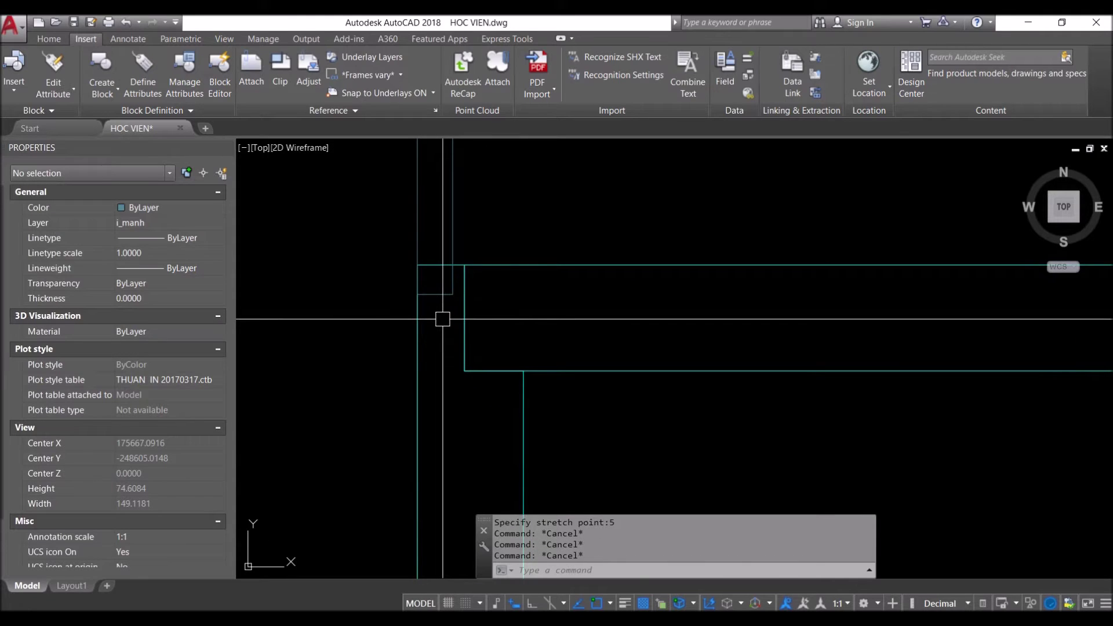
{"action": "type", "text": "BO"}
{"action": "key", "text": "Return"}
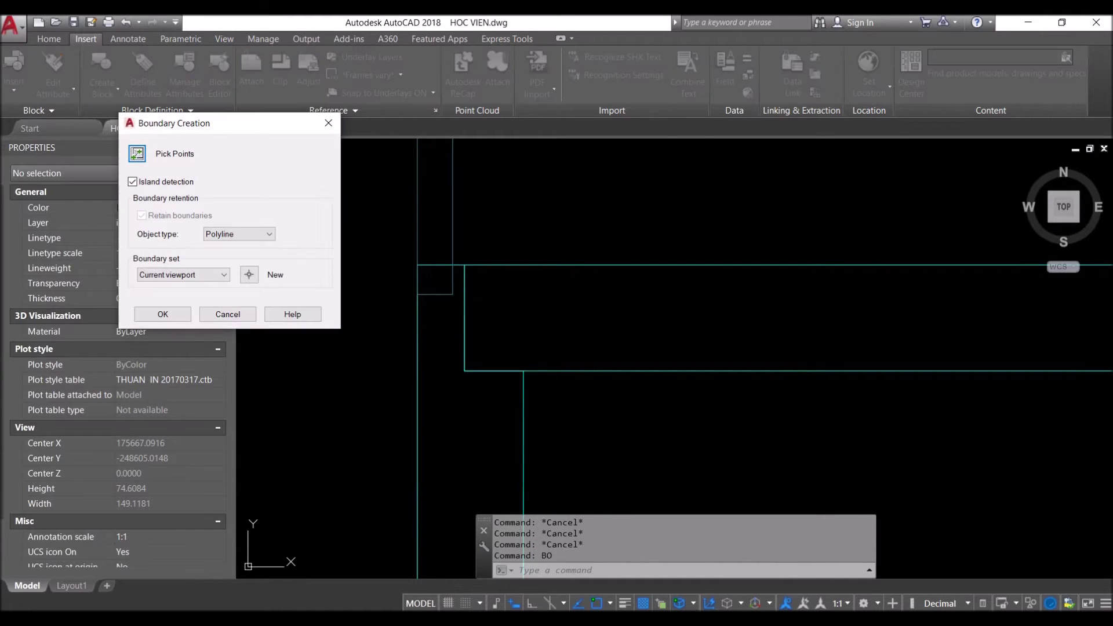
Create a boundary around the enclosed region, then erase the extra outline
{"action": "left_click", "coordinate": [136, 154]}
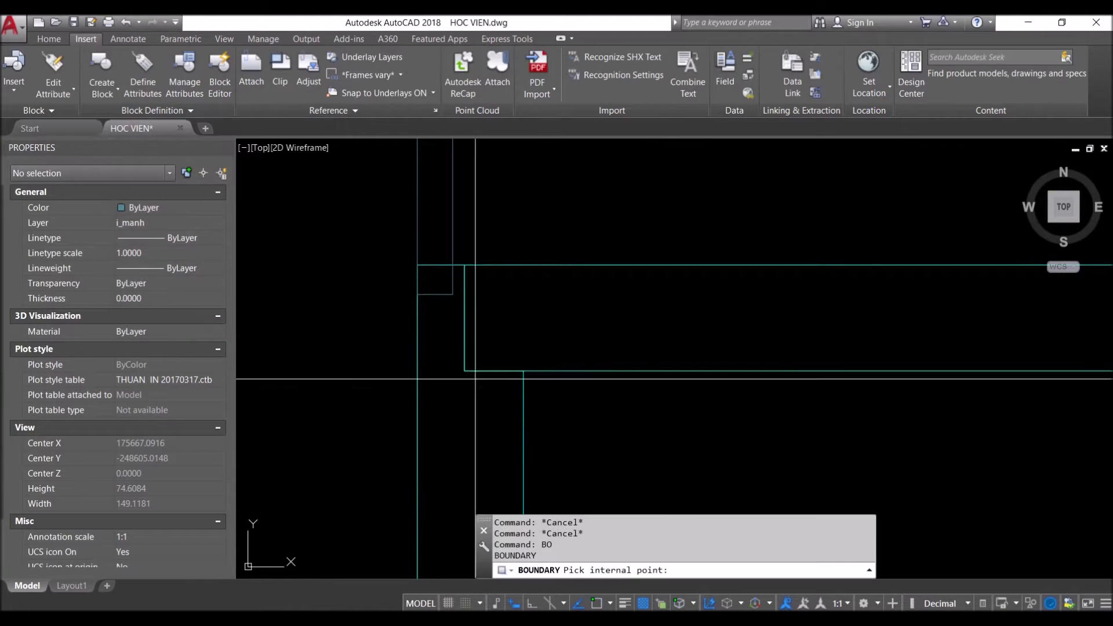
{"action": "left_click", "coordinate": [464, 406]}
{"action": "scroll", "coordinate": [443, 285], "scroll_direction": "up", "scroll_amount": 3}
{"action": "left_click", "coordinate": [445, 248]}
{"action": "left_click", "coordinate": [445, 269]}
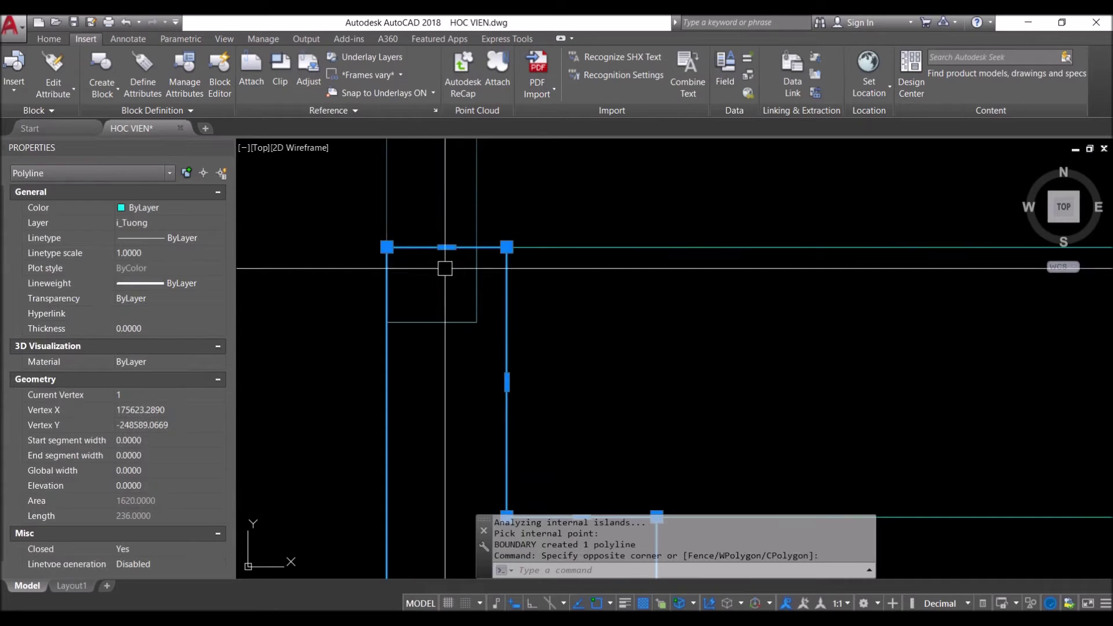
{"action": "type", "text": "E"}
{"action": "key", "text": "Return"}
Put the left vertical edge outline on layer i_tuong and the upper outline on i_cot
{"action": "left_click", "coordinate": [445, 368]}
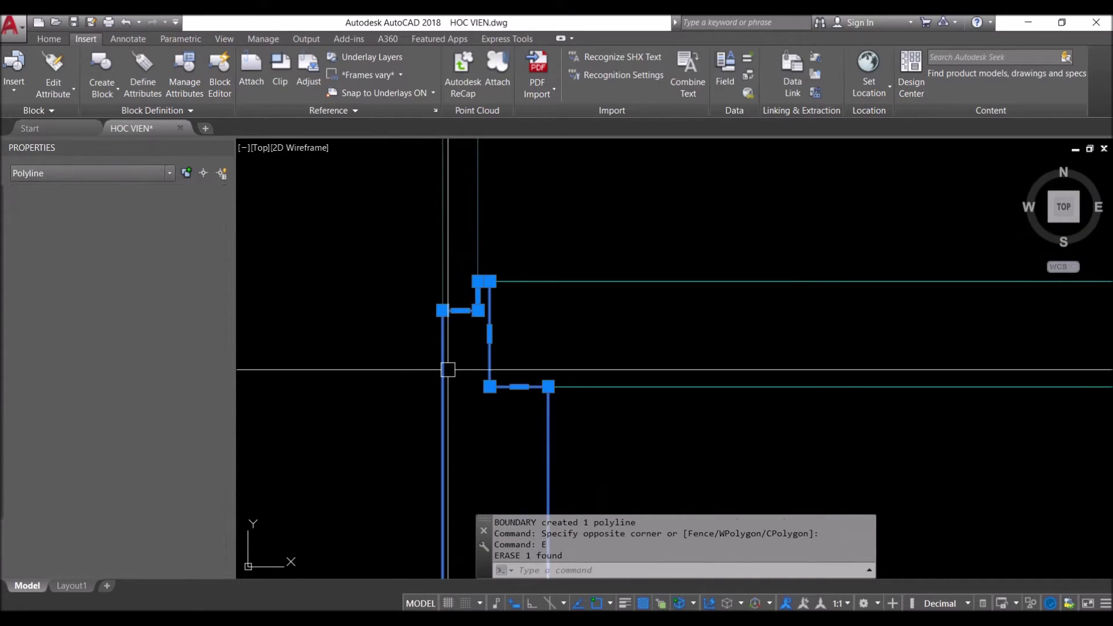
{"action": "type", "text": "5"}
{"action": "key", "text": "Return"}
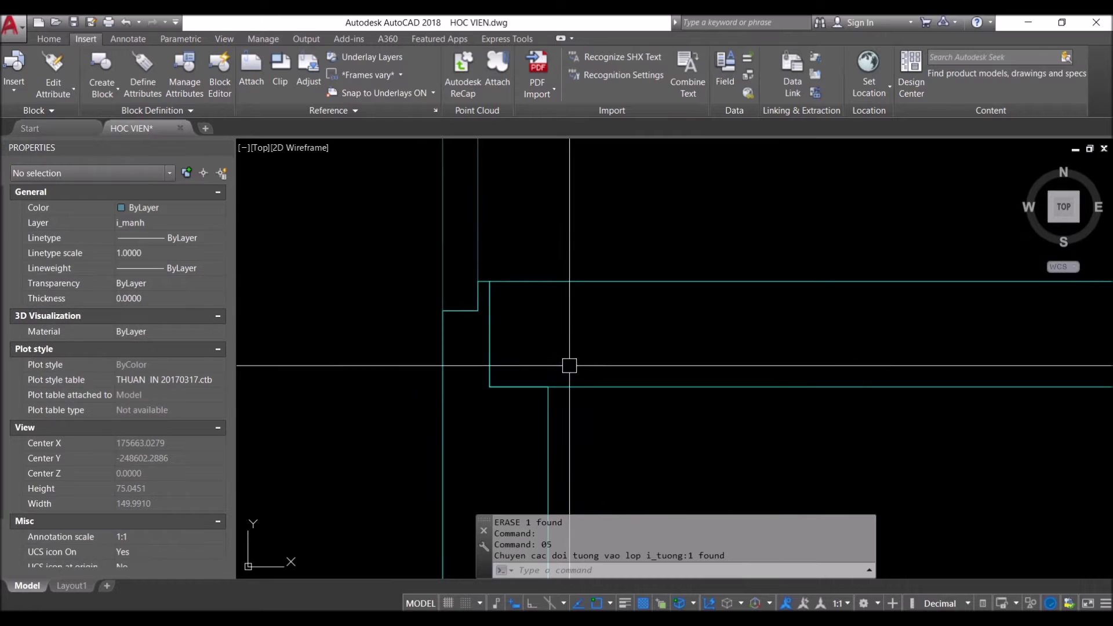
{"action": "left_click", "coordinate": [459, 273]}
{"action": "left_click", "coordinate": [458, 236]}
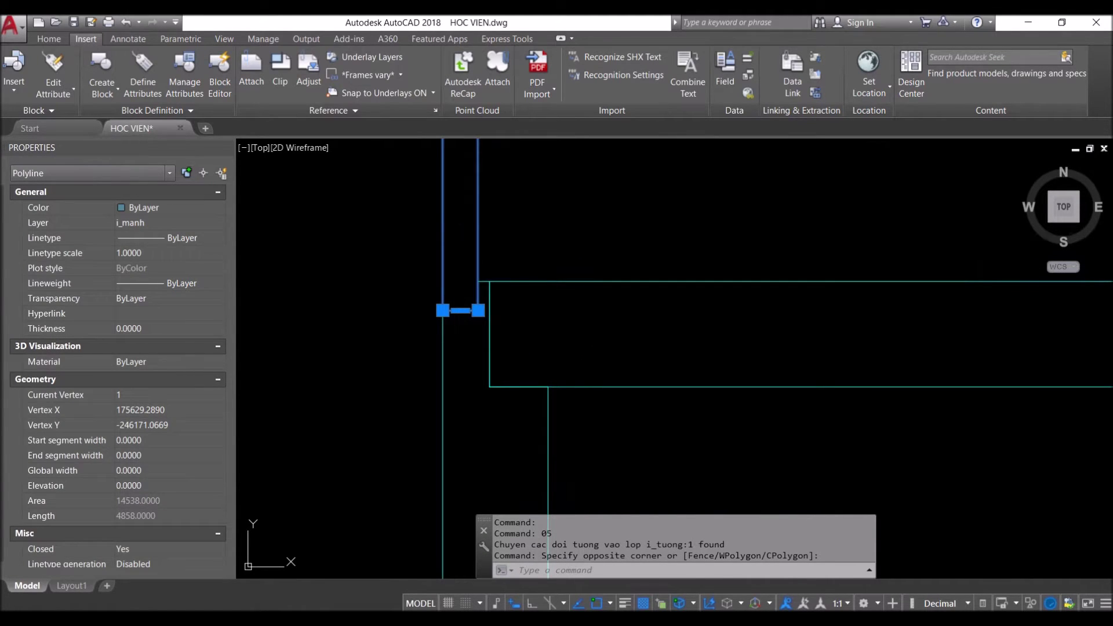
{"action": "type", "text": "06"}
{"action": "key", "text": "Return"}
Select and check the cyan outline and neighbouring outlines, then clear the selection
{"action": "scroll", "coordinate": [497, 401], "scroll_direction": "down", "scroll_amount": 2}
{"action": "middle_click_drag", "start_coordinate": [497, 401], "coordinate": [451, 350]}
{"action": "left_click", "coordinate": [466, 429]}
{"action": "key", "text": "Escape"}
{"action": "left_click", "coordinate": [438, 440]}
{"action": "left_click", "coordinate": [426, 451]}
{"action": "key", "text": "Escape"}
Offset the small top rectangle 100 units outward into a larger rectangle
{"action": "scroll", "coordinate": [509, 385], "scroll_direction": "down", "scroll_amount": 3}
{"action": "scroll", "coordinate": [509, 249], "scroll_direction": "up", "scroll_amount": 3}
{"action": "scroll", "coordinate": [463, 251], "scroll_direction": "up", "scroll_amount": 3}
{"action": "scroll", "coordinate": [406, 205], "scroll_direction": "down", "scroll_amount": 2}
{"action": "scroll", "coordinate": [522, 266], "scroll_direction": "down", "scroll_amount": 3}
{"action": "scroll", "coordinate": [580, 296], "scroll_direction": "down", "scroll_amount": 3}
{"action": "scroll", "coordinate": [580, 300], "scroll_direction": "down", "scroll_amount": 3}
{"action": "scroll", "coordinate": [330, 303], "scroll_direction": "up", "scroll_amount": 2}
{"action": "scroll", "coordinate": [676, 266], "scroll_direction": "up", "scroll_amount": 4}
{"action": "scroll", "coordinate": [664, 316], "scroll_direction": "up", "scroll_amount": 2}
{"action": "scroll", "coordinate": [665, 270], "scroll_direction": "up", "scroll_amount": 2}
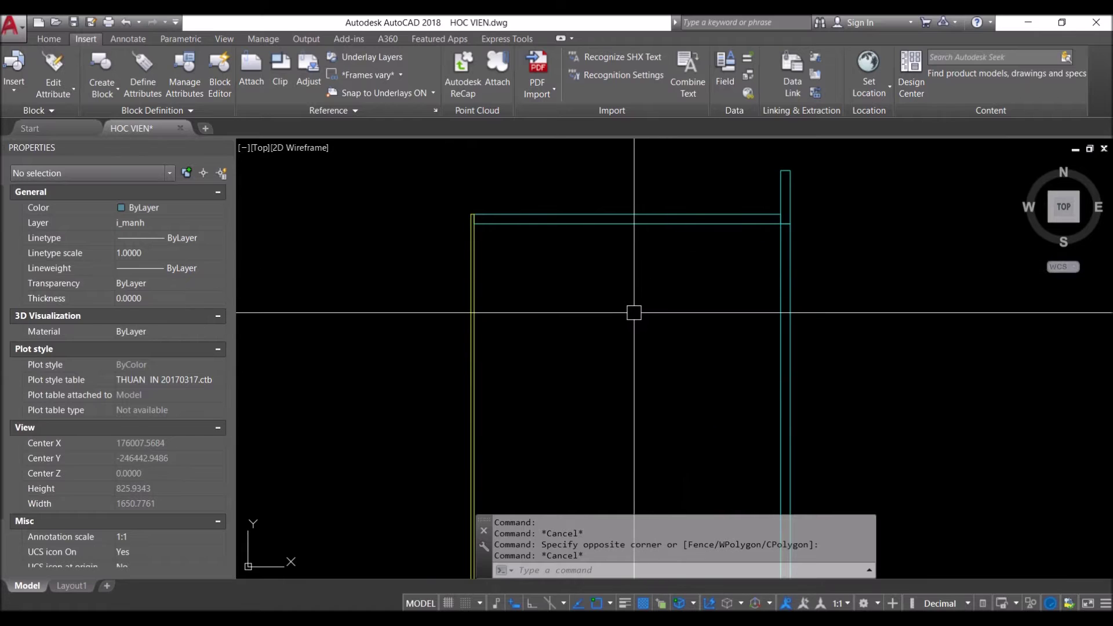
{"action": "type", "text": "o"}
{"action": "key", "text": "Return"}
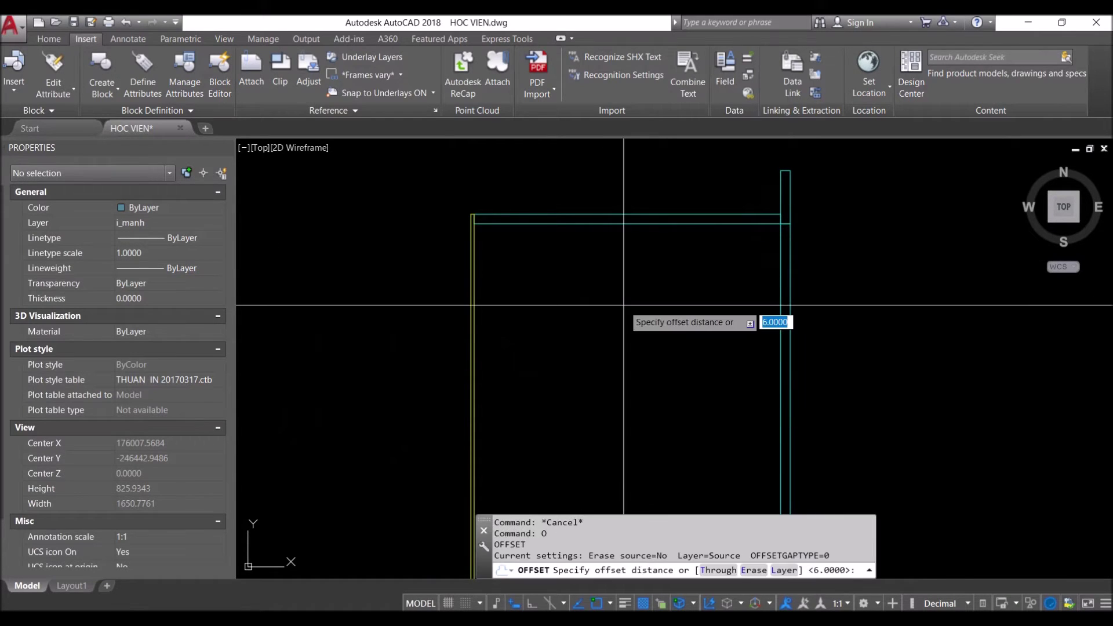
{"action": "type", "text": "100"}
{"action": "key", "text": "Return"}
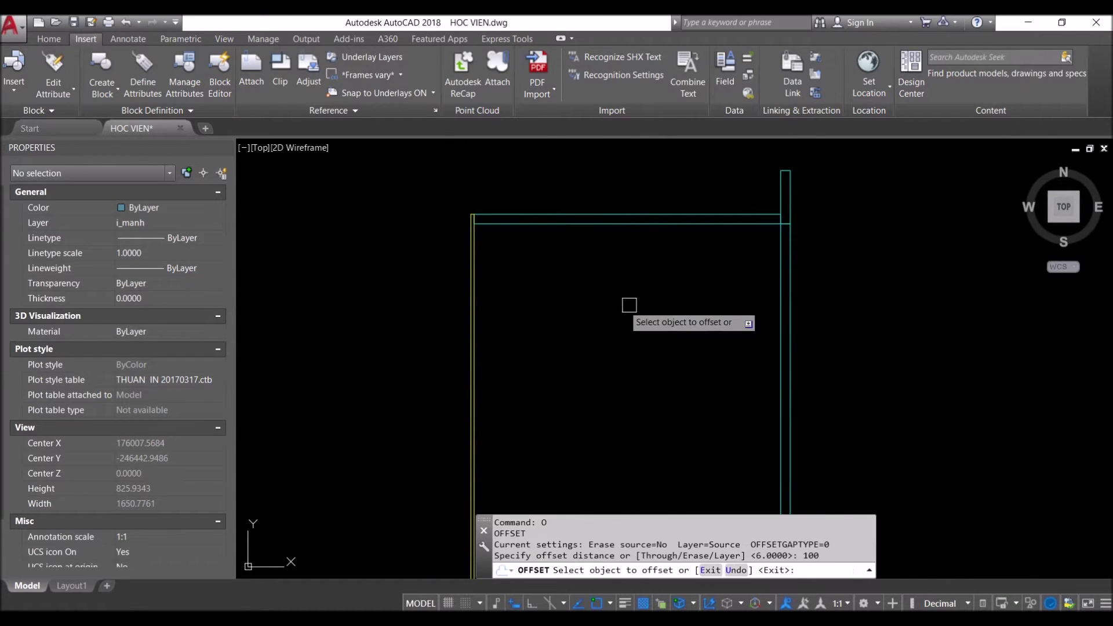
{"action": "left_click", "coordinate": [661, 222]}
{"action": "left_click", "coordinate": [654, 266]}
{"action": "key", "text": "Escape"}
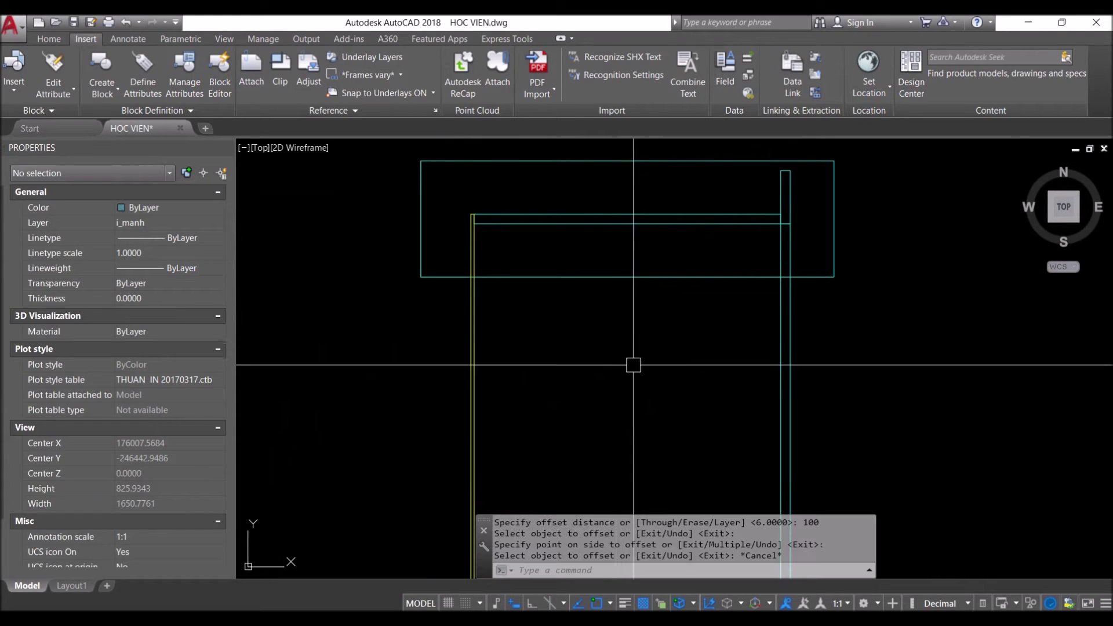
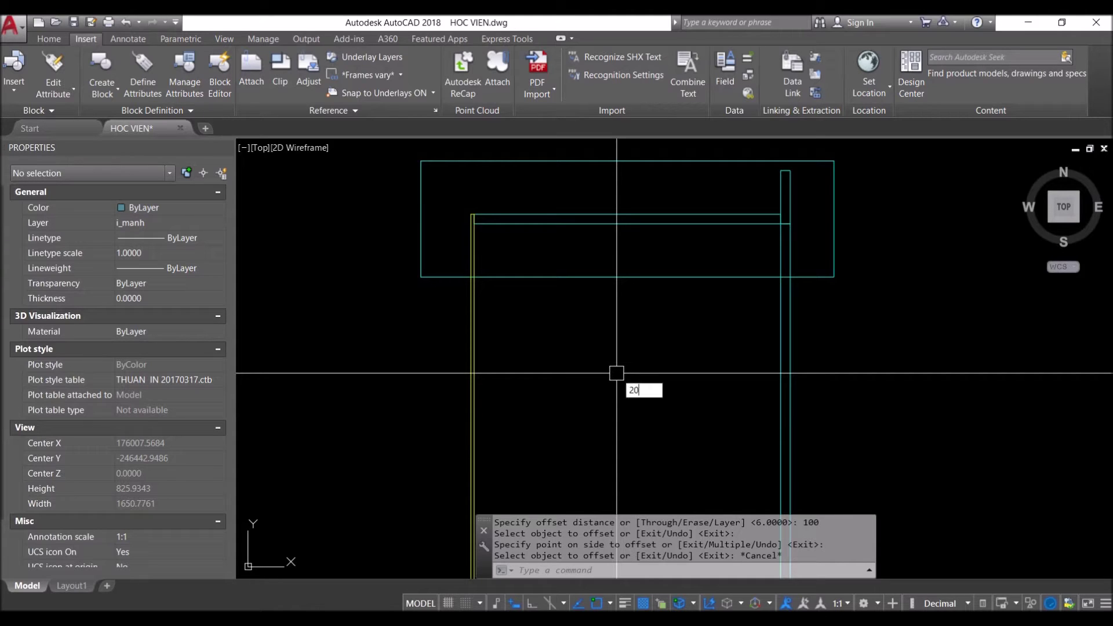
Offset the top rectangle 20 units outward to create a second outline
{"action": "key", "text": "Return"}
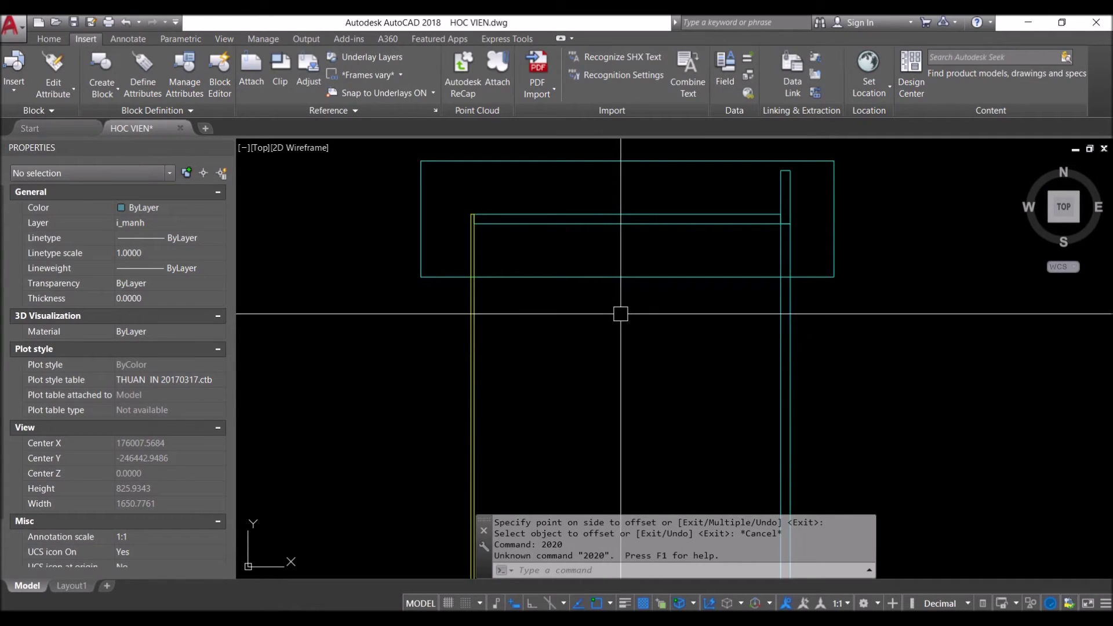
{"action": "key", "text": "Escape"}
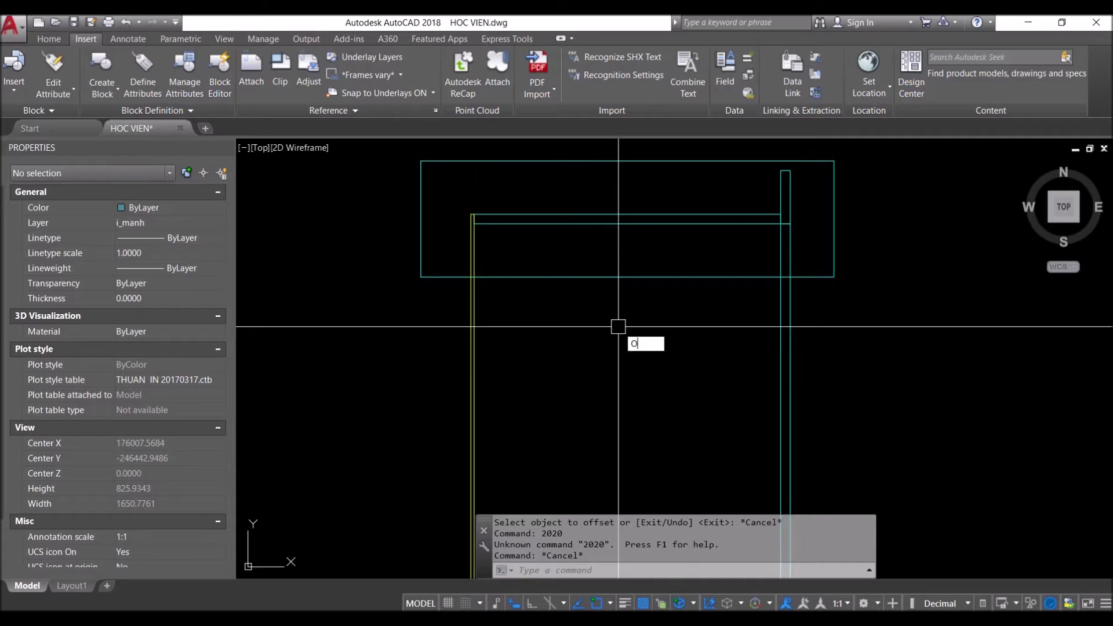
{"action": "key", "text": "Return"}
{"action": "key", "text": "Return"}
{"action": "left_click", "coordinate": [694, 278]}
{"action": "left_click", "coordinate": [649, 348]}
{"action": "key", "text": "Escape"}
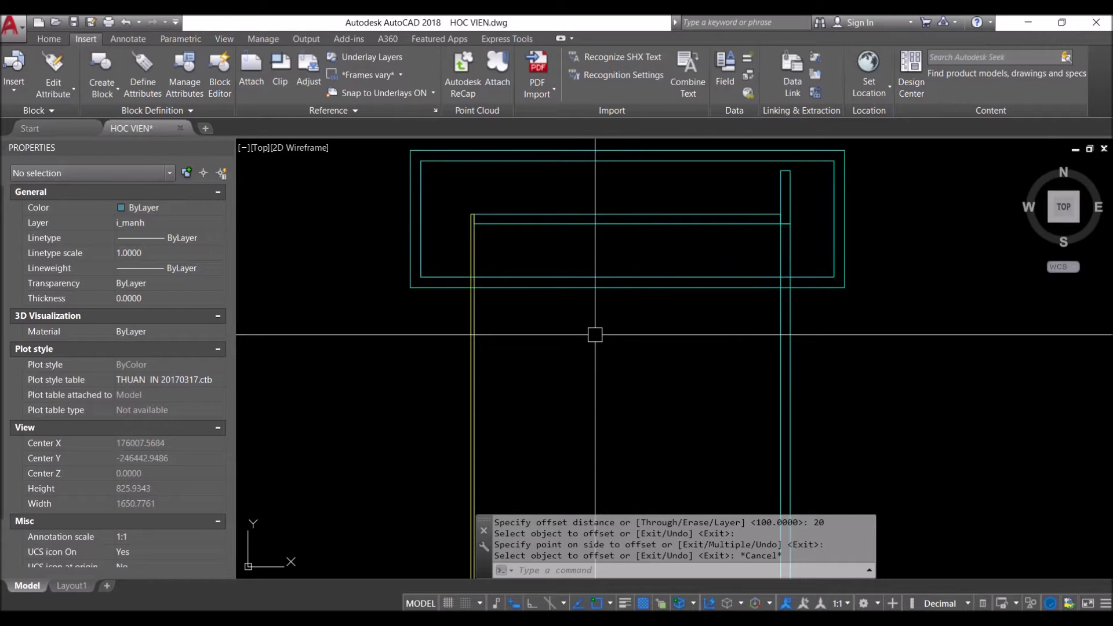
Cancel a stray V command and zoom around the top of the drawing
{"action": "type", "text": "v"}
{"action": "key", "text": "Return"}
{"action": "key", "text": "Escape"}
{"action": "scroll", "coordinate": [612, 259], "scroll_direction": "up", "scroll_amount": 6}
{"action": "scroll", "coordinate": [634, 238], "scroll_direction": "down", "scroll_amount": 1}
{"action": "scroll", "coordinate": [678, 353], "scroll_direction": "down", "scroll_amount": 2}
{"action": "scroll", "coordinate": [690, 360], "scroll_direction": "down", "scroll_amount": 2}
{"action": "scroll", "coordinate": [690, 360], "scroll_direction": "down", "scroll_amount": 1}
{"action": "scroll", "coordinate": [629, 290], "scroll_direction": "up", "scroll_amount": 3}
{"action": "scroll", "coordinate": [608, 362], "scroll_direction": "up", "scroll_amount": 1}
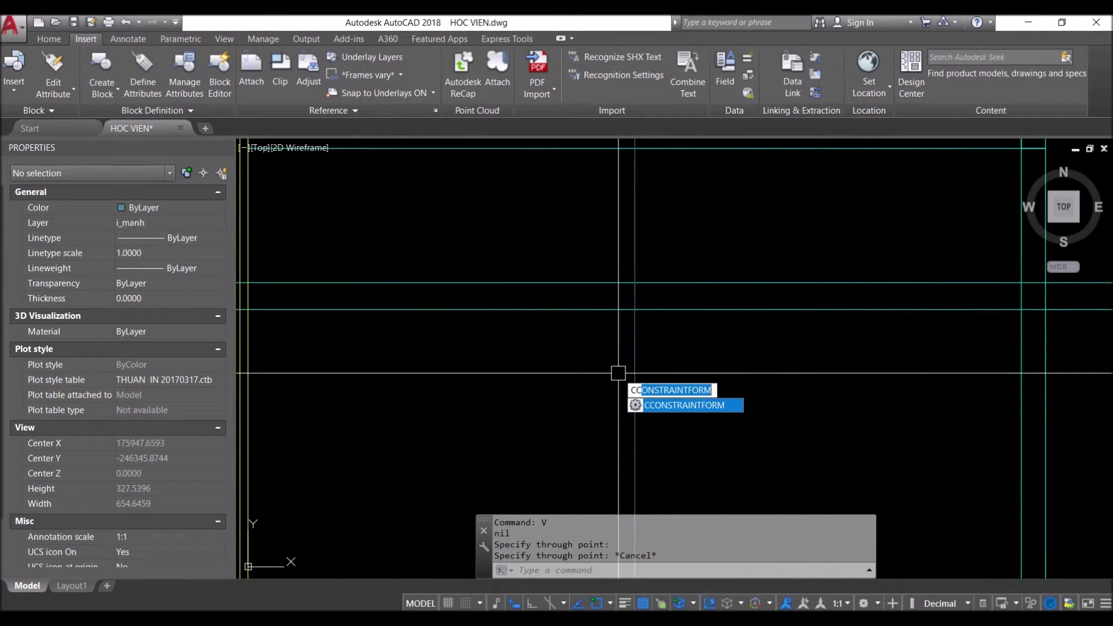
Draw a radius-10 circle centred on the line intersection
{"action": "key", "text": "Escape"}
{"action": "type", "text": "c"}
{"action": "key", "text": "Return"}
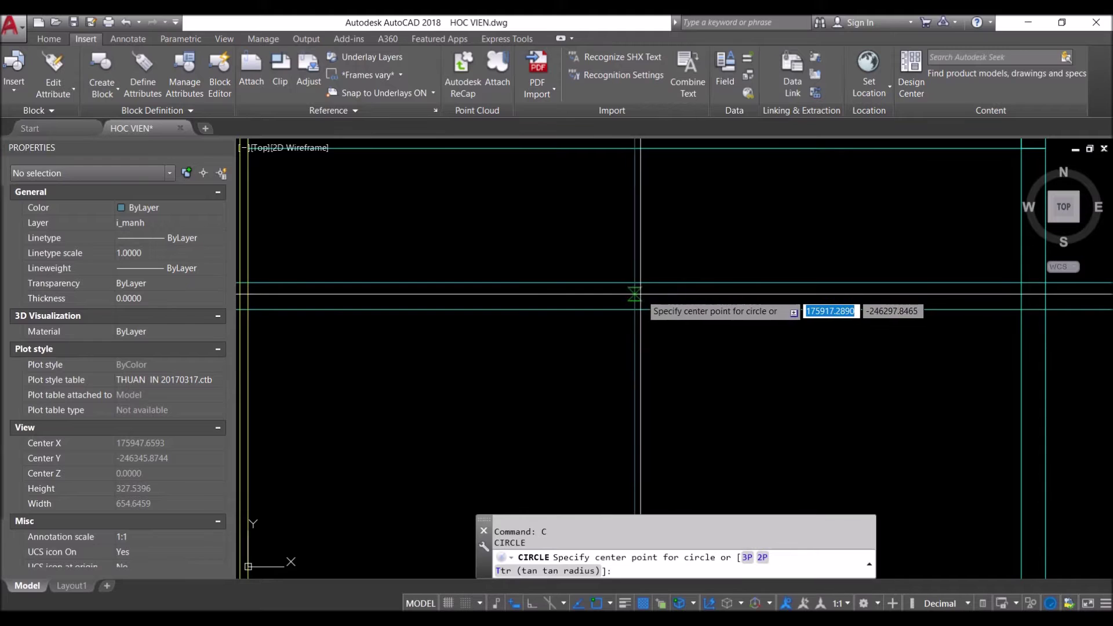
{"action": "left_click", "coordinate": [635, 284]}
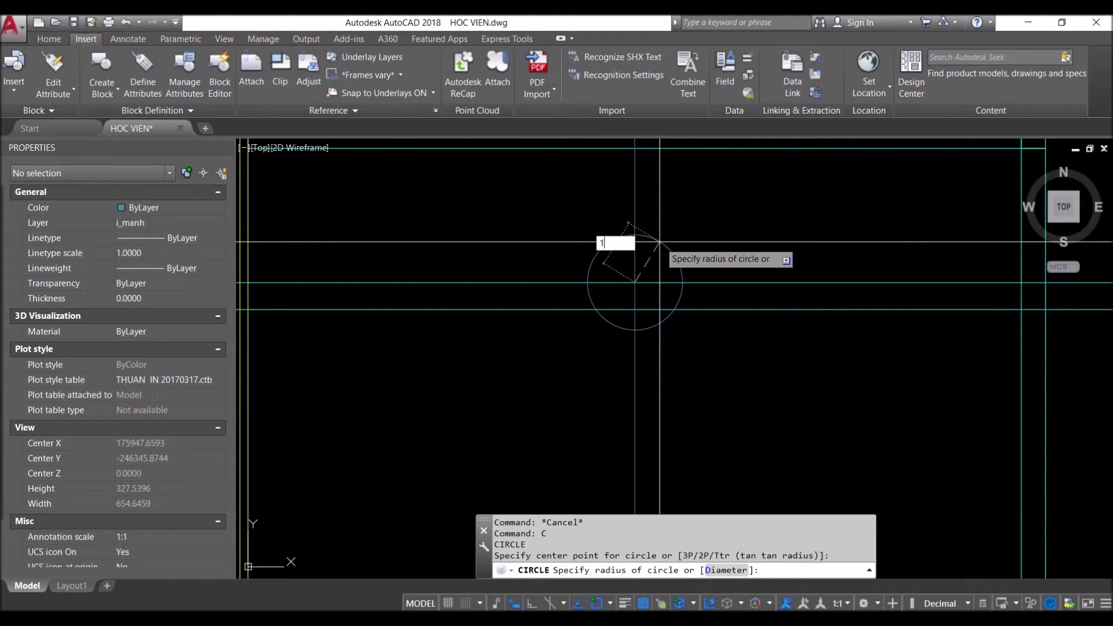
{"action": "type", "text": "0"}
{"action": "key", "text": "Return"}
Move the circle to the midpoint between two picked points using Mid Between 2 Points
{"action": "left_click", "coordinate": [648, 270]}
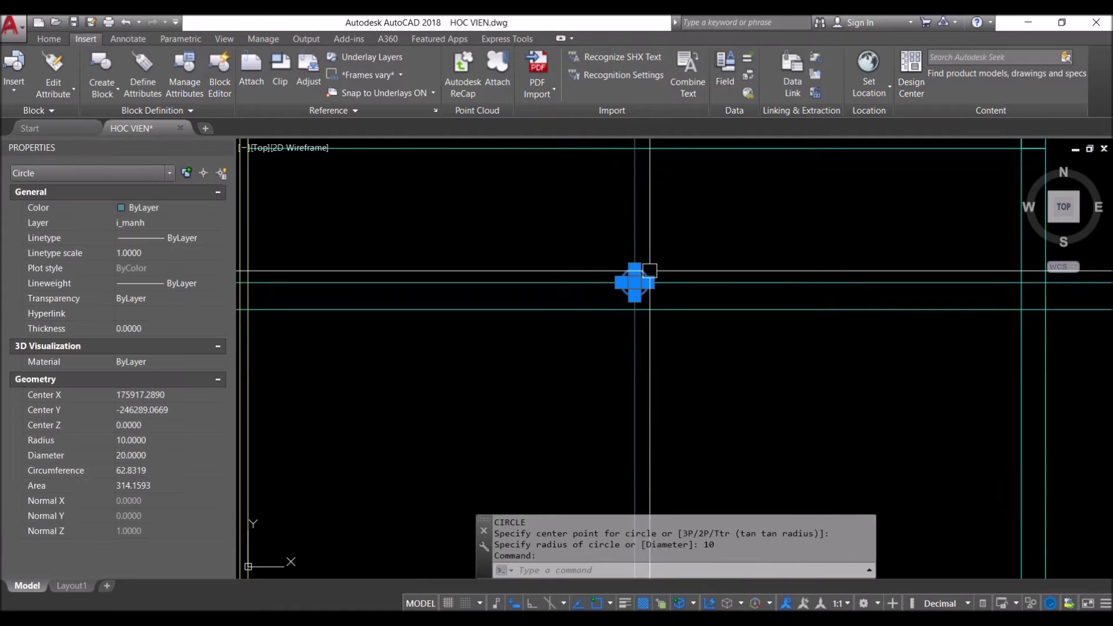
{"action": "type", "text": "m"}
{"action": "key", "text": "Return"}
{"action": "scroll", "coordinate": [635, 281], "scroll_direction": "up", "scroll_amount": 2}
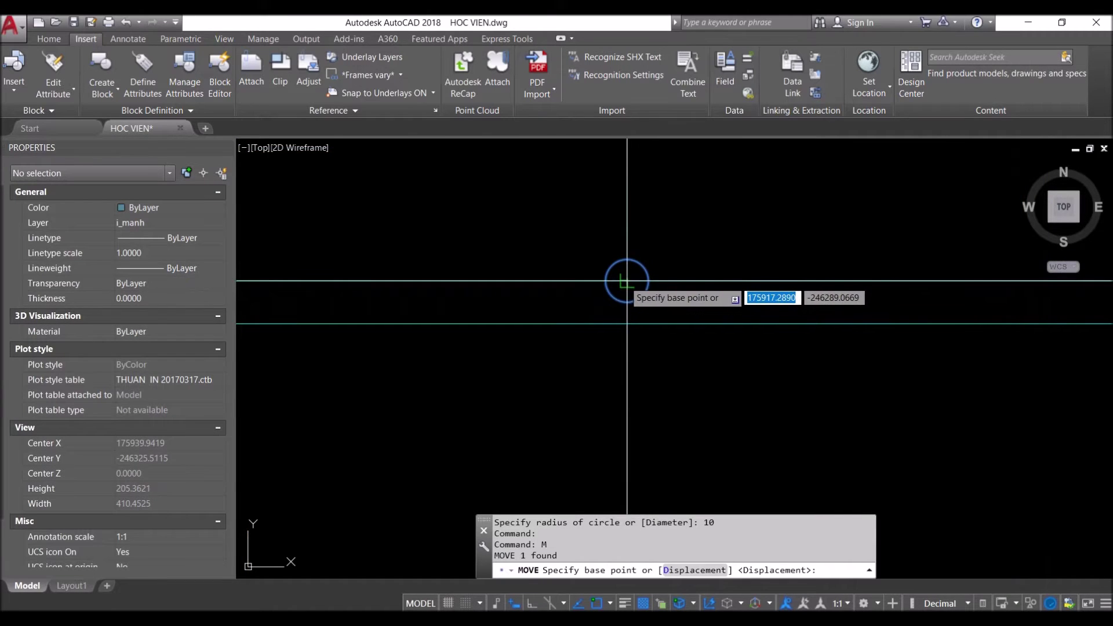
{"action": "key", "text": "Escape"}
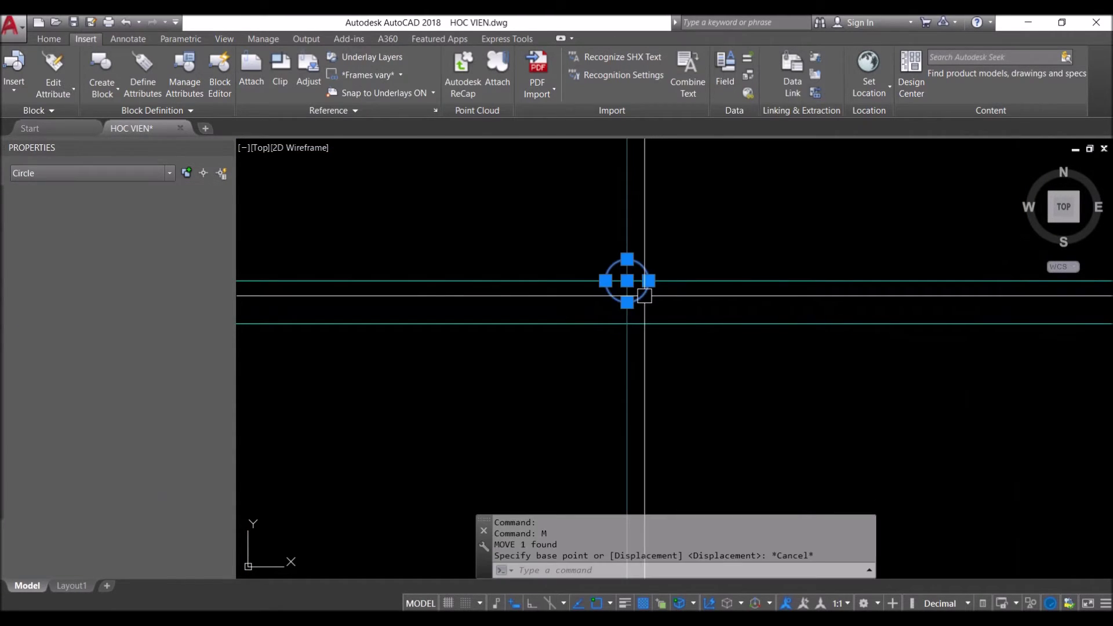
{"action": "scroll", "coordinate": [702, 349], "scroll_direction": "down", "scroll_amount": 1}
{"action": "key", "text": "Return"}
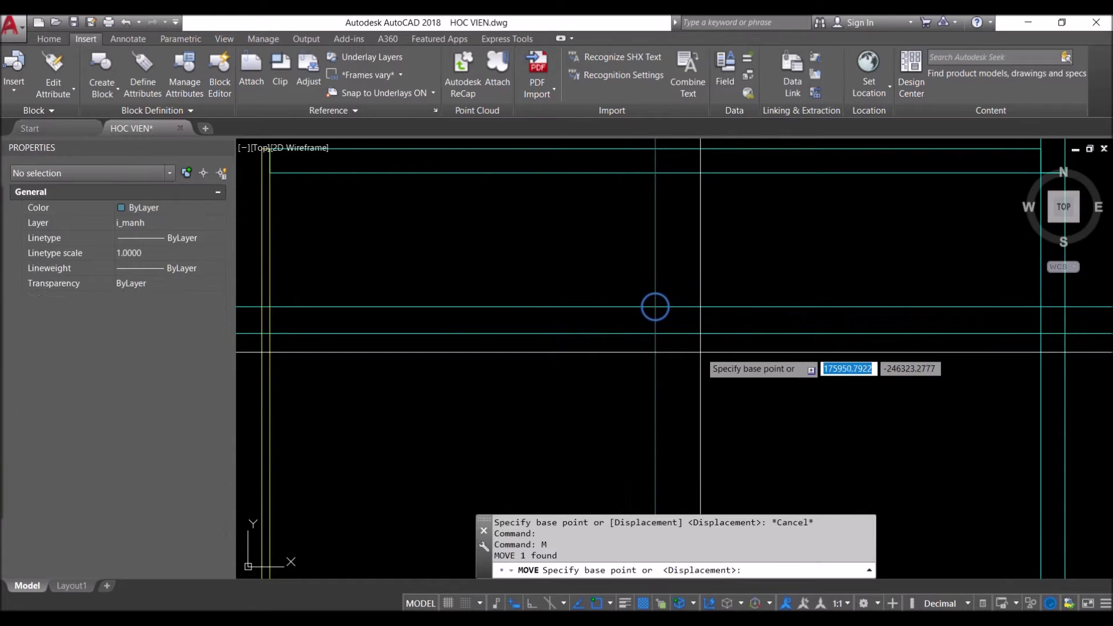
{"action": "scroll", "coordinate": [690, 336], "scroll_direction": "up", "scroll_amount": 3}
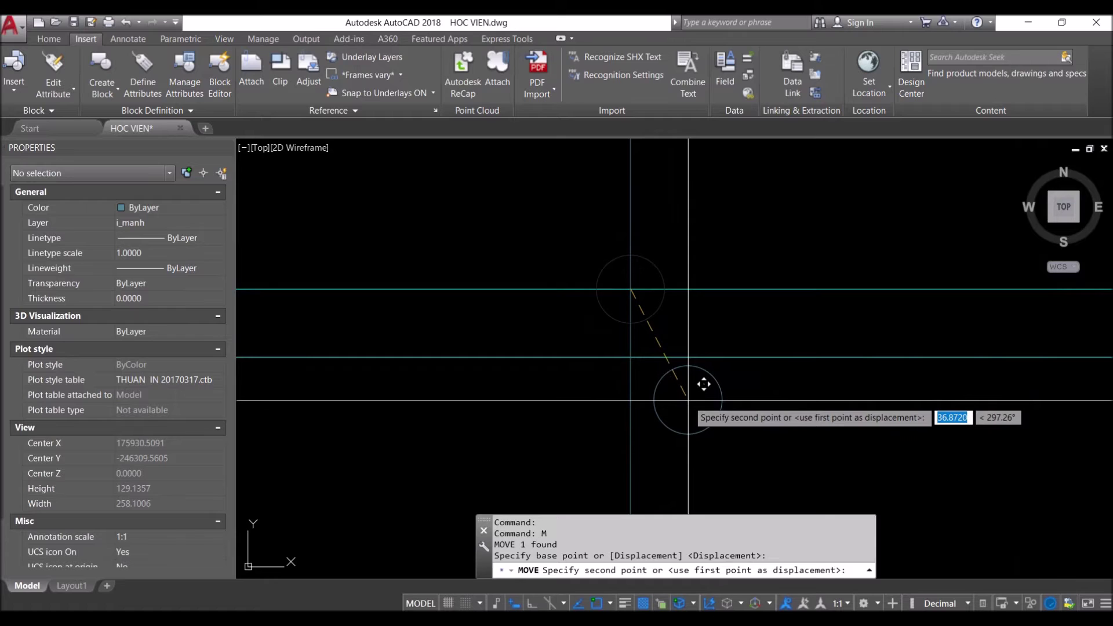
{"action": "right_click", "coordinate": [688, 400], "text": "shift"}
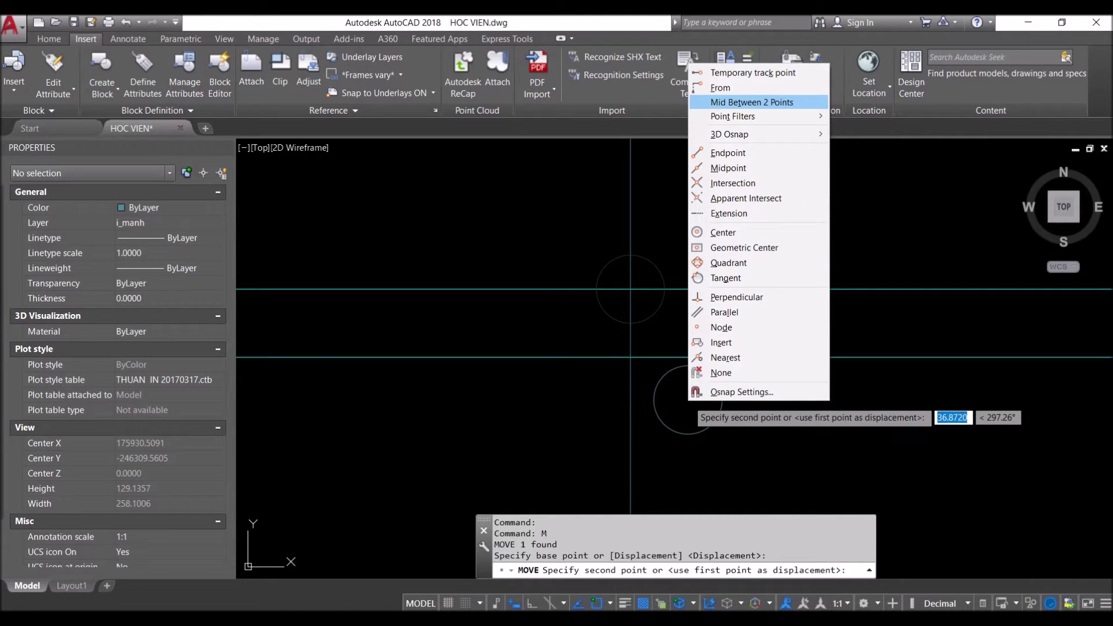
{"action": "left_click", "coordinate": [752, 102]}
{"action": "left_click", "coordinate": [630, 289]}
{"action": "left_click", "coordinate": [630, 356]}
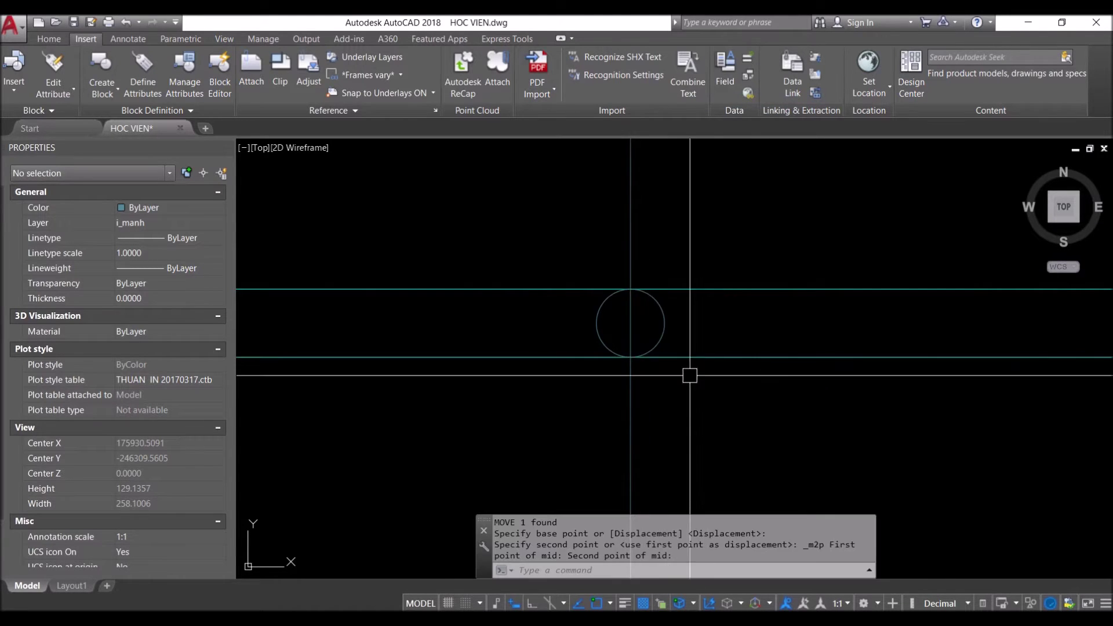
{"action": "scroll", "coordinate": [661, 326], "scroll_direction": "down", "scroll_amount": 2}
{"action": "left_click_drag", "start_coordinate": [712, 363], "coordinate": [626, 219]}
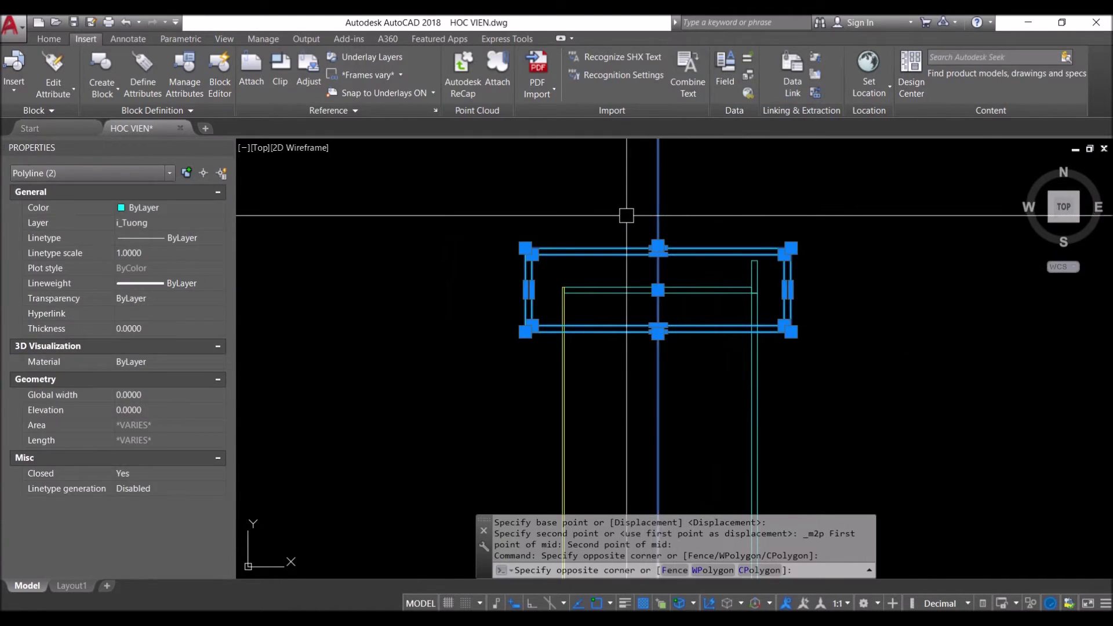
Erase the selected nested rectangle outlines
{"action": "type", "text": "e"}
{"action": "key", "text": "Return"}
{"action": "scroll", "coordinate": [653, 345], "scroll_direction": "up", "scroll_amount": 2}
{"action": "scroll", "coordinate": [644, 343], "scroll_direction": "up", "scroll_amount": 3}
{"action": "scroll", "coordinate": [651, 367], "scroll_direction": "up", "scroll_amount": 2}
{"action": "scroll", "coordinate": [662, 355], "scroll_direction": "down", "scroll_amount": 6}
{"action": "scroll", "coordinate": [614, 296], "scroll_direction": "up", "scroll_amount": 1}
{"action": "scroll", "coordinate": [615, 295], "scroll_direction": "up", "scroll_amount": 4}
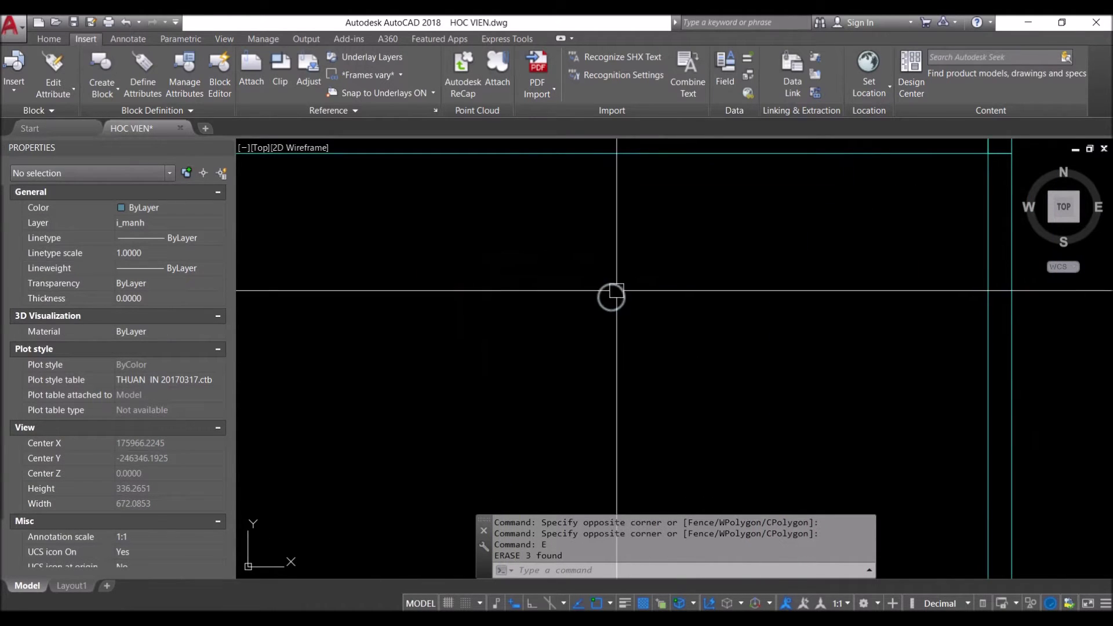
{"action": "scroll", "coordinate": [619, 298], "scroll_direction": "down", "scroll_amount": 4}
{"action": "scroll", "coordinate": [618, 300], "scroll_direction": "up", "scroll_amount": 2}
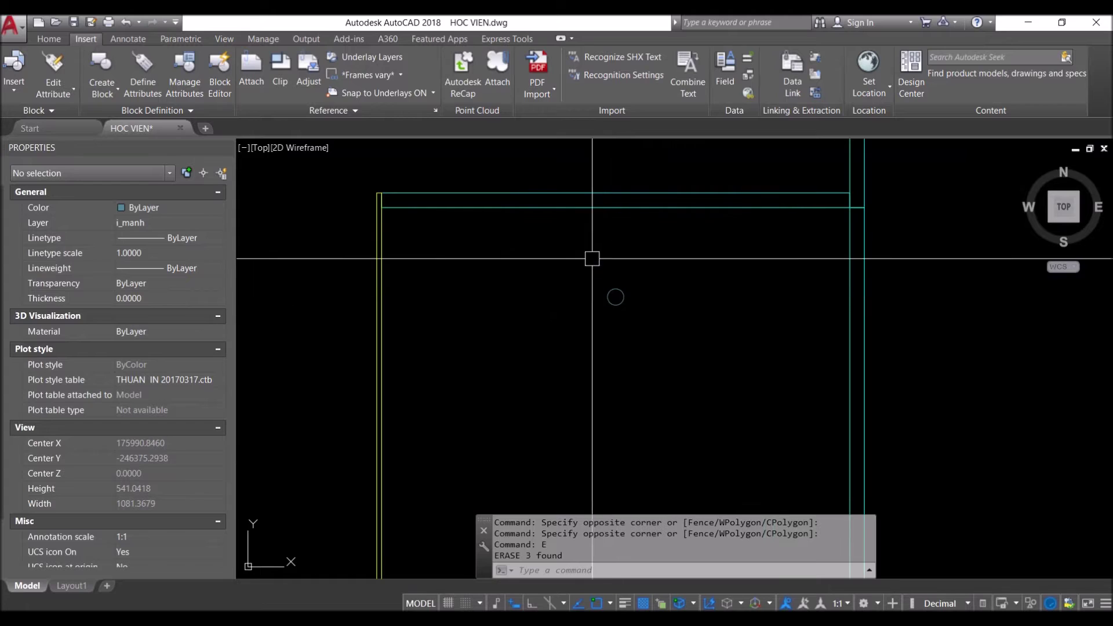
{"action": "scroll", "coordinate": [626, 307], "scroll_direction": "up", "scroll_amount": 2}
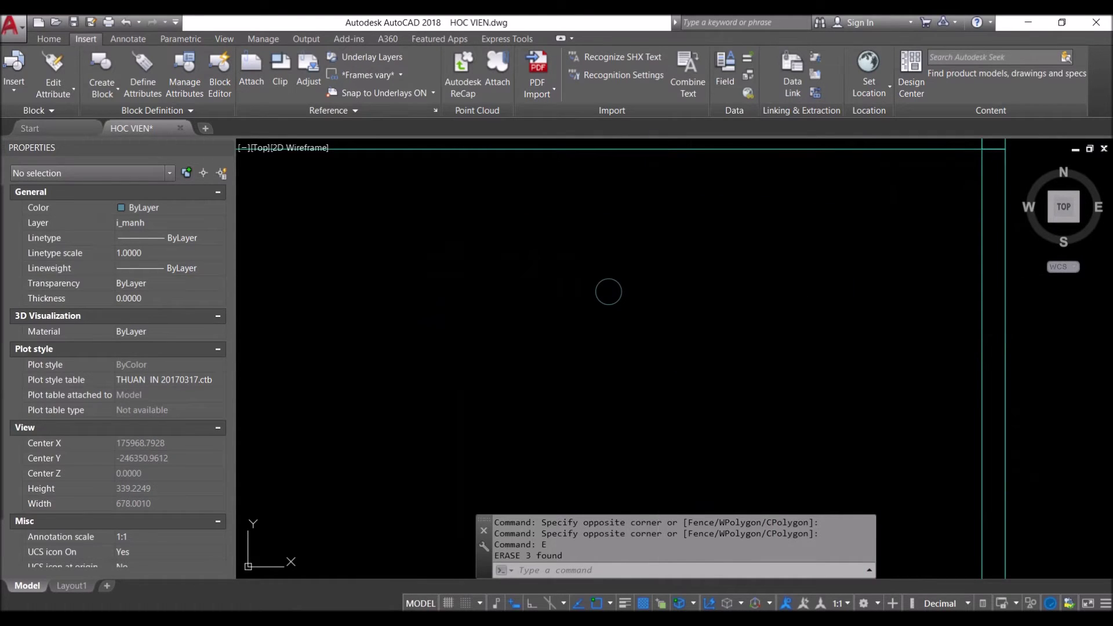
Offset the small circle 15 units outward into a larger concentric circle
{"action": "key", "text": "Return"}
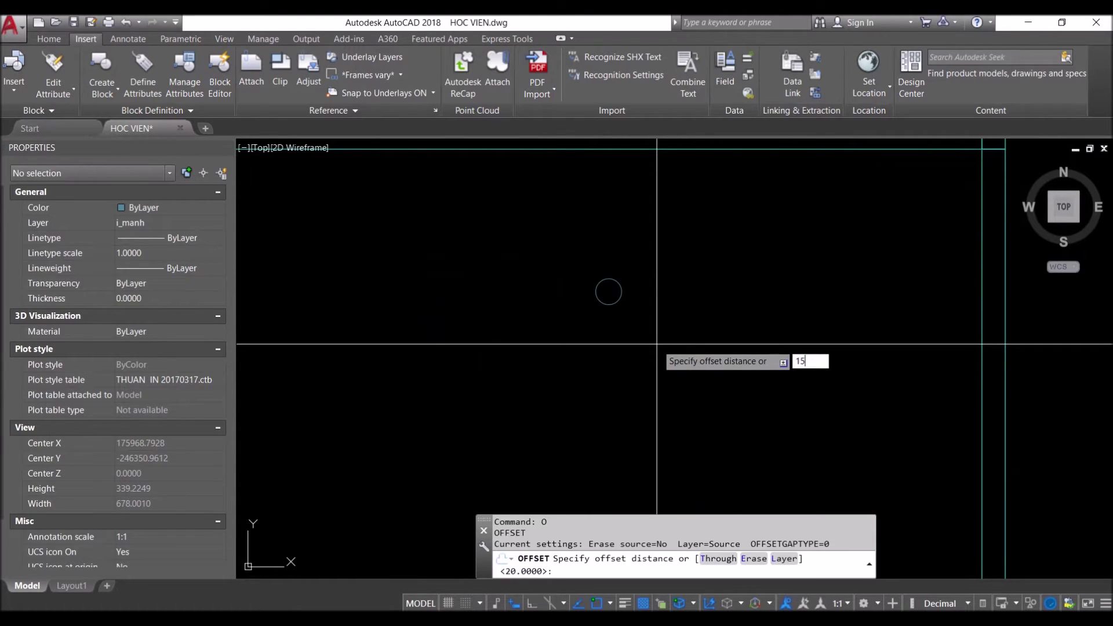
{"action": "type", "text": "15"}
{"action": "key", "text": "Return"}
{"action": "left_click", "coordinate": [604, 290]}
{"action": "left_click", "coordinate": [725, 394]}
{"action": "key", "text": "Escape"}
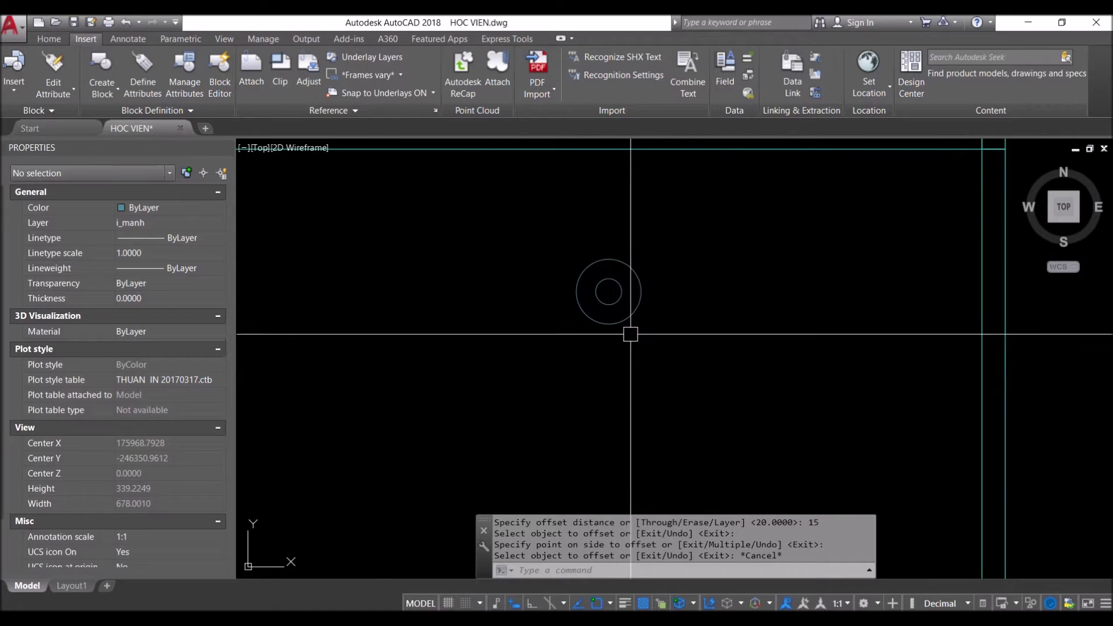
Put the small circle on layer i_tuong and the larger circle on i_THAY
{"action": "scroll", "coordinate": [631, 339], "scroll_direction": "down", "scroll_amount": 2}
{"action": "left_click", "coordinate": [559, 282]}
{"action": "left_click", "coordinate": [651, 341]}
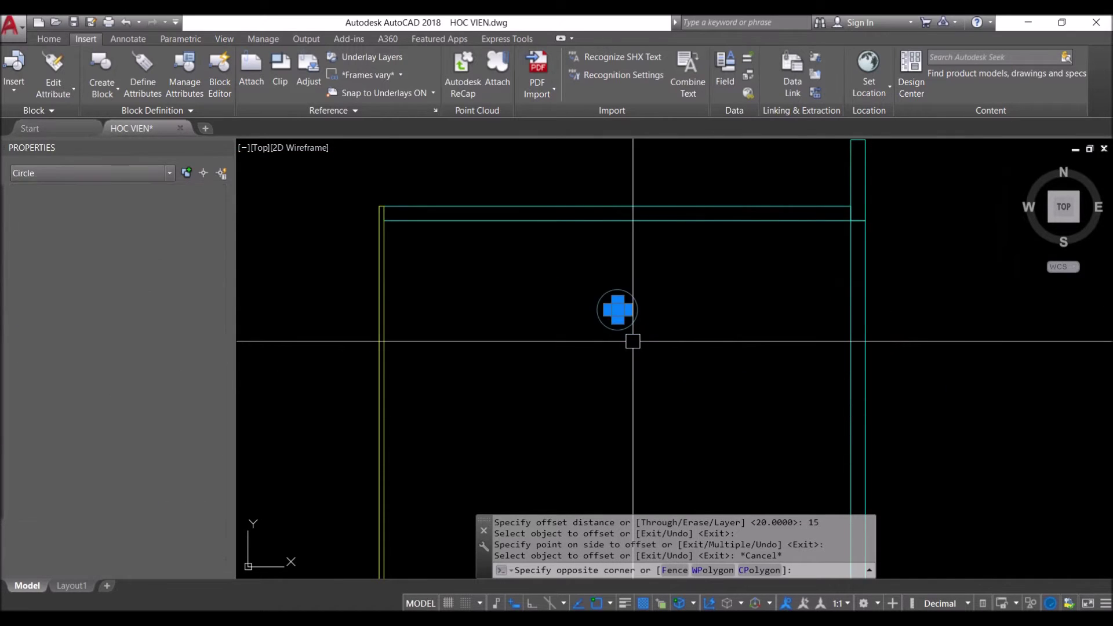
{"action": "type", "text": "05"}
{"action": "key", "text": "Return"}
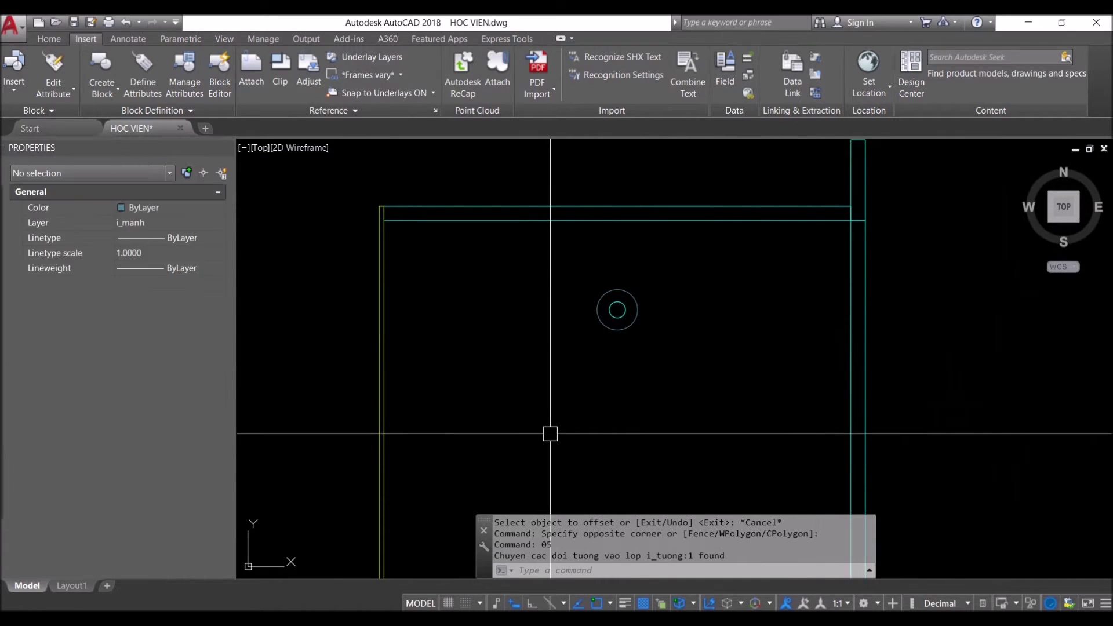
{"action": "left_click", "coordinate": [615, 329]}
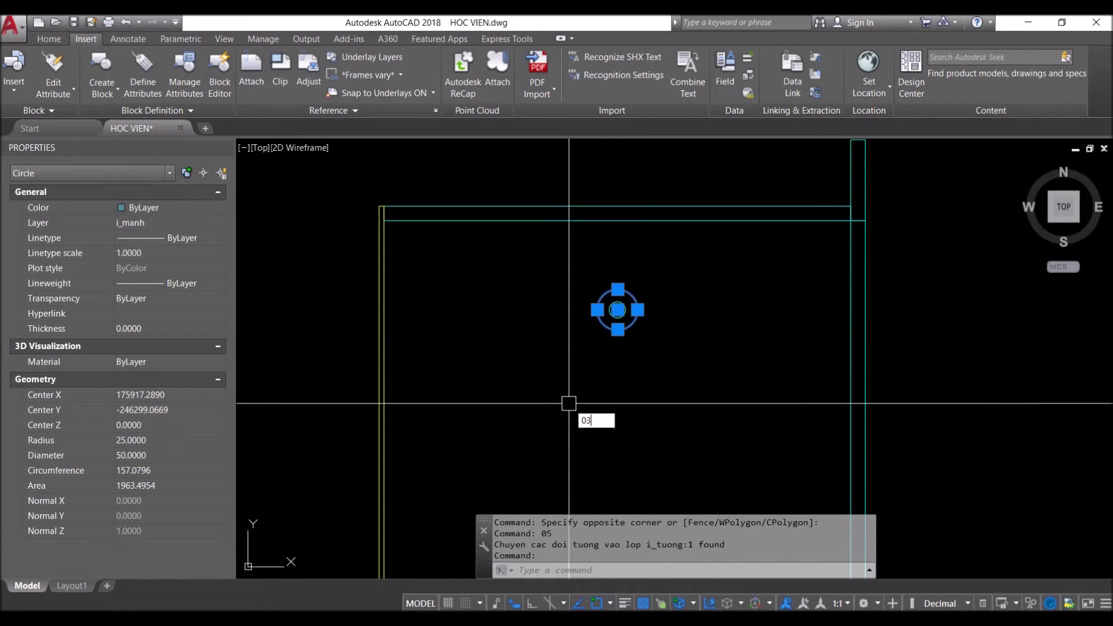
{"action": "key", "text": "Return"}
Draw horizontal construction lines through the three drawer edges
{"action": "scroll", "coordinate": [572, 319], "scroll_direction": "down", "scroll_amount": 2}
{"action": "scroll", "coordinate": [616, 244], "scroll_direction": "down", "scroll_amount": 2}
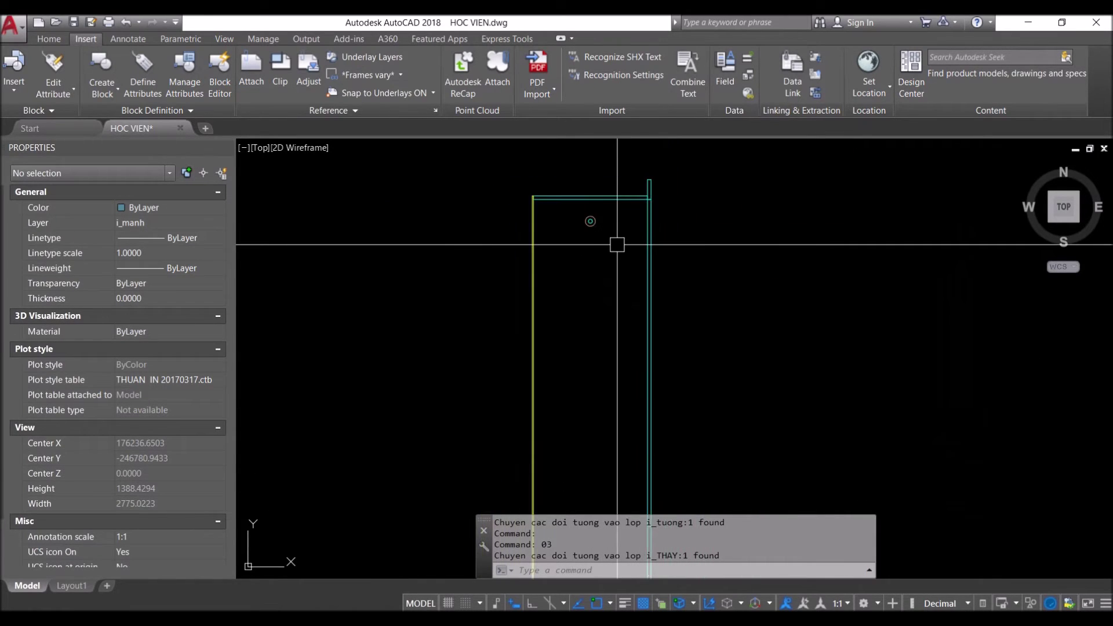
{"action": "scroll", "coordinate": [617, 244], "scroll_direction": "down", "scroll_amount": 4}
{"action": "scroll", "coordinate": [418, 330], "scroll_direction": "up", "scroll_amount": 2}
{"action": "scroll", "coordinate": [690, 371], "scroll_direction": "down", "scroll_amount": 2}
{"action": "scroll", "coordinate": [432, 380], "scroll_direction": "up", "scroll_amount": 5}
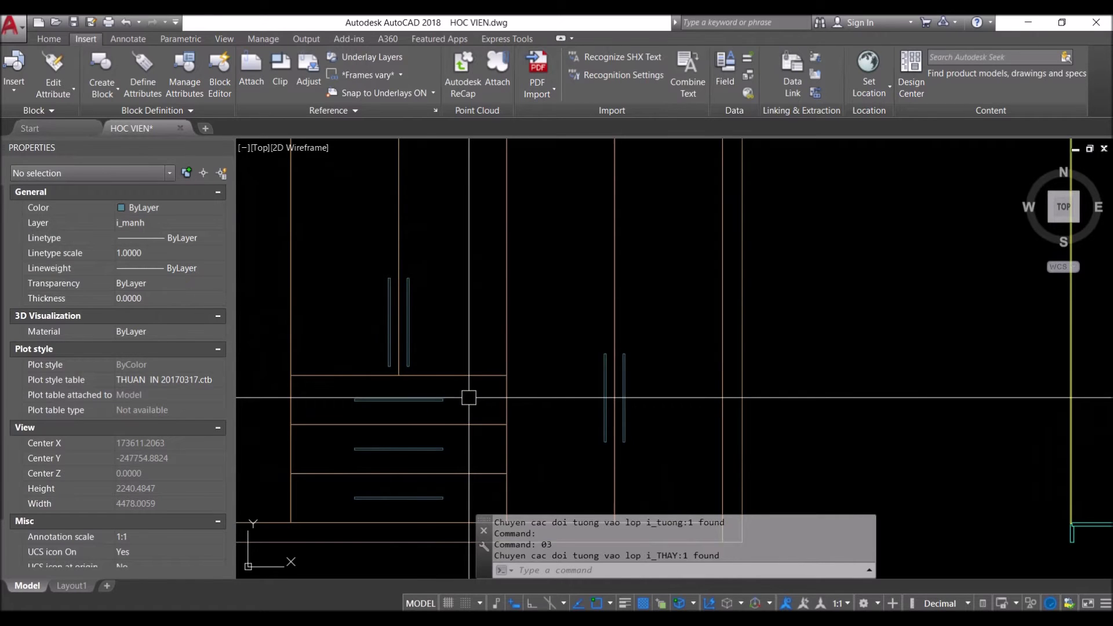
{"action": "scroll", "coordinate": [468, 397], "scroll_direction": "down", "scroll_amount": 2}
{"action": "scroll", "coordinate": [854, 236], "scroll_direction": "up", "scroll_amount": 2}
{"action": "scroll", "coordinate": [855, 236], "scroll_direction": "down", "scroll_amount": 2}
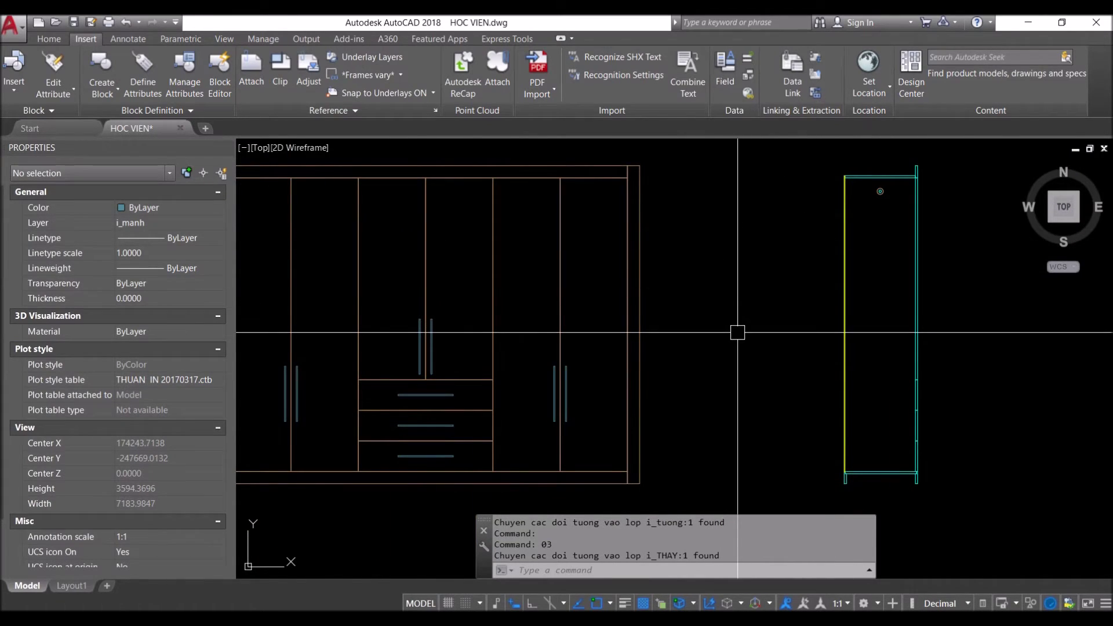
{"action": "type", "text": "HH"}
{"action": "key", "text": "Return"}
{"action": "left_click", "coordinate": [492, 379]}
{"action": "left_click", "coordinate": [493, 411]}
{"action": "left_click", "coordinate": [493, 440]}
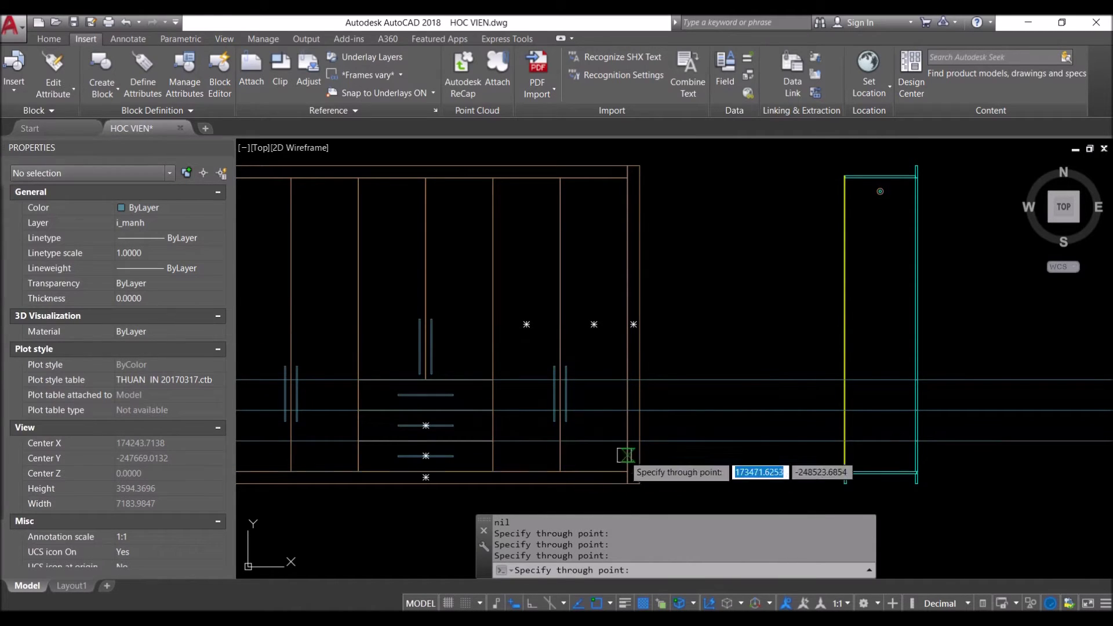
{"action": "key", "text": "Return"}
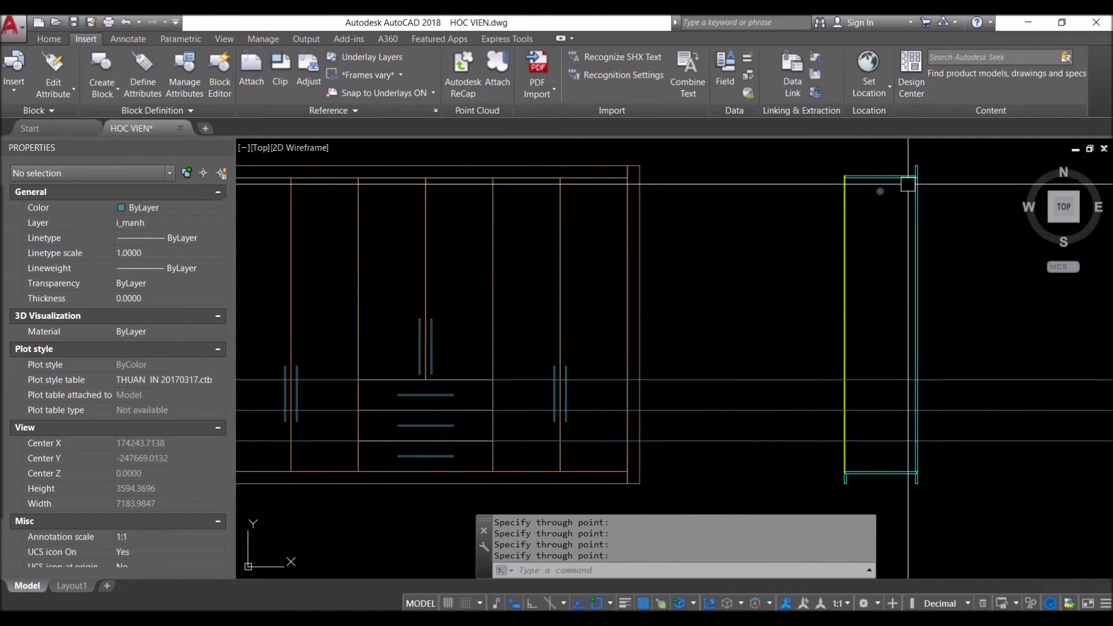
Select the side section's top edge and start copying it
{"action": "left_click", "coordinate": [908, 186]}
{"action": "type", "text": "o"}
{"action": "key", "text": "Return"}
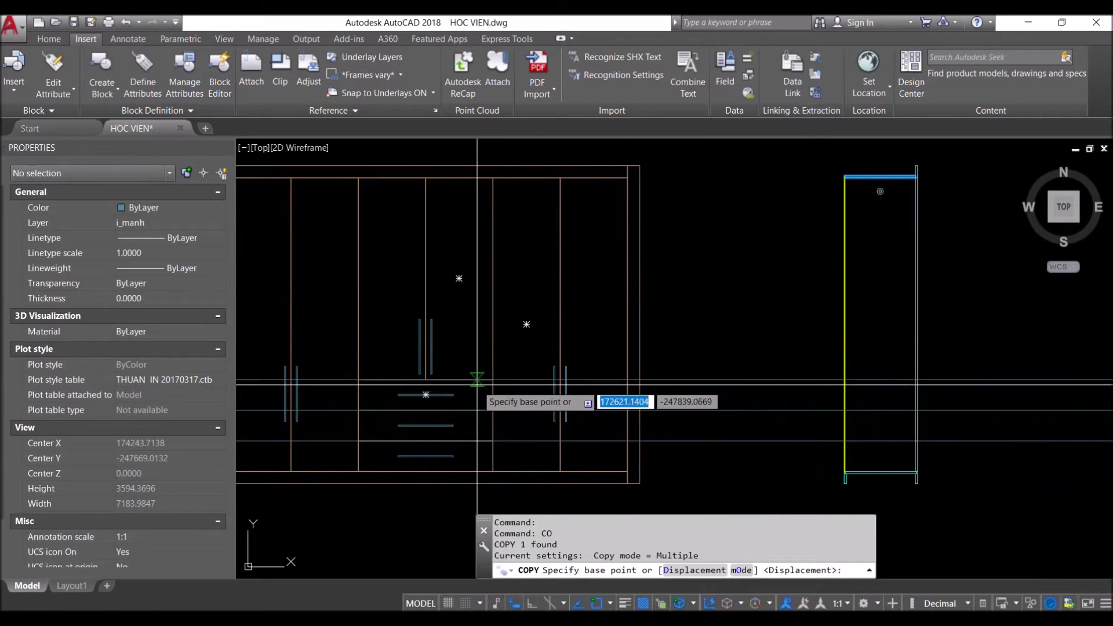
Place the copied edge at the cyan frame's top-right corner
{"action": "scroll", "coordinate": [904, 174], "scroll_direction": "up", "scroll_amount": 3}
{"action": "scroll", "coordinate": [921, 166], "scroll_direction": "up", "scroll_amount": 3}
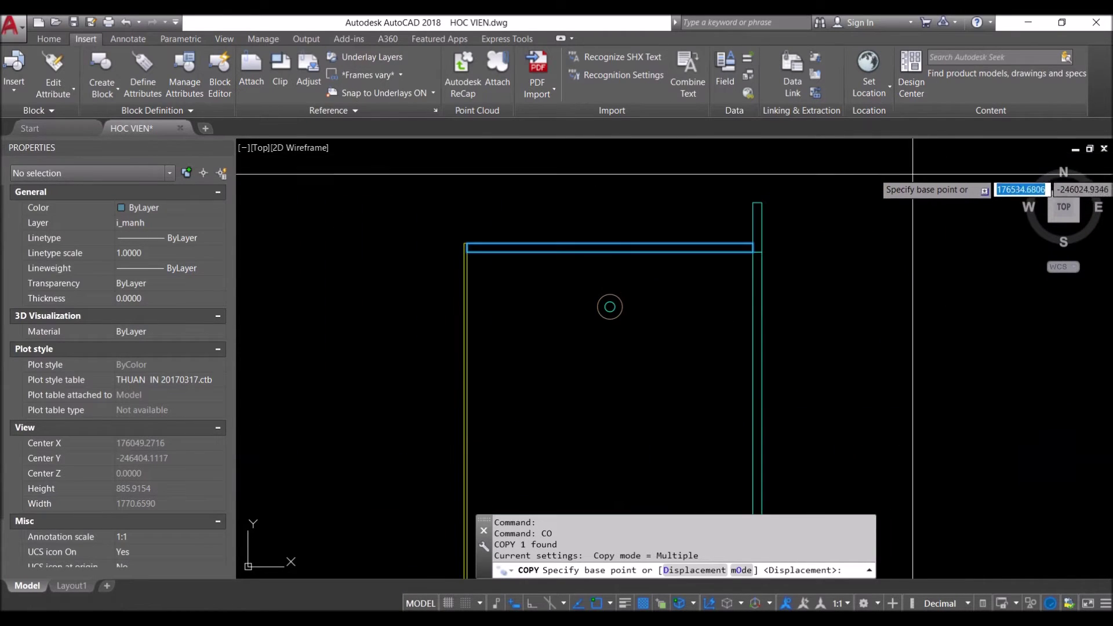
{"action": "left_click", "coordinate": [609, 248]}
{"action": "scroll", "coordinate": [610, 247], "scroll_direction": "down", "scroll_amount": 4}
{"action": "middle_click_drag", "start_coordinate": [704, 304], "coordinate": [736, 223]}
{"action": "scroll", "coordinate": [745, 343], "scroll_direction": "down", "scroll_amount": 2}
{"action": "scroll", "coordinate": [747, 329], "scroll_direction": "up", "scroll_amount": 3}
{"action": "scroll", "coordinate": [788, 298], "scroll_direction": "up", "scroll_amount": 2}
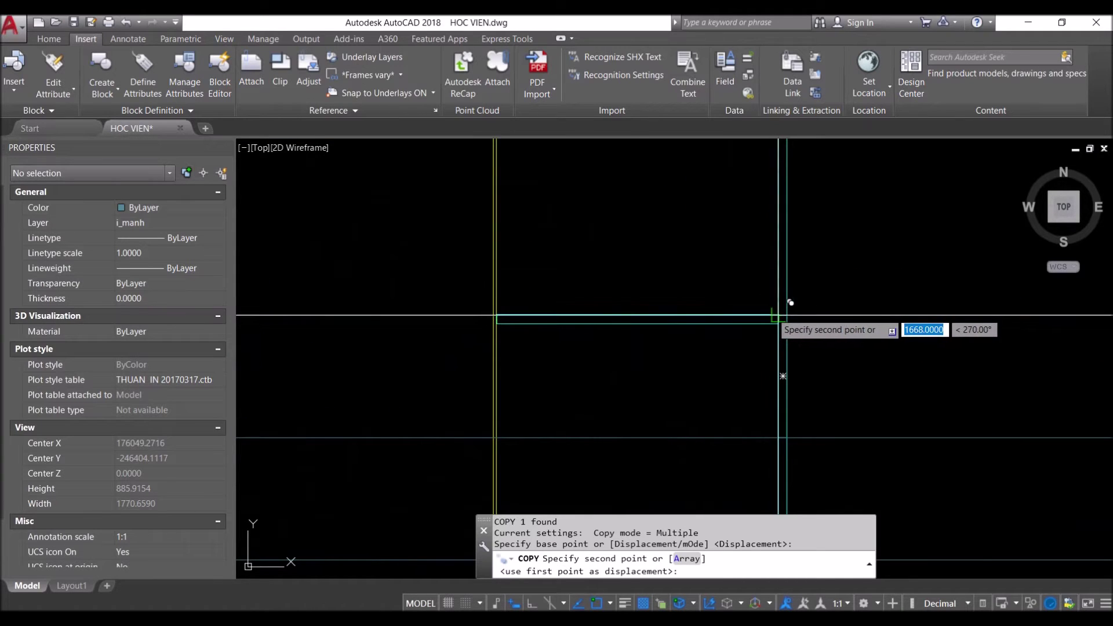
{"action": "left_click", "coordinate": [778, 316]}
{"action": "scroll", "coordinate": [731, 355], "scroll_direction": "down", "scroll_amount": 2}
{"action": "key", "text": "Escape"}
Select and deselect the cyan frame polyline, then begin picking it again
{"action": "scroll", "coordinate": [731, 356], "scroll_direction": "down", "scroll_amount": 3}
{"action": "scroll", "coordinate": [455, 336], "scroll_direction": "down", "scroll_amount": 1}
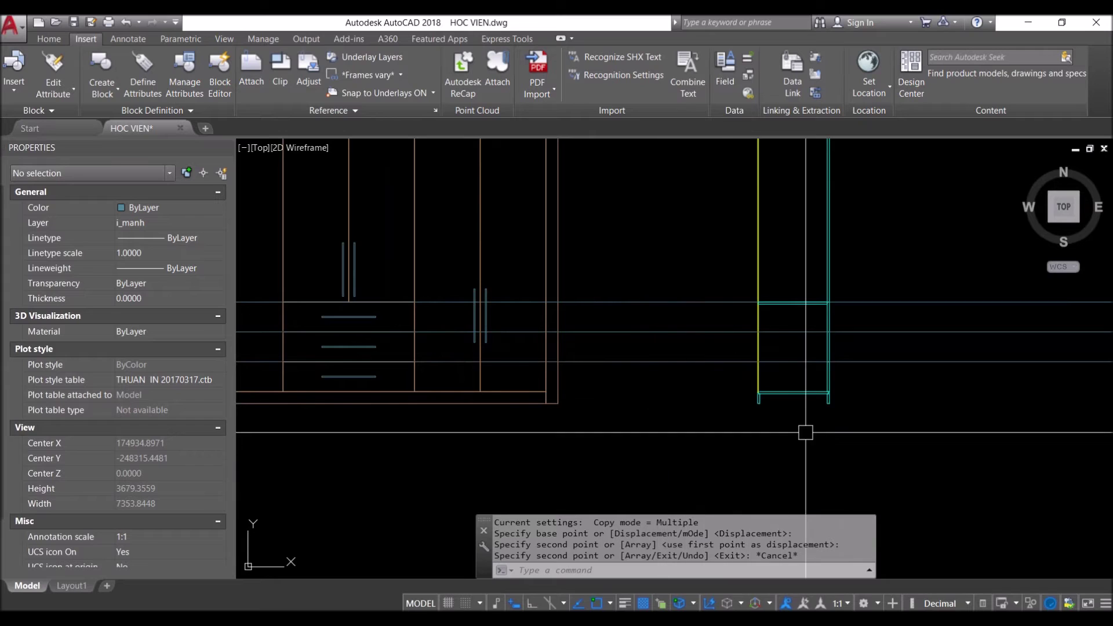
{"action": "scroll", "coordinate": [822, 439], "scroll_direction": "up", "scroll_amount": 2}
{"action": "scroll", "coordinate": [761, 336], "scroll_direction": "up", "scroll_amount": 2}
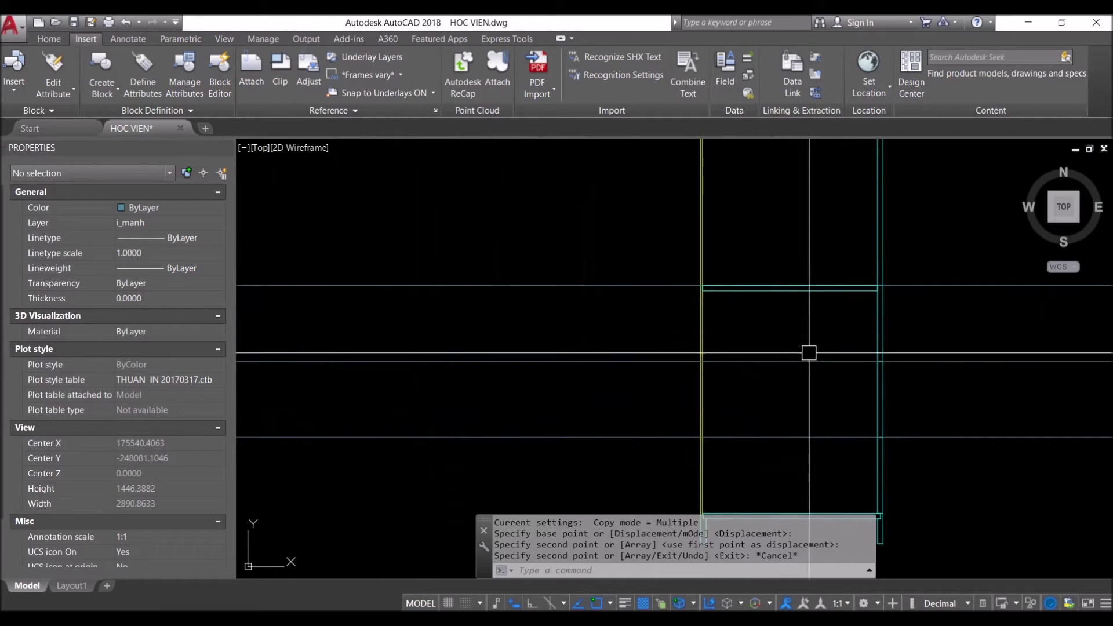
{"action": "left_click", "coordinate": [889, 323]}
{"action": "key", "text": "Escape"}
{"action": "left_click", "coordinate": [881, 348]}
{"action": "key", "text": "Escape"}
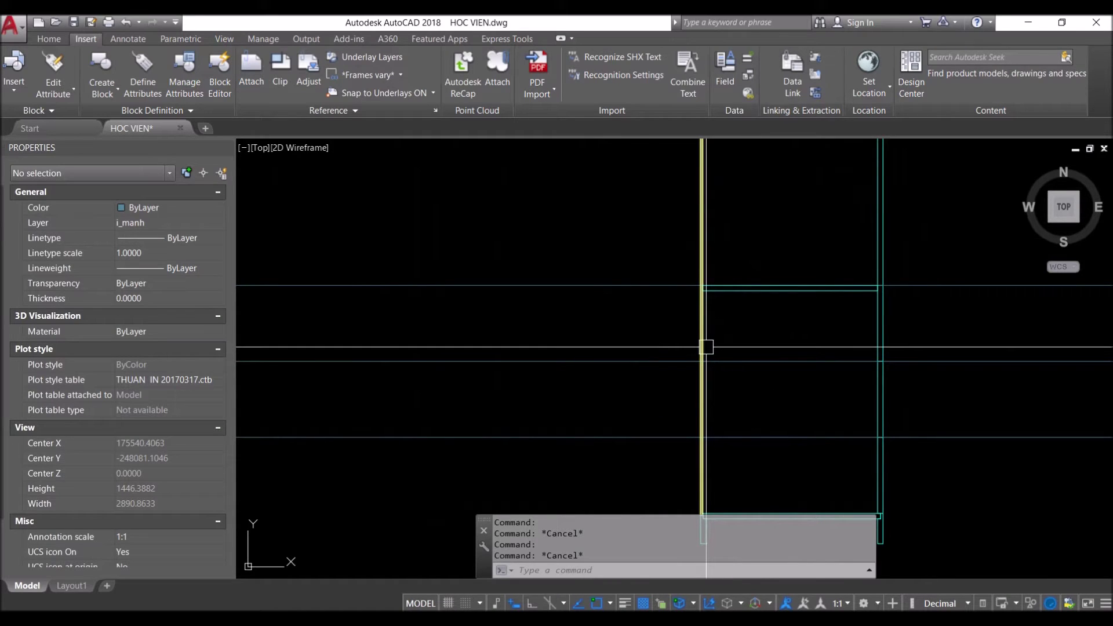
{"action": "left_click", "coordinate": [882, 301]}
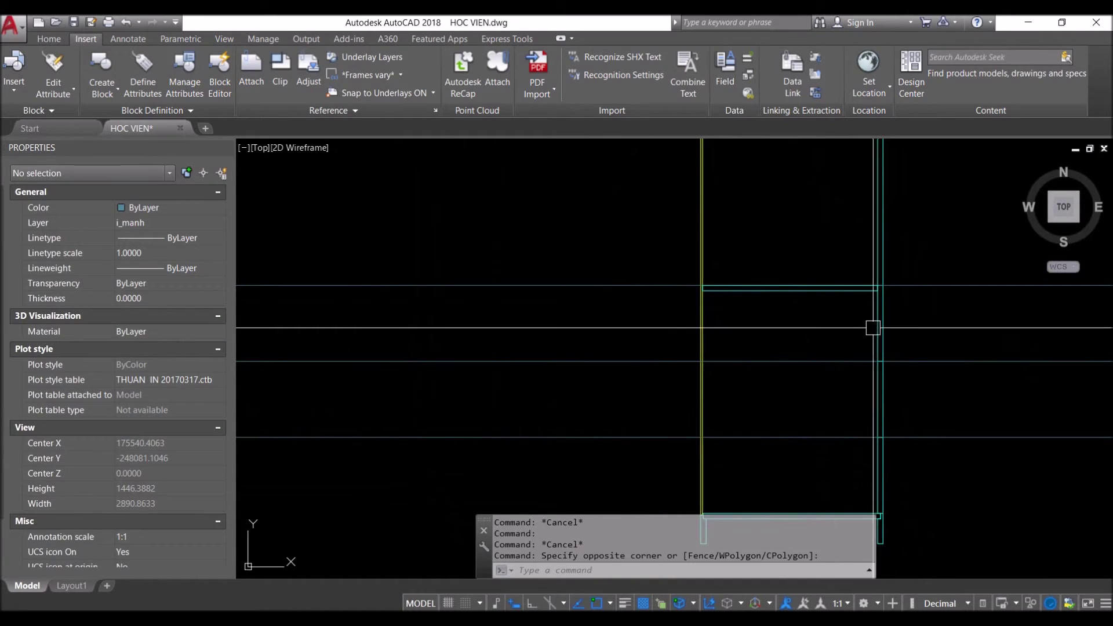
Offset a horizontal frame line 10 units upward in the copied elevation
{"action": "left_click", "coordinate": [877, 322]}
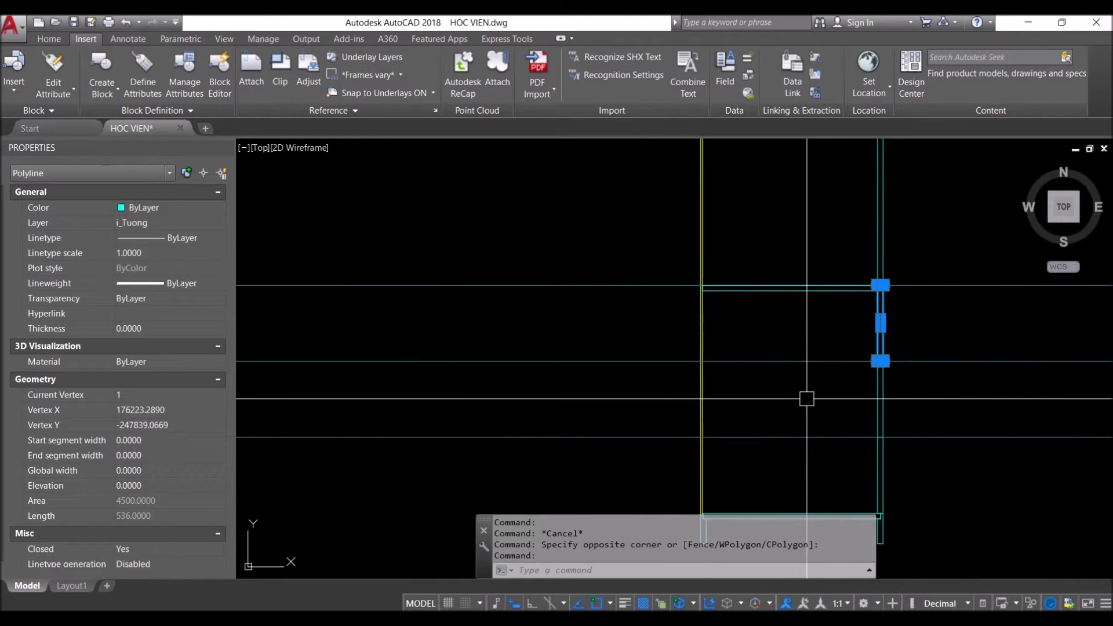
{"action": "key", "text": "Escape"}
{"action": "scroll", "coordinate": [806, 339], "scroll_direction": "up", "scroll_amount": 3}
{"action": "middle_click_drag", "start_coordinate": [806, 341], "coordinate": [649, 340]}
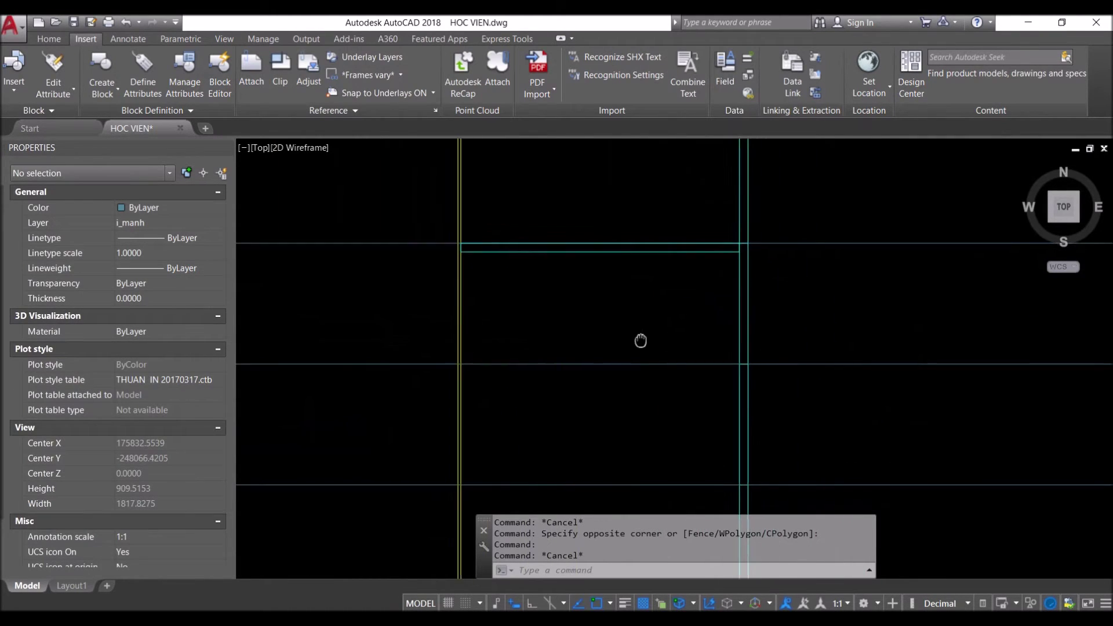
{"action": "scroll", "coordinate": [532, 296], "scroll_direction": "up", "scroll_amount": 2}
{"action": "mouse_move", "coordinate": [532, 295]}
{"action": "middle_mouse_down"}
{"action": "mouse_move", "coordinate": [704, 308]}
{"action": "mouse_move", "coordinate": [696, 320]}
{"action": "middle_mouse_up"}
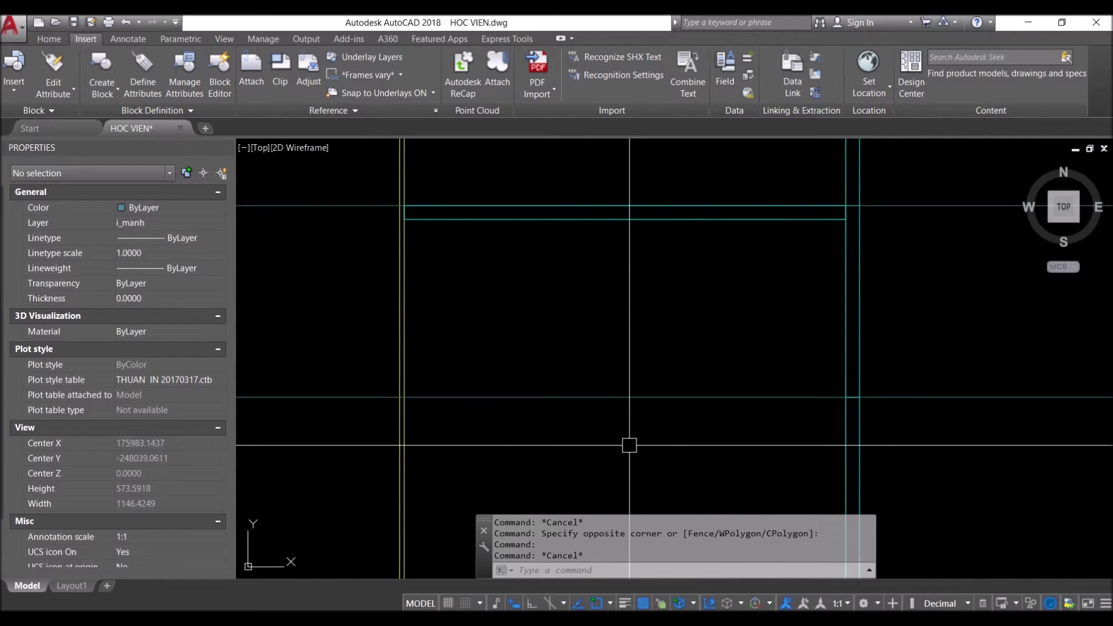
{"action": "type", "text": "o"}
{"action": "key", "text": "Return"}
{"action": "key", "text": "Return"}
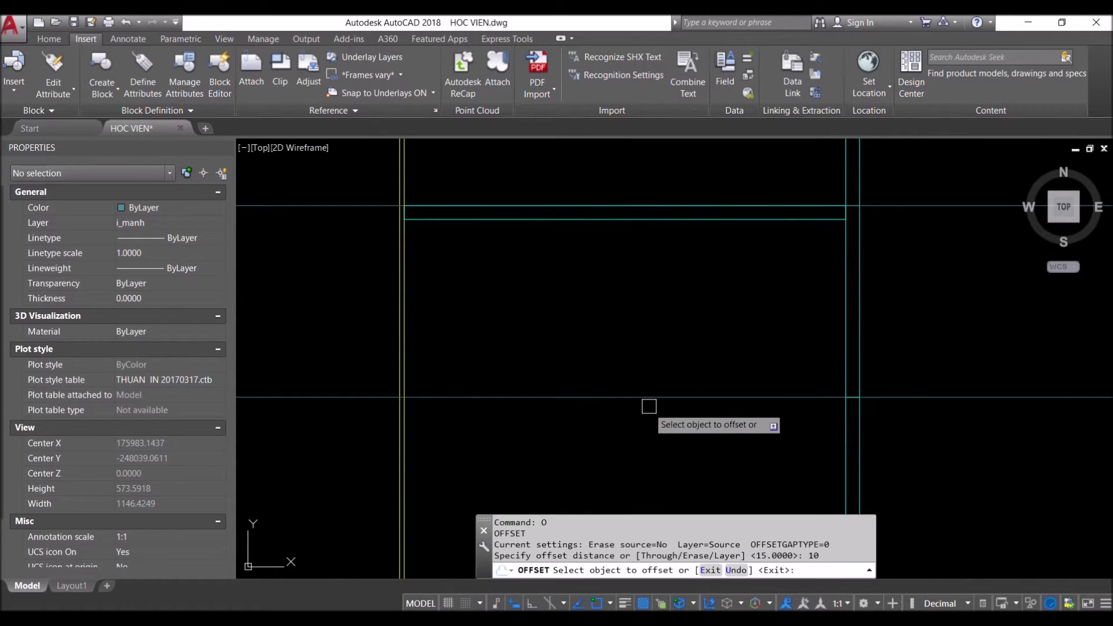
{"action": "left_click", "coordinate": [646, 397]}
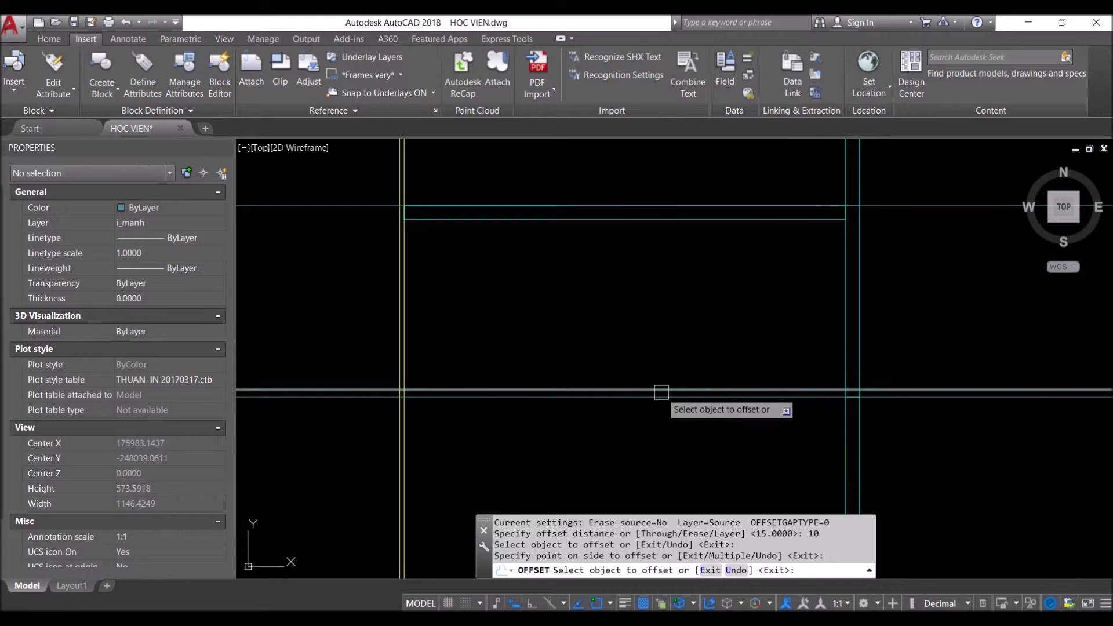
{"action": "key", "text": "Escape"}
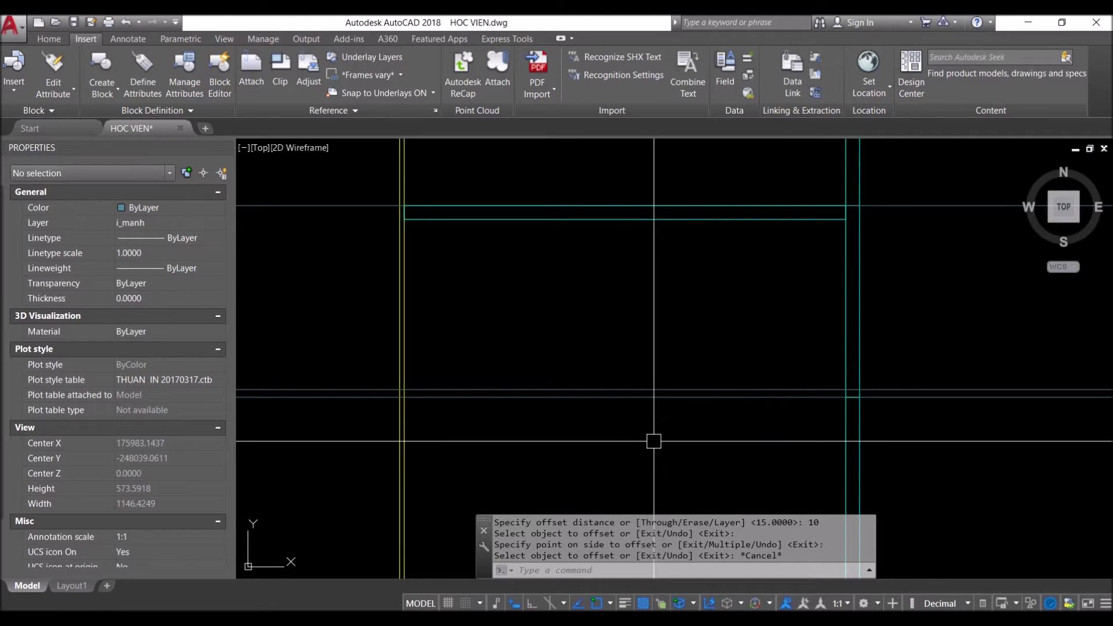
{"action": "type", "text": "O"}
Offset another horizontal frame line 12 units upward
{"action": "key", "text": "Return"}
{"action": "type", "text": "12"}
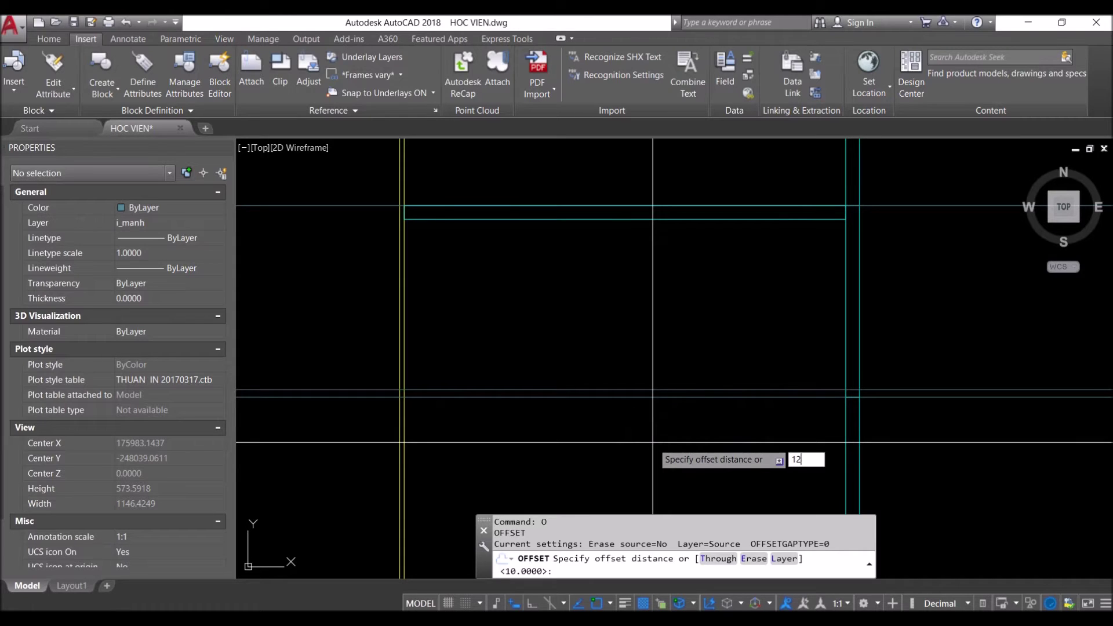
{"action": "key", "text": "Return"}
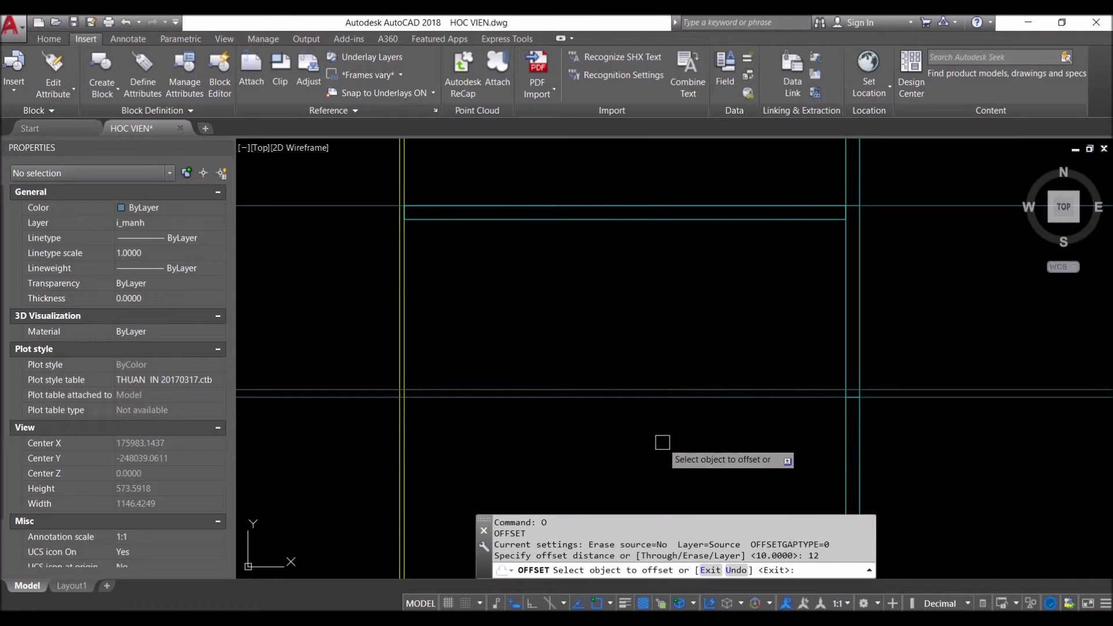
{"action": "left_click", "coordinate": [683, 390]}
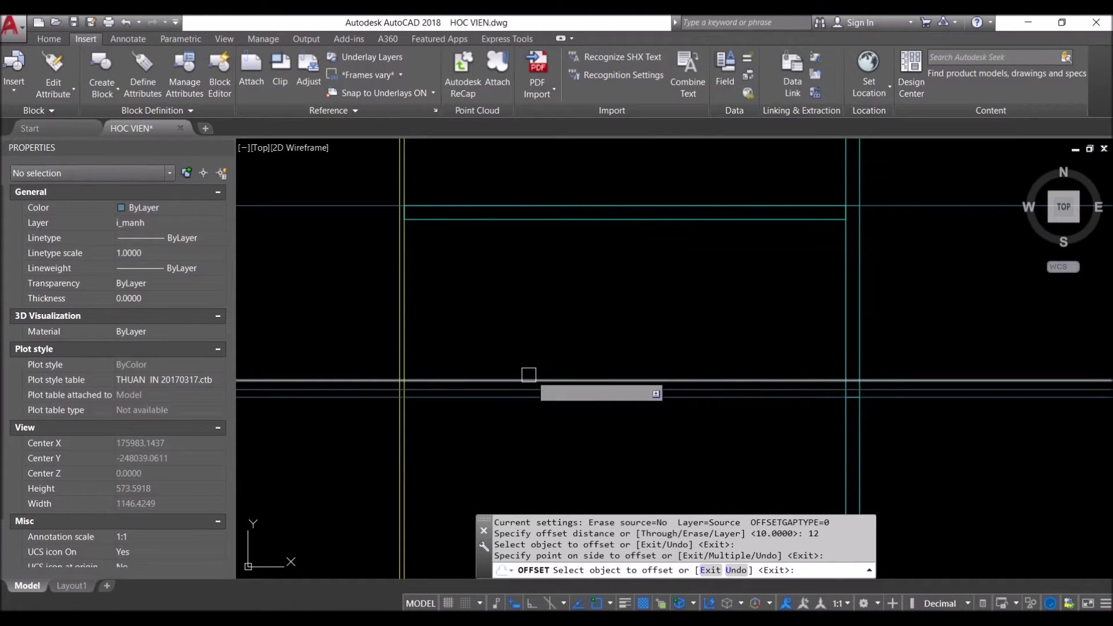
{"action": "key", "text": "Escape"}
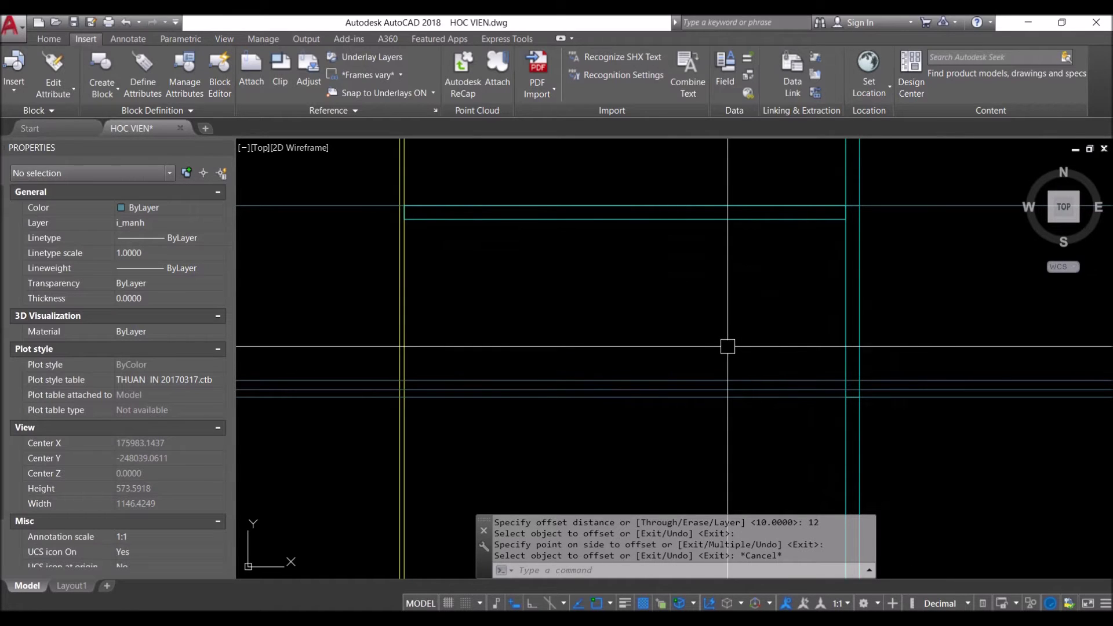
Place a 576 linear dimension above the frame, from the yellow line to the right edge
{"action": "type", "text": "4"}
{"action": "key", "text": "Return"}
{"action": "left_click", "coordinate": [404, 270]}
{"action": "left_click", "coordinate": [828, 270]}
{"action": "scroll", "coordinate": [719, 366], "scroll_direction": "down", "scroll_amount": 2}
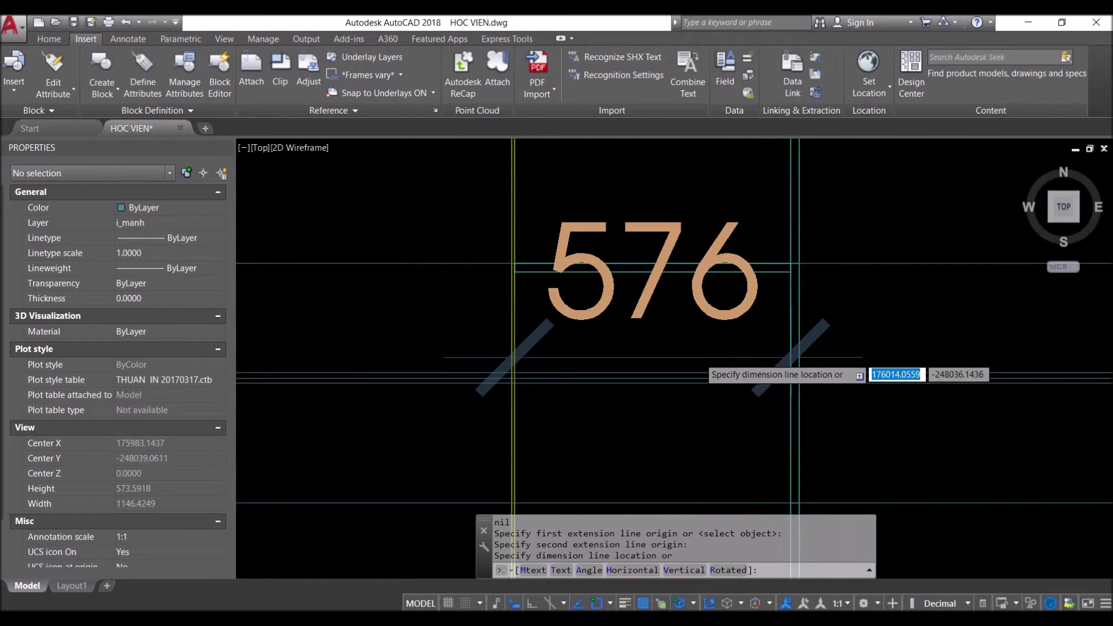
{"action": "scroll", "coordinate": [702, 357], "scroll_direction": "down", "scroll_amount": 2}
{"action": "left_click", "coordinate": [689, 251]}
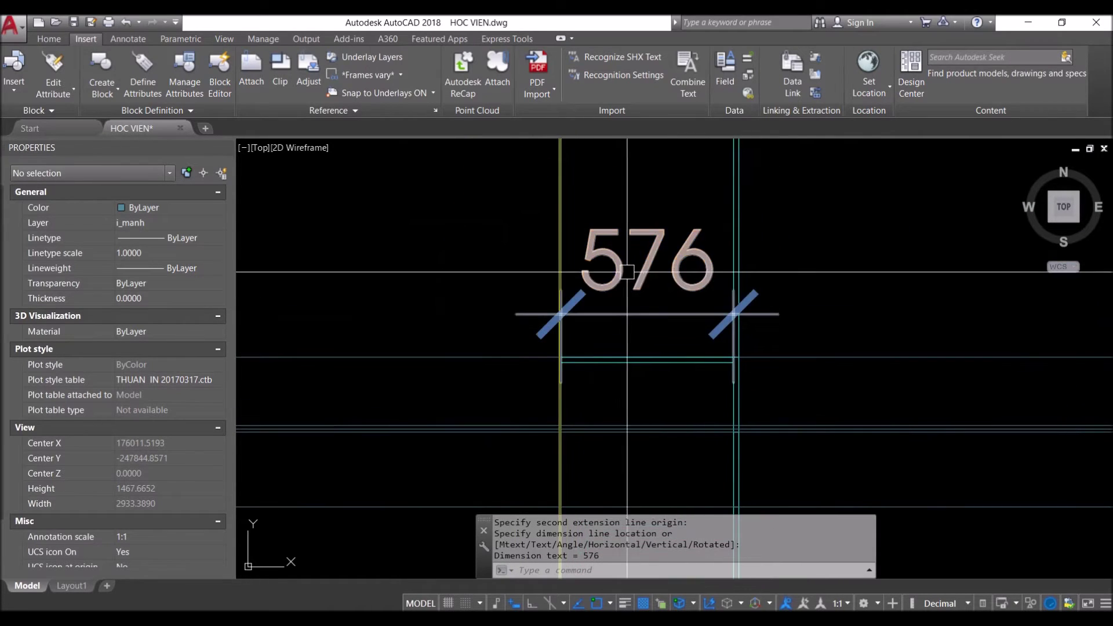
{"action": "scroll", "coordinate": [739, 428], "scroll_direction": "up", "scroll_amount": 2}
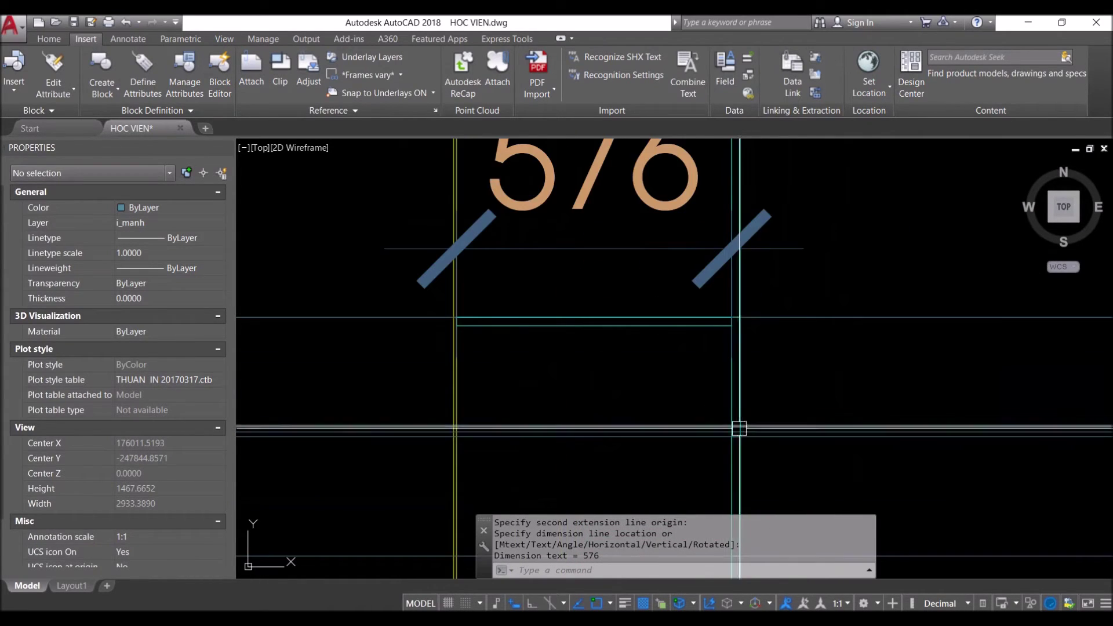
Erase the 576 dimension
{"action": "key", "text": "Escape"}
{"action": "scroll", "coordinate": [666, 319], "scroll_direction": "down", "scroll_amount": 2}
{"action": "scroll", "coordinate": [613, 221], "scroll_direction": "down", "scroll_amount": 1}
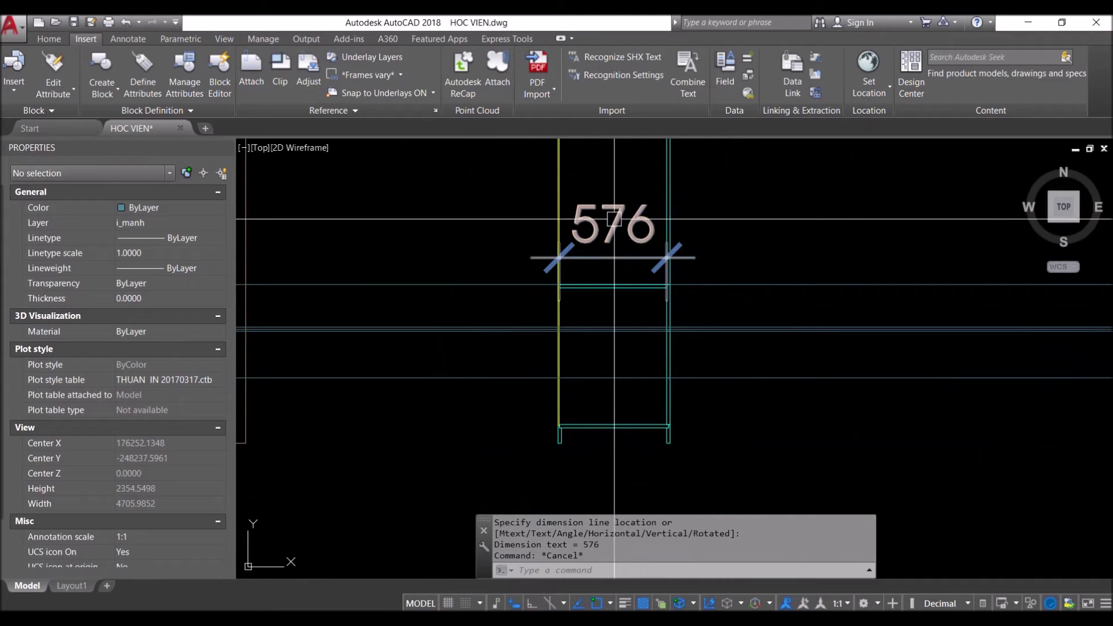
{"action": "left_click", "coordinate": [612, 222]}
{"action": "type", "text": "e"}
{"action": "key", "text": "Return"}
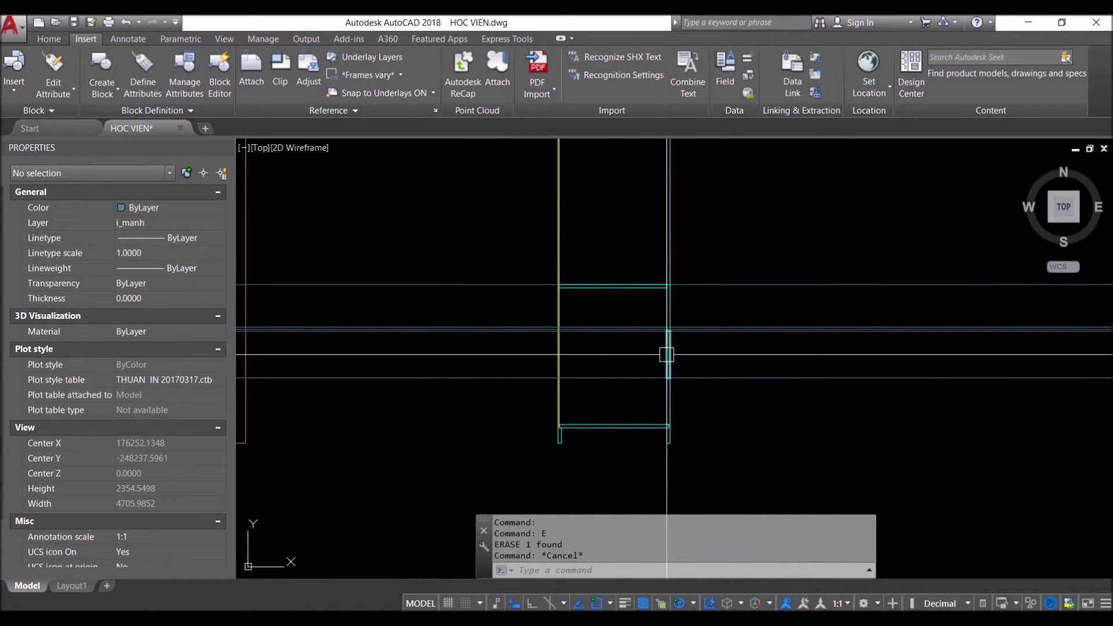
{"action": "key", "text": "Escape"}
{"action": "scroll", "coordinate": [614, 342], "scroll_direction": "up", "scroll_amount": 2}
Offset a vertical frame line 550 units to the side
{"action": "type", "text": "o"}
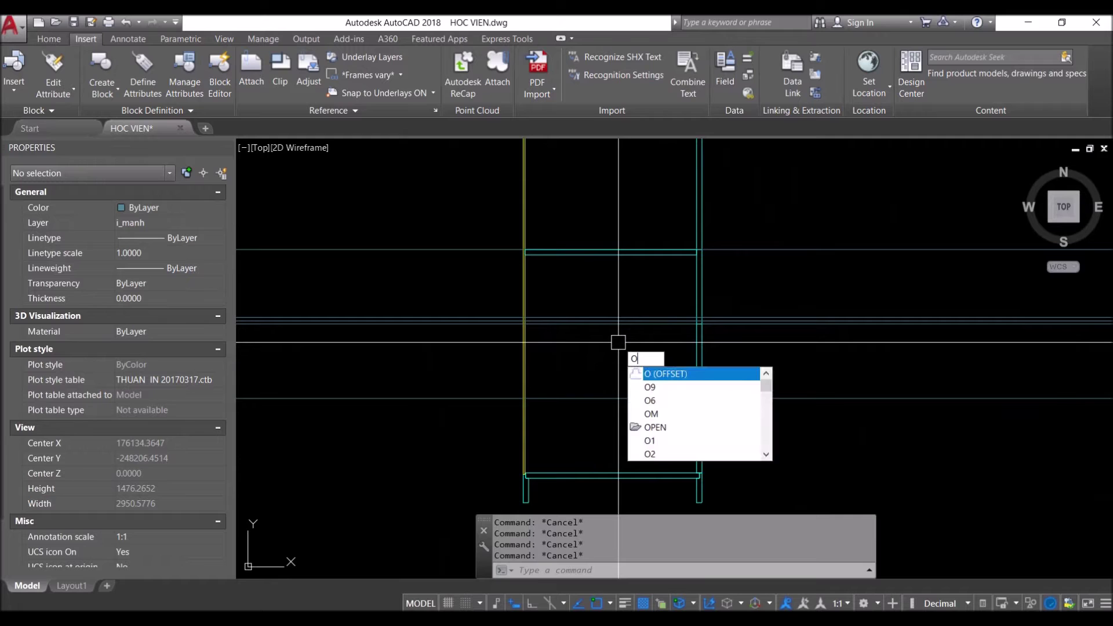
{"action": "key", "text": "Return"}
{"action": "type", "text": "550"}
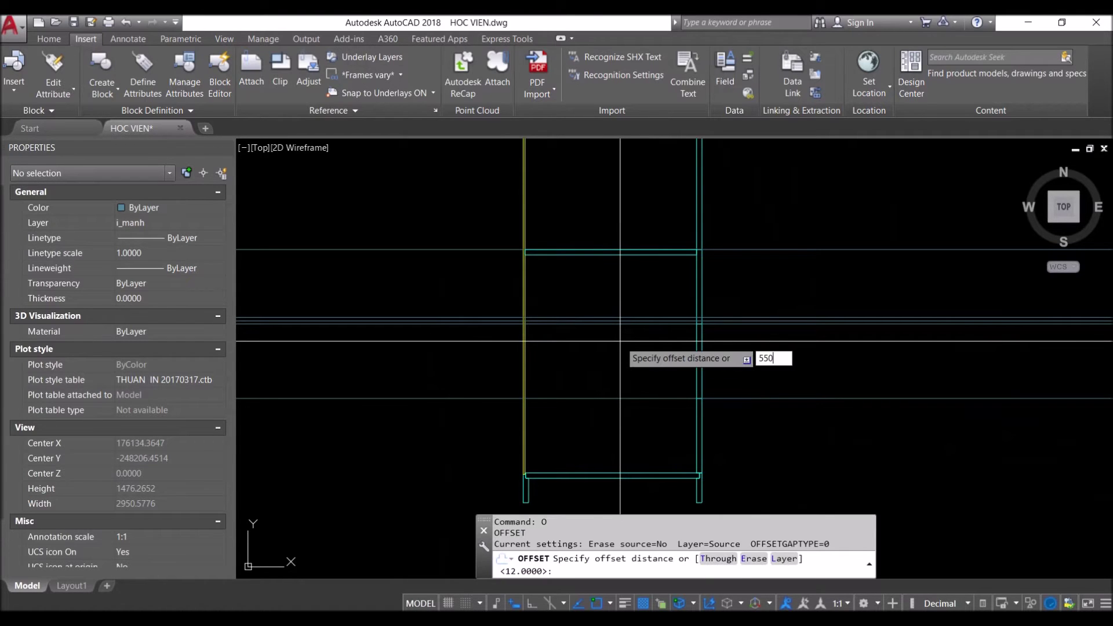
{"action": "key", "text": "Return"}
{"action": "left_click", "coordinate": [690, 292]}
{"action": "left_click", "coordinate": [609, 343]}
{"action": "scroll", "coordinate": [522, 255], "scroll_direction": "up", "scroll_amount": 5}
{"action": "key", "text": "Escape"}
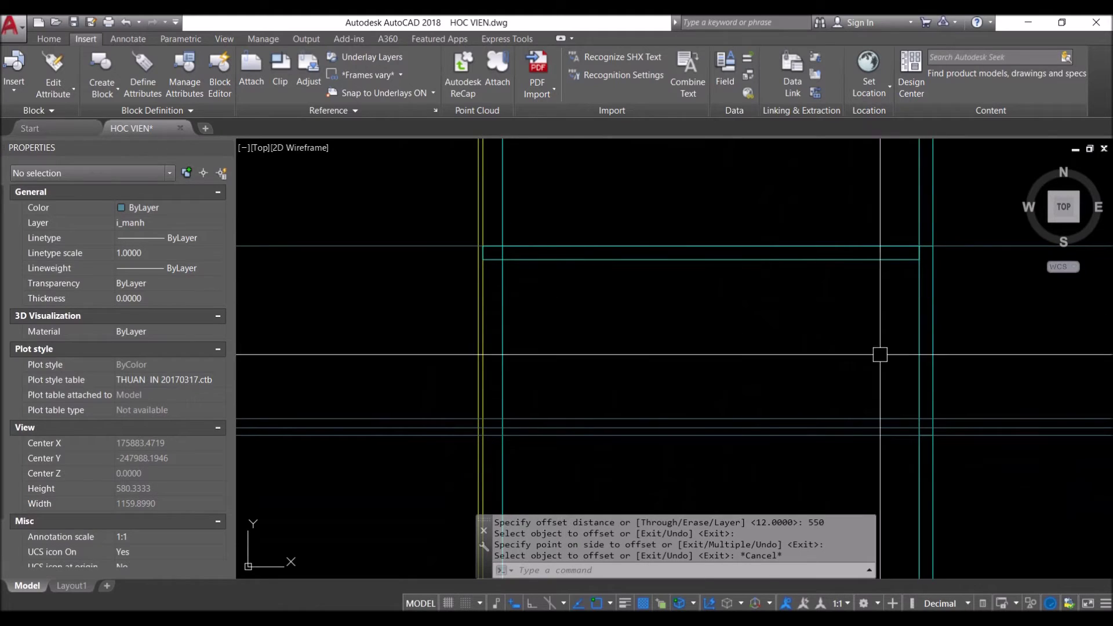
{"action": "type", "text": "R"}
{"action": "key", "text": "Escape"}
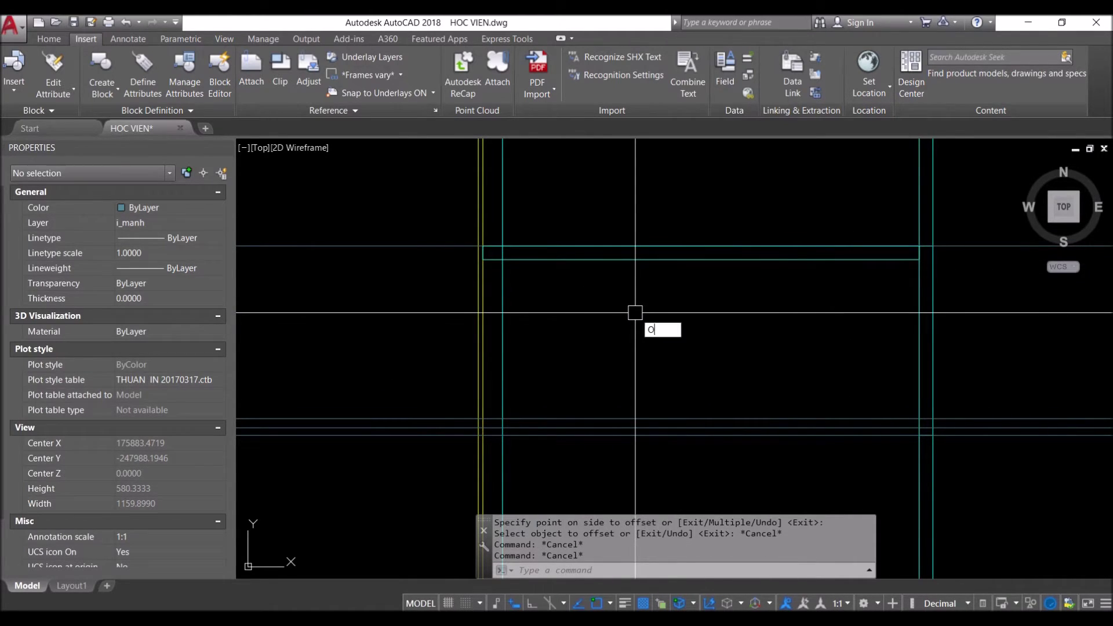
Offset the top rail rectangle 10 units outward
{"action": "key", "text": "Return"}
{"action": "key", "text": "Return"}
{"action": "left_click", "coordinate": [703, 251]}
{"action": "left_click", "coordinate": [667, 296]}
{"action": "key", "text": "Escape"}
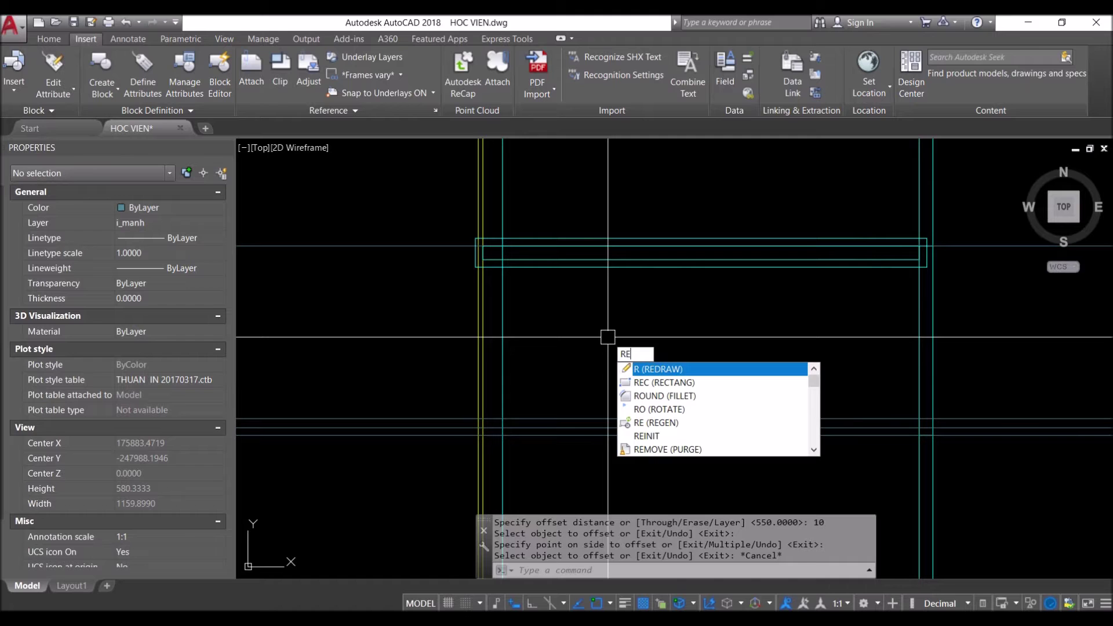
Begin a new rectangle by setting its first corner
{"action": "type", "text": "C"}
{"action": "key", "text": "Return"}
{"action": "left_click", "coordinate": [513, 278]}
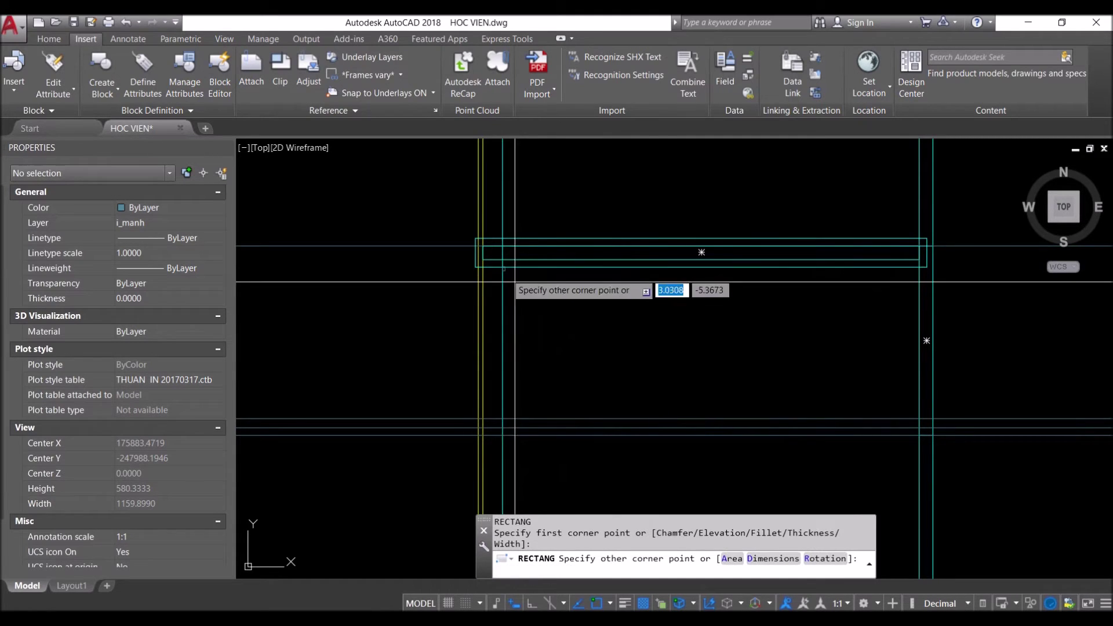
Complete the rectangle's opposite corner and erase one construction line
{"action": "left_click", "coordinate": [919, 419]}
{"action": "left_click", "coordinate": [485, 461]}
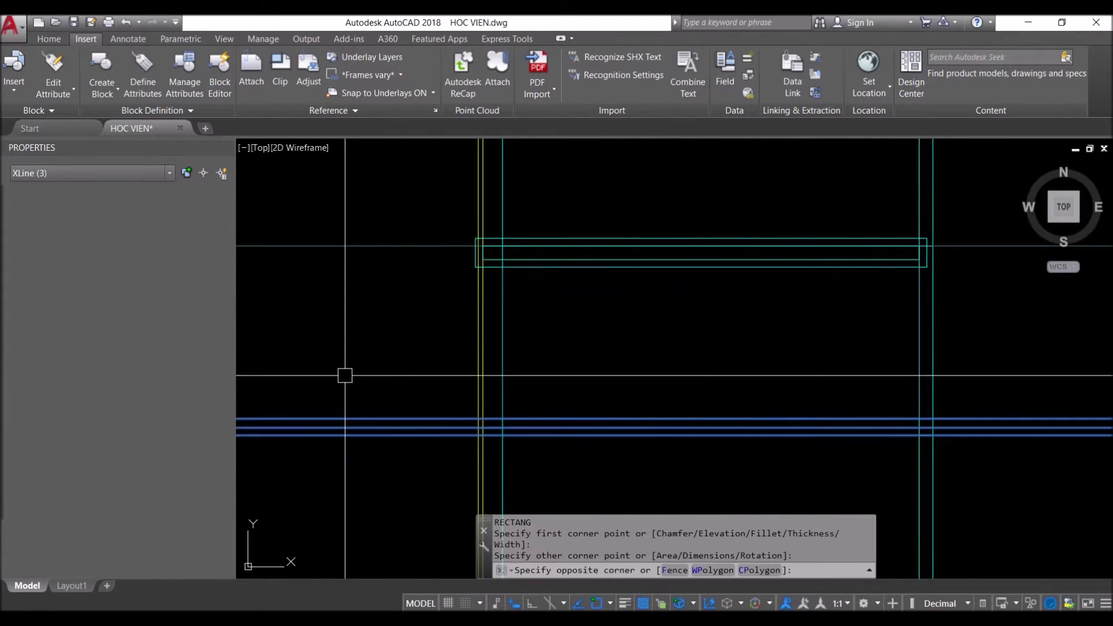
{"action": "left_click", "coordinate": [366, 398]}
{"action": "key", "text": "Escape"}
{"action": "left_click", "coordinate": [435, 432]}
{"action": "type", "text": "e"}
{"action": "key", "text": "Return"}
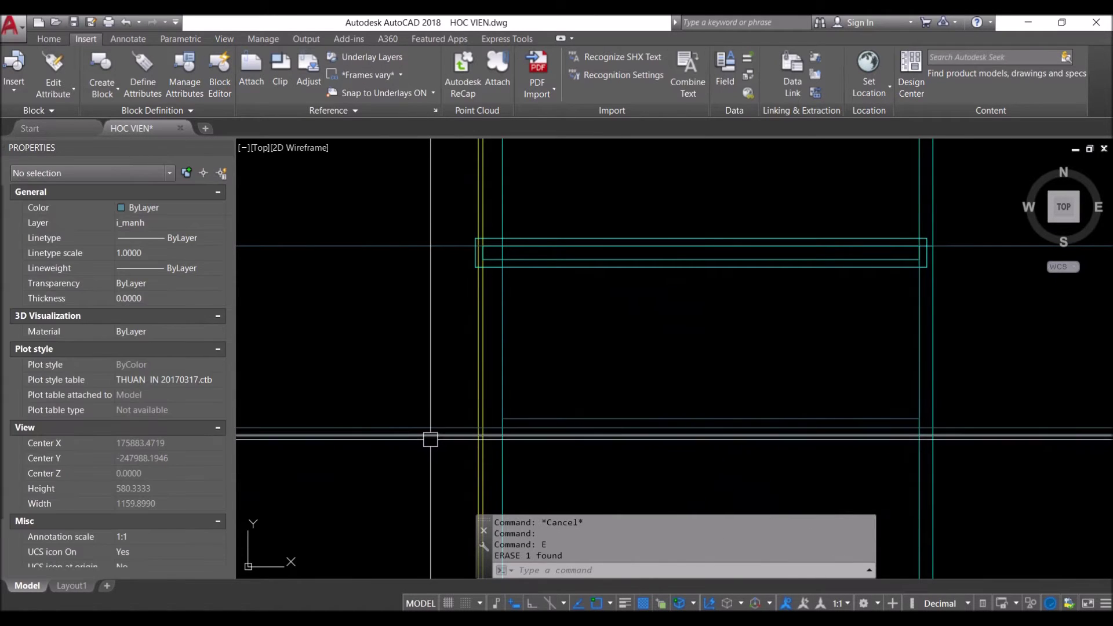
Erase the extra polyline at the wardrobe rectangle's right end
{"action": "left_click", "coordinate": [432, 428]}
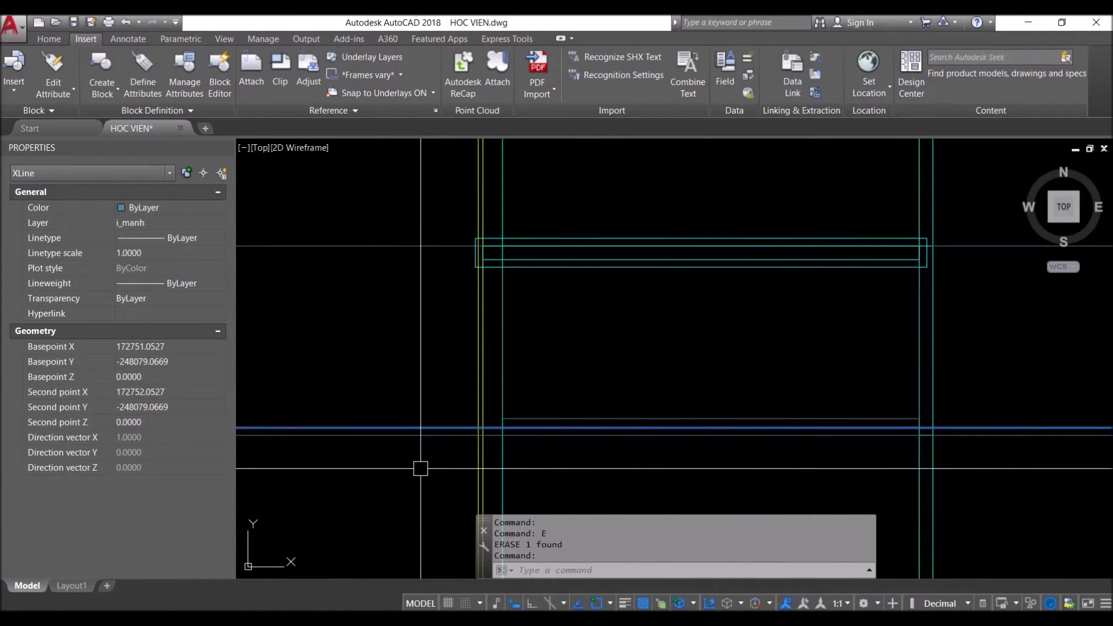
{"action": "key", "text": "Escape"}
{"action": "left_click", "coordinate": [435, 256]}
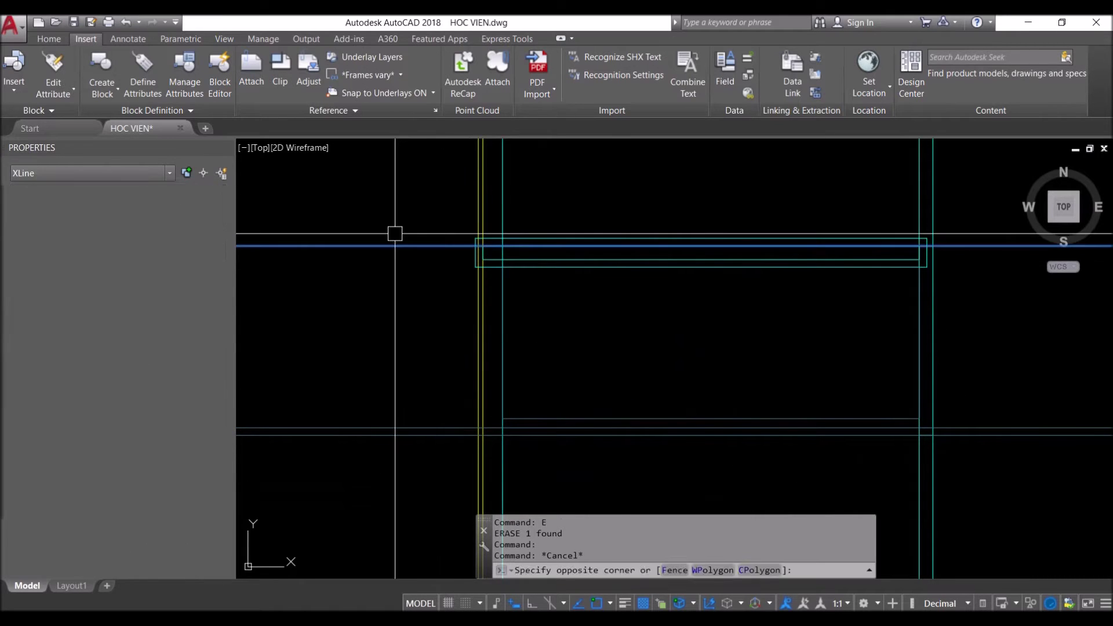
{"action": "type", "text": "e"}
{"action": "key", "text": "Escape"}
{"action": "scroll", "coordinate": [922, 264], "scroll_direction": "up", "scroll_amount": 5}
{"action": "left_click", "coordinate": [913, 277]}
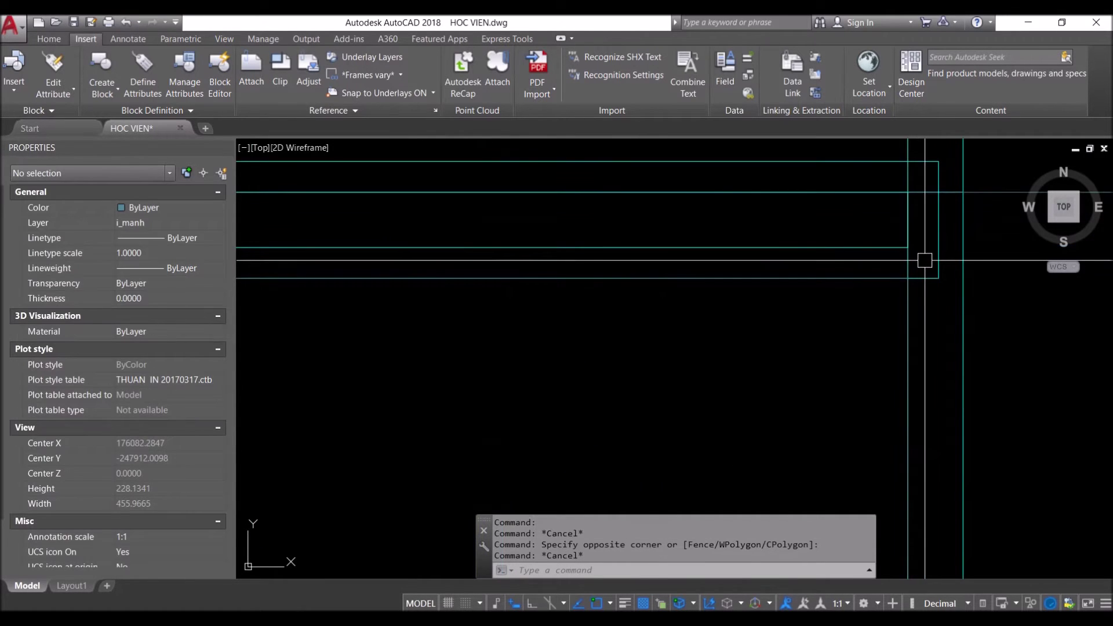
{"action": "type", "text": "e"}
{"action": "key", "text": "Return"}
Begin copying the wardrobe rectangle together with its thin vertical side piece
{"action": "scroll", "coordinate": [893, 261], "scroll_direction": "down", "scroll_amount": 2}
{"action": "scroll", "coordinate": [863, 258], "scroll_direction": "down", "scroll_amount": 1}
{"action": "scroll", "coordinate": [835, 253], "scroll_direction": "down", "scroll_amount": 1}
{"action": "left_click", "coordinate": [872, 290]}
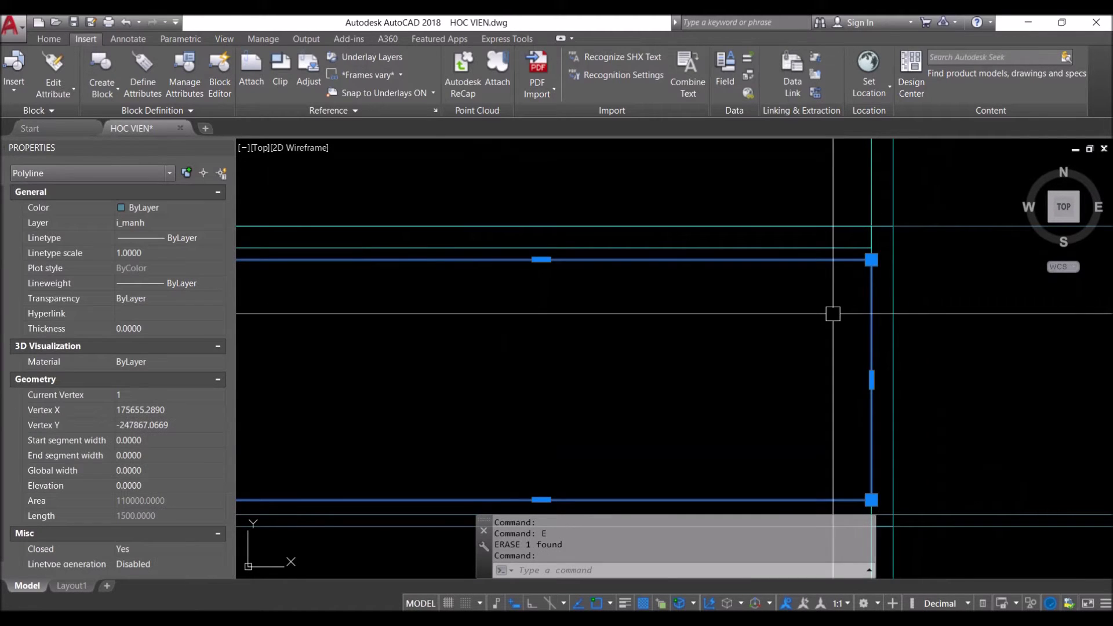
{"action": "left_click", "coordinate": [893, 300]}
{"action": "scroll", "coordinate": [892, 301], "scroll_direction": "down", "scroll_amount": 4}
{"action": "scroll", "coordinate": [815, 350], "scroll_direction": "down", "scroll_amount": 2}
{"action": "scroll", "coordinate": [820, 363], "scroll_direction": "up", "scroll_amount": 3}
{"action": "scroll", "coordinate": [660, 332], "scroll_direction": "up", "scroll_amount": 1}
{"action": "type", "text": "CO"}
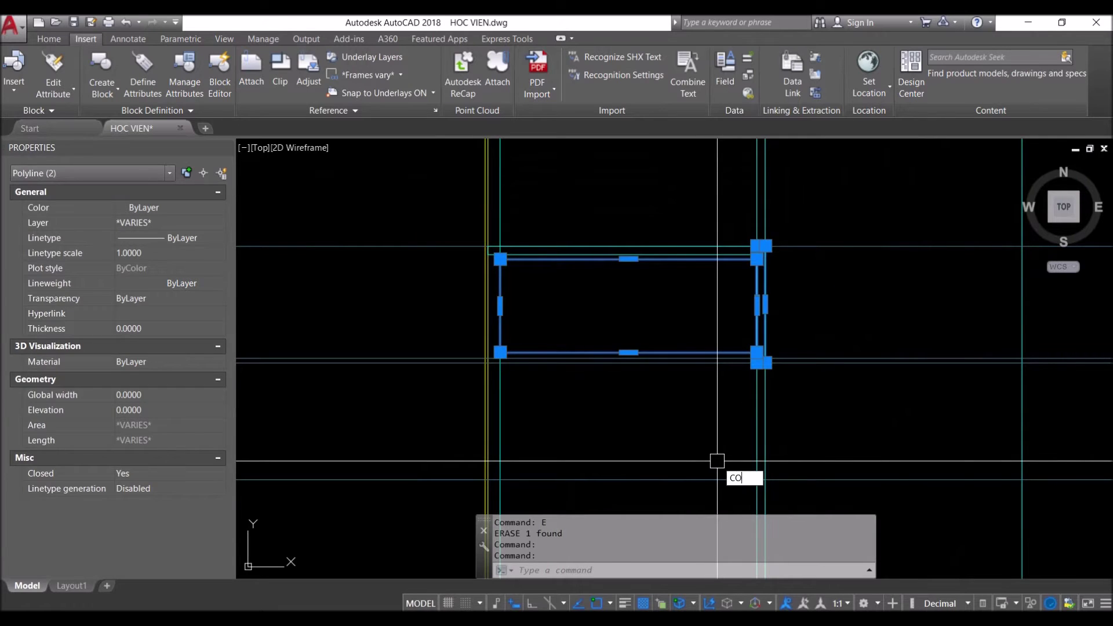
{"action": "key", "text": "Return"}
Place the copy to the right and move both copied polylines onto layer i_dut
{"action": "left_click", "coordinate": [645, 435]}
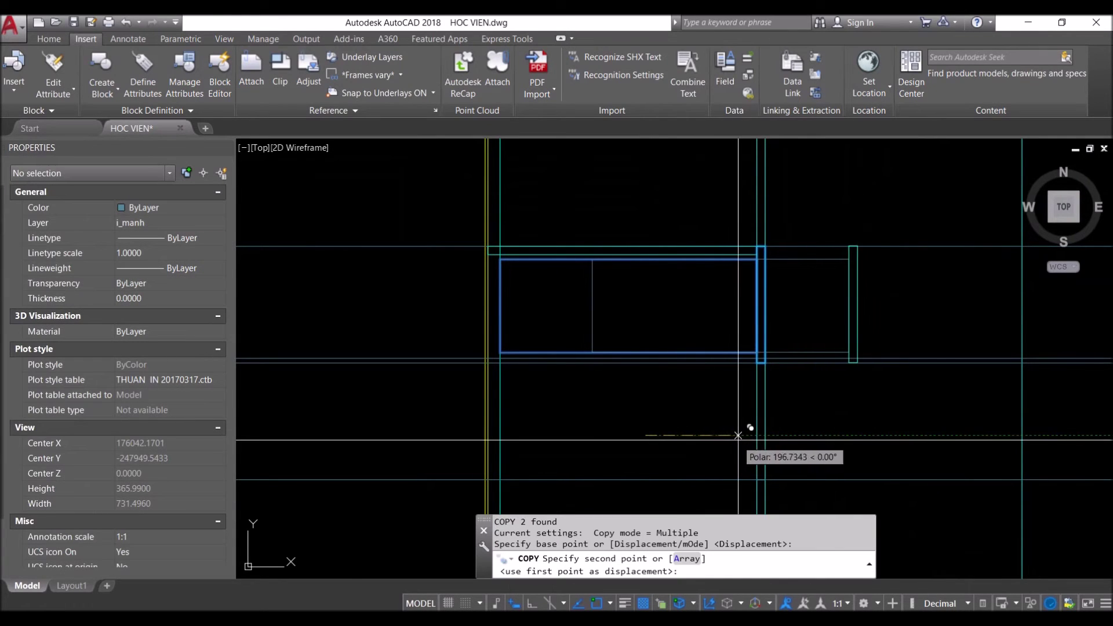
{"action": "left_click", "coordinate": [739, 434]}
{"action": "key", "text": "Escape"}
{"action": "left_click", "coordinate": [879, 293]}
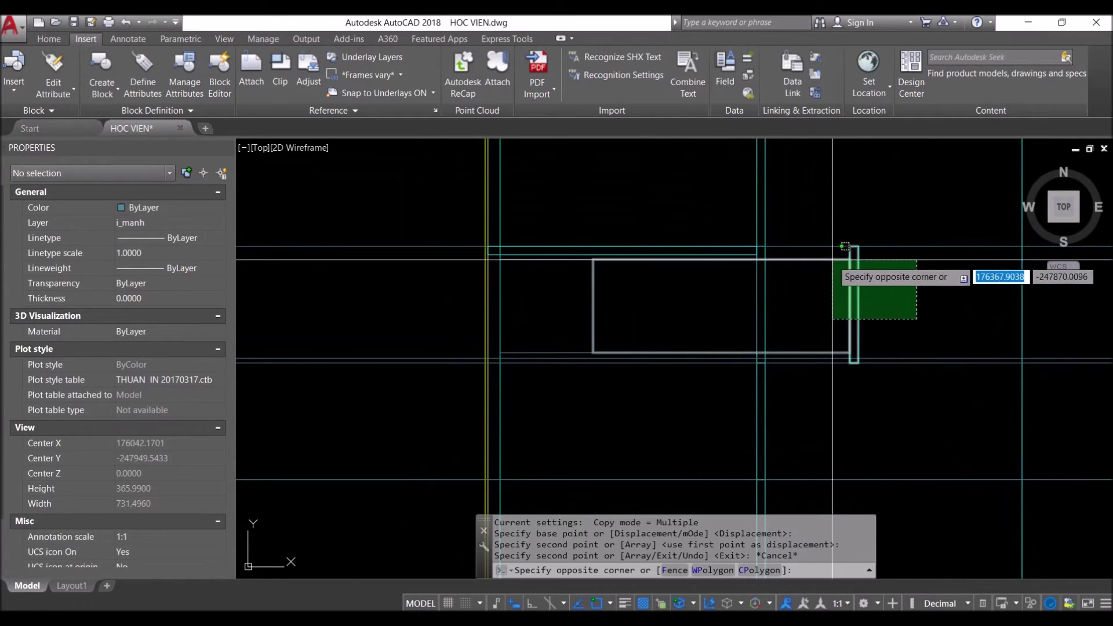
{"action": "left_click", "coordinate": [828, 342]}
{"action": "type", "text": "1"}
{"action": "key", "text": "Return"}
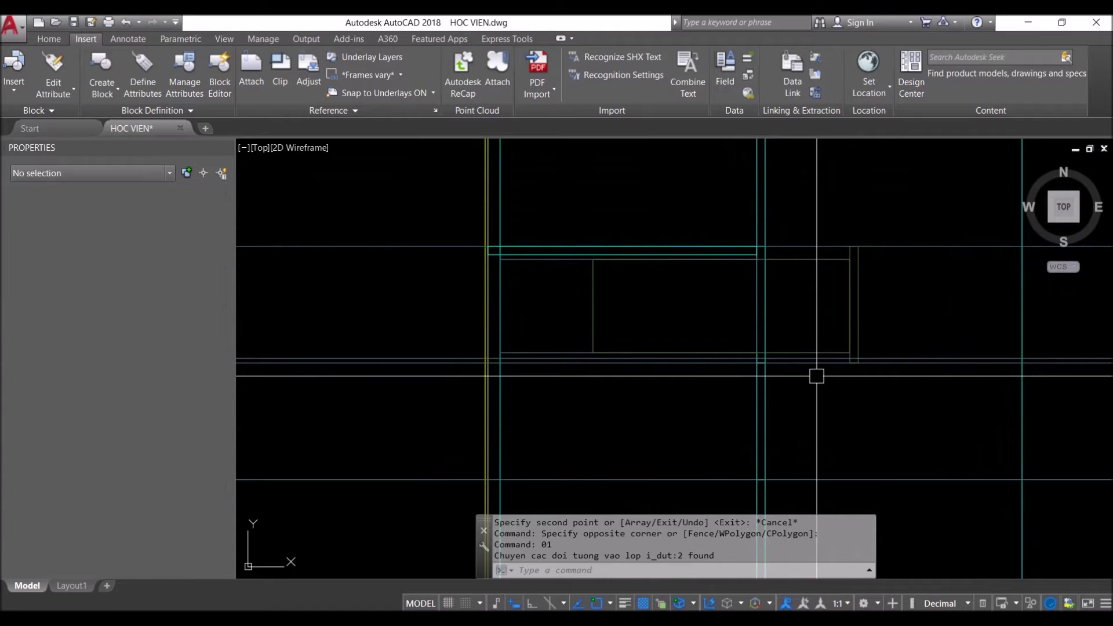
Match the dashed side piece's properties onto the copied rectangle
{"action": "left_click", "coordinate": [858, 294]}
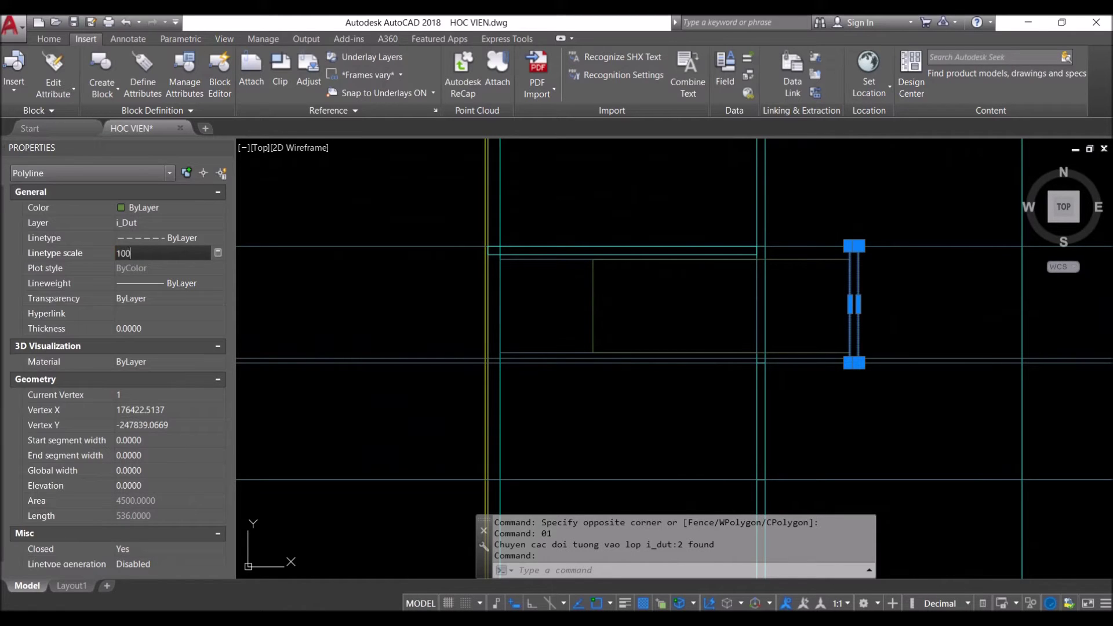
{"action": "key", "text": "Escape"}
{"action": "key", "text": "Escape"}
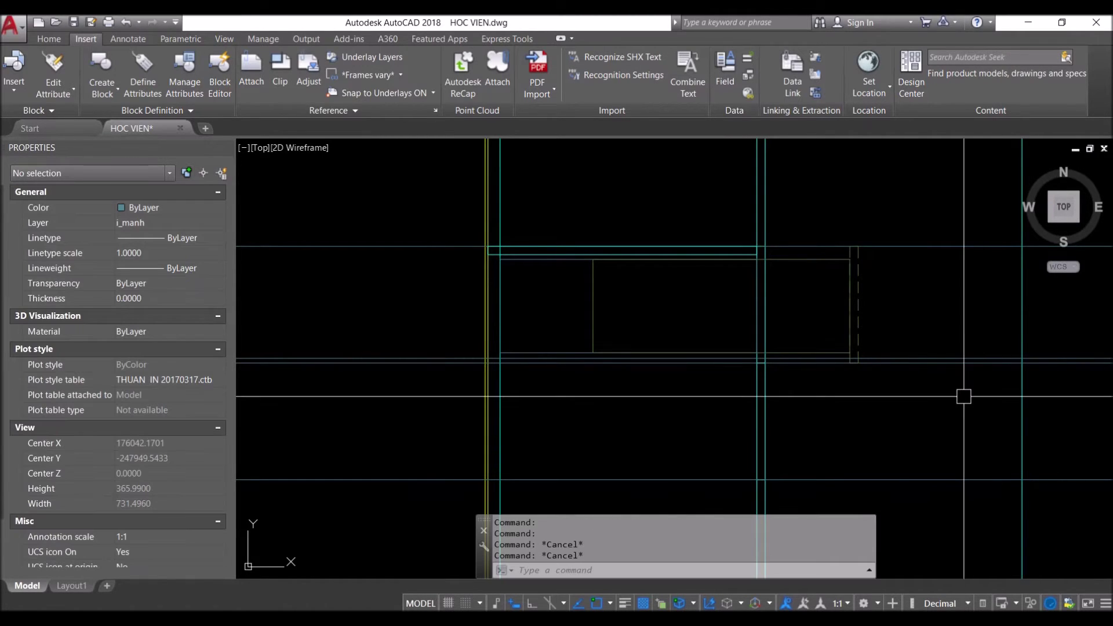
{"action": "type", "text": "m"}
{"action": "key", "text": "Return"}
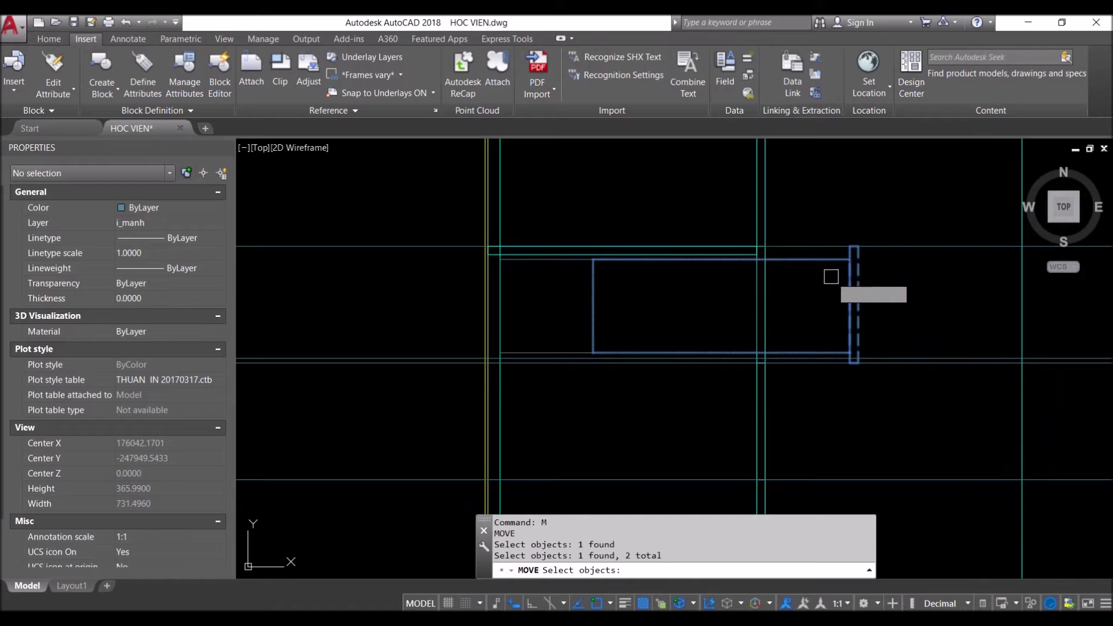
{"action": "key", "text": "Escape"}
{"action": "type", "text": "ma"}
{"action": "key", "text": "Return"}
{"action": "left_click", "coordinate": [857, 273]}
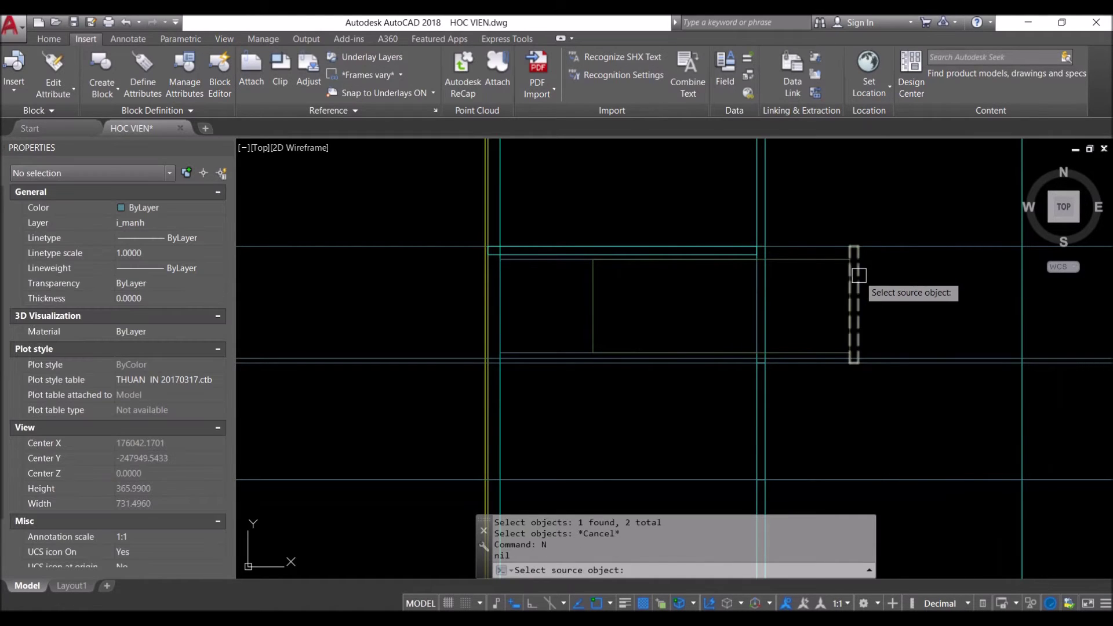
{"action": "key", "text": "Return"}
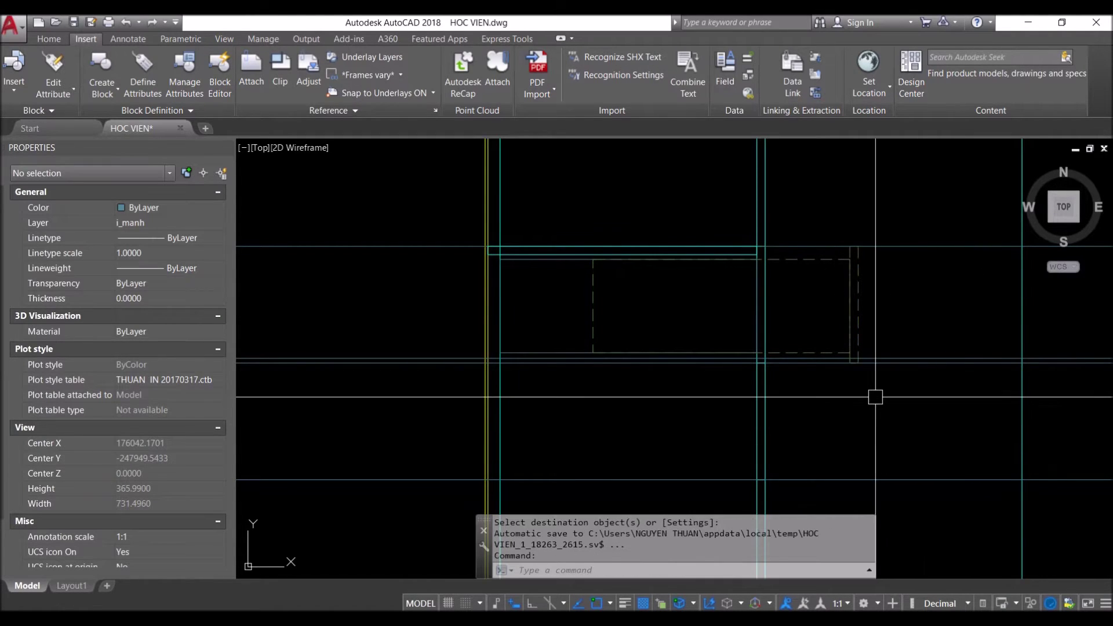
{"action": "key", "text": "Escape"}
Select the horizontal construction lines and dashed rectangle, then cancel the accidental stretch
{"action": "scroll", "coordinate": [781, 380], "scroll_direction": "up", "scroll_amount": 5}
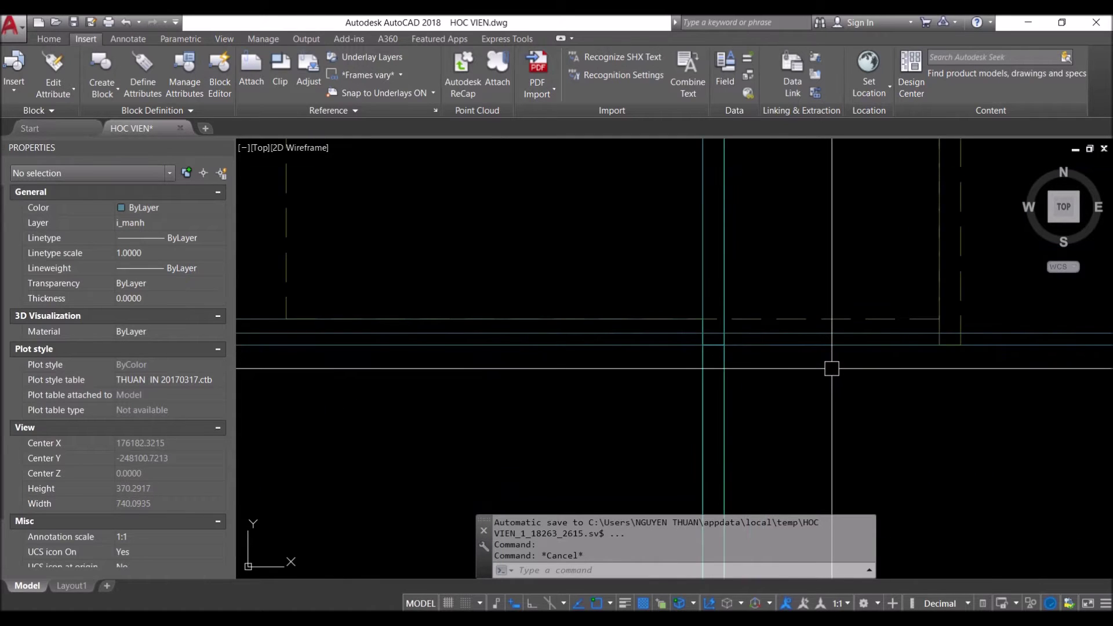
{"action": "left_click", "coordinate": [809, 353]}
{"action": "left_click", "coordinate": [798, 325]}
{"action": "middle_click_drag", "start_coordinate": [598, 375], "coordinate": [743, 393]}
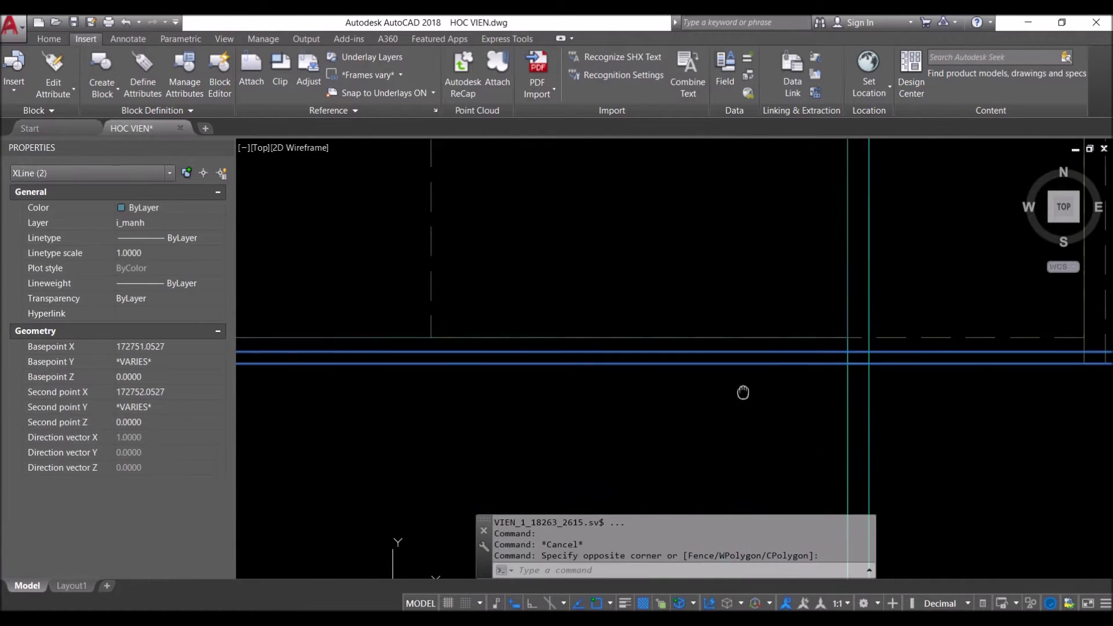
{"action": "scroll", "coordinate": [743, 392], "scroll_direction": "down", "scroll_amount": 3}
{"action": "left_click", "coordinate": [753, 348]}
{"action": "left_click", "coordinate": [691, 364]}
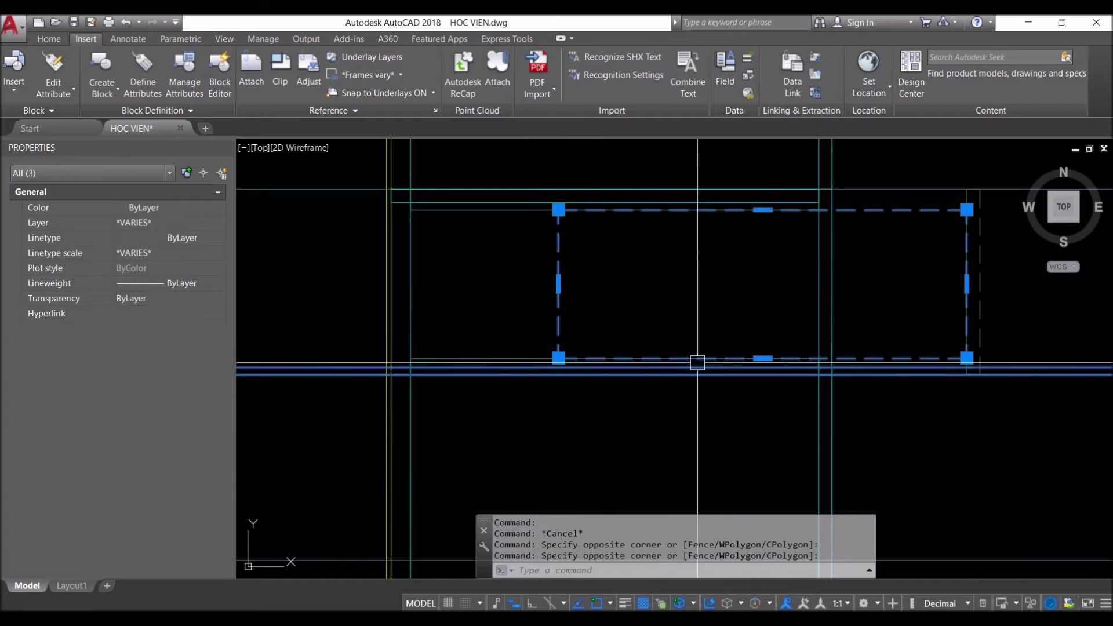
{"action": "scroll", "coordinate": [768, 355], "scroll_direction": "up", "scroll_amount": 3}
{"action": "left_click", "coordinate": [783, 371]}
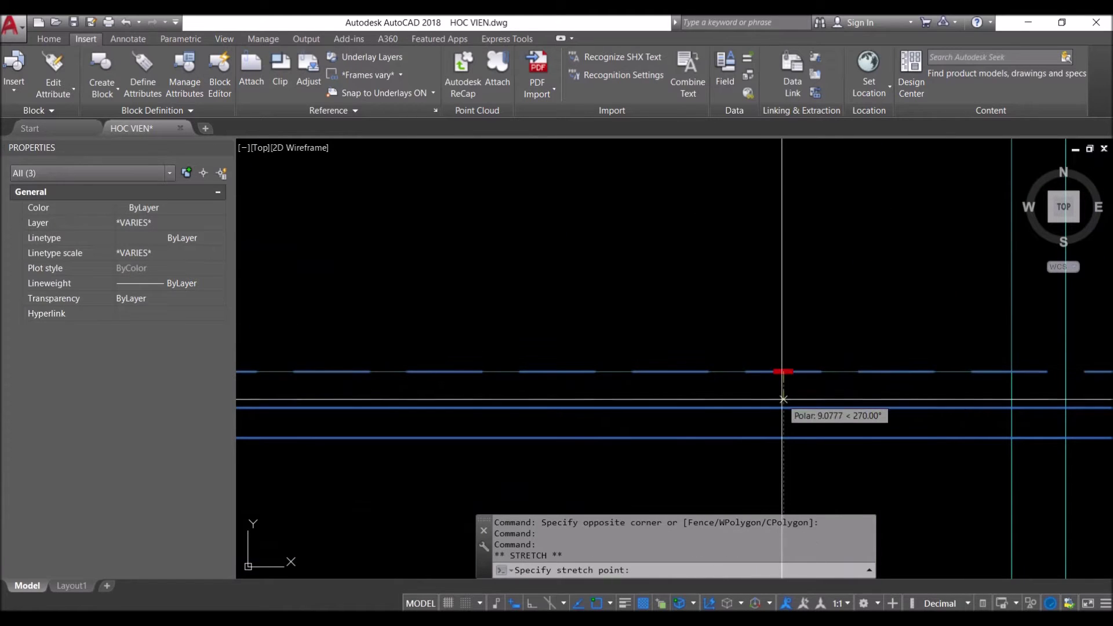
{"action": "scroll", "coordinate": [783, 372], "scroll_direction": "down", "scroll_amount": 3}
{"action": "key", "text": "Escape"}
Delete the horizontal construction lines and one leftover line
{"action": "left_click", "coordinate": [543, 426]}
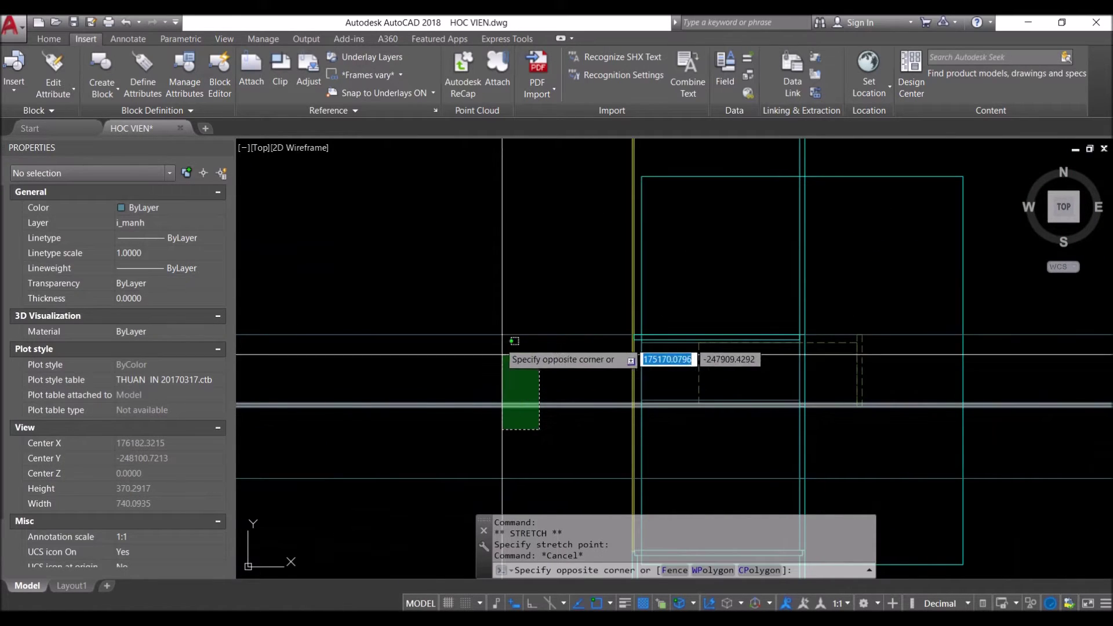
{"action": "left_click", "coordinate": [474, 376]}
{"action": "key", "text": "Delete"}
{"action": "left_click", "coordinate": [559, 241]}
{"action": "left_click", "coordinate": [460, 385]}
{"action": "key", "text": "Delete"}
{"action": "left_click", "coordinate": [887, 236]}
{"action": "left_click", "coordinate": [857, 169]}
{"action": "key", "text": "Delete"}
{"action": "scroll", "coordinate": [674, 378], "scroll_direction": "up", "scroll_amount": 1}
{"action": "scroll", "coordinate": [551, 295], "scroll_direction": "up", "scroll_amount": 2}
{"action": "scroll", "coordinate": [551, 295], "scroll_direction": "up", "scroll_amount": 3}
{"action": "scroll", "coordinate": [542, 306], "scroll_direction": "down", "scroll_amount": 1}
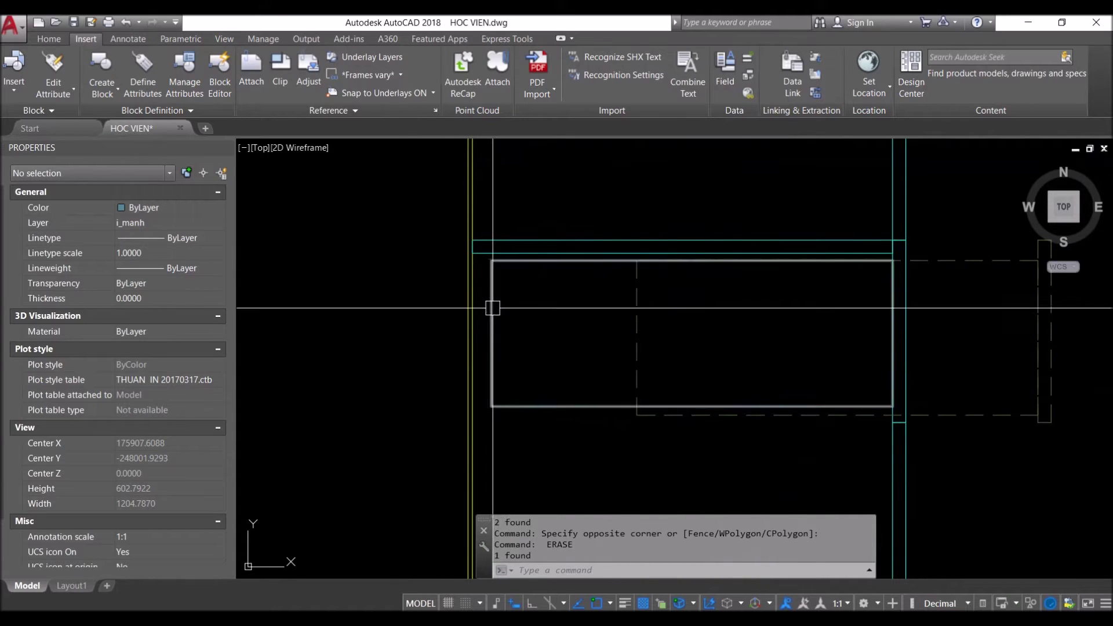
Offset the solid upper rectangle 12 units inward
{"action": "key", "text": "Escape"}
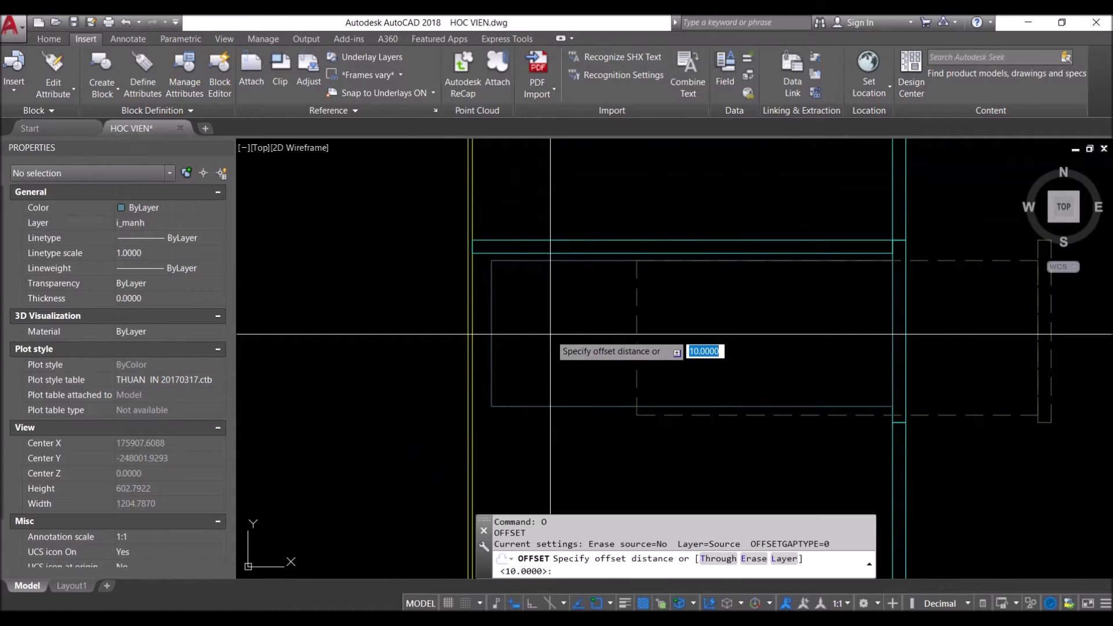
{"action": "key", "text": "Return"}
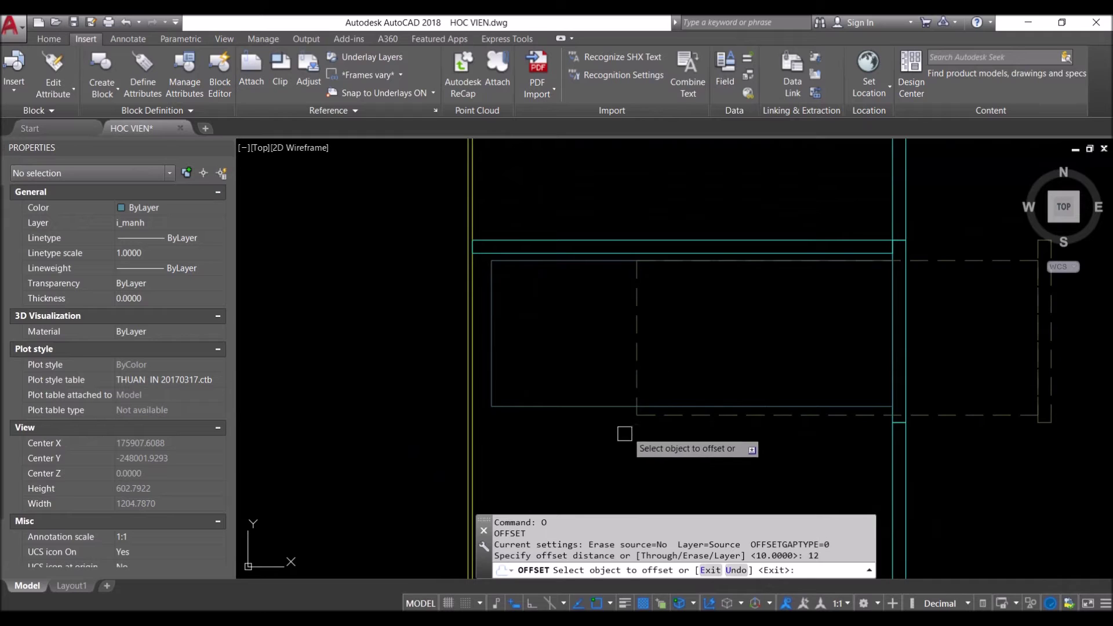
{"action": "key", "text": "Escape"}
{"action": "left_click", "coordinate": [615, 405]}
{"action": "left_click", "coordinate": [692, 406]}
{"action": "key", "text": "Down"}
{"action": "key", "text": "Escape"}
{"action": "key", "text": "Escape"}
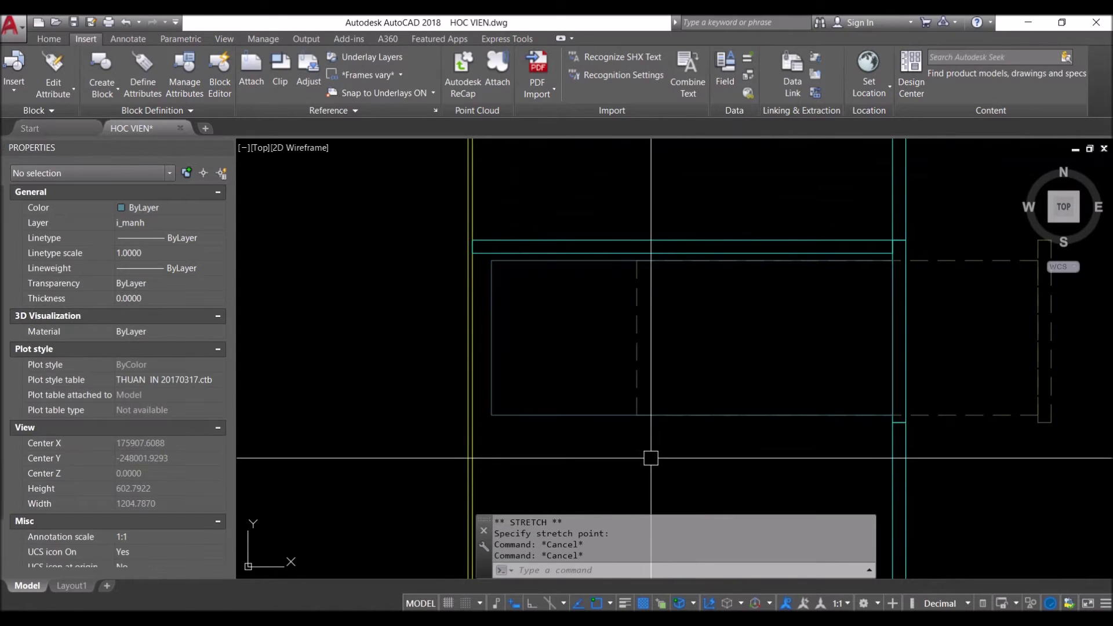
{"action": "key", "text": "Return"}
{"action": "key", "text": "Return"}
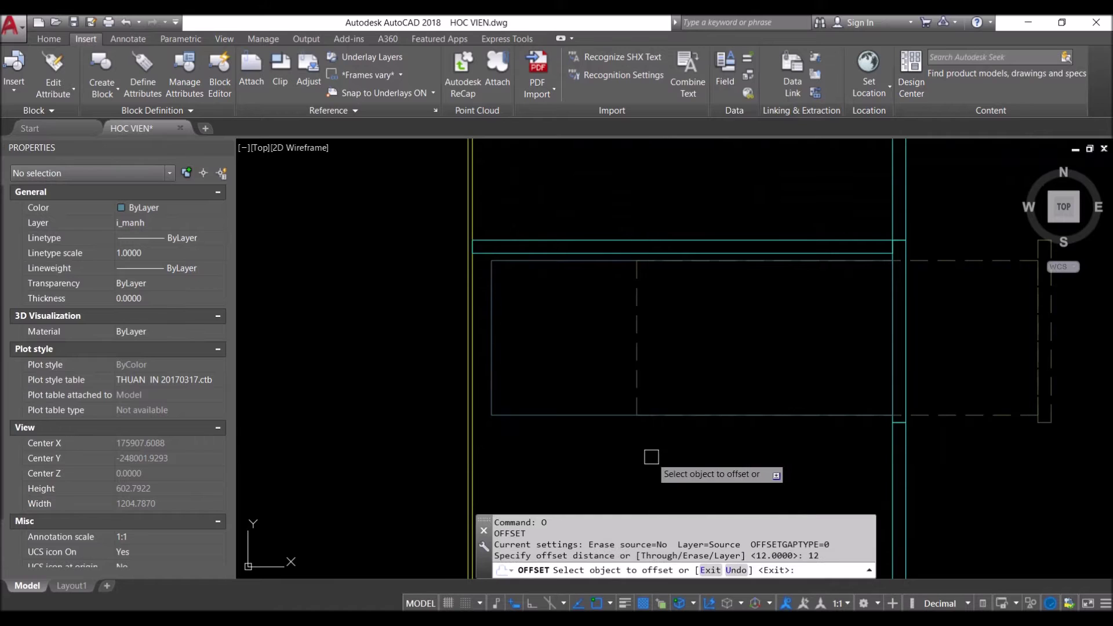
{"action": "left_click", "coordinate": [581, 414]}
{"action": "left_click", "coordinate": [578, 364]}
{"action": "key", "text": "Escape"}
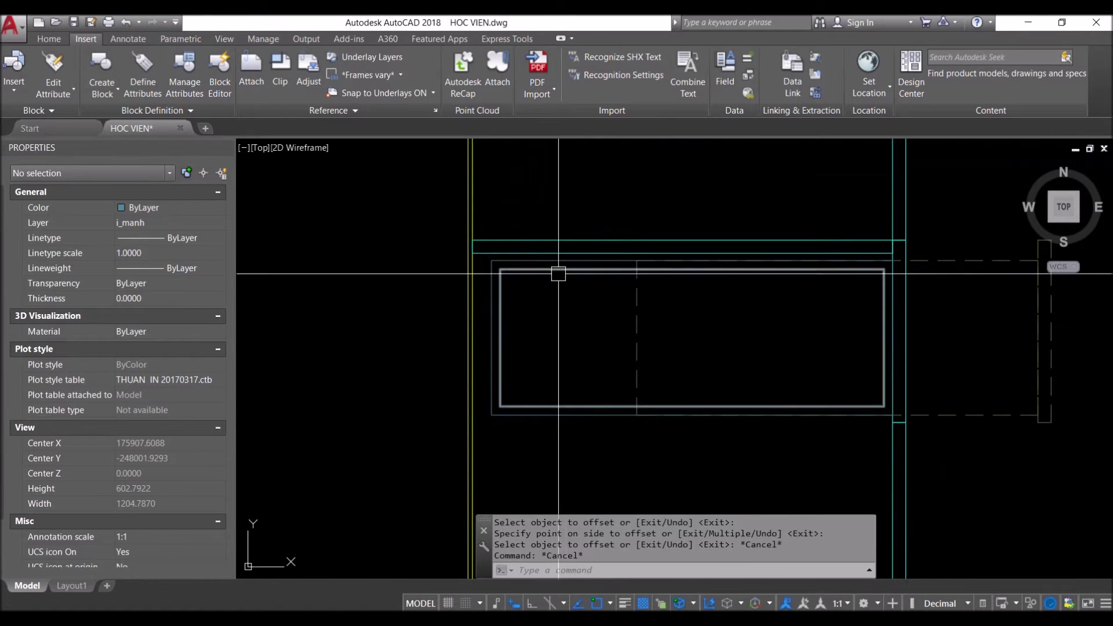
Select the new inner rectangle, cancelling the accidental grip stretches
{"action": "left_click", "coordinate": [552, 269]}
{"action": "left_click", "coordinate": [692, 269]}
{"action": "key", "text": "Escape"}
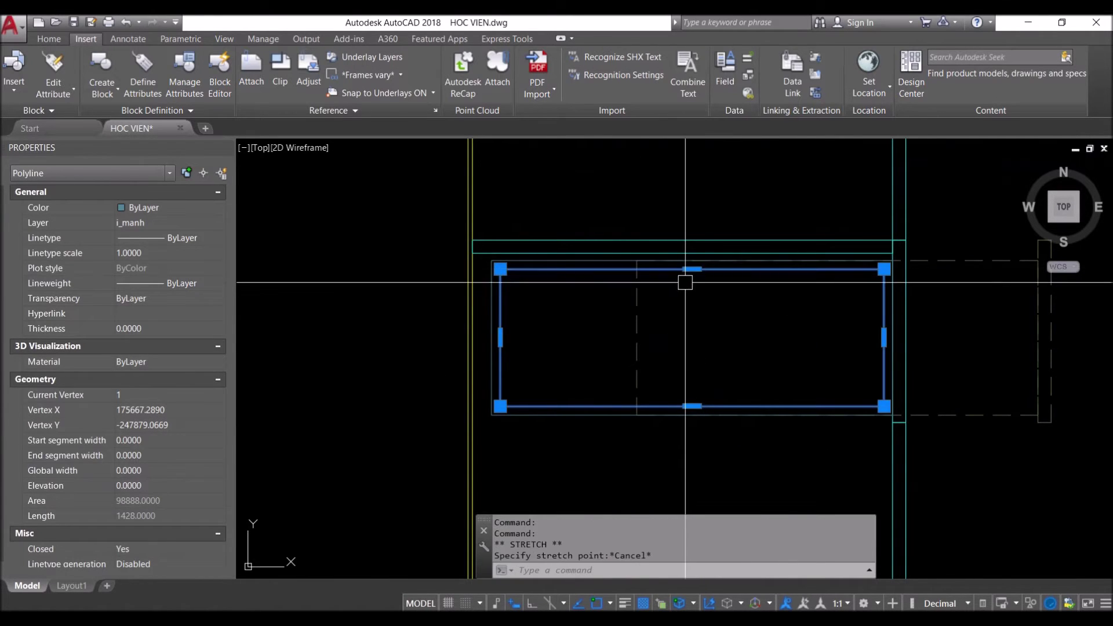
{"action": "key", "text": "Escape"}
{"action": "left_click", "coordinate": [693, 270]}
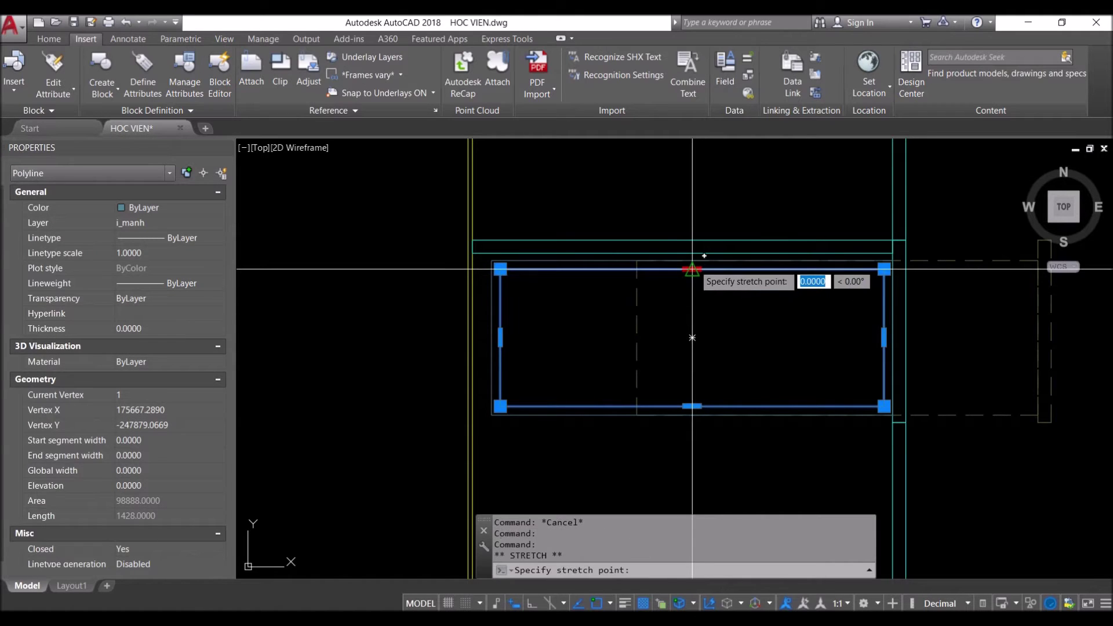
{"action": "right_click", "coordinate": [692, 261]}
Select the dashed rectangle and side piece and begin moving them from a base point
{"action": "left_click", "coordinate": [725, 296]}
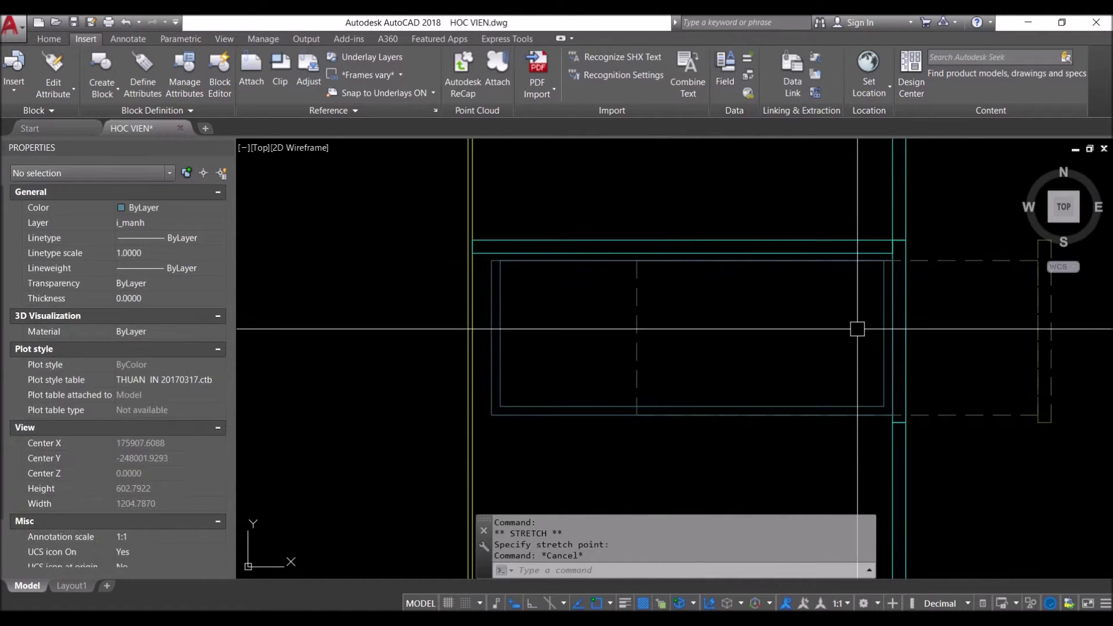
{"action": "middle_click_drag", "start_coordinate": [857, 325], "coordinate": [661, 358]}
{"action": "left_click", "coordinate": [961, 471]}
{"action": "left_click", "coordinate": [787, 386]}
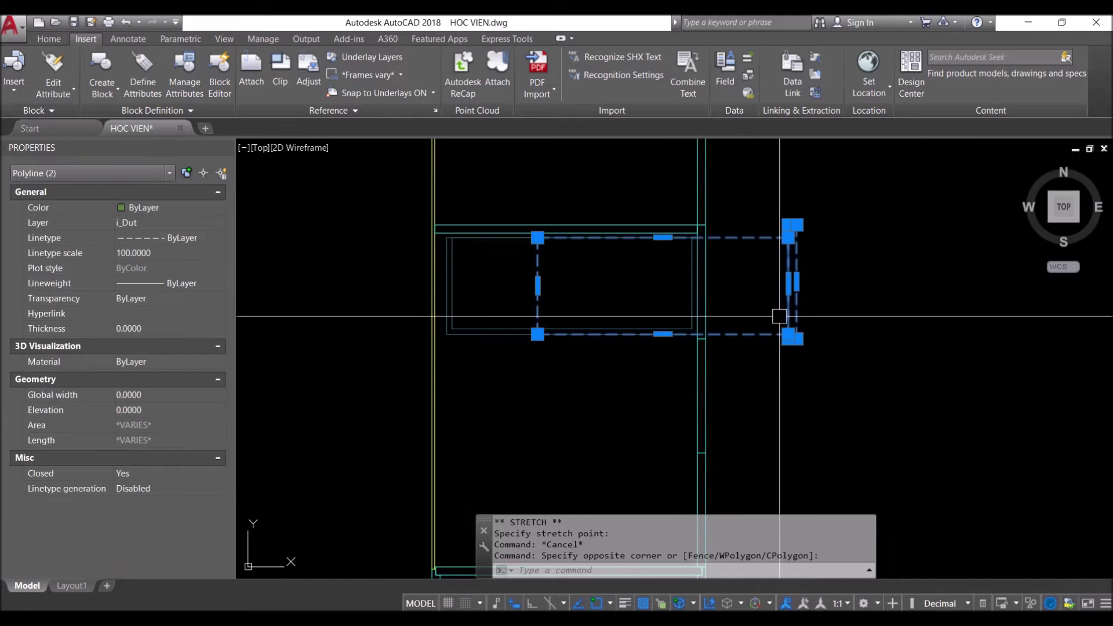
{"action": "type", "text": "m"}
{"action": "key", "text": "Return"}
{"action": "left_click", "coordinate": [748, 434]}
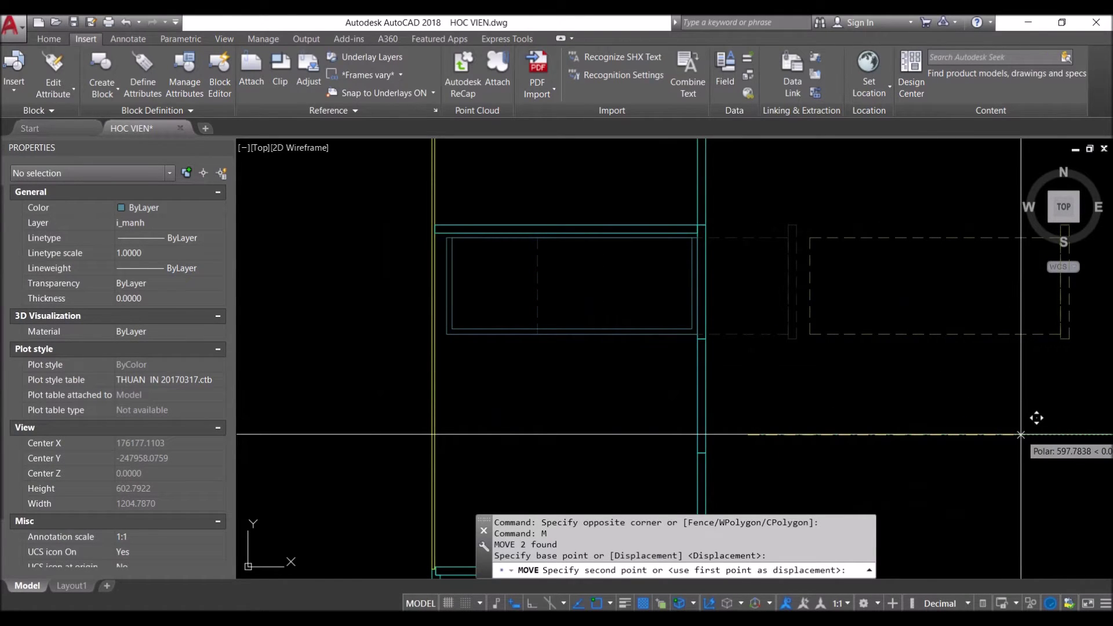
{"action": "type", "text": "600"}
Move the dashed polylines 600 units right, then open the Boundary Creation dialog with BO
{"action": "key", "text": "Return"}
{"action": "scroll", "coordinate": [689, 294], "scroll_direction": "up", "scroll_amount": 2}
{"action": "key", "text": "Escape"}
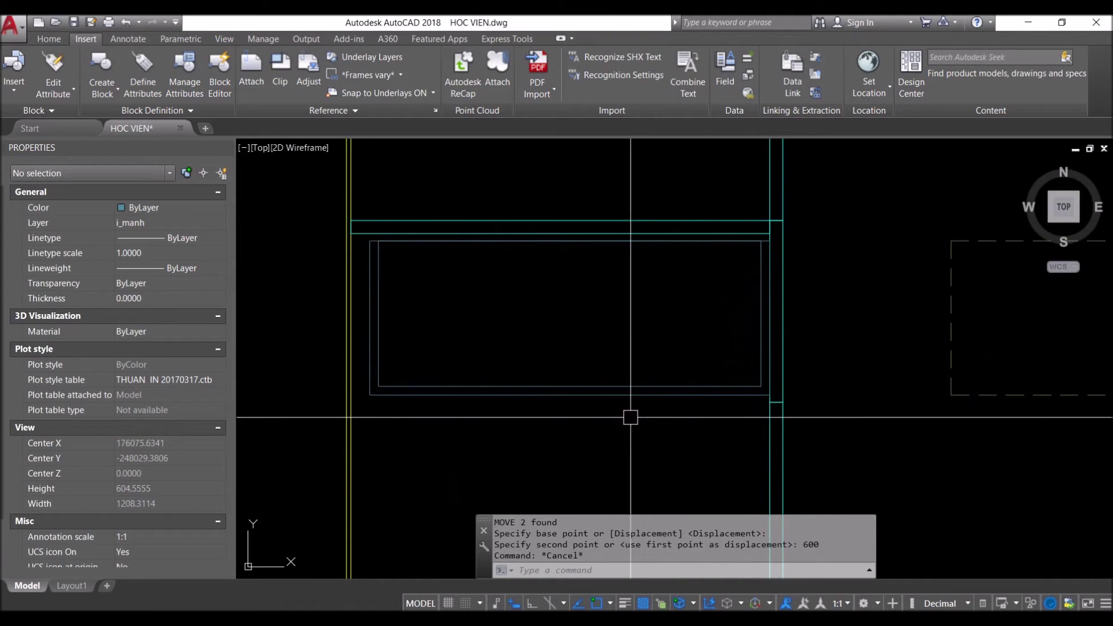
{"action": "type", "text": "bo"}
{"action": "key", "text": "Return"}
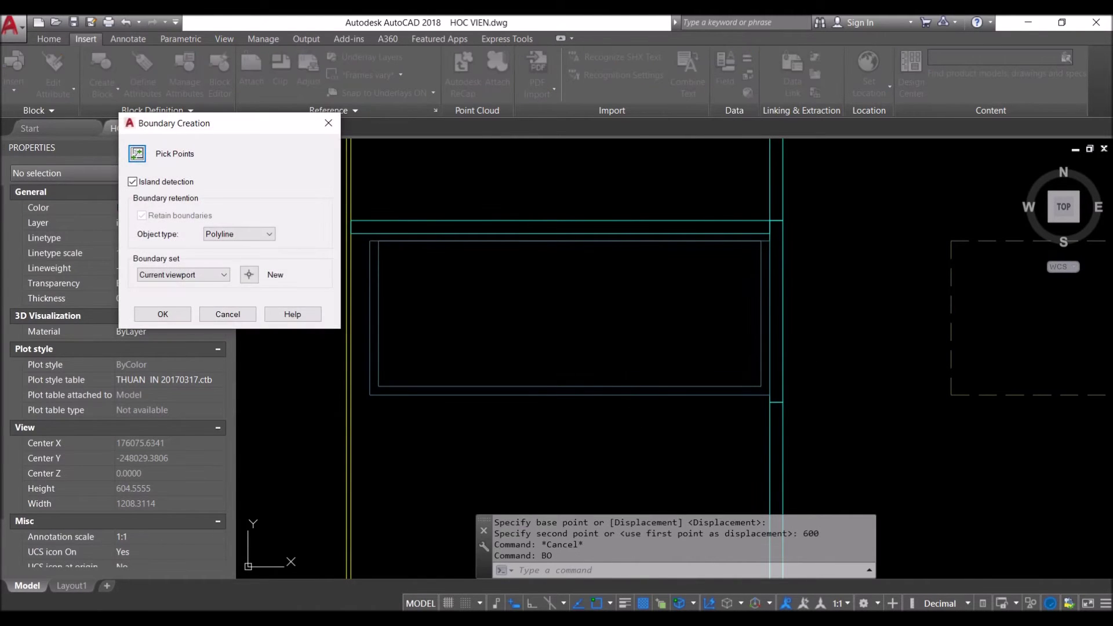
Make i_Tuong the current layer by matching a wall line
{"action": "left_click", "coordinate": [327, 123]}
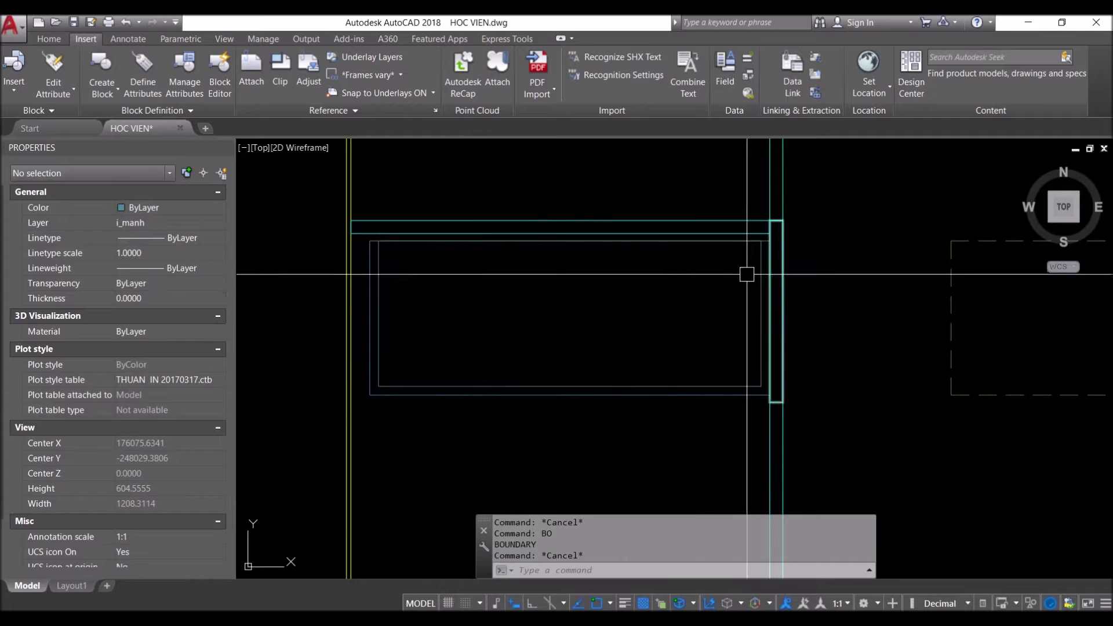
{"action": "type", "text": "VH"}
{"action": "key", "text": "Return"}
{"action": "left_click", "coordinate": [508, 227]}
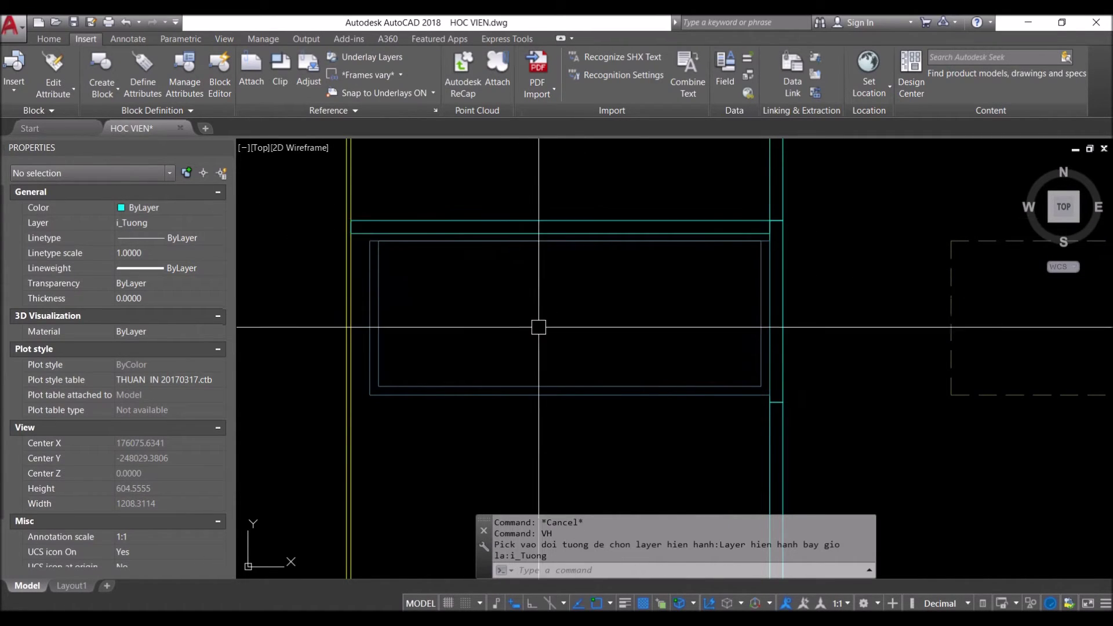
{"action": "left_click", "coordinate": [49, 38]}
{"action": "key", "text": "Escape"}
Create a boundary polyline inside the frame's inner rectangle
{"action": "key", "text": "Escape"}
{"action": "type", "text": "bo"}
{"action": "key", "text": "Return"}
{"action": "key", "text": "Escape"}
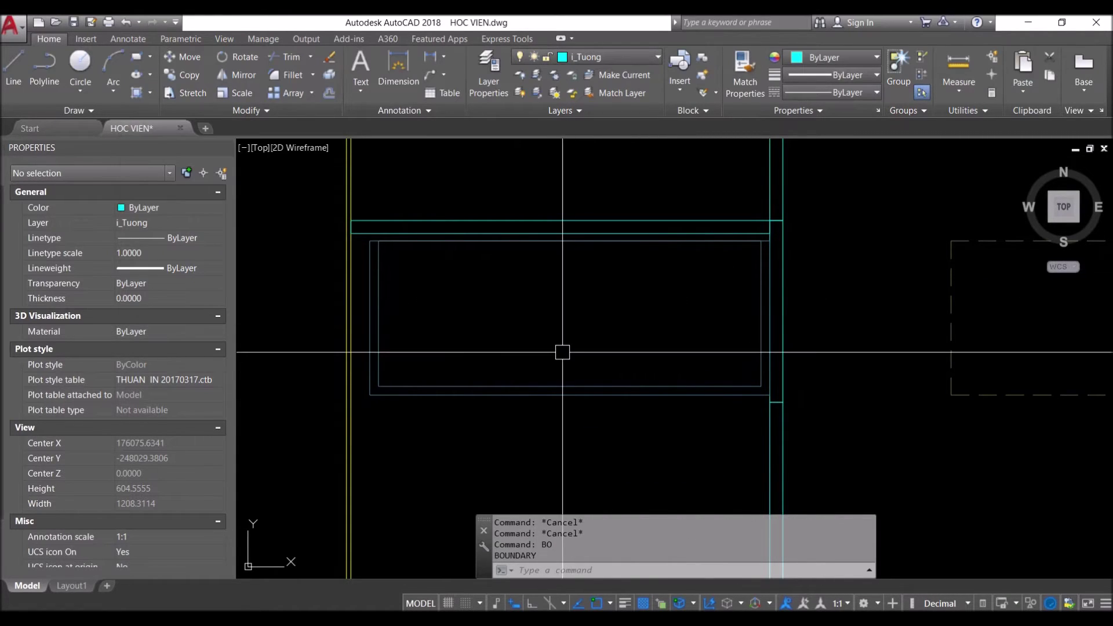
{"action": "left_click", "coordinate": [490, 399]}
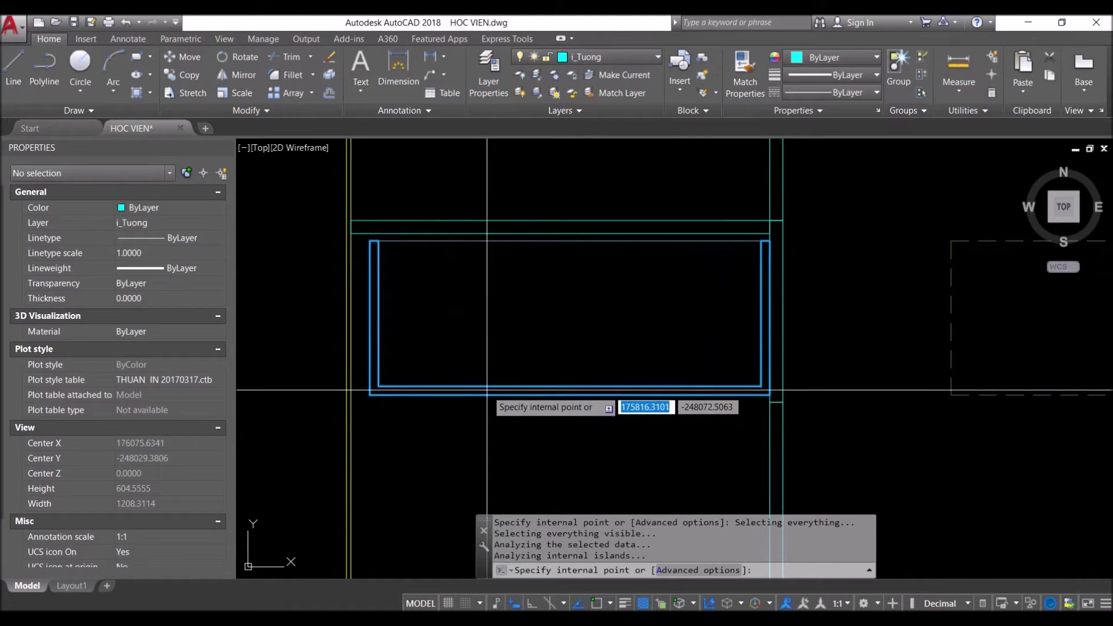
{"action": "key", "text": "Return"}
Isolate the layer of the two corner polylines with LAYISO
{"action": "scroll", "coordinate": [421, 247], "scroll_direction": "up", "scroll_amount": 4}
{"action": "left_click", "coordinate": [412, 236]}
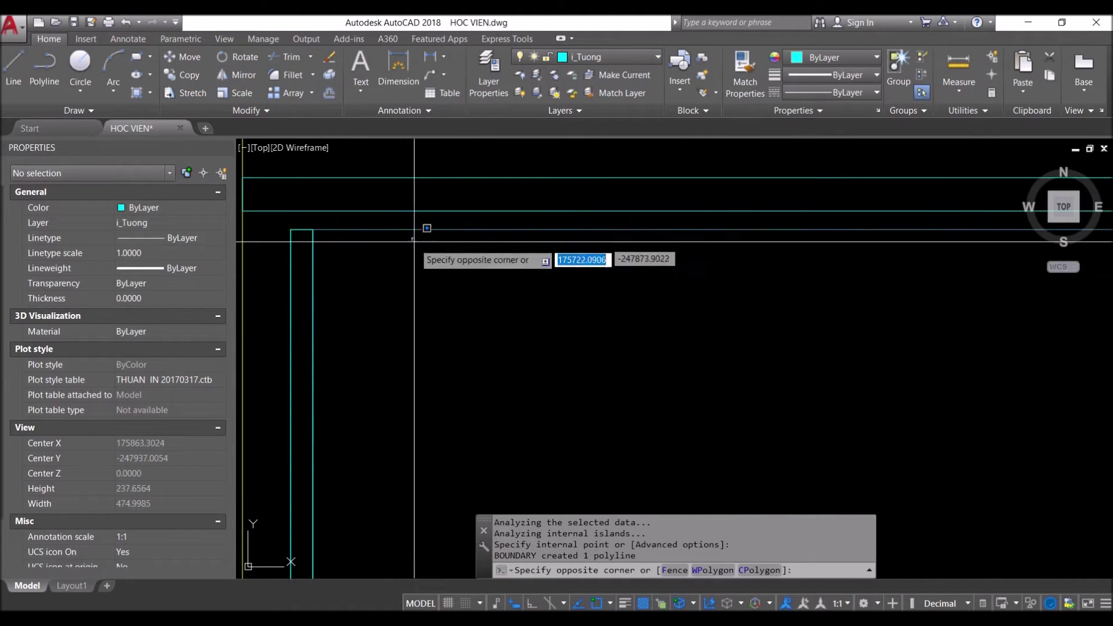
{"action": "left_click", "coordinate": [382, 228]}
{"action": "type", "text": "layiso"}
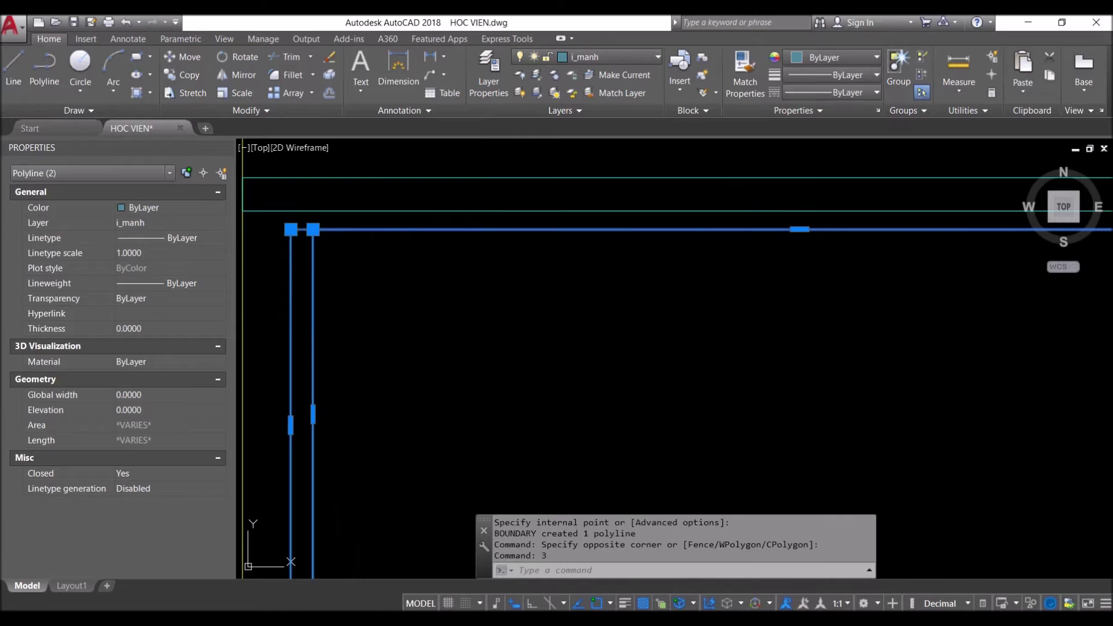
{"action": "key", "text": "Return"}
Check the isolated rectangle's polylines, then turn all layers back on
{"action": "scroll", "coordinate": [435, 265], "scroll_direction": "down", "scroll_amount": 3}
{"action": "left_click", "coordinate": [330, 197]}
{"action": "left_click", "coordinate": [823, 439]}
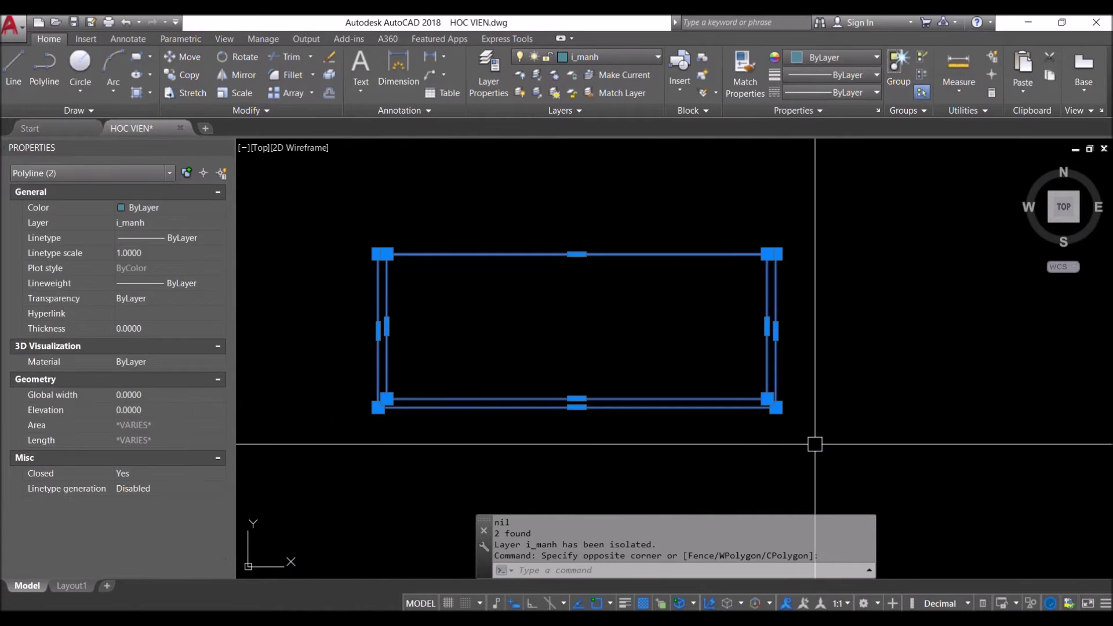
{"action": "key", "text": "Escape"}
{"action": "key", "text": "Escape"}
{"action": "type", "text": "1"}
{"action": "key", "text": "Return"}
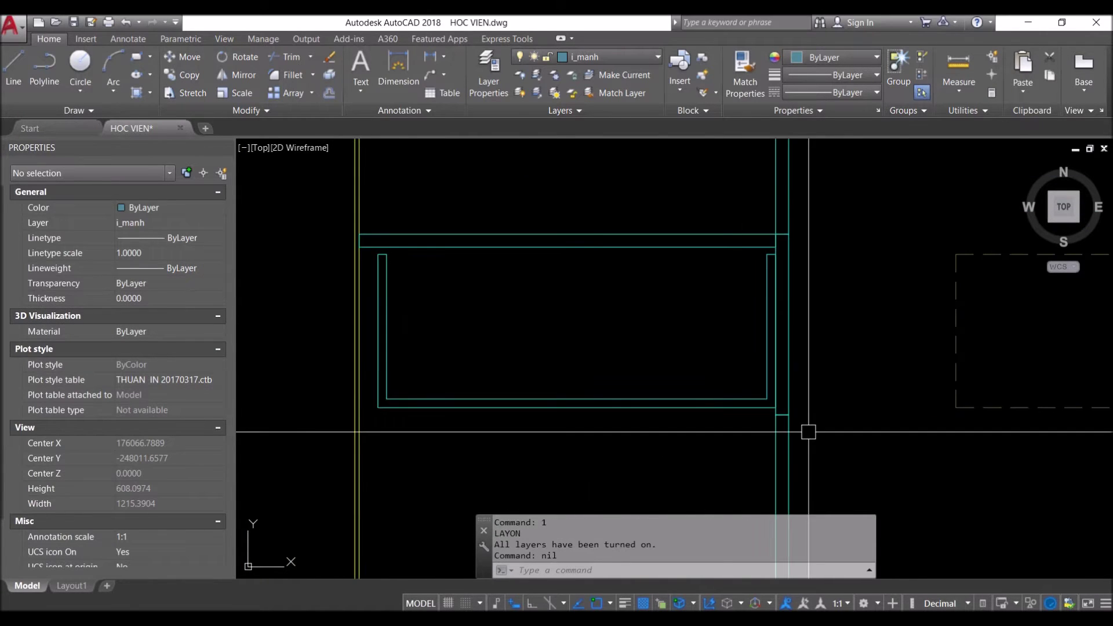
{"action": "type", "text": "L"}
{"action": "key", "text": "Return"}
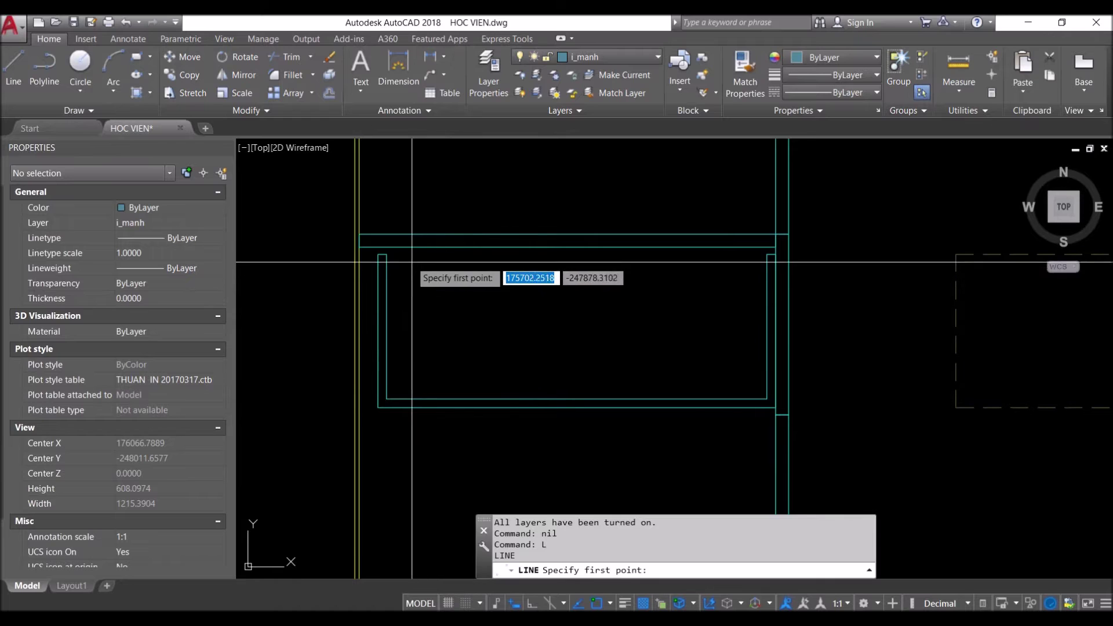
Draw a red 526-unit line along the inner rectangle's top edge
{"action": "left_click", "coordinate": [387, 254]}
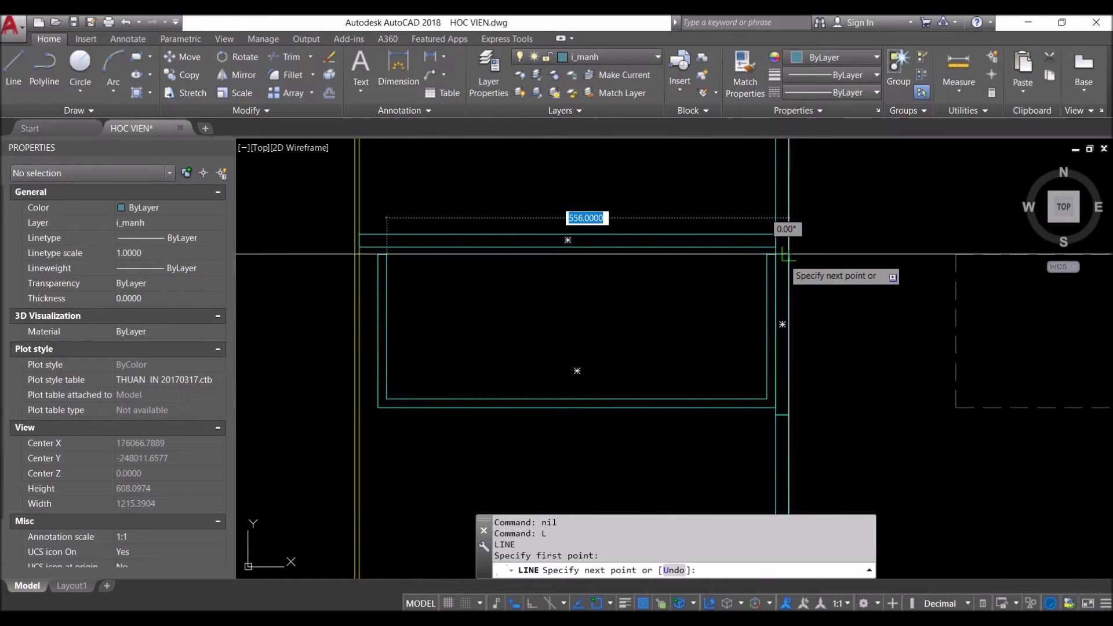
{"action": "left_click", "coordinate": [767, 254]}
{"action": "key", "text": "Escape"}
{"action": "left_click", "coordinate": [708, 254]}
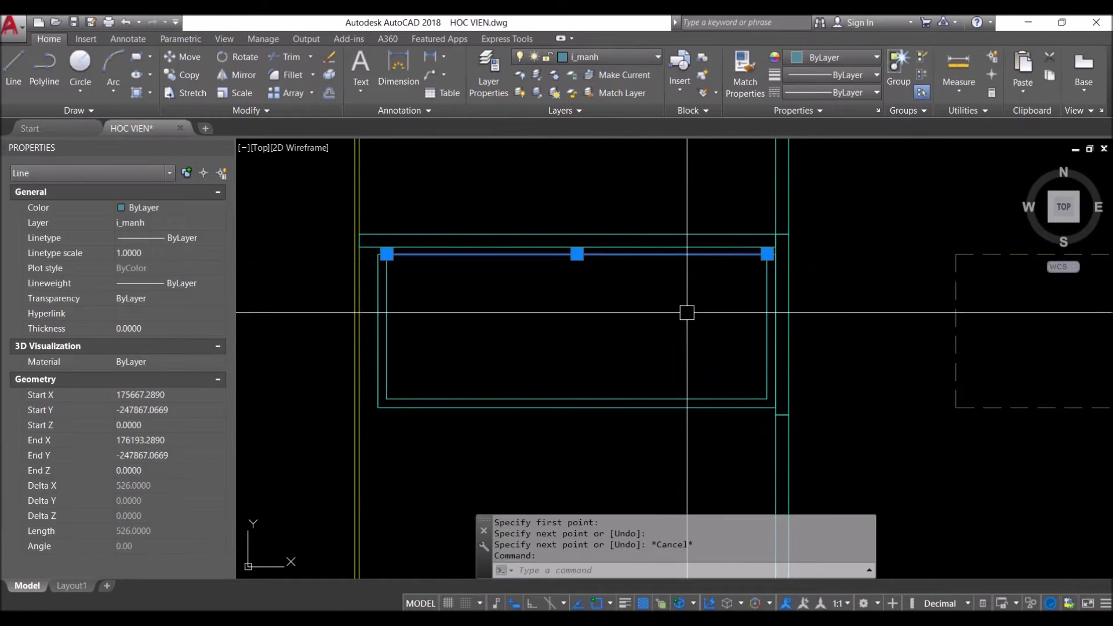
{"action": "type", "text": "03"}
{"action": "key", "text": "Return"}
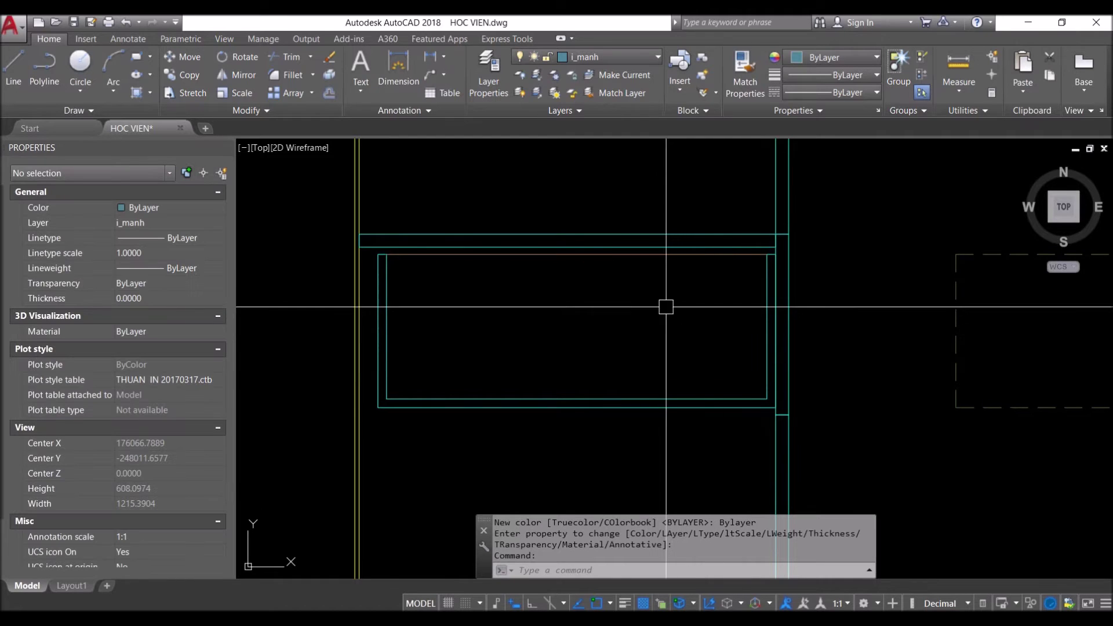
{"action": "left_click", "coordinate": [666, 254]}
{"action": "key", "text": "Escape"}
Move the dashed rectangle's two polylines 600 units onto the frame
{"action": "scroll", "coordinate": [558, 342], "scroll_direction": "down", "scroll_amount": 4}
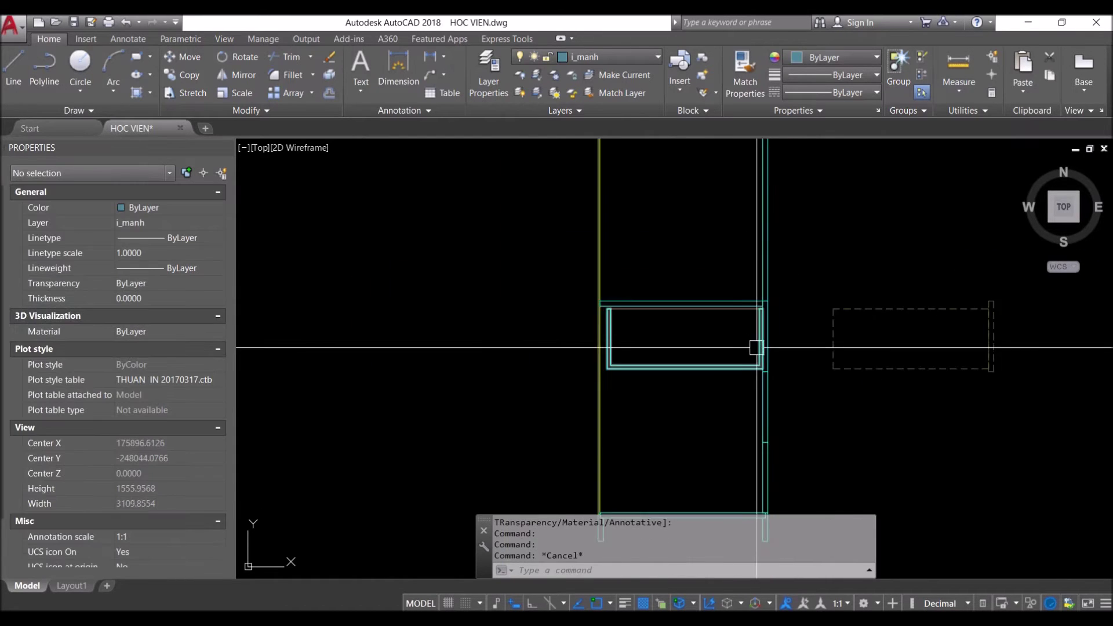
{"action": "left_click", "coordinate": [976, 303]}
{"action": "left_click", "coordinate": [843, 385]}
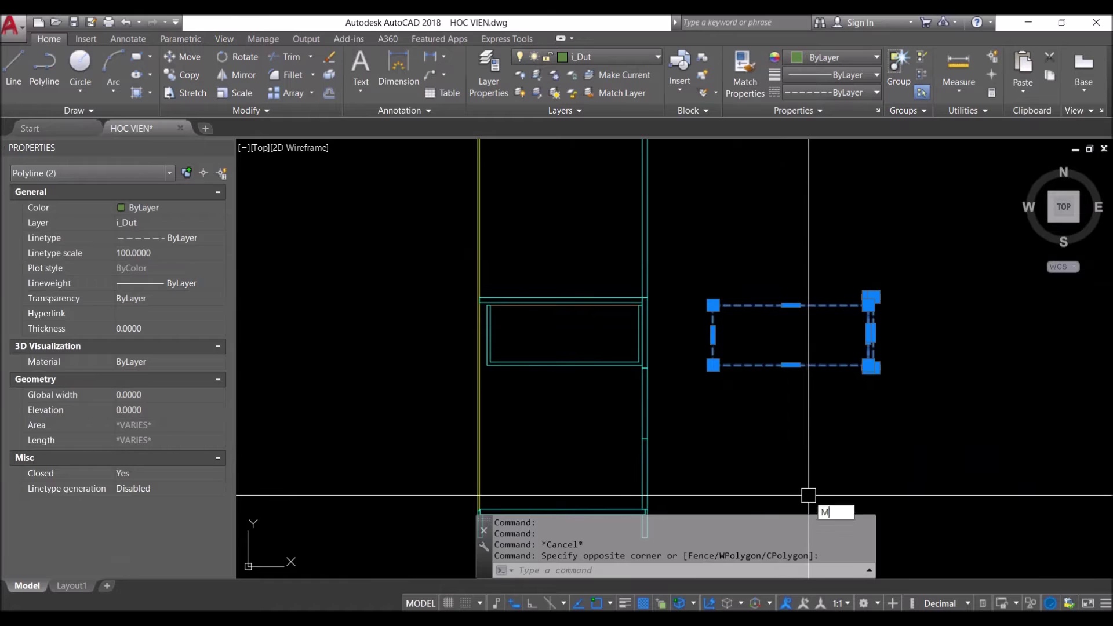
{"action": "key", "text": "Return"}
{"action": "left_click", "coordinate": [900, 473]}
{"action": "type", "text": "600"}
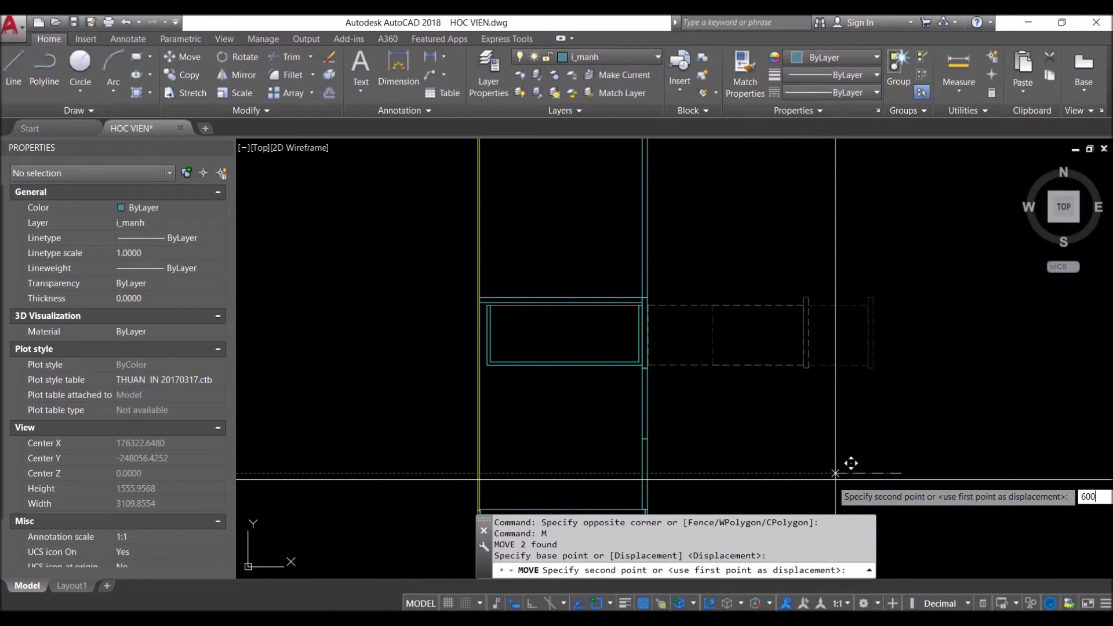
{"action": "key", "text": "Return"}
Inspect the wall polyline beside the frame and reposition the view
{"action": "scroll", "coordinate": [641, 310], "scroll_direction": "up", "scroll_amount": 2}
{"action": "scroll", "coordinate": [671, 373], "scroll_direction": "up", "scroll_amount": 2}
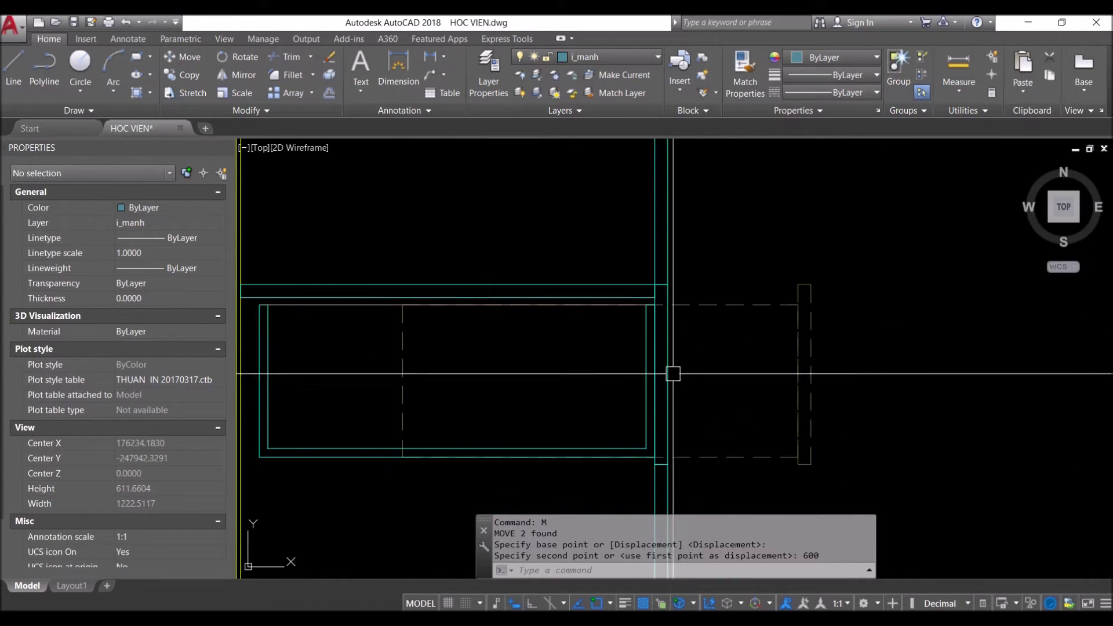
{"action": "left_click", "coordinate": [666, 323]}
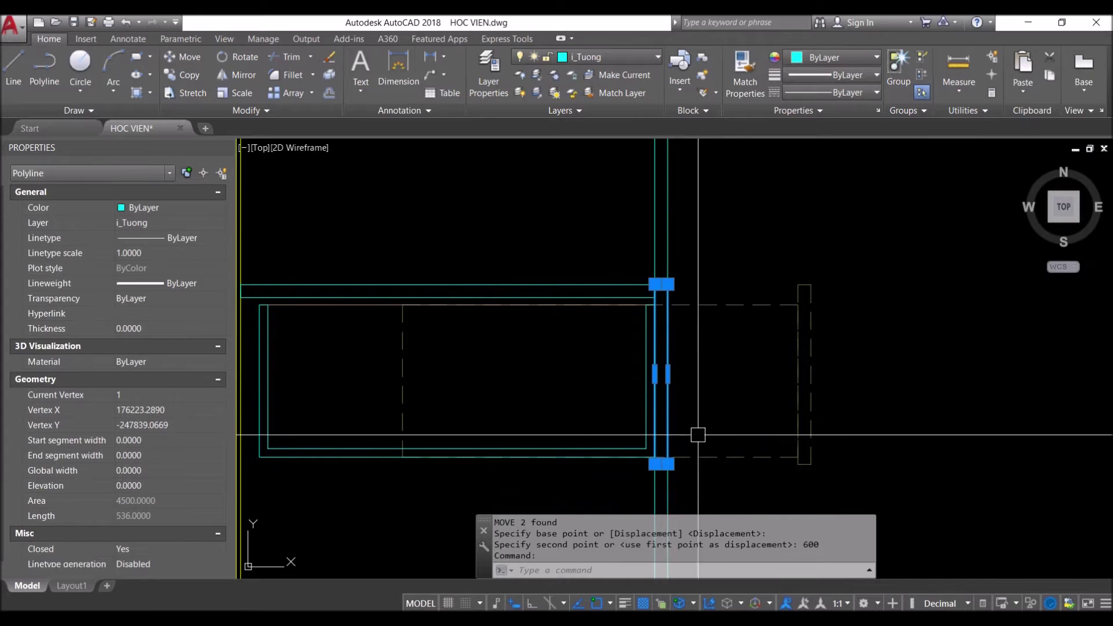
{"action": "key", "text": "Escape"}
{"action": "middle_click_drag", "start_coordinate": [681, 424], "coordinate": [678, 418]}
{"action": "scroll", "coordinate": [580, 290], "scroll_direction": "up", "scroll_amount": 3}
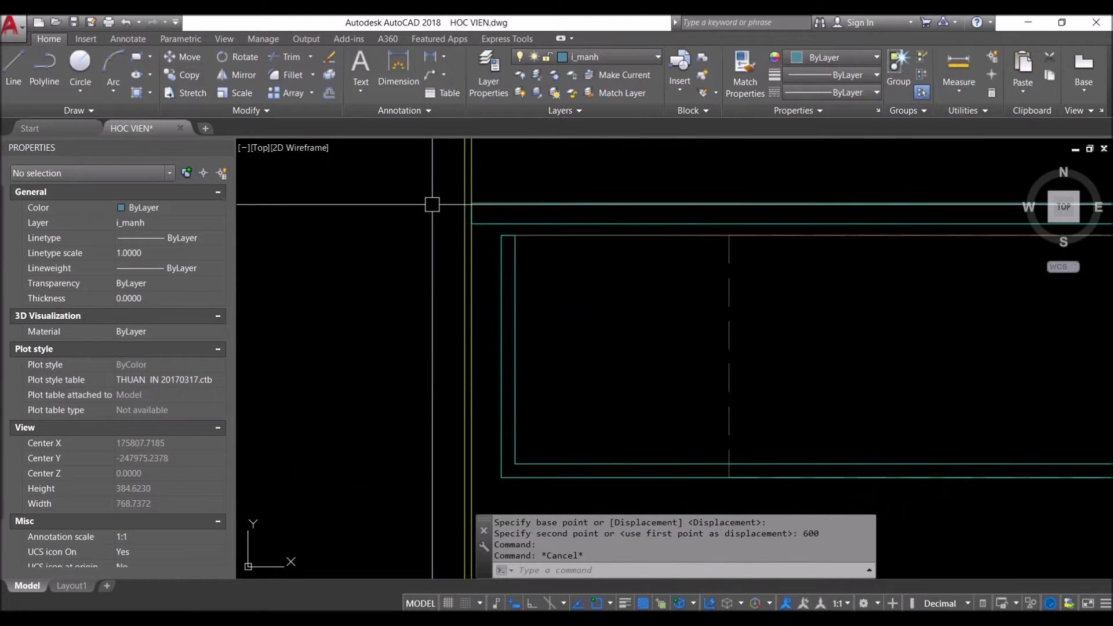
{"action": "scroll", "coordinate": [521, 261], "scroll_direction": "down", "scroll_amount": 2}
{"action": "left_click", "coordinate": [589, 252]}
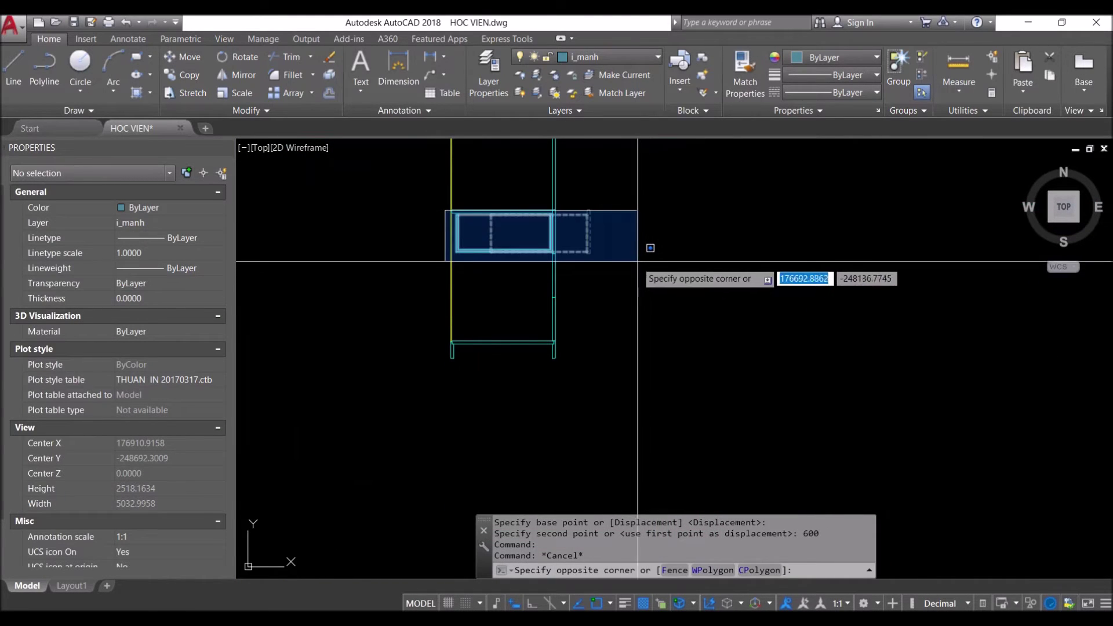
{"action": "key", "text": "Escape"}
{"action": "left_click", "coordinate": [620, 308]}
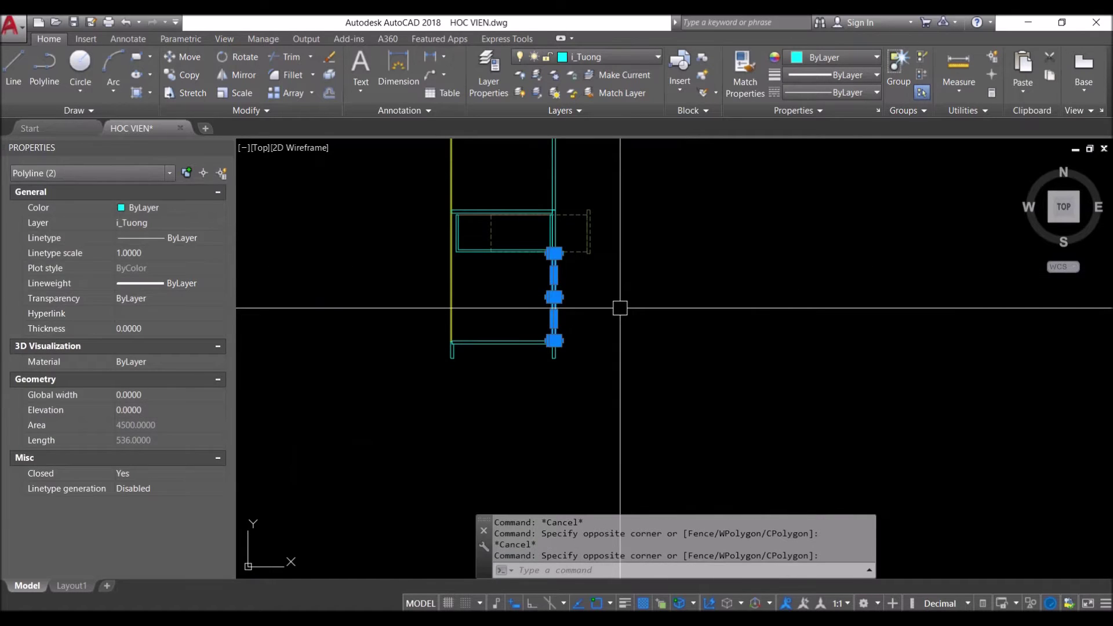
{"action": "type", "text": "e"}
{"action": "key", "text": "Return"}
{"action": "scroll", "coordinate": [445, 222], "scroll_direction": "up", "scroll_amount": 4}
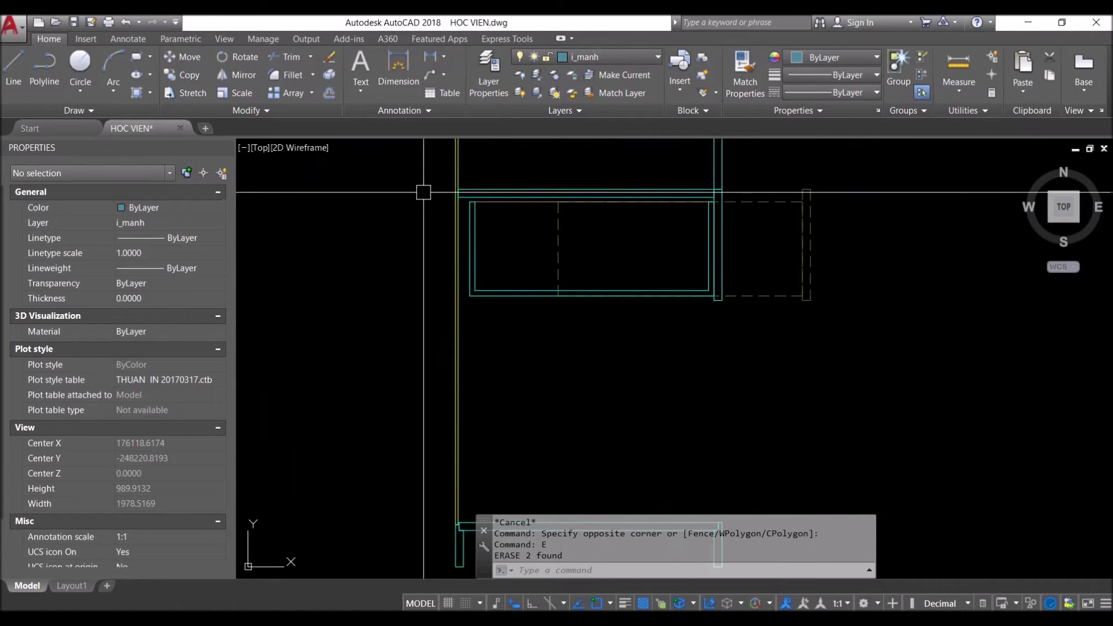
{"action": "left_click", "coordinate": [462, 197]}
{"action": "left_click", "coordinate": [818, 320]}
{"action": "left_click", "coordinate": [825, 186]}
{"action": "left_click", "coordinate": [671, 299]}
{"action": "scroll", "coordinate": [734, 189], "scroll_direction": "up", "scroll_amount": 4}
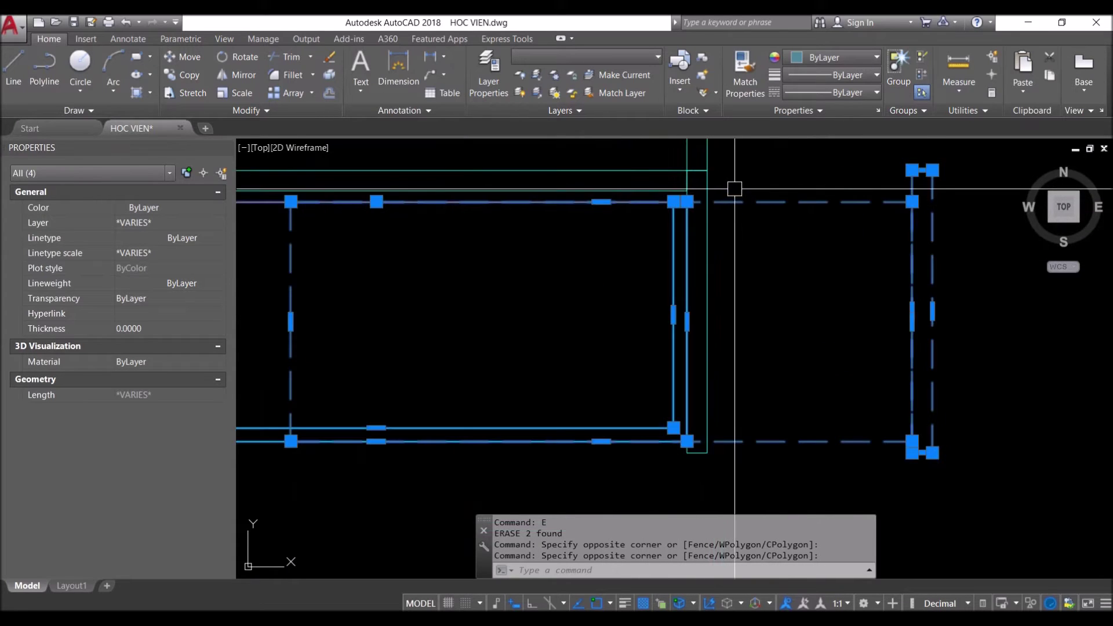
{"action": "left_click", "coordinate": [708, 311]}
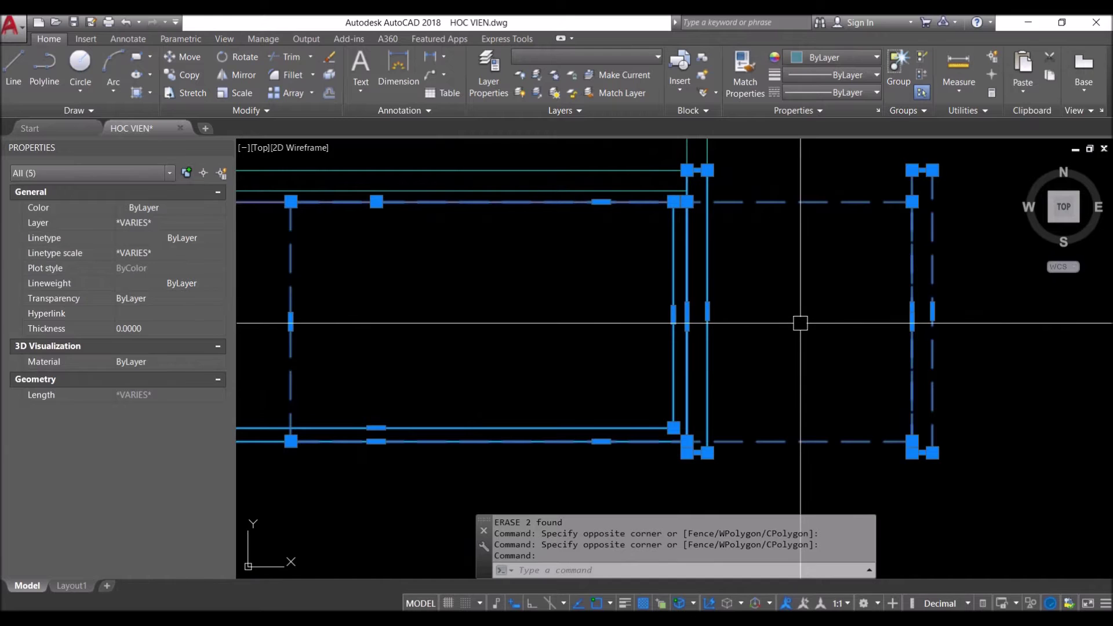
{"action": "type", "text": "Co"}
{"action": "key", "text": "Return"}
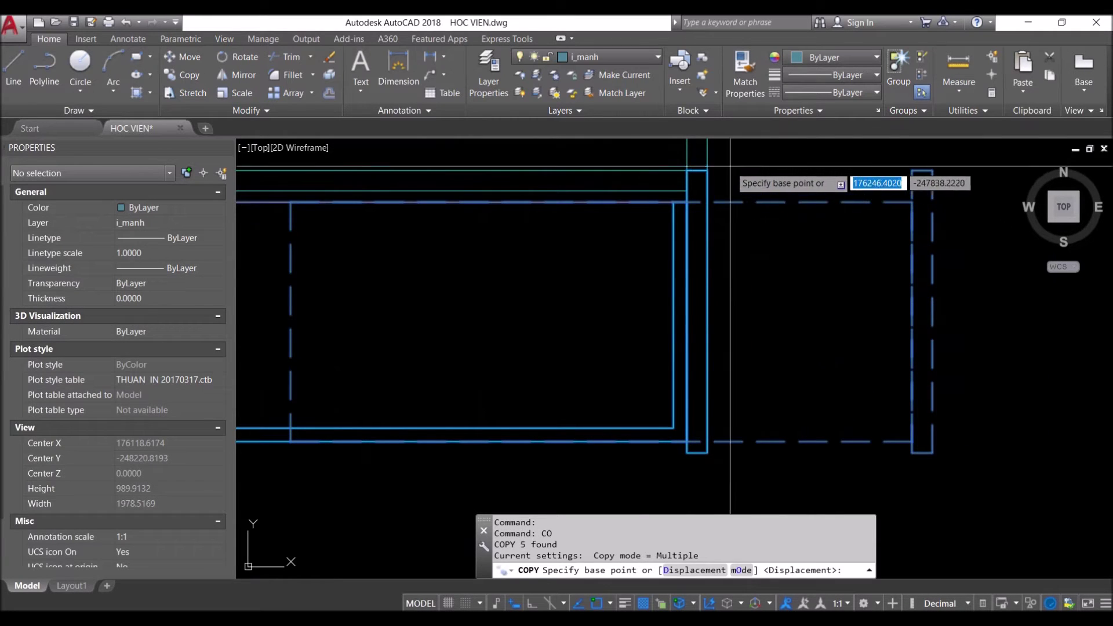
{"action": "left_click", "coordinate": [707, 170]}
{"action": "middle_click_drag", "start_coordinate": [725, 302], "coordinate": [724, 120]}
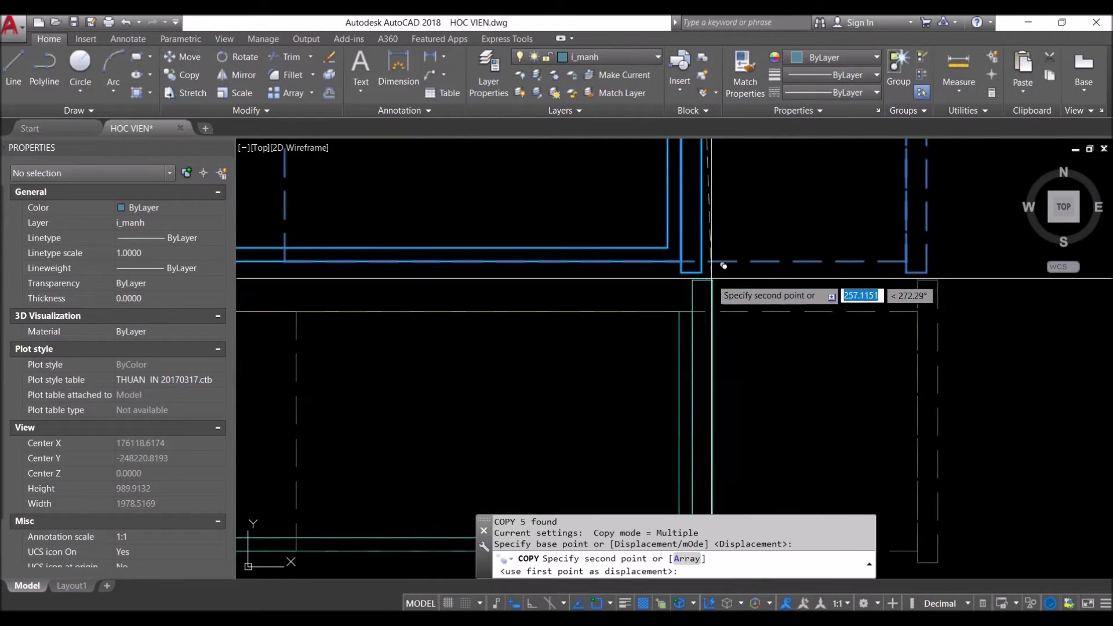
{"action": "left_click", "coordinate": [696, 303]}
{"action": "scroll", "coordinate": [696, 303], "scroll_direction": "down", "scroll_amount": 2}
{"action": "scroll", "coordinate": [725, 289], "scroll_direction": "up", "scroll_amount": 1}
{"action": "scroll", "coordinate": [727, 316], "scroll_direction": "up", "scroll_amount": 1}
{"action": "scroll", "coordinate": [705, 317], "scroll_direction": "up", "scroll_amount": 2}
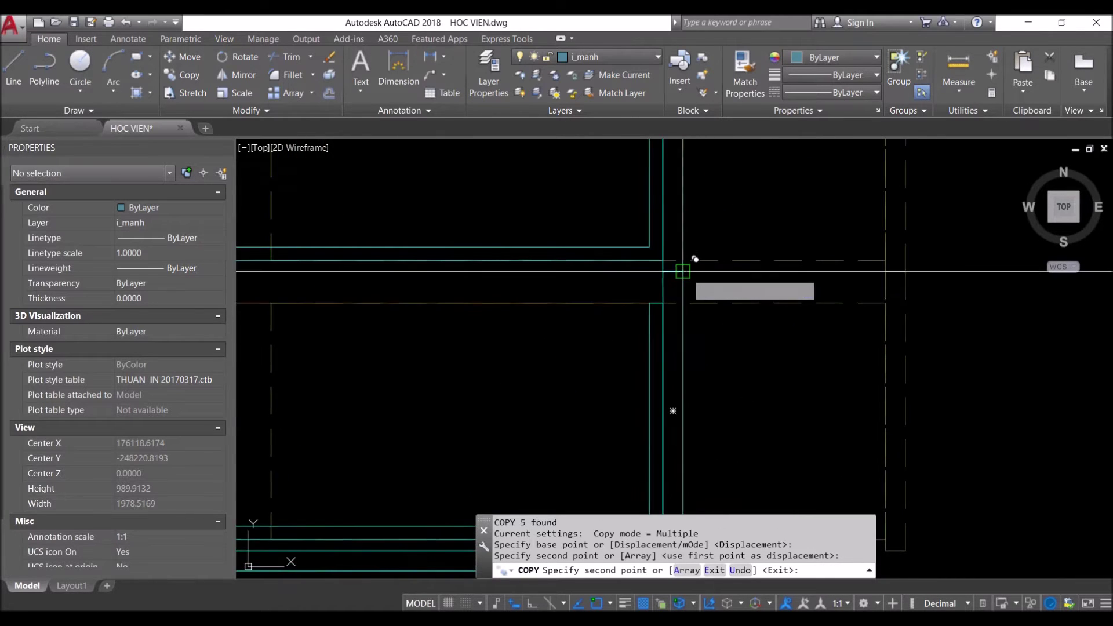
{"action": "left_click", "coordinate": [677, 273]}
{"action": "scroll", "coordinate": [695, 284], "scroll_direction": "down", "scroll_amount": 4}
{"action": "key", "text": "Escape"}
{"action": "scroll", "coordinate": [812, 374], "scroll_direction": "up", "scroll_amount": 3}
{"action": "scroll", "coordinate": [783, 389], "scroll_direction": "up", "scroll_amount": 3}
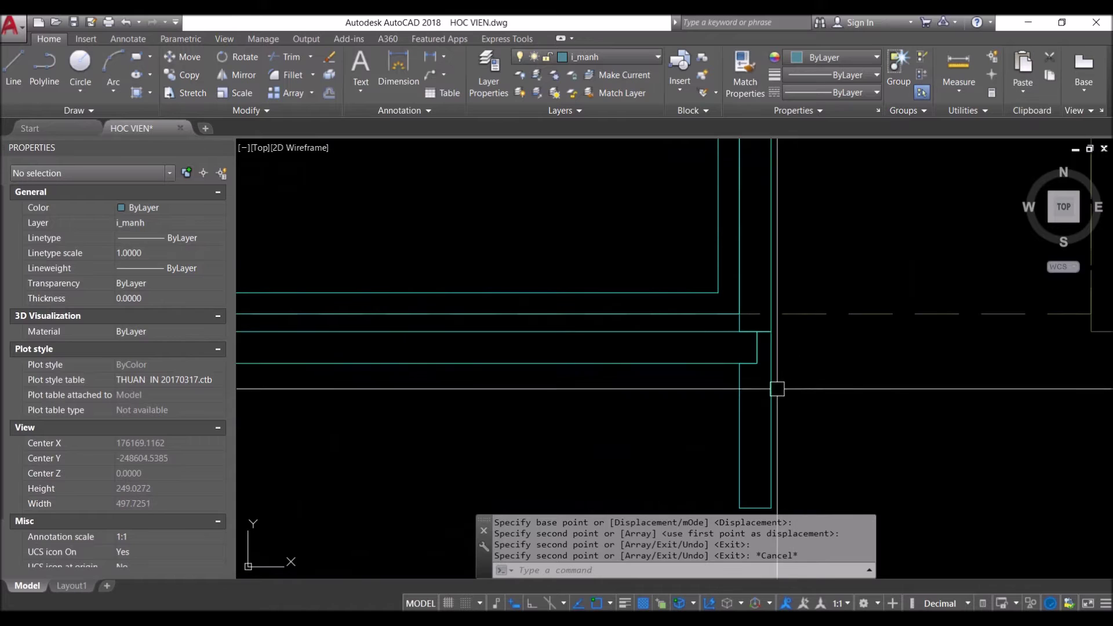
{"action": "scroll", "coordinate": [768, 325], "scroll_direction": "down", "scroll_amount": 3}
{"action": "scroll", "coordinate": [807, 323], "scroll_direction": "down", "scroll_amount": 3}
{"action": "middle_click_drag", "start_coordinate": [783, 331], "coordinate": [803, 364]}
{"action": "scroll", "coordinate": [800, 394], "scroll_direction": "up", "scroll_amount": 3}
{"action": "scroll", "coordinate": [794, 406], "scroll_direction": "down", "scroll_amount": 3}
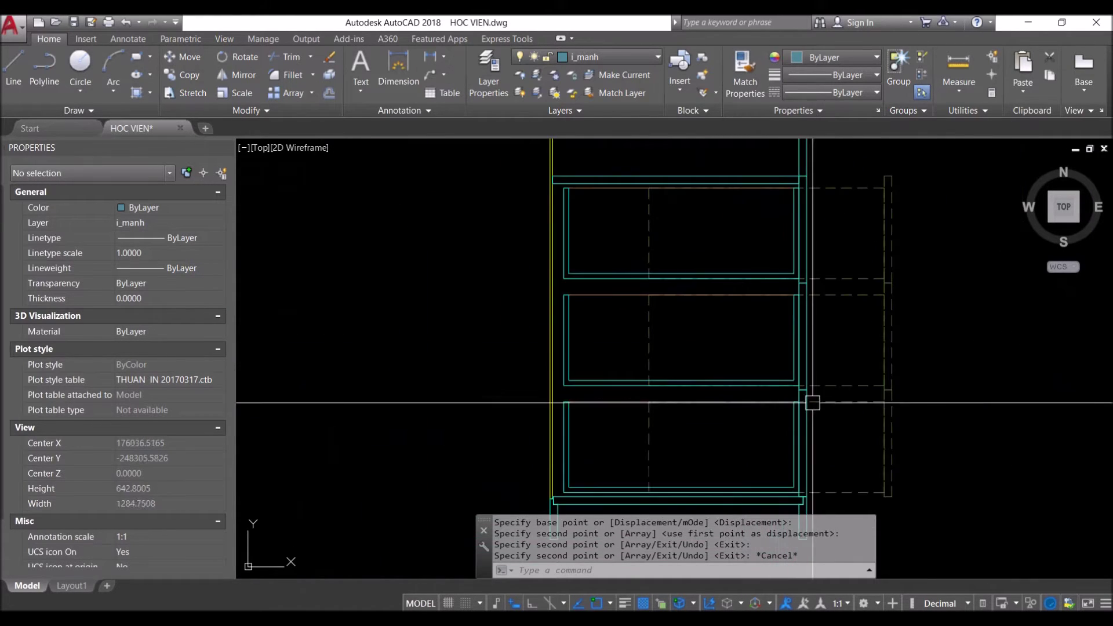
{"action": "scroll", "coordinate": [806, 307], "scroll_direction": "up", "scroll_amount": 5}
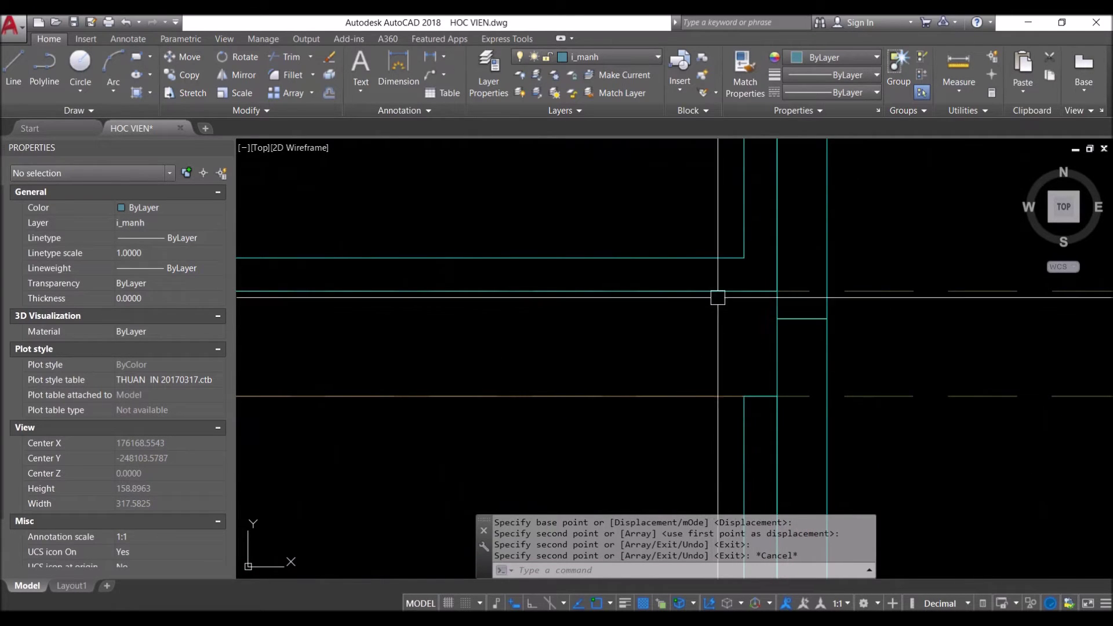
{"action": "scroll", "coordinate": [758, 326], "scroll_direction": "down", "scroll_amount": 5}
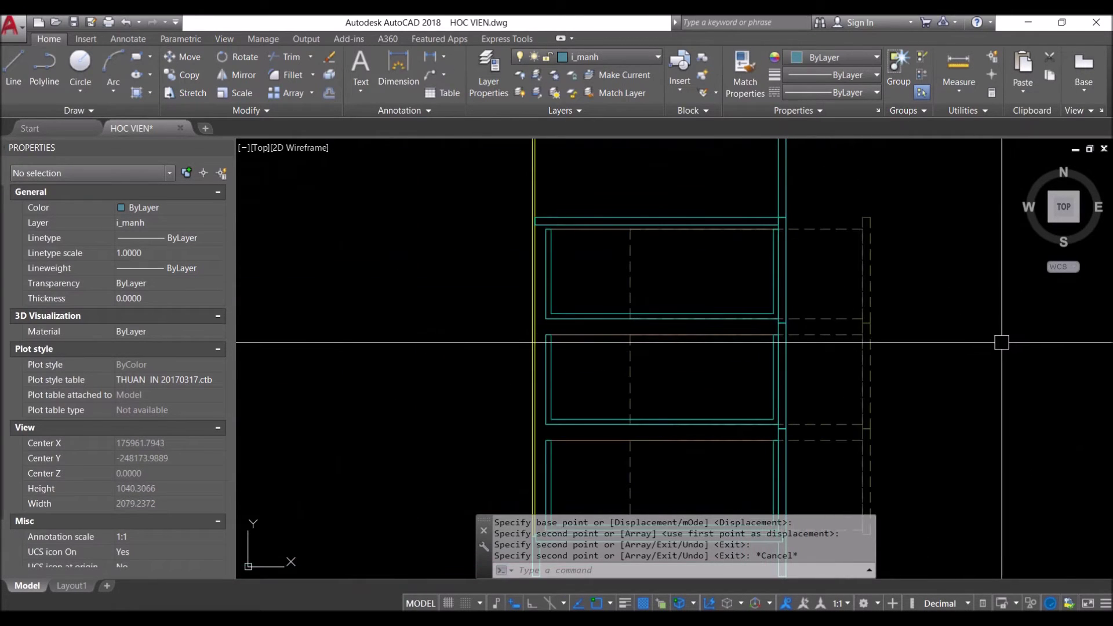
{"action": "scroll", "coordinate": [775, 229], "scroll_direction": "up", "scroll_amount": 2}
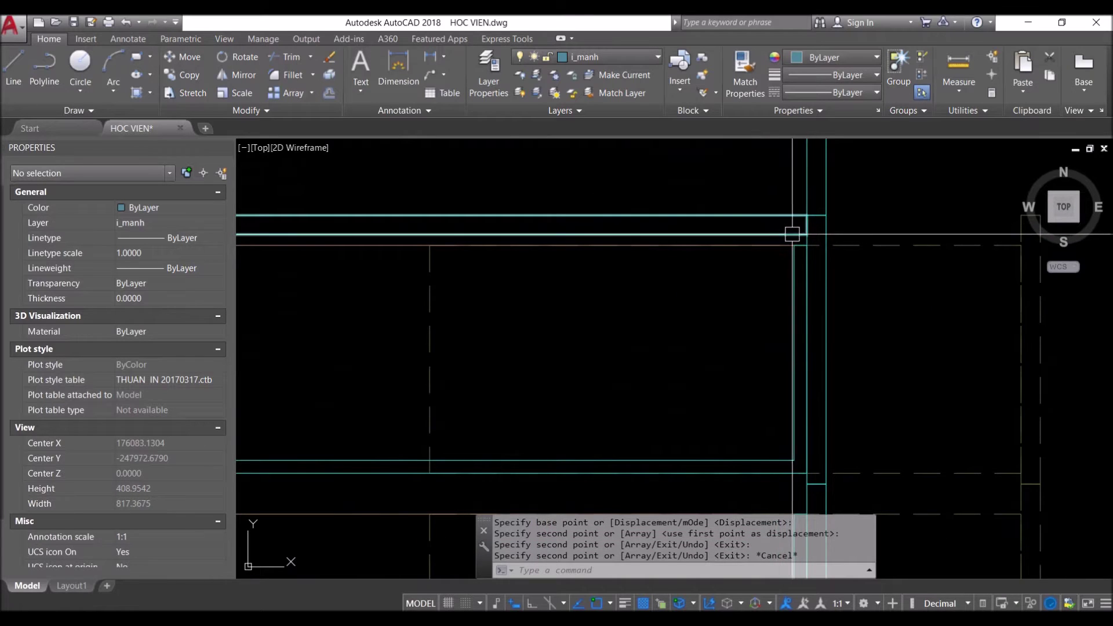
{"action": "left_click", "coordinate": [773, 217]}
{"action": "scroll", "coordinate": [800, 261], "scroll_direction": "down", "scroll_amount": 3}
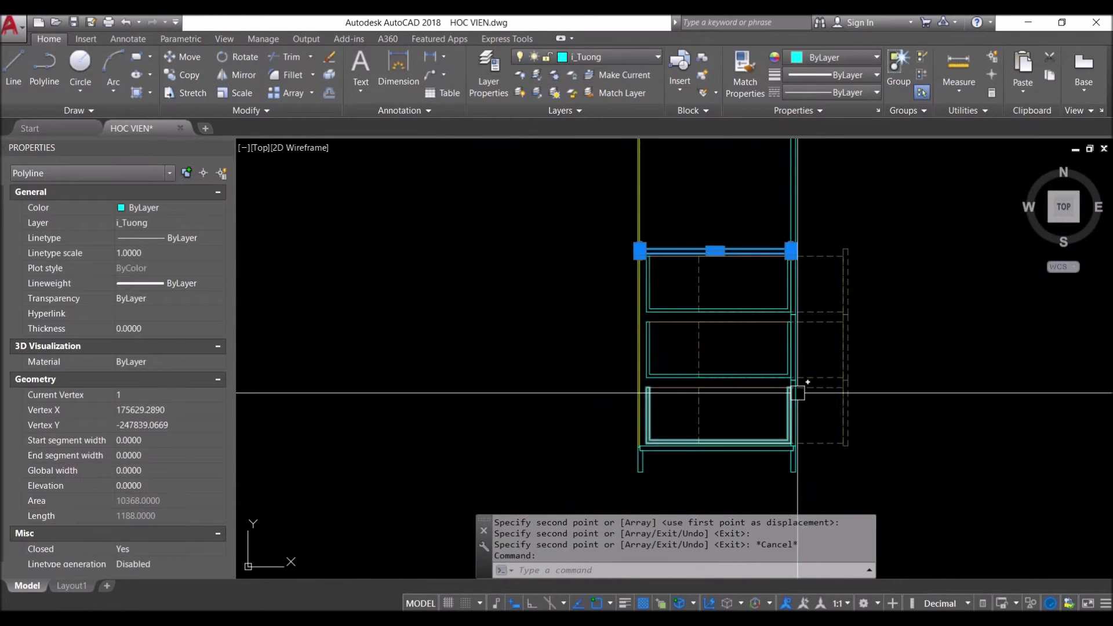
{"action": "key", "text": "Escape"}
{"action": "scroll", "coordinate": [772, 313], "scroll_direction": "up", "scroll_amount": 2}
{"action": "scroll", "coordinate": [802, 333], "scroll_direction": "up", "scroll_amount": 1}
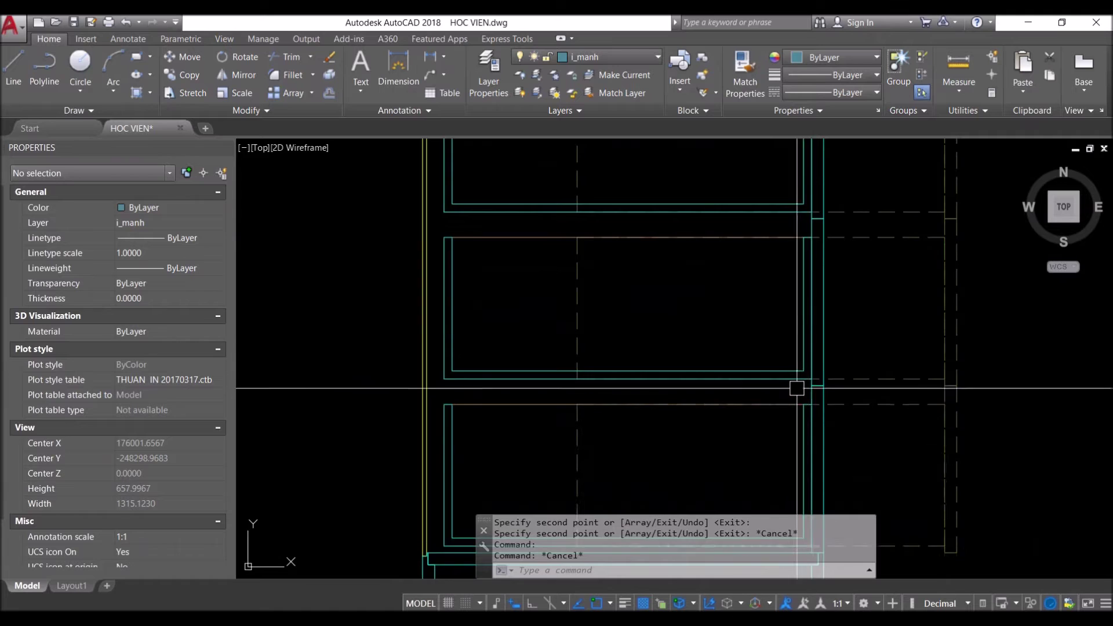
{"action": "scroll", "coordinate": [795, 385], "scroll_direction": "up", "scroll_amount": 1}
{"action": "scroll", "coordinate": [771, 390], "scroll_direction": "down", "scroll_amount": 4}
{"action": "scroll", "coordinate": [775, 392], "scroll_direction": "down", "scroll_amount": 4}
{"action": "scroll", "coordinate": [773, 393], "scroll_direction": "up", "scroll_amount": 2}
{"action": "scroll", "coordinate": [841, 366], "scroll_direction": "up", "scroll_amount": 2}
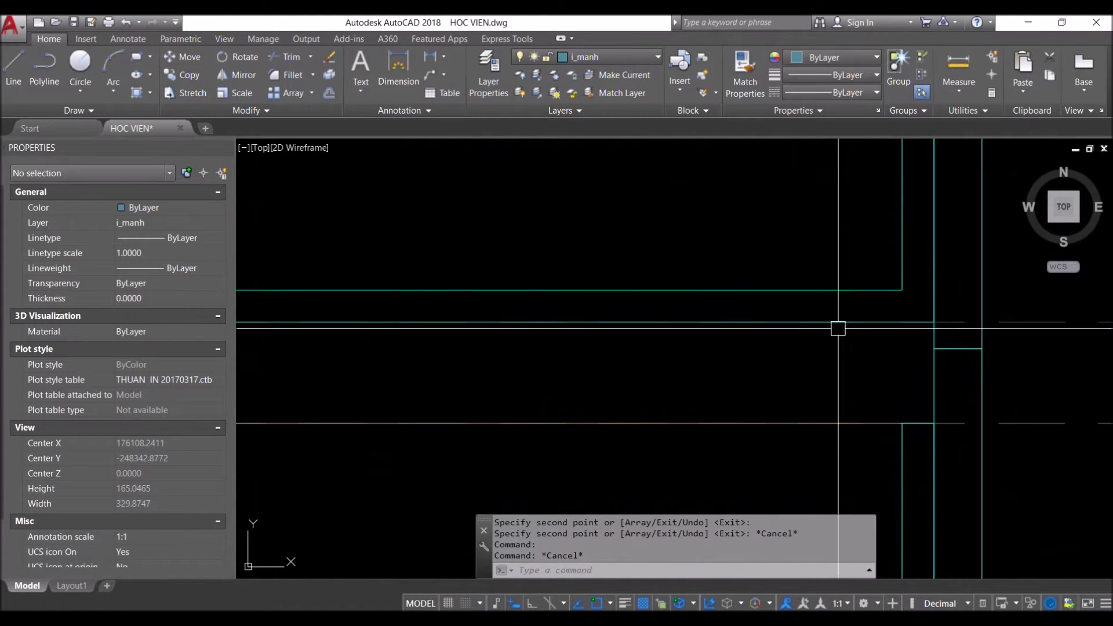
{"action": "scroll", "coordinate": [635, 262], "scroll_direction": "up", "scroll_amount": 2}
{"action": "scroll", "coordinate": [634, 281], "scroll_direction": "up", "scroll_amount": 2}
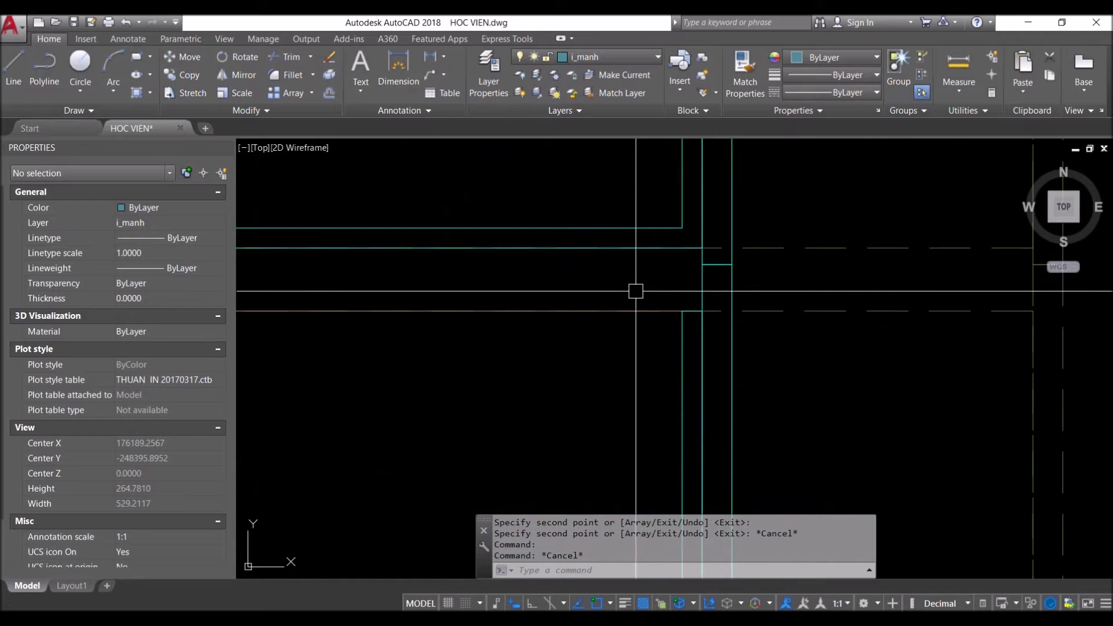
{"action": "type", "text": "REC"}
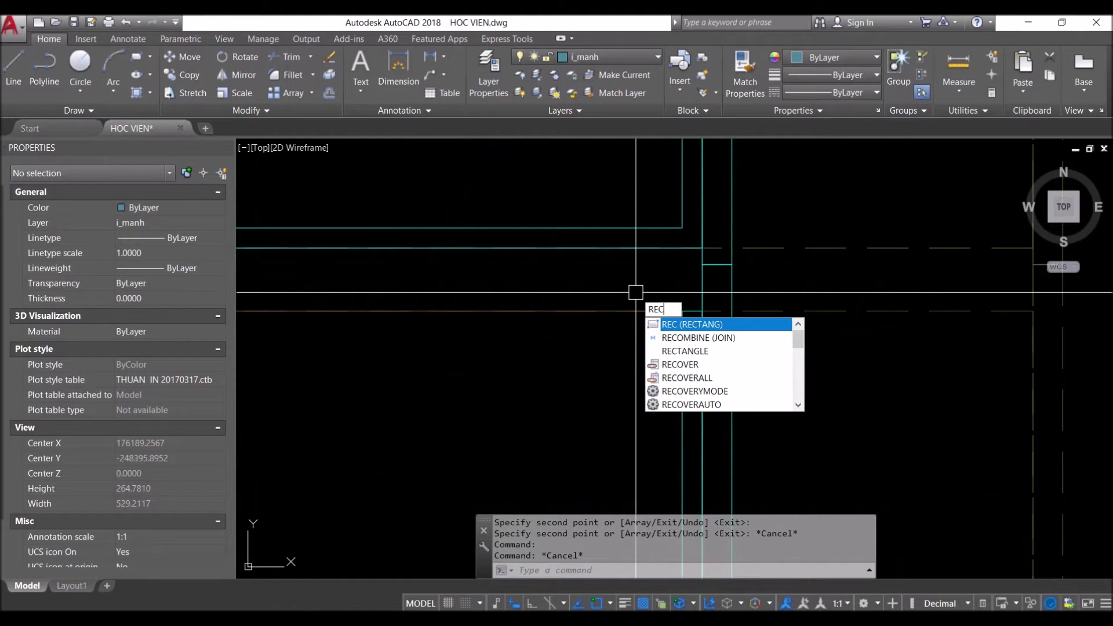
Draw an 18 by 30 rectangle with RECTANG
{"action": "key", "text": "Return"}
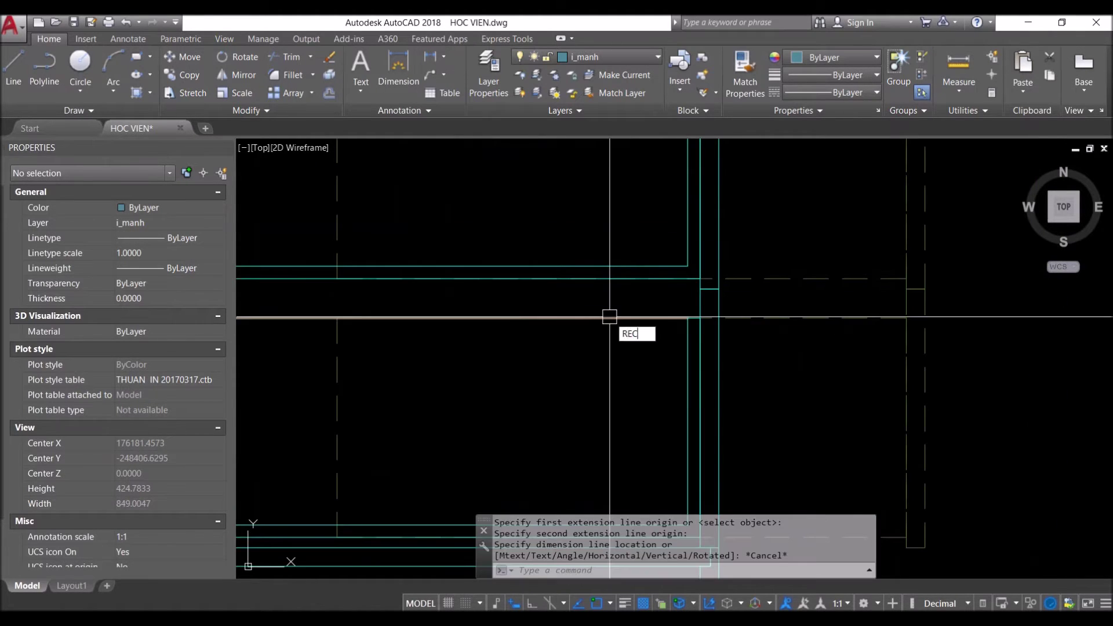
{"action": "key", "text": "Return"}
{"action": "left_click", "coordinate": [591, 352]}
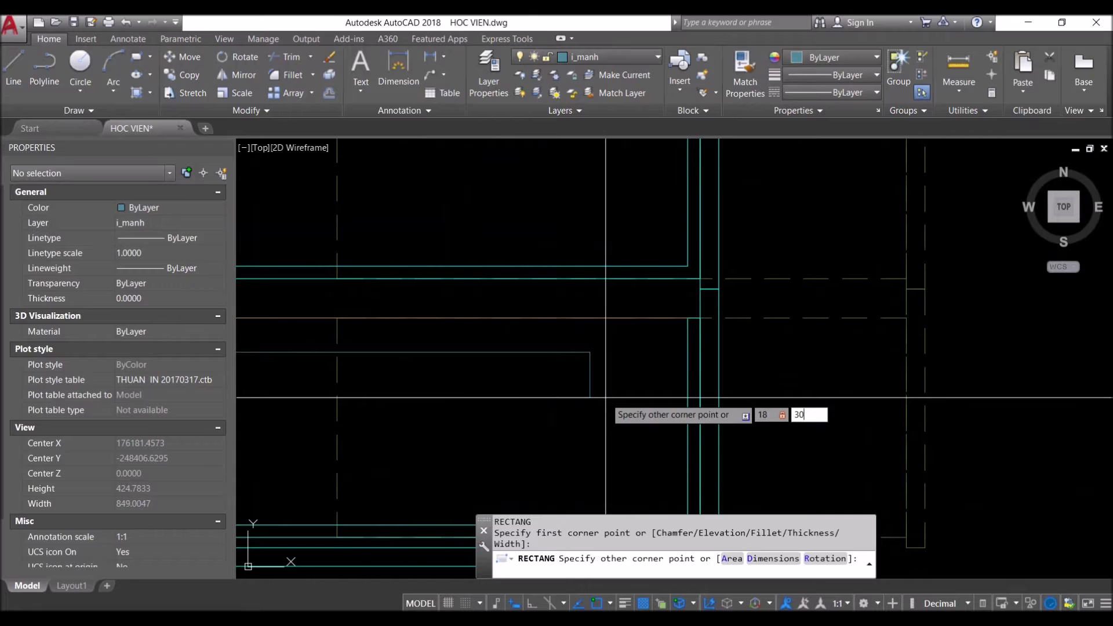
{"action": "key", "text": "Return"}
Move the rectangle by its right-edge midpoint against the wall line
{"action": "left_click", "coordinate": [608, 348]}
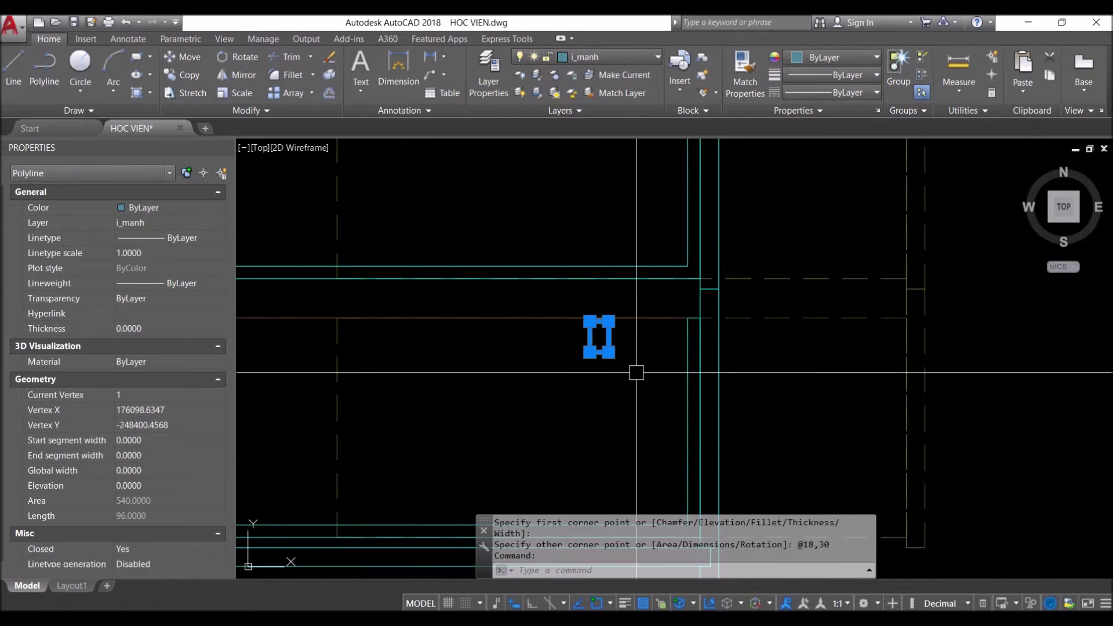
{"action": "type", "text": "m"}
{"action": "key", "text": "Return"}
{"action": "left_click", "coordinate": [609, 337]}
{"action": "scroll", "coordinate": [707, 287], "scroll_direction": "up", "scroll_amount": 4}
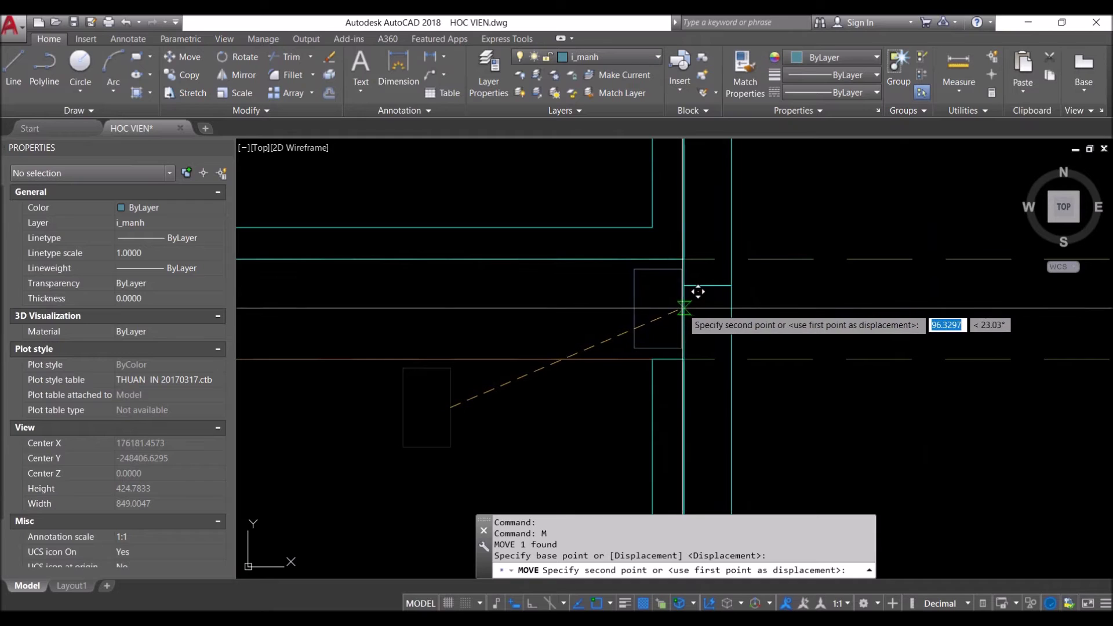
{"action": "left_click", "coordinate": [699, 292]}
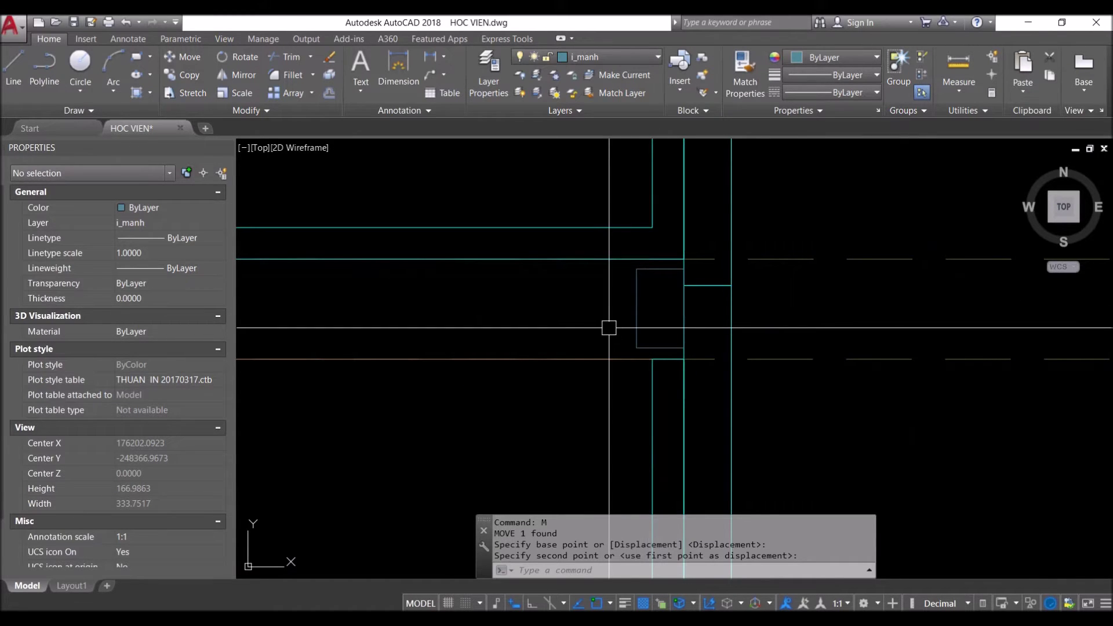
Start MATCHPROP from the wall lines, cancel it, and zoom out to the tall cabinet
{"action": "type", "text": "ma"}
{"action": "key", "text": "Return"}
{"action": "left_click", "coordinate": [609, 260]}
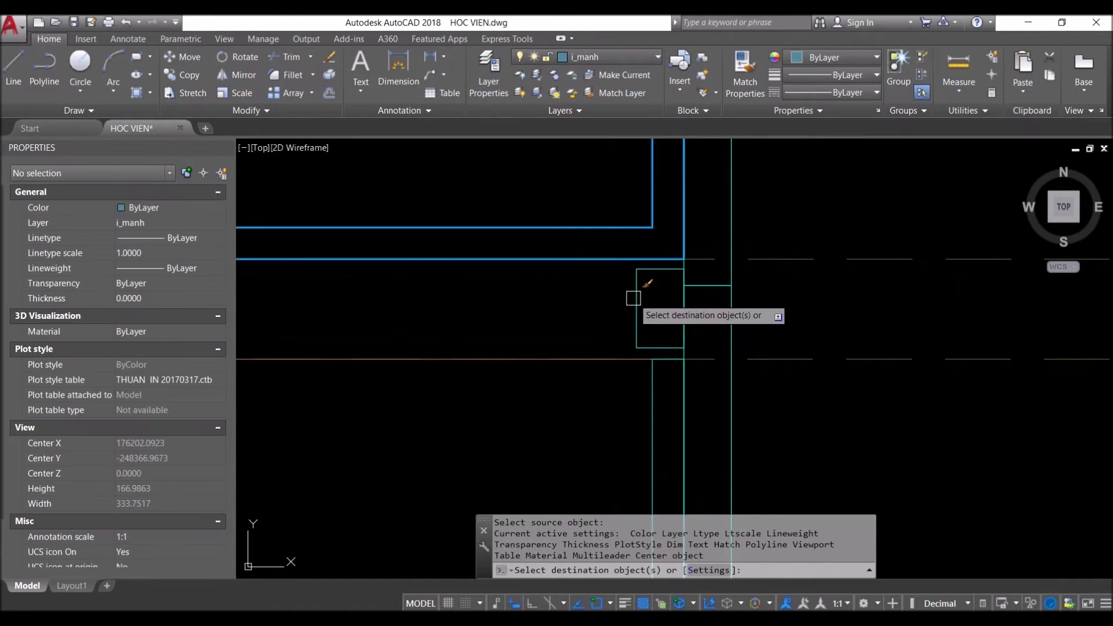
{"action": "key", "text": "Escape"}
{"action": "scroll", "coordinate": [667, 325], "scroll_direction": "down", "scroll_amount": 6}
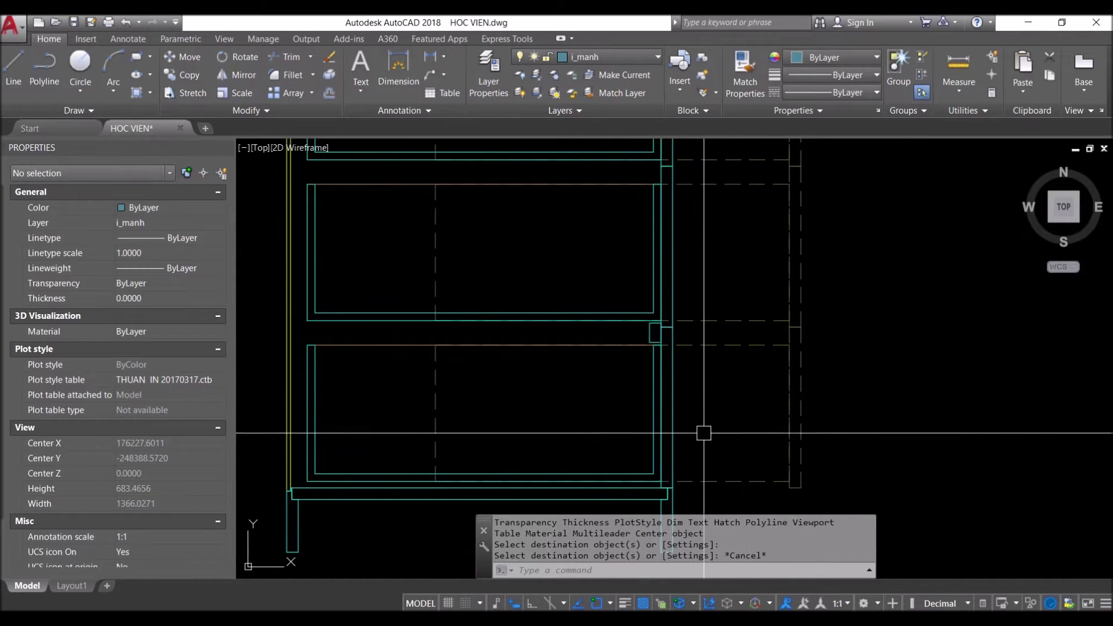
{"action": "scroll", "coordinate": [607, 241], "scroll_direction": "down", "scroll_amount": 2}
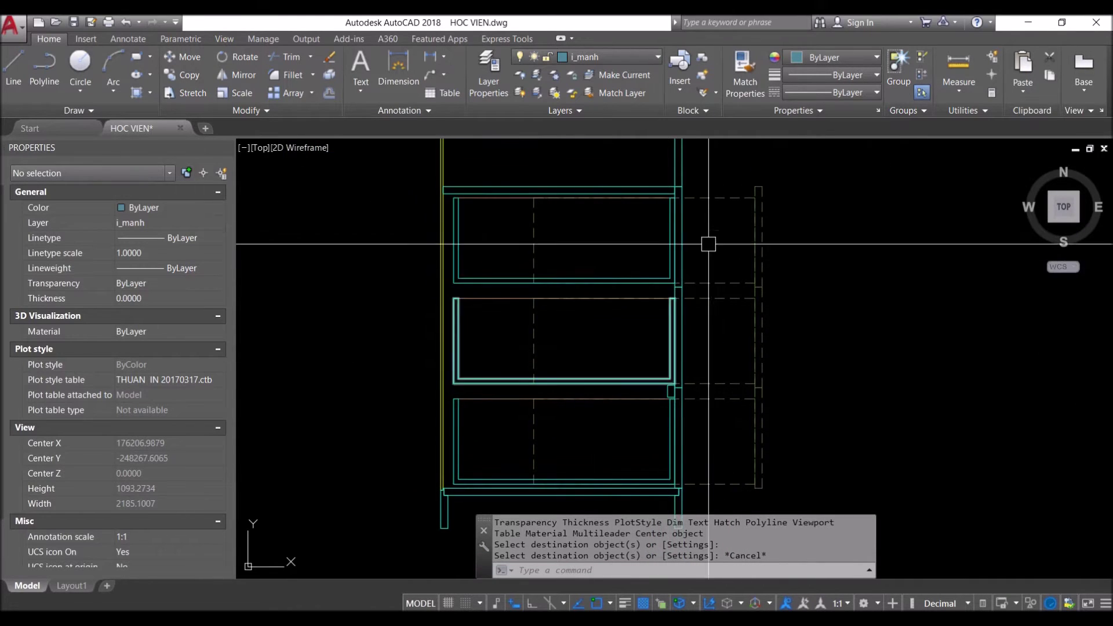
{"action": "scroll", "coordinate": [715, 250], "scroll_direction": "down", "scroll_amount": 5}
{"action": "middle_click_drag", "start_coordinate": [716, 251], "coordinate": [704, 390]}
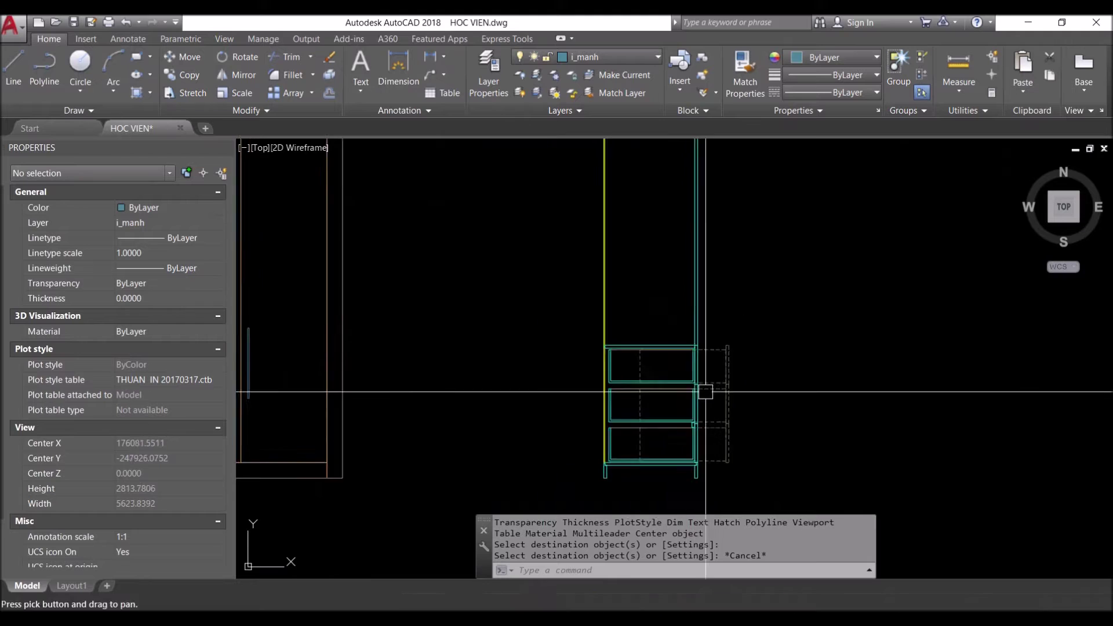
{"action": "scroll", "coordinate": [629, 311], "scroll_direction": "up", "scroll_amount": 2}
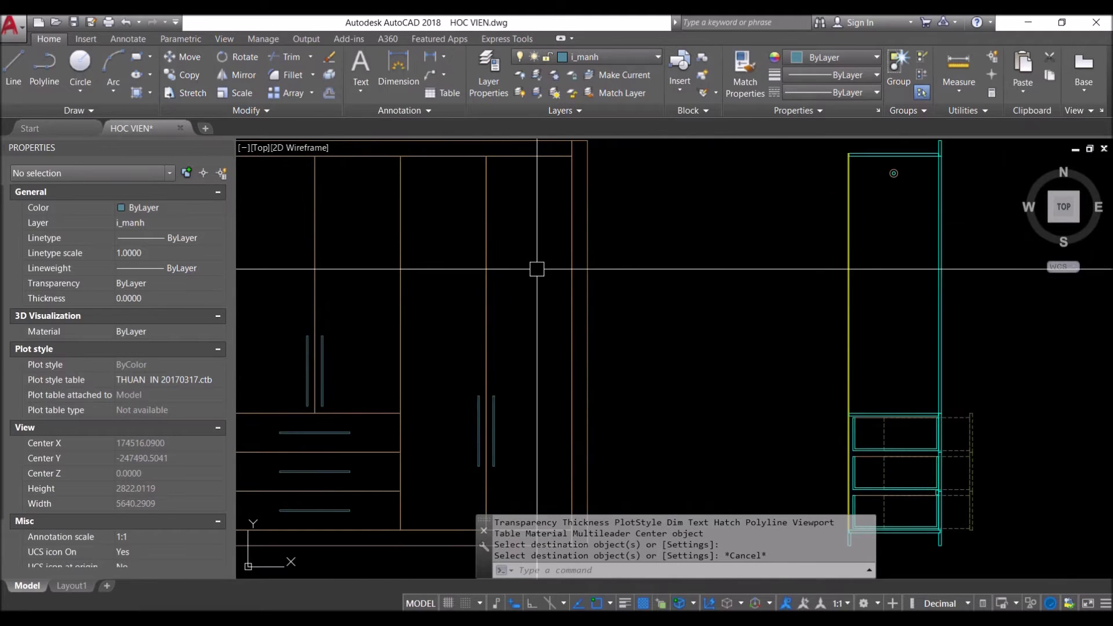
{"action": "scroll", "coordinate": [534, 266], "scroll_direction": "down", "scroll_amount": 3}
{"action": "key", "text": "Return"}
{"action": "left_click", "coordinate": [411, 364]}
{"action": "left_click", "coordinate": [411, 203]}
{"action": "scroll", "coordinate": [487, 256], "scroll_direction": "up", "scroll_amount": 4}
{"action": "scroll", "coordinate": [649, 261], "scroll_direction": "down", "scroll_amount": 4}
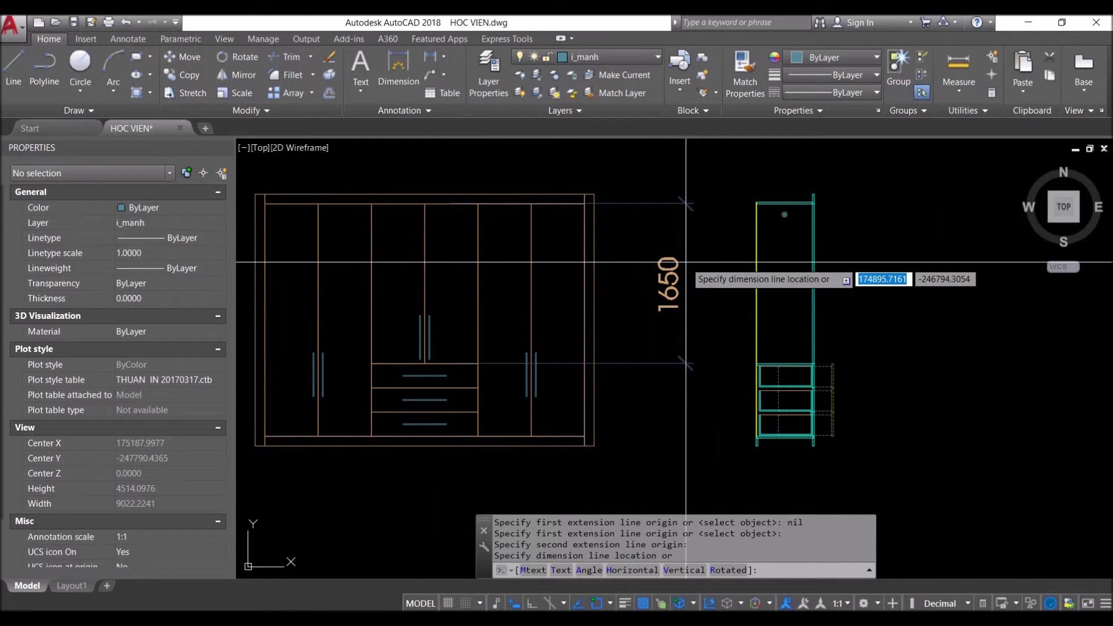
{"action": "key", "text": "Escape"}
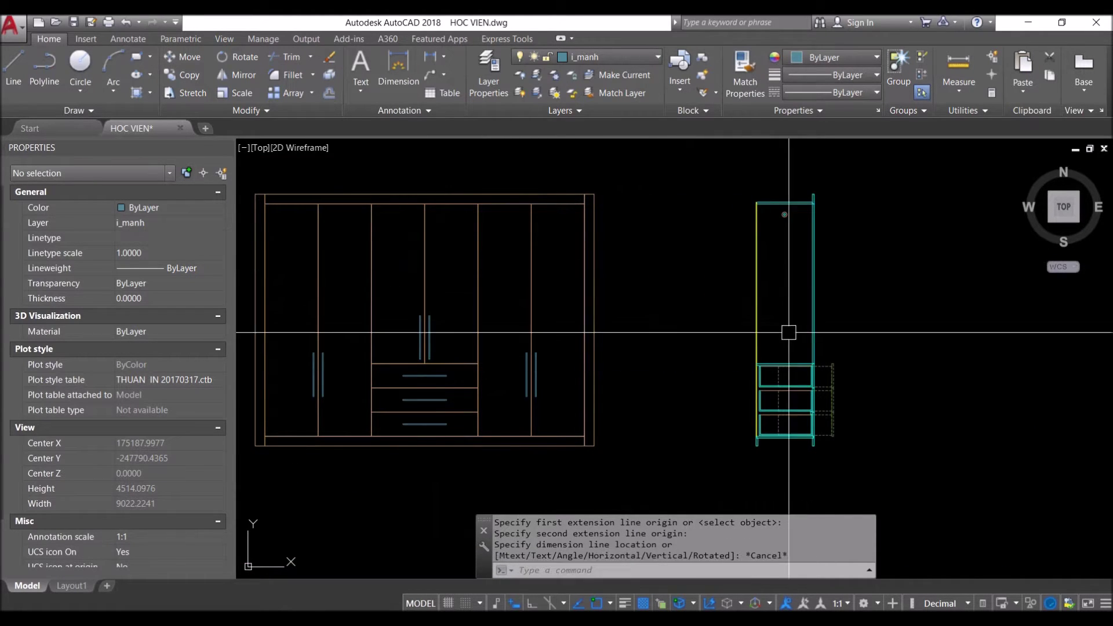
{"action": "scroll", "coordinate": [670, 261], "scroll_direction": "up", "scroll_amount": 2}
{"action": "mouse_move", "coordinate": [831, 313]}
{"action": "middle_mouse_down"}
{"action": "mouse_move", "coordinate": [773, 364]}
{"action": "mouse_move", "coordinate": [776, 376]}
{"action": "middle_mouse_up"}
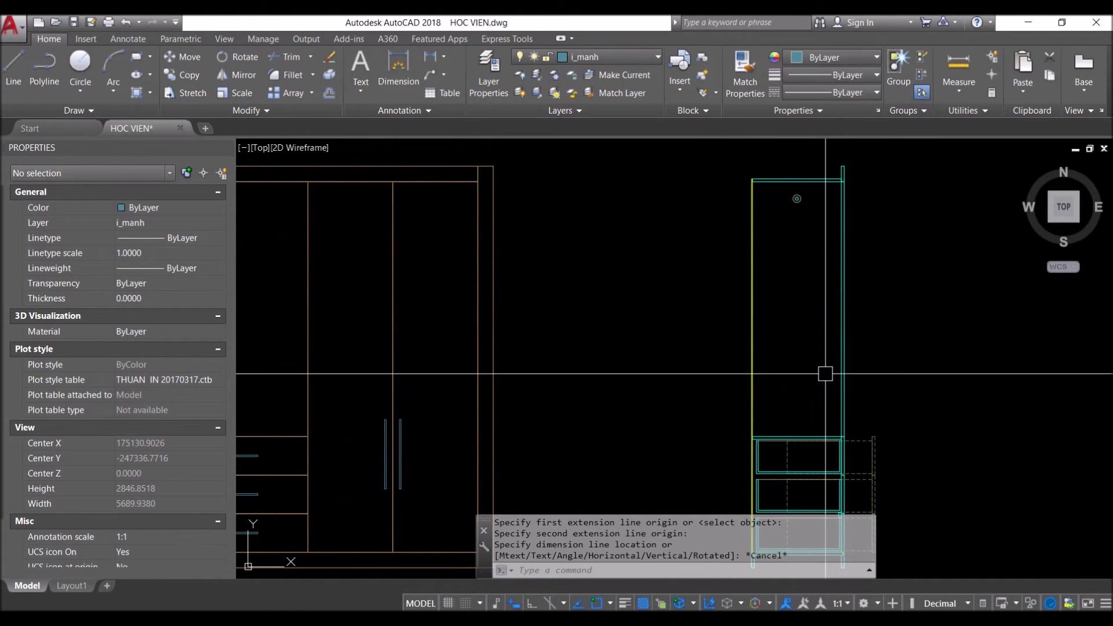
{"action": "scroll", "coordinate": [610, 369], "scroll_direction": "down", "scroll_amount": 5}
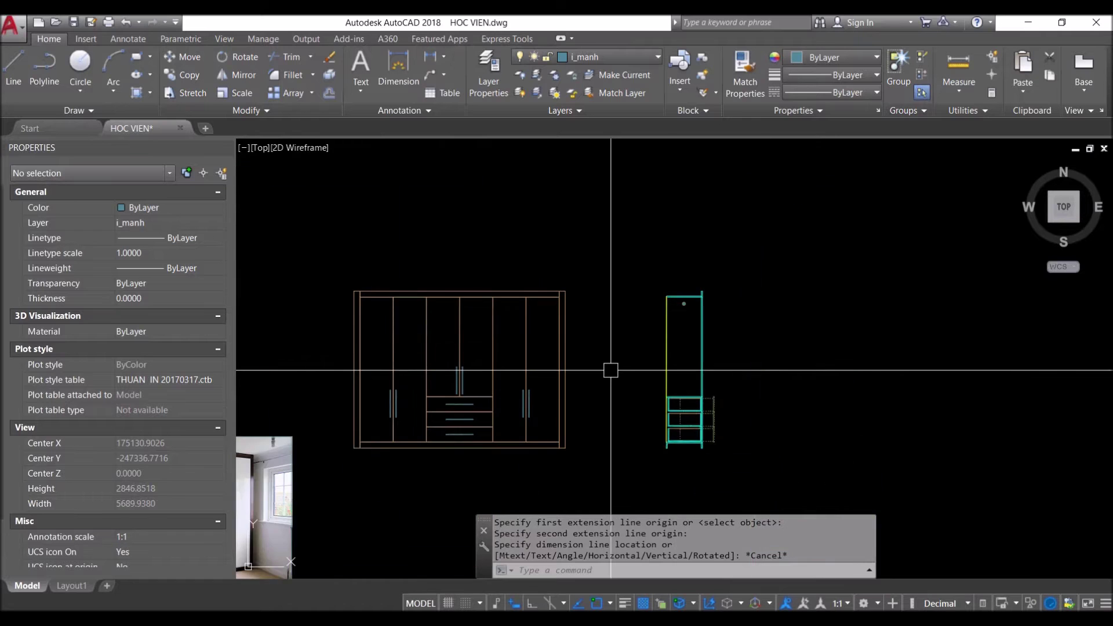
{"action": "scroll", "coordinate": [666, 397], "scroll_direction": "up", "scroll_amount": 4}
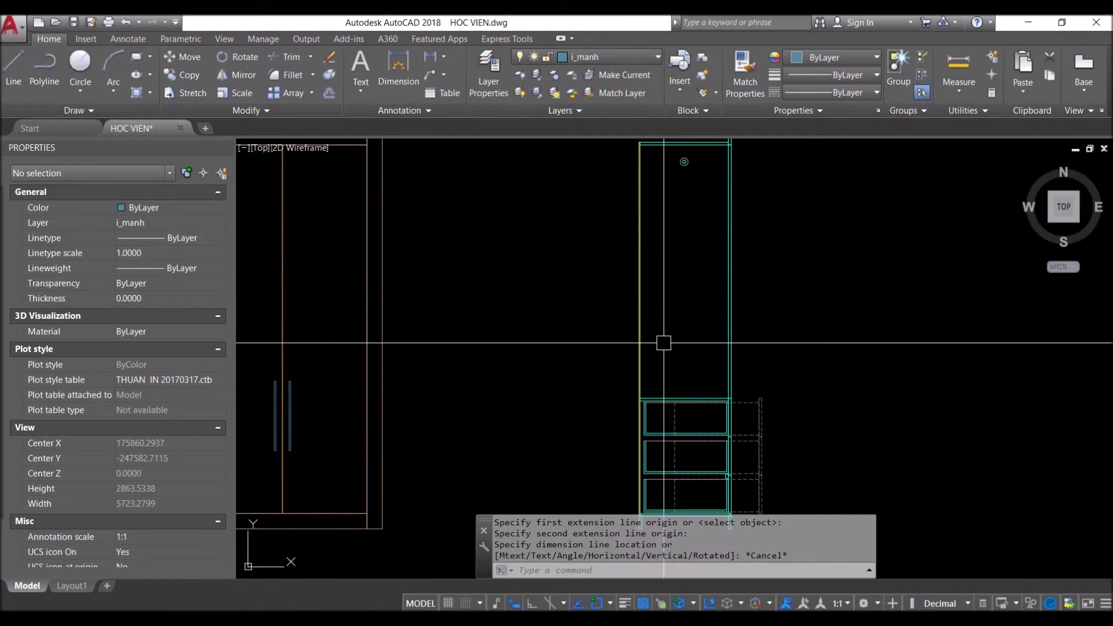
{"action": "scroll", "coordinate": [663, 343], "scroll_direction": "down", "scroll_amount": 2}
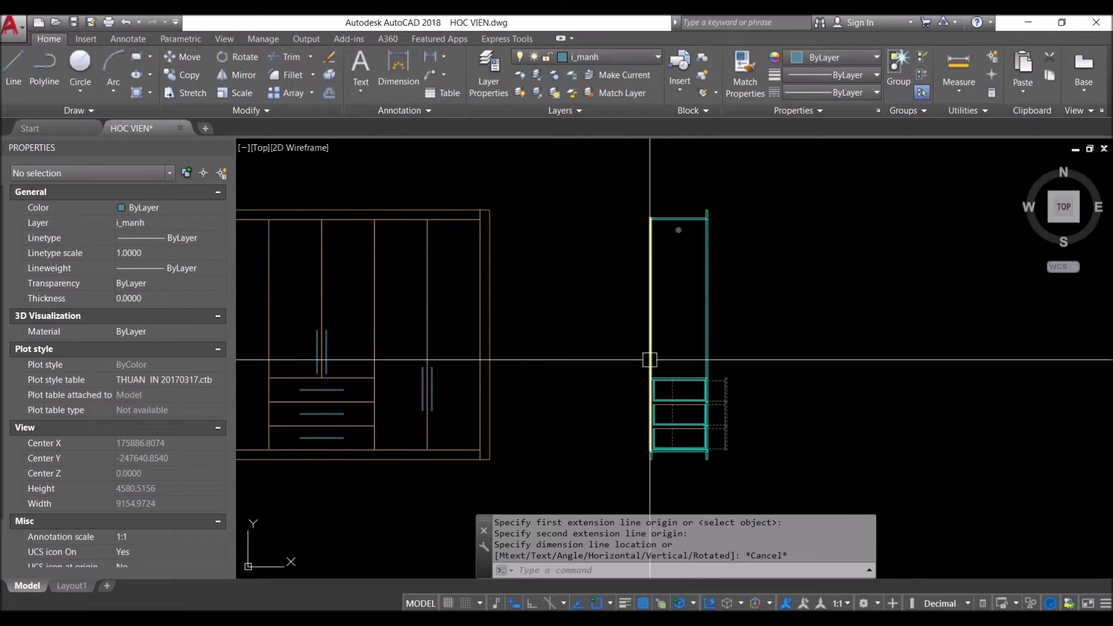
{"action": "middle_click_drag", "start_coordinate": [458, 283], "coordinate": [418, 315]}
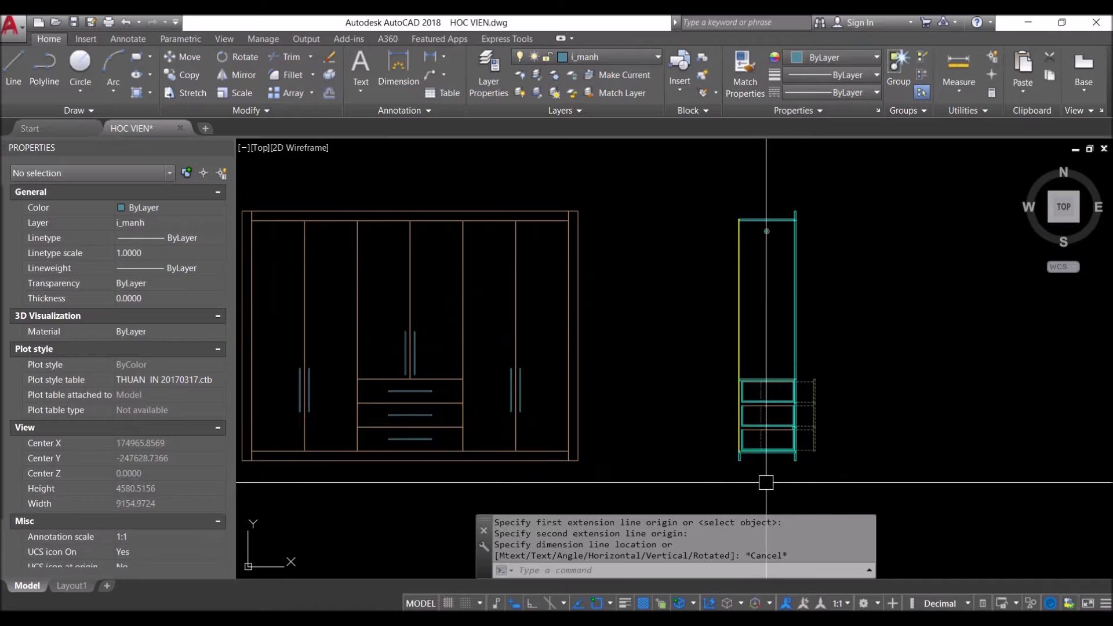
{"action": "scroll", "coordinate": [835, 429], "scroll_direction": "up", "scroll_amount": 3}
{"action": "middle_click_drag", "start_coordinate": [835, 430], "coordinate": [719, 417]}
{"action": "scroll", "coordinate": [688, 395], "scroll_direction": "down", "scroll_amount": 5}
{"action": "scroll", "coordinate": [658, 348], "scroll_direction": "up", "scroll_amount": 1}
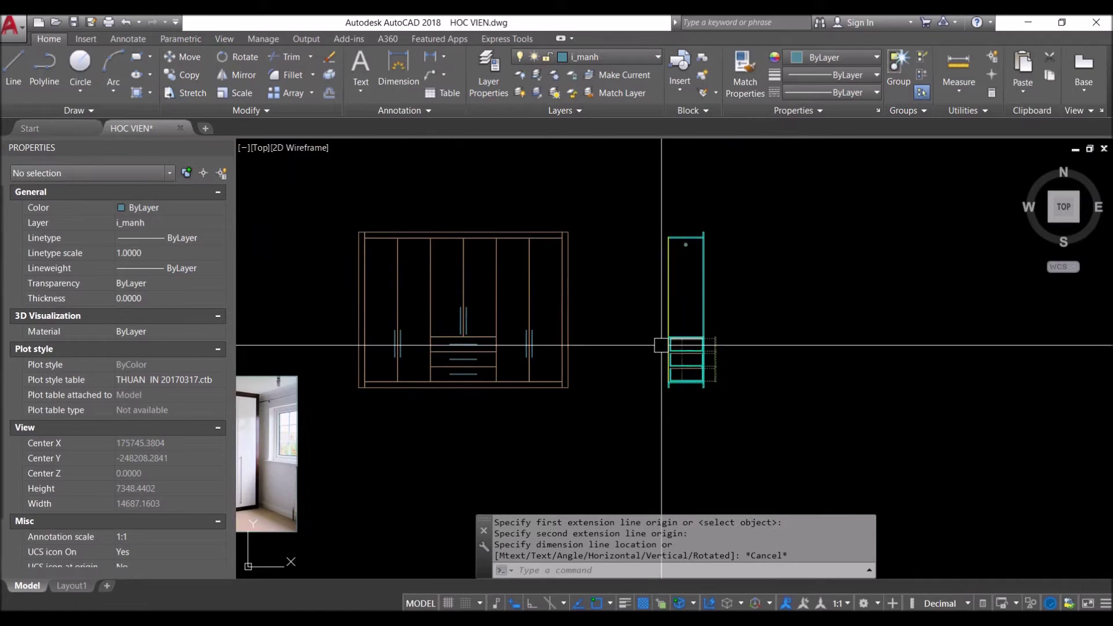
{"action": "scroll", "coordinate": [440, 298], "scroll_direction": "up", "scroll_amount": 1}
{"action": "scroll", "coordinate": [556, 278], "scroll_direction": "up", "scroll_amount": 1}
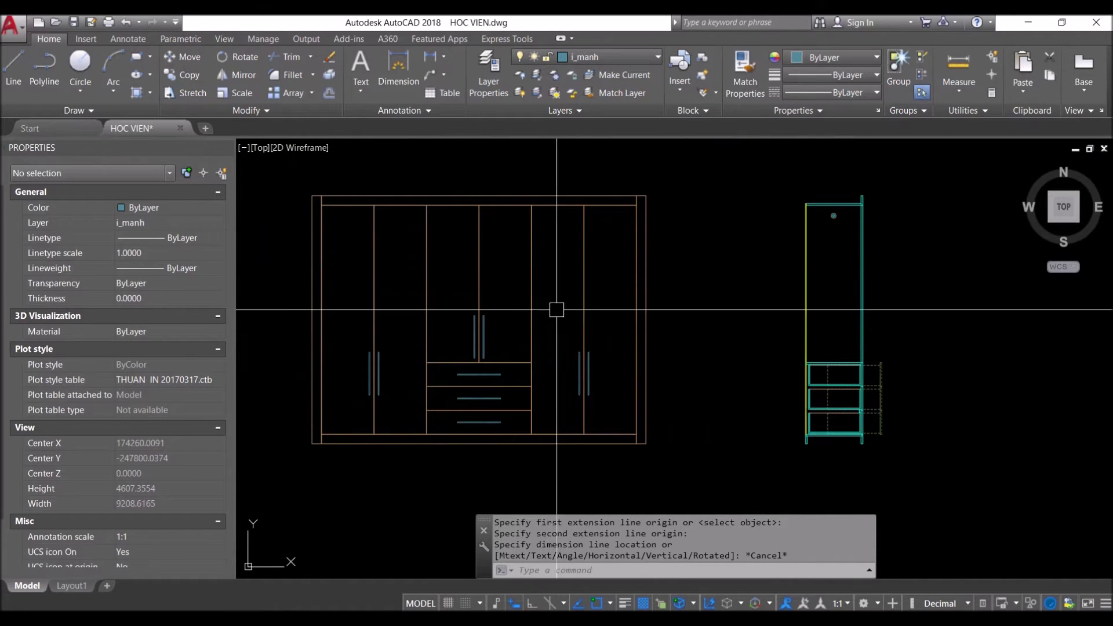
Copy the whole side-view cabinet and place the copy beside the original
{"action": "left_click", "coordinate": [767, 166]}
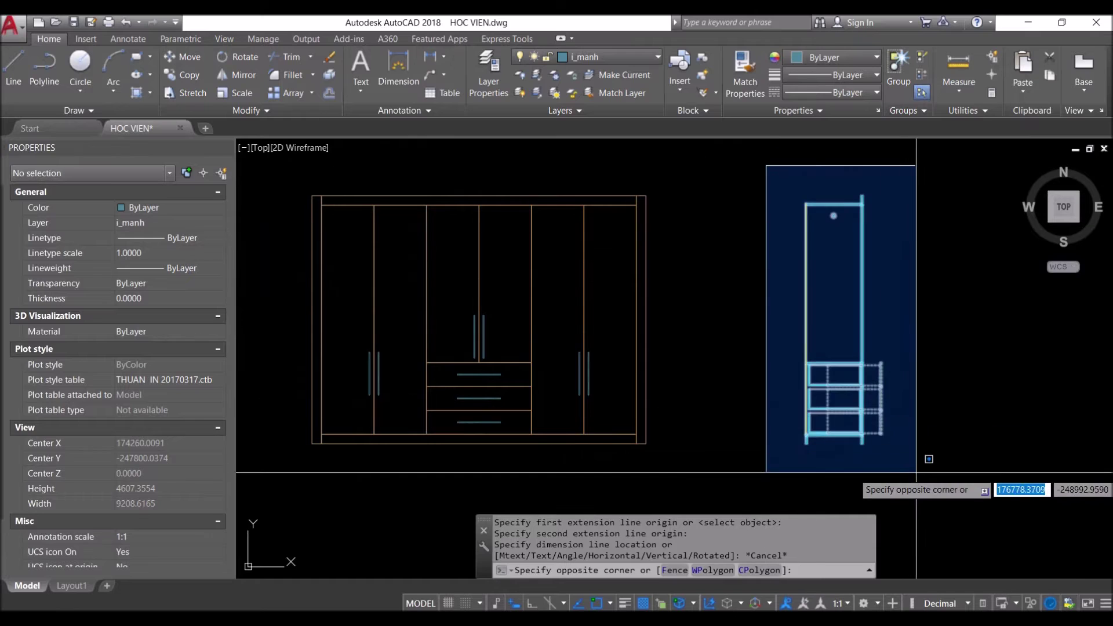
{"action": "left_click", "coordinate": [917, 471]}
{"action": "type", "text": "o"}
{"action": "key", "text": "Return"}
{"action": "middle_click_drag", "start_coordinate": [878, 469], "coordinate": [768, 467]}
{"action": "left_click", "coordinate": [767, 464]}
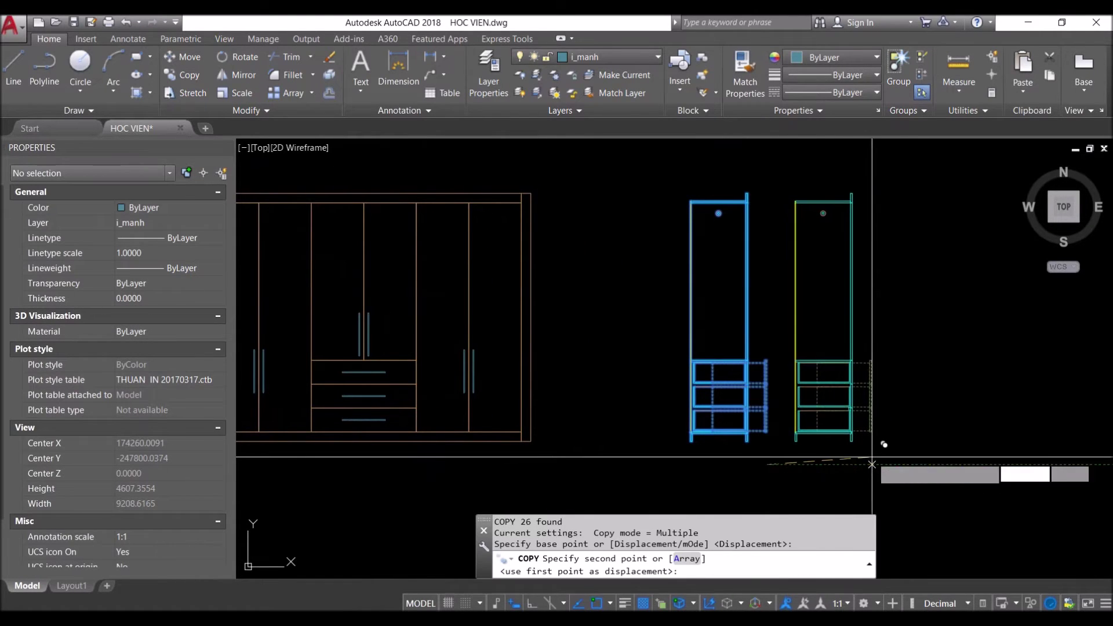
{"action": "left_click", "coordinate": [870, 432]}
{"action": "scroll", "coordinate": [870, 406], "scroll_direction": "up", "scroll_amount": 2}
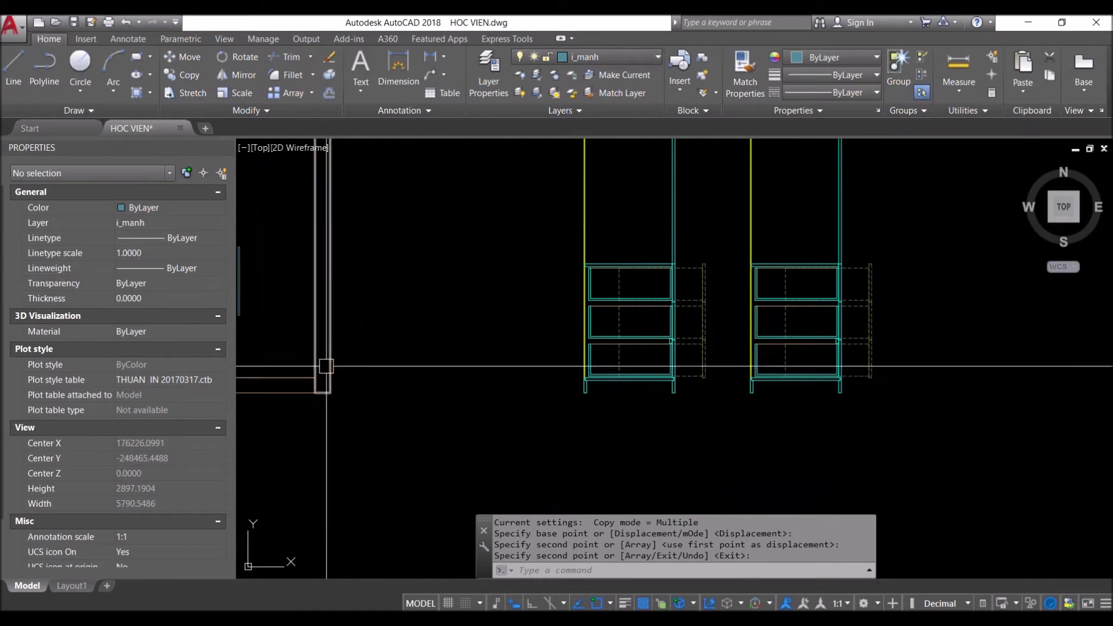
{"action": "key", "text": "Return"}
Delete the copy's dashed outlines, drawers and lower U-shaped polyline
{"action": "left_click", "coordinate": [899, 410]}
{"action": "left_click", "coordinate": [864, 241]}
{"action": "key", "text": "Delete"}
{"action": "scroll", "coordinate": [766, 284], "scroll_direction": "up", "scroll_amount": 2}
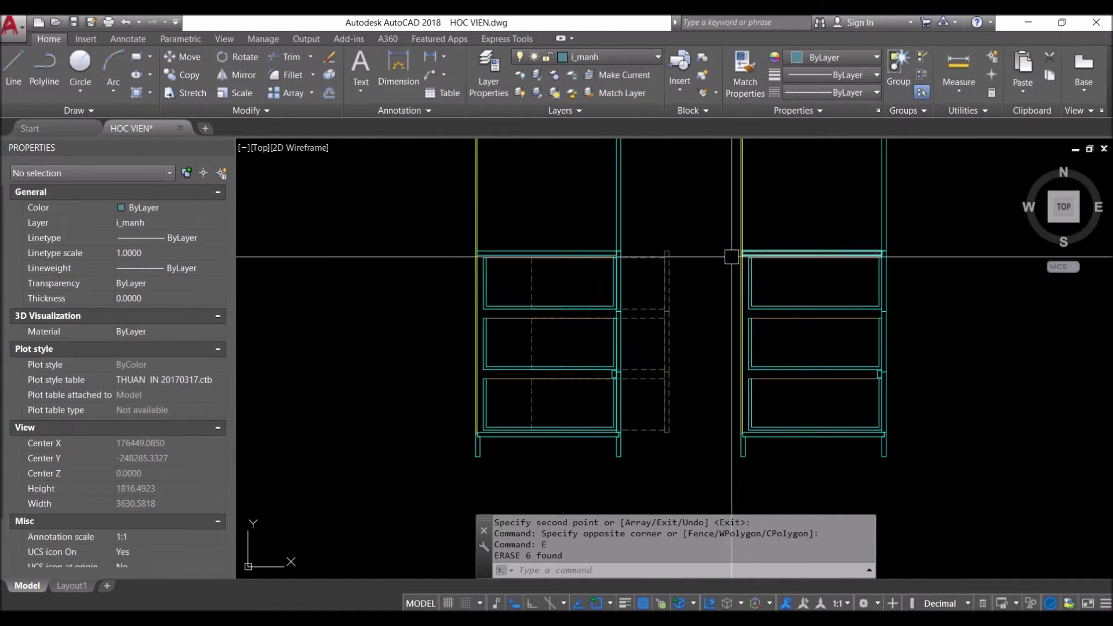
{"action": "left_click", "coordinate": [705, 233]}
{"action": "left_click", "coordinate": [920, 411]}
{"action": "key", "text": "Delete"}
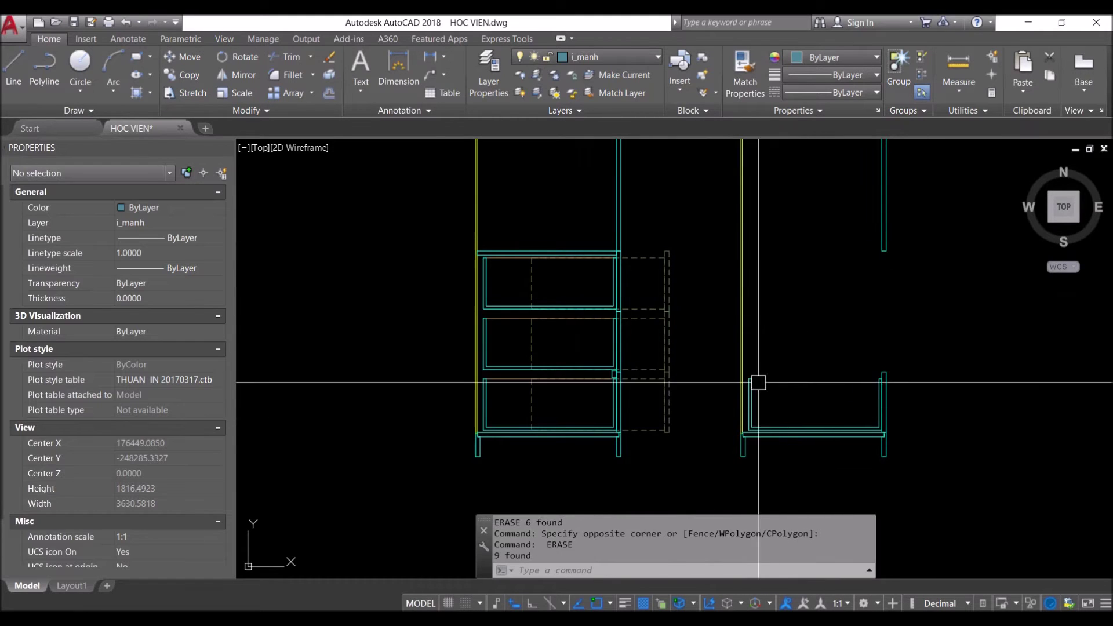
{"action": "left_click", "coordinate": [712, 356]}
{"action": "left_click", "coordinate": [935, 428]}
{"action": "key", "text": "Delete"}
{"action": "left_click", "coordinate": [920, 293]}
{"action": "key", "text": "Escape"}
Erase the small lower-right wall piece and select the copy's upper vertical post
{"action": "left_click", "coordinate": [887, 377]}
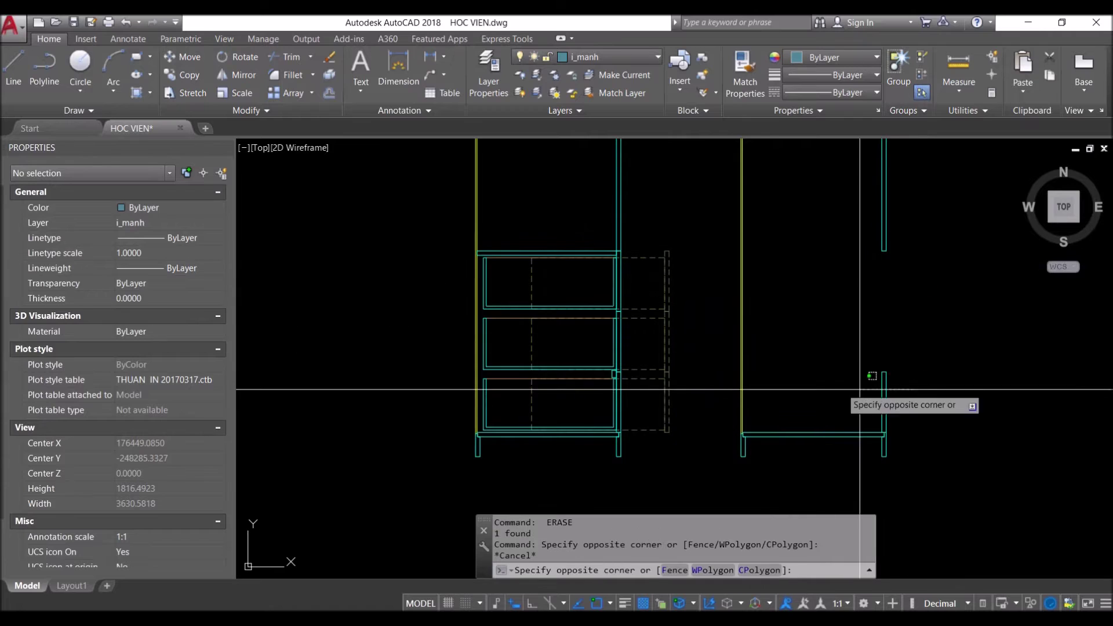
{"action": "type", "text": "e"}
{"action": "key", "text": "Return"}
{"action": "left_click", "coordinate": [970, 281]}
{"action": "left_click", "coordinate": [833, 212]}
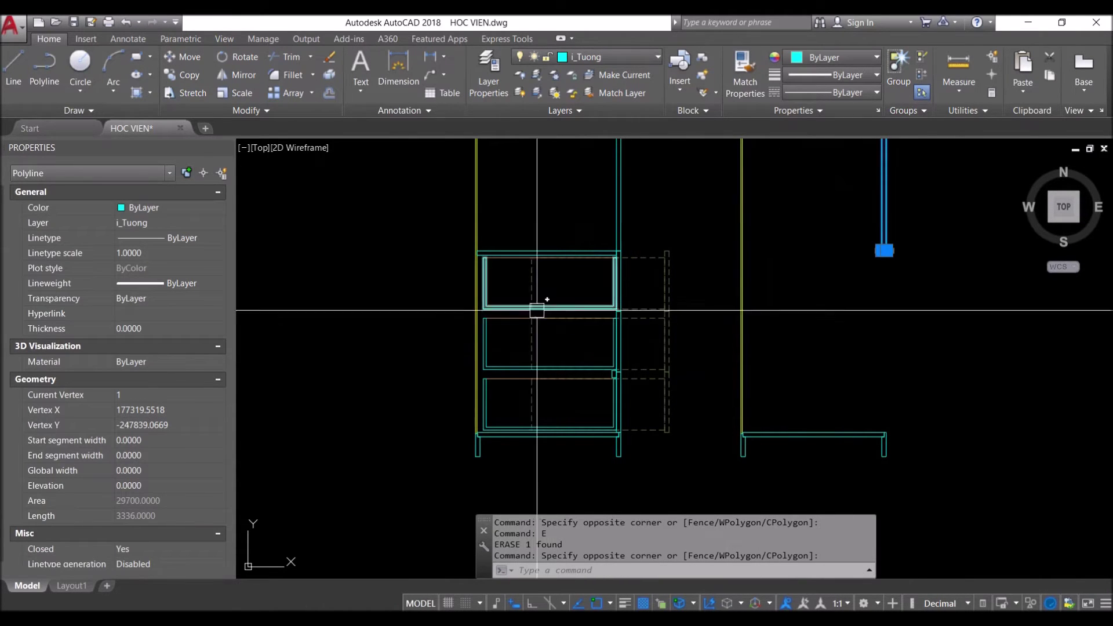
{"action": "scroll", "coordinate": [541, 349], "scroll_direction": "down", "scroll_amount": 5}
{"action": "scroll", "coordinate": [651, 343], "scroll_direction": "up", "scroll_amount": 4}
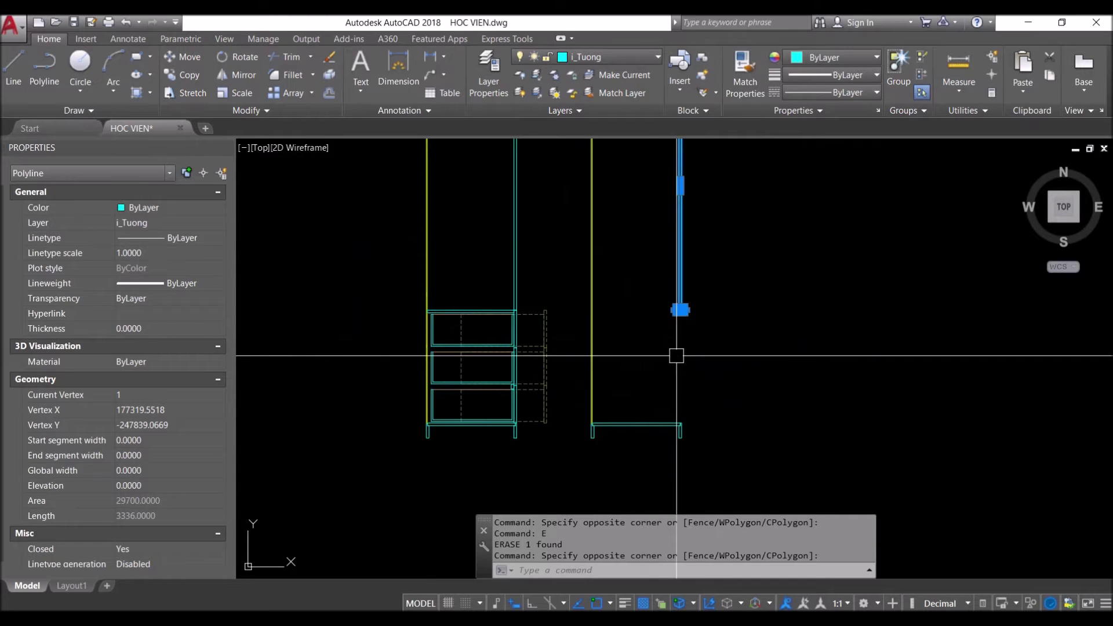
Stretch the vertical wall line's end down to the cabinet's base corner
{"action": "key", "text": "s"}
{"action": "key", "text": "Return"}
{"action": "scroll", "coordinate": [693, 347], "scroll_direction": "up", "scroll_amount": 7}
{"action": "scroll", "coordinate": [693, 348], "scroll_direction": "down", "scroll_amount": 2}
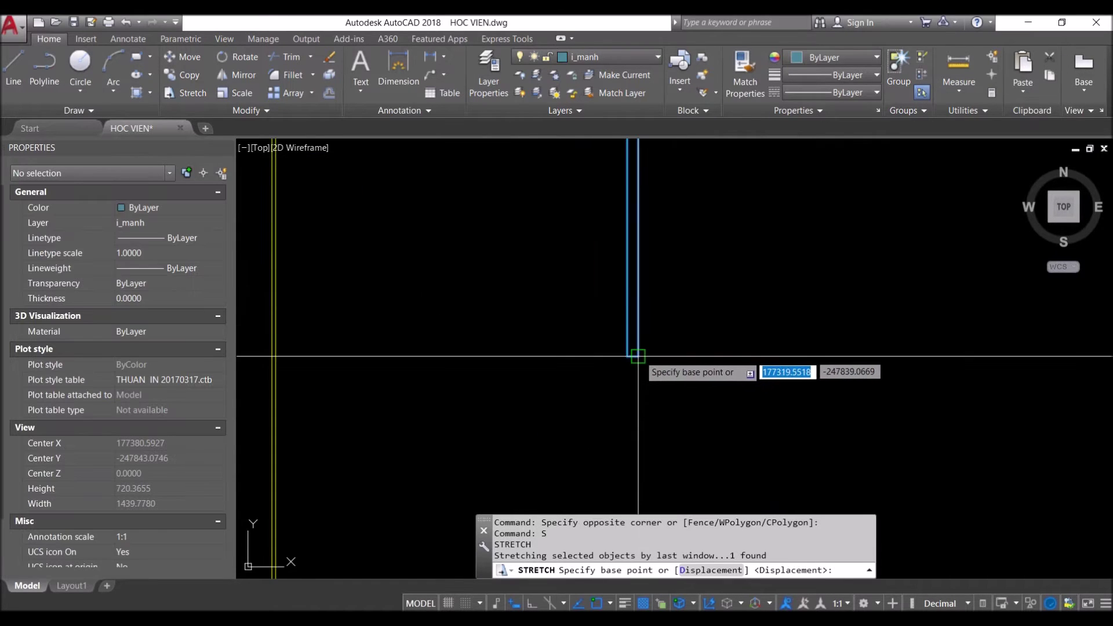
{"action": "left_click", "coordinate": [638, 356]}
{"action": "middle_click_drag", "start_coordinate": [642, 418], "coordinate": [671, 266]}
{"action": "scroll", "coordinate": [671, 266], "scroll_direction": "down", "scroll_amount": 2}
{"action": "scroll", "coordinate": [671, 278], "scroll_direction": "up", "scroll_amount": 3}
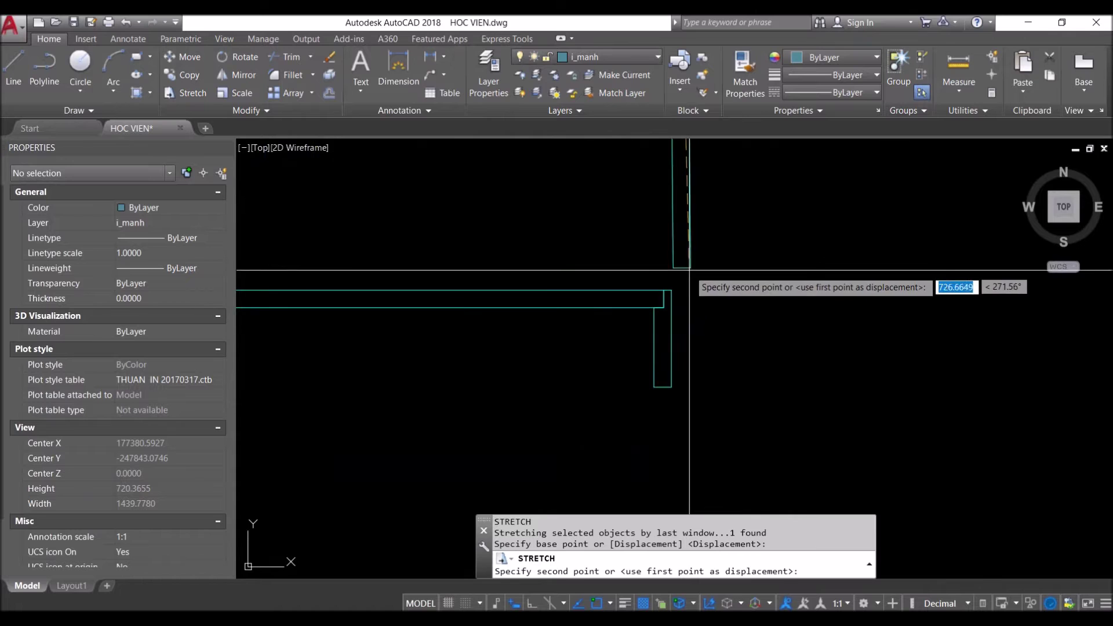
{"action": "left_click", "coordinate": [661, 281]}
{"action": "scroll", "coordinate": [661, 280], "scroll_direction": "down", "scroll_amount": 4}
{"action": "scroll", "coordinate": [703, 417], "scroll_direction": "down", "scroll_amount": 3}
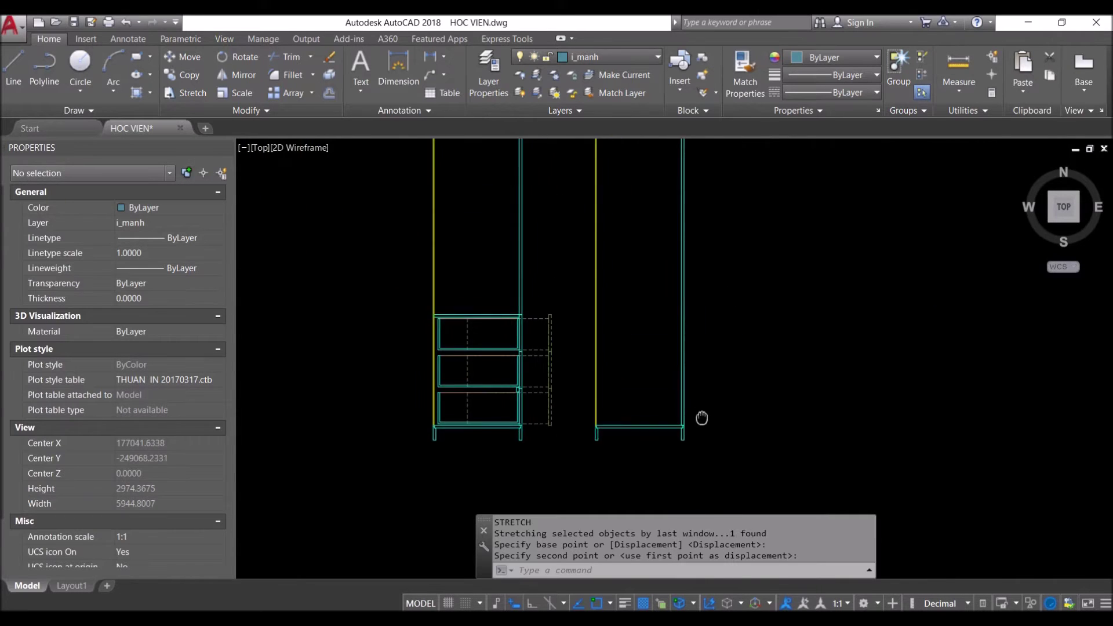
{"action": "scroll", "coordinate": [680, 402], "scroll_direction": "down", "scroll_amount": 3}
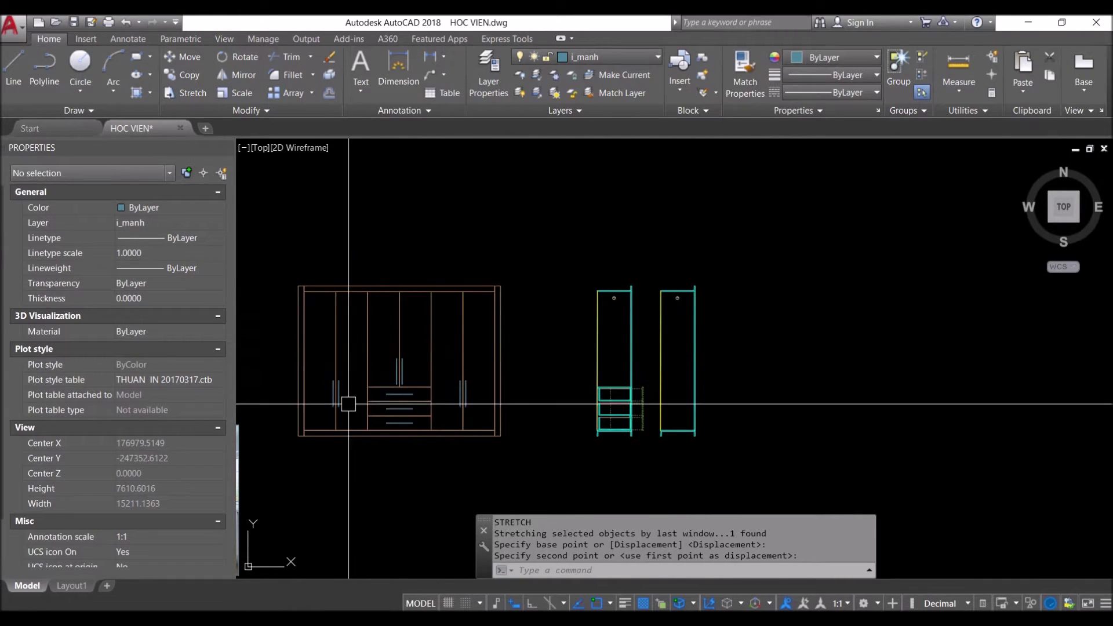
{"action": "scroll", "coordinate": [470, 261], "scroll_direction": "down", "scroll_amount": 1}
{"action": "scroll", "coordinate": [579, 180], "scroll_direction": "up", "scroll_amount": 2}
{"action": "scroll", "coordinate": [554, 182], "scroll_direction": "down", "scroll_amount": 2}
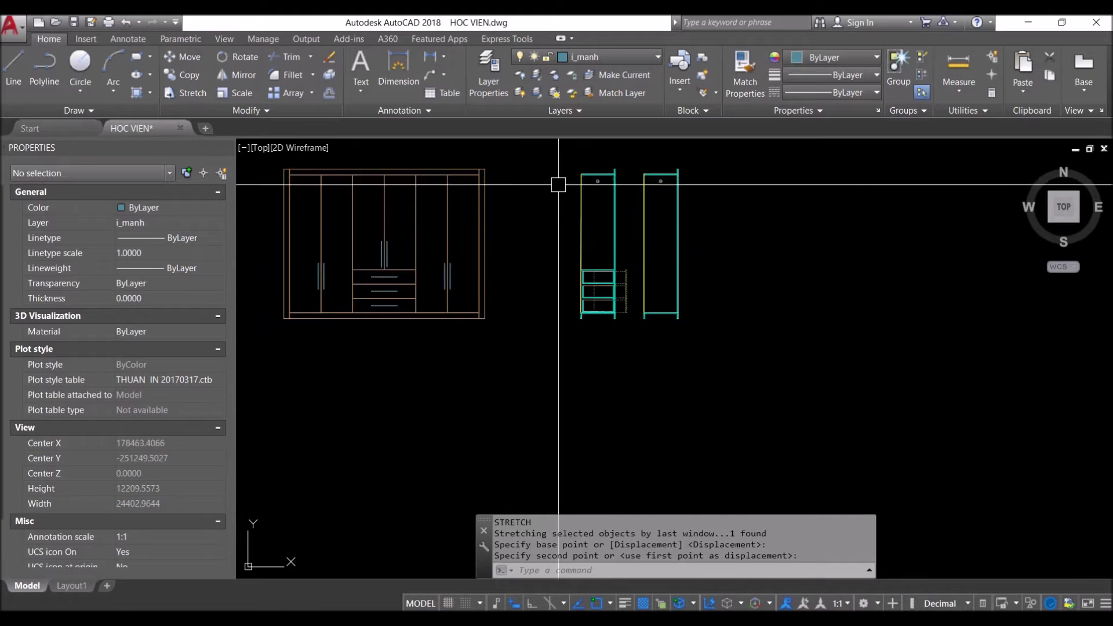
{"action": "scroll", "coordinate": [557, 202], "scroll_direction": "up", "scroll_amount": 1}
{"action": "left_click", "coordinate": [557, 202]}
Move both side-section cabinets further right of the elevation
{"action": "left_click", "coordinate": [710, 425]}
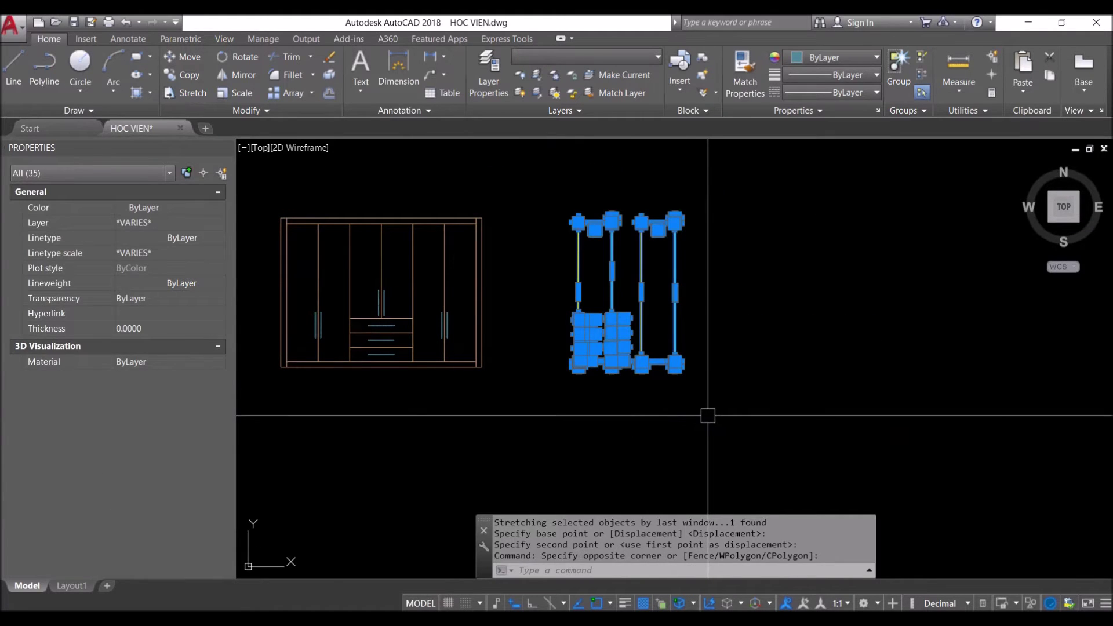
{"action": "type", "text": "M"}
{"action": "key", "text": "Return"}
{"action": "left_click", "coordinate": [650, 436]}
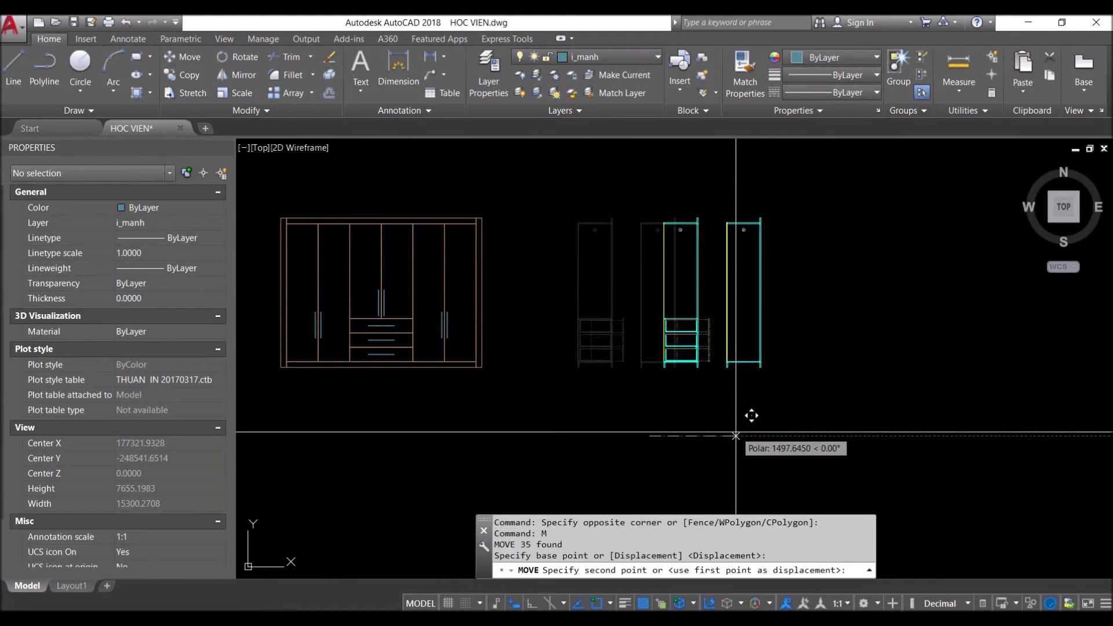
{"action": "left_click", "coordinate": [738, 435]}
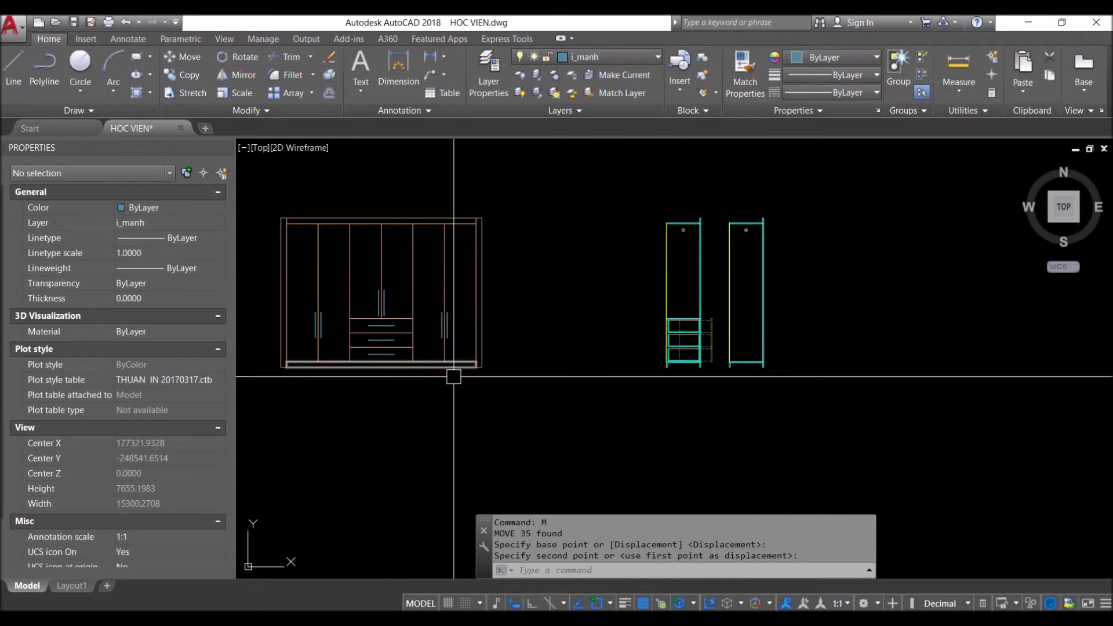
Pan back toward the wardrobe elevation and open the layer list
{"action": "middle_click_drag", "start_coordinate": [481, 361], "coordinate": [622, 363]}
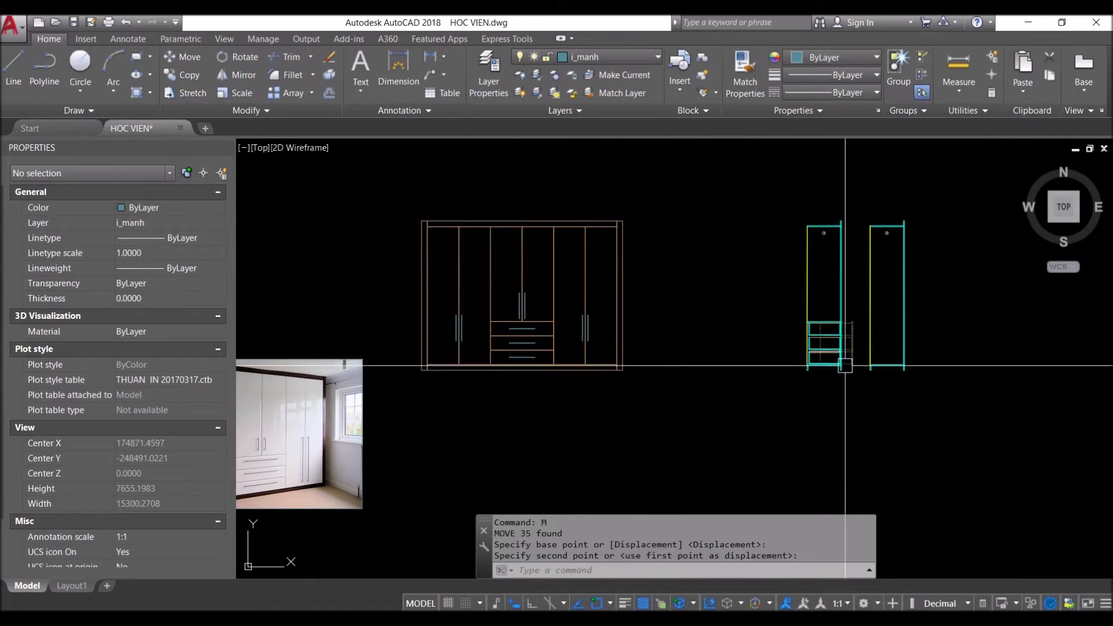
{"action": "scroll", "coordinate": [420, 259], "scroll_direction": "up", "scroll_amount": 1}
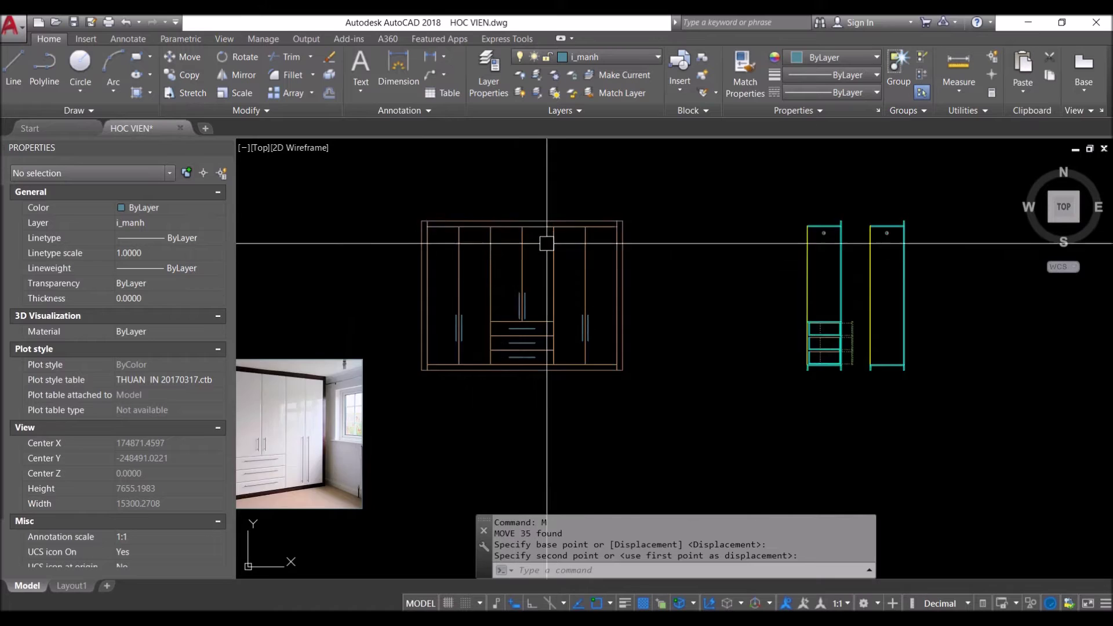
{"action": "scroll", "coordinate": [420, 259], "scroll_direction": "up", "scroll_amount": 1}
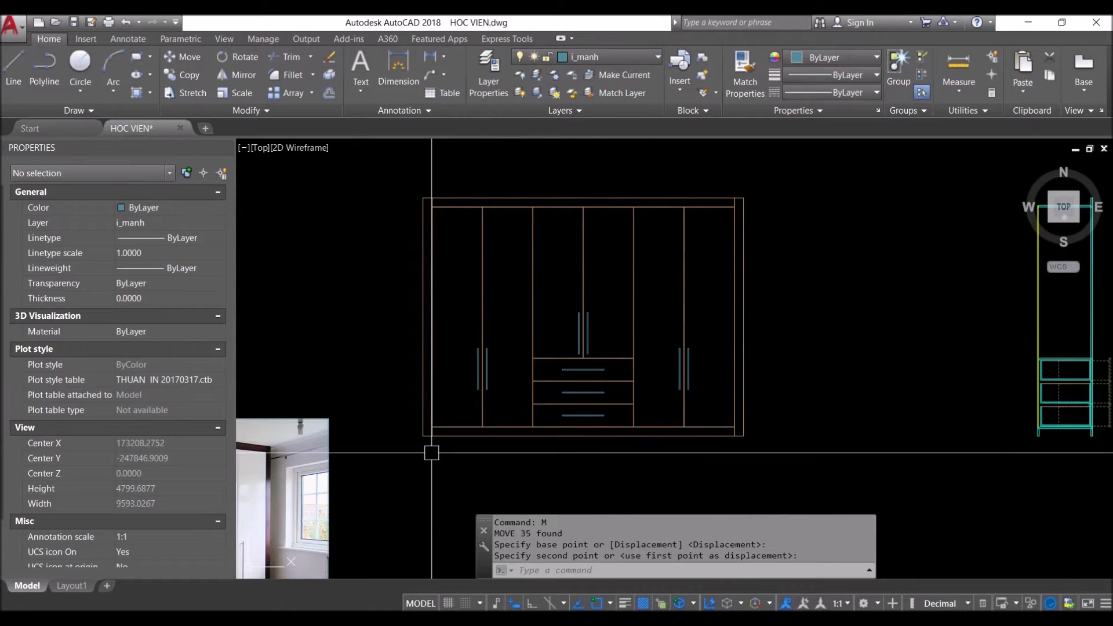
{"action": "scroll", "coordinate": [683, 248], "scroll_direction": "down", "scroll_amount": 2}
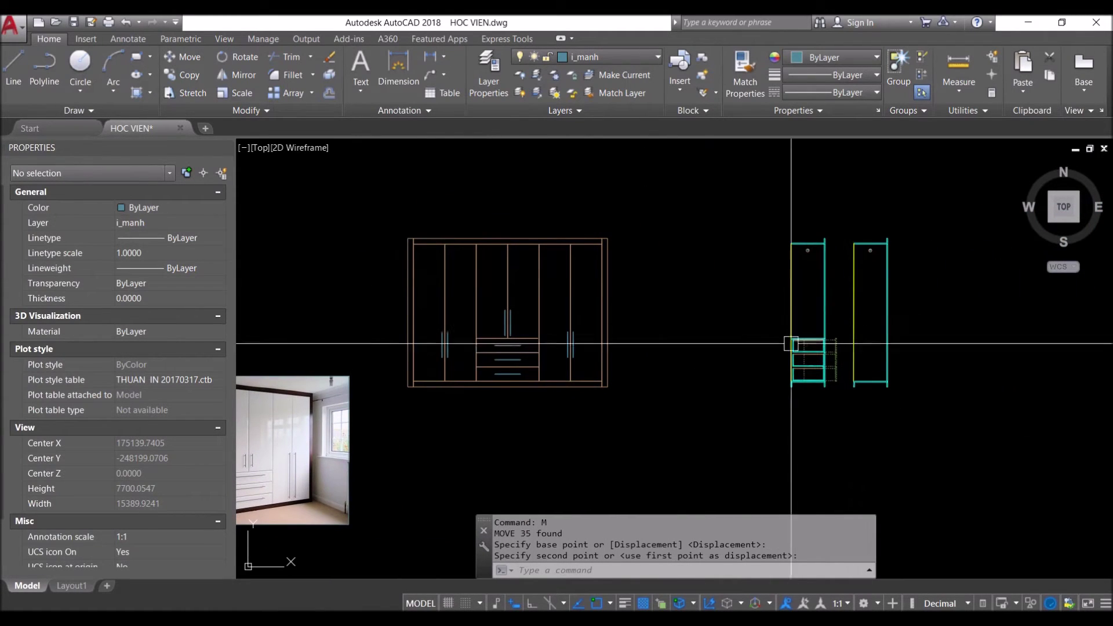
{"action": "scroll", "coordinate": [453, 410], "scroll_direction": "up", "scroll_amount": 2}
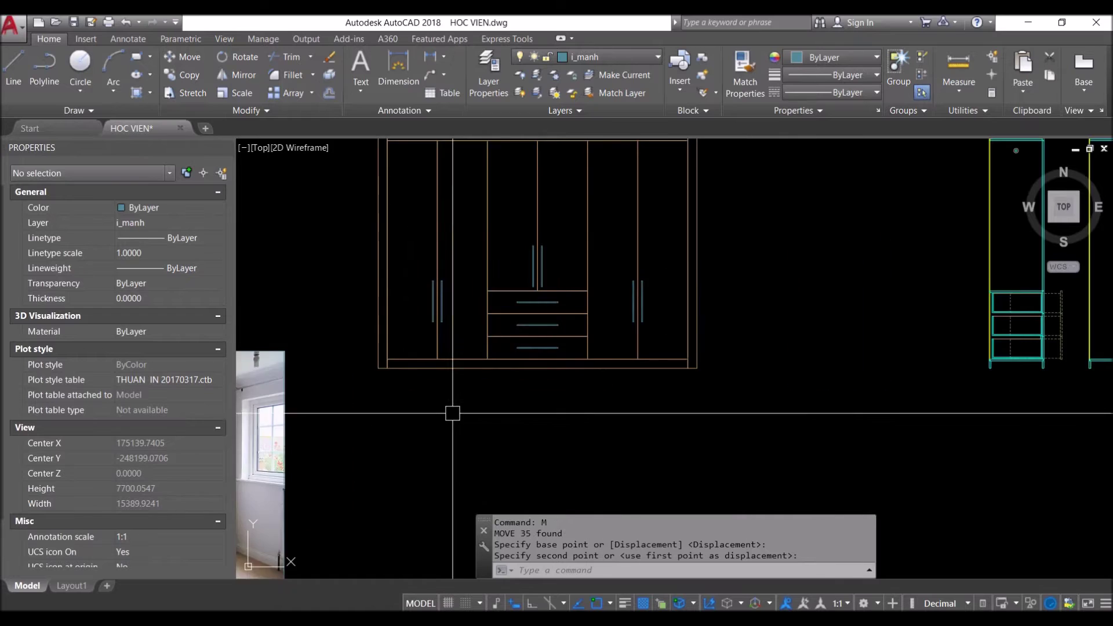
{"action": "scroll", "coordinate": [545, 418], "scroll_direction": "down", "scroll_amount": 1}
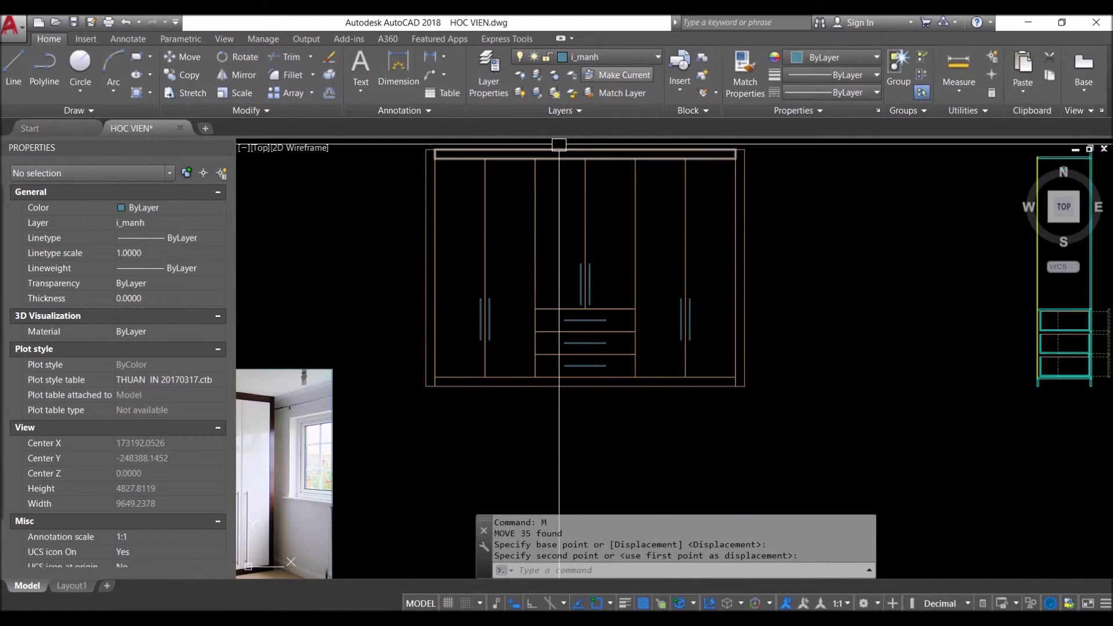
{"action": "left_click", "coordinate": [609, 57]}
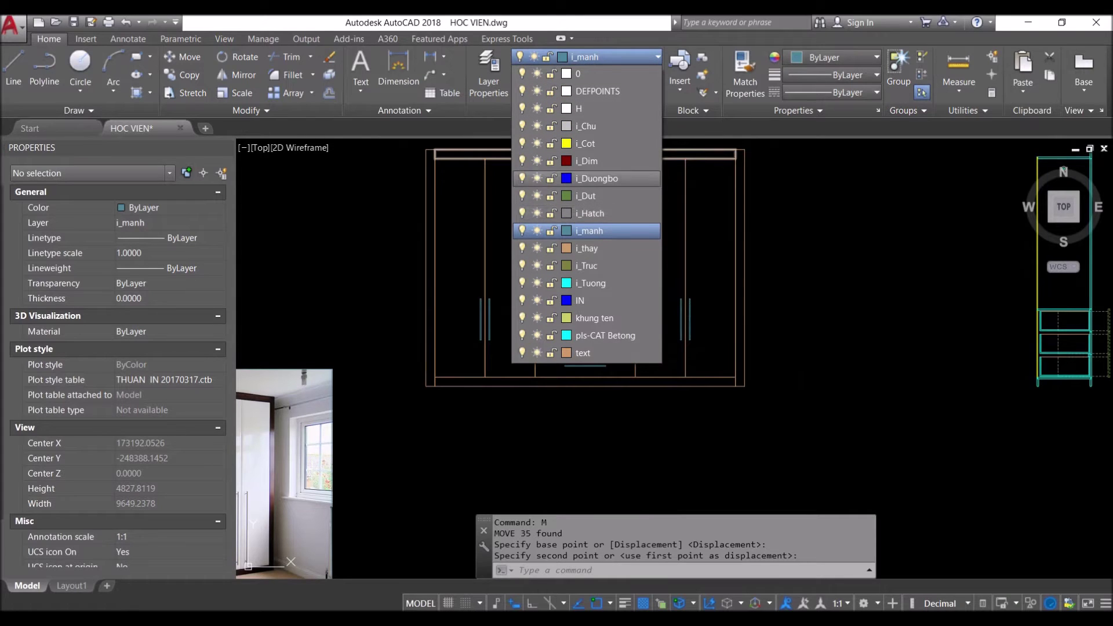
Make i_Dim the current layer
{"action": "left_click", "coordinate": [690, 323]}
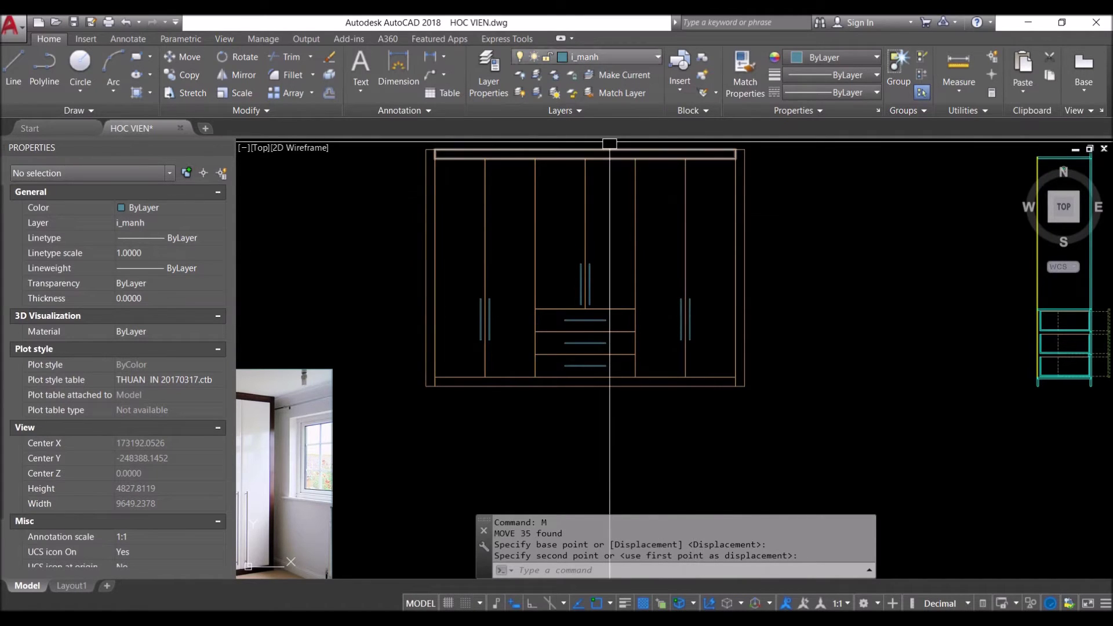
{"action": "left_click", "coordinate": [609, 57]}
{"action": "left_click", "coordinate": [587, 160]}
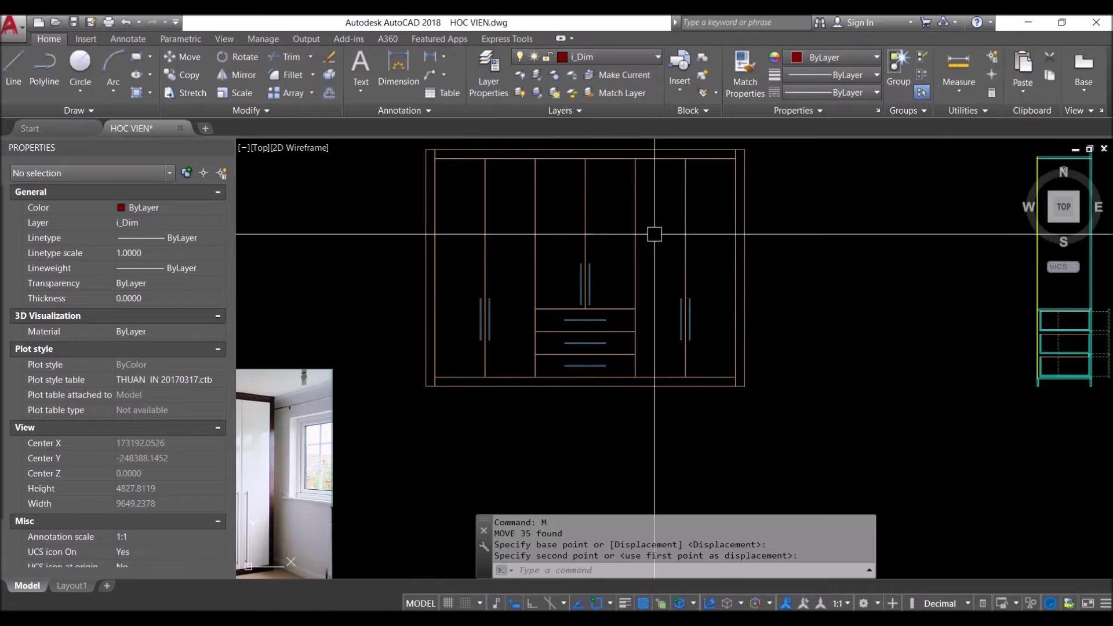
{"action": "key", "text": "Escape"}
{"action": "key", "text": "Escape"}
Cancel a stray linear dimension and restore the 1-20 dimension style
{"action": "type", "text": "4"}
{"action": "key", "text": "Return"}
{"action": "scroll", "coordinate": [580, 313], "scroll_direction": "down", "scroll_amount": 2}
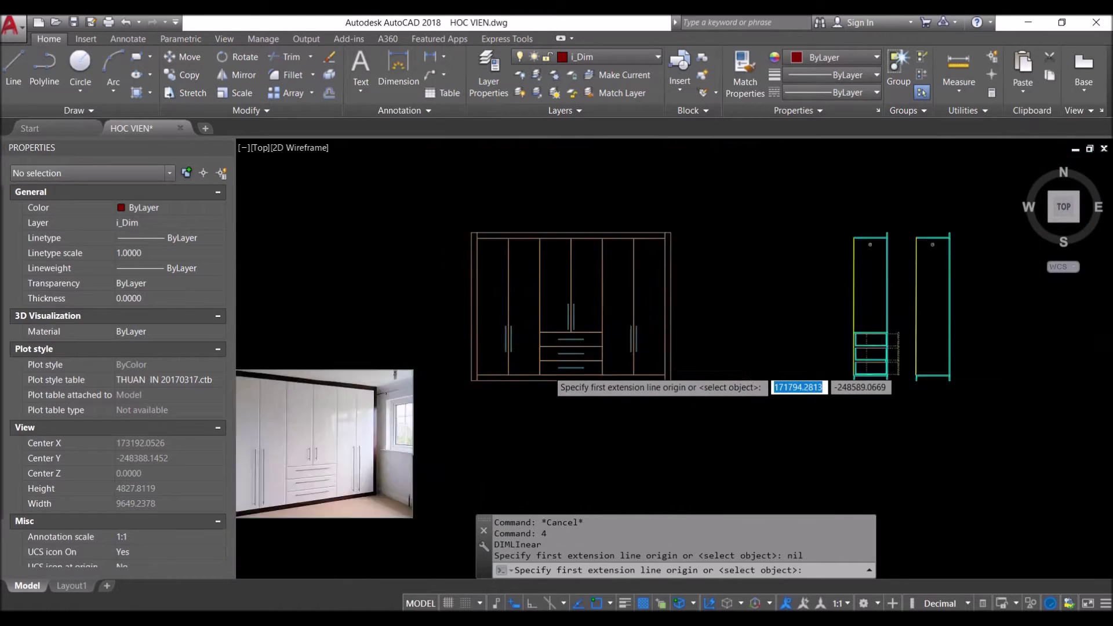
{"action": "scroll", "coordinate": [591, 307], "scroll_direction": "down", "scroll_amount": 2}
{"action": "scroll", "coordinate": [600, 290], "scroll_direction": "down", "scroll_amount": 1}
{"action": "key", "text": "Escape"}
{"action": "scroll", "coordinate": [600, 290], "scroll_direction": "down", "scroll_amount": 2}
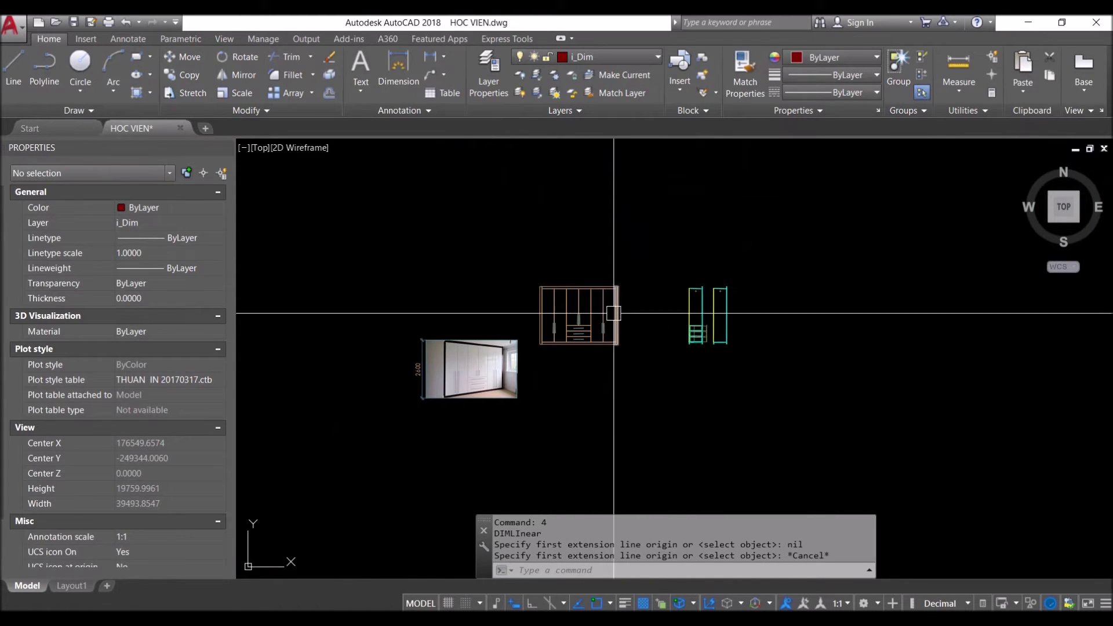
{"action": "type", "text": "-20"}
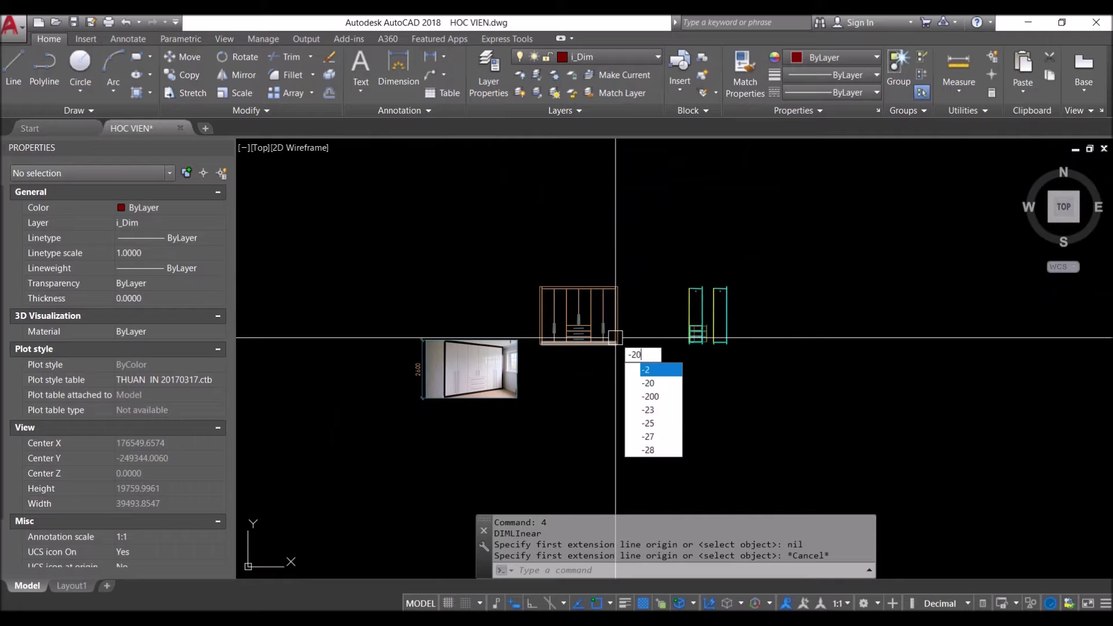
{"action": "key", "text": "Return"}
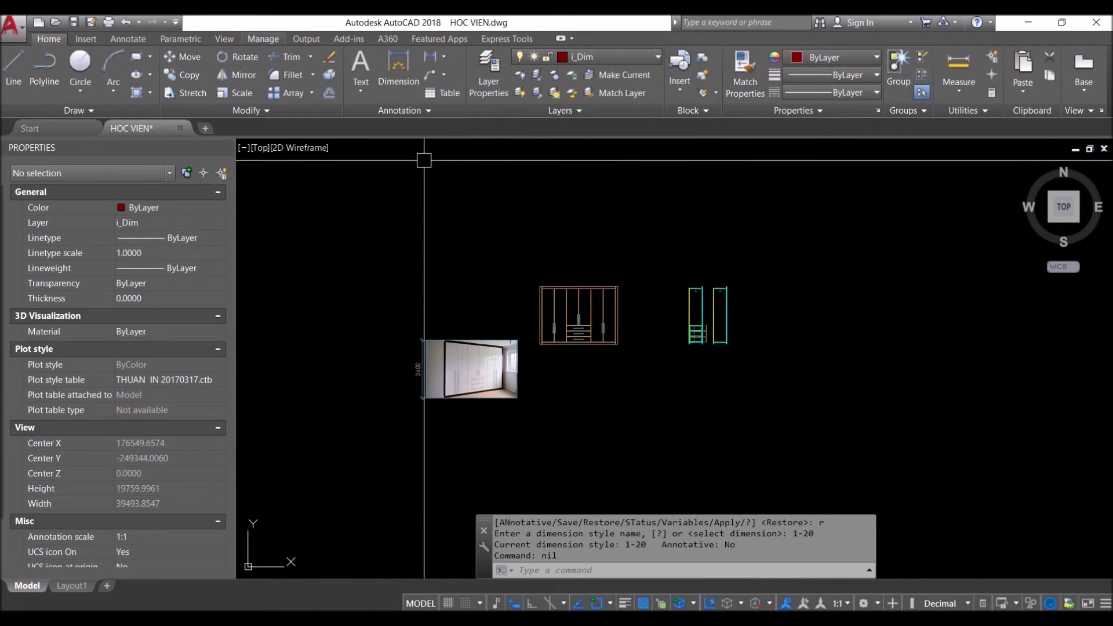
Dimension the 100 plinth at the base of the wardrobe's right side
{"action": "left_click", "coordinate": [129, 39]}
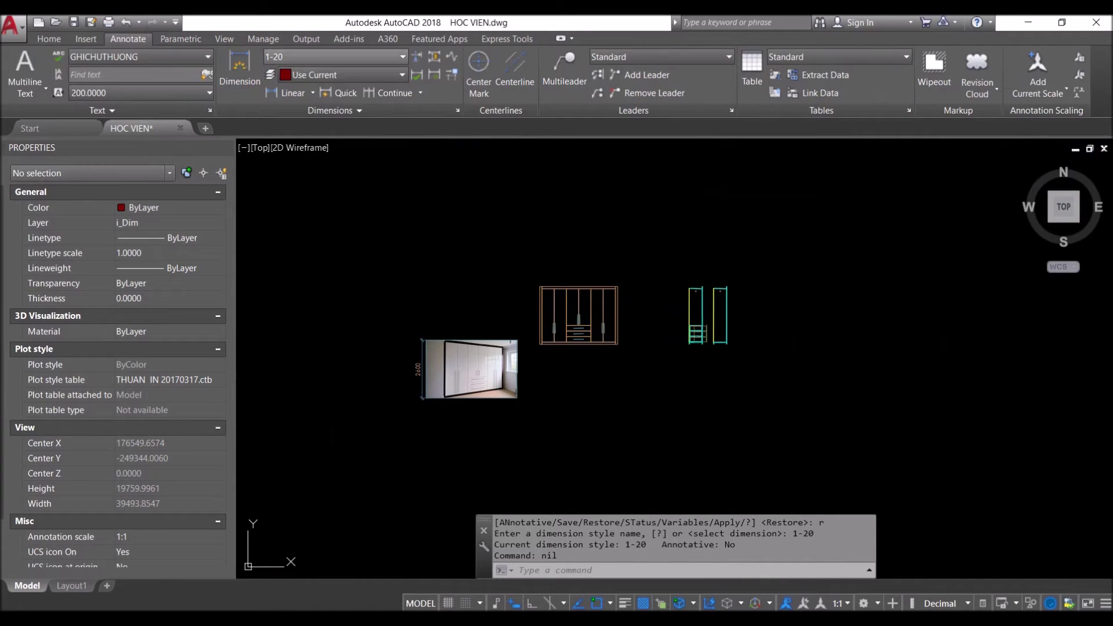
{"action": "scroll", "coordinate": [571, 359], "scroll_direction": "up", "scroll_amount": 4}
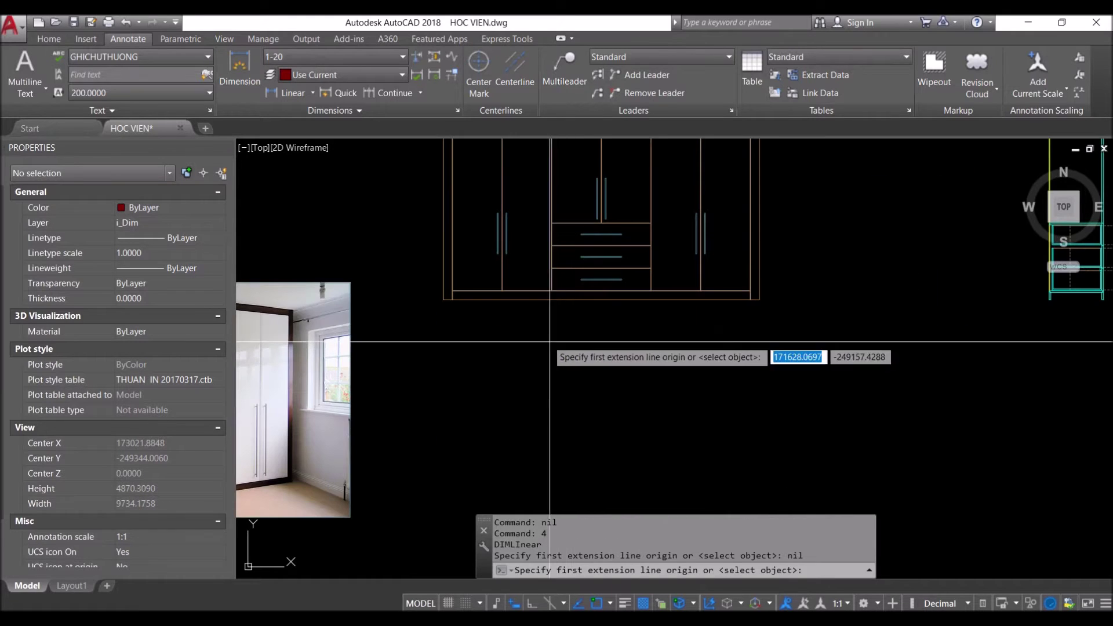
{"action": "left_click", "coordinate": [525, 306]}
{"action": "scroll", "coordinate": [870, 306], "scroll_direction": "down", "scroll_amount": 2}
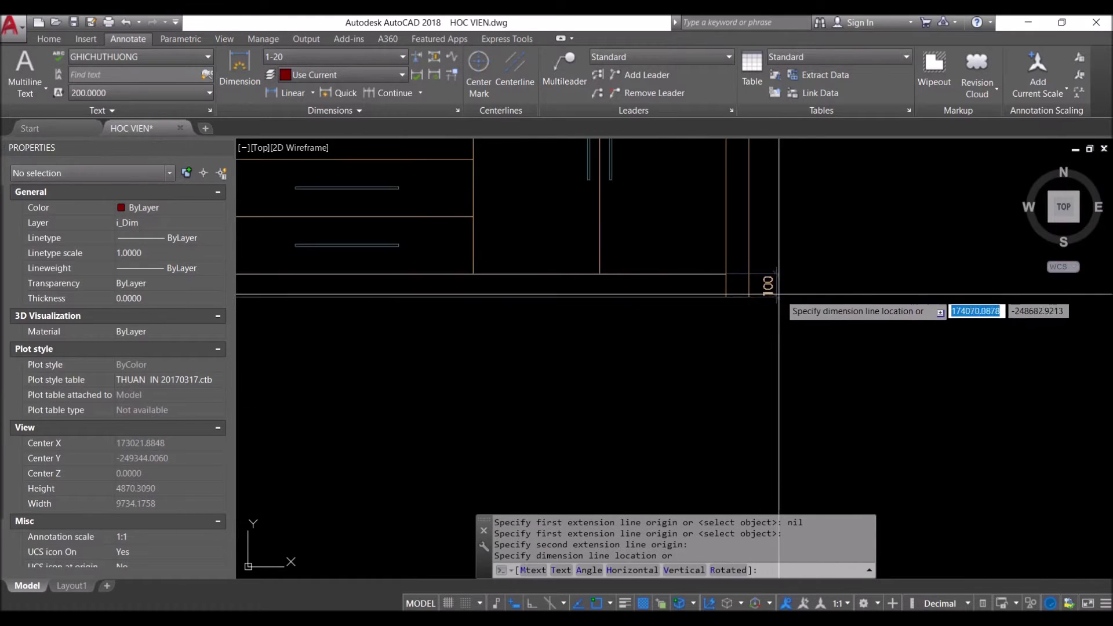
{"action": "left_click", "coordinate": [840, 305]}
{"action": "middle_click_drag", "start_coordinate": [840, 305], "coordinate": [835, 390]}
{"action": "scroll", "coordinate": [820, 323], "scroll_direction": "up", "scroll_amount": 3}
{"action": "scroll", "coordinate": [833, 418], "scroll_direction": "down", "scroll_amount": 3}
{"action": "scroll", "coordinate": [828, 409], "scroll_direction": "up", "scroll_amount": 1}
{"action": "scroll", "coordinate": [790, 415], "scroll_direction": "up", "scroll_amount": 2}
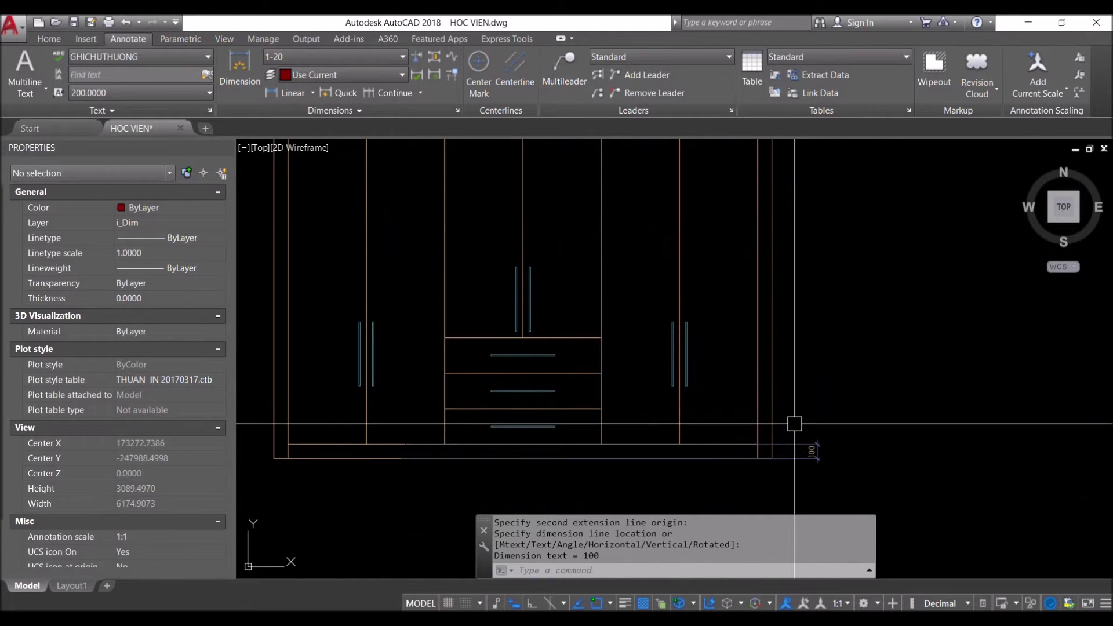
Continue the chain upward with the 2400 height and the 100 top dimension
{"action": "type", "text": "5"}
{"action": "key", "text": "Return"}
{"action": "middle_click_drag", "start_coordinate": [714, 330], "coordinate": [708, 423]}
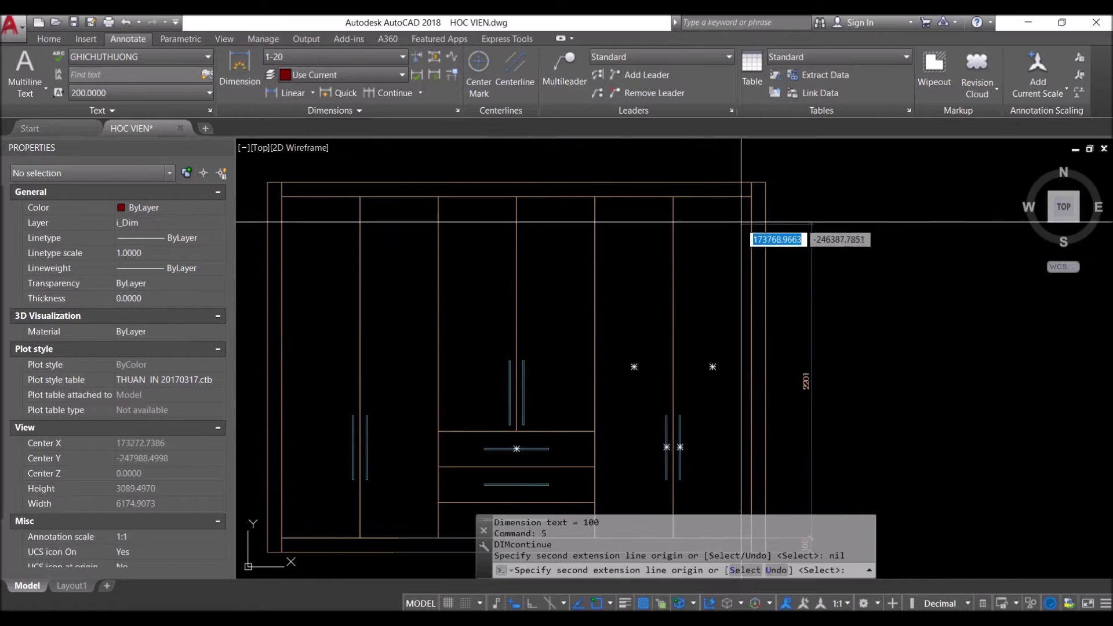
{"action": "left_click", "coordinate": [752, 188]}
{"action": "left_click", "coordinate": [751, 197]}
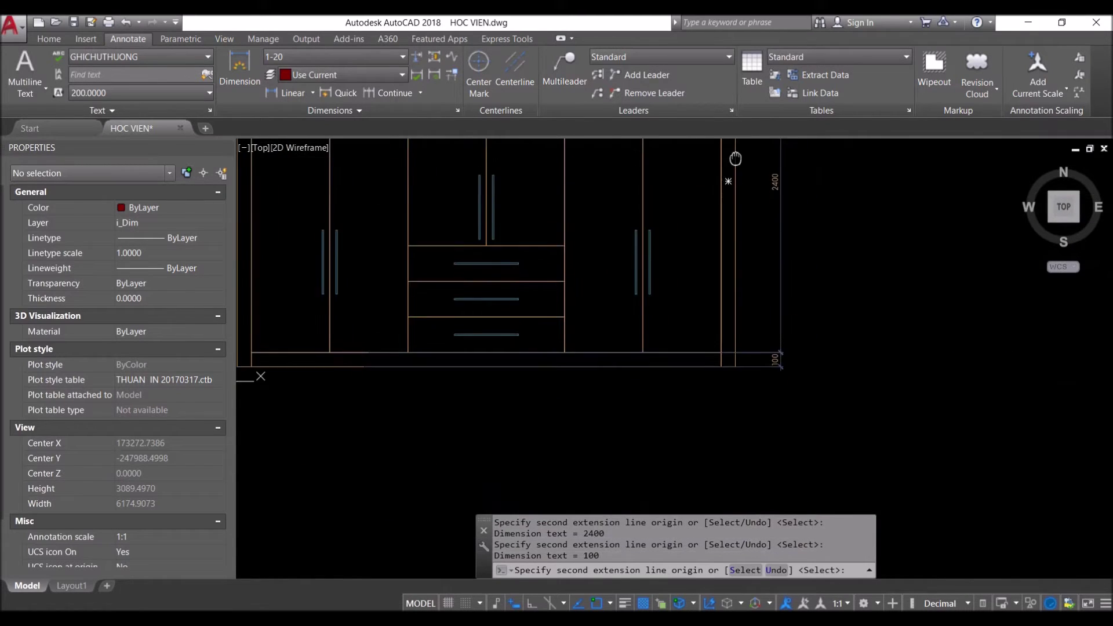
{"action": "scroll", "coordinate": [709, 348], "scroll_direction": "up", "scroll_amount": 3}
{"action": "left_click", "coordinate": [706, 346]}
{"action": "scroll", "coordinate": [706, 346], "scroll_direction": "down", "scroll_amount": 3}
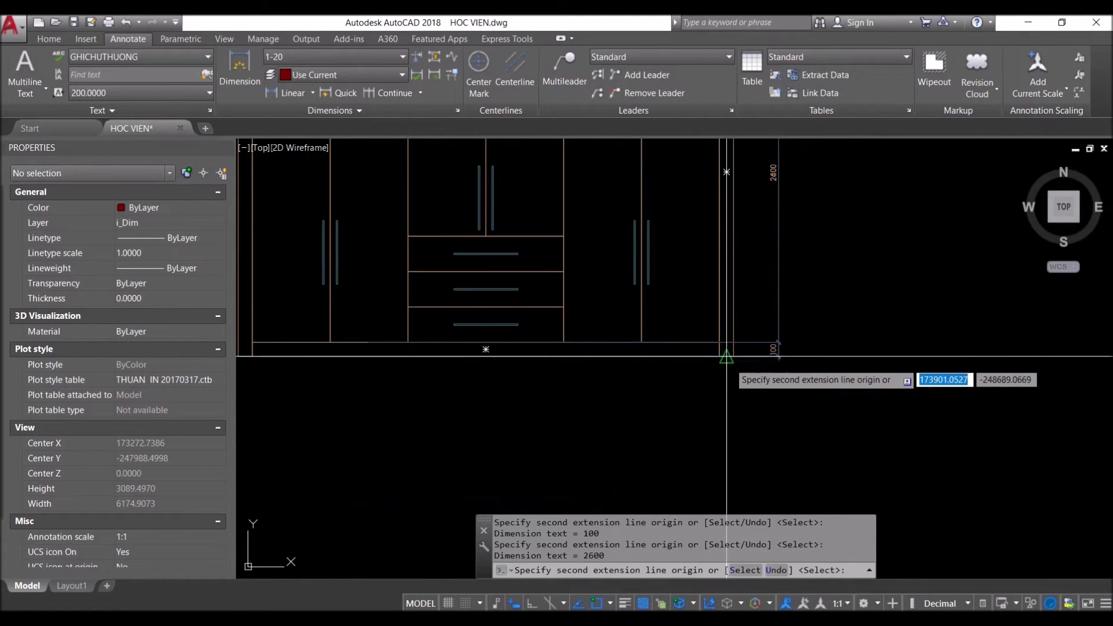
{"action": "key", "text": "Return"}
{"action": "key", "text": "Escape"}
Select the right-side vertical dimension and try, then cancel, DEPENDENCYHIGHLIGHT
{"action": "left_click", "coordinate": [775, 286]}
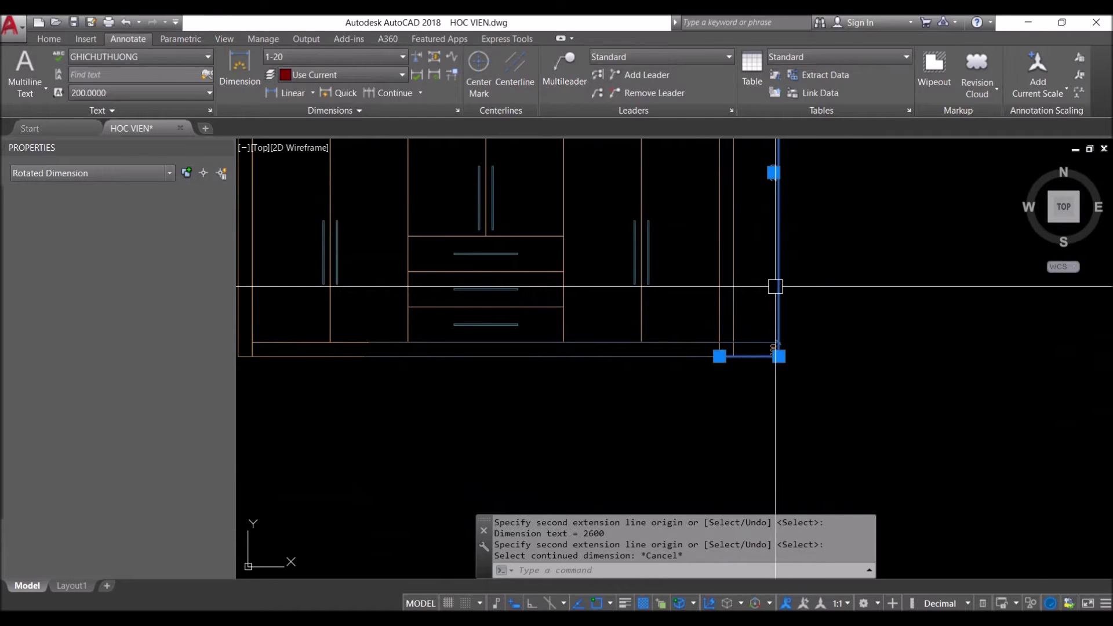
{"action": "type", "text": "BDEPENDENCYHIGHLIGHT"}
{"action": "key", "text": "Return"}
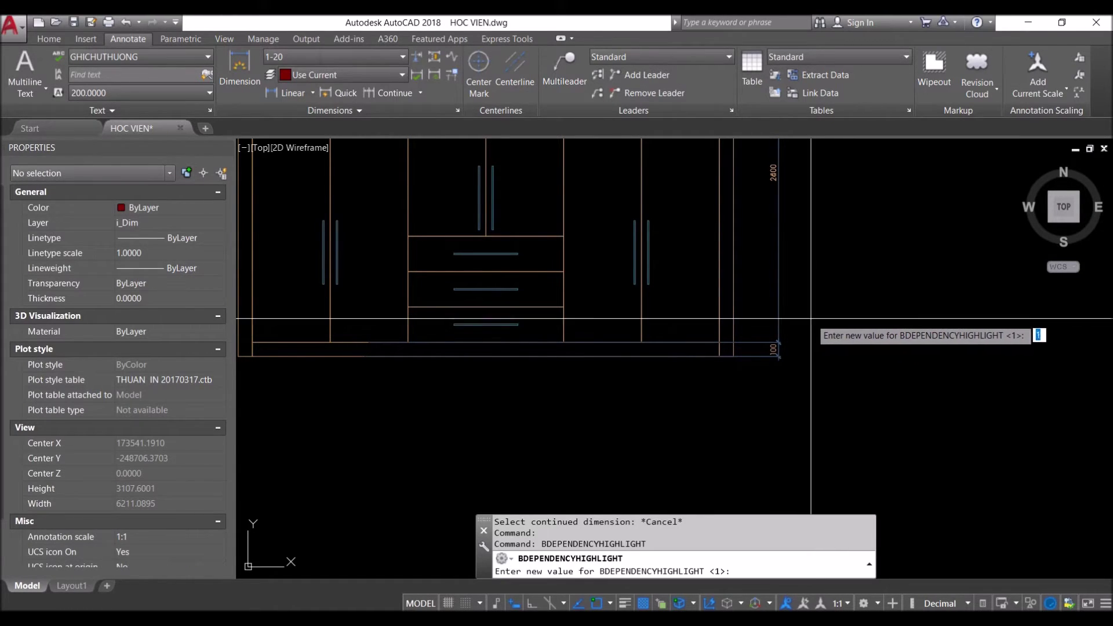
{"action": "key", "text": "Escape"}
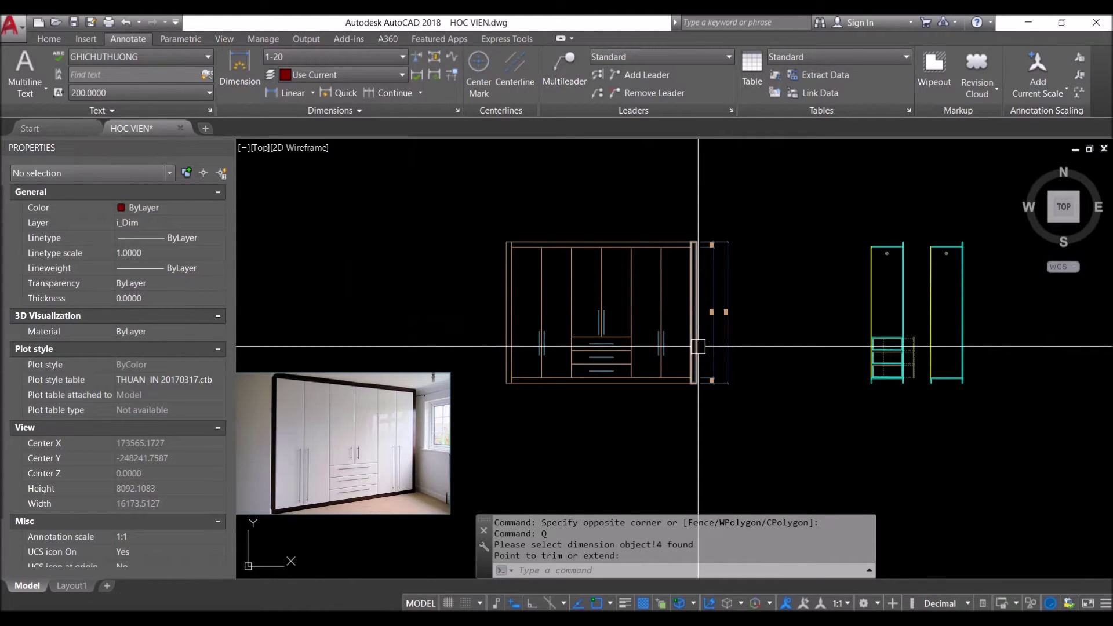
Pan and zoom to center the wardrobe elevation in view
{"action": "scroll", "coordinate": [698, 346], "scroll_direction": "up", "scroll_amount": 5}
{"action": "scroll", "coordinate": [796, 193], "scroll_direction": "down", "scroll_amount": 2}
{"action": "mouse_move", "coordinate": [795, 200]}
{"action": "middle_mouse_down"}
{"action": "mouse_move", "coordinate": [746, 261]}
{"action": "mouse_move", "coordinate": [738, 296]}
{"action": "middle_mouse_up"}
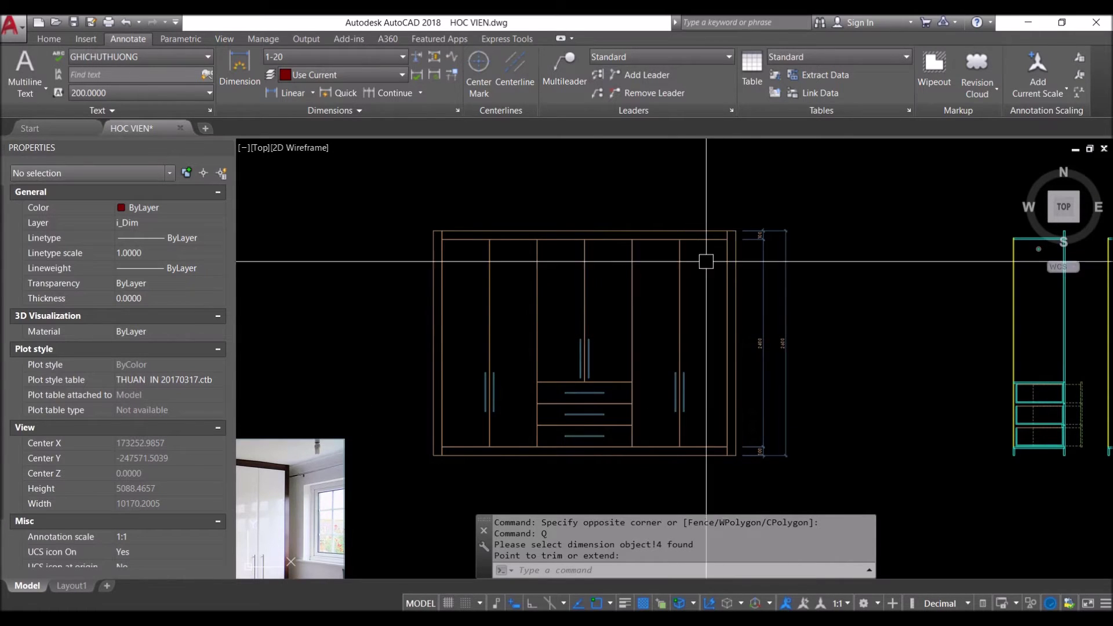
{"action": "scroll", "coordinate": [765, 233], "scroll_direction": "up", "scroll_amount": 1}
{"action": "scroll", "coordinate": [788, 253], "scroll_direction": "down", "scroll_amount": 1}
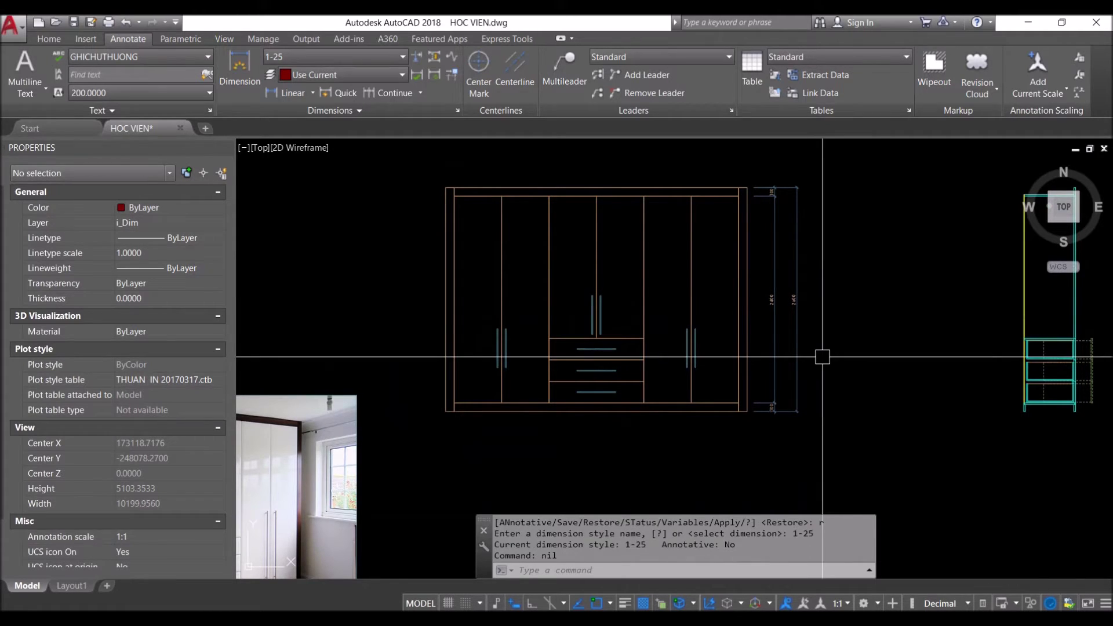
{"action": "type", "text": "4"}
Dimension the 100 top-right corner above the wardrobe
{"action": "key", "text": "Return"}
{"action": "scroll", "coordinate": [743, 203], "scroll_direction": "up", "scroll_amount": 2}
{"action": "scroll", "coordinate": [744, 203], "scroll_direction": "up", "scroll_amount": 2}
{"action": "left_click", "coordinate": [732, 186]}
{"action": "left_click", "coordinate": [754, 164]}
{"action": "scroll", "coordinate": [772, 348], "scroll_direction": "down", "scroll_amount": 2}
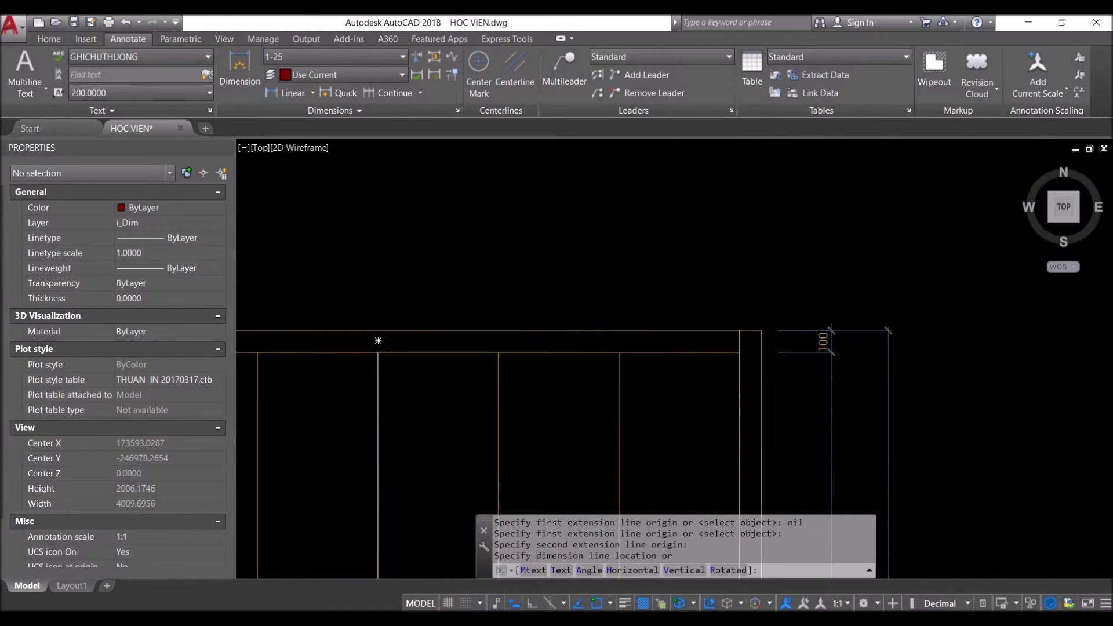
{"action": "left_click", "coordinate": [765, 259]}
{"action": "key", "text": "Escape"}
{"action": "scroll", "coordinate": [765, 195], "scroll_direction": "down", "scroll_amount": 2}
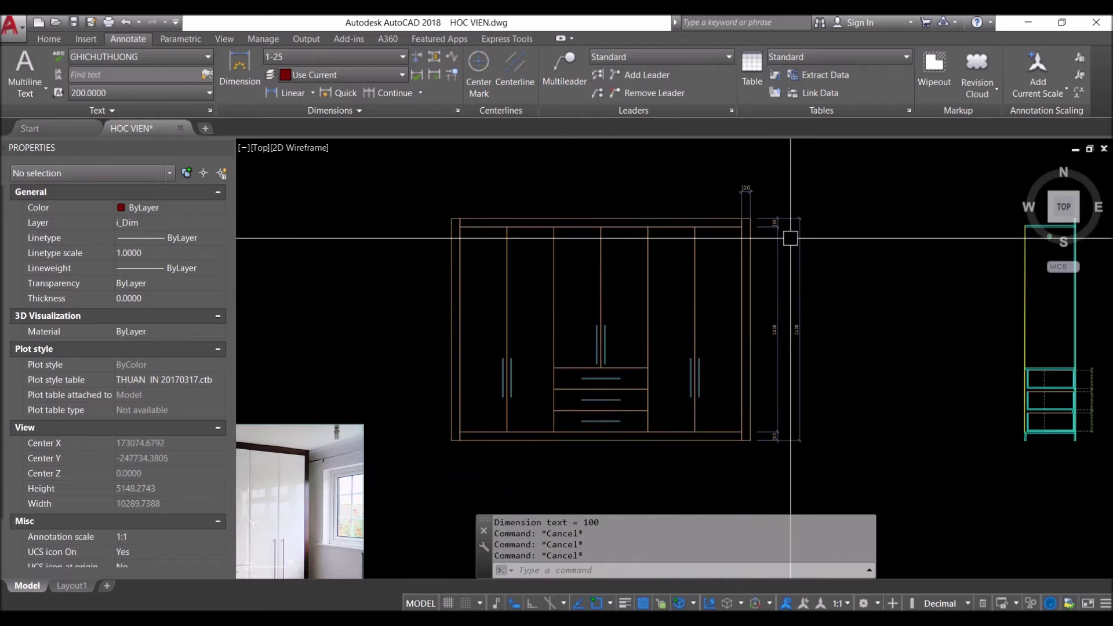
{"action": "type", "text": "N"}
Match the new dimension's properties onto the right-side dimensions
{"action": "key", "text": "Return"}
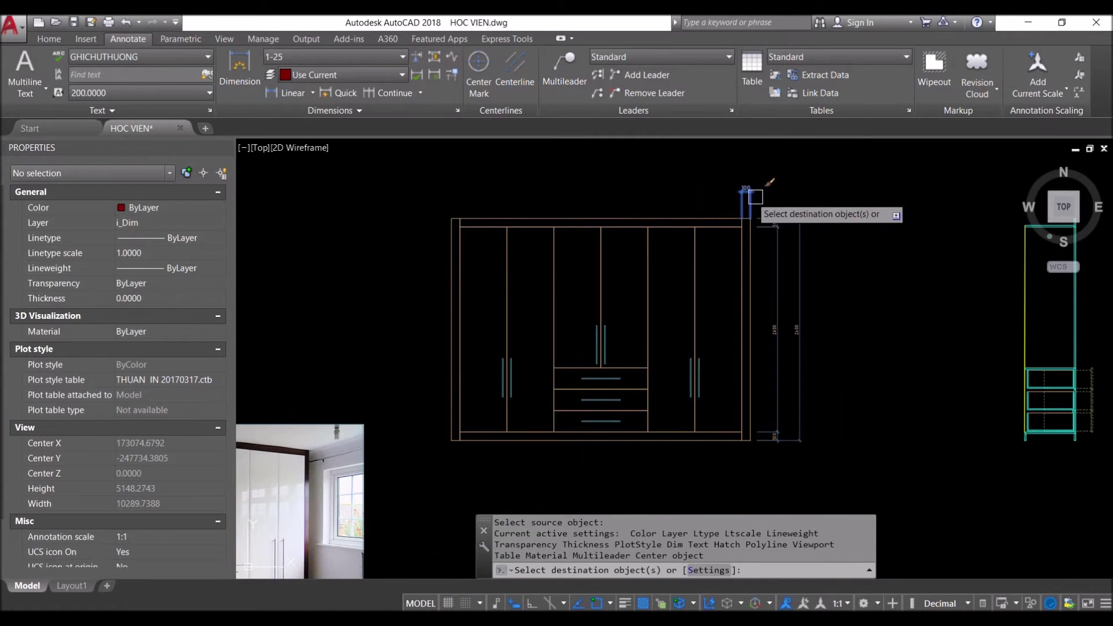
{"action": "left_click", "coordinate": [826, 181]}
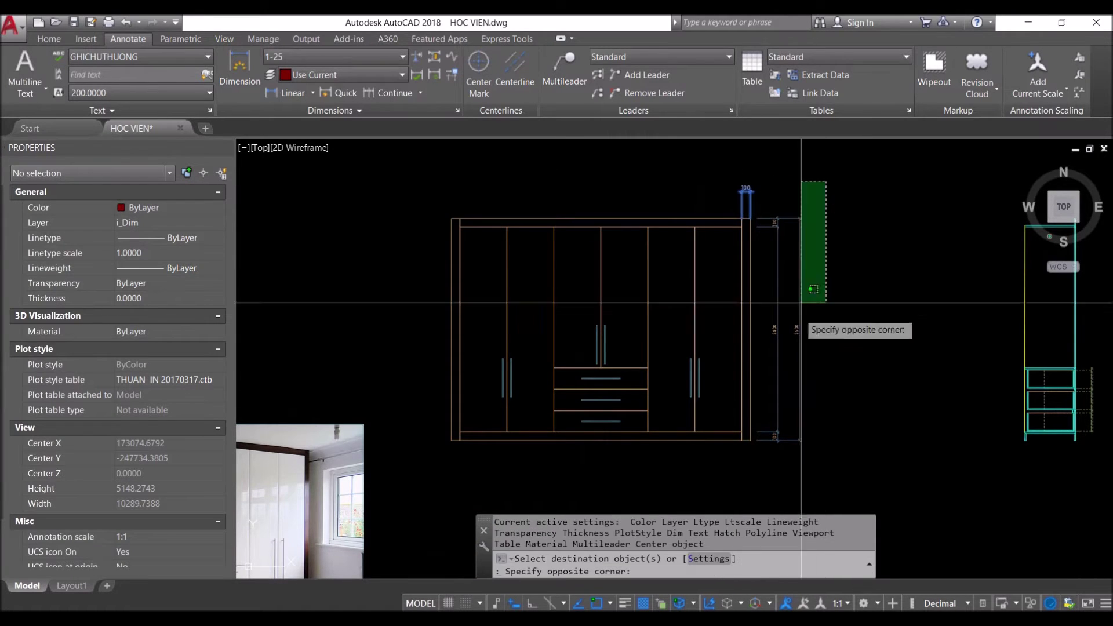
{"action": "left_click", "coordinate": [771, 463]}
{"action": "key", "text": "Escape"}
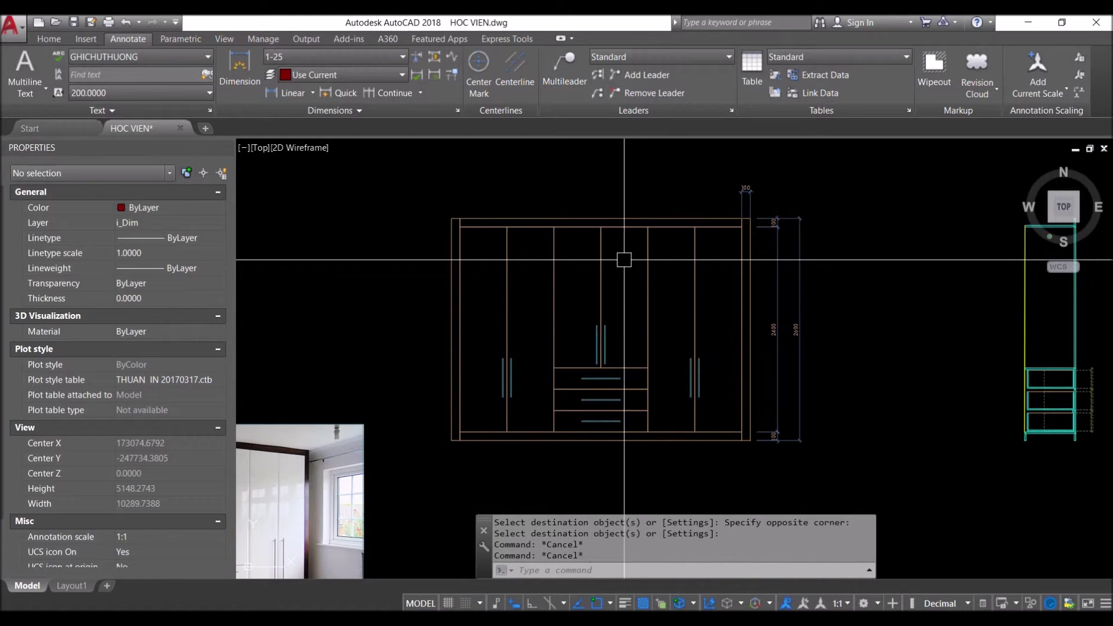
Continue the top row leftward with 550 segments
{"action": "type", "text": "5"}
{"action": "key", "text": "Return"}
{"action": "left_click", "coordinate": [695, 242]}
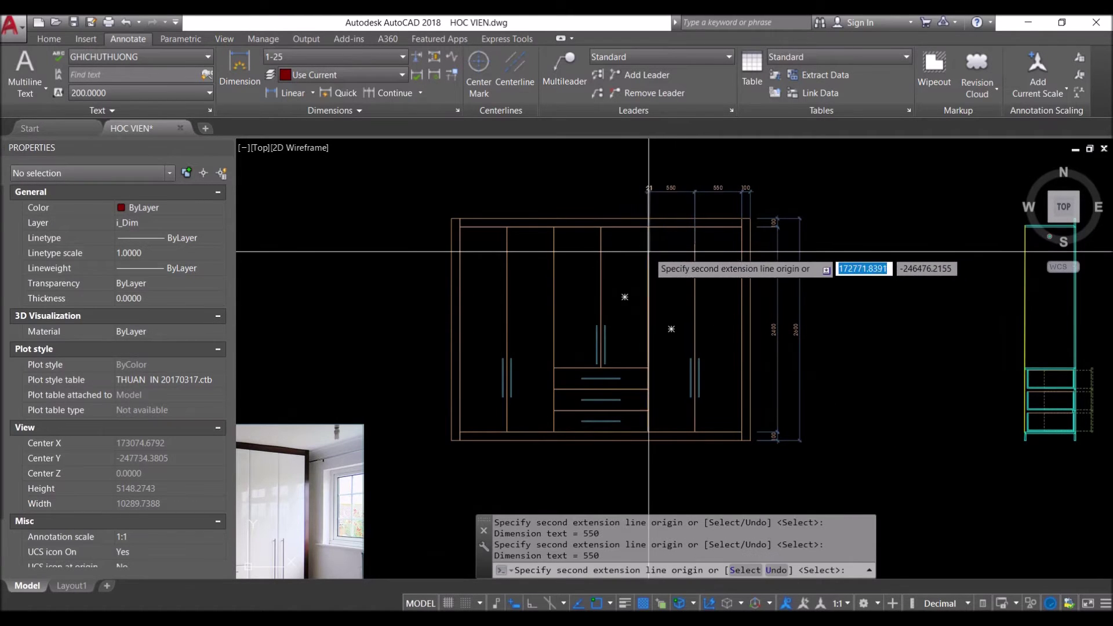
{"action": "left_click", "coordinate": [601, 249]}
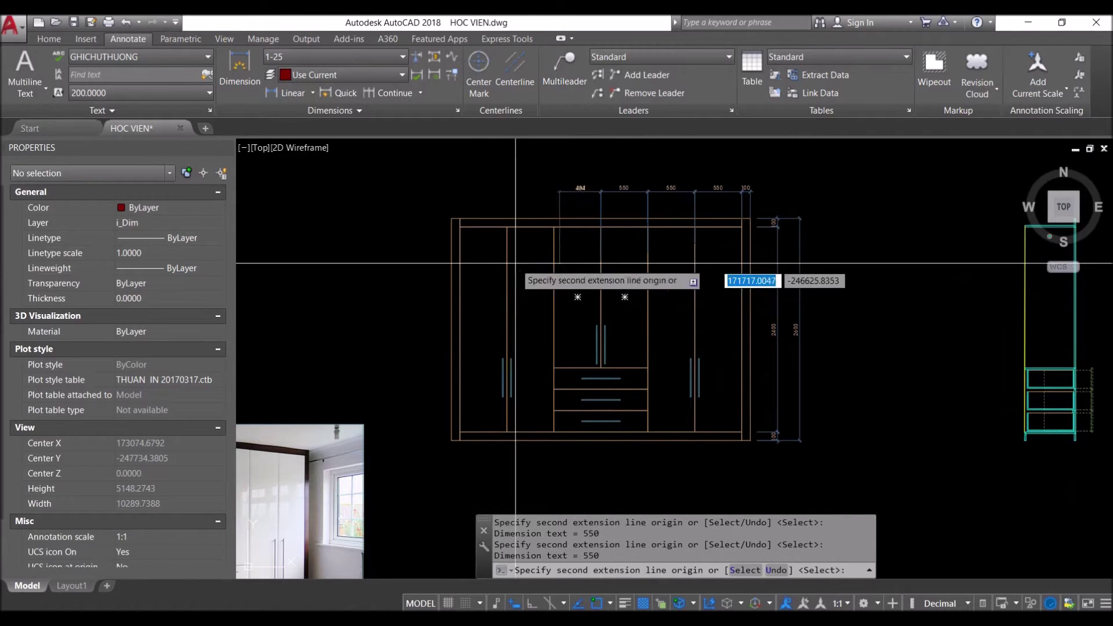
{"action": "left_click", "coordinate": [550, 248]}
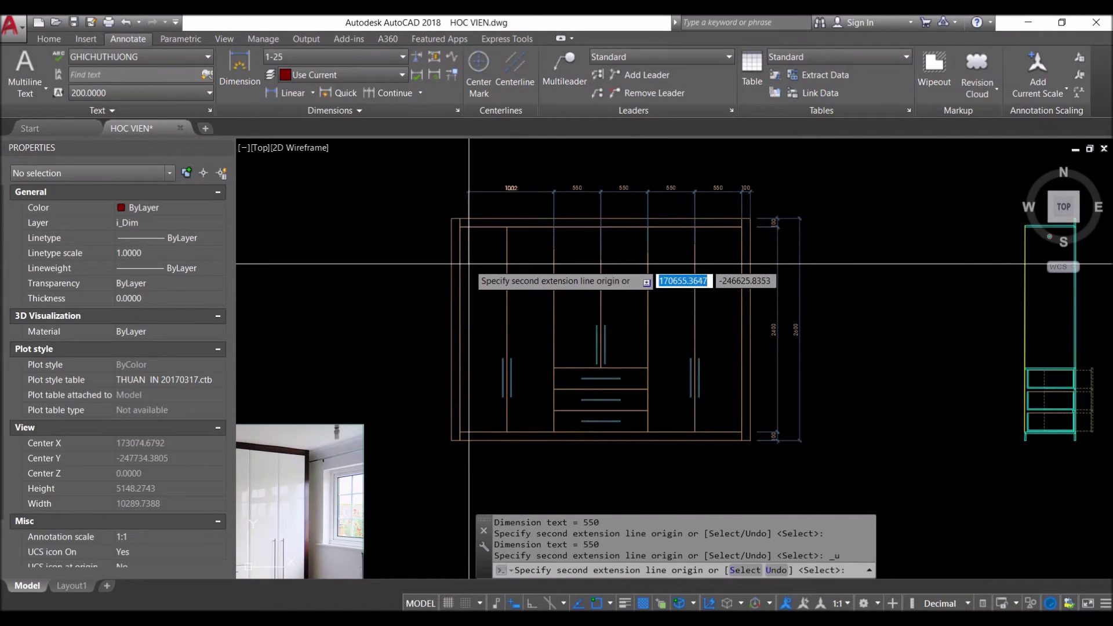
{"action": "left_click", "coordinate": [553, 278]}
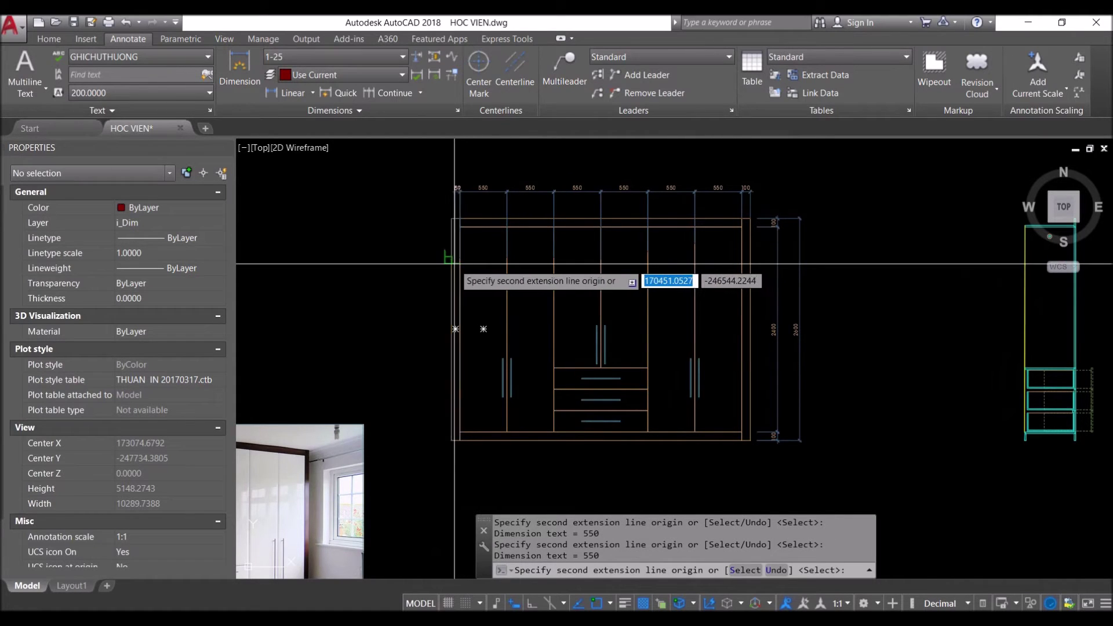
{"action": "scroll", "coordinate": [746, 218], "scroll_direction": "up", "scroll_amount": 2}
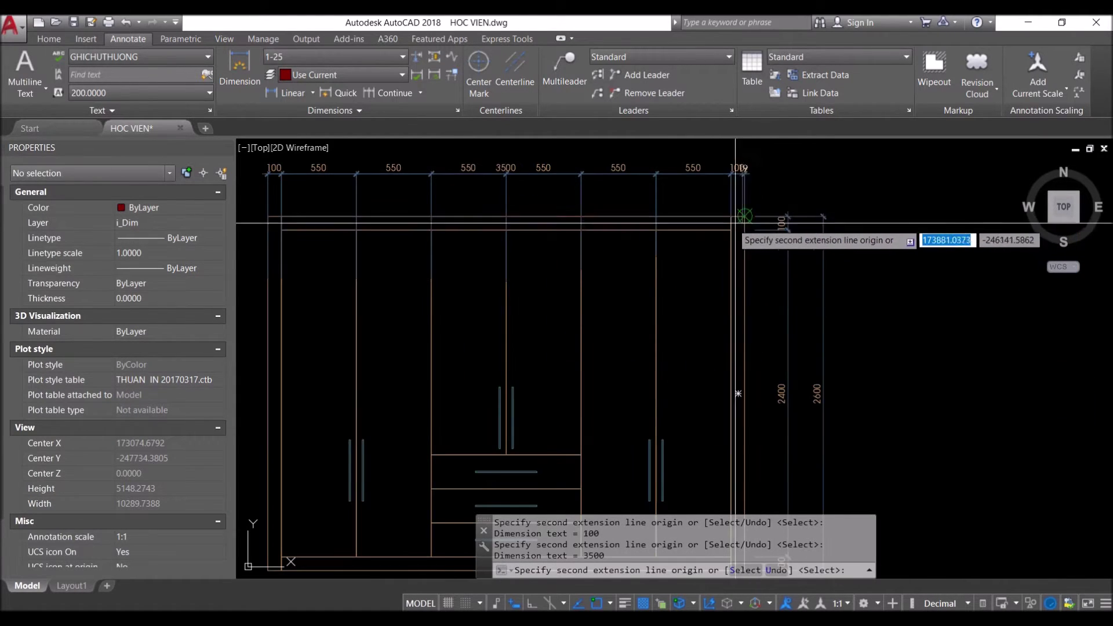
{"action": "key", "text": "Return"}
{"action": "key", "text": "Escape"}
Move the 3500 overall dimension above the 550 row and align the top extension lines
{"action": "left_click", "coordinate": [522, 172]}
{"action": "middle_click_drag", "start_coordinate": [555, 201], "coordinate": [563, 256]}
{"action": "type", "text": "d"}
{"action": "key", "text": "Return"}
{"action": "left_click", "coordinate": [774, 249]}
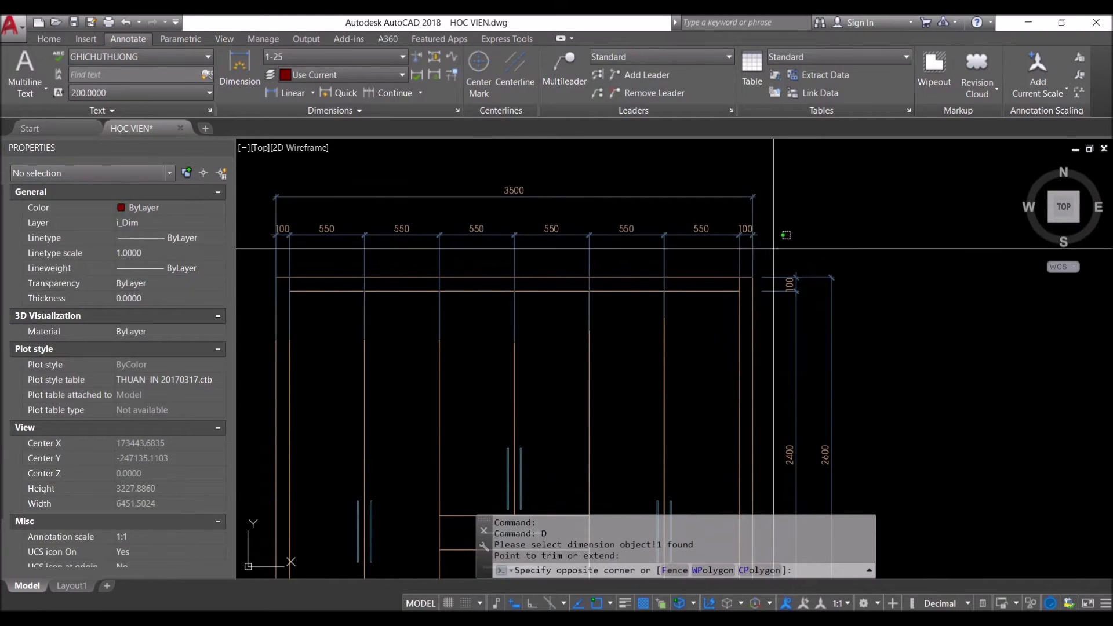
{"action": "left_click", "coordinate": [273, 244]}
{"action": "left_click", "coordinate": [270, 244]}
{"action": "type", "text": "q"}
{"action": "key", "text": "Return"}
{"action": "scroll", "coordinate": [803, 274], "scroll_direction": "up", "scroll_amount": 2}
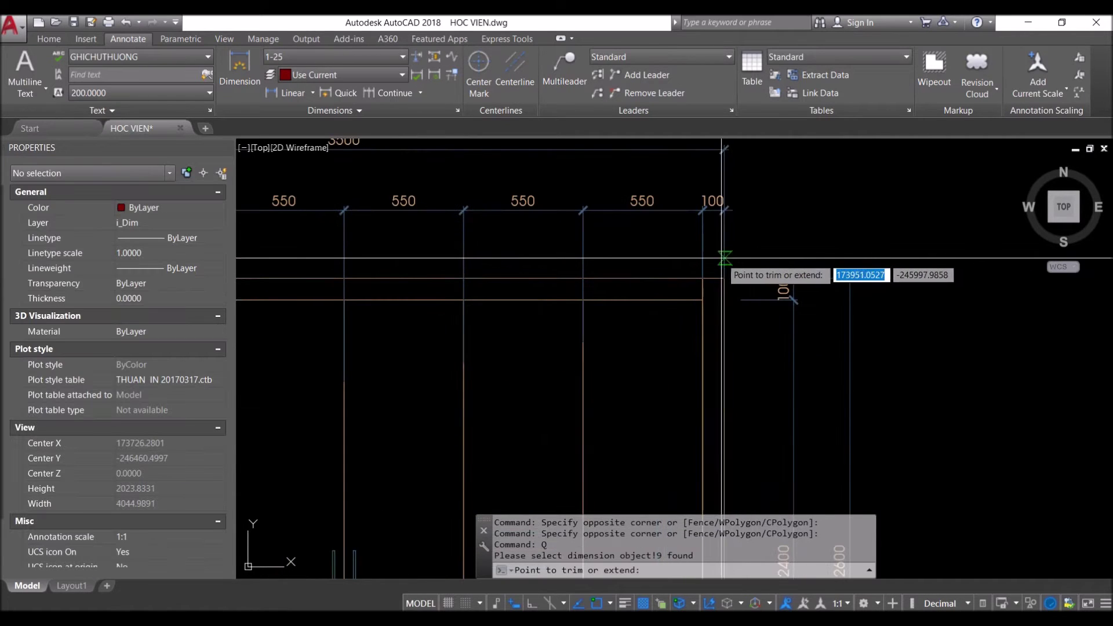
{"action": "left_click", "coordinate": [743, 259]}
{"action": "scroll", "coordinate": [745, 261], "scroll_direction": "down", "scroll_amount": 5}
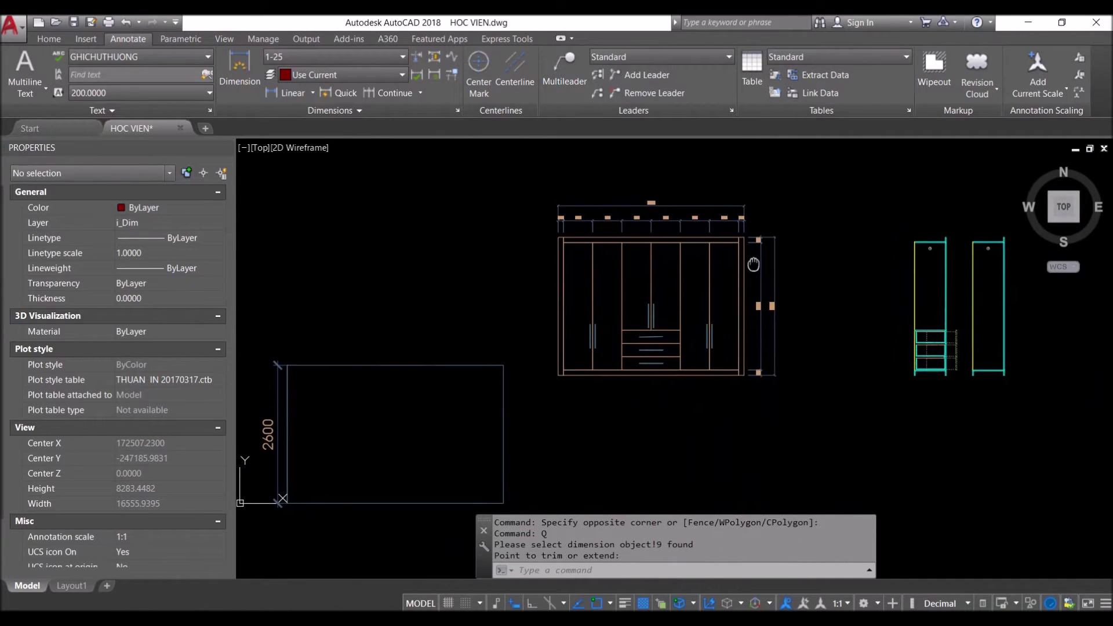
Mirror the nine top dimensions below the wardrobe, keeping the originals
{"action": "left_click", "coordinate": [767, 224]}
{"action": "left_click", "coordinate": [435, 199]}
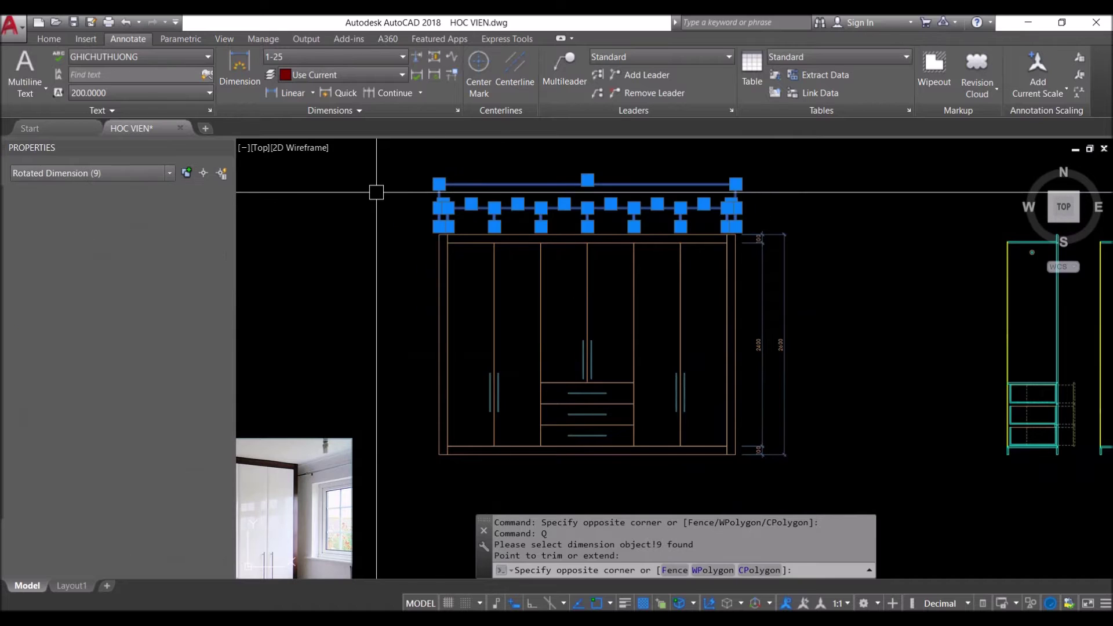
{"action": "type", "text": "mi"}
{"action": "key", "text": "Return"}
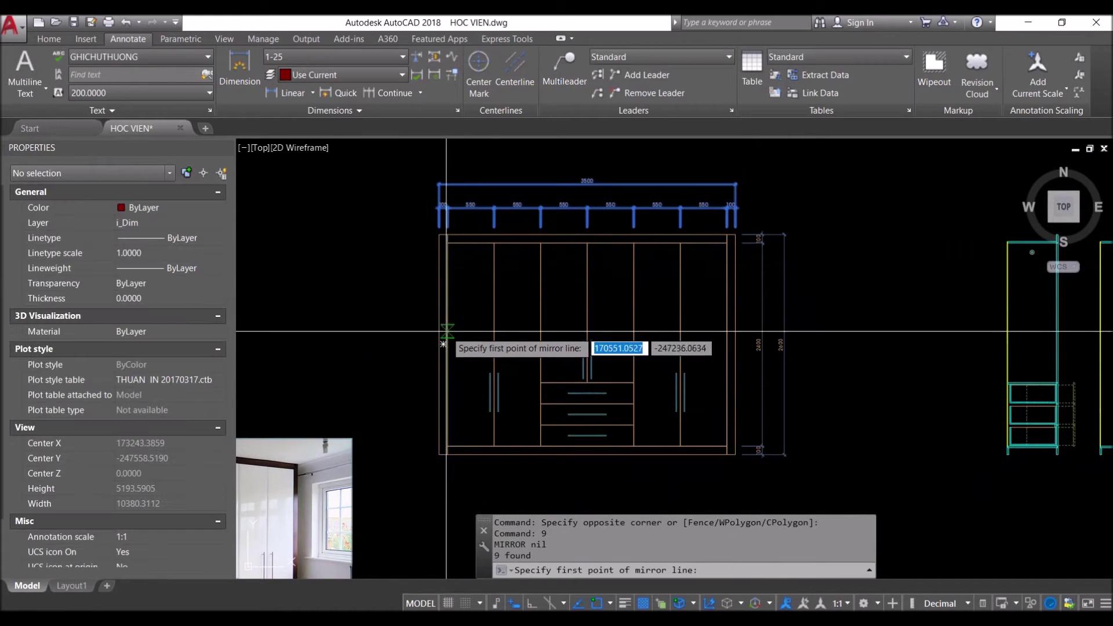
{"action": "left_click", "coordinate": [443, 344]}
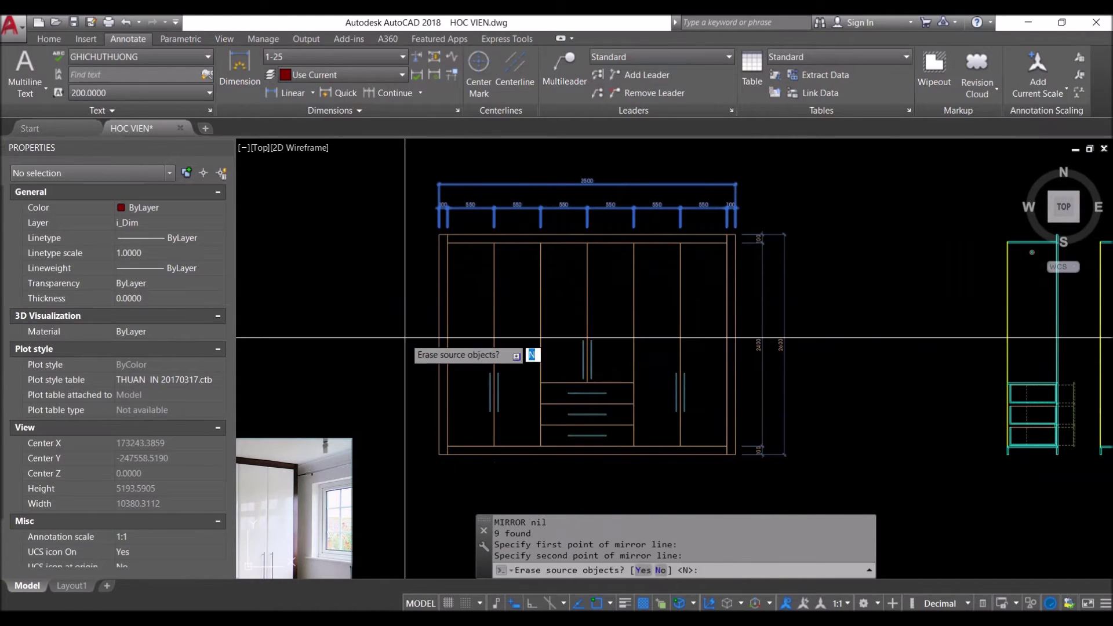
{"action": "key", "text": "Return"}
{"action": "scroll", "coordinate": [571, 373], "scroll_direction": "up", "scroll_amount": 3}
{"action": "scroll", "coordinate": [588, 400], "scroll_direction": "up", "scroll_amount": 3}
Erase the extra bottom dimension and stretch a 550 to read 1100
{"action": "left_click", "coordinate": [588, 408]}
{"action": "type", "text": "e"}
{"action": "key", "text": "Return"}
{"action": "left_click", "coordinate": [533, 398]}
{"action": "left_click", "coordinate": [489, 392]}
{"action": "left_click", "coordinate": [546, 364]}
{"action": "left_click", "coordinate": [641, 365]}
{"action": "key", "text": "Escape"}
{"action": "scroll", "coordinate": [664, 375], "scroll_direction": "down", "scroll_amount": 4}
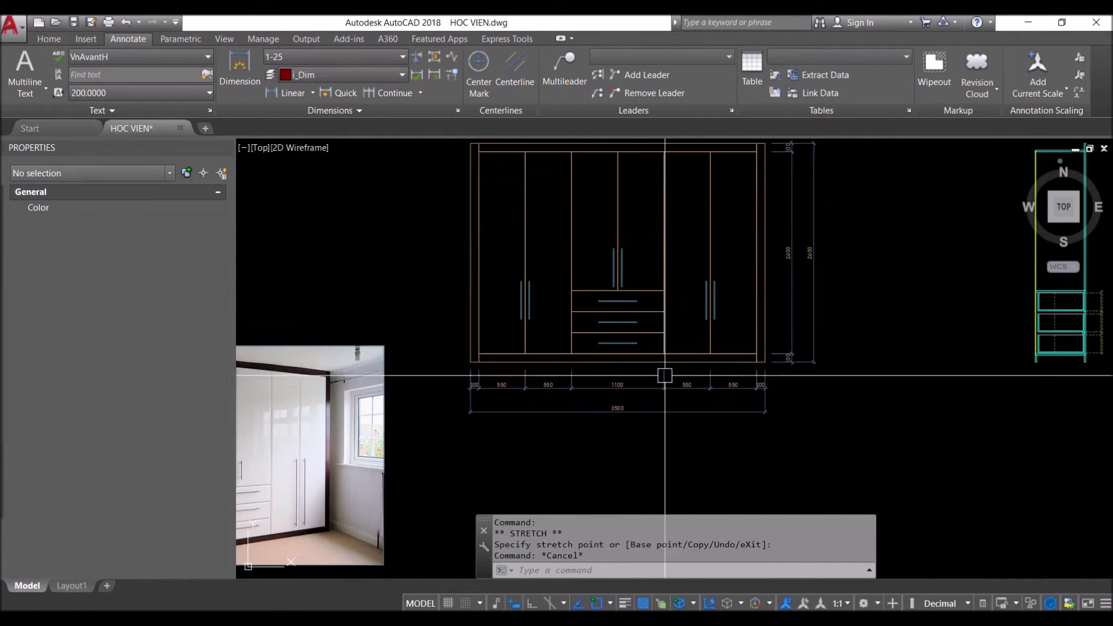
{"action": "middle_click_drag", "start_coordinate": [662, 333], "coordinate": [668, 365]}
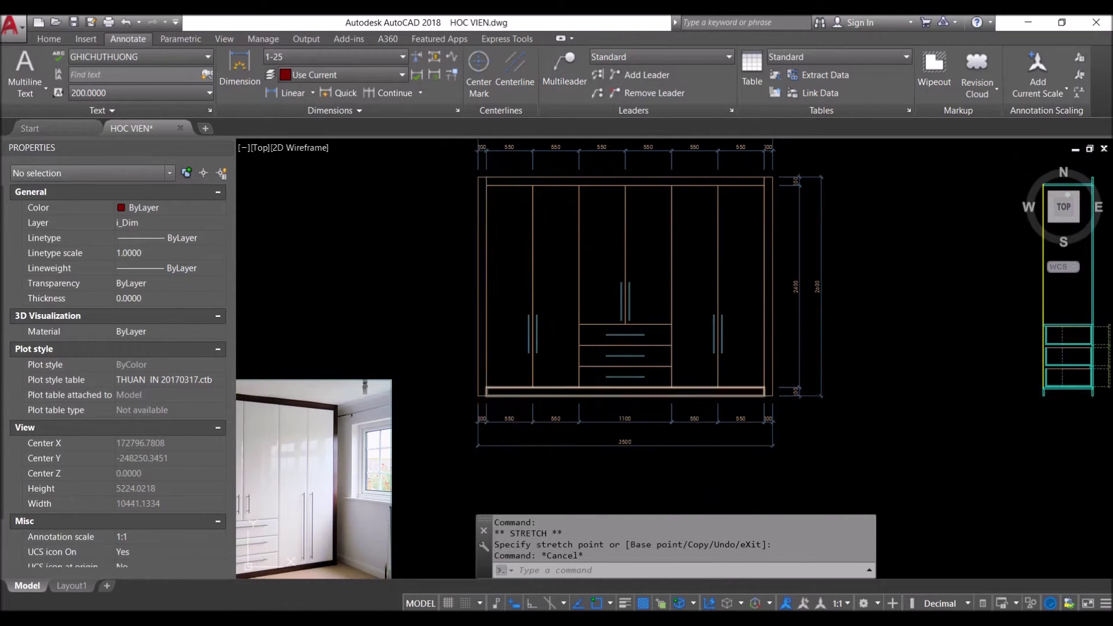
Dimension the 100 plinth on the wardrobe's left side
{"action": "key", "text": "Return"}
{"action": "scroll", "coordinate": [496, 392], "scroll_direction": "up", "scroll_amount": 5}
{"action": "left_click", "coordinate": [498, 381]}
{"action": "left_click", "coordinate": [499, 413]}
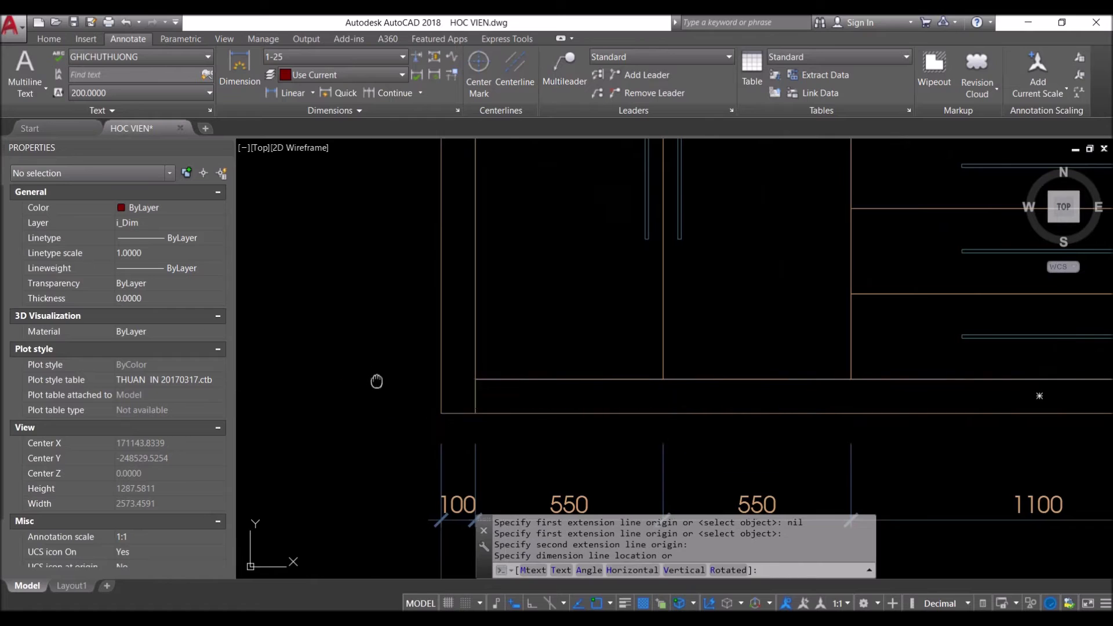
{"action": "scroll", "coordinate": [653, 360], "scroll_direction": "down", "scroll_amount": 2}
{"action": "left_click", "coordinate": [623, 364]}
{"action": "middle_click_drag", "start_coordinate": [656, 353], "coordinate": [584, 398]}
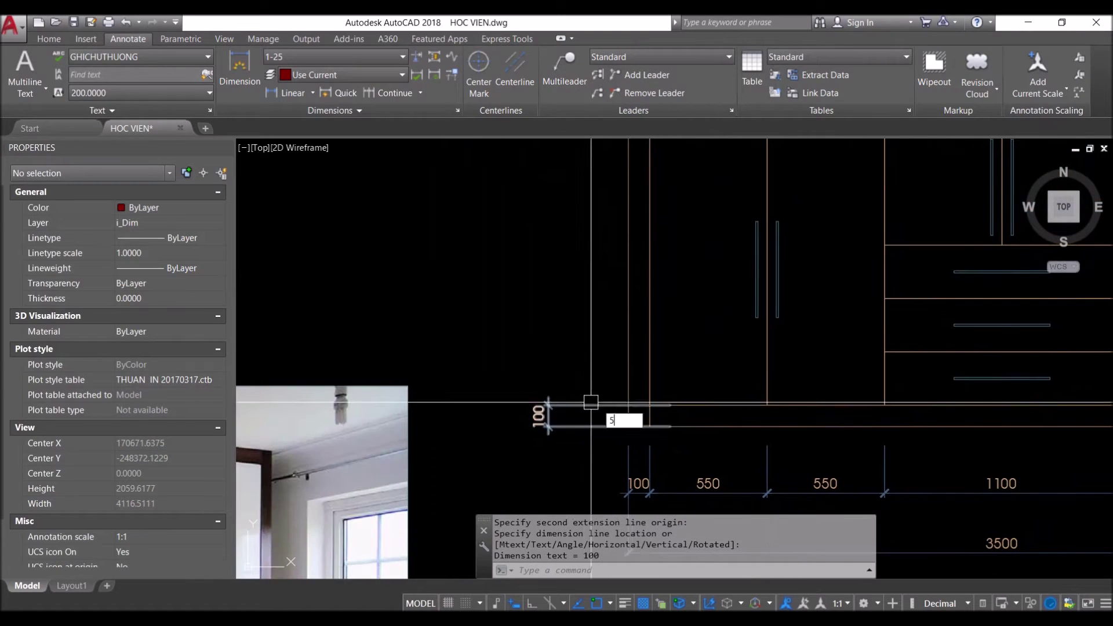
Continue up the left side with 250, 250, 1650, 100 and overall 2600
{"action": "type", "text": "5"}
{"action": "key", "text": "Return"}
{"action": "left_click", "coordinate": [884, 351]}
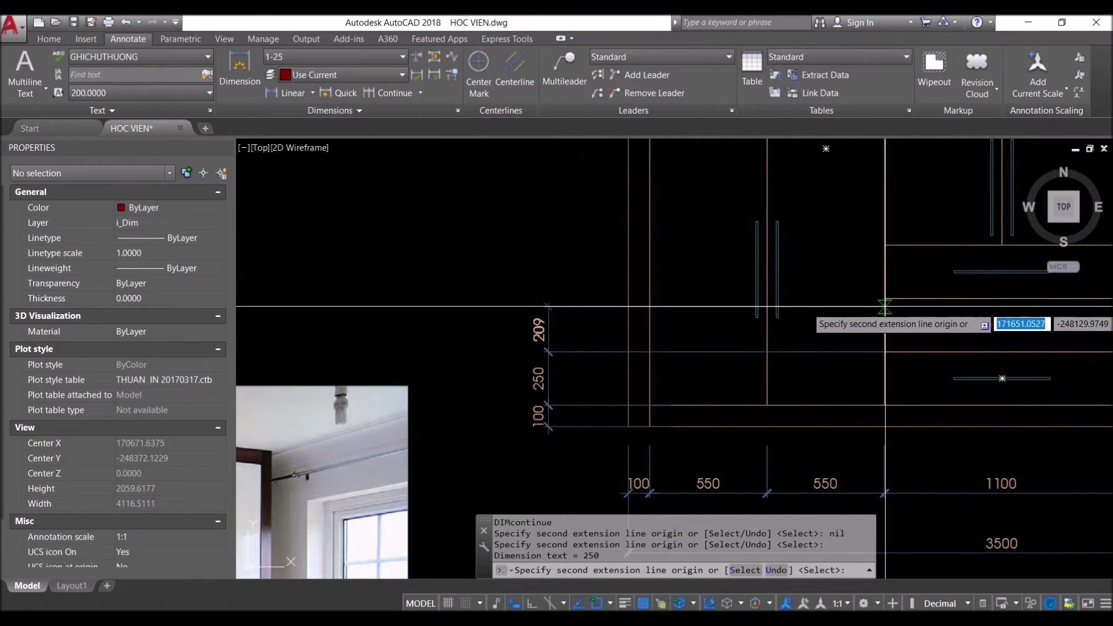
{"action": "left_click", "coordinate": [884, 298]}
{"action": "middle_click_drag", "start_coordinate": [744, 249], "coordinate": [732, 405]}
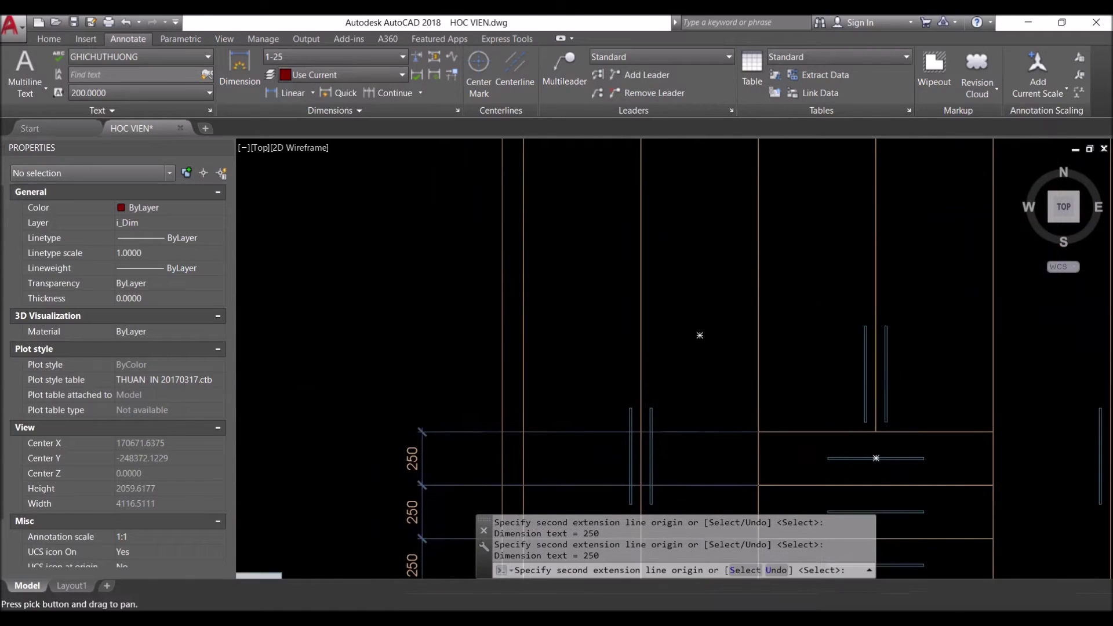
{"action": "scroll", "coordinate": [733, 394], "scroll_direction": "down", "scroll_amount": 2}
{"action": "left_click", "coordinate": [754, 199]}
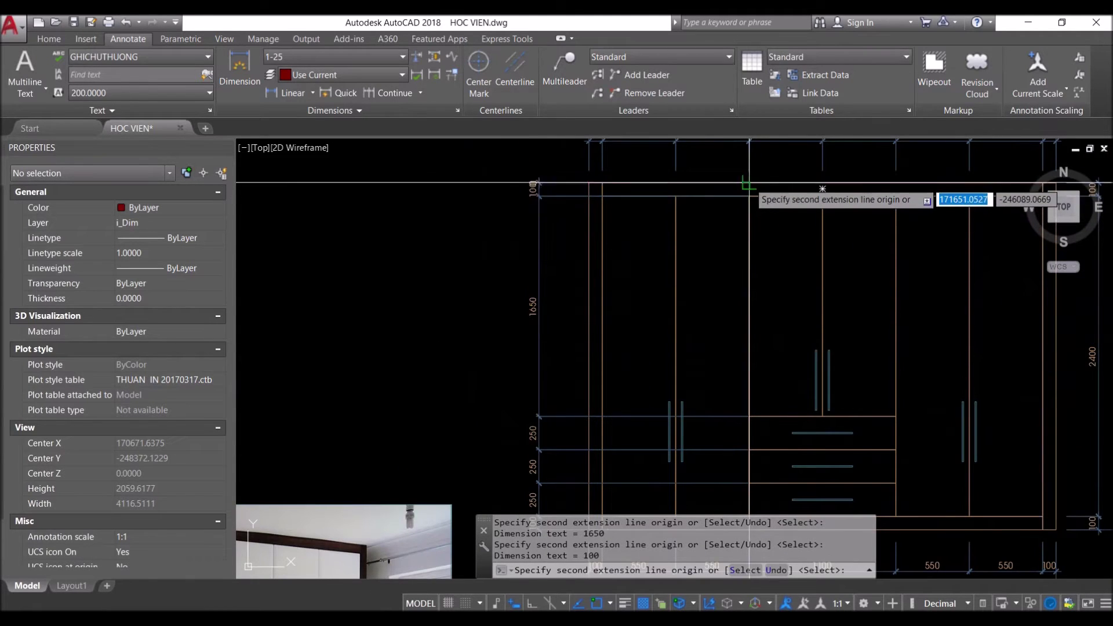
{"action": "middle_click_drag", "start_coordinate": [709, 357], "coordinate": [703, 241]}
{"action": "left_click", "coordinate": [684, 414]}
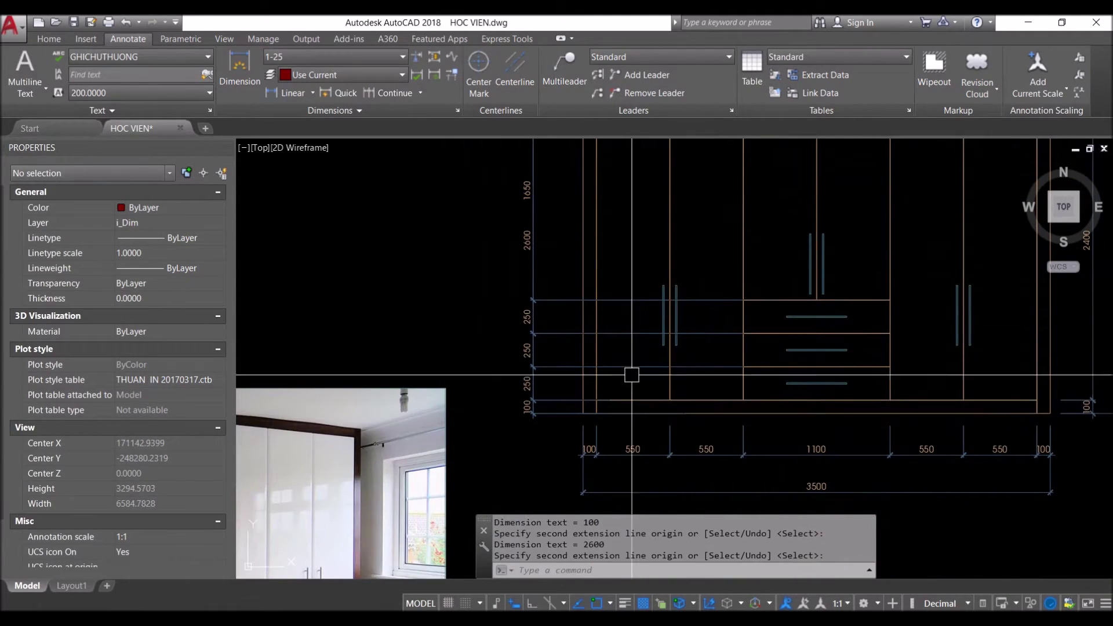
{"action": "key", "text": "Escape"}
Select the seven left-side dimensions for extension-line trimming, then cancel it
{"action": "left_click", "coordinate": [538, 256]}
{"action": "type", "text": "d"}
{"action": "key", "text": "Return"}
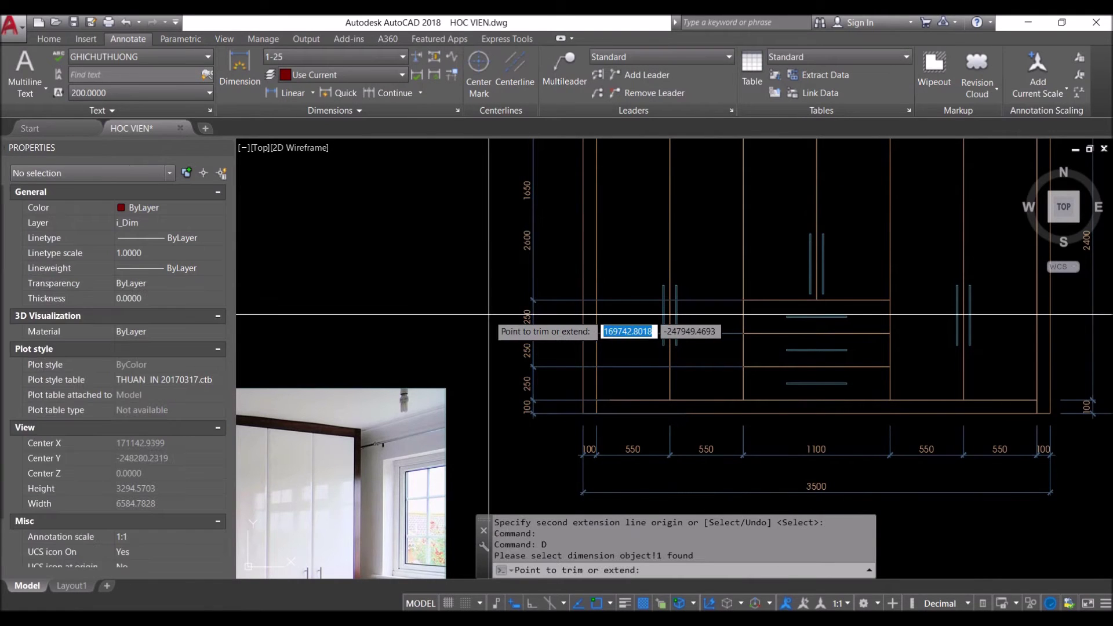
{"action": "scroll", "coordinate": [497, 316], "scroll_direction": "down", "scroll_amount": 1}
{"action": "left_click", "coordinate": [536, 429]}
{"action": "scroll", "coordinate": [527, 377], "scroll_direction": "down", "scroll_amount": 1}
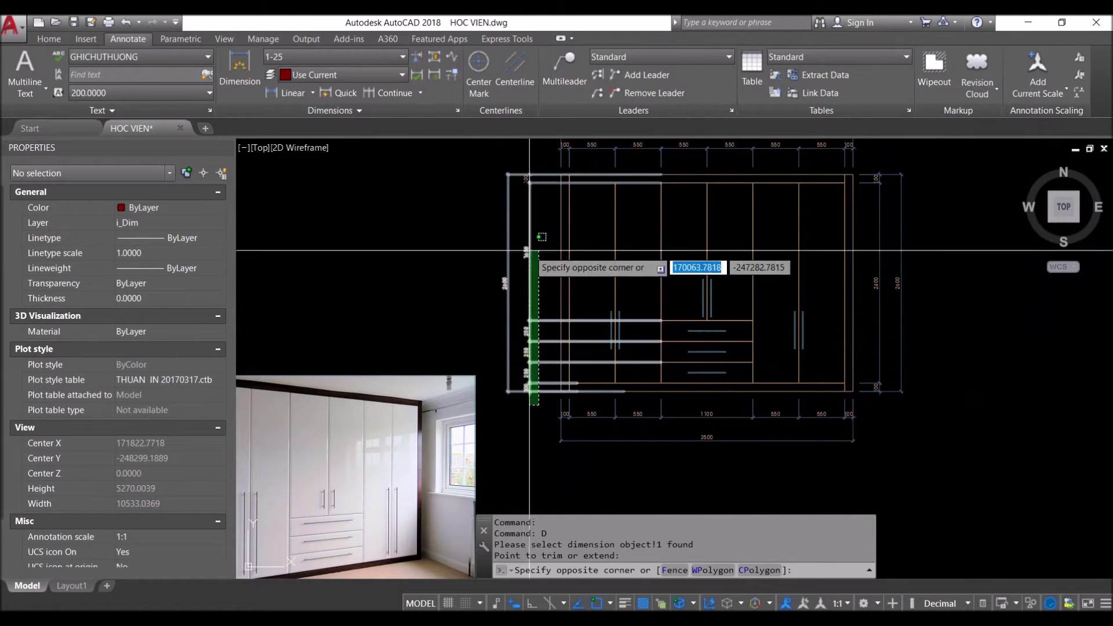
{"action": "left_click", "coordinate": [521, 162]}
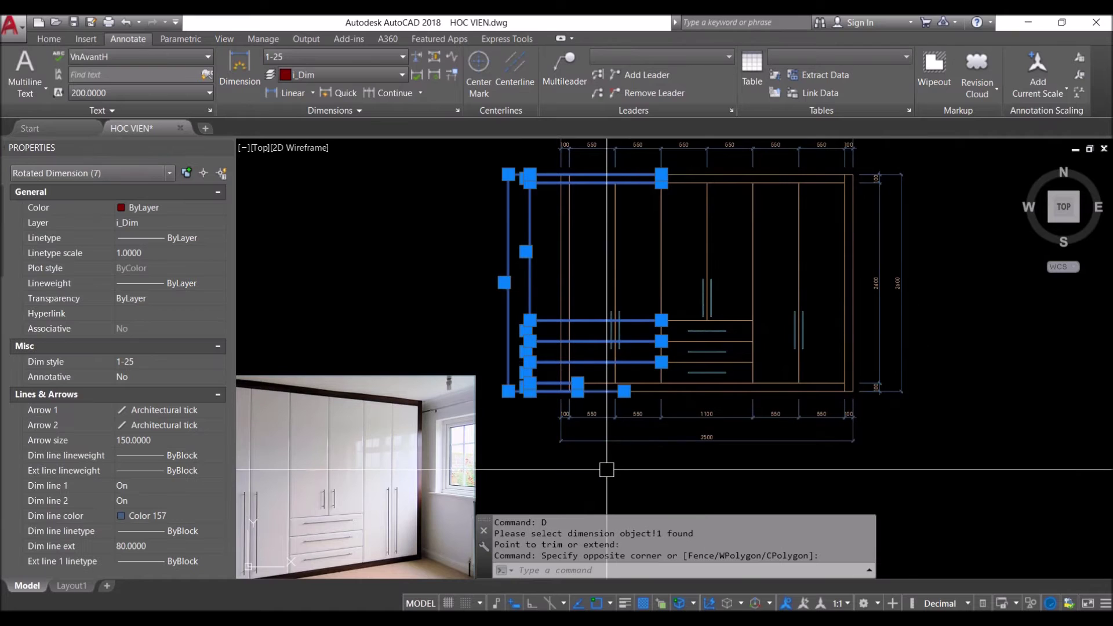
{"action": "type", "text": "q"}
{"action": "key", "text": "Return"}
{"action": "scroll", "coordinate": [556, 411], "scroll_direction": "up", "scroll_amount": 5}
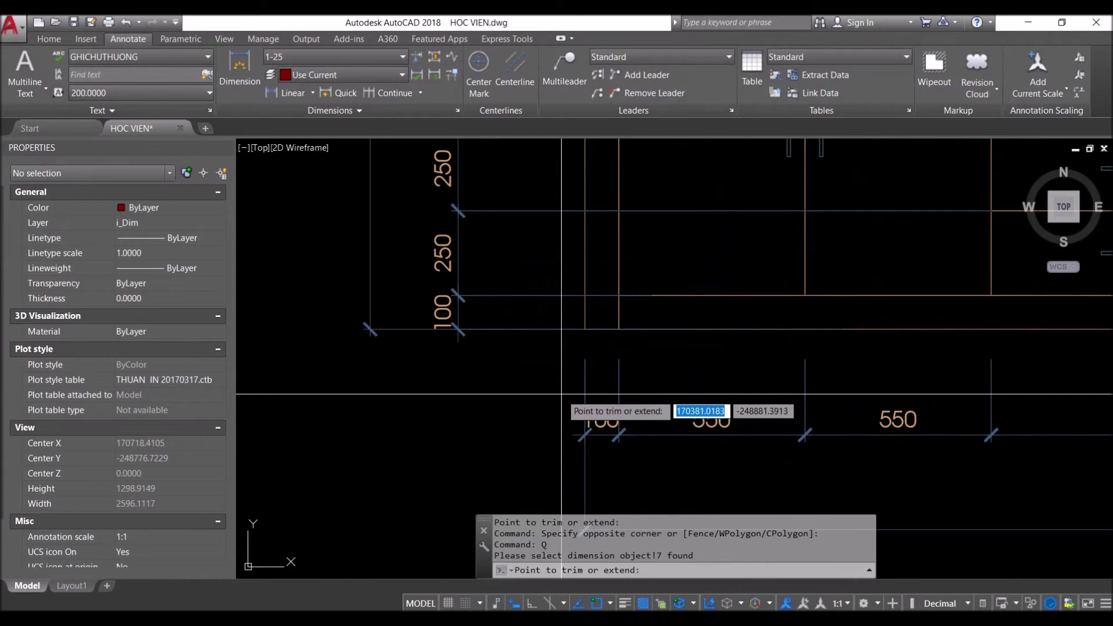
{"action": "key", "text": "Escape"}
Erase the overall bottom width dimension and the outer left height dimension
{"action": "scroll", "coordinate": [560, 362], "scroll_direction": "down", "scroll_amount": 5}
{"action": "scroll", "coordinate": [560, 362], "scroll_direction": "down", "scroll_amount": 3}
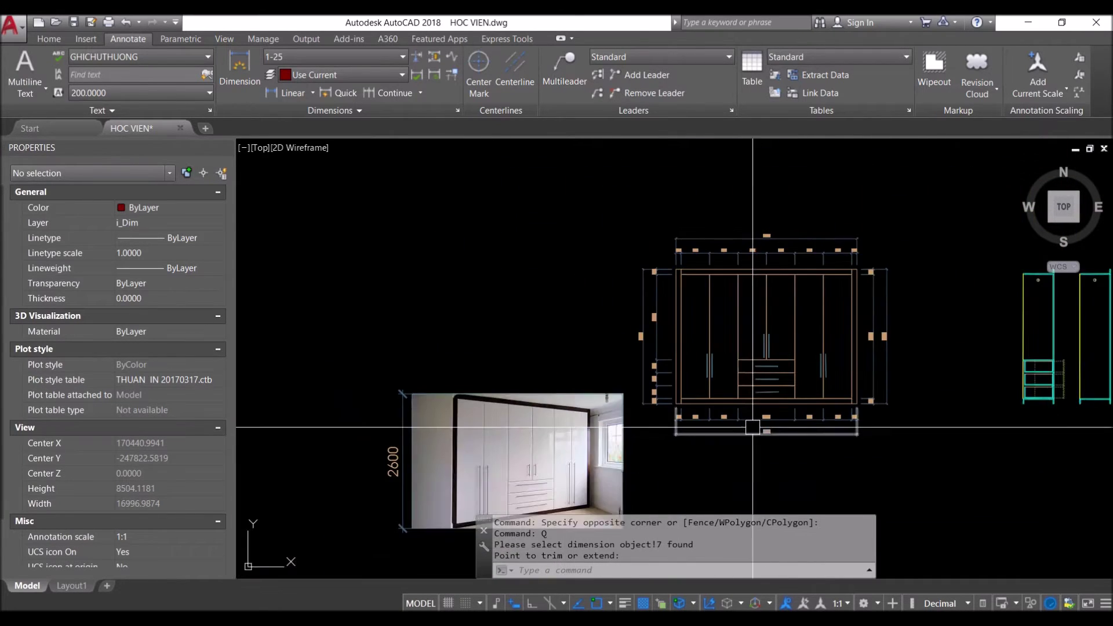
{"action": "left_click", "coordinate": [704, 456]}
{"action": "key", "text": "Escape"}
{"action": "left_click", "coordinate": [667, 461]}
{"action": "left_click", "coordinate": [572, 363]}
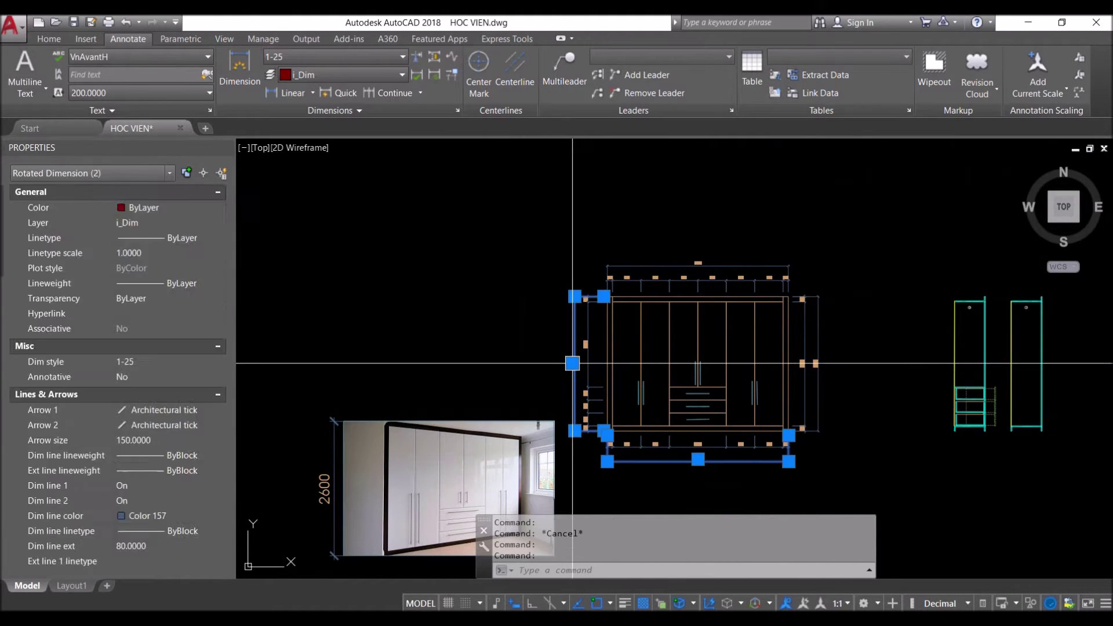
{"action": "type", "text": "e"}
{"action": "key", "text": "Return"}
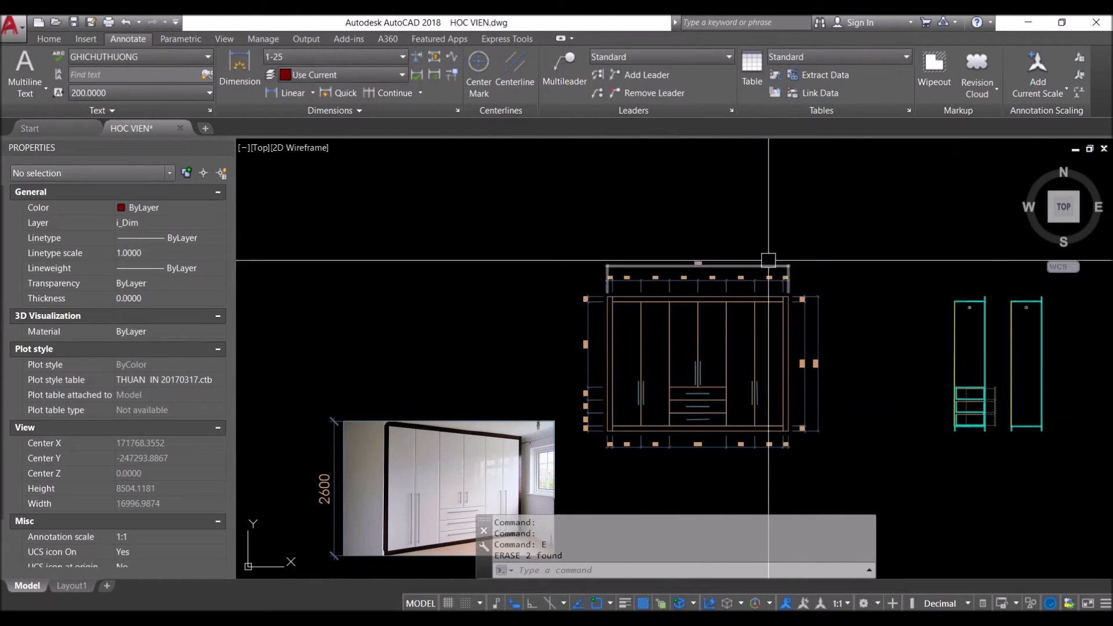
Dimension the 100 leg height on the left side of the side-section cabinet
{"action": "middle_click_drag", "start_coordinate": [826, 371], "coordinate": [635, 337]}
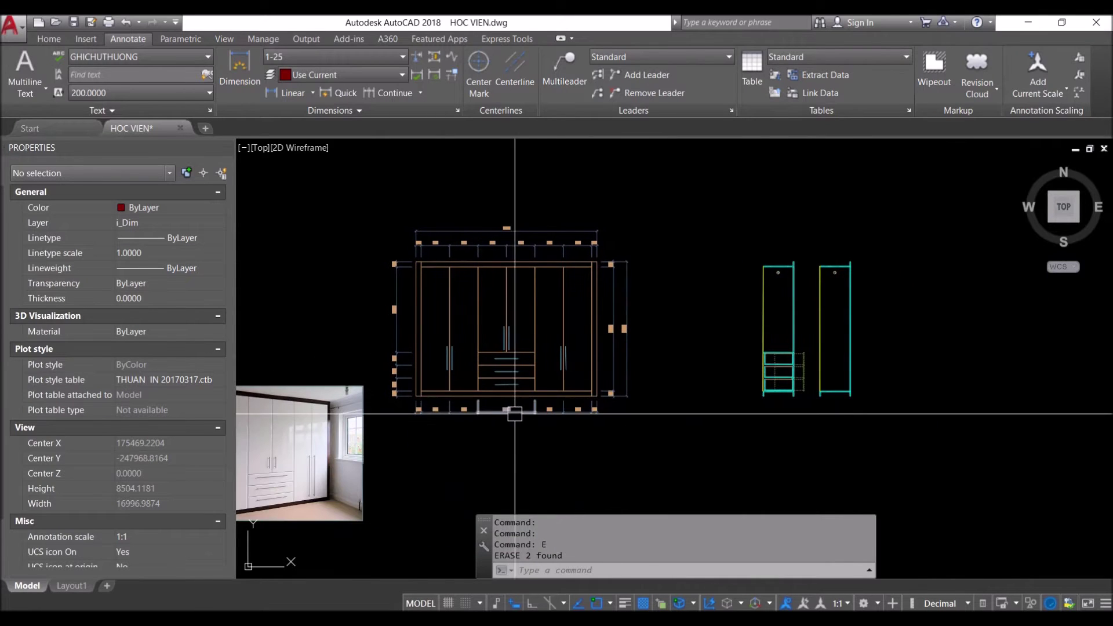
{"action": "scroll", "coordinate": [447, 425], "scroll_direction": "up", "scroll_amount": 4}
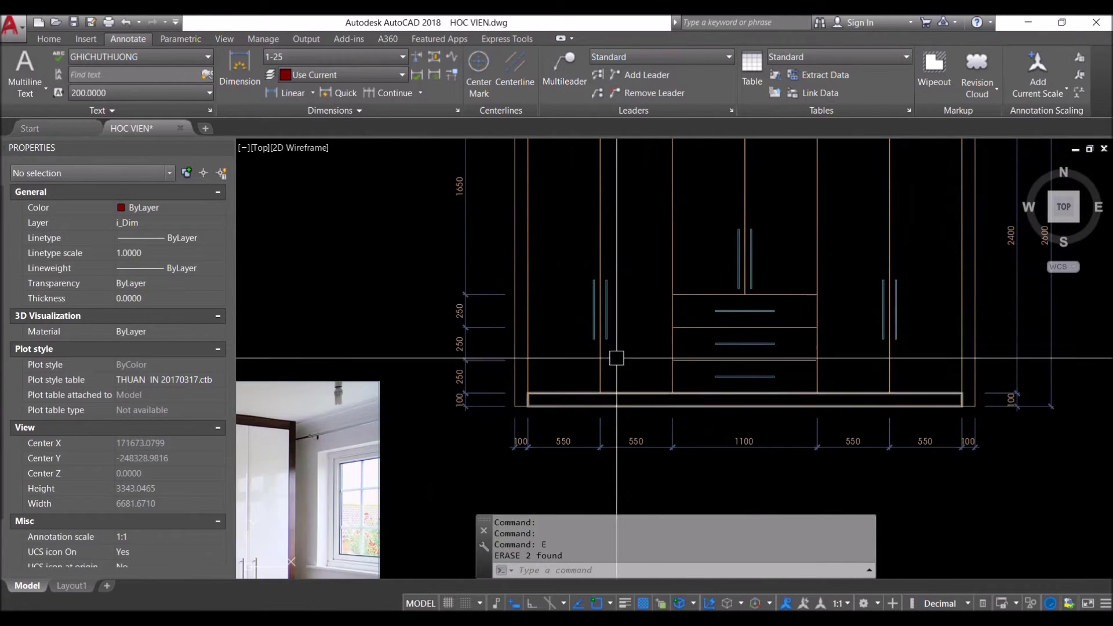
{"action": "scroll", "coordinate": [691, 388], "scroll_direction": "down", "scroll_amount": 2}
{"action": "middle_click_drag", "start_coordinate": [691, 388], "coordinate": [488, 389]}
{"action": "scroll", "coordinate": [932, 322], "scroll_direction": "up", "scroll_amount": 2}
{"action": "scroll", "coordinate": [841, 371], "scroll_direction": "up", "scroll_amount": 2}
{"action": "scroll", "coordinate": [770, 404], "scroll_direction": "up", "scroll_amount": 2}
{"action": "type", "text": "4"}
{"action": "key", "text": "Return"}
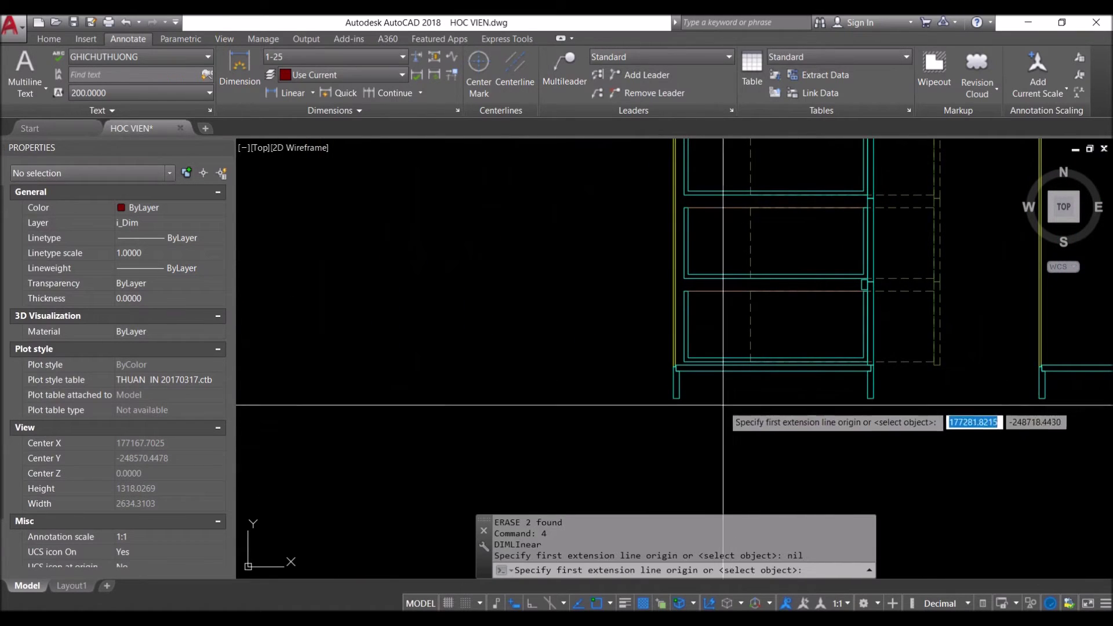
{"action": "scroll", "coordinate": [682, 398], "scroll_direction": "up", "scroll_amount": 2}
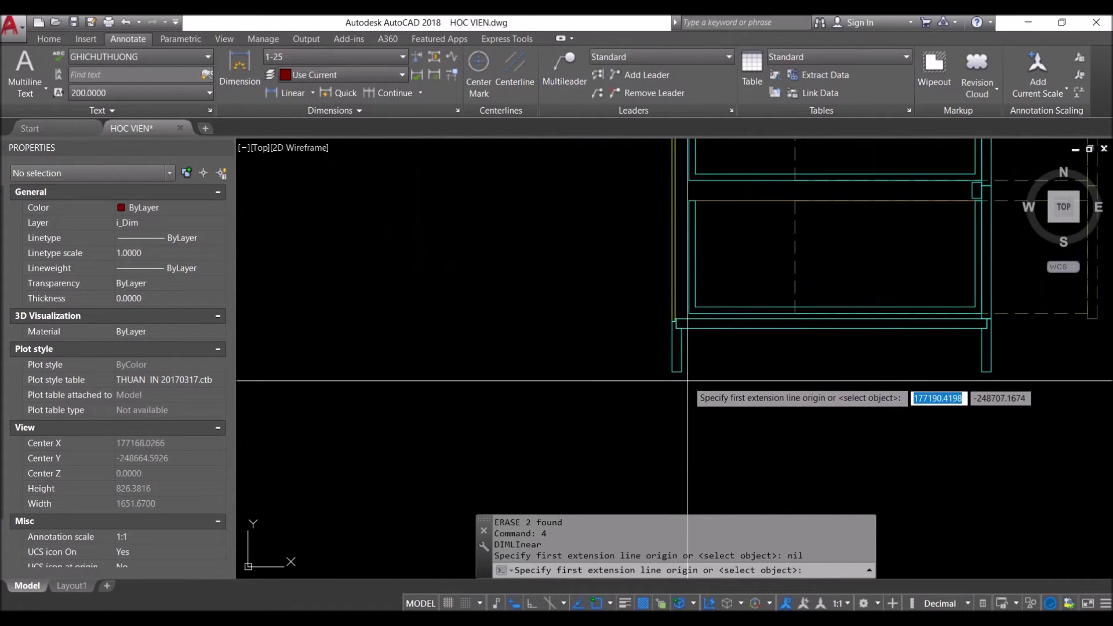
{"action": "left_click", "coordinate": [681, 379]}
{"action": "scroll", "coordinate": [666, 331], "scroll_direction": "up", "scroll_amount": 2}
{"action": "scroll", "coordinate": [662, 324], "scroll_direction": "up", "scroll_amount": 2}
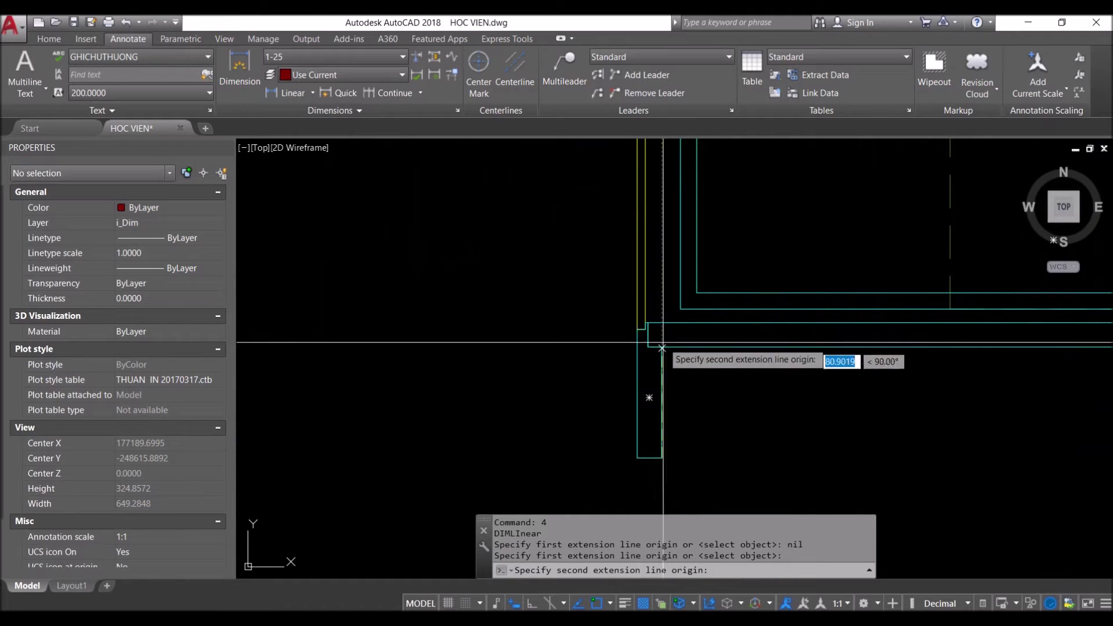
{"action": "left_click", "coordinate": [648, 322]}
{"action": "scroll", "coordinate": [649, 322], "scroll_direction": "down", "scroll_amount": 3}
{"action": "scroll", "coordinate": [522, 347], "scroll_direction": "down", "scroll_amount": 1}
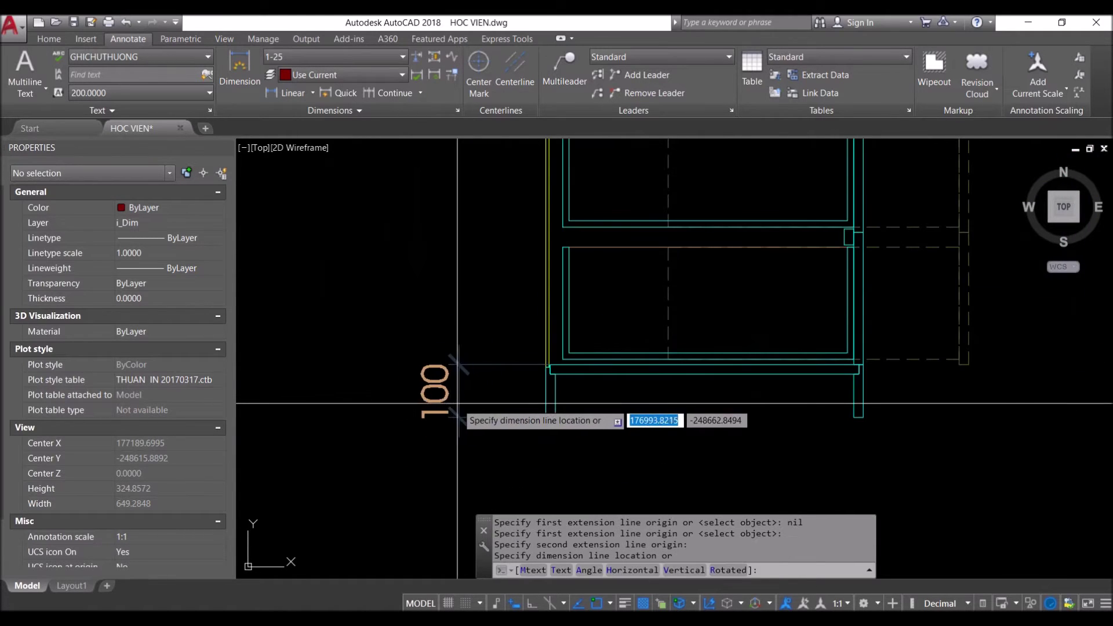
{"action": "left_click", "coordinate": [429, 374]}
{"action": "middle_click_drag", "start_coordinate": [453, 373], "coordinate": [509, 480]}
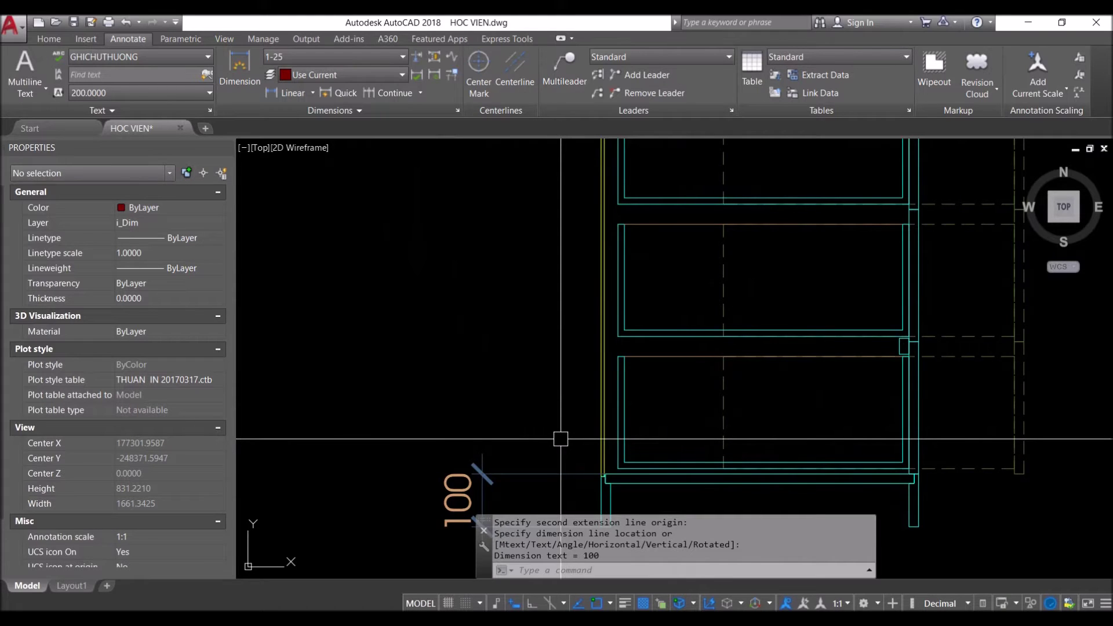
Continue the left dimension chain upward with the 732, 18, 1530 and 82 heights
{"action": "type", "text": "5"}
{"action": "key", "text": "space"}
{"action": "scroll", "coordinate": [754, 376], "scroll_direction": "down", "scroll_amount": 2}
{"action": "middle_click_drag", "start_coordinate": [864, 354], "coordinate": [643, 428]}
{"action": "scroll", "coordinate": [634, 304], "scroll_direction": "up", "scroll_amount": 4}
{"action": "left_click", "coordinate": [520, 309]}
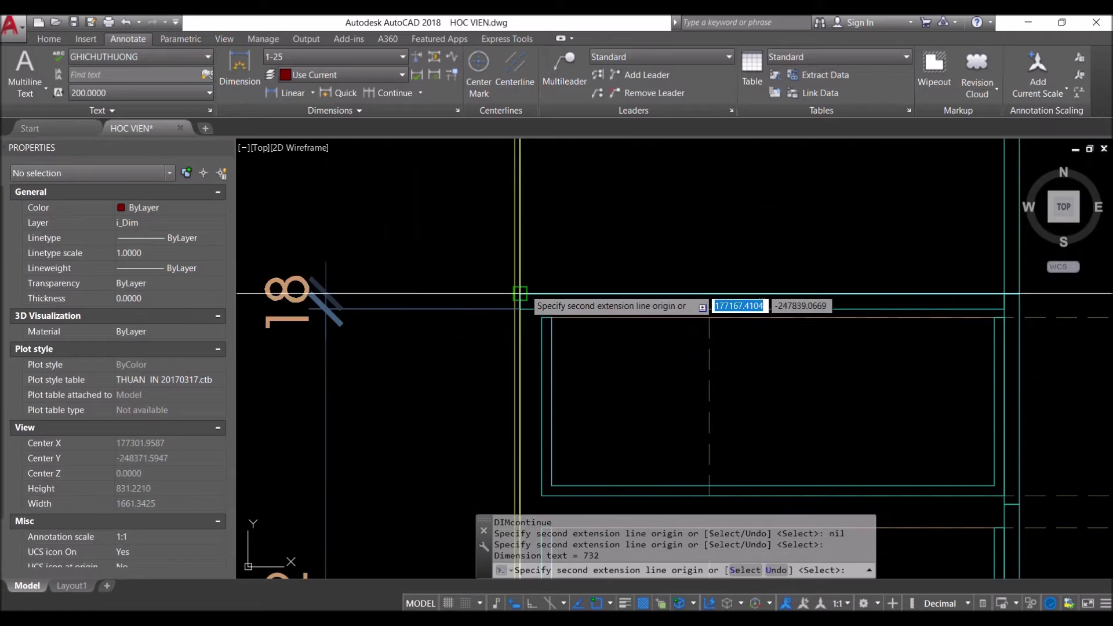
{"action": "scroll", "coordinate": [520, 294], "scroll_direction": "down", "scroll_amount": 2}
{"action": "middle_click_drag", "start_coordinate": [585, 235], "coordinate": [603, 427]}
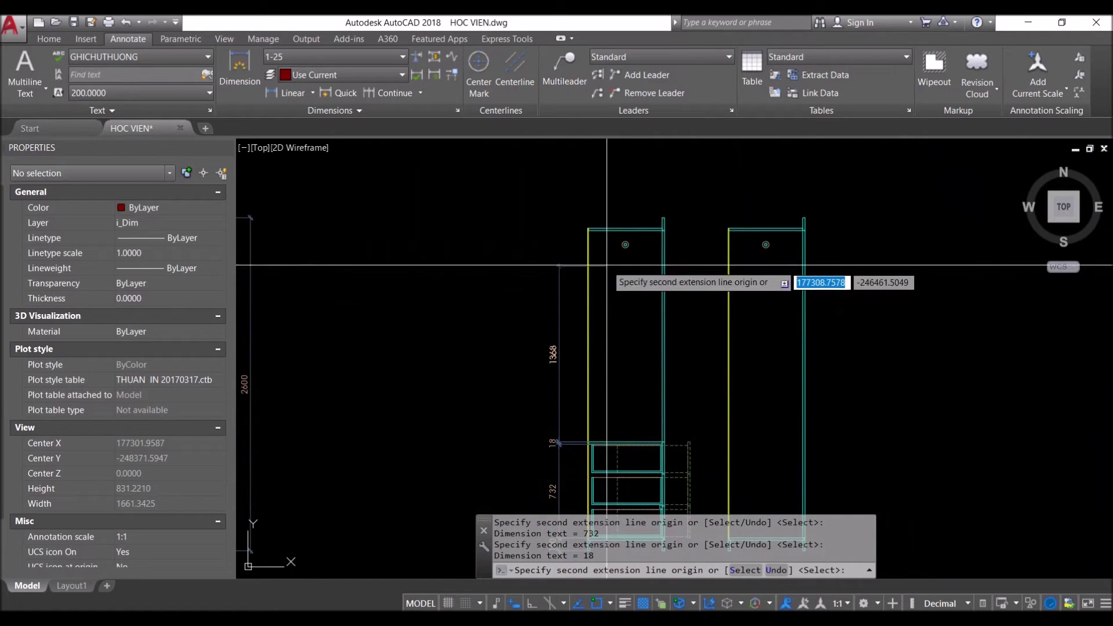
{"action": "scroll", "coordinate": [609, 292], "scroll_direction": "up", "scroll_amount": 6}
{"action": "scroll", "coordinate": [659, 327], "scroll_direction": "up", "scroll_amount": 2}
{"action": "scroll", "coordinate": [661, 318], "scroll_direction": "up", "scroll_amount": 3}
{"action": "left_click", "coordinate": [658, 302]}
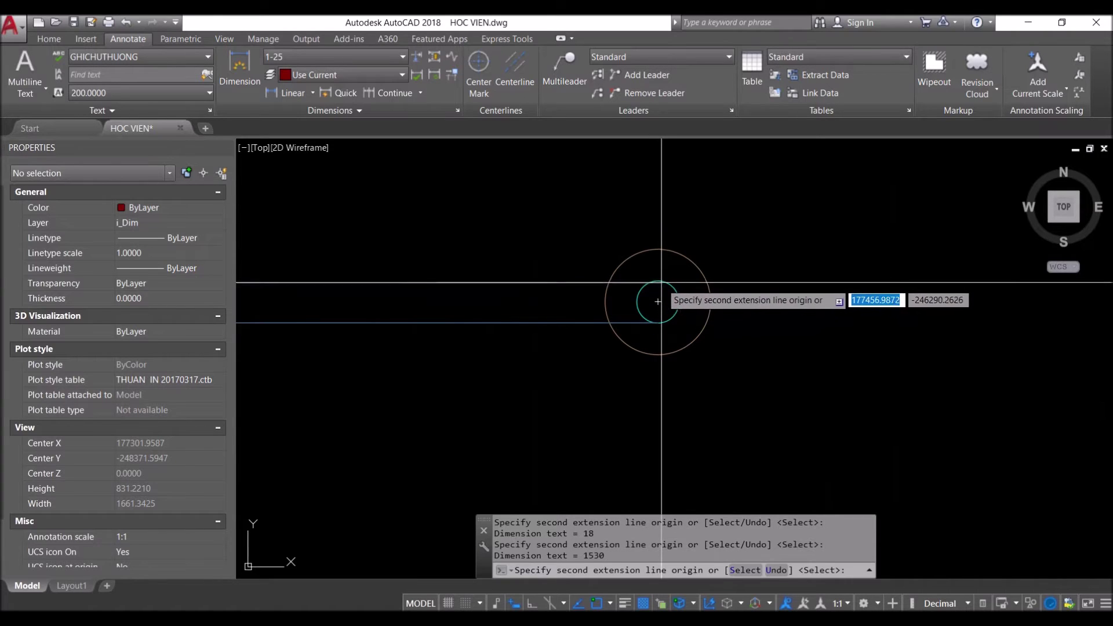
{"action": "scroll", "coordinate": [659, 298], "scroll_direction": "down", "scroll_amount": 5}
{"action": "left_click", "coordinate": [659, 241]}
{"action": "left_click", "coordinate": [660, 298]}
{"action": "scroll", "coordinate": [660, 298], "scroll_direction": "down", "scroll_amount": 5}
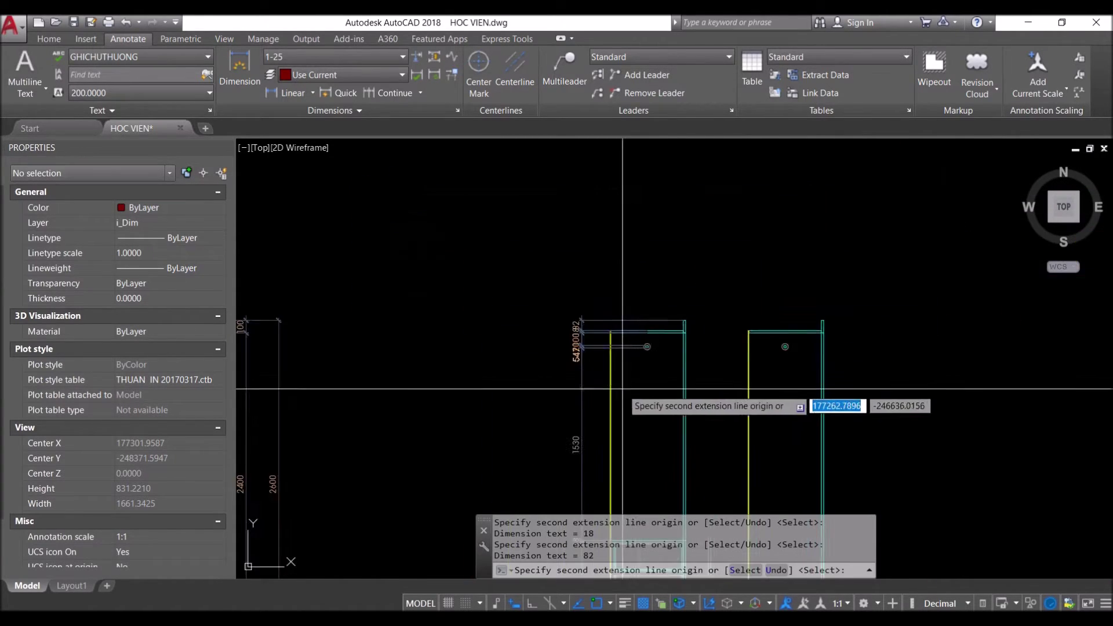
{"action": "scroll", "coordinate": [808, 223], "scroll_direction": "up", "scroll_amount": 3}
{"action": "scroll", "coordinate": [626, 278], "scroll_direction": "up", "scroll_amount": 3}
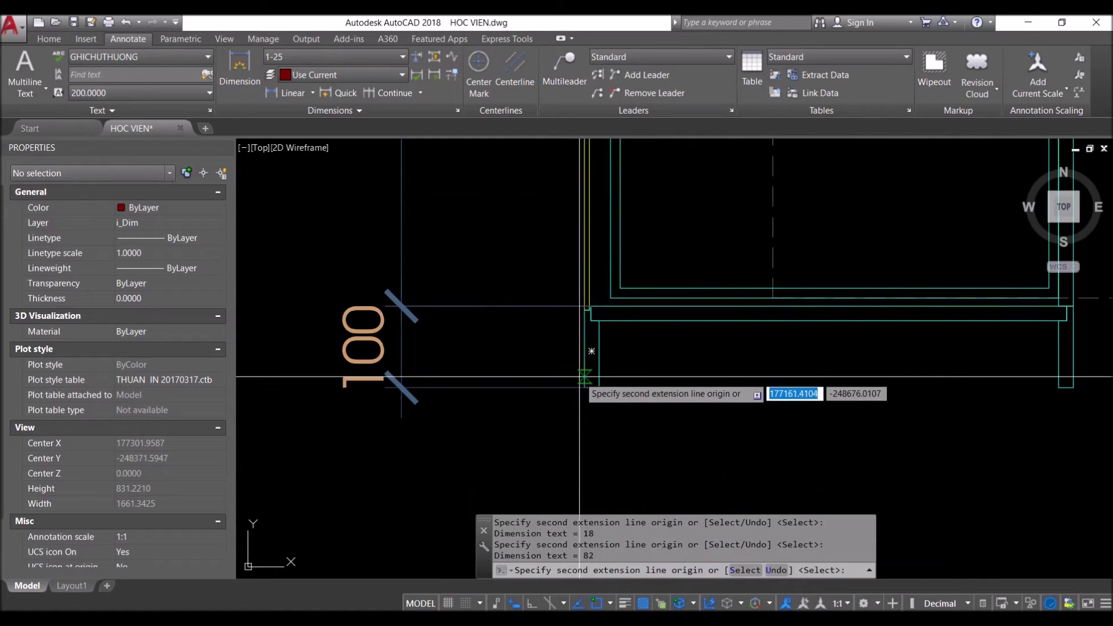
{"action": "key", "text": "Escape"}
Start the D extension-line trim routine and window-select the nine left-side dimensions
{"action": "left_click", "coordinate": [530, 401]}
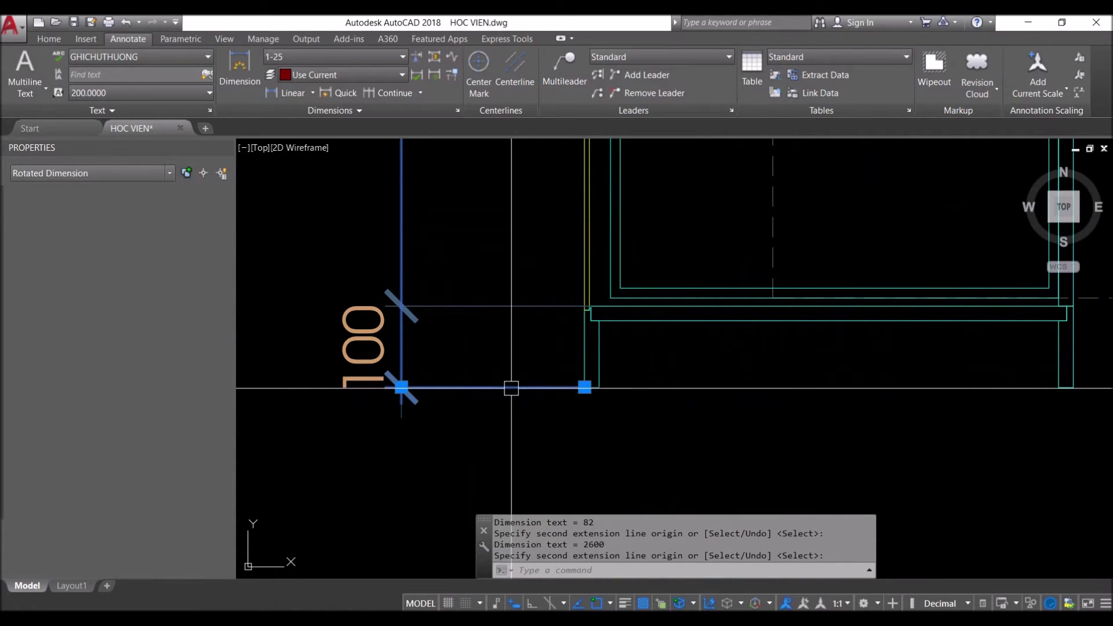
{"action": "scroll", "coordinate": [512, 408], "scroll_direction": "down", "scroll_amount": 4}
{"action": "scroll", "coordinate": [540, 428], "scroll_direction": "down", "scroll_amount": 3}
{"action": "type", "text": "d"}
{"action": "key", "text": "Return"}
{"action": "scroll", "coordinate": [486, 364], "scroll_direction": "up", "scroll_amount": 2}
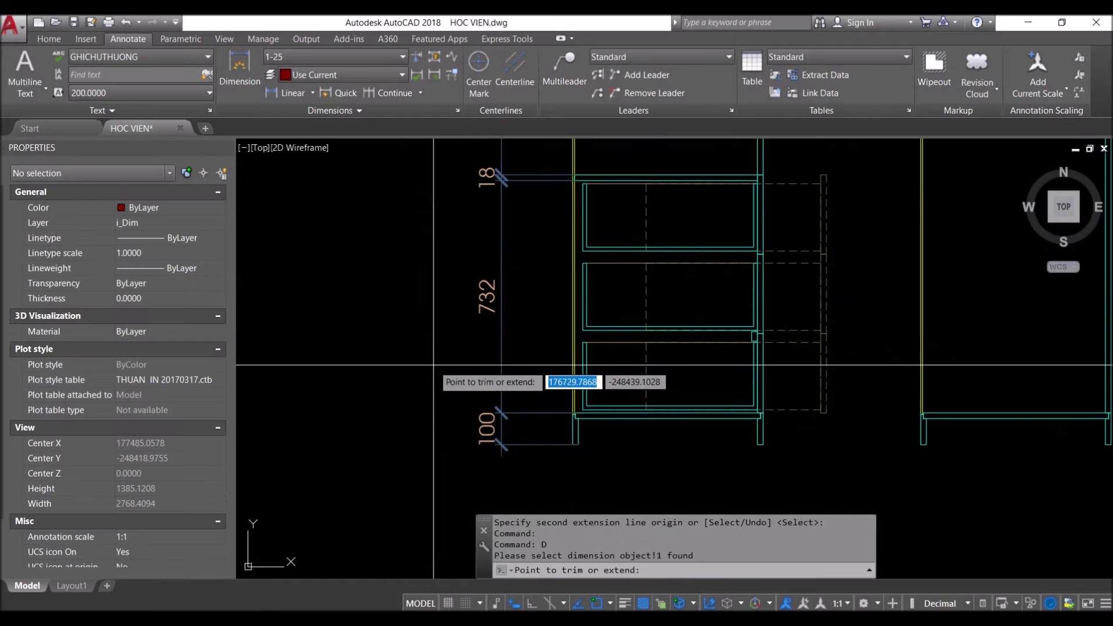
{"action": "scroll", "coordinate": [461, 364], "scroll_direction": "down", "scroll_amount": 3}
{"action": "left_click", "coordinate": [472, 393]}
{"action": "left_click", "coordinate": [429, 195]}
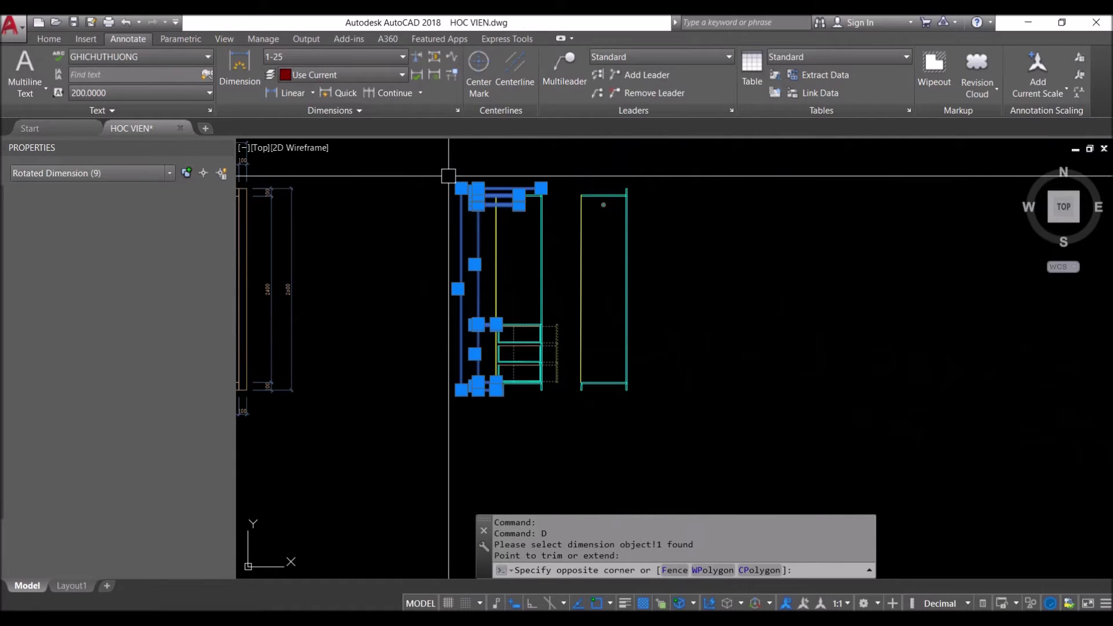
Trim the nine left dimensions' extension lines evenly with the Q routine
{"action": "type", "text": "q"}
{"action": "key", "text": "Return"}
{"action": "scroll", "coordinate": [488, 427], "scroll_direction": "up", "scroll_amount": 4}
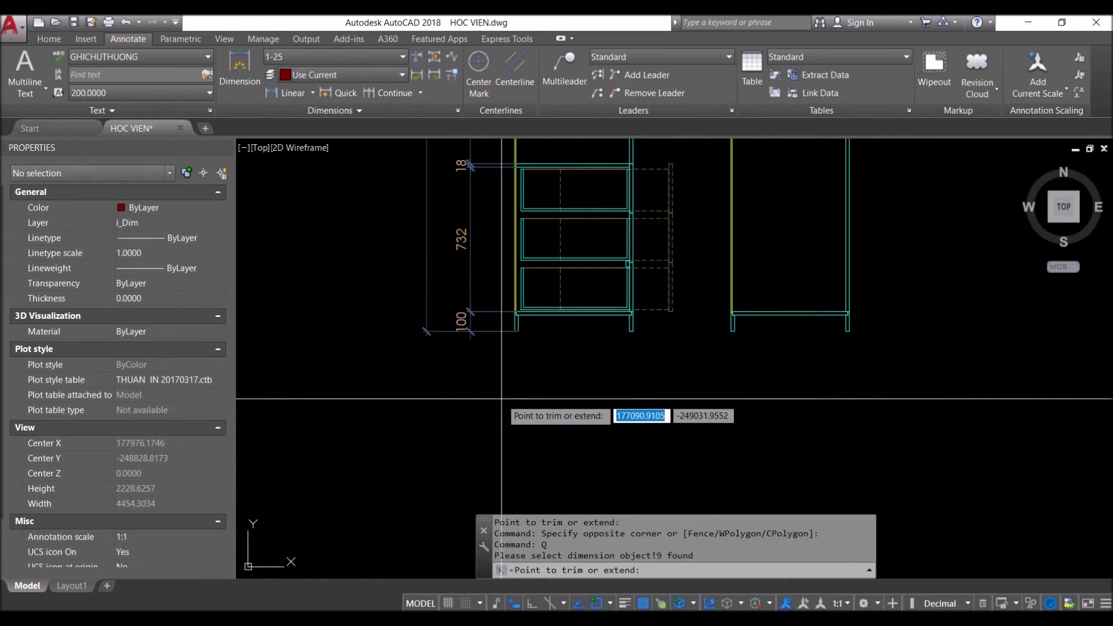
{"action": "scroll", "coordinate": [524, 373], "scroll_direction": "down", "scroll_amount": 2}
{"action": "scroll", "coordinate": [591, 366], "scroll_direction": "down", "scroll_amount": 1}
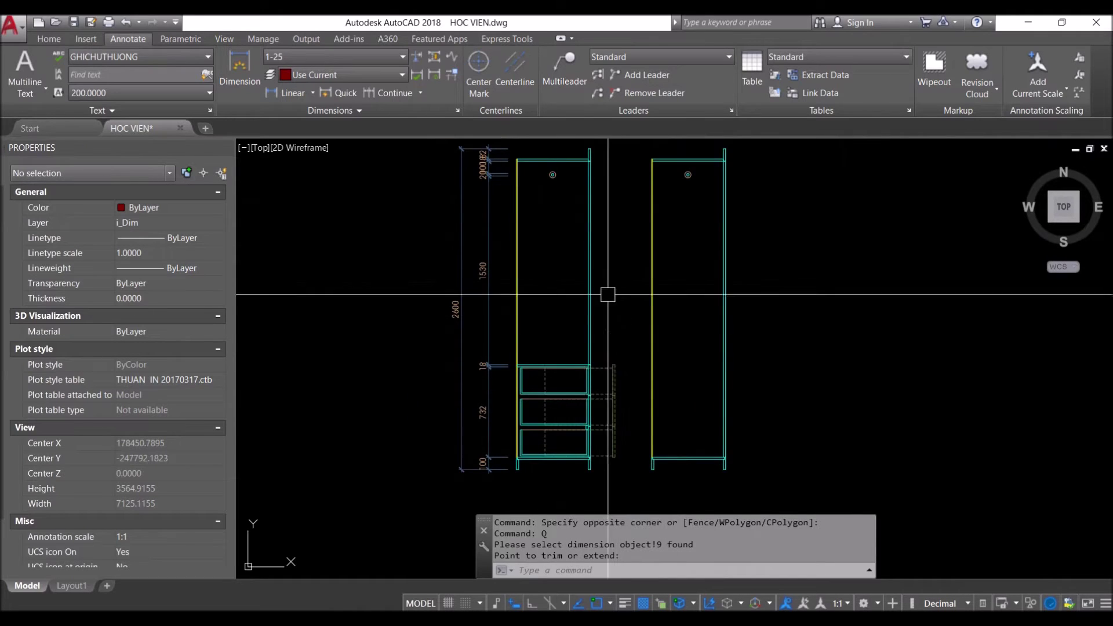
Dimension the 100 top height on the right side of the side-section cabinet
{"action": "type", "text": "4"}
{"action": "key", "text": "Return"}
{"action": "scroll", "coordinate": [656, 226], "scroll_direction": "up", "scroll_amount": 2}
{"action": "left_click", "coordinate": [574, 187]}
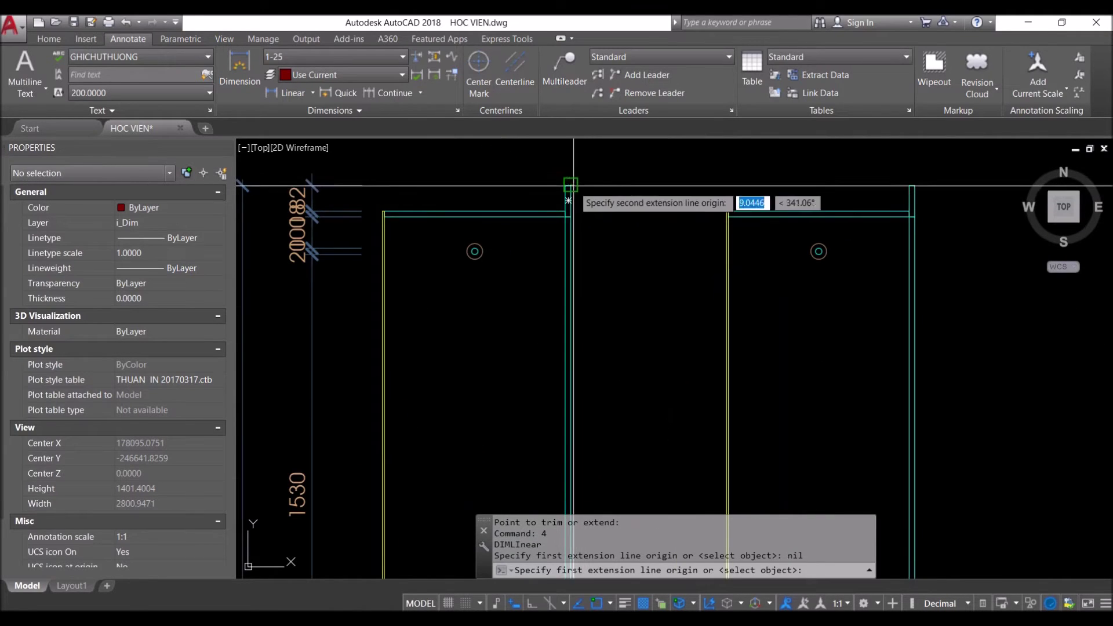
{"action": "scroll", "coordinate": [575, 216], "scroll_direction": "up", "scroll_amount": 2}
{"action": "scroll", "coordinate": [575, 215], "scroll_direction": "down", "scroll_amount": 1}
{"action": "left_click", "coordinate": [550, 221]}
{"action": "scroll", "coordinate": [641, 230], "scroll_direction": "down", "scroll_amount": 5}
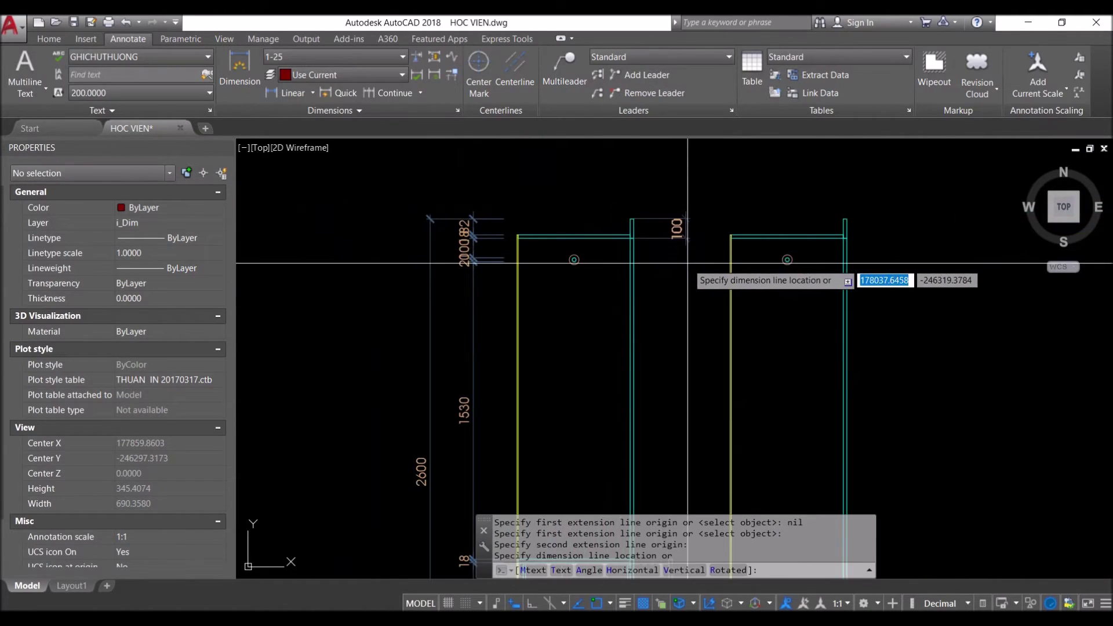
{"action": "left_click", "coordinate": [685, 278]}
Continue the right-side chain downward with the 1550, 250, 250 and 100 heights
{"action": "type", "text": "5"}
{"action": "key", "text": "Return"}
{"action": "scroll", "coordinate": [583, 257], "scroll_direction": "up", "scroll_amount": 4}
{"action": "left_click", "coordinate": [564, 277]}
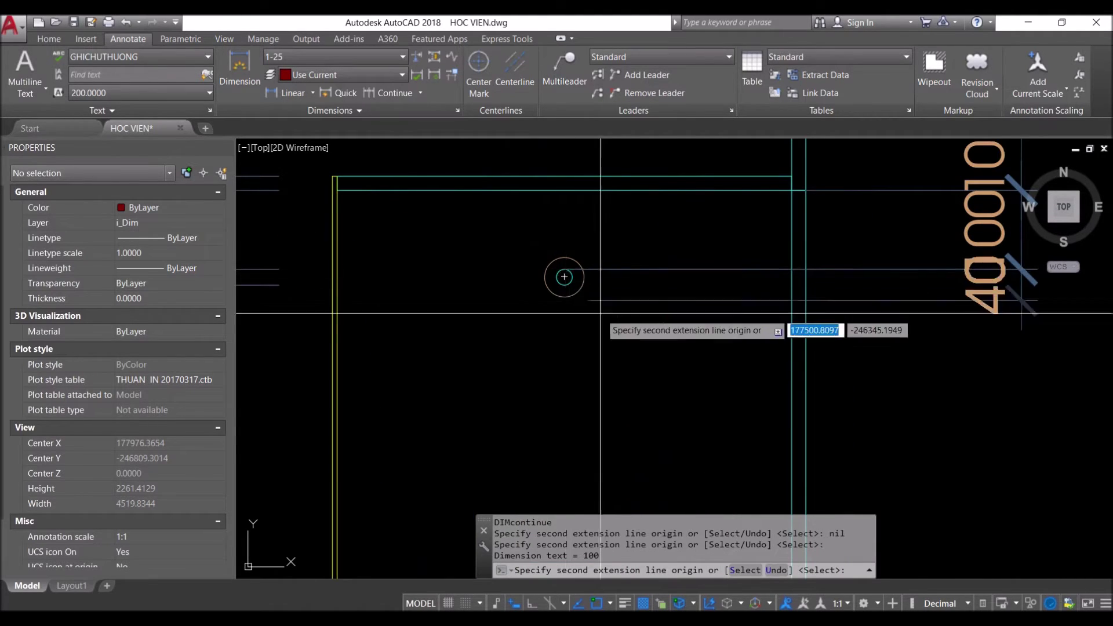
{"action": "scroll", "coordinate": [649, 385], "scroll_direction": "down", "scroll_amount": 2}
{"action": "scroll", "coordinate": [623, 219], "scroll_direction": "down", "scroll_amount": 2}
{"action": "scroll", "coordinate": [503, 178], "scroll_direction": "down", "scroll_amount": 1}
{"action": "scroll", "coordinate": [510, 185], "scroll_direction": "down", "scroll_amount": 1}
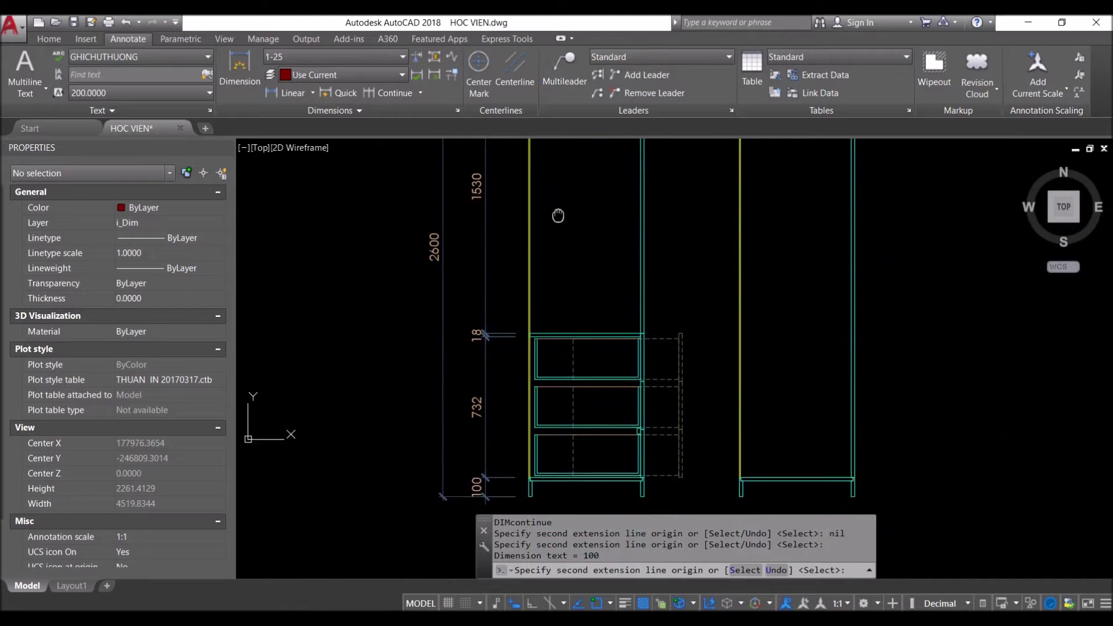
{"action": "scroll", "coordinate": [649, 298], "scroll_direction": "up", "scroll_amount": 3}
{"action": "scroll", "coordinate": [670, 307], "scroll_direction": "up", "scroll_amount": 2}
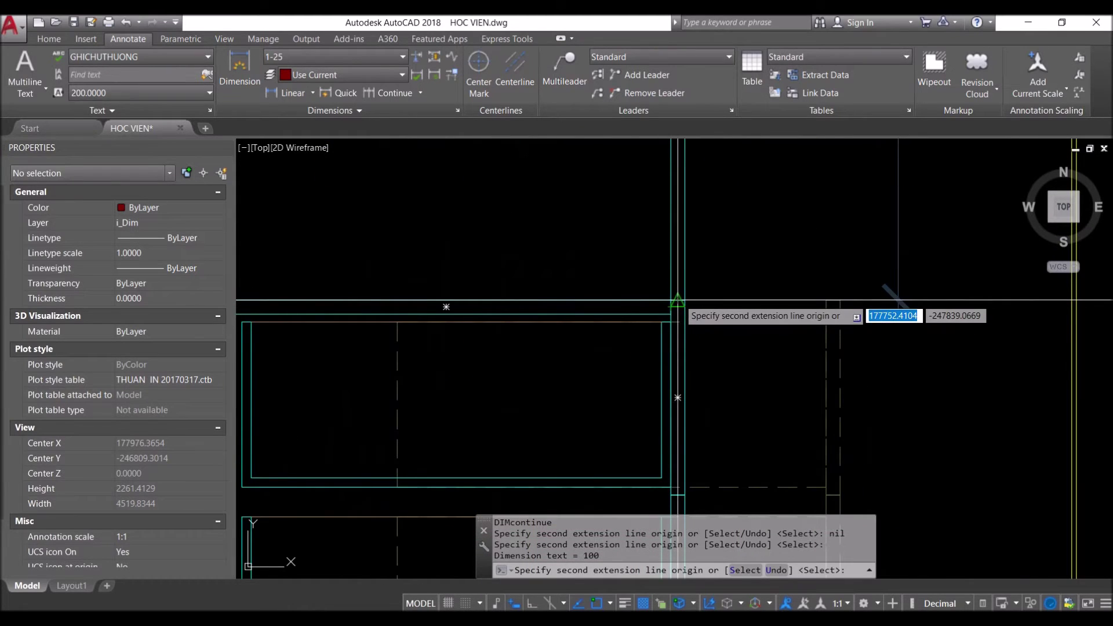
{"action": "left_click", "coordinate": [677, 299]}
{"action": "scroll", "coordinate": [652, 367], "scroll_direction": "up", "scroll_amount": 2}
{"action": "left_click", "coordinate": [652, 366]}
{"action": "scroll", "coordinate": [652, 367], "scroll_direction": "down", "scroll_amount": 3}
{"action": "scroll", "coordinate": [621, 226], "scroll_direction": "up", "scroll_amount": 3}
{"action": "scroll", "coordinate": [597, 244], "scroll_direction": "up", "scroll_amount": 1}
{"action": "left_click", "coordinate": [547, 222]}
{"action": "scroll", "coordinate": [513, 435], "scroll_direction": "down", "scroll_amount": 2}
{"action": "scroll", "coordinate": [580, 339], "scroll_direction": "up", "scroll_amount": 3}
{"action": "scroll", "coordinate": [571, 368], "scroll_direction": "up", "scroll_amount": 1}
{"action": "left_click", "coordinate": [571, 368]}
{"action": "scroll", "coordinate": [604, 219], "scroll_direction": "down", "scroll_amount": 2}
{"action": "scroll", "coordinate": [574, 364], "scroll_direction": "up", "scroll_amount": 2}
{"action": "scroll", "coordinate": [574, 333], "scroll_direction": "up", "scroll_amount": 1}
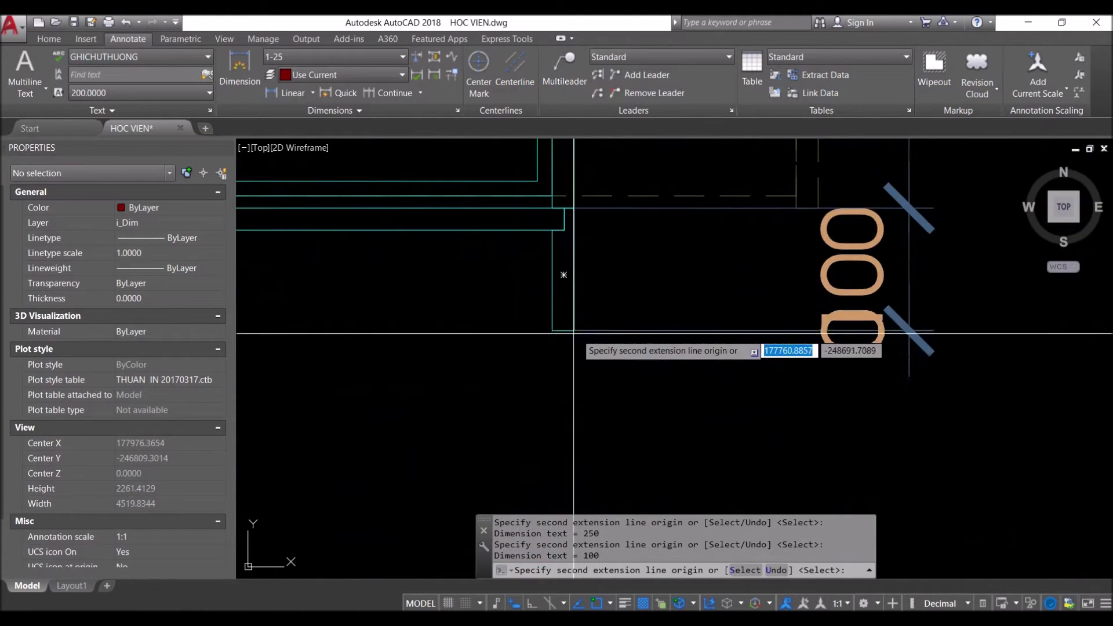
{"action": "scroll", "coordinate": [574, 333], "scroll_direction": "down", "scroll_amount": 2}
{"action": "key", "text": "Escape"}
{"action": "scroll", "coordinate": [667, 371], "scroll_direction": "down", "scroll_amount": 2}
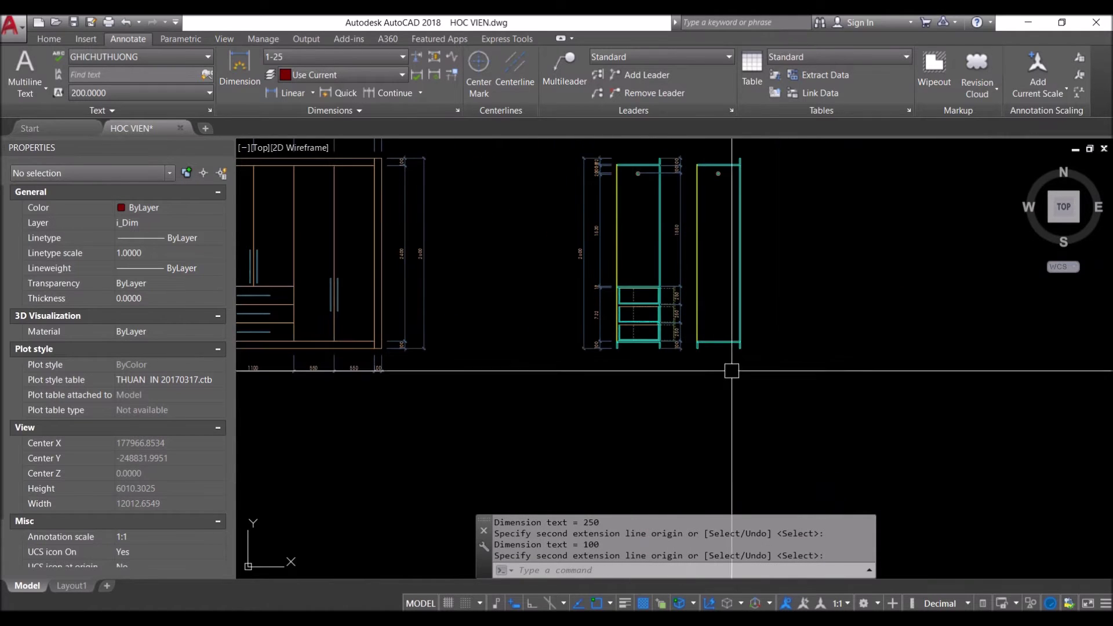
Move the plain, undimensioned cabinet copy further to the right
{"action": "left_click", "coordinate": [757, 374]}
{"action": "left_click", "coordinate": [719, 164]}
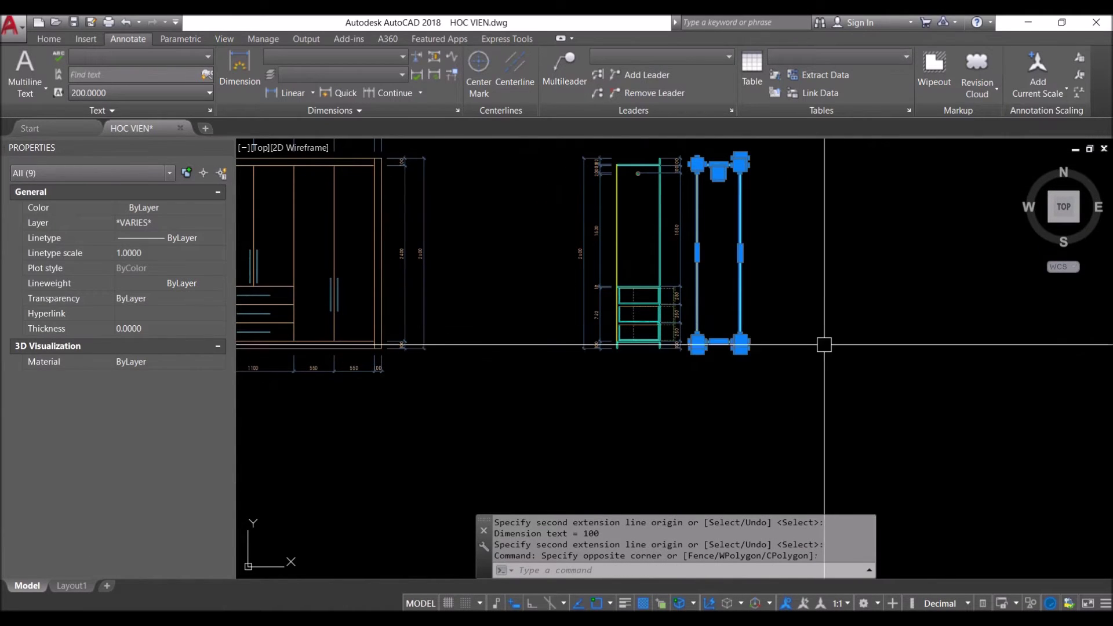
{"action": "type", "text": "m"}
{"action": "key", "text": "Return"}
{"action": "left_click", "coordinate": [794, 388]}
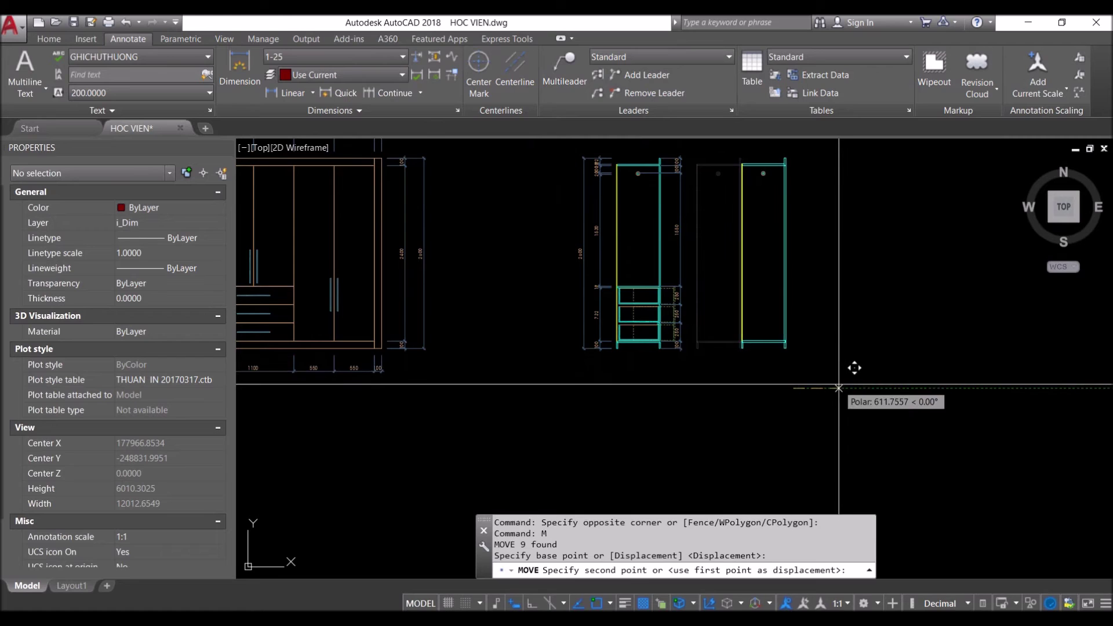
{"action": "left_click", "coordinate": [844, 388]}
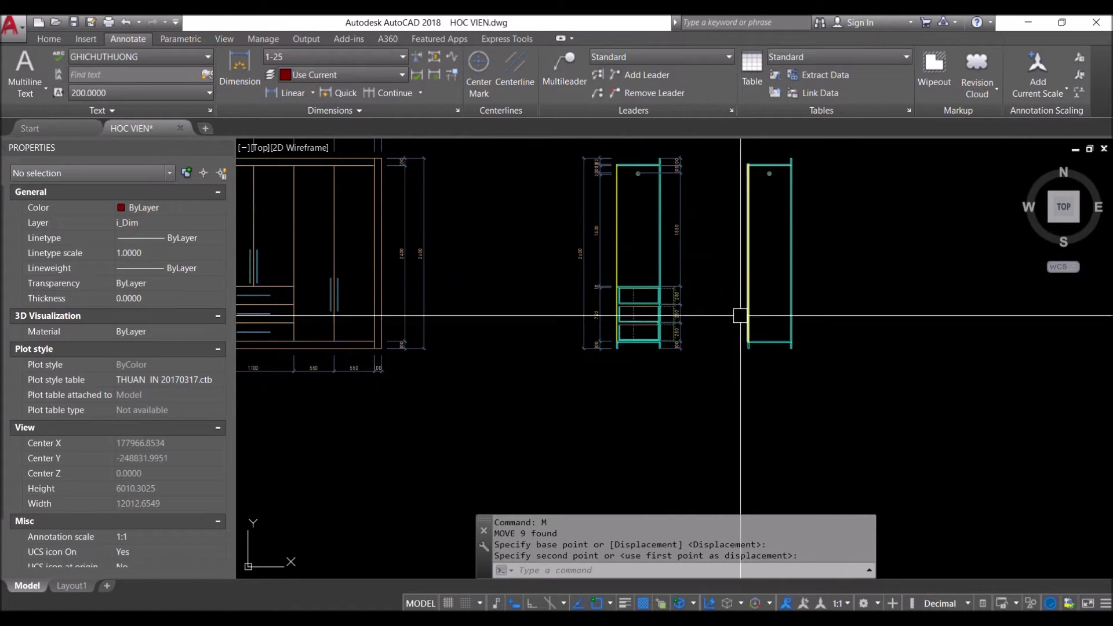
Trim the side section's dimension extension lines to a common line using the D routine
{"action": "left_click", "coordinate": [721, 311]}
{"action": "left_click", "coordinate": [692, 285]}
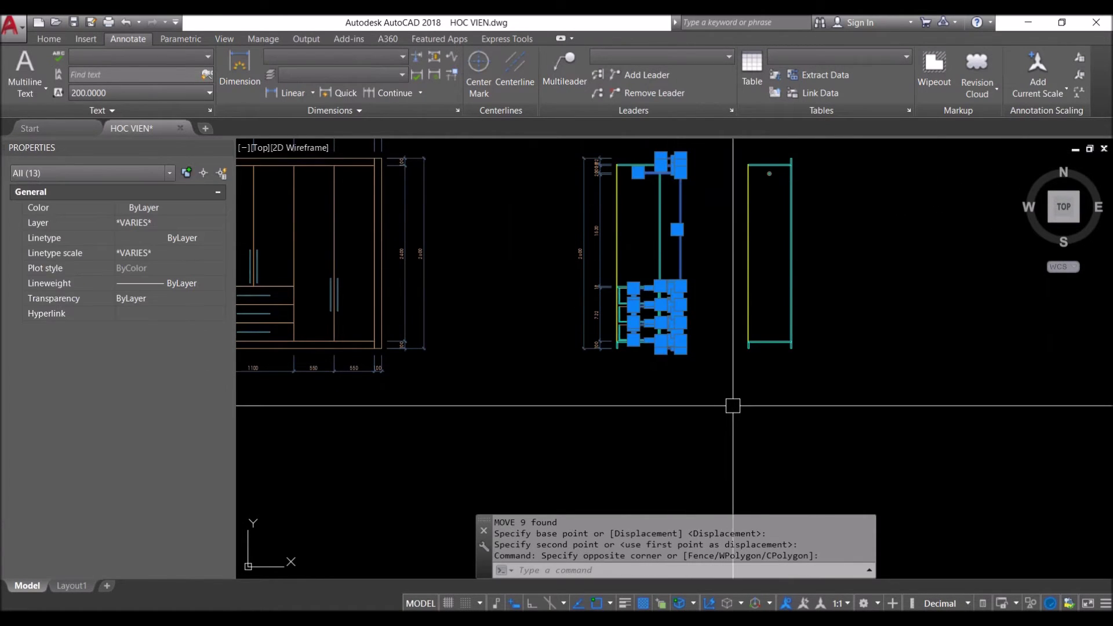
{"action": "type", "text": "d"}
{"action": "key", "text": "Return"}
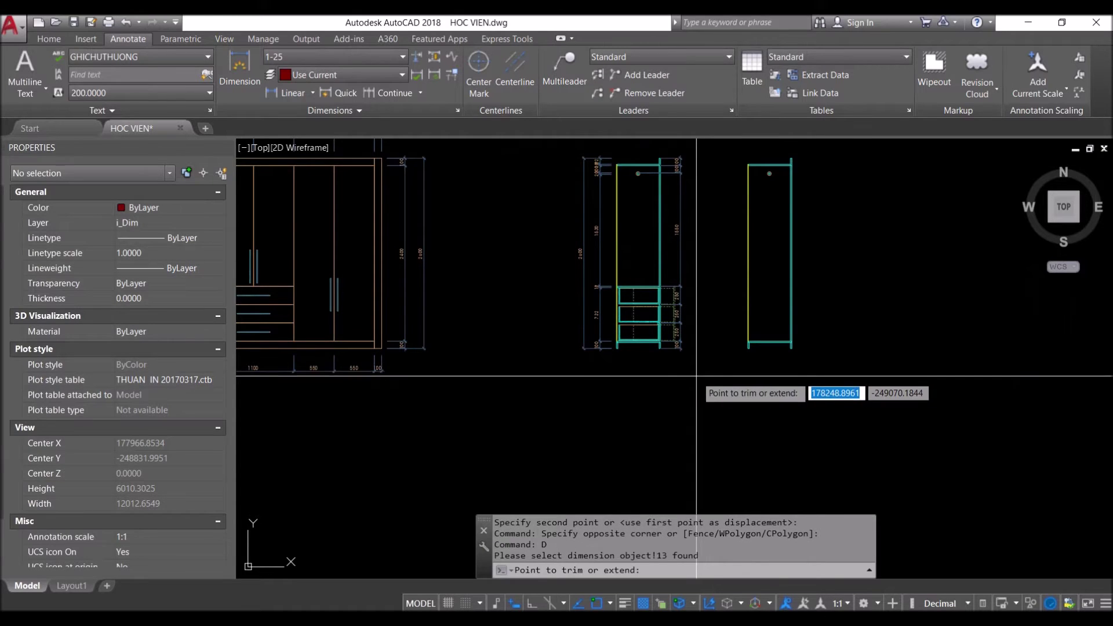
{"action": "left_click", "coordinate": [696, 376]}
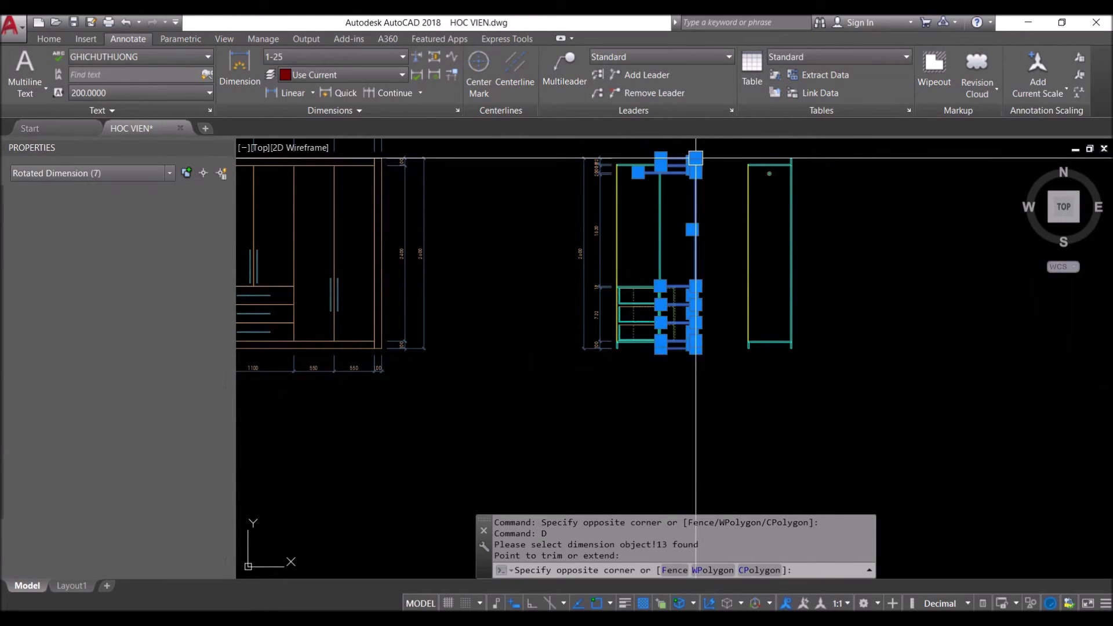
{"action": "left_click", "coordinate": [696, 158]}
{"action": "scroll", "coordinate": [688, 389], "scroll_direction": "up", "scroll_amount": 4}
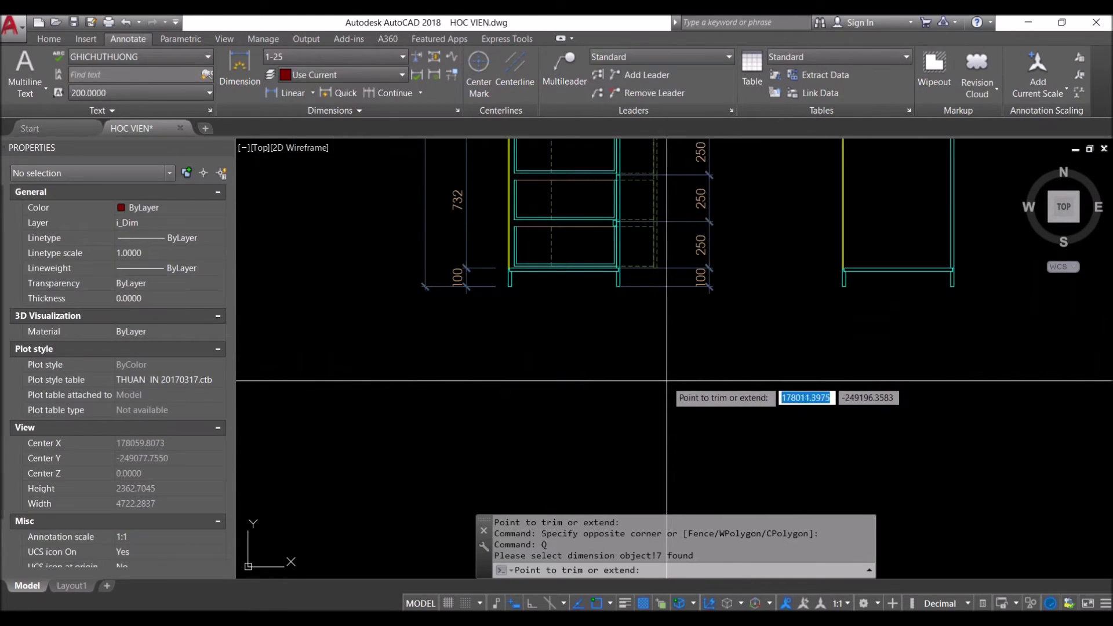
{"action": "key", "text": "Return"}
{"action": "scroll", "coordinate": [670, 400], "scroll_direction": "down", "scroll_amount": 3}
{"action": "scroll", "coordinate": [589, 227], "scroll_direction": "up", "scroll_amount": 3}
{"action": "type", "text": "4"}
{"action": "key", "text": "Return"}
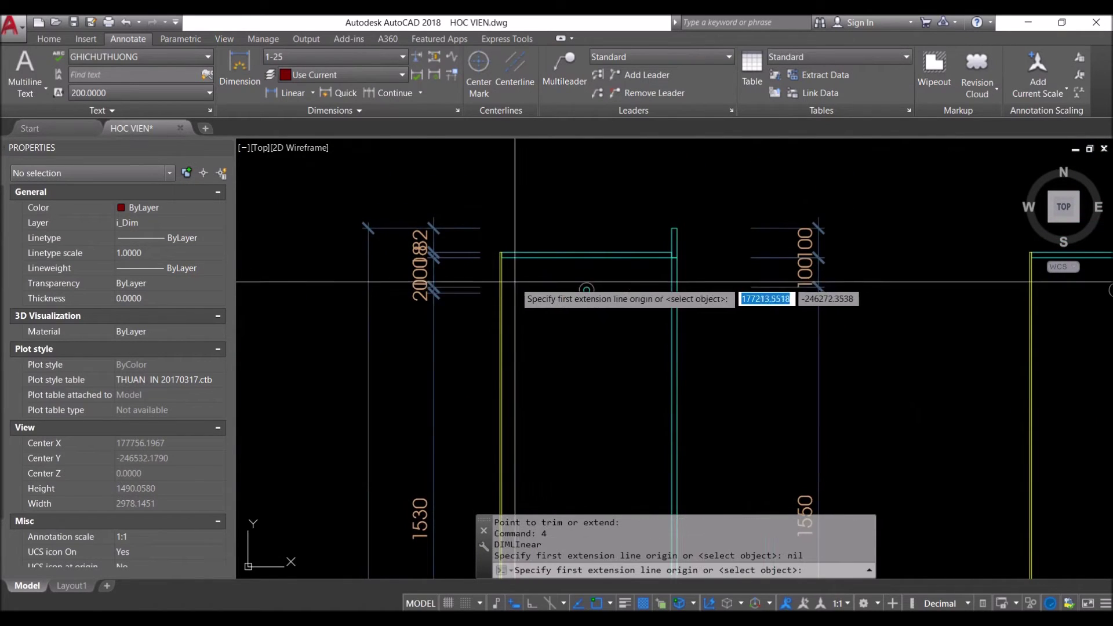
Dimension the side section's top with a 6, then continue the chain with 288, 288 and 18
{"action": "scroll", "coordinate": [507, 258], "scroll_direction": "up", "scroll_amount": 2}
{"action": "scroll", "coordinate": [506, 254], "scroll_direction": "up", "scroll_amount": 3}
{"action": "left_click", "coordinate": [488, 257]}
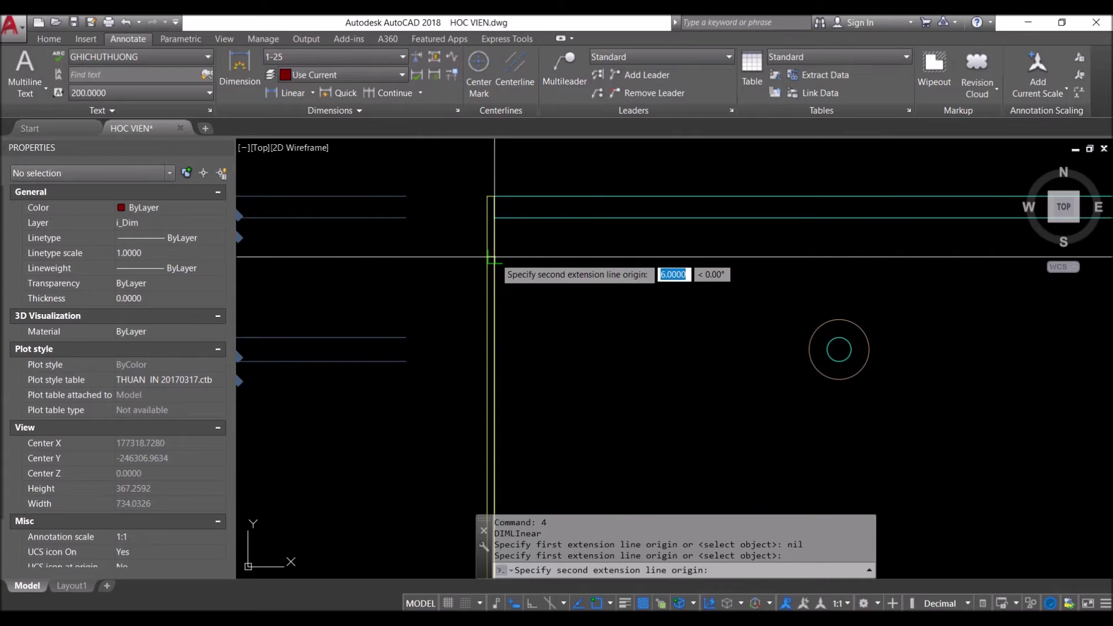
{"action": "left_click", "coordinate": [494, 257]}
{"action": "scroll", "coordinate": [583, 299], "scroll_direction": "down", "scroll_amount": 2}
{"action": "scroll", "coordinate": [597, 259], "scroll_direction": "up", "scroll_amount": 2}
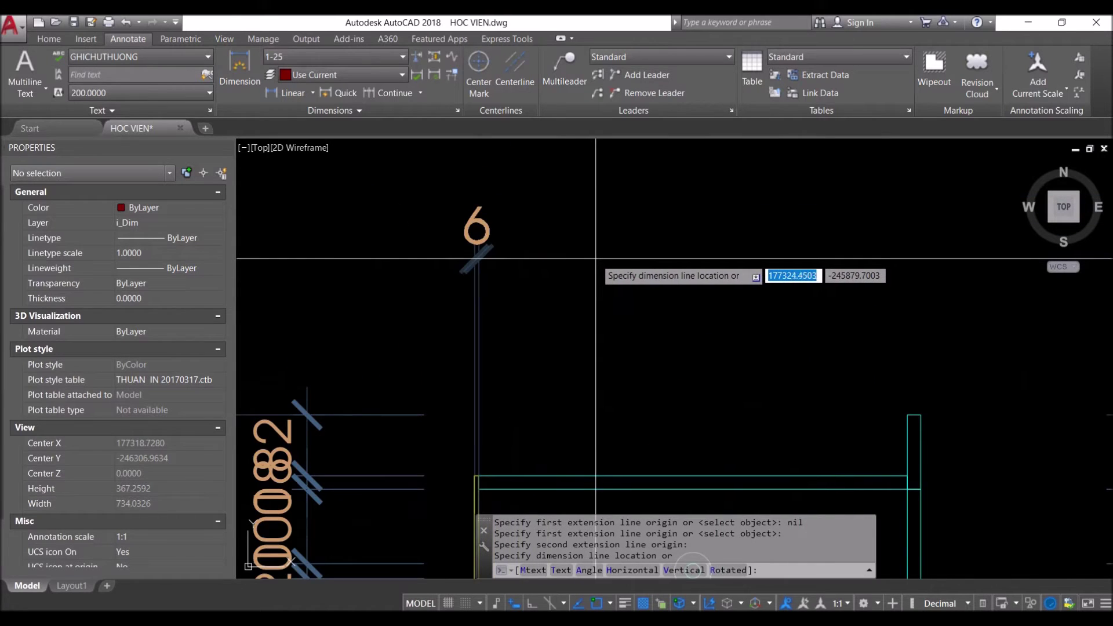
{"action": "left_click", "coordinate": [596, 258]}
{"action": "scroll", "coordinate": [599, 266], "scroll_direction": "down", "scroll_amount": 2}
{"action": "type", "text": "5"}
{"action": "key", "text": "Return"}
{"action": "scroll", "coordinate": [640, 370], "scroll_direction": "up", "scroll_amount": 2}
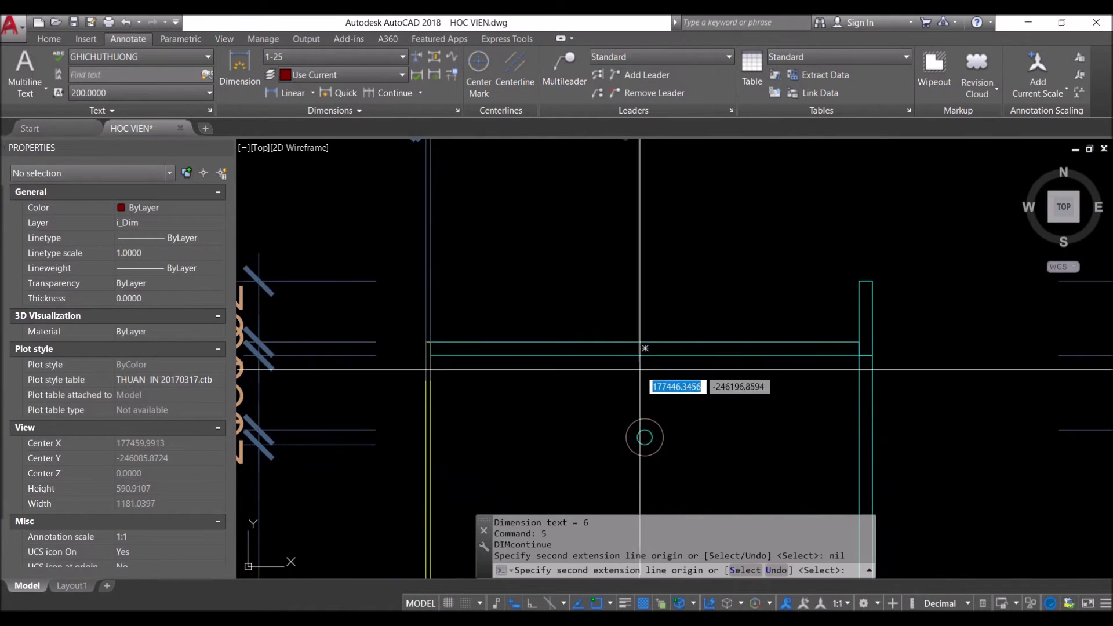
{"action": "scroll", "coordinate": [642, 441], "scroll_direction": "up", "scroll_amount": 2}
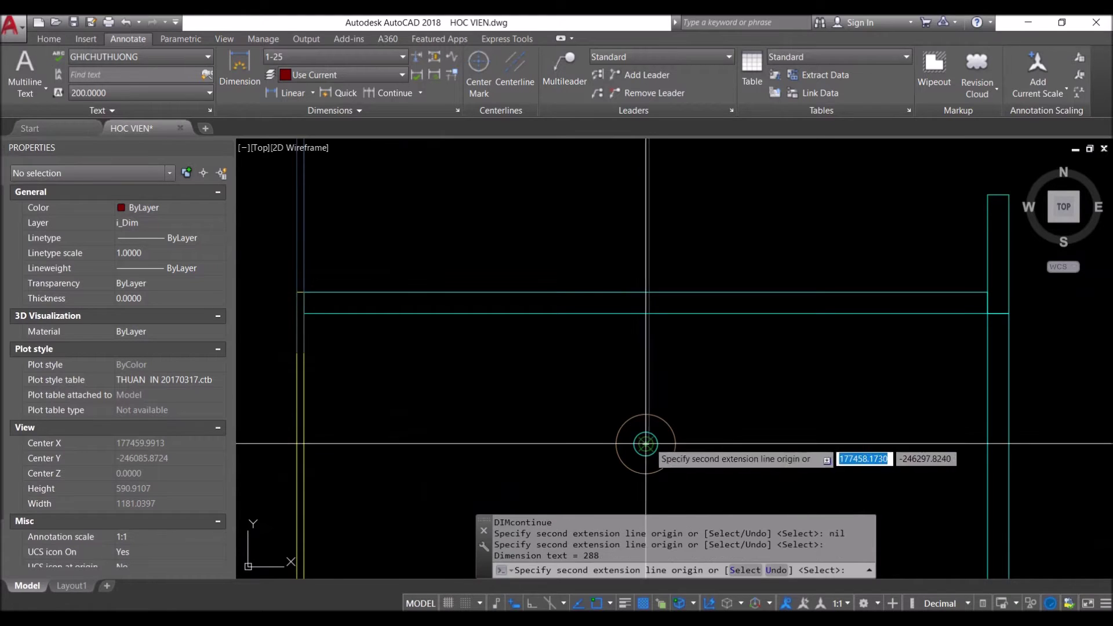
{"action": "scroll", "coordinate": [719, 411], "scroll_direction": "down", "scroll_amount": 2}
{"action": "left_click", "coordinate": [892, 378]}
{"action": "scroll", "coordinate": [754, 290], "scroll_direction": "down", "scroll_amount": 3}
{"action": "scroll", "coordinate": [582, 361], "scroll_direction": "up", "scroll_amount": 2}
{"action": "scroll", "coordinate": [582, 360], "scroll_direction": "up", "scroll_amount": 1}
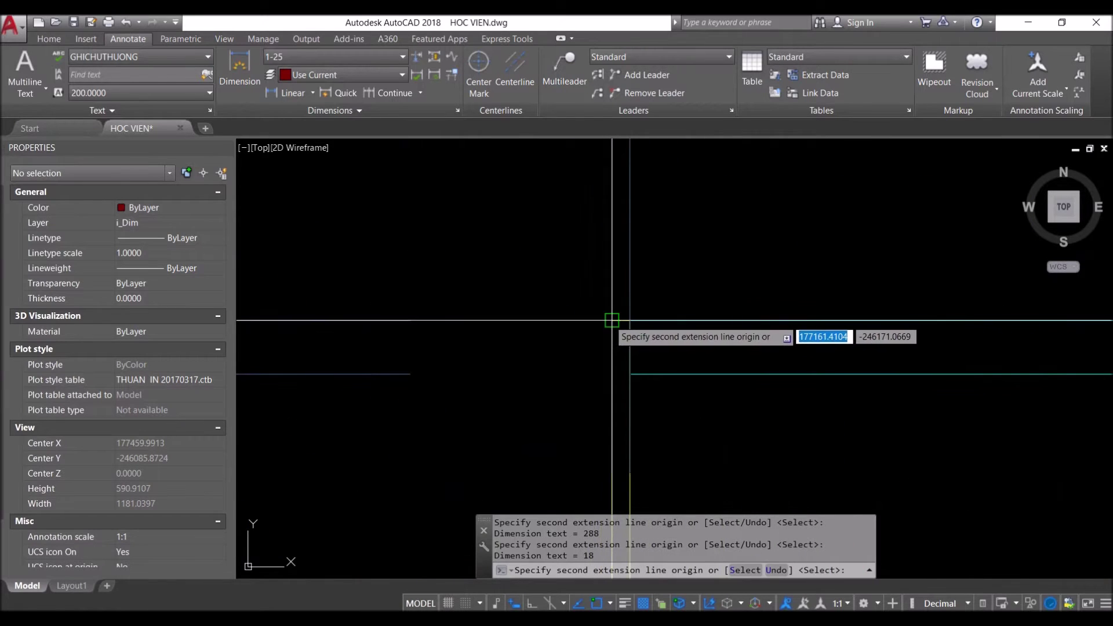
{"action": "scroll", "coordinate": [609, 325], "scroll_direction": "down", "scroll_amount": 2}
{"action": "key", "text": "Return"}
{"action": "key", "text": "Escape"}
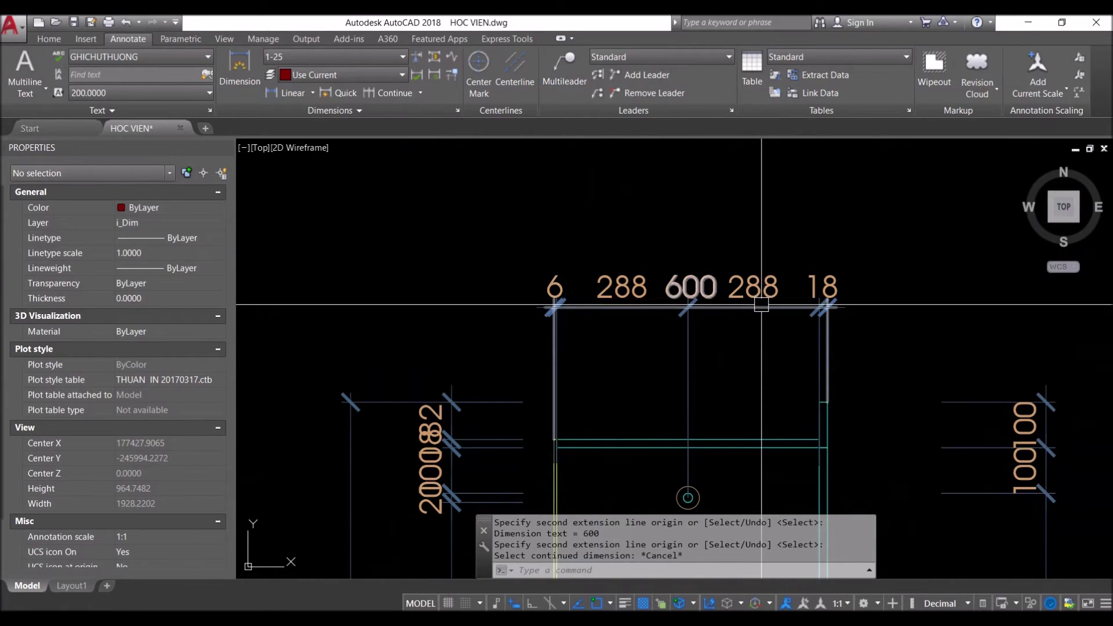
Raise the 600 overall dimension above the chain and align the chained dimensions' extension lines
{"action": "left_click", "coordinate": [756, 307]}
{"action": "type", "text": "d"}
{"action": "key", "text": "Return"}
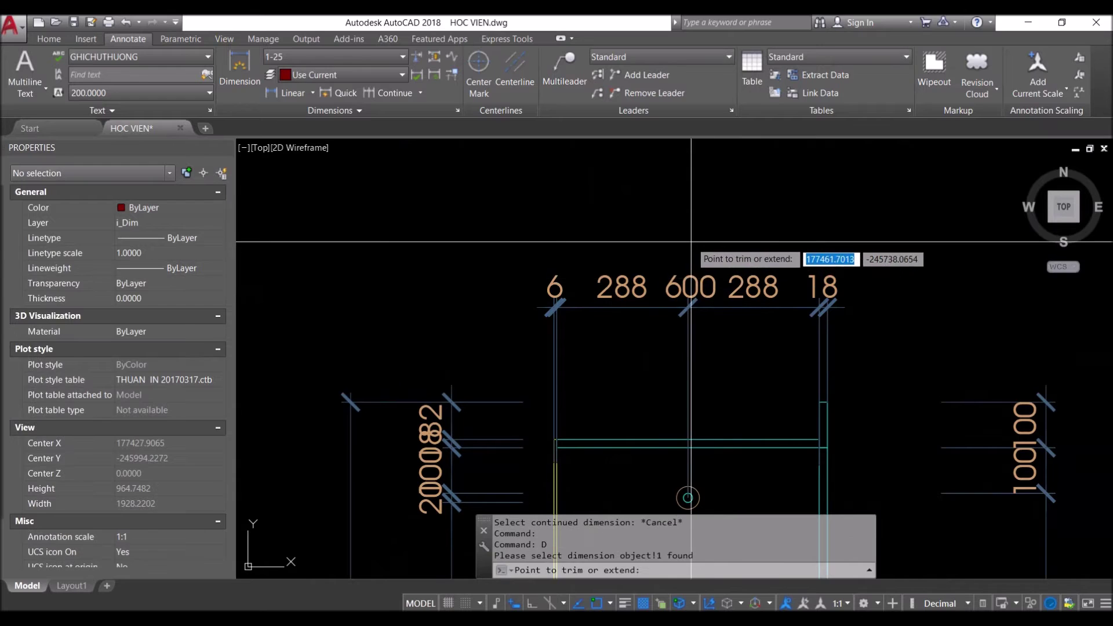
{"action": "left_click", "coordinate": [690, 225]}
{"action": "left_click", "coordinate": [493, 331]}
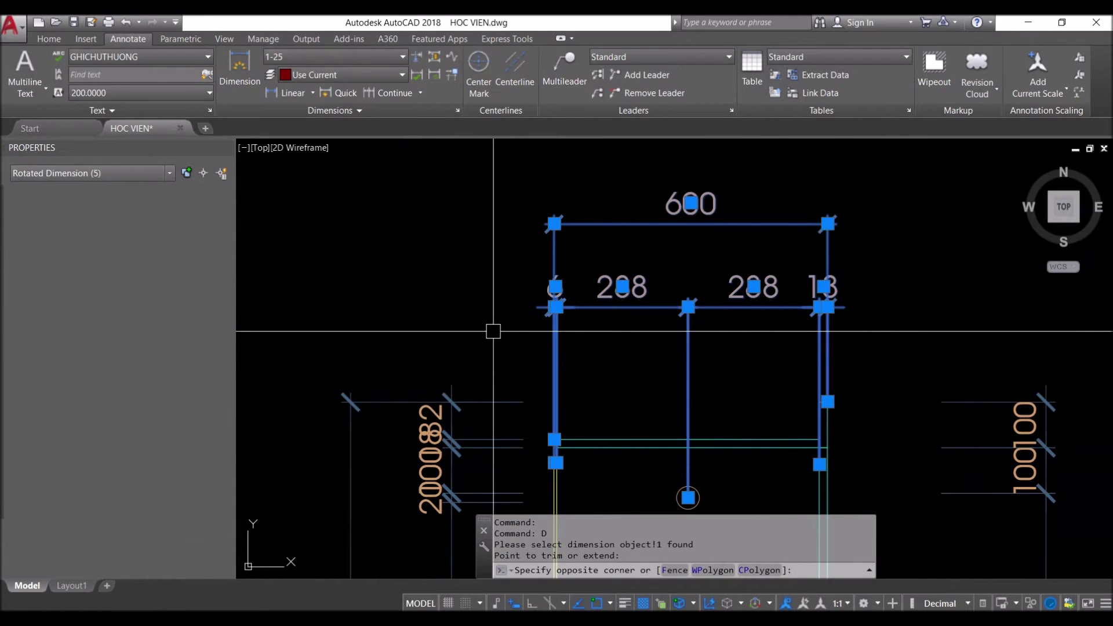
{"action": "left_click", "coordinate": [667, 373]}
{"action": "type", "text": "q"}
{"action": "key", "text": "Return"}
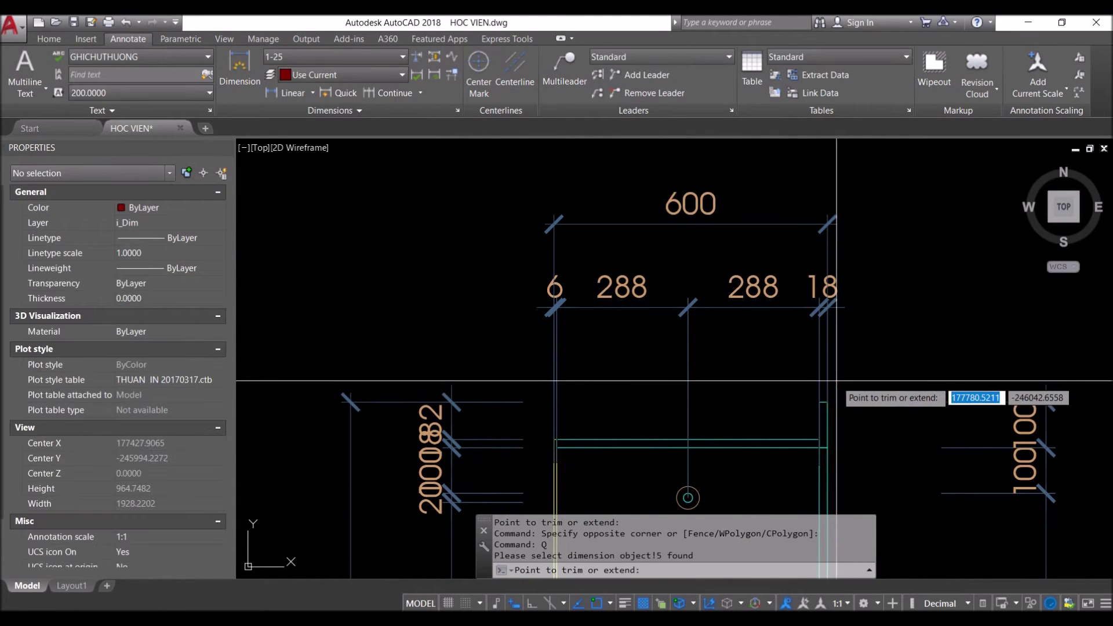
{"action": "key", "text": "Return"}
Add a 550 linear dimension across the drawer's width
{"action": "scroll", "coordinate": [807, 398], "scroll_direction": "down", "scroll_amount": 4}
{"action": "scroll", "coordinate": [703, 342], "scroll_direction": "down", "scroll_amount": 4}
{"action": "scroll", "coordinate": [659, 338], "scroll_direction": "up", "scroll_amount": 8}
{"action": "scroll", "coordinate": [679, 371], "scroll_direction": "down", "scroll_amount": 5}
{"action": "scroll", "coordinate": [697, 408], "scroll_direction": "up", "scroll_amount": 5}
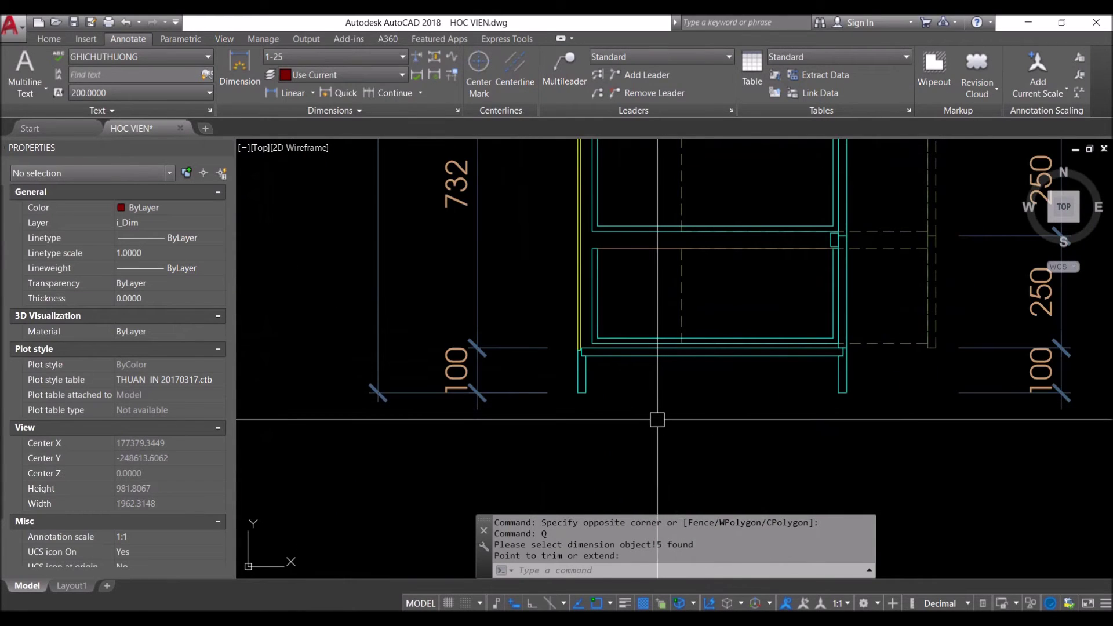
{"action": "middle_click_drag", "start_coordinate": [655, 375], "coordinate": [609, 400]}
{"action": "type", "text": "4"}
{"action": "key", "text": "Return"}
{"action": "left_click", "coordinate": [547, 321]}
{"action": "scroll", "coordinate": [709, 330], "scroll_direction": "up", "scroll_amount": 3}
{"action": "left_click", "coordinate": [818, 335]}
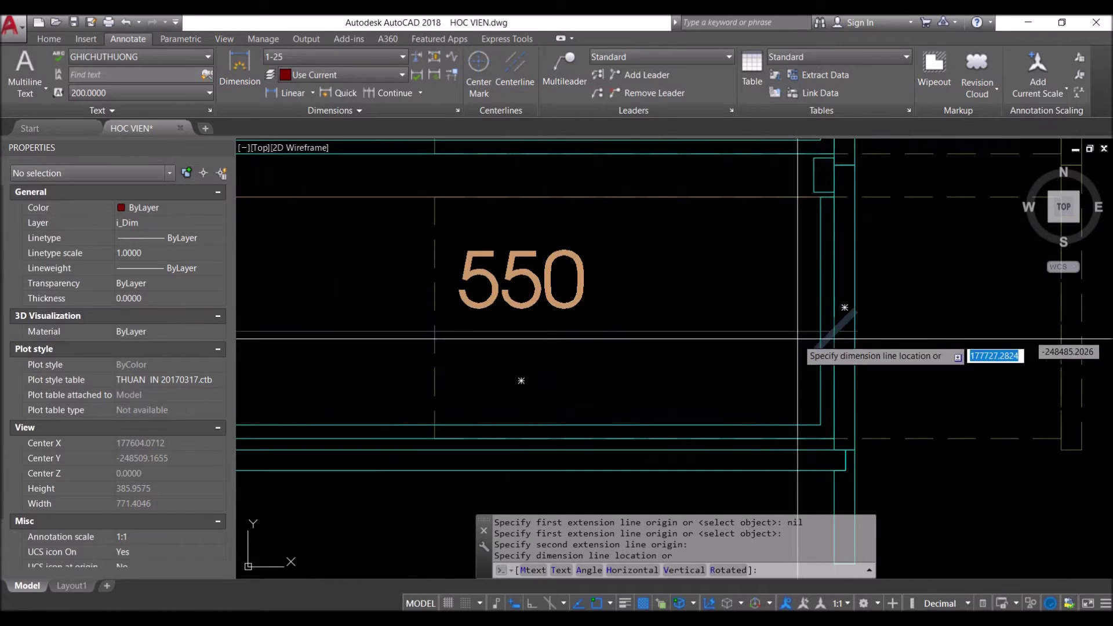
{"action": "scroll", "coordinate": [762, 346], "scroll_direction": "down", "scroll_amount": 3}
{"action": "left_click", "coordinate": [761, 346]}
{"action": "scroll", "coordinate": [753, 348], "scroll_direction": "down", "scroll_amount": 4}
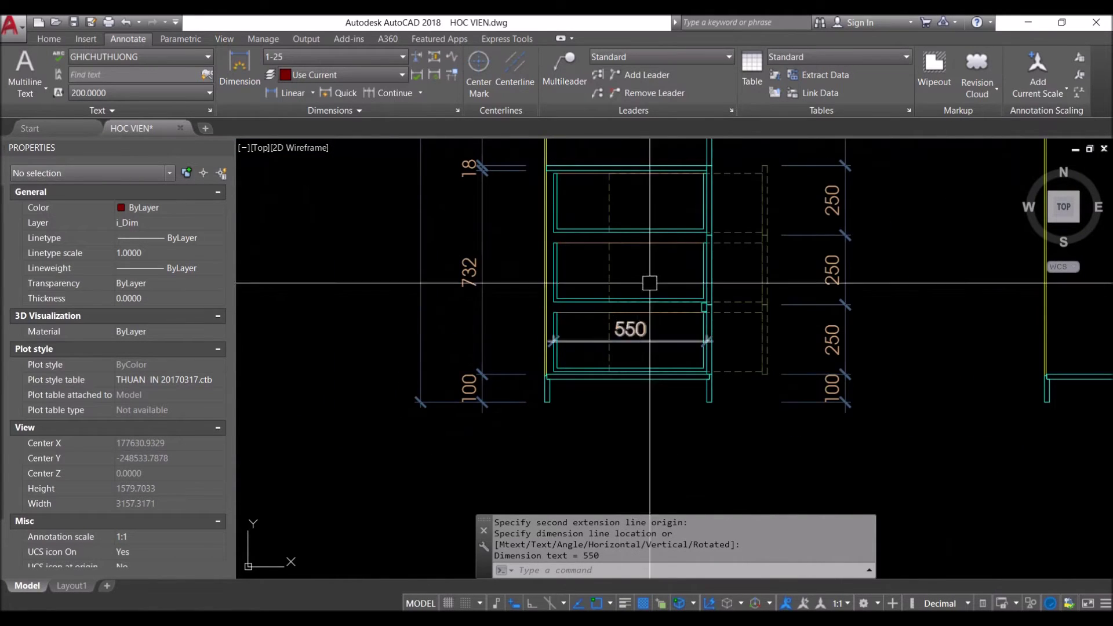
{"action": "scroll", "coordinate": [626, 377], "scroll_direction": "down", "scroll_amount": 4}
{"action": "scroll", "coordinate": [633, 399], "scroll_direction": "down", "scroll_amount": 5}
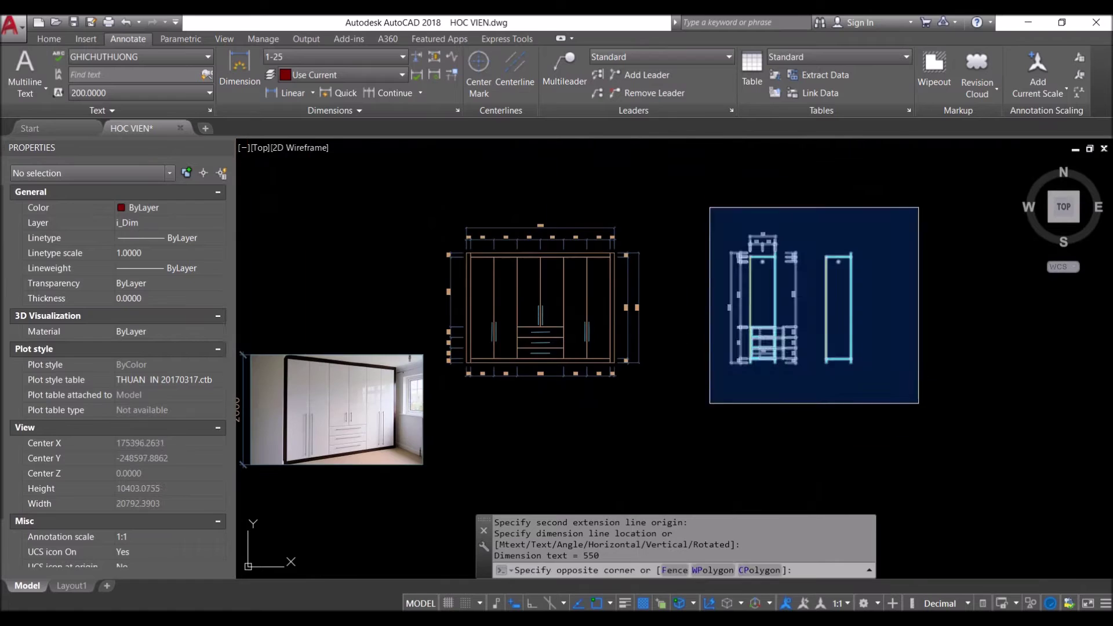
Move the whole side section detail further to the right
{"action": "left_click_drag", "start_coordinate": [887, 208], "coordinate": [656, 387]}
{"action": "type", "text": "m"}
{"action": "key", "text": "Return"}
{"action": "left_click", "coordinate": [652, 418]}
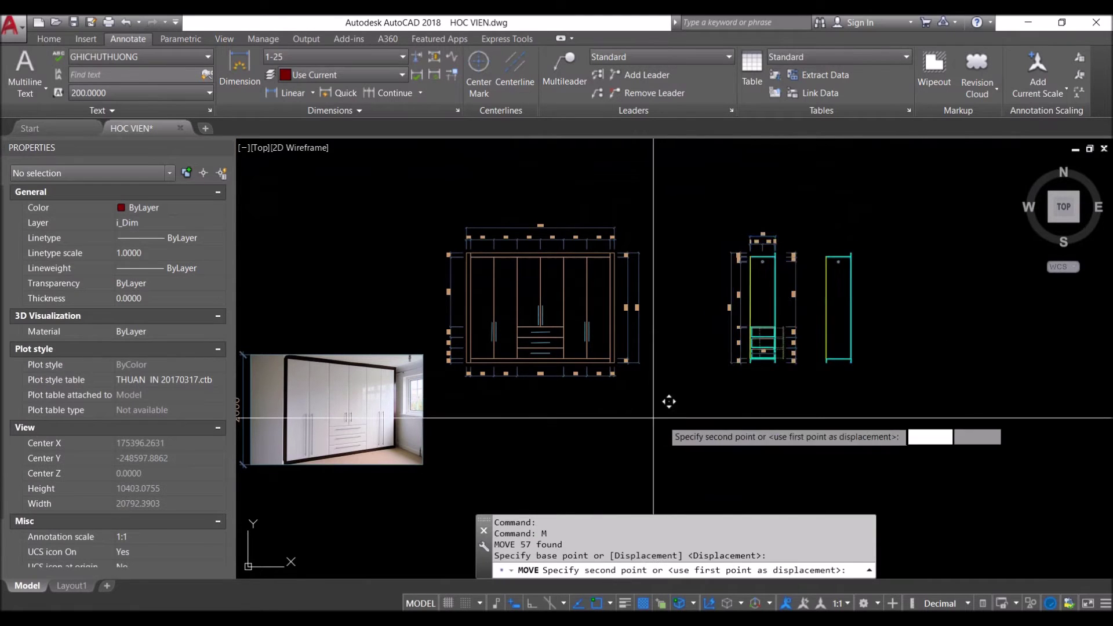
{"action": "left_click", "coordinate": [797, 418]}
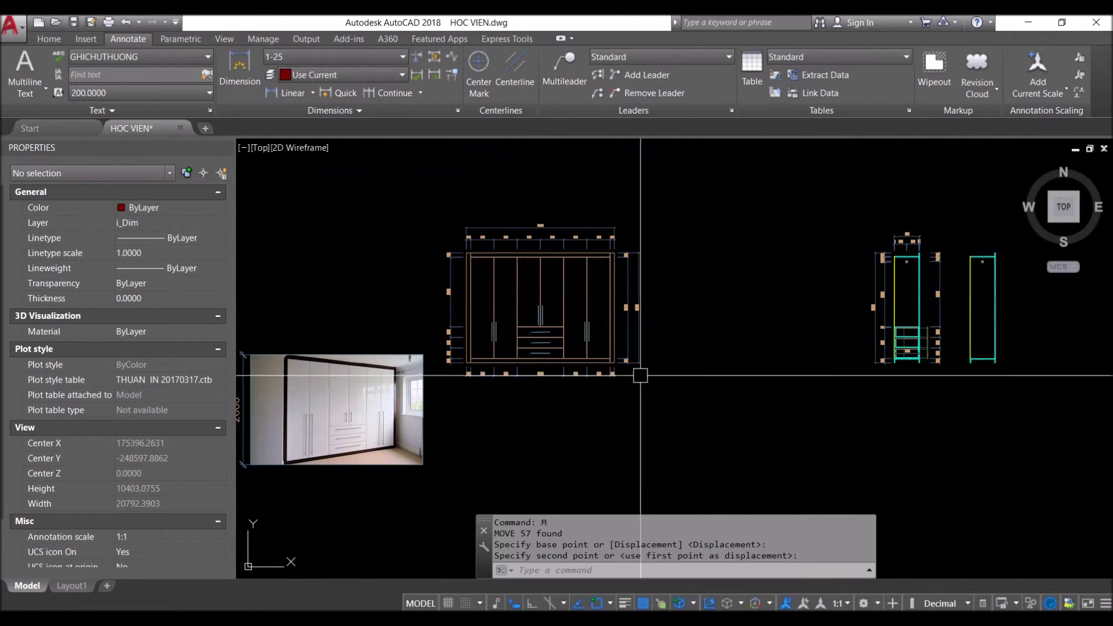
Copy the dimensioned wardrobe elevation and place the copy to the right of the original
{"action": "left_click", "coordinate": [440, 206]}
{"action": "left_click", "coordinate": [700, 438]}
{"action": "type", "text": "co"}
{"action": "key", "text": "Return"}
{"action": "left_click", "coordinate": [594, 431]}
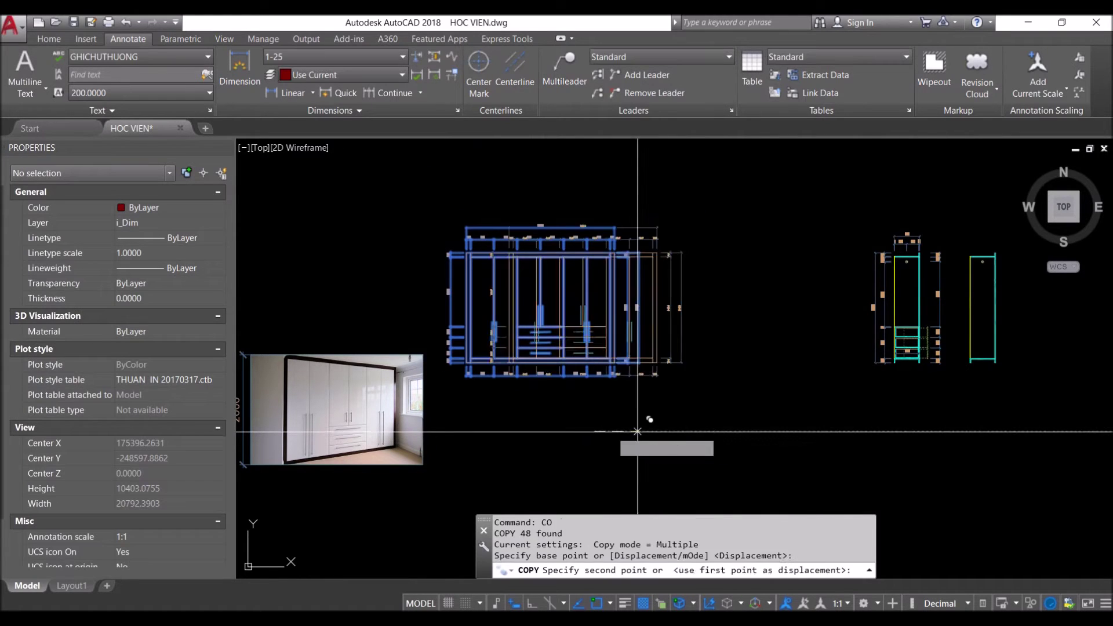
{"action": "left_click", "coordinate": [807, 431]}
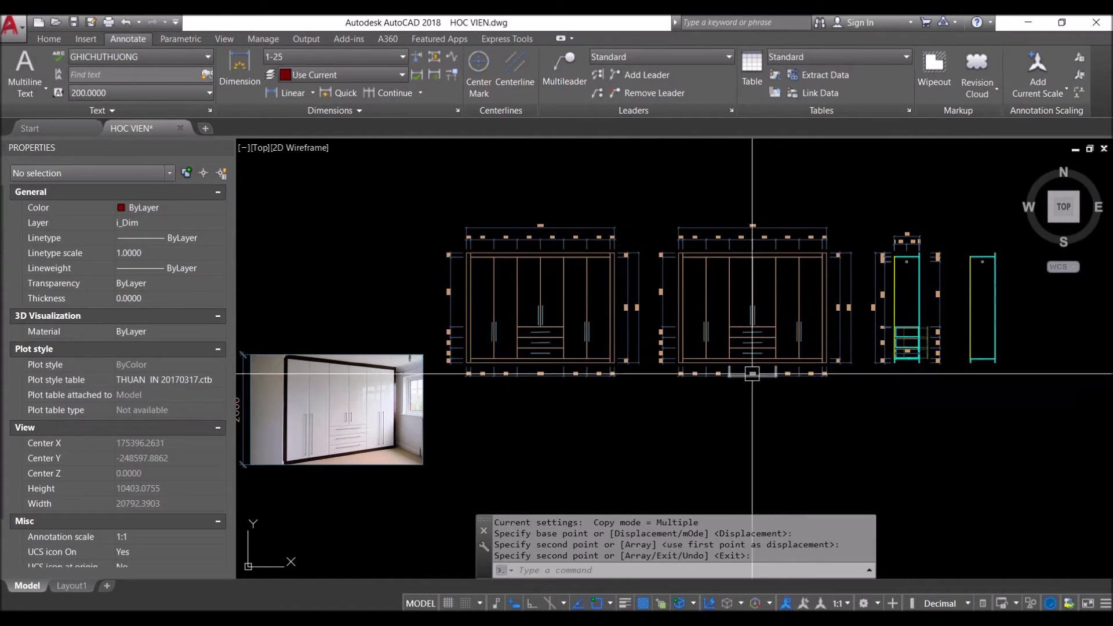
{"action": "scroll", "coordinate": [751, 348], "scroll_direction": "up", "scroll_amount": 6}
{"action": "scroll", "coordinate": [649, 349], "scroll_direction": "down", "scroll_amount": 3}
Select the copy's door handles and upper handle, excluding the drawer front rectangle
{"action": "key", "text": "Return"}
{"action": "left_click", "coordinate": [552, 232]}
{"action": "left_click", "coordinate": [609, 355]}
{"action": "left_click", "coordinate": [665, 215]}
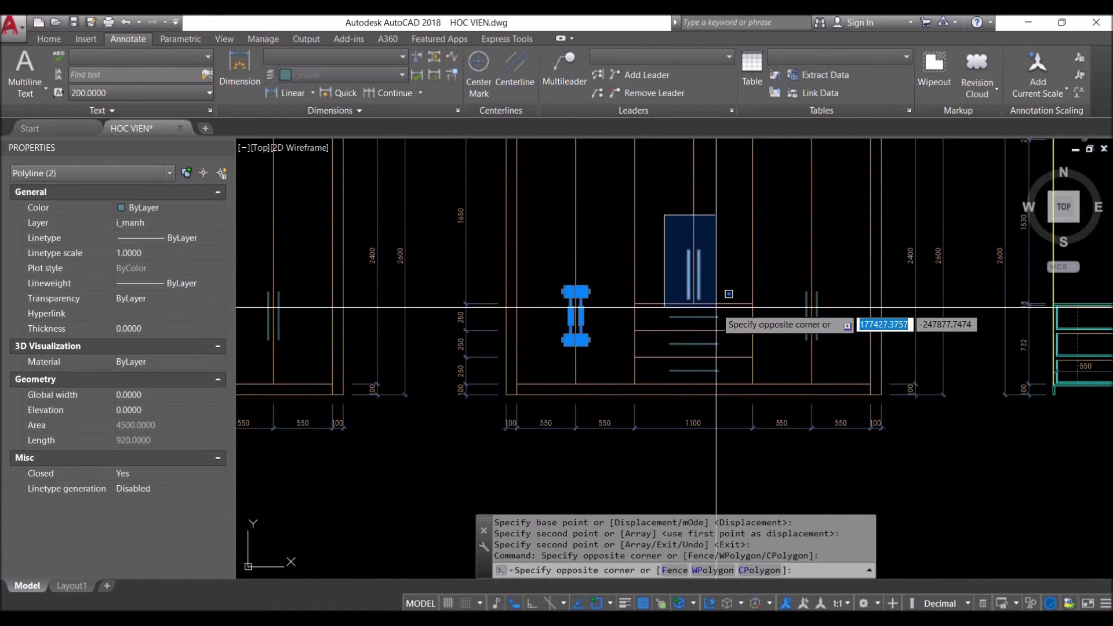
{"action": "left_click", "coordinate": [659, 311]}
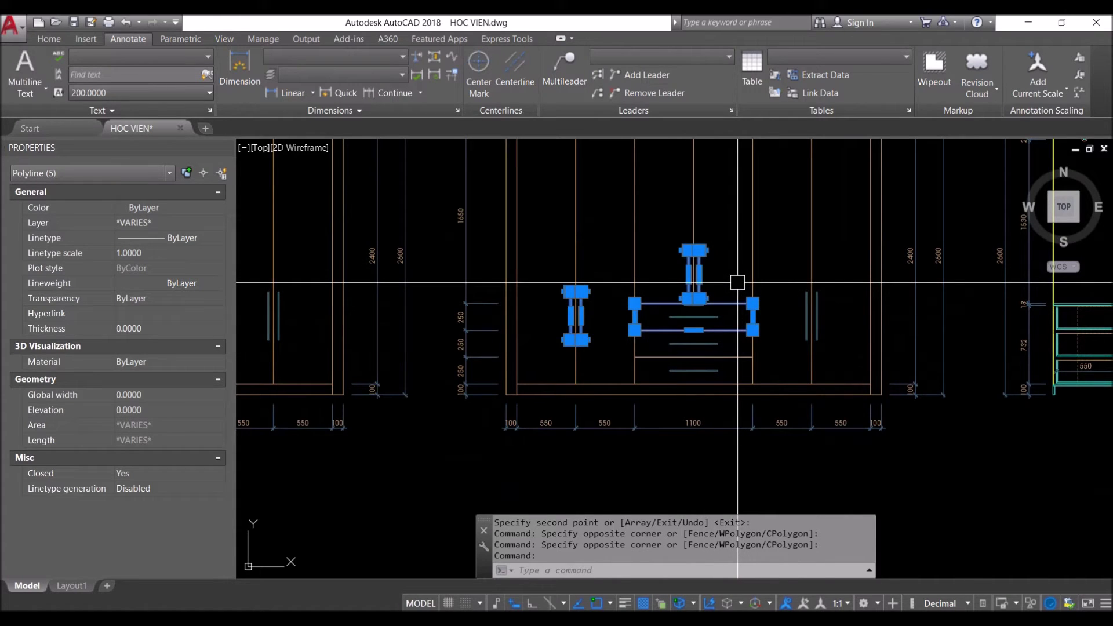
{"action": "left_click", "coordinate": [759, 316], "text": "shift"}
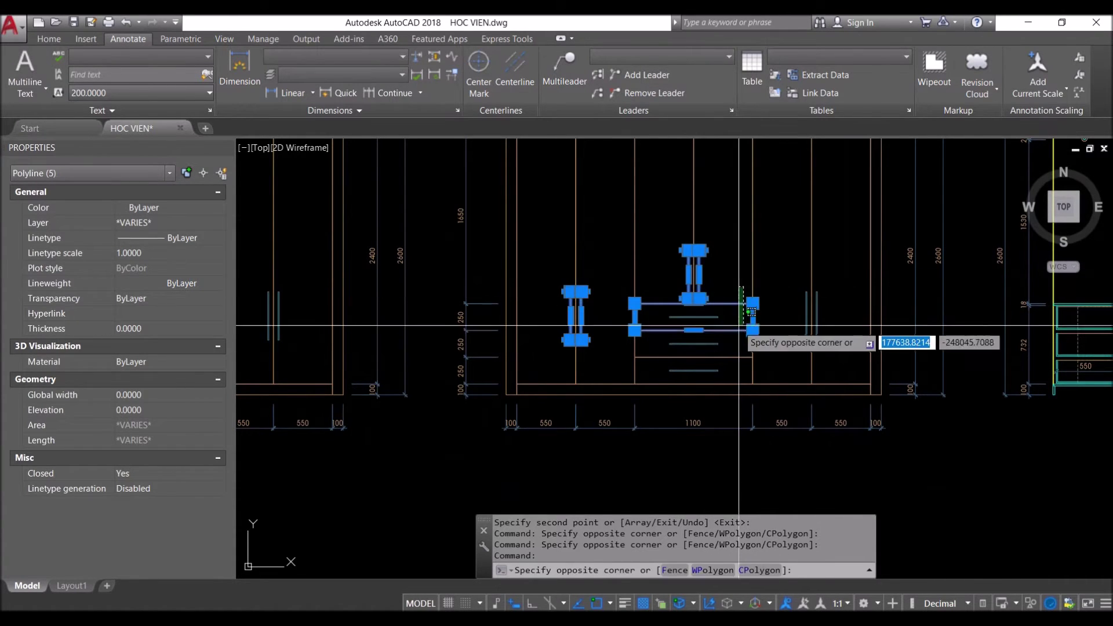
{"action": "left_click", "coordinate": [733, 348], "text": "shift"}
Add the drawer and right-door handles to the selection and erase all nine objects
{"action": "scroll", "coordinate": [651, 306], "scroll_direction": "up", "scroll_amount": 4}
{"action": "left_click", "coordinate": [634, 232]}
{"action": "left_click", "coordinate": [812, 400]}
{"action": "mouse_move", "coordinate": [815, 406]}
{"action": "middle_mouse_down"}
{"action": "mouse_move", "coordinate": [671, 447]}
{"action": "mouse_move", "coordinate": [665, 435]}
{"action": "middle_mouse_up"}
{"action": "scroll", "coordinate": [664, 435], "scroll_direction": "down", "scroll_amount": 4}
{"action": "left_click", "coordinate": [732, 342]}
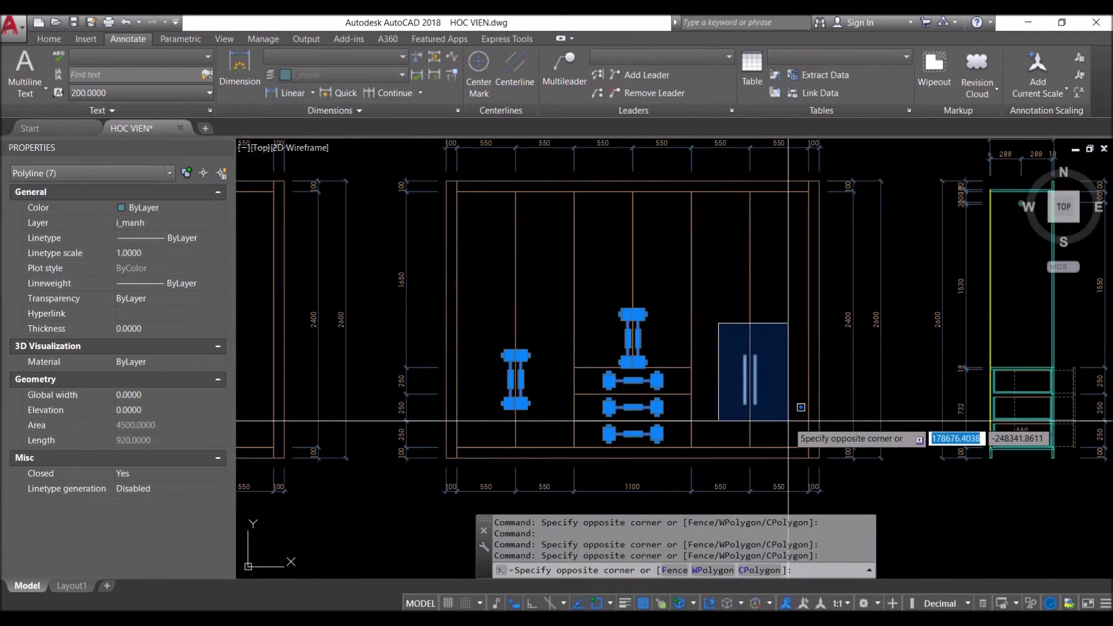
{"action": "left_click", "coordinate": [794, 429]}
{"action": "key", "text": "Delete"}
{"action": "scroll", "coordinate": [689, 440], "scroll_direction": "up", "scroll_amount": 1}
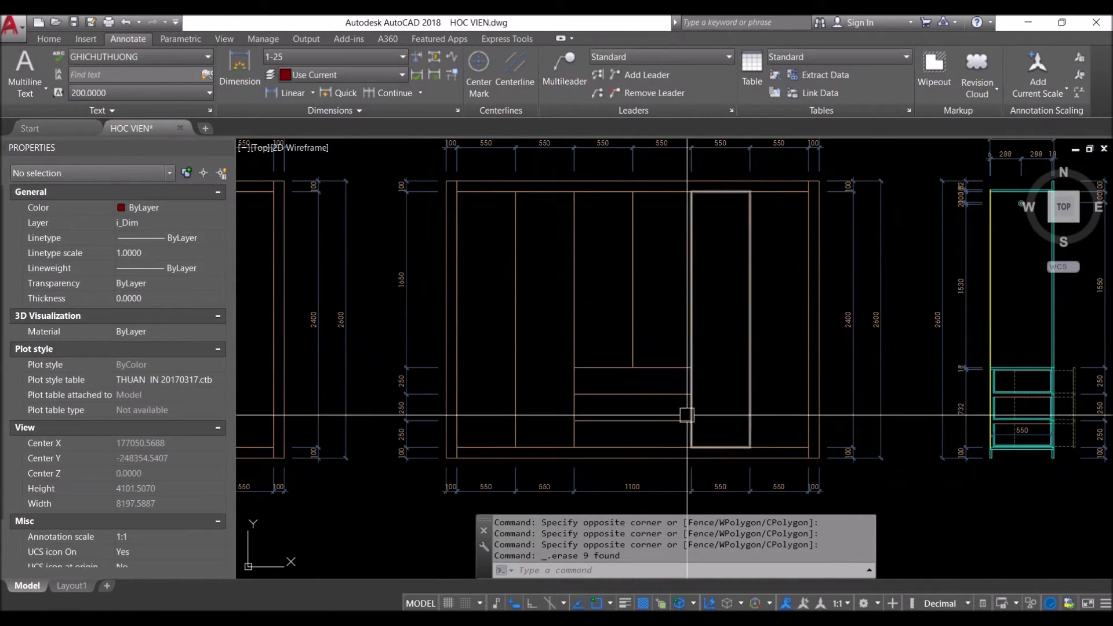
{"action": "scroll", "coordinate": [718, 389], "scroll_direction": "down", "scroll_amount": 1}
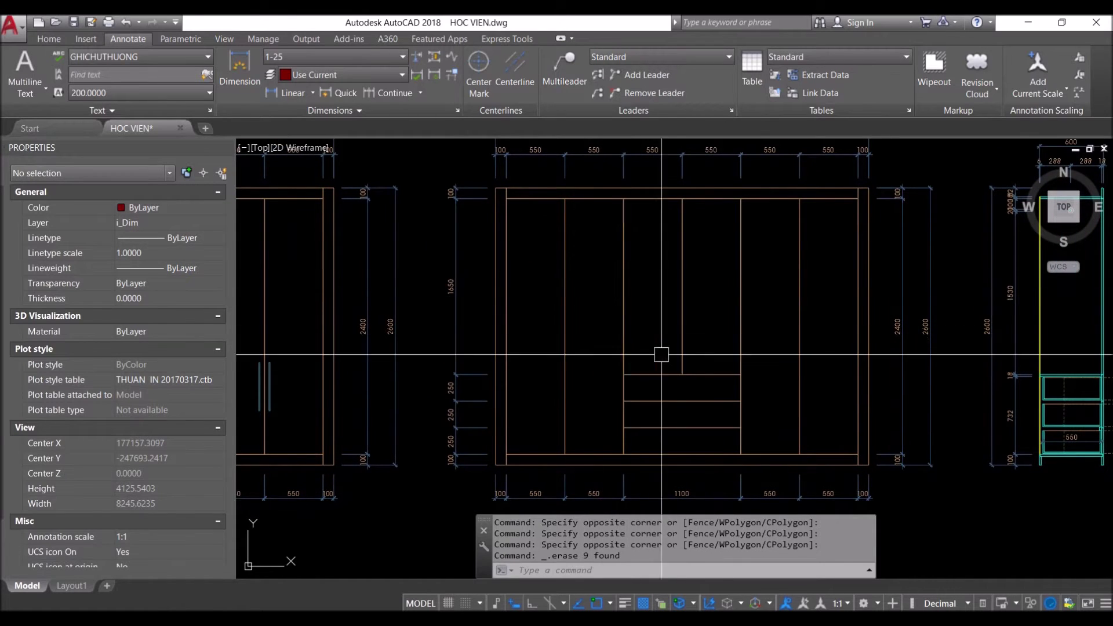
{"action": "scroll", "coordinate": [637, 353], "scroll_direction": "down", "scroll_amount": 1}
{"action": "scroll", "coordinate": [650, 354], "scroll_direction": "down", "scroll_amount": 3}
{"action": "scroll", "coordinate": [673, 293], "scroll_direction": "up", "scroll_amount": 4}
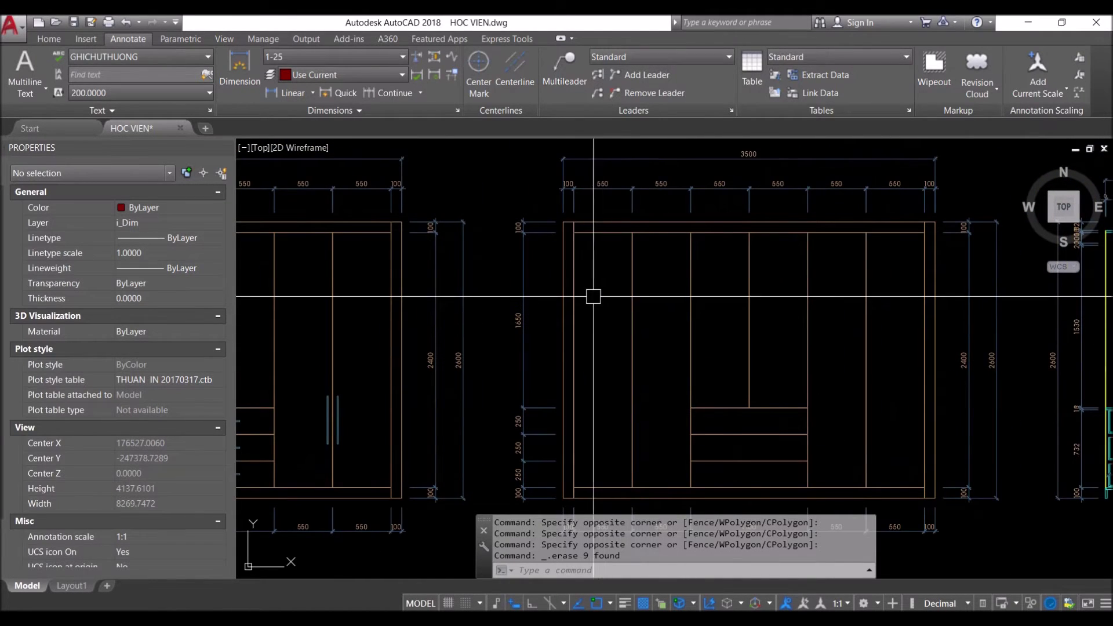
{"action": "scroll", "coordinate": [592, 336], "scroll_direction": "down", "scroll_amount": 4}
{"action": "scroll", "coordinate": [440, 290], "scroll_direction": "up", "scroll_amount": 4}
{"action": "scroll", "coordinate": [421, 264], "scroll_direction": "down", "scroll_amount": 2}
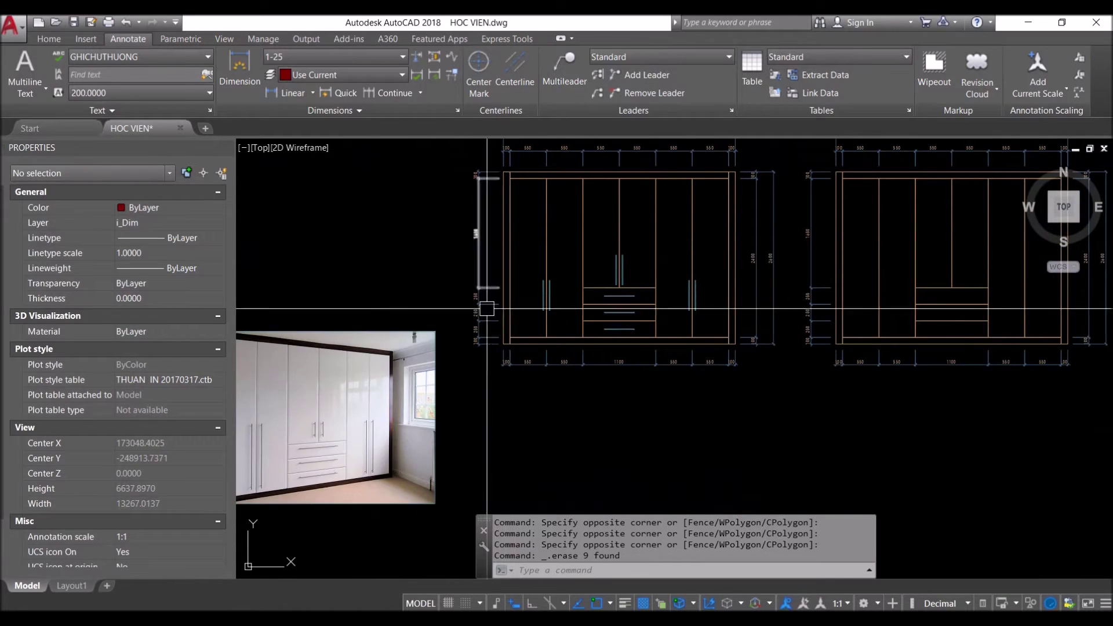
{"action": "scroll", "coordinate": [603, 267], "scroll_direction": "down", "scroll_amount": 1}
{"action": "scroll", "coordinate": [366, 323], "scroll_direction": "up", "scroll_amount": 4}
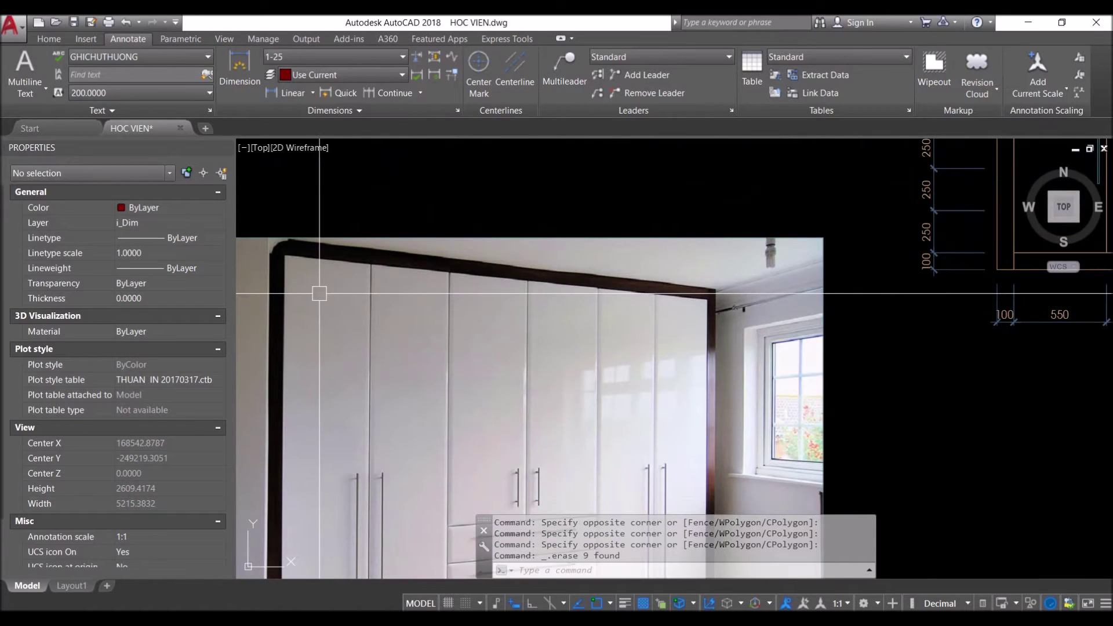
{"action": "scroll", "coordinate": [319, 293], "scroll_direction": "down", "scroll_amount": 2}
{"action": "scroll", "coordinate": [435, 324], "scroll_direction": "down", "scroll_amount": 2}
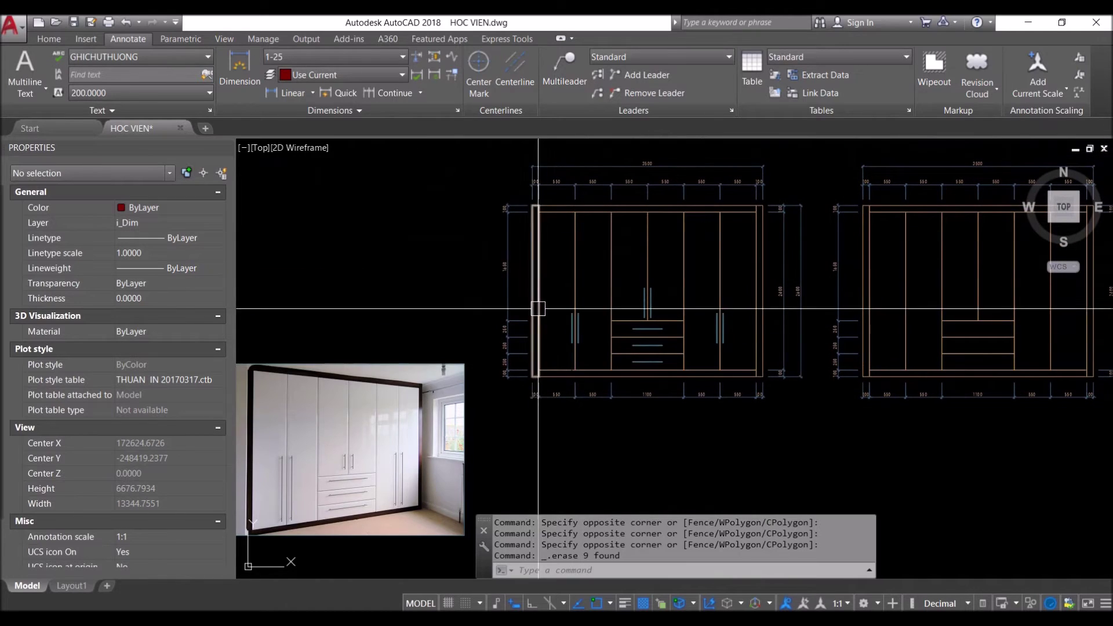
{"action": "middle_click_drag", "start_coordinate": [576, 273], "coordinate": [498, 291]}
{"action": "scroll", "coordinate": [651, 248], "scroll_direction": "up", "scroll_amount": 2}
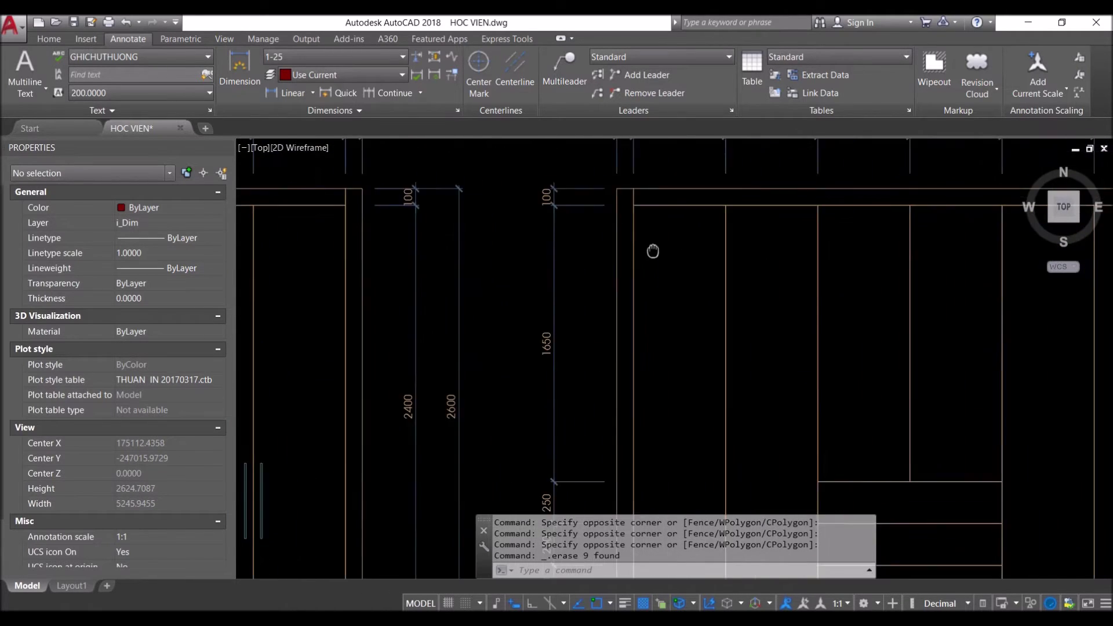
{"action": "scroll", "coordinate": [622, 248], "scroll_direction": "up", "scroll_amount": 2}
{"action": "scroll", "coordinate": [726, 215], "scroll_direction": "down", "scroll_amount": 2}
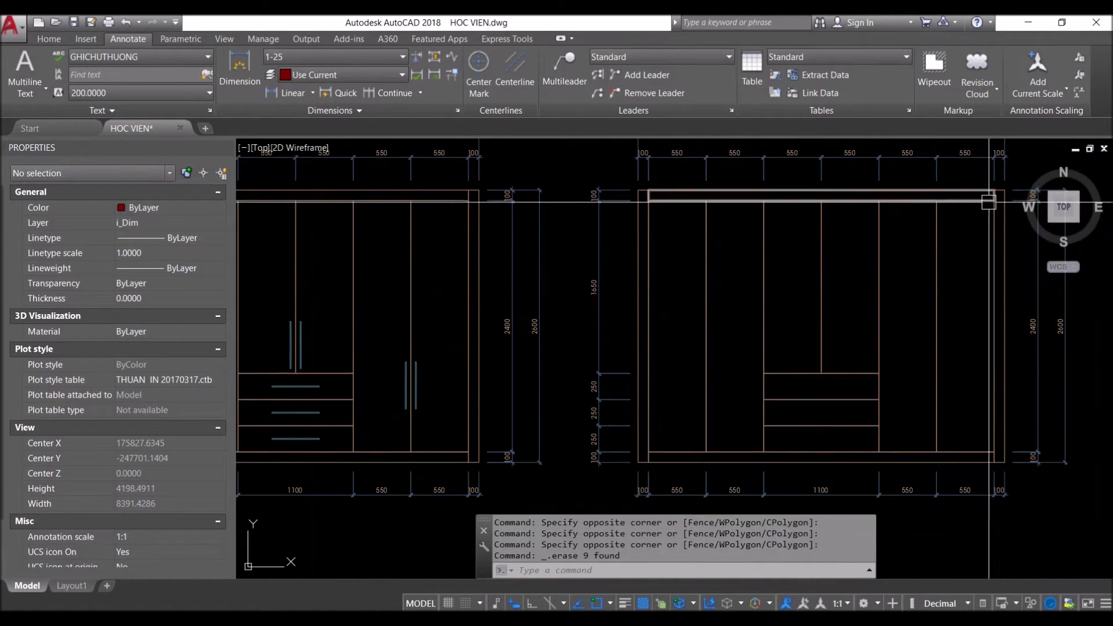
{"action": "middle_click_drag", "start_coordinate": [668, 263], "coordinate": [584, 271]}
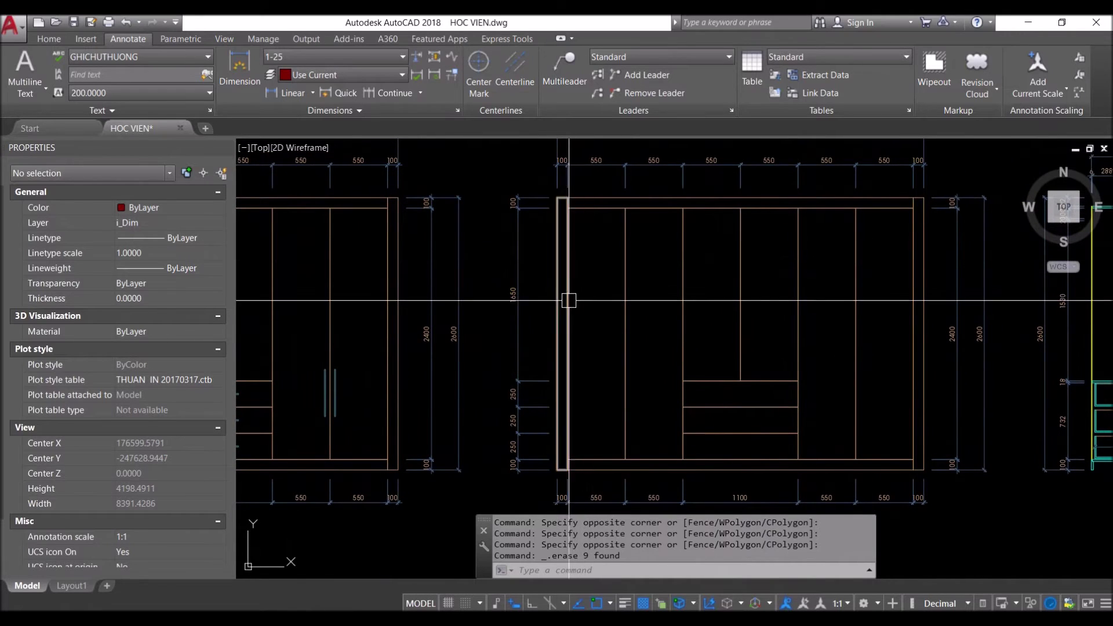
{"action": "scroll", "coordinate": [585, 313], "scroll_direction": "down", "scroll_amount": 2}
{"action": "left_click", "coordinate": [934, 288]}
{"action": "scroll", "coordinate": [934, 288], "scroll_direction": "up", "scroll_amount": 6}
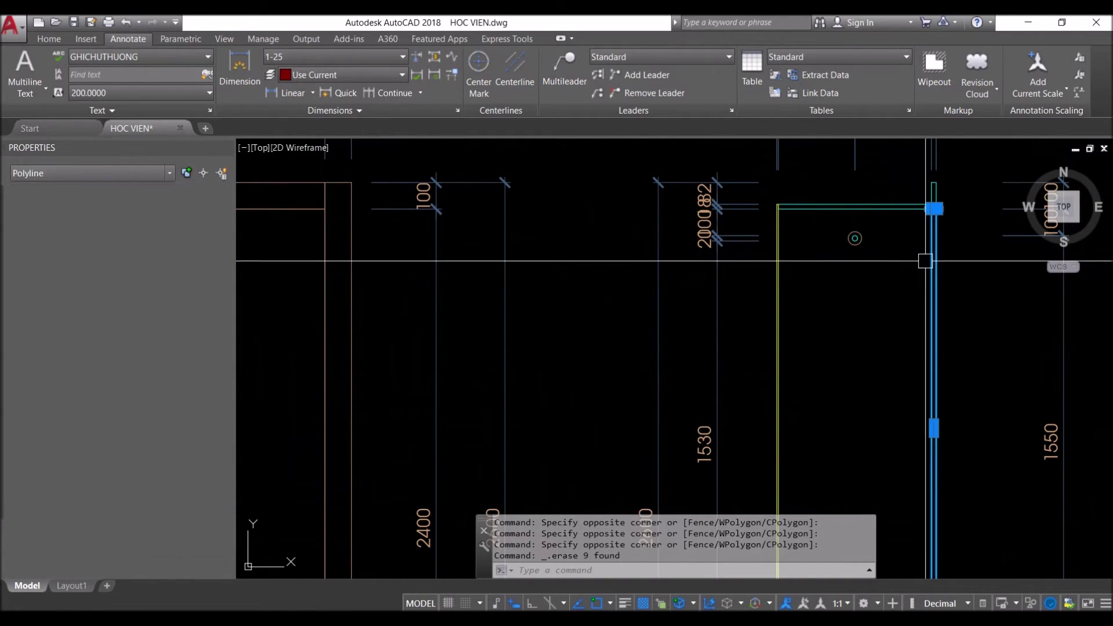
Copy the cyan side-panel outline to the inner left edge of the 3500-wide copied elevation
{"action": "key", "text": "Escape"}
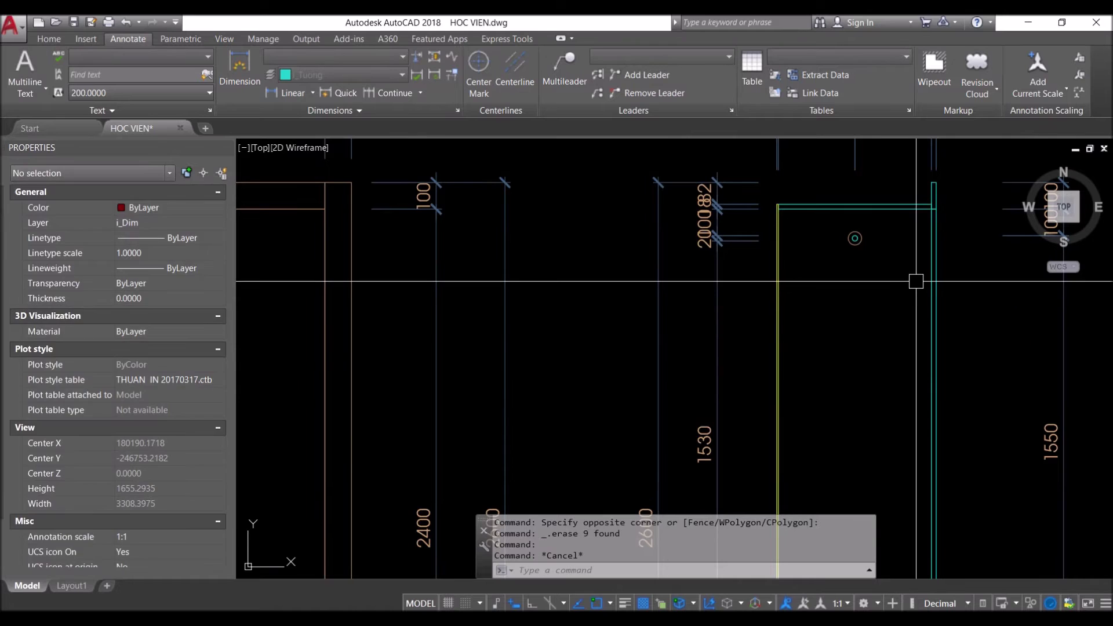
{"action": "type", "text": "CO"}
{"action": "key", "text": "Return"}
{"action": "scroll", "coordinate": [929, 217], "scroll_direction": "up", "scroll_amount": 3}
{"action": "left_click", "coordinate": [923, 217]}
{"action": "scroll", "coordinate": [923, 217], "scroll_direction": "down", "scroll_amount": 5}
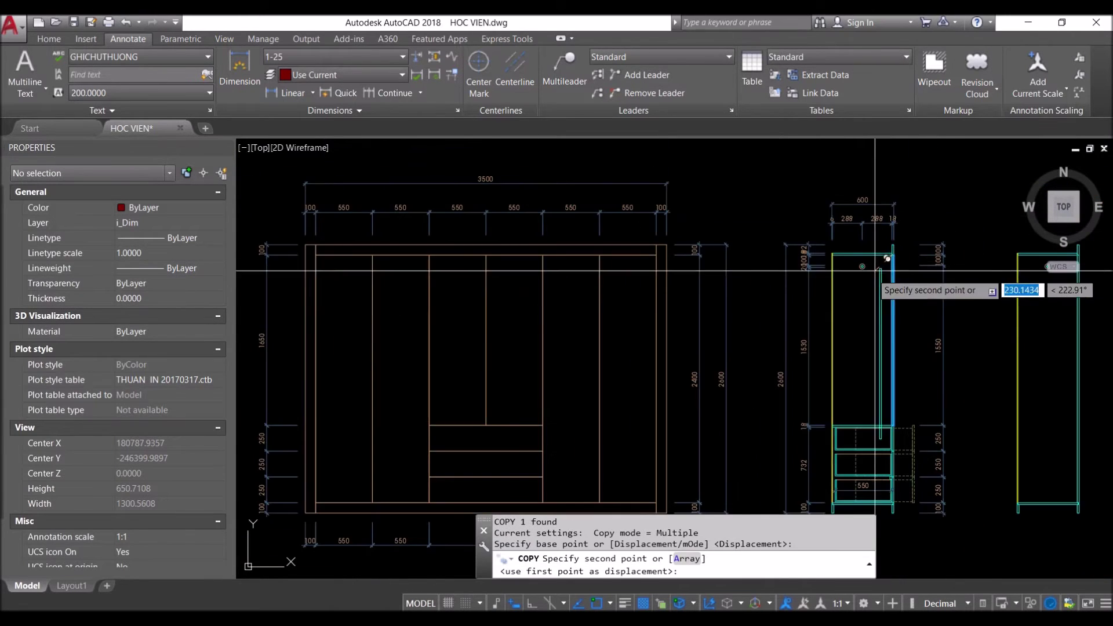
{"action": "scroll", "coordinate": [515, 175], "scroll_direction": "up", "scroll_amount": 5}
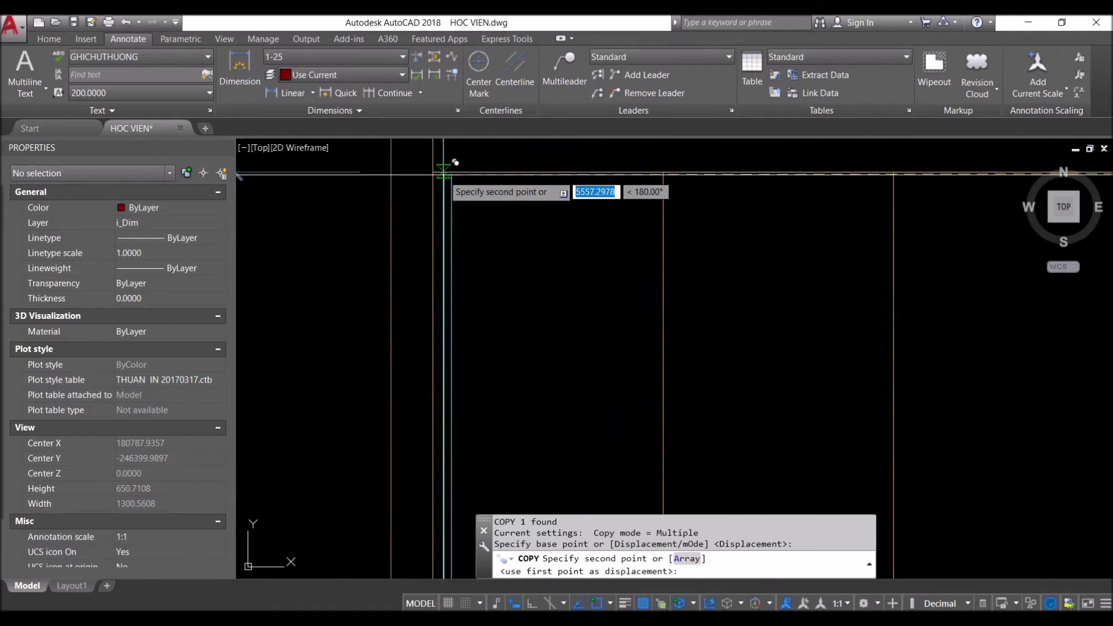
{"action": "left_click", "coordinate": [509, 212]}
{"action": "mouse_move", "coordinate": [509, 212]}
{"action": "middle_mouse_down"}
{"action": "mouse_move", "coordinate": [537, 259]}
{"action": "mouse_move", "coordinate": [487, 279]}
{"action": "middle_mouse_up"}
{"action": "scroll", "coordinate": [490, 250], "scroll_direction": "up", "scroll_amount": 4}
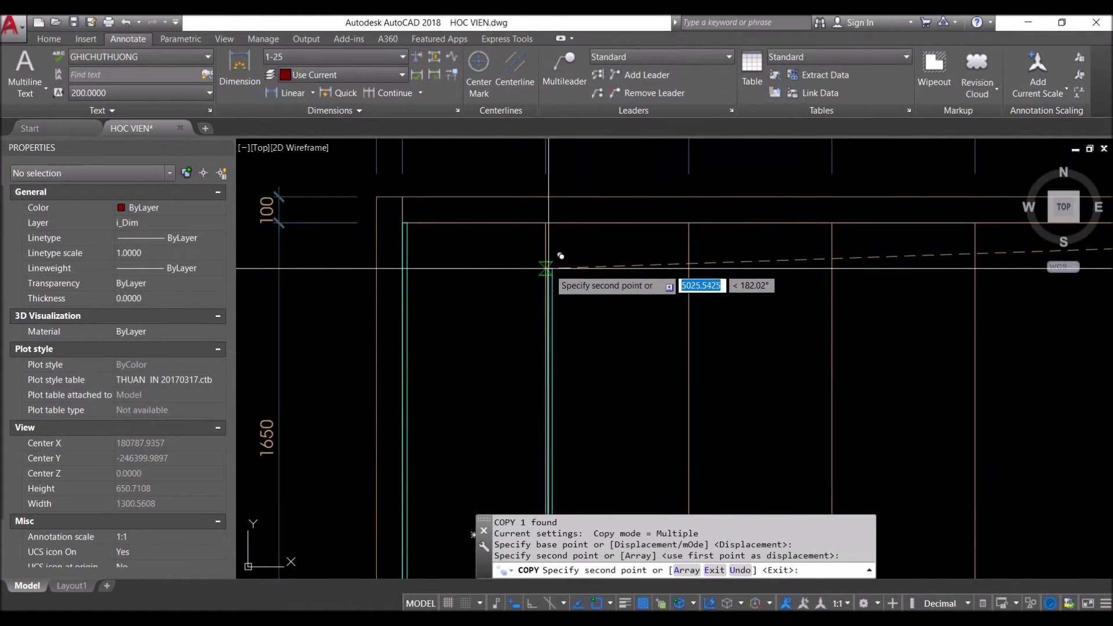
{"action": "key", "text": "Escape"}
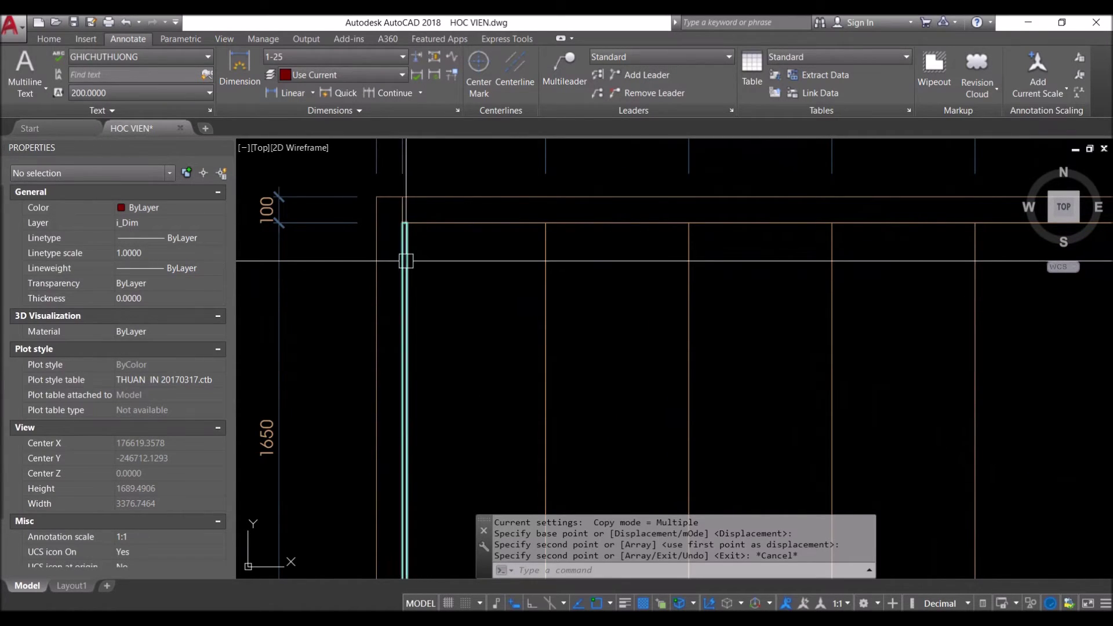
Select the newly copied cyan outline and start the copy-rotate (CR) command on it
{"action": "scroll", "coordinate": [460, 272], "scroll_direction": "down", "scroll_amount": 2}
{"action": "left_click", "coordinate": [430, 280]}
{"action": "scroll", "coordinate": [503, 324], "scroll_direction": "down", "scroll_amount": 2}
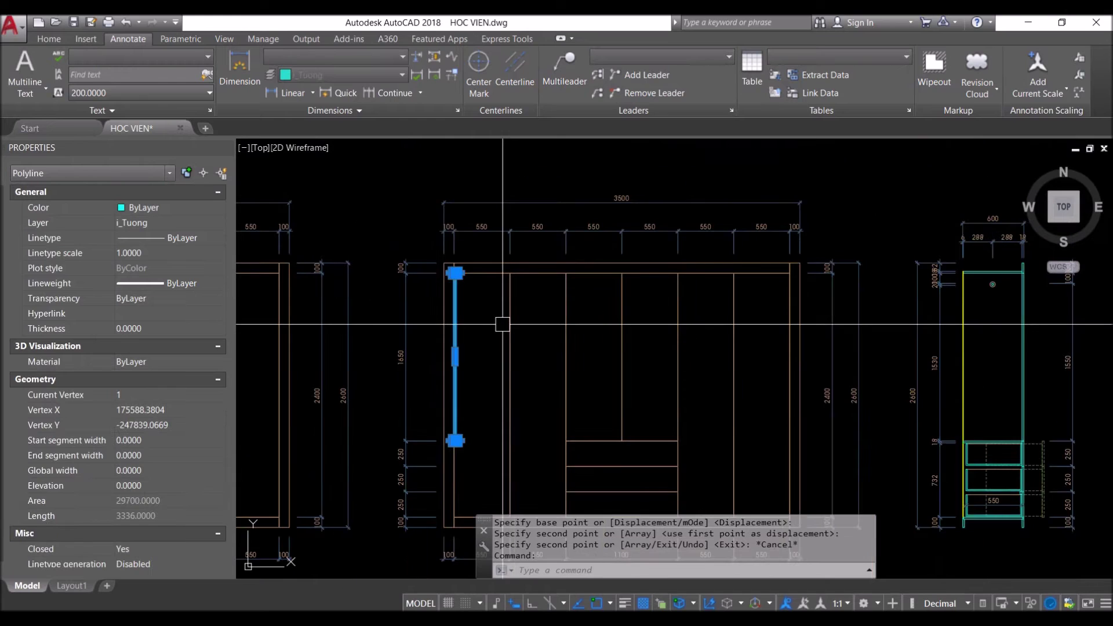
{"action": "type", "text": "r"}
{"action": "key", "text": "Return"}
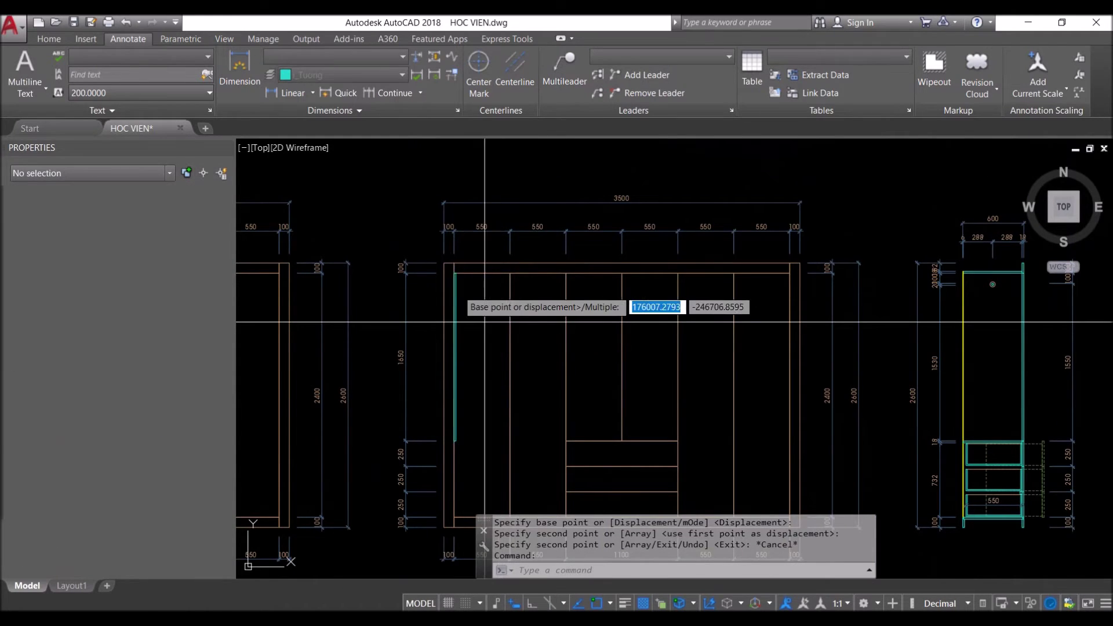
Rotate a copy of the cyan outline 90° about the top-left corner along the top edge
{"action": "scroll", "coordinate": [453, 290], "scroll_direction": "up", "scroll_amount": 3}
{"action": "scroll", "coordinate": [470, 242], "scroll_direction": "up", "scroll_amount": 3}
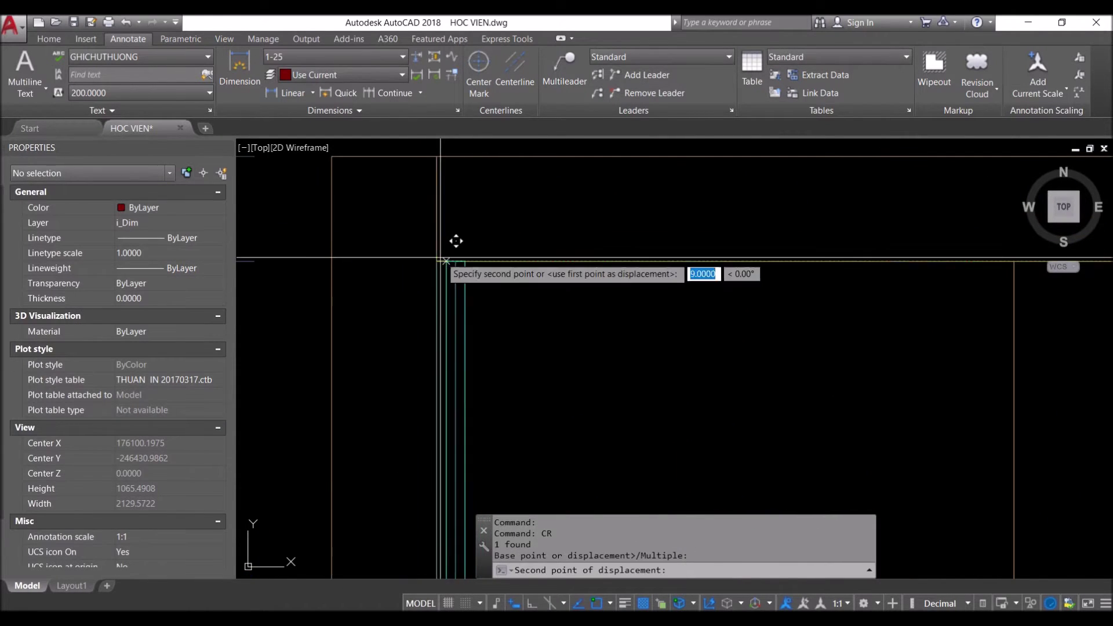
{"action": "scroll", "coordinate": [435, 226], "scroll_direction": "up", "scroll_amount": 4}
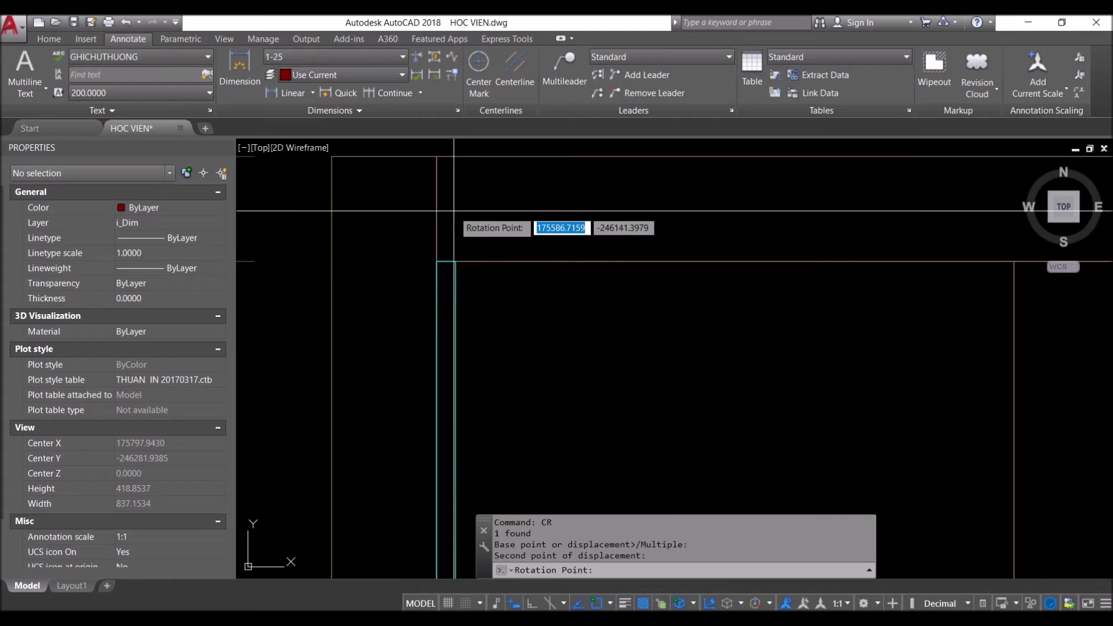
{"action": "left_click", "coordinate": [436, 256]}
{"action": "scroll", "coordinate": [510, 261], "scroll_direction": "down", "scroll_amount": 6}
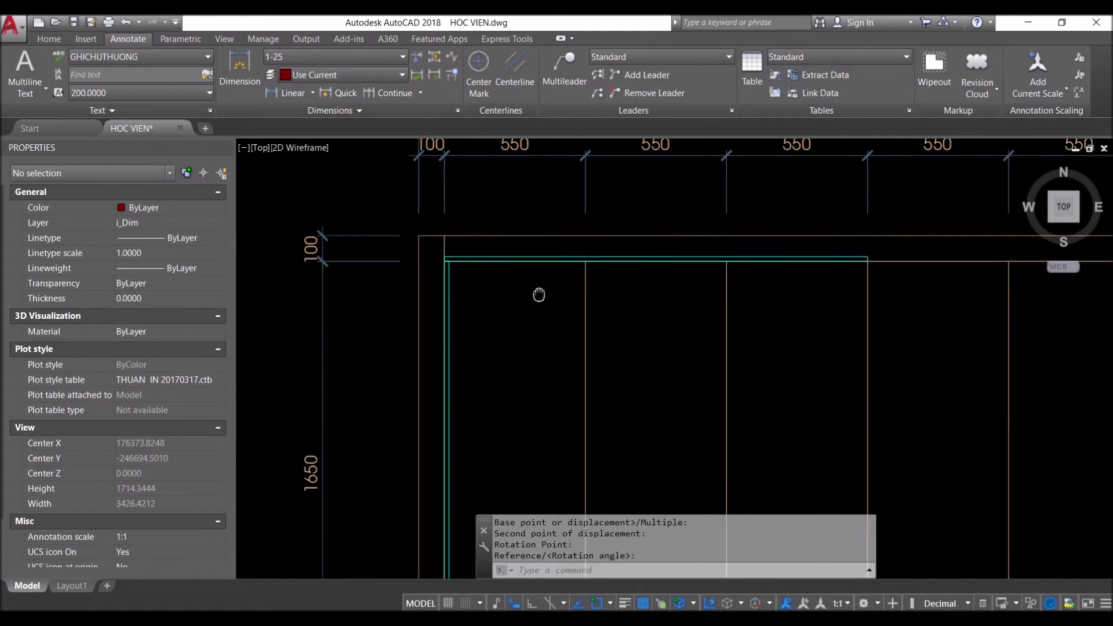
{"action": "scroll", "coordinate": [574, 304], "scroll_direction": "down", "scroll_amount": 3}
{"action": "scroll", "coordinate": [672, 251], "scroll_direction": "up", "scroll_amount": 3}
{"action": "left_click", "coordinate": [672, 250]}
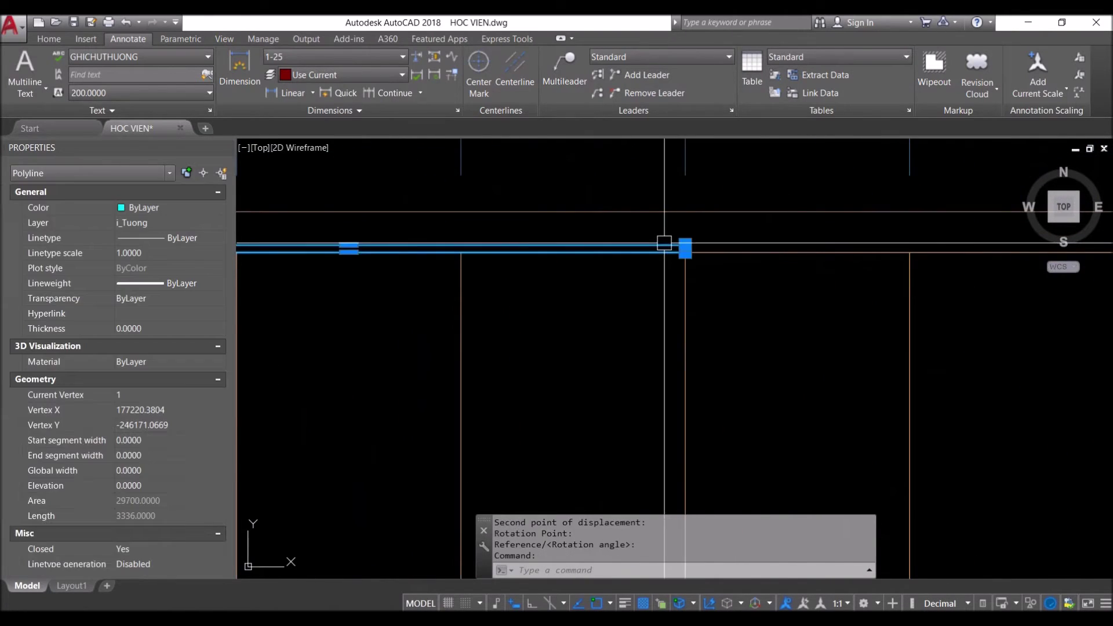
{"action": "scroll", "coordinate": [679, 249], "scroll_direction": "up", "scroll_amount": 3}
Try stretching the horizontal frame line's end, then cancel and clear the selection
{"action": "left_click", "coordinate": [621, 251]}
{"action": "middle_click_drag", "start_coordinate": [621, 251], "coordinate": [427, 330]}
{"action": "scroll", "coordinate": [330, 313], "scroll_direction": "down", "scroll_amount": 3}
{"action": "scroll", "coordinate": [323, 323], "scroll_direction": "down", "scroll_amount": 2}
{"action": "scroll", "coordinate": [814, 323], "scroll_direction": "up", "scroll_amount": 5}
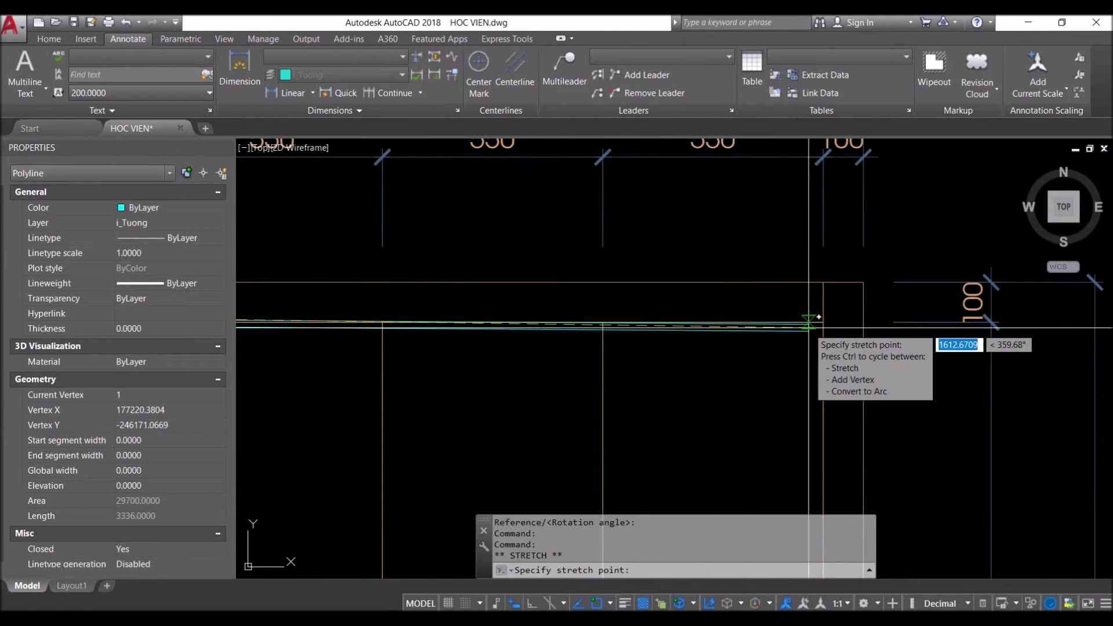
{"action": "scroll", "coordinate": [814, 323], "scroll_direction": "up", "scroll_amount": 3}
{"action": "scroll", "coordinate": [859, 220], "scroll_direction": "up", "scroll_amount": 2}
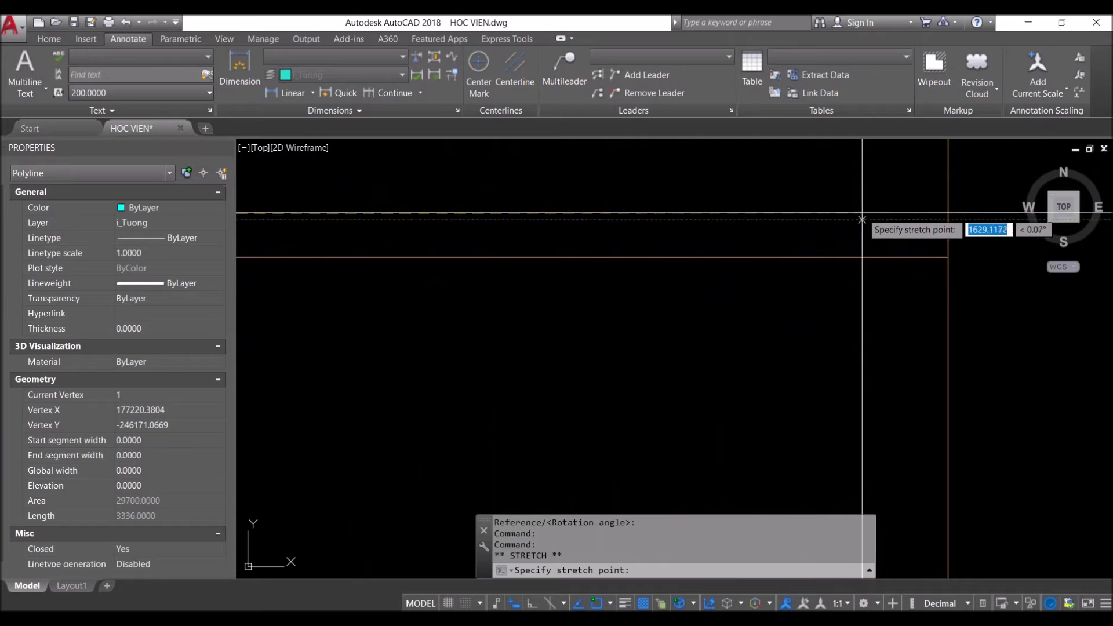
{"action": "key", "text": "Escape"}
{"action": "scroll", "coordinate": [853, 255], "scroll_direction": "down", "scroll_amount": 3}
{"action": "key", "text": "Escape"}
{"action": "scroll", "coordinate": [688, 291], "scroll_direction": "up", "scroll_amount": 4}
{"action": "middle_click_drag", "start_coordinate": [689, 291], "coordinate": [402, 267]}
{"action": "scroll", "coordinate": [402, 266], "scroll_direction": "down", "scroll_amount": 2}
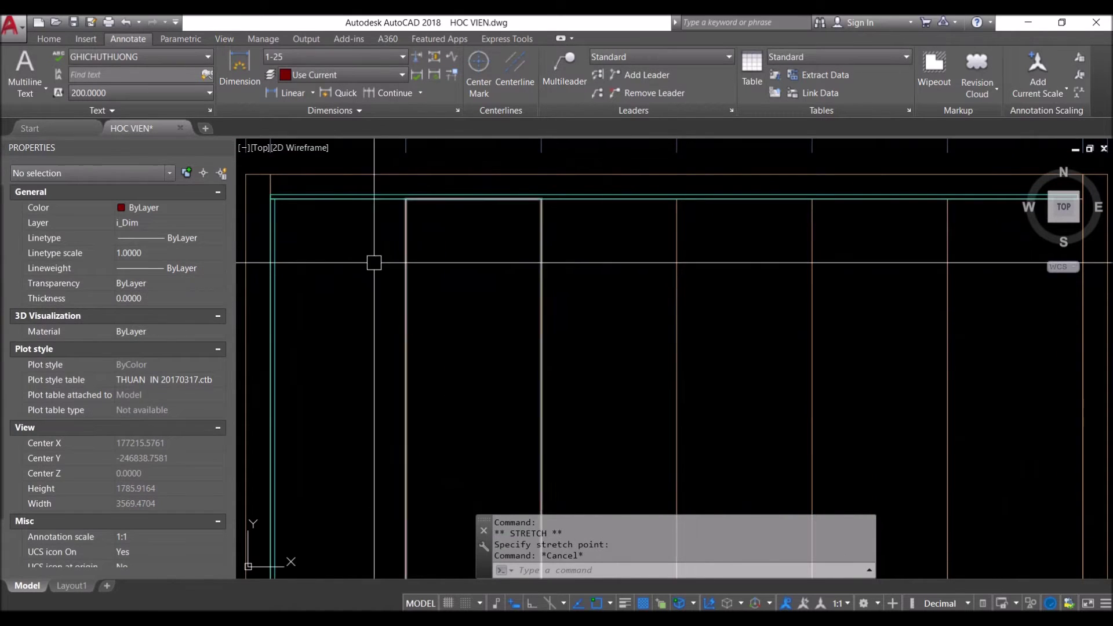
Begin copying the vertical cyan frame line from a picked base point
{"action": "left_click", "coordinate": [276, 241]}
{"action": "type", "text": "o"}
{"action": "key", "text": "Return"}
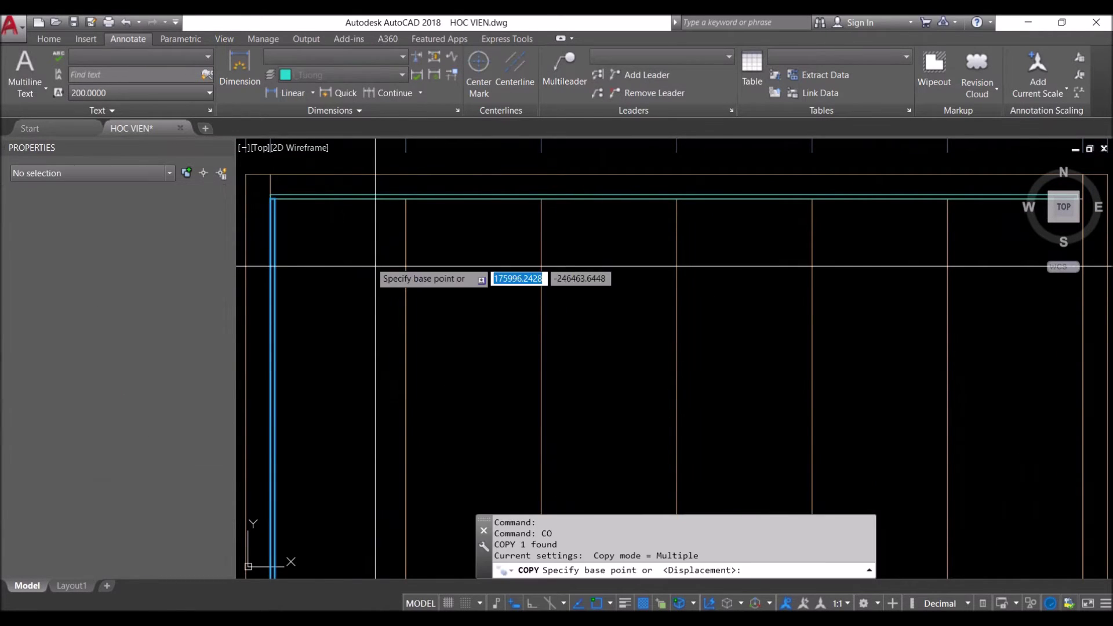
{"action": "scroll", "coordinate": [383, 249], "scroll_direction": "up", "scroll_amount": 2}
{"action": "scroll", "coordinate": [385, 247], "scroll_direction": "up", "scroll_amount": 2}
{"action": "left_click", "coordinate": [385, 247]}
{"action": "scroll", "coordinate": [485, 256], "scroll_direction": "down", "scroll_amount": 3}
{"action": "scroll", "coordinate": [806, 325], "scroll_direction": "up", "scroll_amount": 2}
{"action": "scroll", "coordinate": [652, 317], "scroll_direction": "up", "scroll_amount": 2}
{"action": "scroll", "coordinate": [638, 301], "scroll_direction": "up", "scroll_amount": 3}
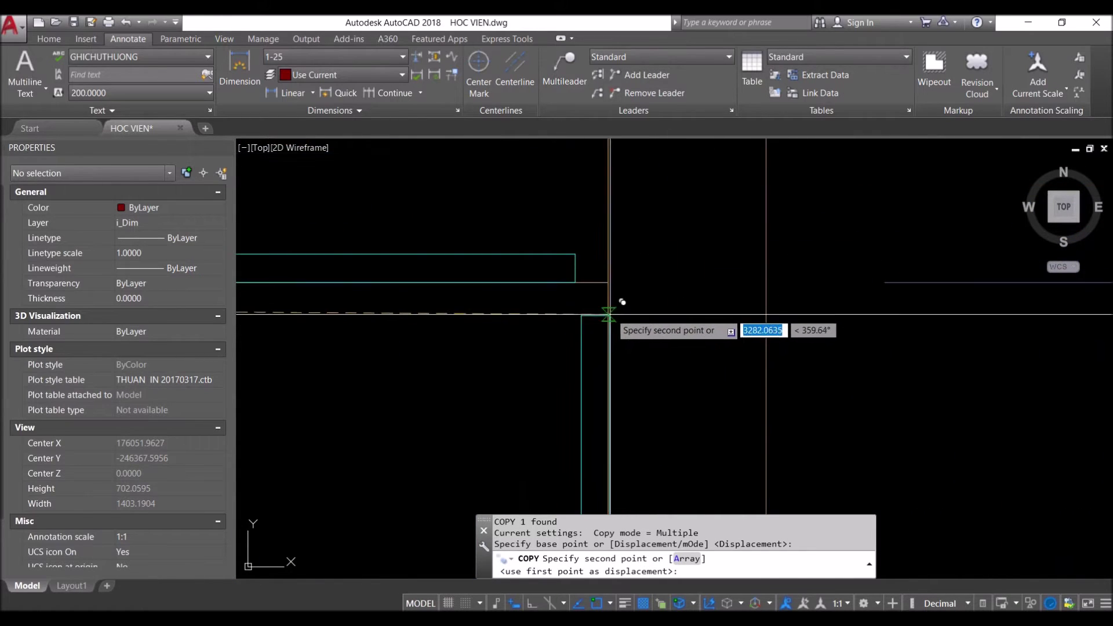
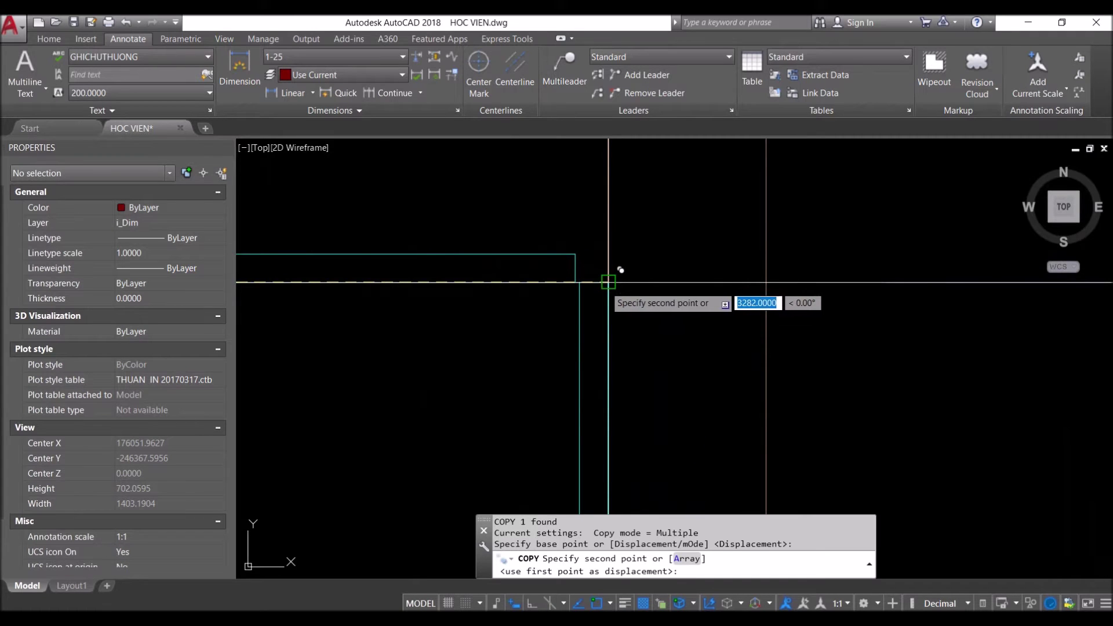
Cancel the unfinished copy while zooming to the wardrobe's top-left corner
{"action": "scroll", "coordinate": [627, 225], "scroll_direction": "down", "scroll_amount": 3}
{"action": "scroll", "coordinate": [629, 224], "scroll_direction": "up", "scroll_amount": 3}
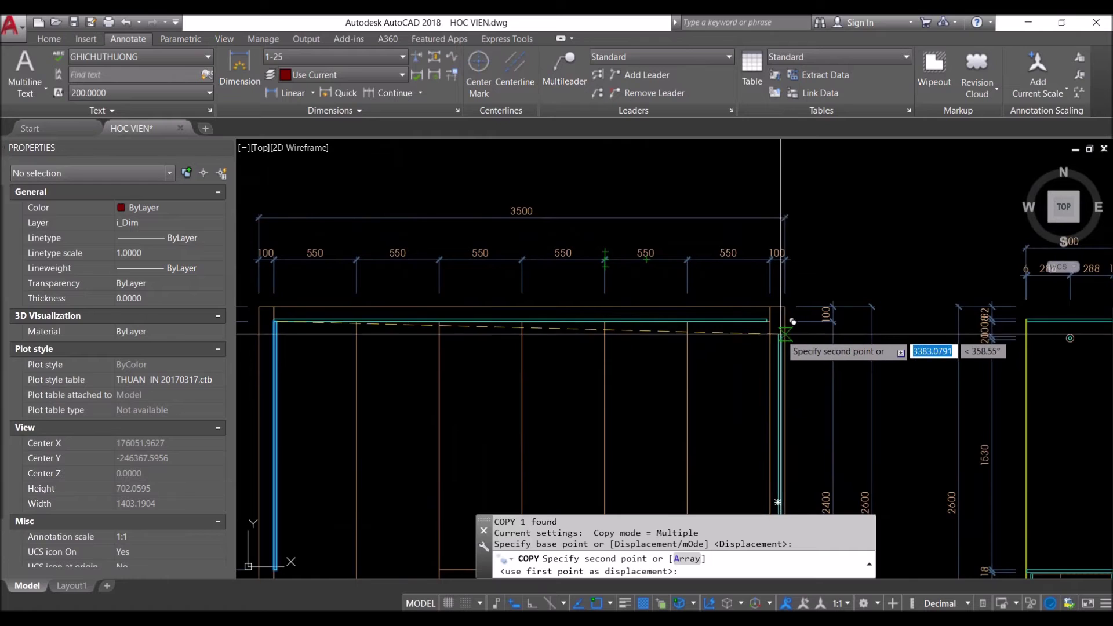
{"action": "scroll", "coordinate": [797, 318], "scroll_direction": "up", "scroll_amount": 2}
{"action": "scroll", "coordinate": [741, 271], "scroll_direction": "up", "scroll_amount": 2}
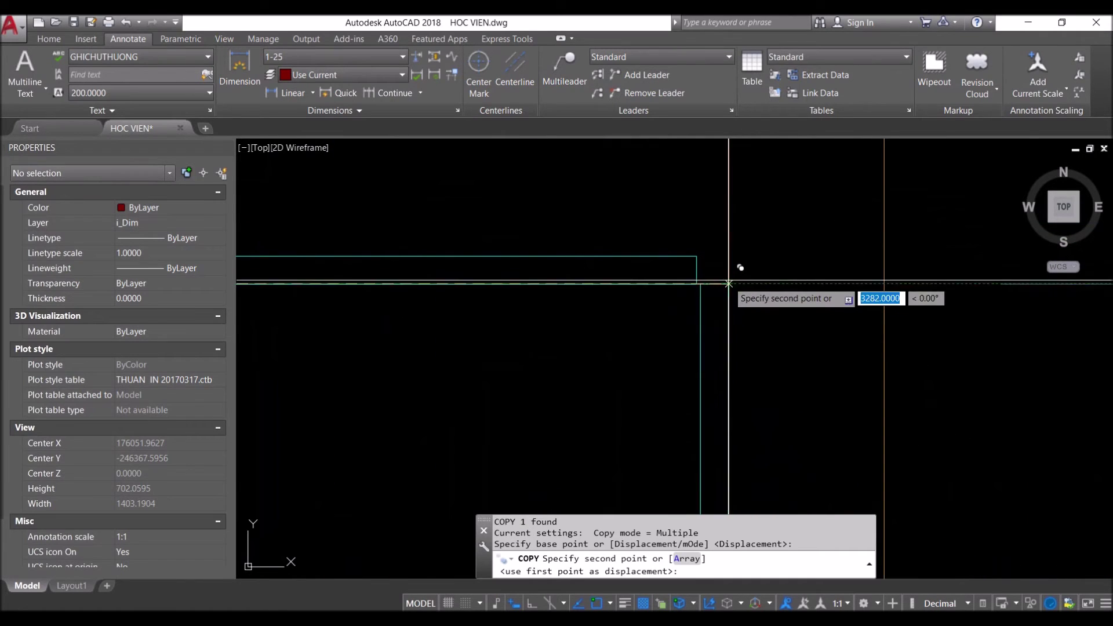
{"action": "scroll", "coordinate": [741, 271], "scroll_direction": "down", "scroll_amount": 3}
{"action": "key", "text": "Escape"}
Erase the vertical and horizontal cyan wall polylines at the 3500-wide elevation's top-left corner
{"action": "scroll", "coordinate": [606, 311], "scroll_direction": "down", "scroll_amount": 2}
{"action": "scroll", "coordinate": [606, 311], "scroll_direction": "up", "scroll_amount": 2}
{"action": "scroll", "coordinate": [622, 313], "scroll_direction": "up", "scroll_amount": 5}
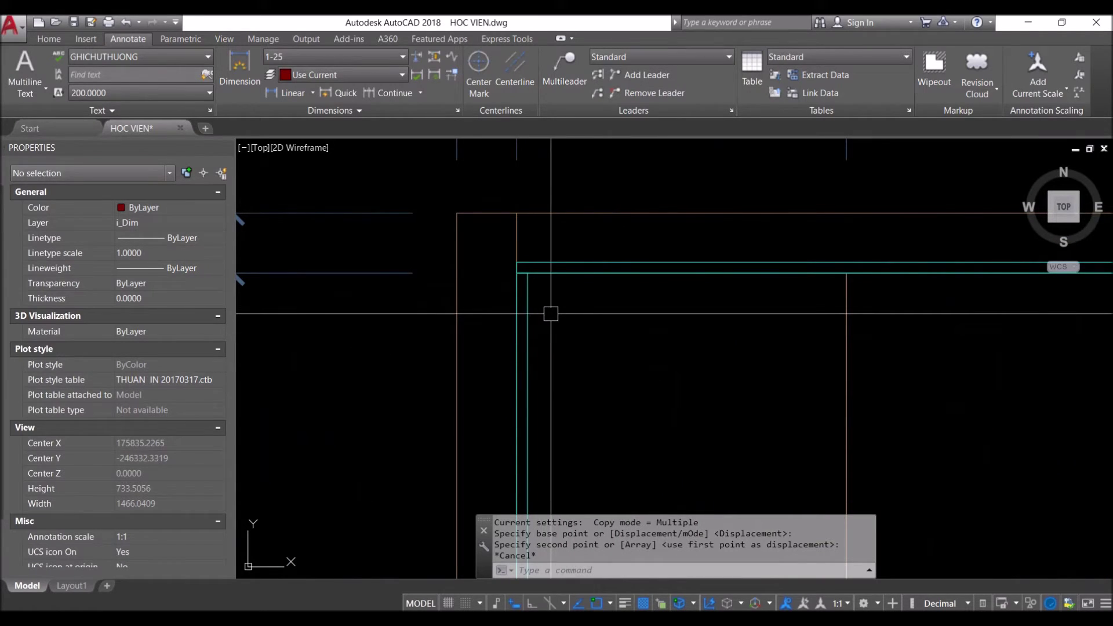
{"action": "scroll", "coordinate": [551, 313], "scroll_direction": "down", "scroll_amount": 2}
{"action": "left_click", "coordinate": [539, 298]}
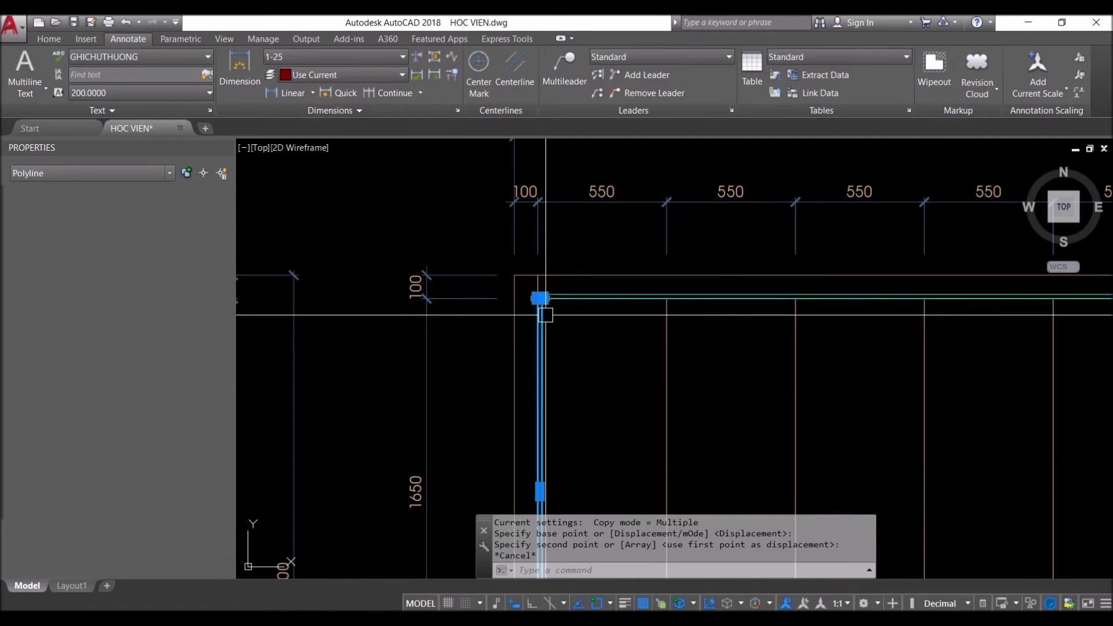
{"action": "left_click", "coordinate": [575, 289]}
{"action": "type", "text": "e"}
{"action": "key", "text": "Return"}
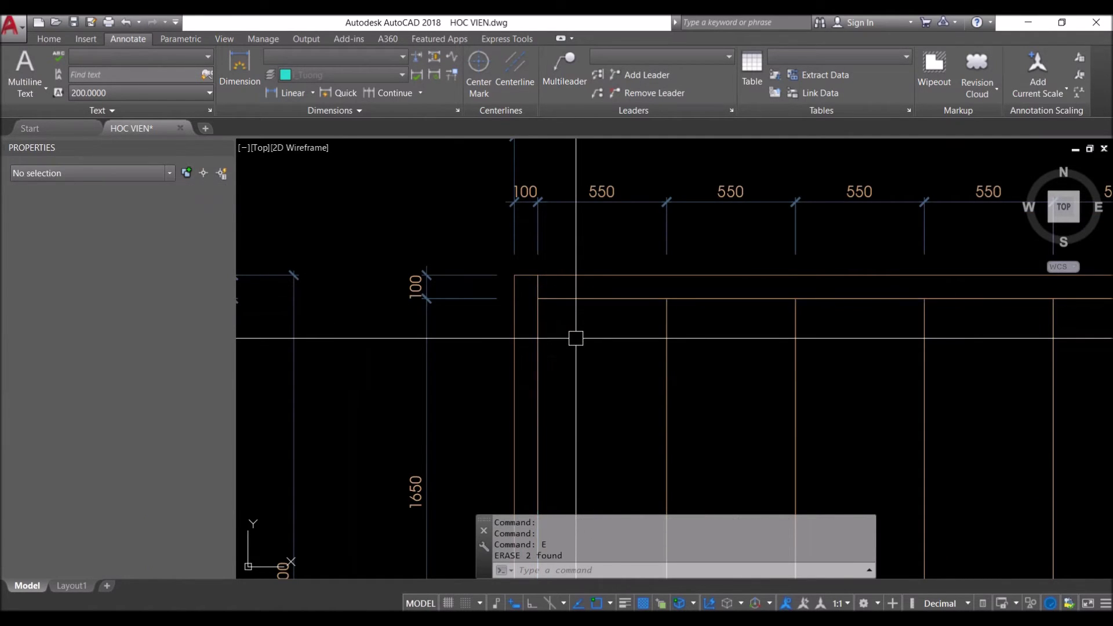
{"action": "scroll", "coordinate": [577, 332], "scroll_direction": "down", "scroll_amount": 5}
{"action": "middle_click_drag", "start_coordinate": [601, 356], "coordinate": [579, 357]}
{"action": "scroll", "coordinate": [714, 352], "scroll_direction": "up", "scroll_amount": 3}
{"action": "scroll", "coordinate": [714, 353], "scroll_direction": "up", "scroll_amount": 2}
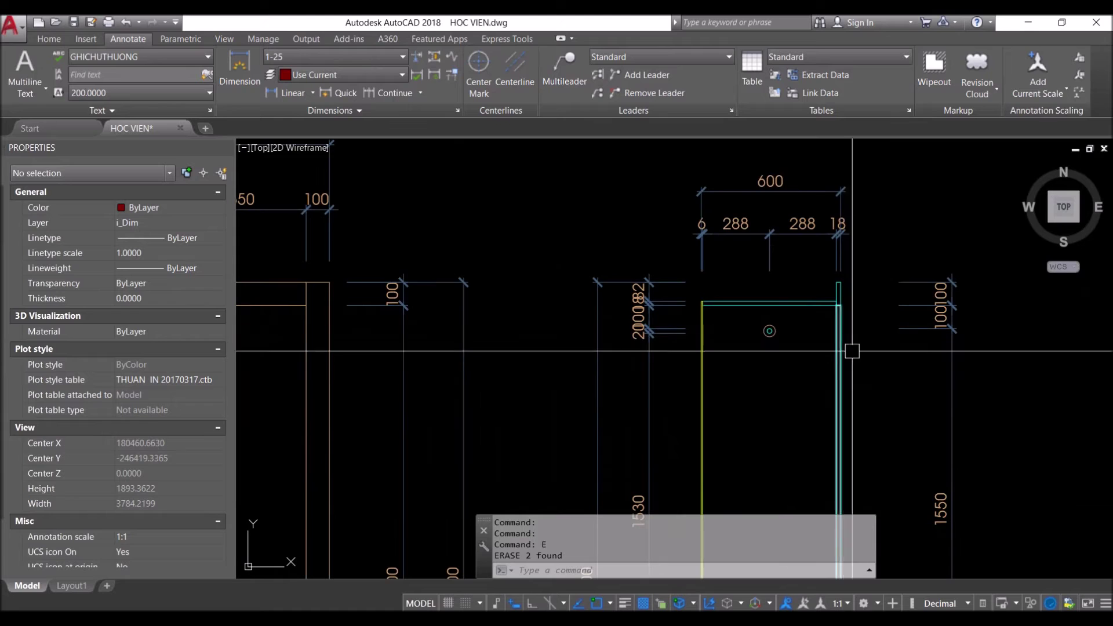
{"action": "scroll", "coordinate": [714, 352], "scroll_direction": "down", "scroll_amount": 4}
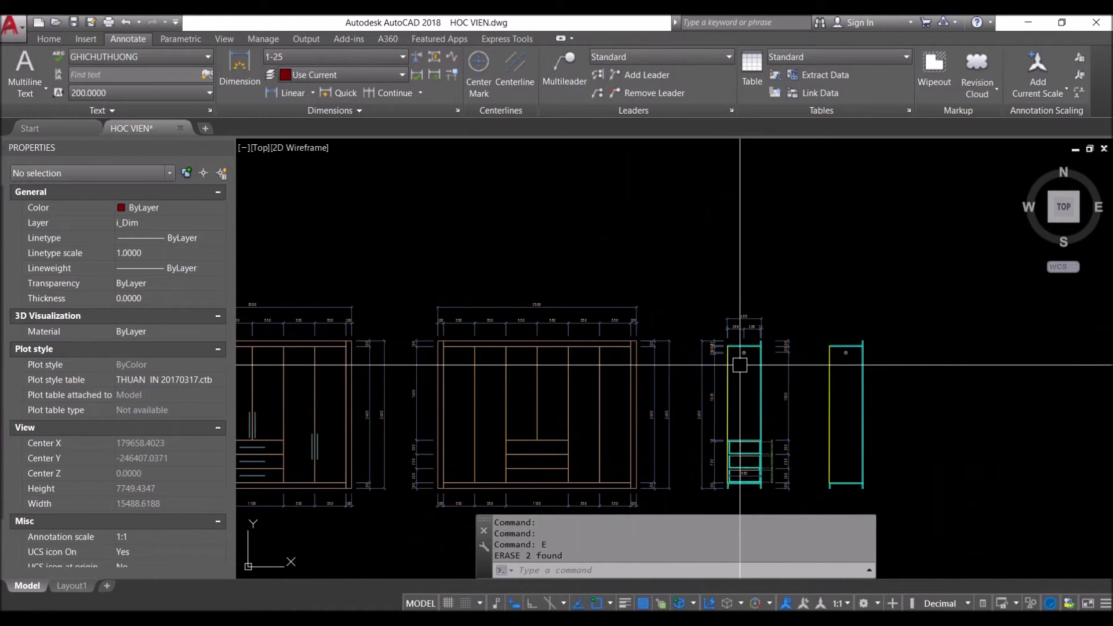
{"action": "scroll", "coordinate": [469, 349], "scroll_direction": "up", "scroll_amount": 4}
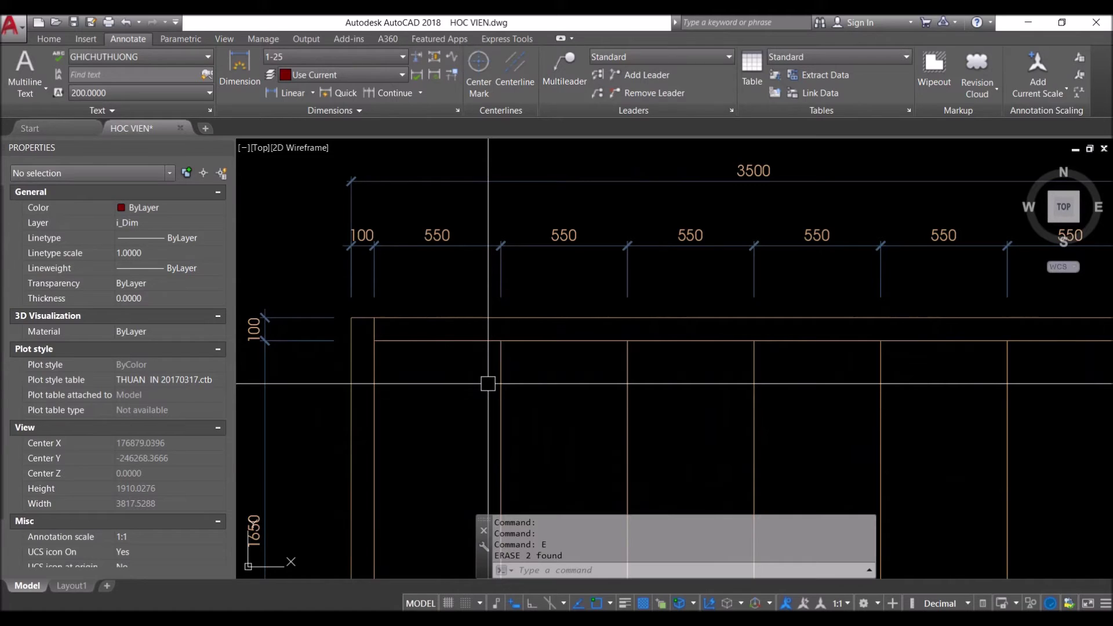
{"action": "scroll", "coordinate": [488, 383], "scroll_direction": "down", "scroll_amount": 4}
{"action": "scroll", "coordinate": [863, 380], "scroll_direction": "up", "scroll_amount": 4}
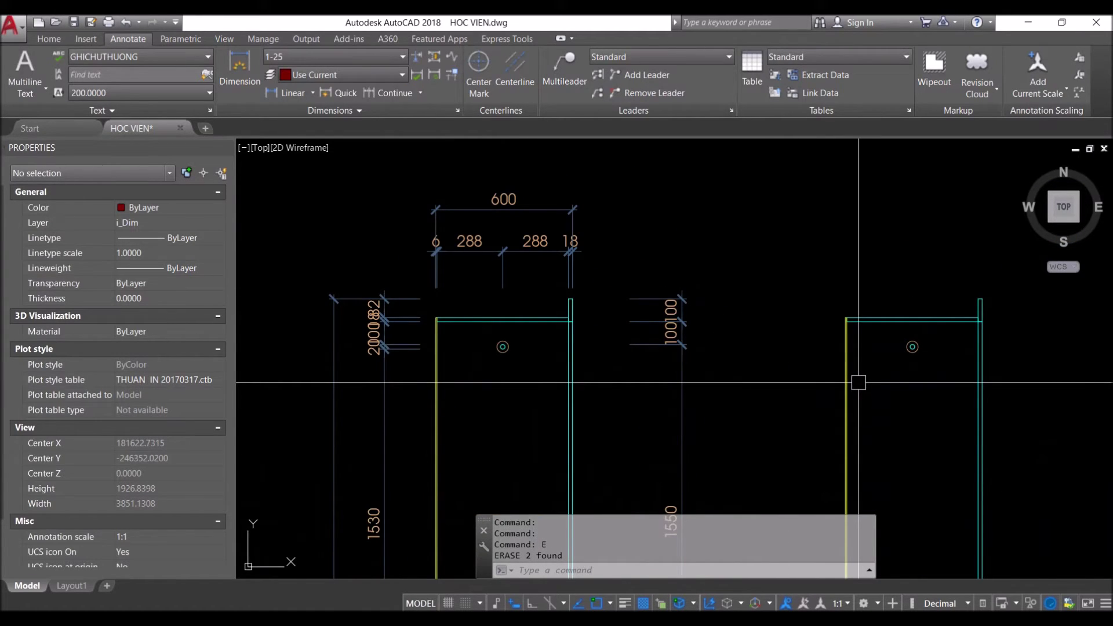
{"action": "scroll", "coordinate": [856, 386], "scroll_direction": "down", "scroll_amount": 4}
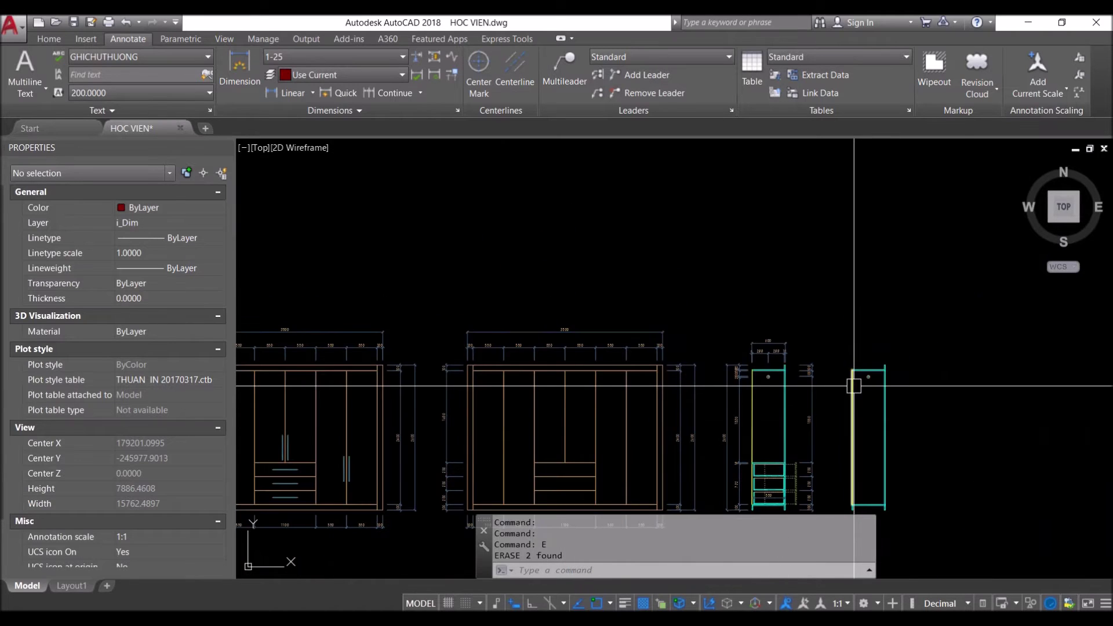
{"action": "scroll", "coordinate": [406, 386], "scroll_direction": "up", "scroll_amount": 3}
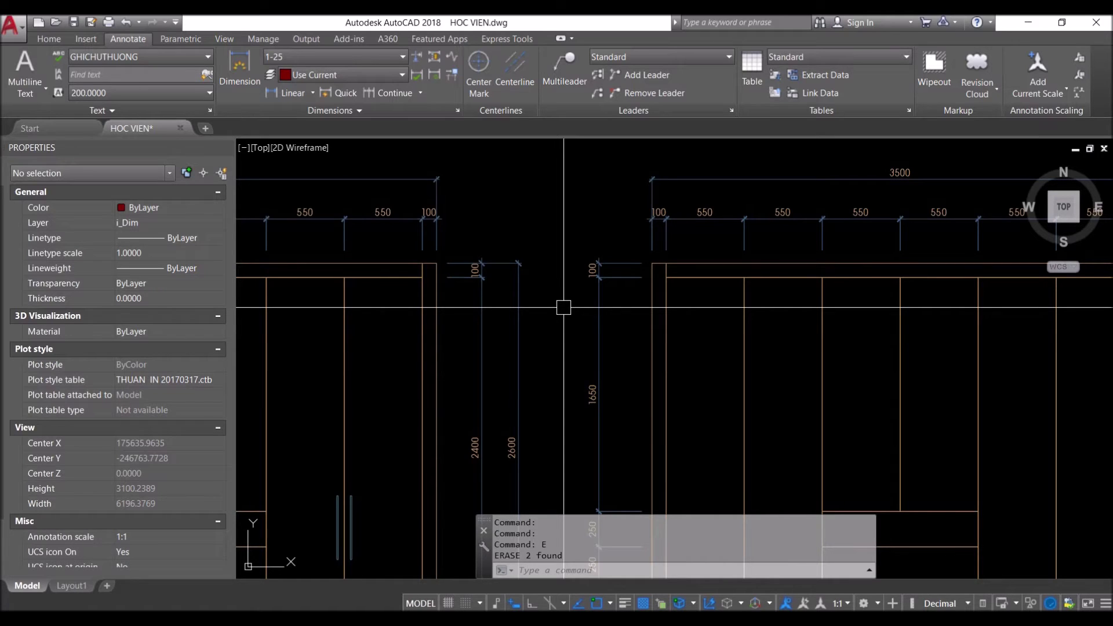
{"action": "scroll", "coordinate": [563, 308], "scroll_direction": "down", "scroll_amount": 2}
{"action": "scroll", "coordinate": [563, 308], "scroll_direction": "down", "scroll_amount": 2}
{"action": "scroll", "coordinate": [563, 309], "scroll_direction": "up", "scroll_amount": 4}
{"action": "scroll", "coordinate": [880, 263], "scroll_direction": "down", "scroll_amount": 5}
{"action": "scroll", "coordinate": [882, 325], "scroll_direction": "up", "scroll_amount": 3}
{"action": "scroll", "coordinate": [881, 264], "scroll_direction": "up", "scroll_amount": 3}
{"action": "scroll", "coordinate": [880, 264], "scroll_direction": "up", "scroll_amount": 2}
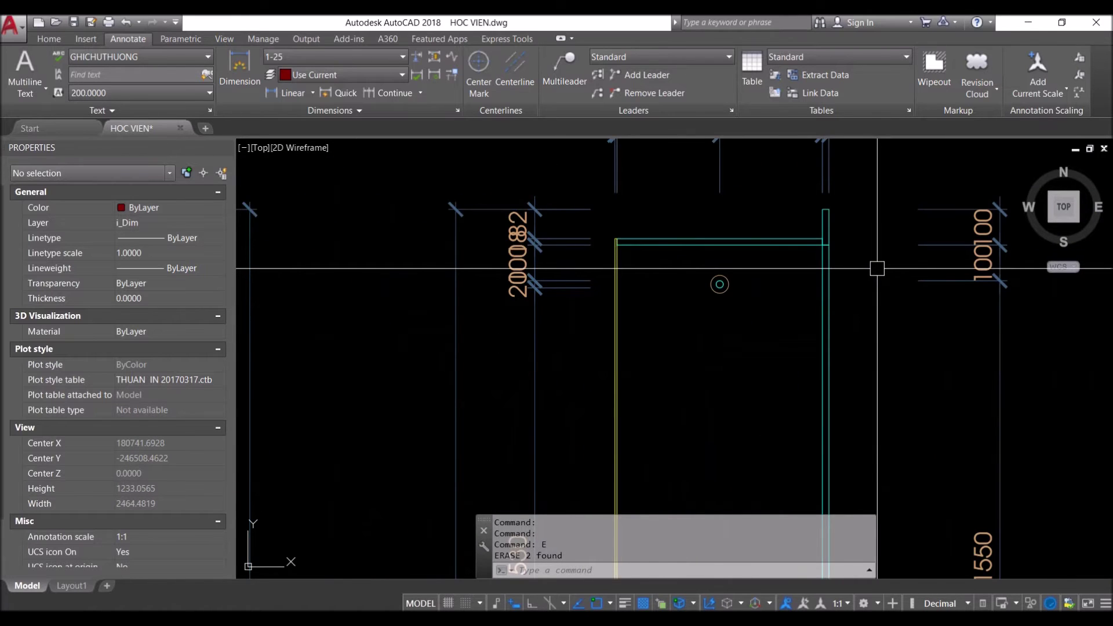
{"action": "scroll", "coordinate": [878, 269], "scroll_direction": "down", "scroll_amount": 5}
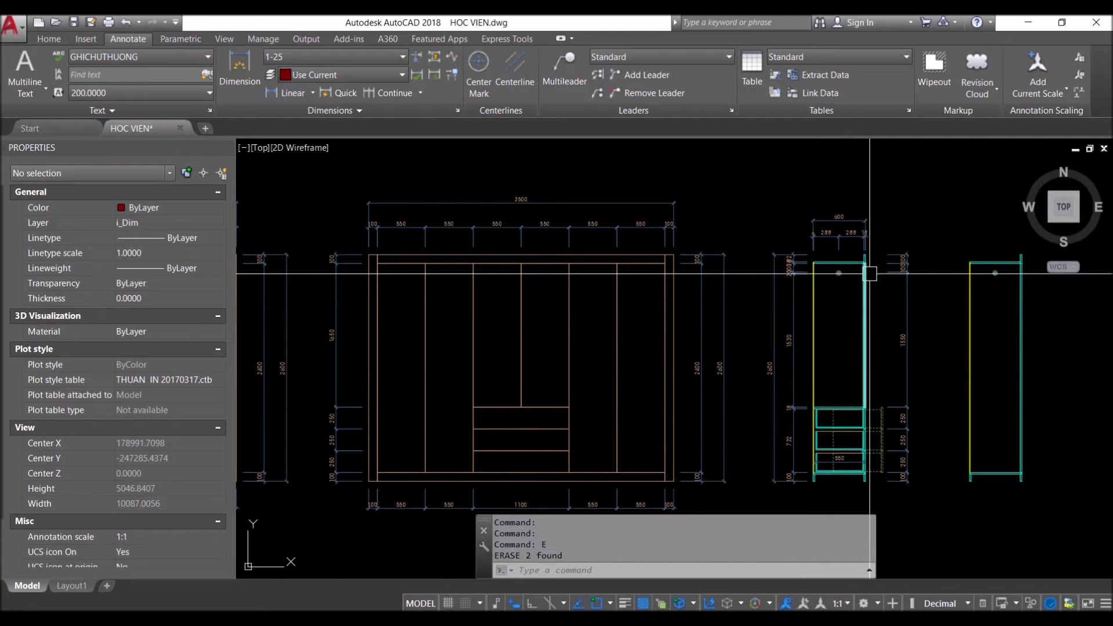
{"action": "scroll", "coordinate": [869, 273], "scroll_direction": "up", "scroll_amount": 2}
{"action": "scroll", "coordinate": [848, 255], "scroll_direction": "up", "scroll_amount": 2}
{"action": "scroll", "coordinate": [812, 261], "scroll_direction": "down", "scroll_amount": 6}
{"action": "scroll", "coordinate": [663, 265], "scroll_direction": "up", "scroll_amount": 1}
{"action": "scroll", "coordinate": [663, 265], "scroll_direction": "up", "scroll_amount": 8}
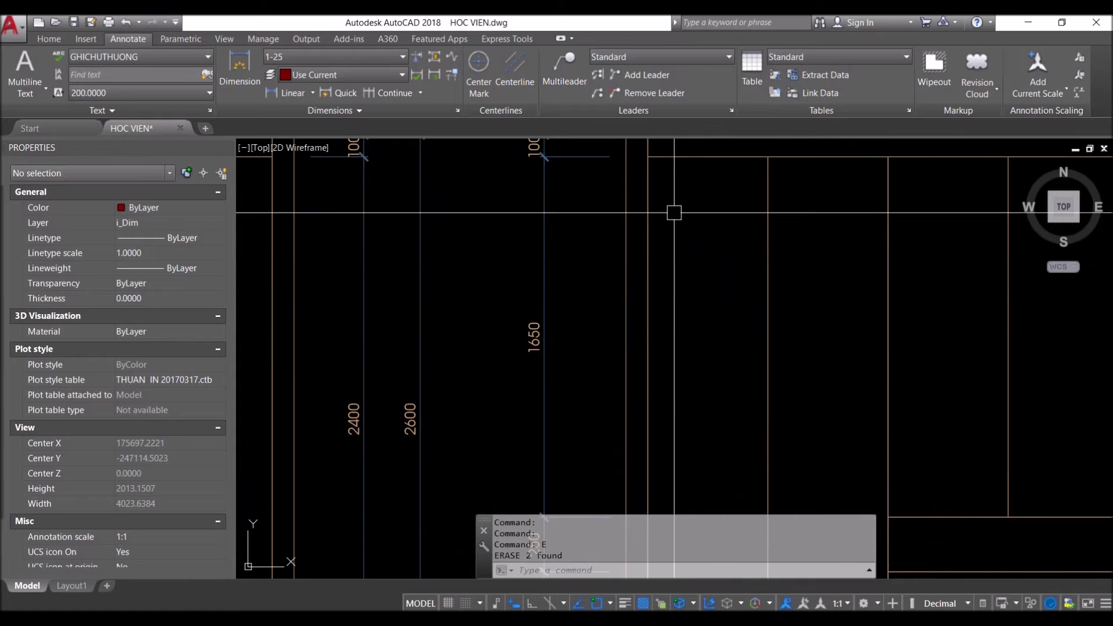
{"action": "scroll", "coordinate": [609, 248], "scroll_direction": "down", "scroll_amount": 3}
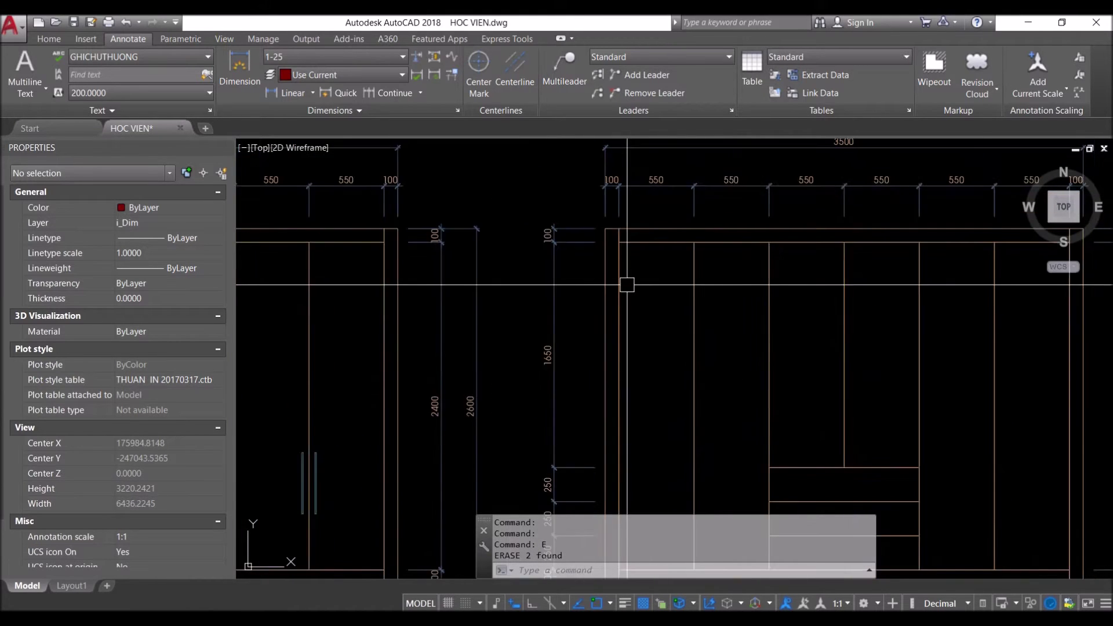
{"action": "scroll", "coordinate": [644, 279], "scroll_direction": "down", "scroll_amount": 4}
{"action": "scroll", "coordinate": [928, 284], "scroll_direction": "up", "scroll_amount": 4}
{"action": "scroll", "coordinate": [915, 291], "scroll_direction": "up", "scroll_amount": 4}
{"action": "scroll", "coordinate": [915, 292], "scroll_direction": "up", "scroll_amount": 2}
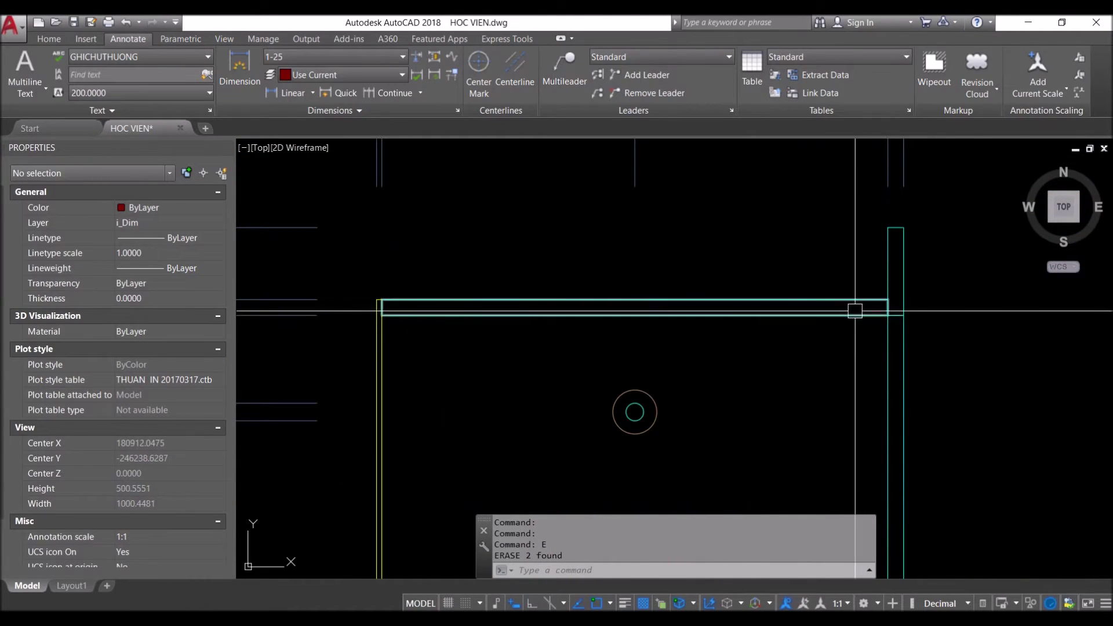
Copy the two cyan corner panel outlines to the wardrobe's top-right corner
{"action": "left_click", "coordinate": [888, 308]}
{"action": "type", "text": "co"}
{"action": "key", "text": "Return"}
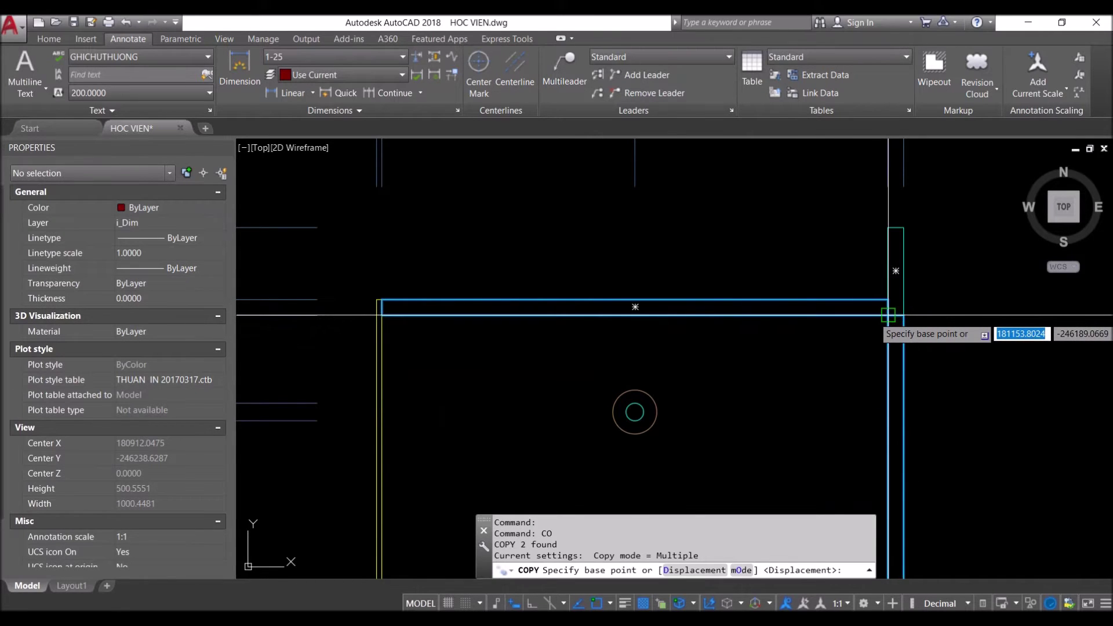
{"action": "left_click", "coordinate": [904, 316]}
{"action": "scroll", "coordinate": [754, 324], "scroll_direction": "down", "scroll_amount": 3}
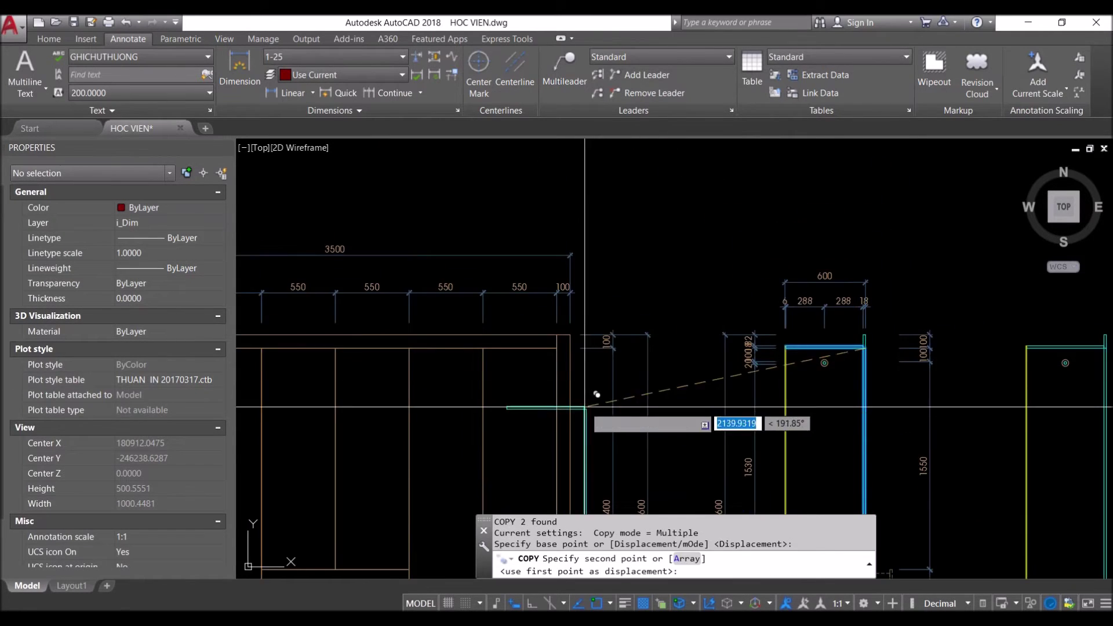
{"action": "scroll", "coordinate": [771, 330], "scroll_direction": "down", "scroll_amount": 2}
{"action": "scroll", "coordinate": [754, 316], "scroll_direction": "up", "scroll_amount": 3}
{"action": "scroll", "coordinate": [748, 319], "scroll_direction": "up", "scroll_amount": 2}
{"action": "scroll", "coordinate": [742, 320], "scroll_direction": "up", "scroll_amount": 1}
{"action": "left_click", "coordinate": [738, 322]}
{"action": "key", "text": "Escape"}
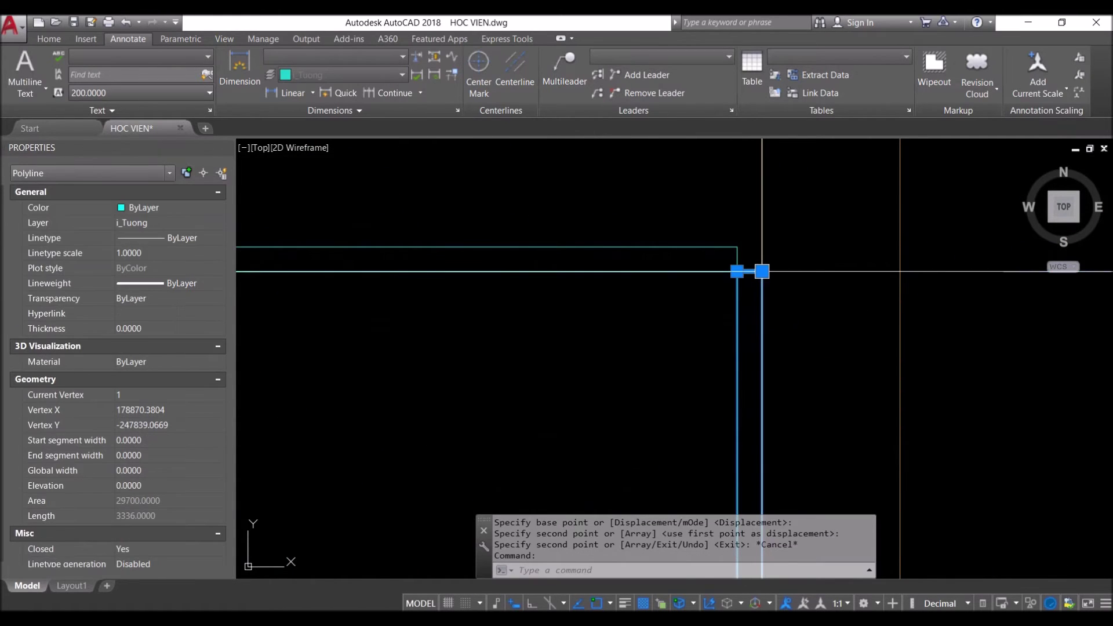
Abandon a top-edge stretch and select the cyan side panel outline instead
{"action": "left_click", "coordinate": [750, 271]}
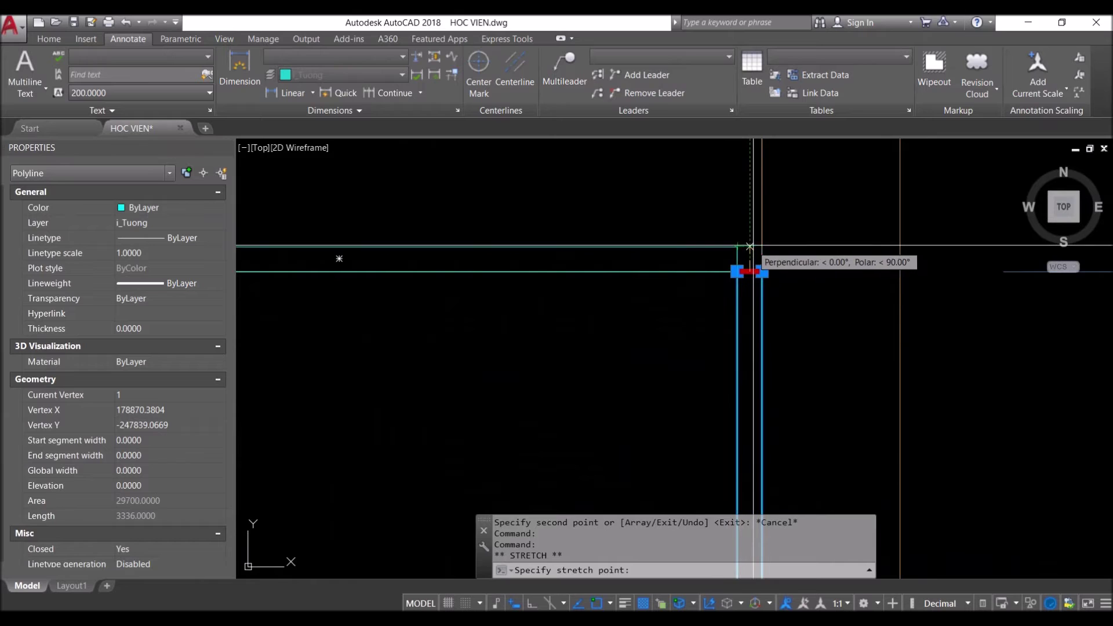
{"action": "key", "text": "Escape"}
{"action": "scroll", "coordinate": [719, 359], "scroll_direction": "down", "scroll_amount": 2}
{"action": "scroll", "coordinate": [732, 340], "scroll_direction": "down", "scroll_amount": 2}
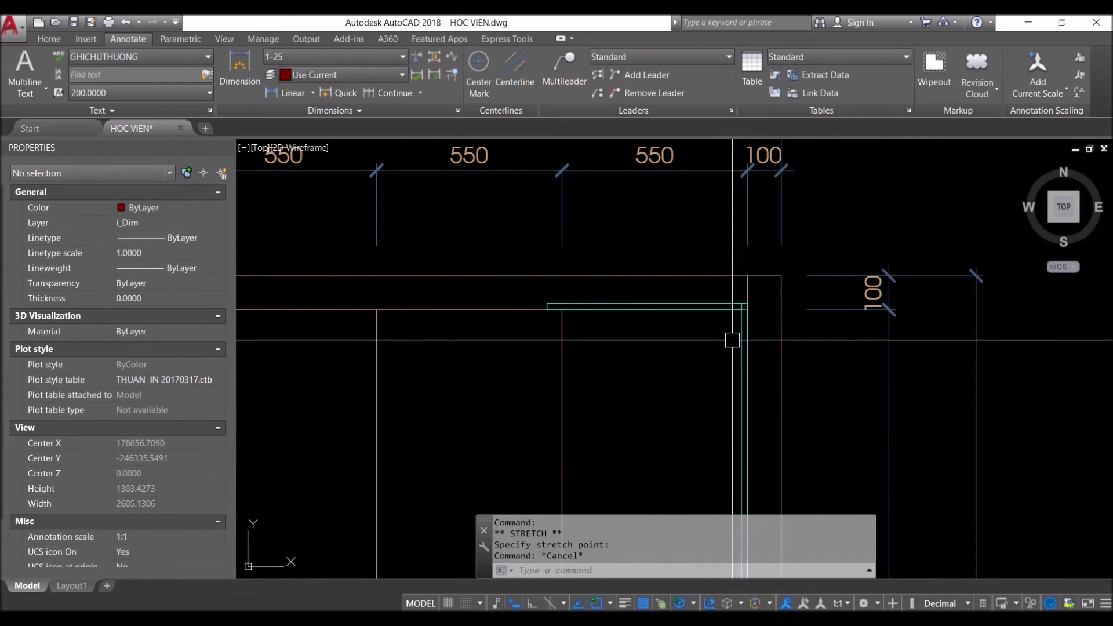
{"action": "left_click", "coordinate": [742, 339]}
{"action": "type", "text": "M"}
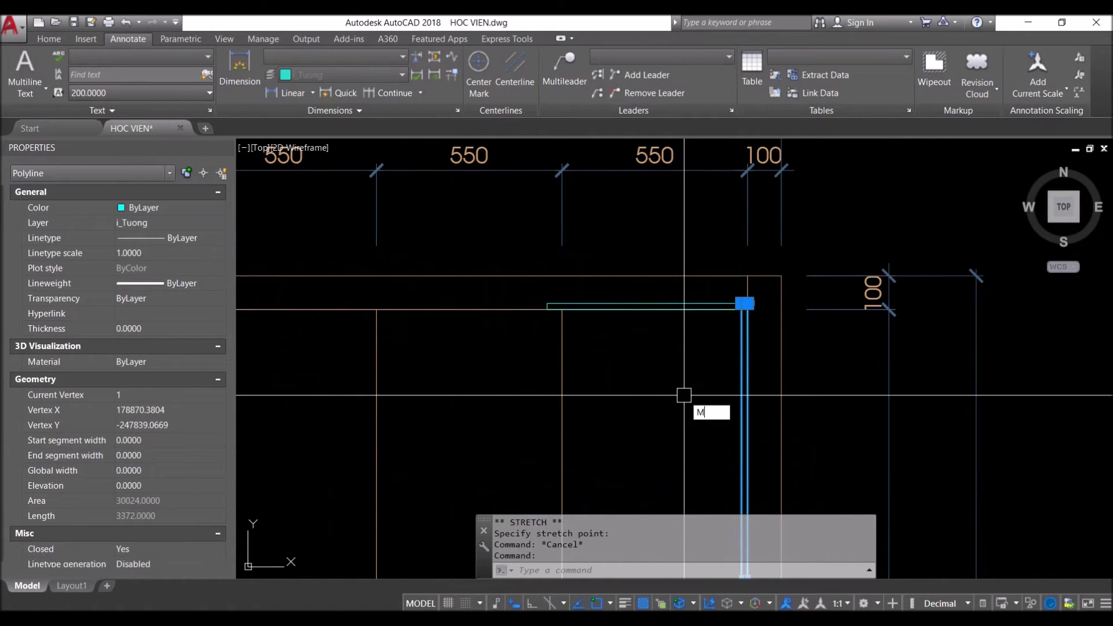
{"action": "key", "text": "Escape"}
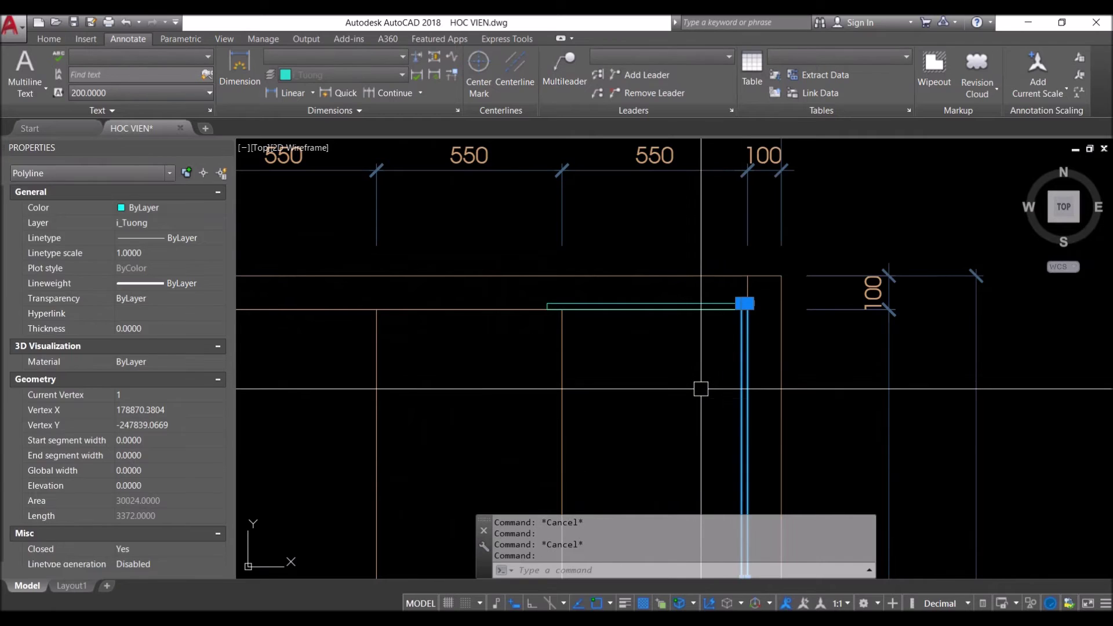
Mirror the cyan side panel outline about the wardrobe's centre, keeping the original
{"action": "type", "text": "9"}
{"action": "key", "text": "Return"}
{"action": "scroll", "coordinate": [714, 371], "scroll_direction": "down", "scroll_amount": 2}
{"action": "scroll", "coordinate": [580, 325], "scroll_direction": "down", "scroll_amount": 1}
{"action": "scroll", "coordinate": [486, 259], "scroll_direction": "down", "scroll_amount": 1}
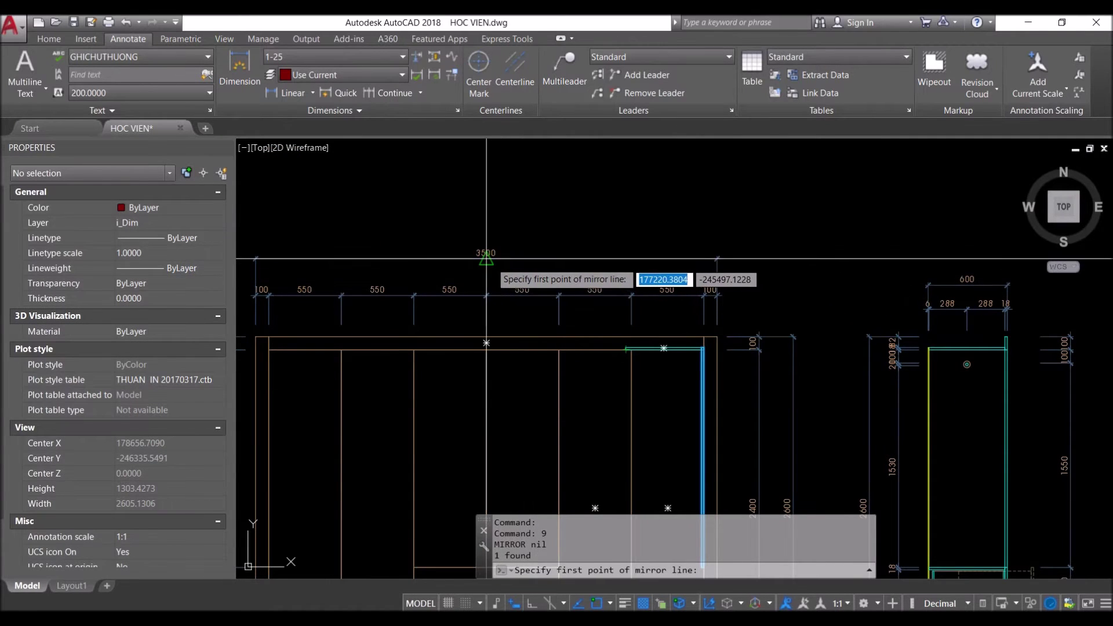
{"action": "left_click", "coordinate": [487, 208]}
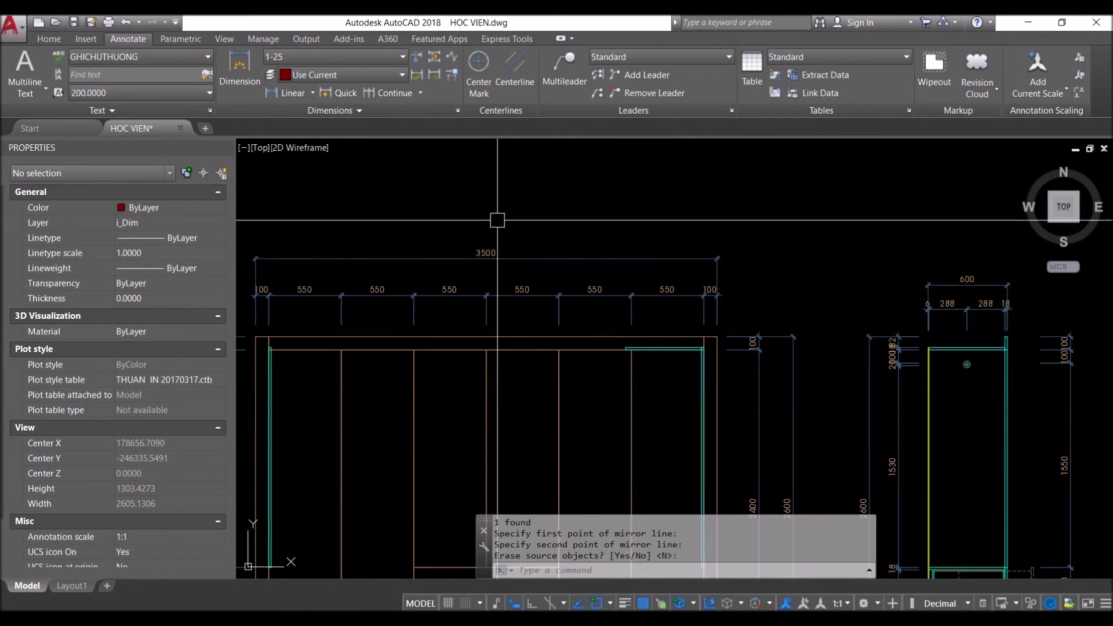
{"action": "scroll", "coordinate": [497, 218], "scroll_direction": "up", "scroll_amount": 1}
{"action": "scroll", "coordinate": [791, 442], "scroll_direction": "up", "scroll_amount": 1}
{"action": "key", "text": "Return"}
Stretch the three windowed cyan panel ends left into place, then select the left side panel
{"action": "left_click", "coordinate": [802, 421]}
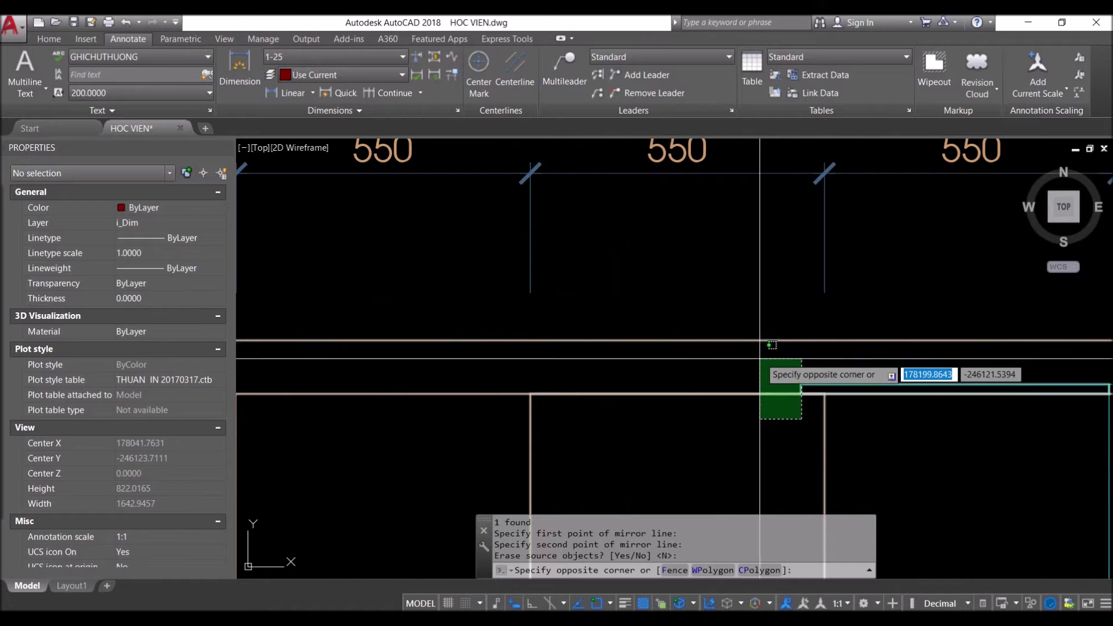
{"action": "left_click", "coordinate": [754, 331]}
{"action": "type", "text": "s"}
{"action": "key", "text": "Return"}
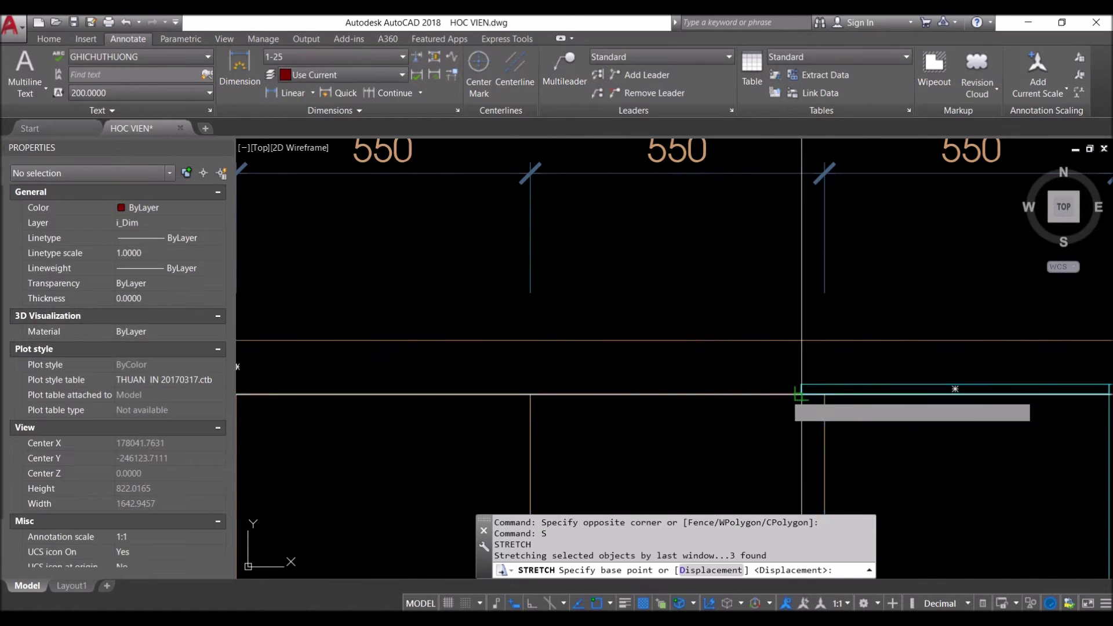
{"action": "left_click", "coordinate": [810, 393]}
{"action": "scroll", "coordinate": [812, 406], "scroll_direction": "down", "scroll_amount": 3}
{"action": "scroll", "coordinate": [868, 411], "scroll_direction": "up", "scroll_amount": 2}
{"action": "scroll", "coordinate": [863, 411], "scroll_direction": "up", "scroll_amount": 2}
{"action": "scroll", "coordinate": [823, 409], "scroll_direction": "up", "scroll_amount": 2}
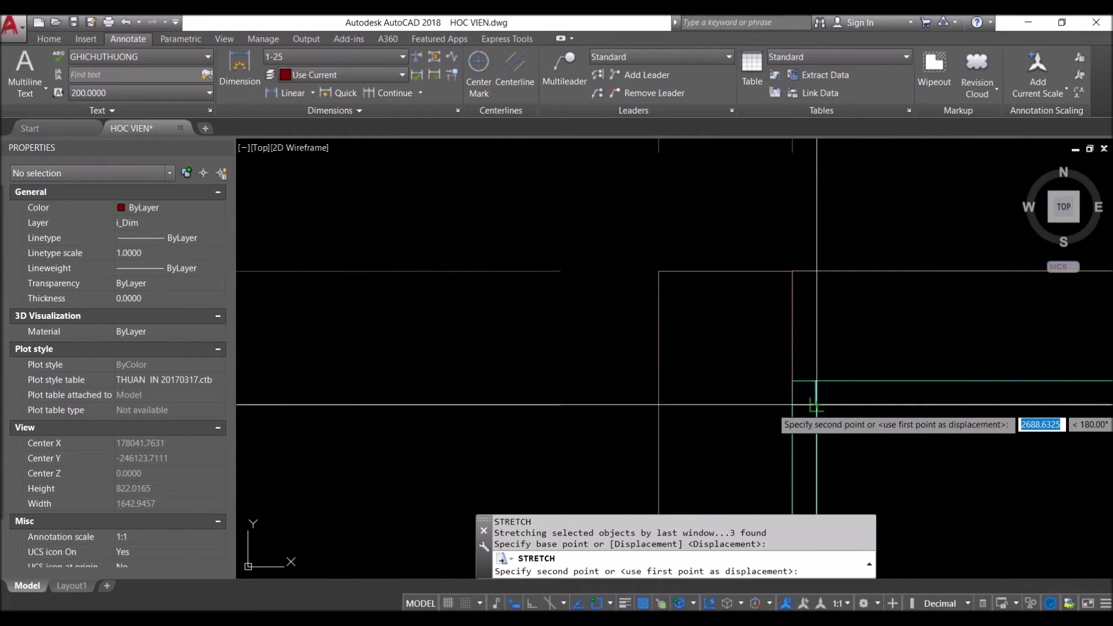
{"action": "scroll", "coordinate": [816, 405], "scroll_direction": "down", "scroll_amount": 4}
{"action": "left_click", "coordinate": [566, 251]}
{"action": "middle_click_drag", "start_coordinate": [649, 278], "coordinate": [648, 312]}
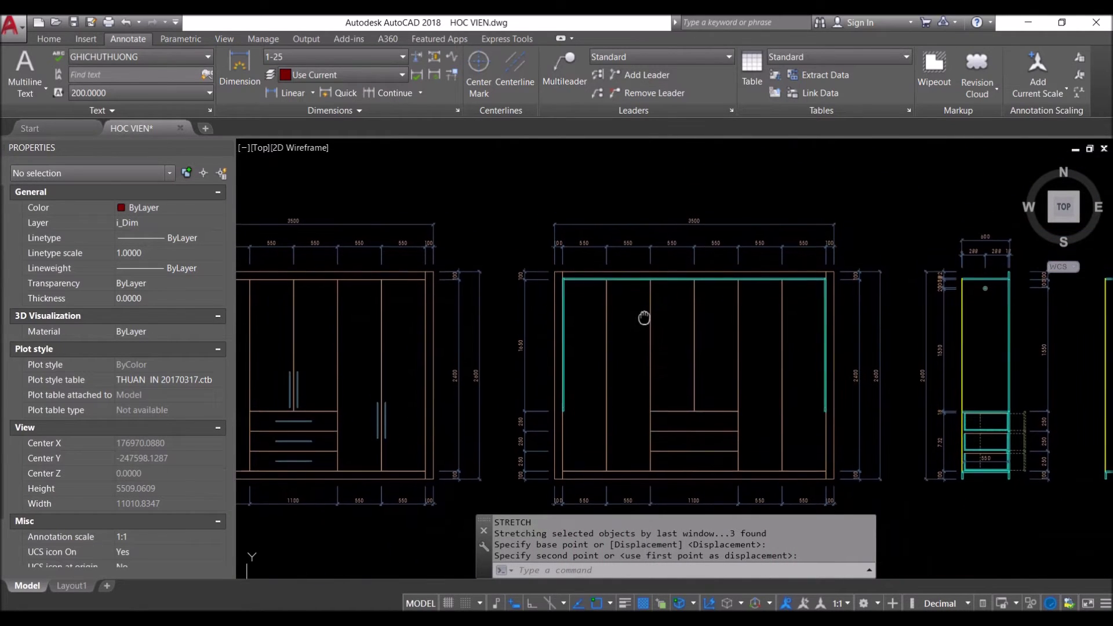
{"action": "scroll", "coordinate": [596, 313], "scroll_direction": "up", "scroll_amount": 4}
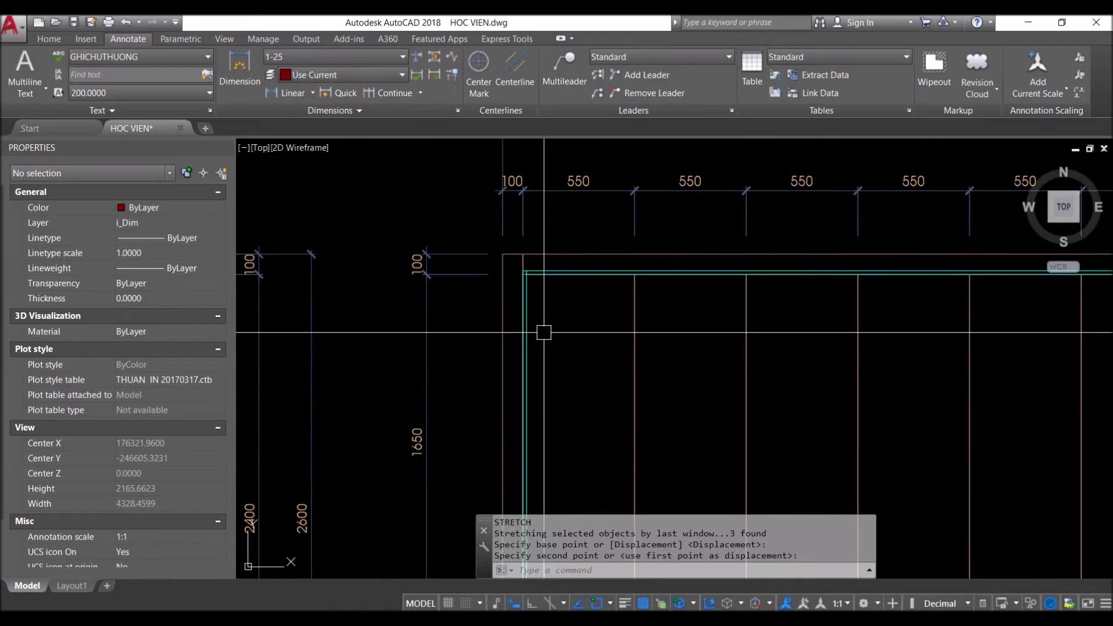
{"action": "left_click", "coordinate": [510, 342]}
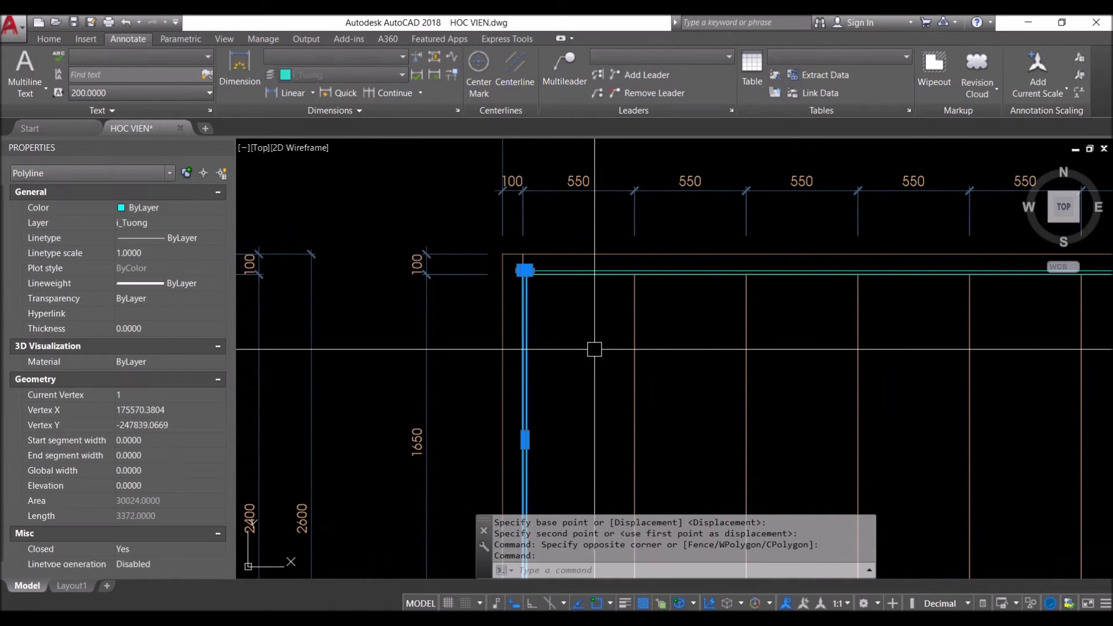
{"action": "type", "text": "CO"}
{"action": "key", "text": "Return"}
Copy the cyan panel from its corner to two more positions along the elevation
{"action": "scroll", "coordinate": [522, 347], "scroll_direction": "up", "scroll_amount": 5}
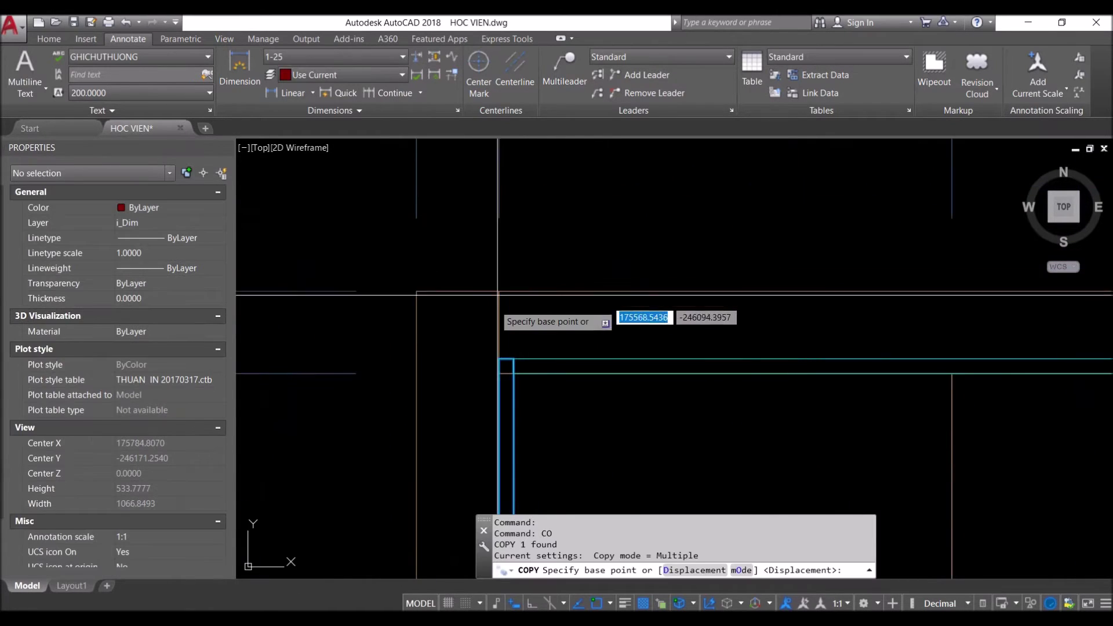
{"action": "left_click", "coordinate": [506, 359]}
{"action": "scroll", "coordinate": [580, 365], "scroll_direction": "down", "scroll_amount": 3}
{"action": "scroll", "coordinate": [859, 278], "scroll_direction": "up", "scroll_amount": 3}
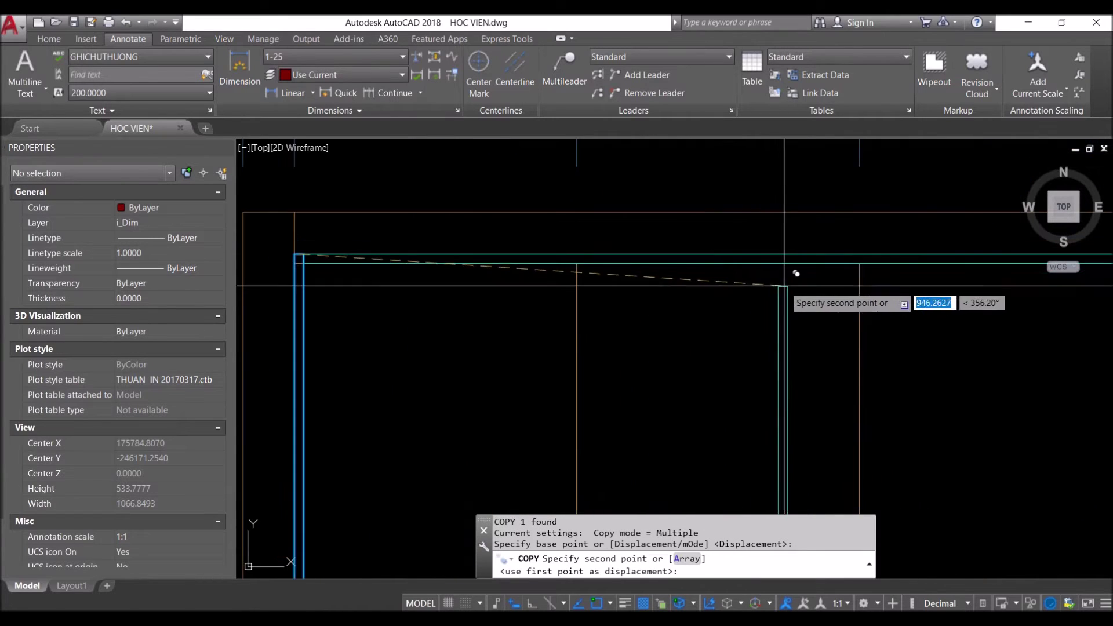
{"action": "left_click", "coordinate": [863, 266]}
{"action": "scroll", "coordinate": [863, 266], "scroll_direction": "down", "scroll_amount": 3}
{"action": "scroll", "coordinate": [641, 308], "scroll_direction": "down", "scroll_amount": 2}
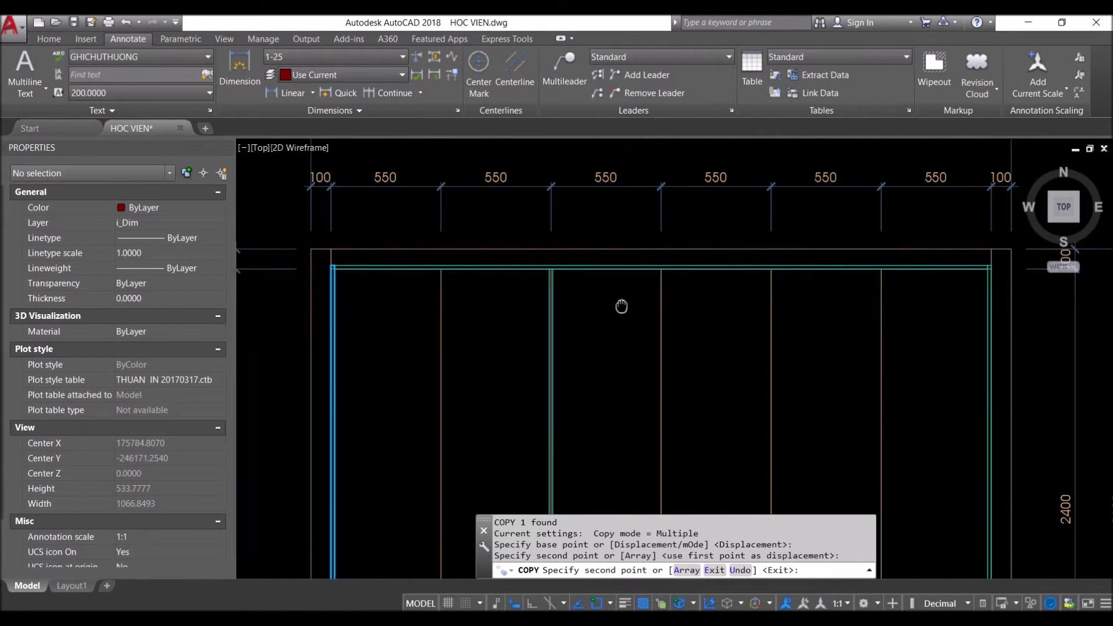
{"action": "scroll", "coordinate": [768, 282], "scroll_direction": "down", "scroll_amount": 2}
{"action": "left_click", "coordinate": [778, 255]}
{"action": "scroll", "coordinate": [777, 290], "scroll_direction": "down", "scroll_amount": 3}
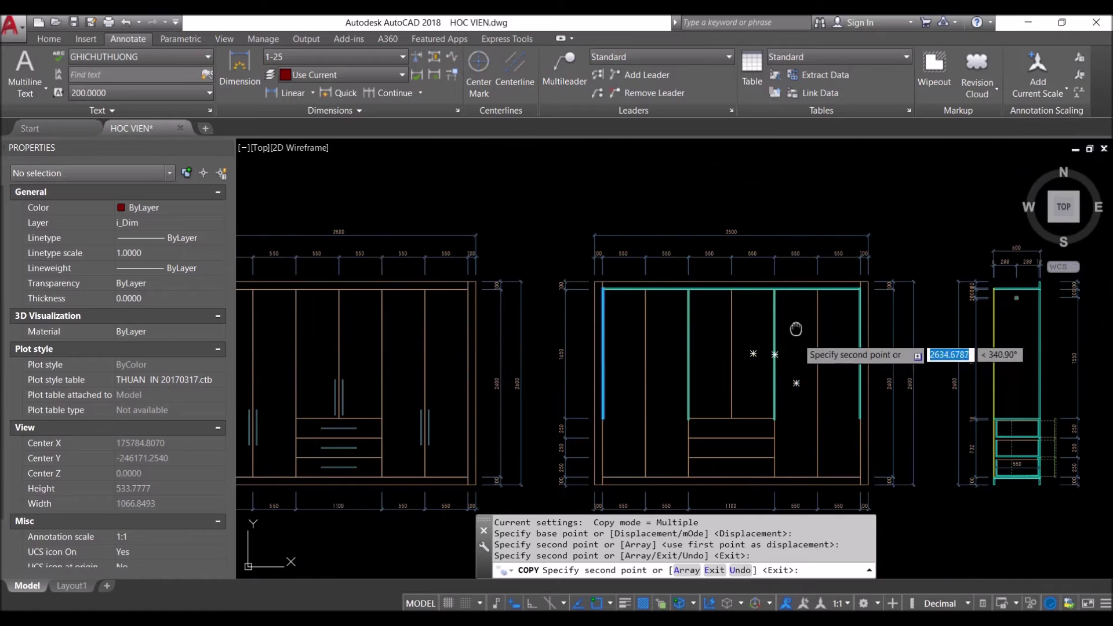
{"action": "key", "text": "Escape"}
{"action": "key", "text": "Escape"}
Erase the drawer lines and three more unwanted lines with crossing windows and E
{"action": "scroll", "coordinate": [753, 371], "scroll_direction": "up", "scroll_amount": 4}
{"action": "left_click", "coordinate": [859, 454]}
{"action": "left_click", "coordinate": [548, 403]}
{"action": "type", "text": "e"}
{"action": "key", "text": "Return"}
{"action": "left_click", "coordinate": [716, 458]}
{"action": "left_click", "coordinate": [693, 329]}
{"action": "type", "text": "e"}
{"action": "key", "text": "Return"}
Erase the two orange interior vertical lines
{"action": "scroll", "coordinate": [796, 406], "scroll_direction": "down", "scroll_amount": 3}
{"action": "left_click", "coordinate": [769, 393]}
{"action": "left_click", "coordinate": [560, 386]}
{"action": "type", "text": "e"}
{"action": "key", "text": "Return"}
Stretch the interior panels' lower ends down to the base
{"action": "scroll", "coordinate": [810, 389], "scroll_direction": "up", "scroll_amount": 2}
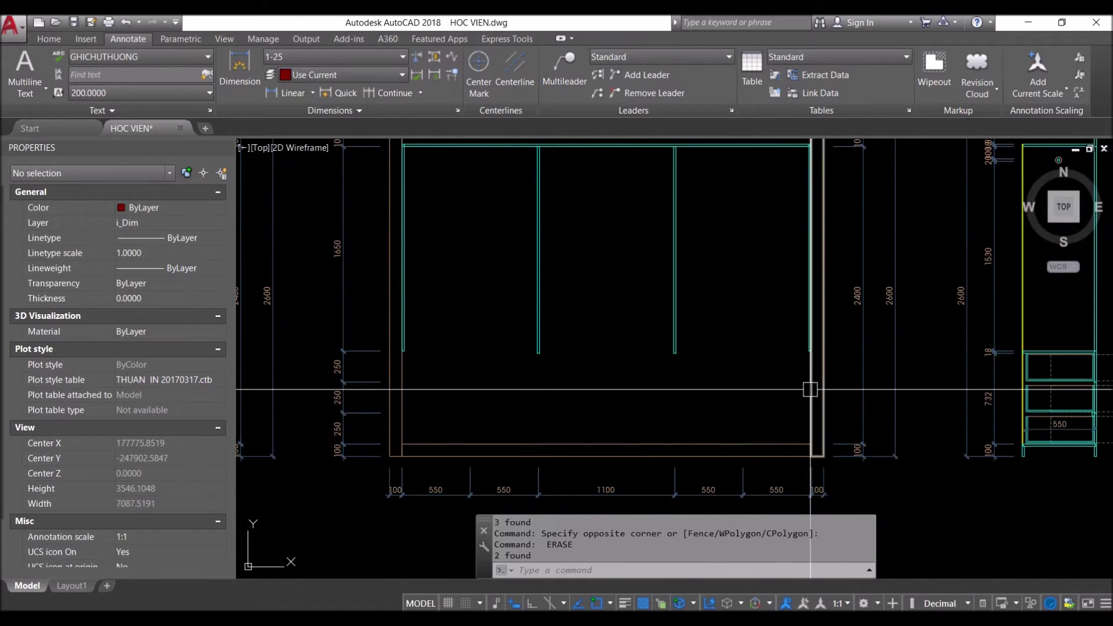
{"action": "left_click", "coordinate": [834, 371]}
{"action": "left_click", "coordinate": [383, 344]}
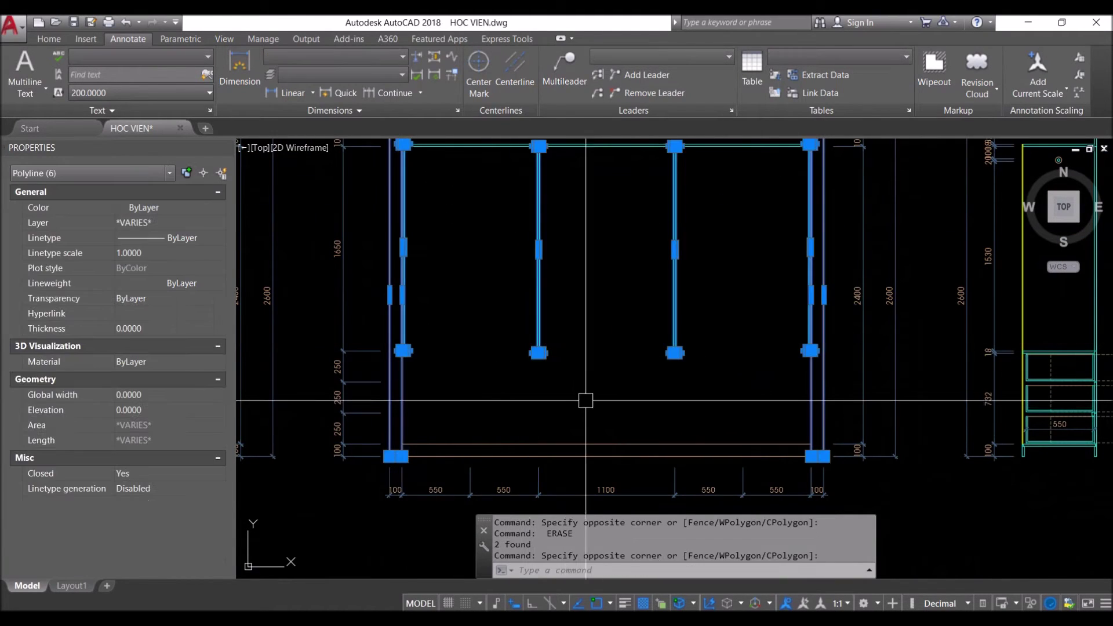
{"action": "type", "text": "s"}
{"action": "key", "text": "Return"}
{"action": "left_click", "coordinate": [538, 353]}
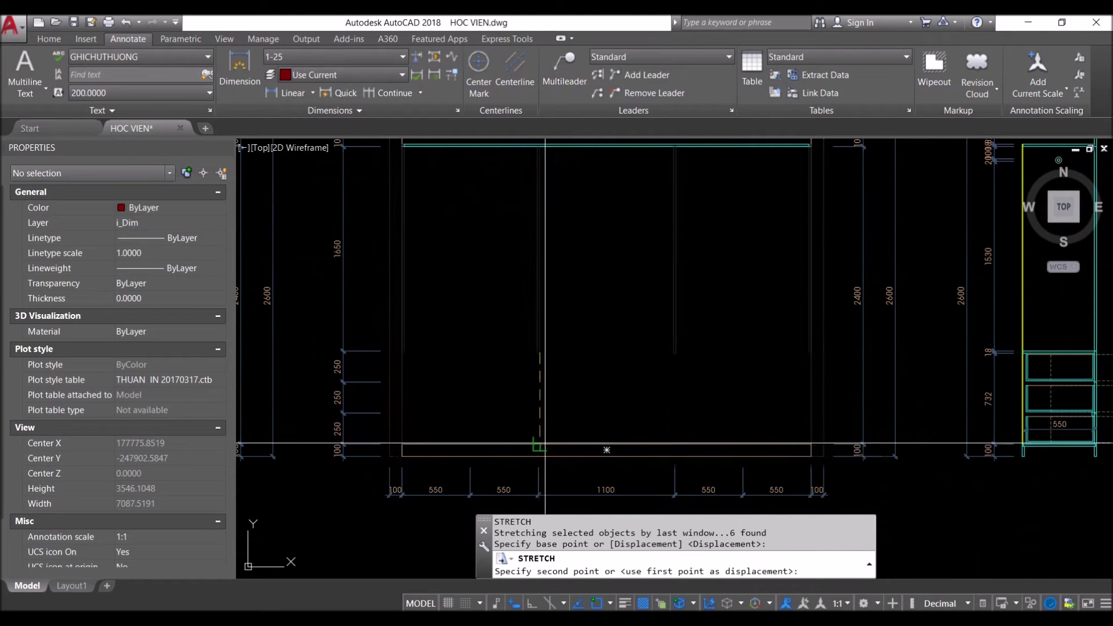
{"action": "left_click", "coordinate": [539, 444]}
{"action": "scroll", "coordinate": [631, 447], "scroll_direction": "down", "scroll_amount": 2}
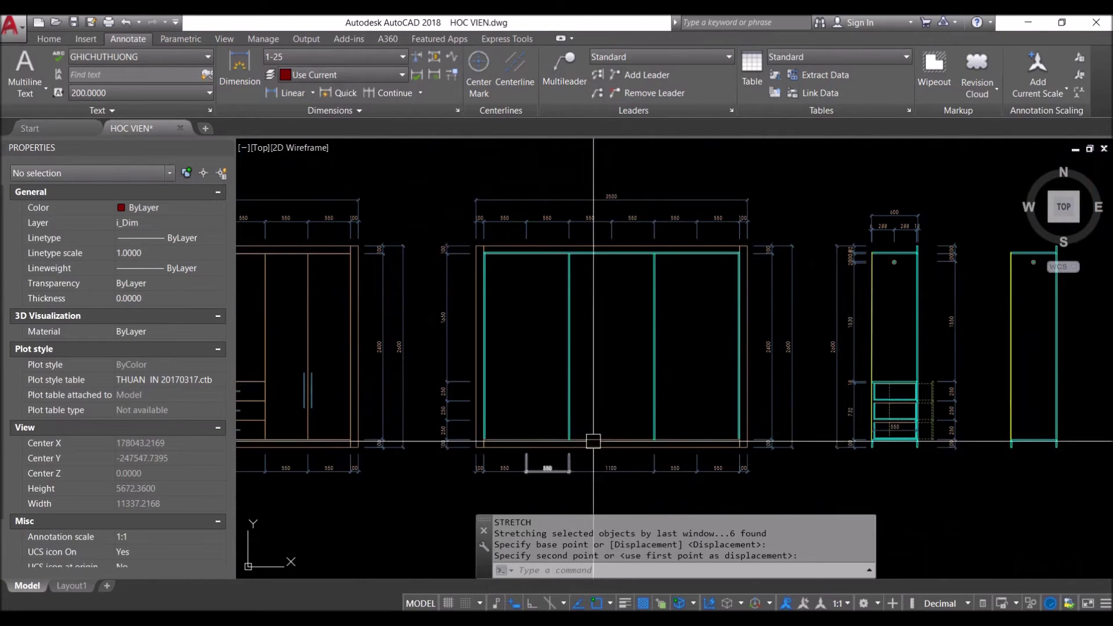
{"action": "scroll", "coordinate": [593, 441], "scroll_direction": "up", "scroll_amount": 4}
{"action": "scroll", "coordinate": [552, 450], "scroll_direction": "down", "scroll_amount": 4}
{"action": "scroll", "coordinate": [729, 458], "scroll_direction": "up", "scroll_amount": 5}
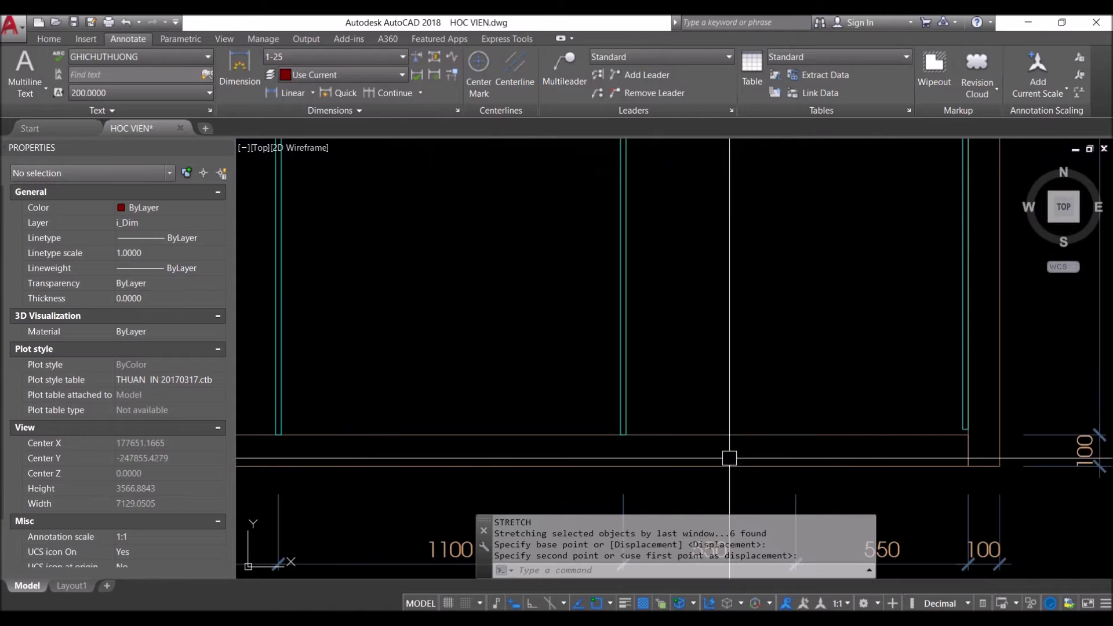
{"action": "scroll", "coordinate": [435, 388], "scroll_direction": "down", "scroll_amount": 4}
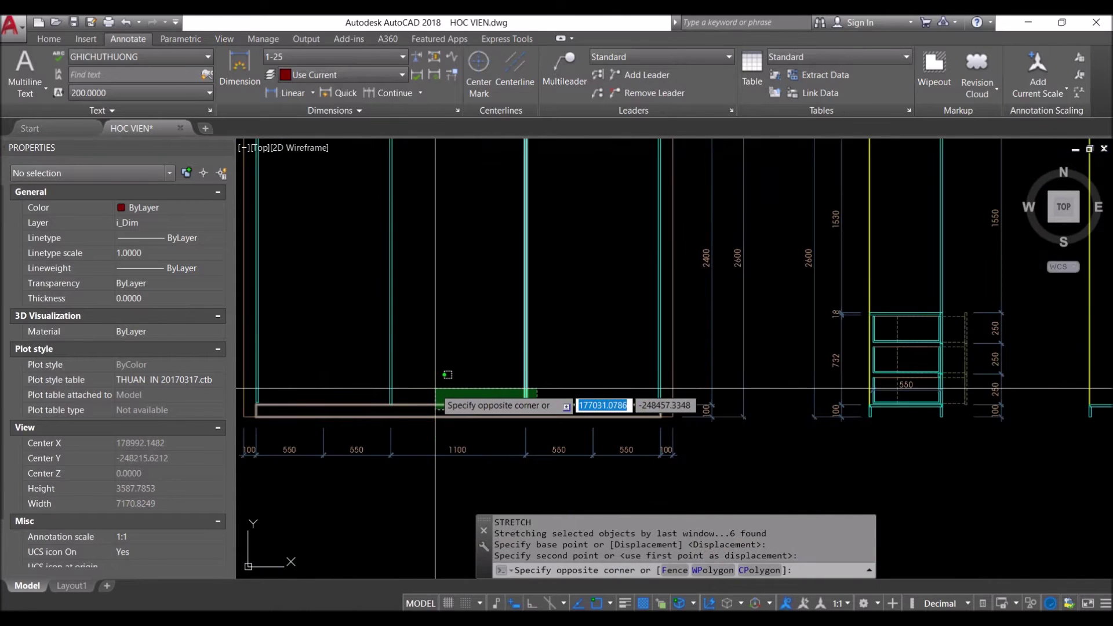
{"action": "scroll", "coordinate": [429, 389], "scroll_direction": "up", "scroll_amount": 2}
{"action": "scroll", "coordinate": [359, 400], "scroll_direction": "down", "scroll_amount": 2}
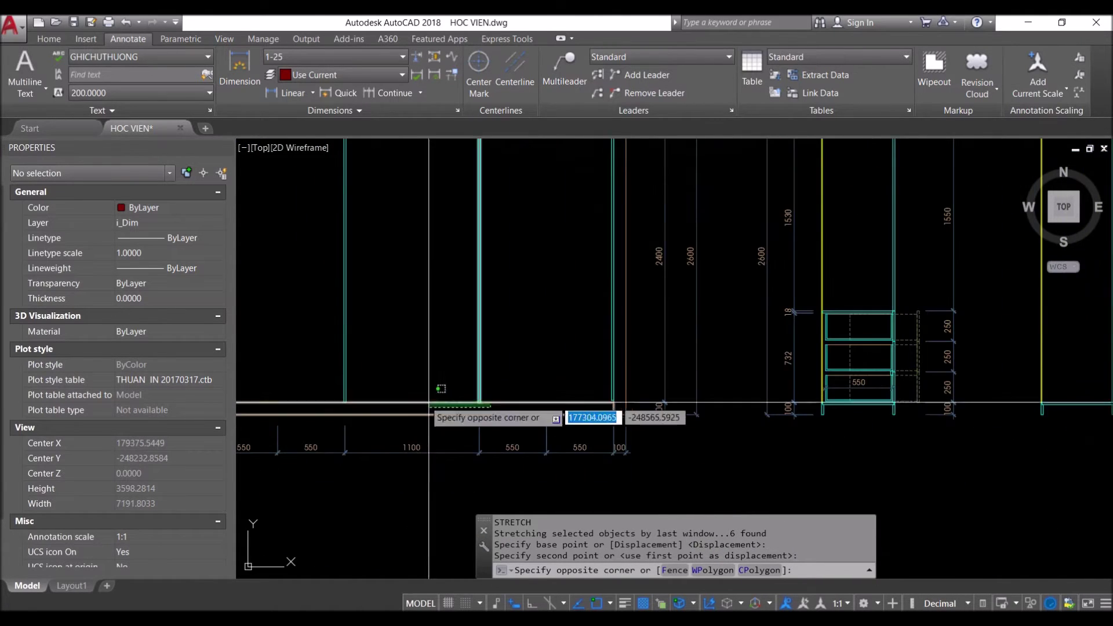
{"action": "key", "text": "Escape"}
Zoom in and select the cabinet corner polylines, then clear the selection
{"action": "scroll", "coordinate": [831, 402], "scroll_direction": "up", "scroll_amount": 5}
{"action": "scroll", "coordinate": [882, 400], "scroll_direction": "up", "scroll_amount": 2}
{"action": "scroll", "coordinate": [943, 396], "scroll_direction": "up", "scroll_amount": 1}
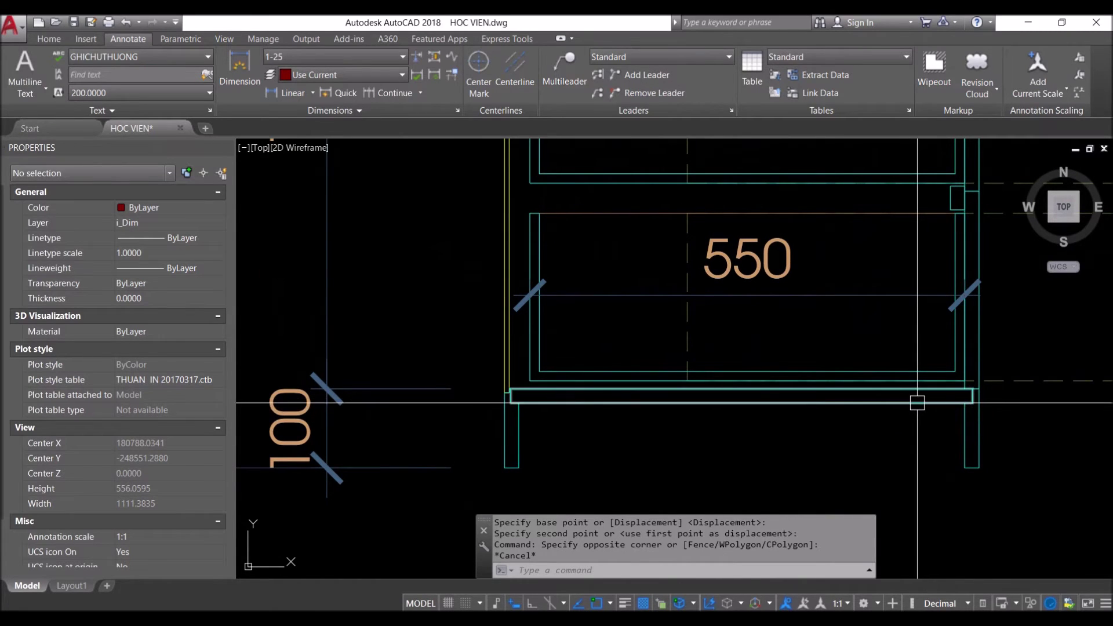
{"action": "scroll", "coordinate": [917, 402], "scroll_direction": "down", "scroll_amount": 6}
{"action": "scroll", "coordinate": [562, 423], "scroll_direction": "up", "scroll_amount": 2}
{"action": "scroll", "coordinate": [822, 378], "scroll_direction": "up", "scroll_amount": 3}
{"action": "scroll", "coordinate": [822, 378], "scroll_direction": "down", "scroll_amount": 3}
{"action": "scroll", "coordinate": [852, 371], "scroll_direction": "up", "scroll_amount": 3}
{"action": "left_click", "coordinate": [887, 406]}
{"action": "left_click", "coordinate": [858, 336]}
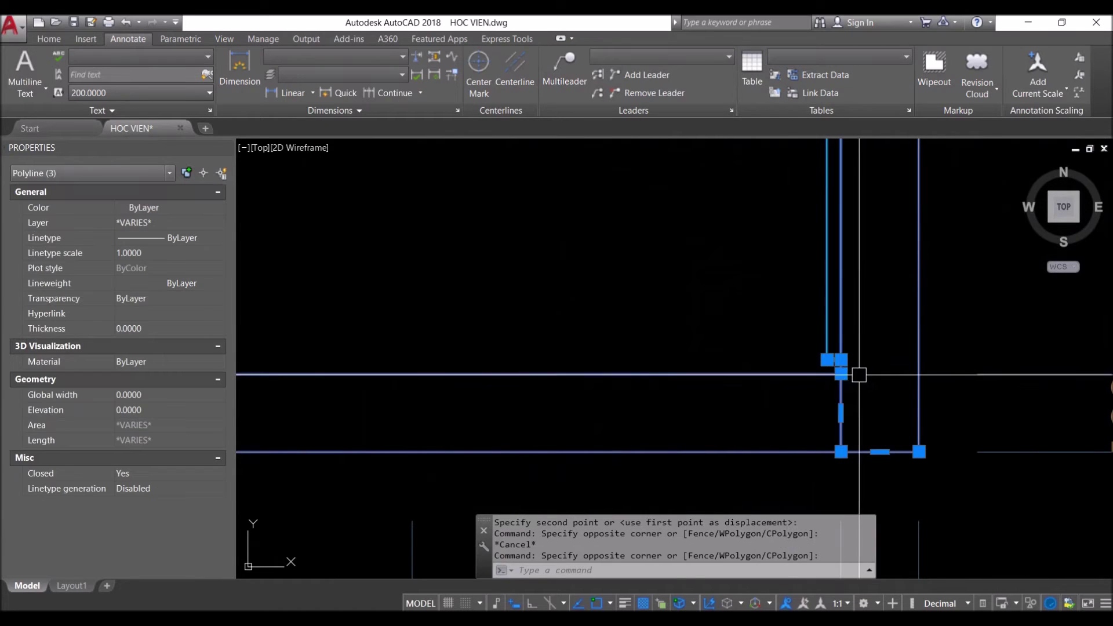
{"action": "key", "text": "Escape"}
Grip-stretch the cyan panel's bottom edge down to the base line
{"action": "scroll", "coordinate": [858, 375], "scroll_direction": "down", "scroll_amount": 2}
{"action": "left_click", "coordinate": [795, 336]}
{"action": "middle_click_drag", "start_coordinate": [795, 336], "coordinate": [754, 223]}
{"action": "left_click", "coordinate": [754, 223]}
{"action": "left_click", "coordinate": [754, 457]}
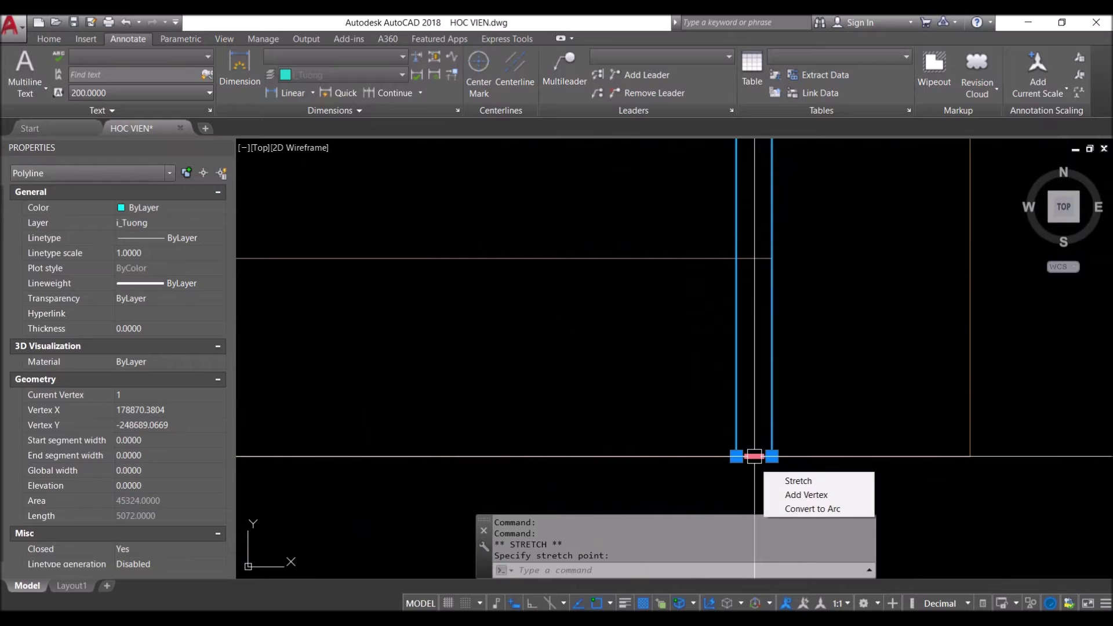
{"action": "left_click", "coordinate": [754, 457]}
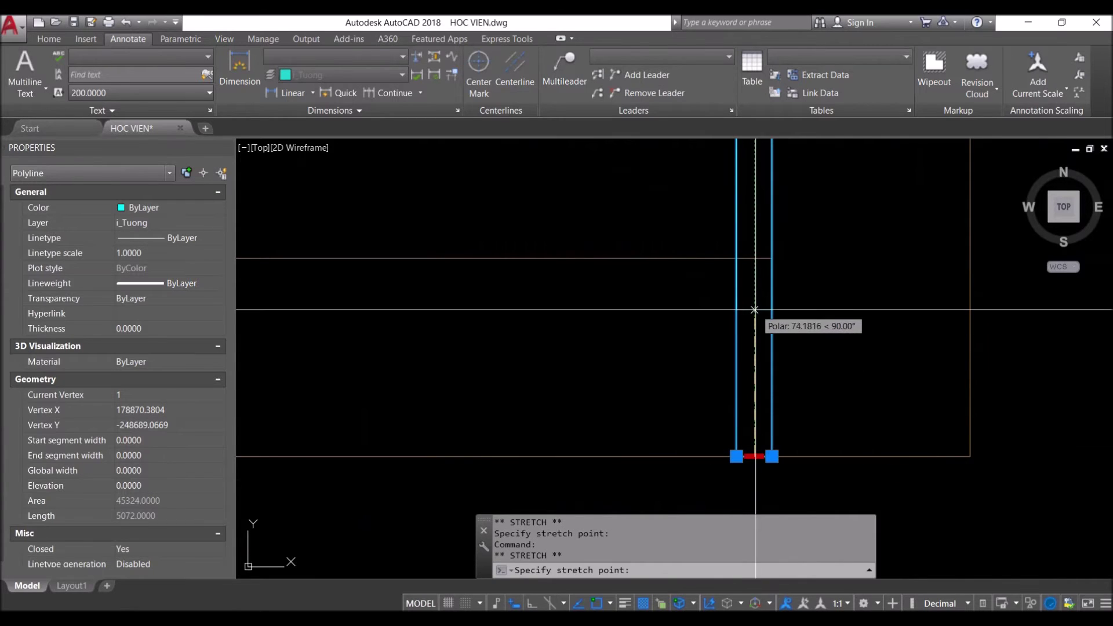
{"action": "scroll", "coordinate": [756, 313], "scroll_direction": "down", "scroll_amount": 4}
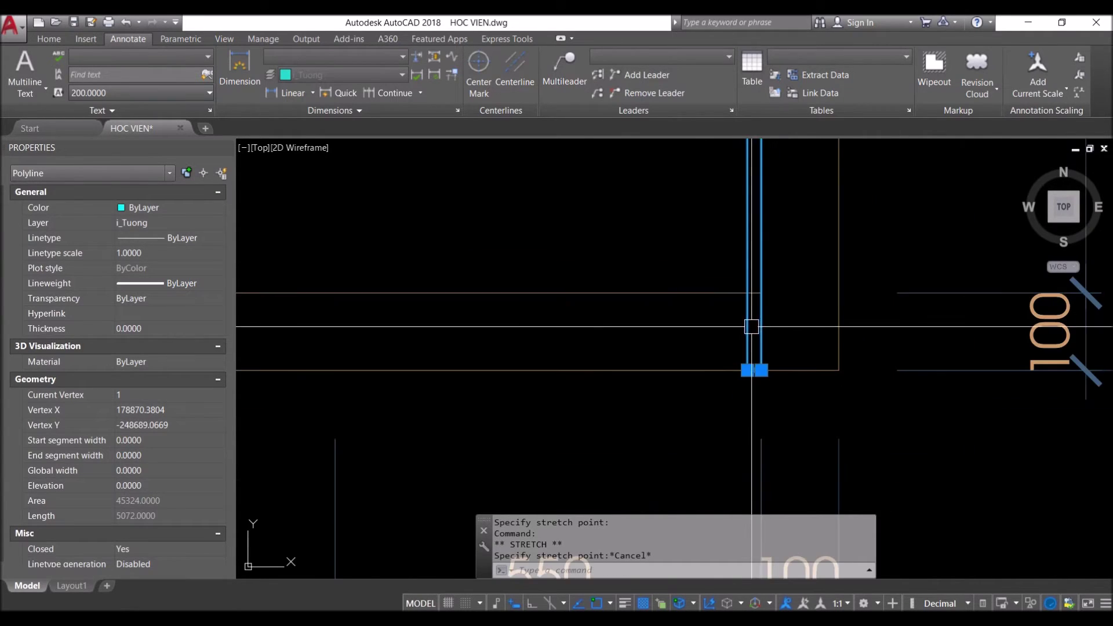
{"action": "key", "text": "Escape"}
Attempt grip stretches on the cyan panel and left wall panel, cancelling both
{"action": "scroll", "coordinate": [763, 371], "scroll_direction": "up", "scroll_amount": 2}
{"action": "left_click", "coordinate": [759, 324]}
{"action": "left_click", "coordinate": [748, 369]}
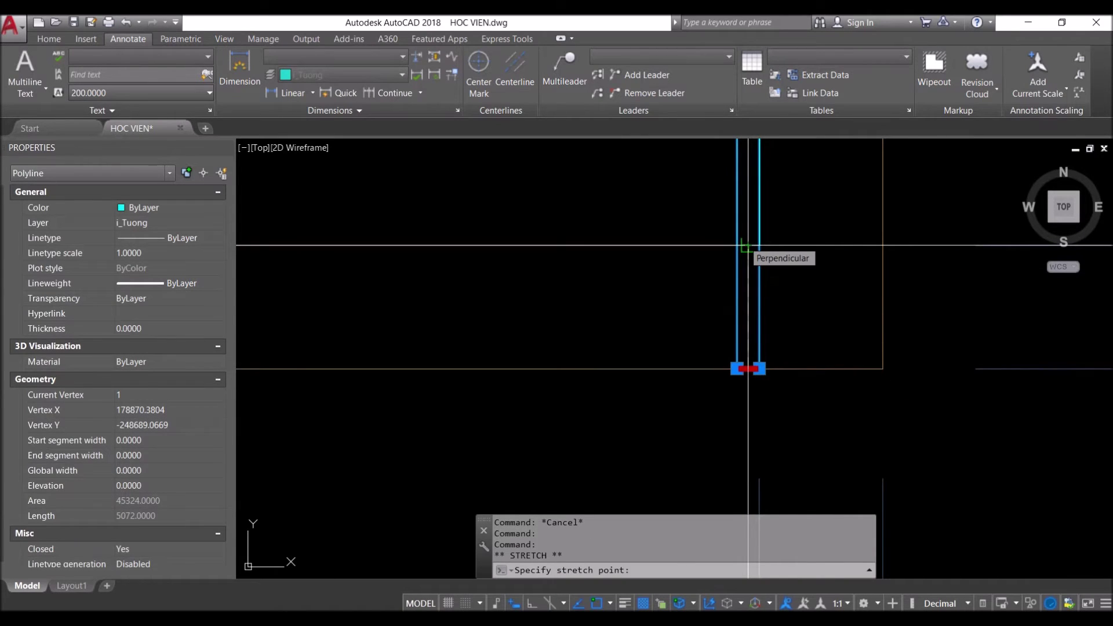
{"action": "scroll", "coordinate": [743, 245], "scroll_direction": "down", "scroll_amount": 3}
{"action": "scroll", "coordinate": [515, 363], "scroll_direction": "up", "scroll_amount": 2}
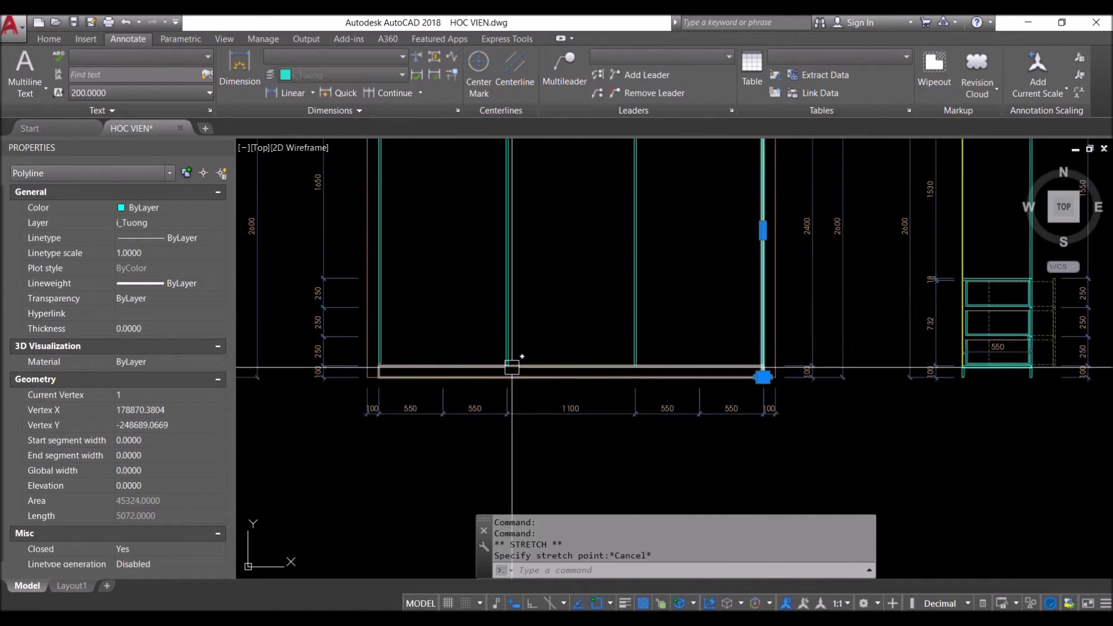
{"action": "key", "text": "Escape"}
{"action": "scroll", "coordinate": [348, 359], "scroll_direction": "up", "scroll_amount": 3}
{"action": "left_click", "coordinate": [338, 357]}
{"action": "scroll", "coordinate": [336, 377], "scroll_direction": "up", "scroll_amount": 2}
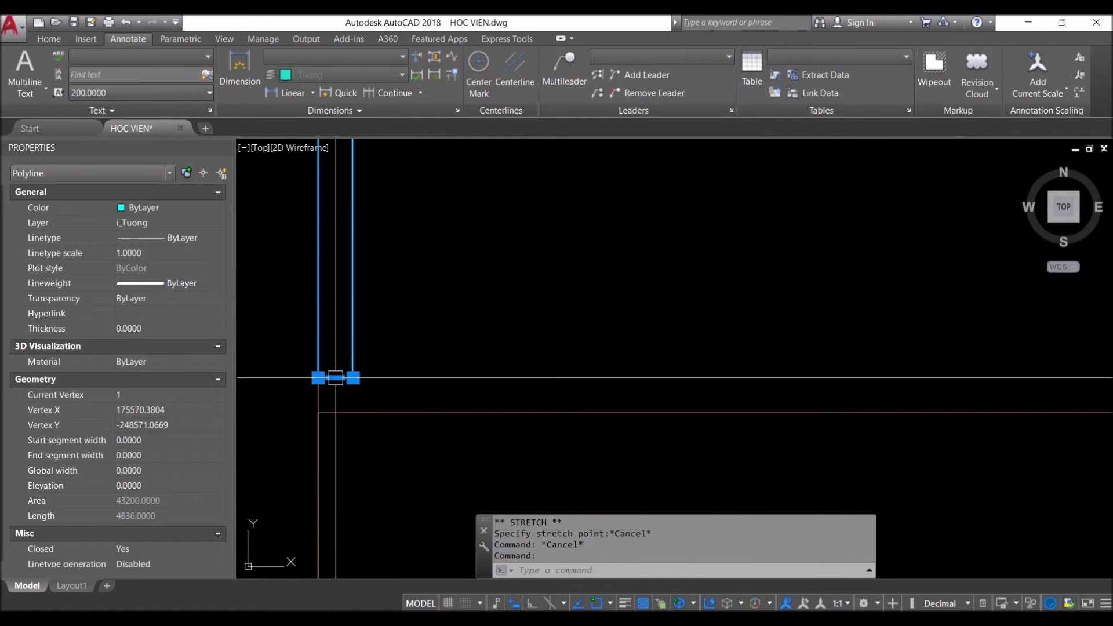
{"action": "left_click", "coordinate": [369, 215]}
{"action": "key", "text": "Escape"}
Delete the i_thay rectangle outline and the top wall line
{"action": "left_click", "coordinate": [462, 357]}
{"action": "key", "text": "Return"}
{"action": "scroll", "coordinate": [464, 359], "scroll_direction": "down", "scroll_amount": 2}
{"action": "scroll", "coordinate": [507, 338], "scroll_direction": "down", "scroll_amount": 1}
{"action": "scroll", "coordinate": [619, 386], "scroll_direction": "up", "scroll_amount": 2}
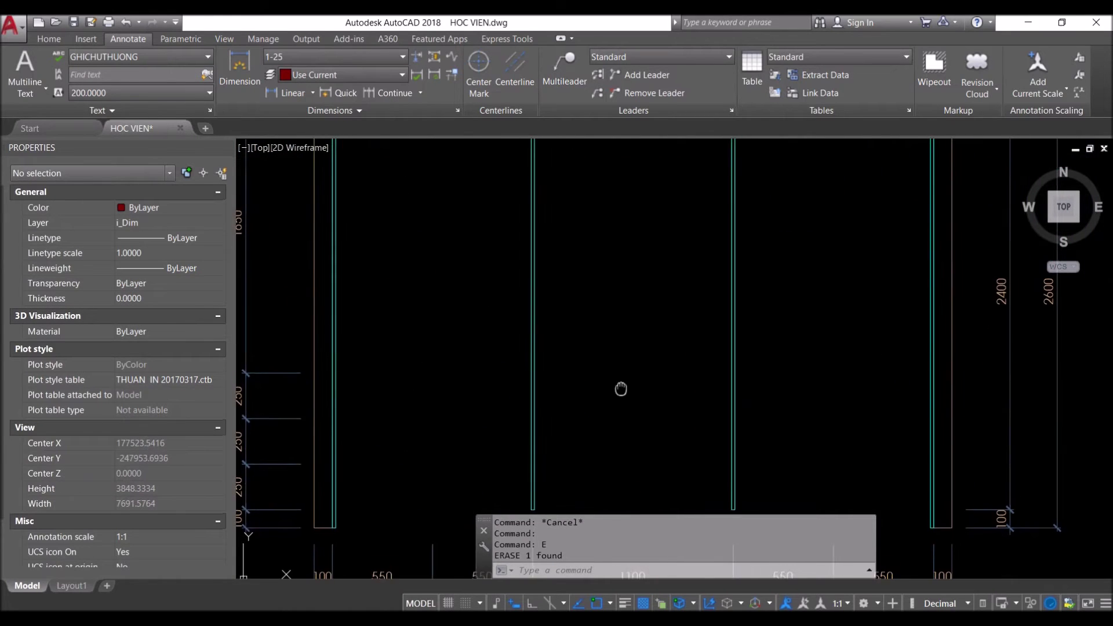
{"action": "scroll", "coordinate": [774, 277], "scroll_direction": "down", "scroll_amount": 3}
{"action": "left_click", "coordinate": [771, 222]}
{"action": "type", "text": "e"}
{"action": "key", "text": "Return"}
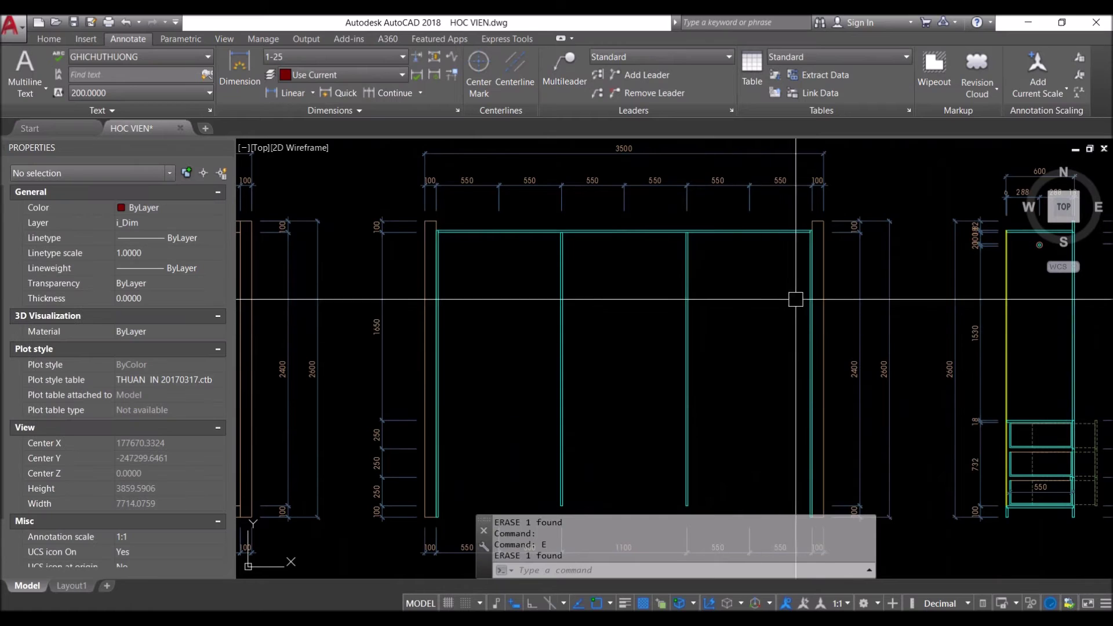
Delete both side panels of the middle cabinet
{"action": "scroll", "coordinate": [576, 323], "scroll_direction": "down", "scroll_amount": 2}
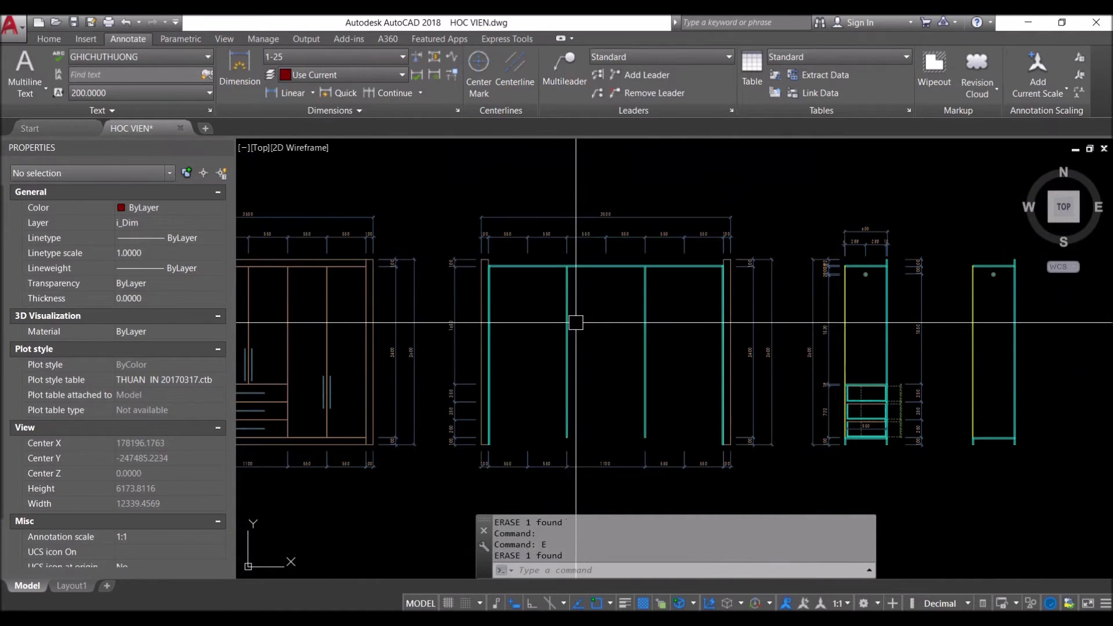
{"action": "scroll", "coordinate": [496, 285], "scroll_direction": "up", "scroll_amount": 2}
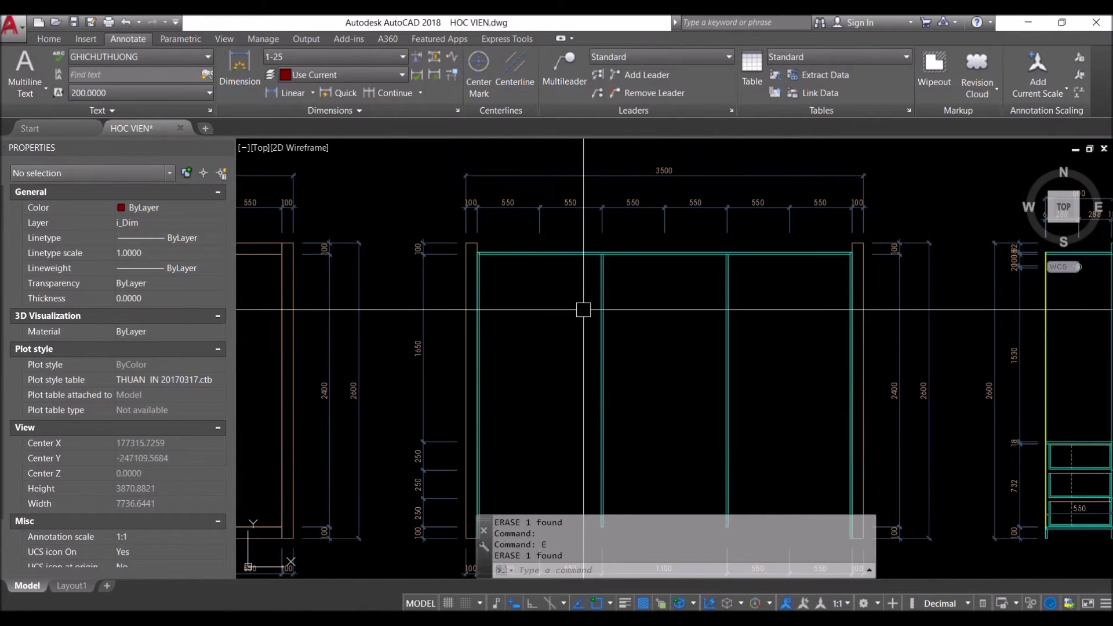
{"action": "scroll", "coordinate": [595, 337], "scroll_direction": "down", "scroll_amount": 3}
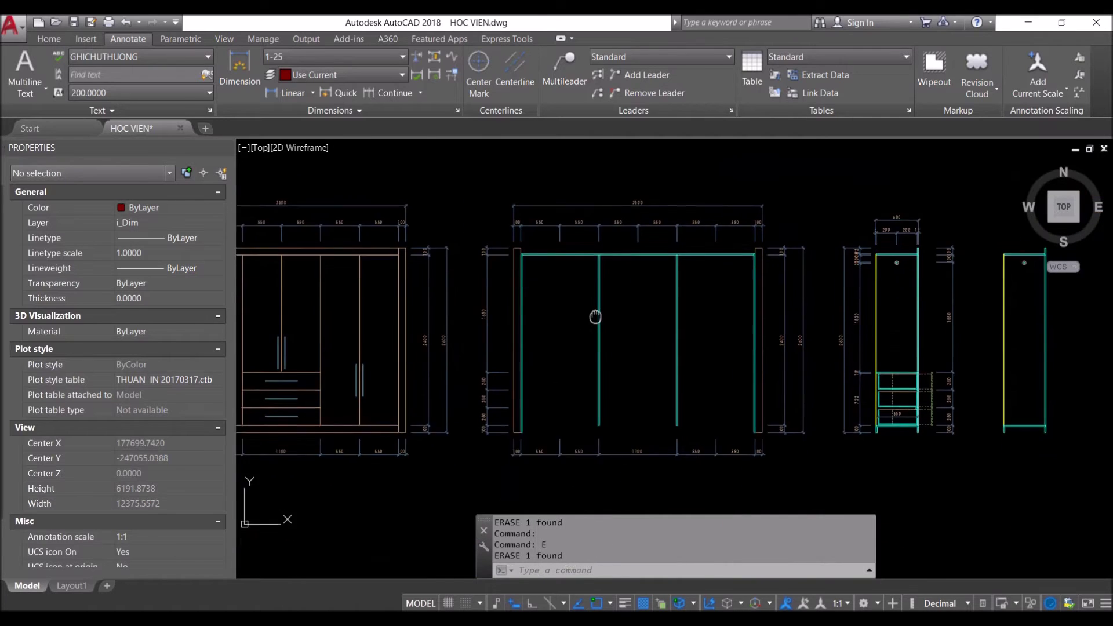
{"action": "mouse_move", "coordinate": [604, 305]}
{"action": "middle_mouse_down"}
{"action": "mouse_move", "coordinate": [621, 348]}
{"action": "mouse_move", "coordinate": [641, 334]}
{"action": "middle_mouse_up"}
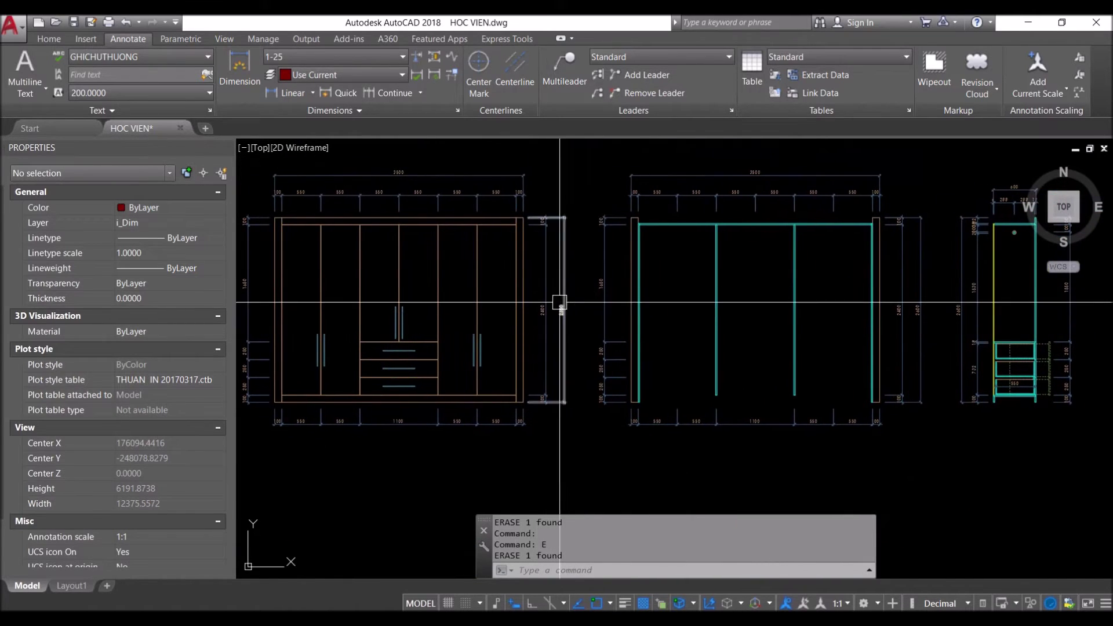
{"action": "left_click", "coordinate": [528, 280]}
{"action": "key", "text": "Escape"}
{"action": "key", "text": "Escape"}
{"action": "left_click", "coordinate": [633, 282]}
{"action": "left_click", "coordinate": [881, 276]}
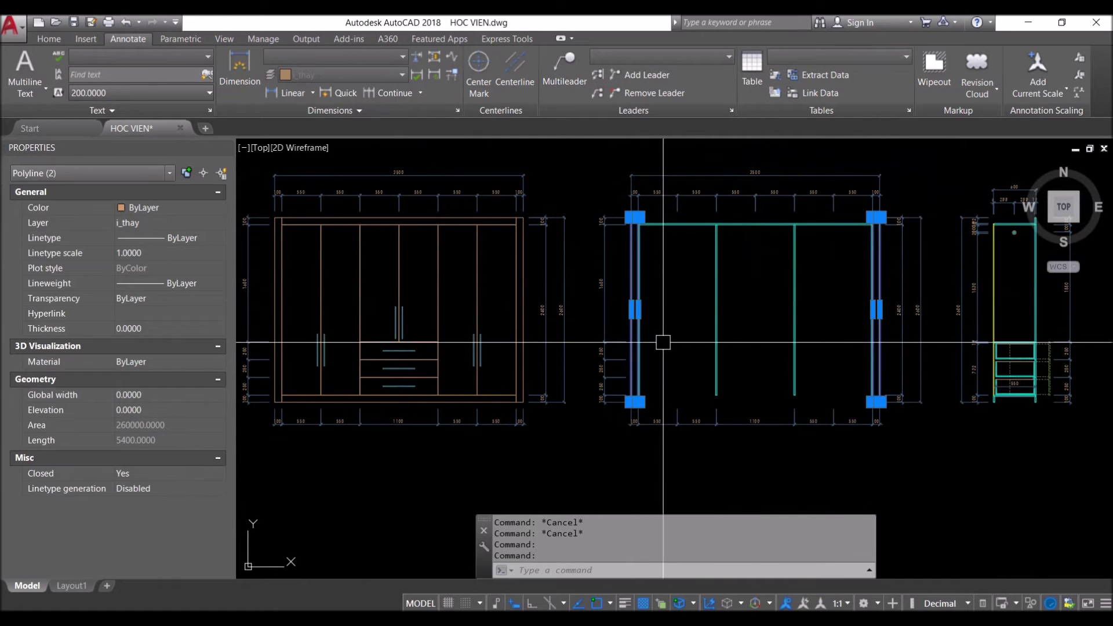
{"action": "type", "text": "E"}
{"action": "key", "text": "Return"}
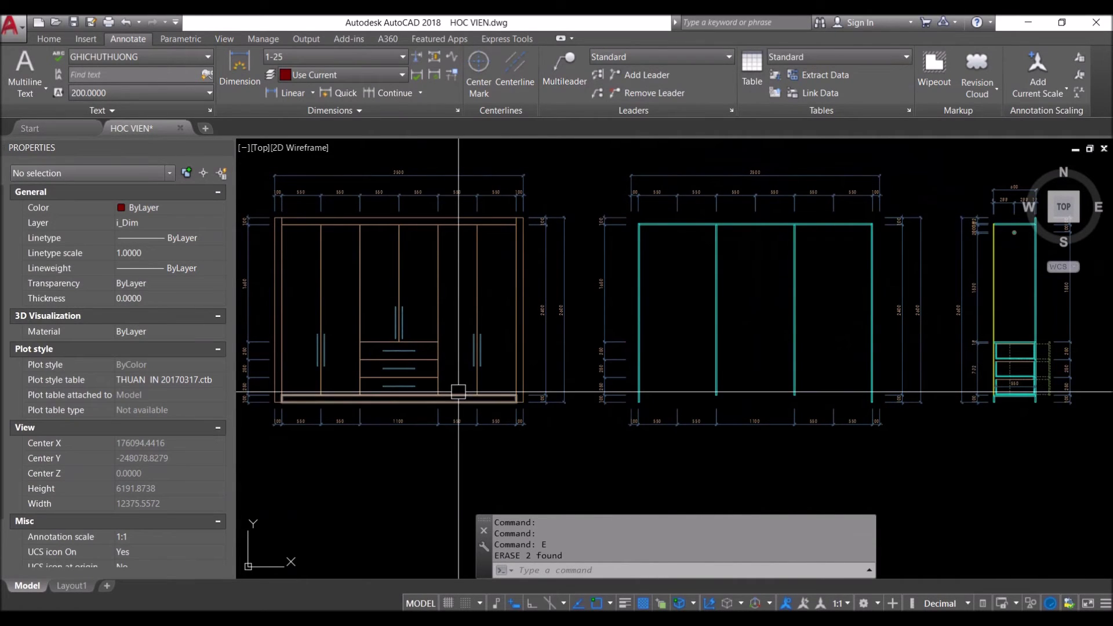
Check the bottom dimension chain and select the 550 cabinet's bottom rail
{"action": "scroll", "coordinate": [853, 442], "scroll_direction": "up", "scroll_amount": 2}
{"action": "middle_click_drag", "start_coordinate": [852, 442], "coordinate": [709, 426]}
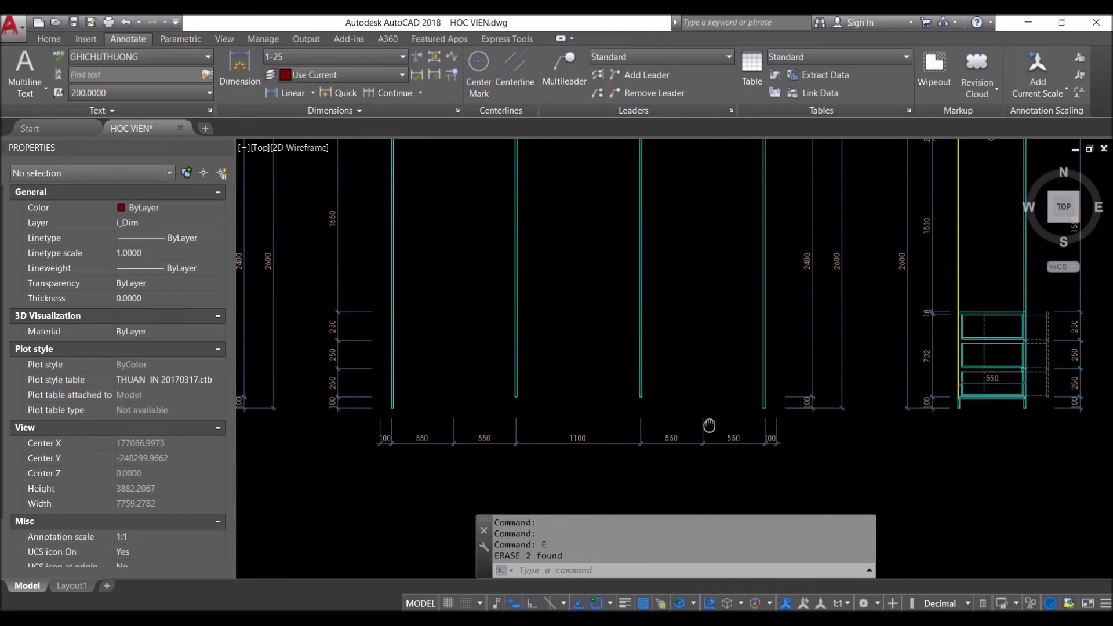
{"action": "scroll", "coordinate": [551, 415], "scroll_direction": "down", "scroll_amount": 2}
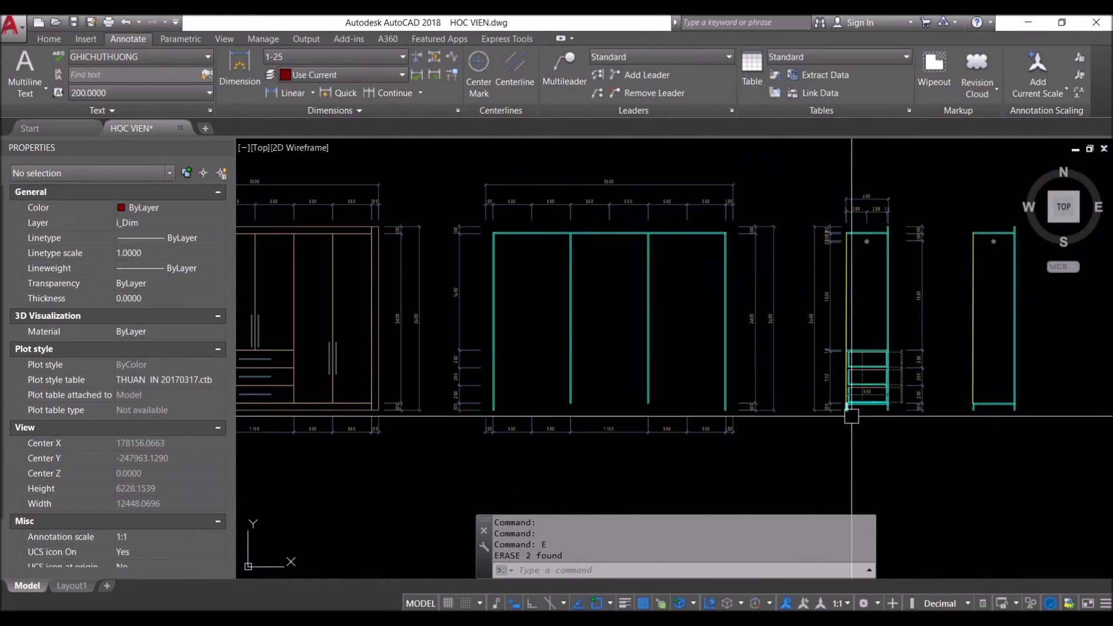
{"action": "scroll", "coordinate": [844, 421], "scroll_direction": "up", "scroll_amount": 3}
{"action": "scroll", "coordinate": [813, 405], "scroll_direction": "up", "scroll_amount": 2}
{"action": "left_click", "coordinate": [815, 410]}
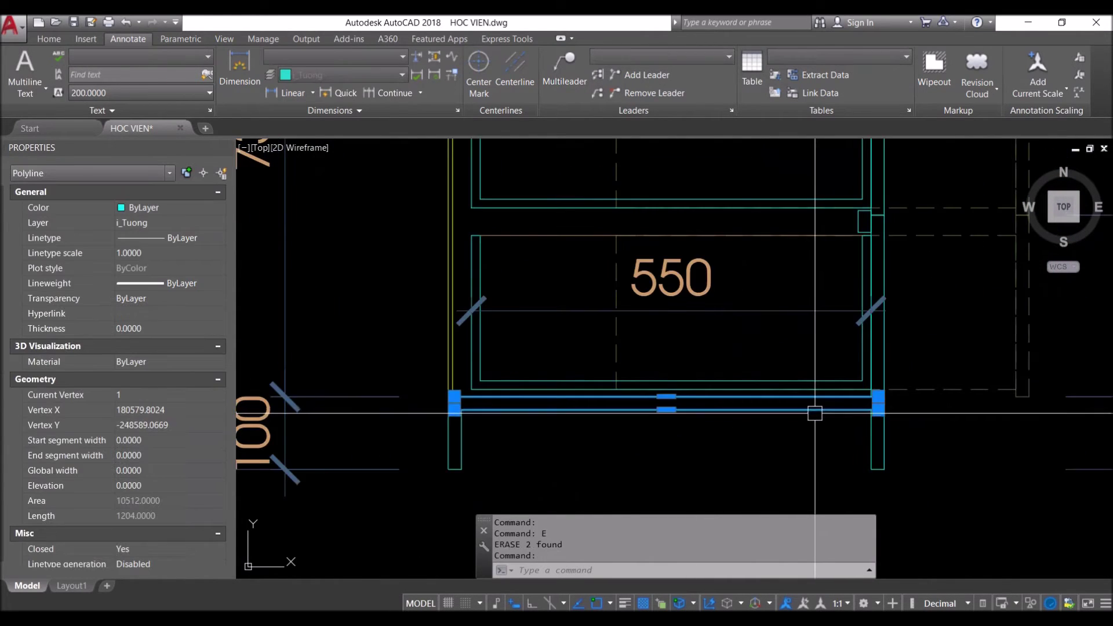
{"action": "scroll", "coordinate": [815, 413], "scroll_direction": "down", "scroll_amount": 3}
{"action": "scroll", "coordinate": [812, 422], "scroll_direction": "up", "scroll_amount": 2}
{"action": "scroll", "coordinate": [780, 404], "scroll_direction": "up", "scroll_amount": 2}
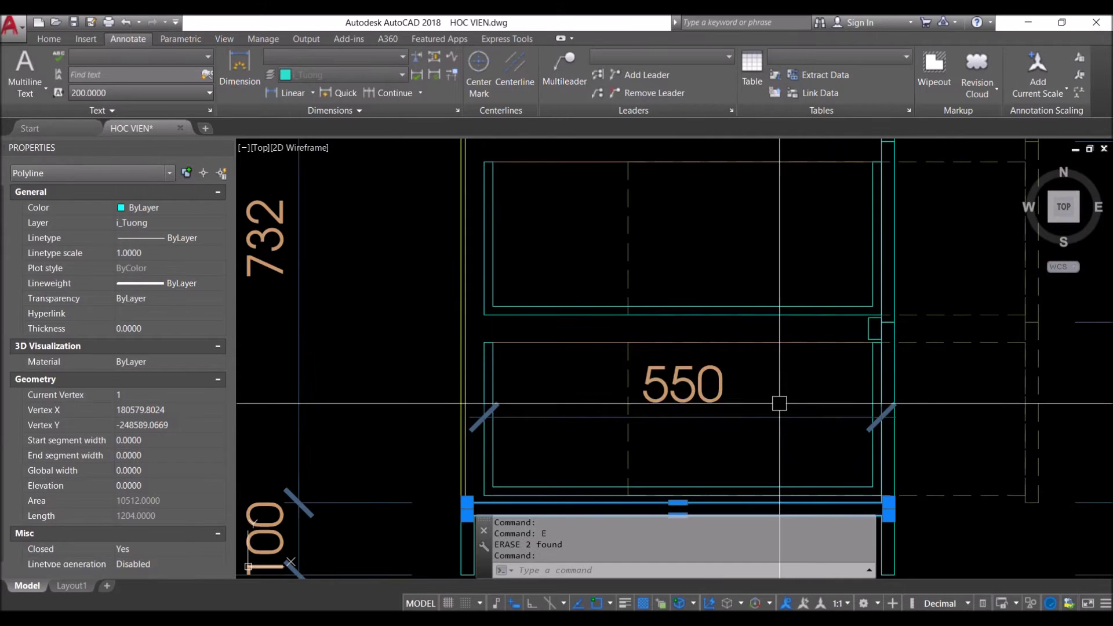
{"action": "scroll", "coordinate": [714, 422], "scroll_direction": "down", "scroll_amount": 3}
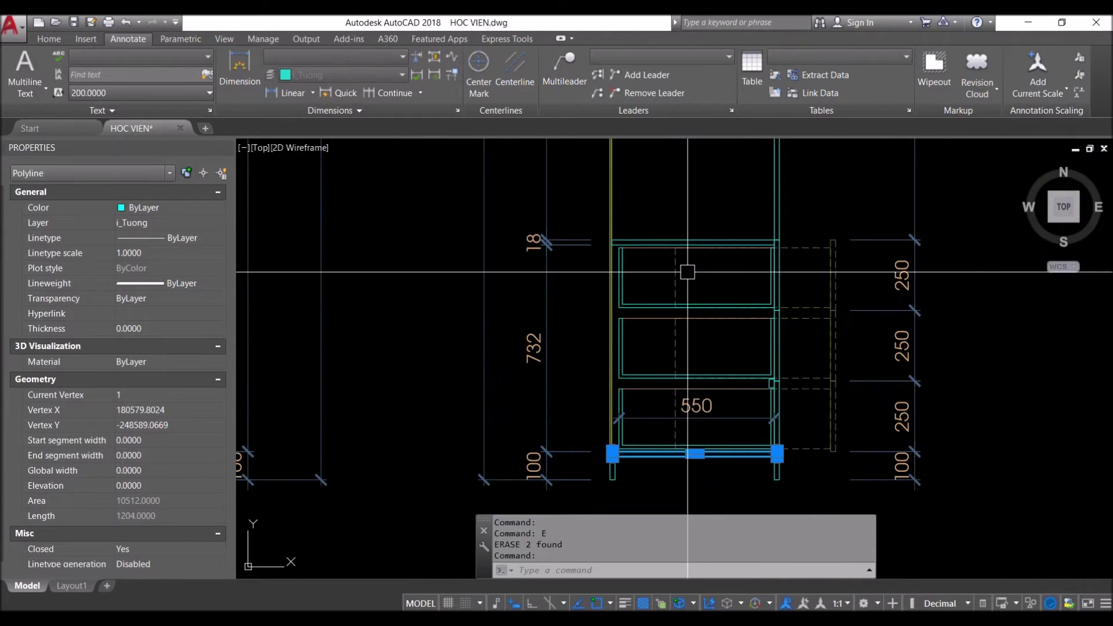
Copy the side cabinet's two boards into the middle wardrobe
{"action": "left_click", "coordinate": [719, 237]}
{"action": "type", "text": "co"}
{"action": "key", "text": "Return"}
{"action": "scroll", "coordinate": [782, 456], "scroll_direction": "up", "scroll_amount": 3}
{"action": "scroll", "coordinate": [784, 454], "scroll_direction": "up", "scroll_amount": 2}
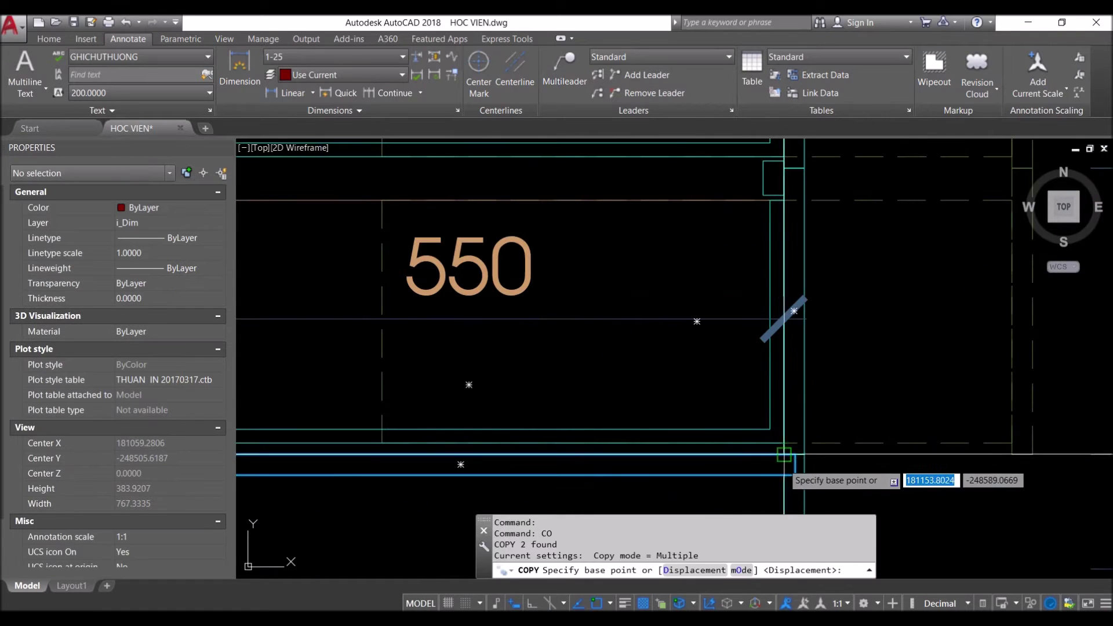
{"action": "left_click", "coordinate": [795, 474]}
{"action": "scroll", "coordinate": [795, 474], "scroll_direction": "down", "scroll_amount": 3}
{"action": "scroll", "coordinate": [637, 464], "scroll_direction": "down", "scroll_amount": 2}
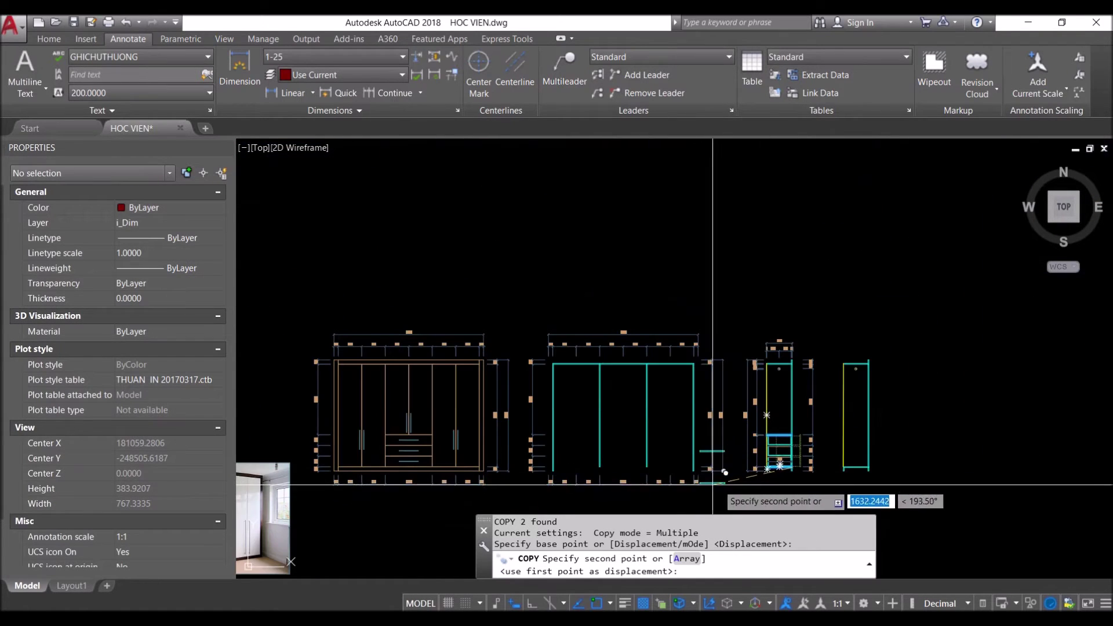
{"action": "scroll", "coordinate": [527, 465], "scroll_direction": "up", "scroll_amount": 3}
{"action": "scroll", "coordinate": [510, 429], "scroll_direction": "up", "scroll_amount": 2}
{"action": "scroll", "coordinate": [551, 360], "scroll_direction": "up", "scroll_amount": 2}
{"action": "scroll", "coordinate": [598, 386], "scroll_direction": "up", "scroll_amount": 2}
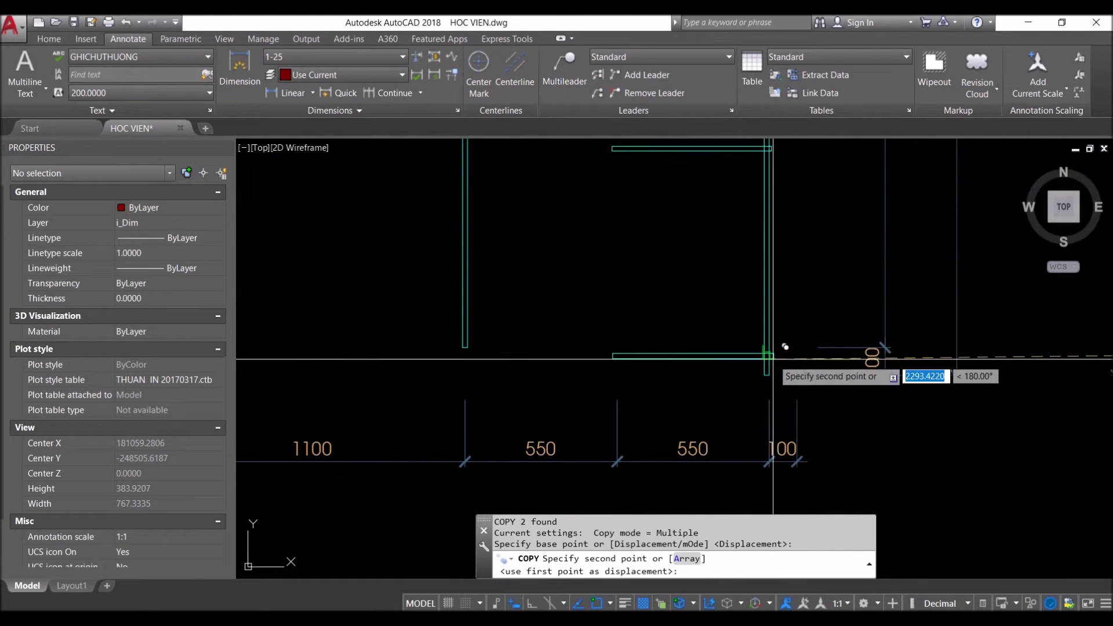
{"action": "left_click", "coordinate": [764, 353]}
{"action": "scroll", "coordinate": [765, 355], "scroll_direction": "down", "scroll_amount": 3}
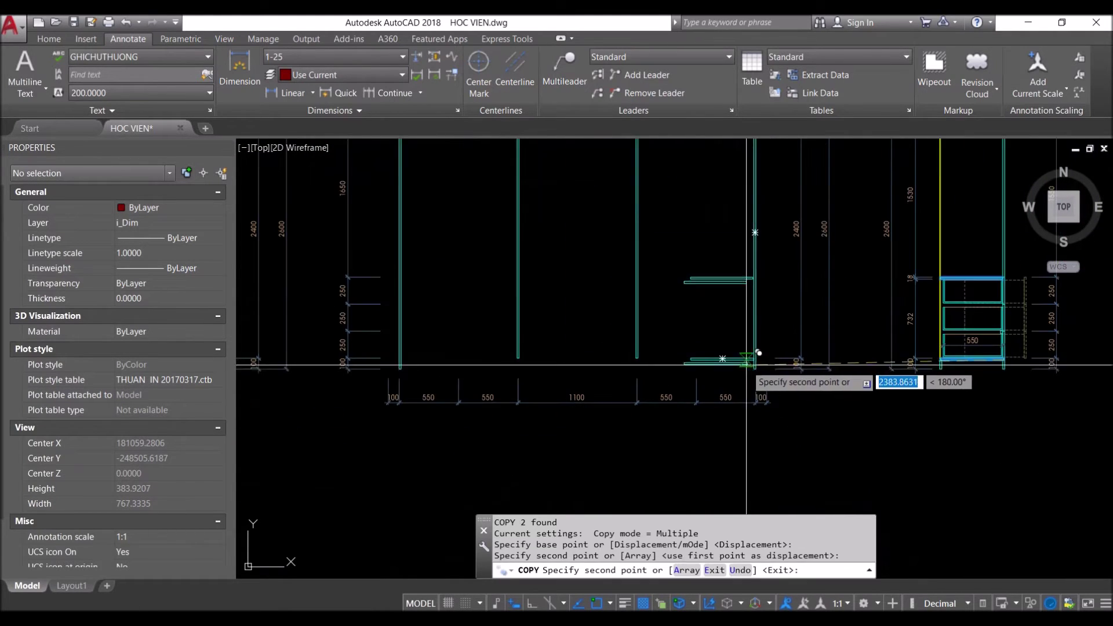
{"action": "key", "text": "Escape"}
Stretch the copied boards across the full width of the middle wardrobe
{"action": "scroll", "coordinate": [714, 371], "scroll_direction": "up", "scroll_amount": 2}
{"action": "scroll", "coordinate": [695, 324], "scroll_direction": "down", "scroll_amount": 3}
{"action": "left_click", "coordinate": [687, 313]}
{"action": "left_click", "coordinate": [669, 271]}
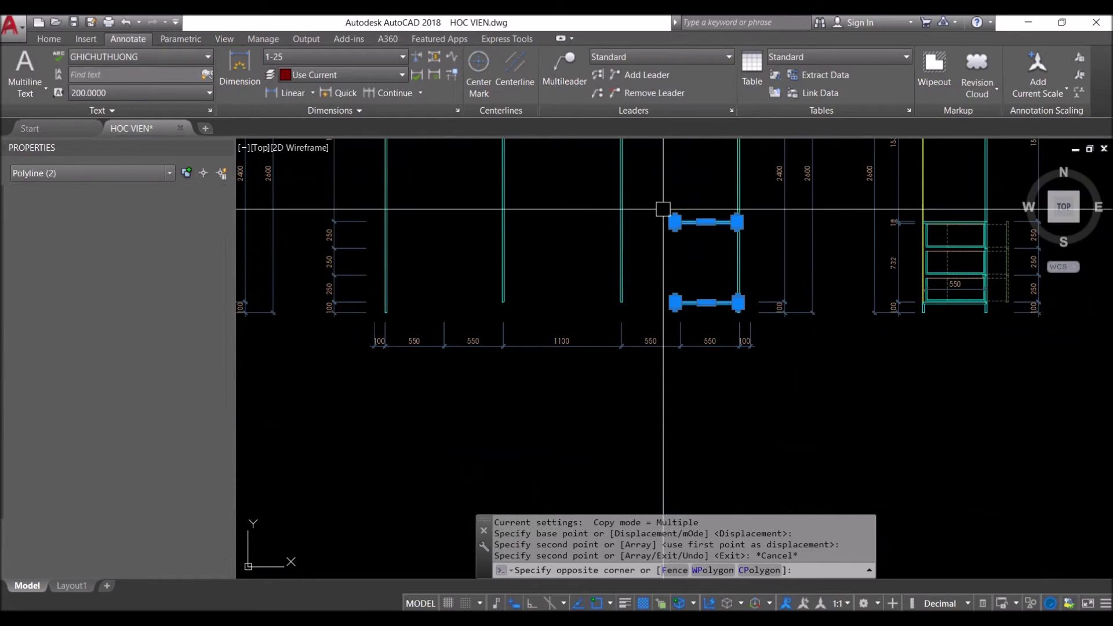
{"action": "type", "text": "s"}
{"action": "key", "text": "Return"}
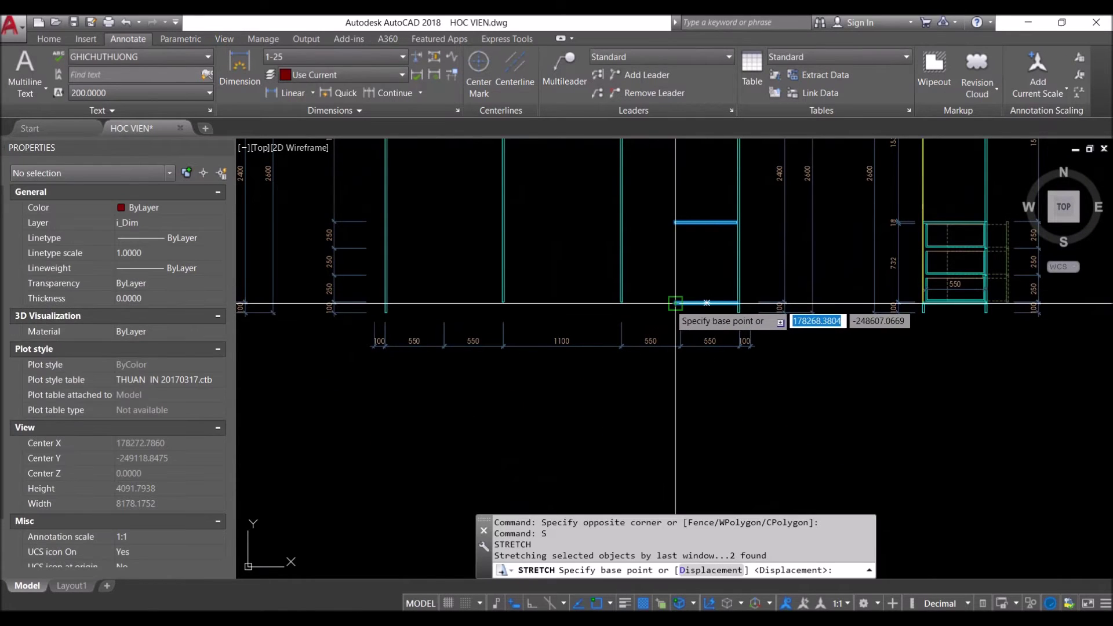
{"action": "left_click", "coordinate": [676, 303]}
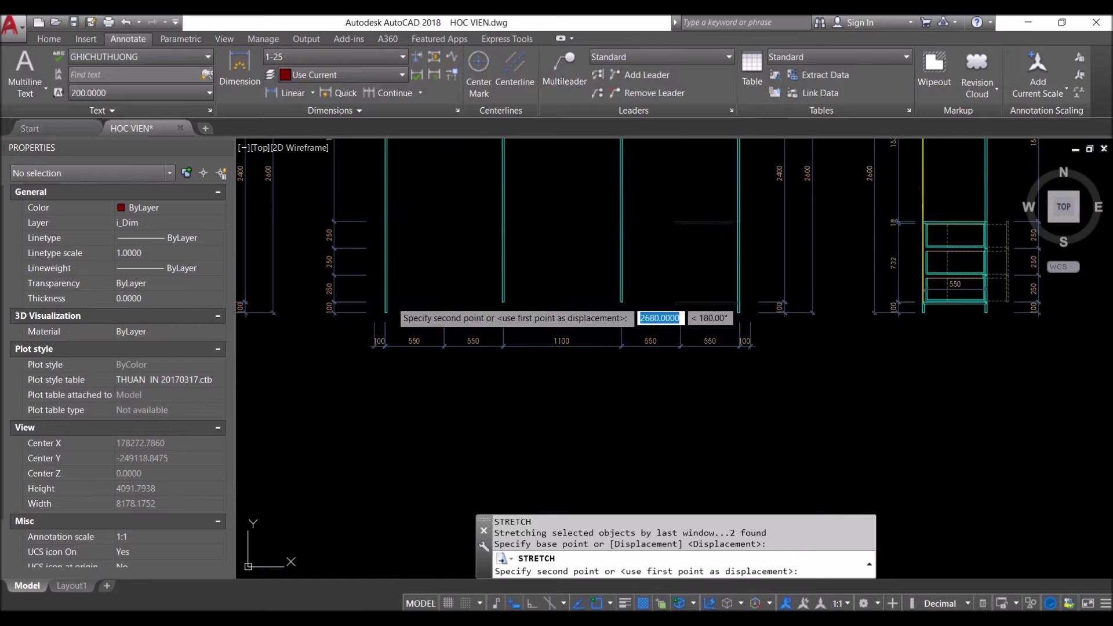
{"action": "left_click", "coordinate": [387, 302]}
Draw an 18 mm thick rectangular shelf board across the wardrobe
{"action": "scroll", "coordinate": [671, 323], "scroll_direction": "up", "scroll_amount": 2}
{"action": "scroll", "coordinate": [460, 385], "scroll_direction": "up", "scroll_amount": 2}
{"action": "middle_click_drag", "start_coordinate": [460, 385], "coordinate": [421, 341]}
{"action": "scroll", "coordinate": [421, 340], "scroll_direction": "up", "scroll_amount": 2}
{"action": "left_click", "coordinate": [452, 310]}
{"action": "key", "text": "Escape"}
{"action": "key", "text": "Escape"}
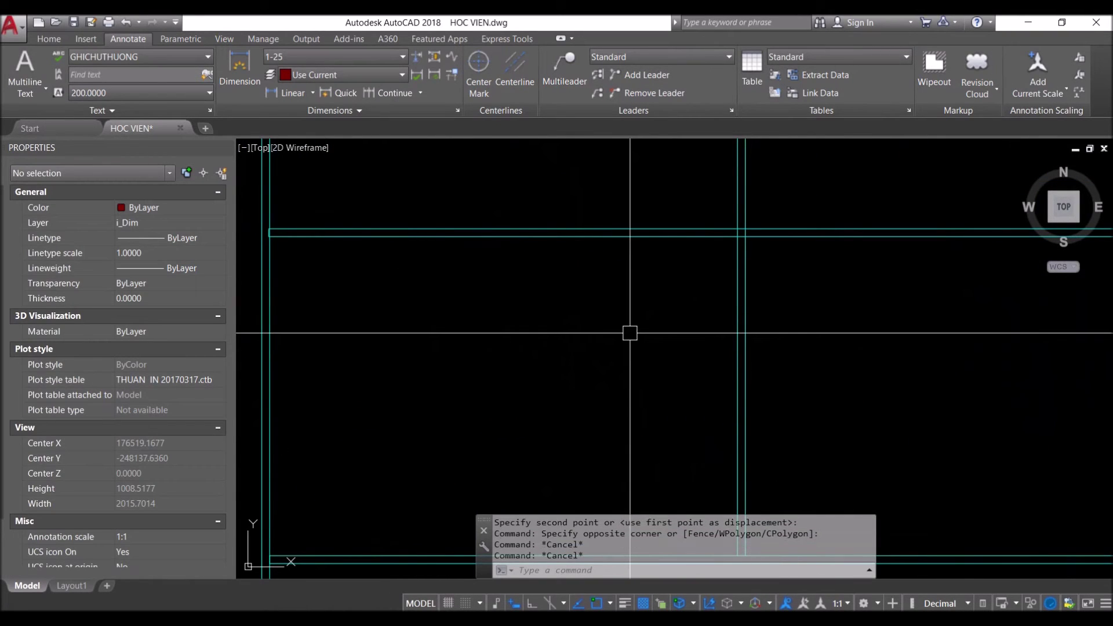
{"action": "type", "text": "REC"}
{"action": "key", "text": "Return"}
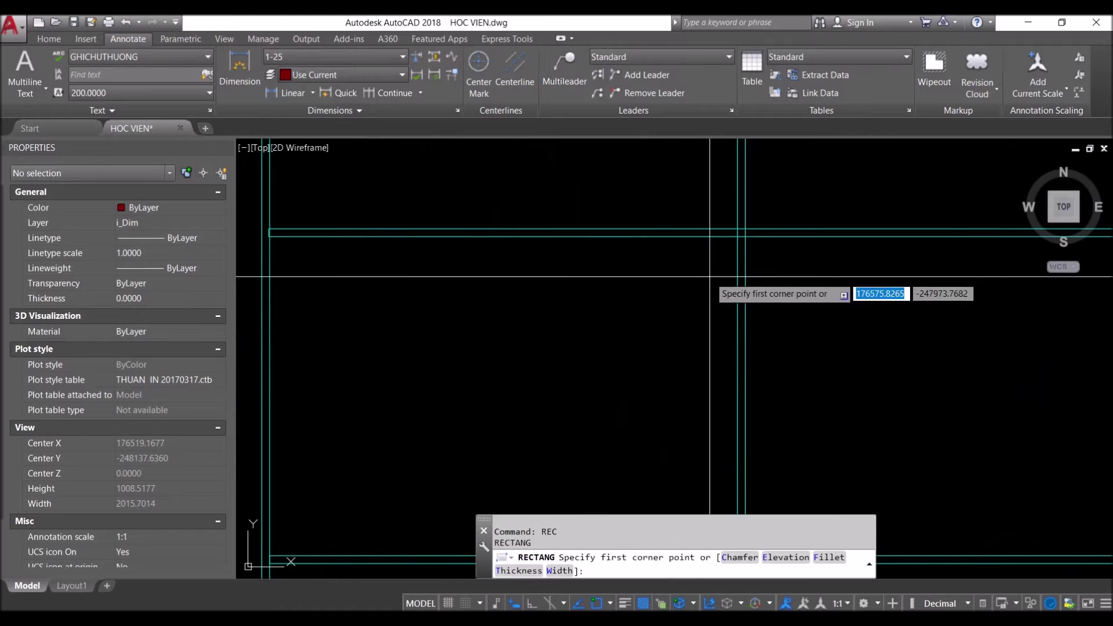
{"action": "left_click", "coordinate": [738, 232]}
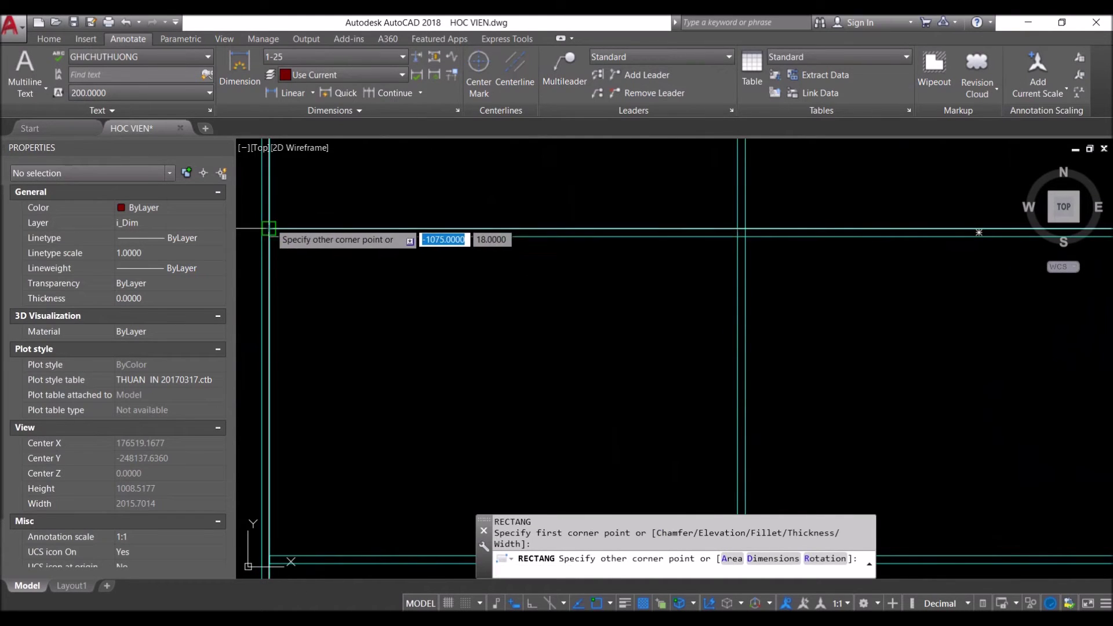
{"action": "left_click", "coordinate": [258, 238]}
Draw another shelf rectangle from the partition intersection to the side panel
{"action": "key", "text": "Return"}
{"action": "middle_click_drag", "start_coordinate": [721, 301], "coordinate": [572, 336]}
{"action": "left_click", "coordinate": [542, 298]}
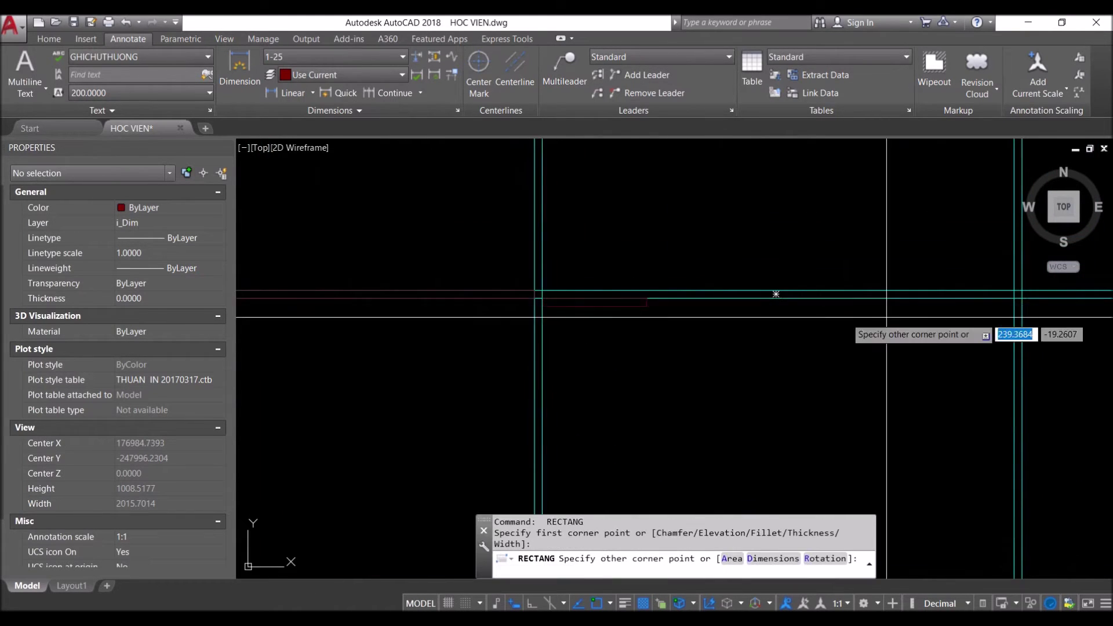
{"action": "mouse_move", "coordinate": [463, 380]}
{"action": "middle_mouse_down"}
{"action": "mouse_move", "coordinate": [709, 379]}
{"action": "mouse_move", "coordinate": [488, 426]}
{"action": "middle_mouse_up"}
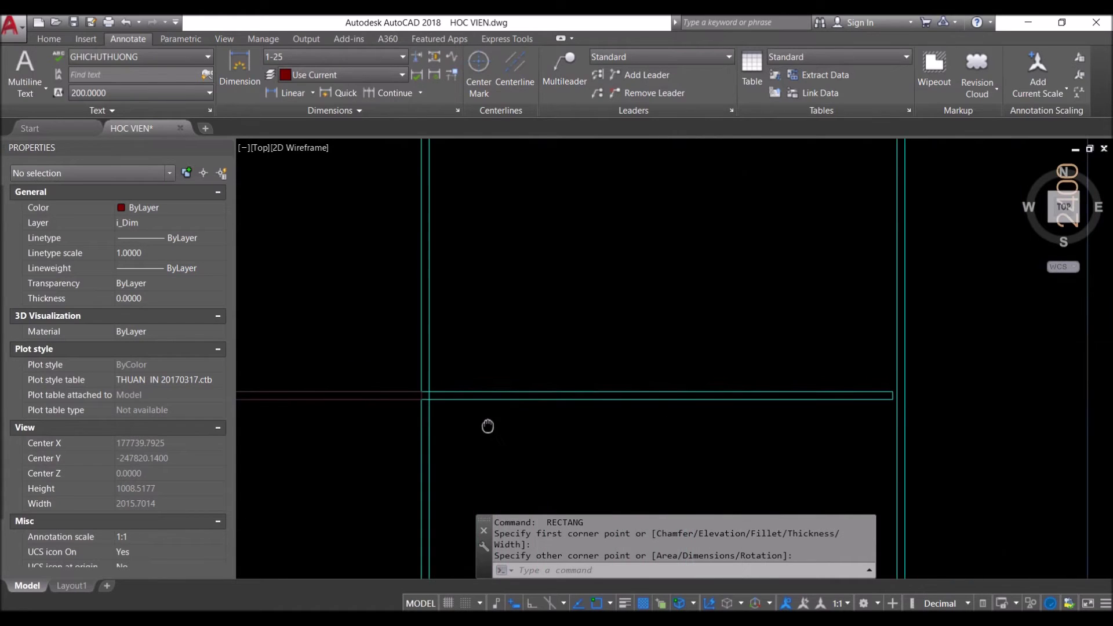
{"action": "key", "text": "Return"}
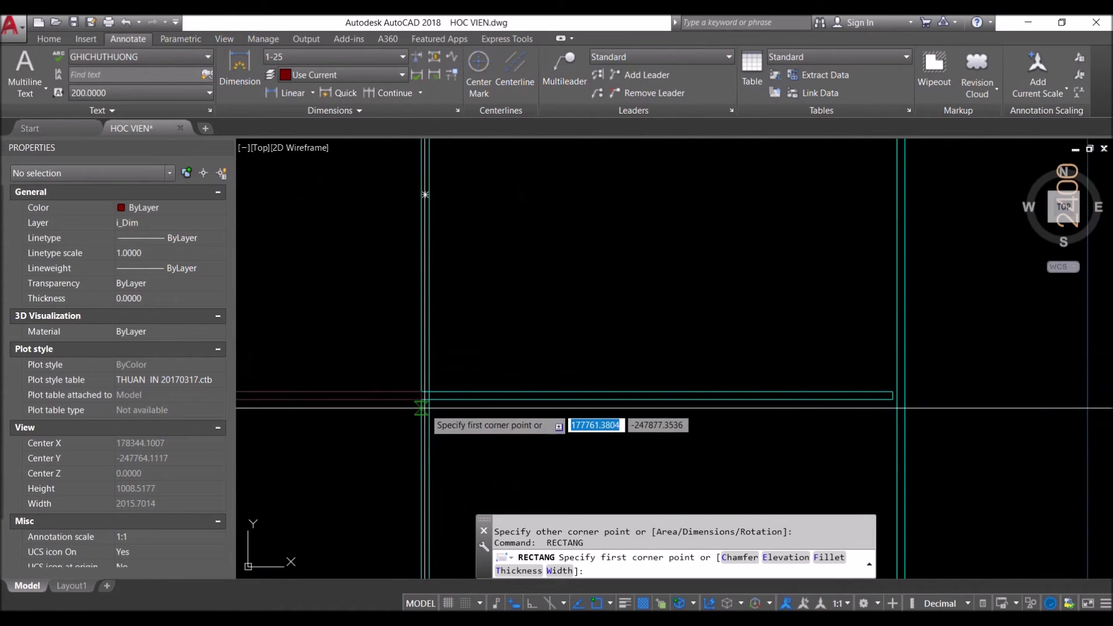
{"action": "left_click", "coordinate": [429, 399]}
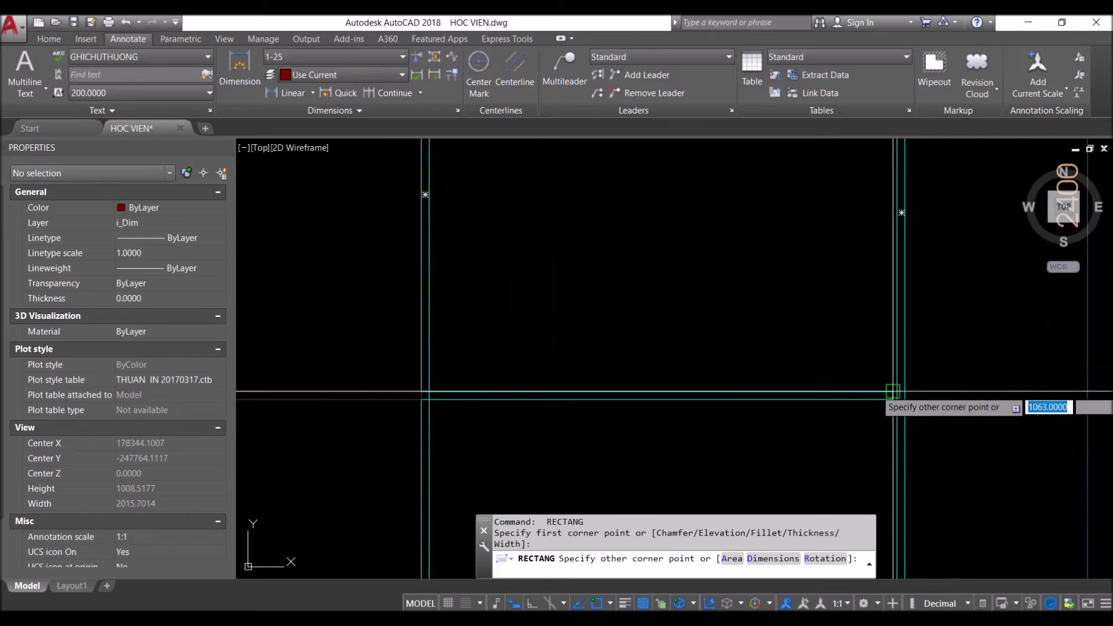
{"action": "left_click", "coordinate": [890, 392]}
{"action": "scroll", "coordinate": [881, 386], "scroll_direction": "up", "scroll_amount": 2}
{"action": "left_click", "coordinate": [881, 385]}
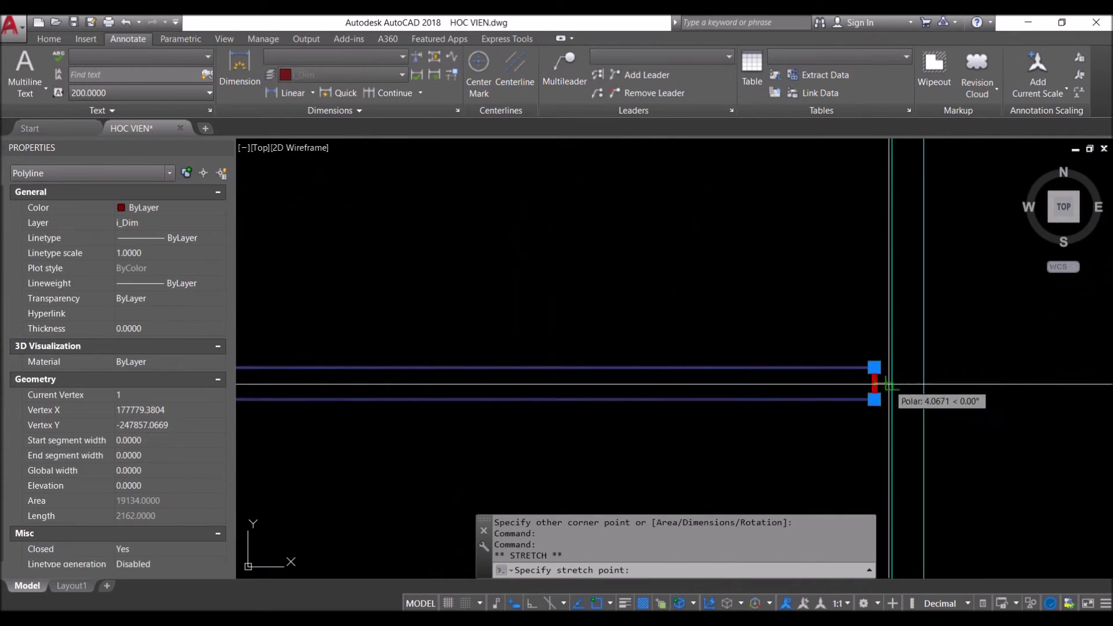
{"action": "key", "text": "Escape"}
{"action": "mouse_move", "coordinate": [892, 382]}
{"action": "middle_mouse_down"}
{"action": "mouse_move", "coordinate": [804, 411]}
{"action": "mouse_move", "coordinate": [489, 411]}
{"action": "middle_mouse_up"}
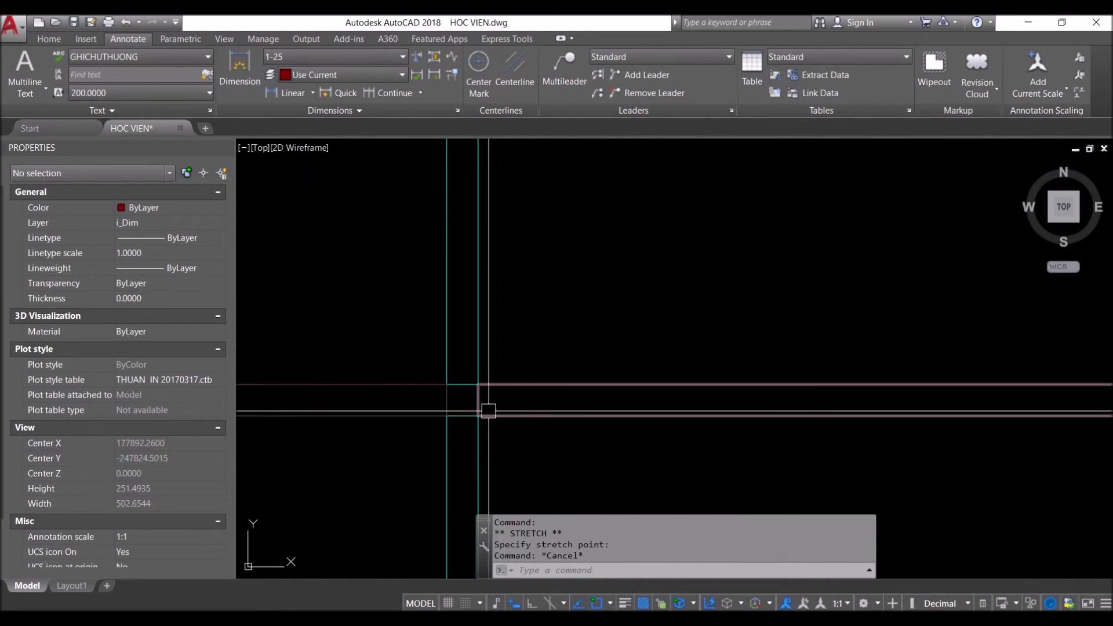
Erase the extra rectangle and view the whole middle wardrobe
{"action": "left_click", "coordinate": [464, 417]}
{"action": "type", "text": "E"}
{"action": "key", "text": "Return"}
{"action": "scroll", "coordinate": [671, 472], "scroll_direction": "down", "scroll_amount": 12}
{"action": "middle_click_drag", "start_coordinate": [667, 406], "coordinate": [643, 331]}
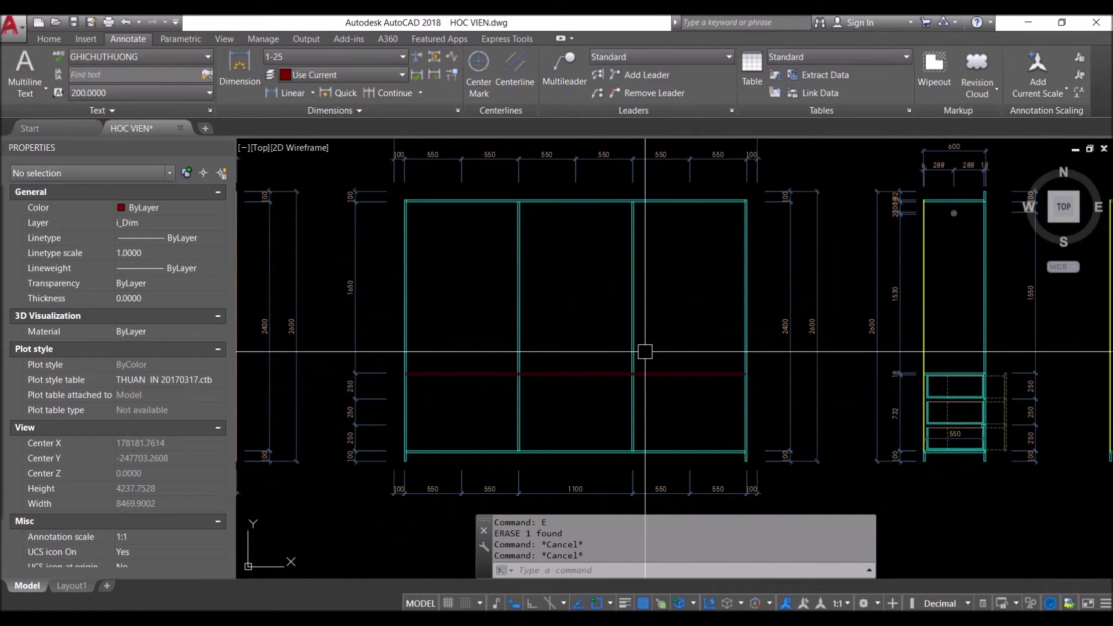
Match the red shelf to the cyan panel line's properties with MATCHPROP
{"action": "left_click", "coordinate": [634, 316]}
{"action": "key", "text": "Escape"}
{"action": "type", "text": "ma"}
{"action": "key", "text": "Return"}
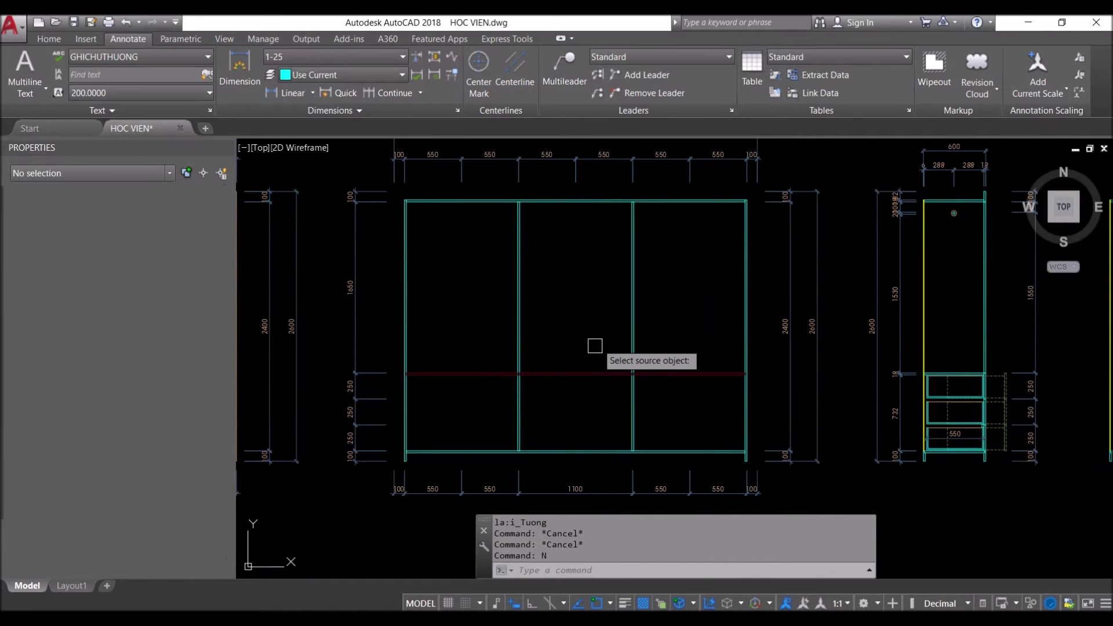
{"action": "left_click", "coordinate": [633, 343]}
{"action": "left_click", "coordinate": [691, 336]}
{"action": "left_click", "coordinate": [507, 398]}
{"action": "key", "text": "Escape"}
Erase the six 550 dimensions along the top
{"action": "middle_click_drag", "start_coordinate": [707, 175], "coordinate": [765, 273]}
{"action": "left_click", "coordinate": [775, 260]}
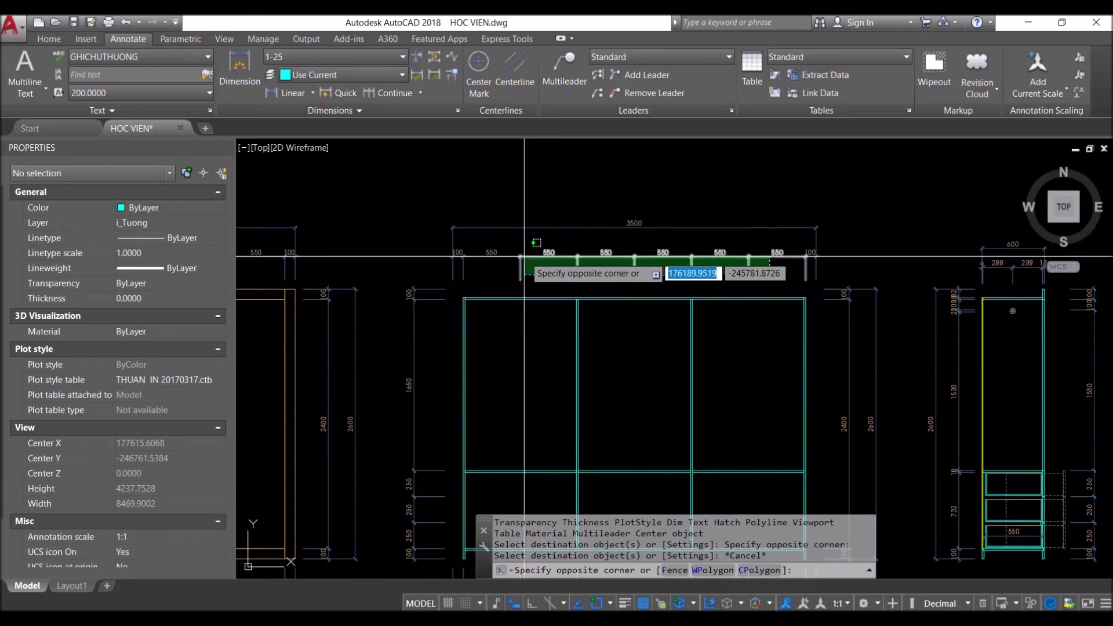
{"action": "left_click", "coordinate": [507, 264]}
{"action": "type", "text": "e"}
{"action": "key", "text": "Return"}
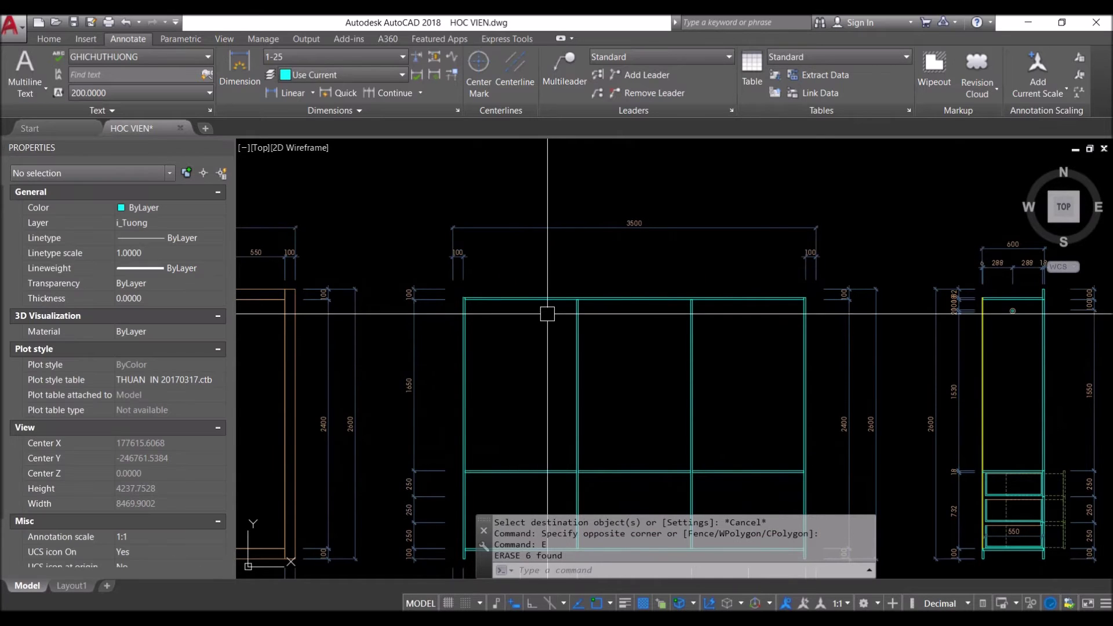
Select the left wardrobe's side board and outer frame
{"action": "scroll", "coordinate": [658, 259], "scroll_direction": "down", "scroll_amount": 2}
{"action": "middle_click_drag", "start_coordinate": [643, 272], "coordinate": [657, 259]}
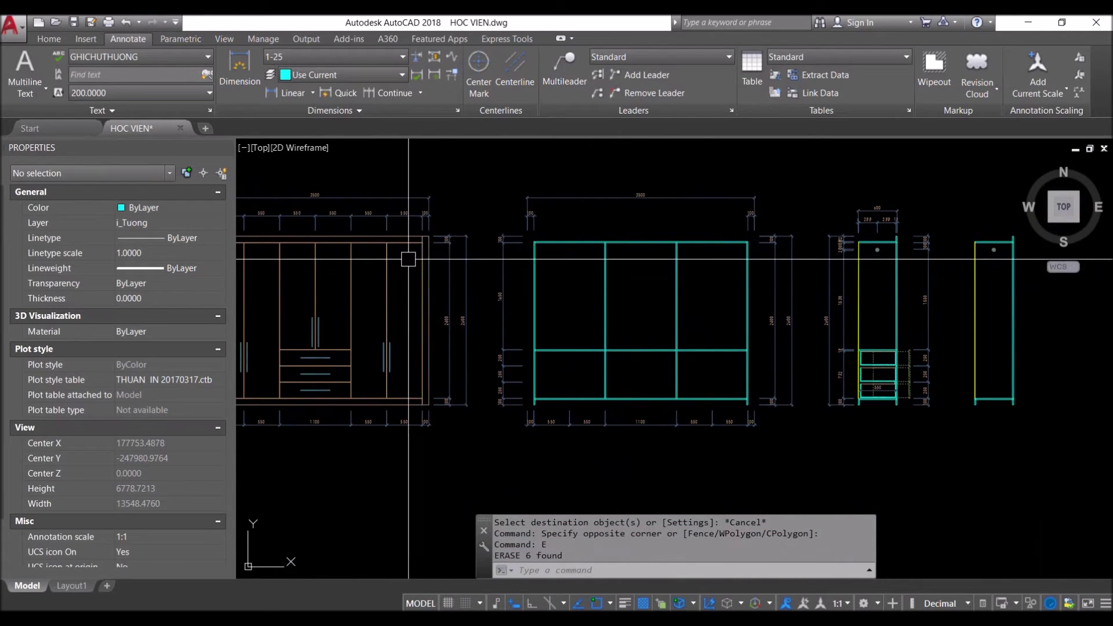
{"action": "scroll", "coordinate": [443, 238], "scroll_direction": "up", "scroll_amount": 2}
{"action": "middle_click_drag", "start_coordinate": [442, 239], "coordinate": [591, 253]}
{"action": "left_click", "coordinate": [568, 271]}
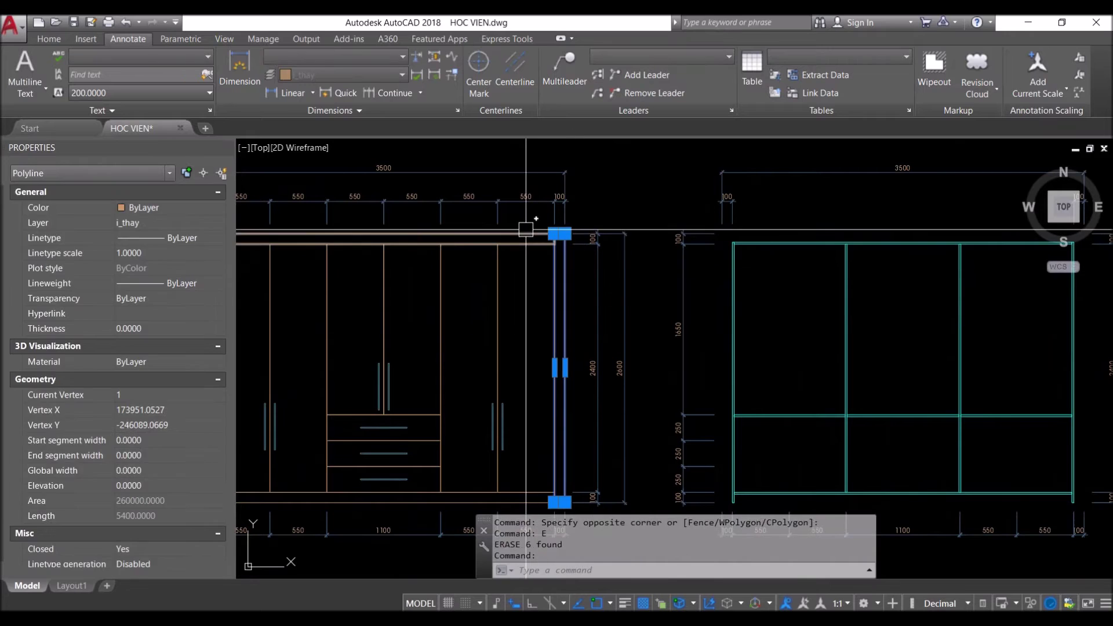
{"action": "left_click", "coordinate": [406, 237]}
{"action": "middle_click_drag", "start_coordinate": [306, 307], "coordinate": [628, 232]}
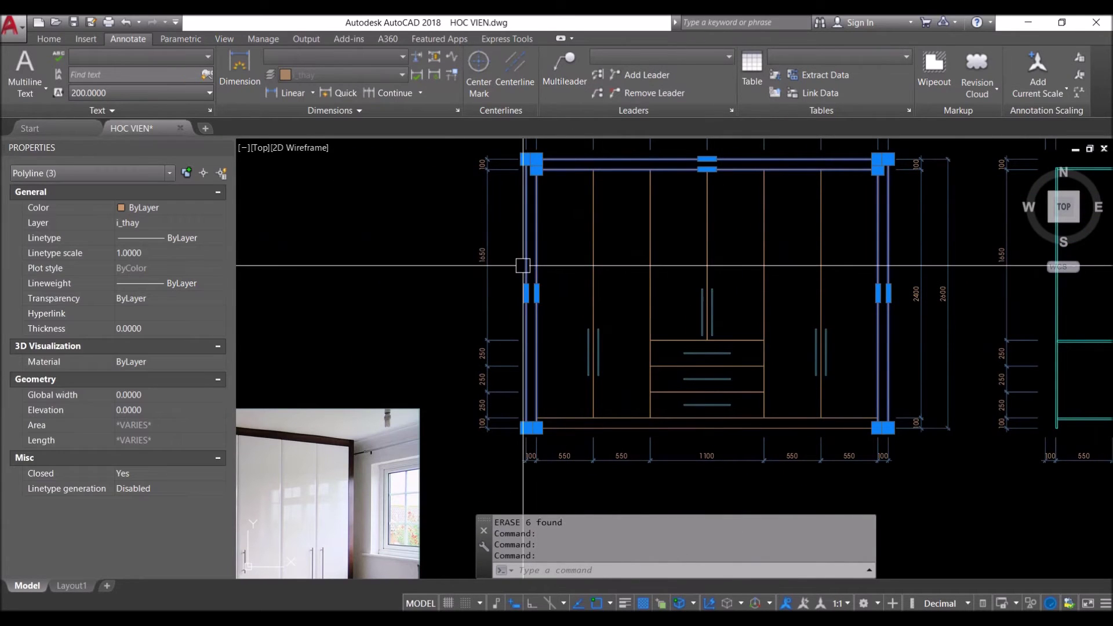
Copy the four selected frame pieces to the frame's top corner
{"action": "type", "text": "Co"}
{"action": "key", "text": "Return"}
{"action": "scroll", "coordinate": [748, 325], "scroll_direction": "up", "scroll_amount": 2}
{"action": "scroll", "coordinate": [776, 266], "scroll_direction": "up", "scroll_amount": 2}
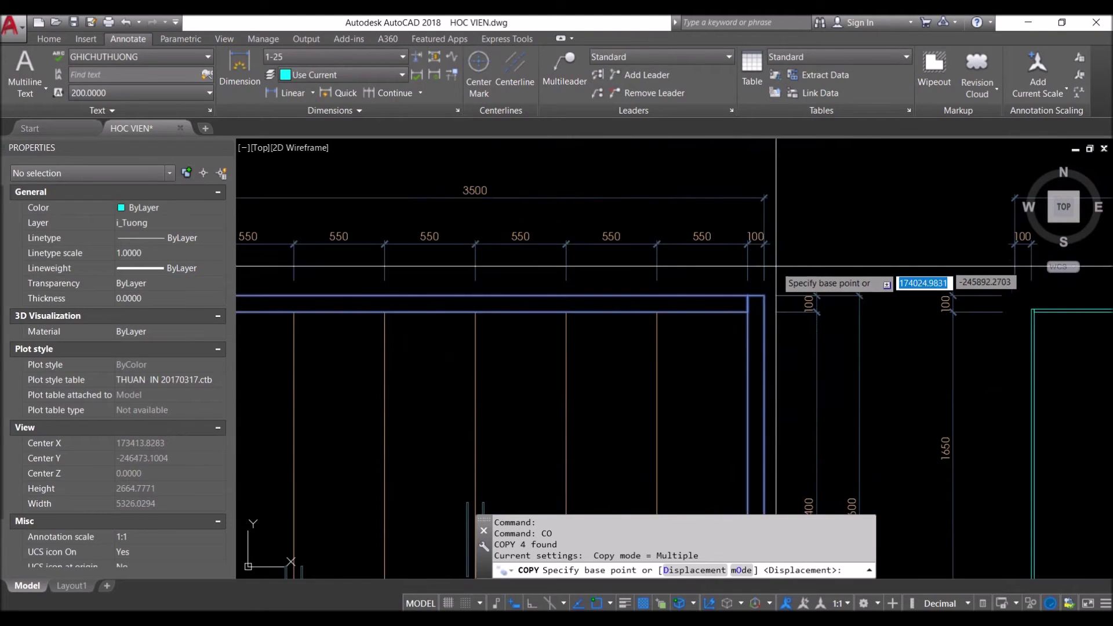
{"action": "left_click", "coordinate": [764, 296]}
{"action": "scroll", "coordinate": [764, 296], "scroll_direction": "down", "scroll_amount": 3}
{"action": "scroll", "coordinate": [952, 292], "scroll_direction": "up", "scroll_amount": 5}
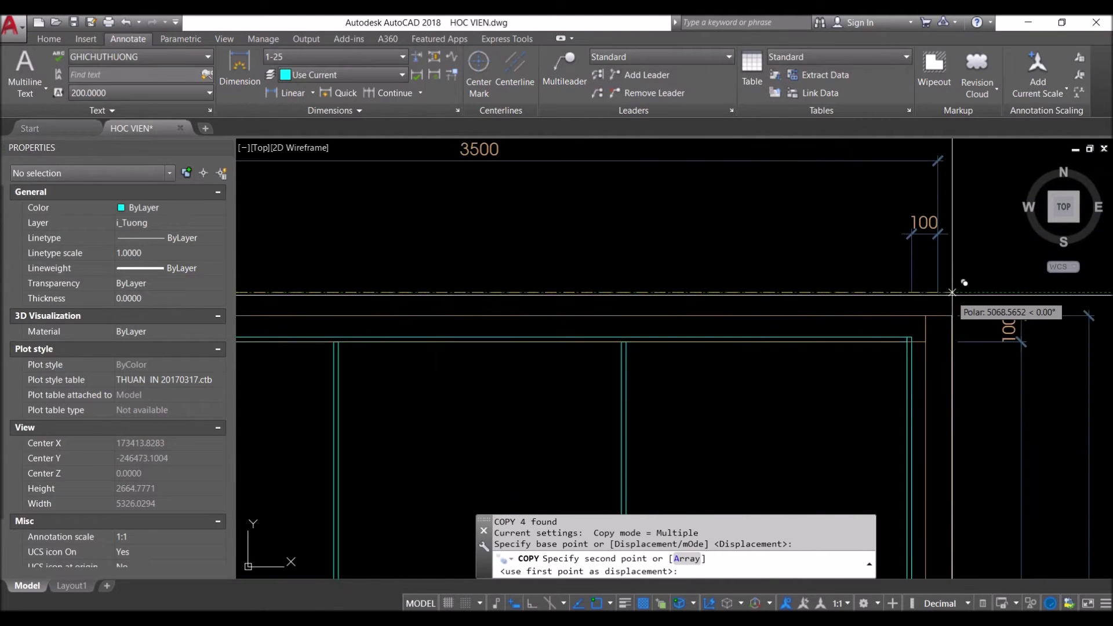
{"action": "left_click", "coordinate": [947, 330]}
{"action": "key", "text": "Escape"}
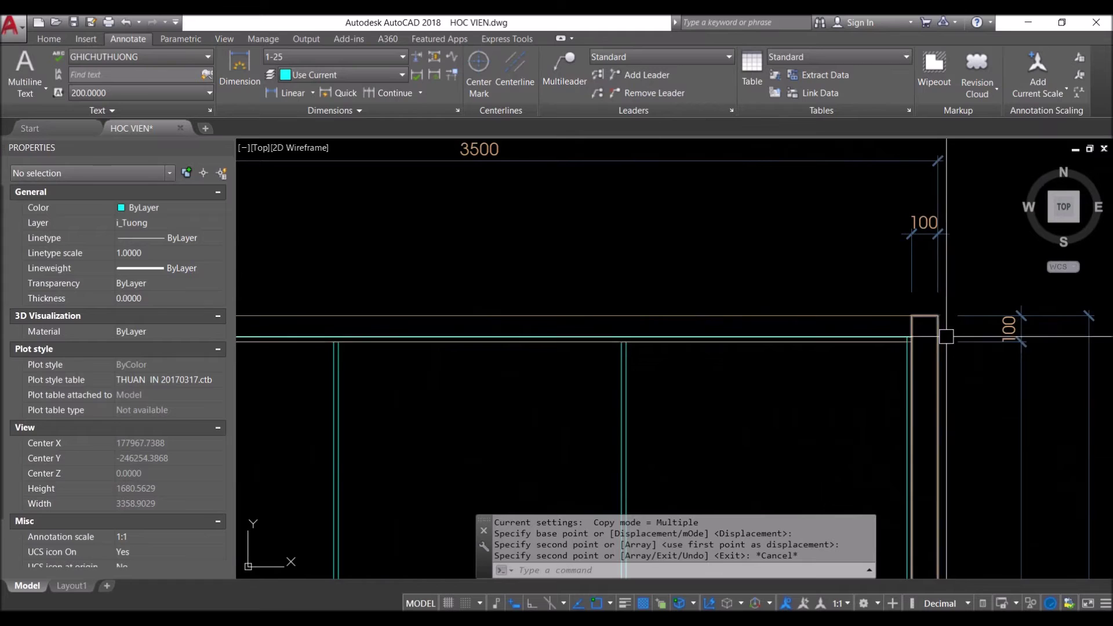
Move the two corner polylines onto the i_dut layer
{"action": "scroll", "coordinate": [949, 345], "scroll_direction": "down", "scroll_amount": 2}
{"action": "scroll", "coordinate": [929, 359], "scroll_direction": "up", "scroll_amount": 3}
{"action": "left_click", "coordinate": [927, 365]}
{"action": "left_click", "coordinate": [898, 320]}
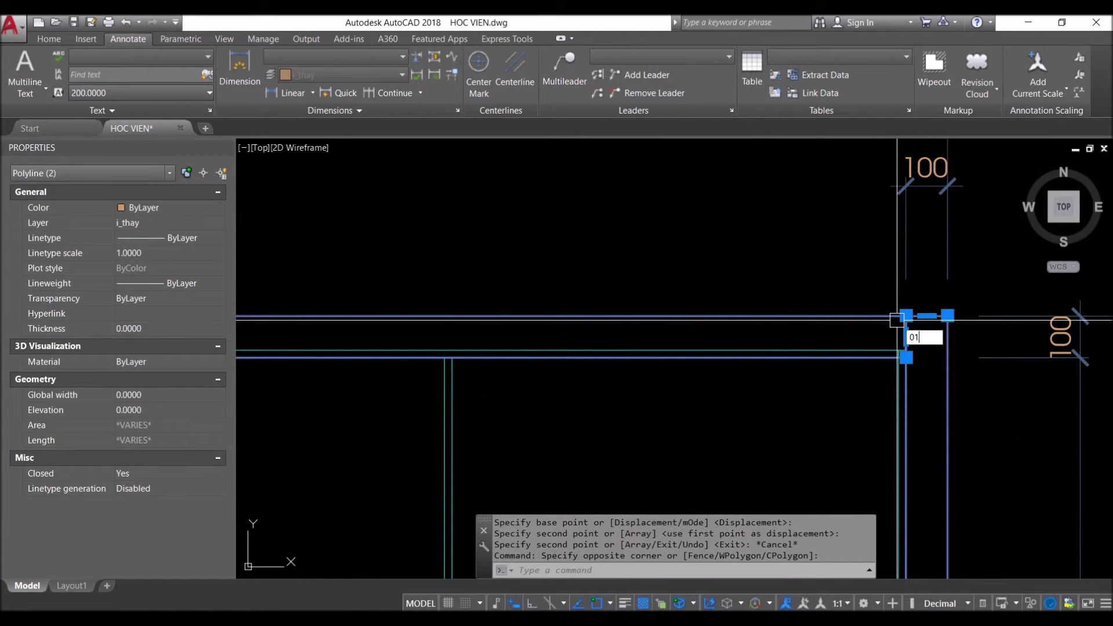
{"action": "type", "text": "tt"}
{"action": "key", "text": "space"}
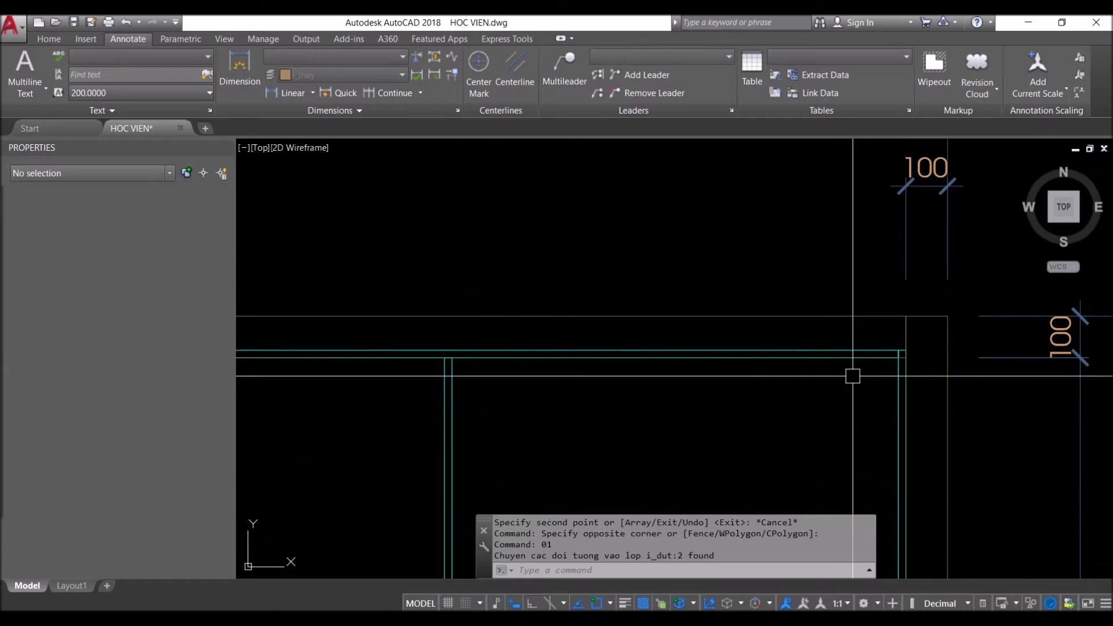
{"action": "left_click", "coordinate": [846, 319]}
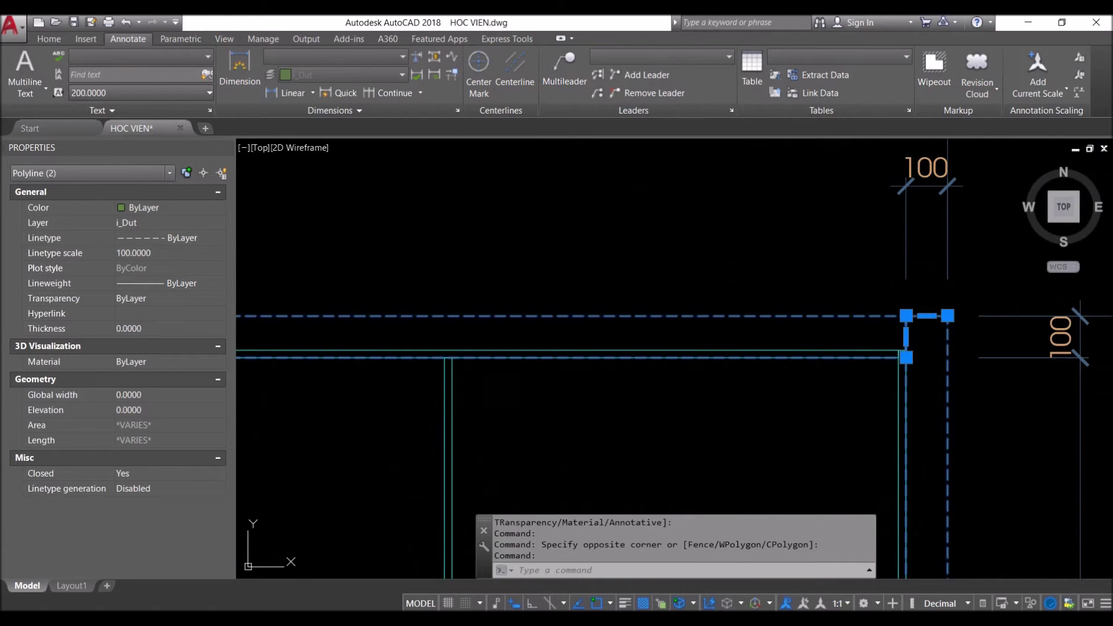
{"action": "key", "text": "Escape"}
Apply a source line's properties to further wardrobe lines with MATCHPROP
{"action": "scroll", "coordinate": [251, 330], "scroll_direction": "down", "scroll_amount": 5}
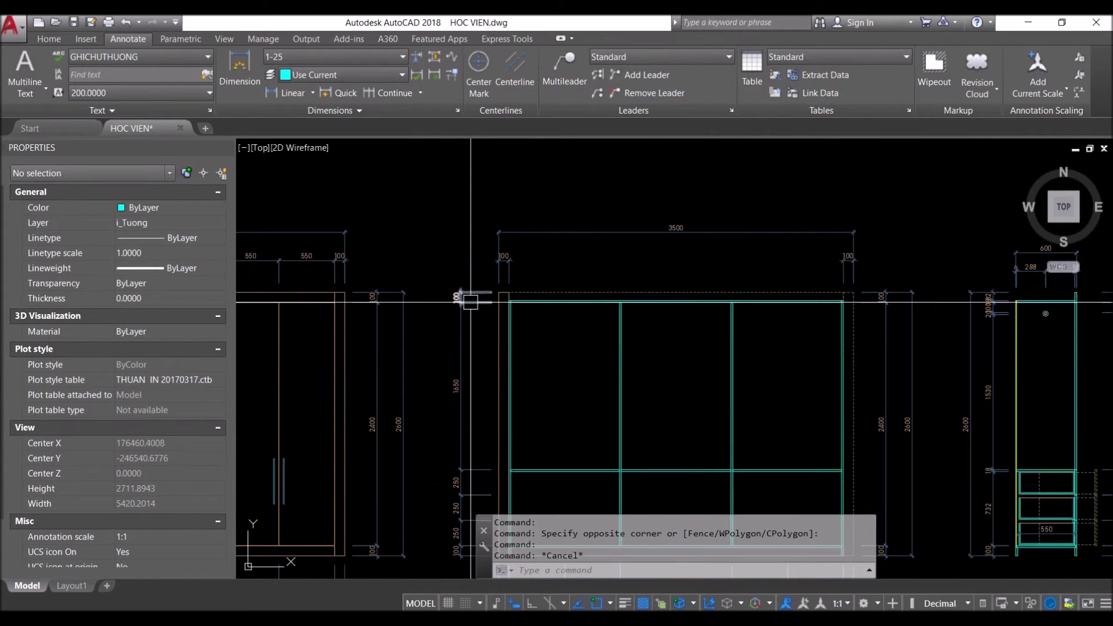
{"action": "key", "text": "space"}
{"action": "scroll", "coordinate": [522, 284], "scroll_direction": "up", "scroll_amount": 4}
{"action": "scroll", "coordinate": [522, 284], "scroll_direction": "up", "scroll_amount": 2}
{"action": "left_click", "coordinate": [462, 309]}
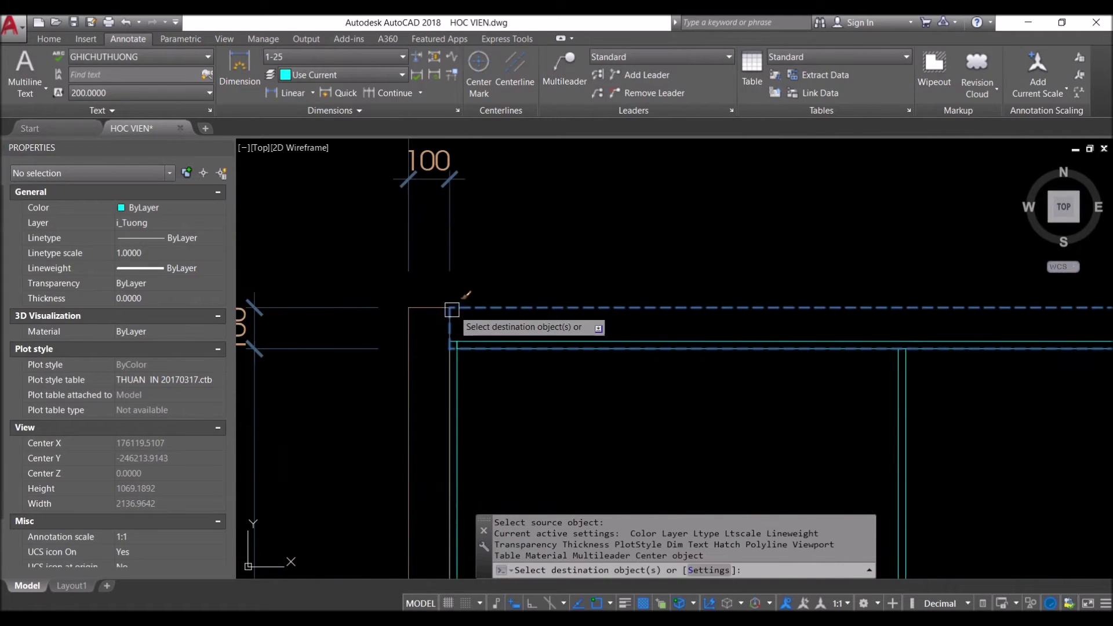
{"action": "scroll", "coordinate": [690, 387], "scroll_direction": "down", "scroll_amount": 5}
{"action": "scroll", "coordinate": [719, 425], "scroll_direction": "up", "scroll_amount": 3}
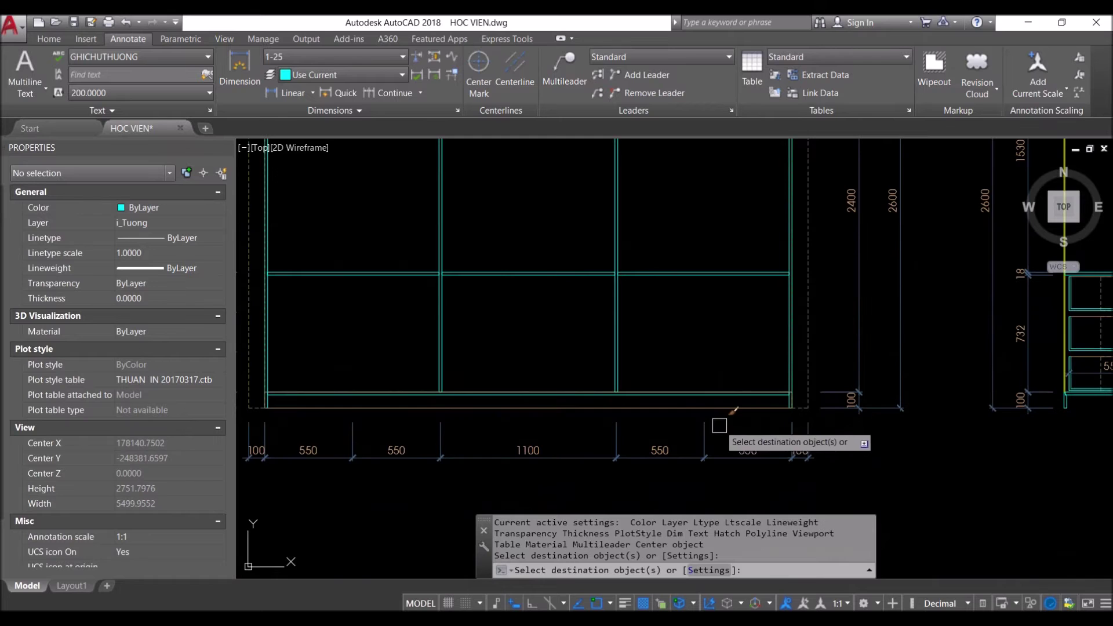
{"action": "scroll", "coordinate": [812, 427], "scroll_direction": "down", "scroll_amount": 3}
{"action": "key", "text": "Return"}
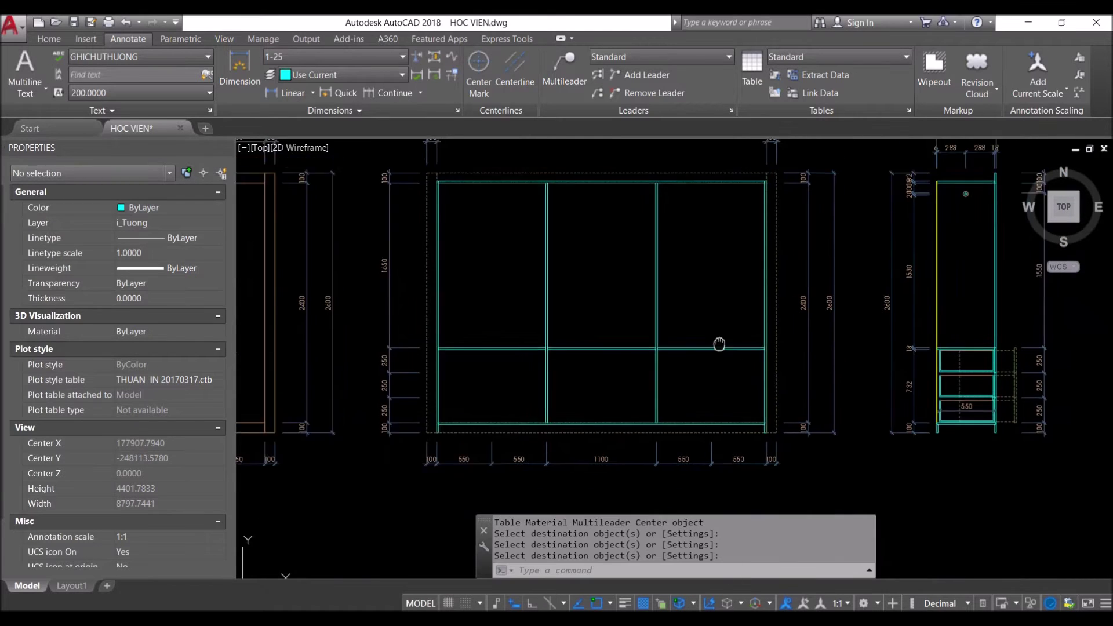
Zoom to extents to review all the wardrobe elevations
{"action": "mouse_move", "coordinate": [724, 348]}
{"action": "middle_mouse_down"}
{"action": "mouse_move", "coordinate": [683, 317]}
{"action": "mouse_move", "coordinate": [698, 323]}
{"action": "middle_mouse_up"}
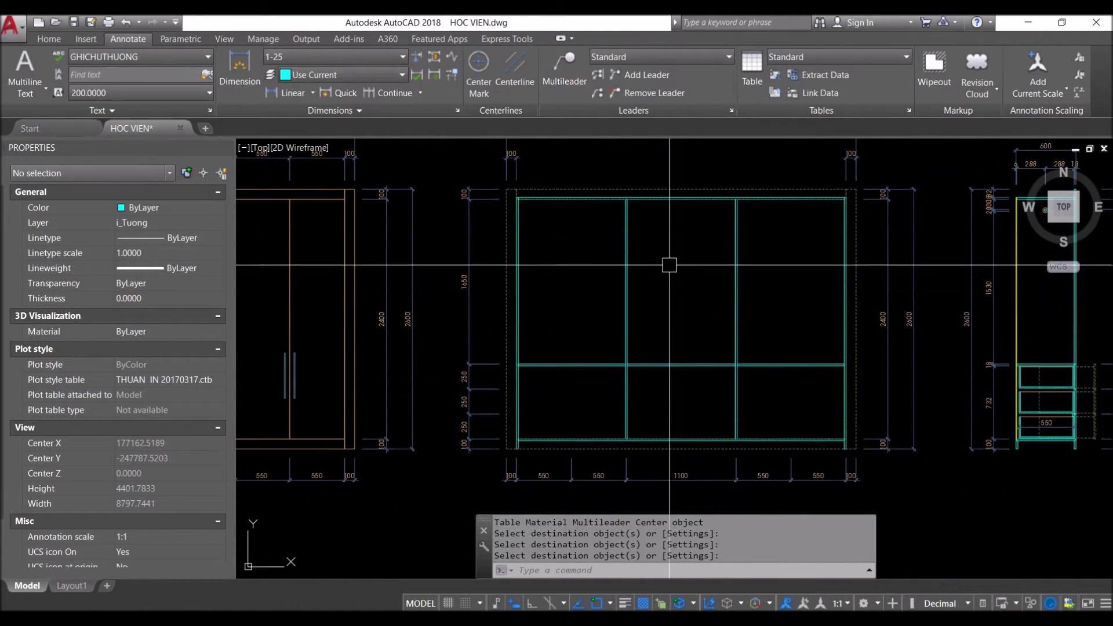
{"action": "middle_click_drag", "start_coordinate": [684, 260], "coordinate": [440, 255]}
{"action": "scroll", "coordinate": [805, 248], "scroll_direction": "up", "scroll_amount": 4}
{"action": "scroll", "coordinate": [806, 247], "scroll_direction": "up", "scroll_amount": 2}
{"action": "scroll", "coordinate": [794, 310], "scroll_direction": "up", "scroll_amount": 2}
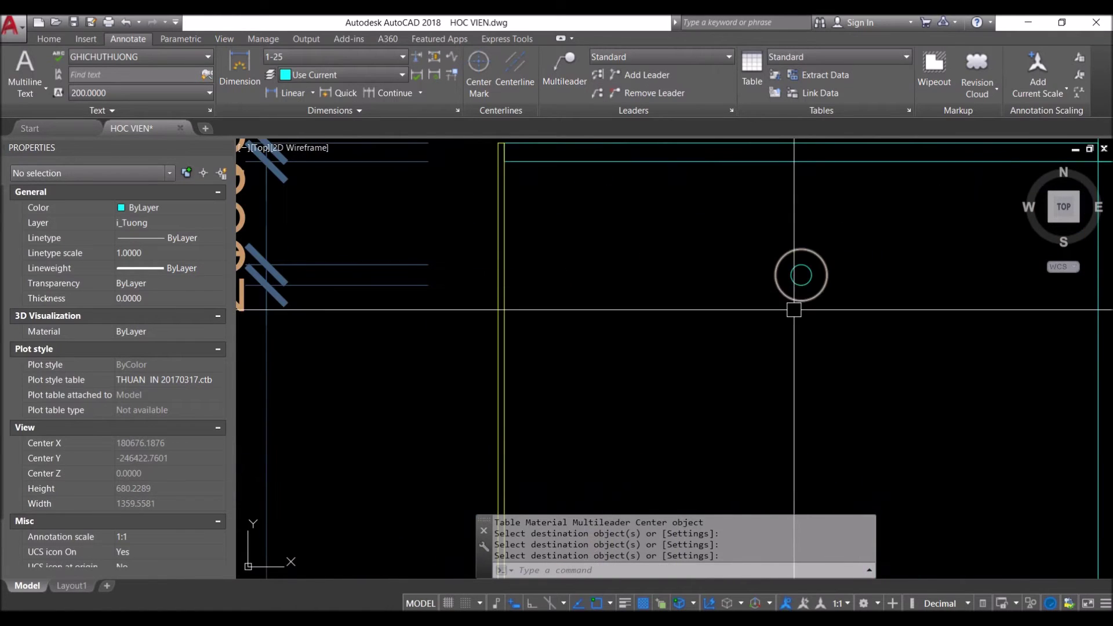
{"action": "middle_click", "coordinate": [820, 367]}
{"action": "middle_click", "coordinate": [819, 367]}
{"action": "scroll", "coordinate": [596, 367], "scroll_direction": "up", "scroll_amount": 3}
{"action": "scroll", "coordinate": [596, 368], "scroll_direction": "up", "scroll_amount": 2}
{"action": "middle_click_drag", "start_coordinate": [596, 368], "coordinate": [679, 360]}
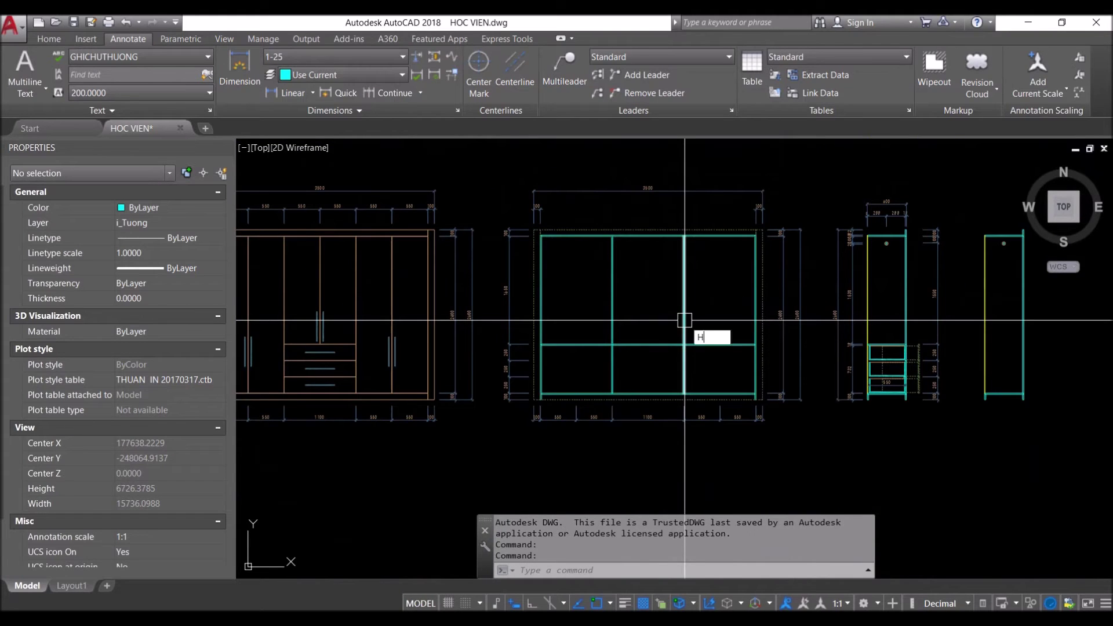
Place horizontal construction lines at the middle wardrobe's top inner edge
{"action": "key", "text": "Return"}
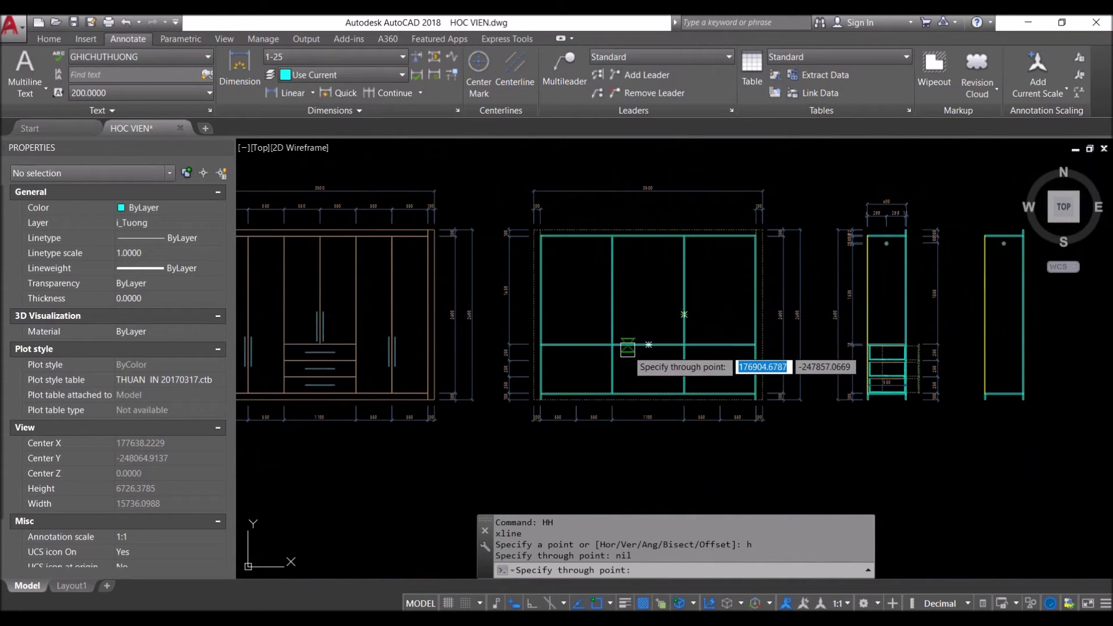
{"action": "scroll", "coordinate": [887, 253], "scroll_direction": "up", "scroll_amount": 5}
{"action": "scroll", "coordinate": [887, 266], "scroll_direction": "up", "scroll_amount": 5}
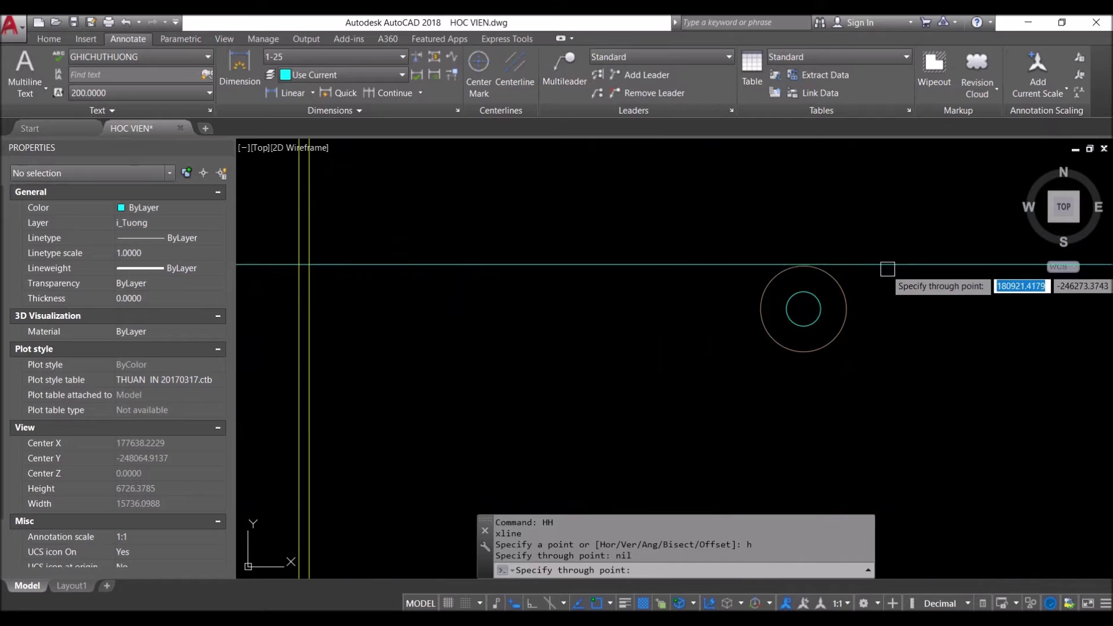
{"action": "scroll", "coordinate": [811, 319], "scroll_direction": "down", "scroll_amount": 5}
{"action": "scroll", "coordinate": [452, 371], "scroll_direction": "down", "scroll_amount": 3}
{"action": "scroll", "coordinate": [795, 313], "scroll_direction": "up", "scroll_amount": 2}
{"action": "scroll", "coordinate": [543, 351], "scroll_direction": "up", "scroll_amount": 2}
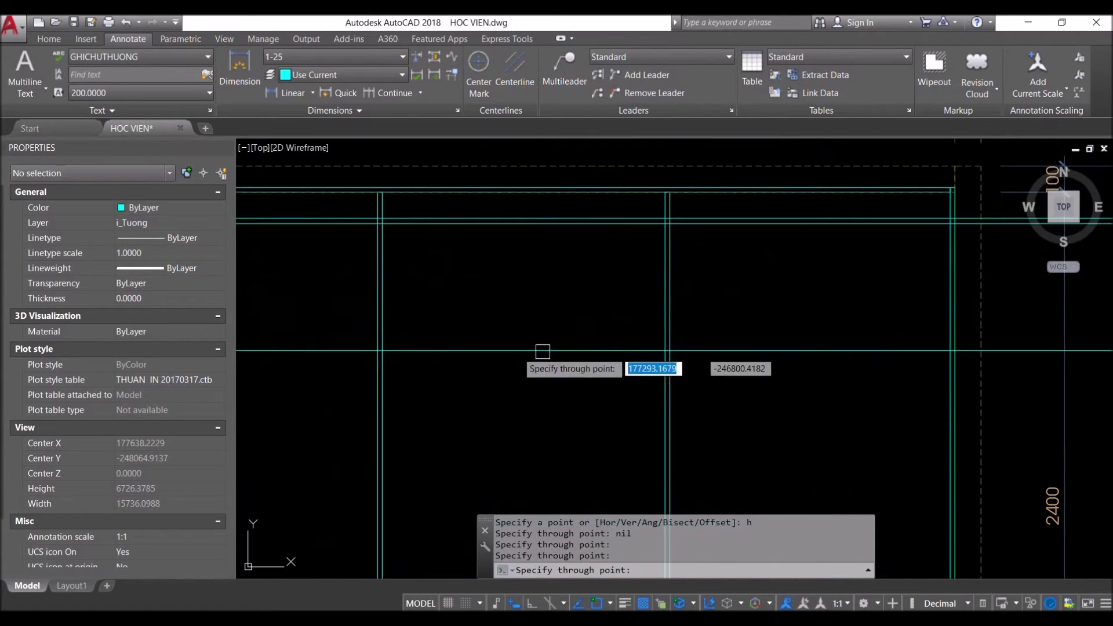
{"action": "scroll", "coordinate": [480, 305], "scroll_direction": "down", "scroll_amount": 2}
{"action": "scroll", "coordinate": [413, 302], "scroll_direction": "down", "scroll_amount": 2}
{"action": "key", "text": "Return"}
{"action": "scroll", "coordinate": [556, 301], "scroll_direction": "up", "scroll_amount": 6}
{"action": "scroll", "coordinate": [563, 301], "scroll_direction": "up", "scroll_amount": 3}
{"action": "middle_click_drag", "start_coordinate": [563, 301], "coordinate": [505, 300]}
Draw a rectangle from the wardrobe's top inner corner across the bay
{"action": "type", "text": "RE"}
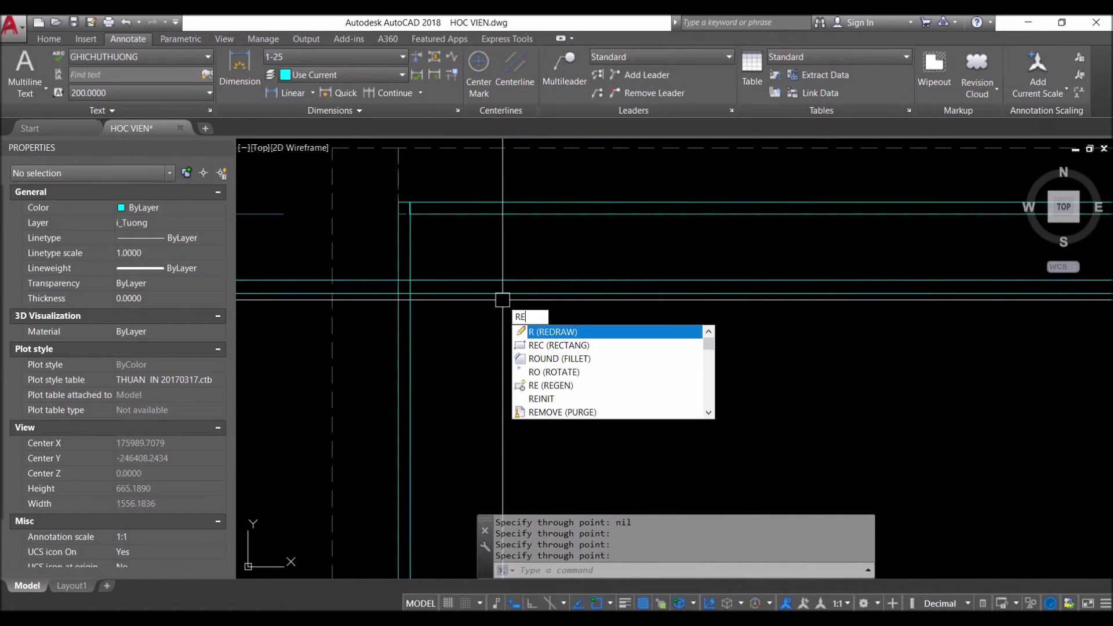
{"action": "key", "text": "Return"}
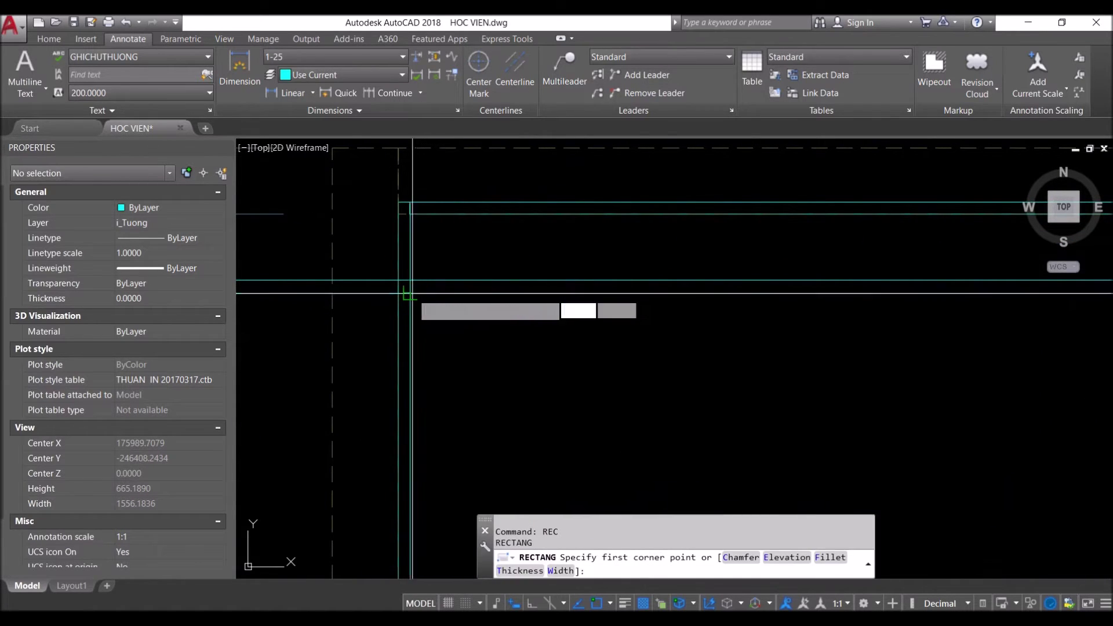
{"action": "left_click", "coordinate": [412, 293]}
{"action": "middle_click_drag", "start_coordinate": [411, 294], "coordinate": [729, 311]}
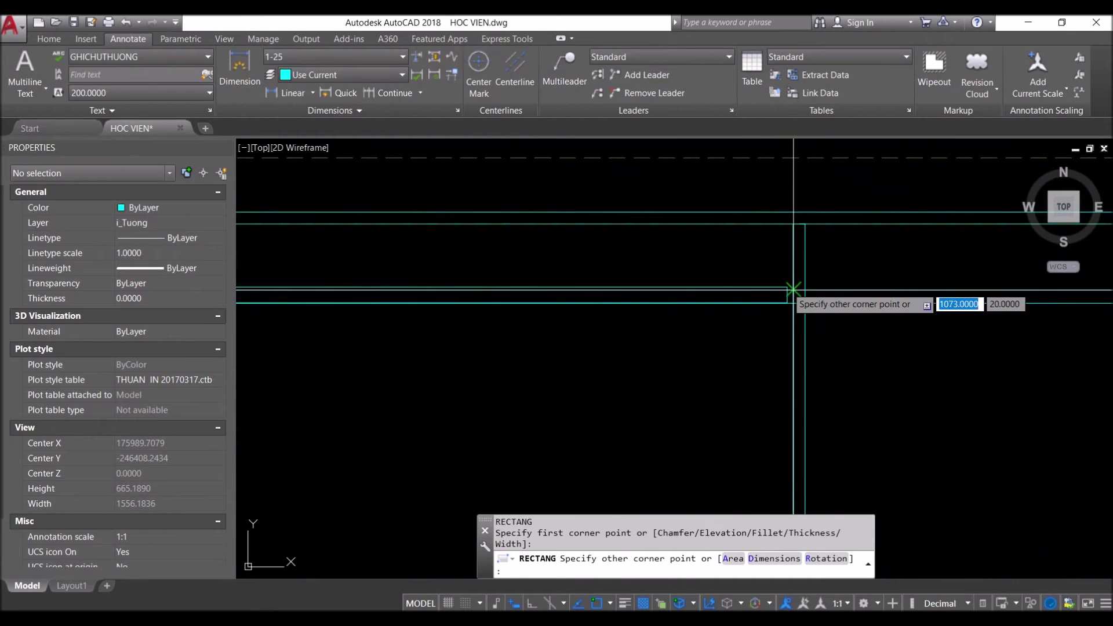
{"action": "left_click", "coordinate": [778, 303]}
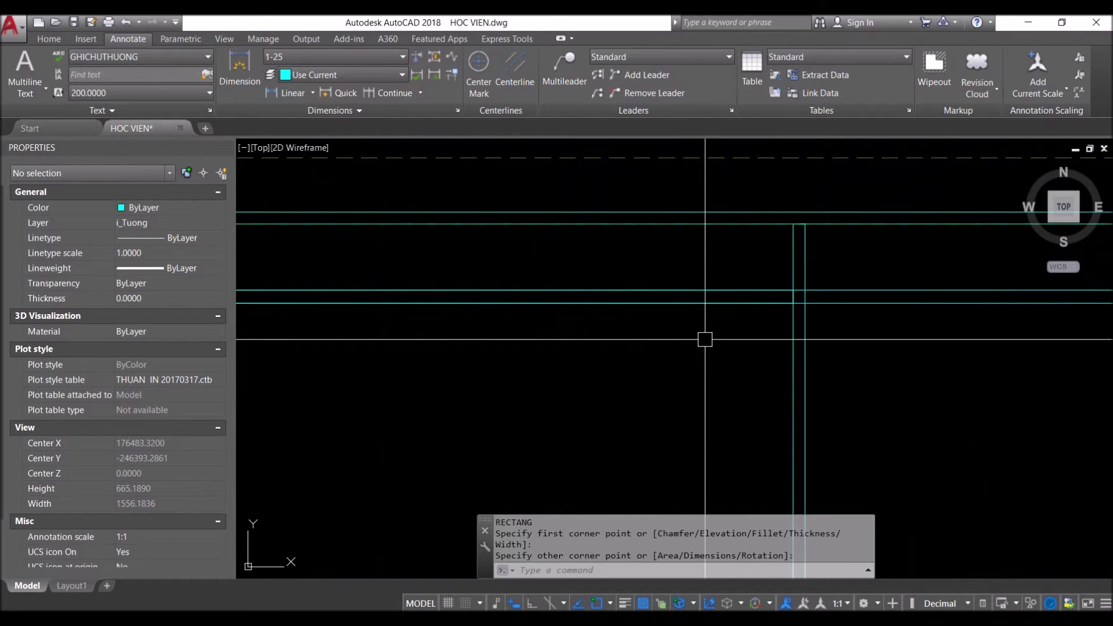
Offset the rectangle's line 15 units inward
{"action": "type", "text": "o"}
{"action": "key", "text": "Return"}
{"action": "type", "text": "15"}
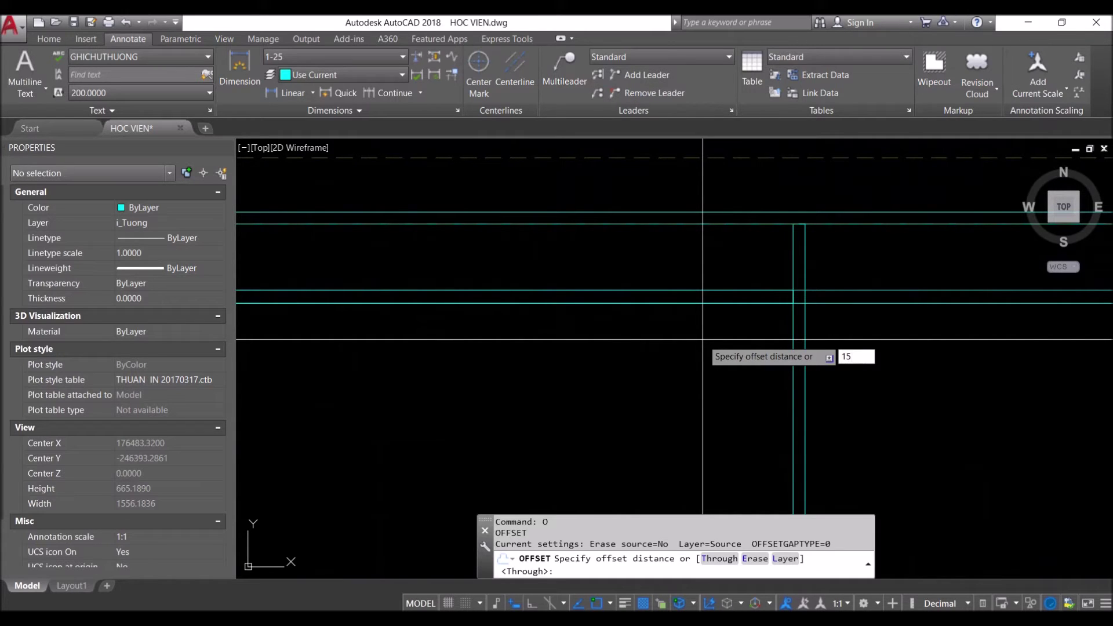
{"action": "key", "text": "Return"}
{"action": "left_click", "coordinate": [743, 302]}
{"action": "left_click", "coordinate": [725, 348]}
{"action": "scroll", "coordinate": [802, 299], "scroll_direction": "up", "scroll_amount": 3}
{"action": "key", "text": "Escape"}
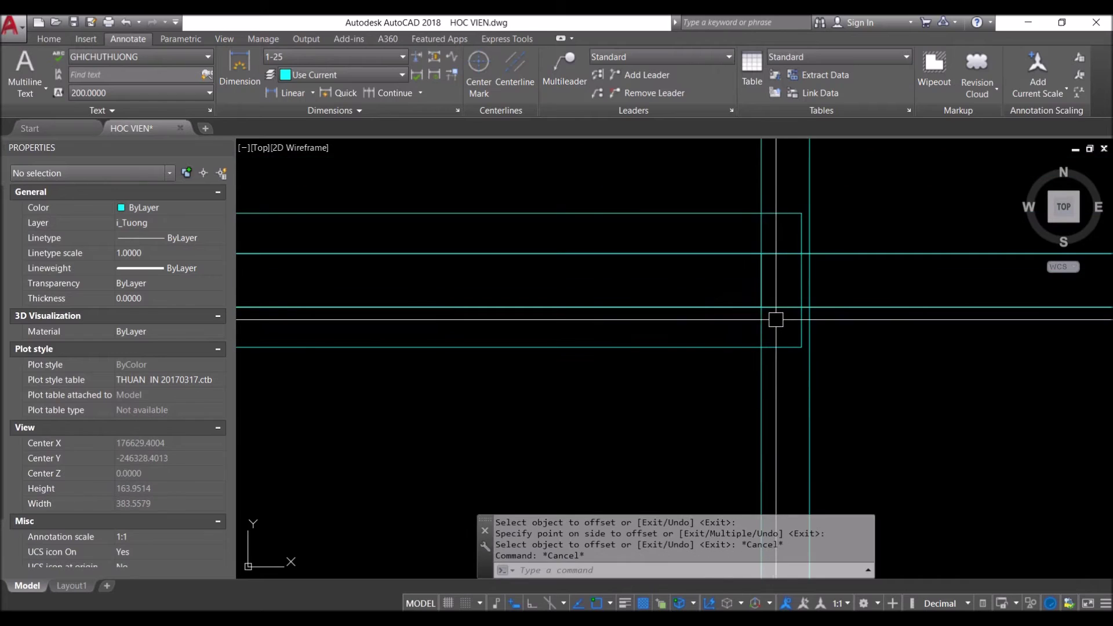
Draw a small narrow rectangle against the right wall and set its colour to ByLayer
{"action": "type", "text": "r"}
{"action": "key", "text": "Return"}
{"action": "key", "text": "Escape"}
{"action": "key", "text": "Escape"}
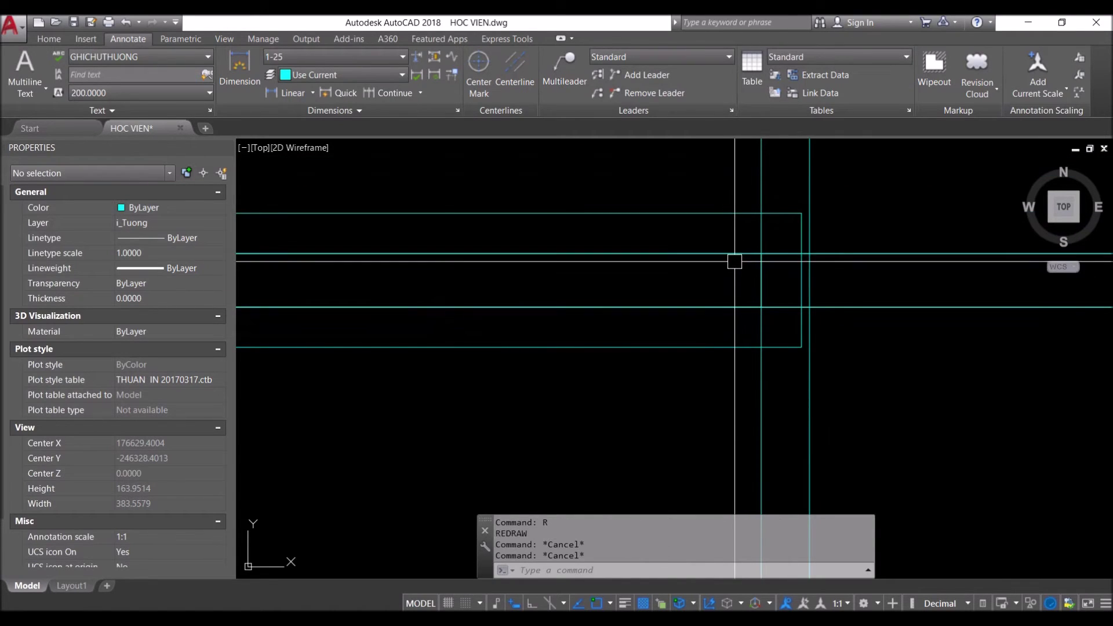
{"action": "key", "text": "Return"}
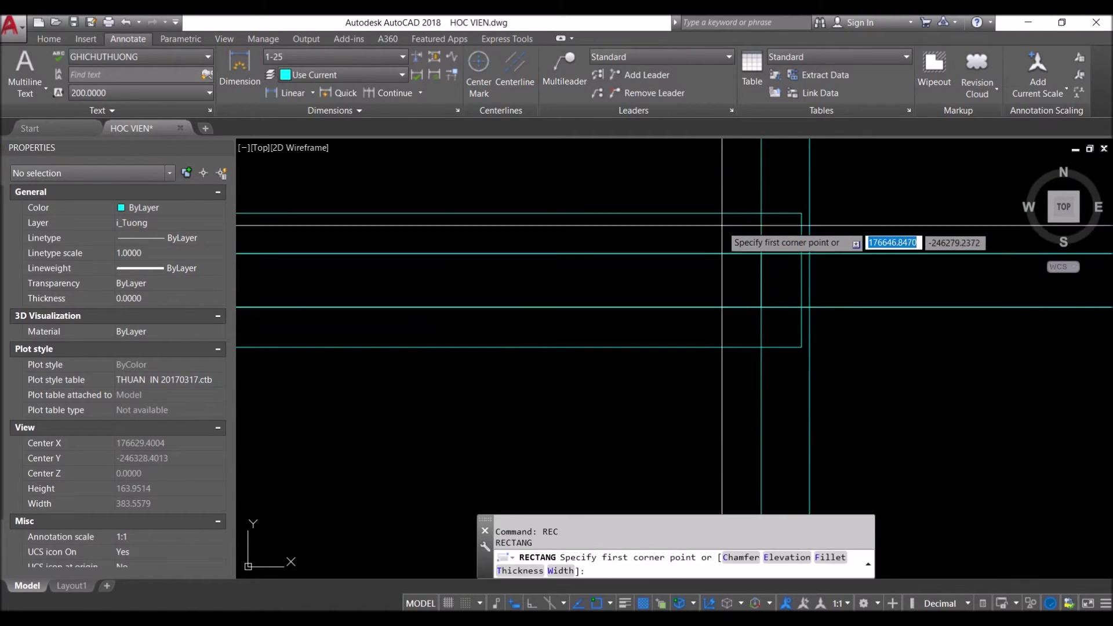
{"action": "left_click", "coordinate": [733, 213]}
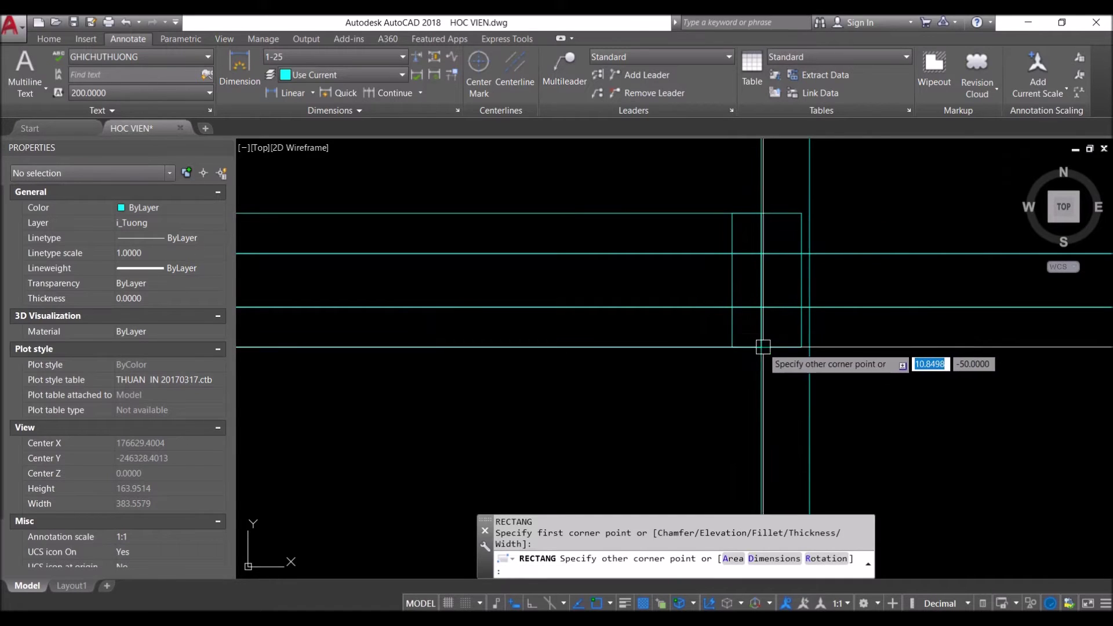
{"action": "left_click", "coordinate": [761, 347]}
{"action": "left_click", "coordinate": [733, 326]}
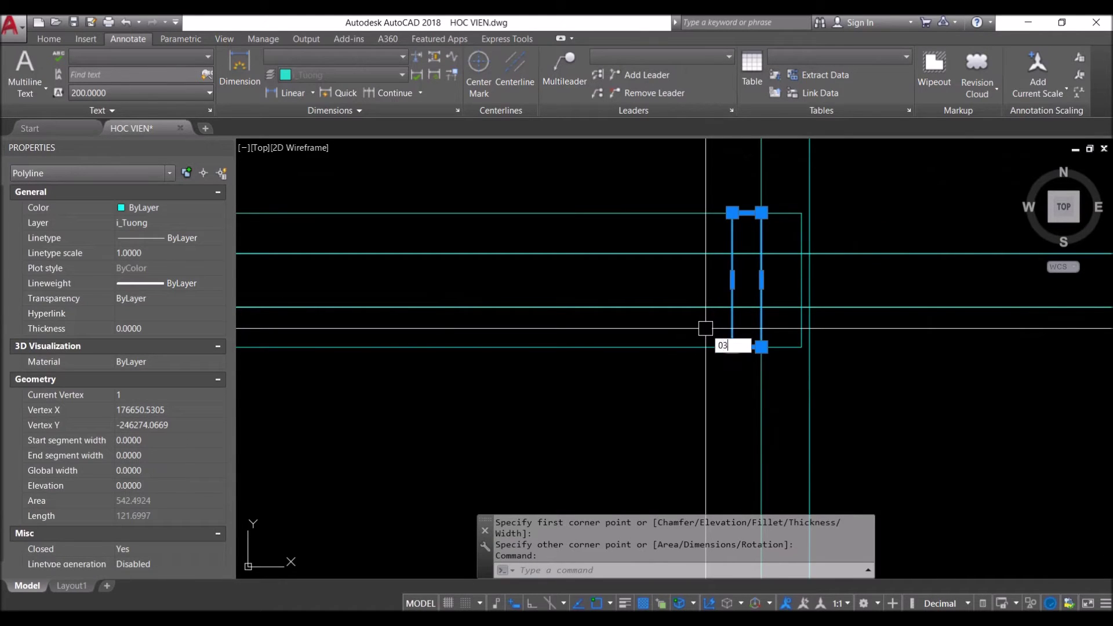
{"action": "key", "text": "Return"}
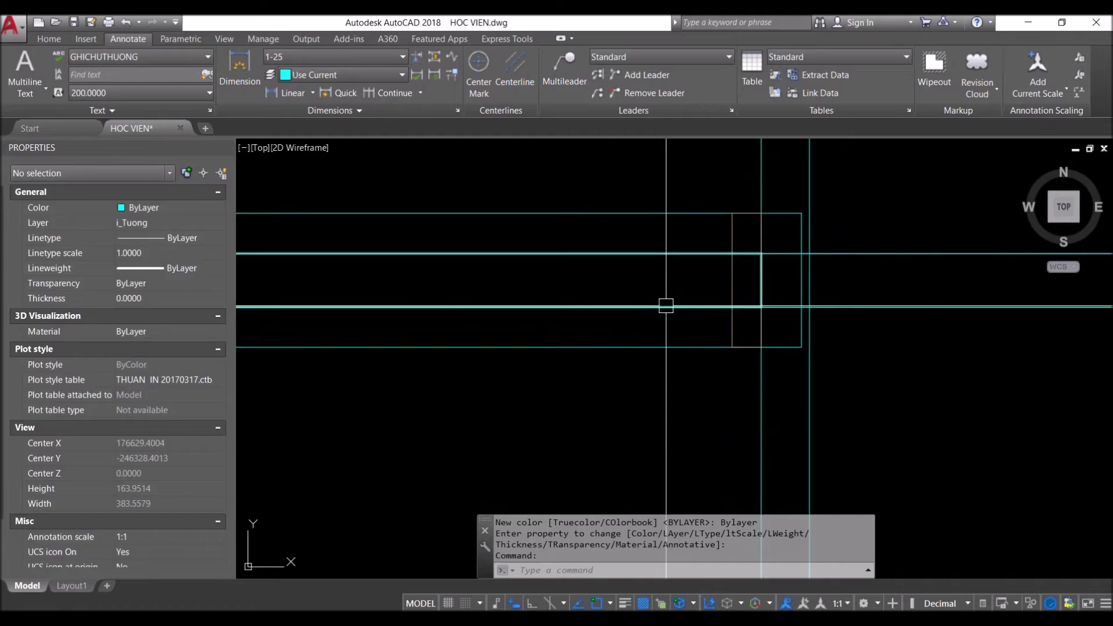
Erase the three leftover horizontal helper lines
{"action": "left_click", "coordinate": [666, 306]}
{"action": "left_click", "coordinate": [761, 280]}
{"action": "key", "text": "Escape"}
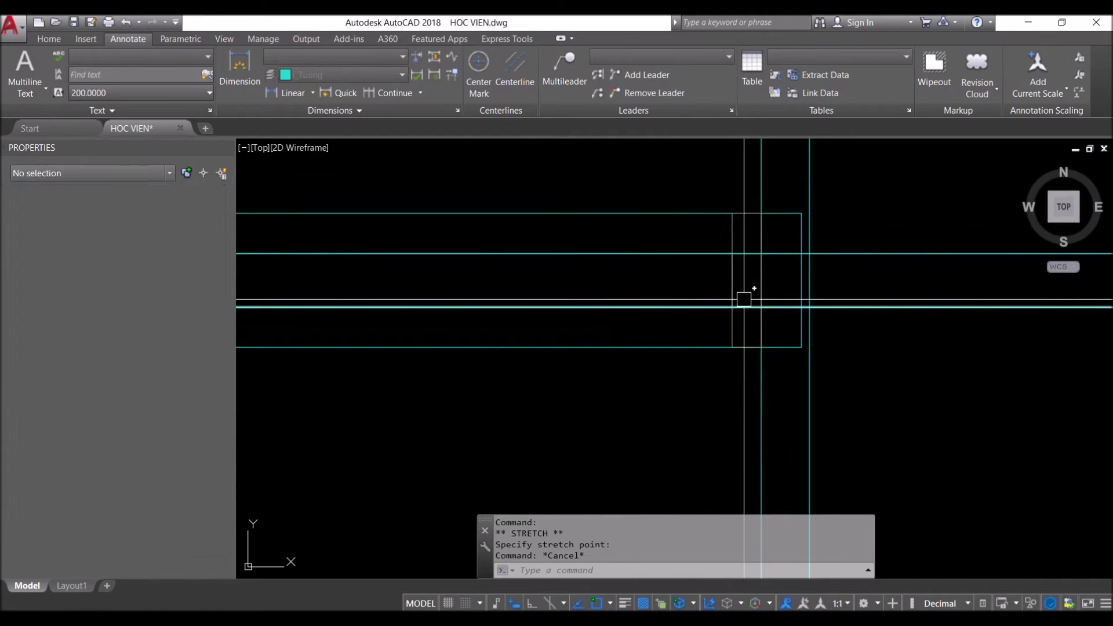
{"action": "left_click", "coordinate": [662, 347]}
{"action": "left_click", "coordinate": [635, 330]}
{"action": "left_click", "coordinate": [877, 223]}
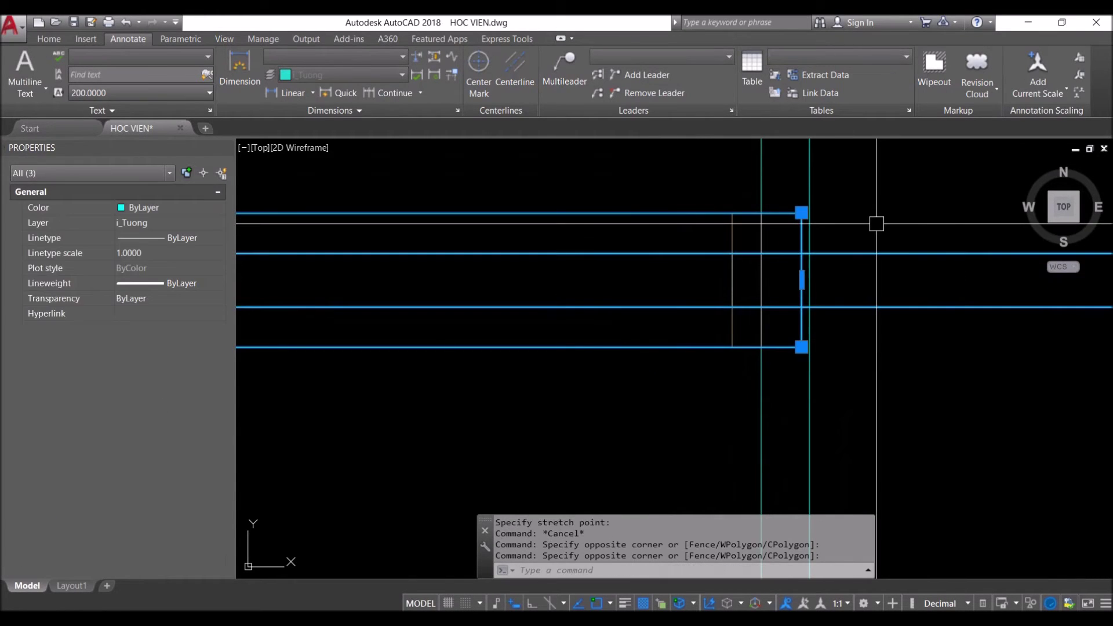
{"action": "type", "text": "e"}
{"action": "key", "text": "Return"}
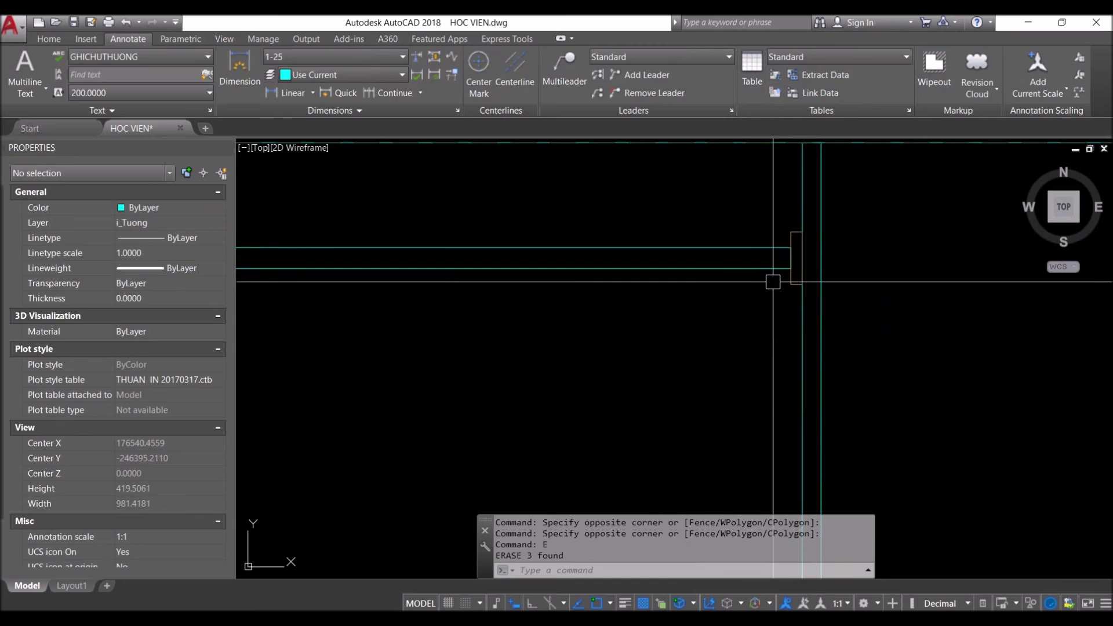
Select the small rectangle for copying, after a cancelled Match Properties attempt
{"action": "type", "text": "ma"}
{"action": "key", "text": "Return"}
{"action": "left_click", "coordinate": [801, 280]}
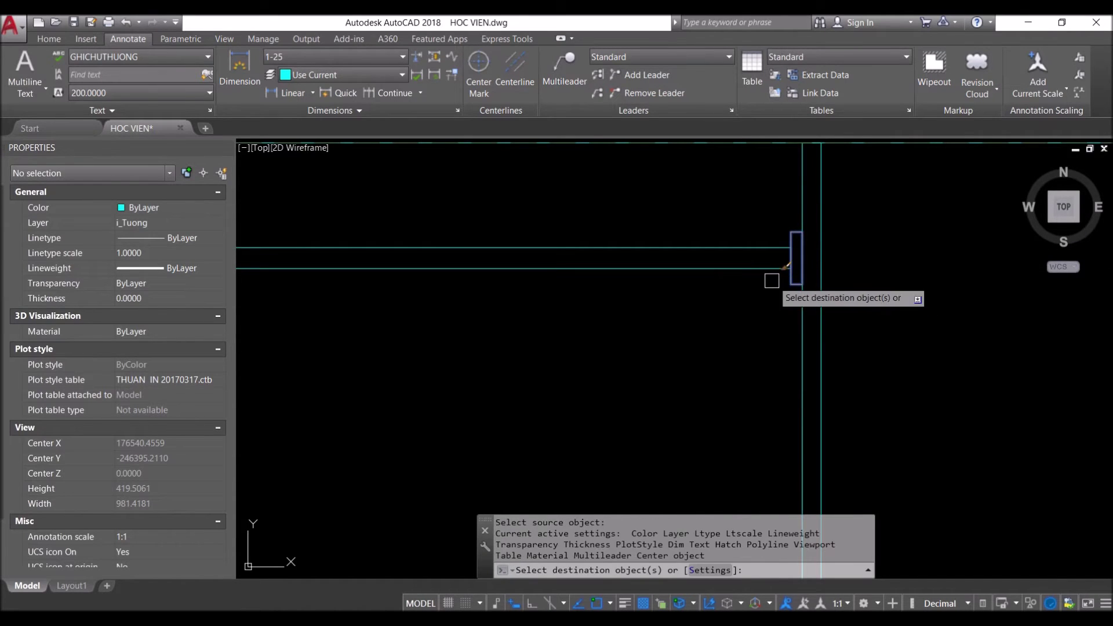
{"action": "scroll", "coordinate": [744, 270], "scroll_direction": "down", "scroll_amount": 2}
{"action": "key", "text": "Escape"}
{"action": "left_click", "coordinate": [778, 231]}
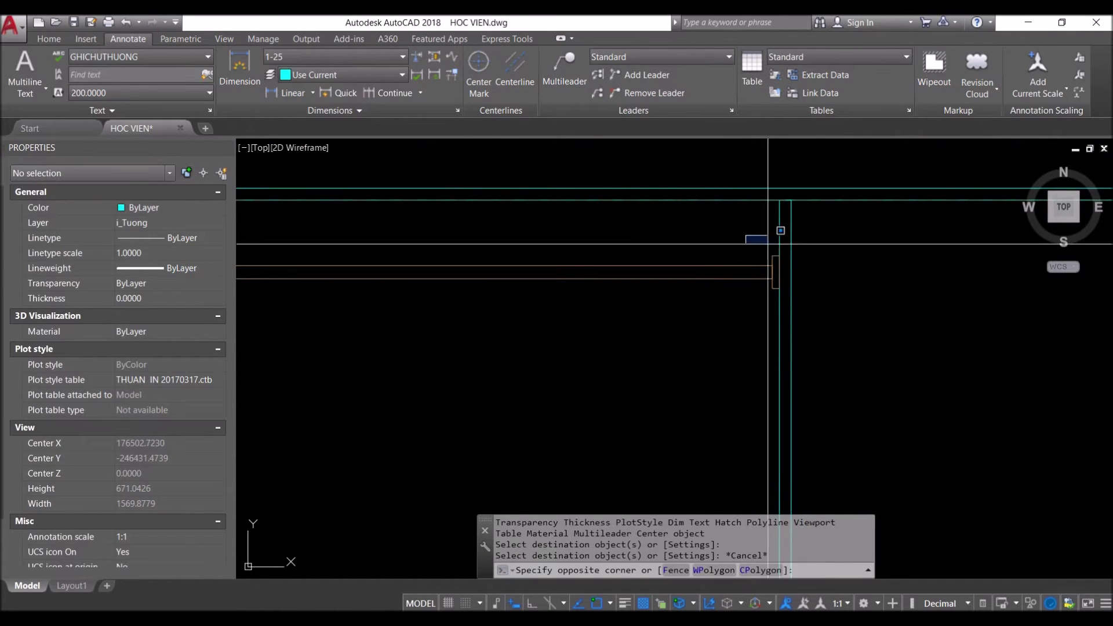
{"action": "left_click", "coordinate": [841, 368]}
{"action": "type", "text": "o"}
{"action": "key", "text": "Return"}
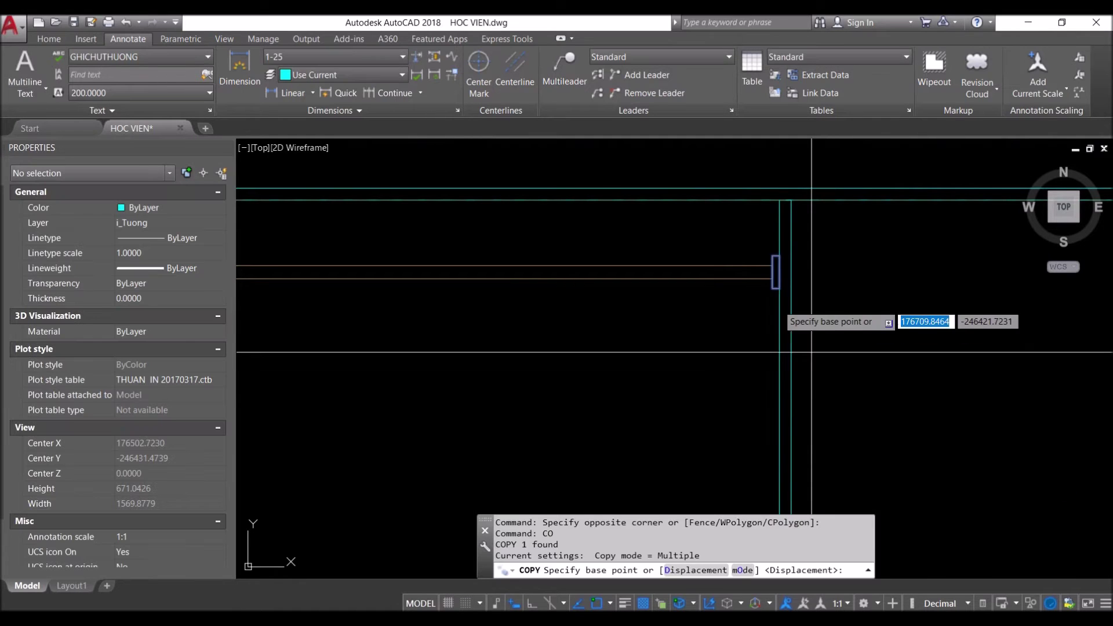
Place a copy of the small panel on the opposite side of the bay
{"action": "middle_click_drag", "start_coordinate": [415, 370], "coordinate": [487, 307]}
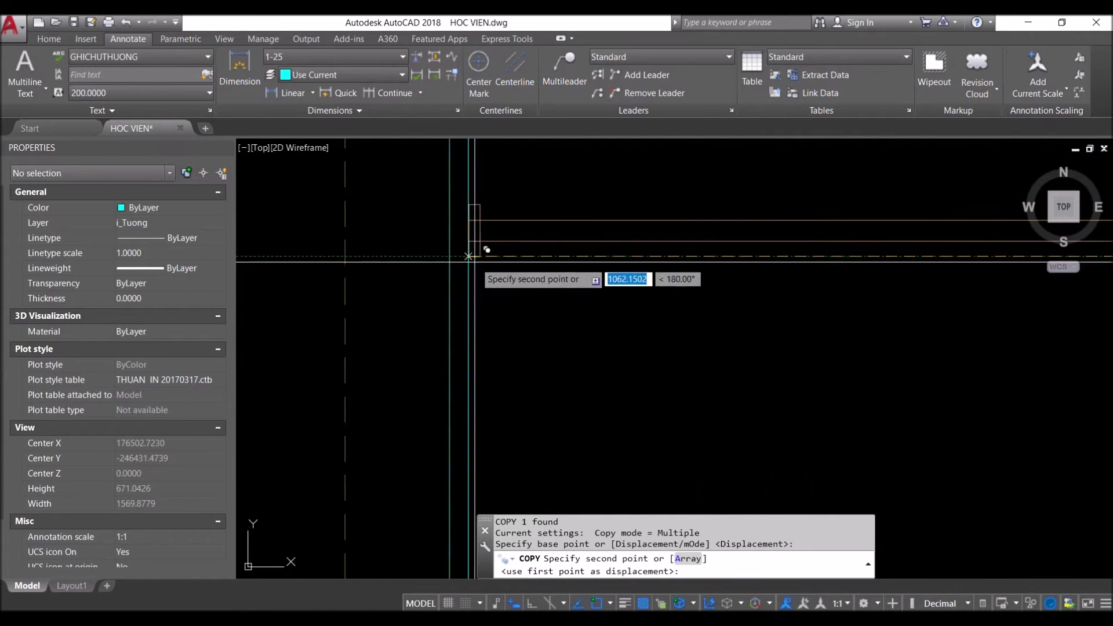
{"action": "left_click", "coordinate": [468, 255]}
{"action": "key", "text": "Escape"}
{"action": "scroll", "coordinate": [497, 216], "scroll_direction": "up", "scroll_amount": 2}
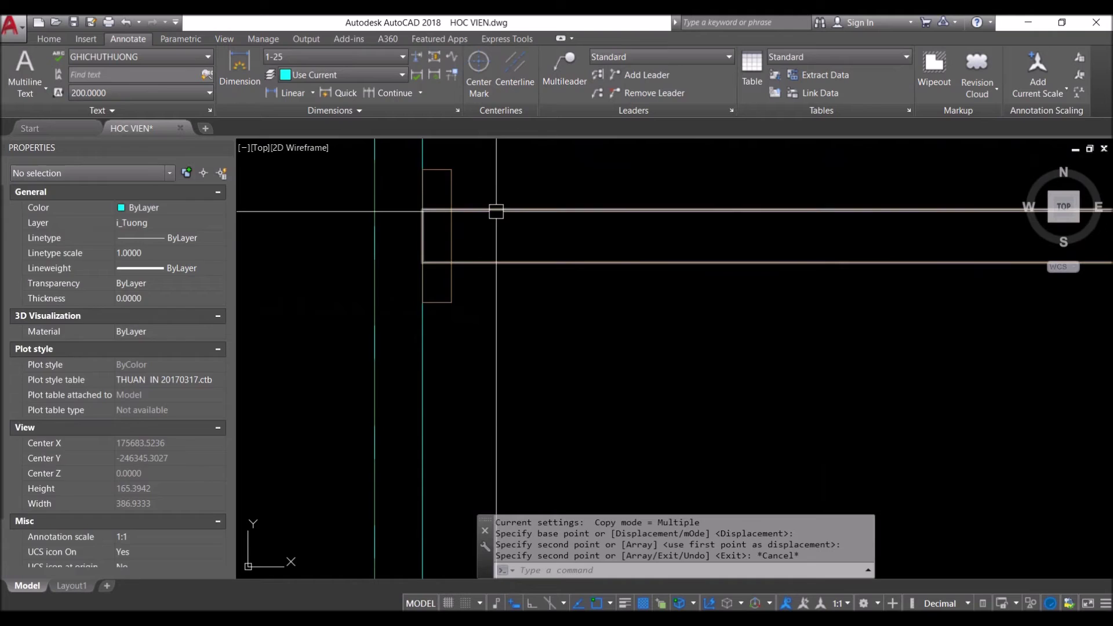
{"action": "left_click", "coordinate": [434, 227]}
{"action": "left_click", "coordinate": [422, 235]}
{"action": "key", "text": "Escape"}
Copy the hanging rail and its two end blocks past the wall into the next bay
{"action": "mouse_move", "coordinate": [589, 303]}
{"action": "middle_mouse_down"}
{"action": "mouse_move", "coordinate": [542, 329]}
{"action": "mouse_move", "coordinate": [358, 381]}
{"action": "middle_mouse_up"}
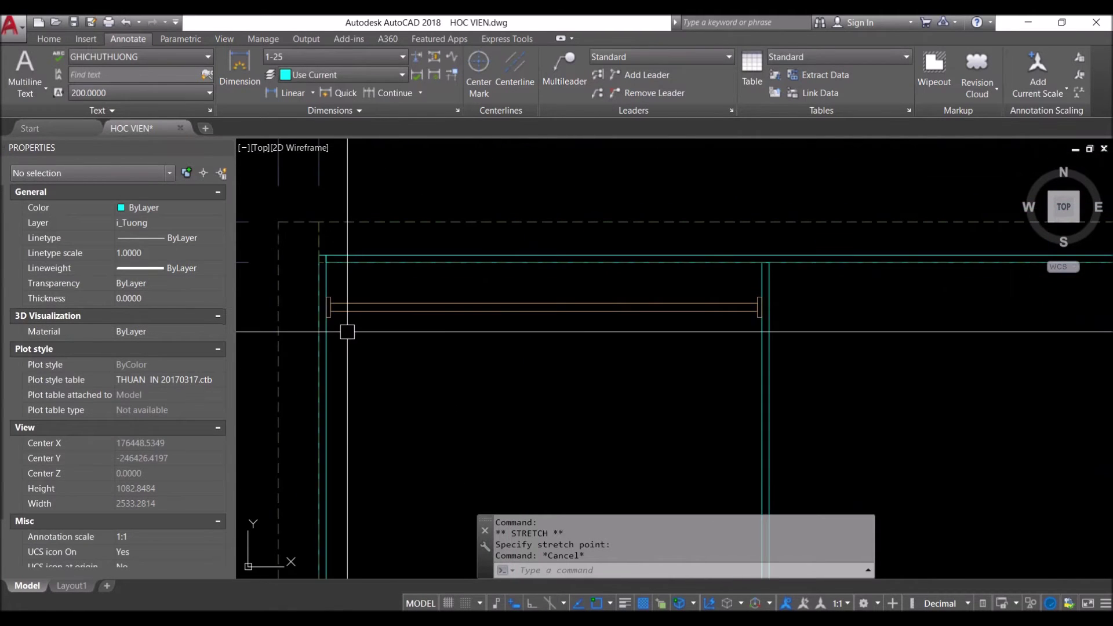
{"action": "left_click", "coordinate": [303, 279]}
{"action": "left_click", "coordinate": [839, 396]}
{"action": "type", "text": "o"}
{"action": "key", "text": "Return"}
{"action": "left_click", "coordinate": [760, 307]}
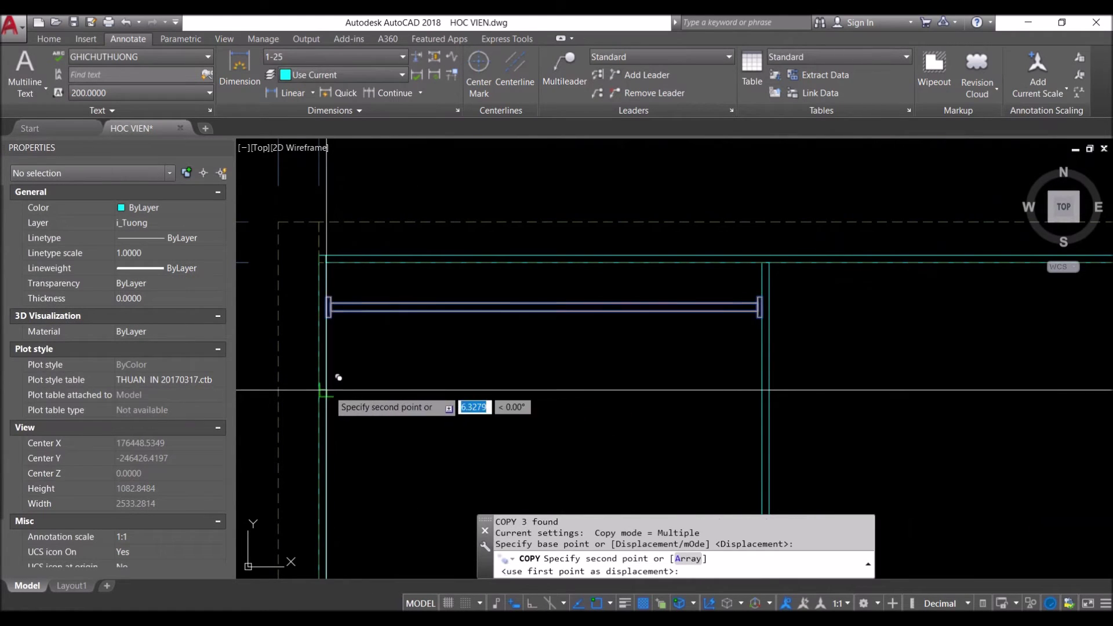
{"action": "mouse_move", "coordinate": [396, 404]}
{"action": "middle_mouse_down"}
{"action": "mouse_move", "coordinate": [666, 418]}
{"action": "mouse_move", "coordinate": [417, 419]}
{"action": "middle_mouse_up"}
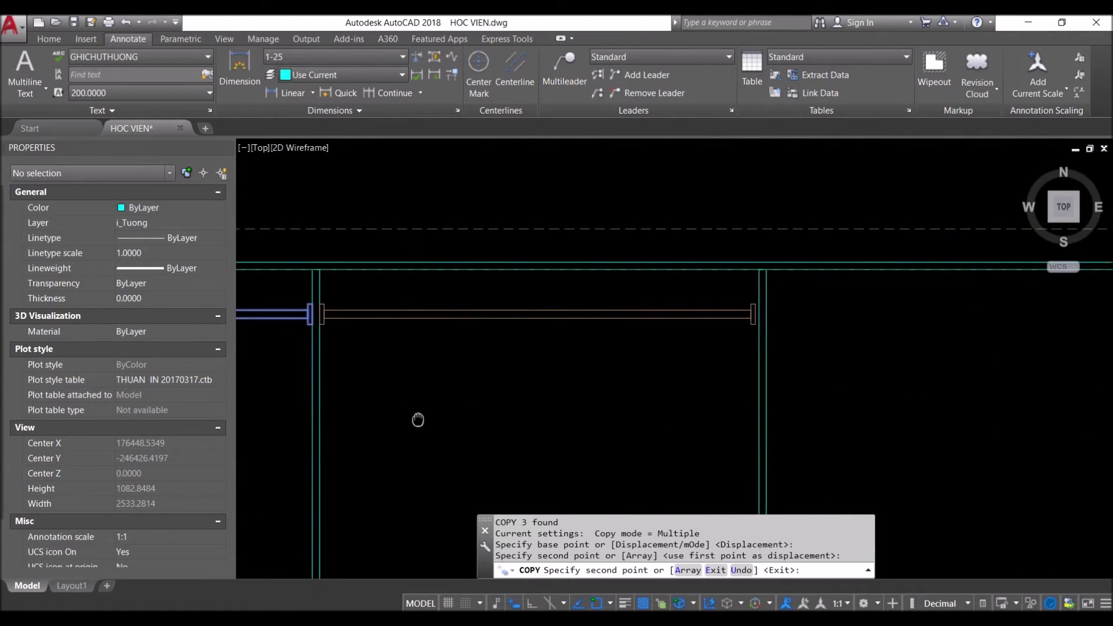
{"action": "left_click", "coordinate": [769, 326]}
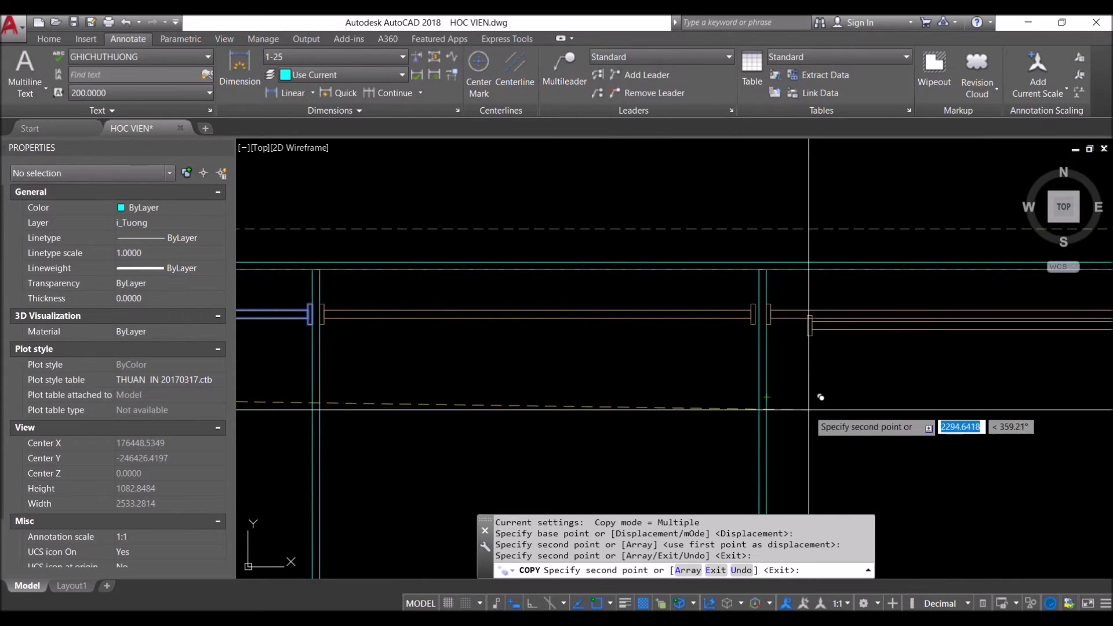
{"action": "key", "text": "Escape"}
Stretch the copied rail's end with a crossing window so it reaches the panel
{"action": "scroll", "coordinate": [609, 331], "scroll_direction": "up", "scroll_amount": 4}
{"action": "scroll", "coordinate": [621, 458], "scroll_direction": "up", "scroll_amount": 4}
{"action": "left_click", "coordinate": [621, 458]}
{"action": "left_click", "coordinate": [467, 237]}
{"action": "type", "text": "s"}
{"action": "key", "text": "Return"}
{"action": "left_click", "coordinate": [615, 390]}
{"action": "scroll", "coordinate": [655, 394], "scroll_direction": "down", "scroll_amount": 10}
{"action": "middle_click_drag", "start_coordinate": [805, 406], "coordinate": [804, 281]}
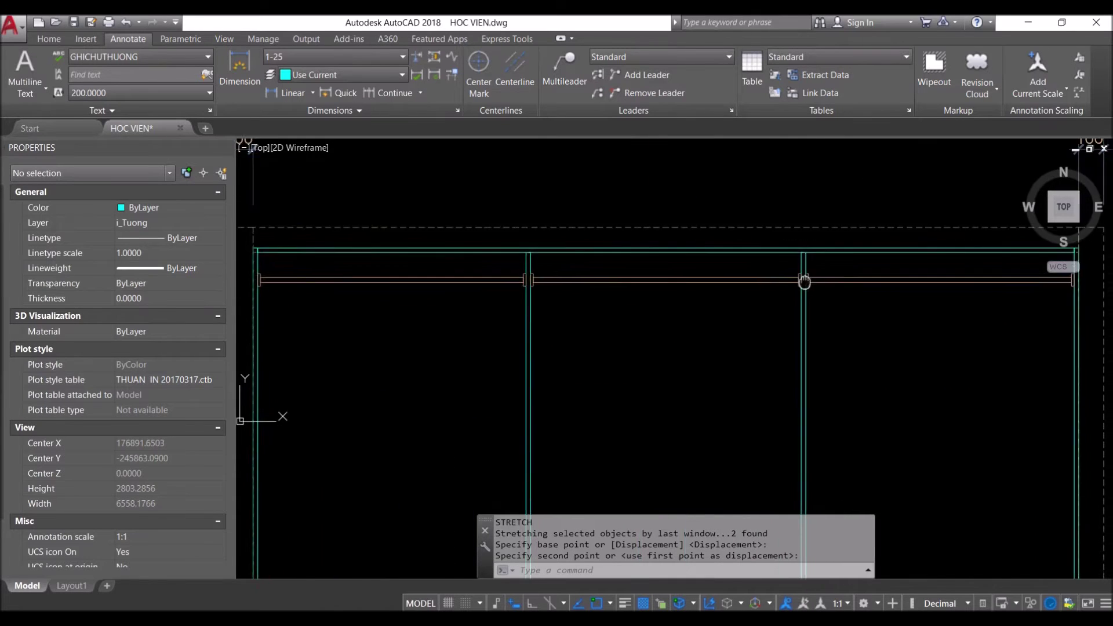
{"action": "scroll", "coordinate": [805, 282], "scroll_direction": "down", "scroll_amount": 5}
{"action": "scroll", "coordinate": [720, 348], "scroll_direction": "up", "scroll_amount": 2}
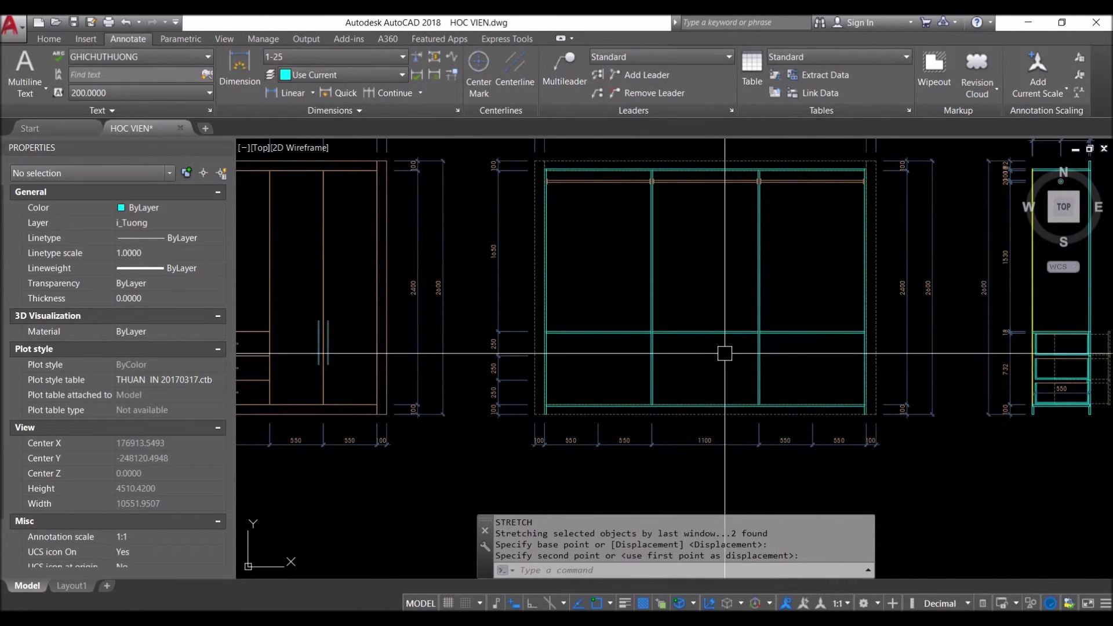
Place horizontal construction lines through the side cabinet's two drawer edges
{"action": "scroll", "coordinate": [746, 390], "scroll_direction": "down", "scroll_amount": 2}
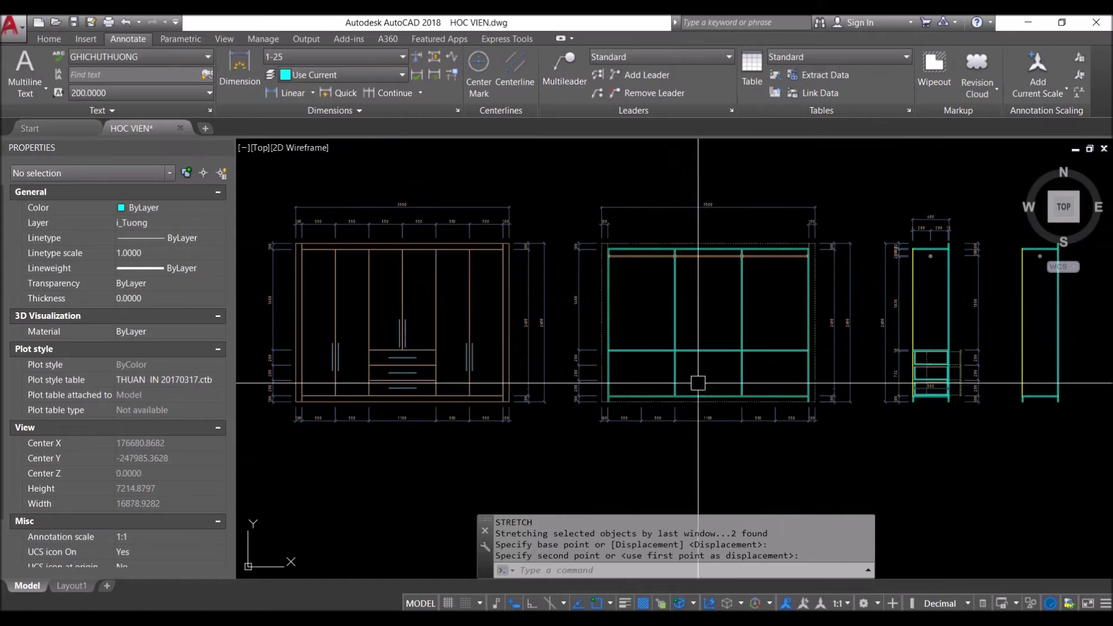
{"action": "scroll", "coordinate": [698, 382], "scroll_direction": "up", "scroll_amount": 4}
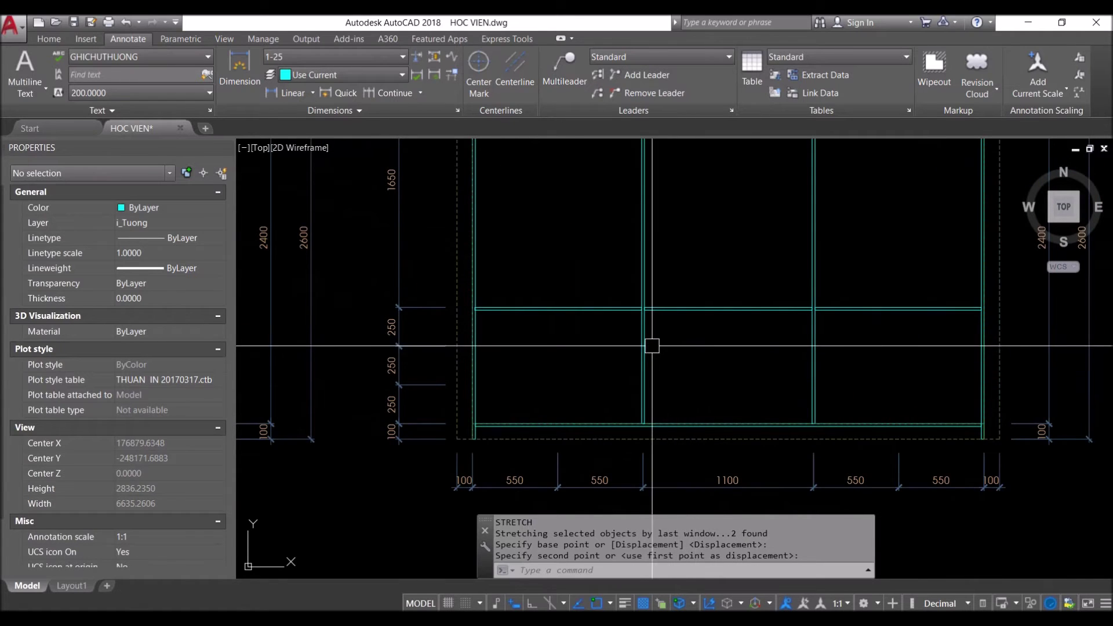
{"action": "scroll", "coordinate": [651, 345], "scroll_direction": "down", "scroll_amount": 2}
{"action": "scroll", "coordinate": [714, 357], "scroll_direction": "up", "scroll_amount": 2}
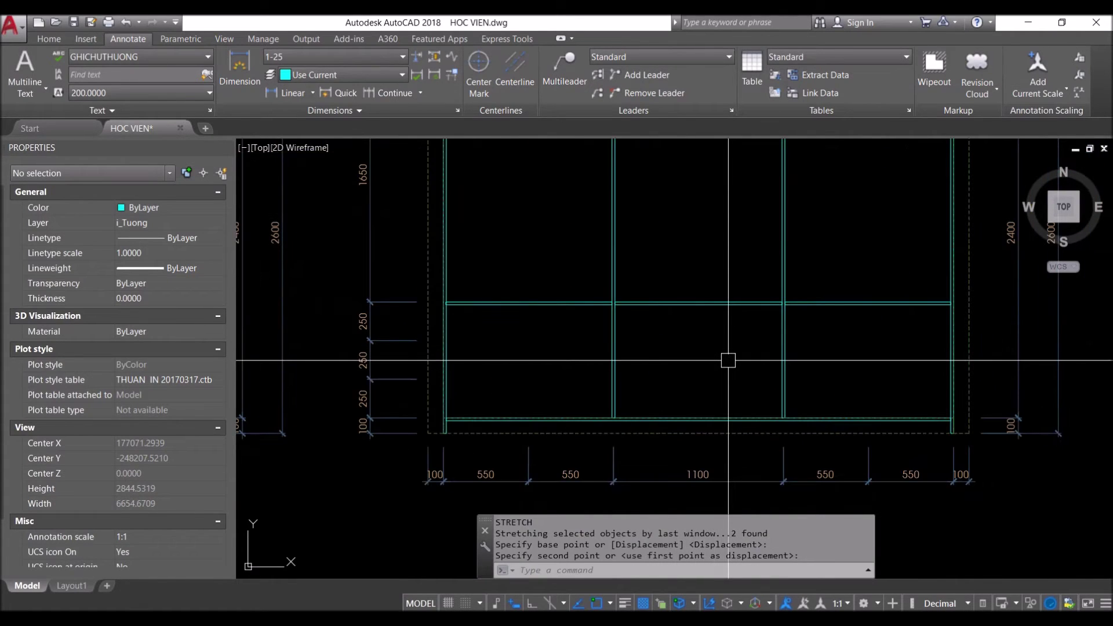
{"action": "scroll", "coordinate": [728, 360], "scroll_direction": "down", "scroll_amount": 2}
{"action": "scroll", "coordinate": [824, 313], "scroll_direction": "up", "scroll_amount": 4}
{"action": "scroll", "coordinate": [830, 315], "scroll_direction": "up", "scroll_amount": 2}
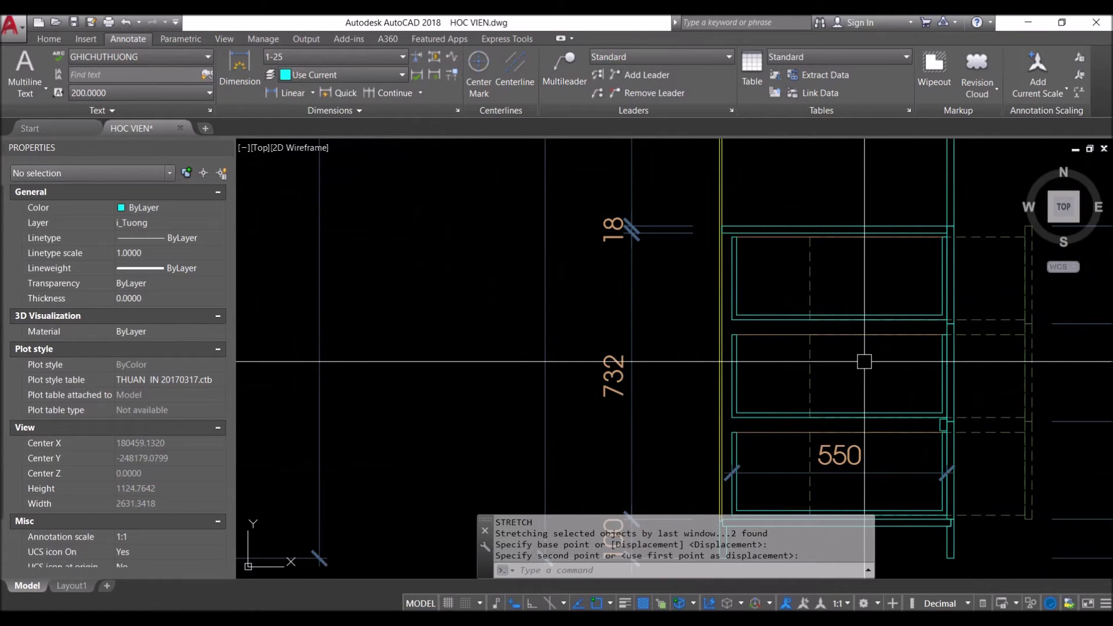
{"action": "type", "text": "HH"}
{"action": "key", "text": "Return"}
{"action": "left_click", "coordinate": [865, 320]}
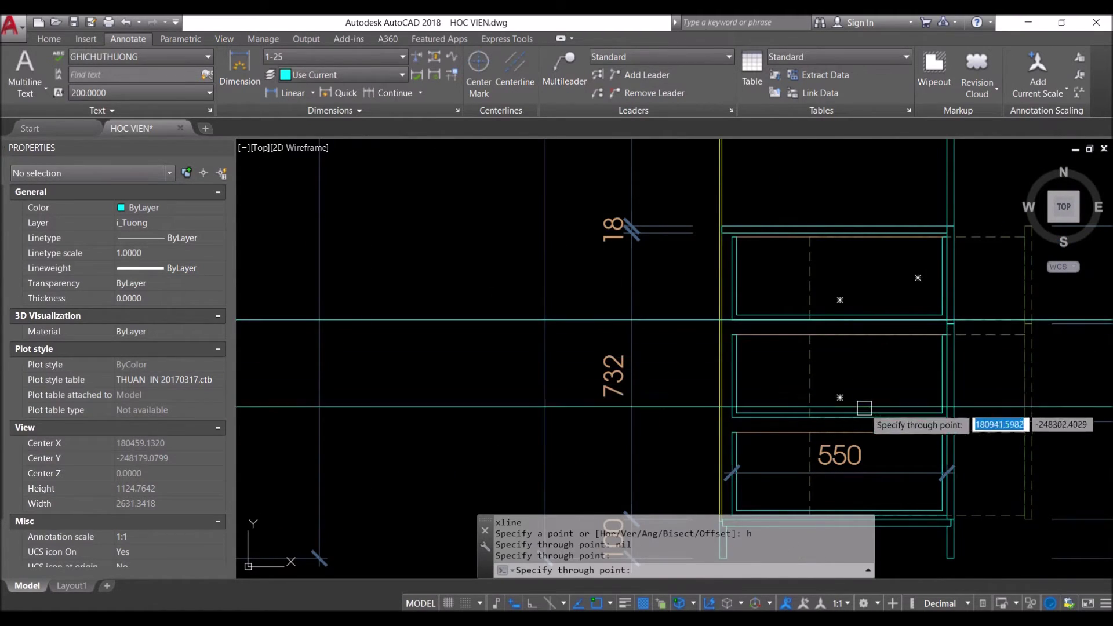
{"action": "left_click", "coordinate": [866, 419]}
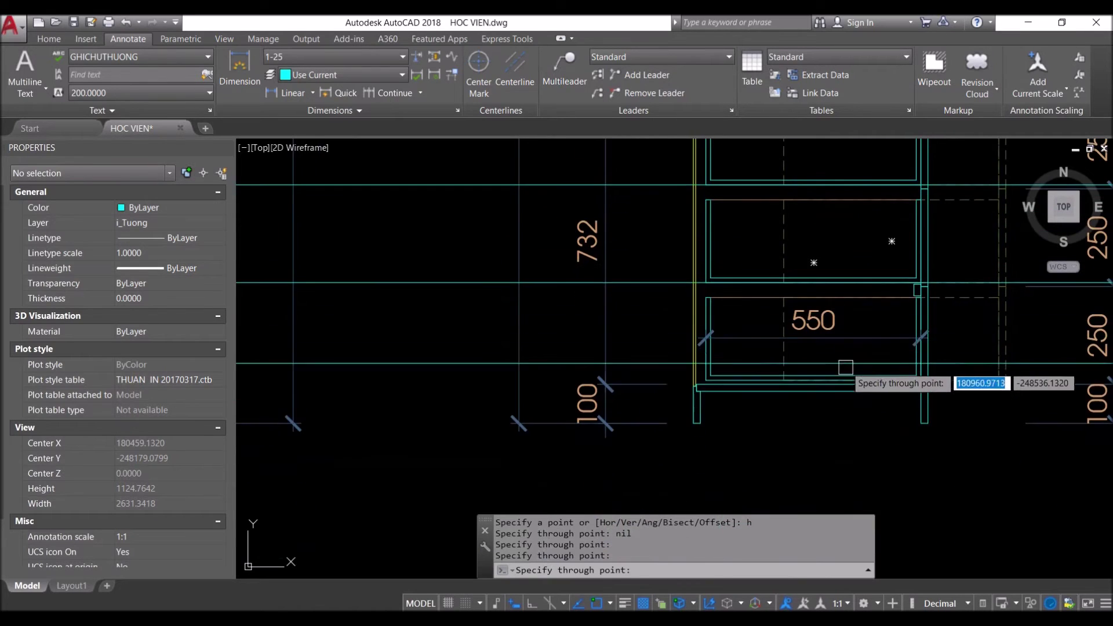
{"action": "scroll", "coordinate": [765, 390], "scroll_direction": "up", "scroll_amount": 4}
{"action": "scroll", "coordinate": [504, 382], "scroll_direction": "down", "scroll_amount": 5}
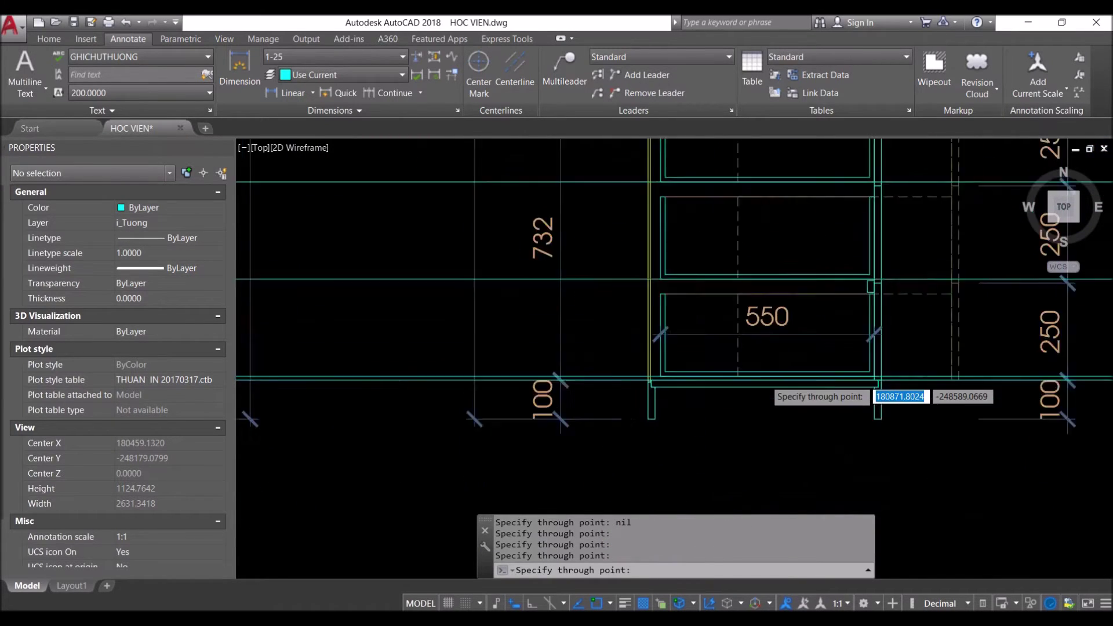
{"action": "mouse_move", "coordinate": [504, 382]}
{"action": "middle_mouse_down"}
{"action": "mouse_move", "coordinate": [666, 366]}
{"action": "mouse_move", "coordinate": [812, 371]}
{"action": "middle_mouse_up"}
{"action": "key", "text": "Escape"}
Draw a drawer-panel rectangle filling the main wardrobe's lower middle bay
{"action": "scroll", "coordinate": [536, 278], "scroll_direction": "up", "scroll_amount": 3}
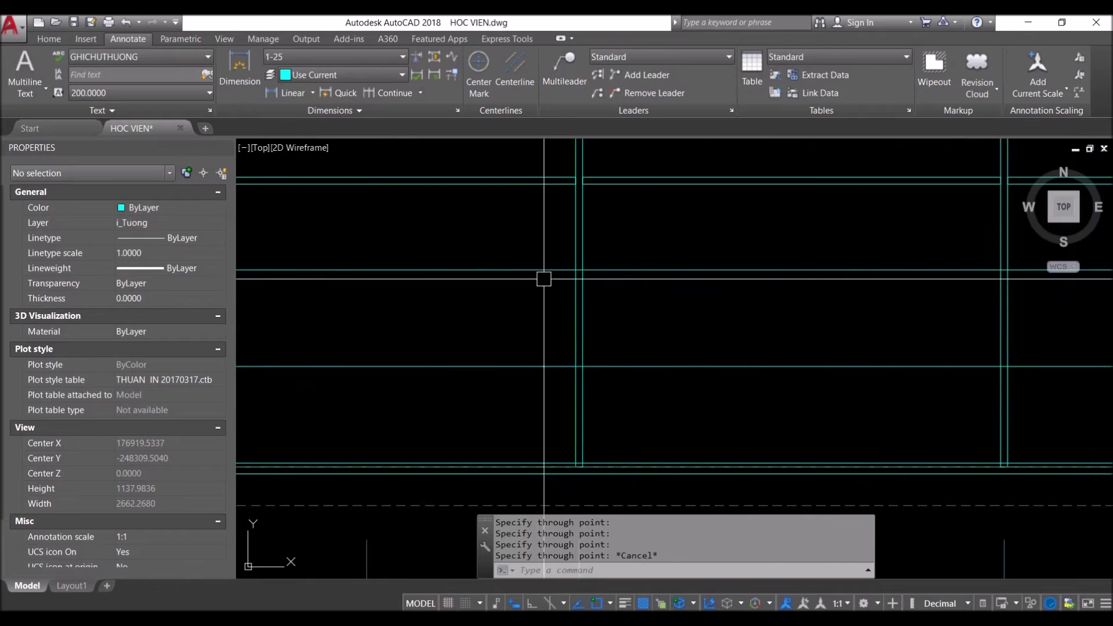
{"action": "middle_click_drag", "start_coordinate": [536, 279], "coordinate": [560, 325]}
{"action": "key", "text": "Escape"}
{"action": "middle_click_drag", "start_coordinate": [524, 330], "coordinate": [538, 348]}
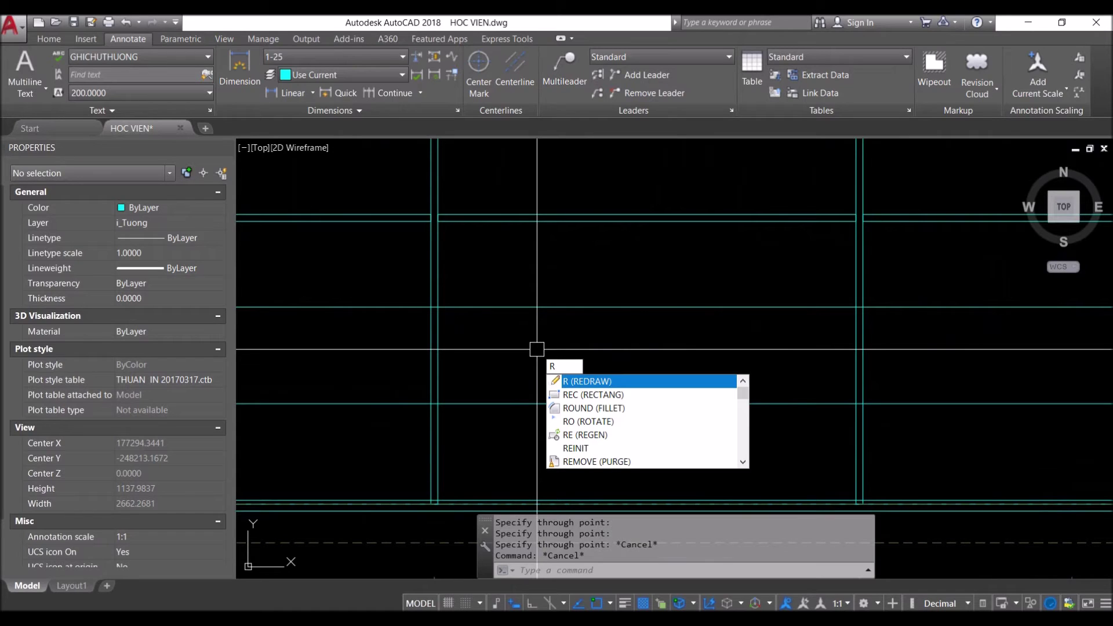
{"action": "type", "text": "C"}
{"action": "key", "text": "Return"}
{"action": "scroll", "coordinate": [537, 349], "scroll_direction": "up", "scroll_amount": 2}
{"action": "scroll", "coordinate": [522, 325], "scroll_direction": "up", "scroll_amount": 2}
{"action": "scroll", "coordinate": [452, 249], "scroll_direction": "up", "scroll_amount": 1}
{"action": "scroll", "coordinate": [412, 258], "scroll_direction": "up", "scroll_amount": 1}
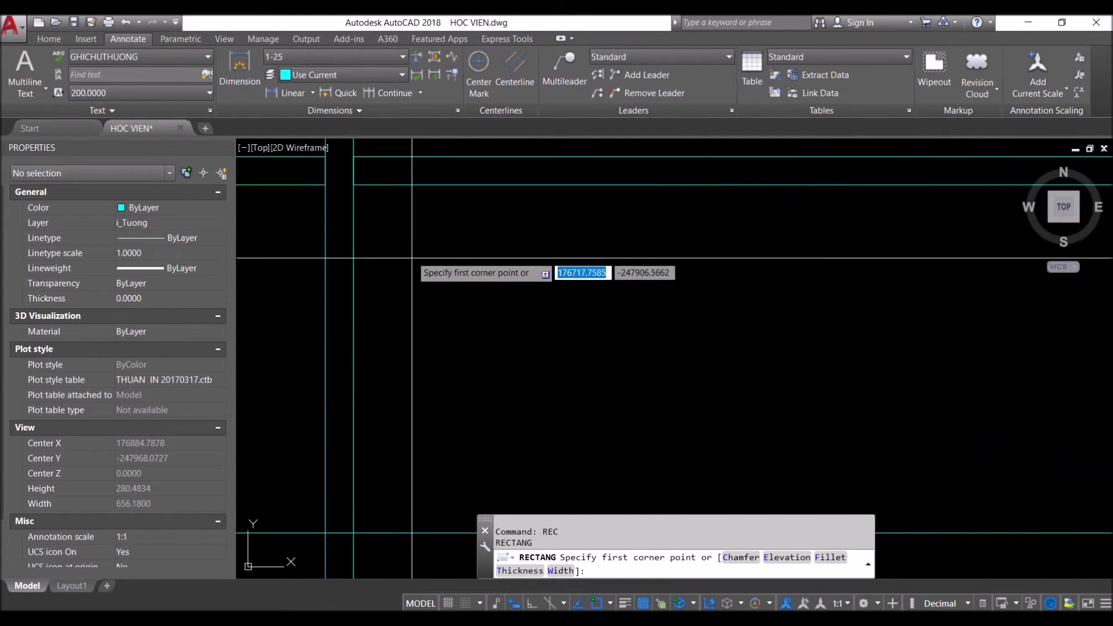
{"action": "left_click", "coordinate": [378, 201]}
{"action": "scroll", "coordinate": [399, 350], "scroll_direction": "down", "scroll_amount": 3}
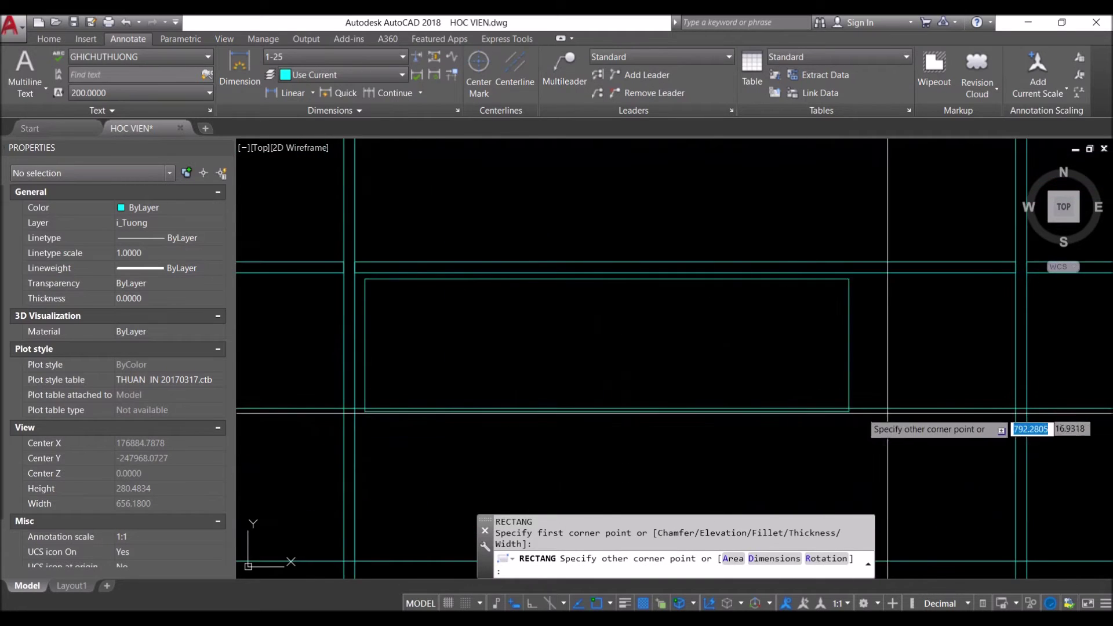
{"action": "left_click", "coordinate": [1003, 408]}
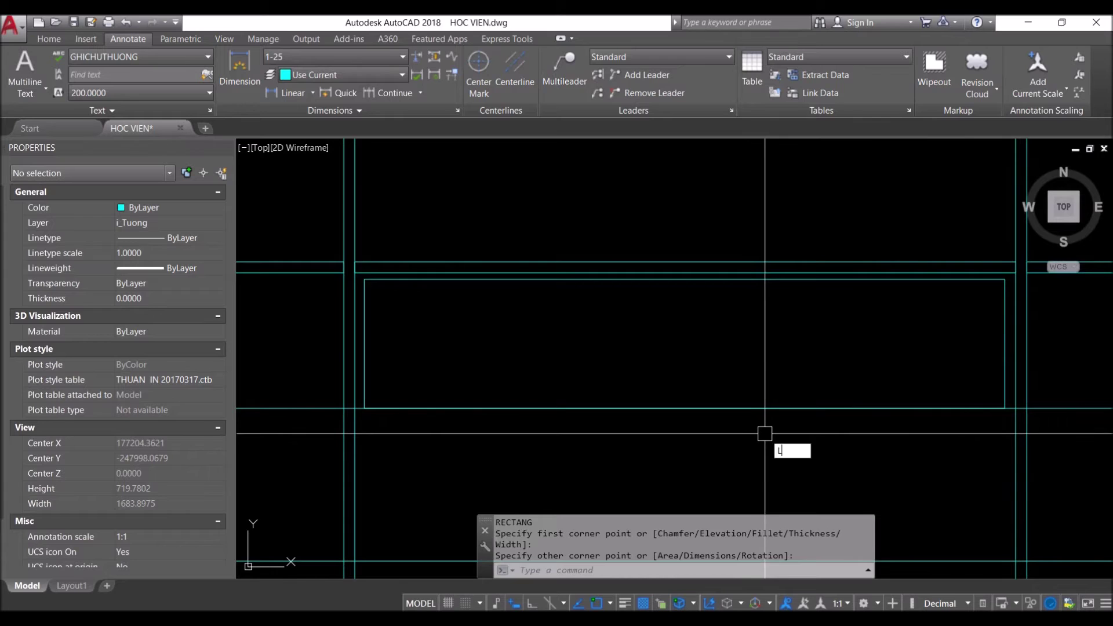
Draw two corner-to-corner diagonals forming an X across the drawer panel
{"action": "key", "text": "Return"}
{"action": "left_click", "coordinate": [364, 407]}
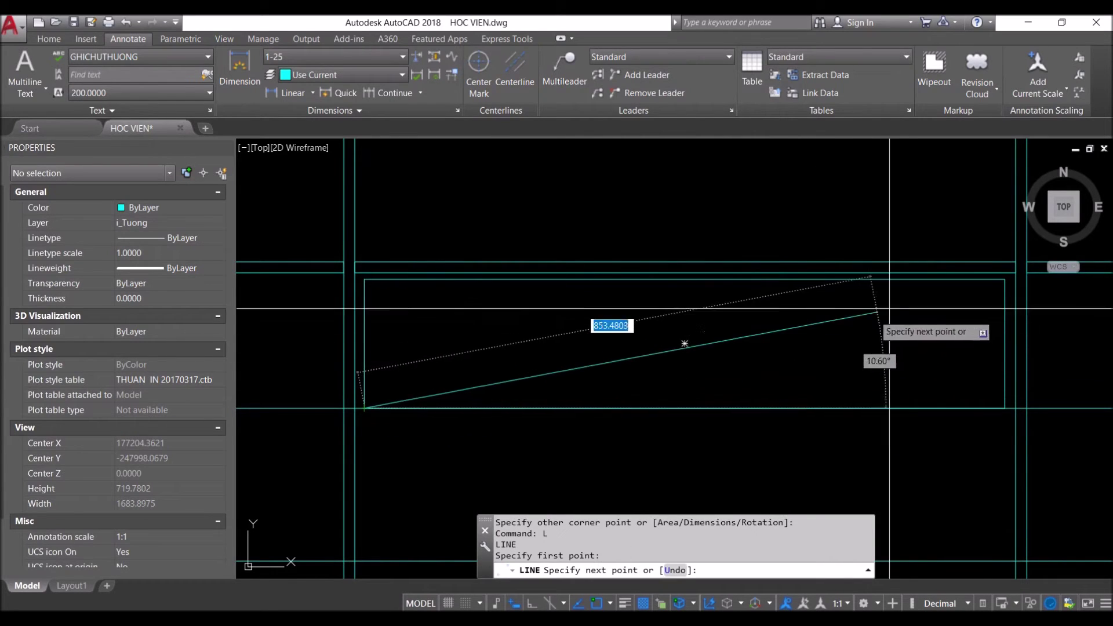
{"action": "left_click", "coordinate": [1004, 280]}
{"action": "left_click", "coordinate": [1005, 408]}
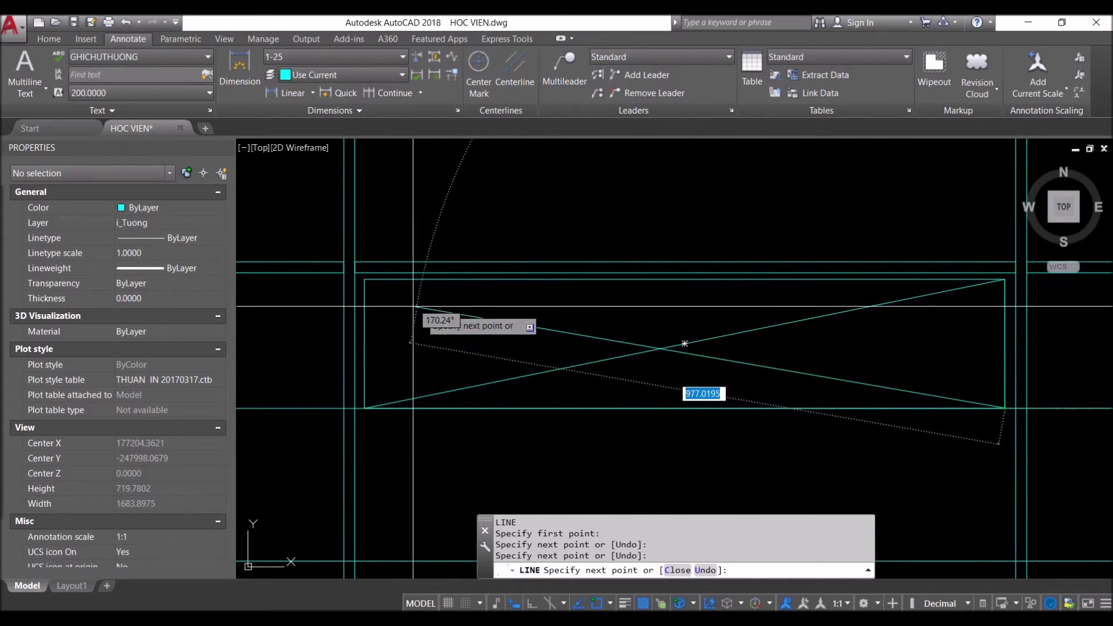
{"action": "left_click", "coordinate": [364, 280]}
{"action": "key", "text": "Escape"}
{"action": "scroll", "coordinate": [588, 357], "scroll_direction": "down", "scroll_amount": 5}
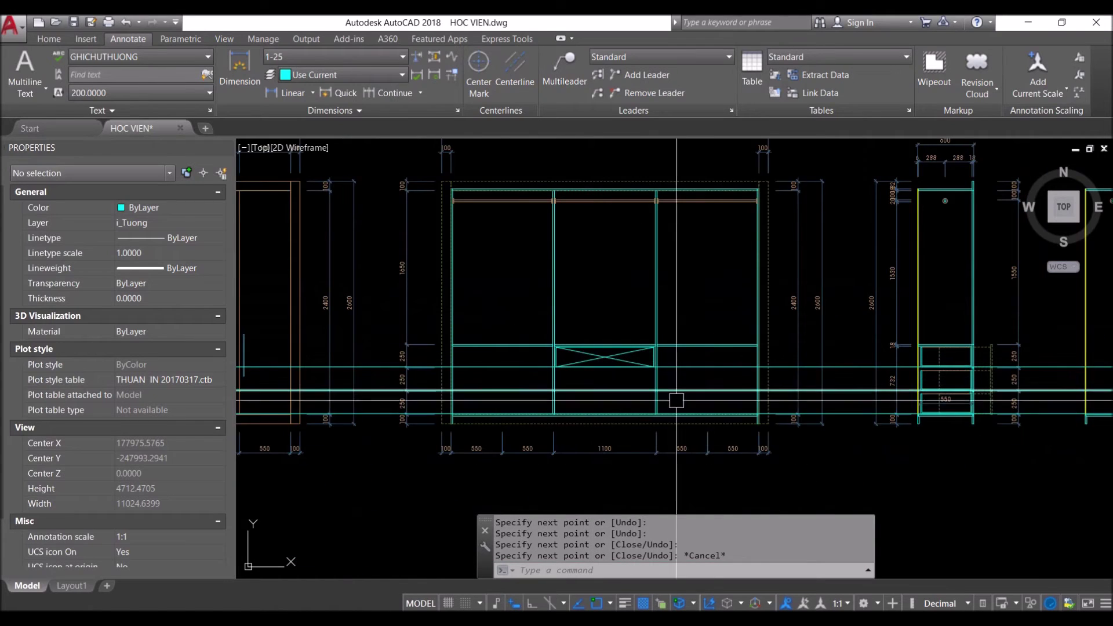
{"action": "scroll", "coordinate": [846, 435], "scroll_direction": "up", "scroll_amount": 3}
Window-select the three guide lines and erase them
{"action": "left_click", "coordinate": [819, 269]}
{"action": "left_click", "coordinate": [835, 325]}
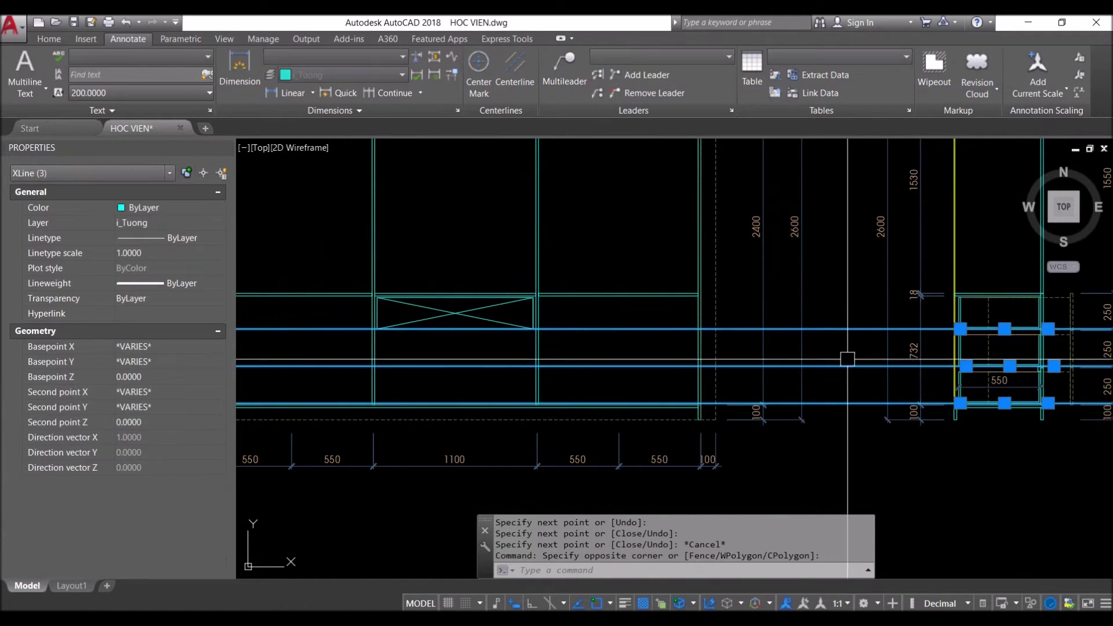
{"action": "type", "text": "E"}
{"action": "key", "text": "Return"}
{"action": "key", "text": "Escape"}
Move the X-crossed panel's diagonals onto the dashed i_Duongbo layer
{"action": "scroll", "coordinate": [458, 331], "scroll_direction": "up", "scroll_amount": 3}
{"action": "scroll", "coordinate": [538, 322], "scroll_direction": "down", "scroll_amount": 3}
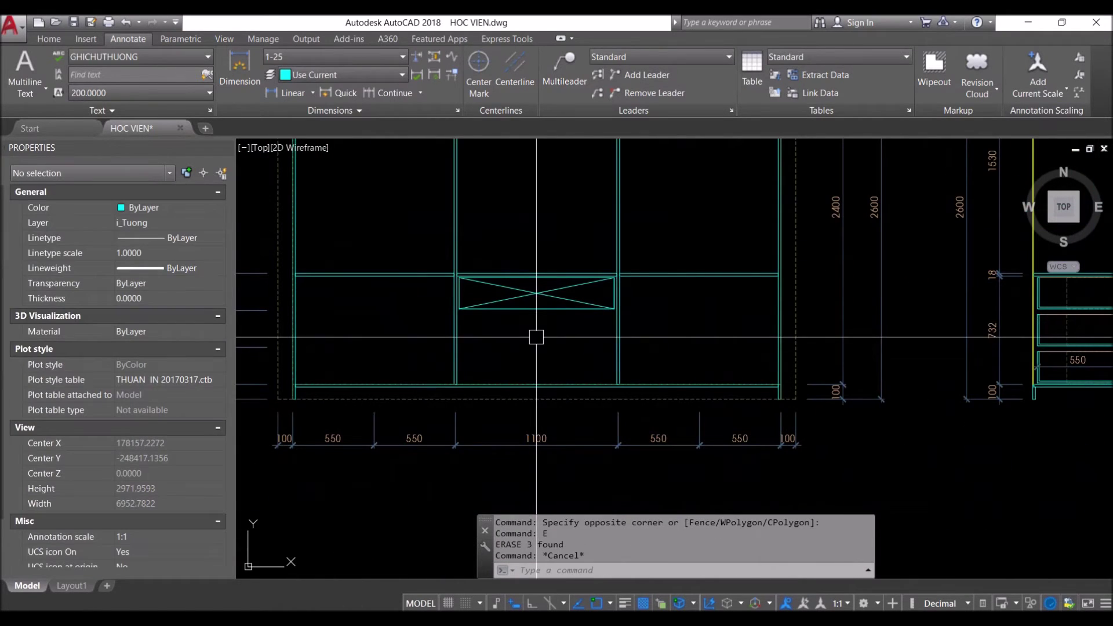
{"action": "left_click", "coordinate": [572, 323]}
{"action": "left_click", "coordinate": [529, 295]}
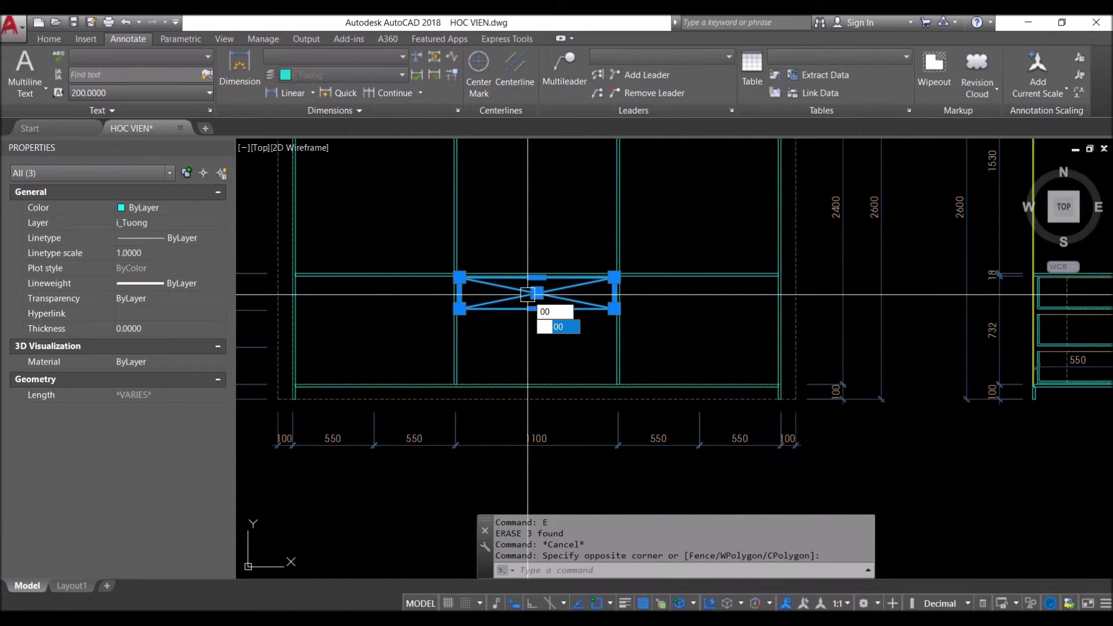
{"action": "left_click", "coordinate": [539, 297]}
{"action": "left_click", "coordinate": [498, 293]}
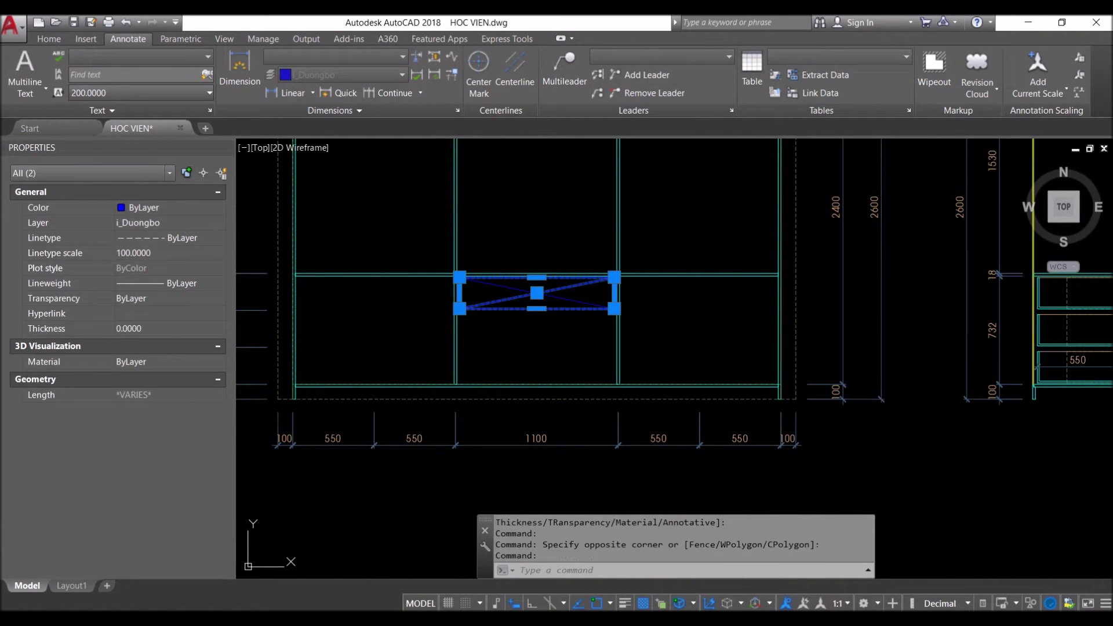
{"action": "key", "text": "Escape"}
Start Match Properties (MA) with the panel rectangle as source, then cancel it
{"action": "scroll", "coordinate": [582, 291], "scroll_direction": "up", "scroll_amount": 5}
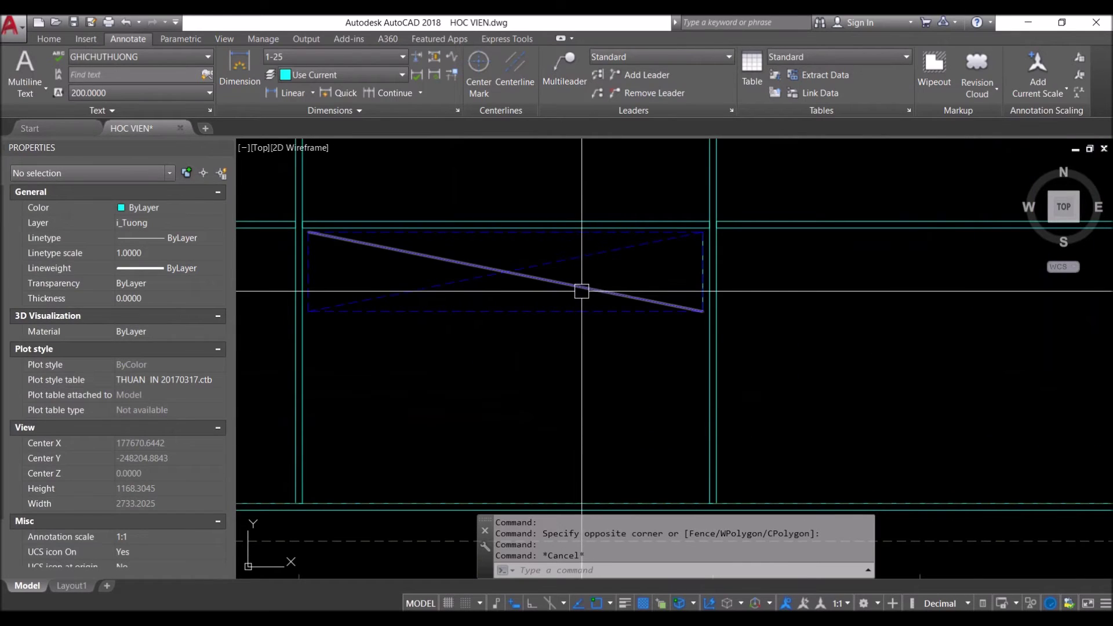
{"action": "type", "text": "ma"}
{"action": "key", "text": "space"}
{"action": "left_click", "coordinate": [547, 310]}
{"action": "key", "text": "Escape"}
Select the X-crossed panel, start a copy from a base point, then cancel it
{"action": "left_click_drag", "start_coordinate": [580, 261], "coordinate": [526, 337]}
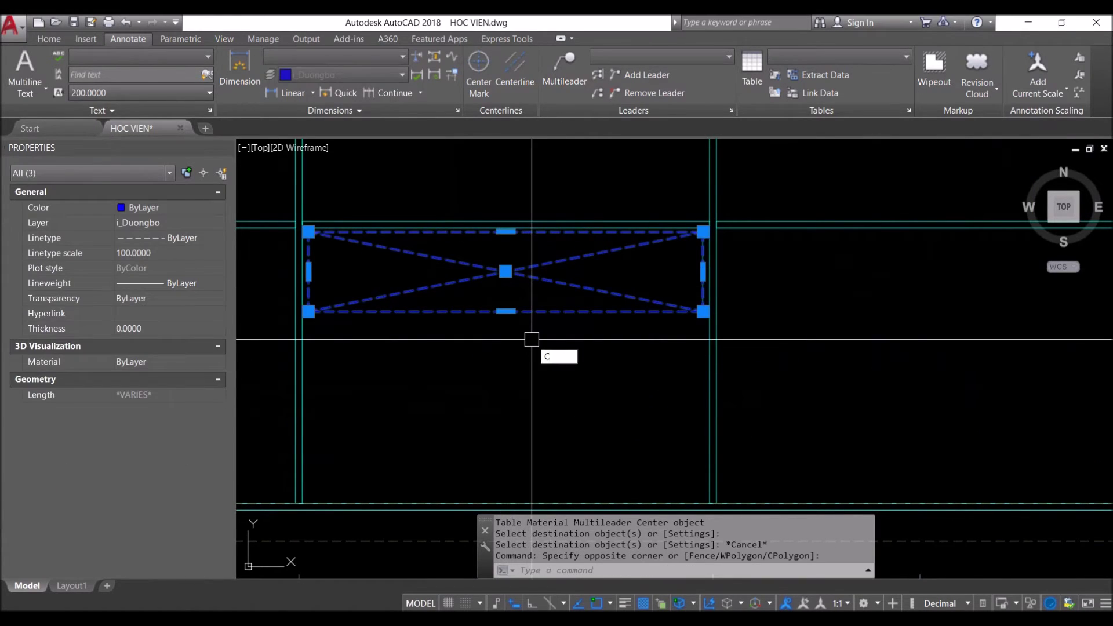
{"action": "type", "text": "o"}
{"action": "key", "text": "space"}
{"action": "middle_click_drag", "start_coordinate": [608, 273], "coordinate": [524, 291]}
{"action": "scroll", "coordinate": [524, 291], "scroll_direction": "down", "scroll_amount": 8}
{"action": "scroll", "coordinate": [754, 324], "scroll_direction": "up", "scroll_amount": 8}
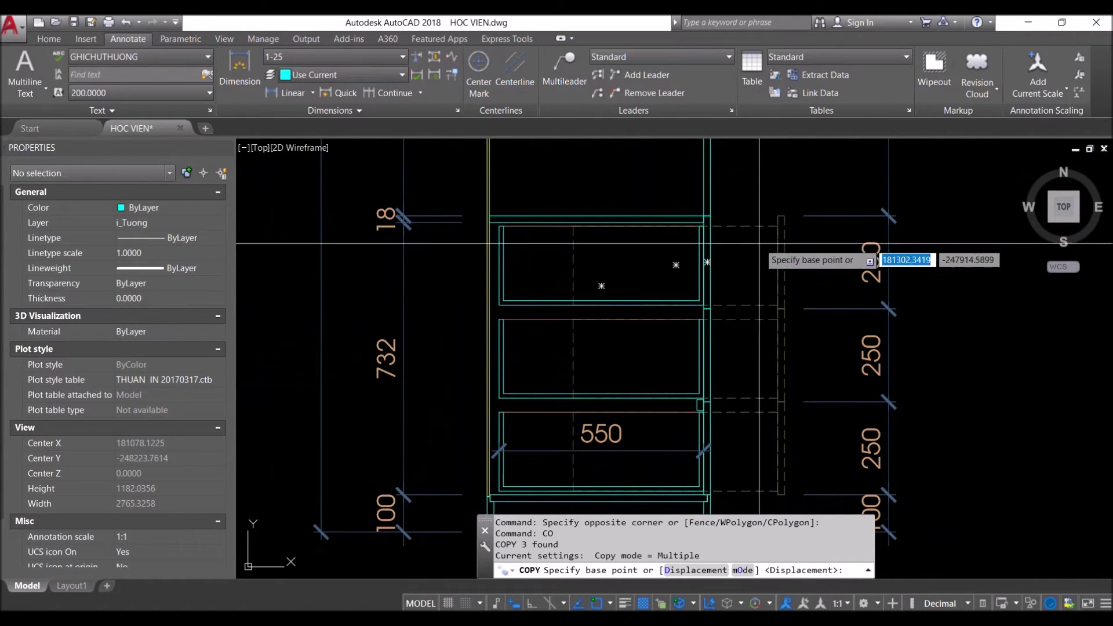
{"action": "left_click", "coordinate": [748, 226]}
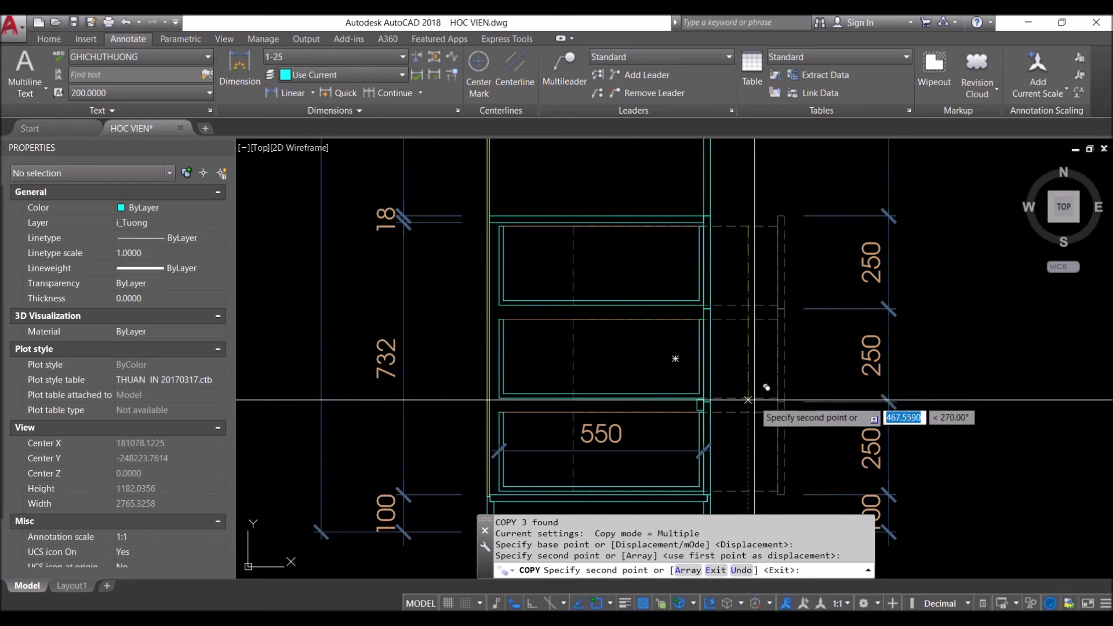
{"action": "scroll", "coordinate": [748, 400], "scroll_direction": "down", "scroll_amount": 6}
{"action": "key", "text": "Escape"}
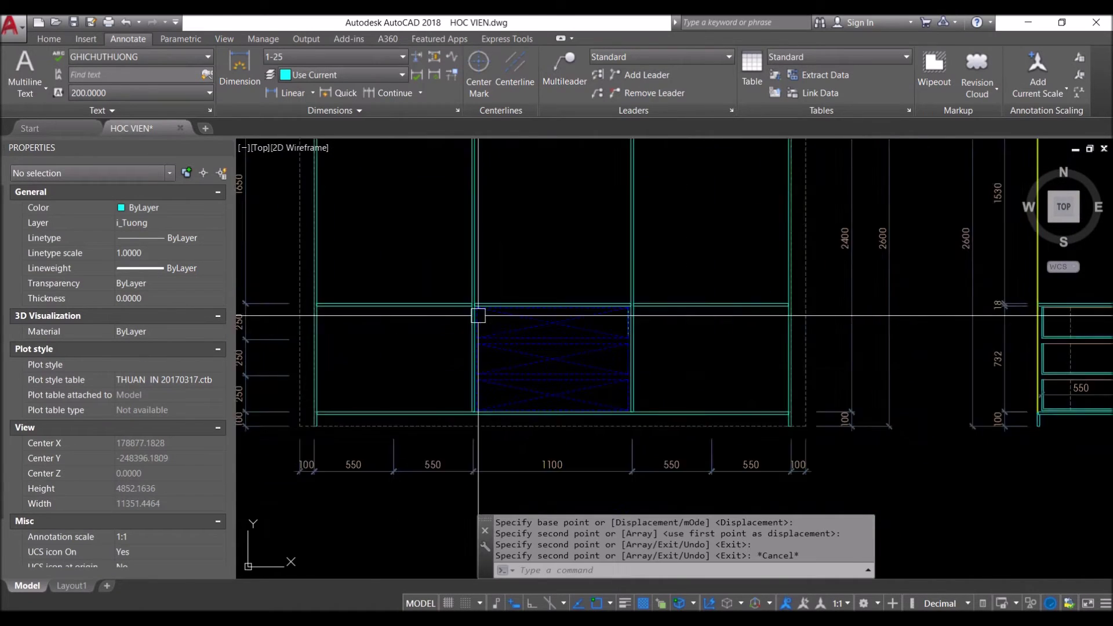
Zoom into the middle bay and select the shelf beside the drawer bay
{"action": "scroll", "coordinate": [478, 316], "scroll_direction": "up", "scroll_amount": 8}
{"action": "scroll", "coordinate": [850, 261], "scroll_direction": "down", "scroll_amount": 2}
{"action": "scroll", "coordinate": [754, 290], "scroll_direction": "down", "scroll_amount": 2}
{"action": "scroll", "coordinate": [651, 368], "scroll_direction": "down", "scroll_amount": 2}
{"action": "scroll", "coordinate": [501, 357], "scroll_direction": "down", "scroll_amount": 3}
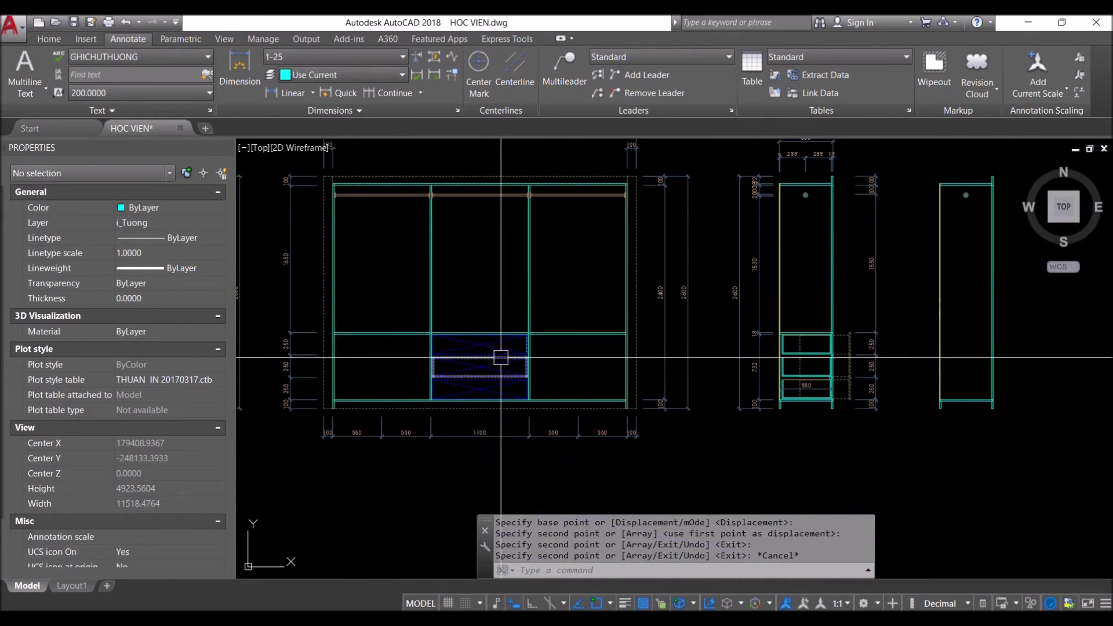
{"action": "scroll", "coordinate": [501, 357], "scroll_direction": "up", "scroll_amount": 1}
{"action": "scroll", "coordinate": [539, 289], "scroll_direction": "down", "scroll_amount": 1}
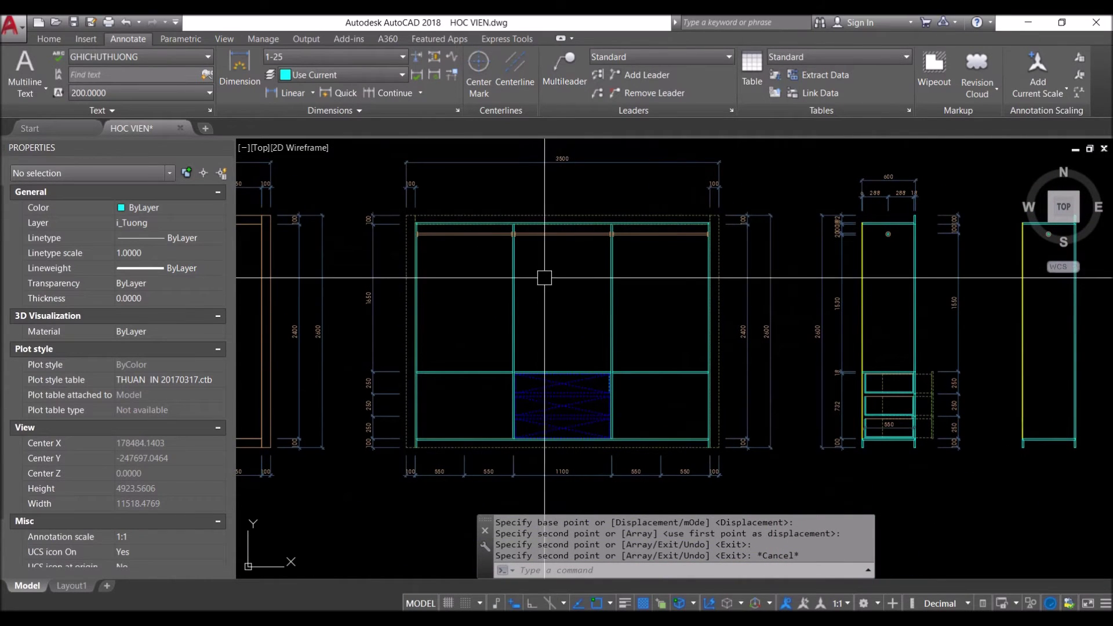
{"action": "scroll", "coordinate": [554, 266], "scroll_direction": "up", "scroll_amount": 2}
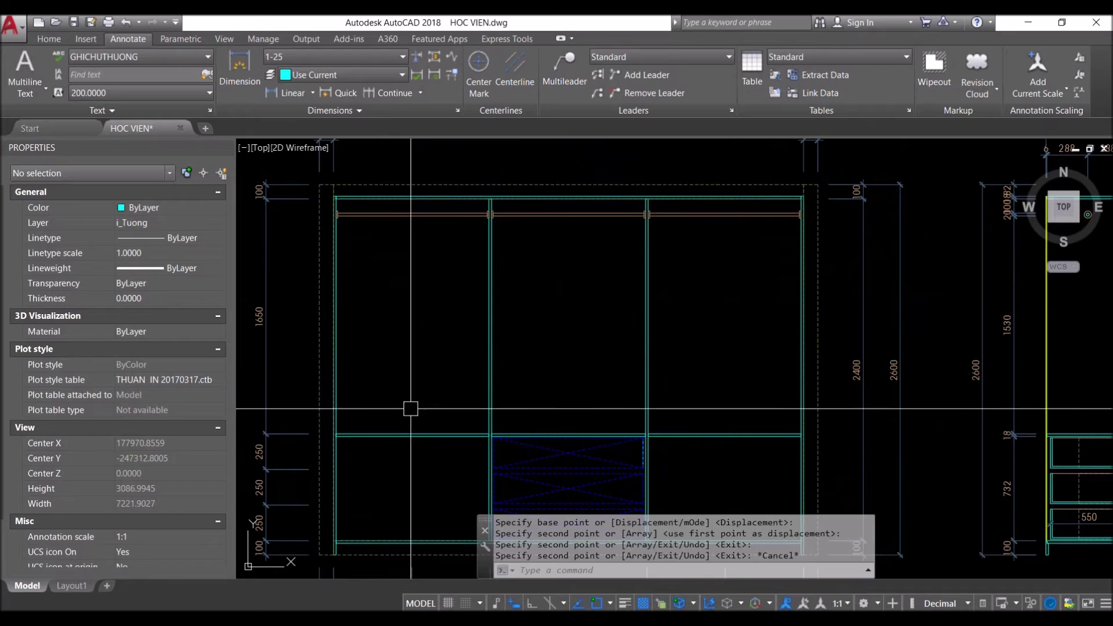
{"action": "scroll", "coordinate": [507, 350], "scroll_direction": "down", "scroll_amount": 2}
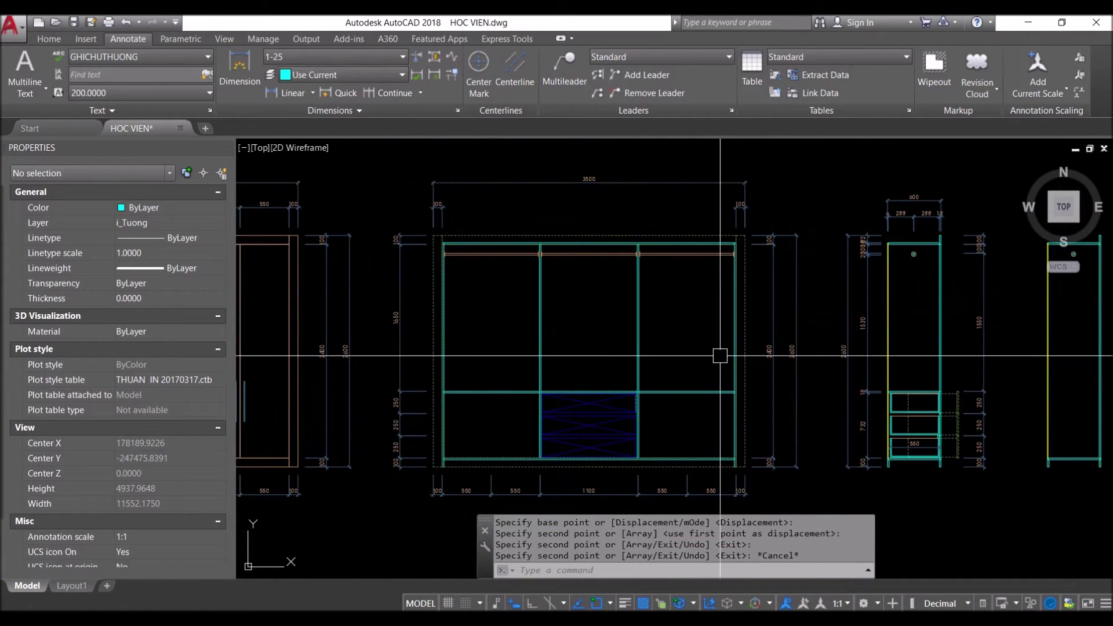
{"action": "scroll", "coordinate": [580, 371], "scroll_direction": "up", "scroll_amount": 4}
{"action": "scroll", "coordinate": [504, 416], "scroll_direction": "up", "scroll_amount": 2}
{"action": "left_click", "coordinate": [477, 435]}
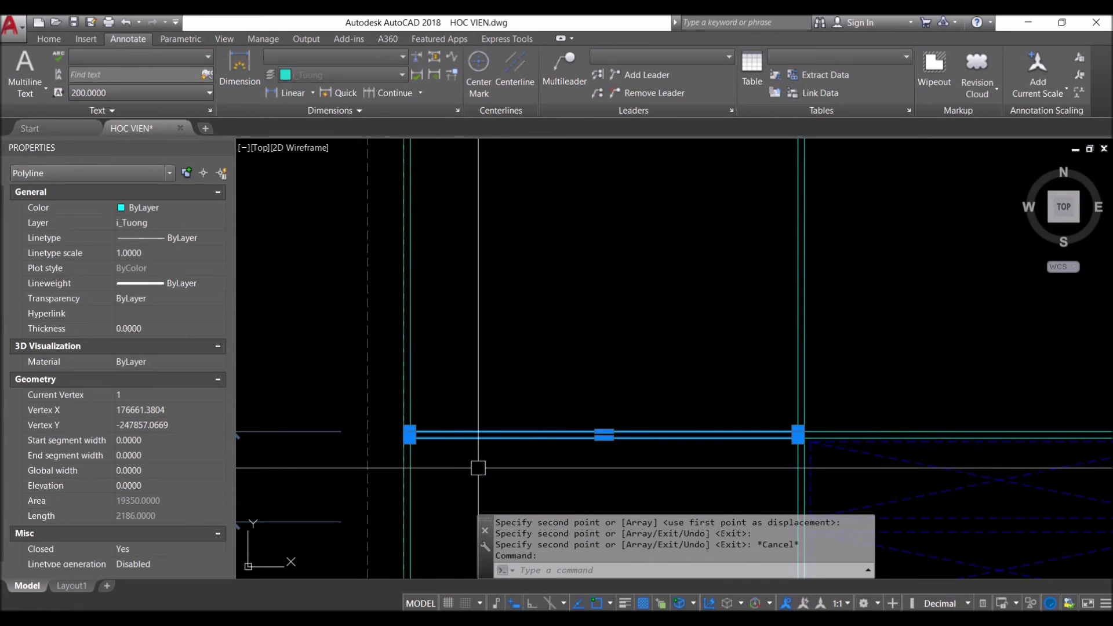
Copy the left and right side shelves 250 upward
{"action": "type", "text": "Co"}
{"action": "key", "text": "Return"}
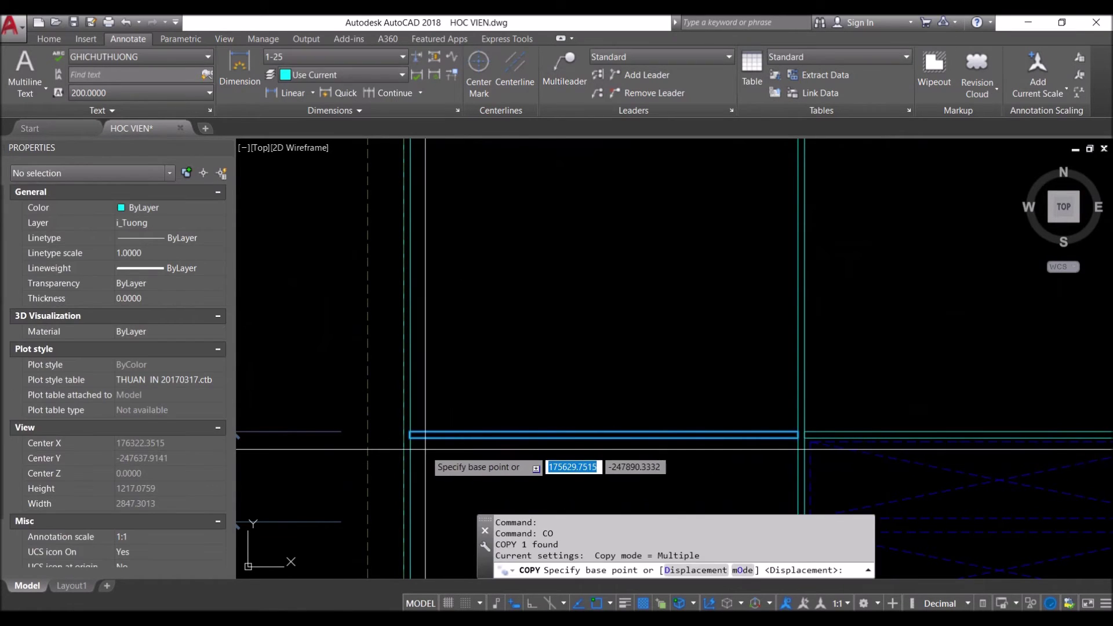
{"action": "key", "text": "Escape"}
{"action": "scroll", "coordinate": [510, 457], "scroll_direction": "down", "scroll_amount": 6}
{"action": "left_click", "coordinate": [637, 446]}
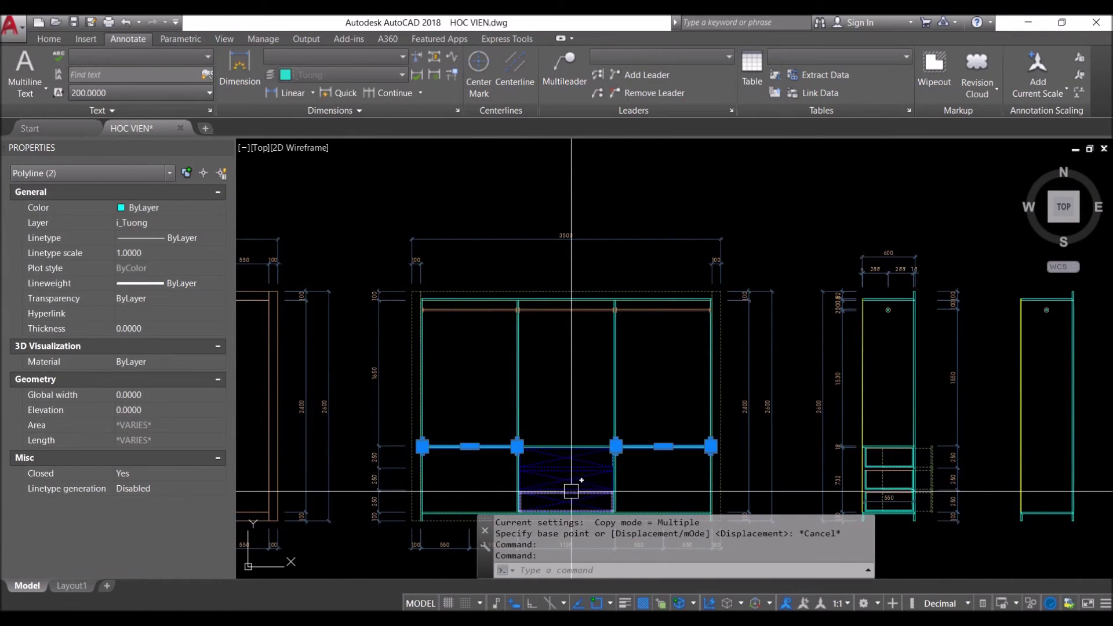
{"action": "key", "text": "Return"}
{"action": "left_click", "coordinate": [475, 475]}
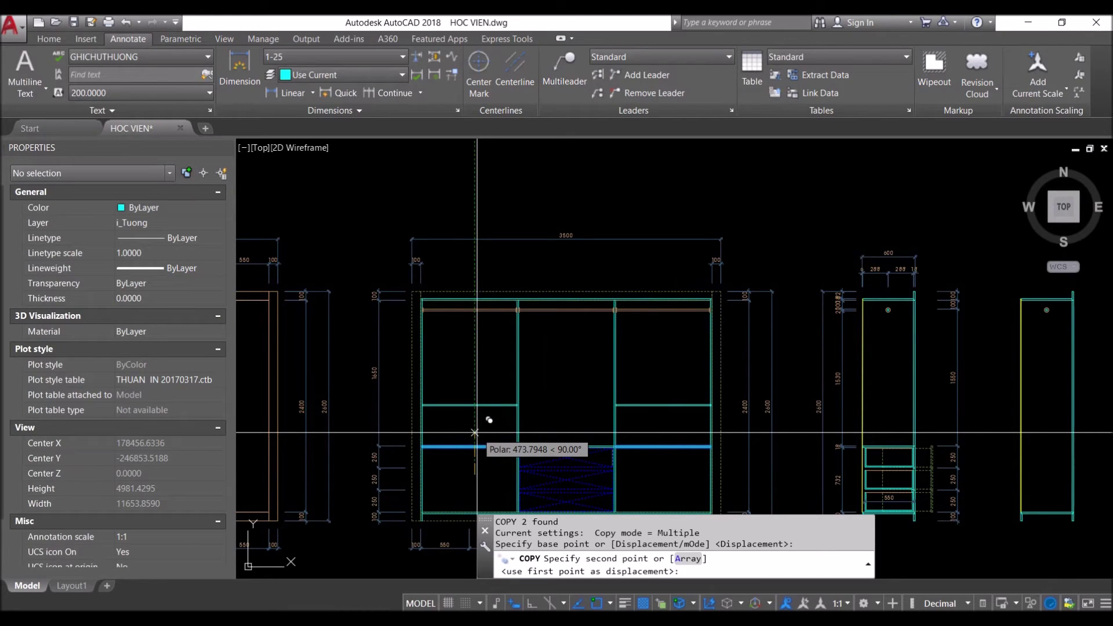
{"action": "type", "text": "250"}
{"action": "key", "text": "Return"}
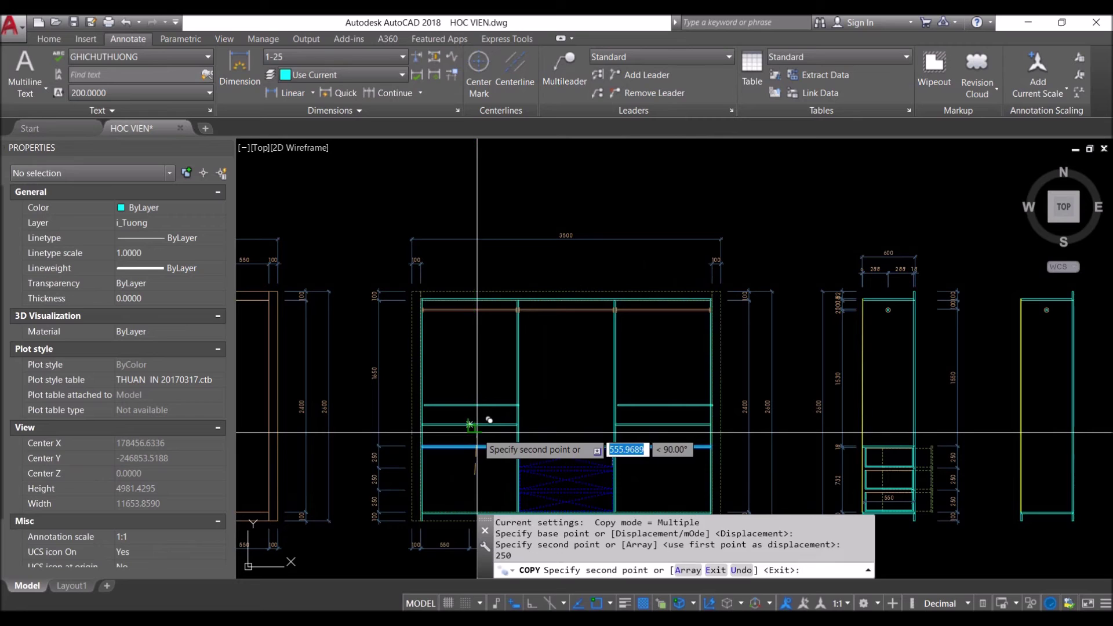
{"action": "key", "text": "Escape"}
Start a linear dimension from the top rail
{"action": "scroll", "coordinate": [477, 423], "scroll_direction": "up", "scroll_amount": 4}
{"action": "type", "text": "4"}
{"action": "key", "text": "Return"}
{"action": "left_click", "coordinate": [490, 452]}
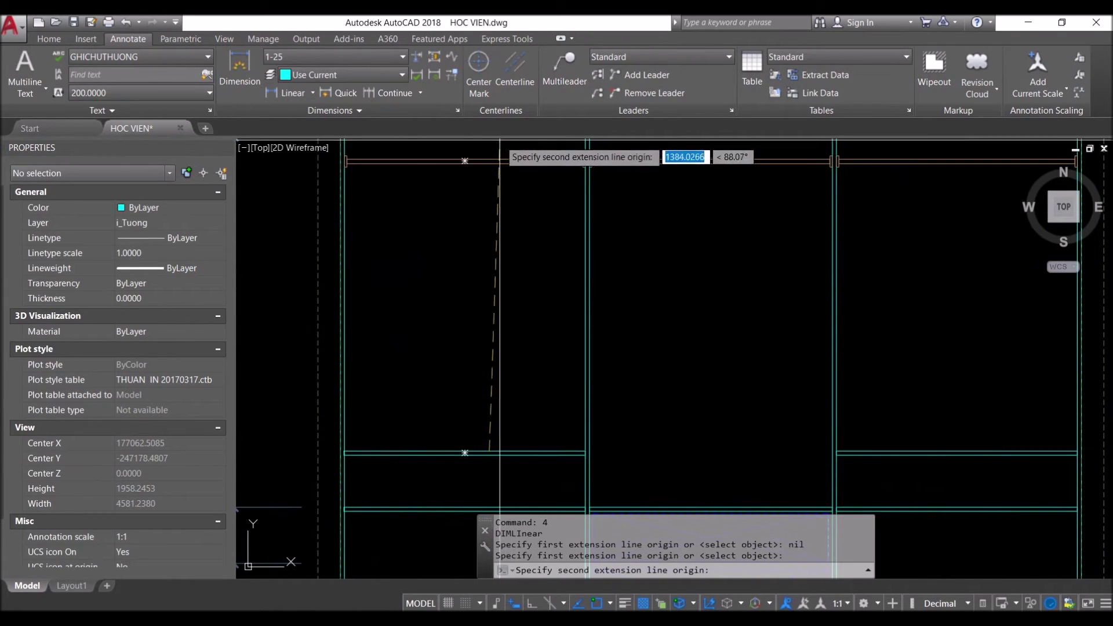
Place the 1300 vertical dimension down to the copied shelf
{"action": "left_click", "coordinate": [492, 162]}
{"action": "left_click", "coordinate": [407, 249]}
{"action": "scroll", "coordinate": [479, 349], "scroll_direction": "down", "scroll_amount": 2}
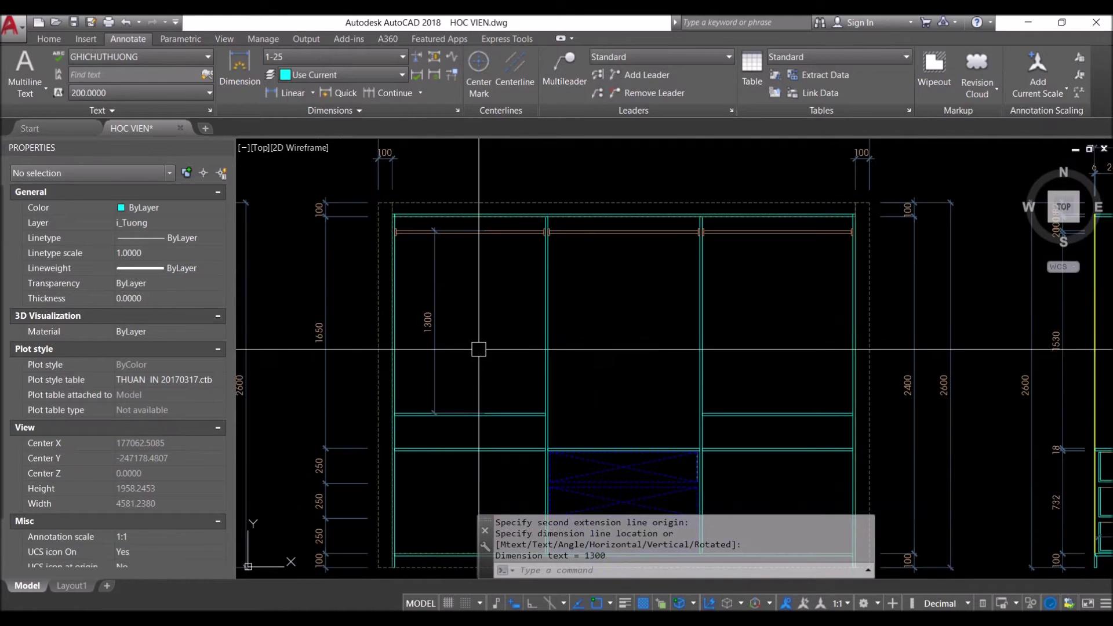
Crossing-select the nine copied-shelf objects and stretch them 100 upward
{"action": "left_click", "coordinate": [887, 422]}
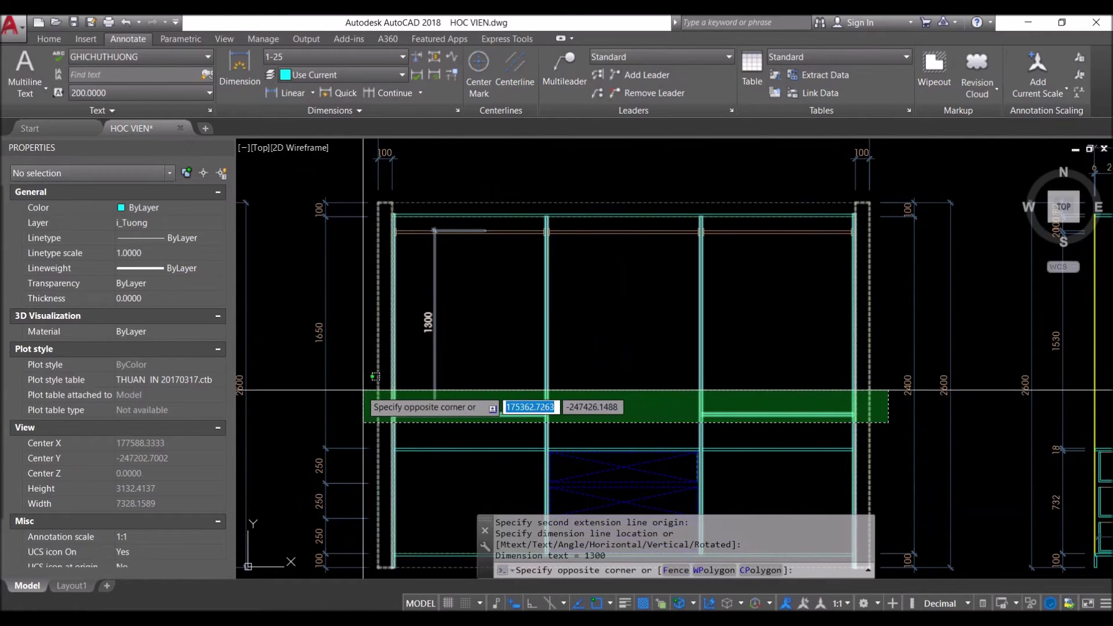
{"action": "left_click", "coordinate": [364, 391]}
{"action": "type", "text": "s"}
{"action": "key", "text": "Return"}
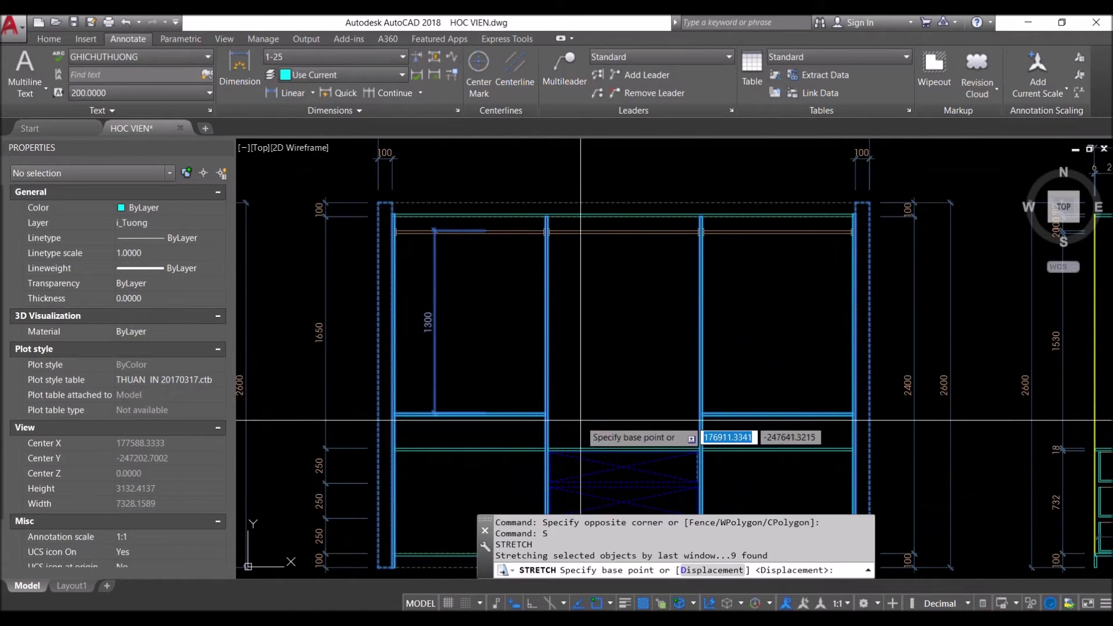
{"action": "left_click", "coordinate": [581, 419]}
{"action": "type", "text": "1"}
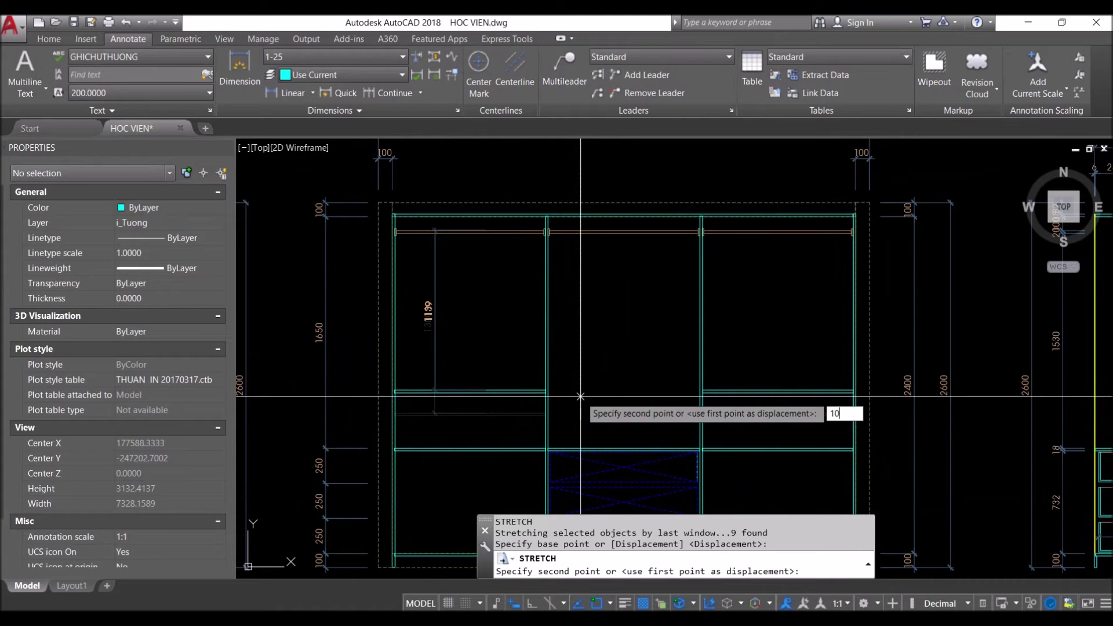
{"action": "type", "text": "0"}
{"action": "key", "text": "Return"}
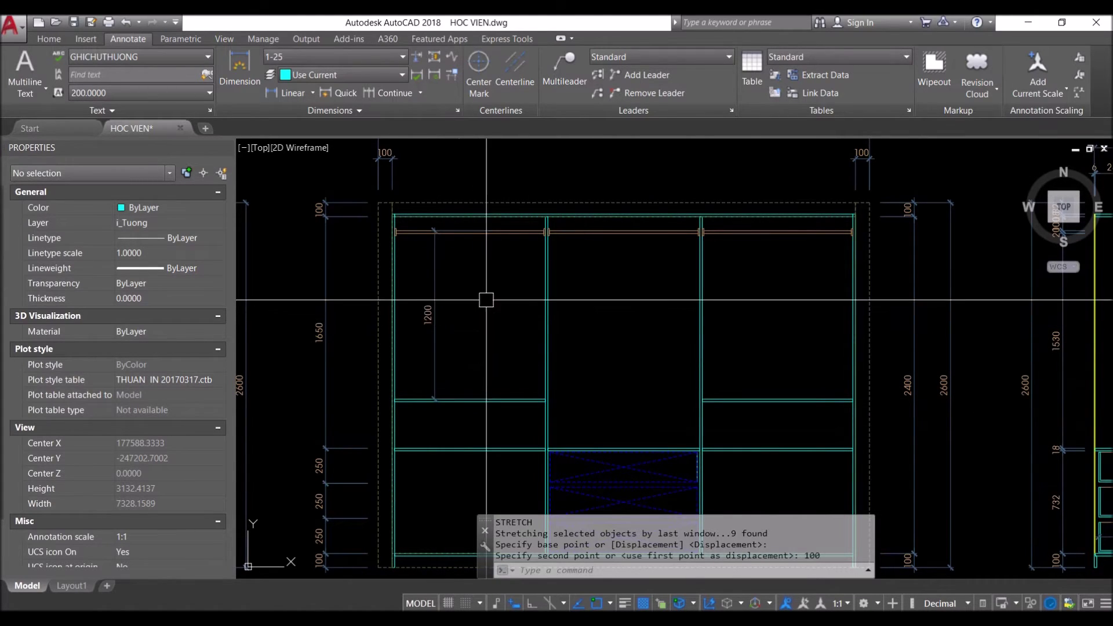
Compare both elevations, then erase the three 250 vertical dimensions
{"action": "middle_click_drag", "start_coordinate": [510, 400], "coordinate": [583, 365]}
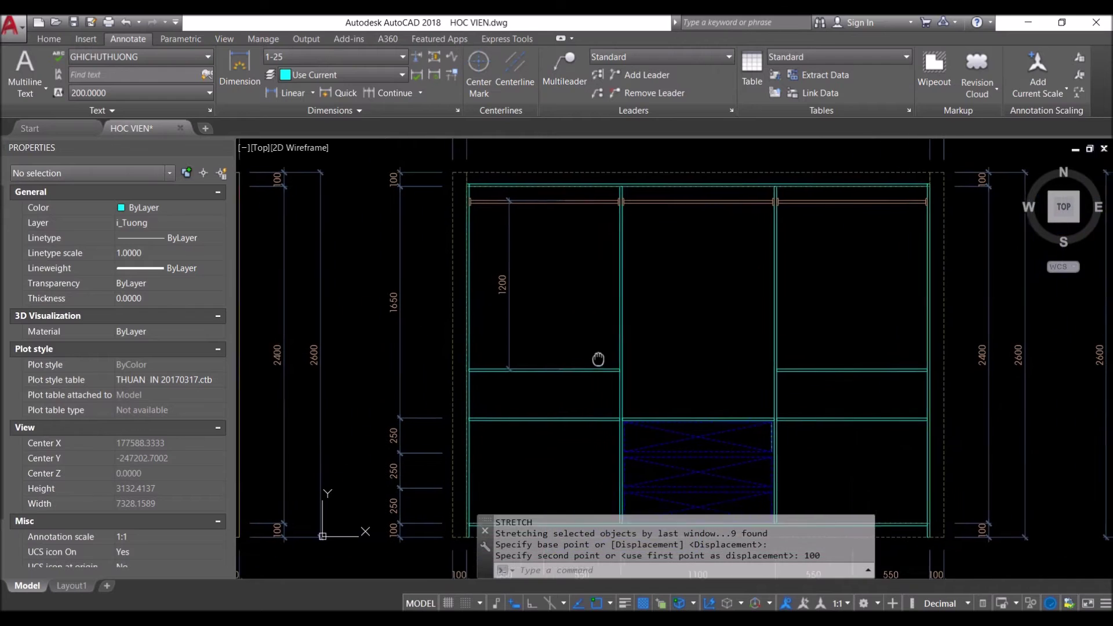
{"action": "scroll", "coordinate": [520, 374], "scroll_direction": "down", "scroll_amount": 4}
{"action": "scroll", "coordinate": [539, 365], "scroll_direction": "up", "scroll_amount": 5}
{"action": "scroll", "coordinate": [551, 331], "scroll_direction": "up", "scroll_amount": 2}
{"action": "scroll", "coordinate": [551, 325], "scroll_direction": "down", "scroll_amount": 7}
{"action": "scroll", "coordinate": [412, 380], "scroll_direction": "up", "scroll_amount": 3}
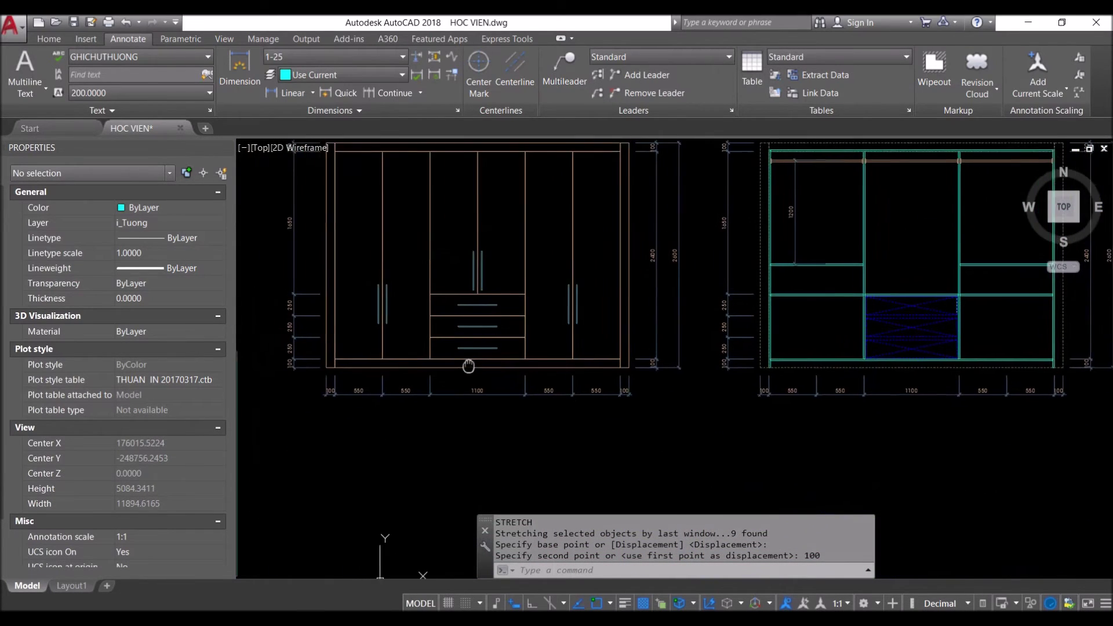
{"action": "middle_click_drag", "start_coordinate": [762, 437], "coordinate": [720, 442]}
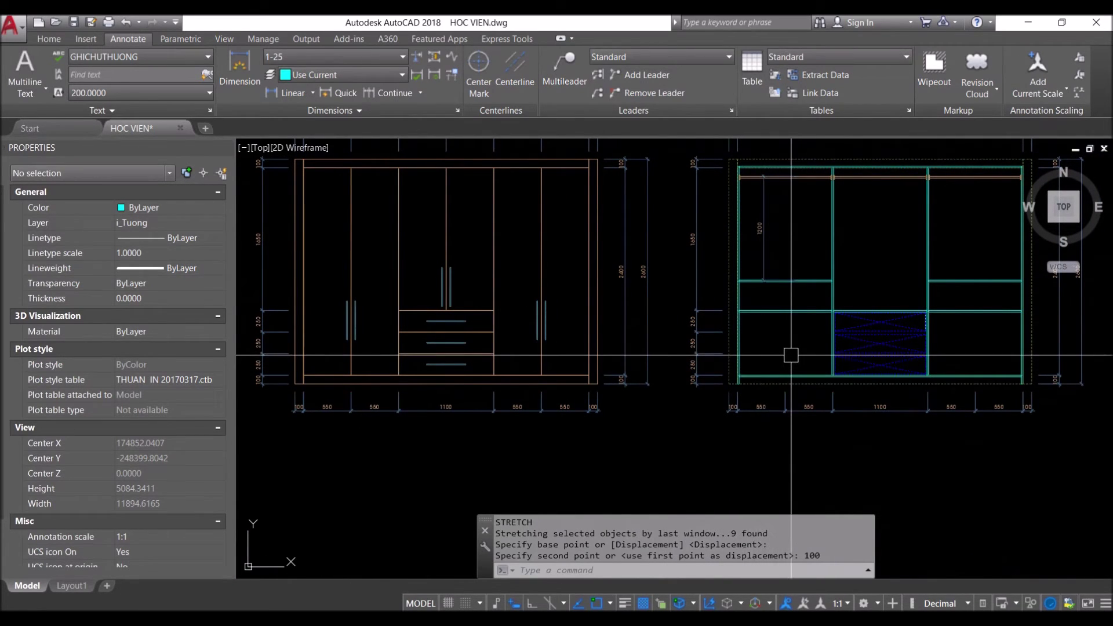
{"action": "middle_click_drag", "start_coordinate": [888, 369], "coordinate": [775, 377]}
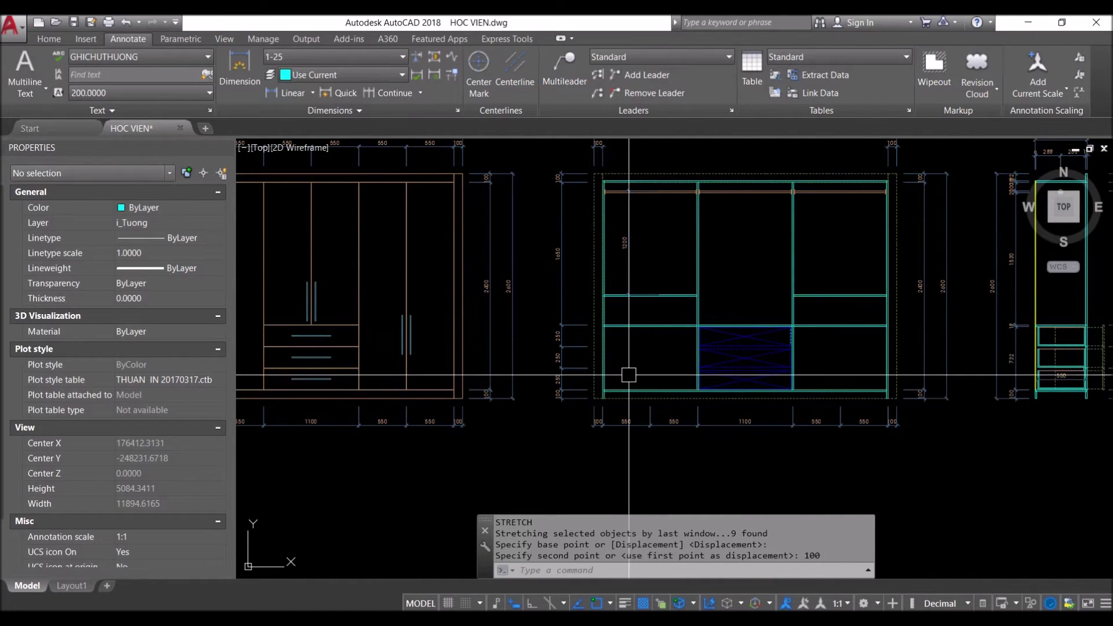
{"action": "scroll", "coordinate": [629, 375], "scroll_direction": "up", "scroll_amount": 2}
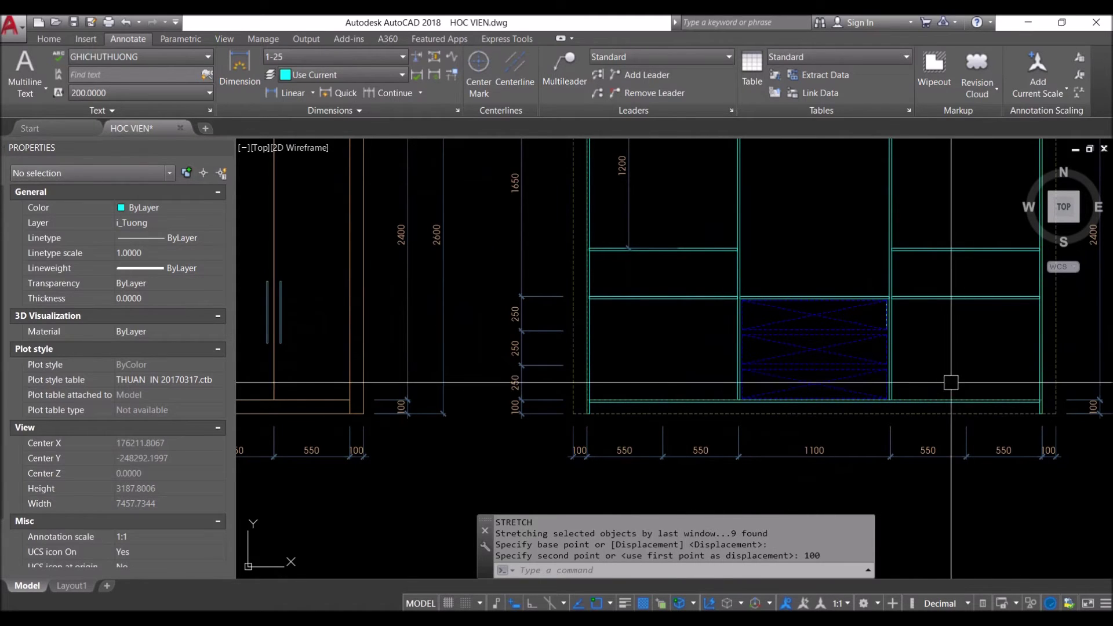
{"action": "scroll", "coordinate": [675, 389], "scroll_direction": "up", "scroll_amount": 6}
{"action": "scroll", "coordinate": [610, 339], "scroll_direction": "down", "scroll_amount": 4}
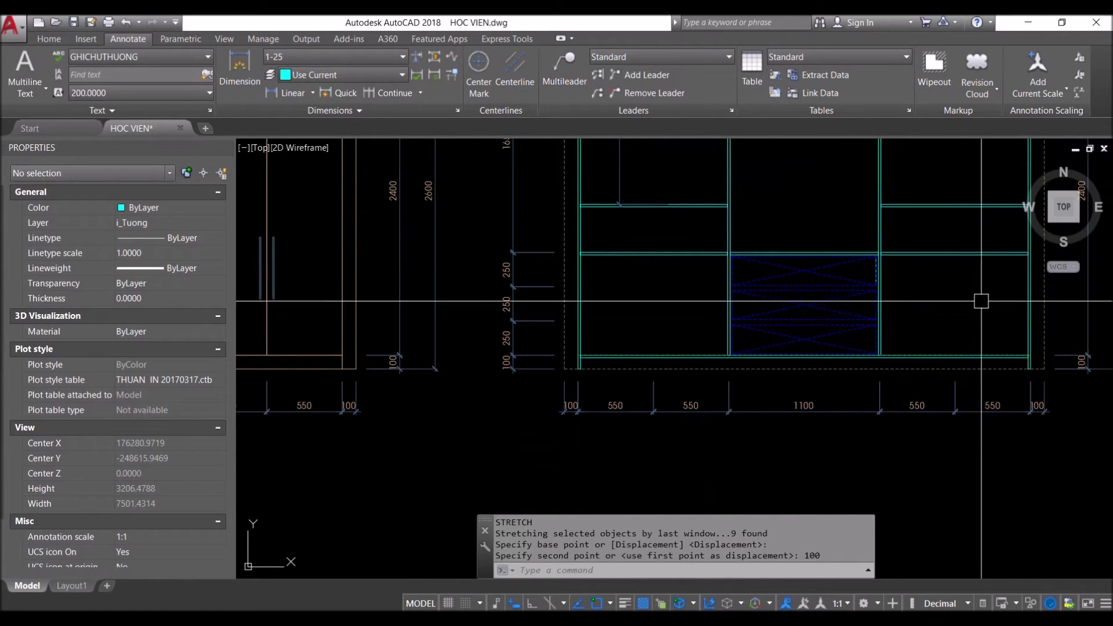
{"action": "scroll", "coordinate": [538, 303], "scroll_direction": "up", "scroll_amount": 2}
{"action": "left_click_drag", "start_coordinate": [560, 214], "coordinate": [535, 372]}
{"action": "type", "text": "e"}
{"action": "key", "text": "Return"}
Erase the 1200 vertical dimension
{"action": "scroll", "coordinate": [529, 367], "scroll_direction": "down", "scroll_amount": 3}
{"action": "scroll", "coordinate": [529, 368], "scroll_direction": "down", "scroll_amount": 2}
{"action": "middle_click_drag", "start_coordinate": [576, 353], "coordinate": [539, 409]}
{"action": "scroll", "coordinate": [539, 409], "scroll_direction": "up", "scroll_amount": 2}
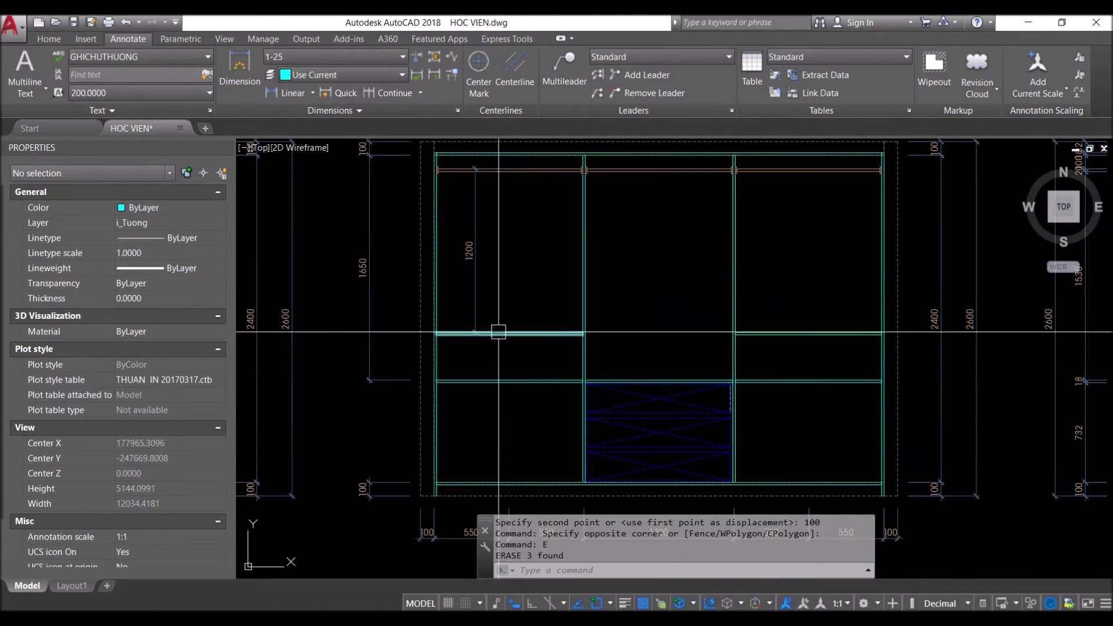
{"action": "left_click", "coordinate": [474, 278]}
{"action": "type", "text": "e"}
{"action": "key", "text": "Return"}
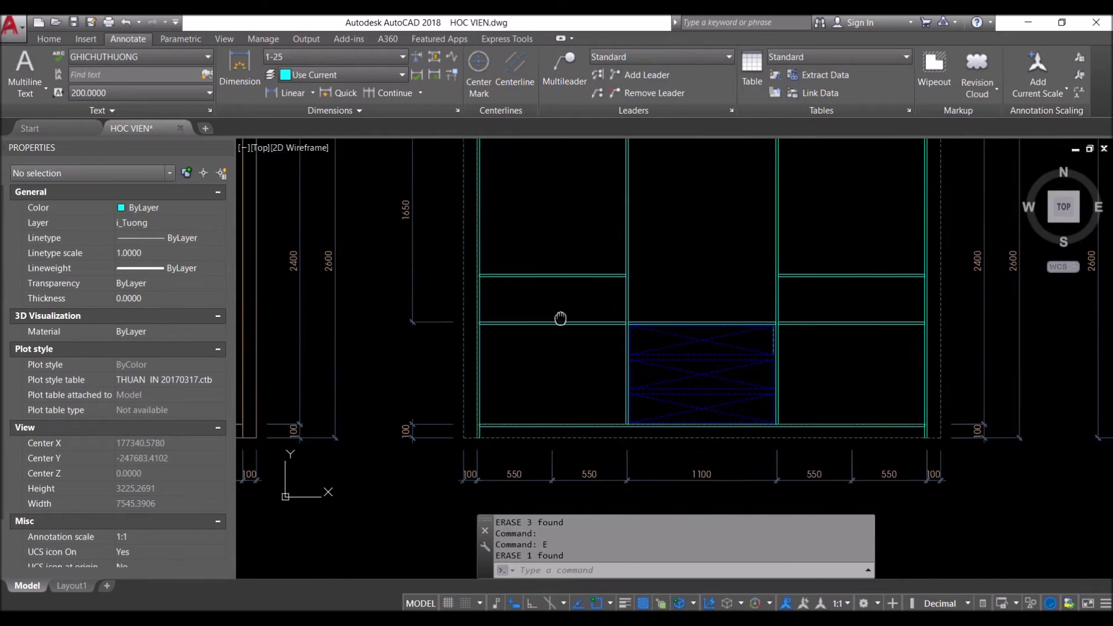
Copy the shelf using its end as the base point
{"action": "middle_click_drag", "start_coordinate": [462, 402], "coordinate": [535, 319]}
{"action": "scroll", "coordinate": [548, 341], "scroll_direction": "up", "scroll_amount": 4}
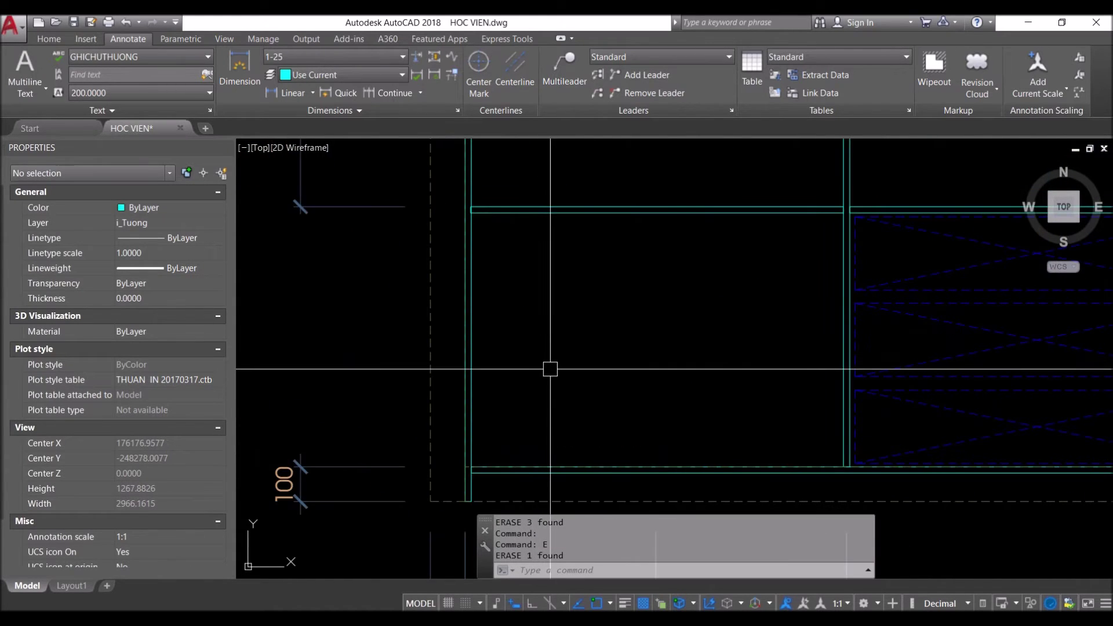
{"action": "left_click", "coordinate": [655, 210]}
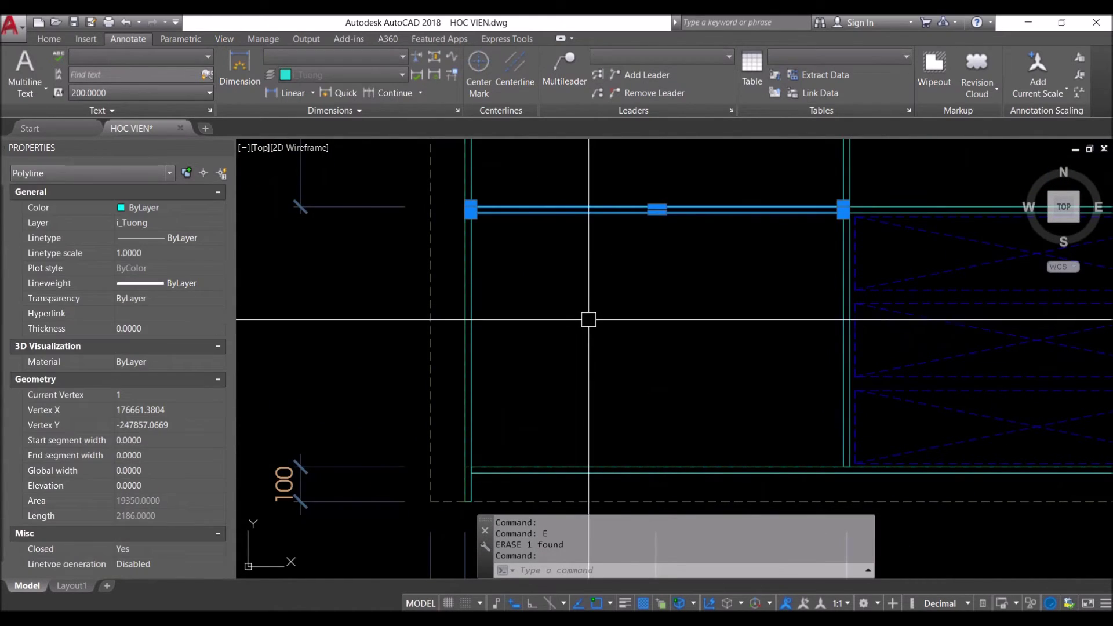
{"action": "type", "text": "Co"}
{"action": "key", "text": "Return"}
{"action": "scroll", "coordinate": [858, 197], "scroll_direction": "up", "scroll_amount": 3}
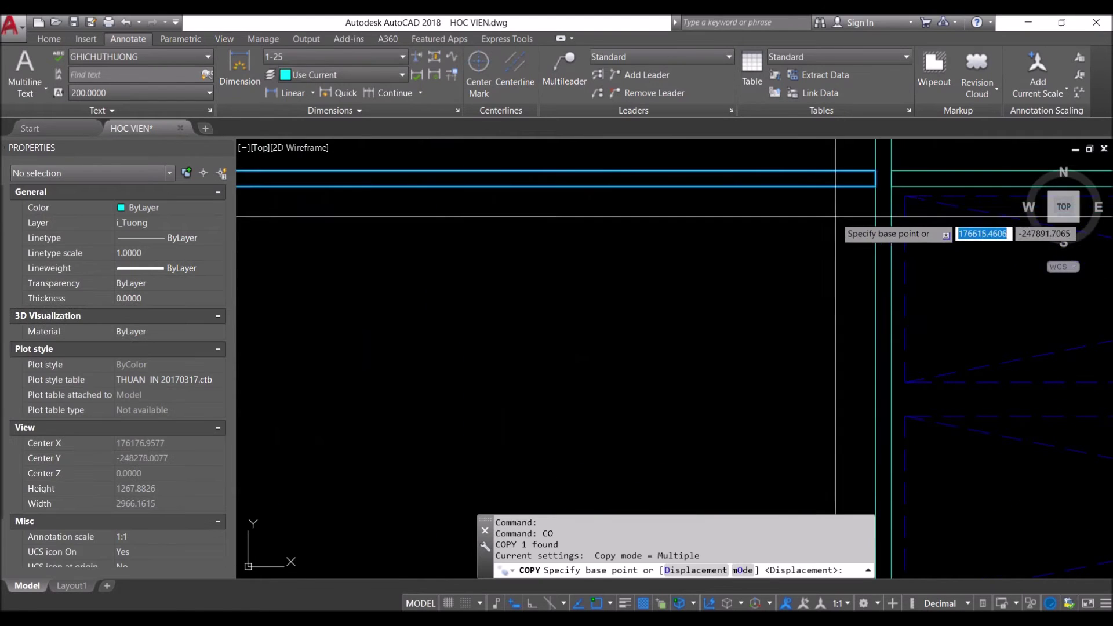
{"action": "left_click", "coordinate": [865, 178]}
Place the shelf copy with Mid Between 2 Points, midway between two reference points
{"action": "scroll", "coordinate": [782, 204], "scroll_direction": "down", "scroll_amount": 3}
{"action": "scroll", "coordinate": [791, 268], "scroll_direction": "down", "scroll_amount": 3}
{"action": "scroll", "coordinate": [771, 293], "scroll_direction": "down", "scroll_amount": 2}
{"action": "scroll", "coordinate": [757, 299], "scroll_direction": "up", "scroll_amount": 2}
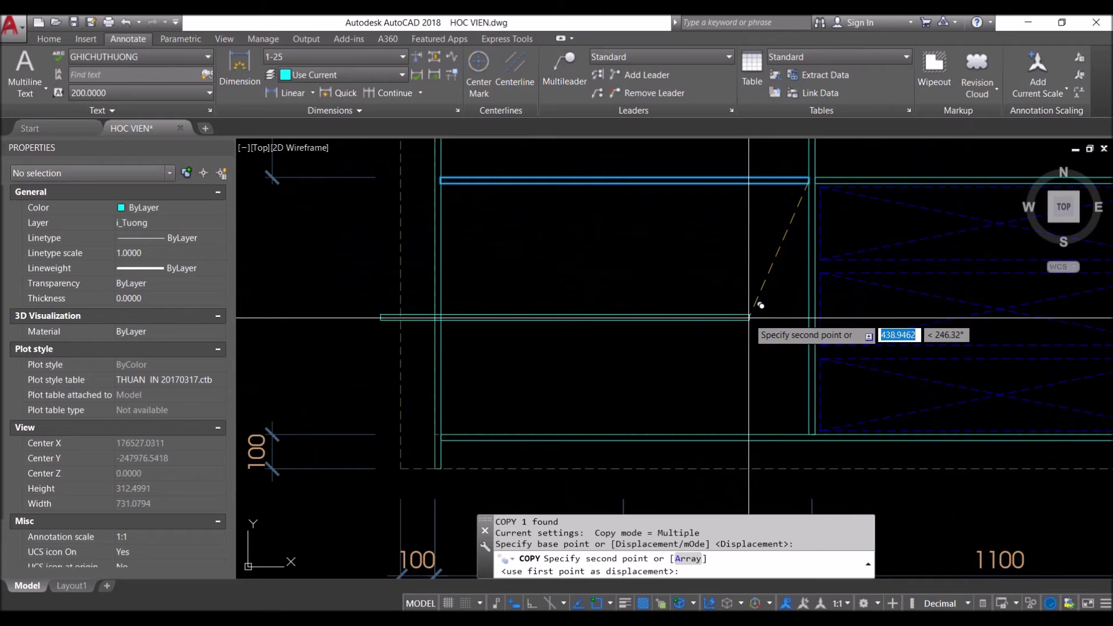
{"action": "right_click", "coordinate": [749, 317], "text": "shift"}
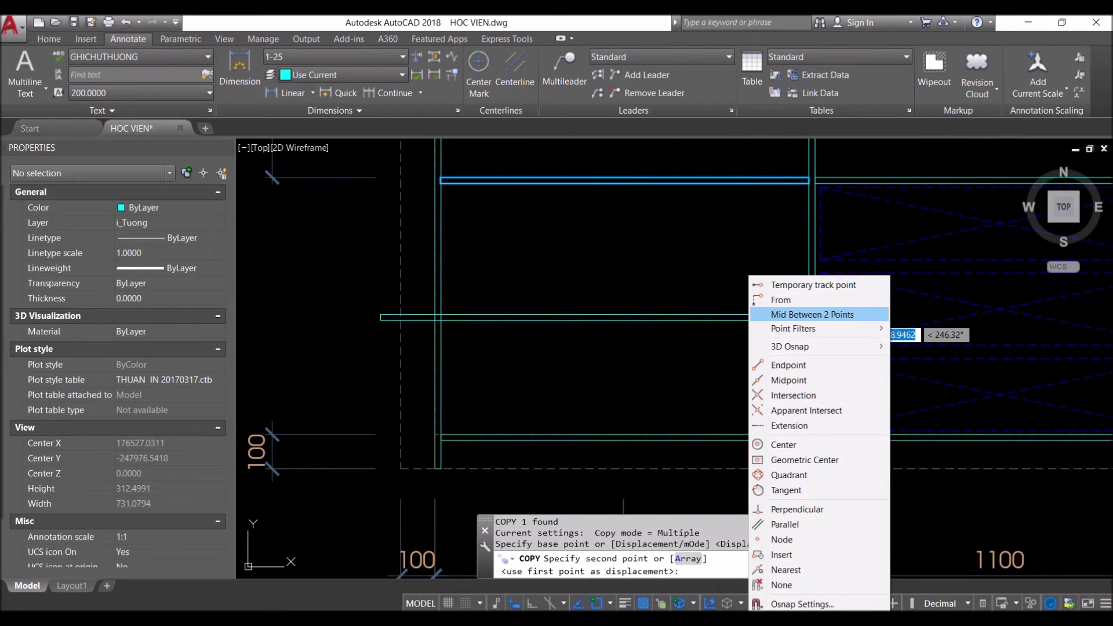
{"action": "left_click", "coordinate": [811, 314]}
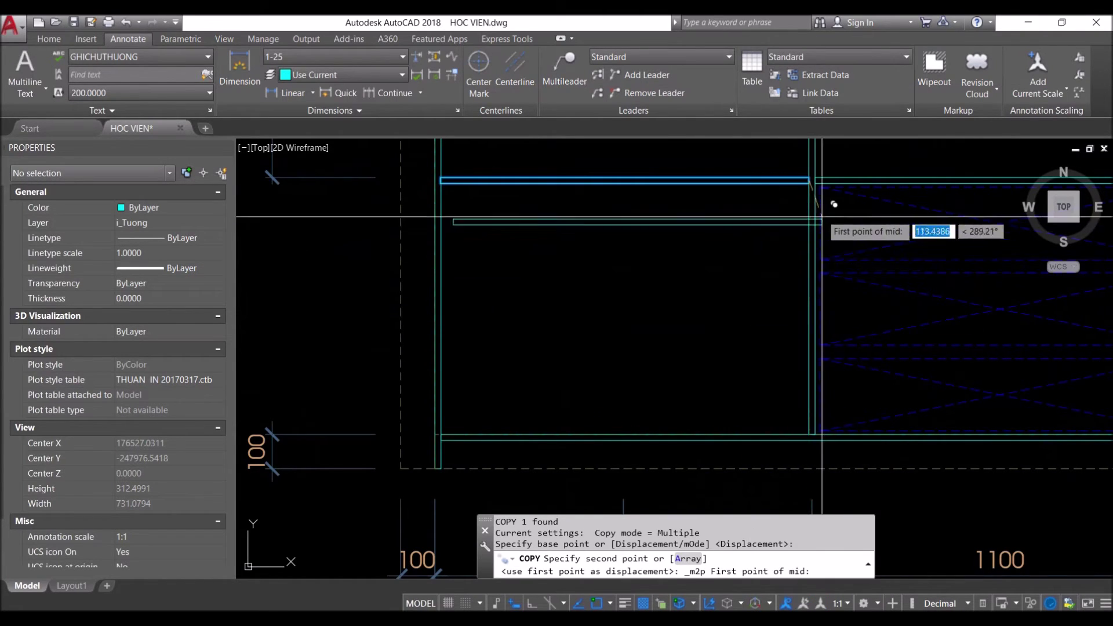
{"action": "scroll", "coordinate": [893, 232], "scroll_direction": "up", "scroll_amount": 2}
{"action": "left_click", "coordinate": [808, 169]}
{"action": "scroll", "coordinate": [799, 333], "scroll_direction": "up", "scroll_amount": 2}
{"action": "scroll", "coordinate": [799, 333], "scroll_direction": "down", "scroll_amount": 2}
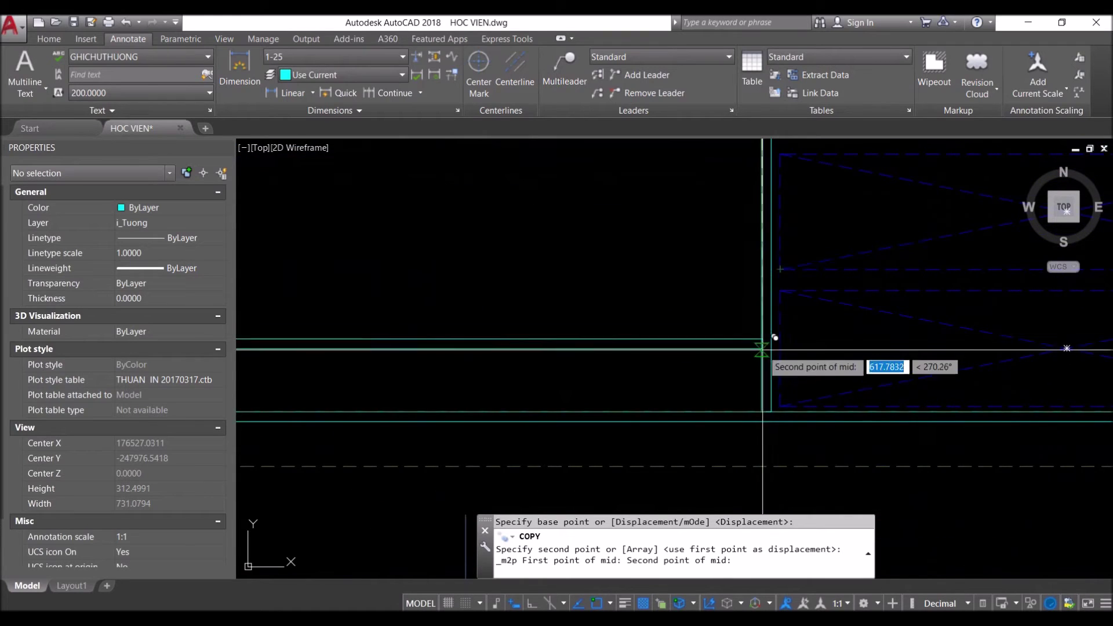
{"action": "left_click", "coordinate": [754, 492]}
{"action": "scroll", "coordinate": [754, 464], "scroll_direction": "down", "scroll_amount": 4}
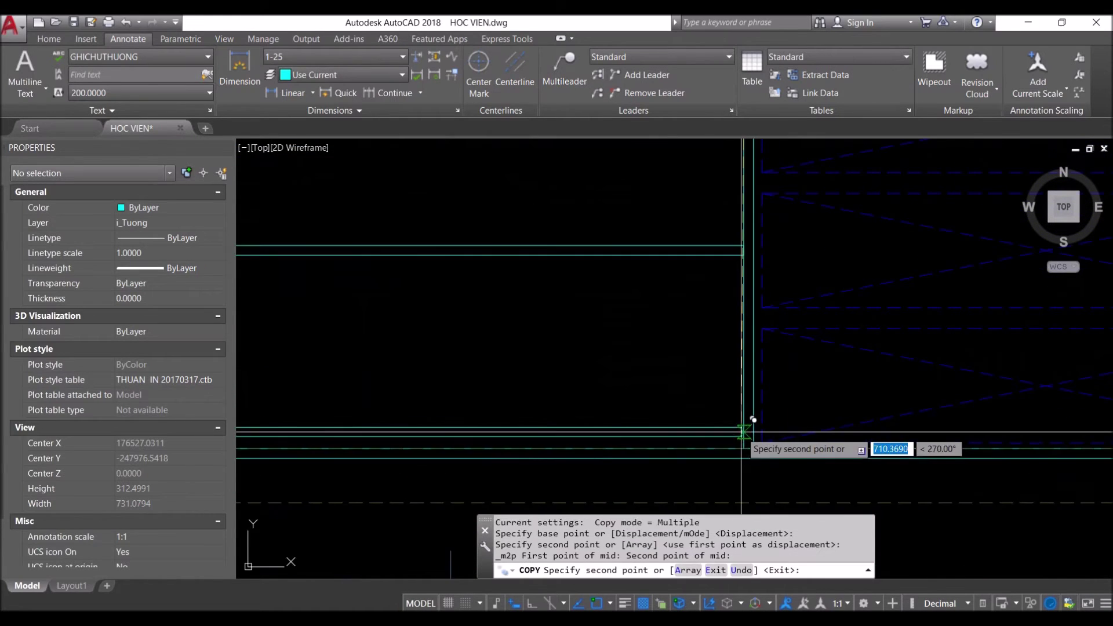
{"action": "scroll", "coordinate": [752, 417], "scroll_direction": "down", "scroll_amount": 4}
{"action": "key", "text": "Return"}
Crossing-select the left ends of the lower-left compartment's shelves for stretching
{"action": "scroll", "coordinate": [644, 400], "scroll_direction": "up", "scroll_amount": 2}
{"action": "scroll", "coordinate": [445, 419], "scroll_direction": "up", "scroll_amount": 2}
{"action": "middle_click_drag", "start_coordinate": [449, 337], "coordinate": [683, 455]}
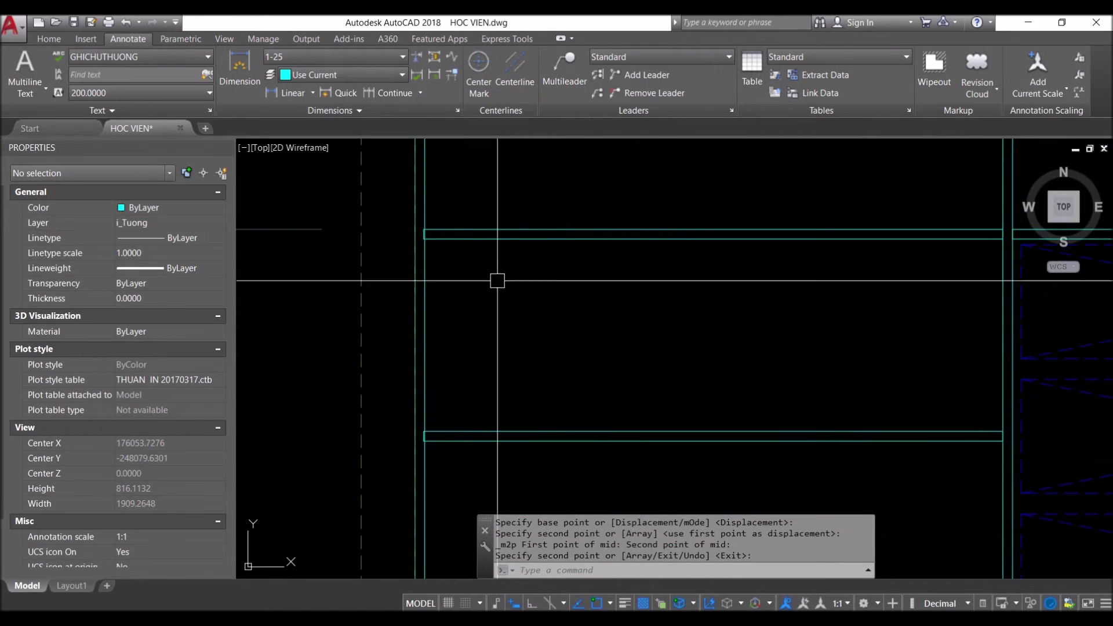
{"action": "scroll", "coordinate": [458, 360], "scroll_direction": "down", "scroll_amount": 2}
{"action": "left_click", "coordinate": [462, 393]}
{"action": "left_click", "coordinate": [430, 244]}
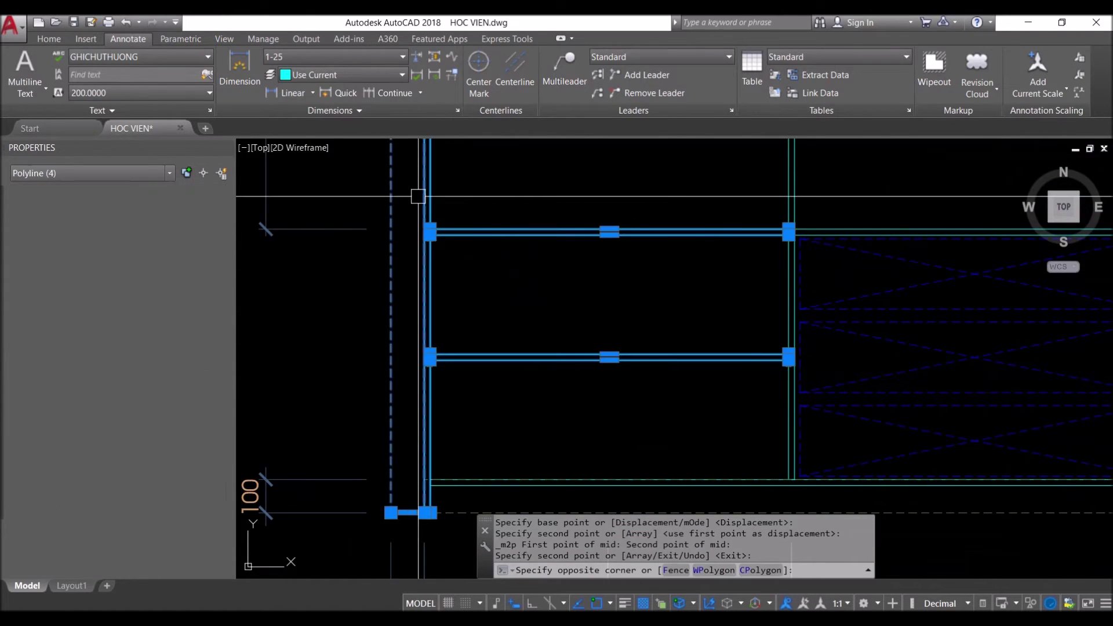
Start a stretch on the shelf lines at the left wall corner with a crossing window
{"action": "type", "text": "s"}
{"action": "key", "text": "Return"}
{"action": "scroll", "coordinate": [398, 372], "scroll_direction": "up", "scroll_amount": 3}
{"action": "scroll", "coordinate": [368, 410], "scroll_direction": "up", "scroll_amount": 2}
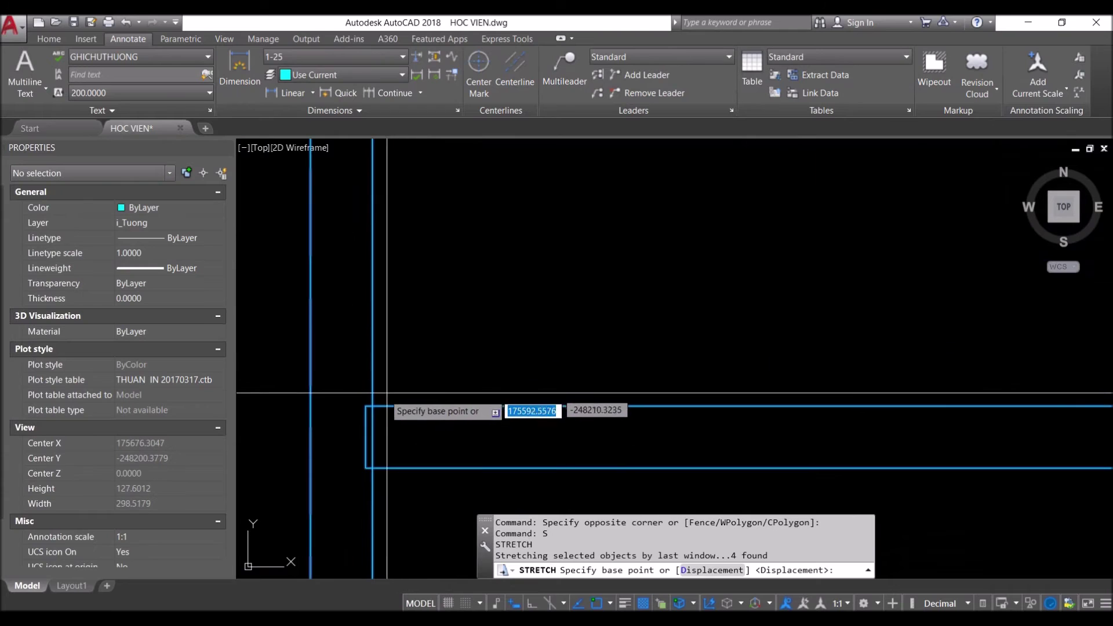
{"action": "left_click", "coordinate": [373, 405]}
{"action": "scroll", "coordinate": [442, 398], "scroll_direction": "down", "scroll_amount": 5}
{"action": "scroll", "coordinate": [497, 293], "scroll_direction": "down", "scroll_amount": 4}
{"action": "scroll", "coordinate": [416, 373], "scroll_direction": "down", "scroll_amount": 4}
{"action": "scroll", "coordinate": [418, 370], "scroll_direction": "down", "scroll_amount": 4}
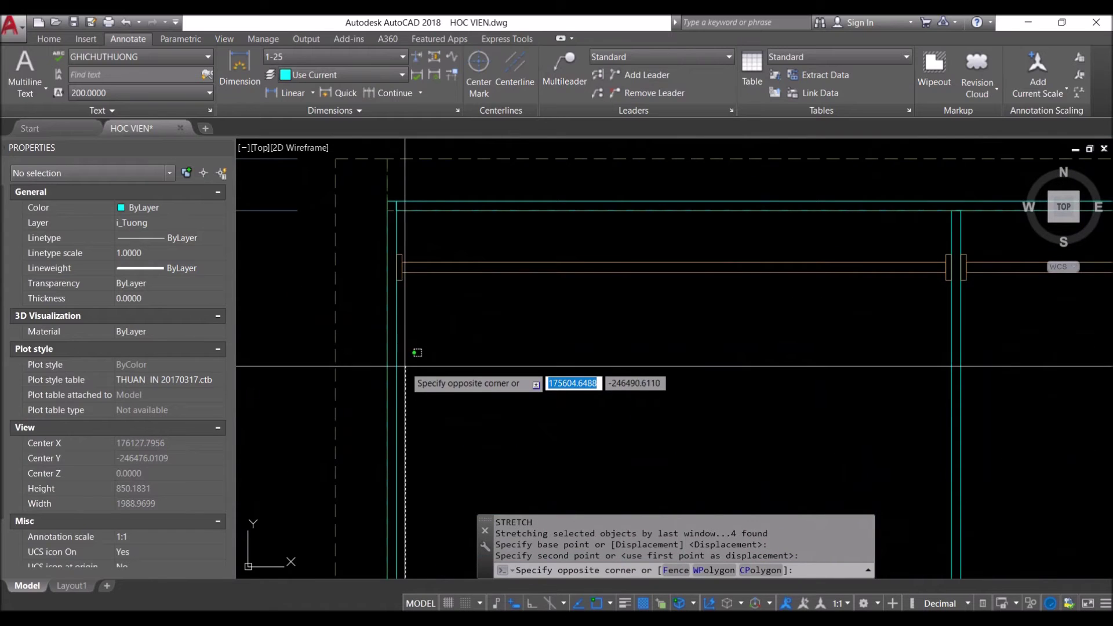
{"action": "scroll", "coordinate": [400, 337], "scroll_direction": "down", "scroll_amount": 4}
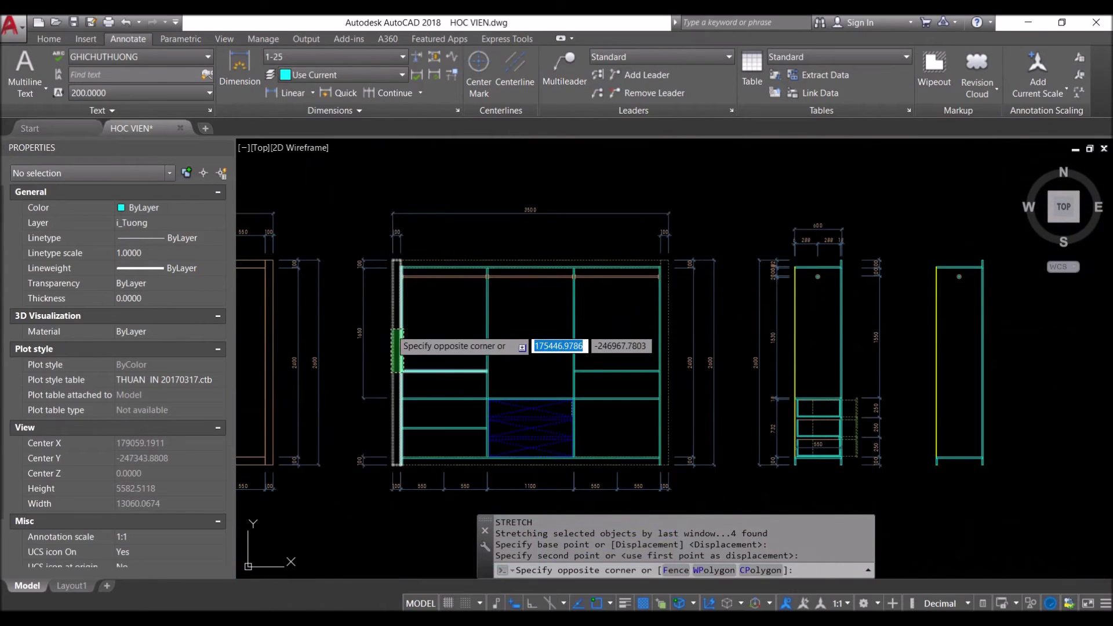
{"action": "left_click", "coordinate": [391, 330]}
Stretch the three lines from the wall-corner base point so they end at the corner
{"action": "scroll", "coordinate": [409, 391], "scroll_direction": "up", "scroll_amount": 5}
{"action": "scroll", "coordinate": [354, 342], "scroll_direction": "up", "scroll_amount": 5}
{"action": "scroll", "coordinate": [566, 442], "scroll_direction": "up", "scroll_amount": 3}
{"action": "scroll", "coordinate": [441, 360], "scroll_direction": "up", "scroll_amount": 3}
{"action": "scroll", "coordinate": [318, 284], "scroll_direction": "up", "scroll_amount": 1}
{"action": "left_click", "coordinate": [306, 278]}
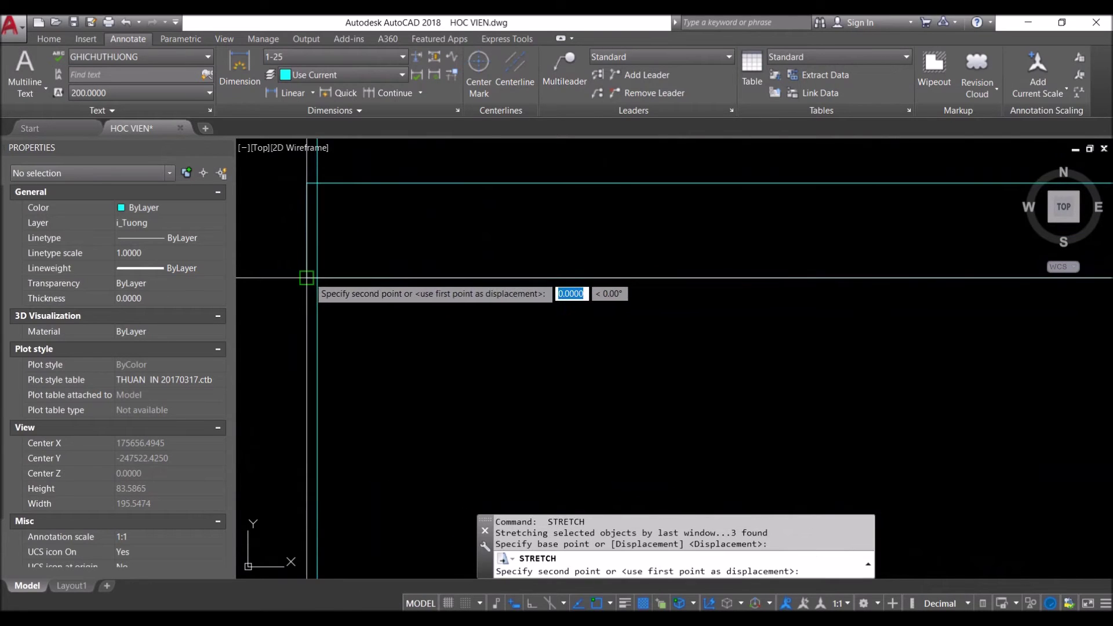
{"action": "left_click", "coordinate": [317, 278]}
{"action": "scroll", "coordinate": [405, 273], "scroll_direction": "down", "scroll_amount": 4}
{"action": "scroll", "coordinate": [802, 290], "scroll_direction": "down", "scroll_amount": 3}
{"action": "scroll", "coordinate": [638, 313], "scroll_direction": "down", "scroll_amount": 2}
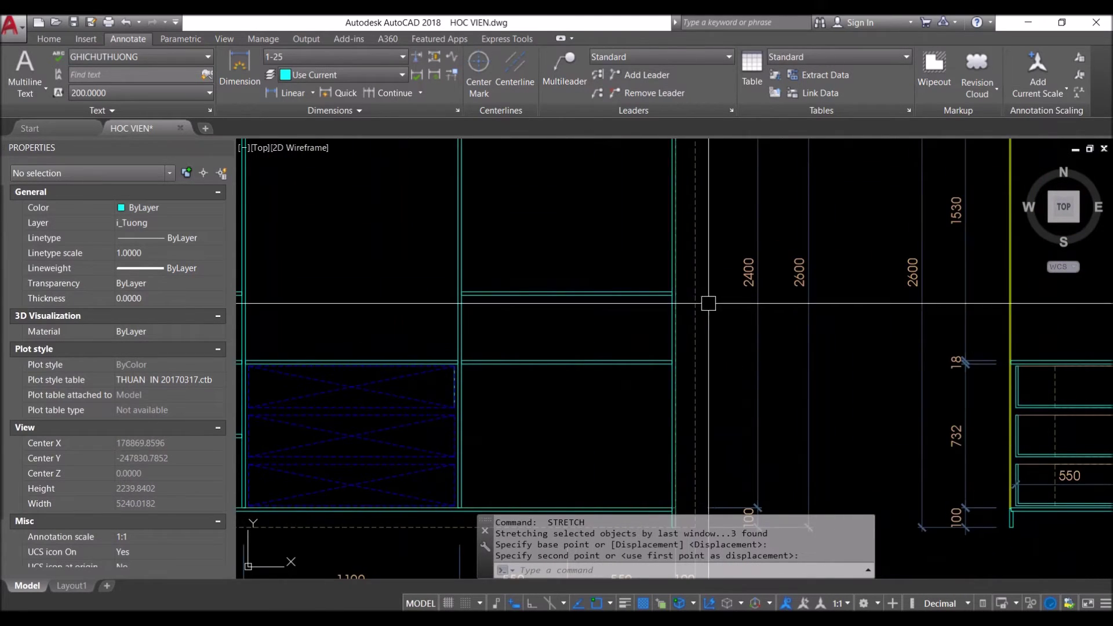
{"action": "scroll", "coordinate": [626, 284], "scroll_direction": "down", "scroll_amount": 2}
{"action": "scroll", "coordinate": [676, 241], "scroll_direction": "down", "scroll_amount": 3}
{"action": "scroll", "coordinate": [649, 249], "scroll_direction": "down", "scroll_amount": 8}
{"action": "scroll", "coordinate": [632, 255], "scroll_direction": "down", "scroll_amount": 3}
{"action": "scroll", "coordinate": [632, 254], "scroll_direction": "up", "scroll_amount": 10}
{"action": "scroll", "coordinate": [643, 278], "scroll_direction": "up", "scroll_amount": 3}
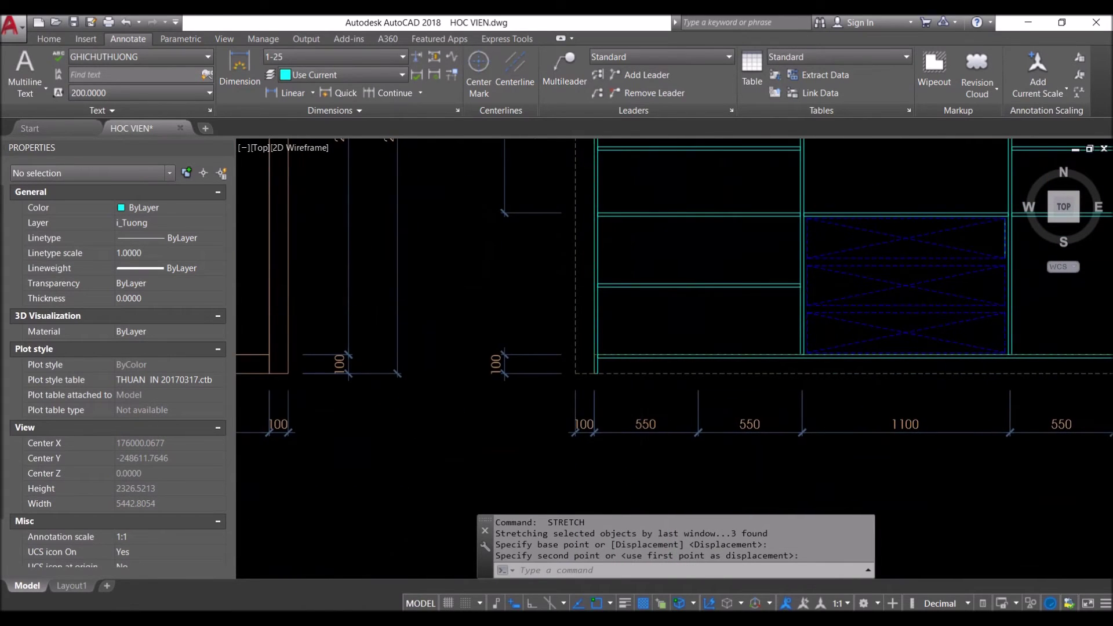
{"action": "scroll", "coordinate": [661, 309], "scroll_direction": "up", "scroll_amount": 4}
{"action": "middle_click_drag", "start_coordinate": [601, 319], "coordinate": [509, 348]}
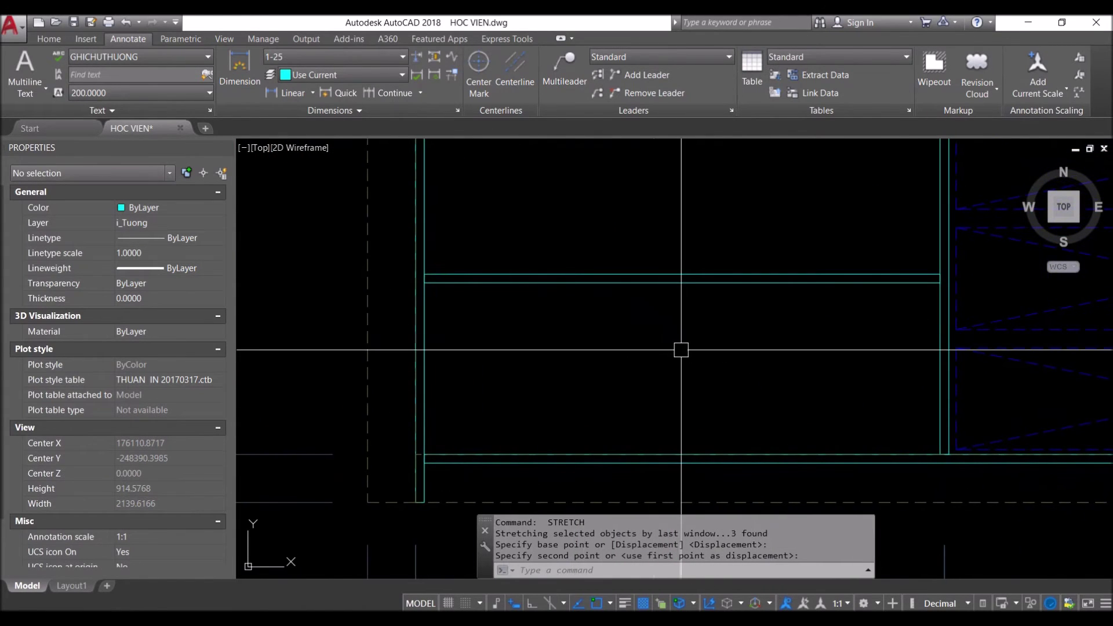
Start an offset with the default distance of 15
{"action": "key", "text": "Escape"}
{"action": "type", "text": "o"}
{"action": "key", "text": "Return"}
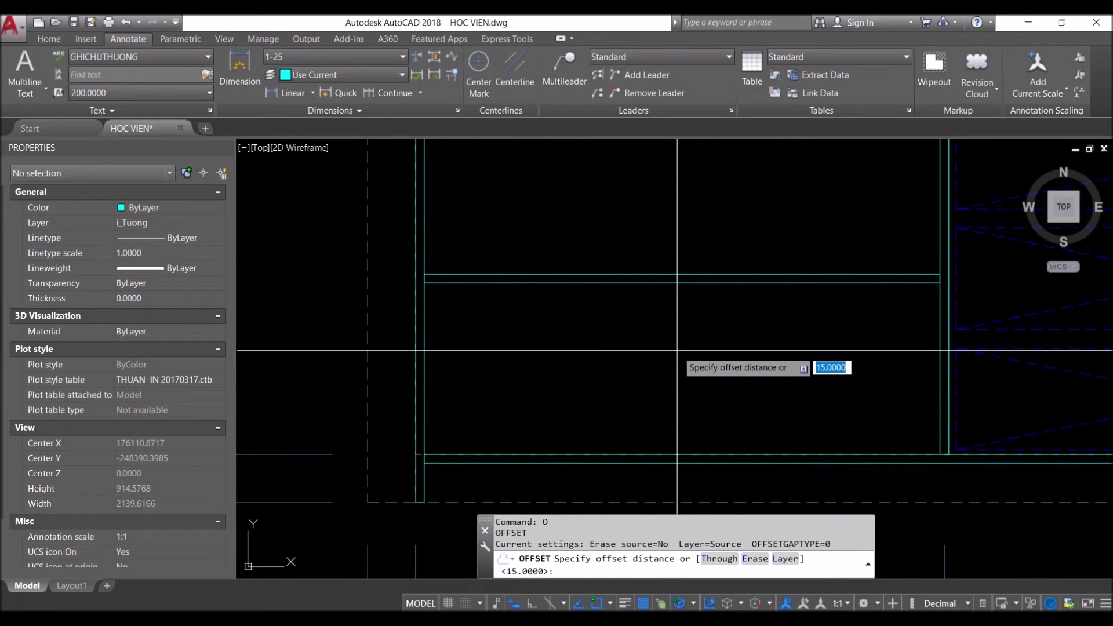
Offset the shelf band rectangle 25 units outward
{"action": "key", "text": "Return"}
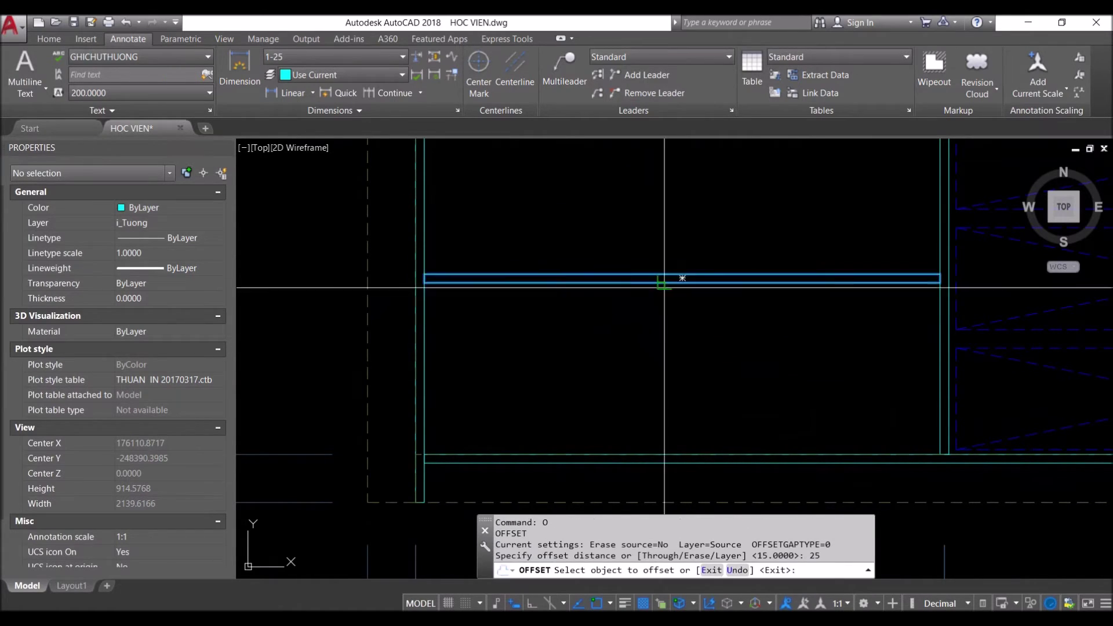
{"action": "left_click", "coordinate": [664, 287]}
{"action": "left_click", "coordinate": [534, 424]}
{"action": "key", "text": "Escape"}
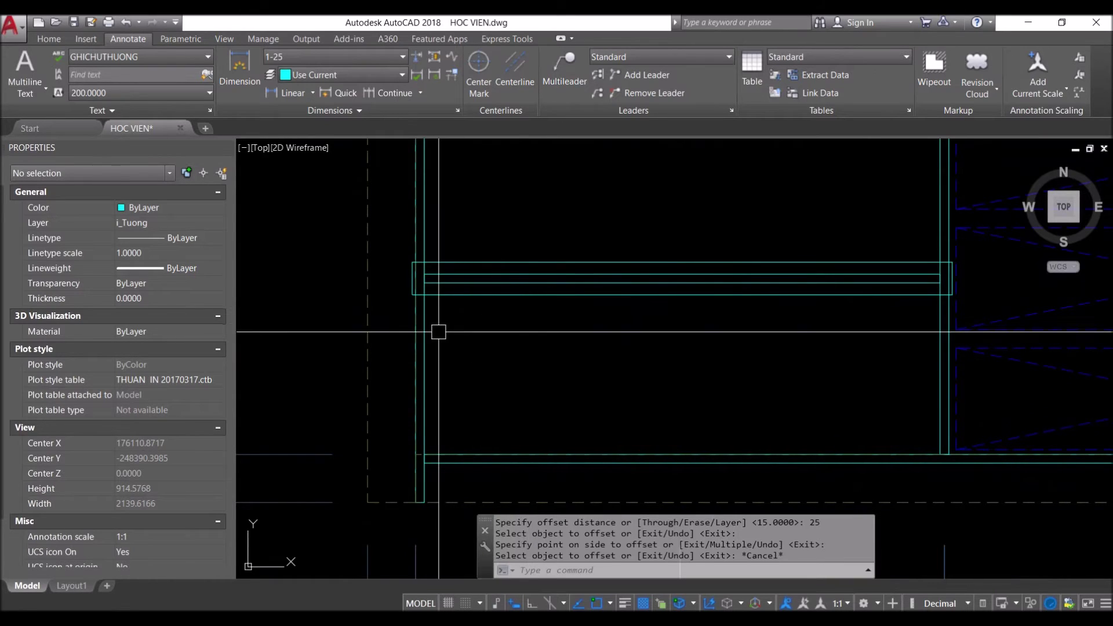
Offset the chosen shelf-band line a further 60 units to its side
{"action": "type", "text": "o"}
{"action": "key", "text": "Return"}
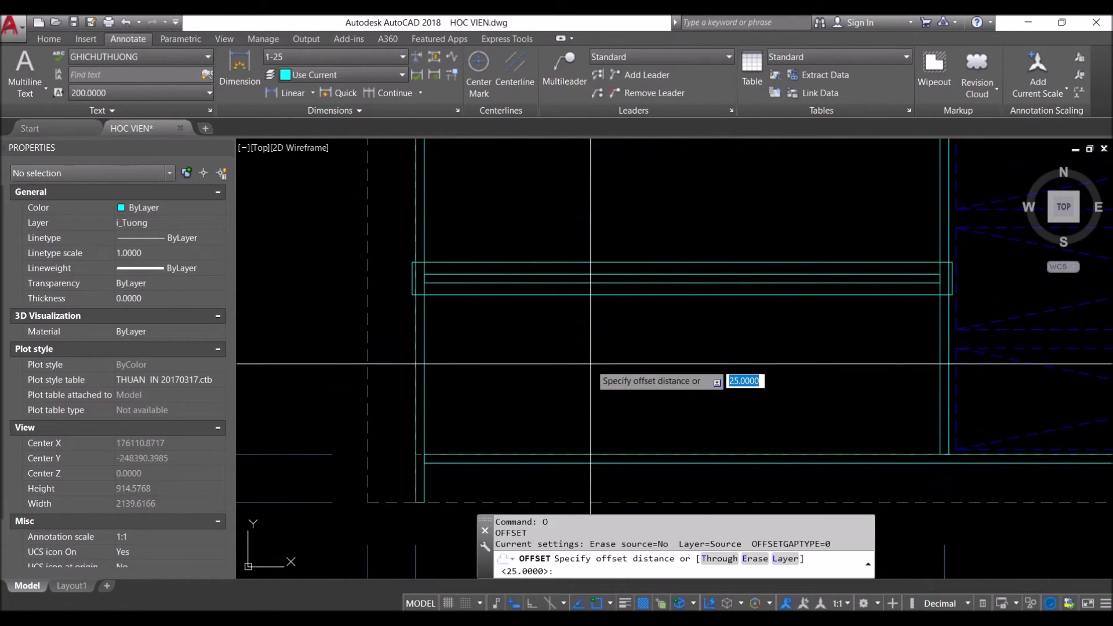
{"action": "scroll", "coordinate": [591, 371], "scroll_direction": "down", "scroll_amount": 4}
{"action": "scroll", "coordinate": [533, 371], "scroll_direction": "down", "scroll_amount": 4}
{"action": "scroll", "coordinate": [371, 357], "scroll_direction": "down", "scroll_amount": 2}
{"action": "scroll", "coordinate": [359, 356], "scroll_direction": "up", "scroll_amount": 6}
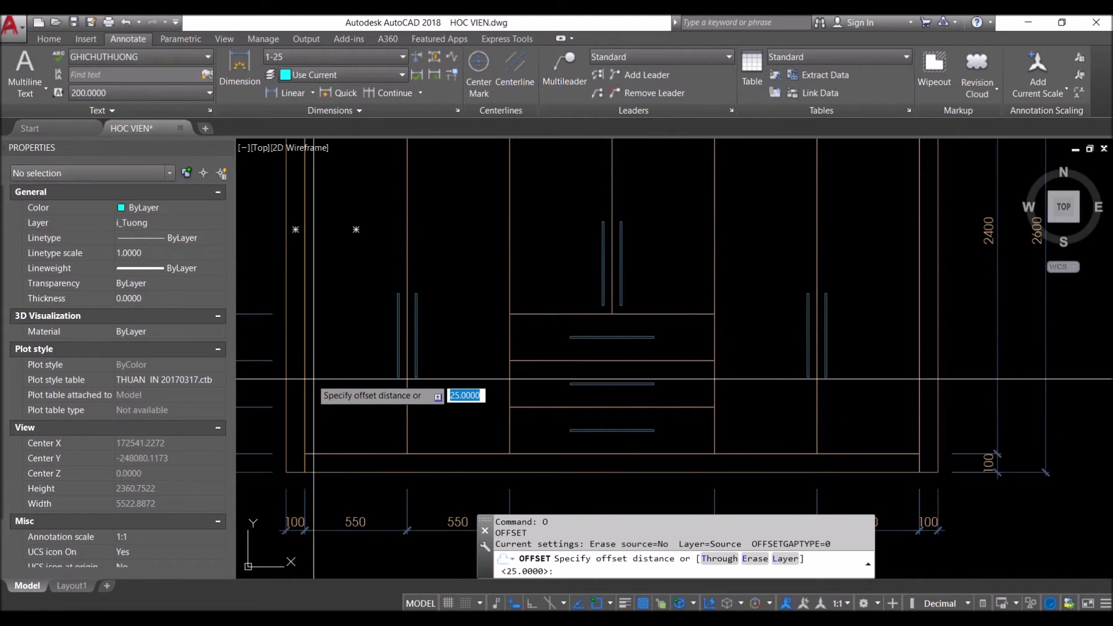
{"action": "scroll", "coordinate": [423, 383], "scroll_direction": "down", "scroll_amount": 5}
{"action": "scroll", "coordinate": [718, 381], "scroll_direction": "up", "scroll_amount": 4}
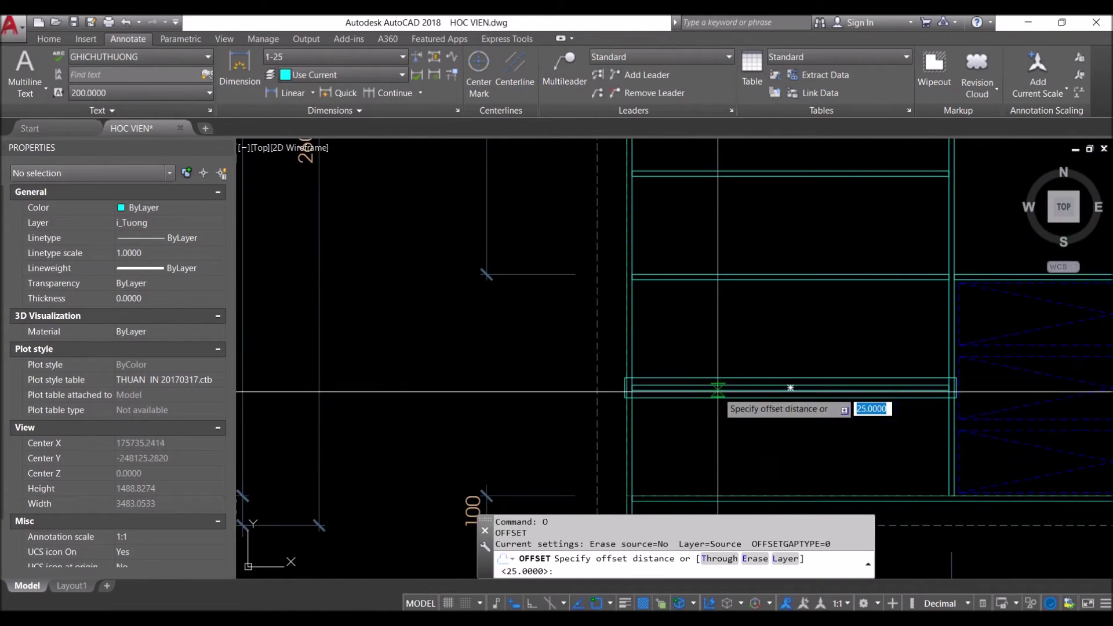
{"action": "scroll", "coordinate": [760, 330], "scroll_direction": "up", "scroll_amount": 3}
{"action": "key", "text": "Escape"}
{"action": "key", "text": "Return"}
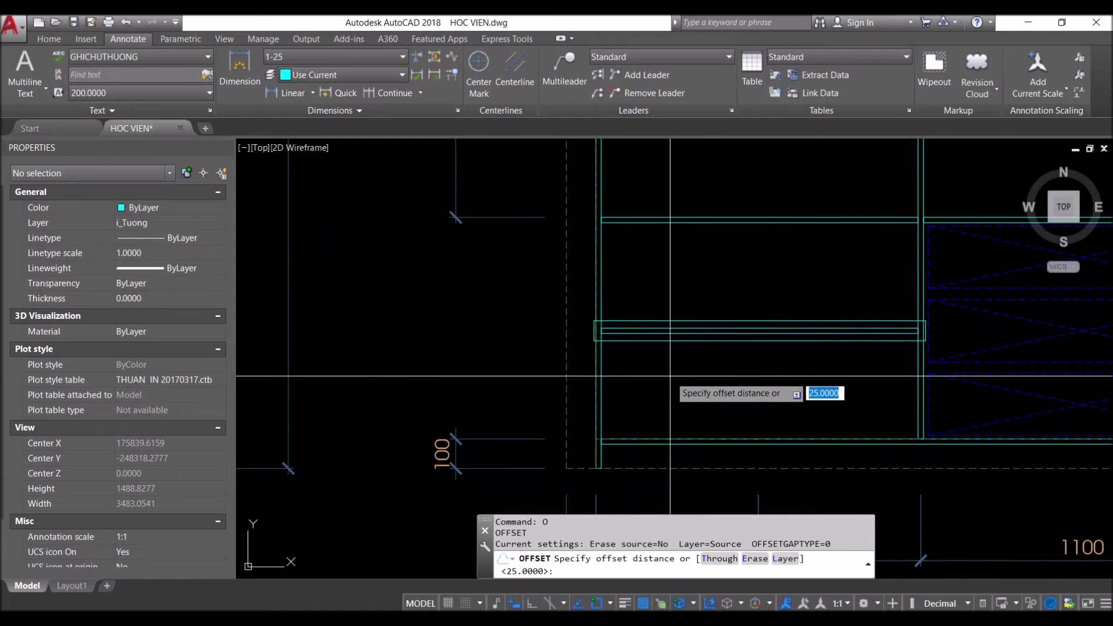
{"action": "type", "text": "60"}
{"action": "key", "text": "Return"}
{"action": "left_click", "coordinate": [601, 374]}
{"action": "key", "text": "Escape"}
{"action": "scroll", "coordinate": [624, 365], "scroll_direction": "up", "scroll_amount": 2}
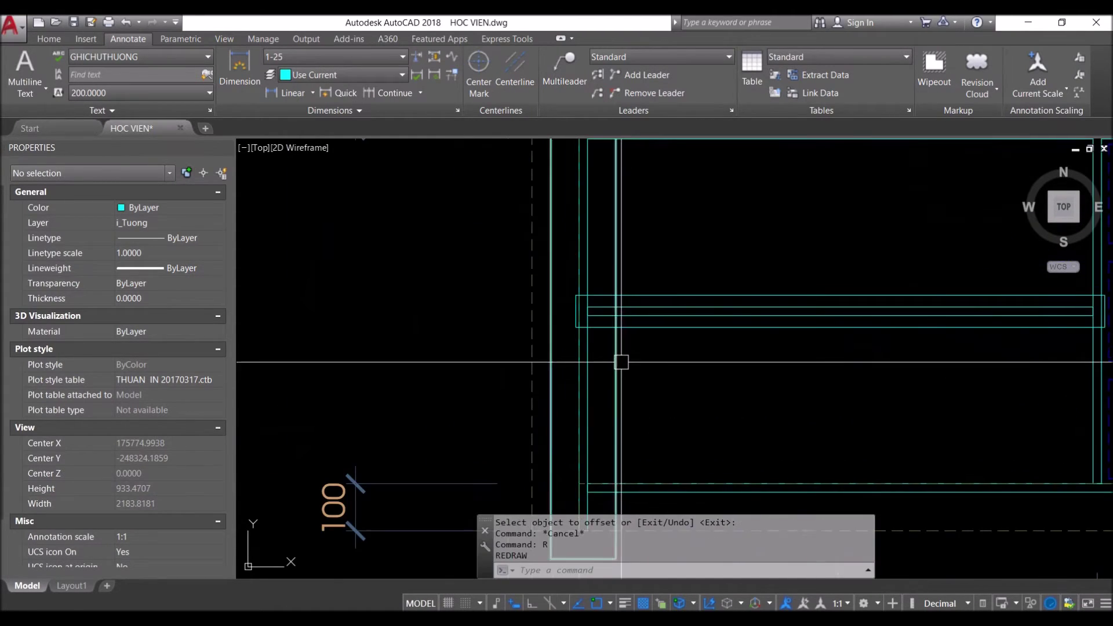
{"action": "scroll", "coordinate": [623, 348], "scroll_direction": "up", "scroll_amount": 4}
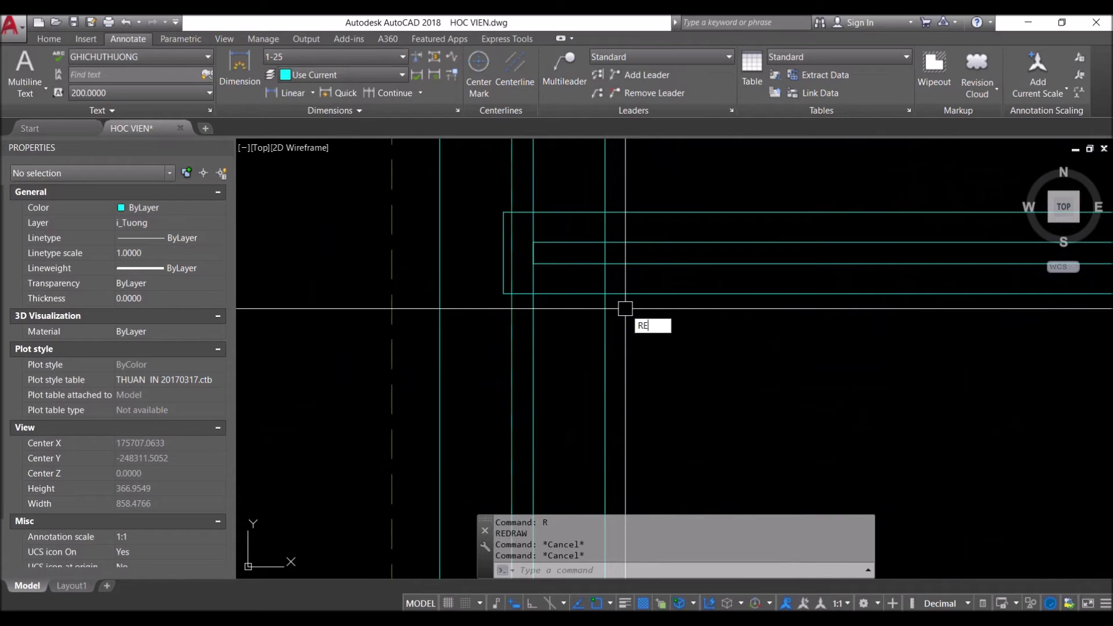
Draw a test rectangle from the intersection, then erase it again
{"action": "type", "text": "C"}
{"action": "key", "text": "Return"}
{"action": "left_click", "coordinate": [606, 264]}
{"action": "middle_click_drag", "start_coordinate": [562, 483], "coordinate": [555, 366]}
{"action": "scroll", "coordinate": [555, 367], "scroll_direction": "down", "scroll_amount": 3}
{"action": "left_click", "coordinate": [571, 477]}
{"action": "left_click", "coordinate": [571, 457]}
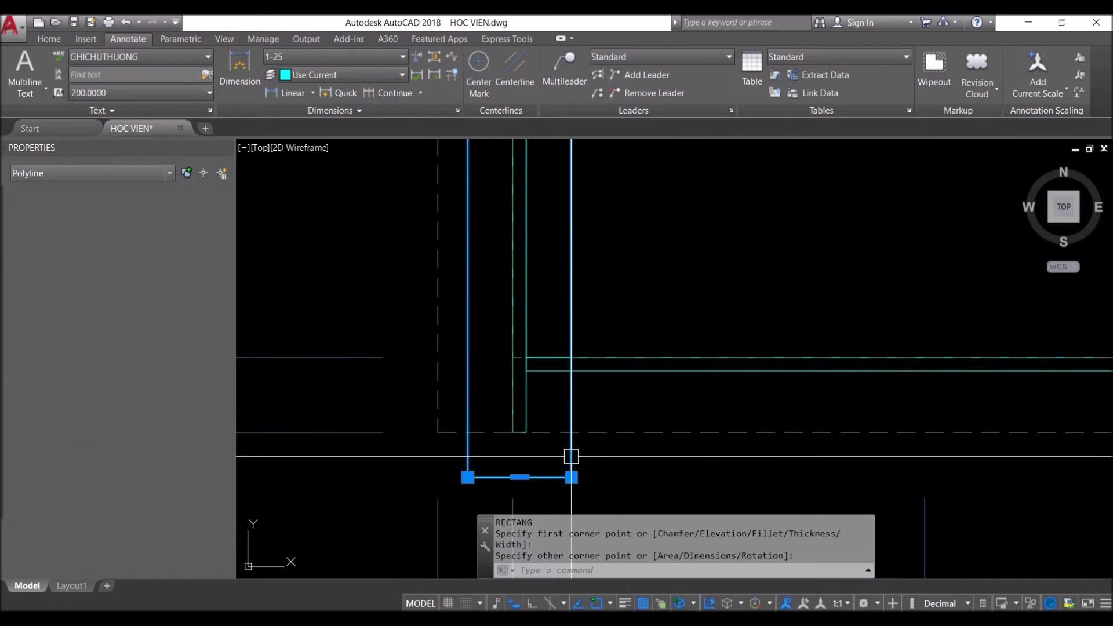
{"action": "type", "text": "E"}
{"action": "key", "text": "Return"}
Copy the narrow vertical side panel to the compartment's right side
{"action": "middle_click_drag", "start_coordinate": [586, 336], "coordinate": [517, 384]}
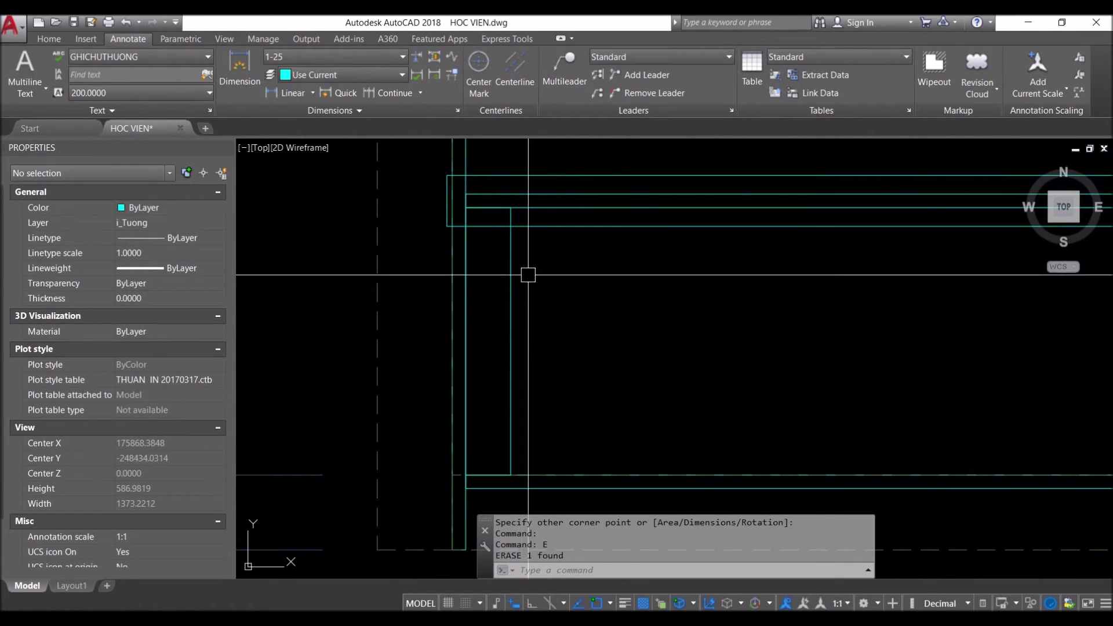
{"action": "middle_click_drag", "start_coordinate": [531, 255], "coordinate": [454, 266]}
{"action": "left_click", "coordinate": [425, 281]}
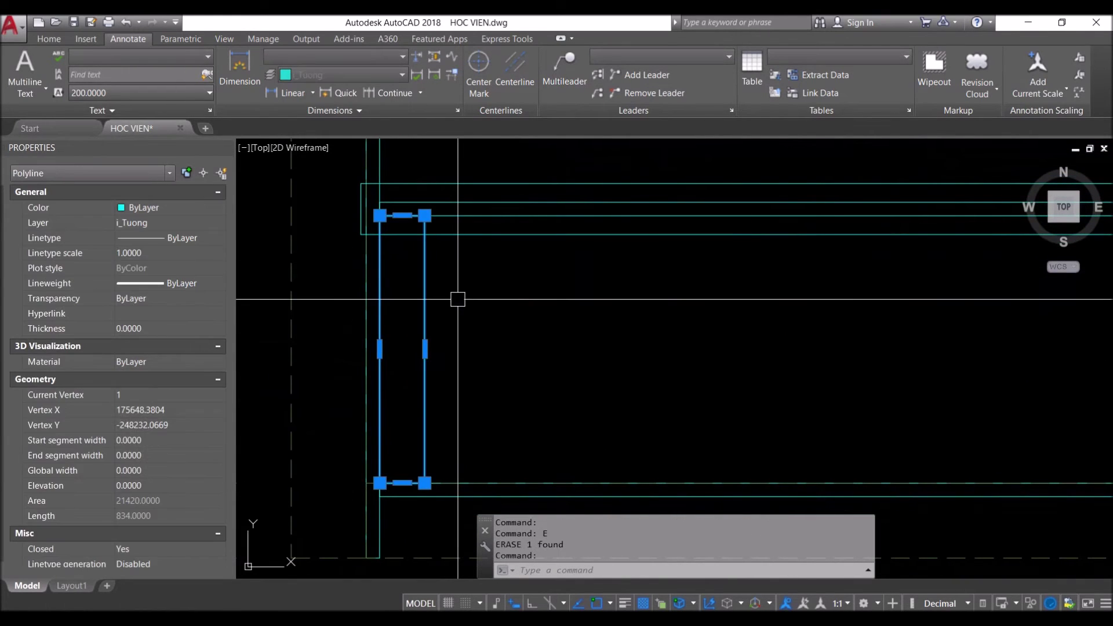
{"action": "type", "text": "Co"}
{"action": "key", "text": "Return"}
{"action": "left_click", "coordinate": [425, 360]}
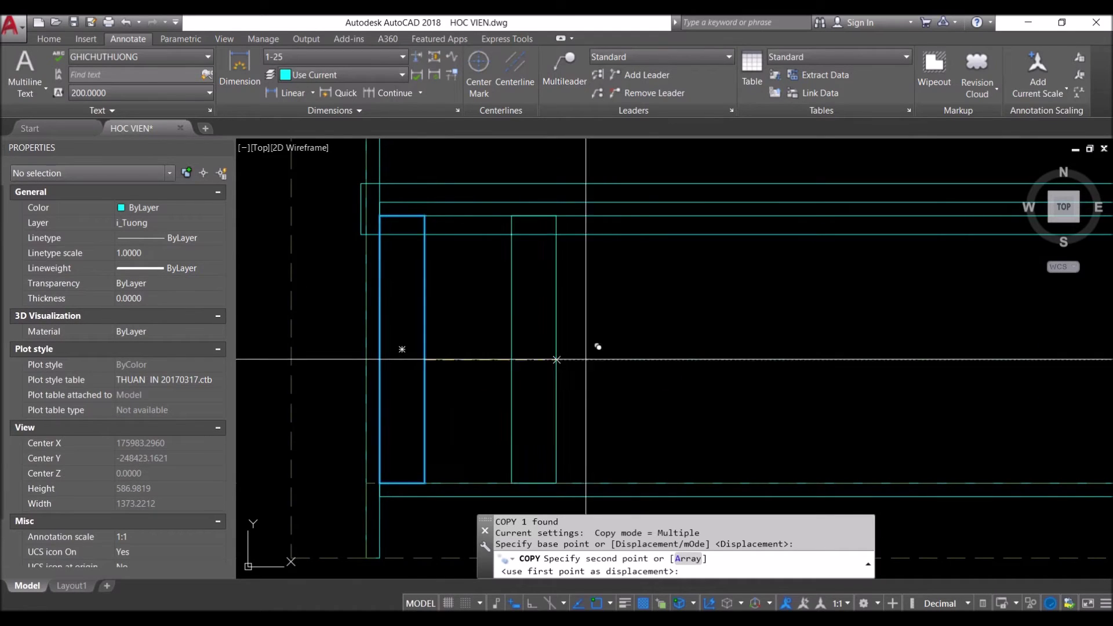
{"action": "left_click", "coordinate": [848, 351]}
{"action": "scroll", "coordinate": [921, 310], "scroll_direction": "down", "scroll_amount": 2}
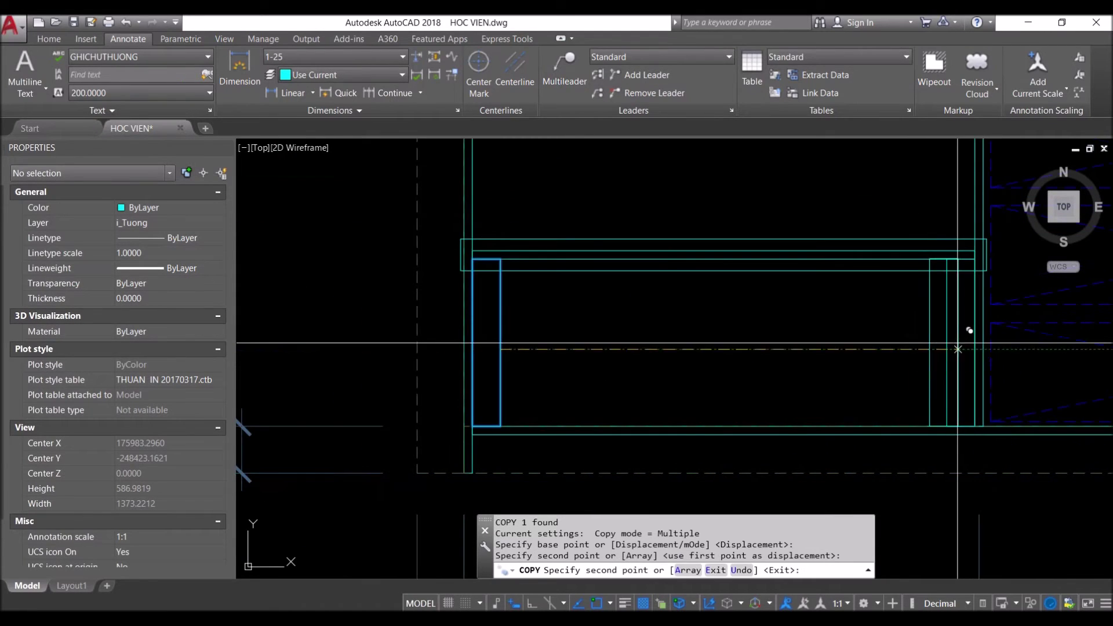
{"action": "key", "text": "Escape"}
{"action": "key", "text": "Escape"}
{"action": "key", "text": "Escape"}
{"action": "key", "text": "Escape"}
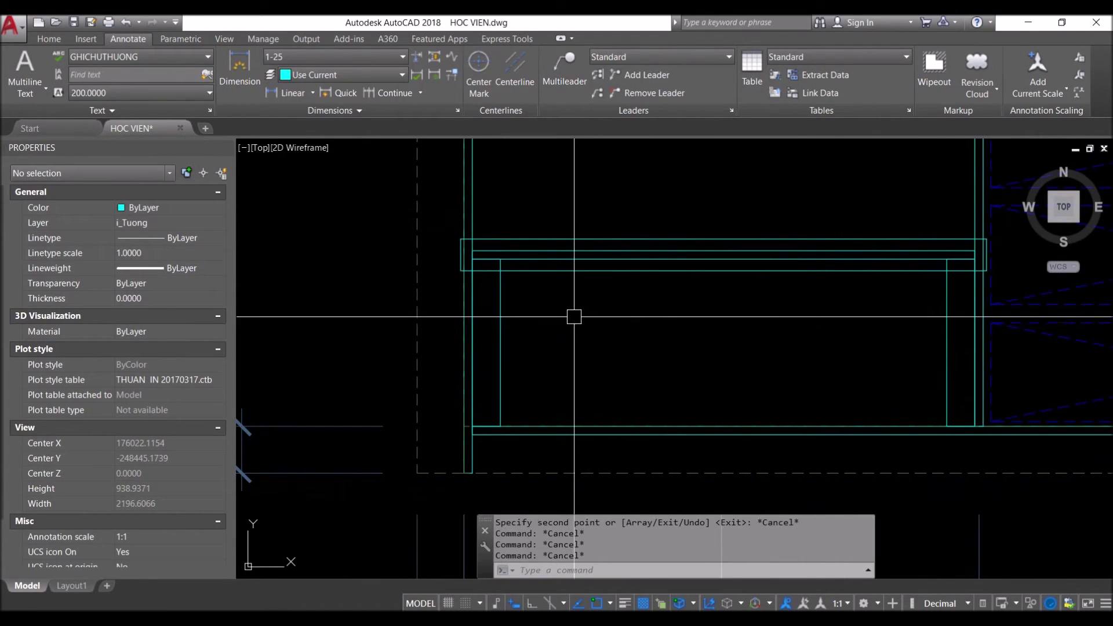
Draw a rectangle across the top band and erase the outer outline around the shelf
{"action": "type", "text": "REC"}
{"action": "key", "text": "Return"}
{"action": "left_click", "coordinate": [947, 271]}
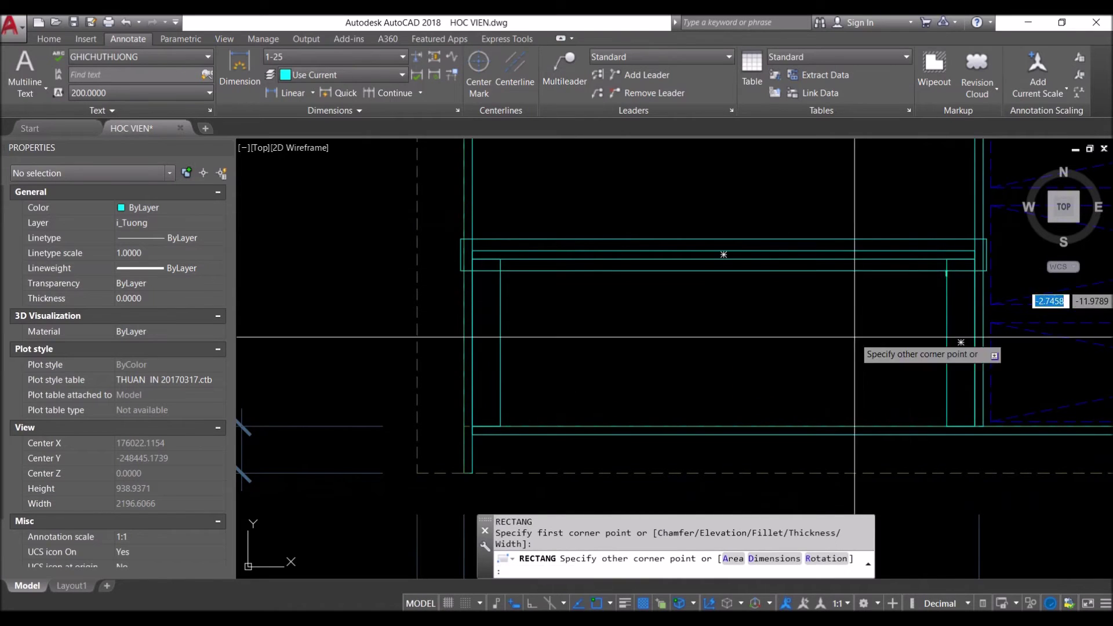
{"action": "left_click", "coordinate": [539, 432]}
{"action": "left_click", "coordinate": [532, 238]}
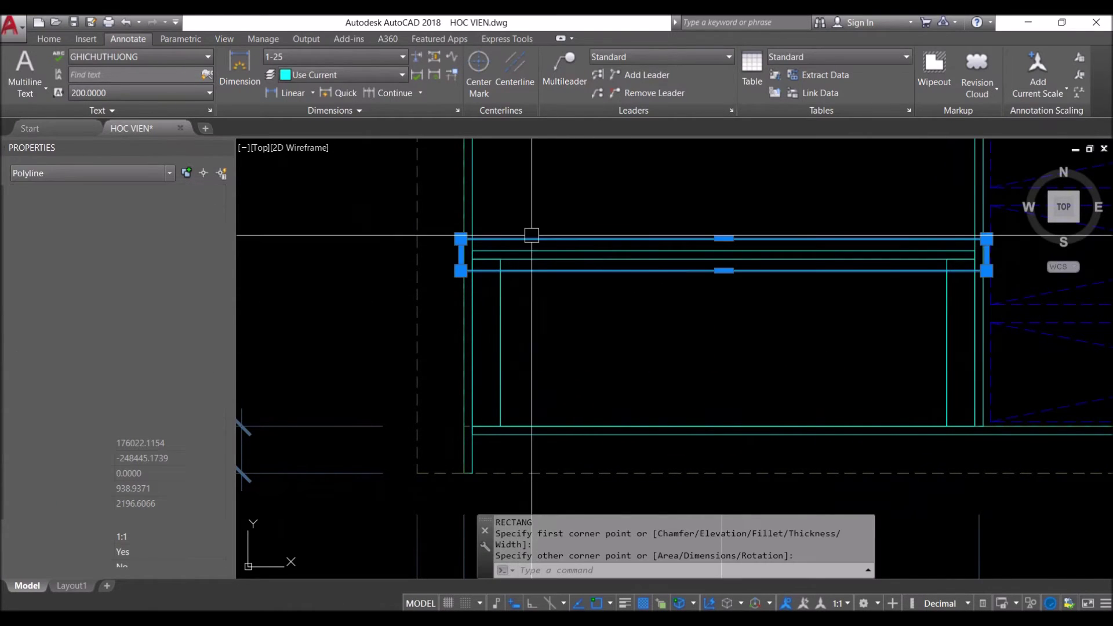
{"action": "type", "text": "E"}
{"action": "key", "text": "Return"}
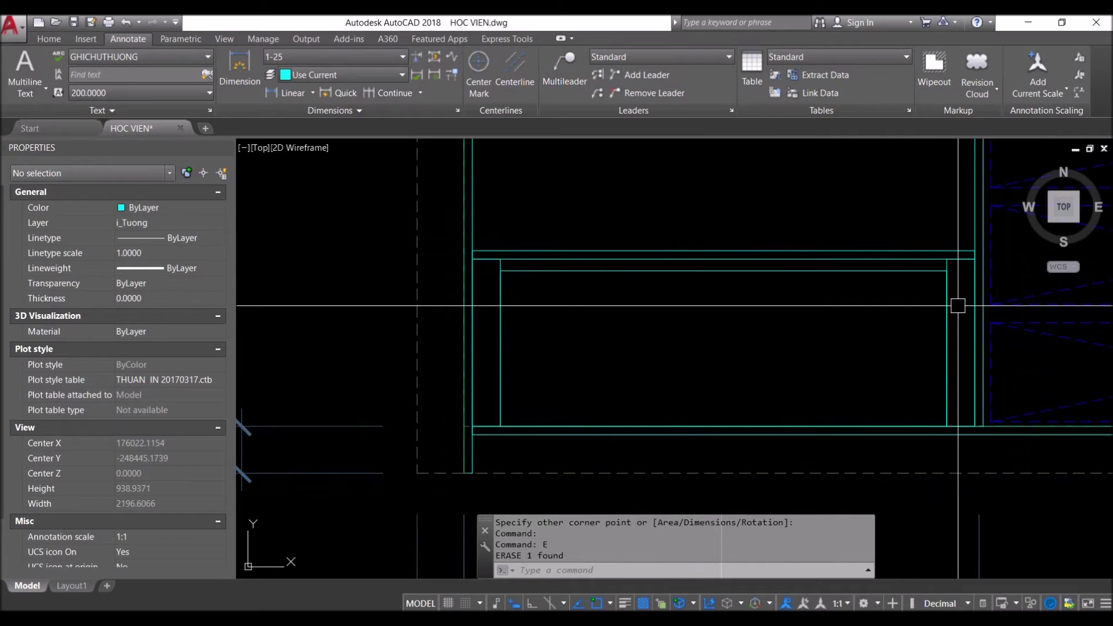
Try selecting the narrow rectangle, clear the selection, and pan across the elevation
{"action": "left_click", "coordinate": [957, 305]}
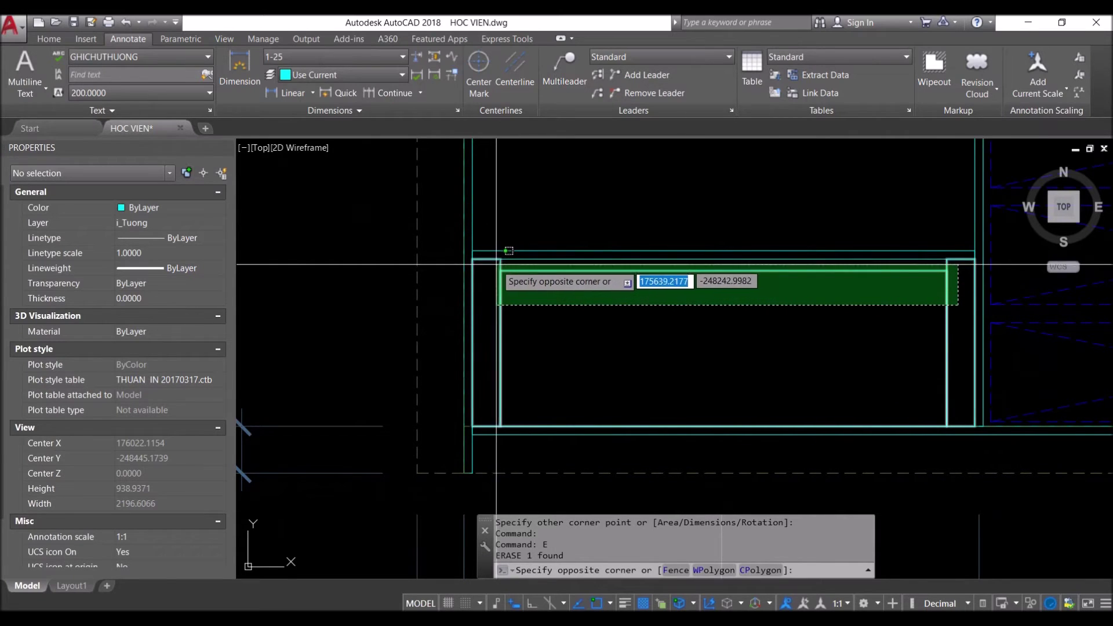
{"action": "key", "text": "Escape"}
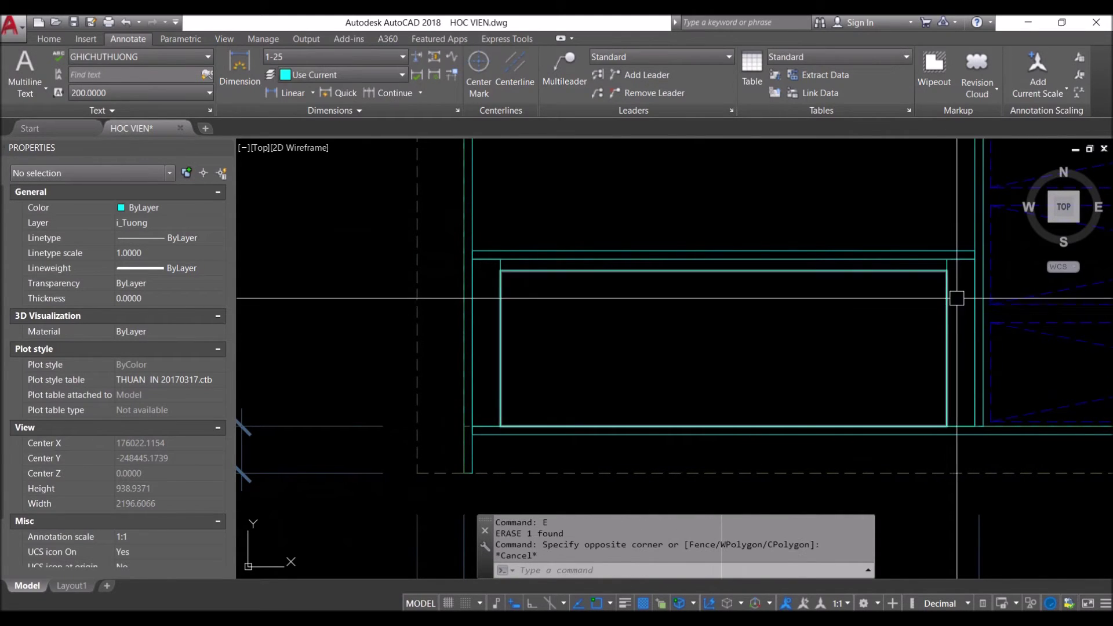
{"action": "scroll", "coordinate": [952, 302], "scroll_direction": "up", "scroll_amount": 2}
{"action": "left_click", "coordinate": [939, 335]}
{"action": "scroll", "coordinate": [571, 336], "scroll_direction": "up", "scroll_amount": 2}
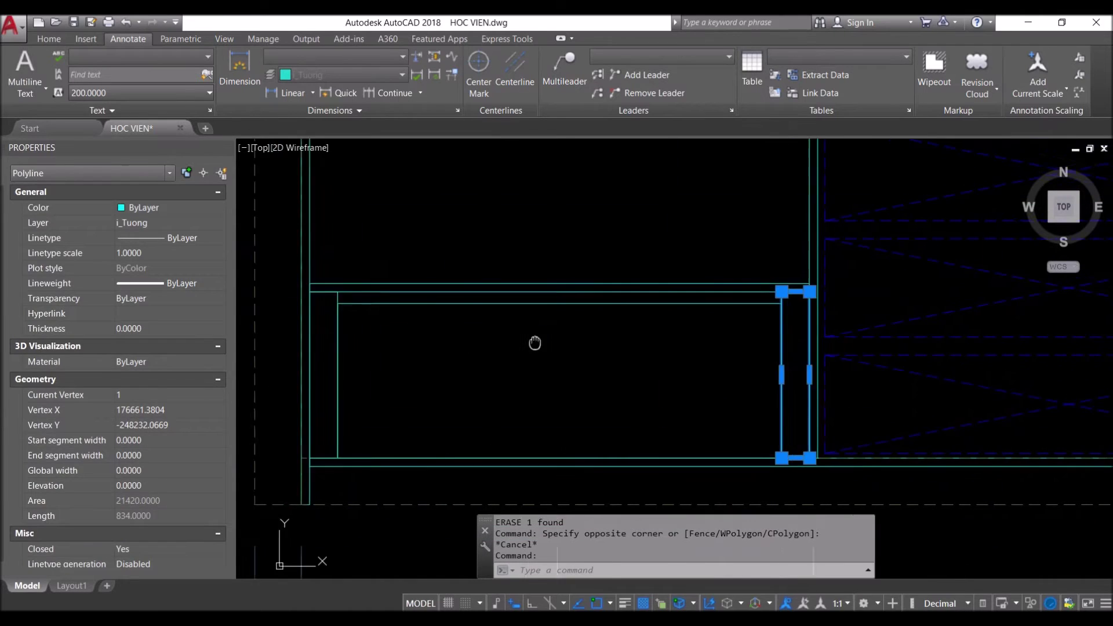
{"action": "key", "text": "Escape"}
{"action": "scroll", "coordinate": [393, 345], "scroll_direction": "up", "scroll_amount": 1}
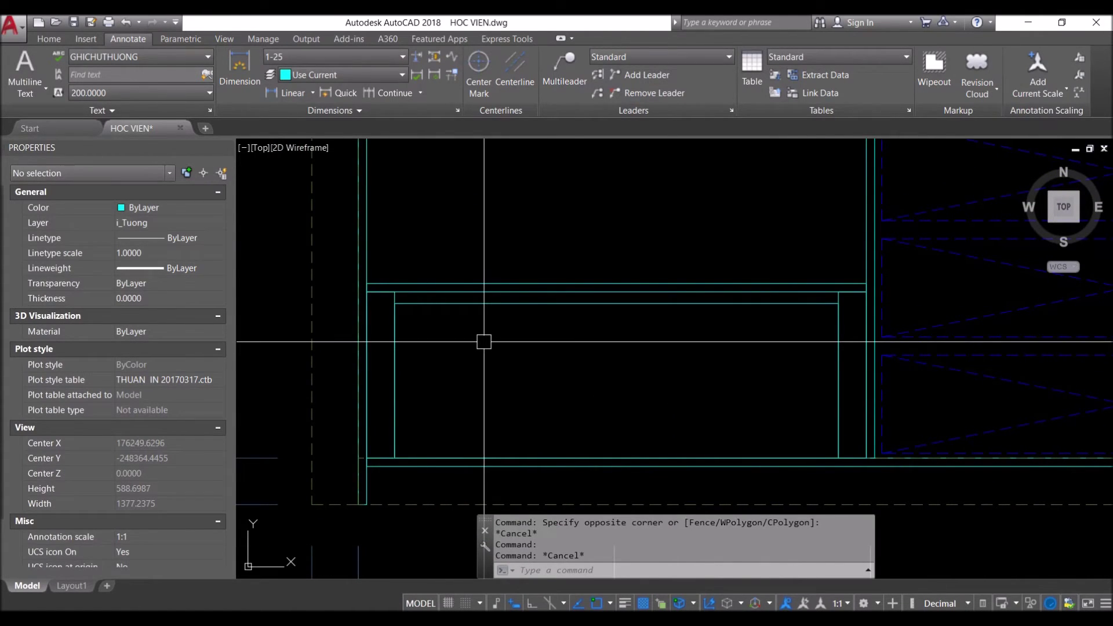
{"action": "scroll", "coordinate": [394, 346], "scroll_direction": "down", "scroll_amount": 2}
{"action": "scroll", "coordinate": [377, 372], "scroll_direction": "down", "scroll_amount": 4}
{"action": "mouse_move", "coordinate": [522, 391]}
{"action": "middle_mouse_down"}
{"action": "mouse_move", "coordinate": [554, 441]}
{"action": "mouse_move", "coordinate": [512, 447]}
{"action": "middle_mouse_up"}
{"action": "scroll", "coordinate": [525, 435], "scroll_direction": "up", "scroll_amount": 4}
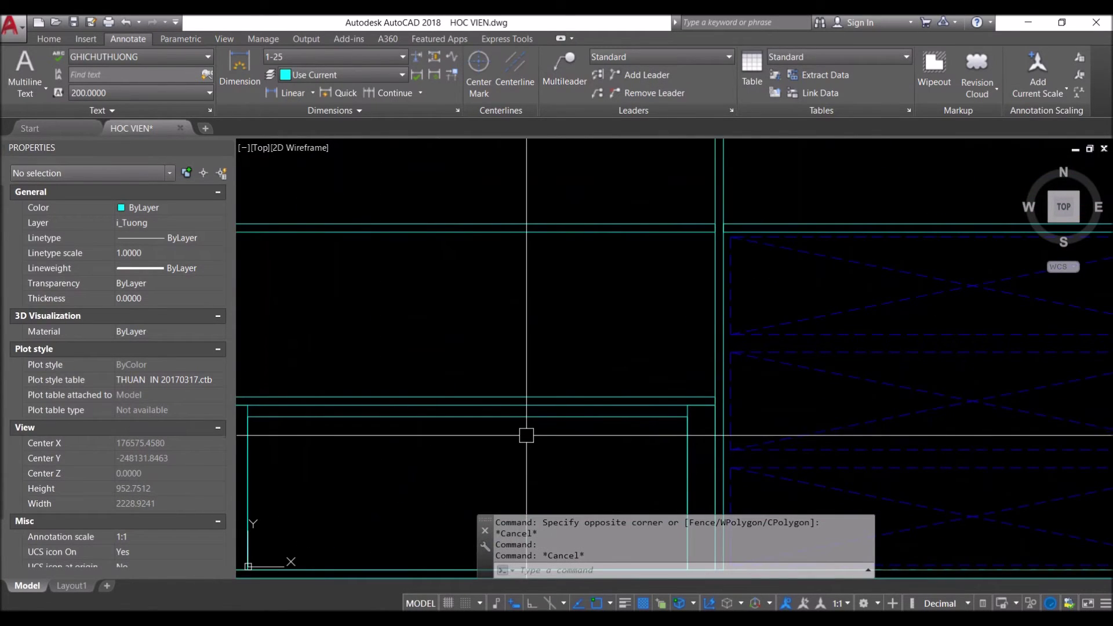
{"action": "scroll", "coordinate": [754, 421], "scroll_direction": "down", "scroll_amount": 2}
{"action": "scroll", "coordinate": [649, 428], "scroll_direction": "down", "scroll_amount": 2}
{"action": "scroll", "coordinate": [853, 368], "scroll_direction": "up", "scroll_amount": 2}
{"action": "scroll", "coordinate": [481, 365], "scroll_direction": "up", "scroll_amount": 2}
Copy the cross-braced drawer panel into the lower middle bay
{"action": "left_click", "coordinate": [481, 378]}
{"action": "scroll", "coordinate": [651, 417], "scroll_direction": "down", "scroll_amount": 3}
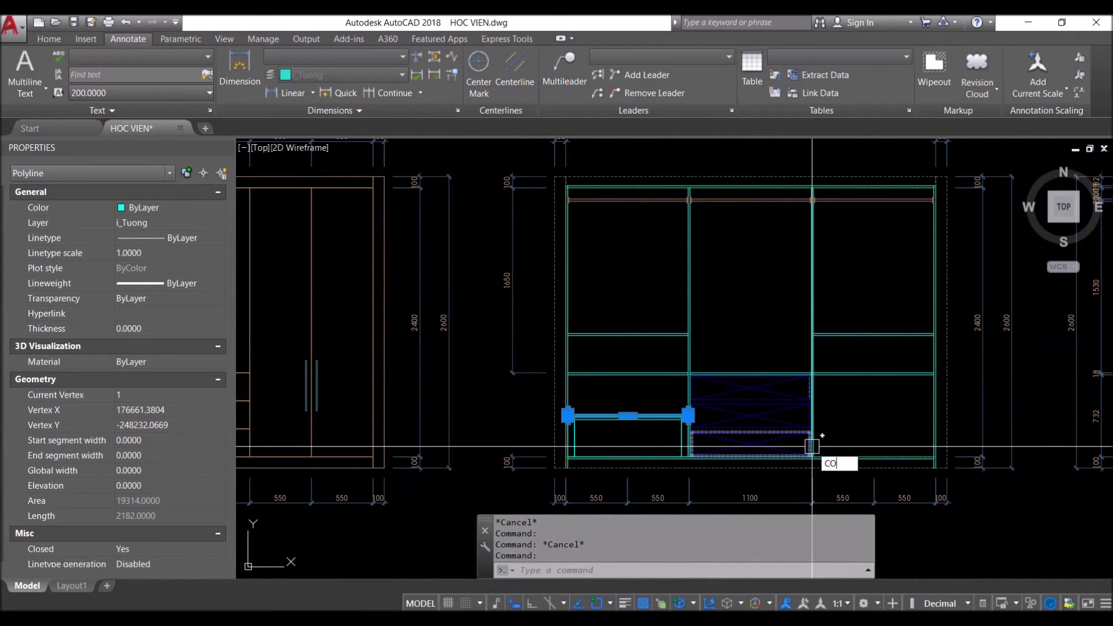
{"action": "key", "text": "Return"}
{"action": "scroll", "coordinate": [699, 426], "scroll_direction": "up", "scroll_amount": 3}
{"action": "scroll", "coordinate": [648, 391], "scroll_direction": "up", "scroll_amount": 2}
{"action": "left_click", "coordinate": [696, 351]}
{"action": "scroll", "coordinate": [713, 371], "scroll_direction": "down", "scroll_amount": 3}
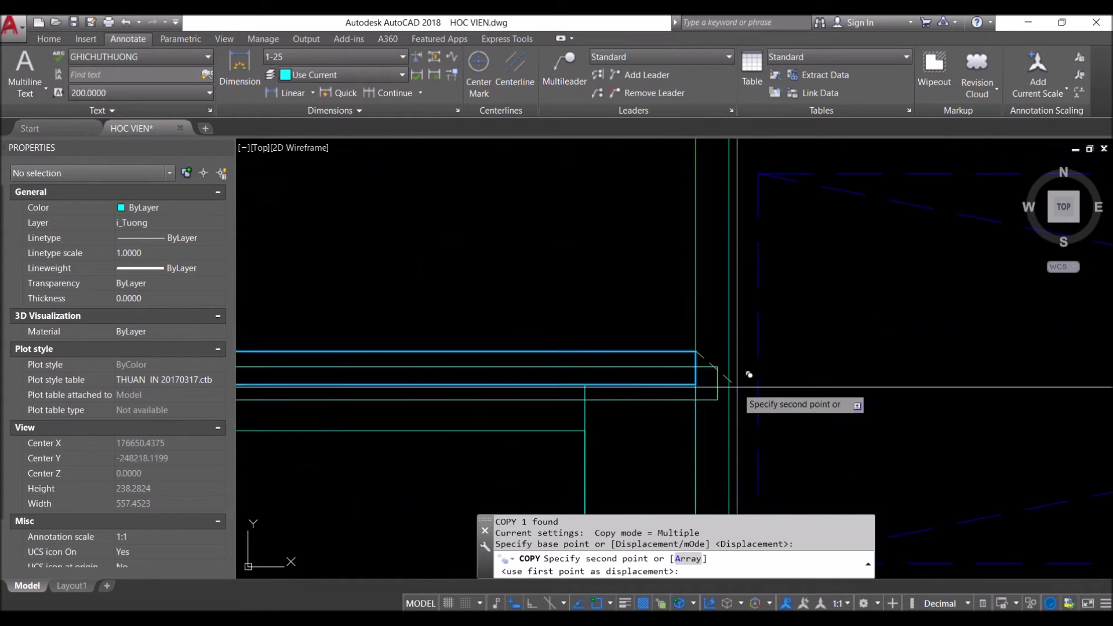
{"action": "scroll", "coordinate": [714, 383], "scroll_direction": "down", "scroll_amount": 4}
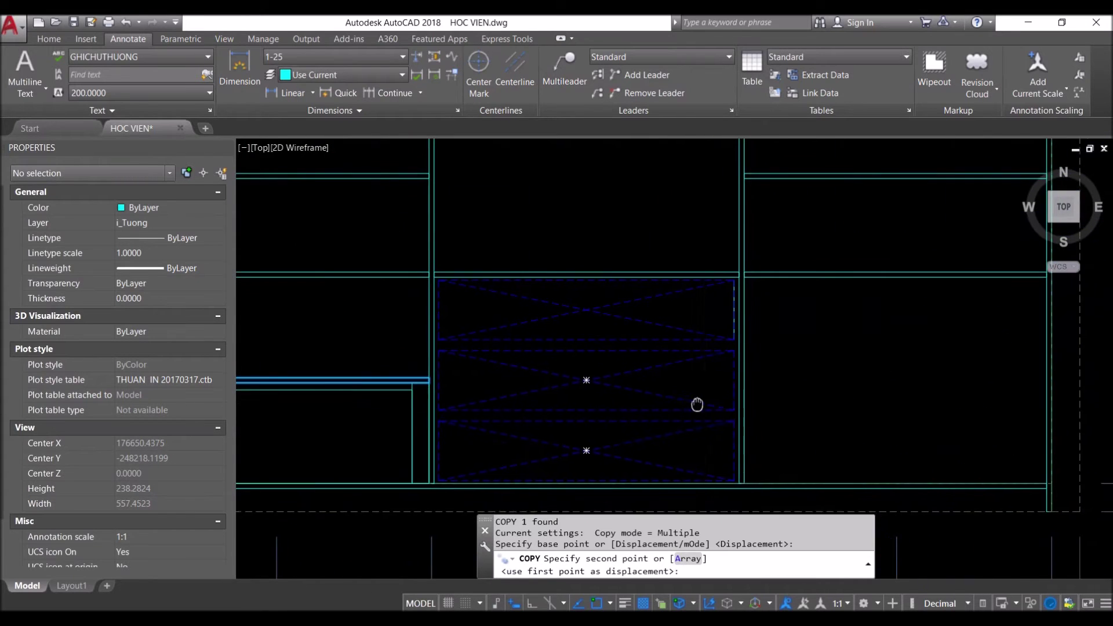
{"action": "left_click", "coordinate": [1043, 378]}
{"action": "scroll", "coordinate": [986, 394], "scroll_direction": "down", "scroll_amount": 3}
{"action": "scroll", "coordinate": [558, 393], "scroll_direction": "down", "scroll_amount": 3}
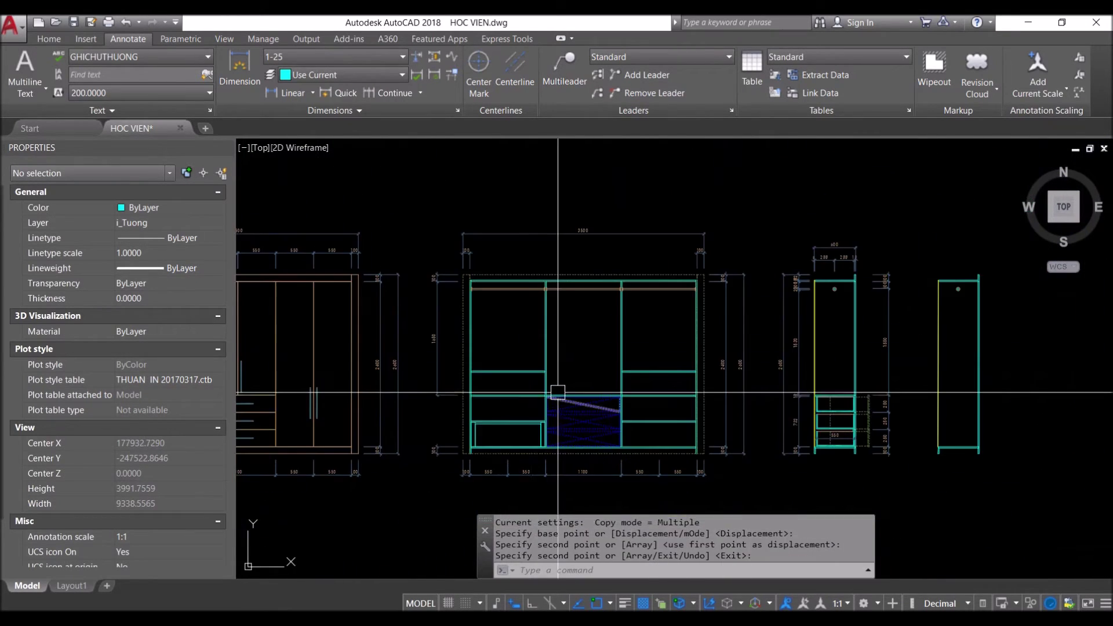
{"action": "scroll", "coordinate": [512, 344], "scroll_direction": "up", "scroll_amount": 3}
{"action": "scroll", "coordinate": [580, 377], "scroll_direction": "down", "scroll_amount": 1}
Pan and zoom over the central wardrobe to check the copied drawer panel
{"action": "middle_click_drag", "start_coordinate": [806, 436], "coordinate": [722, 436]}
{"action": "scroll", "coordinate": [690, 412], "scroll_direction": "down", "scroll_amount": 2}
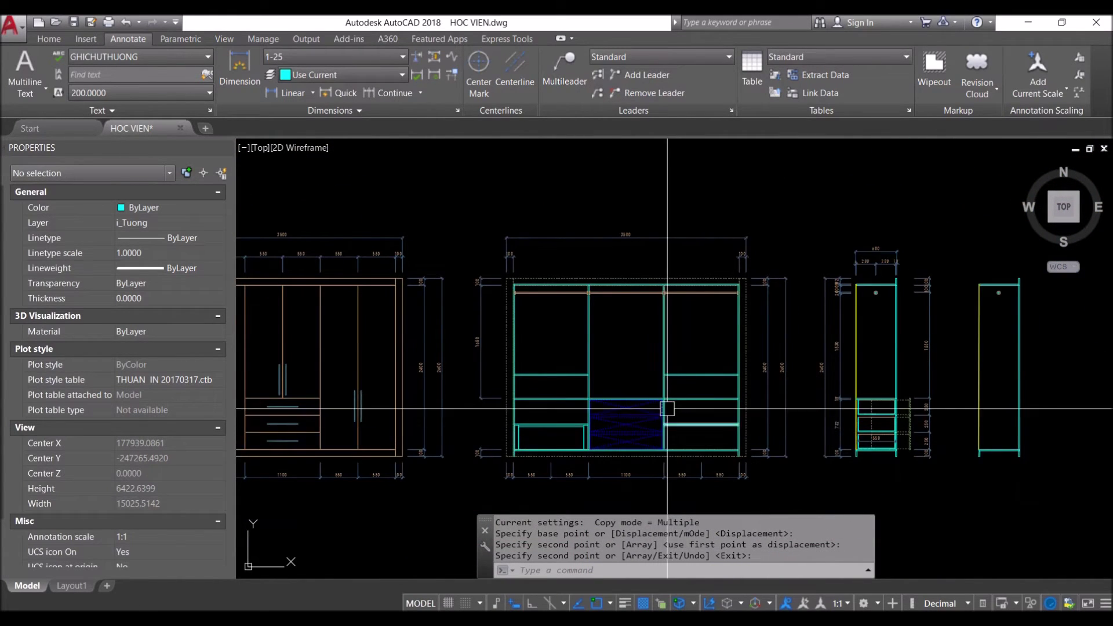
{"action": "scroll", "coordinate": [521, 441], "scroll_direction": "up", "scroll_amount": 1}
{"action": "scroll", "coordinate": [516, 439], "scroll_direction": "up", "scroll_amount": 2}
{"action": "scroll", "coordinate": [512, 439], "scroll_direction": "up", "scroll_amount": 1}
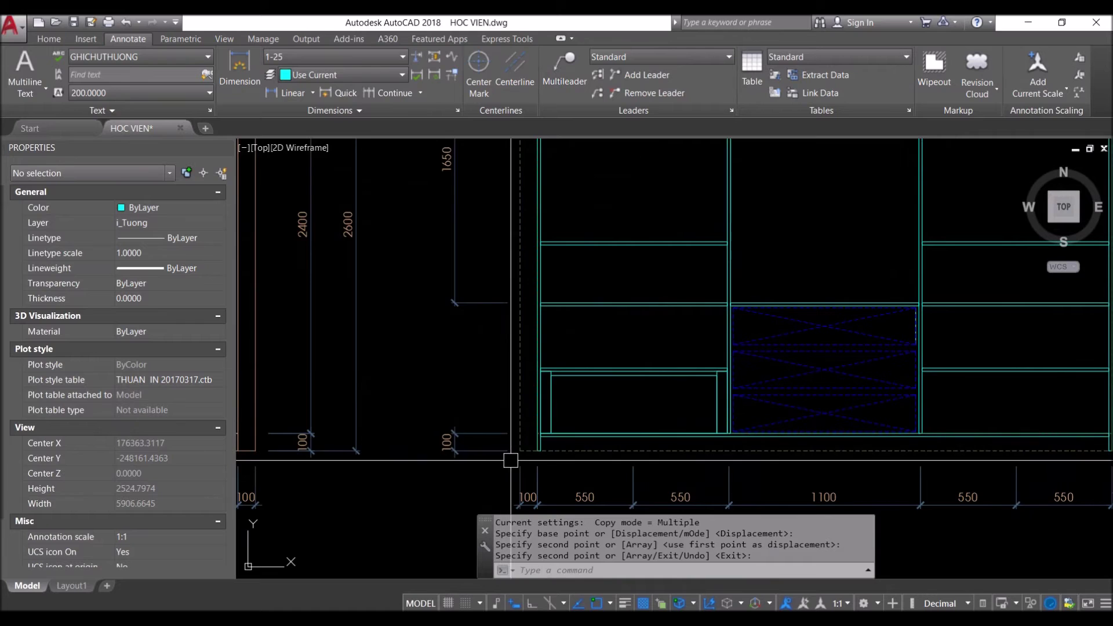
{"action": "scroll", "coordinate": [510, 461], "scroll_direction": "up", "scroll_amount": 1}
{"action": "scroll", "coordinate": [568, 441], "scroll_direction": "up", "scroll_amount": 1}
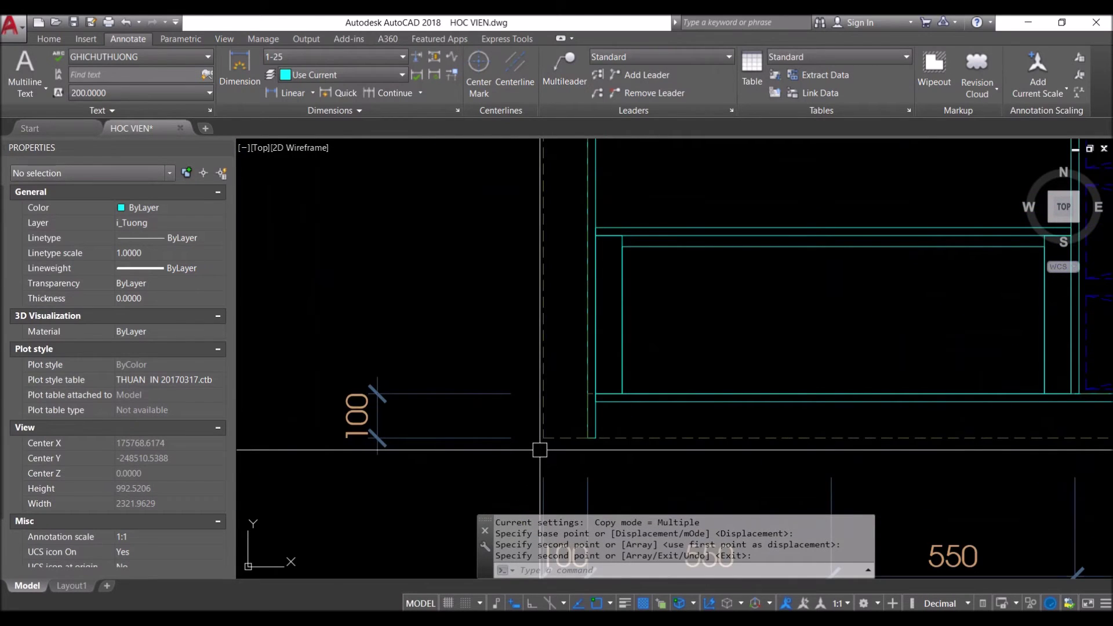
{"action": "type", "text": "4"}
{"action": "key", "text": "Return"}
Add a vertical 332 shelf-gap dimension beside the 100 and continue the chain up one shelf
{"action": "left_click", "coordinate": [510, 393]}
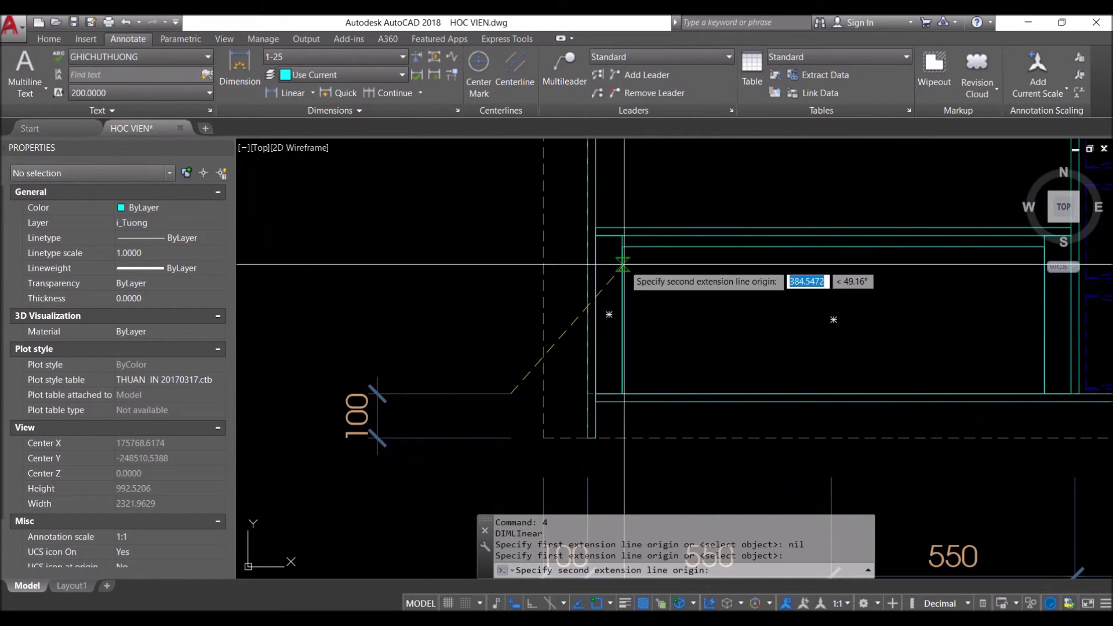
{"action": "left_click", "coordinate": [622, 246]}
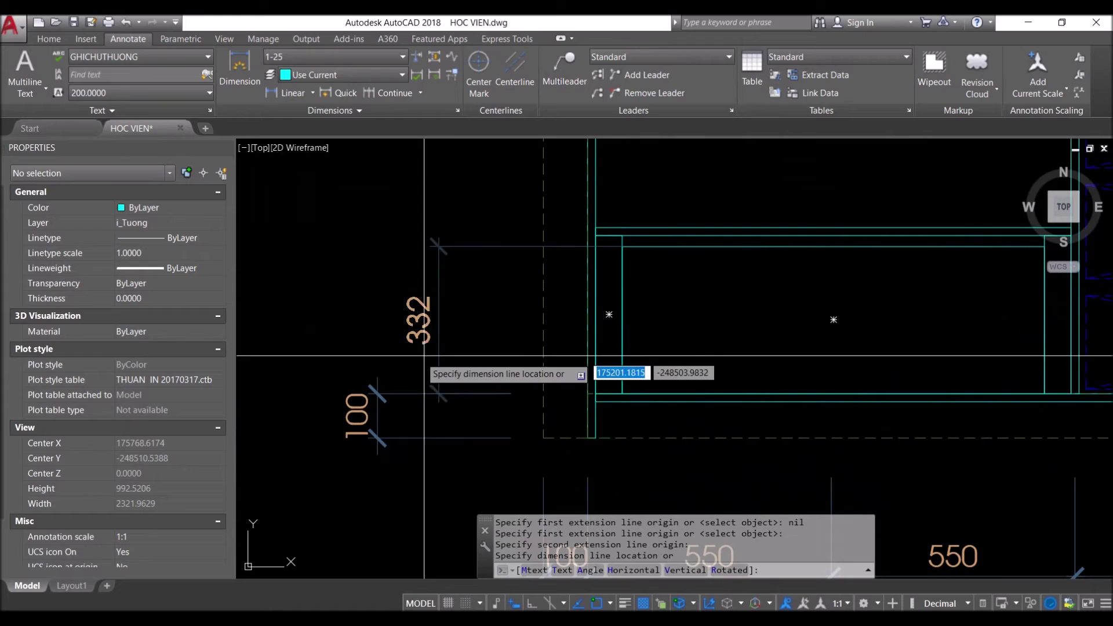
{"action": "left_click", "coordinate": [376, 408]}
{"action": "scroll", "coordinate": [481, 398], "scroll_direction": "down", "scroll_amount": 1}
{"action": "type", "text": "5"}
{"action": "key", "text": "Return"}
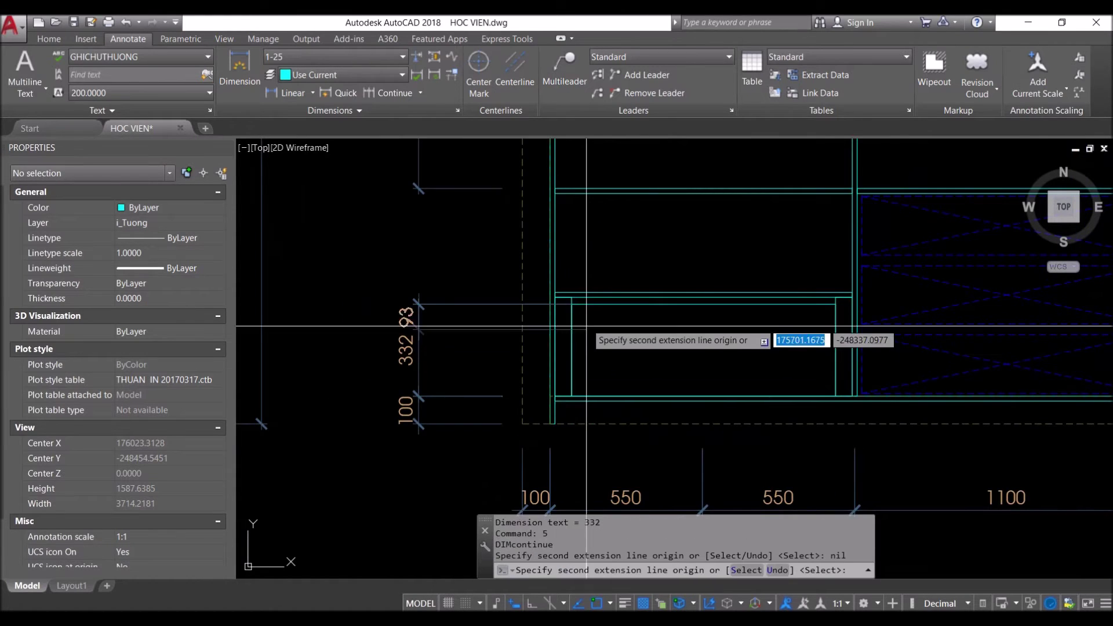
{"action": "scroll", "coordinate": [565, 291], "scroll_direction": "up", "scroll_amount": 1}
{"action": "left_click", "coordinate": [572, 301]}
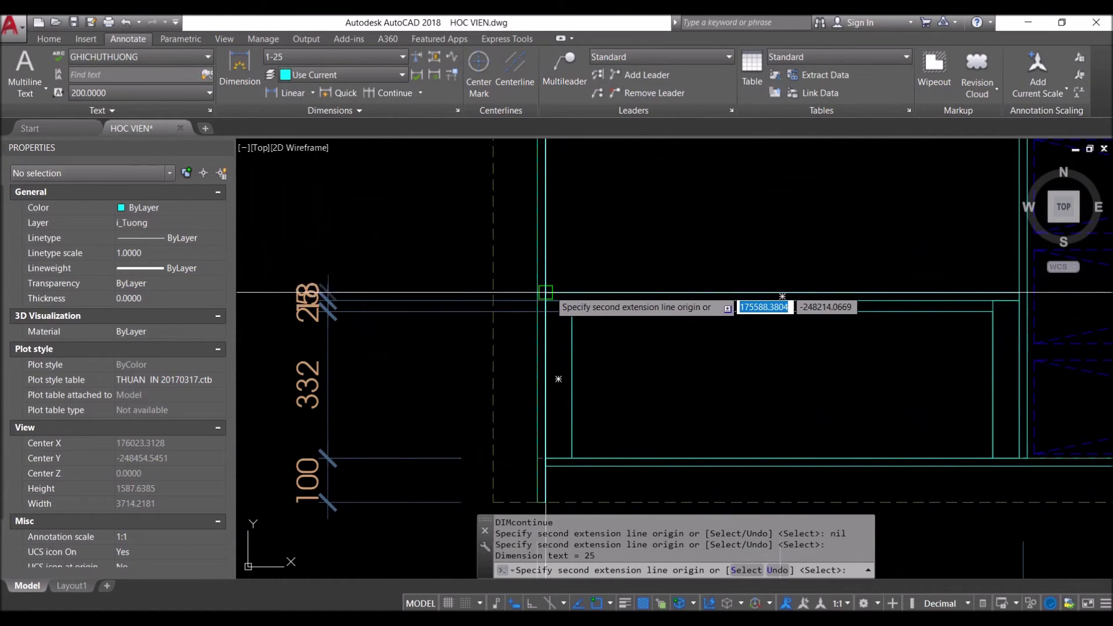
{"action": "scroll", "coordinate": [782, 296], "scroll_direction": "down", "scroll_amount": 1}
{"action": "scroll", "coordinate": [748, 323], "scroll_direction": "up", "scroll_amount": 1}
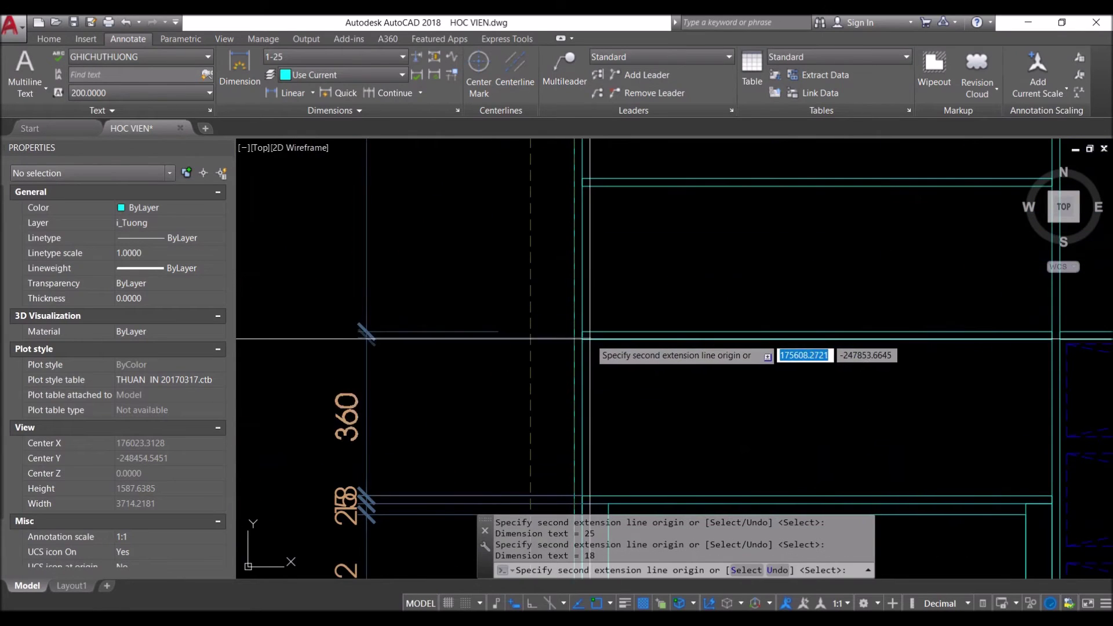
{"action": "scroll", "coordinate": [818, 336], "scroll_direction": "down", "scroll_amount": 1}
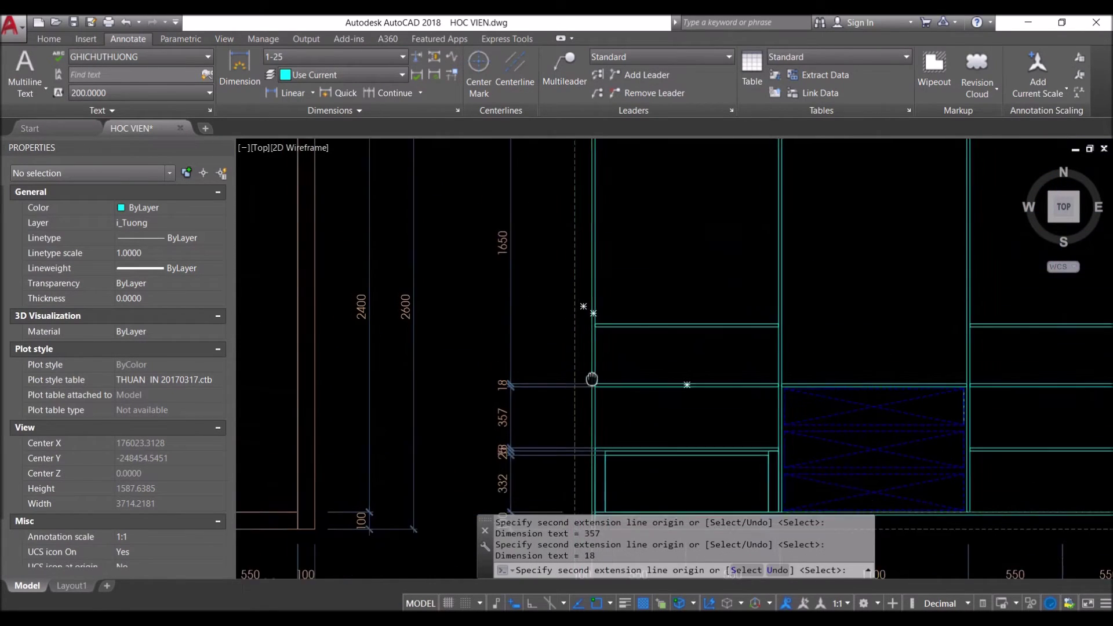
{"action": "scroll", "coordinate": [589, 368], "scroll_direction": "up", "scroll_amount": 1}
{"action": "key", "text": "Escape"}
Erase the misplaced dimension from the vertical chain
{"action": "left_click", "coordinate": [400, 290]}
{"action": "left_click", "coordinate": [442, 329]}
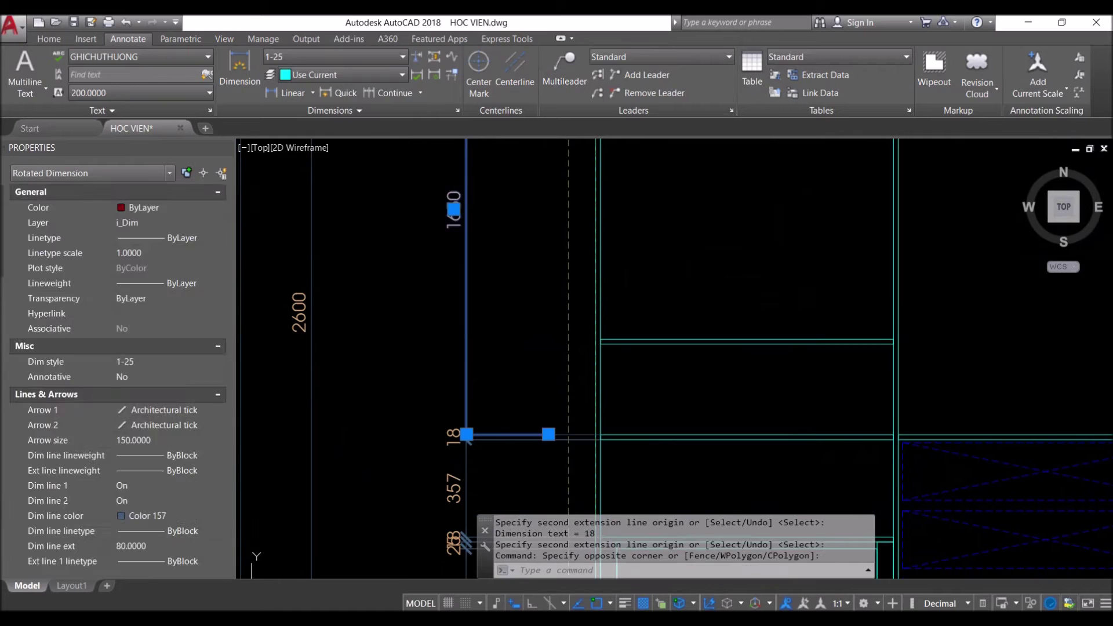
{"action": "type", "text": "e"}
{"action": "key", "text": "Return"}
{"action": "key", "text": "Return"}
Continue the chain with the next shelf gap, the 18 shelf and the 1200 top compartment
{"action": "scroll", "coordinate": [609, 324], "scroll_direction": "up", "scroll_amount": 2}
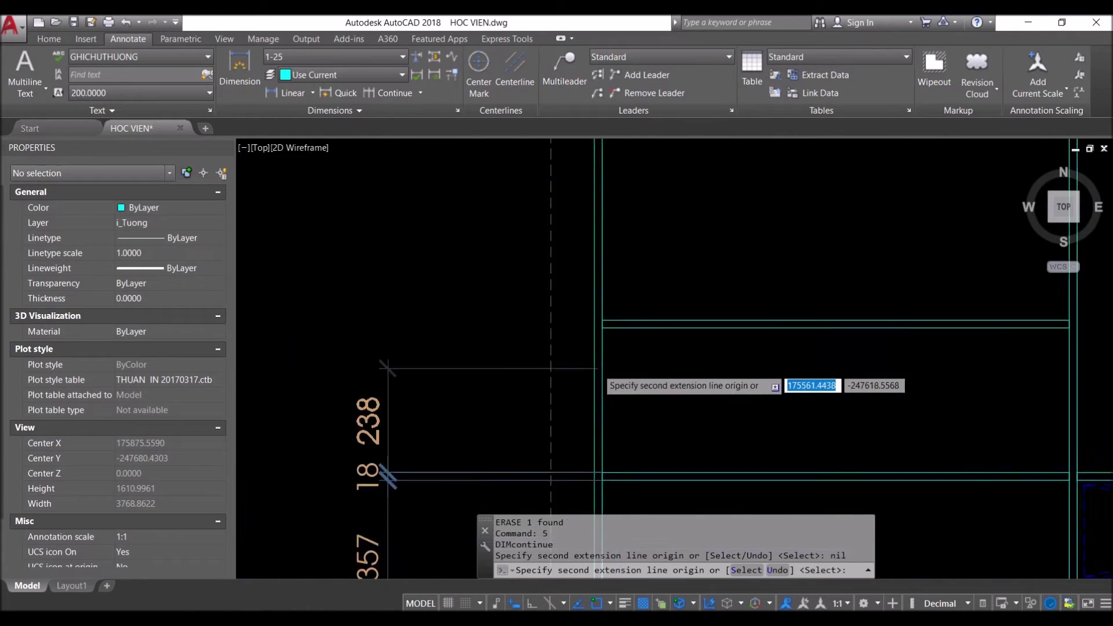
{"action": "left_click", "coordinate": [602, 294]}
{"action": "scroll", "coordinate": [602, 294], "scroll_direction": "down", "scroll_amount": 2}
{"action": "scroll", "coordinate": [609, 313], "scroll_direction": "up", "scroll_amount": 2}
{"action": "scroll", "coordinate": [609, 313], "scroll_direction": "up", "scroll_amount": 1}
{"action": "left_click", "coordinate": [544, 414]}
{"action": "left_click", "coordinate": [585, 356]}
{"action": "scroll", "coordinate": [542, 356], "scroll_direction": "down", "scroll_amount": 2}
{"action": "scroll", "coordinate": [580, 357], "scroll_direction": "down", "scroll_amount": 2}
{"action": "scroll", "coordinate": [664, 358], "scroll_direction": "up", "scroll_amount": 5}
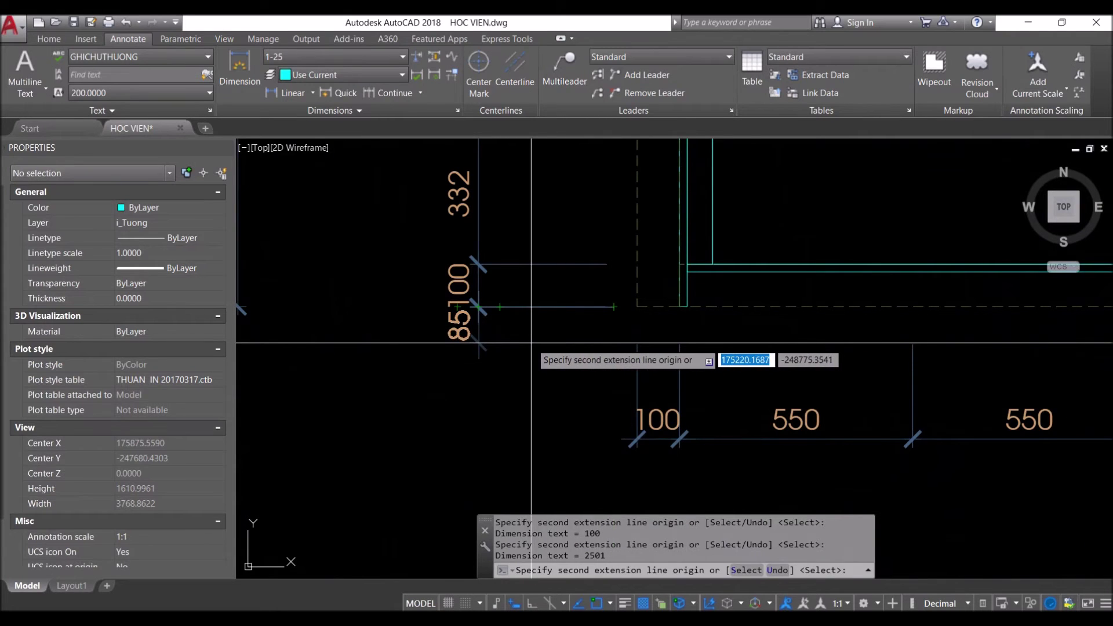
{"action": "scroll", "coordinate": [531, 346], "scroll_direction": "down", "scroll_amount": 2}
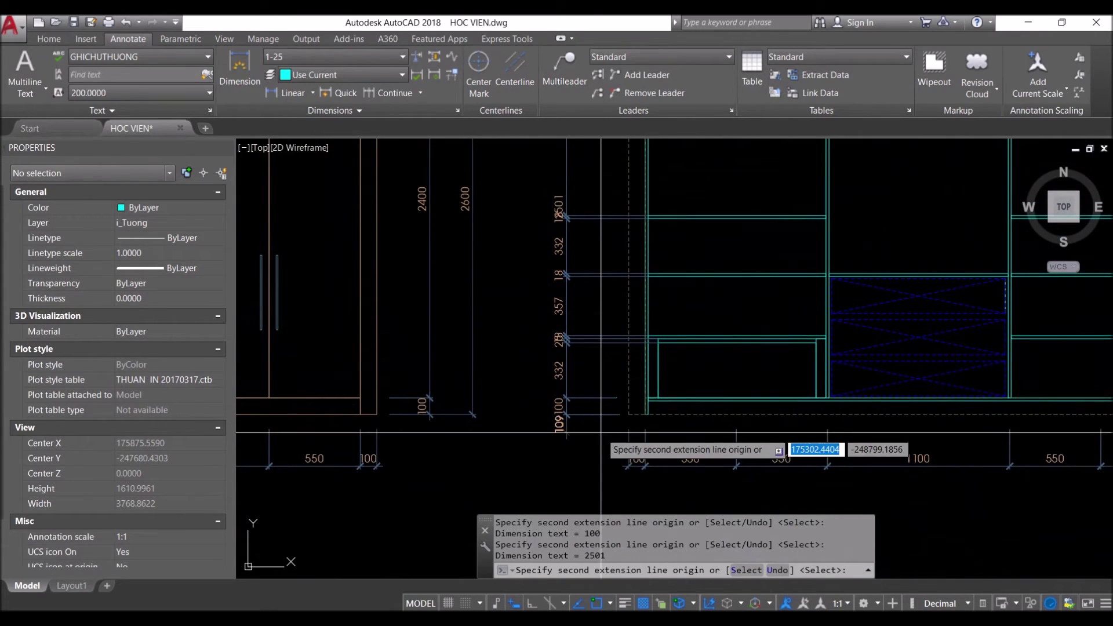
{"action": "key", "text": "Return"}
{"action": "key", "text": "Escape"}
{"action": "left_click", "coordinate": [567, 379]}
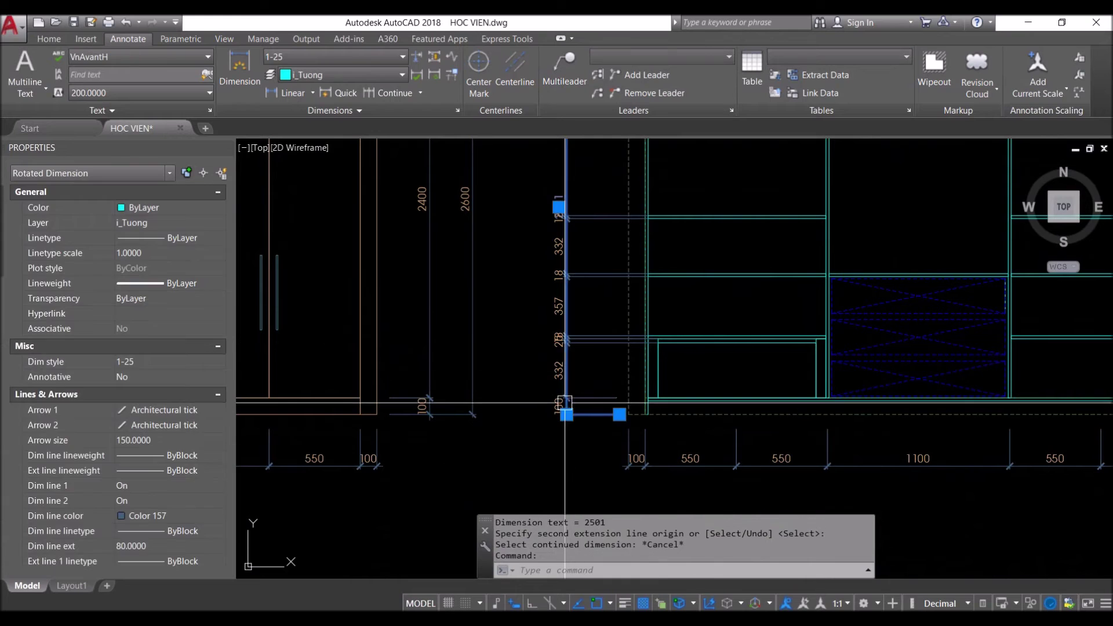
Trim a vertical dimension's extension line to a picked point with the custom D command
{"action": "type", "text": "d"}
{"action": "key", "text": "Return"}
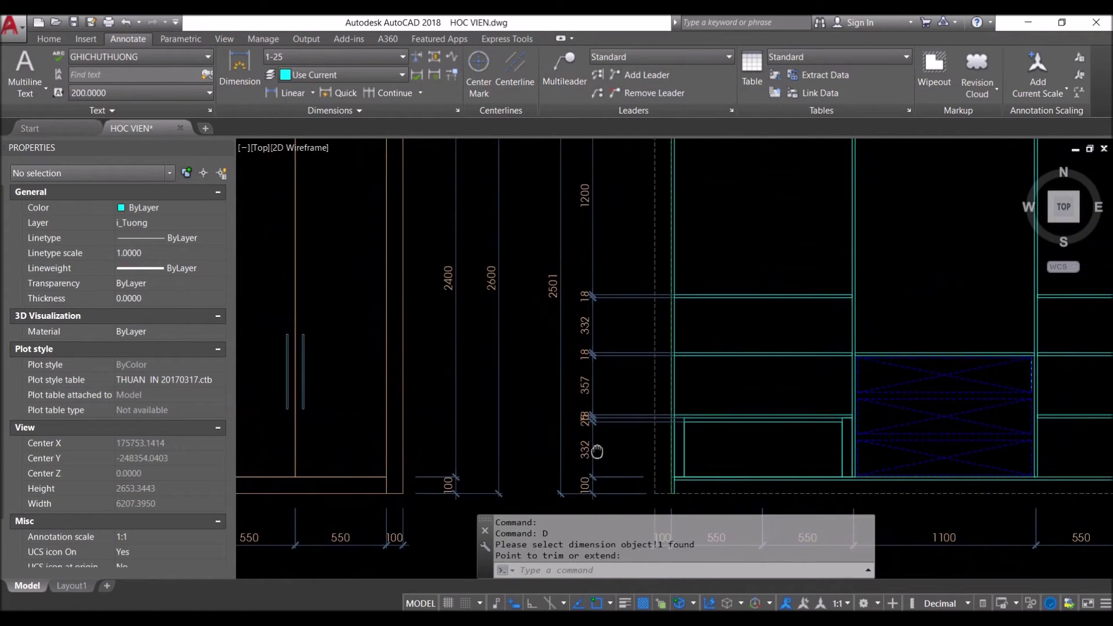
{"action": "scroll", "coordinate": [557, 405], "scroll_direction": "up", "scroll_amount": 4}
{"action": "scroll", "coordinate": [549, 424], "scroll_direction": "up", "scroll_amount": 2}
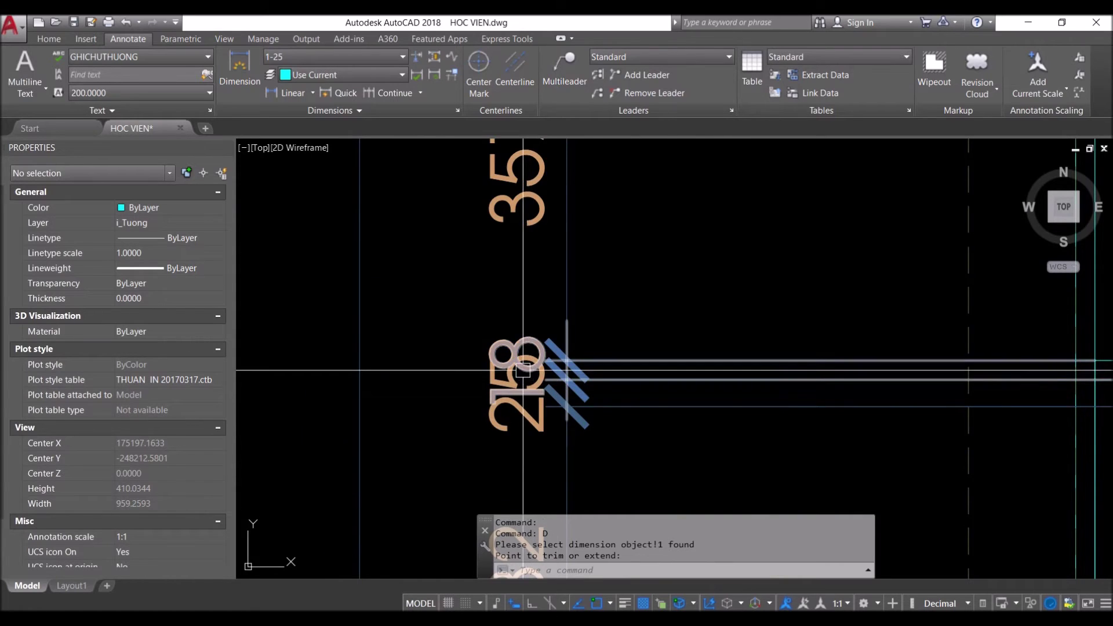
{"action": "scroll", "coordinate": [530, 418], "scroll_direction": "down", "scroll_amount": 3}
{"action": "scroll", "coordinate": [517, 387], "scroll_direction": "up", "scroll_amount": 3}
{"action": "left_click", "coordinate": [517, 388]}
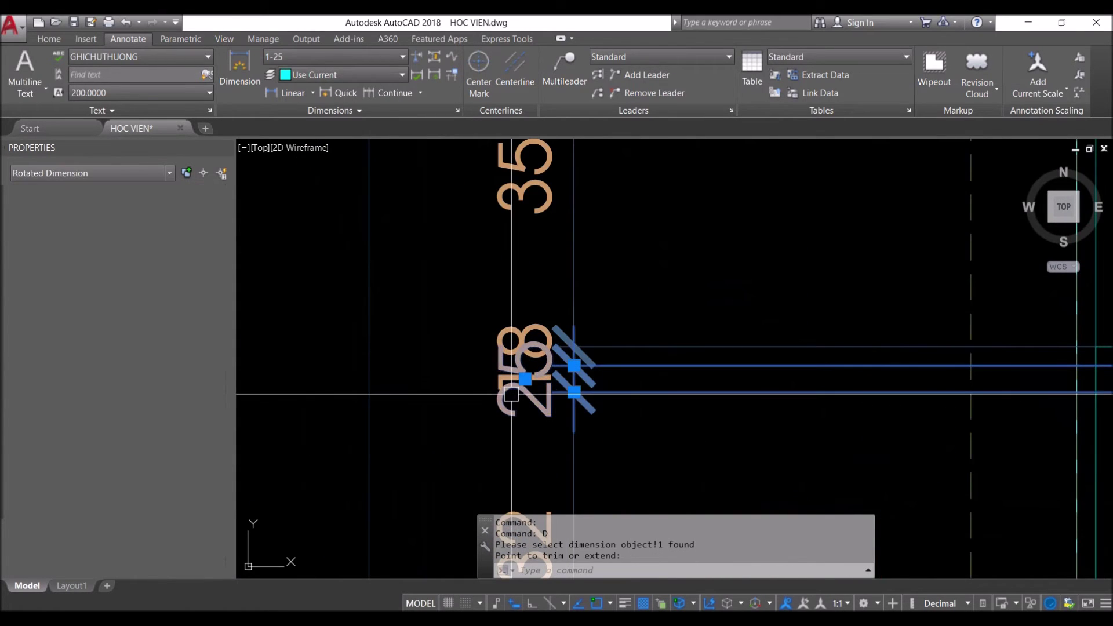
{"action": "key", "text": "space"}
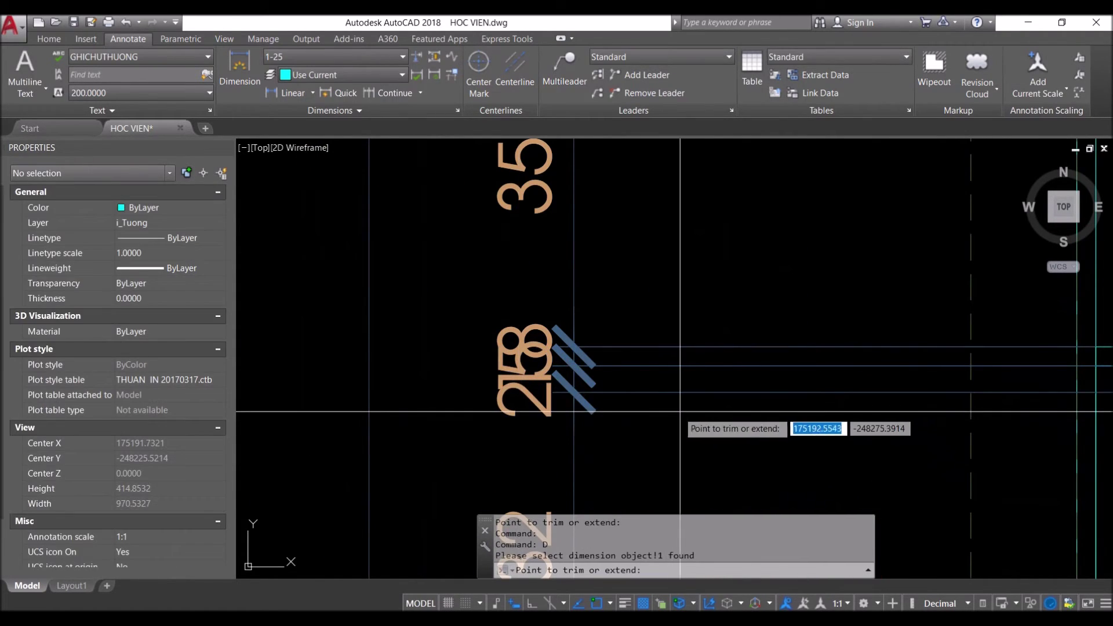
Separate the overlapping stacked 100 dimensions at a picked point
{"action": "scroll", "coordinate": [702, 410], "scroll_direction": "down", "scroll_amount": 2}
{"action": "scroll", "coordinate": [702, 410], "scroll_direction": "down", "scroll_amount": 3}
{"action": "scroll", "coordinate": [542, 325], "scroll_direction": "up", "scroll_amount": 4}
{"action": "mouse_move", "coordinate": [541, 325]}
{"action": "middle_mouse_down"}
{"action": "mouse_move", "coordinate": [604, 472]}
{"action": "mouse_move", "coordinate": [597, 509]}
{"action": "middle_mouse_up"}
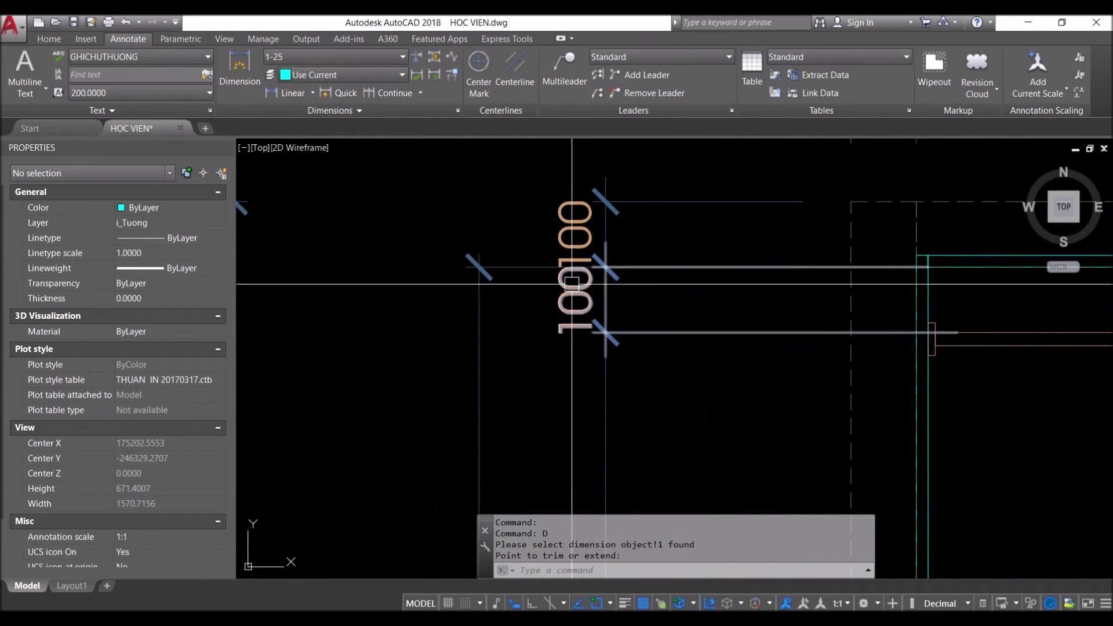
{"action": "left_click", "coordinate": [571, 266]}
{"action": "key", "text": "space"}
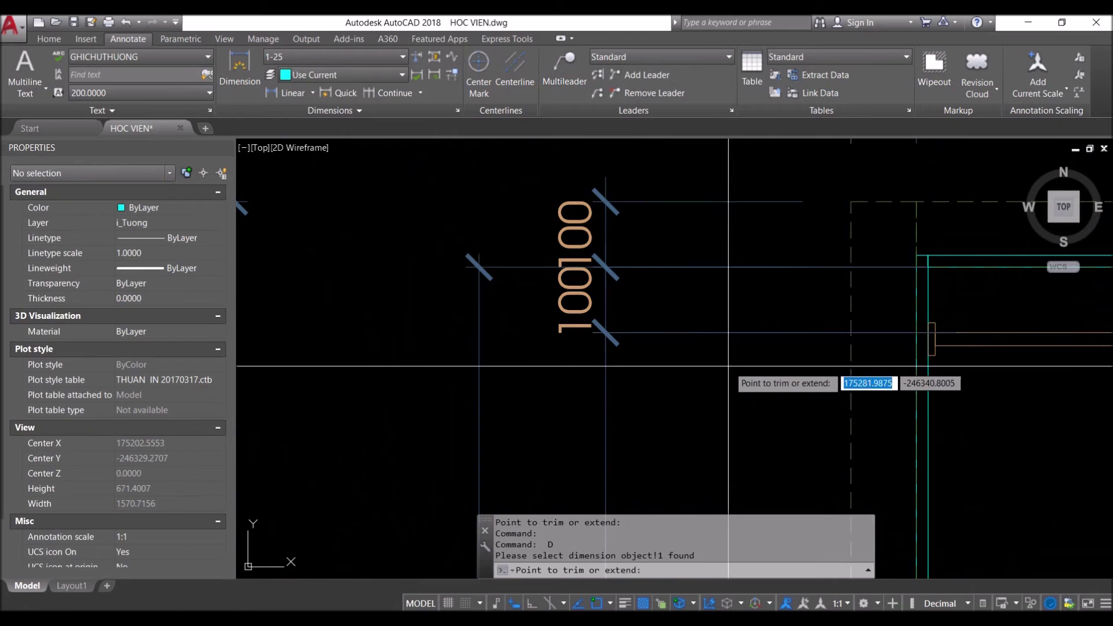
{"action": "left_click", "coordinate": [727, 365]}
{"action": "left_click", "coordinate": [520, 267]}
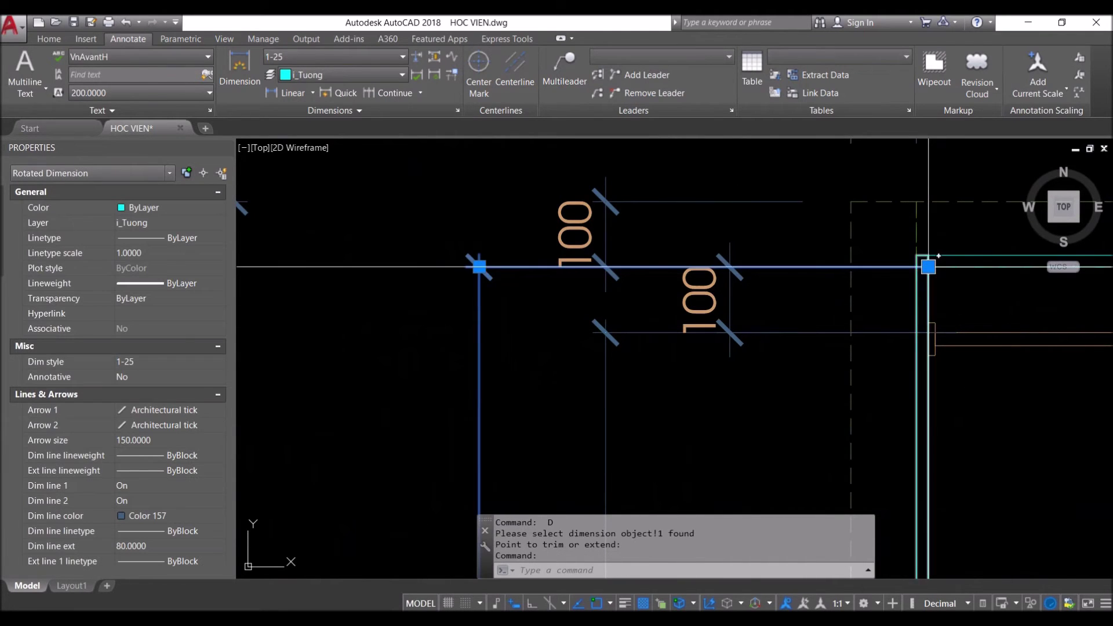
{"action": "left_click", "coordinate": [929, 267]}
{"action": "scroll", "coordinate": [647, 387], "scroll_direction": "down", "scroll_amount": 2}
{"action": "key", "text": "Escape"}
Split the 2000 dimension on the middle wardrobe's right side at a picked point
{"action": "scroll", "coordinate": [647, 387], "scroll_direction": "down", "scroll_amount": 2}
{"action": "scroll", "coordinate": [646, 292], "scroll_direction": "down", "scroll_amount": 8}
{"action": "scroll", "coordinate": [359, 290], "scroll_direction": "up", "scroll_amount": 8}
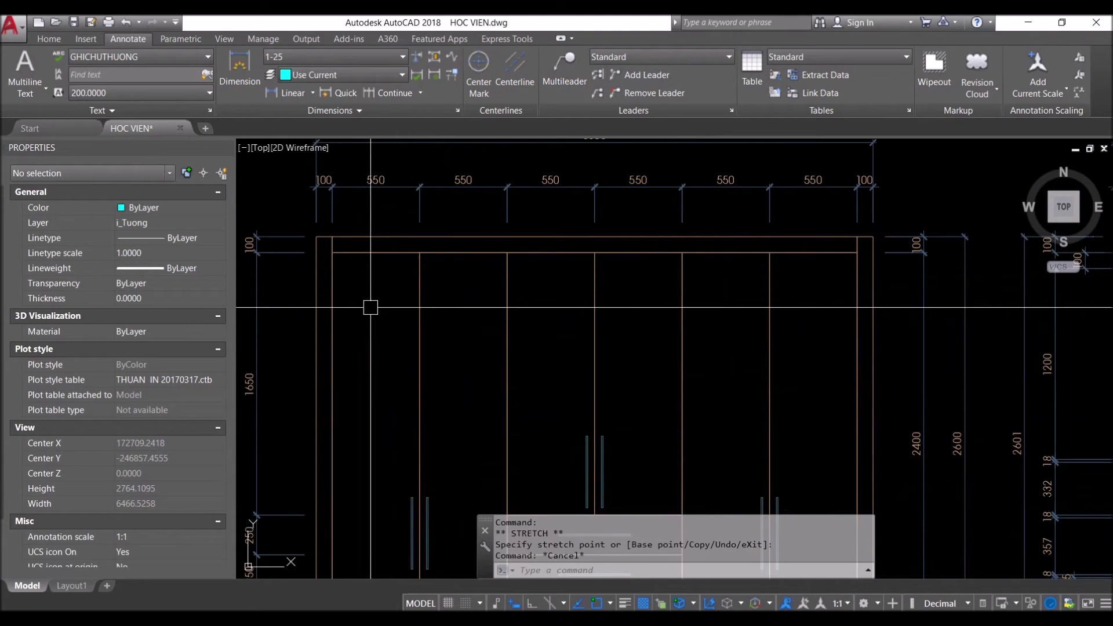
{"action": "scroll", "coordinate": [452, 313], "scroll_direction": "down", "scroll_amount": 8}
{"action": "scroll", "coordinate": [390, 415], "scroll_direction": "up", "scroll_amount": 8}
{"action": "scroll", "coordinate": [390, 415], "scroll_direction": "down", "scroll_amount": 5}
{"action": "scroll", "coordinate": [579, 431], "scroll_direction": "up", "scroll_amount": 3}
{"action": "scroll", "coordinate": [580, 431], "scroll_direction": "up", "scroll_amount": 2}
{"action": "scroll", "coordinate": [579, 432], "scroll_direction": "up", "scroll_amount": 2}
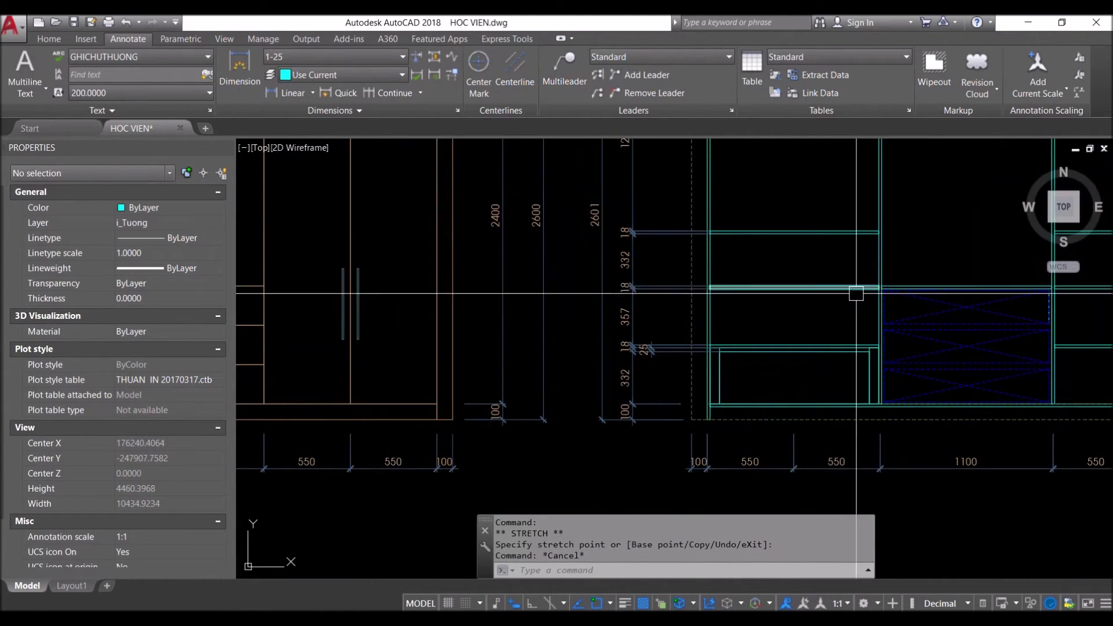
{"action": "scroll", "coordinate": [577, 369], "scroll_direction": "down", "scroll_amount": 2}
{"action": "middle_click_drag", "start_coordinate": [746, 371], "coordinate": [604, 348]}
{"action": "scroll", "coordinate": [758, 261], "scroll_direction": "up", "scroll_amount": 6}
{"action": "scroll", "coordinate": [684, 309], "scroll_direction": "up", "scroll_amount": 2}
{"action": "scroll", "coordinate": [684, 309], "scroll_direction": "up", "scroll_amount": 1}
{"action": "left_click", "coordinate": [684, 309]}
{"action": "type", "text": "d"}
{"action": "key", "text": "Return"}
{"action": "left_click", "coordinate": [685, 309]}
{"action": "left_click", "coordinate": [770, 371]}
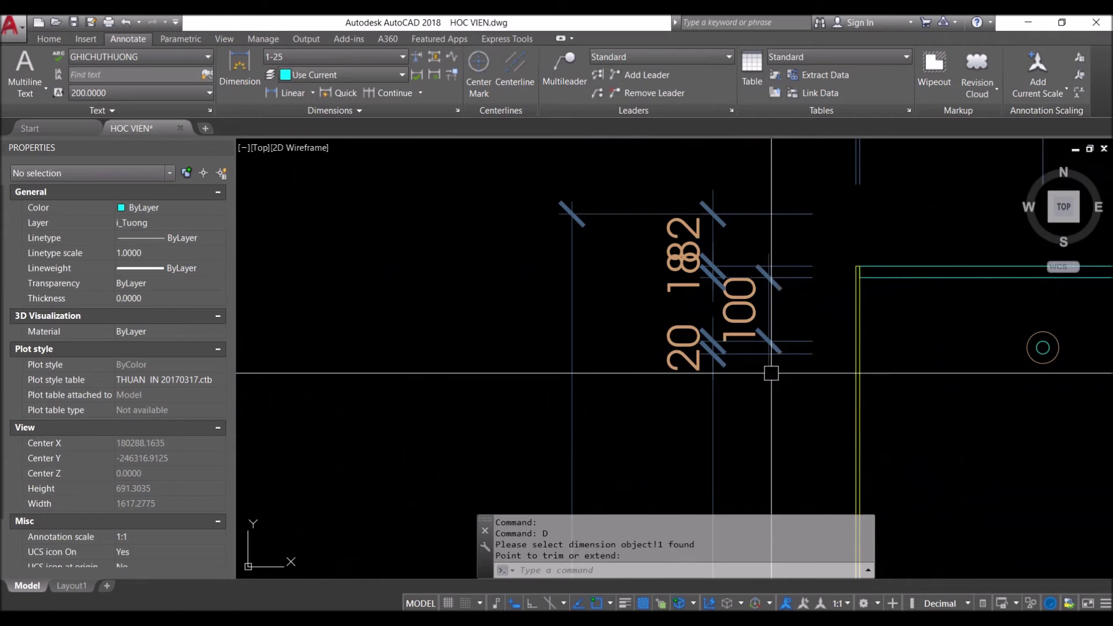
Rerun the extension-line adjustment on the new 100 dimension, then deselect it
{"action": "left_click", "coordinate": [757, 320]}
{"action": "type", "text": "d"}
{"action": "key", "text": "Return"}
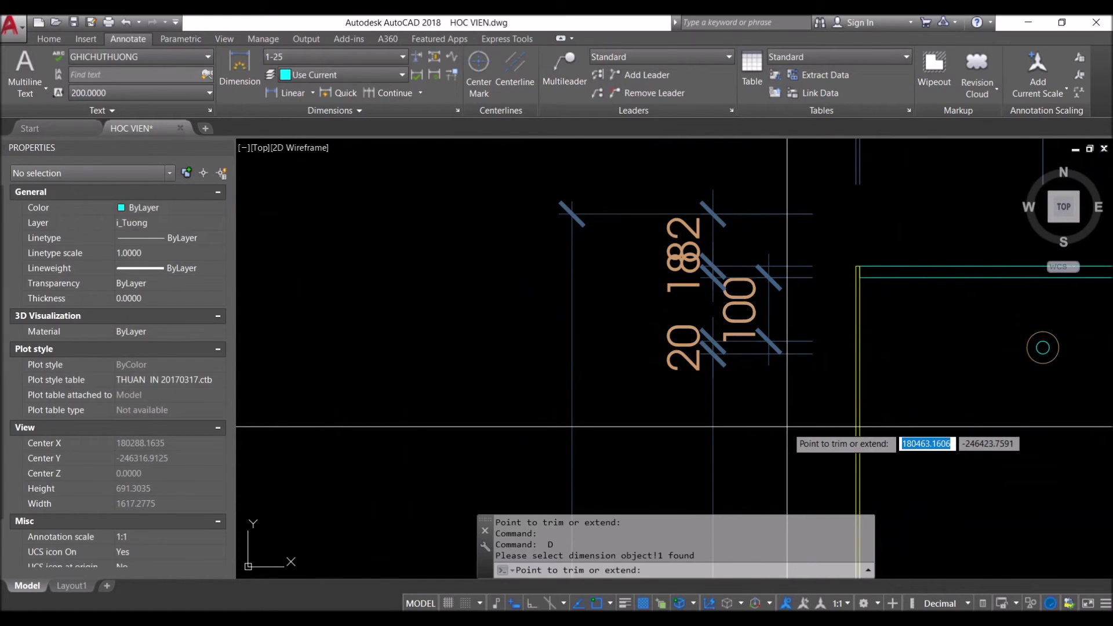
{"action": "key", "text": "Escape"}
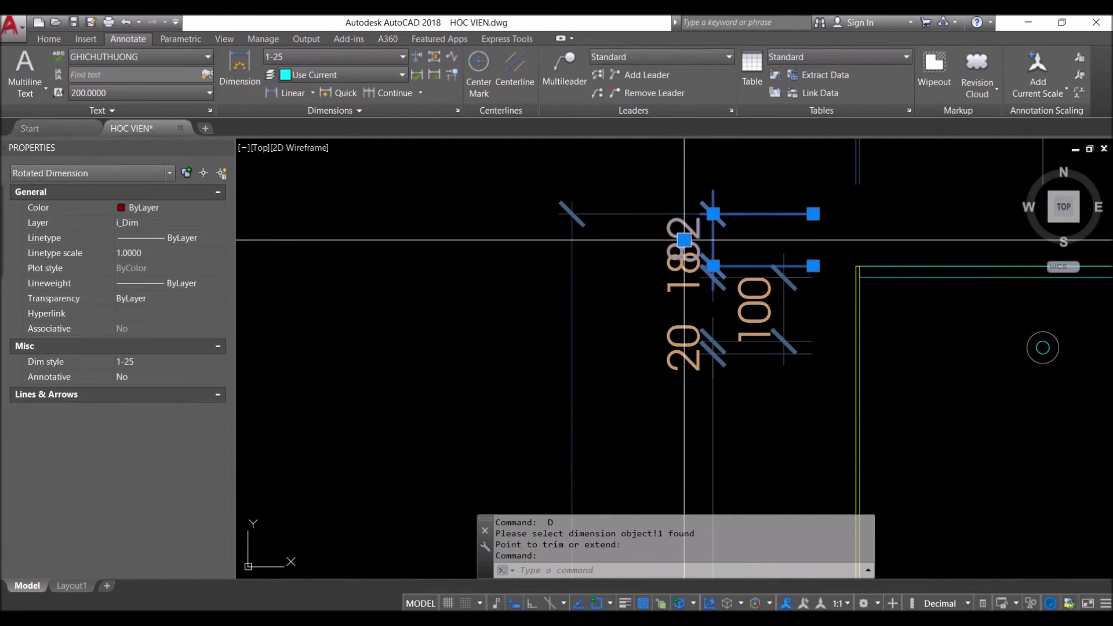
{"action": "left_click", "coordinate": [685, 240]}
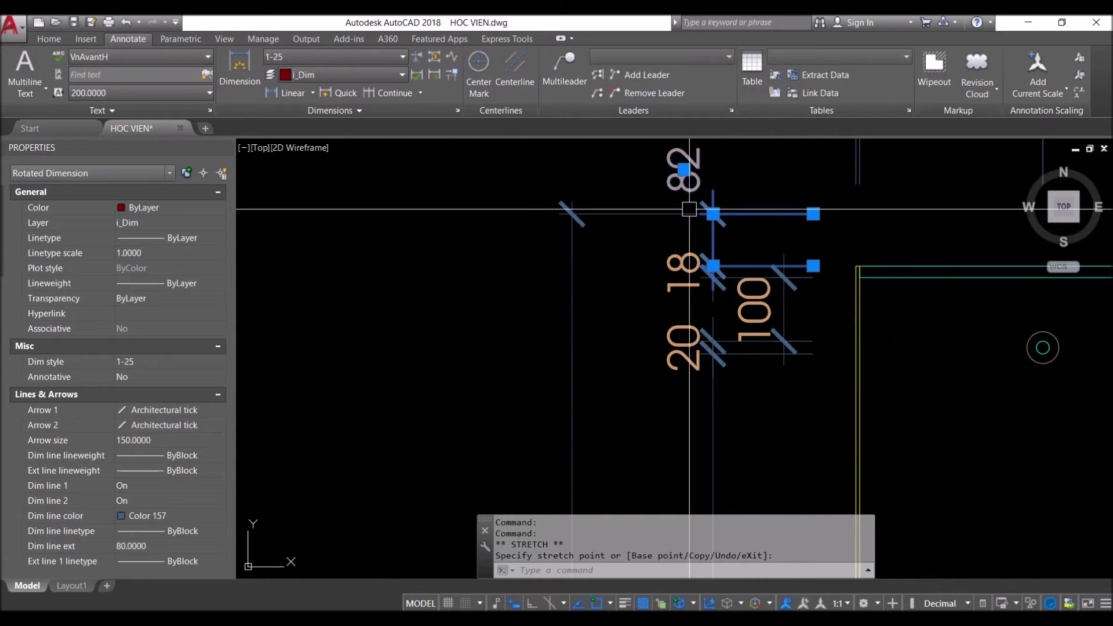
{"action": "key", "text": "Escape"}
Trim the right-hand 100 dimension's extension lines to a line and pan to the wardrobe's top-left corner
{"action": "scroll", "coordinate": [684, 340], "scroll_direction": "down", "scroll_amount": 3}
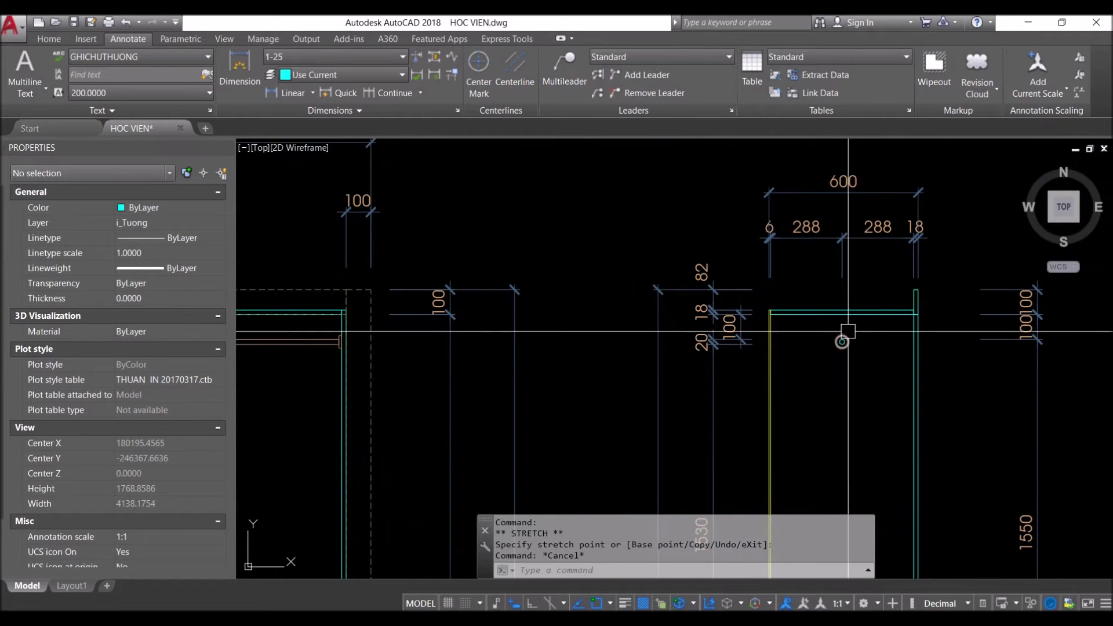
{"action": "scroll", "coordinate": [1081, 333], "scroll_direction": "up", "scroll_amount": 5}
{"action": "left_click", "coordinate": [855, 365]}
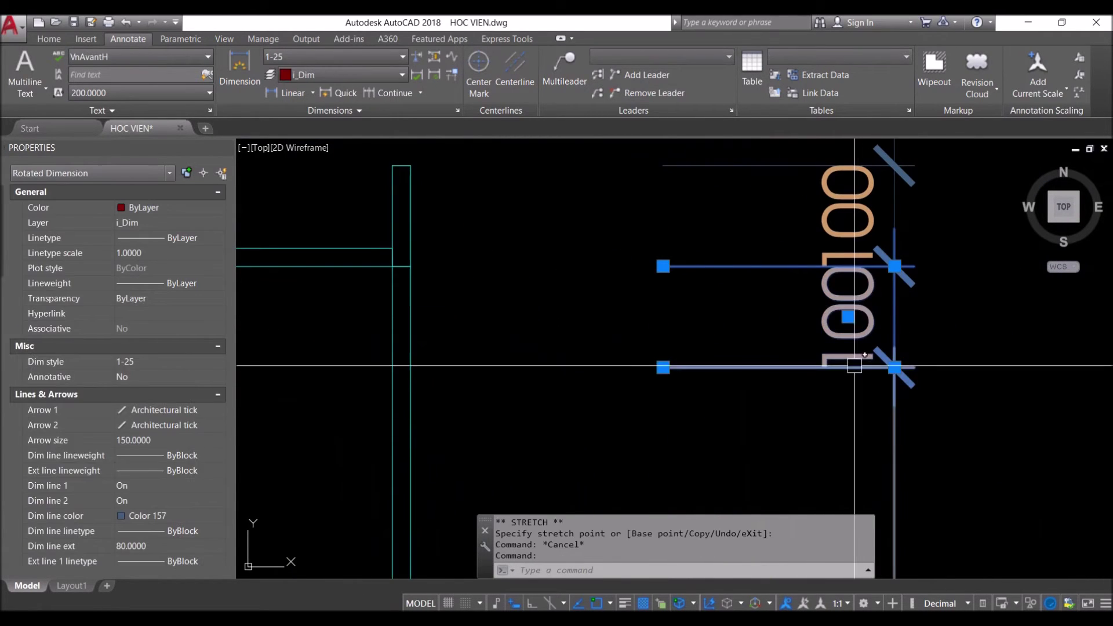
{"action": "type", "text": "D"}
{"action": "key", "text": "Return"}
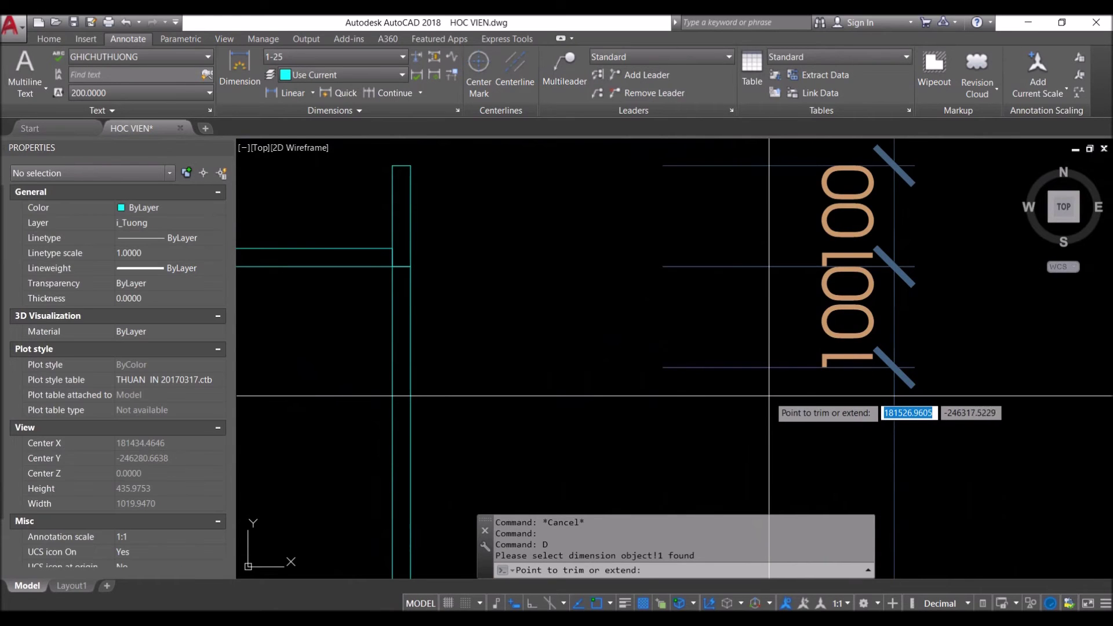
{"action": "scroll", "coordinate": [777, 398], "scroll_direction": "down", "scroll_amount": 3}
{"action": "scroll", "coordinate": [858, 409], "scroll_direction": "down", "scroll_amount": 4}
{"action": "scroll", "coordinate": [754, 348], "scroll_direction": "down", "scroll_amount": 3}
{"action": "left_click", "coordinate": [732, 309]}
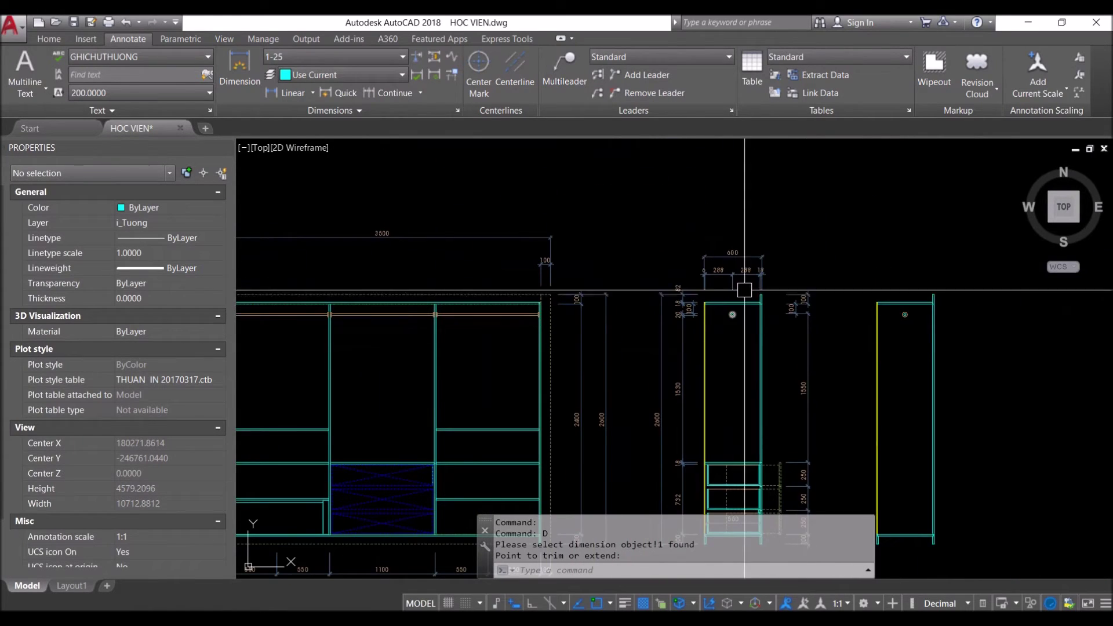
{"action": "scroll", "coordinate": [603, 318], "scroll_direction": "up", "scroll_amount": 1}
{"action": "scroll", "coordinate": [574, 287], "scroll_direction": "up", "scroll_amount": 1}
{"action": "scroll", "coordinate": [753, 254], "scroll_direction": "up", "scroll_amount": 1}
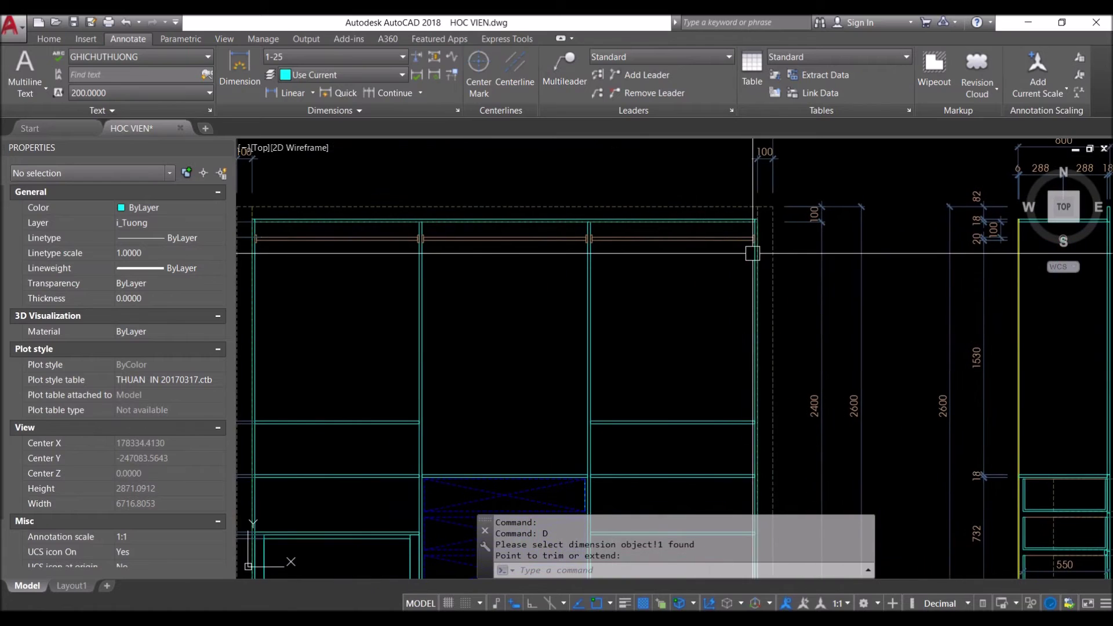
{"action": "middle_click_drag", "start_coordinate": [447, 260], "coordinate": [558, 315]}
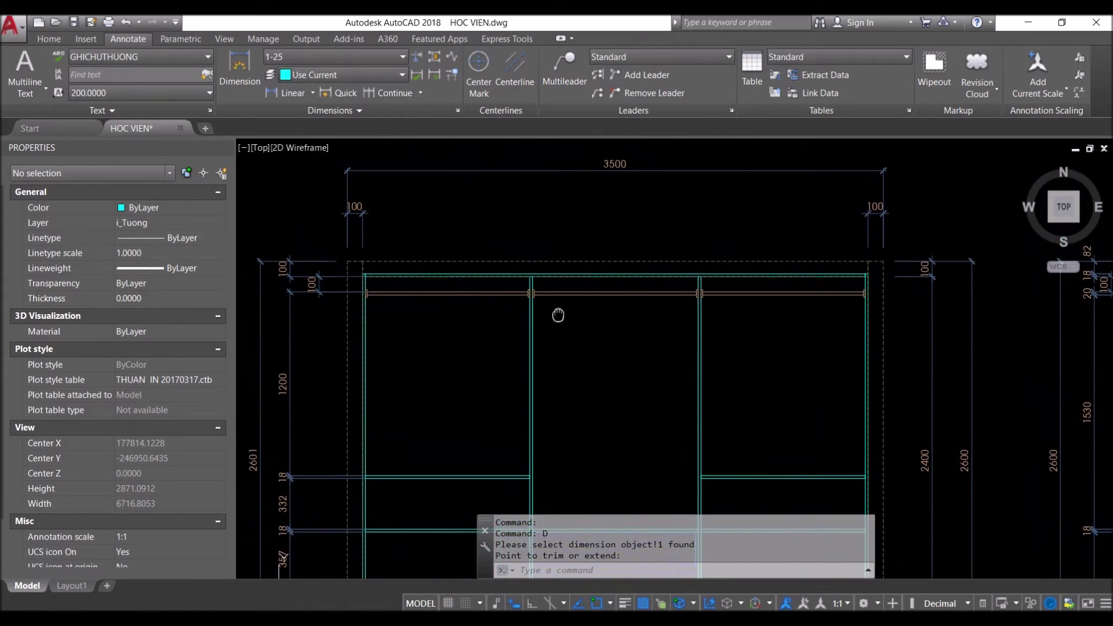
Add an 18 linear dimension at the top-left frame corner, in line with the 100 dimension
{"action": "type", "text": "4"}
{"action": "key", "text": "Return"}
{"action": "scroll", "coordinate": [368, 290], "scroll_direction": "up", "scroll_amount": 2}
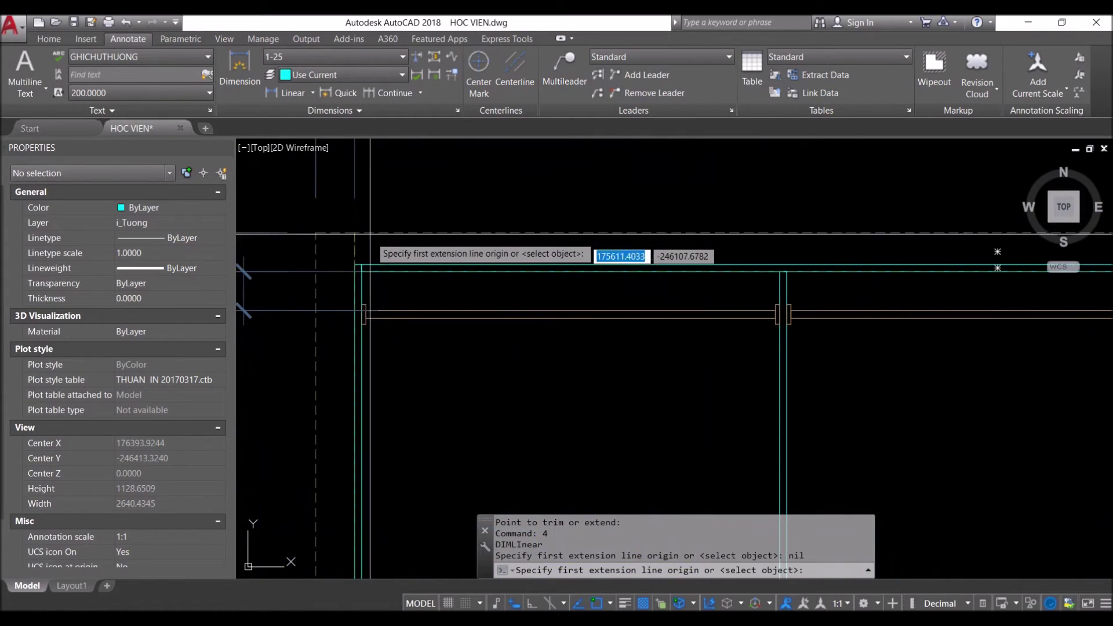
{"action": "left_click", "coordinate": [370, 246]}
{"action": "scroll", "coordinate": [370, 246], "scroll_direction": "down", "scroll_amount": 2}
{"action": "left_click", "coordinate": [360, 261]}
{"action": "scroll", "coordinate": [371, 272], "scroll_direction": "up", "scroll_amount": 2}
{"action": "scroll", "coordinate": [405, 211], "scroll_direction": "up", "scroll_amount": 2}
{"action": "scroll", "coordinate": [405, 211], "scroll_direction": "down", "scroll_amount": 5}
{"action": "middle_click_drag", "start_coordinate": [405, 211], "coordinate": [437, 363]}
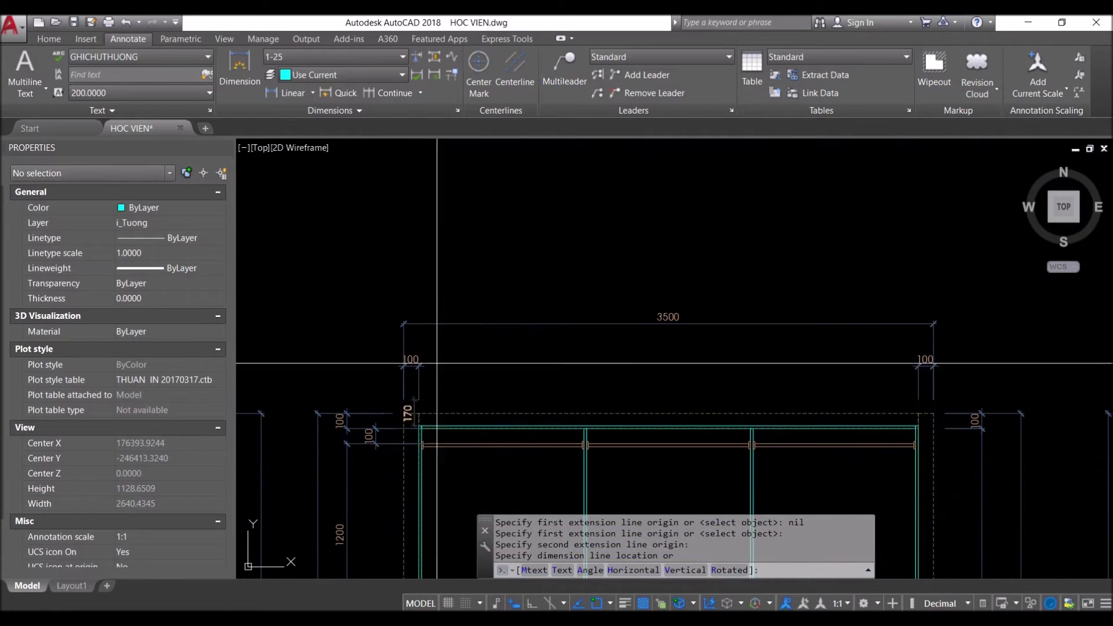
{"action": "scroll", "coordinate": [441, 229], "scroll_direction": "up", "scroll_amount": 3}
{"action": "scroll", "coordinate": [441, 389], "scroll_direction": "up", "scroll_amount": 2}
{"action": "scroll", "coordinate": [441, 390], "scroll_direction": "down", "scroll_amount": 1}
{"action": "scroll", "coordinate": [436, 369], "scroll_direction": "down", "scroll_amount": 5}
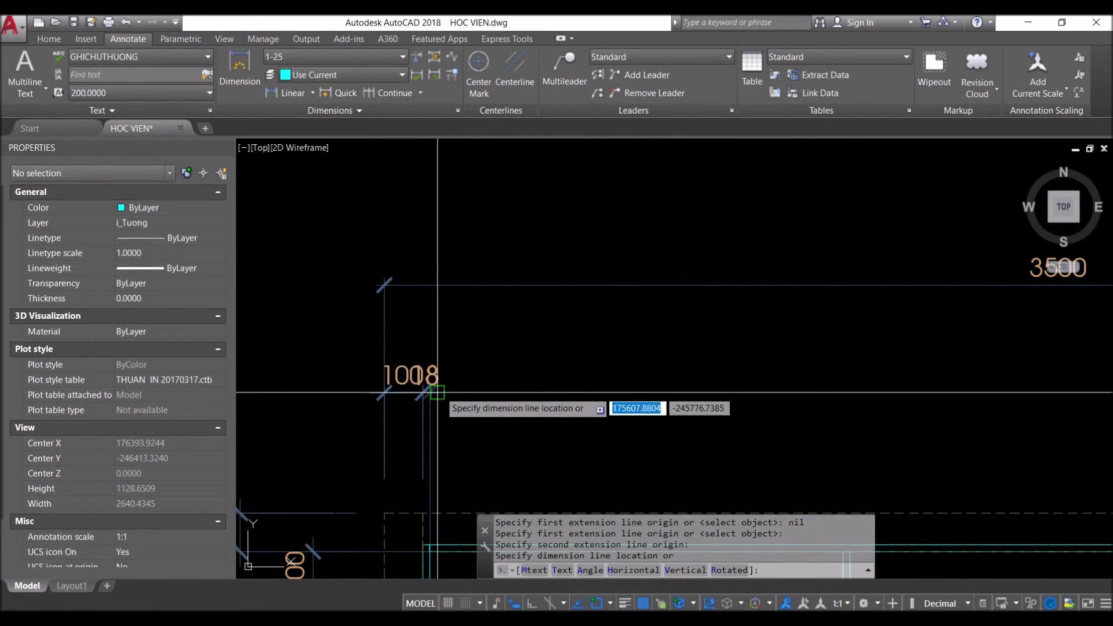
{"action": "left_click", "coordinate": [438, 392]}
{"action": "left_click", "coordinate": [414, 378]}
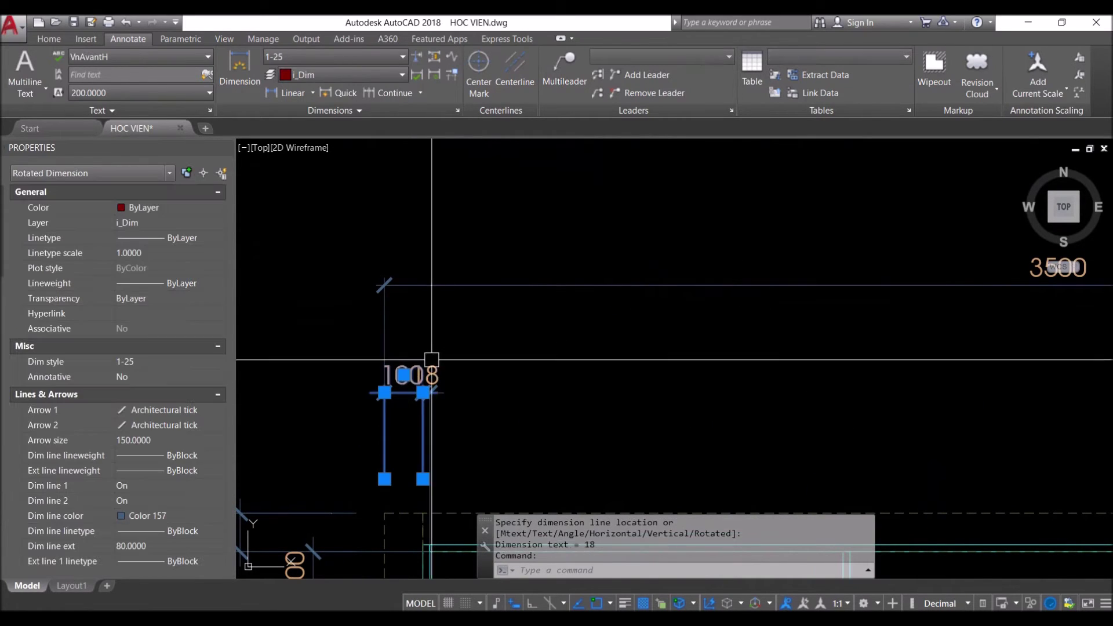
{"action": "left_click", "coordinate": [405, 375]}
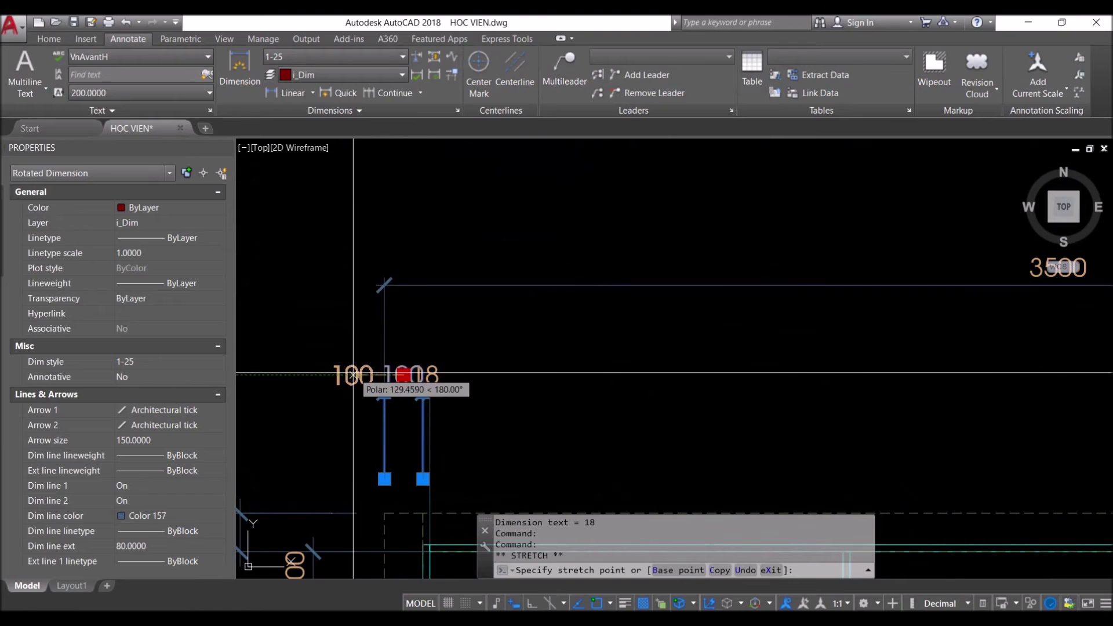
{"action": "key", "text": "Escape"}
Continue the top chain across the panels: 1073, 18 dividers and the final 18 end panel
{"action": "scroll", "coordinate": [485, 376], "scroll_direction": "down", "scroll_amount": 2}
{"action": "type", "text": "5"}
{"action": "key", "text": "Return"}
{"action": "middle_click_drag", "start_coordinate": [501, 404], "coordinate": [466, 324]}
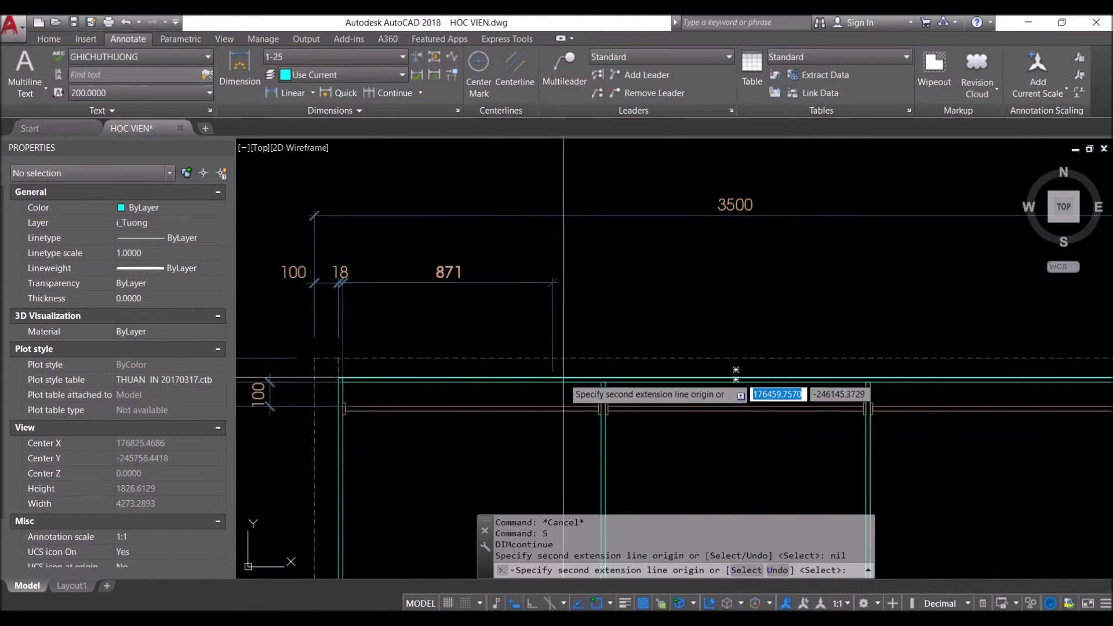
{"action": "left_click", "coordinate": [601, 381]}
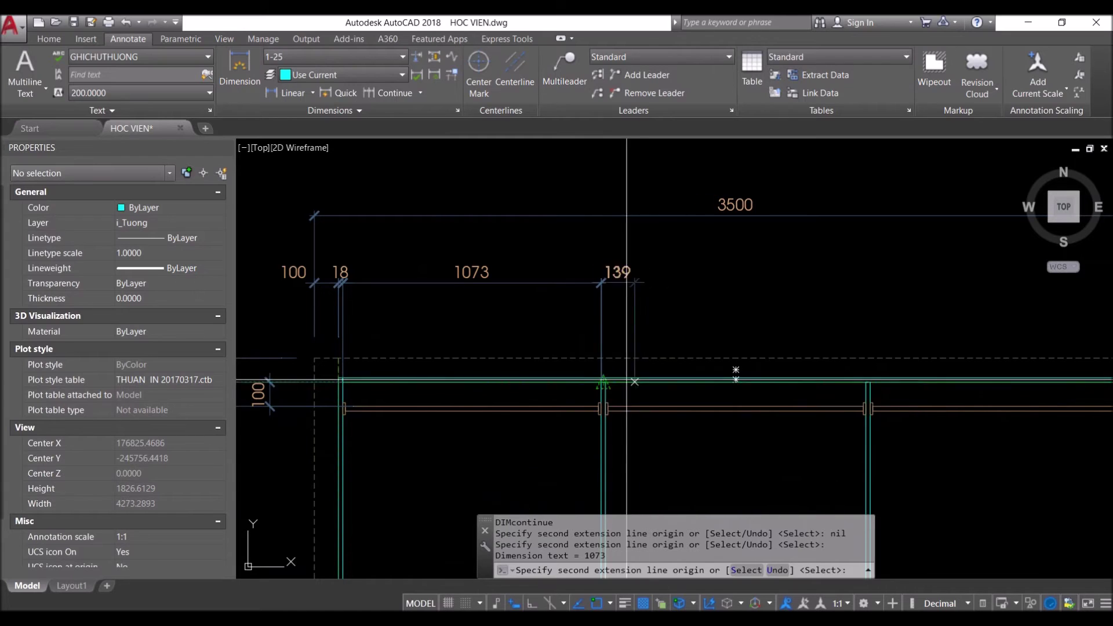
{"action": "left_click", "coordinate": [606, 381]}
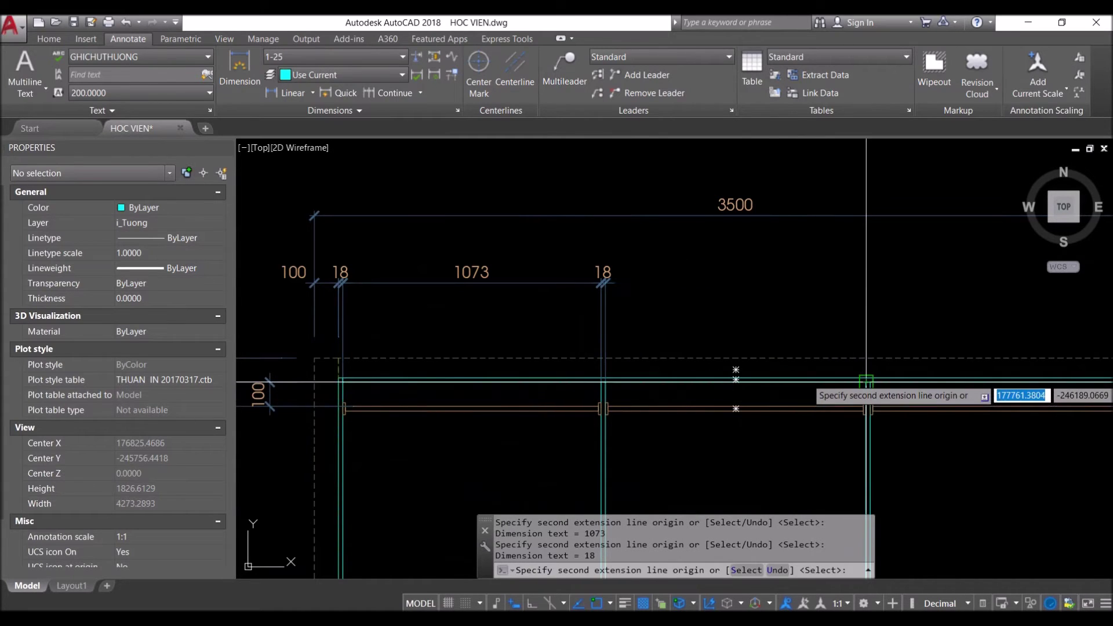
{"action": "scroll", "coordinate": [840, 391], "scroll_direction": "up", "scroll_amount": 5}
{"action": "scroll", "coordinate": [841, 391], "scroll_direction": "down", "scroll_amount": 5}
{"action": "scroll", "coordinate": [373, 377], "scroll_direction": "up", "scroll_amount": 3}
{"action": "scroll", "coordinate": [701, 364], "scroll_direction": "up", "scroll_amount": 2}
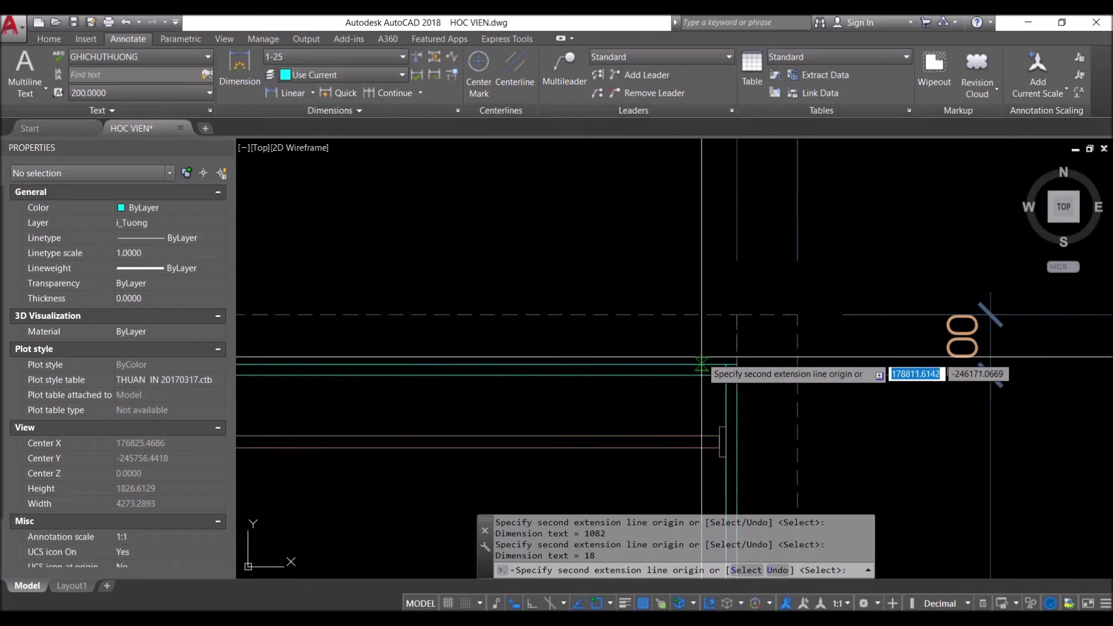
{"action": "left_click", "coordinate": [737, 365]}
{"action": "scroll", "coordinate": [737, 365], "scroll_direction": "down", "scroll_amount": 3}
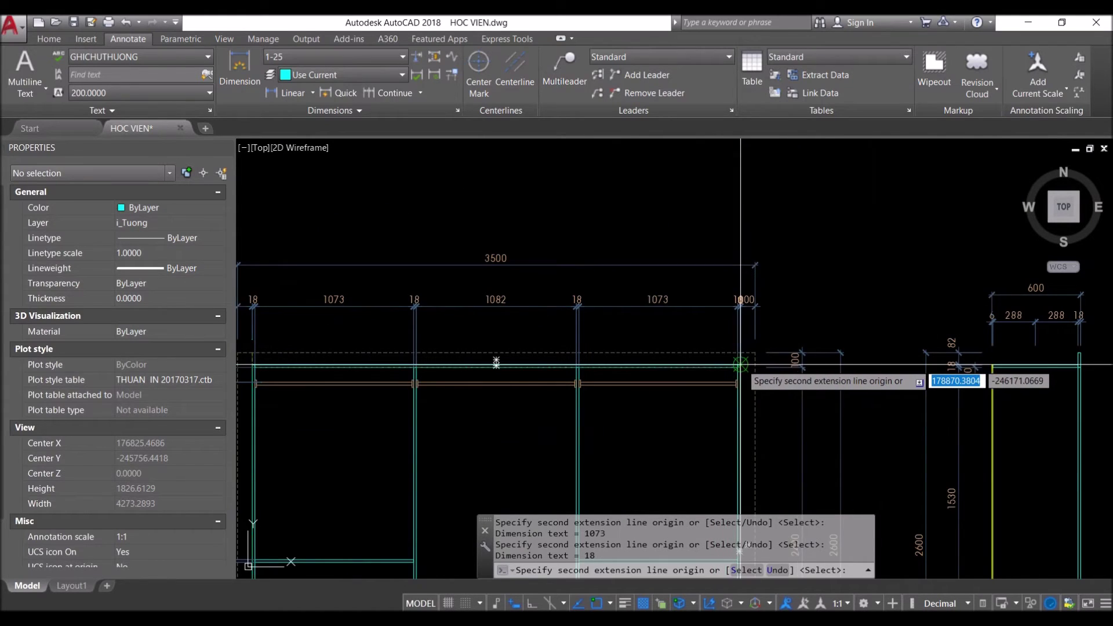
{"action": "middle_click_drag", "start_coordinate": [751, 349], "coordinate": [830, 344]}
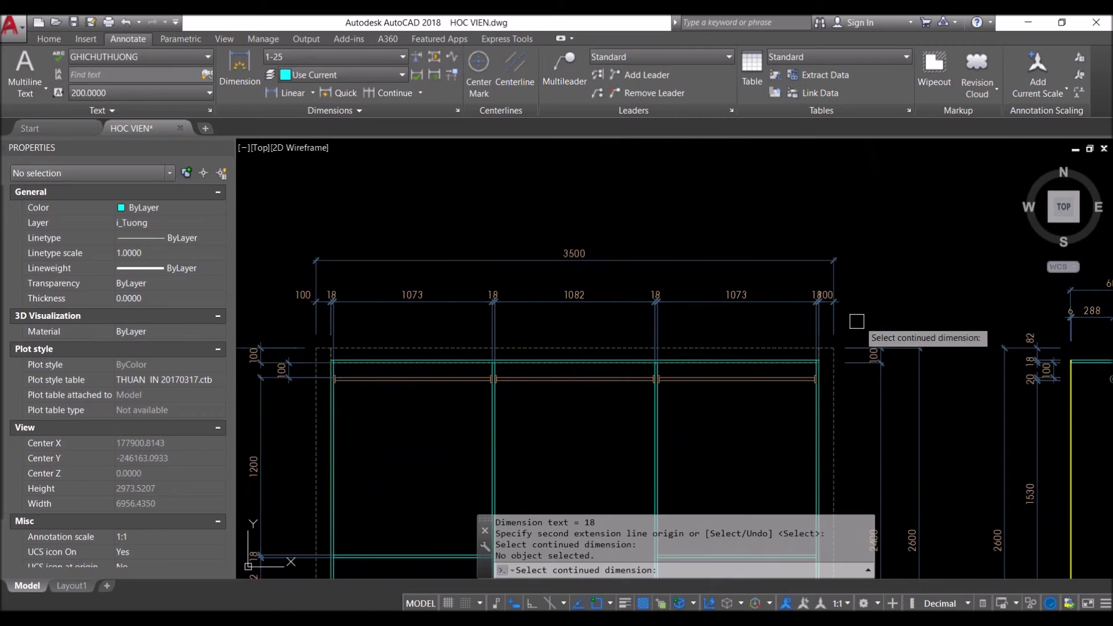
Window-select the ten top-chain dimensions and trim their extension lines together with Q
{"action": "left_click", "coordinate": [870, 324]}
{"action": "left_click", "coordinate": [307, 308]}
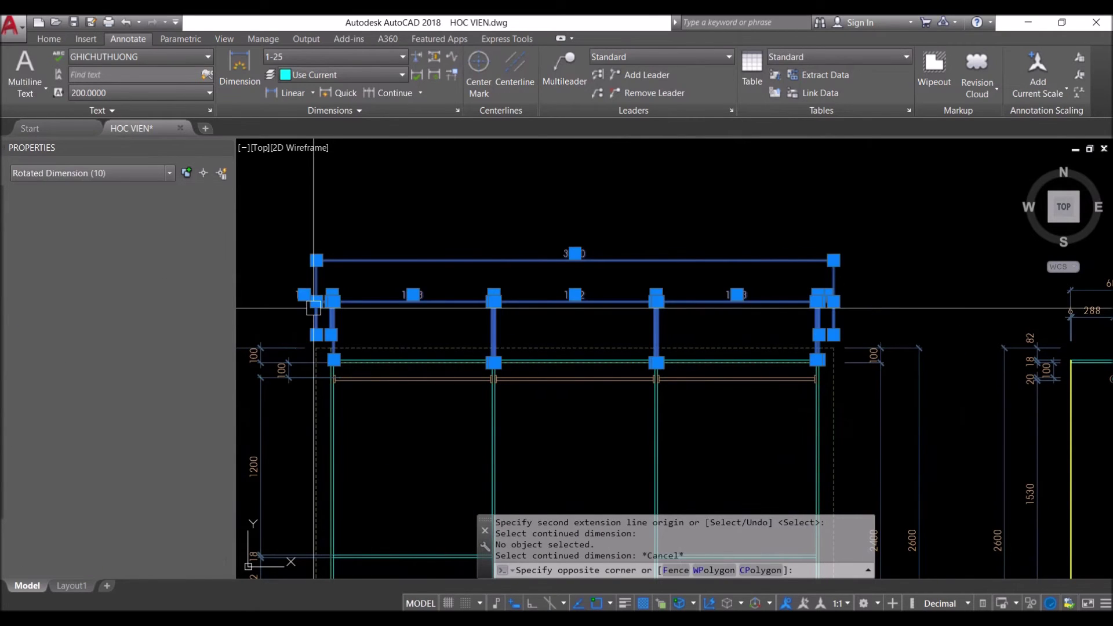
{"action": "type", "text": "Q"}
{"action": "key", "text": "Return"}
{"action": "scroll", "coordinate": [311, 335], "scroll_direction": "up", "scroll_amount": 4}
Trim the top dimension chain's extension lines to a common line, checking the 18 dimension at its right end
{"action": "left_click", "coordinate": [311, 335]}
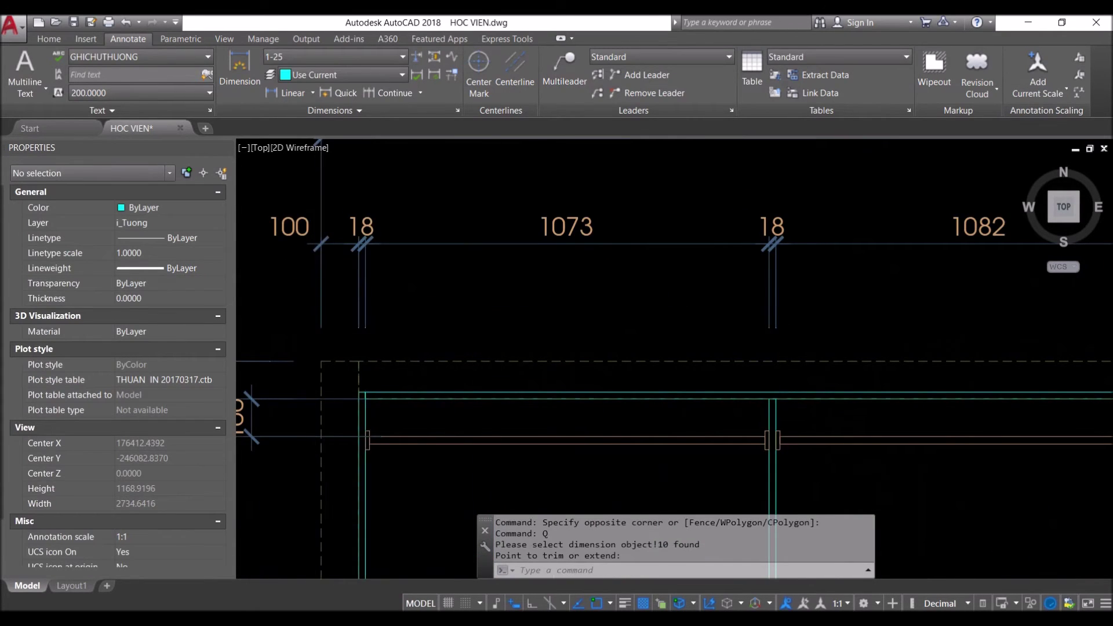
{"action": "scroll", "coordinate": [311, 334], "scroll_direction": "down", "scroll_amount": 4}
{"action": "middle_click_drag", "start_coordinate": [383, 334], "coordinate": [450, 331]}
{"action": "scroll", "coordinate": [850, 316], "scroll_direction": "up", "scroll_amount": 1}
{"action": "scroll", "coordinate": [849, 316], "scroll_direction": "up", "scroll_amount": 5}
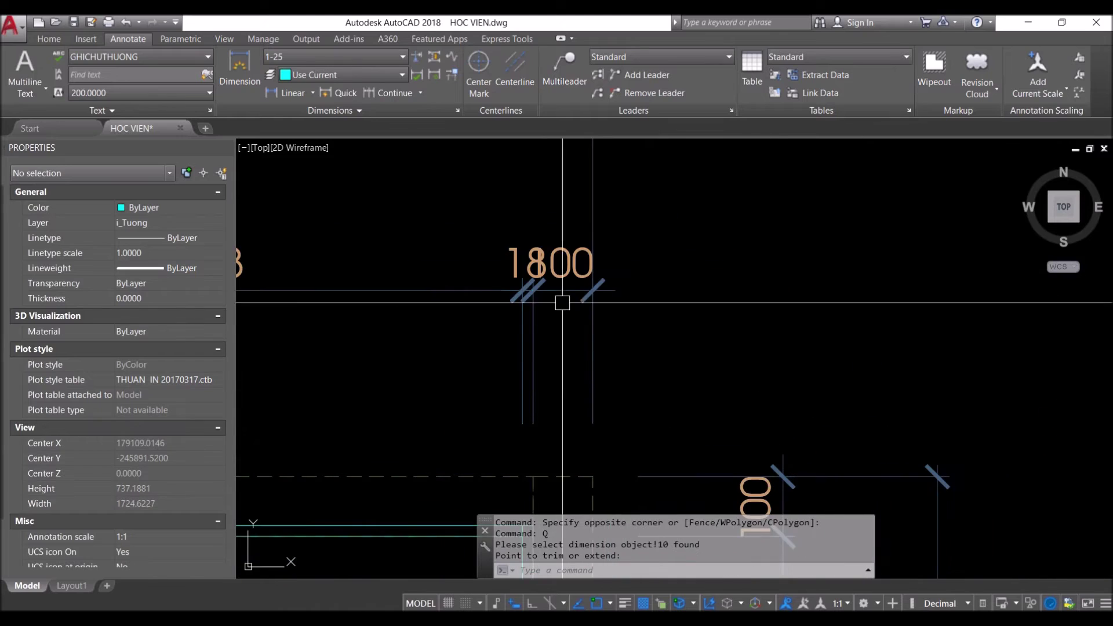
{"action": "left_click", "coordinate": [526, 286]}
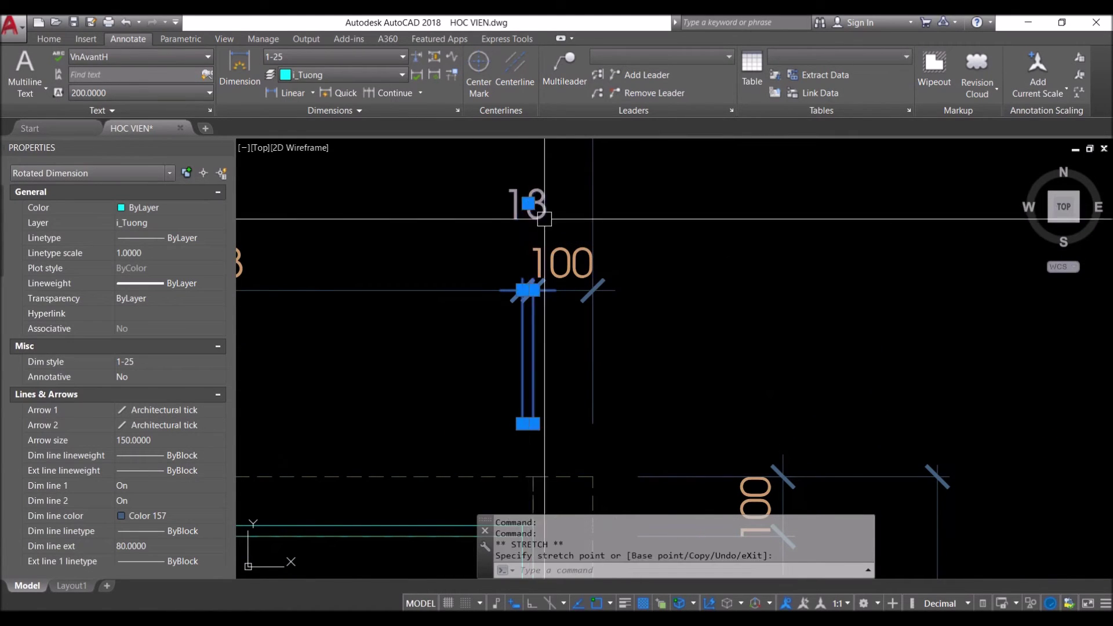
{"action": "key", "text": "Escape"}
{"action": "key", "text": "Escape"}
Window-select the twelve vertical dimensions along the wardrobe's left side
{"action": "scroll", "coordinate": [586, 243], "scroll_direction": "down", "scroll_amount": 4}
{"action": "scroll", "coordinate": [579, 232], "scroll_direction": "down", "scroll_amount": 3}
{"action": "scroll", "coordinate": [548, 289], "scroll_direction": "down", "scroll_amount": 3}
{"action": "scroll", "coordinate": [545, 292], "scroll_direction": "down", "scroll_amount": 4}
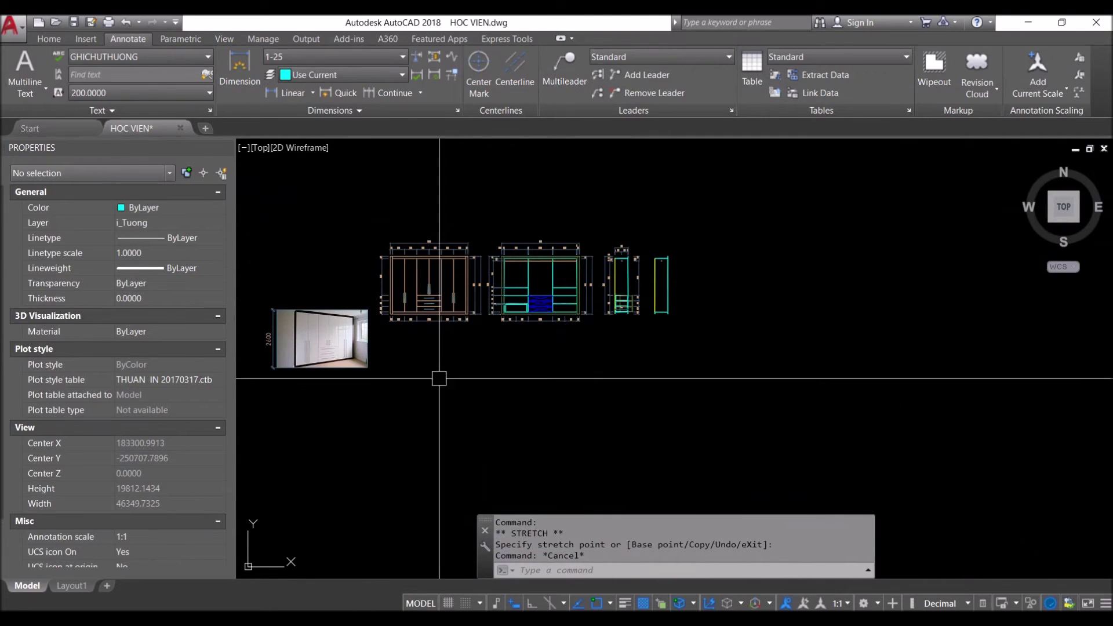
{"action": "scroll", "coordinate": [529, 234], "scroll_direction": "up", "scroll_amount": 6}
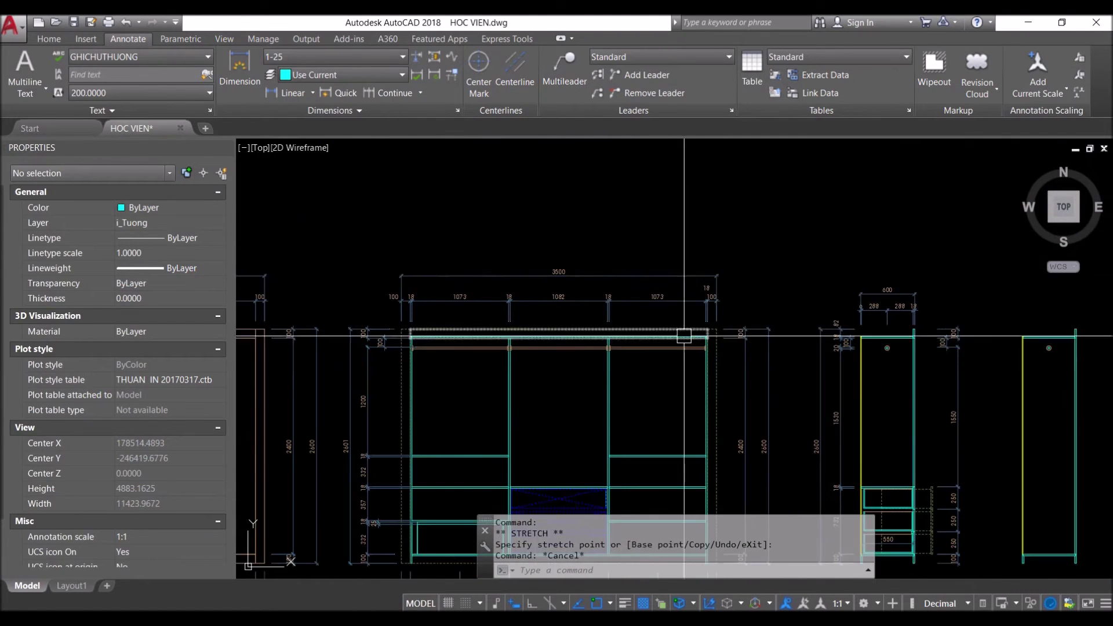
{"action": "scroll", "coordinate": [556, 348], "scroll_direction": "up", "scroll_amount": 2}
{"action": "scroll", "coordinate": [534, 313], "scroll_direction": "up", "scroll_amount": 2}
{"action": "scroll", "coordinate": [511, 313], "scroll_direction": "down", "scroll_amount": 3}
{"action": "scroll", "coordinate": [434, 474], "scroll_direction": "up", "scroll_amount": 2}
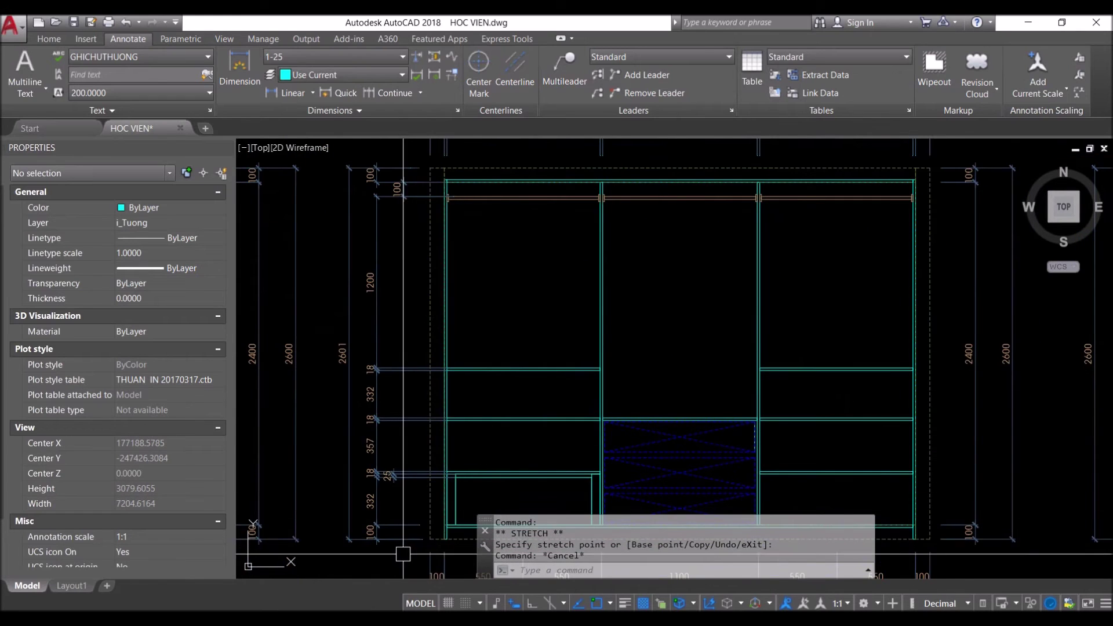
{"action": "left_click", "coordinate": [432, 559]}
{"action": "scroll", "coordinate": [373, 293], "scroll_direction": "down", "scroll_amount": 2}
{"action": "left_click", "coordinate": [372, 191]}
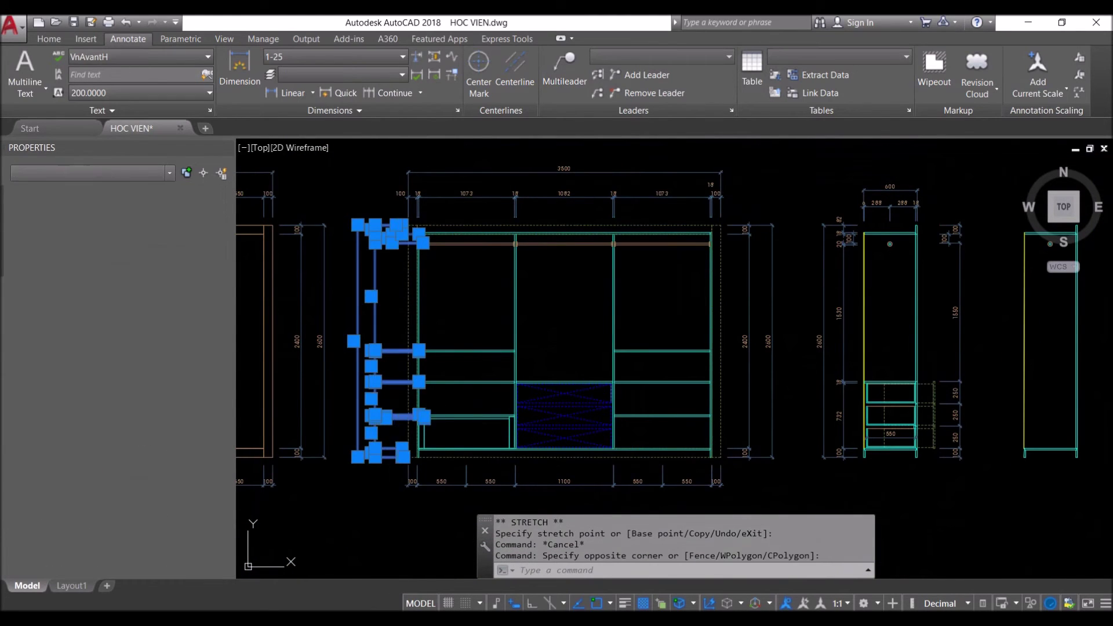
Trim the twelve vertical dimensions' extension lines to the wardrobe's bottom line using Q, then view the whole elevation
{"action": "type", "text": "Q"}
{"action": "key", "text": "Return"}
{"action": "scroll", "coordinate": [372, 290], "scroll_direction": "up", "scroll_amount": 3}
{"action": "scroll", "coordinate": [373, 447], "scroll_direction": "up", "scroll_amount": 1}
{"action": "scroll", "coordinate": [368, 371], "scroll_direction": "up", "scroll_amount": 1}
{"action": "left_click", "coordinate": [362, 334]}
{"action": "scroll", "coordinate": [361, 334], "scroll_direction": "down", "scroll_amount": 3}
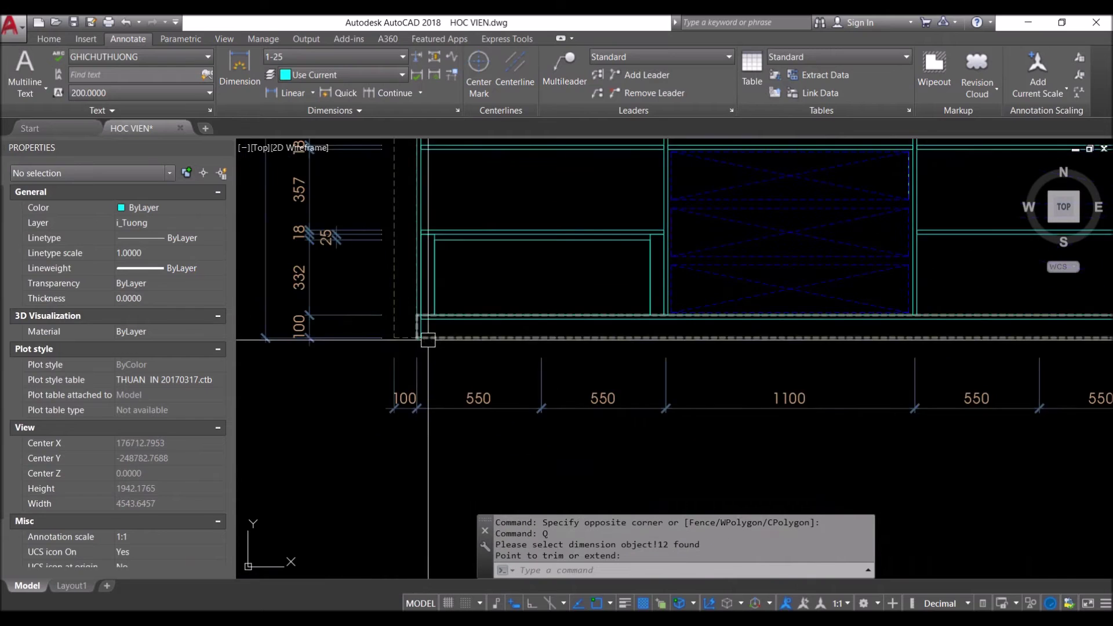
{"action": "scroll", "coordinate": [406, 348], "scroll_direction": "down", "scroll_amount": 3}
{"action": "mouse_move", "coordinate": [607, 282]}
{"action": "middle_mouse_down"}
{"action": "mouse_move", "coordinate": [519, 351]}
{"action": "mouse_move", "coordinate": [545, 356]}
{"action": "middle_mouse_up"}
{"action": "scroll", "coordinate": [546, 356], "scroll_direction": "down", "scroll_amount": 2}
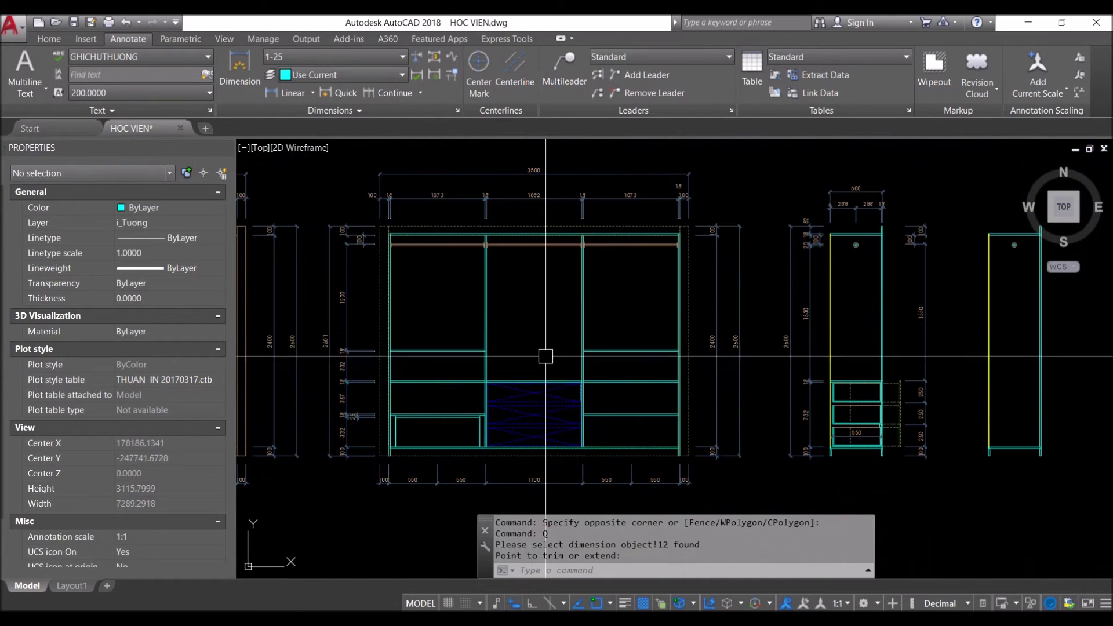
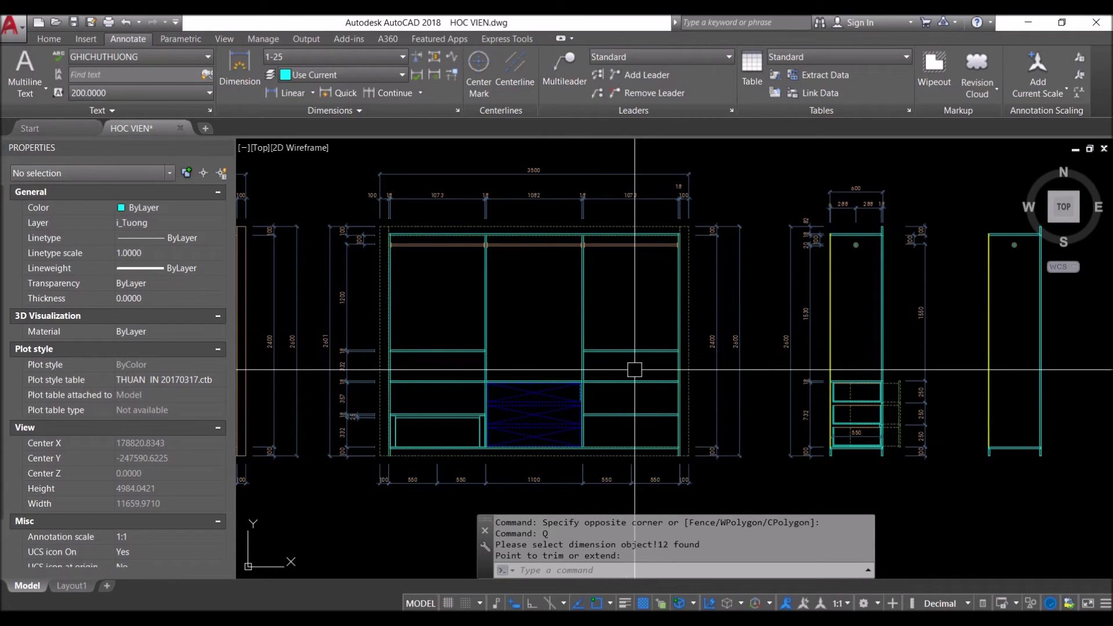
Paste the clothing blocks from the clipboard into the drawing
{"action": "scroll", "coordinate": [505, 377], "scroll_direction": "down", "scroll_amount": 3}
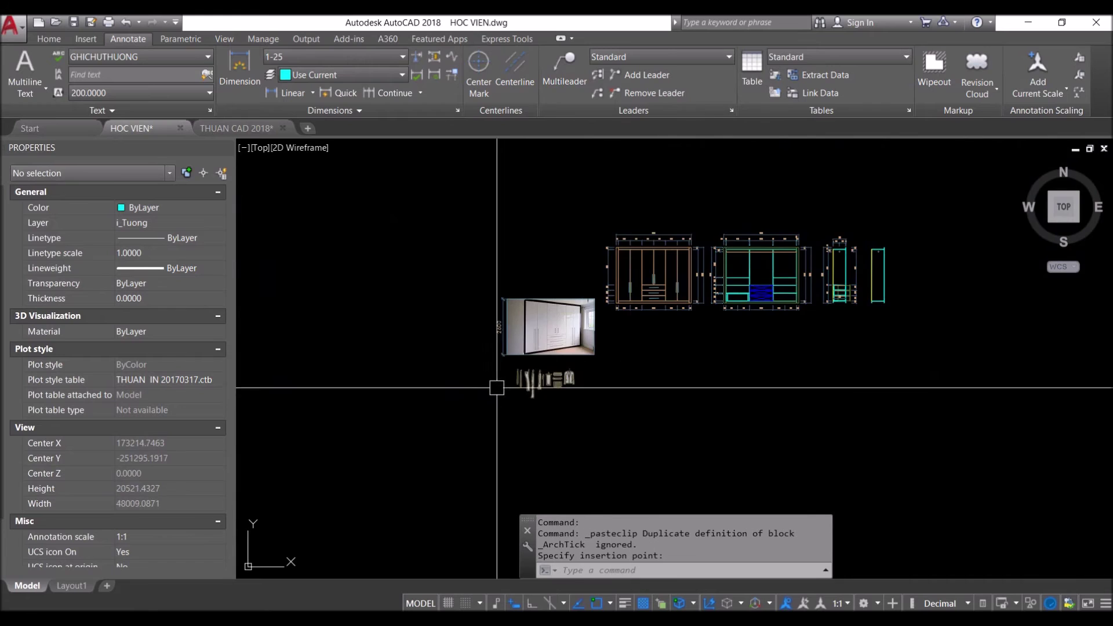
{"action": "scroll", "coordinate": [556, 382], "scroll_direction": "up", "scroll_amount": 4}
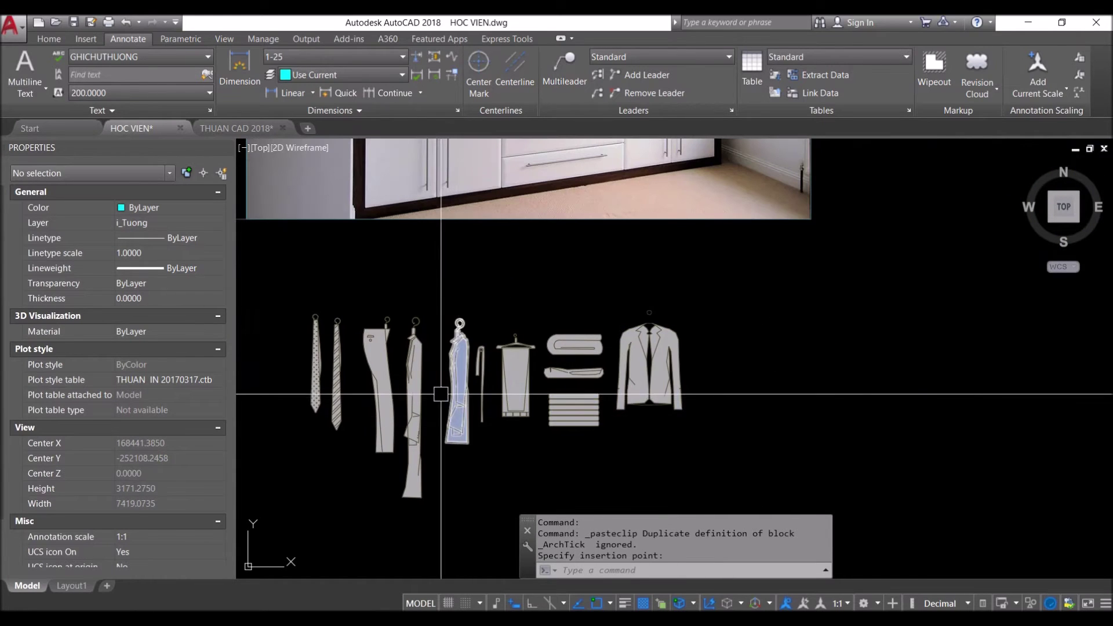
{"action": "left_click", "coordinate": [464, 460]}
Move four clothing blocks to just below the wardrobe elevations
{"action": "left_click", "coordinate": [456, 406]}
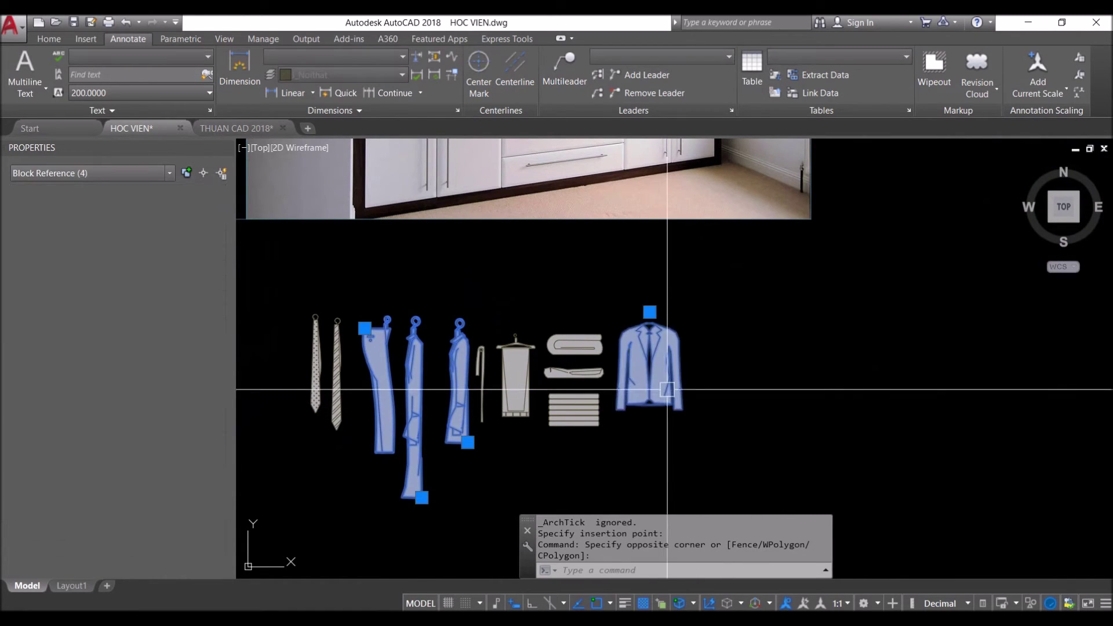
{"action": "key", "text": "m"}
{"action": "key", "text": "Return"}
{"action": "left_click", "coordinate": [624, 413]}
{"action": "scroll", "coordinate": [632, 409], "scroll_direction": "down", "scroll_amount": 3}
{"action": "left_click", "coordinate": [755, 445]}
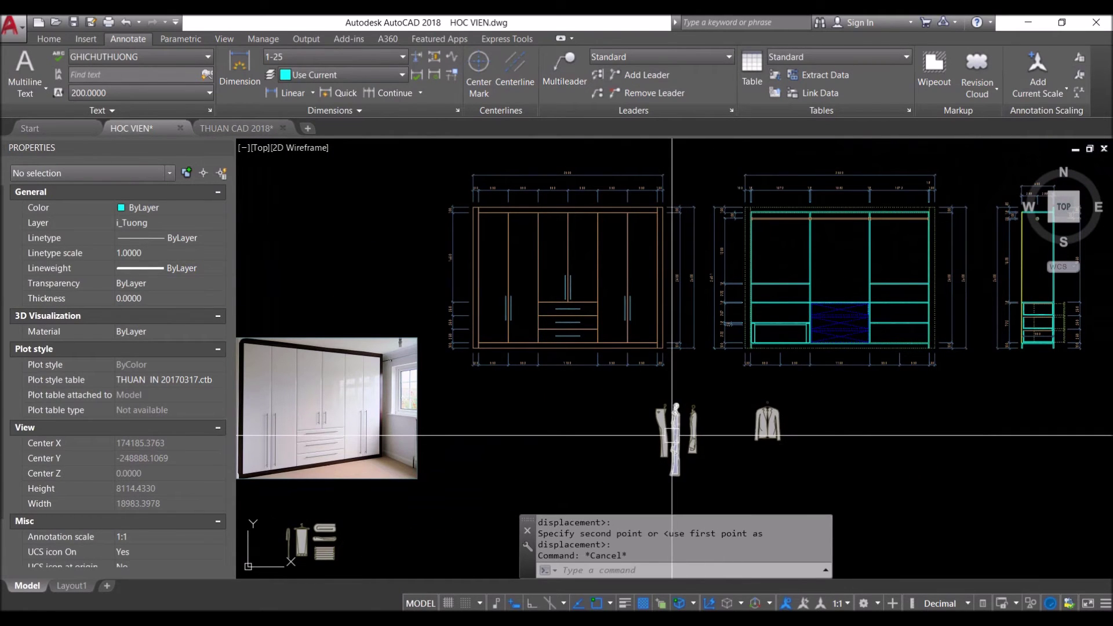
Select the tall hanging coat block and begin moving it with MOVE
{"action": "left_click", "coordinate": [674, 435]}
{"action": "key", "text": "m"}
{"action": "key", "text": "Return"}
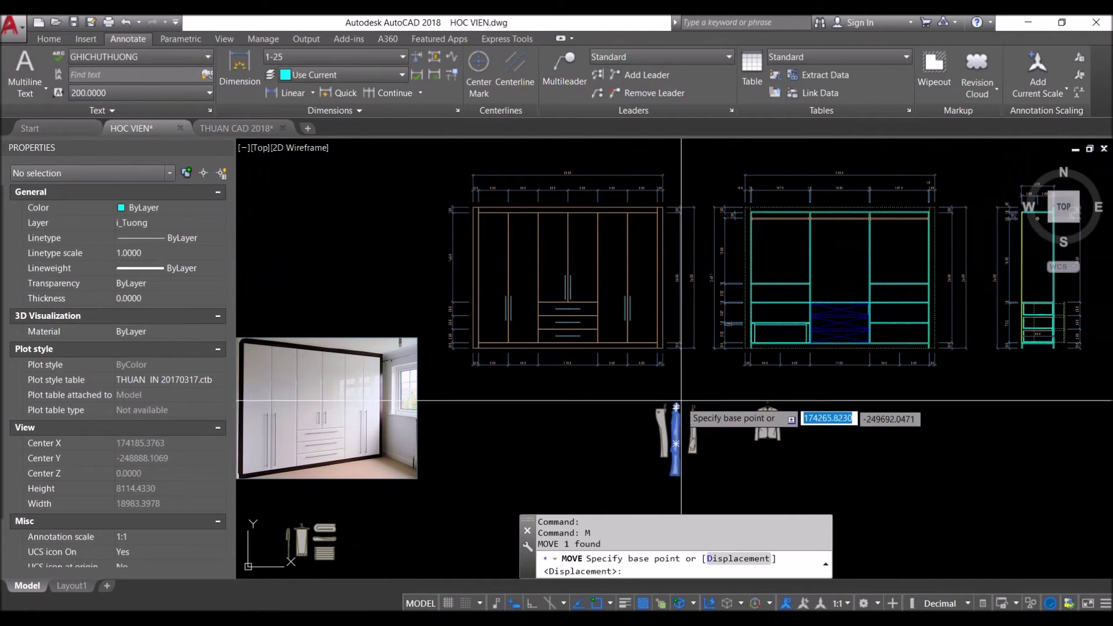
Hang the coat block on the open wardrobe's clothes rail by its hook
{"action": "scroll", "coordinate": [676, 407], "scroll_direction": "up", "scroll_amount": 2}
{"action": "left_click", "coordinate": [676, 407]}
{"action": "scroll", "coordinate": [765, 325], "scroll_direction": "up", "scroll_amount": 2}
{"action": "scroll", "coordinate": [776, 307], "scroll_direction": "up", "scroll_amount": 2}
{"action": "middle_click_drag", "start_coordinate": [791, 290], "coordinate": [716, 190]}
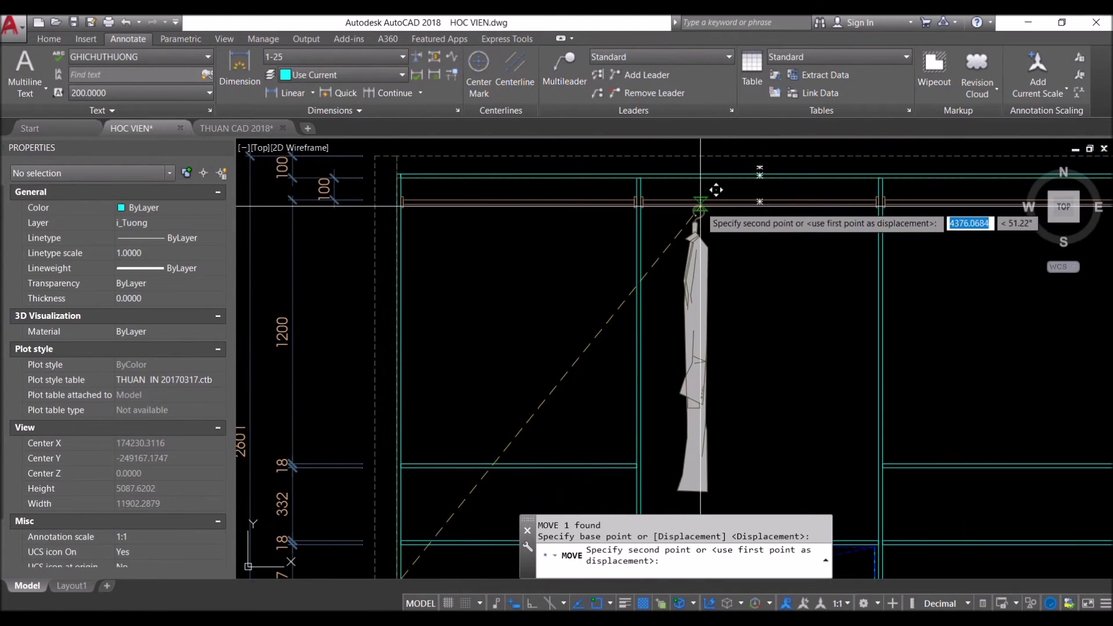
{"action": "left_click", "coordinate": [682, 201]}
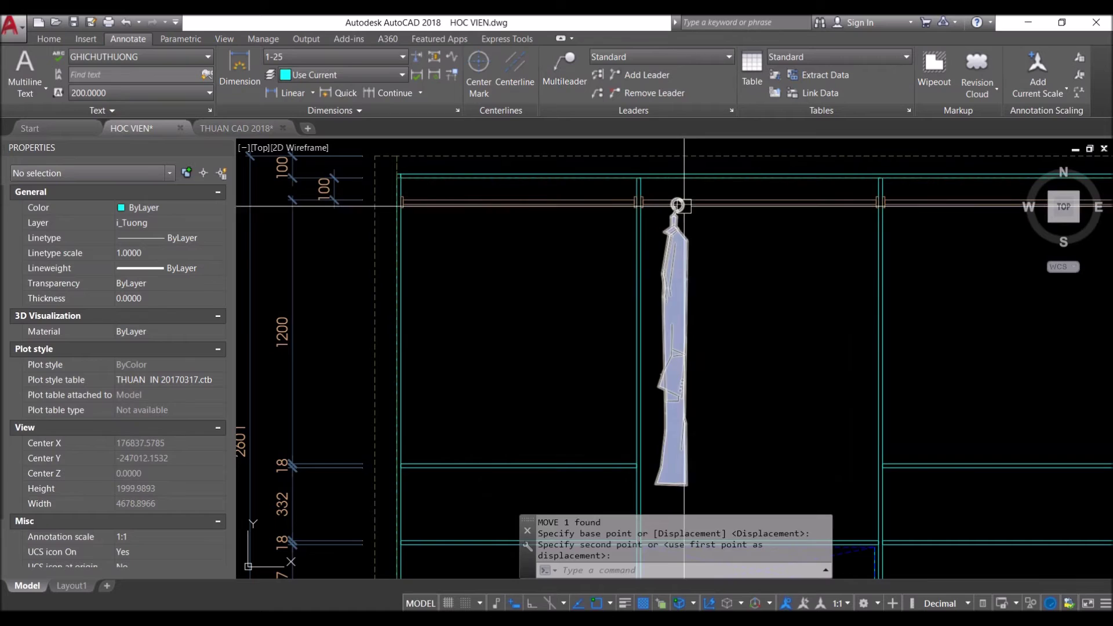
Copy the hung coat further along the rail to form a row of coats
{"action": "key", "text": "Escape"}
{"action": "left_click", "coordinate": [690, 276]}
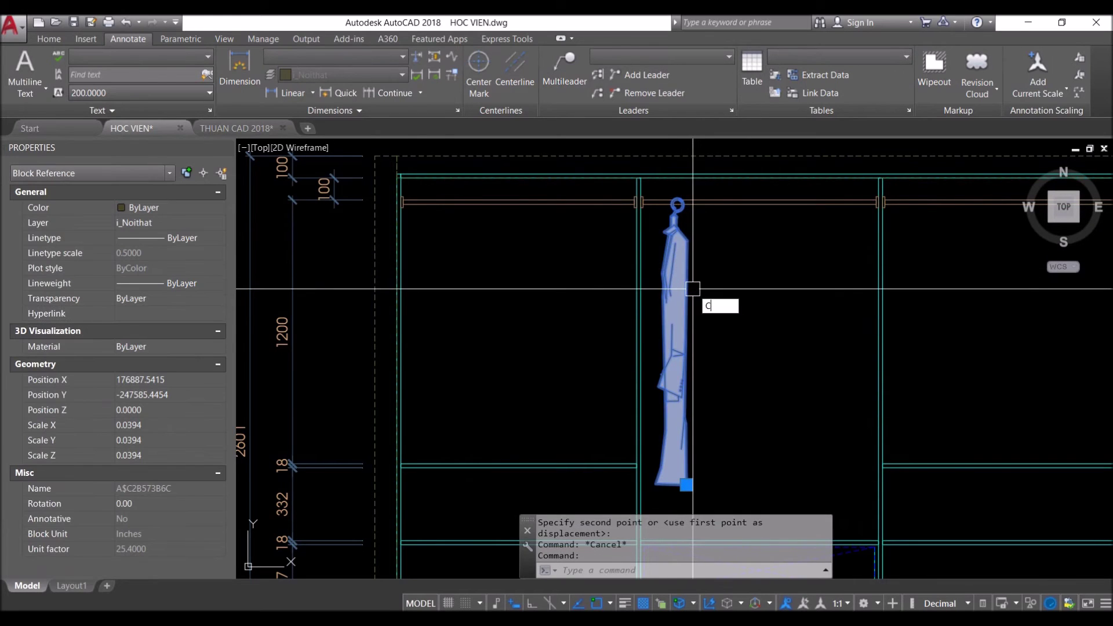
{"action": "type", "text": "o"}
{"action": "key", "text": "Return"}
{"action": "left_click", "coordinate": [743, 307]}
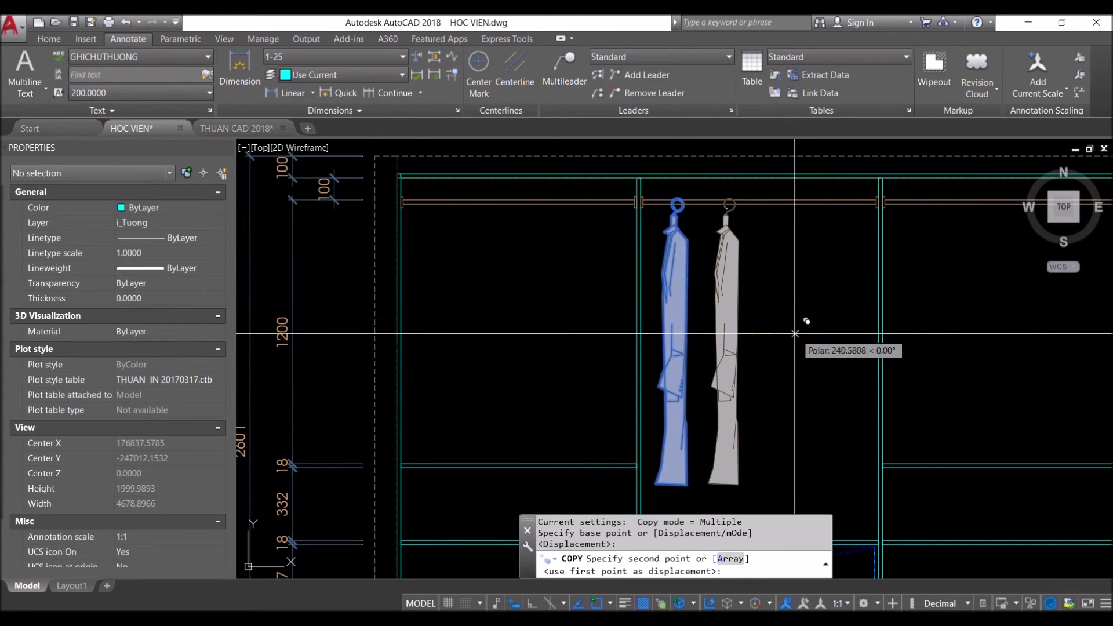
{"action": "left_click", "coordinate": [794, 334]}
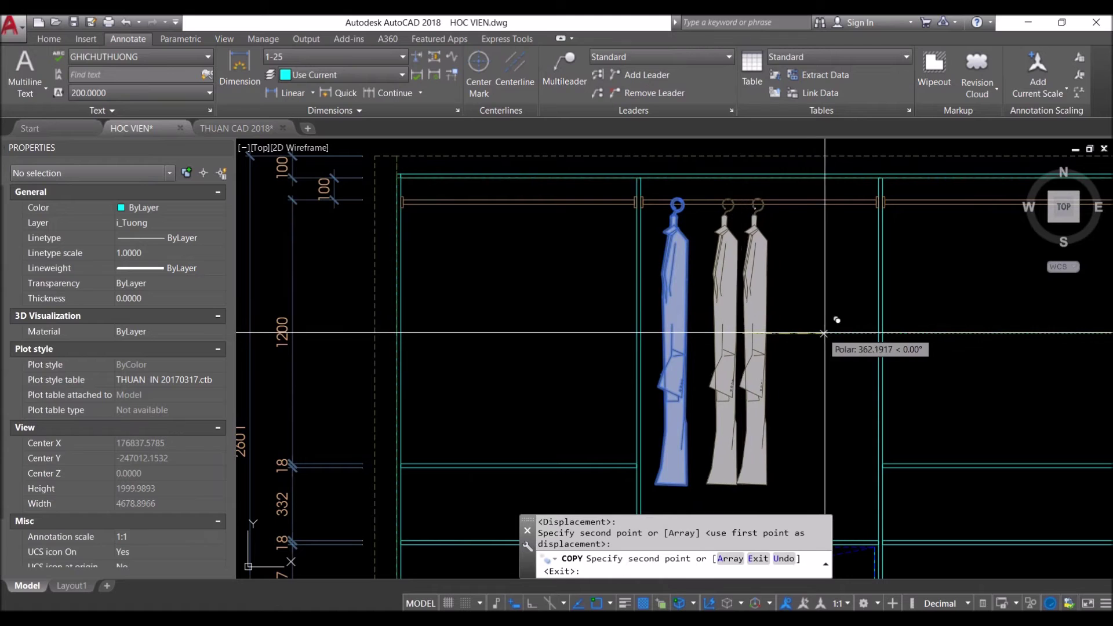
{"action": "left_click", "coordinate": [844, 334]}
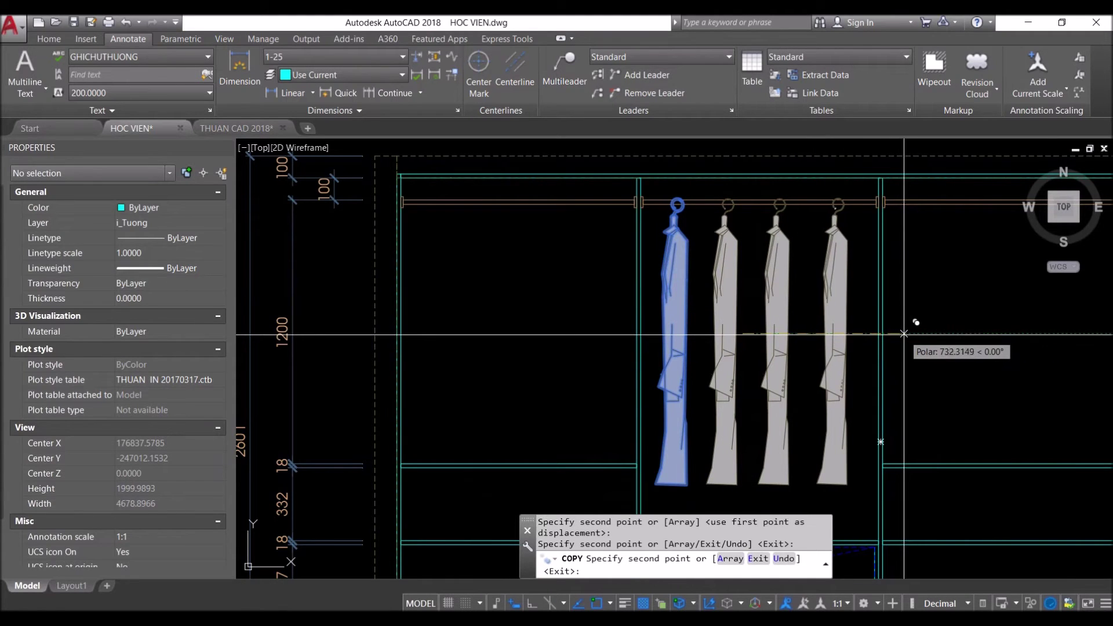
{"action": "scroll", "coordinate": [835, 333], "scroll_direction": "down", "scroll_amount": 6}
{"action": "middle_click_drag", "start_coordinate": [823, 318], "coordinate": [809, 292]}
{"action": "key", "text": "Escape"}
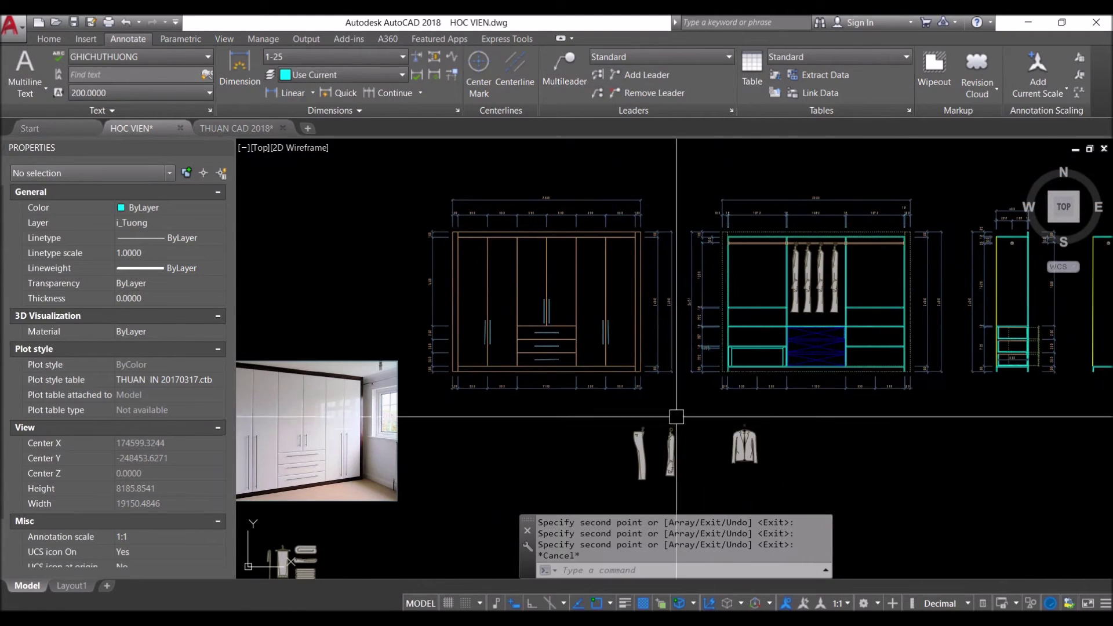
Copy another loose coat block onto the left compartment's rail
{"action": "scroll", "coordinate": [676, 416], "scroll_direction": "up", "scroll_amount": 2}
{"action": "left_click", "coordinate": [673, 452]}
{"action": "type", "text": "o"}
{"action": "key", "text": "Return"}
{"action": "key", "text": "Escape"}
{"action": "left_click", "coordinate": [680, 454]}
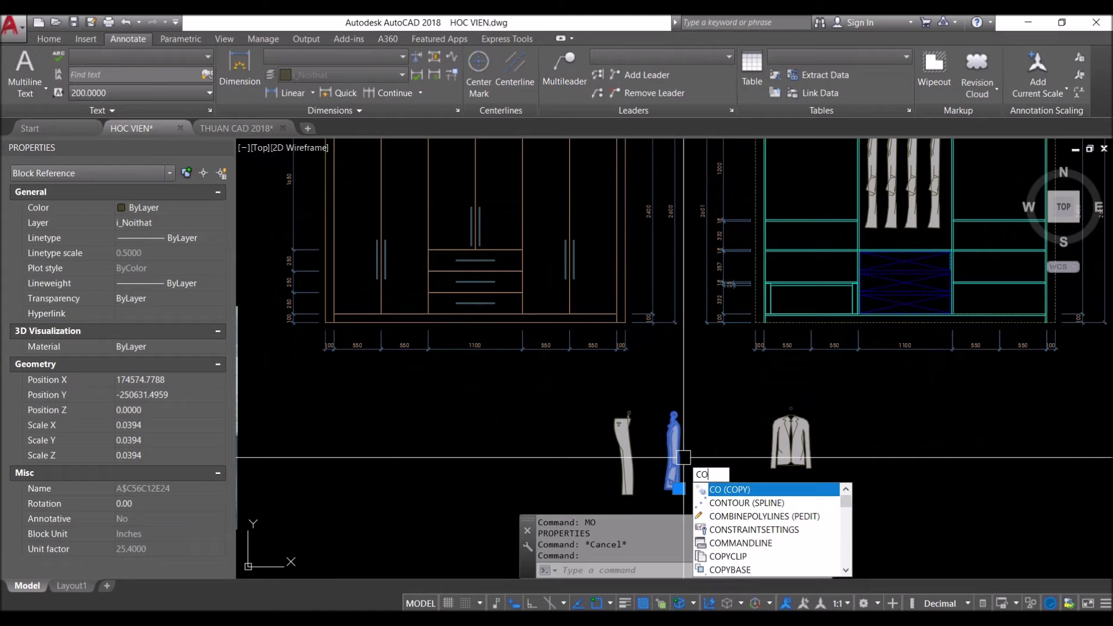
{"action": "key", "text": "Return"}
{"action": "left_click", "coordinate": [678, 489]}
{"action": "scroll", "coordinate": [716, 394], "scroll_direction": "up", "scroll_amount": 2}
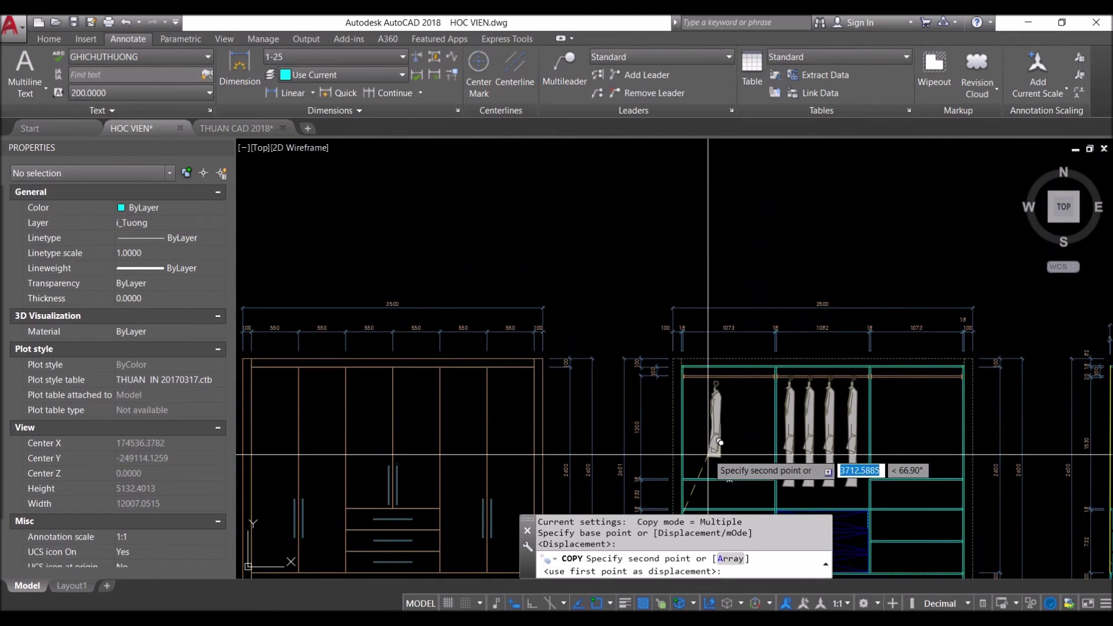
{"action": "scroll", "coordinate": [707, 422], "scroll_direction": "up", "scroll_amount": 3}
{"action": "middle_click_drag", "start_coordinate": [696, 434], "coordinate": [665, 336]}
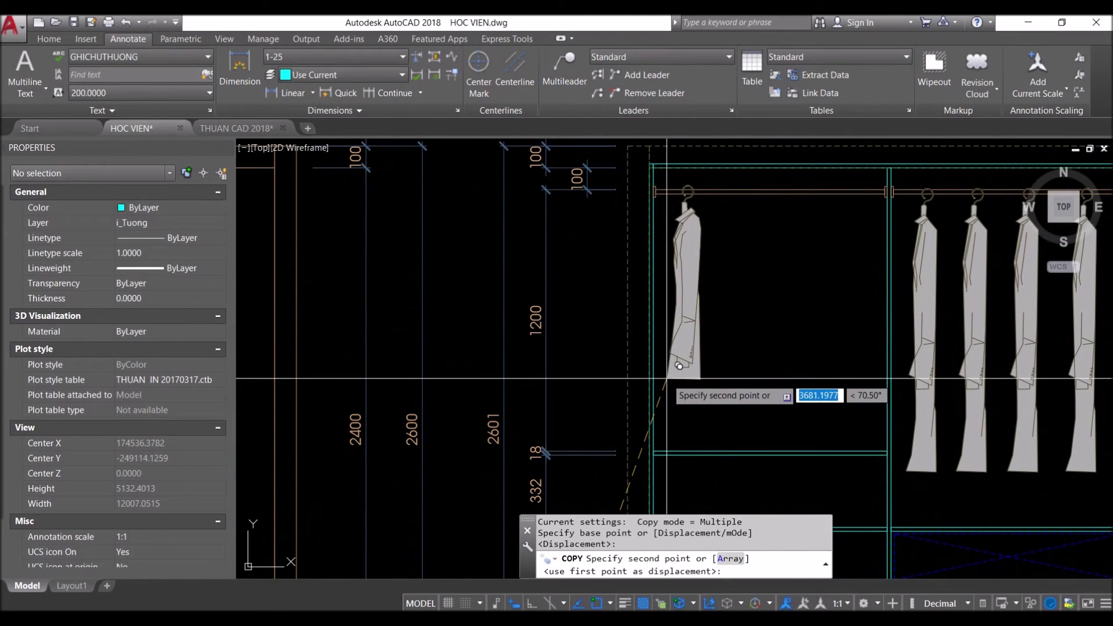
{"action": "left_click", "coordinate": [666, 378]}
{"action": "key", "text": "Escape"}
Copy that coat three times along the left rail for four coats
{"action": "left_click", "coordinate": [685, 374]}
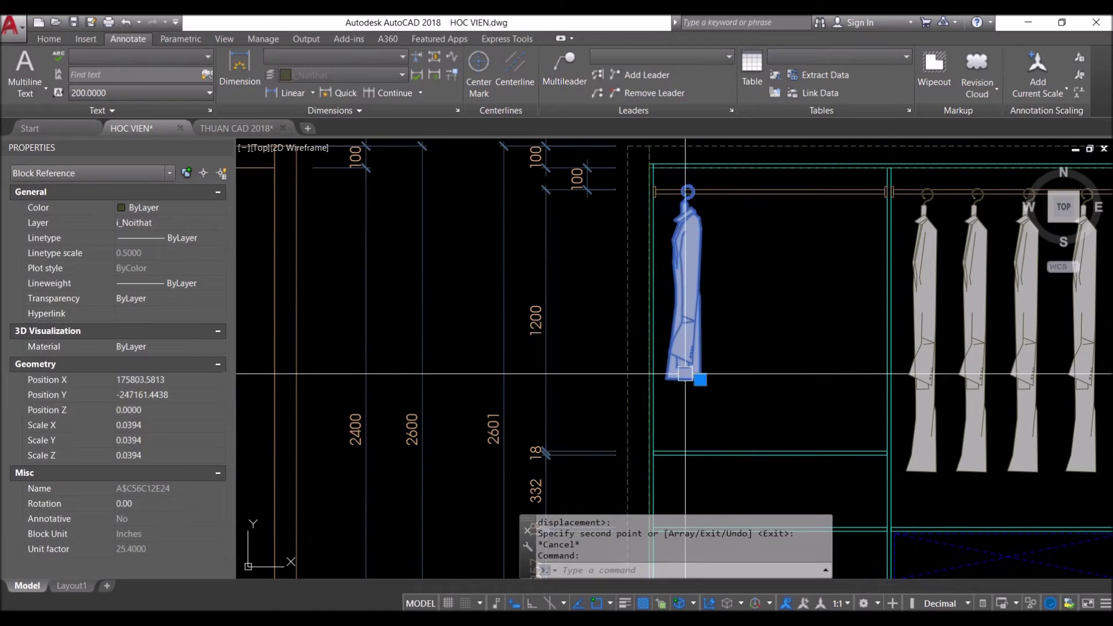
{"action": "type", "text": "CO"}
{"action": "key", "text": "Return"}
{"action": "left_click", "coordinate": [710, 411]}
{"action": "left_click", "coordinate": [767, 411]}
{"action": "left_click", "coordinate": [823, 411]}
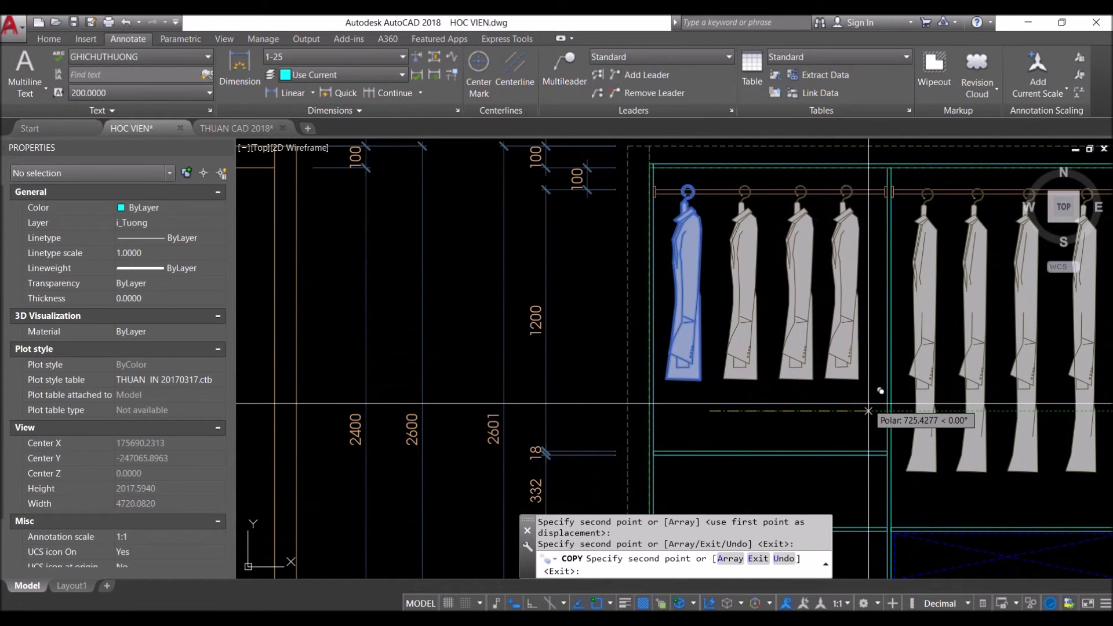
{"action": "left_click", "coordinate": [863, 411]}
{"action": "key", "text": "Escape"}
{"action": "scroll", "coordinate": [863, 412], "scroll_direction": "down", "scroll_amount": 5}
{"action": "scroll", "coordinate": [587, 415], "scroll_direction": "up", "scroll_amount": 2}
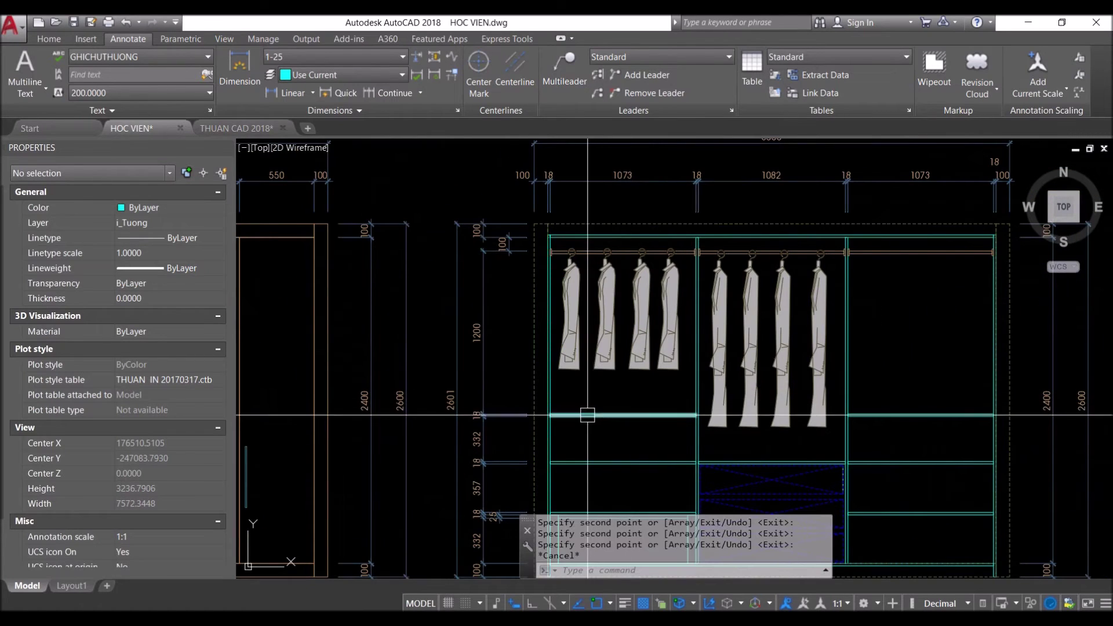
{"action": "scroll", "coordinate": [684, 422], "scroll_direction": "down", "scroll_amount": 4}
{"action": "scroll", "coordinate": [655, 348], "scroll_direction": "up", "scroll_amount": 3}
{"action": "scroll", "coordinate": [654, 348], "scroll_direction": "up", "scroll_amount": 2}
Copy the folded towel and folded-clothes stack up to the wardrobe shelves
{"action": "scroll", "coordinate": [654, 343], "scroll_direction": "down", "scroll_amount": 3}
{"action": "scroll", "coordinate": [655, 343], "scroll_direction": "down", "scroll_amount": 3}
{"action": "scroll", "coordinate": [406, 406], "scroll_direction": "up", "scroll_amount": 2}
{"action": "scroll", "coordinate": [348, 435], "scroll_direction": "up", "scroll_amount": 2}
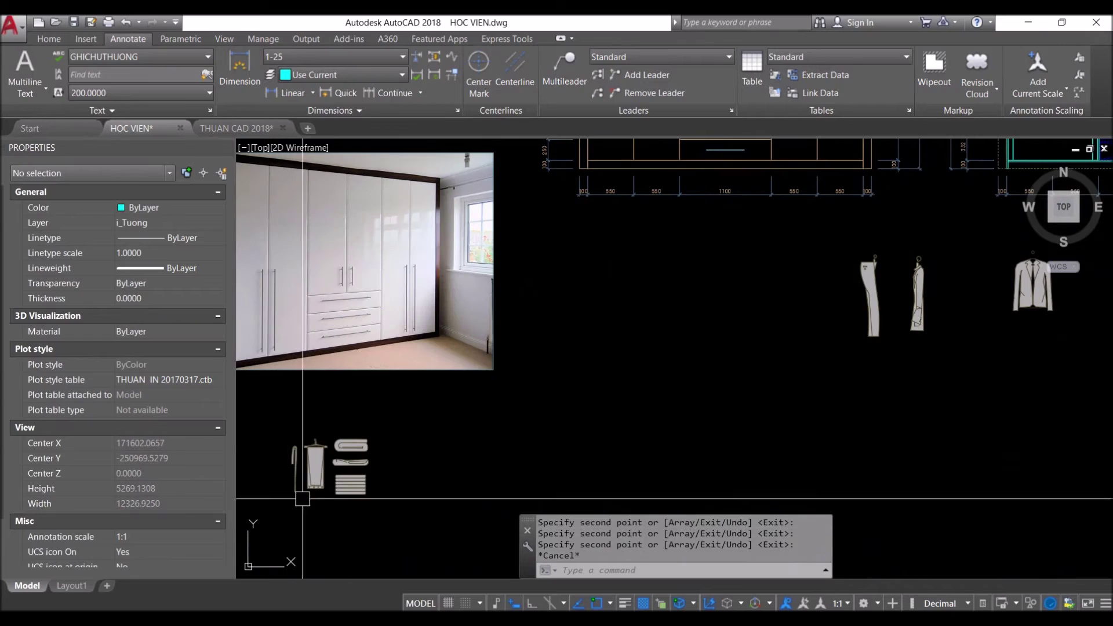
{"action": "left_click", "coordinate": [373, 442]}
{"action": "left_click", "coordinate": [355, 484]}
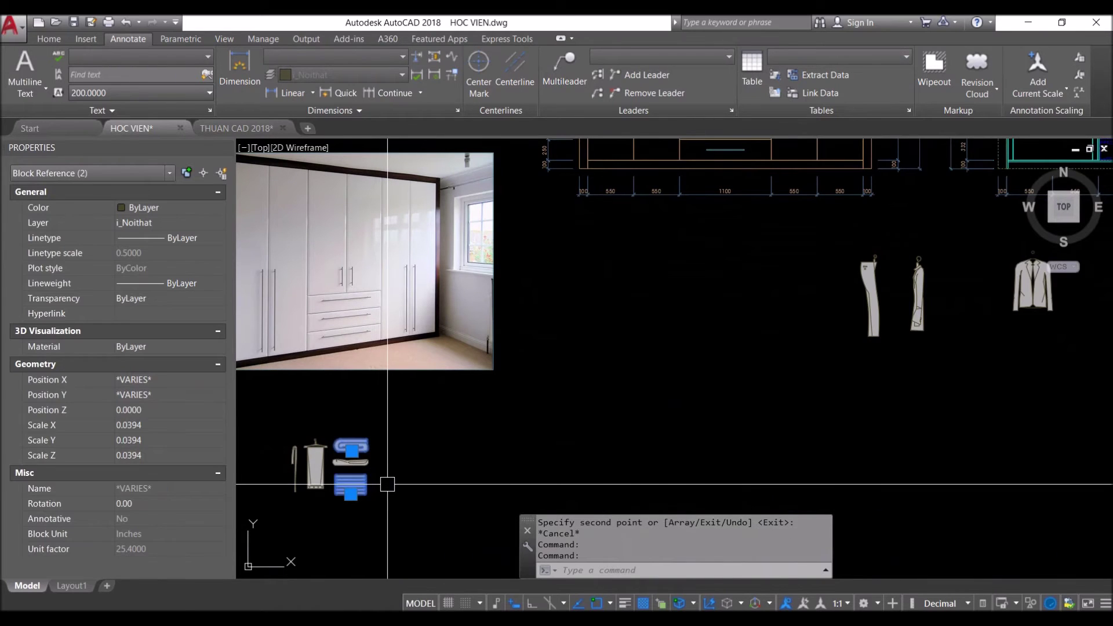
{"action": "type", "text": "CO"}
{"action": "key", "text": "Return"}
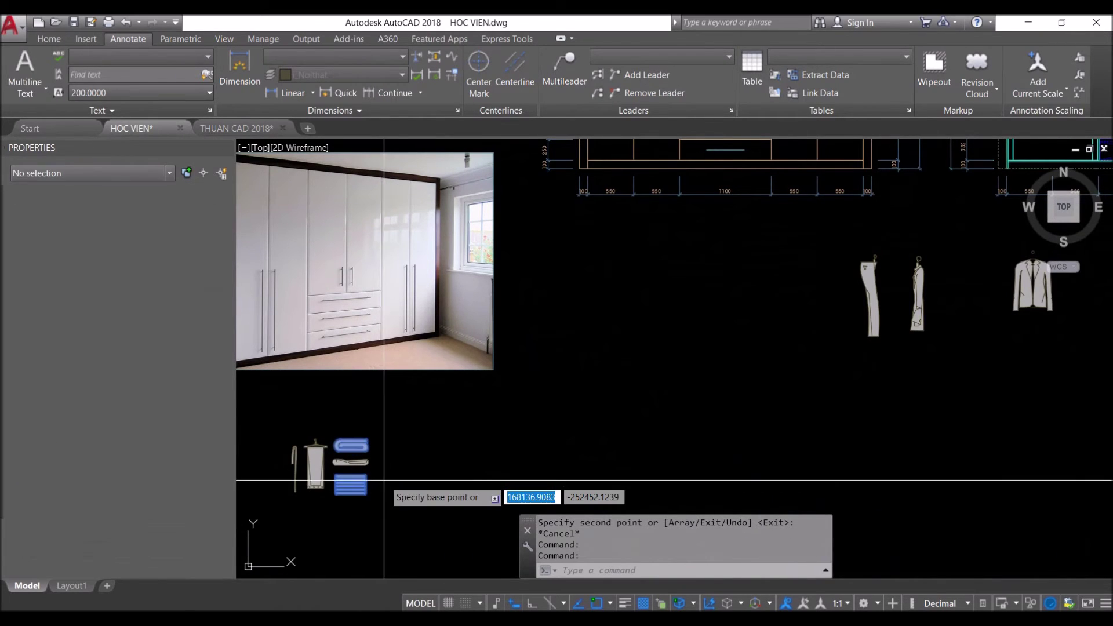
{"action": "left_click", "coordinate": [386, 406]}
{"action": "scroll", "coordinate": [922, 318], "scroll_direction": "up", "scroll_amount": 3}
{"action": "scroll", "coordinate": [922, 318], "scroll_direction": "up", "scroll_amount": 2}
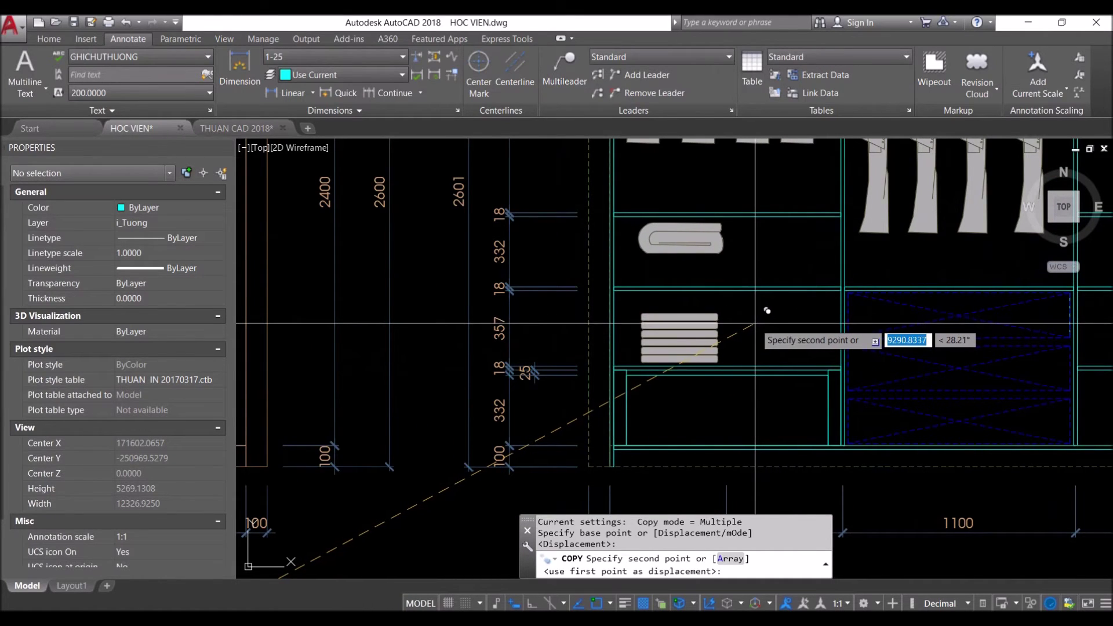
{"action": "key", "text": "Escape"}
{"action": "left_click", "coordinate": [719, 241]}
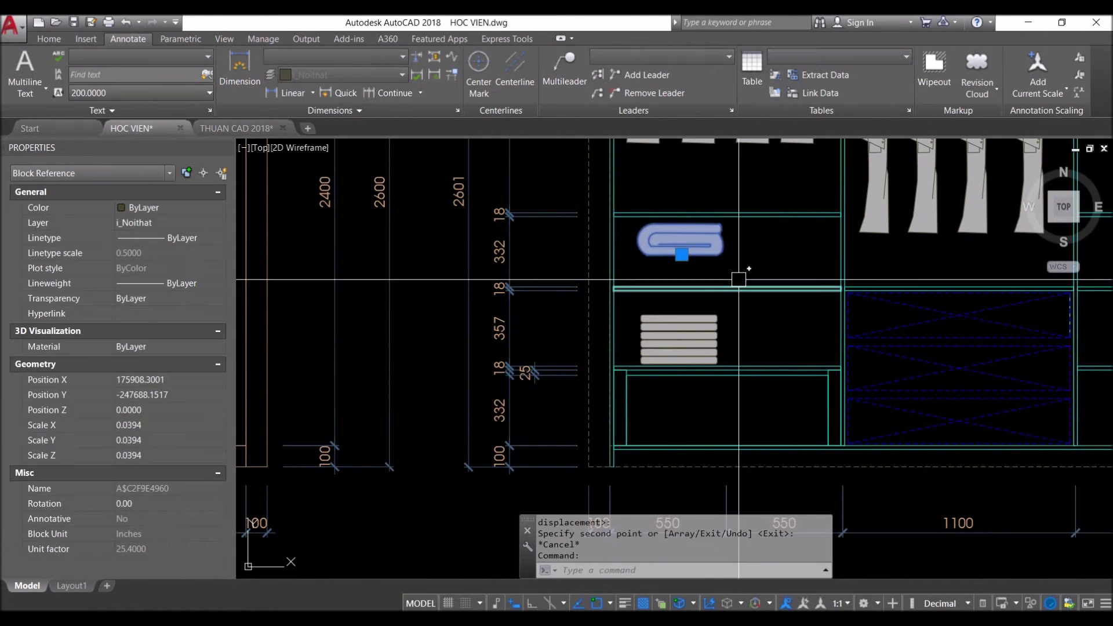
Move the folded towel onto the upper shelf of the left compartment
{"action": "type", "text": "m"}
{"action": "key", "text": "Return"}
{"action": "left_click", "coordinate": [685, 259]}
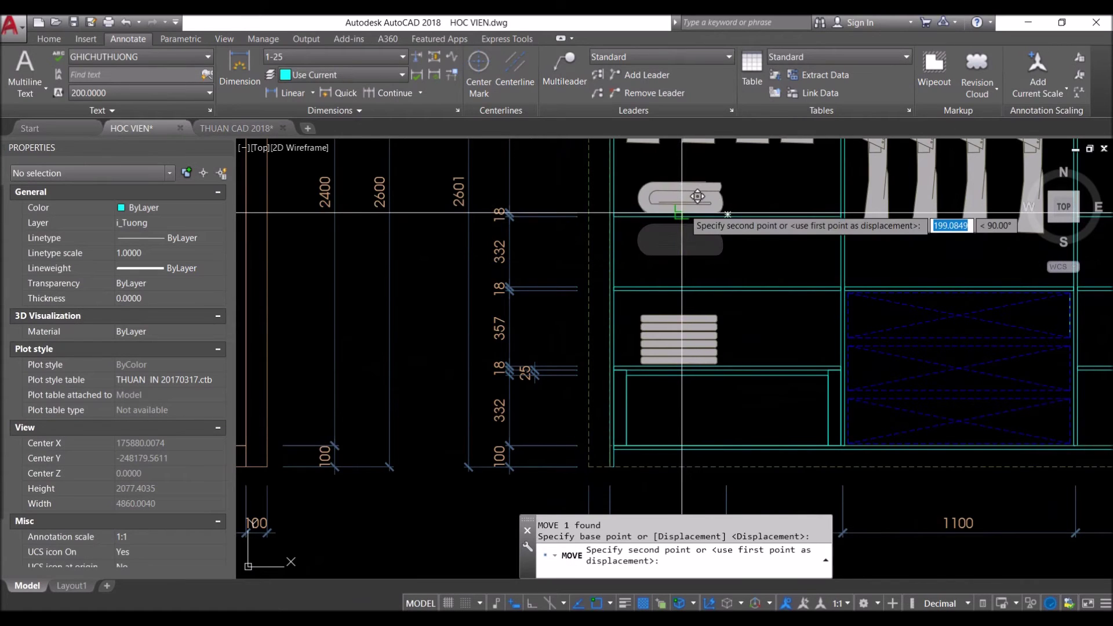
{"action": "scroll", "coordinate": [682, 213], "scroll_direction": "up", "scroll_amount": 2}
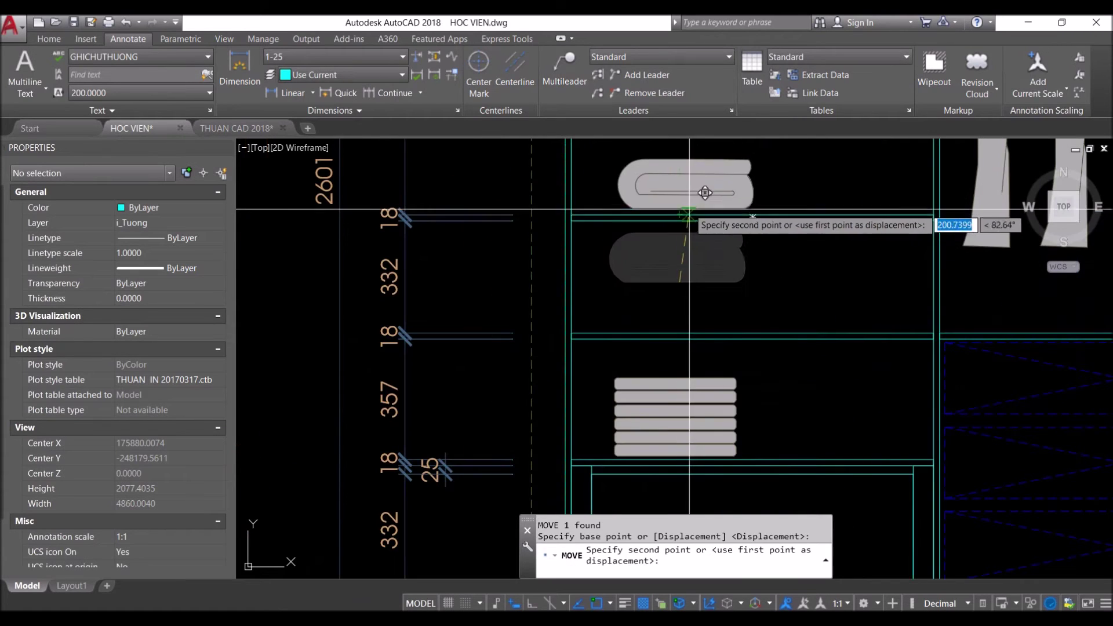
{"action": "left_click", "coordinate": [657, 329]}
{"action": "left_click", "coordinate": [672, 307]}
{"action": "scroll", "coordinate": [679, 390], "scroll_direction": "down", "scroll_amount": 2}
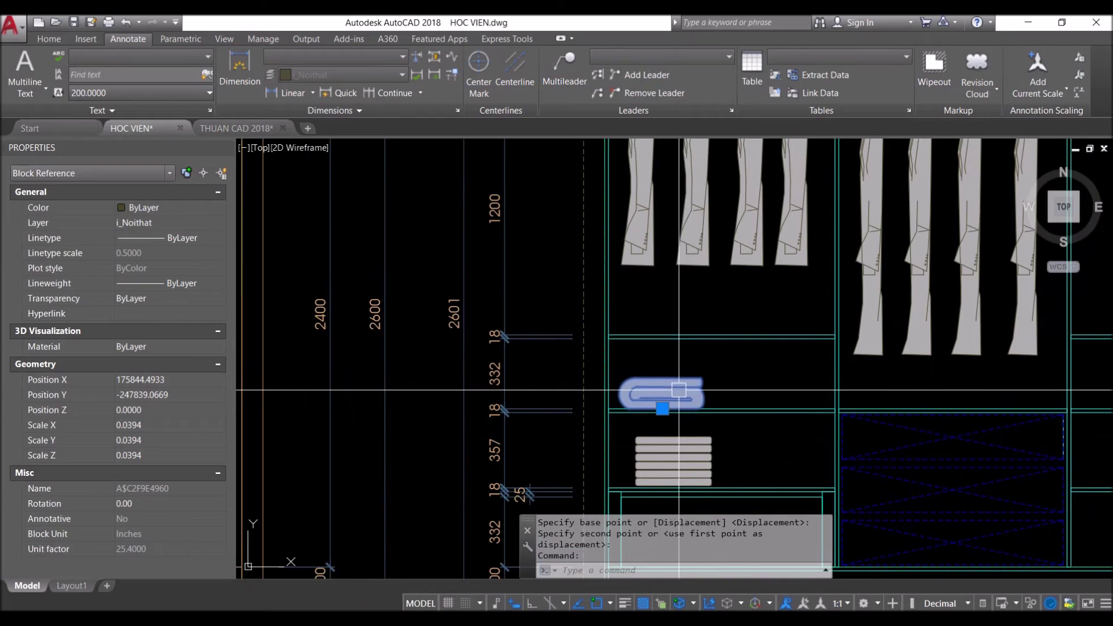
{"action": "key", "text": "space"}
{"action": "scroll", "coordinate": [721, 391], "scroll_direction": "up", "scroll_amount": 3}
{"action": "left_click", "coordinate": [686, 417]}
{"action": "left_click", "coordinate": [966, 212]}
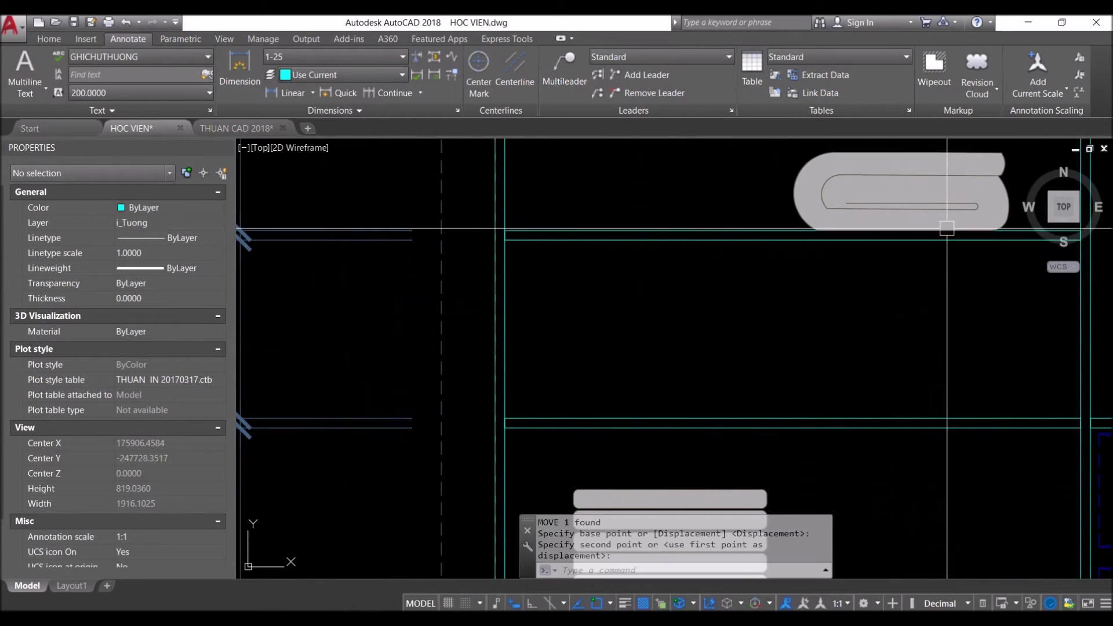
Copy the towel onto the lower shelves of the left compartment
{"action": "left_click", "coordinate": [923, 262]}
{"action": "left_click", "coordinate": [864, 214]}
{"action": "type", "text": "co"}
{"action": "key", "text": "space"}
{"action": "left_click", "coordinate": [887, 231]}
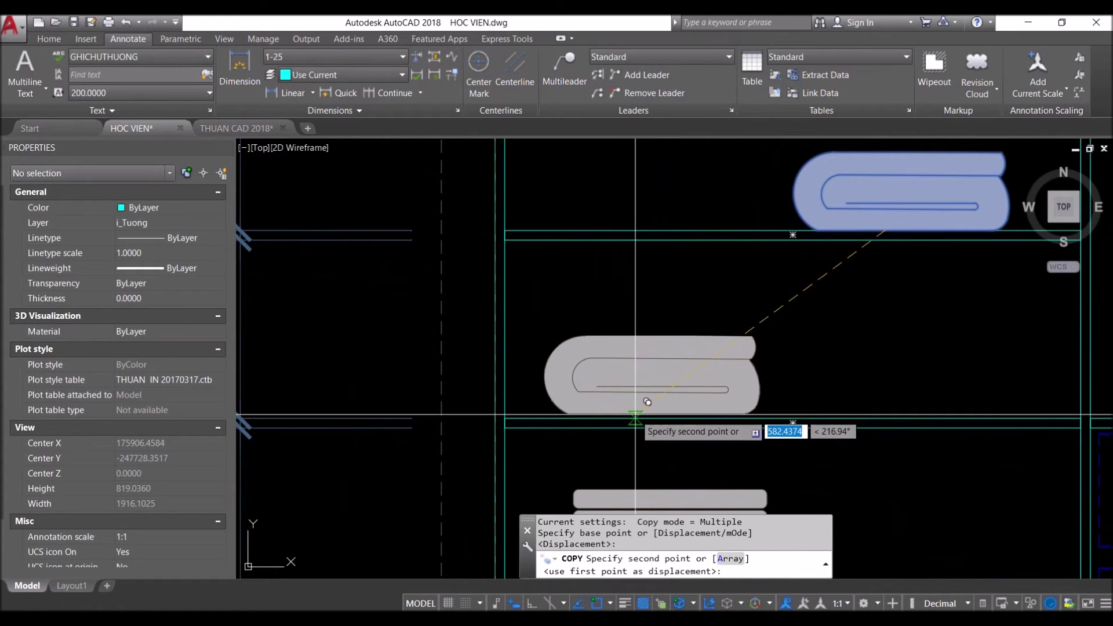
{"action": "left_click", "coordinate": [647, 402]}
{"action": "scroll", "coordinate": [649, 348], "scroll_direction": "down", "scroll_amount": 2}
{"action": "scroll", "coordinate": [725, 299], "scroll_direction": "down", "scroll_amount": 2}
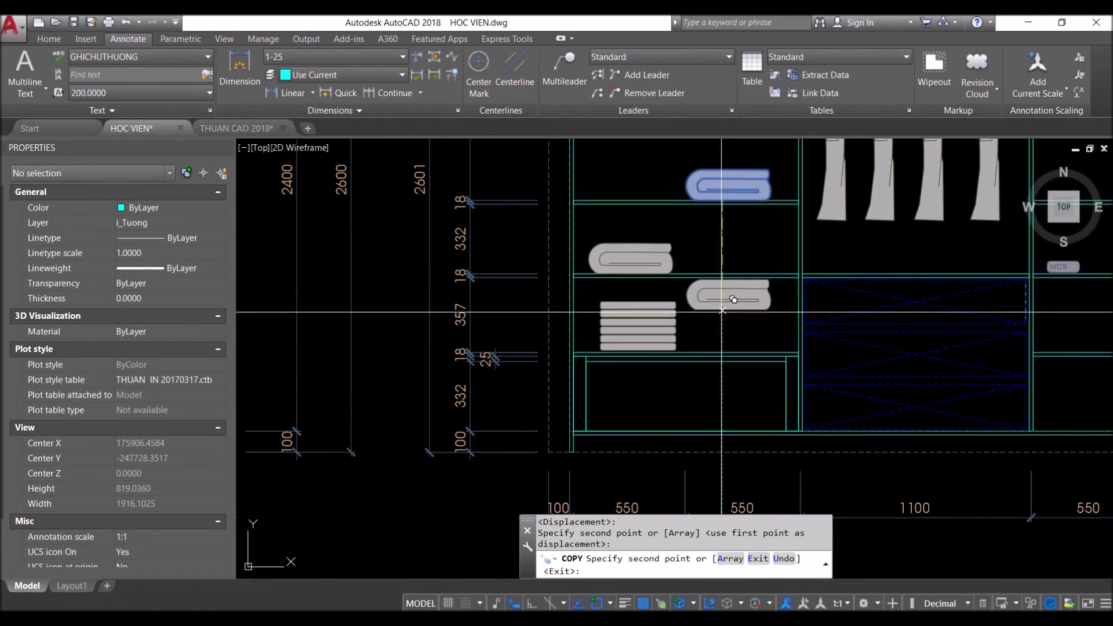
{"action": "middle_click_drag", "start_coordinate": [729, 298], "coordinate": [562, 387]}
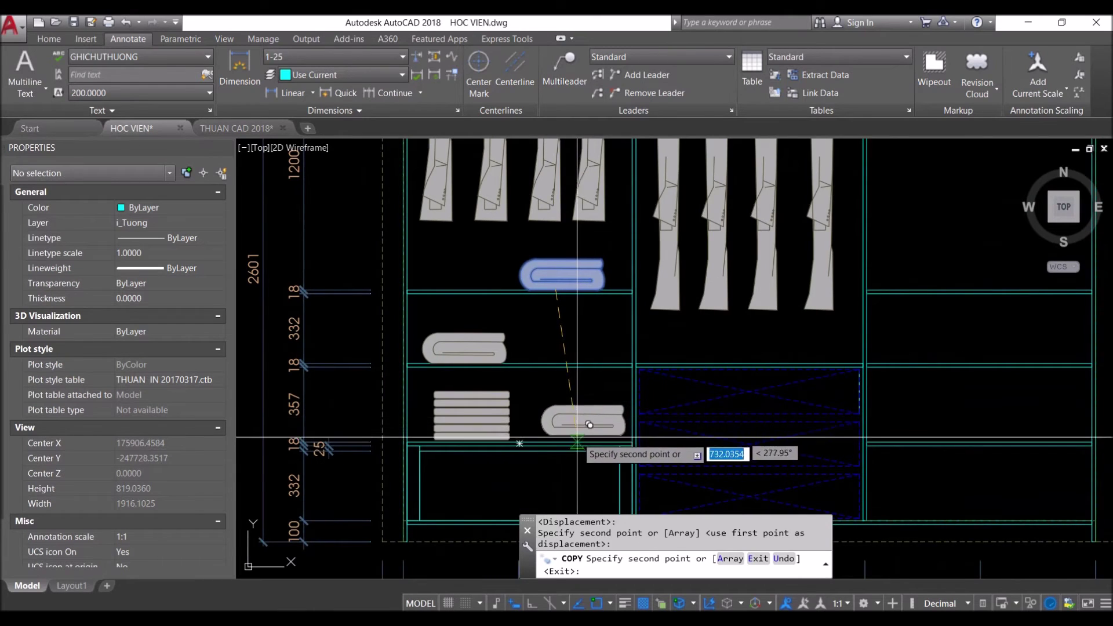
{"action": "scroll", "coordinate": [576, 436], "scroll_direction": "up", "scroll_amount": 4}
{"action": "left_click", "coordinate": [531, 444]}
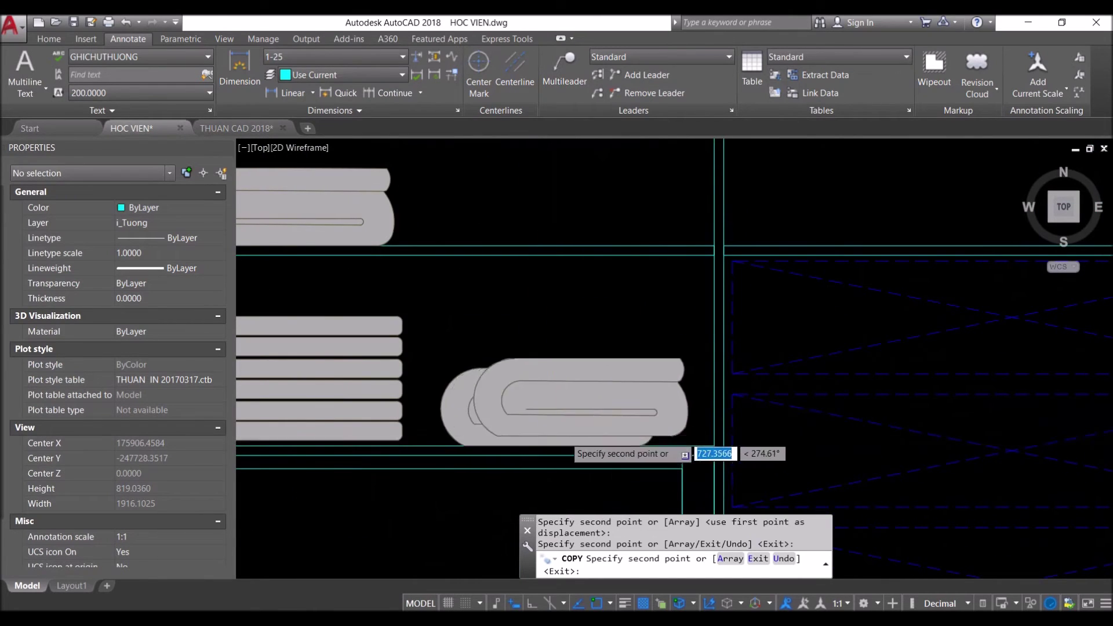
{"action": "key", "text": "Escape"}
Select the four towel blocks and start mirroring them with MI
{"action": "scroll", "coordinate": [532, 444], "scroll_direction": "down", "scroll_amount": 4}
{"action": "left_click", "coordinate": [574, 276]}
{"action": "left_click", "coordinate": [490, 347]}
{"action": "left_click", "coordinate": [464, 413]}
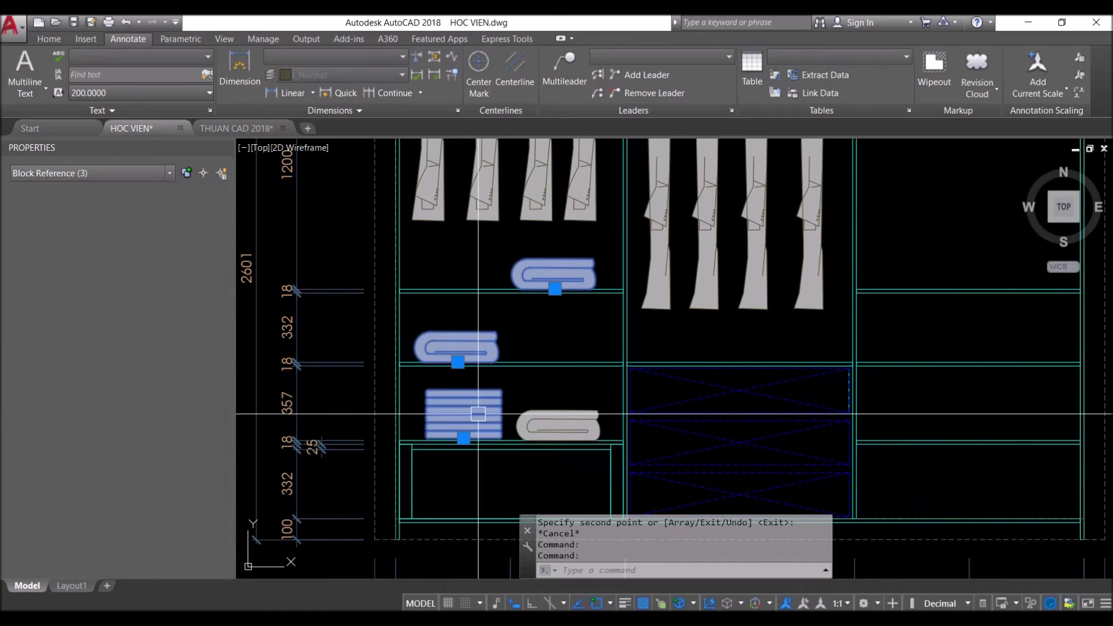
{"action": "left_click", "coordinate": [571, 405]}
{"action": "type", "text": "i"}
{"action": "key", "text": "Return"}
{"action": "scroll", "coordinate": [594, 391], "scroll_direction": "down", "scroll_amount": 3}
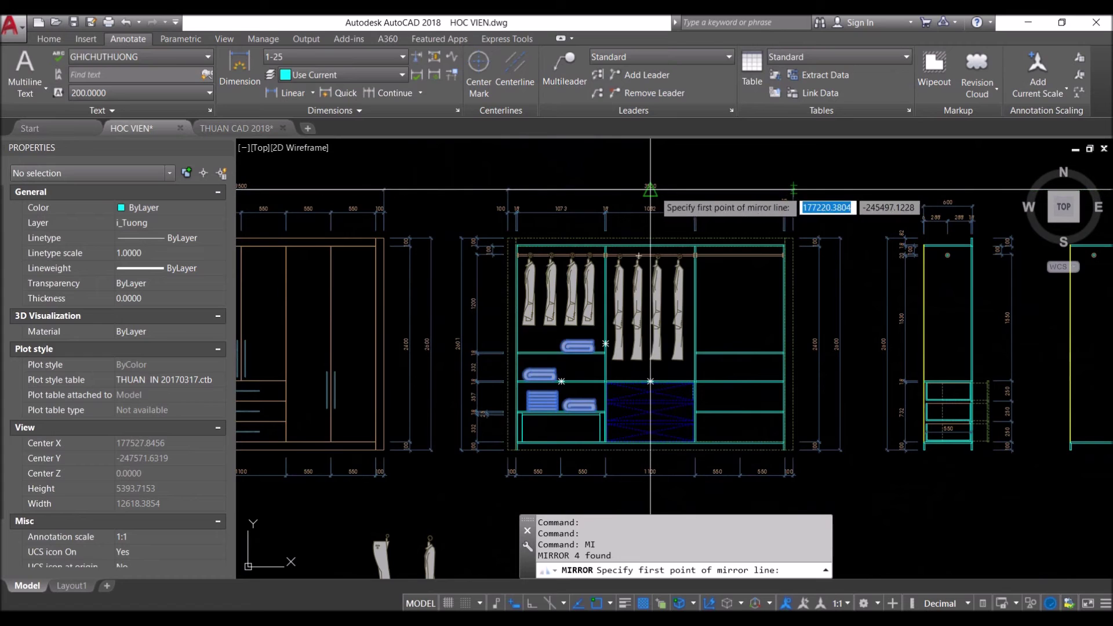
Keep the original towels, then copy the four left-rail coats onto the right rail
{"action": "key", "text": "Return"}
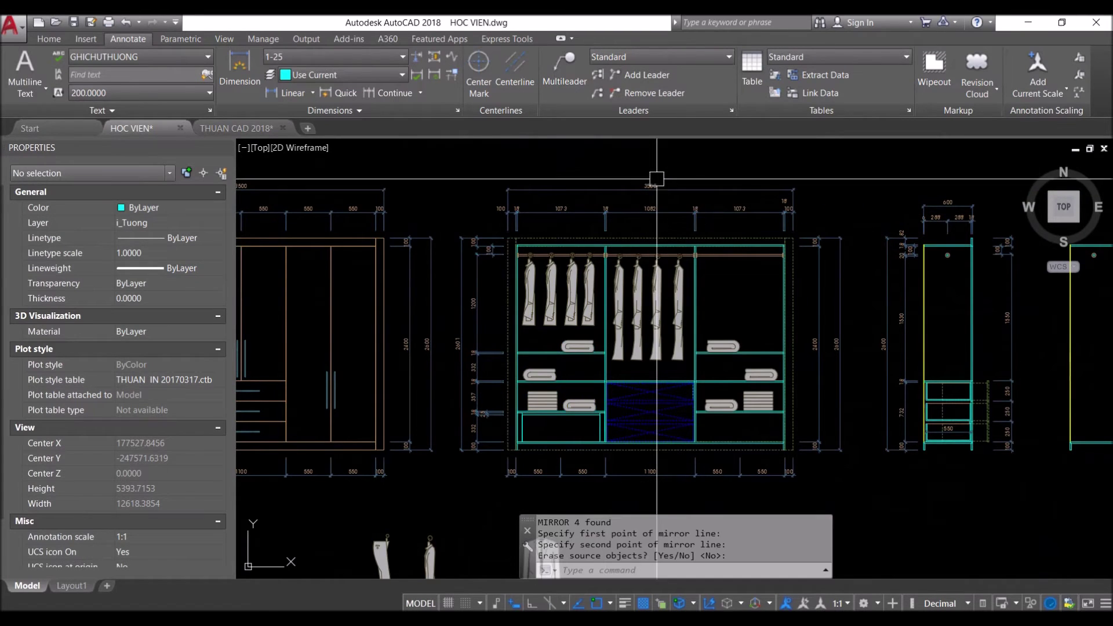
{"action": "left_click", "coordinate": [589, 295]}
{"action": "scroll", "coordinate": [592, 297], "scroll_direction": "up", "scroll_amount": 5}
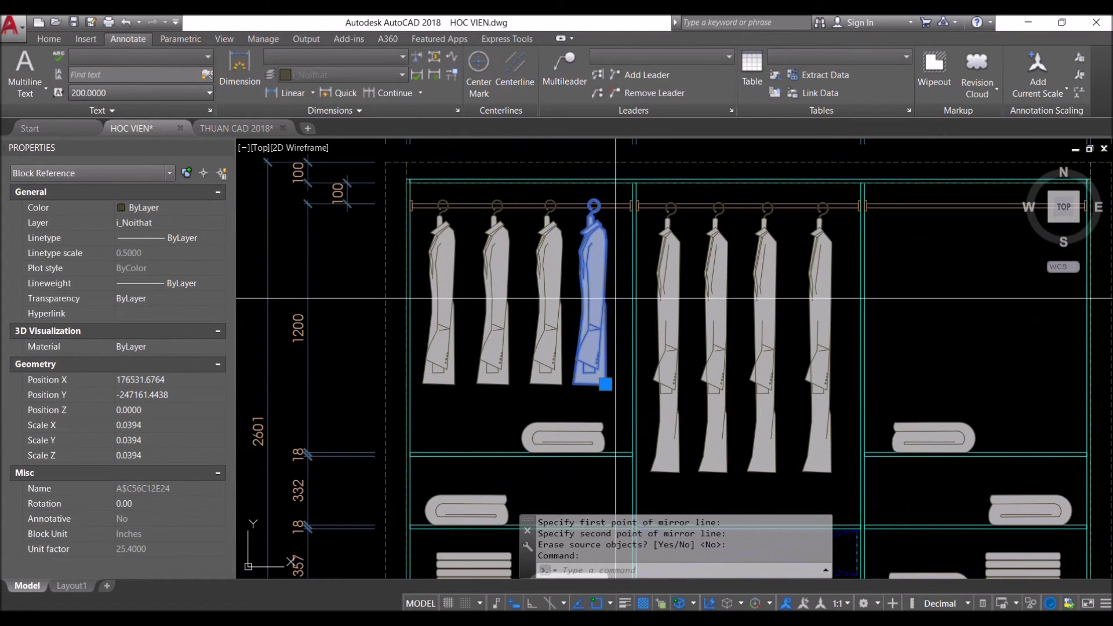
{"action": "left_click_drag", "start_coordinate": [616, 298], "coordinate": [417, 308]}
{"action": "type", "text": "co"}
{"action": "key", "text": "Return"}
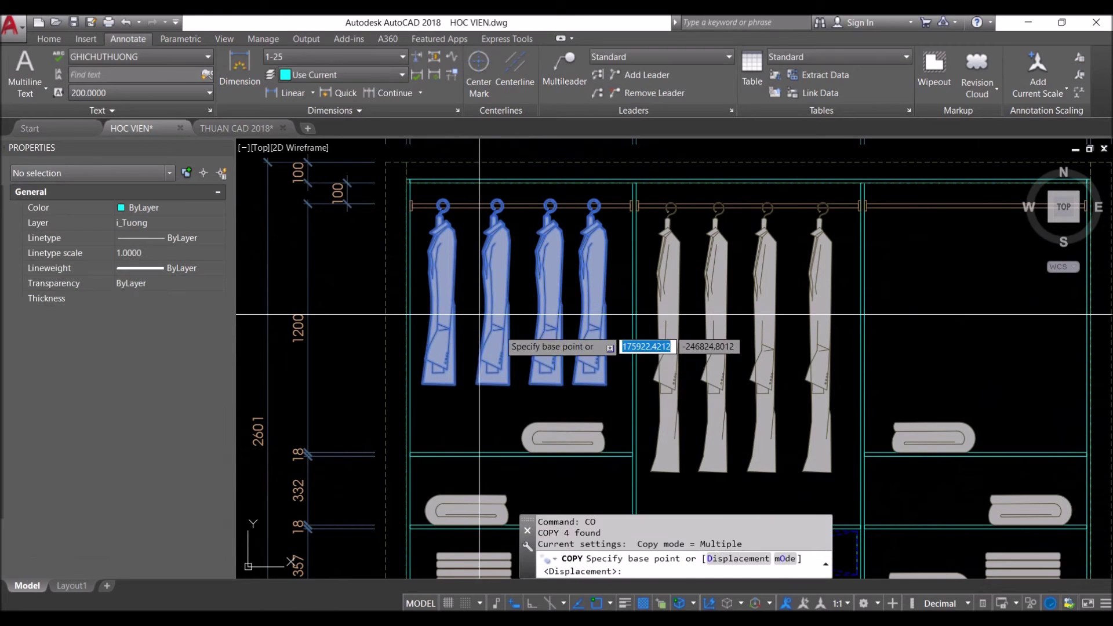
{"action": "left_click", "coordinate": [635, 430]}
{"action": "middle_click_drag", "start_coordinate": [1043, 417], "coordinate": [780, 417]}
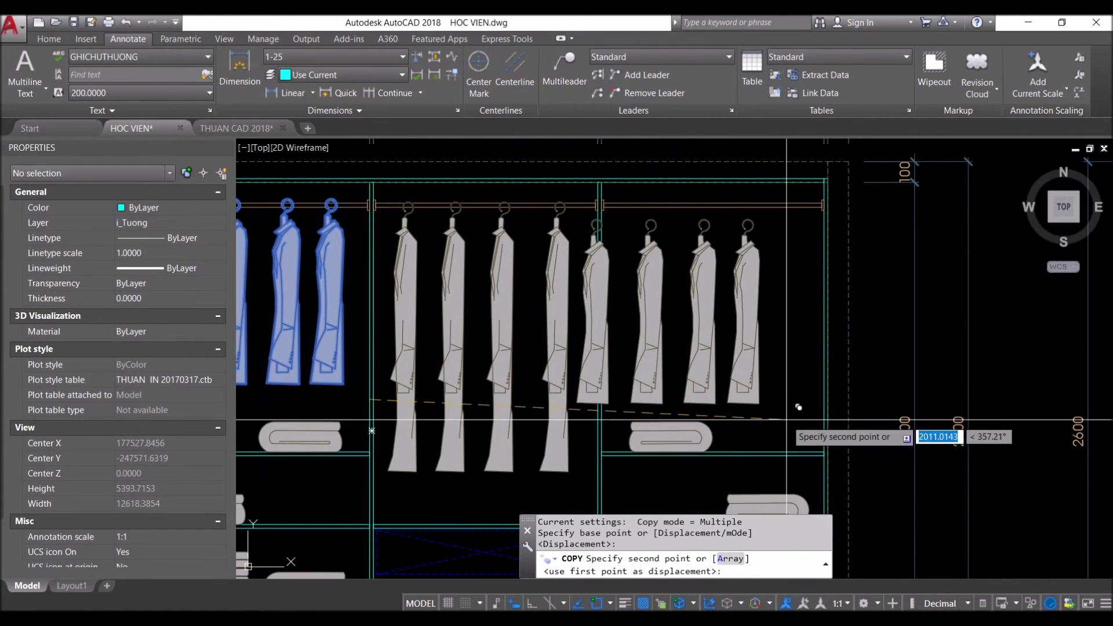
{"action": "left_click", "coordinate": [827, 399]}
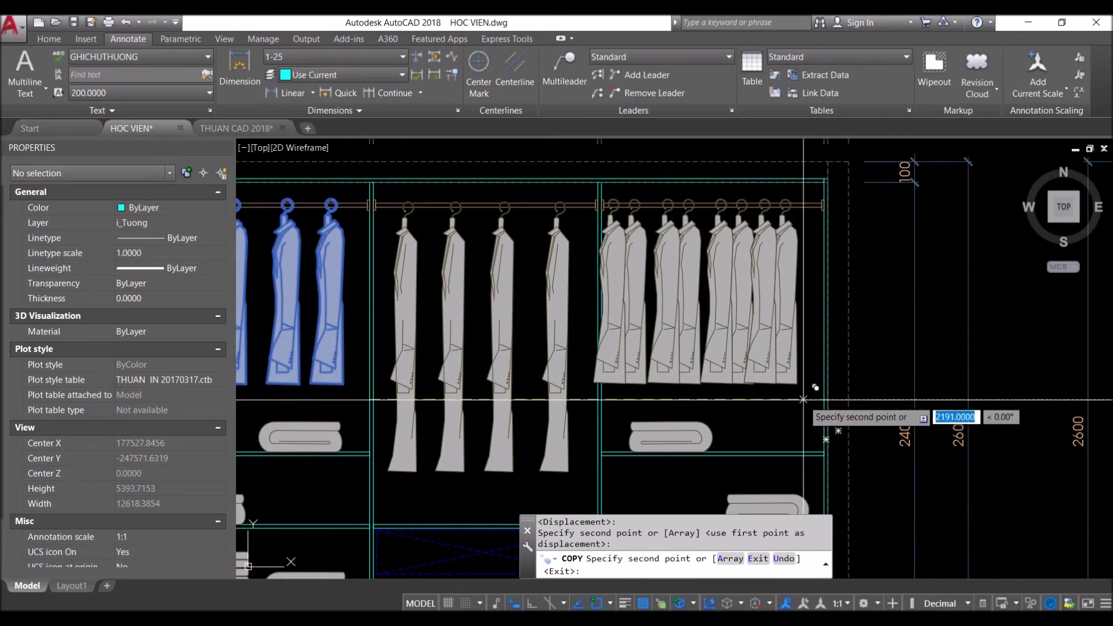
Pan the view over to the hinged-door wardrobe elevation
{"action": "scroll", "coordinate": [823, 400], "scroll_direction": "down", "scroll_amount": 3}
{"action": "scroll", "coordinate": [597, 348], "scroll_direction": "up", "scroll_amount": 1}
{"action": "middle_click_drag", "start_coordinate": [596, 347], "coordinate": [600, 385]}
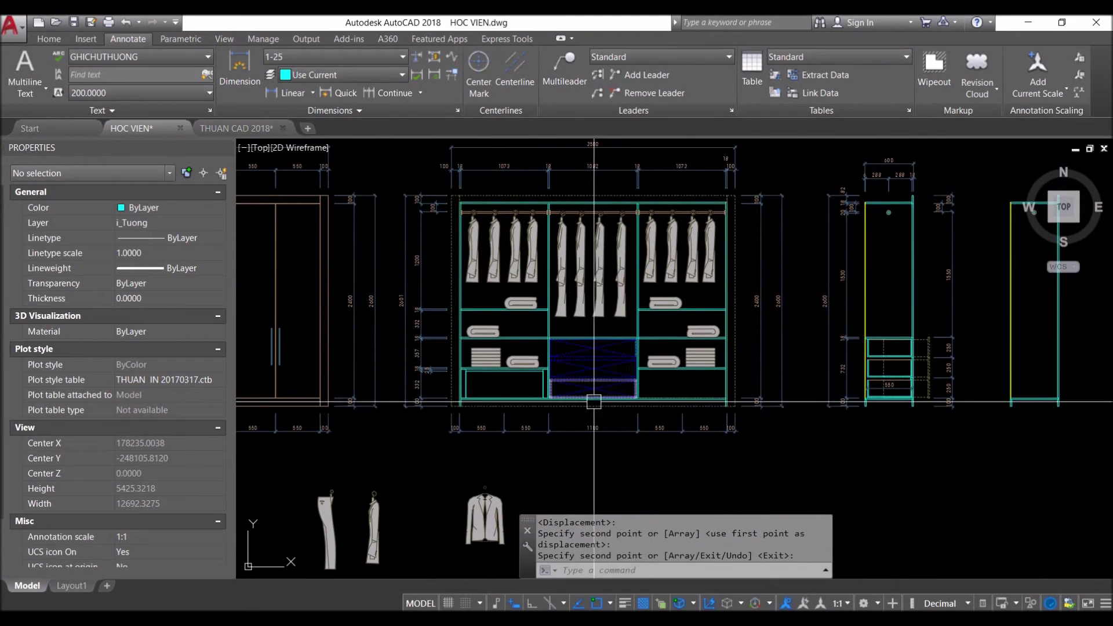
{"action": "scroll", "coordinate": [600, 384], "scroll_direction": "down", "scroll_amount": 2}
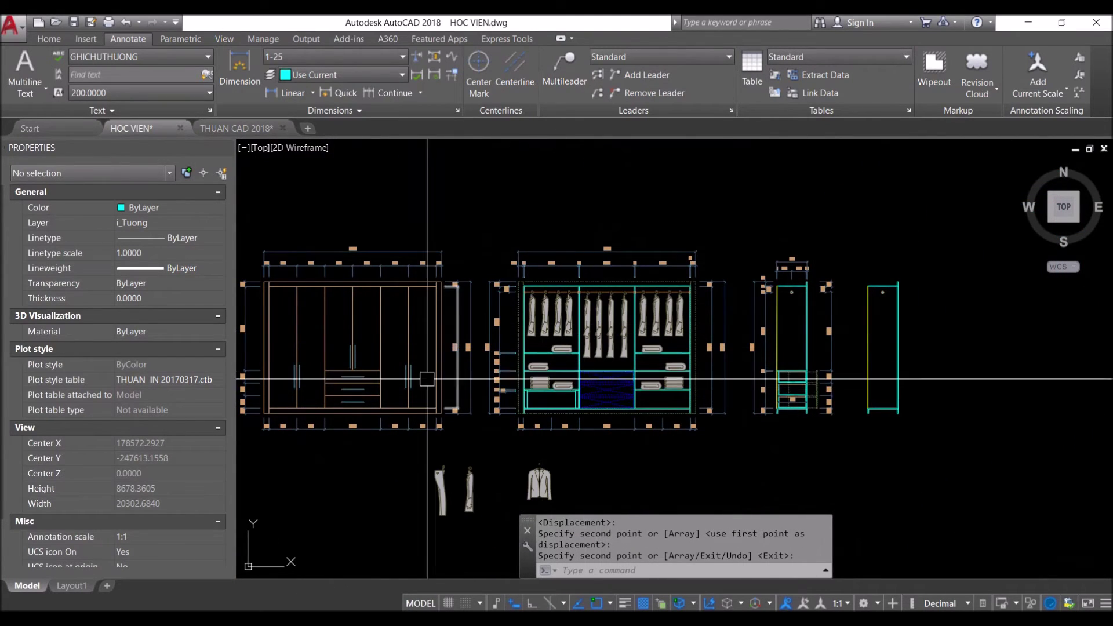
{"action": "scroll", "coordinate": [455, 387], "scroll_direction": "up", "scroll_amount": 4}
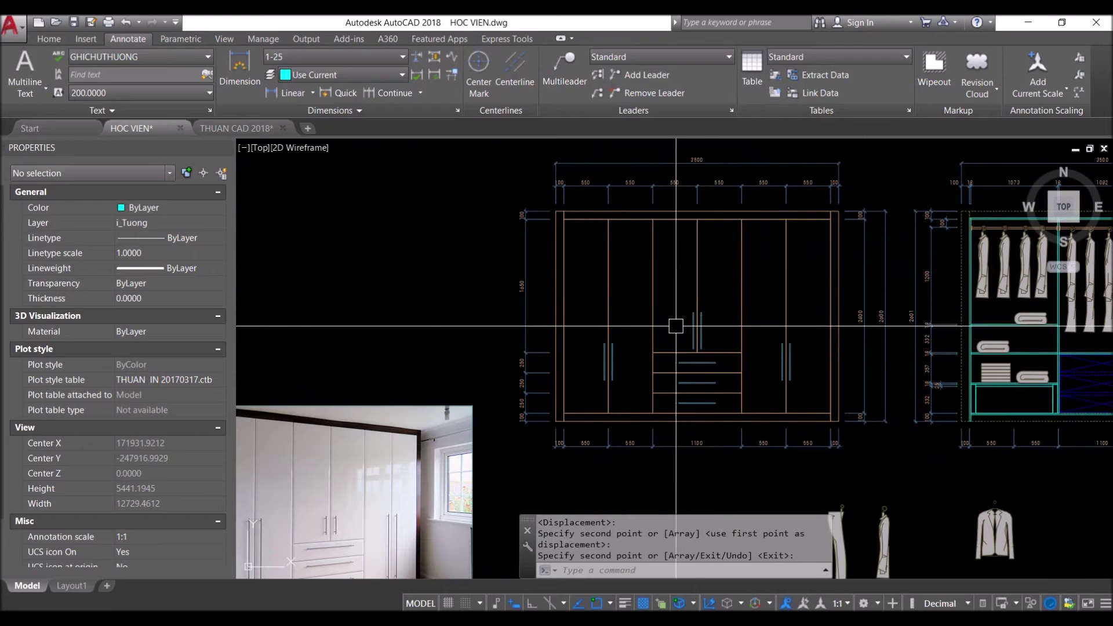
{"action": "middle_click_drag", "start_coordinate": [621, 327], "coordinate": [575, 333]}
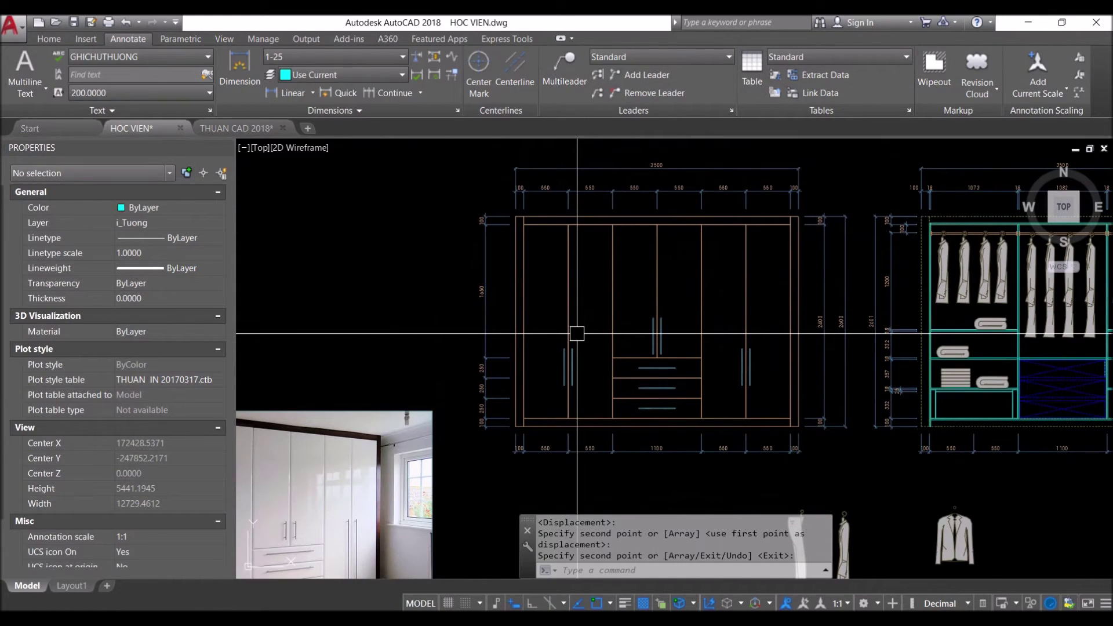
{"action": "type", "text": "PL"}
{"action": "key", "text": "Return"}
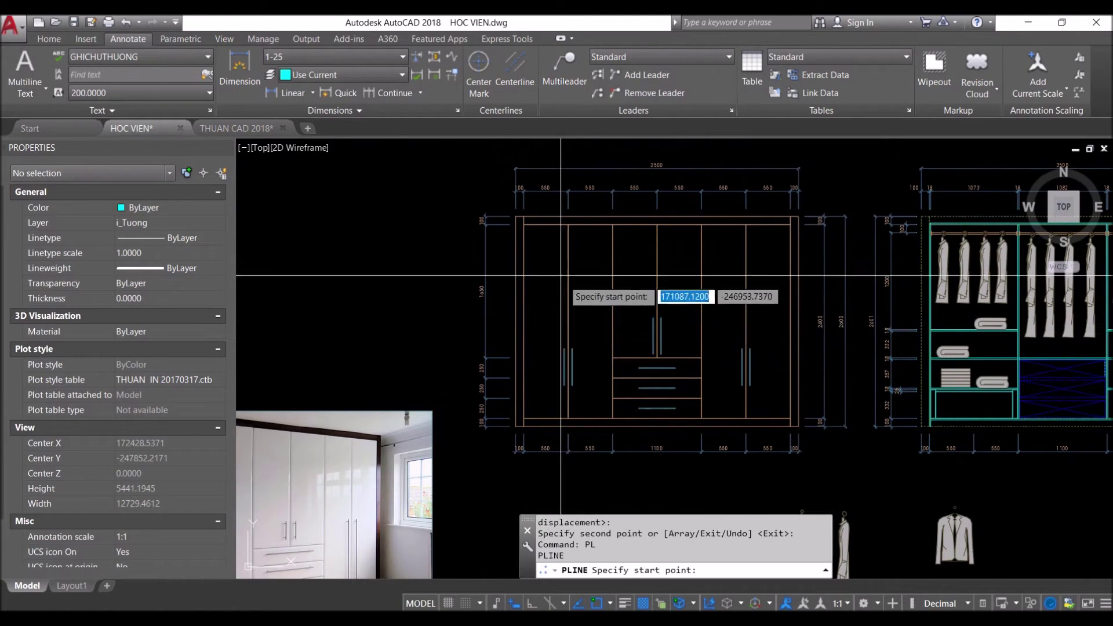
Draw a diamond polyline through the midpoints of the left door pair
{"action": "scroll", "coordinate": [552, 246], "scroll_direction": "up", "scroll_amount": 4}
{"action": "left_click", "coordinate": [594, 192]}
{"action": "scroll", "coordinate": [522, 377], "scroll_direction": "down", "scroll_amount": 2}
{"action": "scroll", "coordinate": [515, 334], "scroll_direction": "down", "scroll_amount": 2}
{"action": "left_click", "coordinate": [449, 336]}
{"action": "left_click", "coordinate": [525, 490]}
{"action": "left_click", "coordinate": [595, 337]}
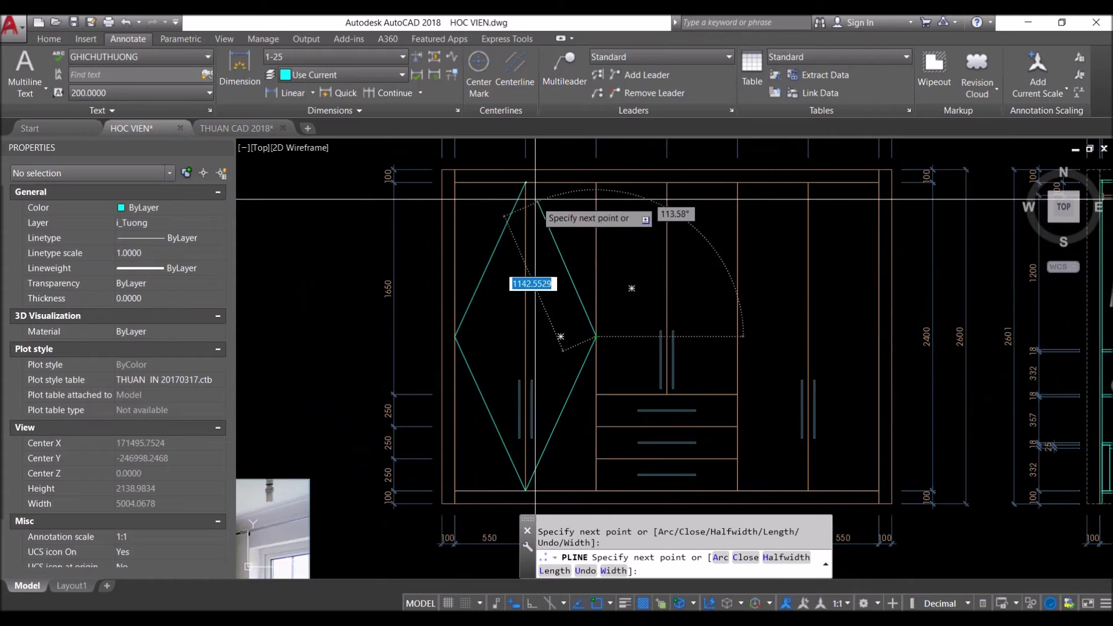
{"action": "key", "text": "Return"}
{"action": "key", "text": "Return"}
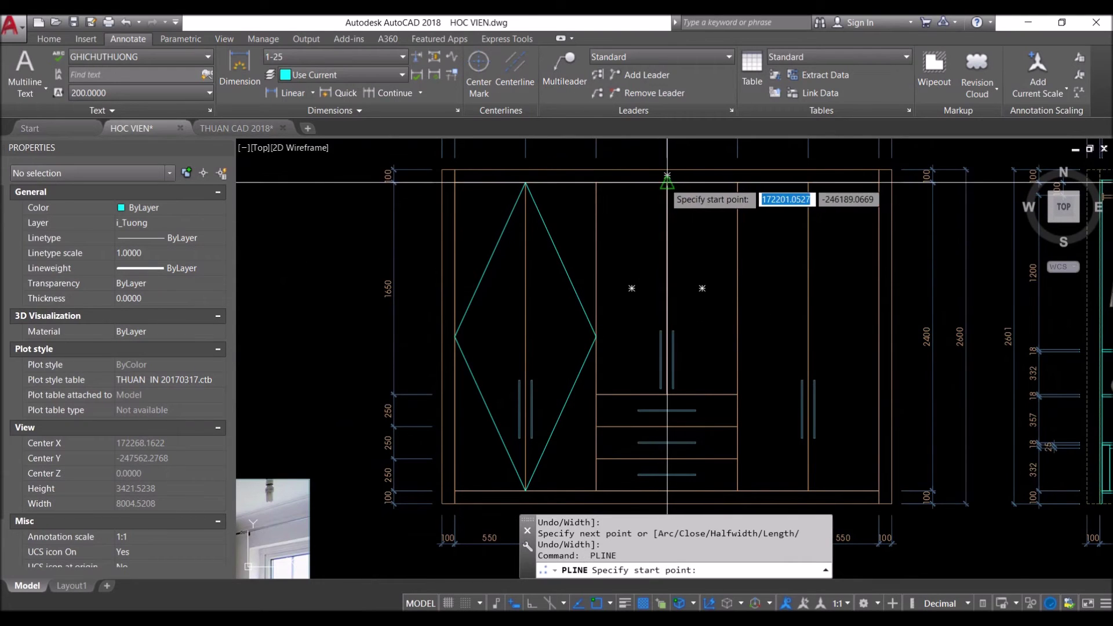
Draw a closed diamond polyline across the middle door pair
{"action": "left_click", "coordinate": [668, 182]}
{"action": "left_click", "coordinate": [596, 297]}
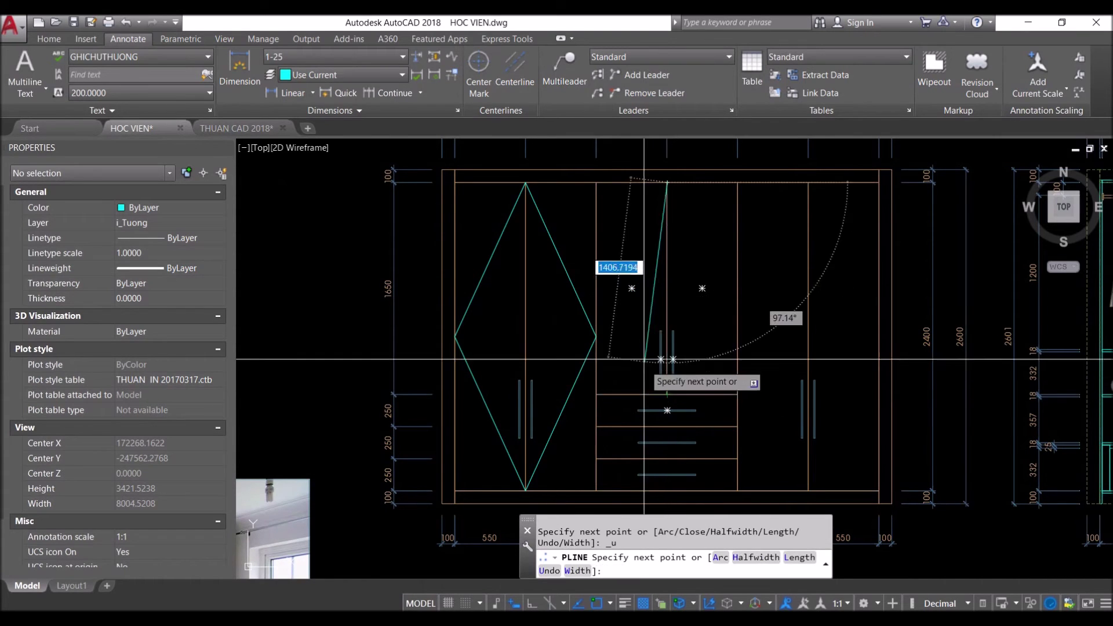
{"action": "left_click", "coordinate": [668, 395]}
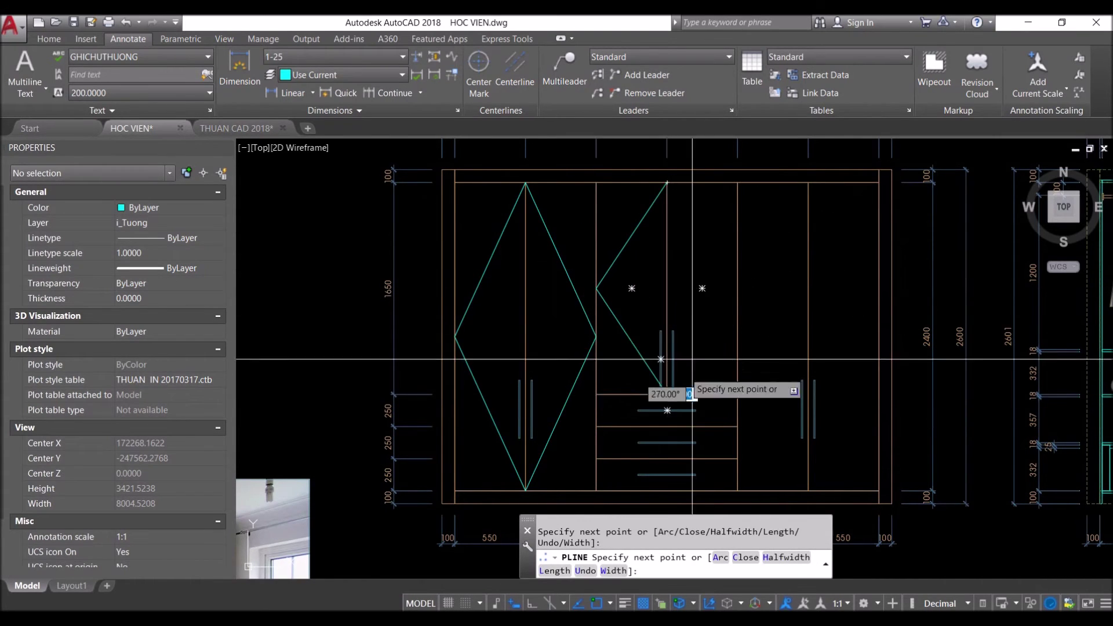
{"action": "left_click", "coordinate": [738, 288]}
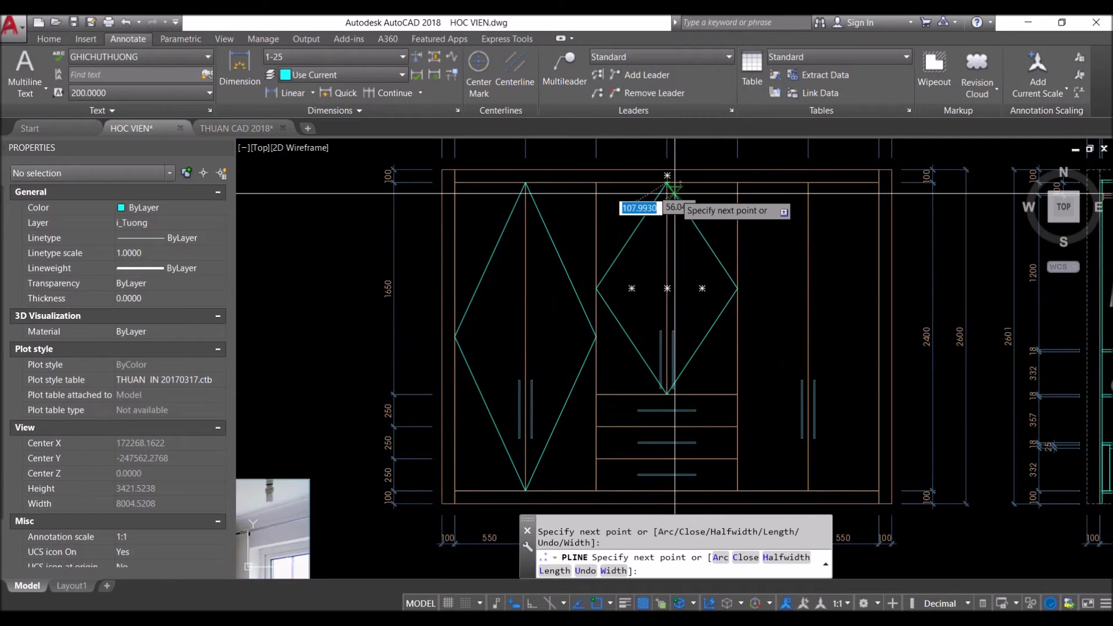
{"action": "left_click", "coordinate": [675, 193]}
{"action": "key", "text": "Return"}
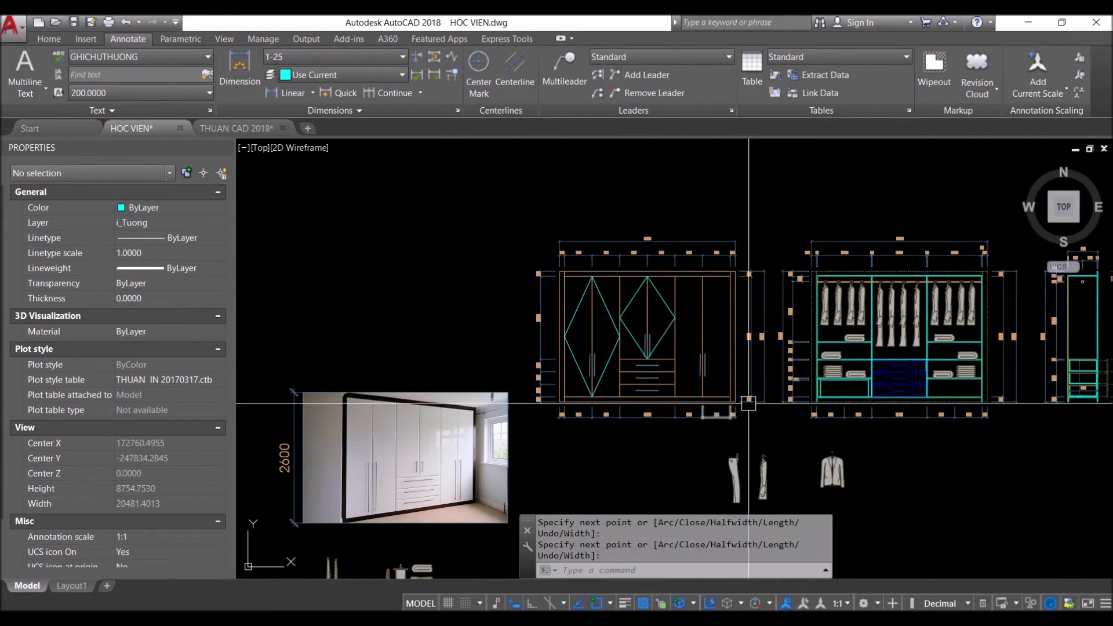
Put both diamond outlines on the dashed-line layer
{"action": "scroll", "coordinate": [674, 359], "scroll_direction": "up", "scroll_amount": 5}
{"action": "left_click", "coordinate": [579, 343]}
{"action": "left_click", "coordinate": [525, 368]}
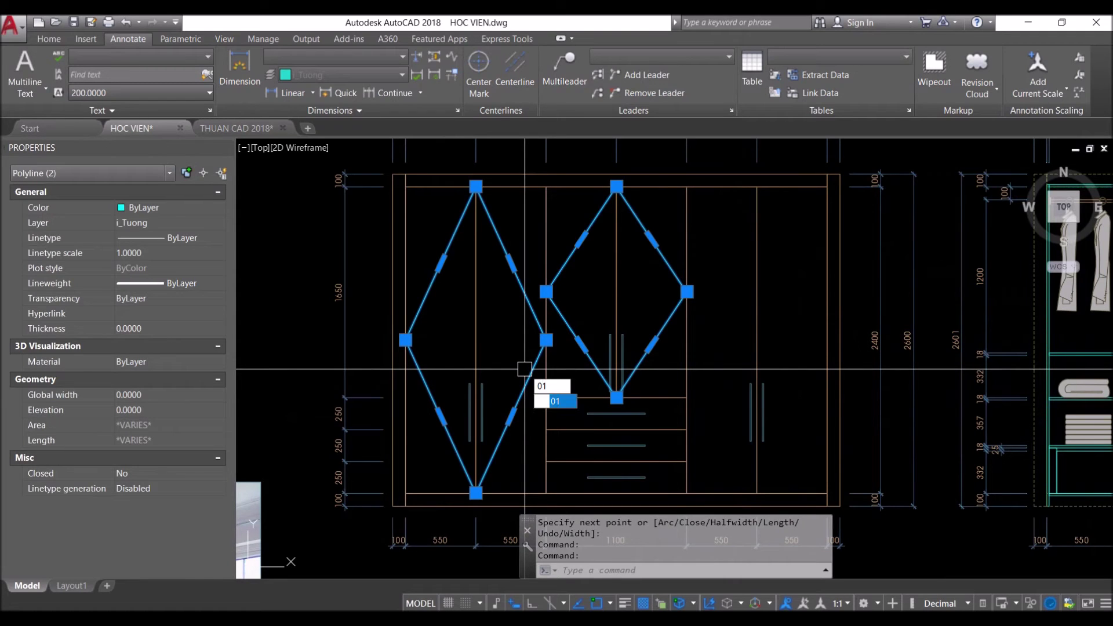
{"action": "key", "text": "Return"}
Set the diamonds' linetype scale to 100 in Properties
{"action": "left_click", "coordinate": [522, 309]}
{"action": "left_click", "coordinate": [513, 255]}
{"action": "left_click", "coordinate": [572, 249]}
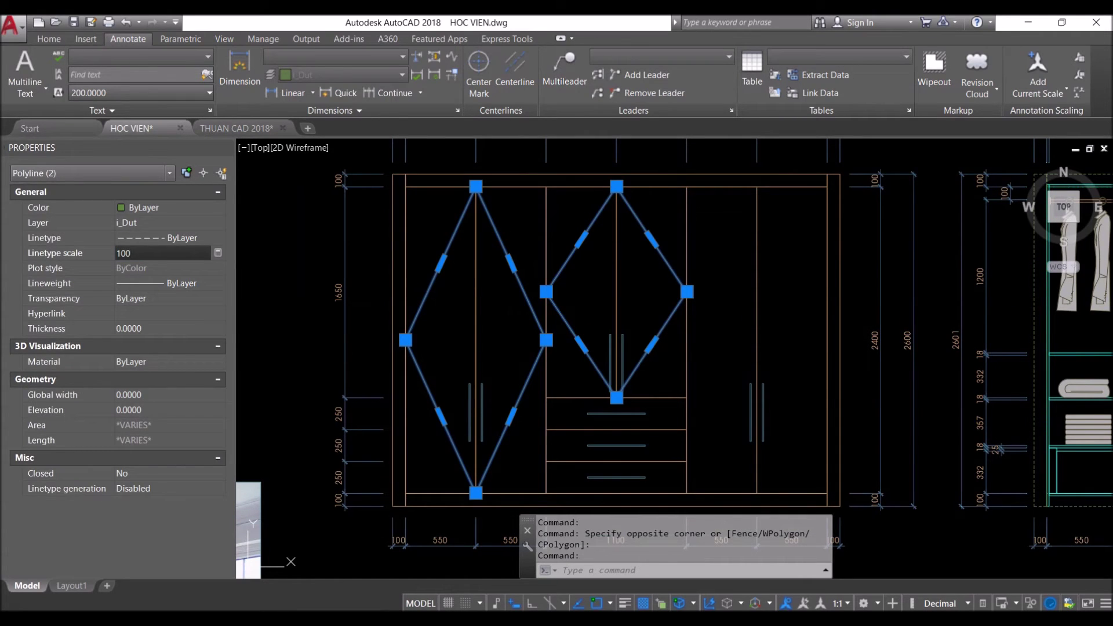
{"action": "key", "text": "Return"}
{"action": "key", "text": "Escape"}
{"action": "key", "text": "Escape"}
{"action": "scroll", "coordinate": [630, 358], "scroll_direction": "down", "scroll_amount": 3}
{"action": "scroll", "coordinate": [630, 357], "scroll_direction": "up", "scroll_amount": 6}
{"action": "scroll", "coordinate": [630, 358], "scroll_direction": "down", "scroll_amount": 2}
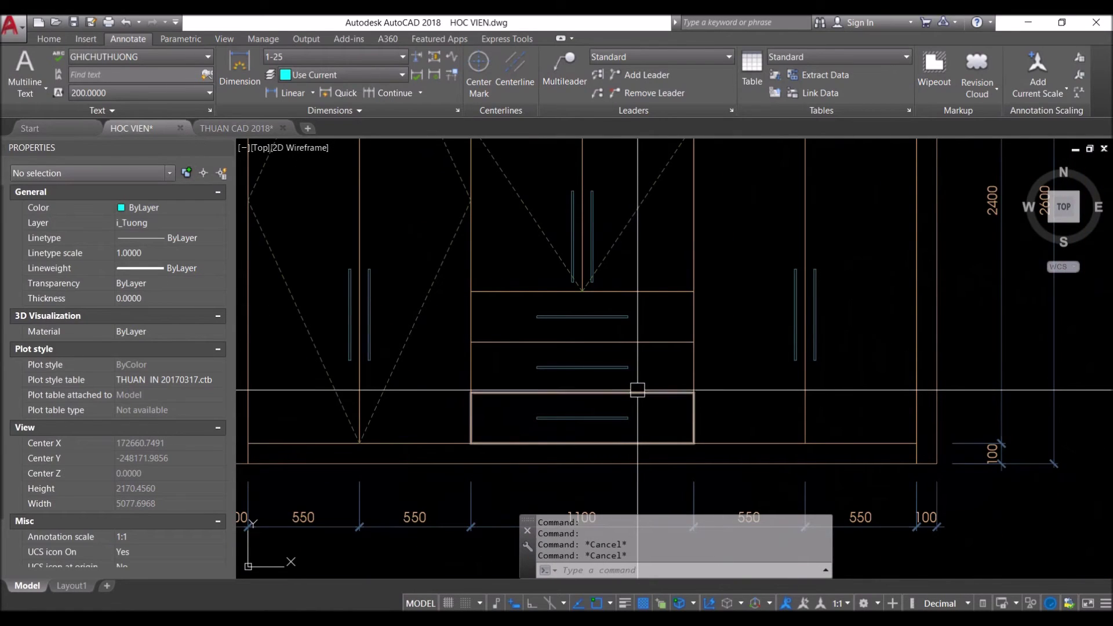
Draw a zigzag polyline across the three drawers, corner to corner between their left and right edges
{"action": "key", "text": "Return"}
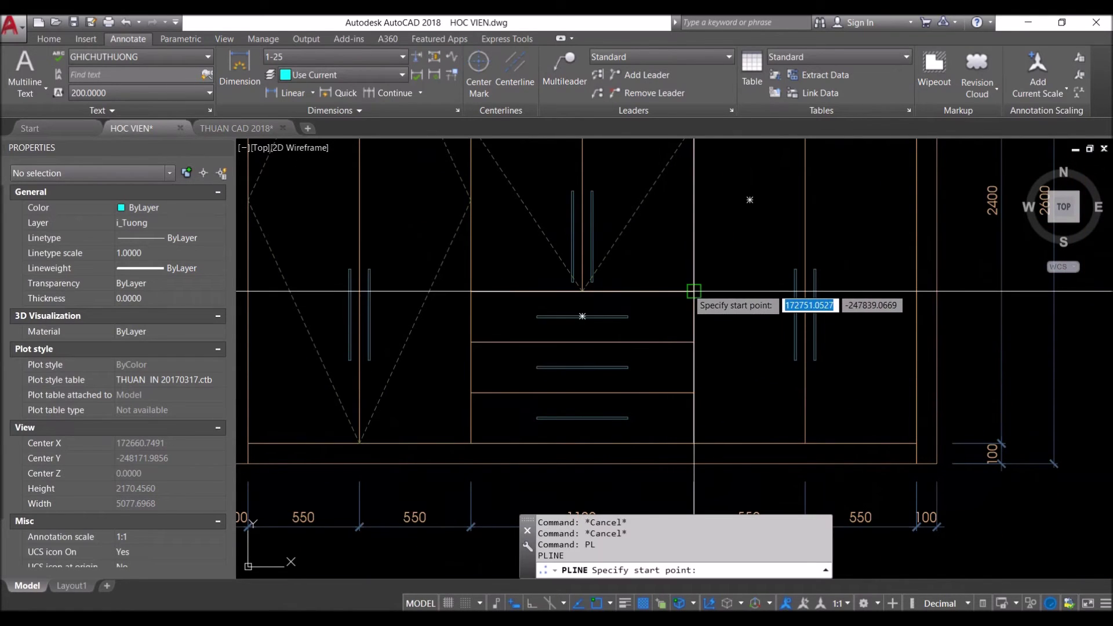
{"action": "left_click", "coordinate": [694, 291]}
{"action": "left_click", "coordinate": [470, 343]}
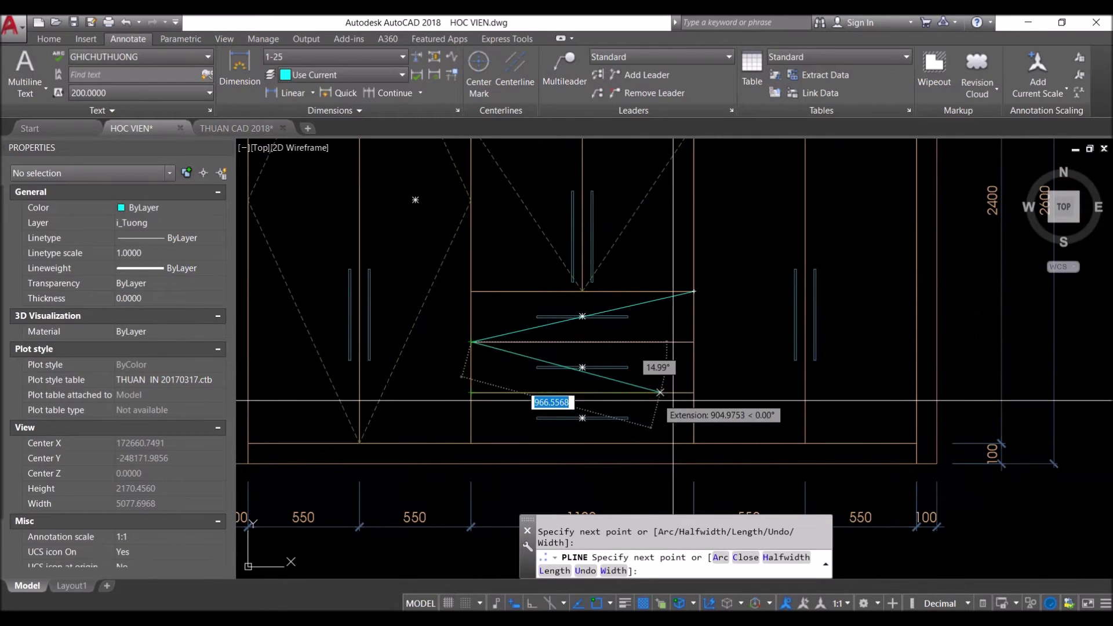
{"action": "left_click", "coordinate": [694, 393]}
{"action": "left_click", "coordinate": [471, 443]}
{"action": "key", "text": "Return"}
Mirror the zigzag into X crosses over the drawers and give them the dashed line style
{"action": "left_click", "coordinate": [514, 434]}
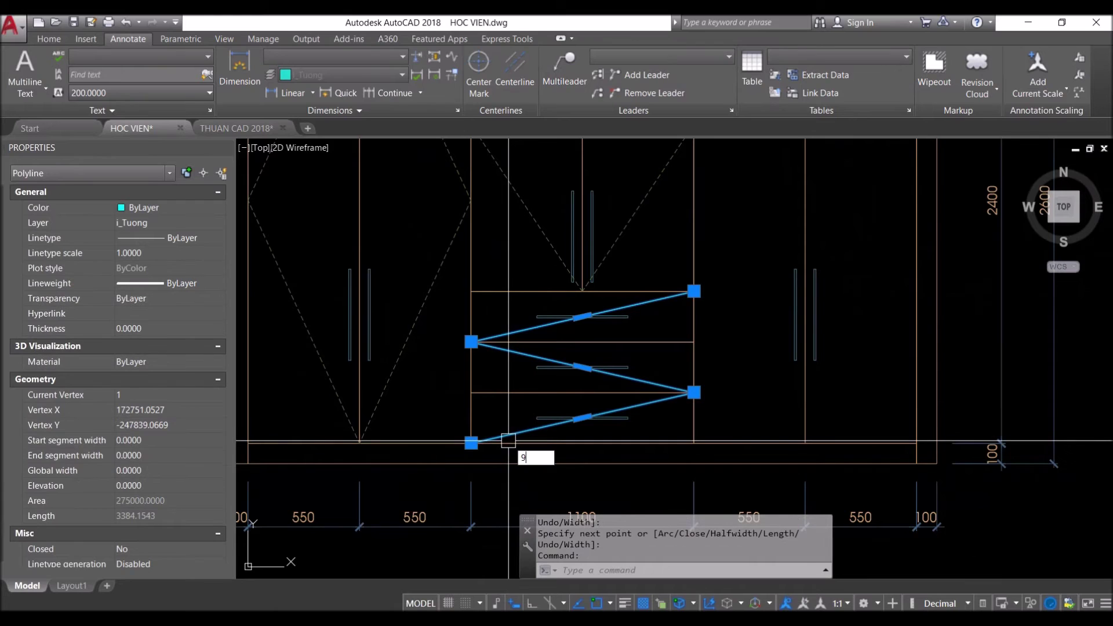
{"action": "key", "text": "Return"}
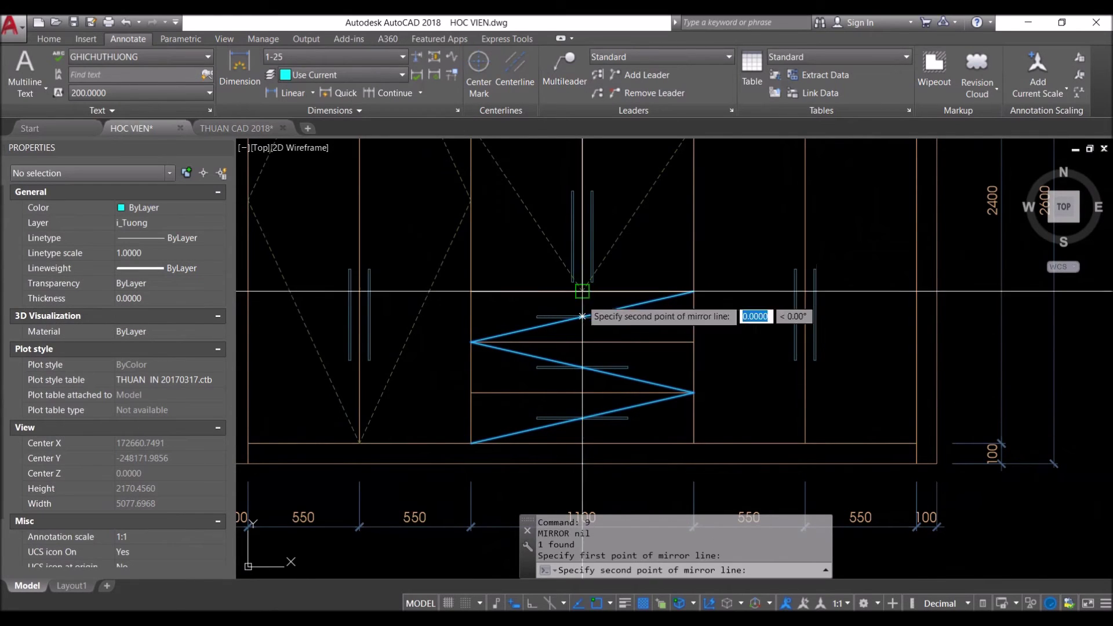
{"action": "key", "text": "Return"}
{"action": "key", "text": "Escape"}
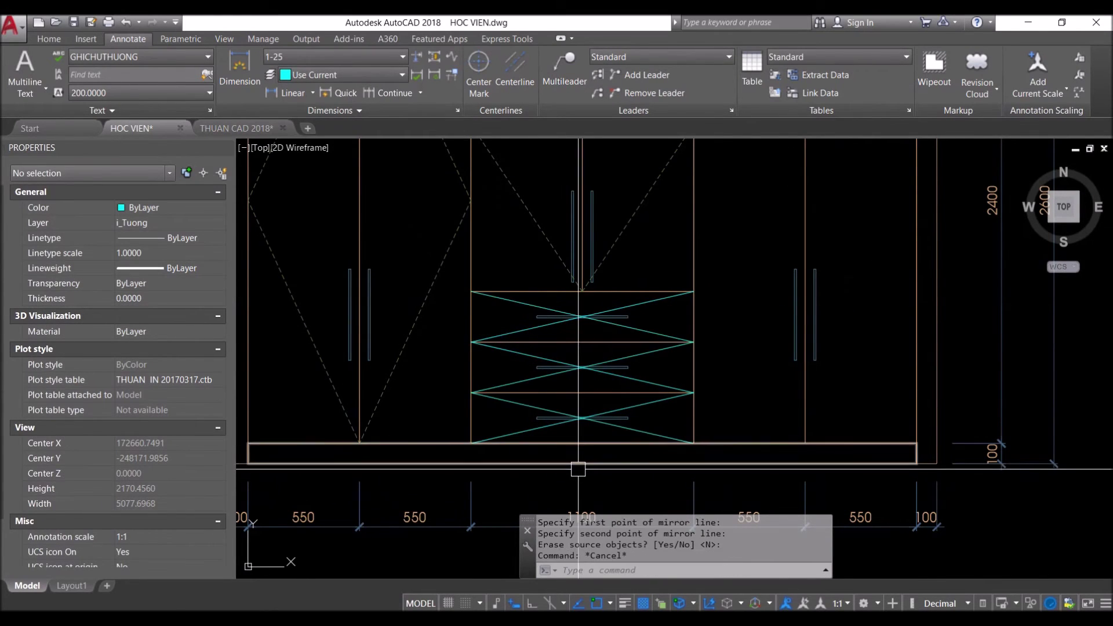
{"action": "type", "text": "N"}
{"action": "key", "text": "Return"}
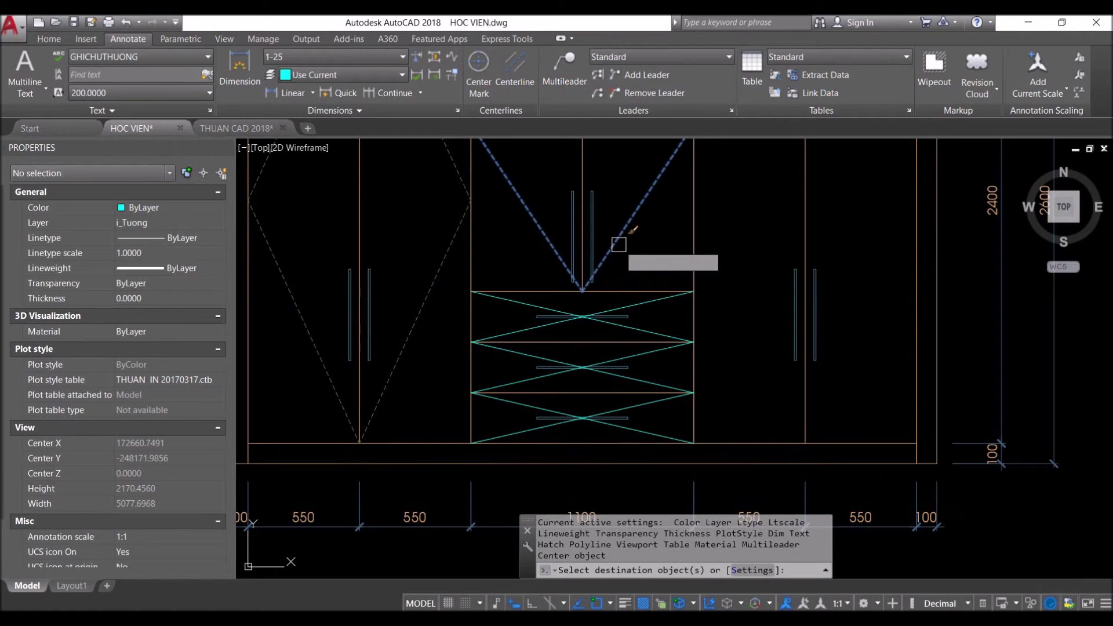
{"action": "key", "text": "Escape"}
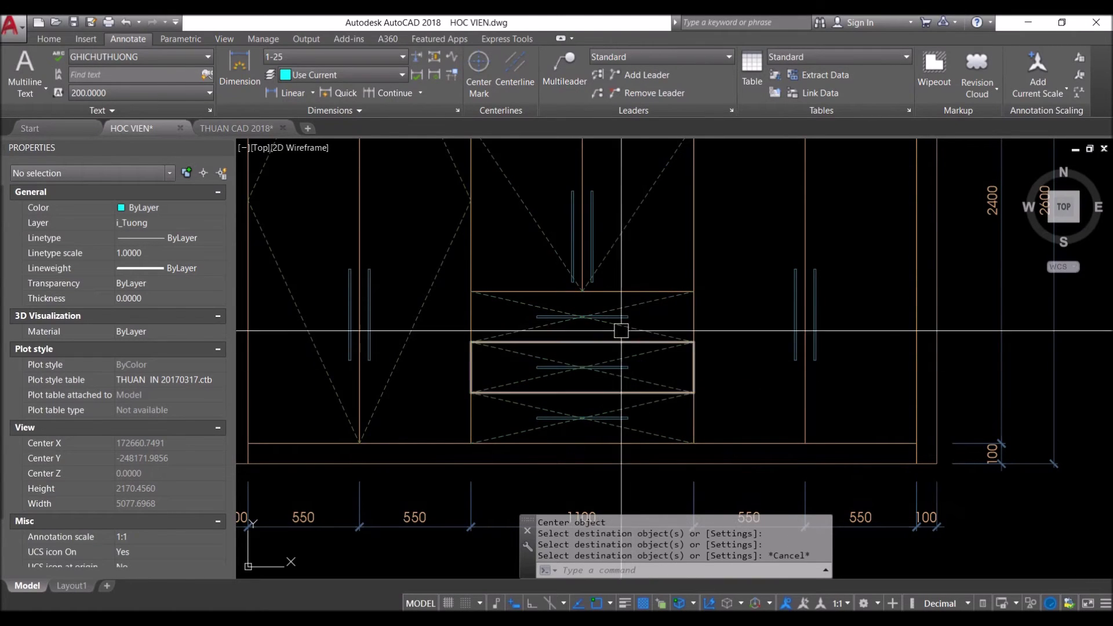
Mirror the left dashed diamond onto the right door pair about the wardrobe's centre line
{"action": "left_click", "coordinate": [441, 295]}
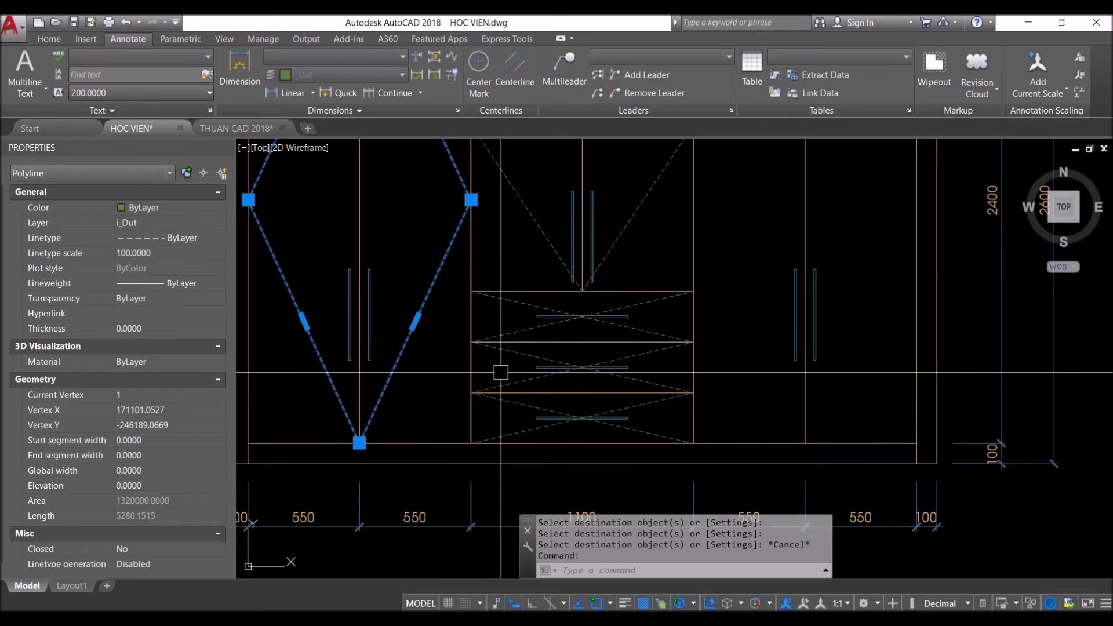
{"action": "type", "text": "9"}
{"action": "key", "text": "Return"}
{"action": "left_click", "coordinate": [582, 291]}
{"action": "left_click", "coordinate": [582, 476]}
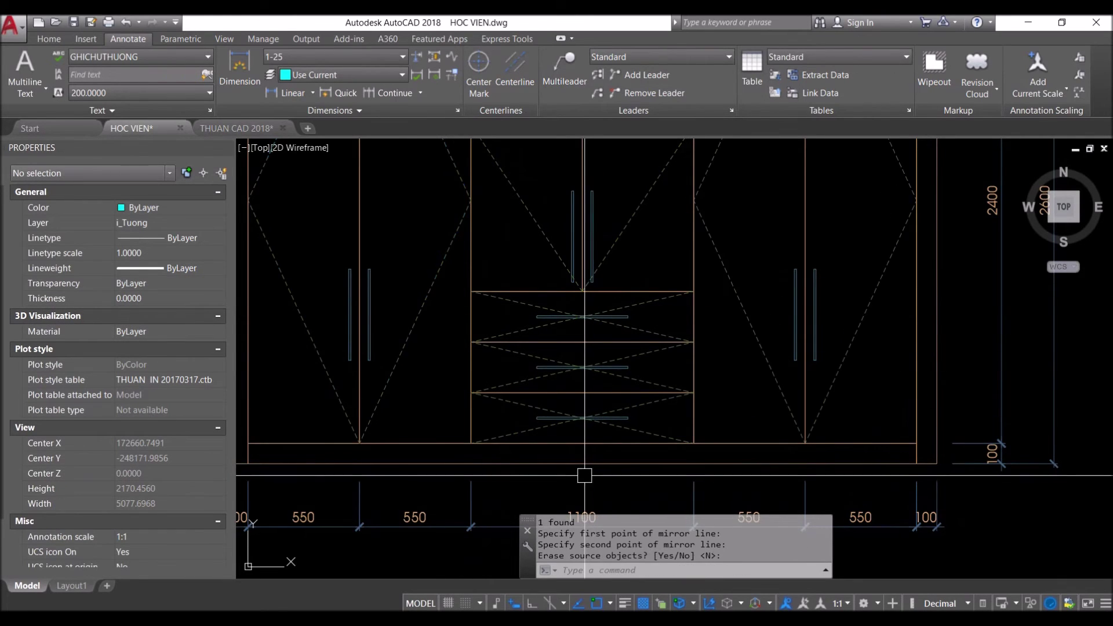
{"action": "key", "text": "Return"}
{"action": "scroll", "coordinate": [656, 427], "scroll_direction": "down", "scroll_amount": 4}
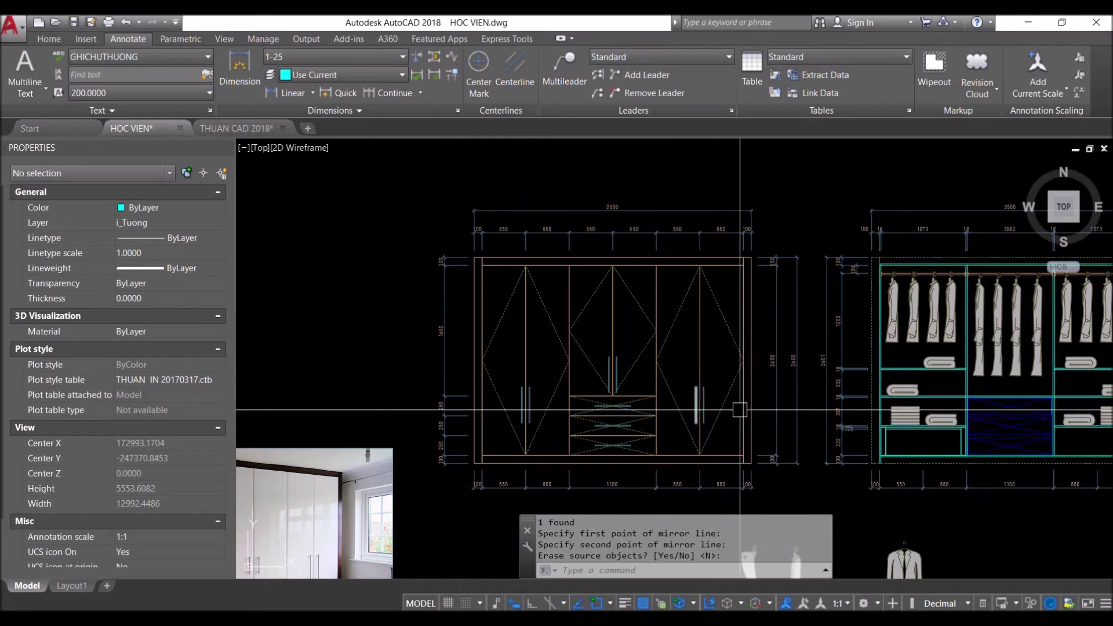
Select the three shelves in the wardrobe's right bay
{"action": "middle_click_drag", "start_coordinate": [737, 410], "coordinate": [500, 320]}
{"action": "scroll", "coordinate": [500, 320], "scroll_direction": "down", "scroll_amount": 3}
{"action": "scroll", "coordinate": [754, 290], "scroll_direction": "down", "scroll_amount": 2}
{"action": "scroll", "coordinate": [889, 273], "scroll_direction": "up", "scroll_amount": 4}
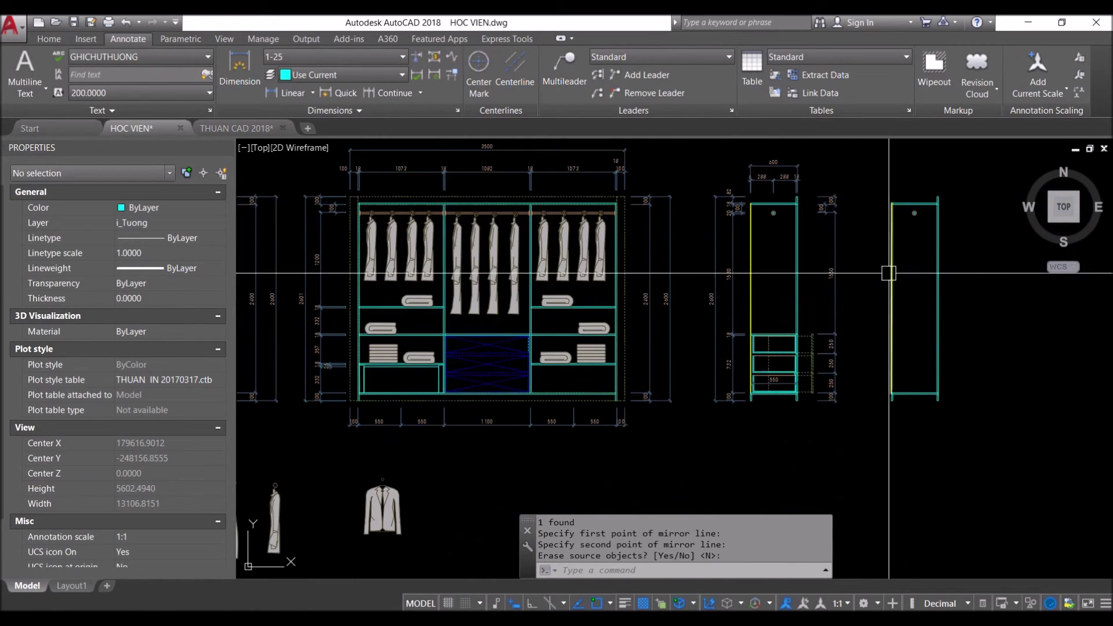
{"action": "left_click", "coordinate": [592, 307]}
{"action": "left_click", "coordinate": [571, 335]}
{"action": "scroll", "coordinate": [556, 330], "scroll_direction": "up", "scroll_amount": 2}
{"action": "scroll", "coordinate": [557, 330], "scroll_direction": "up", "scroll_amount": 2}
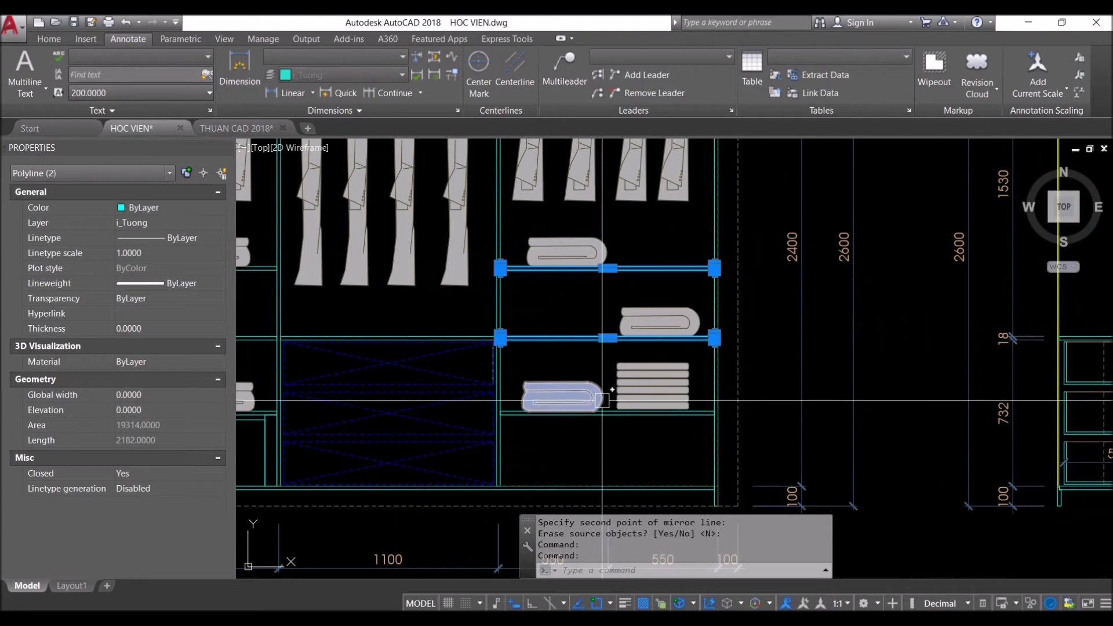
{"action": "left_click", "coordinate": [606, 413]}
{"action": "scroll", "coordinate": [608, 447], "scroll_direction": "down", "scroll_amount": 2}
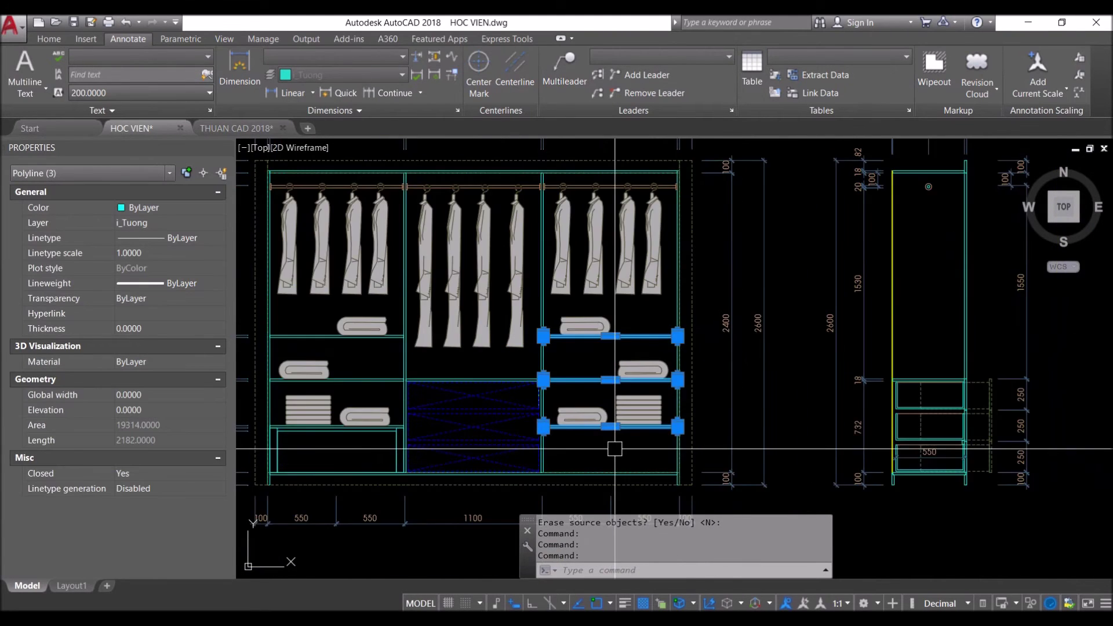
{"action": "scroll", "coordinate": [668, 458], "scroll_direction": "down", "scroll_amount": 2}
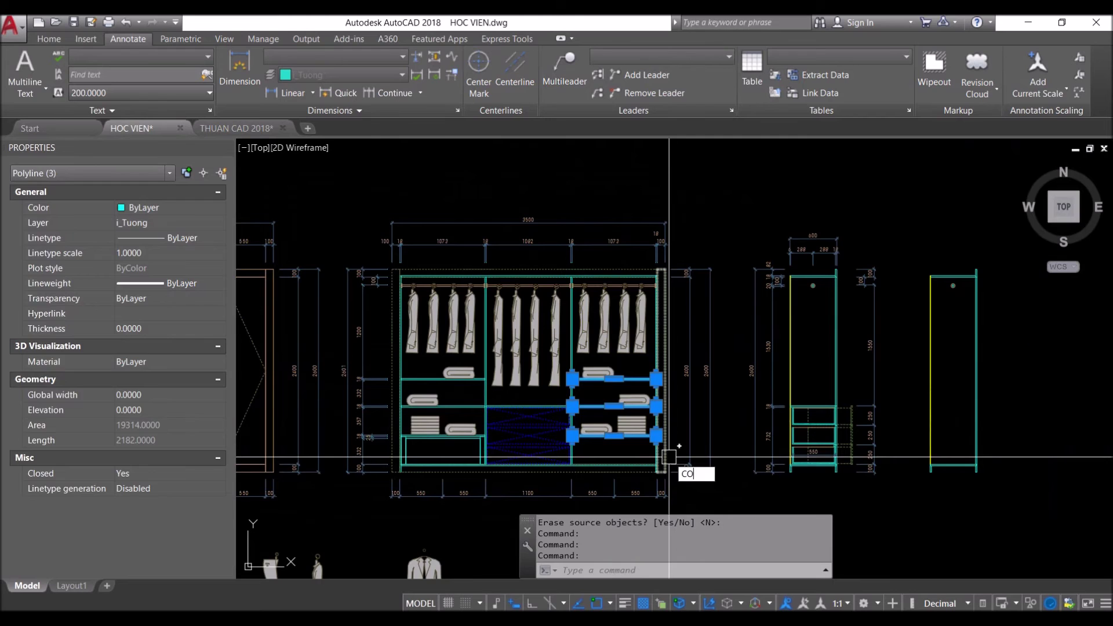
Copy the three shelves from their corner into the empty right-hand cabinet
{"action": "key", "text": "Return"}
{"action": "scroll", "coordinate": [572, 439], "scroll_direction": "up", "scroll_amount": 4}
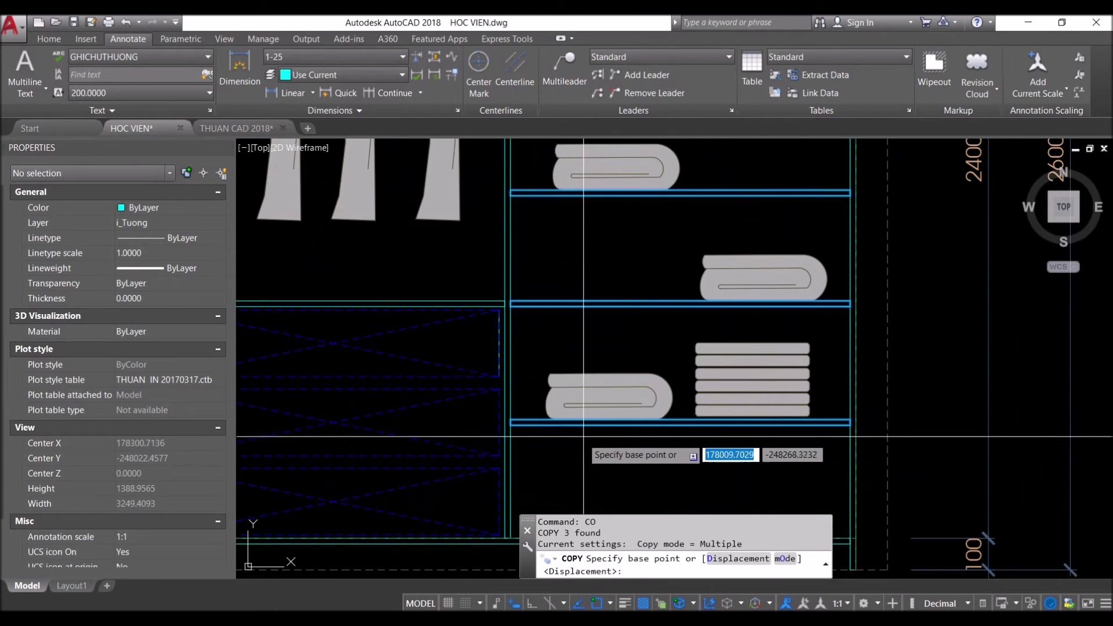
{"action": "left_click", "coordinate": [511, 425]}
{"action": "scroll", "coordinate": [754, 458], "scroll_direction": "down", "scroll_amount": 5}
{"action": "scroll", "coordinate": [754, 458], "scroll_direction": "up", "scroll_amount": 1}
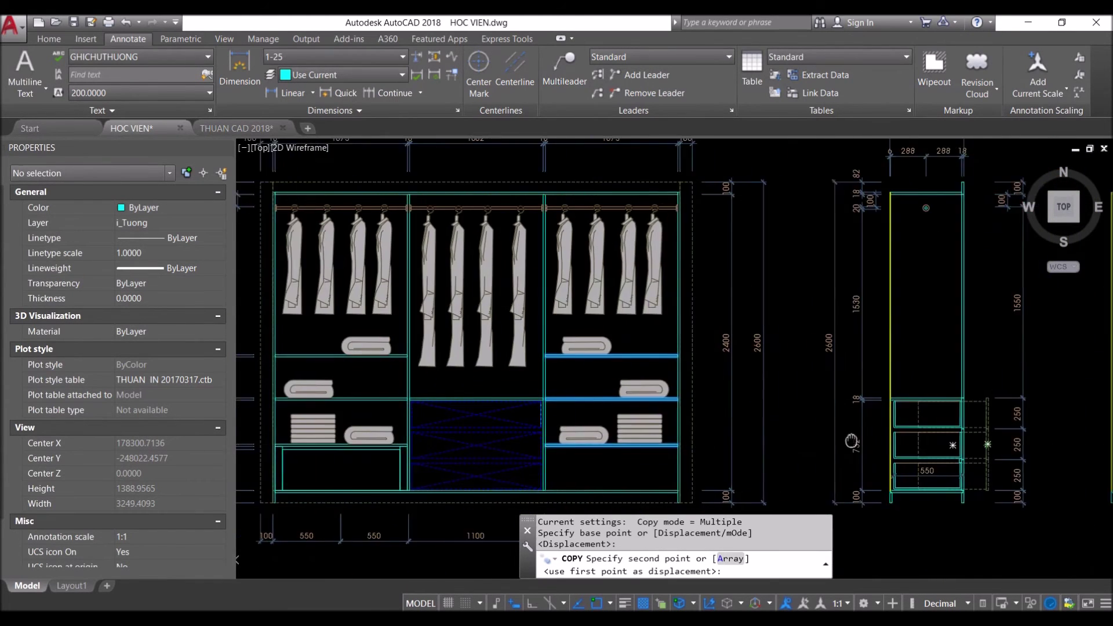
{"action": "middle_click_drag", "start_coordinate": [777, 445], "coordinate": [695, 431]}
{"action": "scroll", "coordinate": [858, 429], "scroll_direction": "up", "scroll_amount": 2}
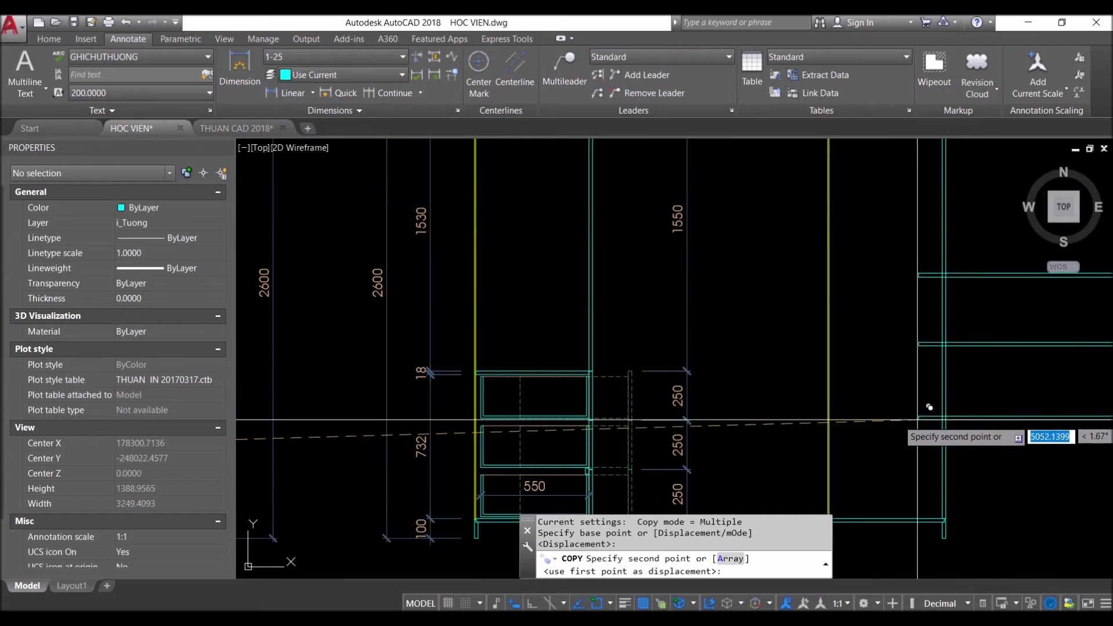
{"action": "scroll", "coordinate": [829, 448], "scroll_direction": "up", "scroll_amount": 4}
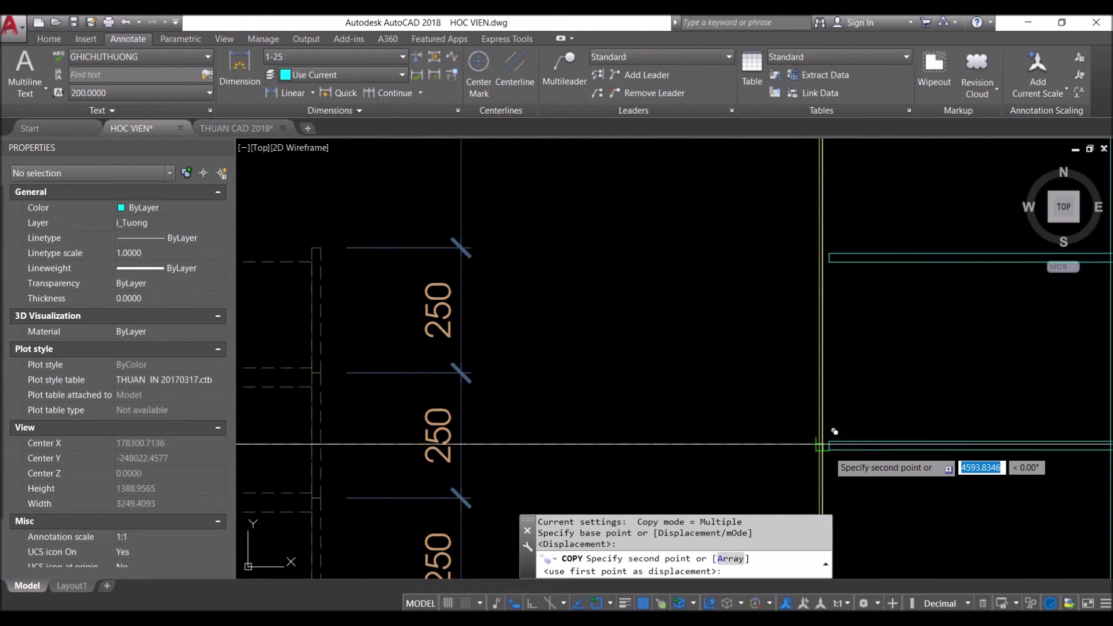
{"action": "left_click", "coordinate": [834, 431]}
{"action": "scroll", "coordinate": [829, 447], "scroll_direction": "down", "scroll_amount": 4}
{"action": "key", "text": "Return"}
{"action": "middle_click_drag", "start_coordinate": [939, 446], "coordinate": [855, 446]}
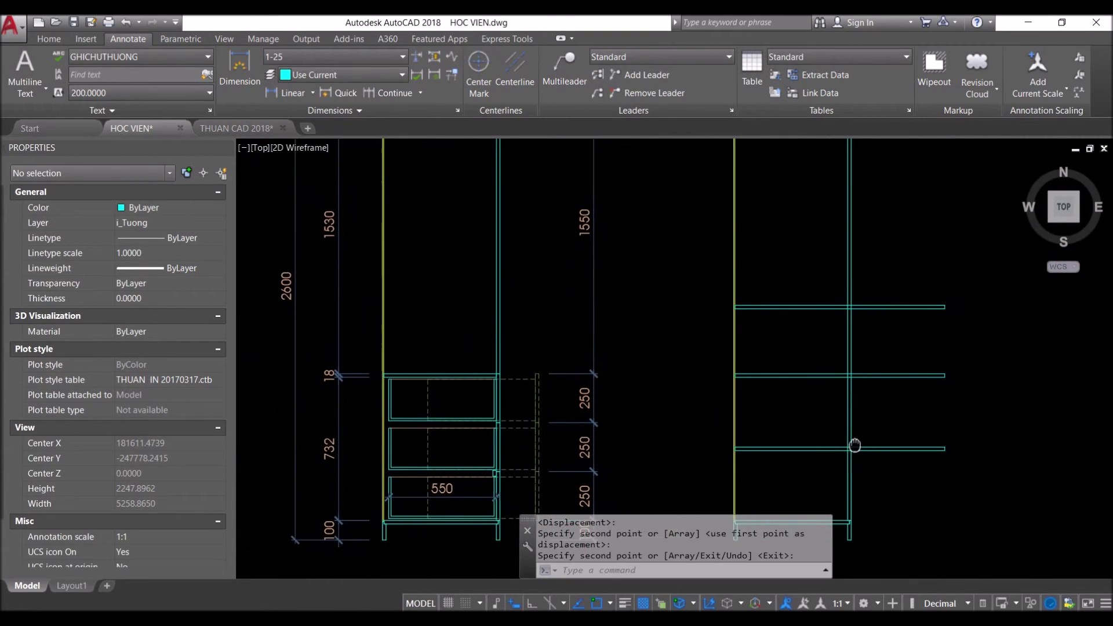
Stretch the copied shelves' right ends back to the right cabinet's side
{"action": "left_click", "coordinate": [949, 488]}
{"action": "left_click", "coordinate": [907, 348]}
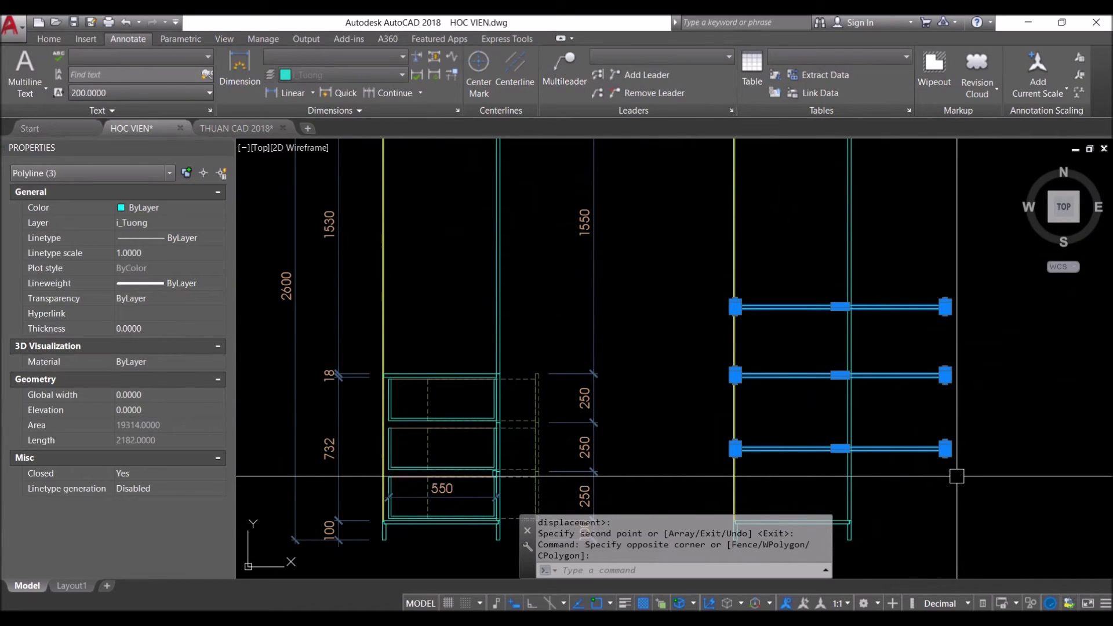
{"action": "scroll", "coordinate": [956, 476], "scroll_direction": "down", "scroll_amount": 4}
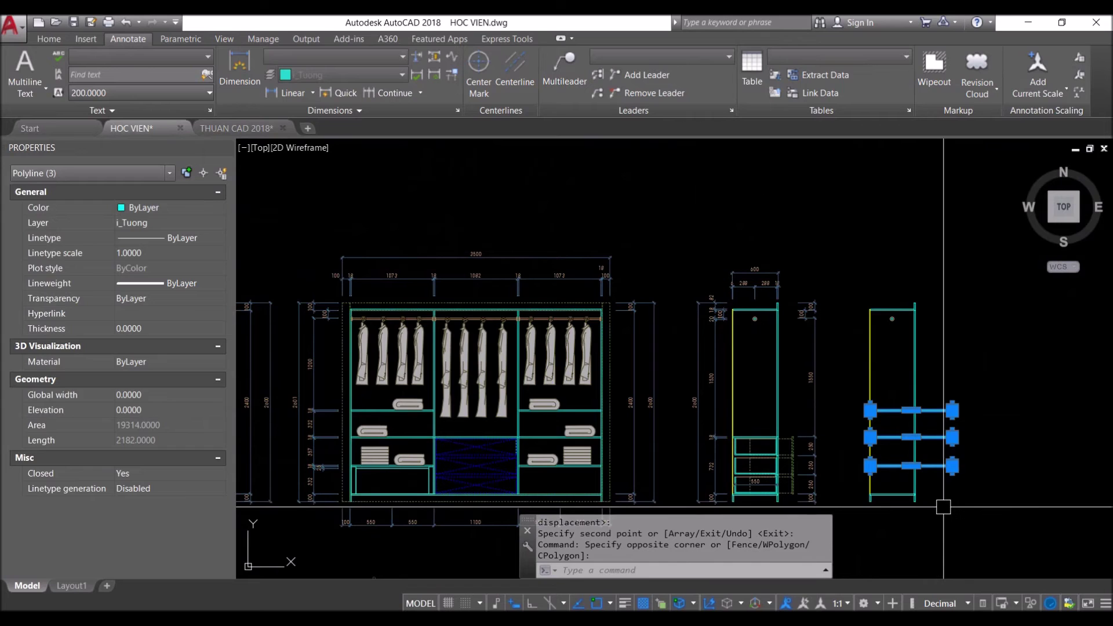
{"action": "type", "text": "S"}
{"action": "key", "text": "Return"}
{"action": "scroll", "coordinate": [938, 466], "scroll_direction": "up", "scroll_amount": 5}
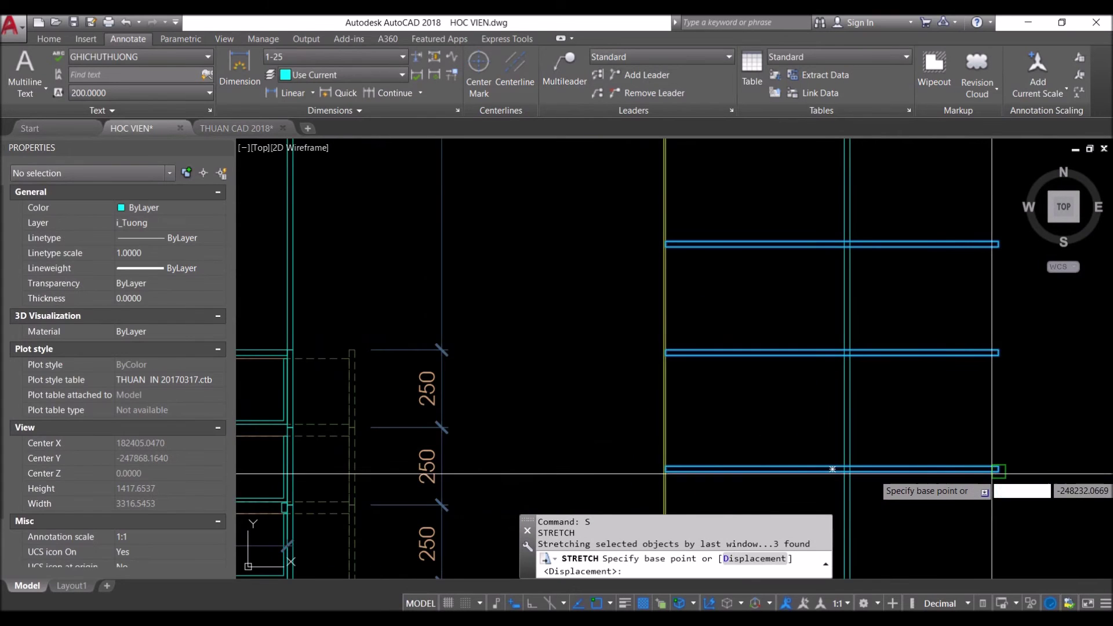
{"action": "left_click", "coordinate": [992, 474]}
{"action": "left_click", "coordinate": [845, 470]}
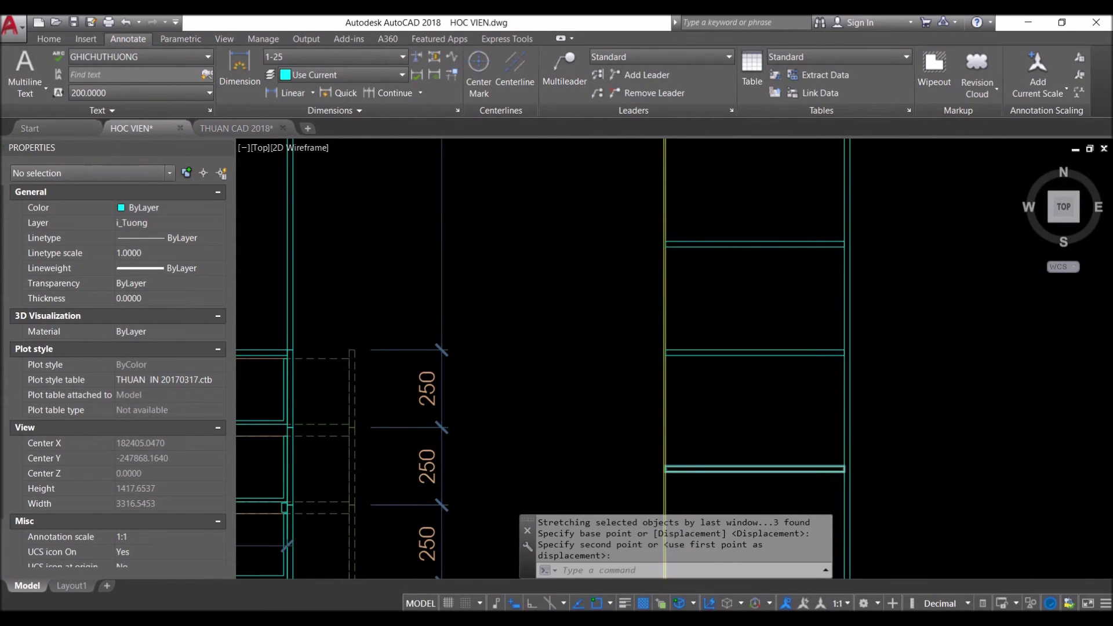
{"action": "scroll", "coordinate": [808, 334], "scroll_direction": "down", "scroll_amount": 4}
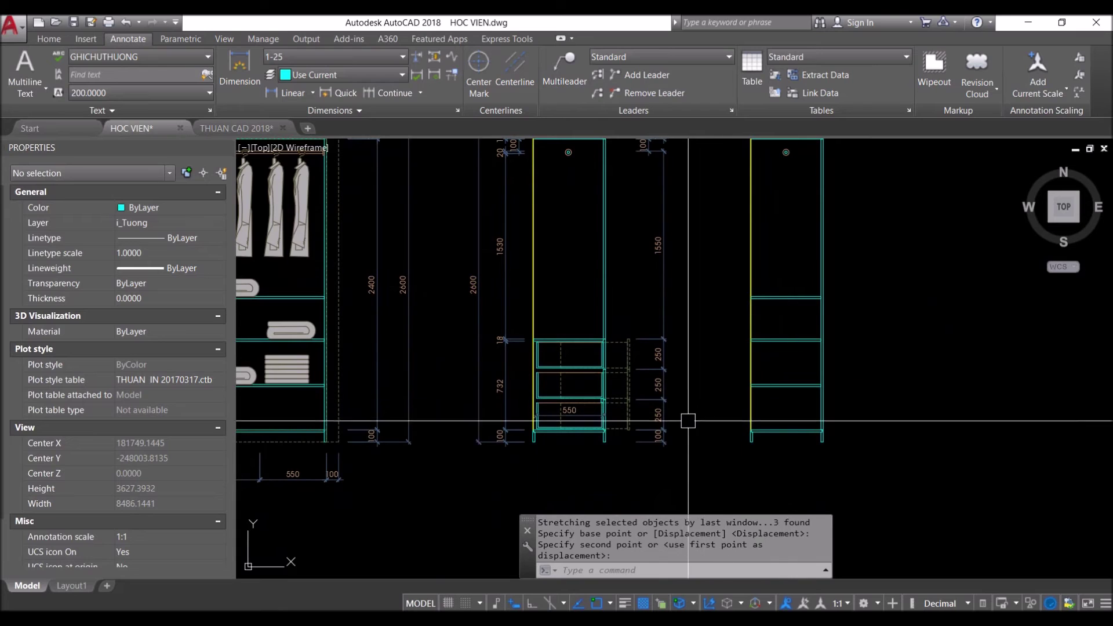
{"action": "middle_click_drag", "start_coordinate": [687, 421], "coordinate": [697, 446]}
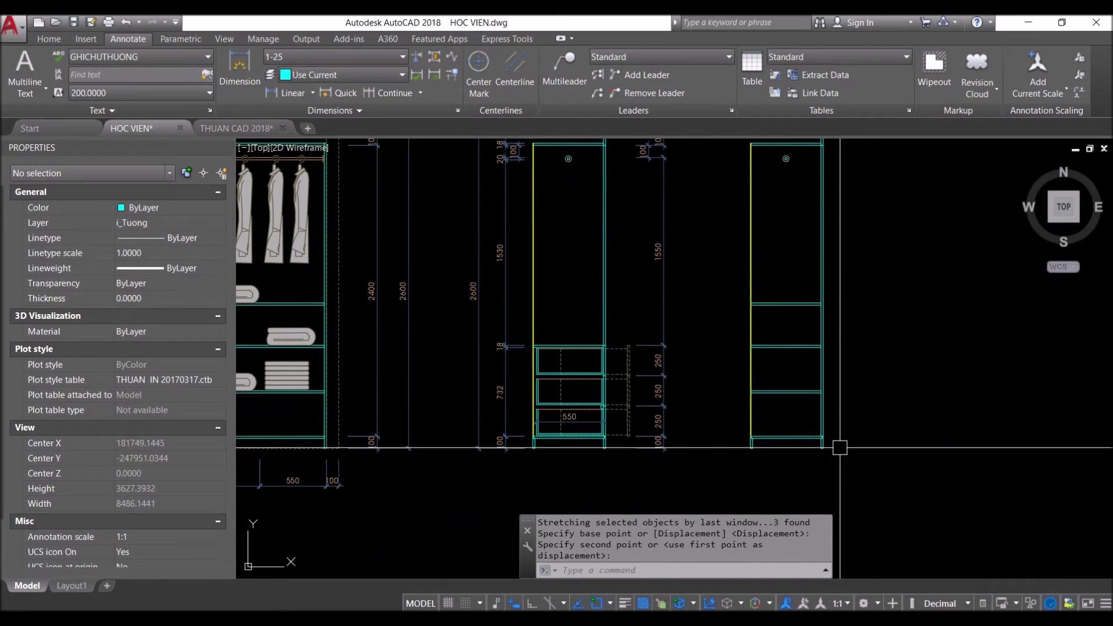
Start the DLI linear dimension command
{"action": "key", "text": "Escape"}
{"action": "type", "text": "dli"}
{"action": "key", "text": "space"}
{"action": "scroll", "coordinate": [823, 449], "scroll_direction": "up", "scroll_amount": 4}
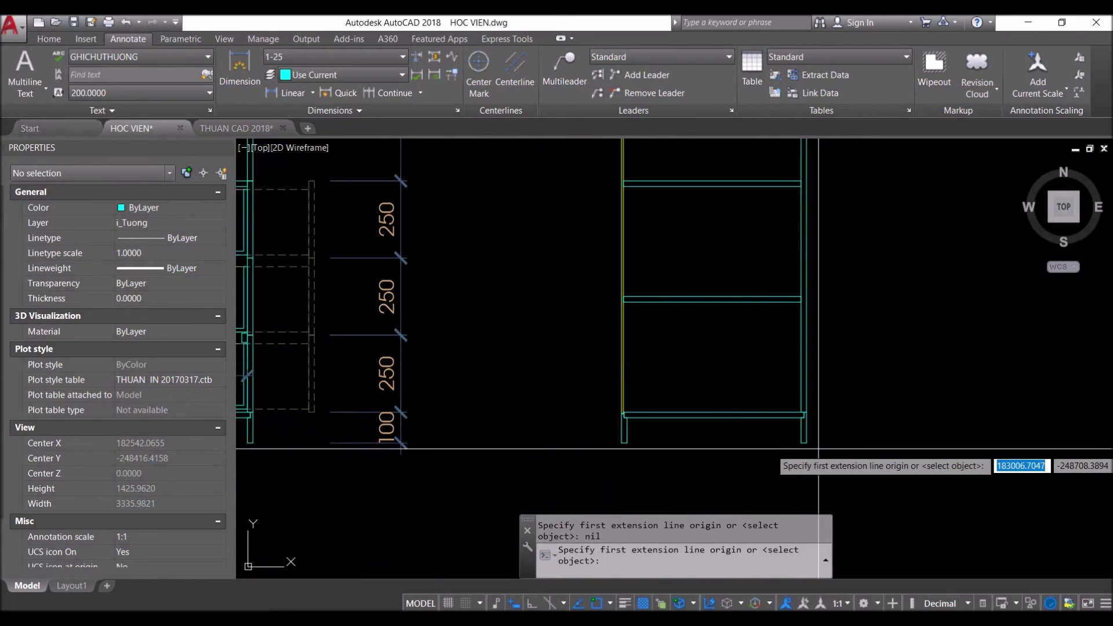
Add a vertical 100 dimension at the right cabinet's base
{"action": "left_click", "coordinate": [807, 443]}
{"action": "scroll", "coordinate": [823, 429], "scroll_direction": "up", "scroll_amount": 4}
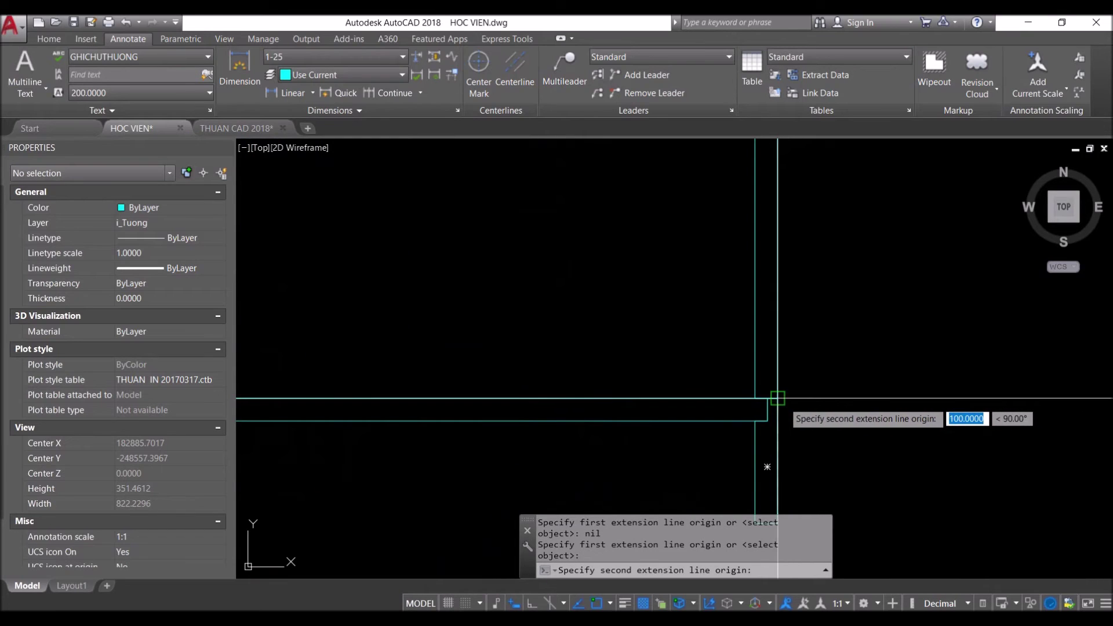
{"action": "left_click", "coordinate": [845, 398]}
{"action": "scroll", "coordinate": [900, 400], "scroll_direction": "down", "scroll_amount": 4}
{"action": "left_click", "coordinate": [1005, 404]}
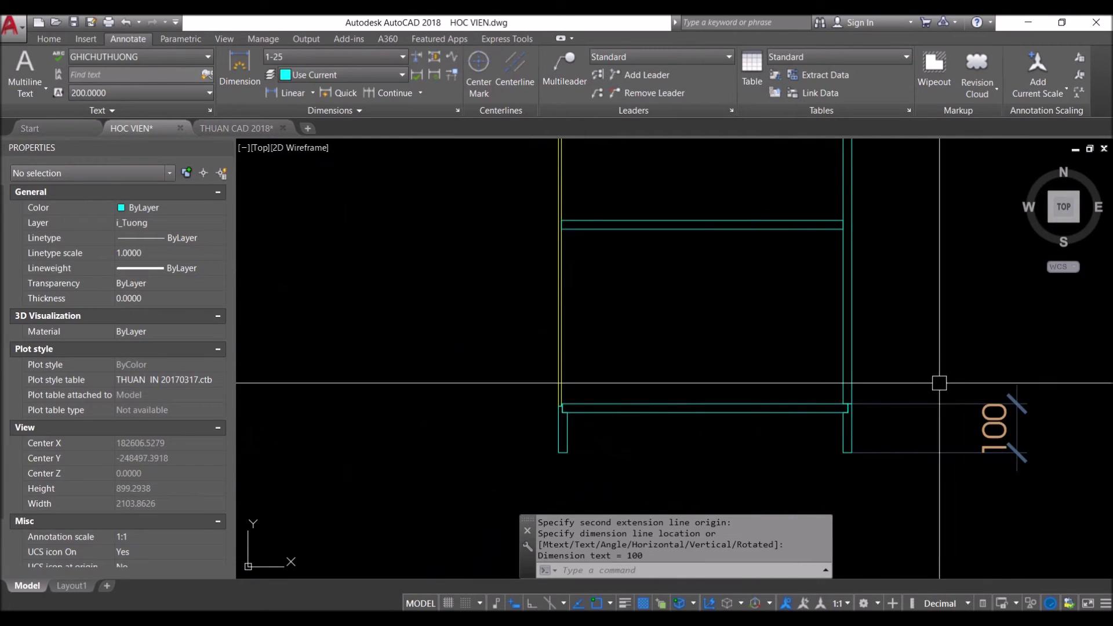
Continue the chain up the shelves with 357, 18, 357 and 18 dimensions
{"action": "type", "text": "dco"}
{"action": "key", "text": "Return"}
{"action": "left_click", "coordinate": [844, 225]}
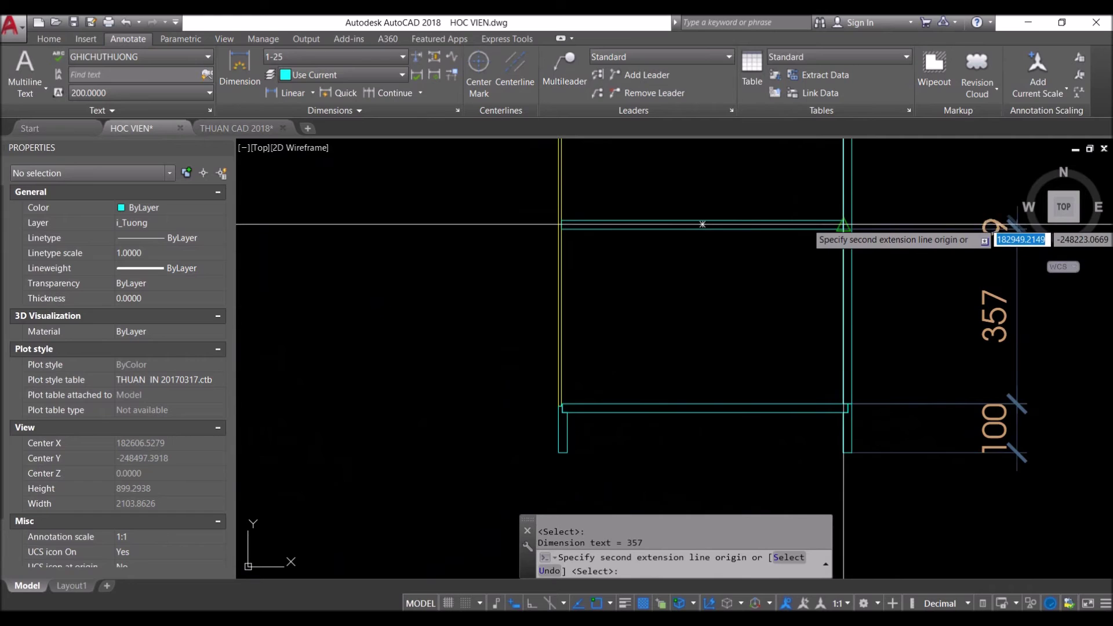
{"action": "left_click", "coordinate": [844, 177]}
{"action": "scroll", "coordinate": [777, 301], "scroll_direction": "down", "scroll_amount": 2}
{"action": "scroll", "coordinate": [757, 322], "scroll_direction": "up", "scroll_amount": 2}
{"action": "left_click", "coordinate": [749, 359]}
{"action": "left_click", "coordinate": [749, 351]}
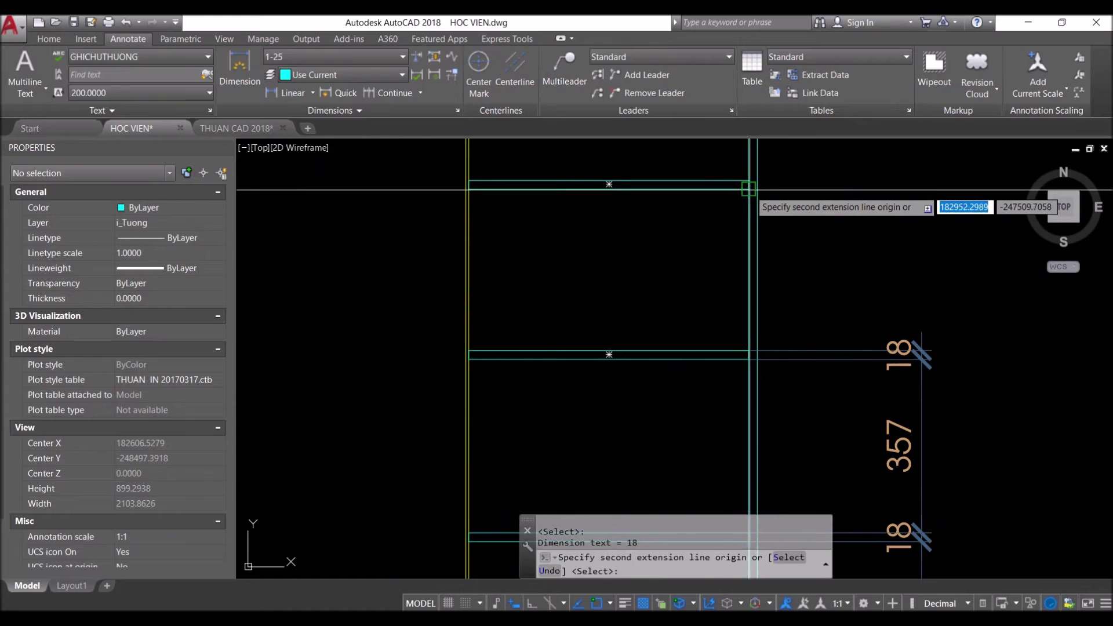
{"action": "scroll", "coordinate": [609, 184], "scroll_direction": "down", "scroll_amount": 3}
{"action": "scroll", "coordinate": [598, 229], "scroll_direction": "up", "scroll_amount": 3}
{"action": "scroll", "coordinate": [597, 228], "scroll_direction": "up", "scroll_amount": 2}
{"action": "scroll", "coordinate": [597, 229], "scroll_direction": "up", "scroll_amount": 2}
{"action": "scroll", "coordinate": [597, 228], "scroll_direction": "up", "scroll_amount": 2}
Extend the chain with 1200 and 100 dimensions and place the 2600 overall height
{"action": "left_click", "coordinate": [597, 229]}
{"action": "scroll", "coordinate": [597, 228], "scroll_direction": "down", "scroll_amount": 3}
{"action": "scroll", "coordinate": [551, 386], "scroll_direction": "up", "scroll_amount": 2}
{"action": "scroll", "coordinate": [759, 294], "scroll_direction": "up", "scroll_amount": 1}
{"action": "left_click", "coordinate": [780, 285]}
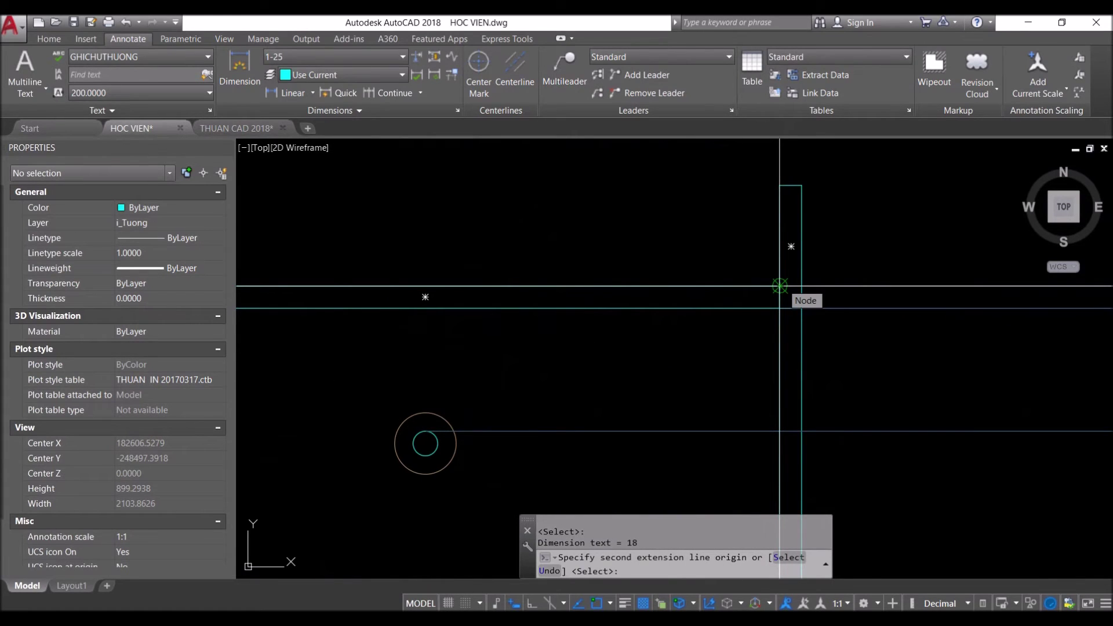
{"action": "scroll", "coordinate": [780, 285], "scroll_direction": "down", "scroll_amount": 2}
{"action": "left_click", "coordinate": [780, 286]}
{"action": "middle_click_drag", "start_coordinate": [780, 285], "coordinate": [791, 168]}
{"action": "scroll", "coordinate": [790, 169], "scroll_direction": "up", "scroll_amount": 2}
{"action": "scroll", "coordinate": [628, 313], "scroll_direction": "down", "scroll_amount": 3}
{"action": "scroll", "coordinate": [781, 271], "scroll_direction": "up", "scroll_amount": 4}
{"action": "left_click", "coordinate": [775, 253]}
Pick the 100 dimension as the continue base, then end the dimension chain
{"action": "scroll", "coordinate": [776, 252], "scroll_direction": "up", "scroll_amount": 2}
{"action": "key", "text": "Return"}
{"action": "left_click", "coordinate": [800, 352]}
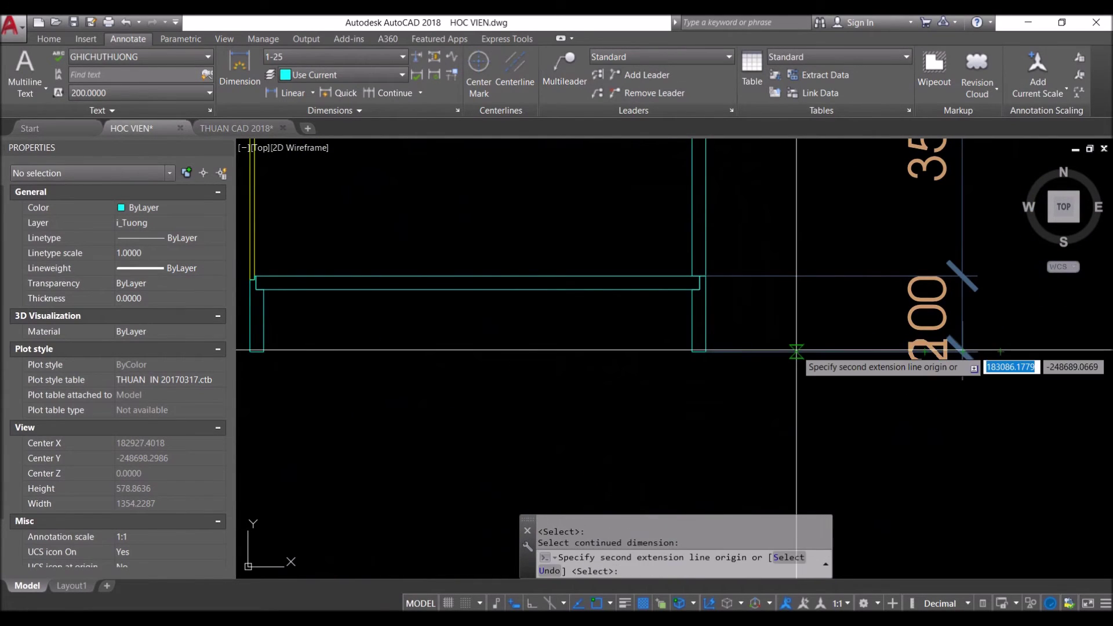
{"action": "key", "text": "Escape"}
{"action": "left_click", "coordinate": [800, 354]}
Start the D dimension-tidying routine
{"action": "type", "text": "D"}
{"action": "key", "text": "Return"}
{"action": "middle_click_drag", "start_coordinate": [972, 391], "coordinate": [763, 422]}
{"action": "scroll", "coordinate": [889, 393], "scroll_direction": "down", "scroll_amount": 6}
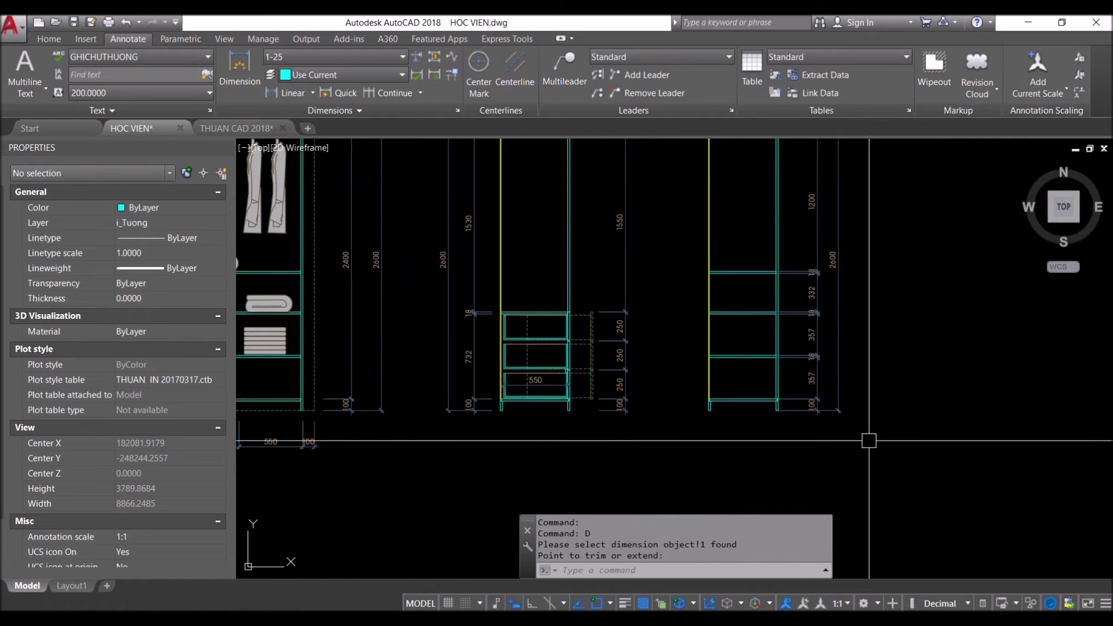
Trim the right cabinet's new dimensions so their extension lines end at a common point
{"action": "left_click", "coordinate": [823, 434]}
{"action": "left_click", "coordinate": [785, 210]}
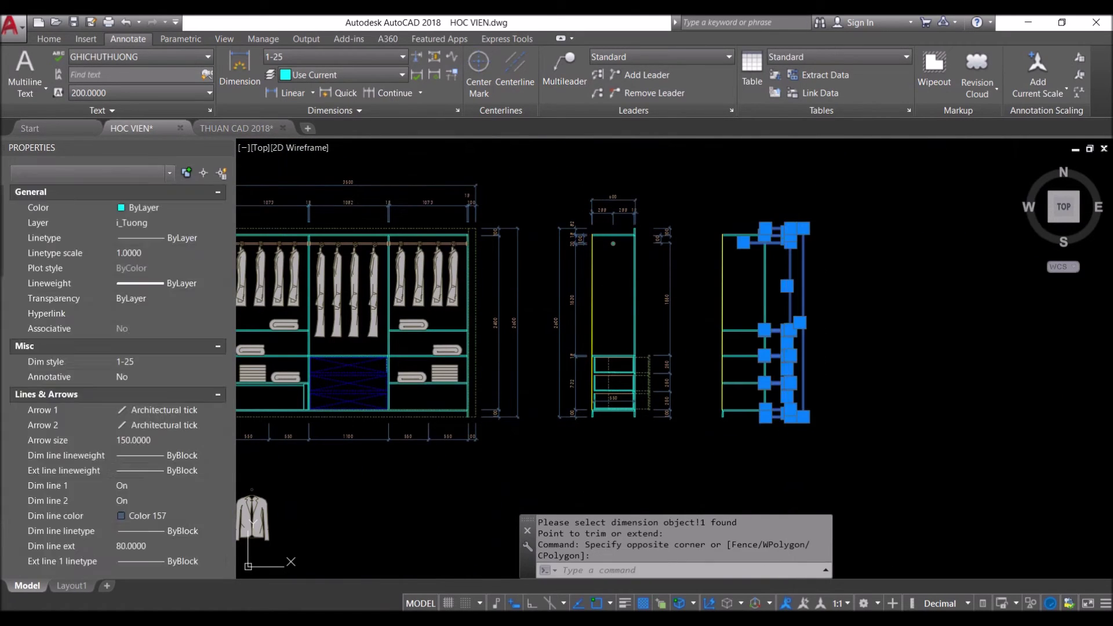
{"action": "type", "text": "Q"}
{"action": "key", "text": "Return"}
{"action": "scroll", "coordinate": [785, 421], "scroll_direction": "up", "scroll_amount": 4}
{"action": "left_click", "coordinate": [786, 421]}
{"action": "middle_click_drag", "start_coordinate": [789, 415], "coordinate": [713, 467]}
{"action": "scroll", "coordinate": [727, 361], "scroll_direction": "down", "scroll_amount": 3}
{"action": "scroll", "coordinate": [729, 354], "scroll_direction": "up", "scroll_amount": 1}
Copy the middle cabinet's 600 and 288 width dimensions onto the right-hand cabinet
{"action": "left_click", "coordinate": [573, 210]}
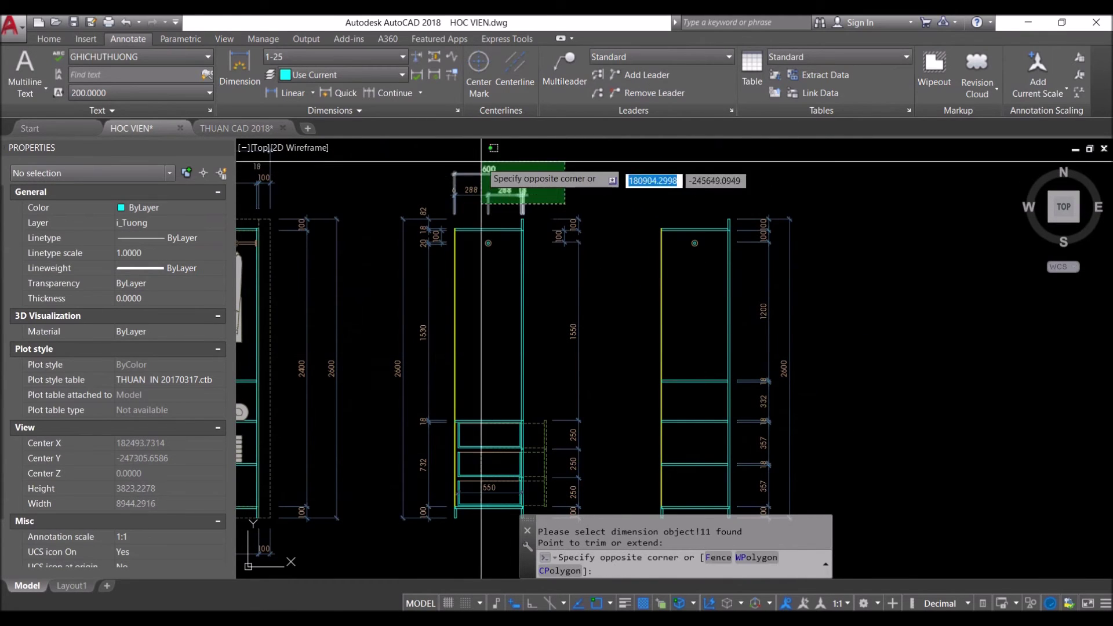
{"action": "left_click", "coordinate": [451, 151]}
{"action": "type", "text": "CO"}
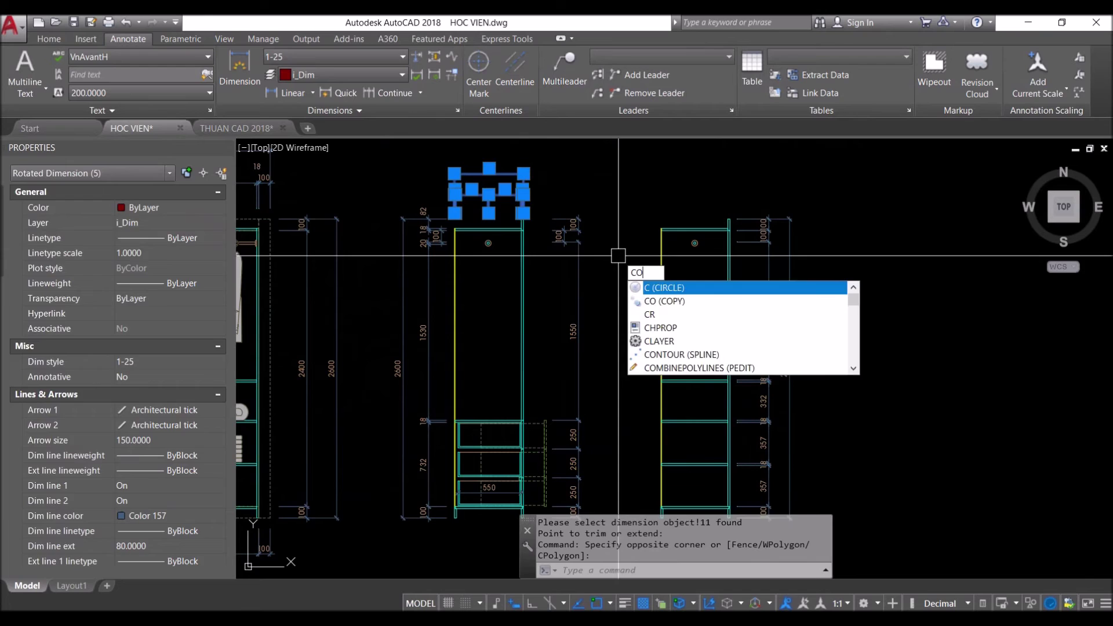
{"action": "key", "text": "Return"}
{"action": "middle_click_drag", "start_coordinate": [565, 329], "coordinate": [572, 282]}
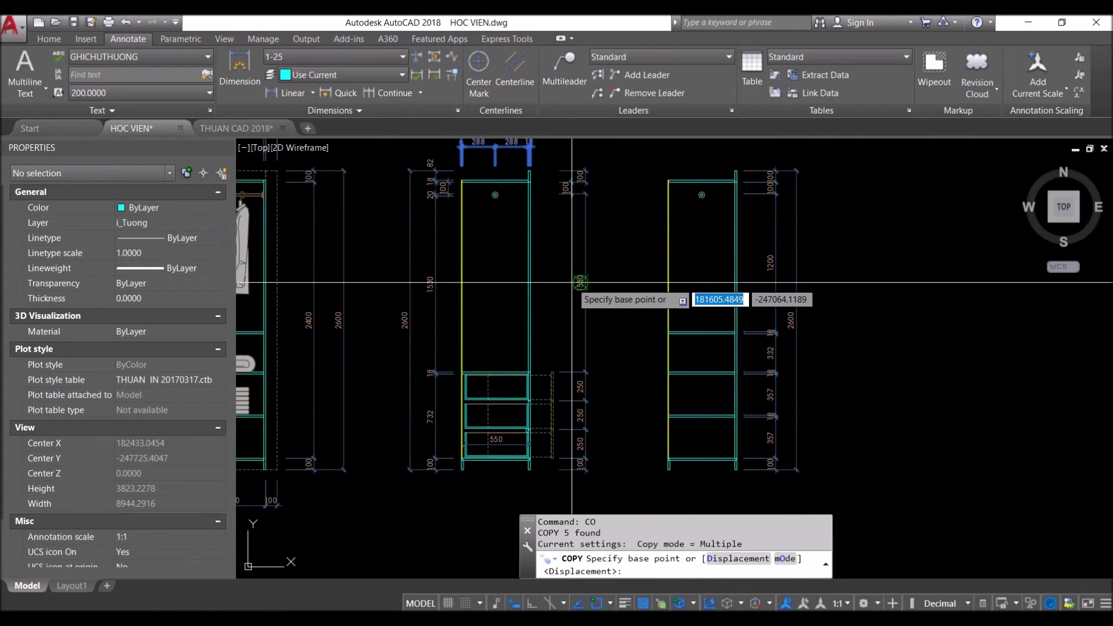
{"action": "scroll", "coordinate": [571, 249], "scroll_direction": "down", "scroll_amount": 2}
{"action": "scroll", "coordinate": [522, 244], "scroll_direction": "up", "scroll_amount": 5}
{"action": "scroll", "coordinate": [509, 284], "scroll_direction": "up", "scroll_amount": 3}
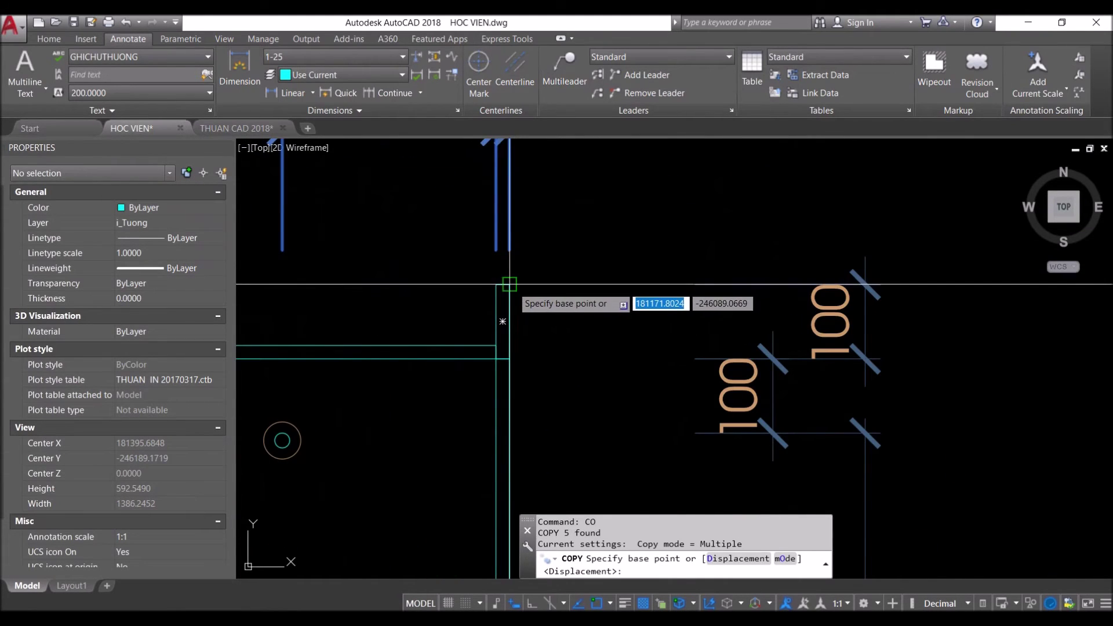
{"action": "left_click", "coordinate": [509, 284]}
{"action": "scroll", "coordinate": [633, 293], "scroll_direction": "down", "scroll_amount": 3}
{"action": "scroll", "coordinate": [1006, 291], "scroll_direction": "up", "scroll_amount": 2}
{"action": "scroll", "coordinate": [882, 293], "scroll_direction": "up", "scroll_amount": 2}
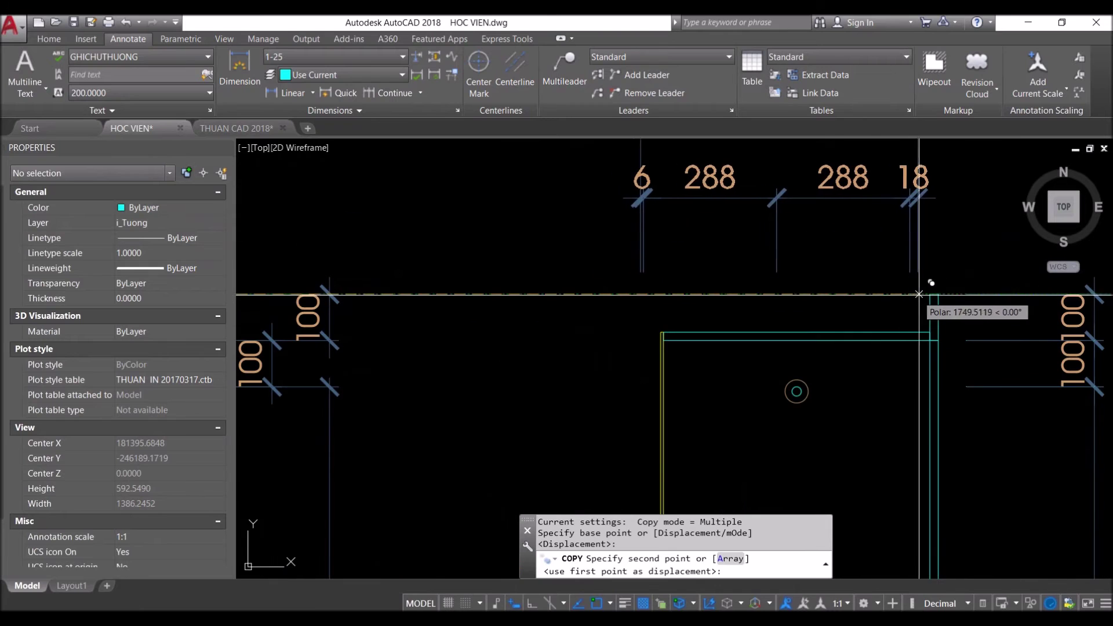
{"action": "left_click", "coordinate": [938, 294]}
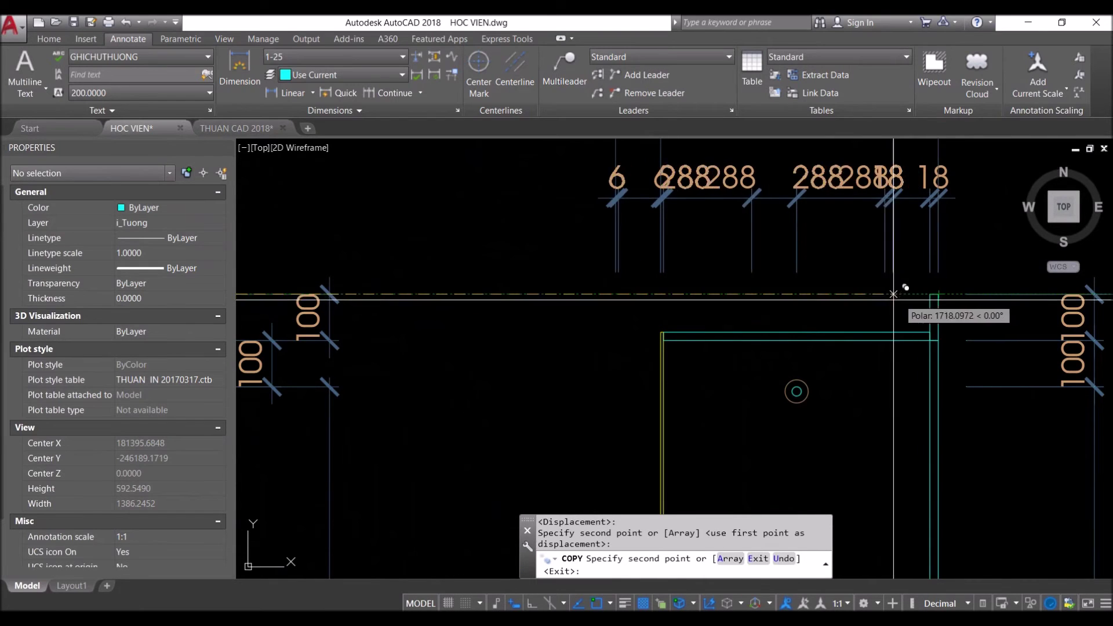
{"action": "scroll", "coordinate": [904, 307], "scroll_direction": "down", "scroll_amount": 8}
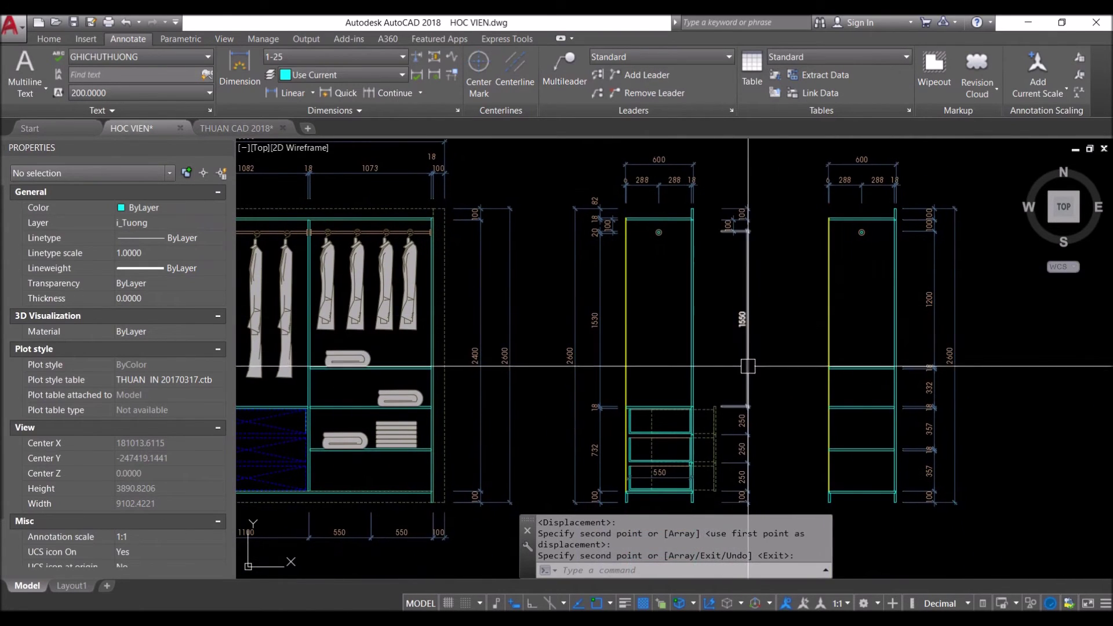
{"action": "scroll", "coordinate": [932, 373], "scroll_direction": "down", "scroll_amount": 1}
{"action": "scroll", "coordinate": [928, 373], "scroll_direction": "down", "scroll_amount": 3}
{"action": "scroll", "coordinate": [811, 389], "scroll_direction": "down", "scroll_amount": 2}
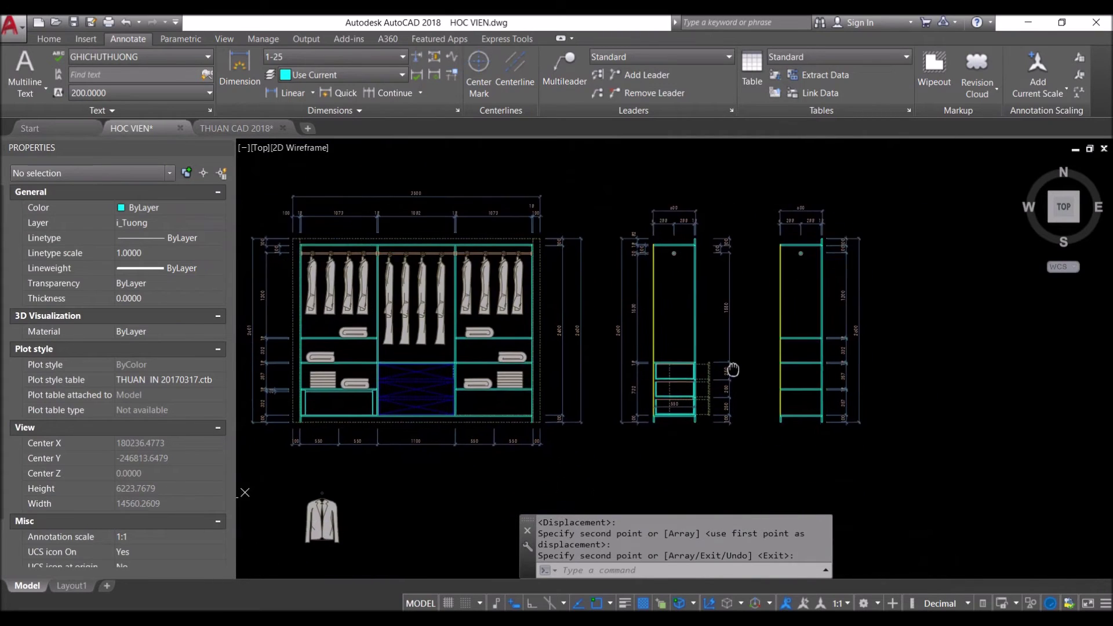
Window-select the trousers and jacket drawings and move them with M toward the sheet-frame area
{"action": "scroll", "coordinate": [568, 443], "scroll_direction": "up", "scroll_amount": 2}
{"action": "key", "text": "Escape"}
{"action": "left_click", "coordinate": [660, 468]}
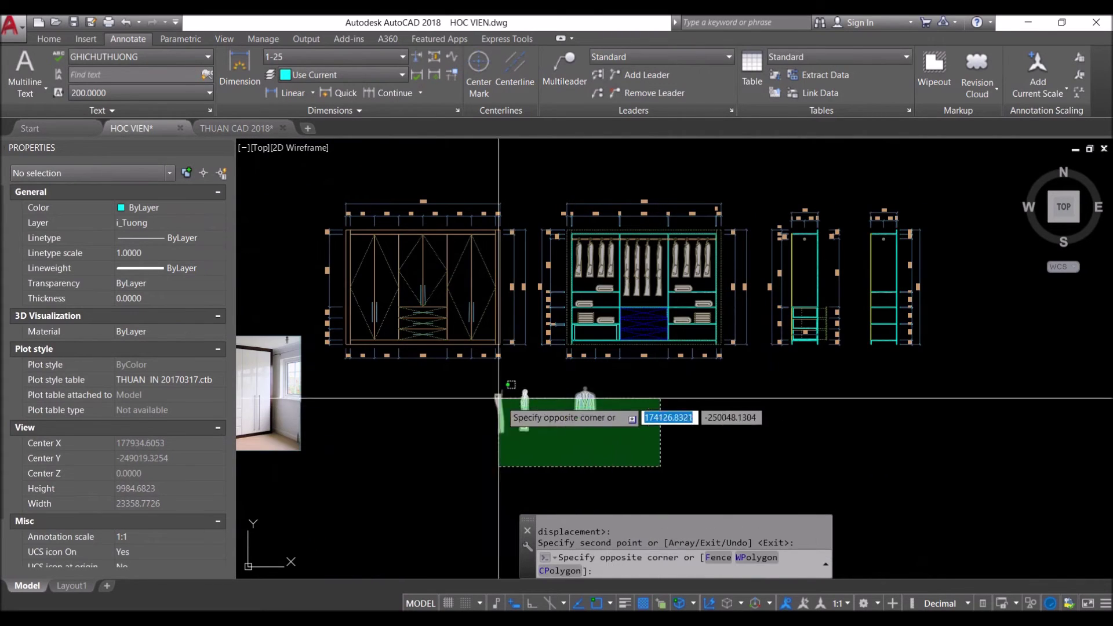
{"action": "left_click", "coordinate": [493, 403]}
{"action": "scroll", "coordinate": [620, 399], "scroll_direction": "down", "scroll_amount": 2}
{"action": "type", "text": "M"}
{"action": "key", "text": "Return"}
{"action": "left_click", "coordinate": [620, 399]}
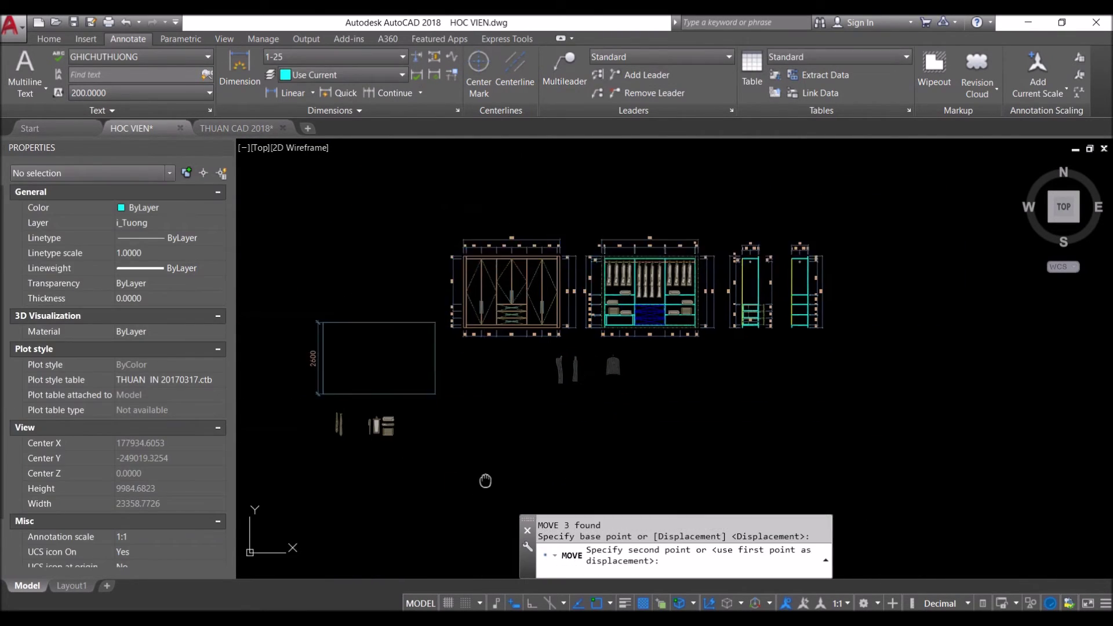
{"action": "scroll", "coordinate": [619, 399], "scroll_direction": "up", "scroll_amount": 2}
{"action": "left_click", "coordinate": [671, 382]}
Zoom across the drawing to bring the row of TL scale title frames into view
{"action": "scroll", "coordinate": [580, 371], "scroll_direction": "down", "scroll_amount": 5}
{"action": "scroll", "coordinate": [571, 360], "scroll_direction": "up", "scroll_amount": 2}
{"action": "scroll", "coordinate": [636, 323], "scroll_direction": "down", "scroll_amount": 1}
{"action": "scroll", "coordinate": [696, 313], "scroll_direction": "up", "scroll_amount": 3}
{"action": "scroll", "coordinate": [754, 300], "scroll_direction": "up", "scroll_amount": 2}
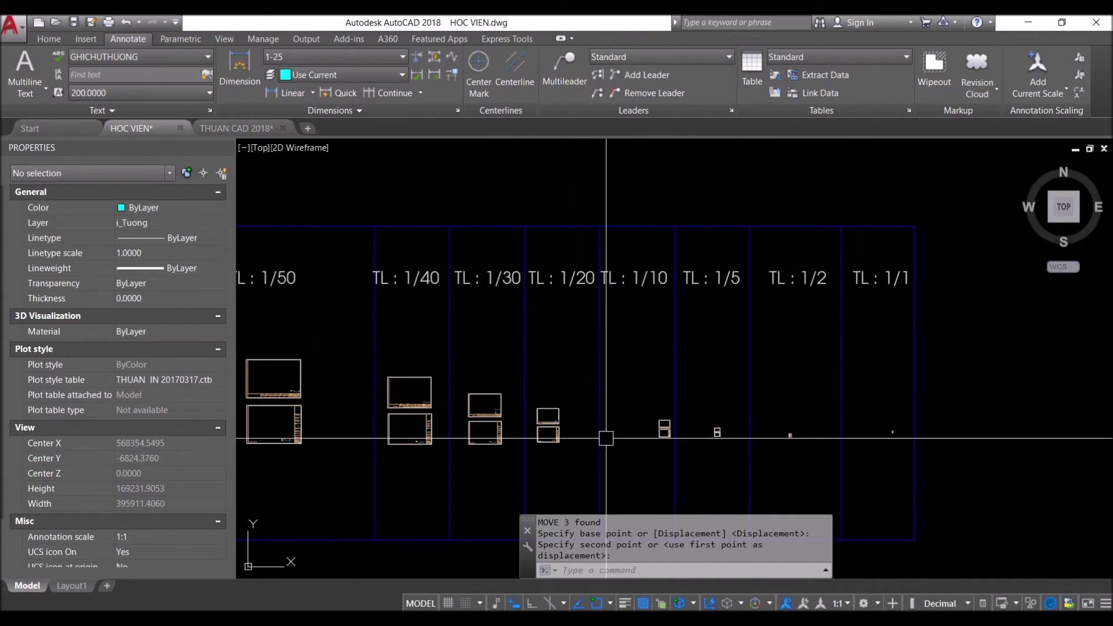
{"action": "scroll", "coordinate": [480, 439], "scroll_direction": "up", "scroll_amount": 1}
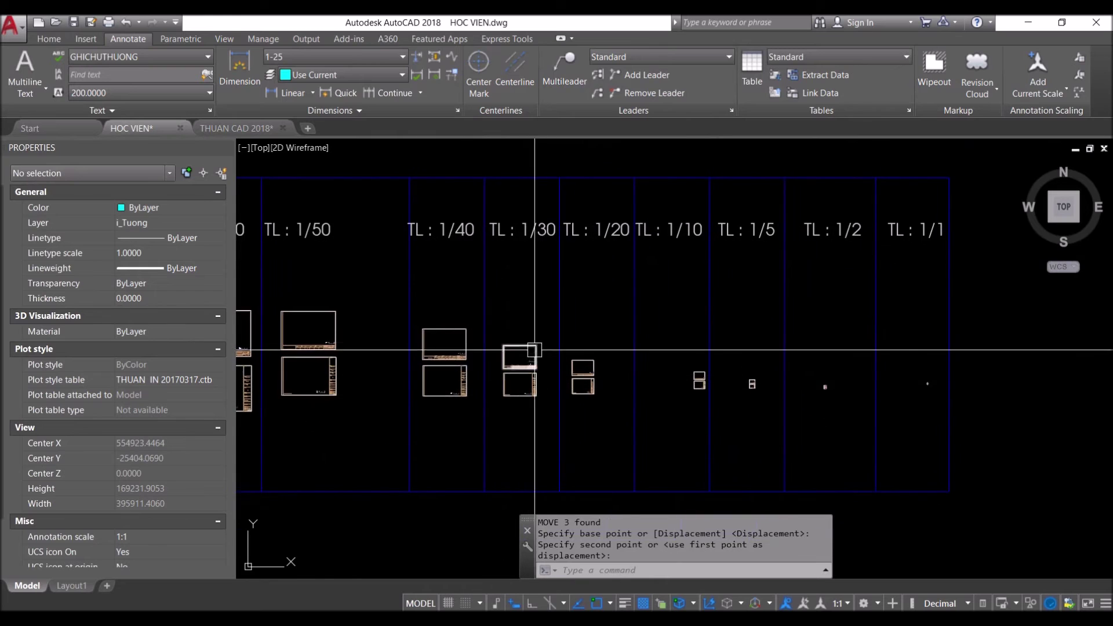
{"action": "scroll", "coordinate": [555, 407], "scroll_direction": "up", "scroll_amount": 3}
{"action": "scroll", "coordinate": [597, 355], "scroll_direction": "up", "scroll_amount": 2}
{"action": "scroll", "coordinate": [703, 403], "scroll_direction": "down", "scroll_amount": 4}
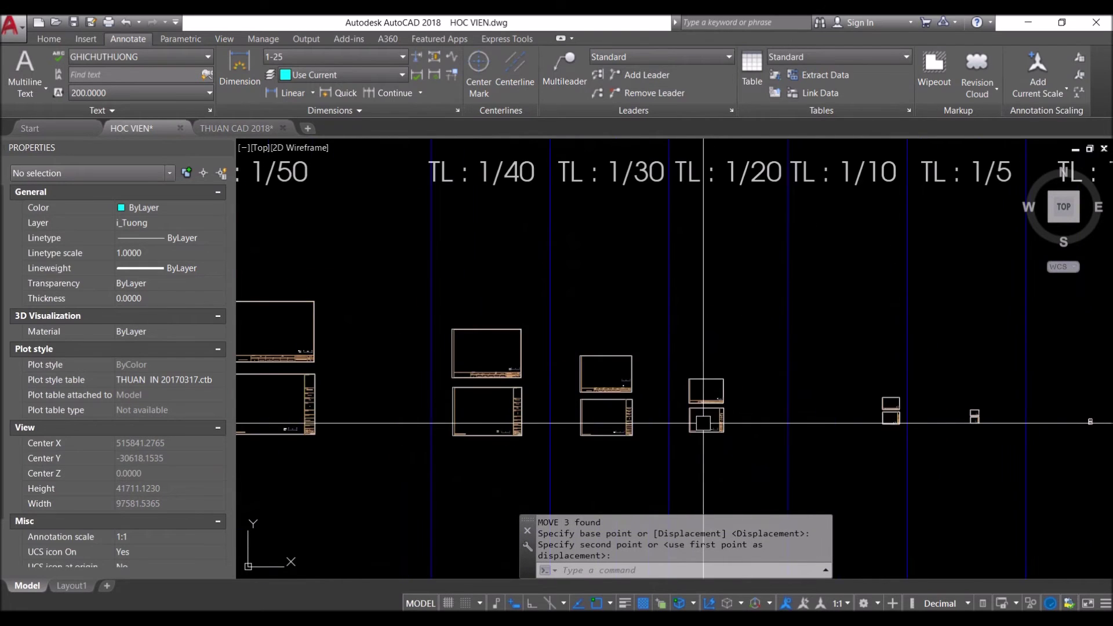
{"action": "scroll", "coordinate": [695, 431], "scroll_direction": "down", "scroll_amount": 3}
{"action": "scroll", "coordinate": [429, 409], "scroll_direction": "up", "scroll_amount": 4}
{"action": "scroll", "coordinate": [481, 403], "scroll_direction": "down", "scroll_amount": 2}
{"action": "scroll", "coordinate": [539, 397], "scroll_direction": "up", "scroll_amount": 2}
{"action": "scroll", "coordinate": [600, 390], "scroll_direction": "up", "scroll_amount": 4}
Drop the clothing drawings in place and select the TL 1/100 title frame for copying
{"action": "left_click", "coordinate": [599, 389]}
{"action": "left_click", "coordinate": [597, 387]}
{"action": "left_click", "coordinate": [497, 332]}
{"action": "scroll", "coordinate": [456, 281], "scroll_direction": "down", "scroll_amount": 3}
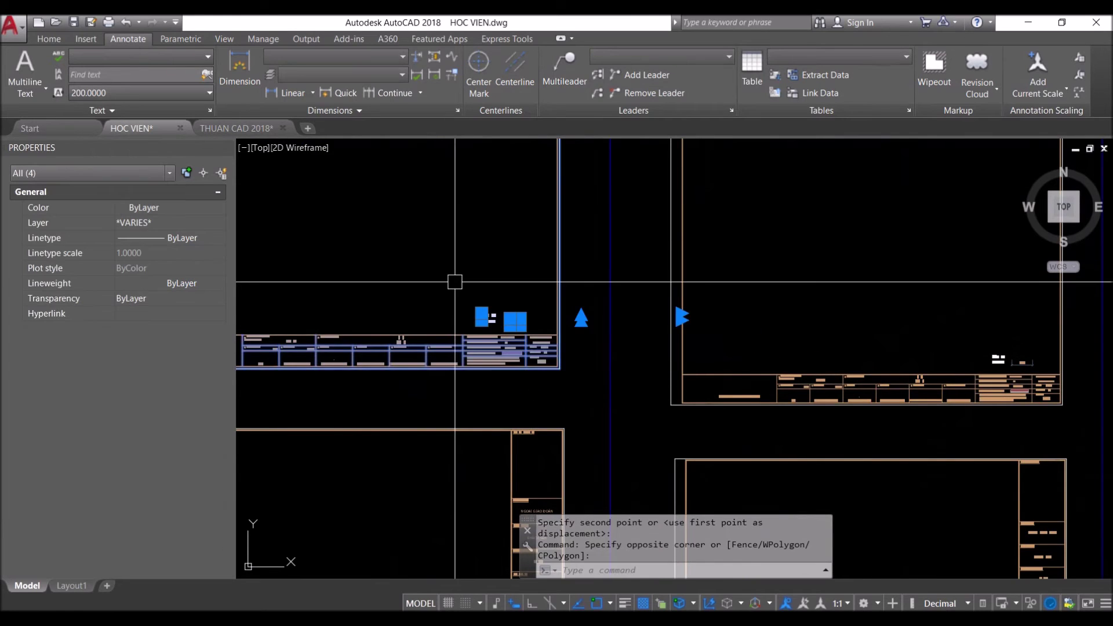
{"action": "scroll", "coordinate": [468, 296], "scroll_direction": "down", "scroll_amount": 1}
{"action": "type", "text": "o"}
{"action": "key", "text": "Return"}
Copy the TL 1/100 title frame to a spot beside the wardrobe drawings
{"action": "left_click", "coordinate": [430, 343]}
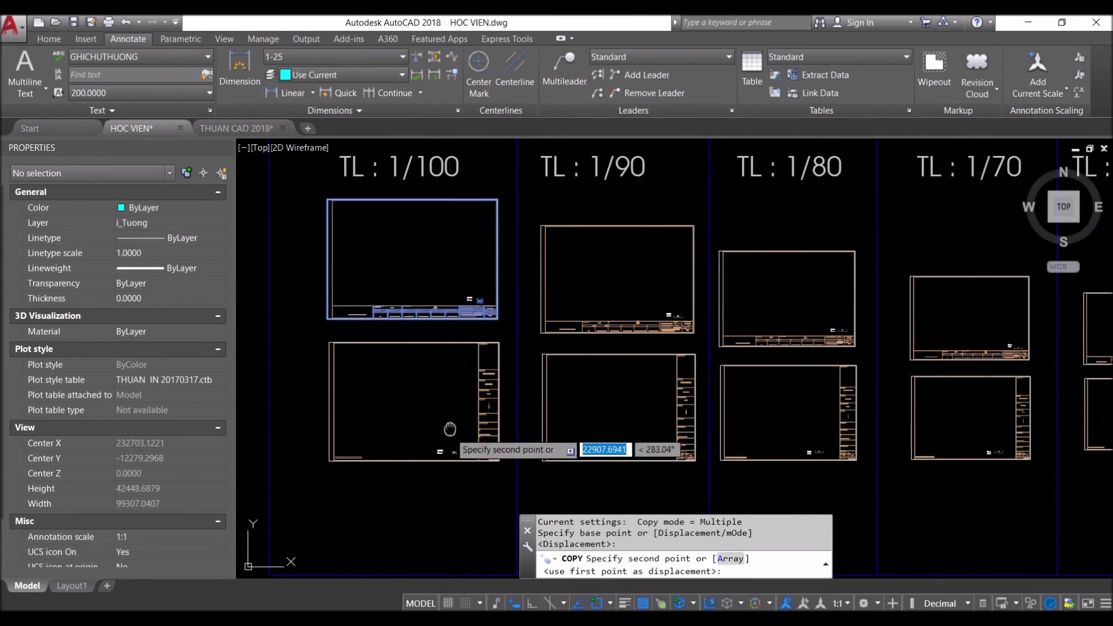
{"action": "scroll", "coordinate": [579, 348], "scroll_direction": "up", "scroll_amount": 2}
{"action": "scroll", "coordinate": [658, 278], "scroll_direction": "down", "scroll_amount": 4}
{"action": "scroll", "coordinate": [641, 442], "scroll_direction": "down", "scroll_amount": 2}
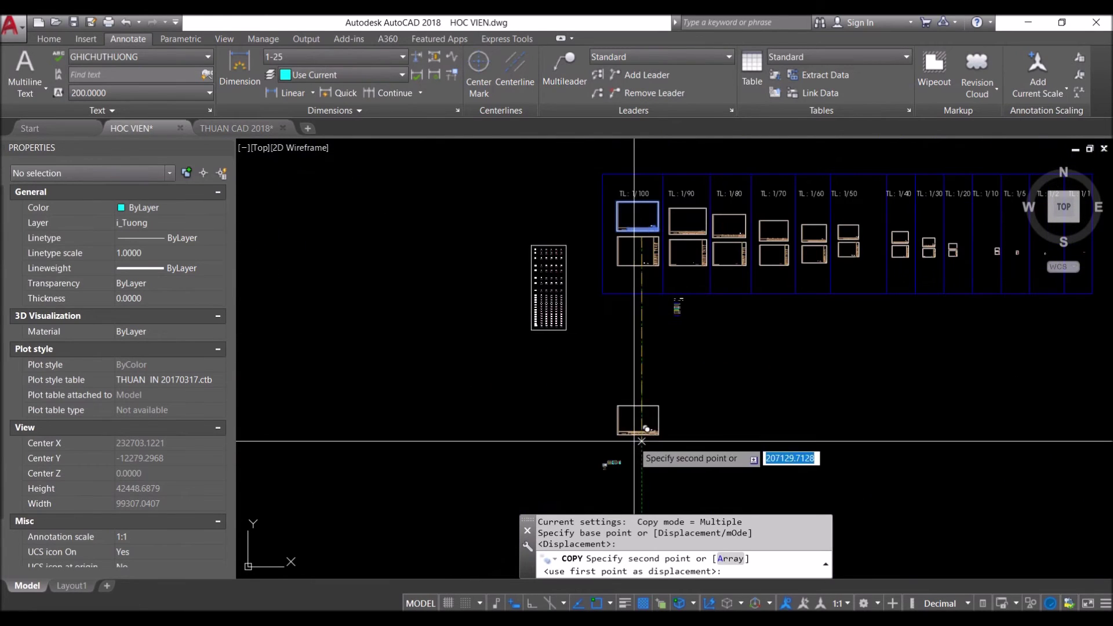
{"action": "scroll", "coordinate": [642, 442], "scroll_direction": "up", "scroll_amount": 2}
{"action": "scroll", "coordinate": [652, 325], "scroll_direction": "up", "scroll_amount": 2}
{"action": "scroll", "coordinate": [661, 348], "scroll_direction": "up", "scroll_amount": 4}
{"action": "scroll", "coordinate": [797, 399], "scroll_direction": "up", "scroll_amount": 2}
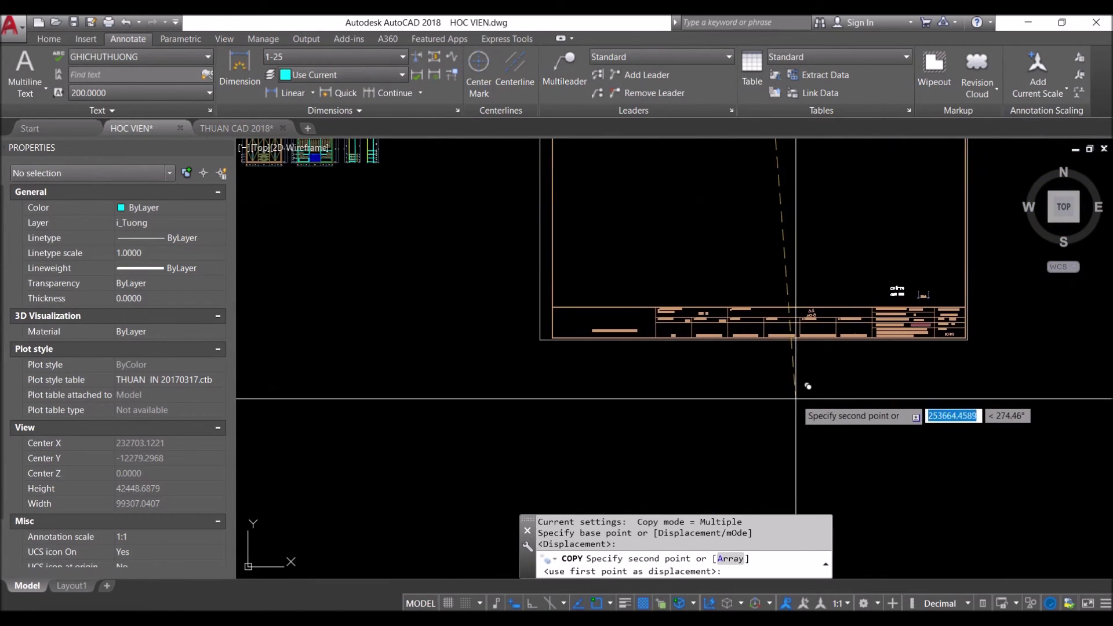
{"action": "left_click", "coordinate": [797, 399]}
{"action": "scroll", "coordinate": [796, 399], "scroll_direction": "down", "scroll_amount": 4}
{"action": "key", "text": "Return"}
Scale the copied title frame down by a factor of 0.25
{"action": "left_click", "coordinate": [965, 399]}
{"action": "left_click", "coordinate": [734, 307]}
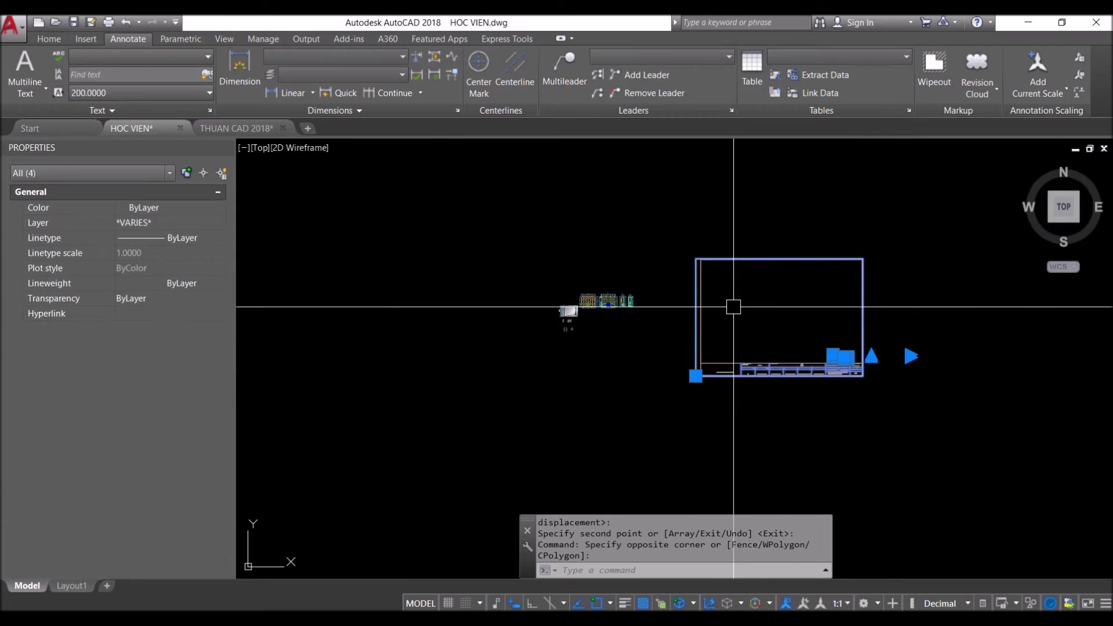
{"action": "type", "text": "SC"}
{"action": "key", "text": "Return"}
{"action": "type", "text": ".25"}
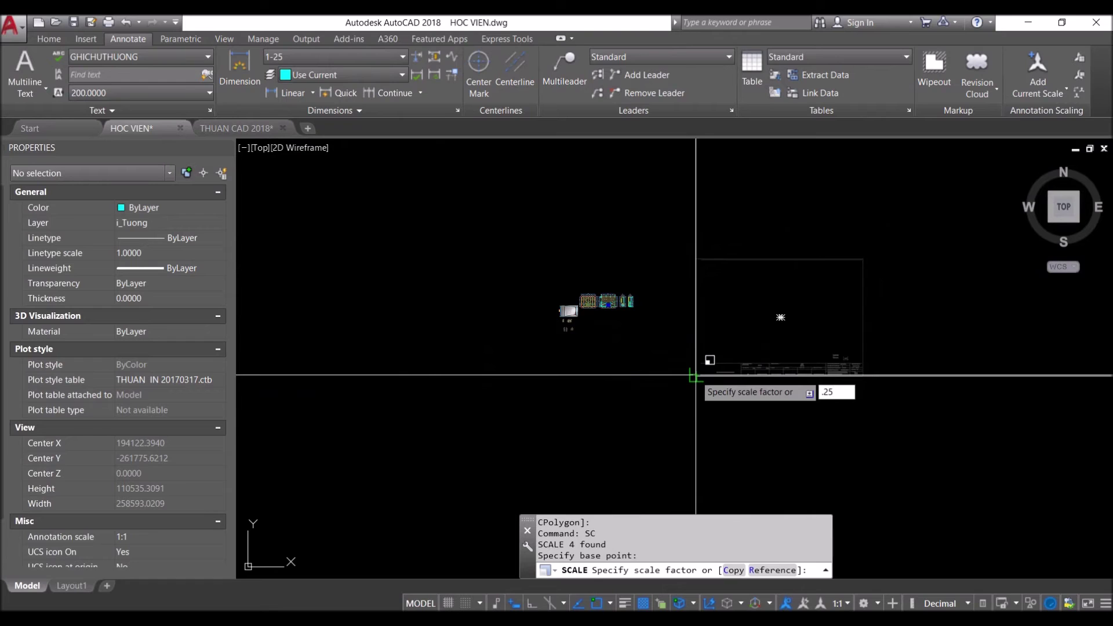
{"action": "key", "text": "Return"}
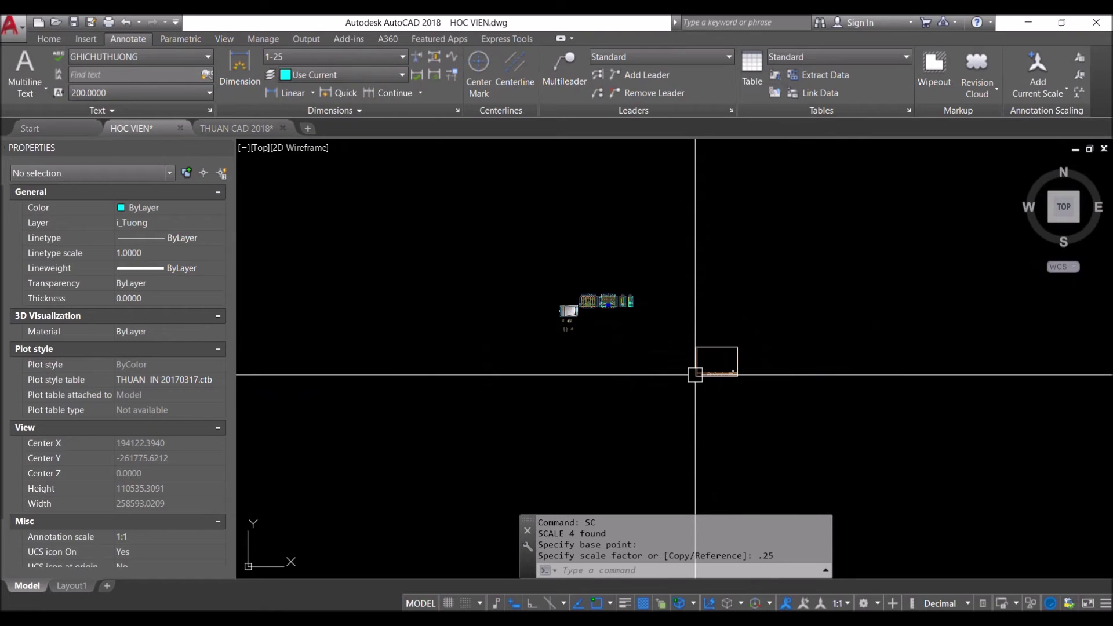
Select the quarter-size frame and start moving it from a chosen base point
{"action": "left_click", "coordinate": [763, 393]}
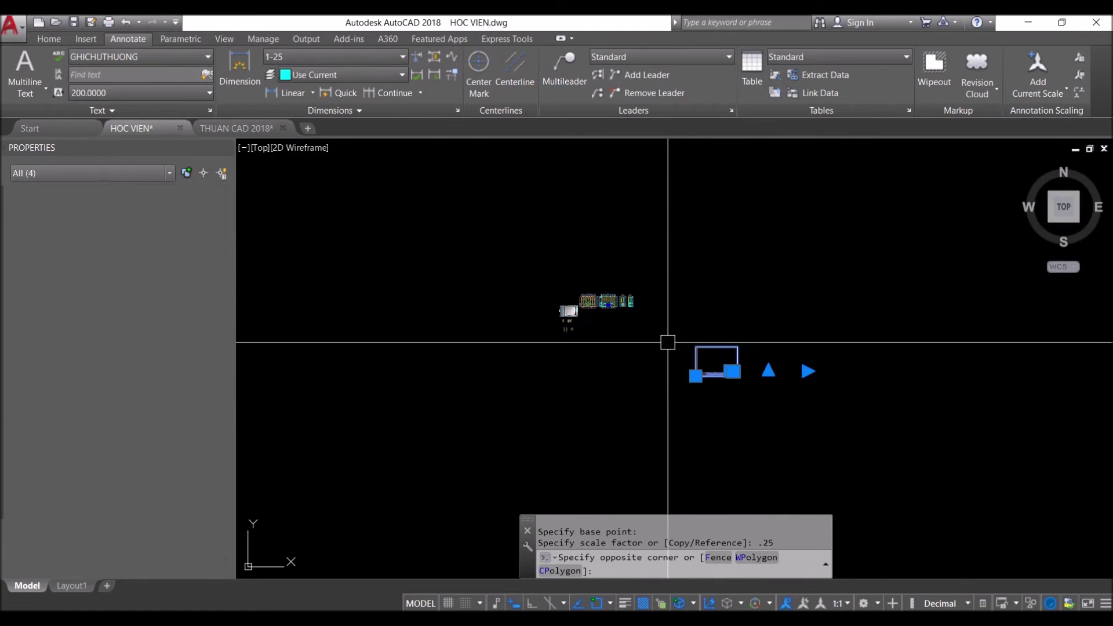
{"action": "left_click", "coordinate": [666, 338]}
{"action": "type", "text": "m"}
{"action": "key", "text": "Return"}
{"action": "left_click", "coordinate": [735, 367]}
{"action": "scroll", "coordinate": [590, 278], "scroll_direction": "up", "scroll_amount": 2}
{"action": "scroll", "coordinate": [666, 302], "scroll_direction": "up", "scroll_amount": 2}
{"action": "scroll", "coordinate": [737, 325], "scroll_direction": "up", "scroll_amount": 2}
{"action": "scroll", "coordinate": [786, 351], "scroll_direction": "up", "scroll_amount": 1}
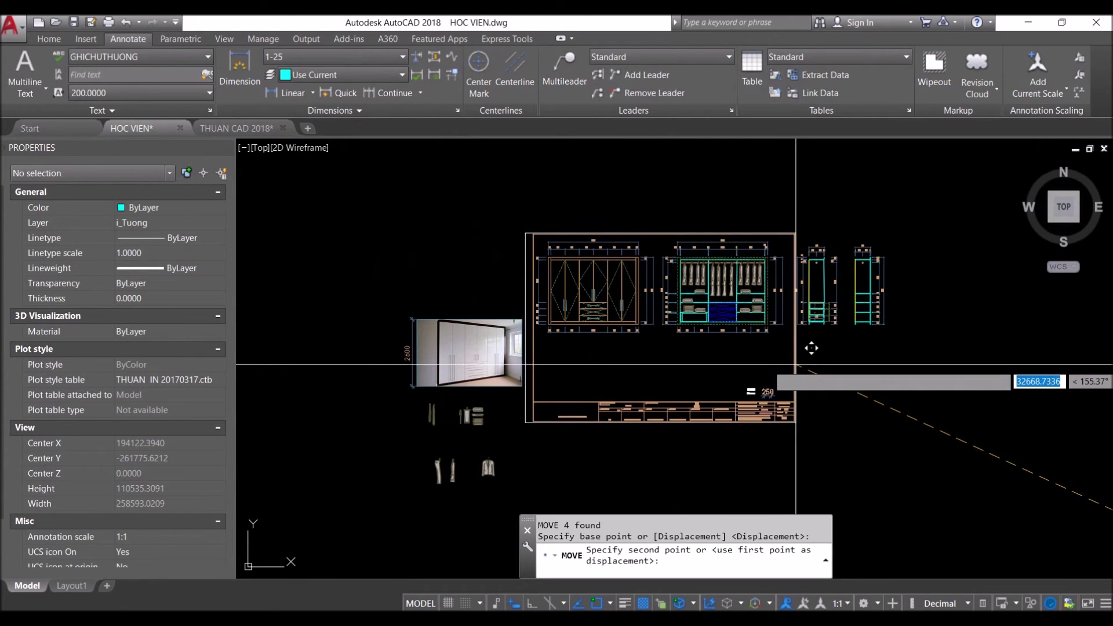
Place the quarter-size frame around the wardrobe elevations
{"action": "left_click", "coordinate": [795, 366]}
{"action": "scroll", "coordinate": [806, 353], "scroll_direction": "up", "scroll_amount": 1}
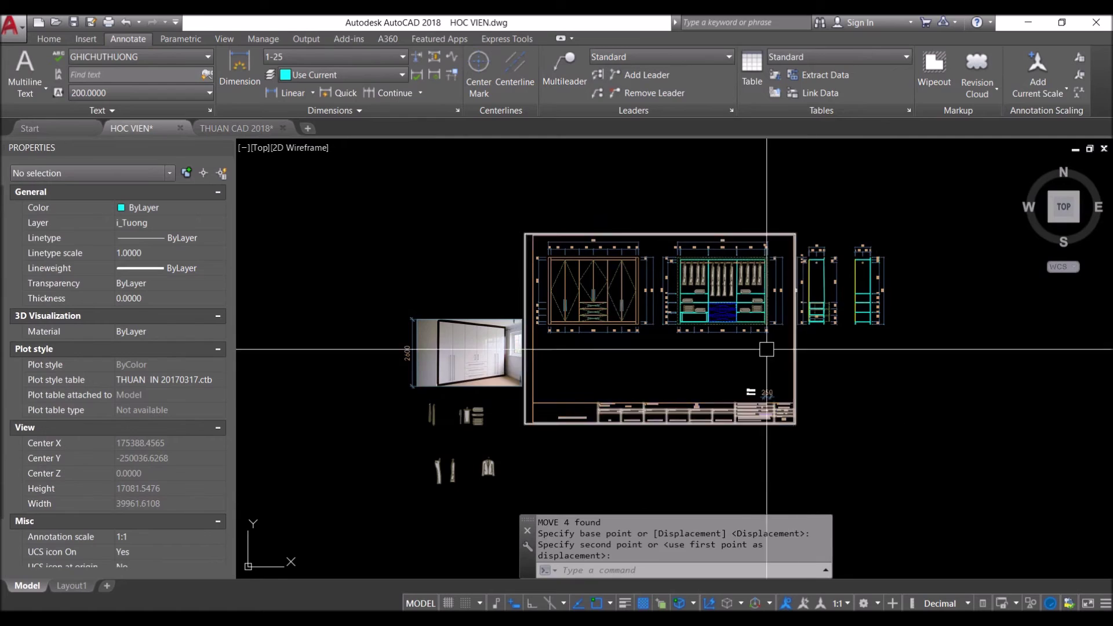
{"action": "scroll", "coordinate": [812, 339], "scroll_direction": "up", "scroll_amount": 1}
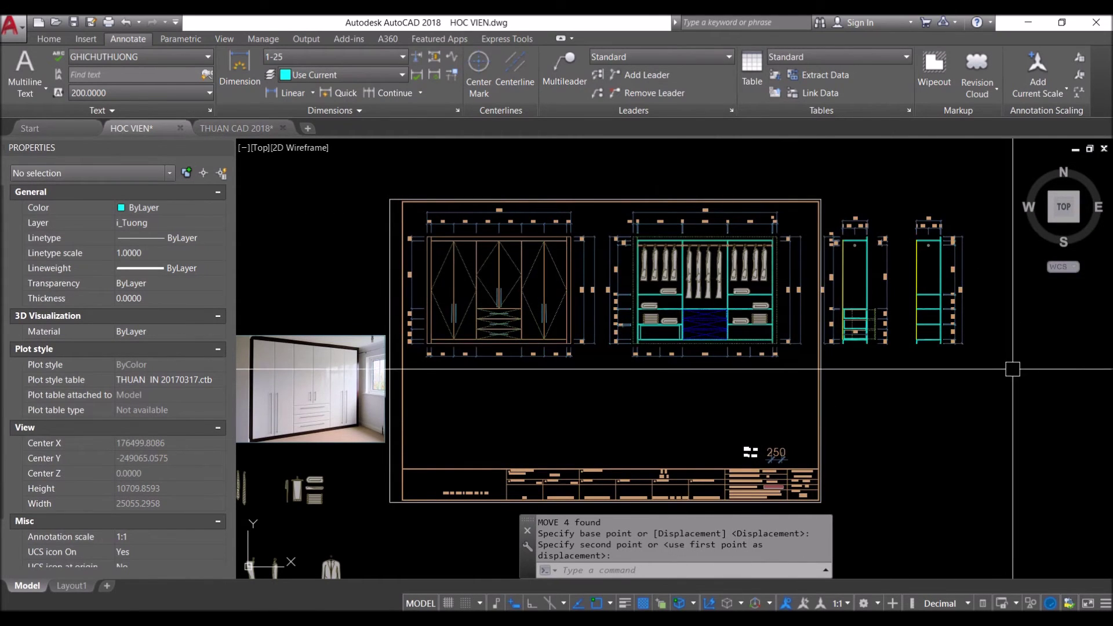
{"action": "scroll", "coordinate": [638, 362], "scroll_direction": "down", "scroll_amount": 1}
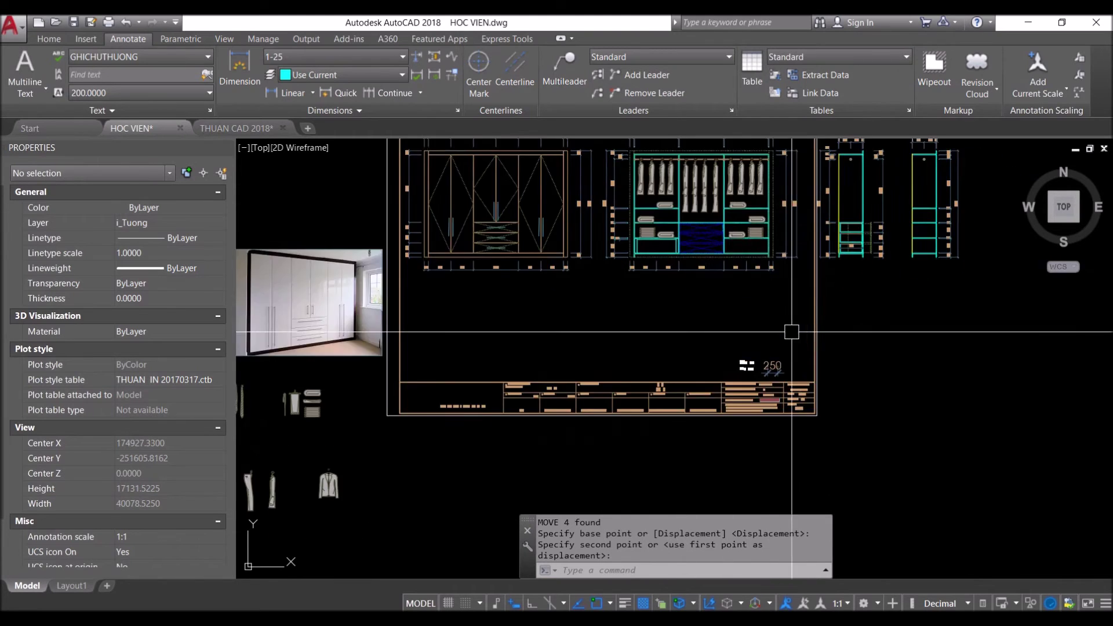
{"action": "scroll", "coordinate": [610, 356], "scroll_direction": "down", "scroll_amount": 1}
Erase the quarter-size frame and its title block, then pan back to the TL frames
{"action": "left_click", "coordinate": [689, 386]}
{"action": "left_click", "coordinate": [555, 330]}
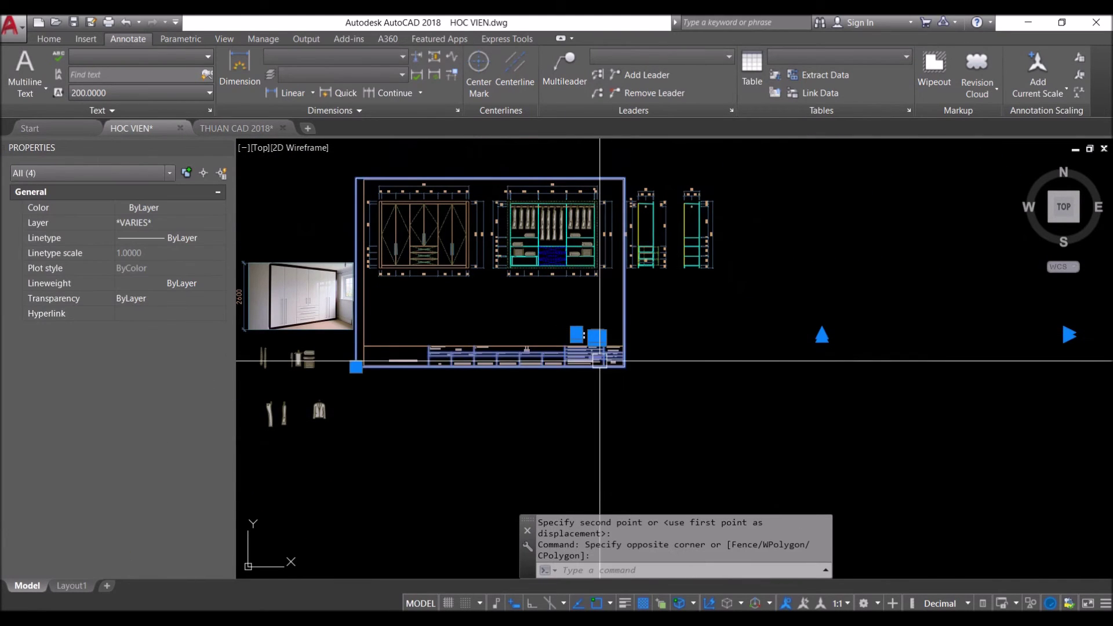
{"action": "type", "text": "e"}
{"action": "key", "text": "Return"}
{"action": "scroll", "coordinate": [600, 360], "scroll_direction": "down", "scroll_amount": 2}
{"action": "scroll", "coordinate": [825, 239], "scroll_direction": "down", "scroll_amount": 2}
{"action": "scroll", "coordinate": [759, 259], "scroll_direction": "up", "scroll_amount": 3}
{"action": "middle_click_drag", "start_coordinate": [758, 259], "coordinate": [716, 346]}
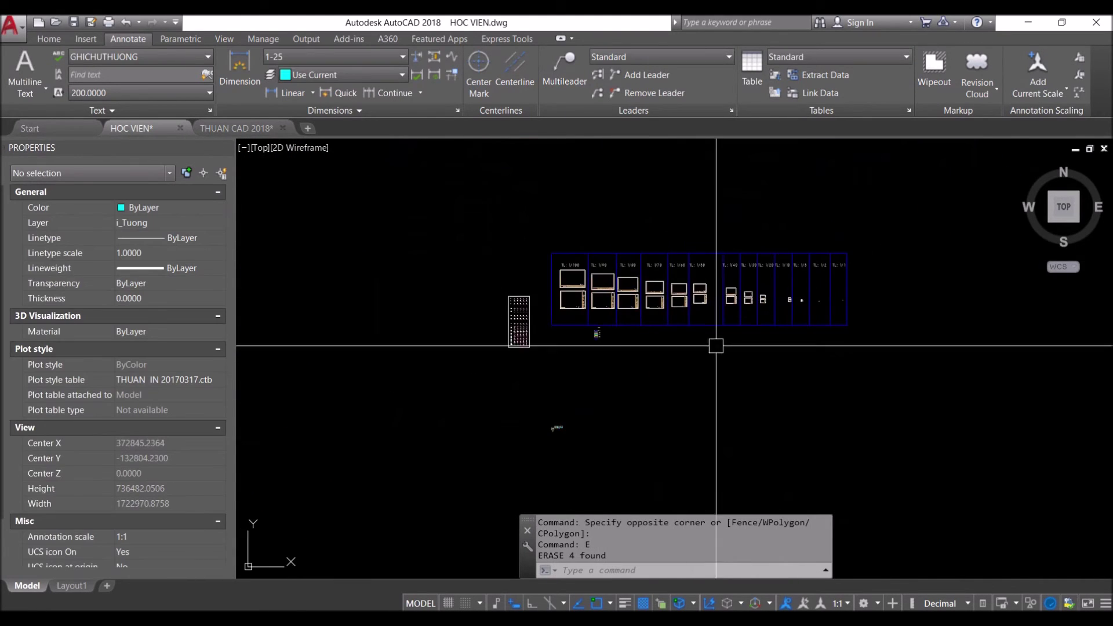
Select a landscape title frame and start copying it from a base point
{"action": "scroll", "coordinate": [767, 279], "scroll_direction": "up", "scroll_amount": 5}
{"action": "scroll", "coordinate": [712, 338], "scroll_direction": "up", "scroll_amount": 5}
{"action": "scroll", "coordinate": [719, 334], "scroll_direction": "up", "scroll_amount": 4}
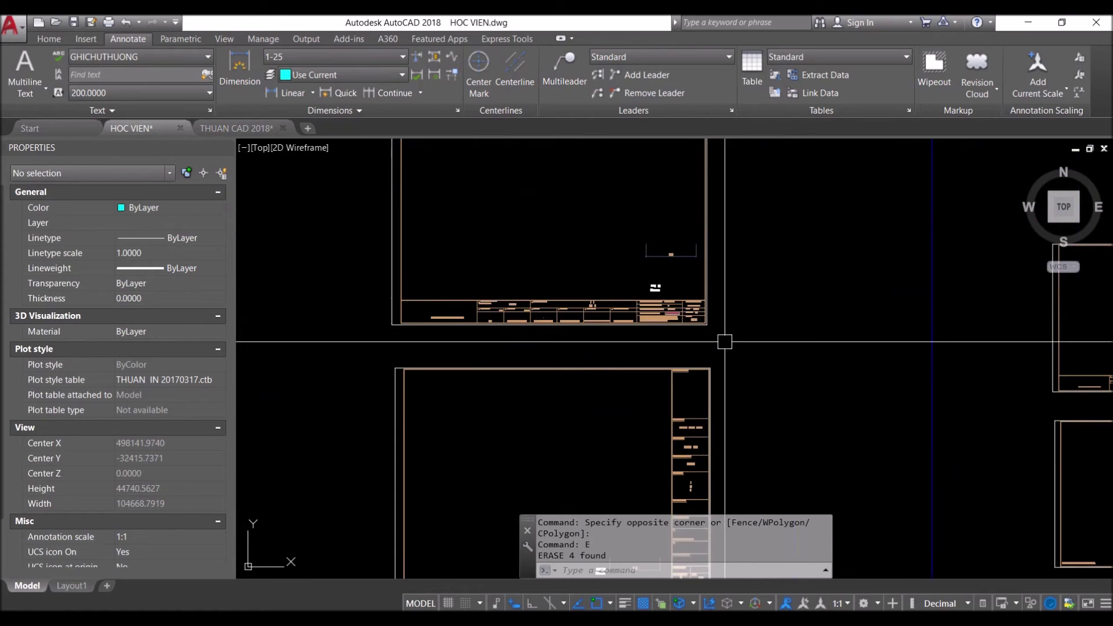
{"action": "left_click", "coordinate": [729, 335]}
{"action": "left_click", "coordinate": [468, 218]}
{"action": "scroll", "coordinate": [601, 268], "scroll_direction": "down", "scroll_amount": 3}
{"action": "type", "text": "CO"}
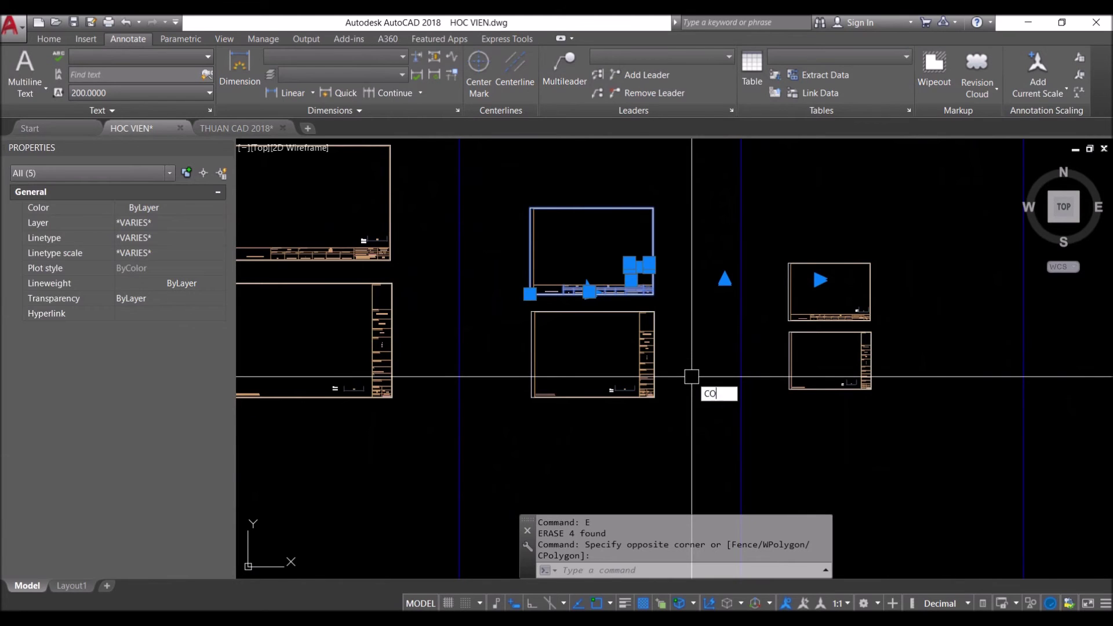
{"action": "key", "text": "Return"}
{"action": "left_click", "coordinate": [509, 355]}
Place the landscape frame copy just below the wardrobe elevations
{"action": "scroll", "coordinate": [580, 289], "scroll_direction": "down", "scroll_amount": 5}
{"action": "middle_click_drag", "start_coordinate": [748, 231], "coordinate": [513, 300]}
{"action": "scroll", "coordinate": [589, 273], "scroll_direction": "up", "scroll_amount": 1}
{"action": "scroll", "coordinate": [637, 249], "scroll_direction": "up", "scroll_amount": 5}
{"action": "scroll", "coordinate": [716, 350], "scroll_direction": "up", "scroll_amount": 1}
{"action": "scroll", "coordinate": [717, 351], "scroll_direction": "up", "scroll_amount": 2}
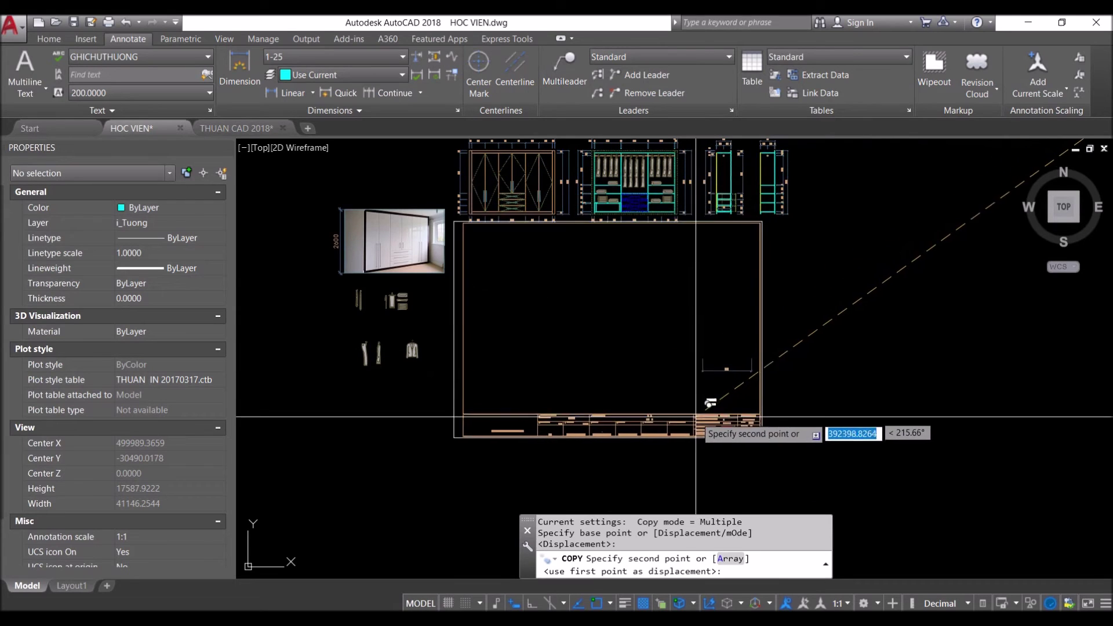
{"action": "left_click", "coordinate": [724, 439]}
{"action": "key", "text": "Return"}
Inspect two of the wardrobe width dimensions, clearing each selection afterward
{"action": "scroll", "coordinate": [790, 259], "scroll_direction": "up", "scroll_amount": 2}
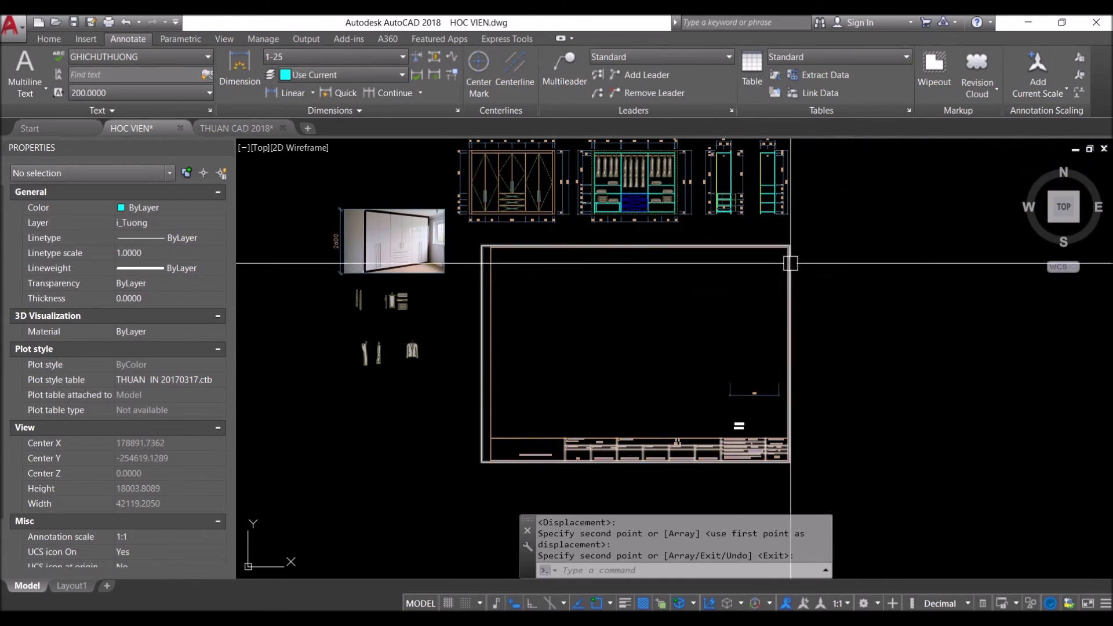
{"action": "scroll", "coordinate": [638, 243], "scroll_direction": "up", "scroll_amount": 2}
{"action": "scroll", "coordinate": [603, 236], "scroll_direction": "up", "scroll_amount": 1}
{"action": "scroll", "coordinate": [603, 236], "scroll_direction": "up", "scroll_amount": 2}
{"action": "left_click", "coordinate": [606, 236]}
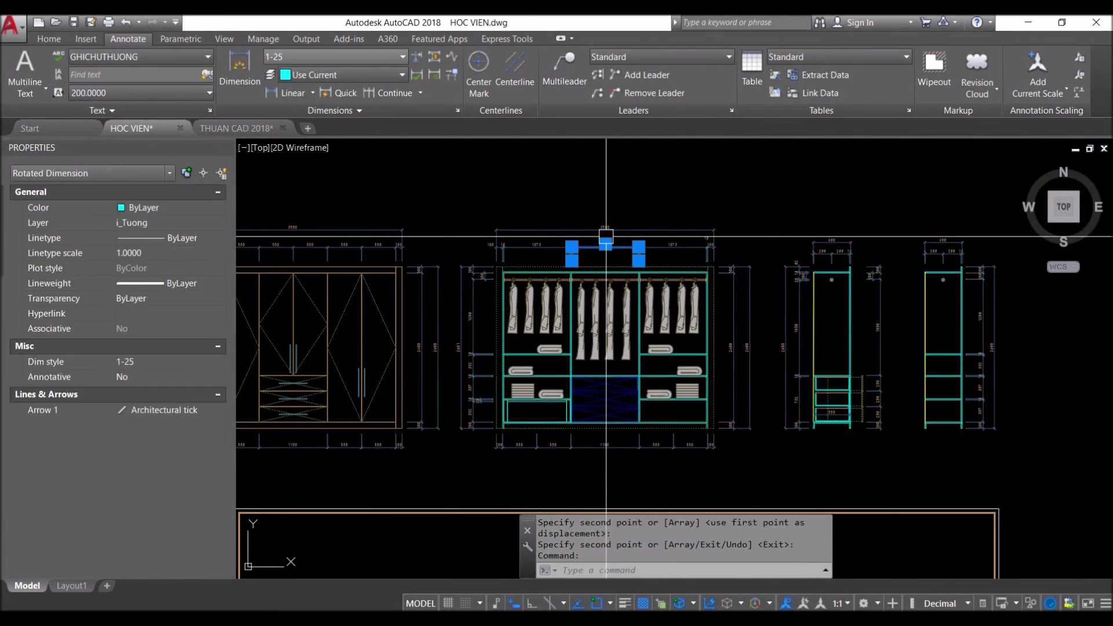
{"action": "key", "text": "Escape"}
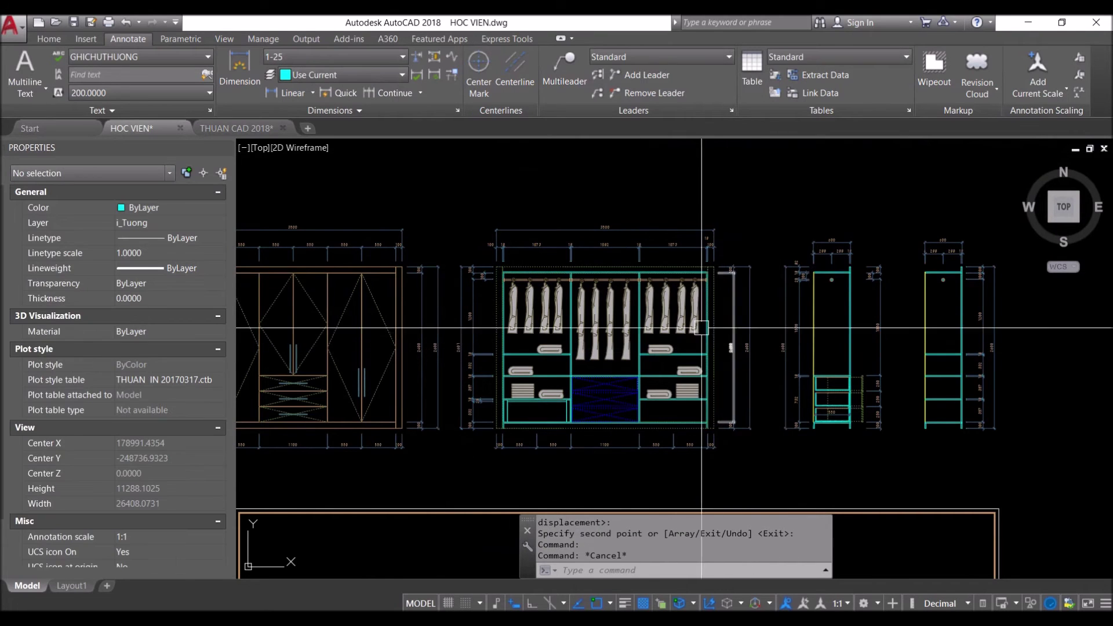
{"action": "scroll", "coordinate": [684, 261], "scroll_direction": "up", "scroll_amount": 4}
{"action": "scroll", "coordinate": [694, 252], "scroll_direction": "down", "scroll_amount": 4}
{"action": "left_click", "coordinate": [661, 251]}
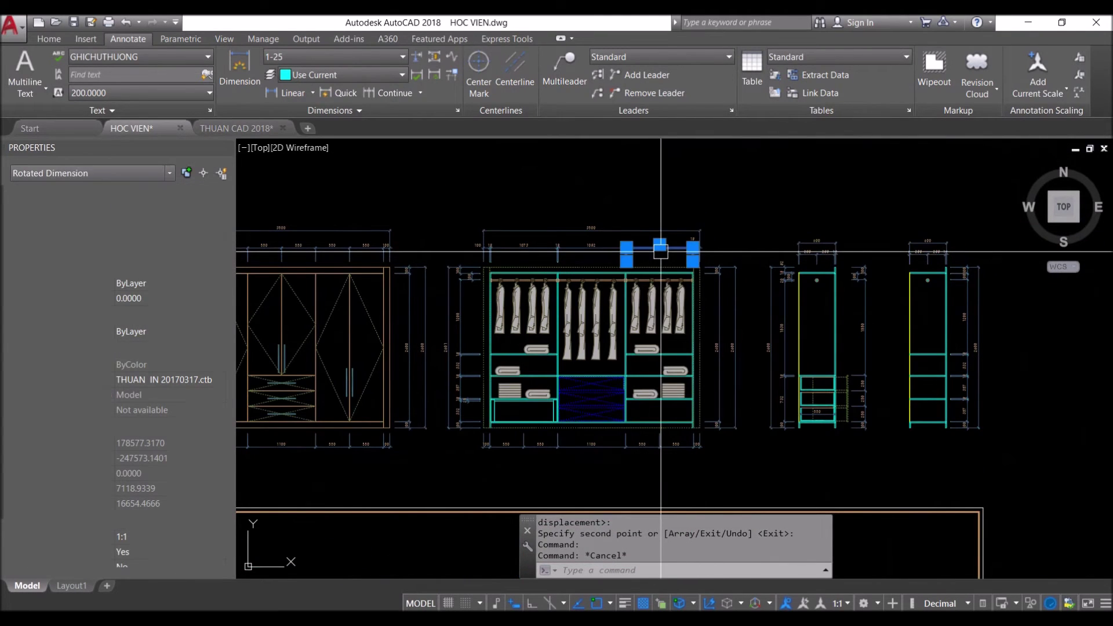
{"action": "key", "text": "Escape"}
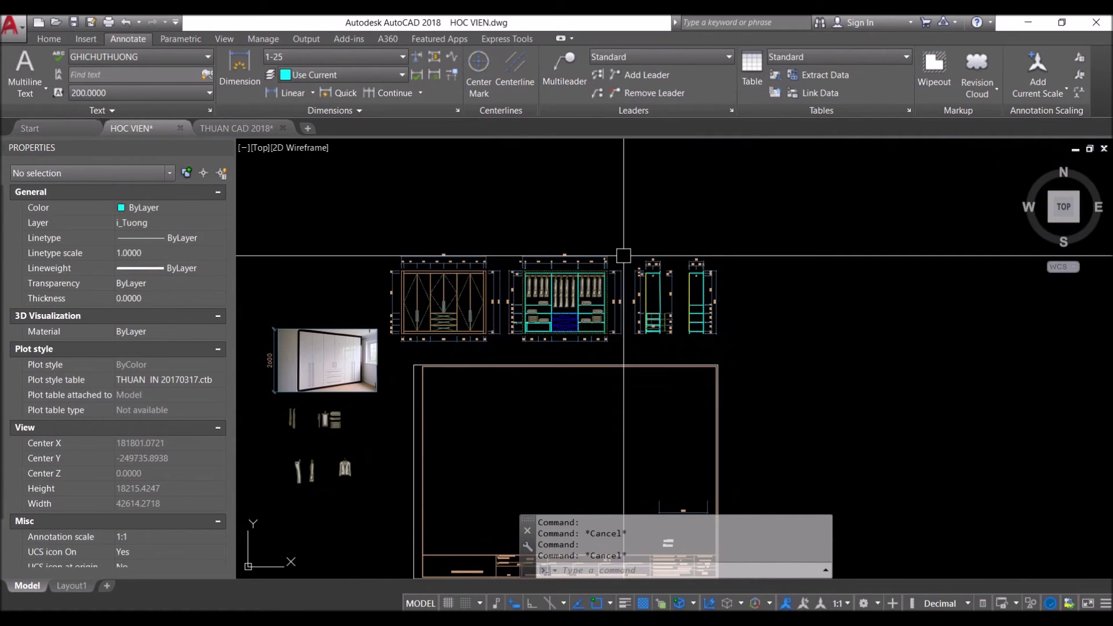
Set up a Dimension-only object selection filter
{"action": "type", "text": "FI"}
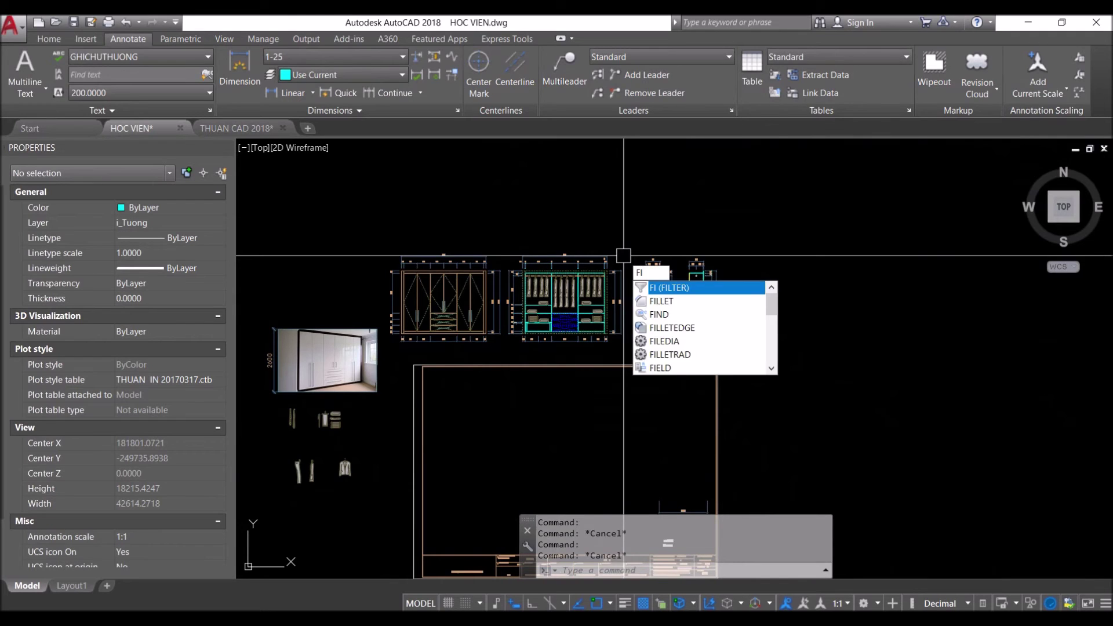
{"action": "key", "text": "Return"}
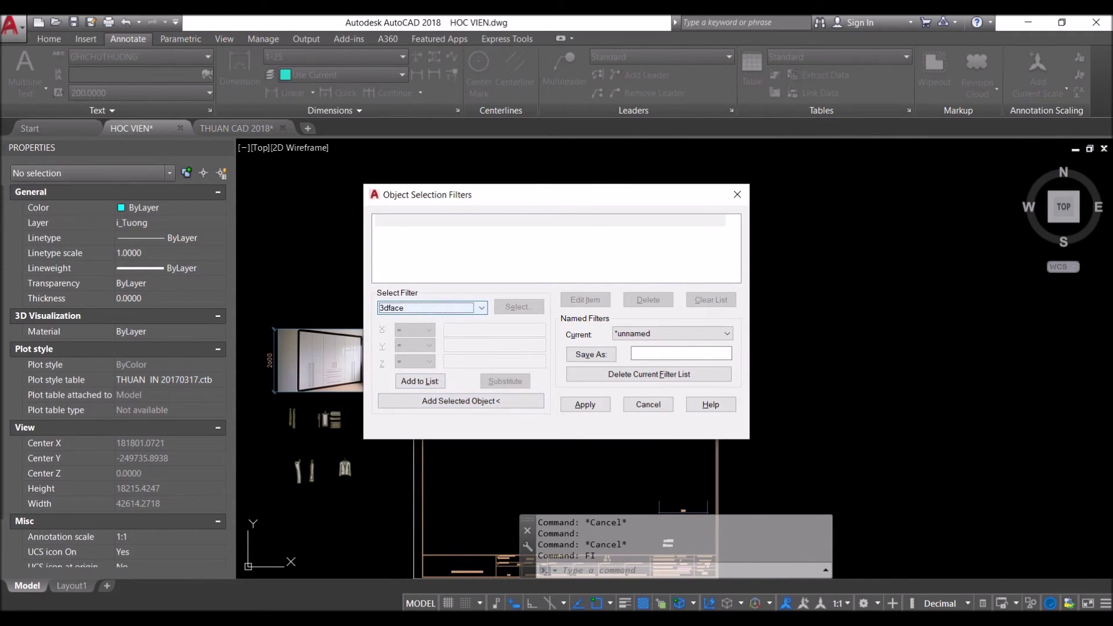
{"action": "key", "text": "alt+Down"}
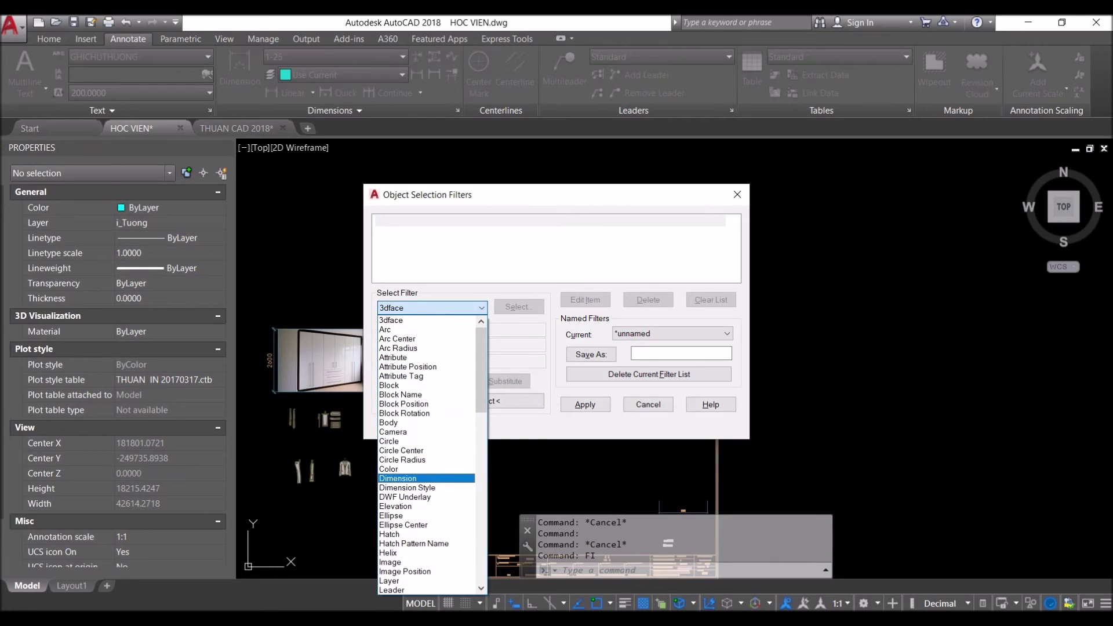
{"action": "key", "text": "Return"}
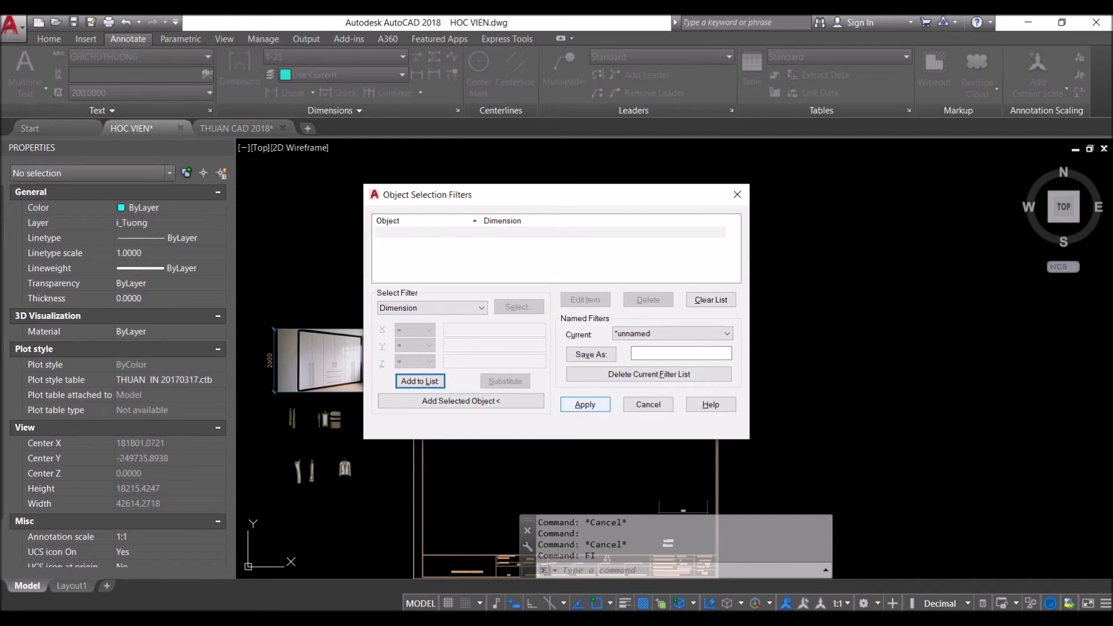
{"action": "left_click", "coordinate": [585, 404]}
Window-select the 98 elevation dimensions and reset their colour to ByLayer with the 09 alias
{"action": "scroll", "coordinate": [580, 382], "scroll_direction": "down", "scroll_amount": 4}
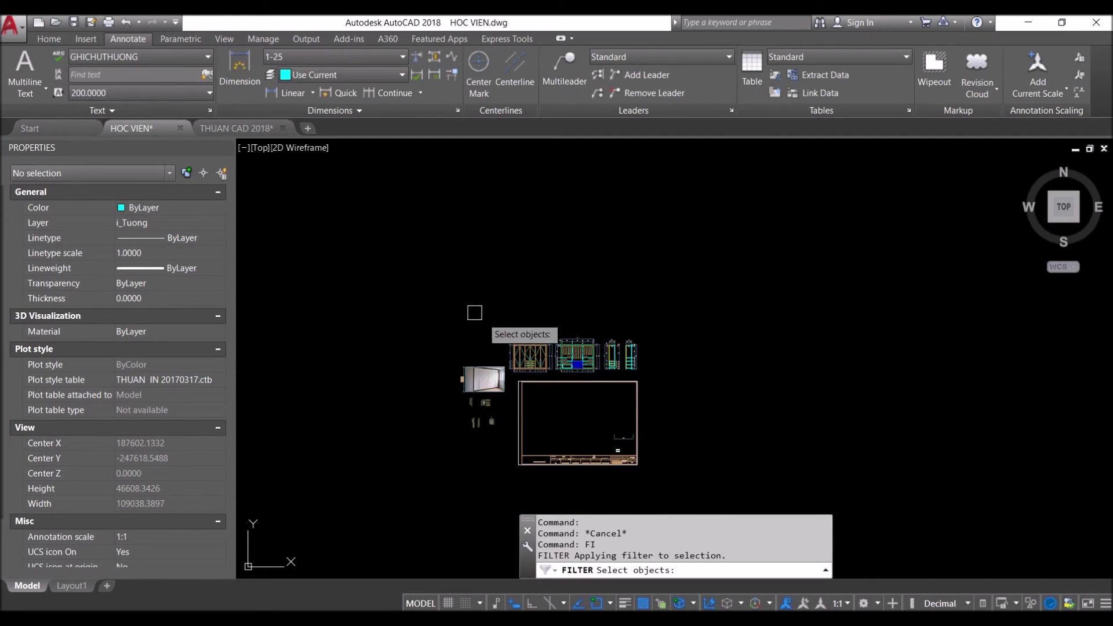
{"action": "left_click", "coordinate": [452, 299]}
{"action": "left_click", "coordinate": [702, 416]}
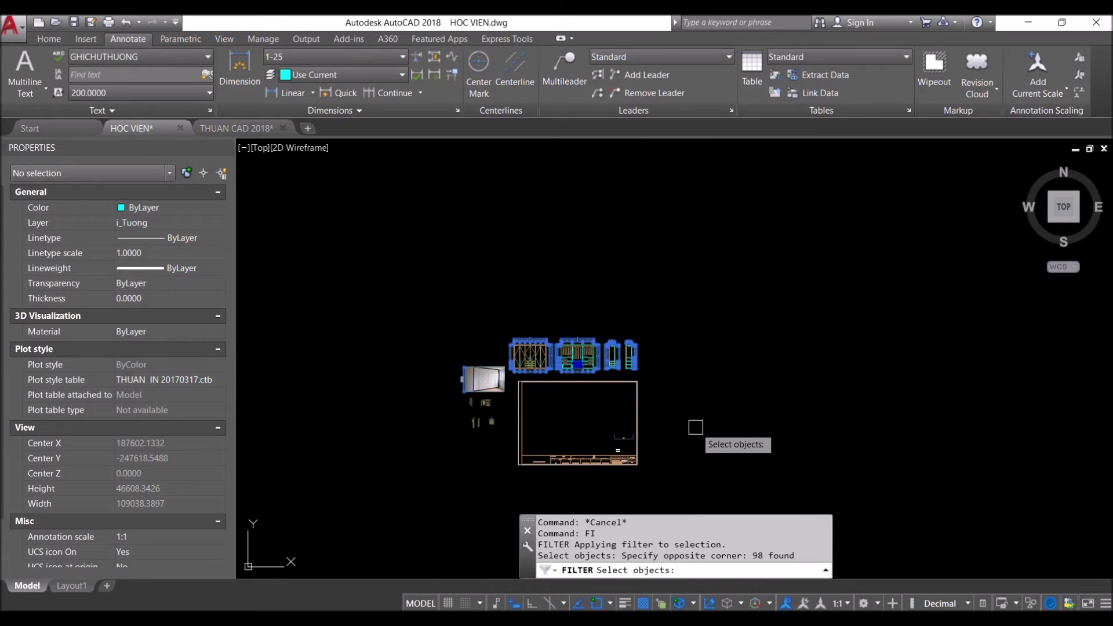
{"action": "key", "text": "Return"}
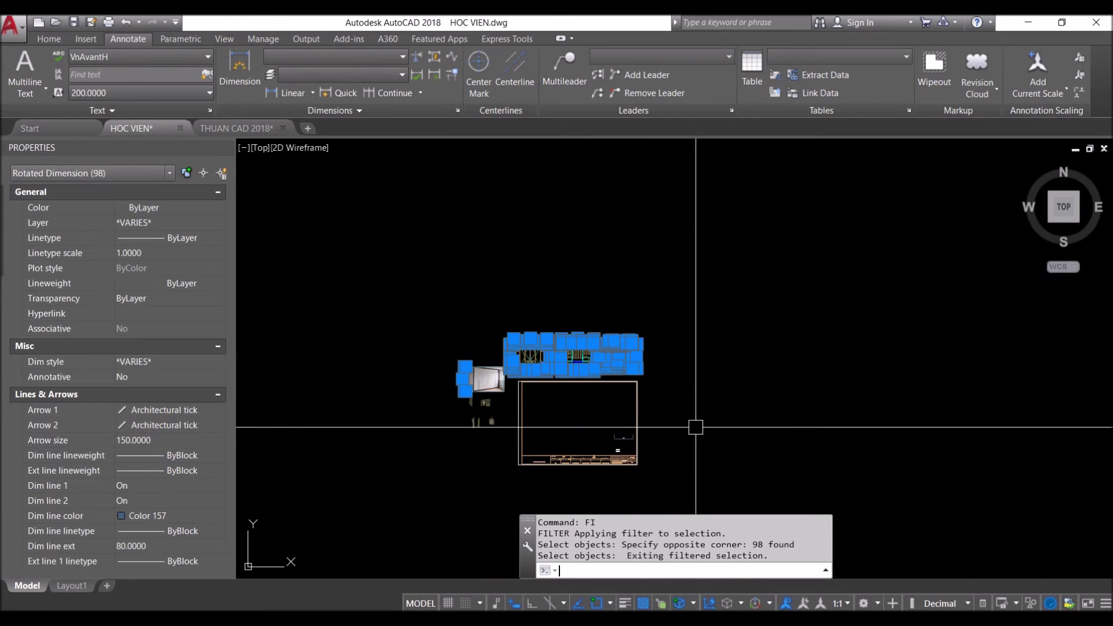
{"action": "type", "text": "09"}
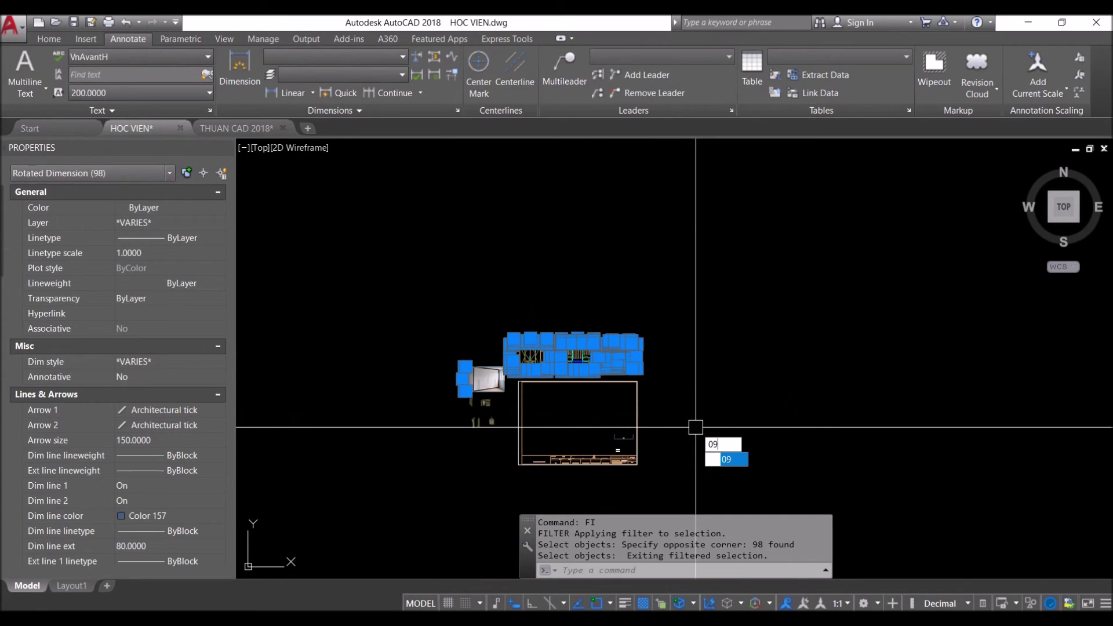
{"action": "key", "text": "Return"}
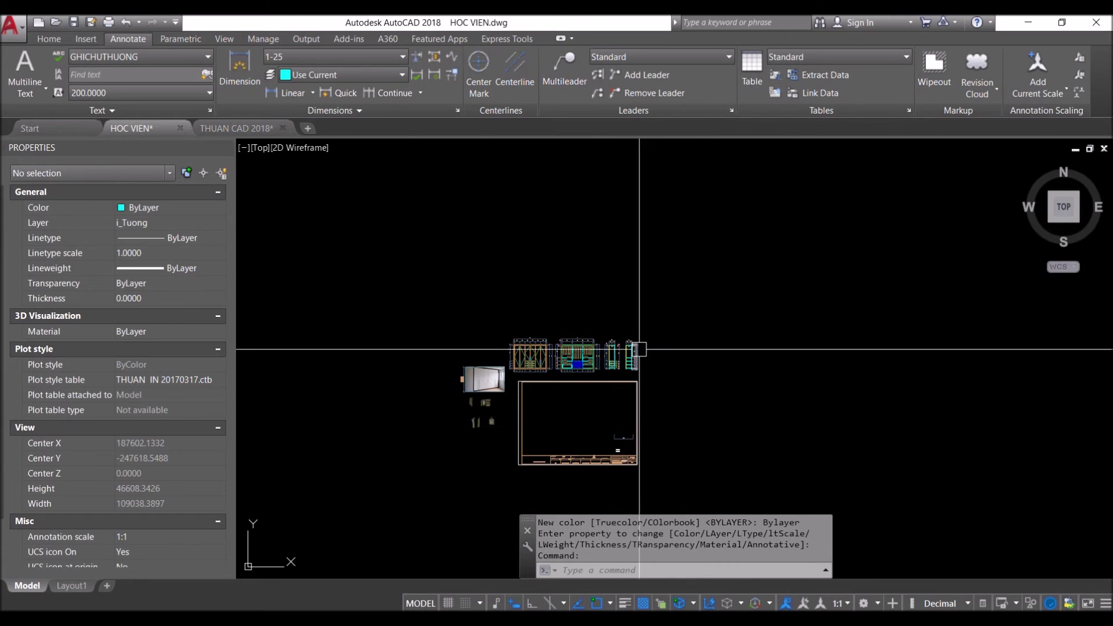
Isolate the i_Dim layer of a picked dimension so only the dimensions show
{"action": "scroll", "coordinate": [576, 330], "scroll_direction": "up", "scroll_amount": 3}
{"action": "scroll", "coordinate": [589, 424], "scroll_direction": "up", "scroll_amount": 2}
{"action": "left_click", "coordinate": [588, 424]}
{"action": "middle_click_drag", "start_coordinate": [623, 278], "coordinate": [626, 191]}
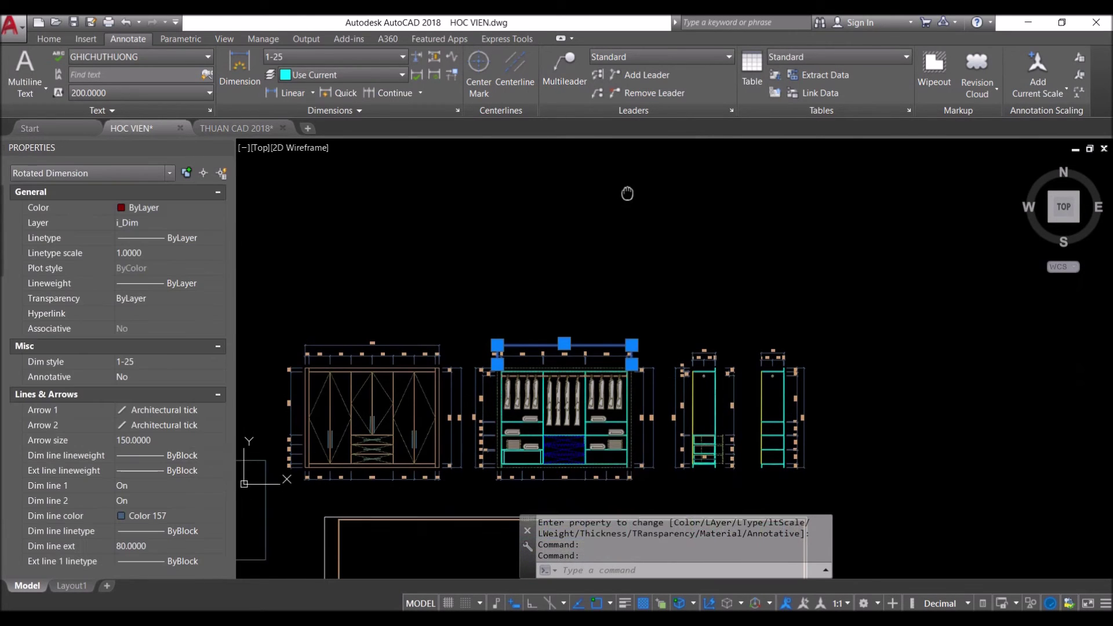
{"action": "type", "text": "3"}
{"action": "key", "text": "Return"}
{"action": "scroll", "coordinate": [666, 273], "scroll_direction": "down", "scroll_amount": 2}
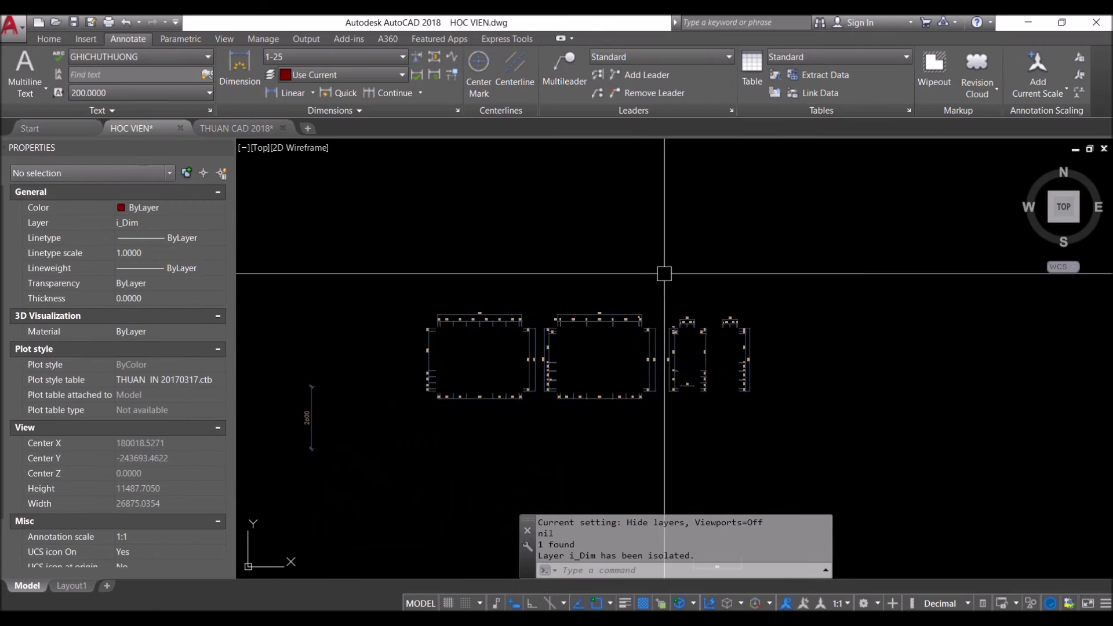
{"action": "scroll", "coordinate": [645, 387], "scroll_direction": "down", "scroll_amount": 2}
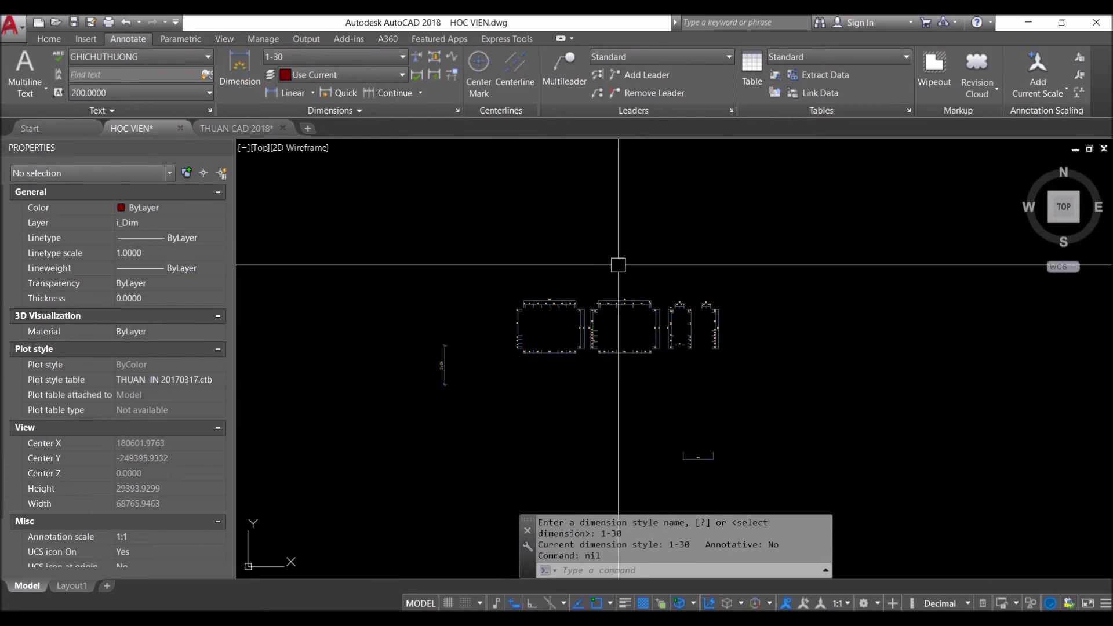
Draw a sample DLI linear dimension in the 1-30 style above the drawing
{"action": "type", "text": "dli"}
{"action": "key", "text": "Return"}
{"action": "left_click", "coordinate": [532, 230]}
{"action": "left_click", "coordinate": [624, 231]}
{"action": "left_click", "coordinate": [624, 254]}
{"action": "key", "text": "Escape"}
Match the sample dimension's 1-30 properties onto all the wardrobe dimensions
{"action": "type", "text": "n"}
{"action": "key", "text": "Return"}
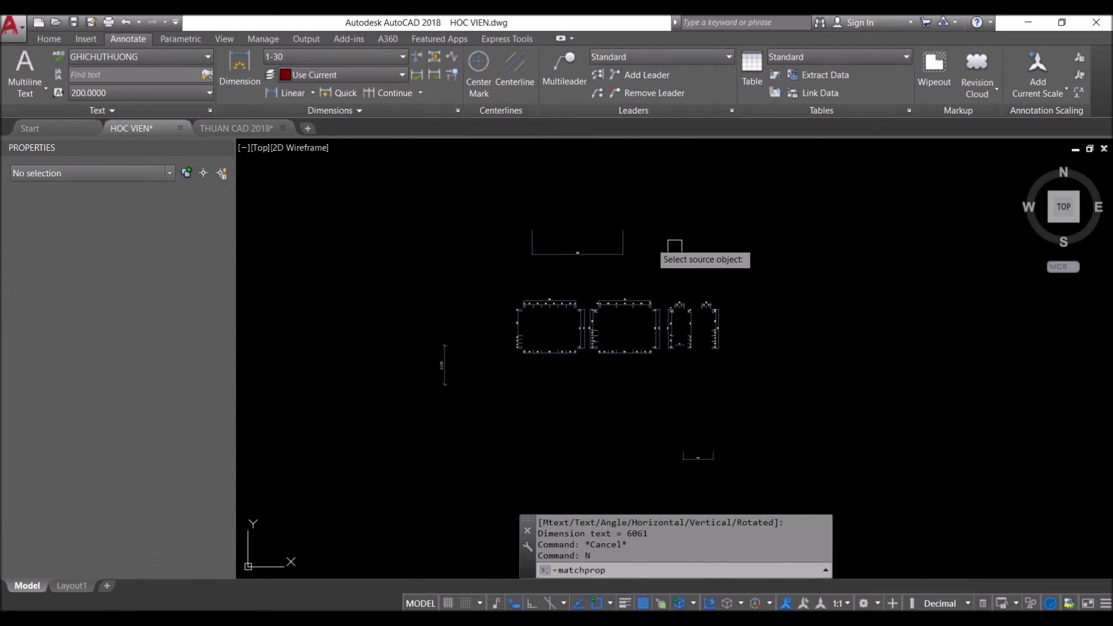
{"action": "left_click", "coordinate": [376, 277]}
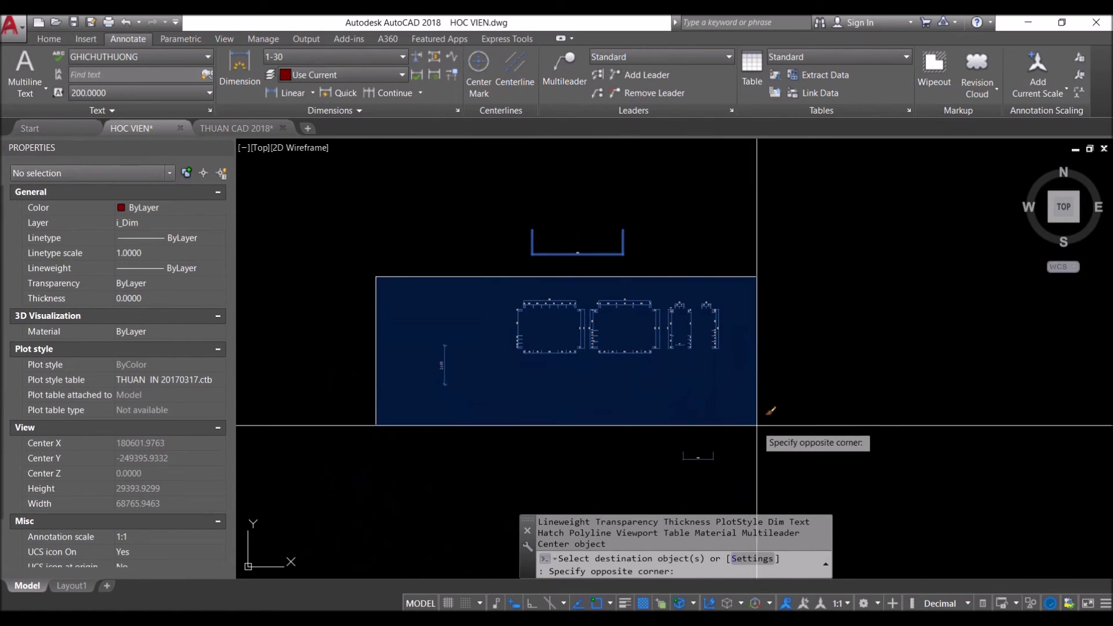
{"action": "left_click", "coordinate": [796, 466]}
{"action": "left_click", "coordinate": [835, 481]}
{"action": "left_click", "coordinate": [380, 273]}
{"action": "key", "text": "Return"}
Check a restyled dimension, then delete the sample dimension
{"action": "scroll", "coordinate": [480, 230], "scroll_direction": "up", "scroll_amount": 2}
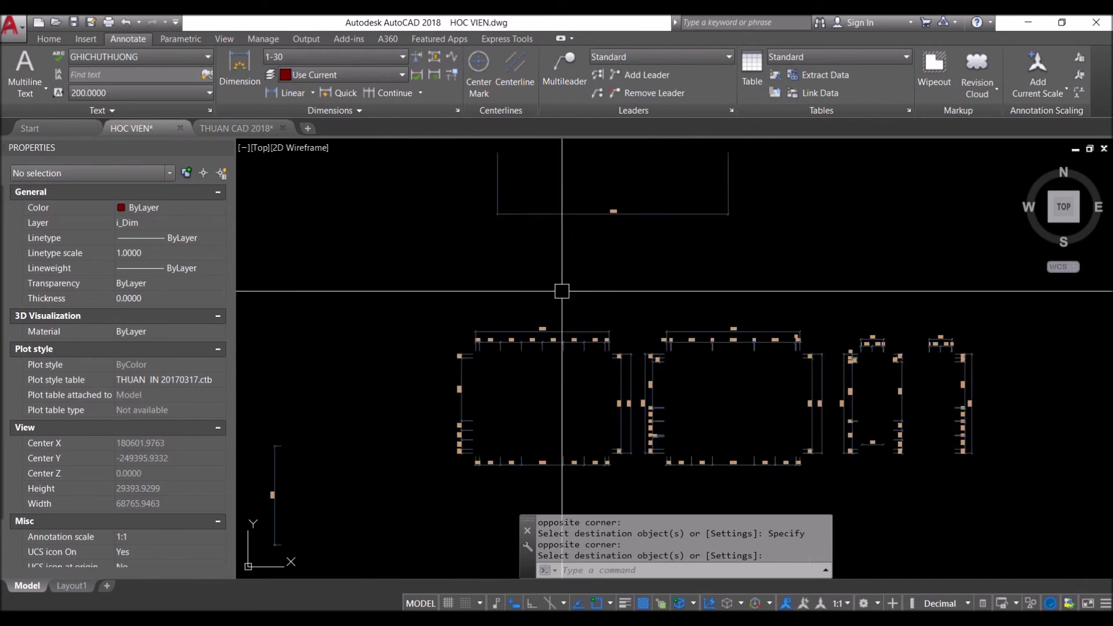
{"action": "scroll", "coordinate": [591, 238], "scroll_direction": "up", "scroll_amount": 5}
{"action": "left_click", "coordinate": [568, 352]}
{"action": "key", "text": "Escape"}
{"action": "key", "text": "Escape"}
{"action": "scroll", "coordinate": [534, 293], "scroll_direction": "down", "scroll_amount": 2}
{"action": "scroll", "coordinate": [534, 231], "scroll_direction": "down", "scroll_amount": 3}
{"action": "left_click", "coordinate": [792, 269]}
{"action": "left_click", "coordinate": [721, 217]}
{"action": "key", "text": "Delete"}
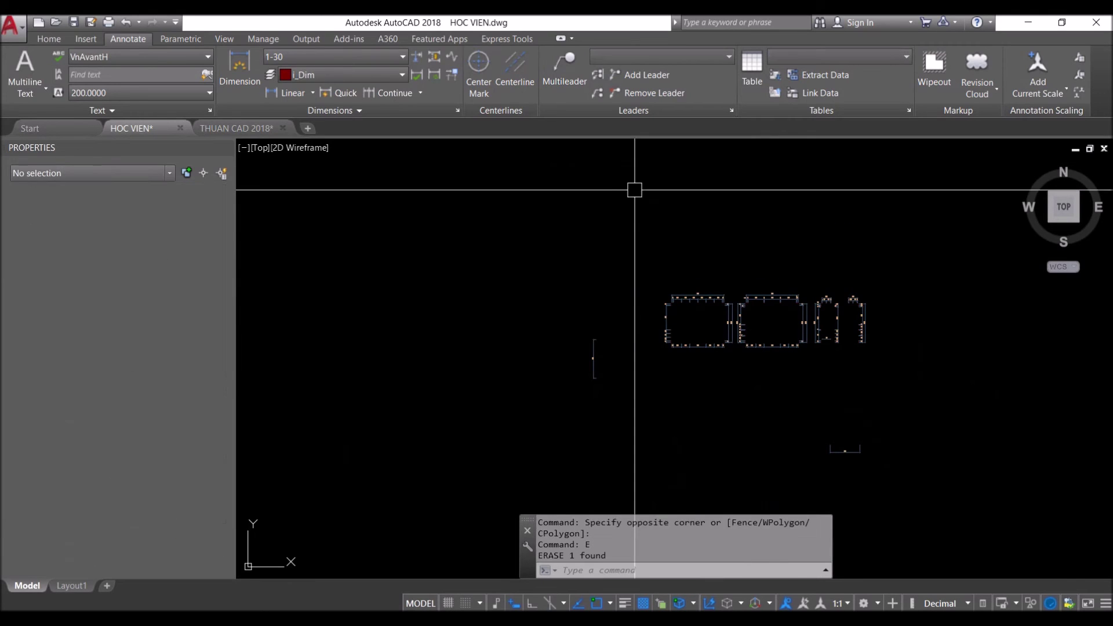
Turn all layers back on and select the small bracket marks for moving
{"action": "key", "text": "Escape"}
{"action": "key", "text": "Escape"}
{"action": "scroll", "coordinate": [786, 348], "scroll_direction": "up", "scroll_amount": 4}
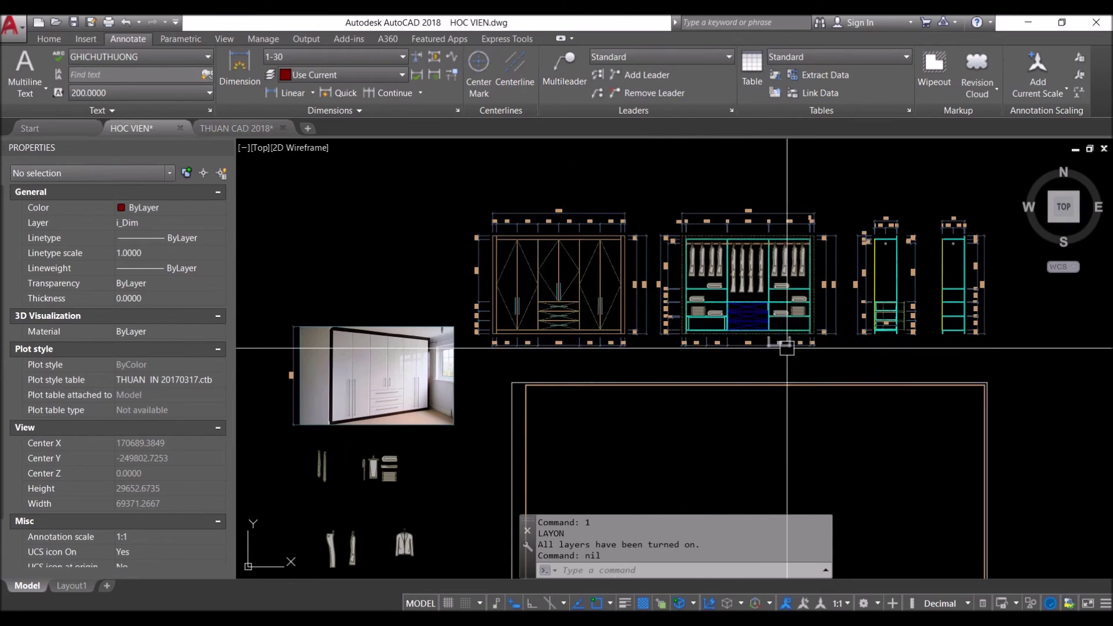
{"action": "scroll", "coordinate": [724, 371], "scroll_direction": "down", "scroll_amount": 1}
{"action": "scroll", "coordinate": [634, 445], "scroll_direction": "down", "scroll_amount": 1}
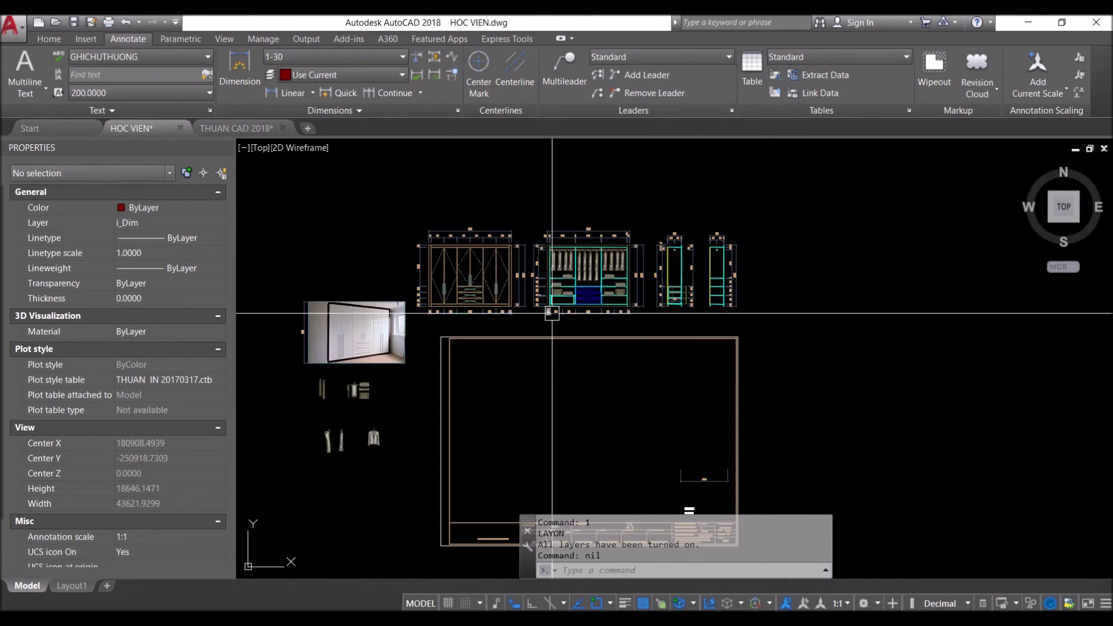
{"action": "middle_click_drag", "start_coordinate": [633, 444], "coordinate": [631, 359]}
{"action": "left_click", "coordinate": [651, 361]}
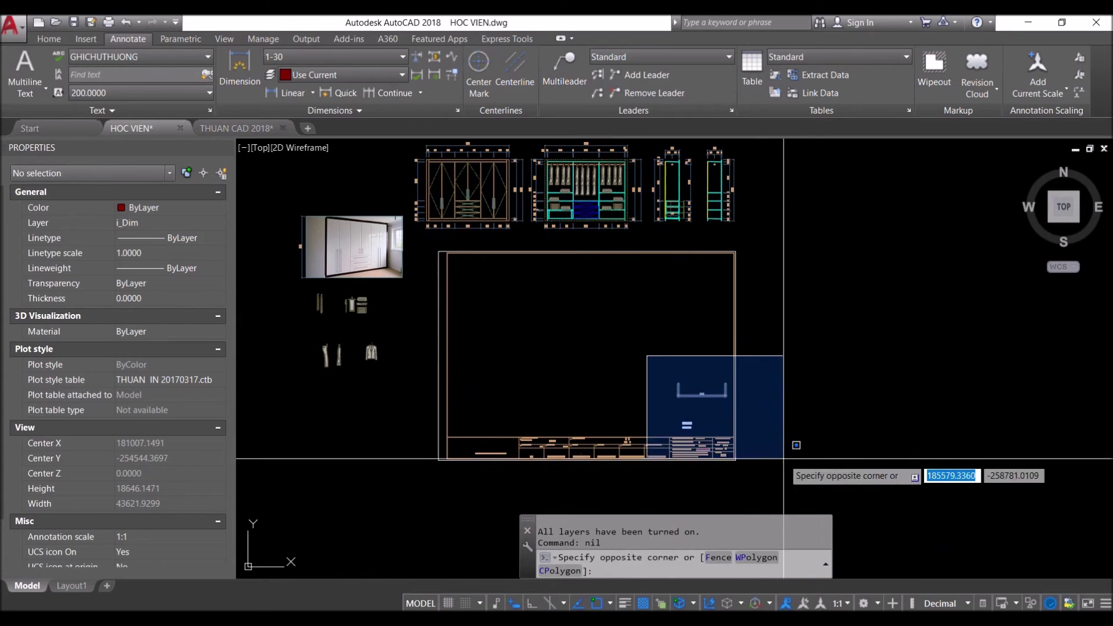
{"action": "left_click", "coordinate": [833, 461]}
{"action": "type", "text": "m"}
{"action": "key", "text": "Return"}
{"action": "left_click", "coordinate": [696, 452]}
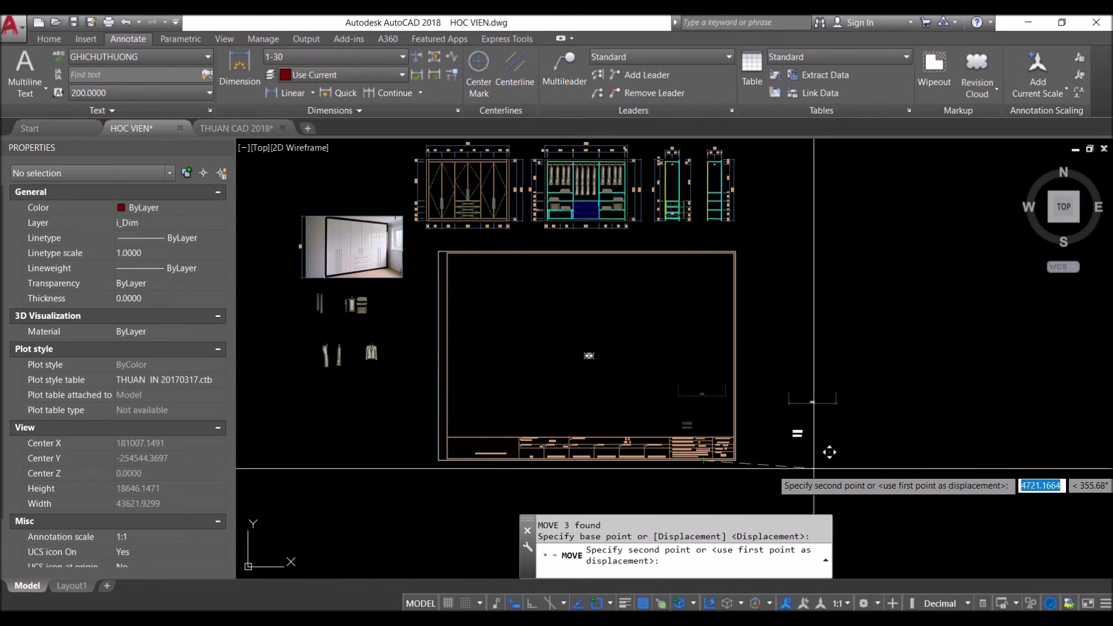
Drop the bracket marks at lower right and move the two wide elevations into the frame
{"action": "middle_click_drag", "start_coordinate": [678, 299], "coordinate": [703, 347]}
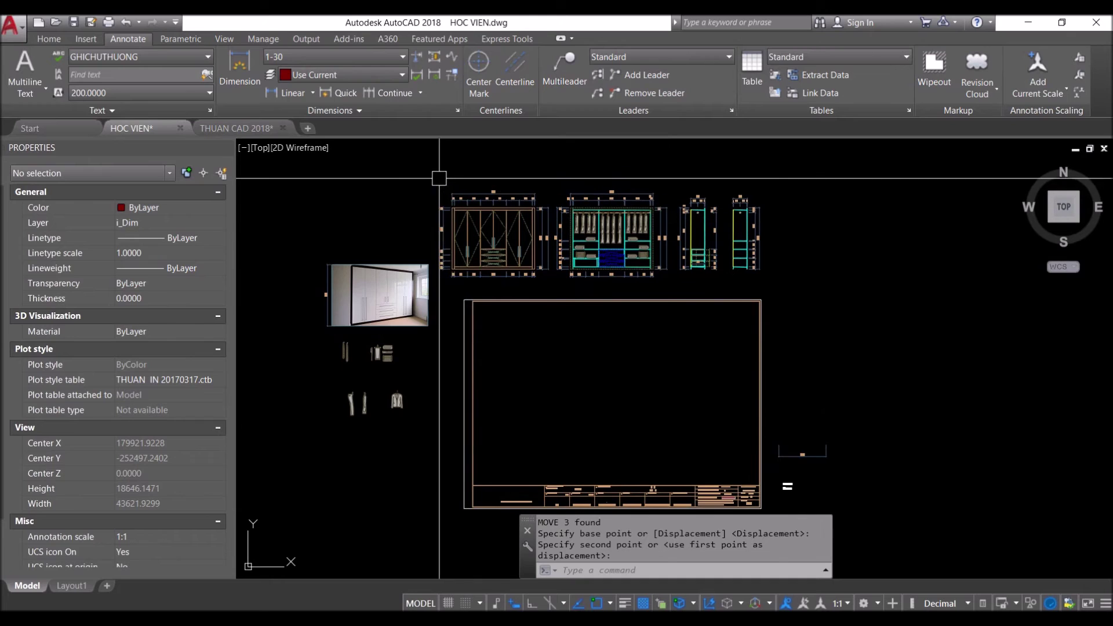
{"action": "left_click", "coordinate": [418, 181]}
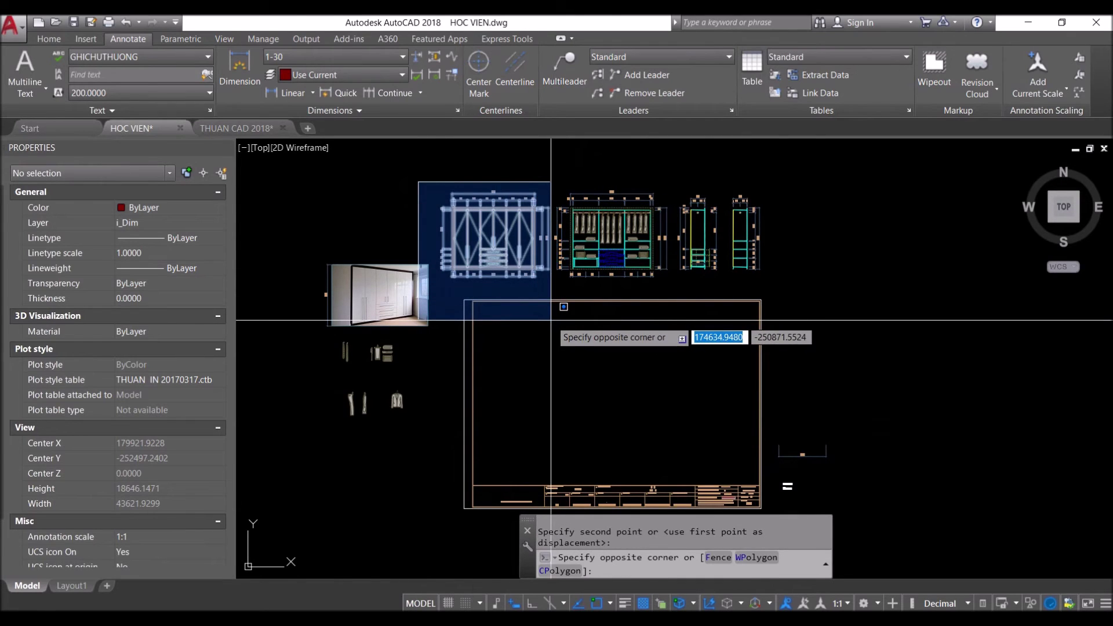
{"action": "left_click", "coordinate": [670, 326]}
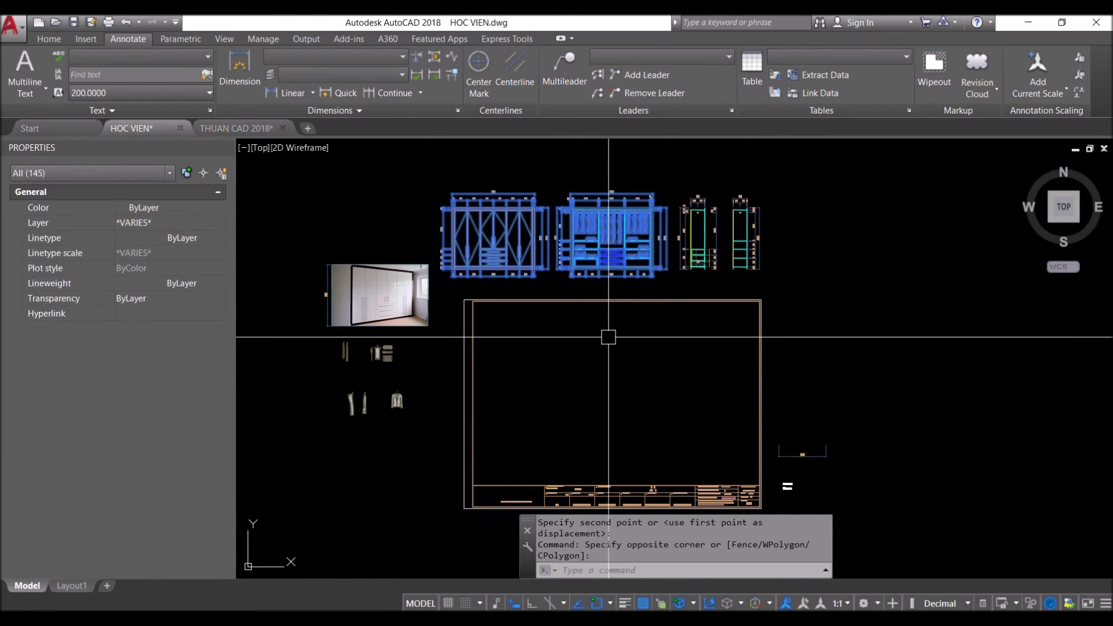
{"action": "type", "text": "m"}
{"action": "key", "text": "Return"}
{"action": "left_click", "coordinate": [540, 323]}
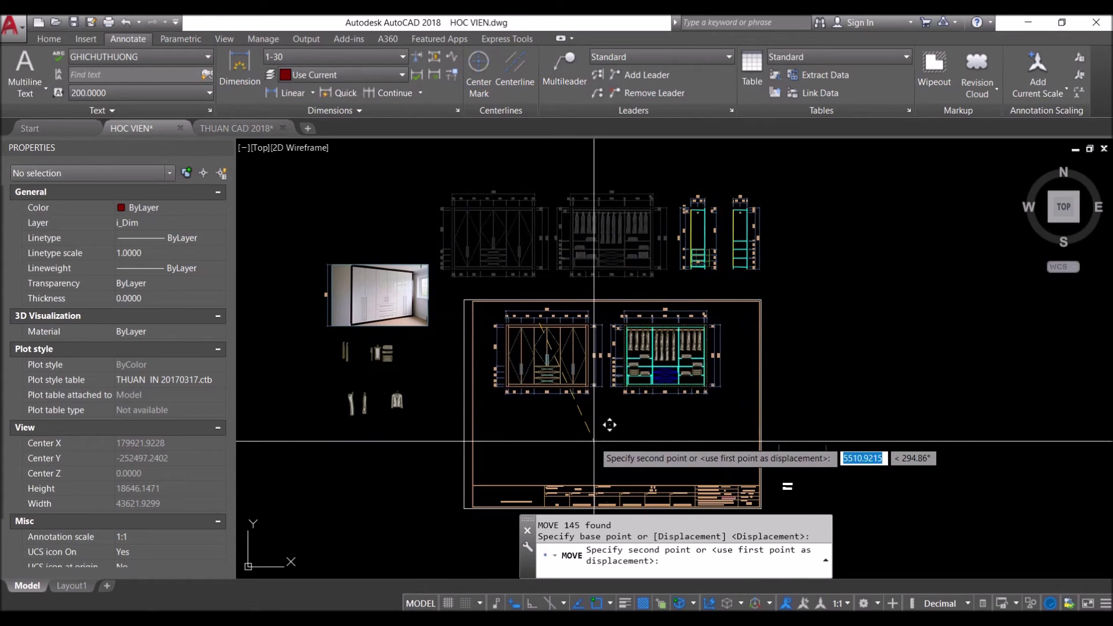
{"action": "left_click", "coordinate": [595, 440]}
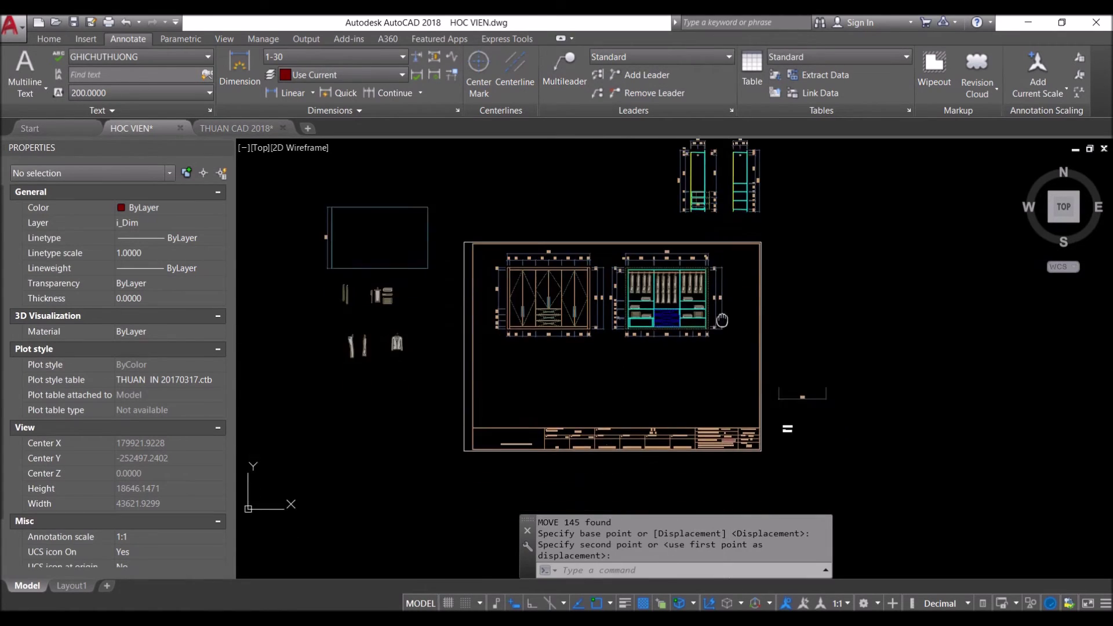
Move the two narrow elevations below the wide ones
{"action": "middle_click_drag", "start_coordinate": [721, 247], "coordinate": [717, 229]}
{"action": "left_click", "coordinate": [654, 155]}
{"action": "left_click", "coordinate": [775, 272]}
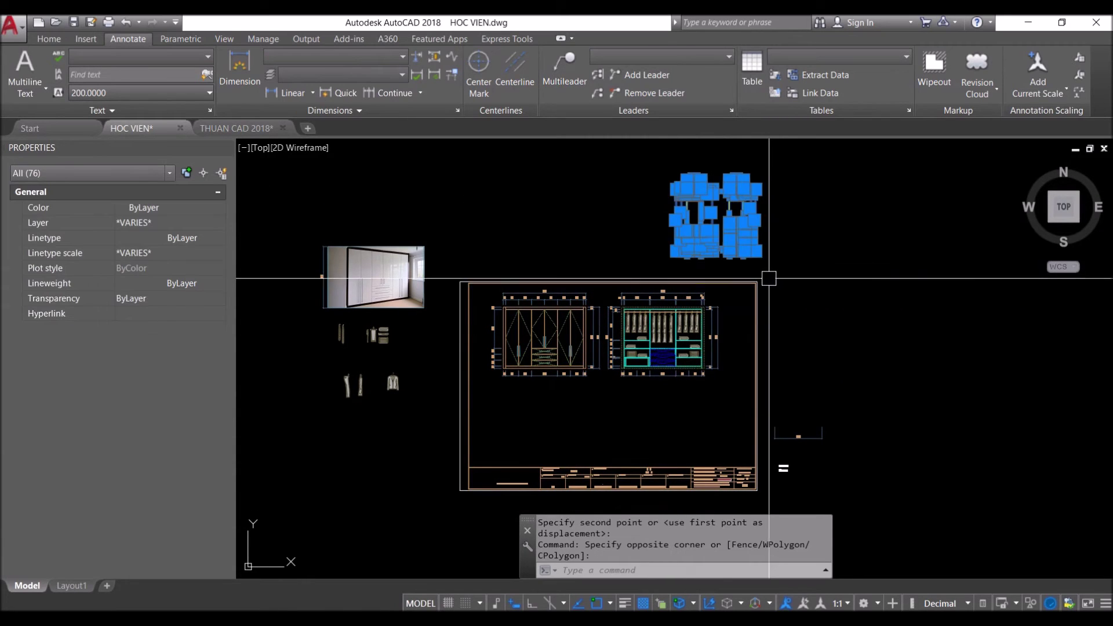
{"action": "type", "text": "m"}
{"action": "key", "text": "Return"}
{"action": "left_click", "coordinate": [732, 413]}
{"action": "middle_click_drag", "start_coordinate": [721, 413], "coordinate": [746, 274]}
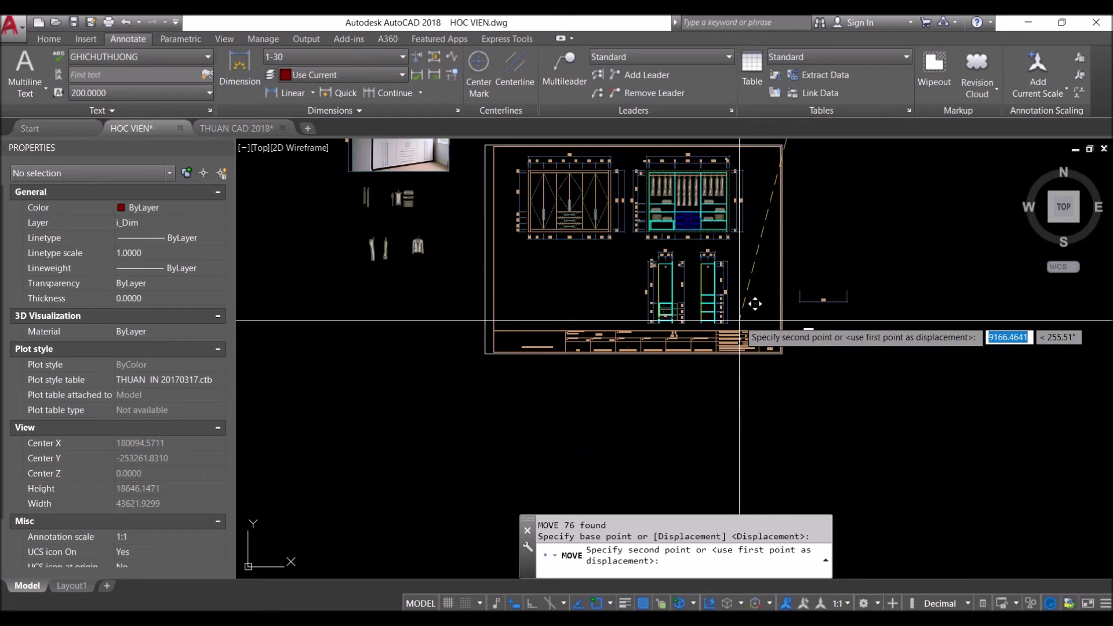
{"action": "left_click", "coordinate": [741, 319]}
Move the outer frame border so it surrounds the elevations
{"action": "middle_click_drag", "start_coordinate": [714, 382], "coordinate": [718, 408]}
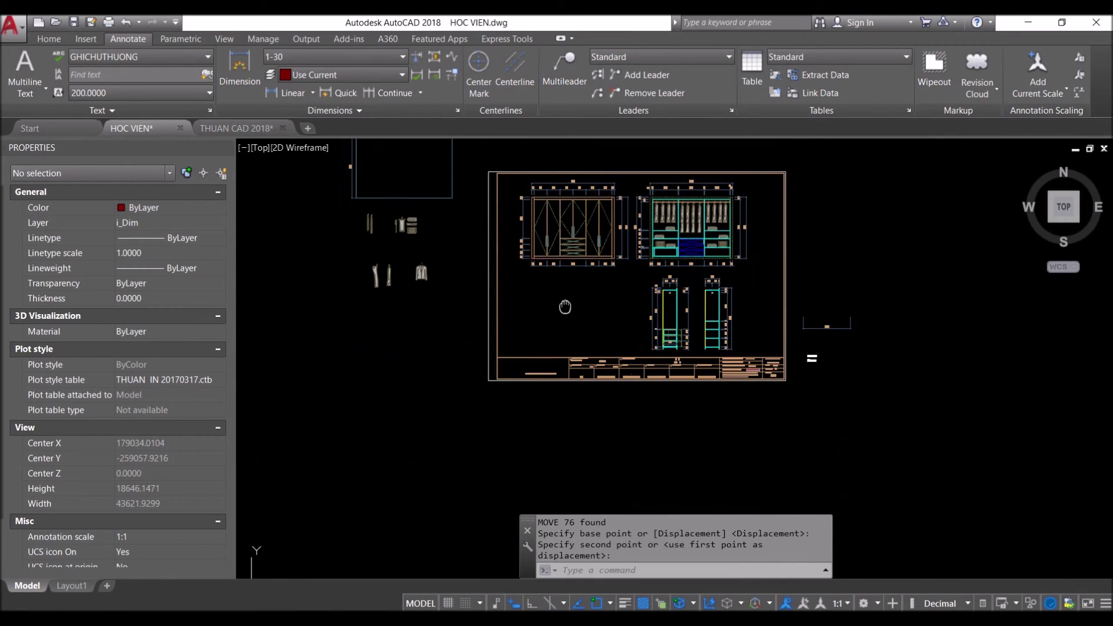
{"action": "left_click", "coordinate": [718, 409]}
{"action": "left_click", "coordinate": [489, 378]}
{"action": "type", "text": "m"}
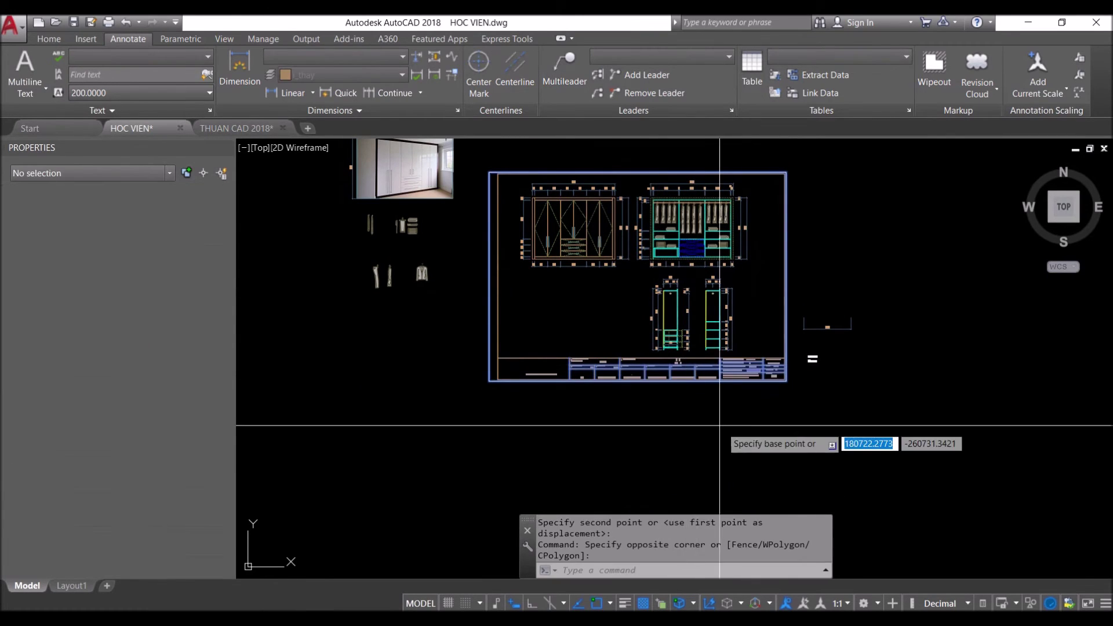
{"action": "key", "text": "Return"}
{"action": "left_click", "coordinate": [723, 432]}
{"action": "middle_click_drag", "start_coordinate": [710, 179], "coordinate": [721, 241]}
{"action": "left_click", "coordinate": [715, 387]}
Shift both narrow elevations to a new spot inside the frame
{"action": "scroll", "coordinate": [715, 386], "scroll_direction": "up", "scroll_amount": 5}
{"action": "scroll", "coordinate": [715, 386], "scroll_direction": "down", "scroll_amount": 2}
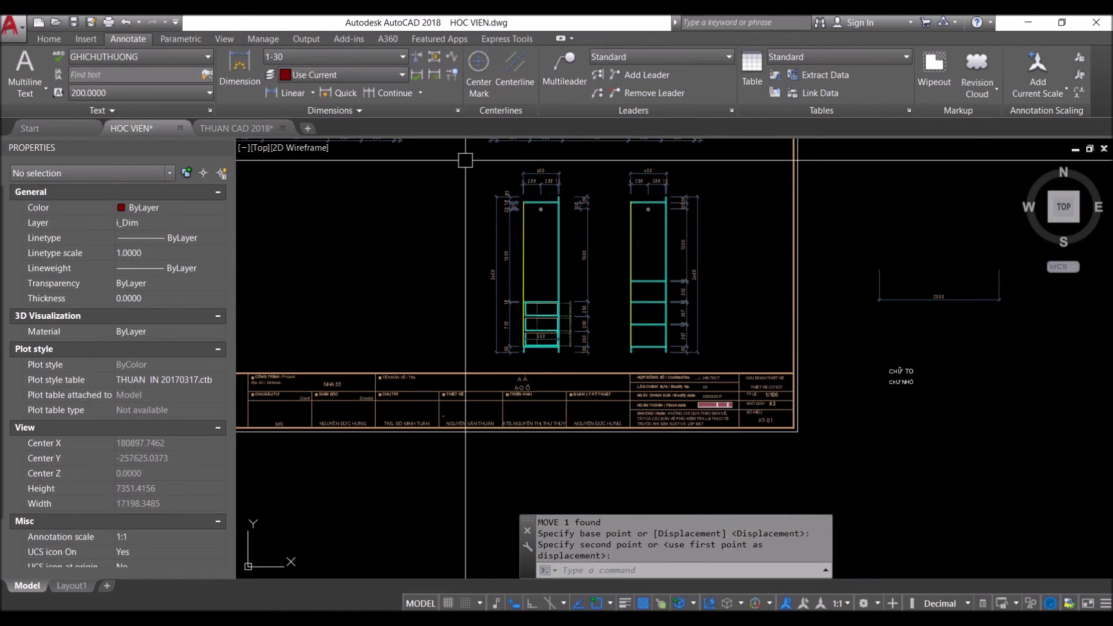
{"action": "left_click", "coordinate": [461, 157]}
{"action": "left_click", "coordinate": [800, 377]}
{"action": "middle_click_drag", "start_coordinate": [707, 423], "coordinate": [775, 386]}
{"action": "type", "text": "m"}
{"action": "key", "text": "Return"}
{"action": "scroll", "coordinate": [858, 405], "scroll_direction": "down", "scroll_amount": 2}
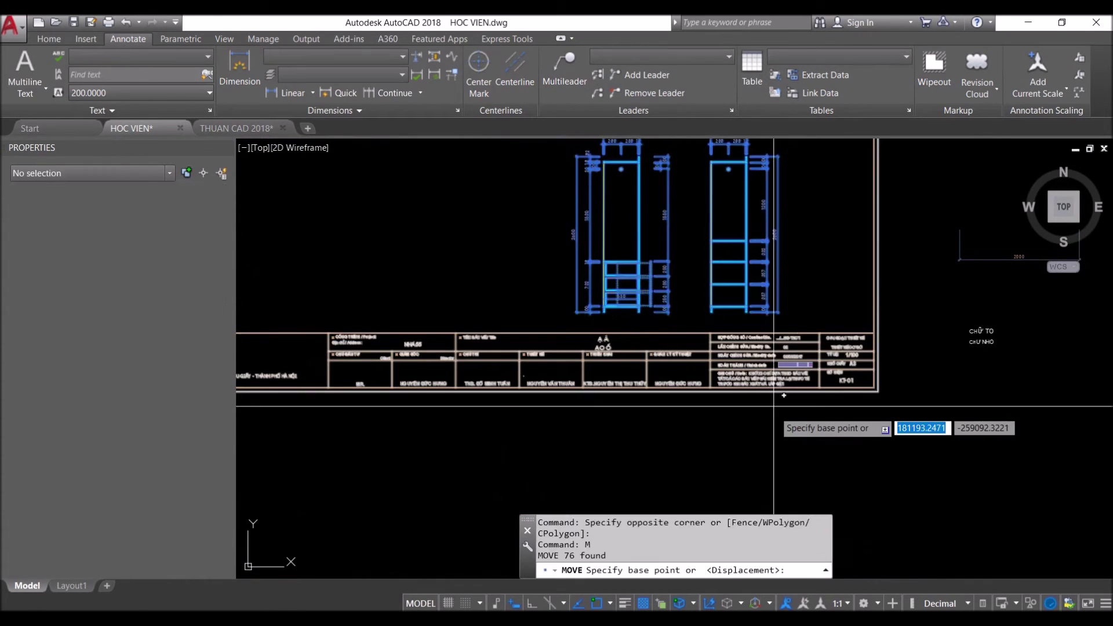
{"action": "scroll", "coordinate": [779, 436], "scroll_direction": "up", "scroll_amount": 1}
{"action": "left_click", "coordinate": [837, 439]}
{"action": "left_click", "coordinate": [759, 440]}
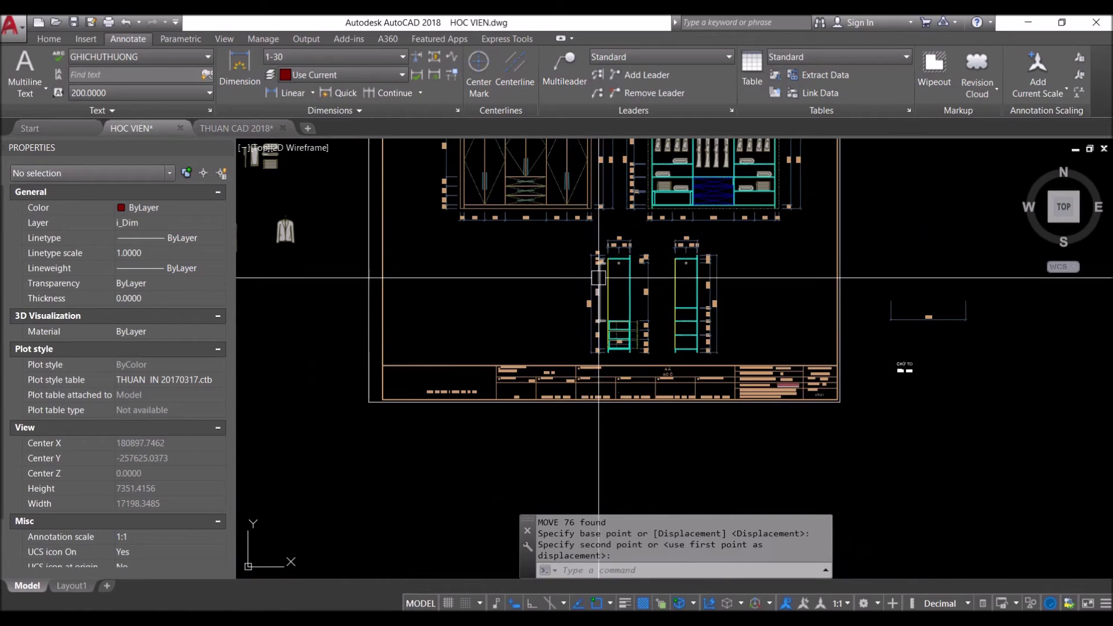
Move the left narrow elevation beside its partner
{"action": "left_click", "coordinate": [564, 235]}
{"action": "left_click", "coordinate": [661, 374]}
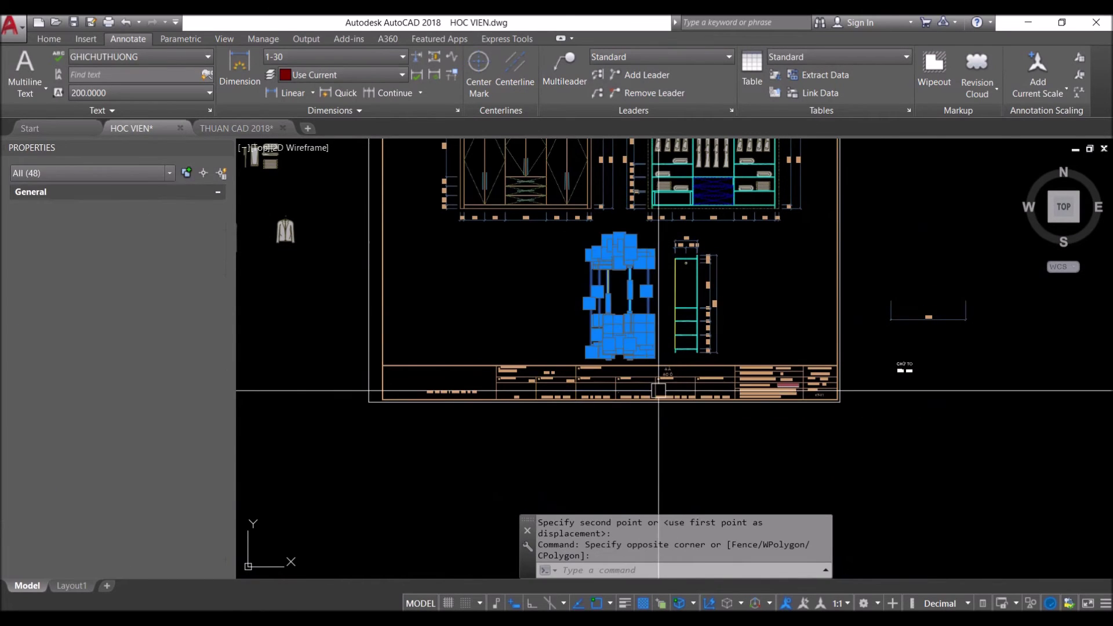
{"action": "type", "text": "m"}
{"action": "key", "text": "Return"}
{"action": "left_click", "coordinate": [686, 468]}
{"action": "left_click", "coordinate": [701, 467]}
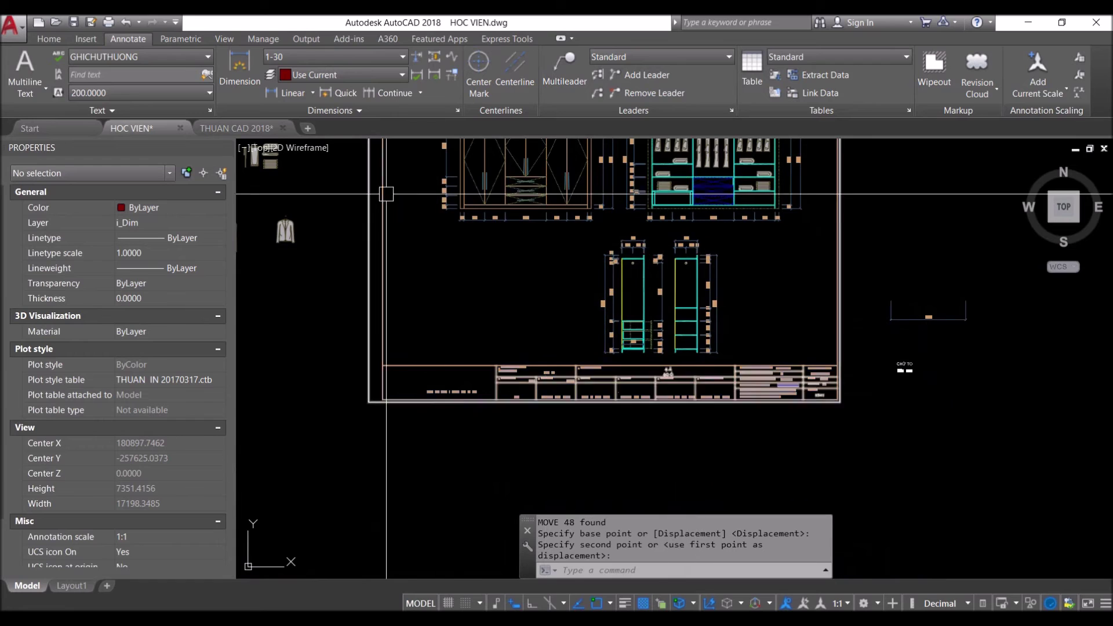
{"action": "middle_click_drag", "start_coordinate": [387, 227], "coordinate": [432, 267]}
Move the wardrobe photo beside the narrow elevations
{"action": "left_click", "coordinate": [370, 160]}
{"action": "left_click", "coordinate": [272, 174]}
{"action": "type", "text": "m"}
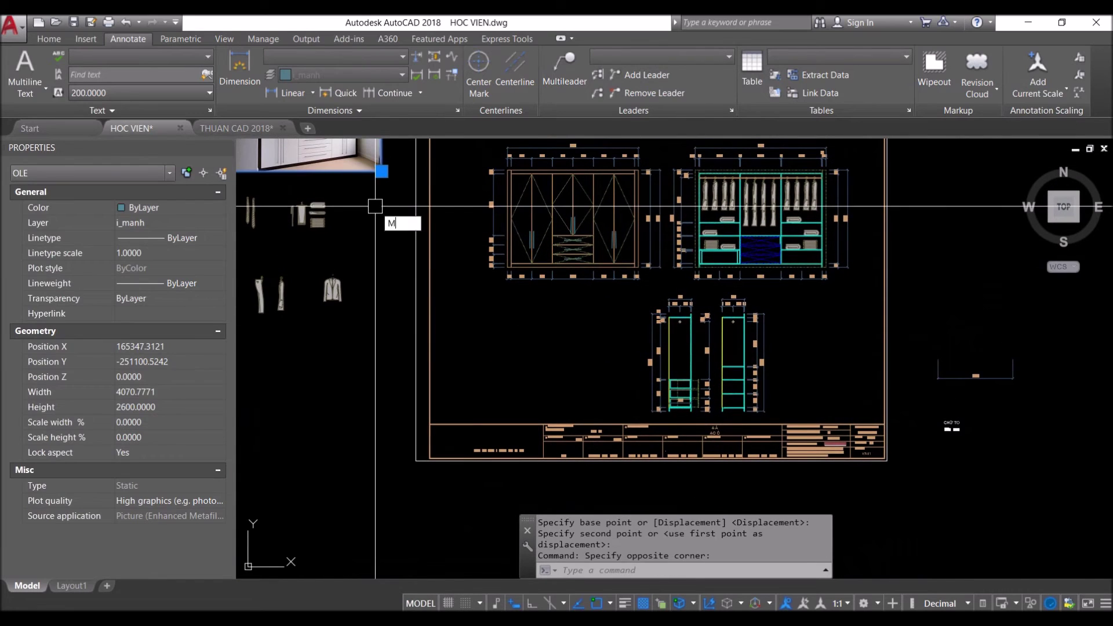
{"action": "key", "text": "Return"}
{"action": "left_click", "coordinate": [359, 186]}
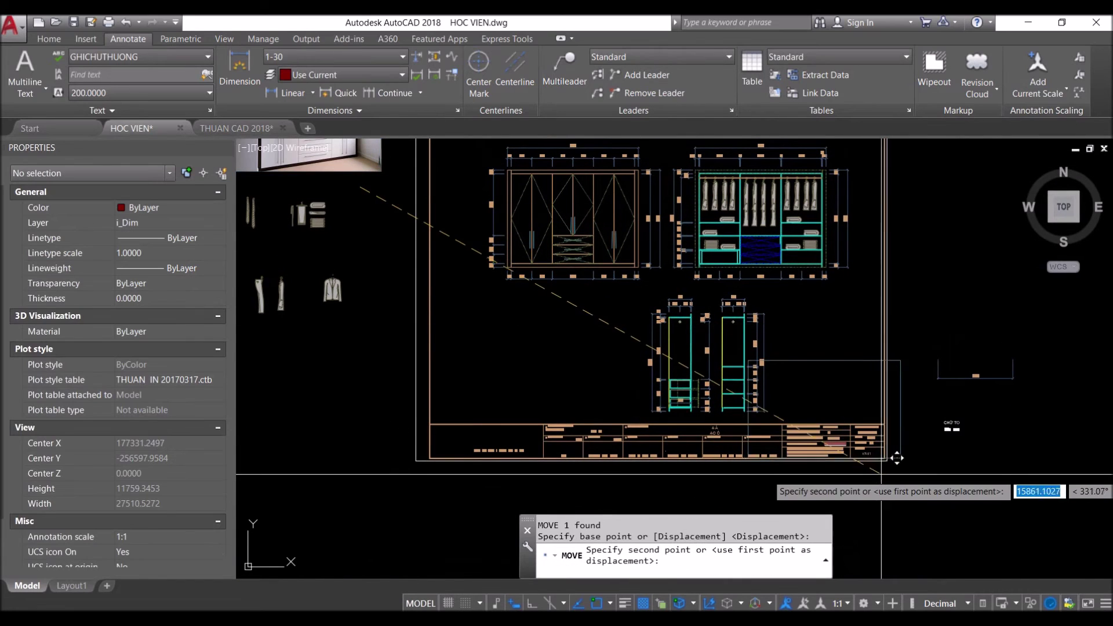
{"action": "left_click", "coordinate": [923, 413]}
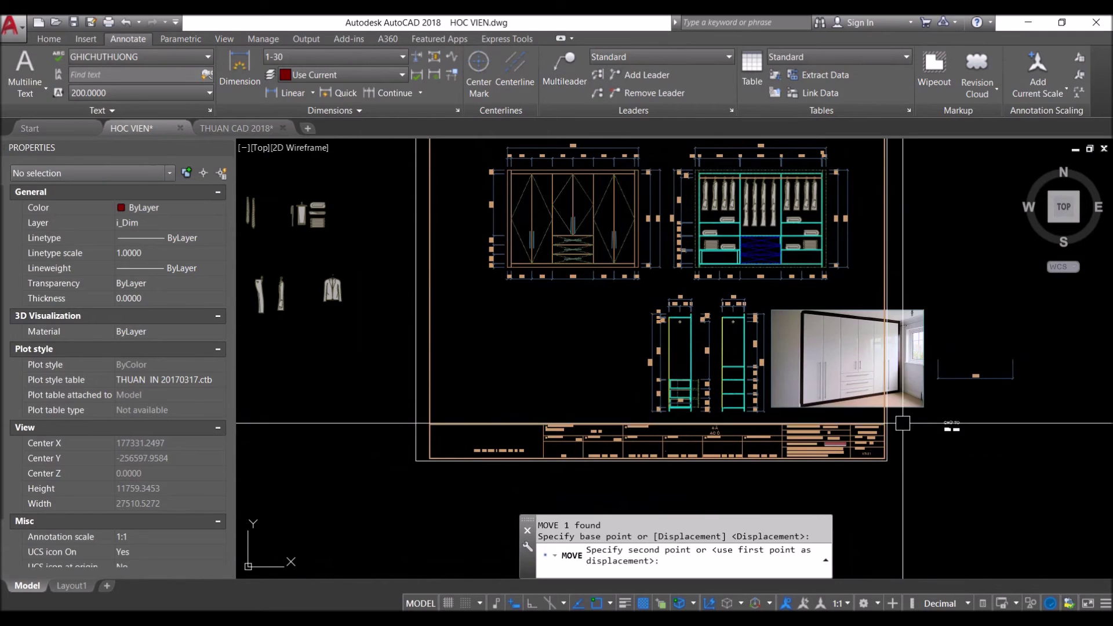
{"action": "left_click", "coordinate": [923, 411]}
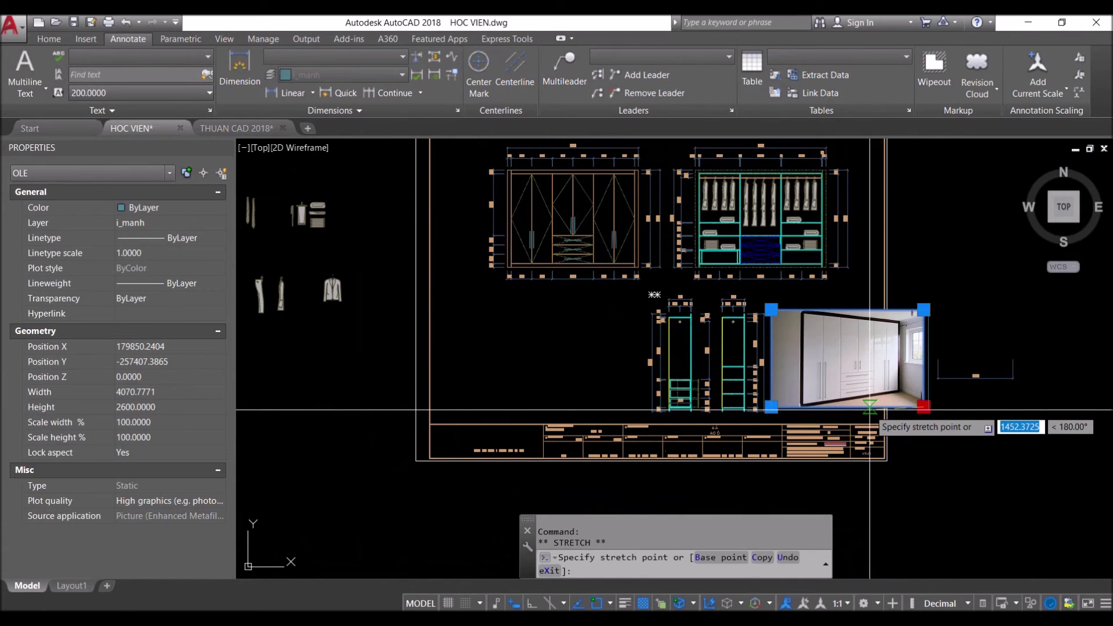
{"action": "key", "text": "Escape"}
{"action": "key", "text": "Escape"}
Reselect the wardrobe photo and try resizing it from its corner, then cancel
{"action": "scroll", "coordinate": [752, 408], "scroll_direction": "down", "scroll_amount": 2}
{"action": "scroll", "coordinate": [752, 409], "scroll_direction": "up", "scroll_amount": 2}
{"action": "middle_click_drag", "start_coordinate": [752, 408], "coordinate": [664, 319]}
{"action": "key", "text": "Escape"}
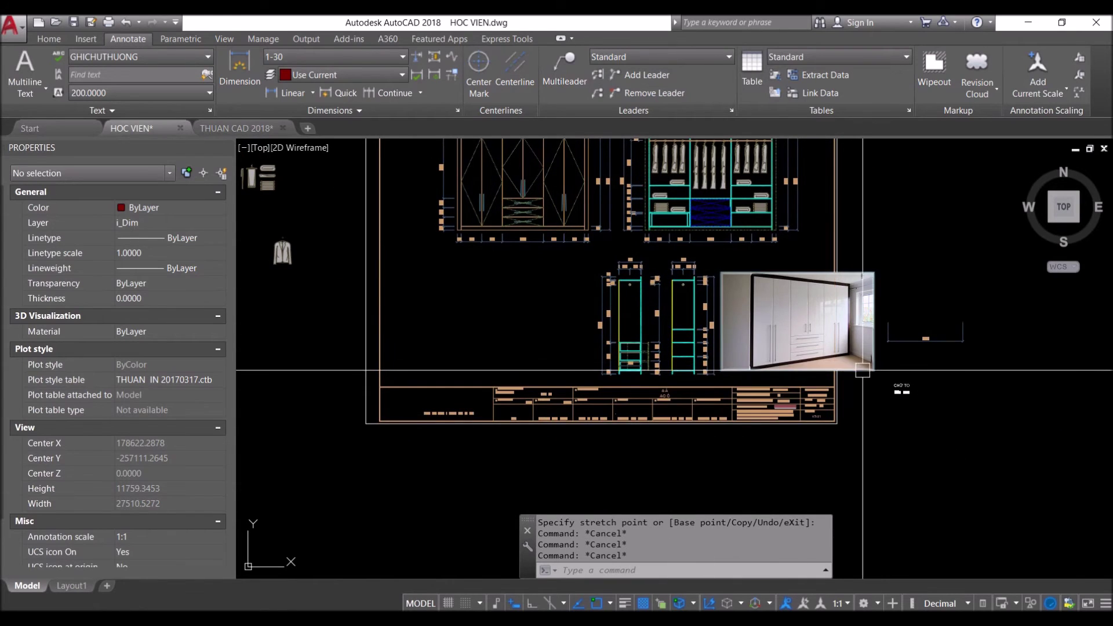
{"action": "left_click", "coordinate": [877, 284]}
{"action": "left_click", "coordinate": [813, 312]}
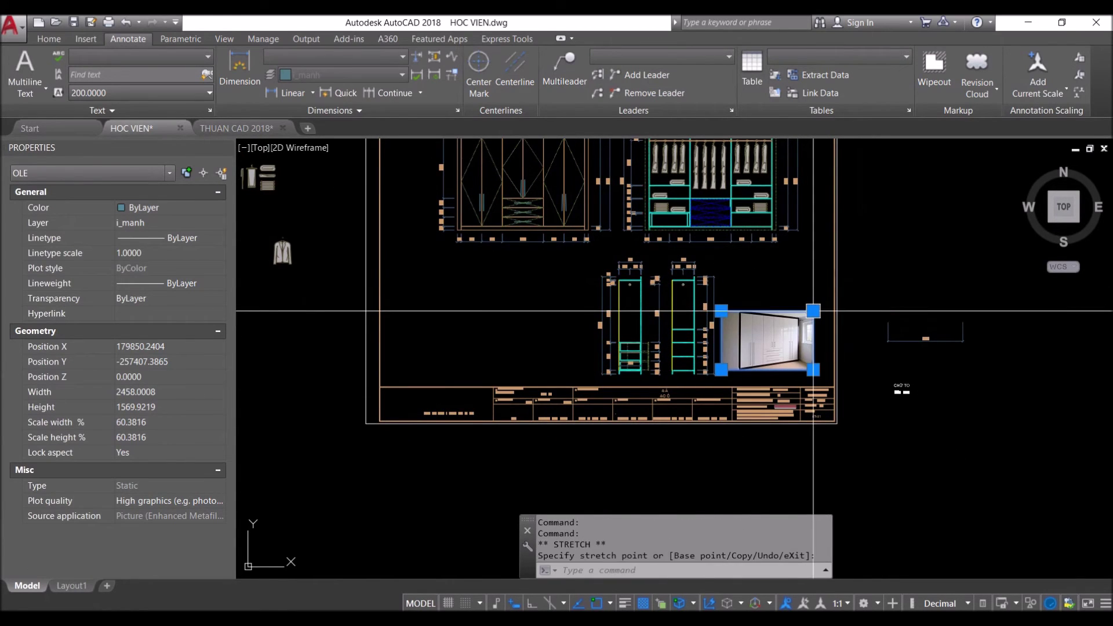
{"action": "key", "text": "Escape"}
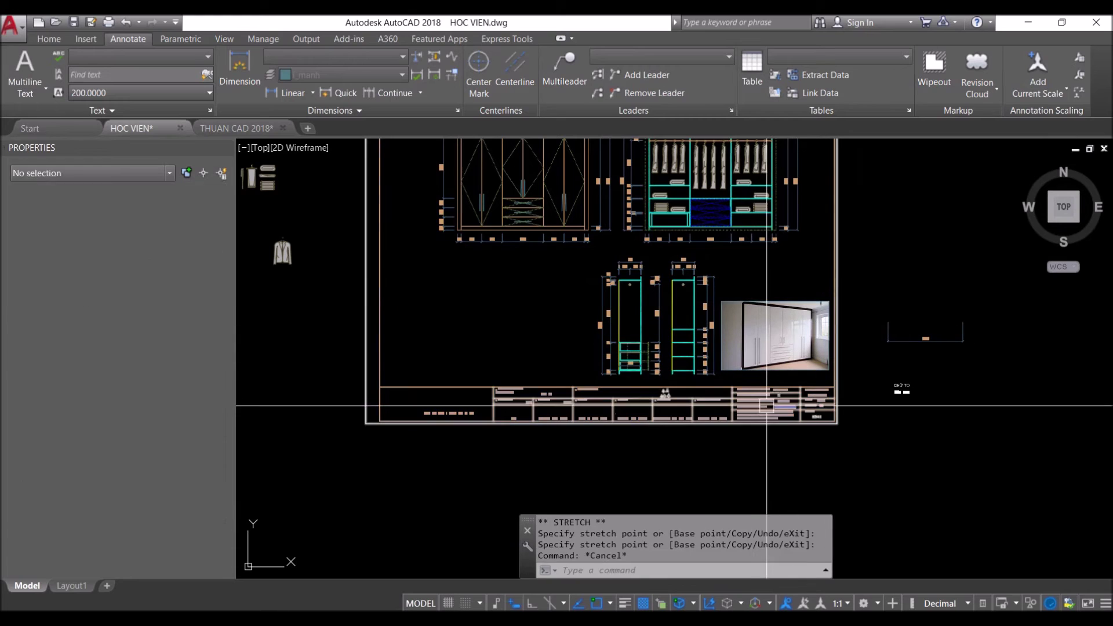
Move the title-block frame further to the right
{"action": "left_click", "coordinate": [745, 417]}
{"action": "type", "text": "m"}
{"action": "key", "text": "Return"}
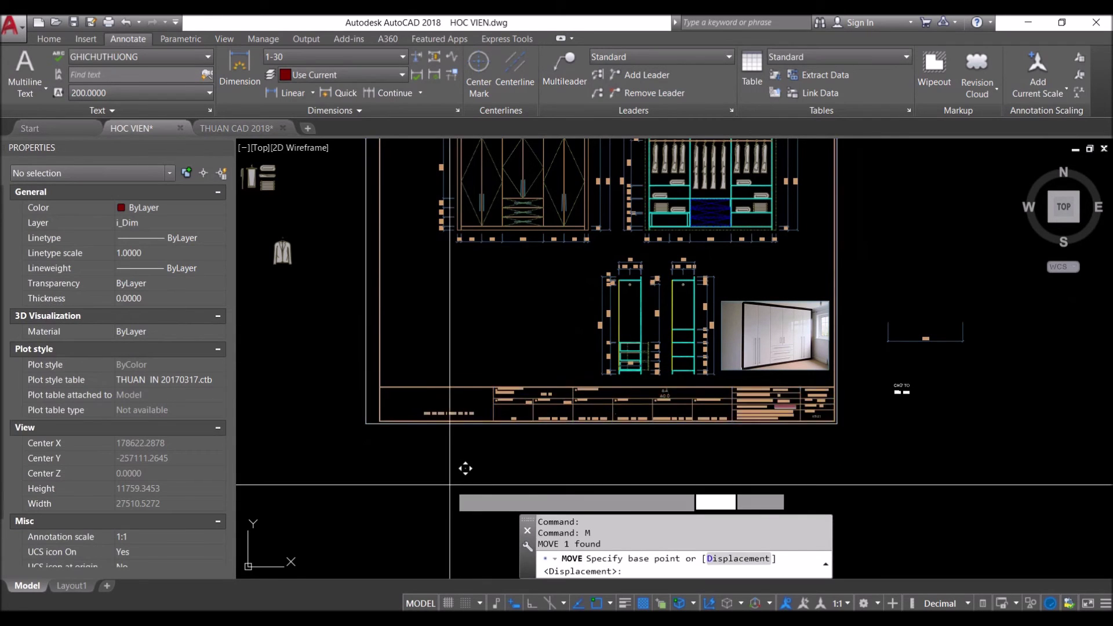
{"action": "left_click", "coordinate": [450, 485]}
{"action": "left_click", "coordinate": [510, 469]}
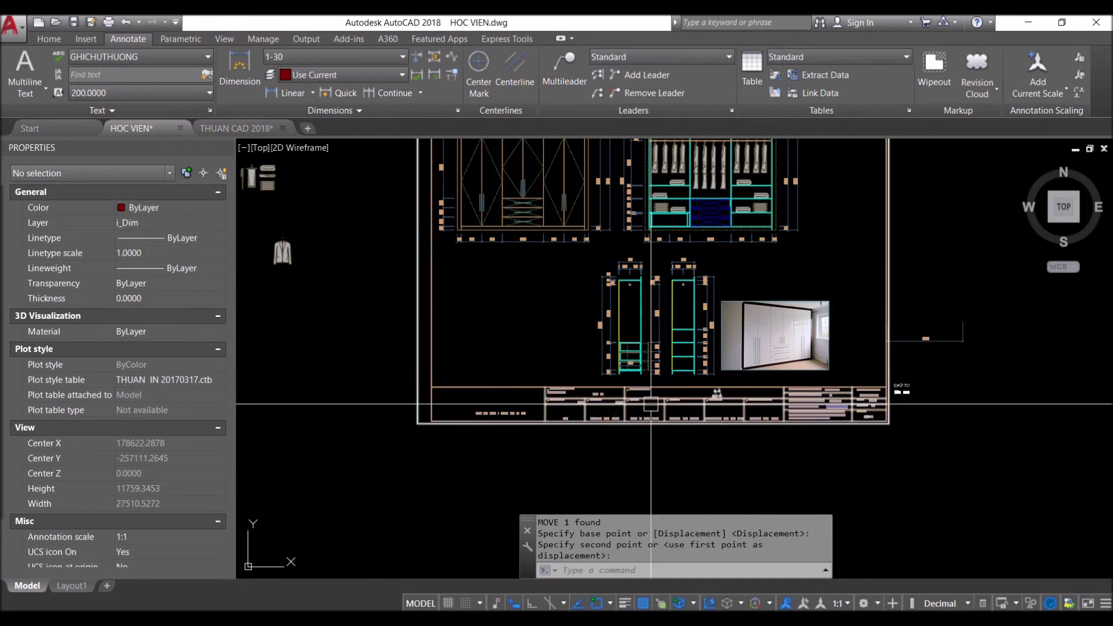
Enlarge the wardrobe photo from its top-right corner grip to fill the space
{"action": "left_click", "coordinate": [777, 321]}
{"action": "left_click", "coordinate": [829, 301]}
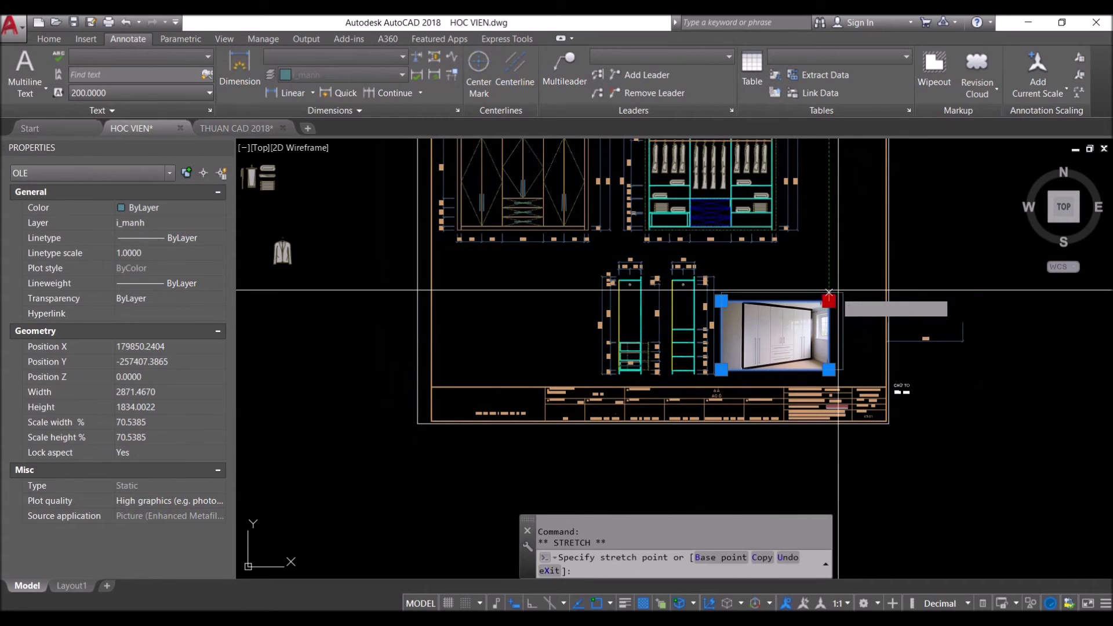
{"action": "left_click", "coordinate": [872, 270]}
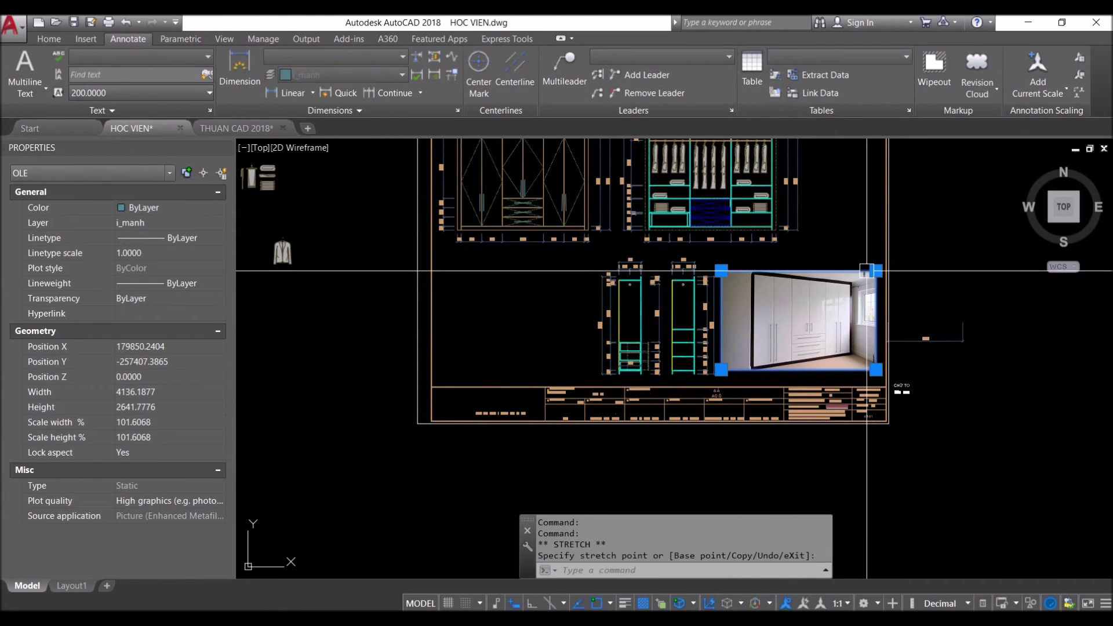
{"action": "middle_click_drag", "start_coordinate": [722, 247], "coordinate": [665, 385]}
{"action": "key", "text": "Escape"}
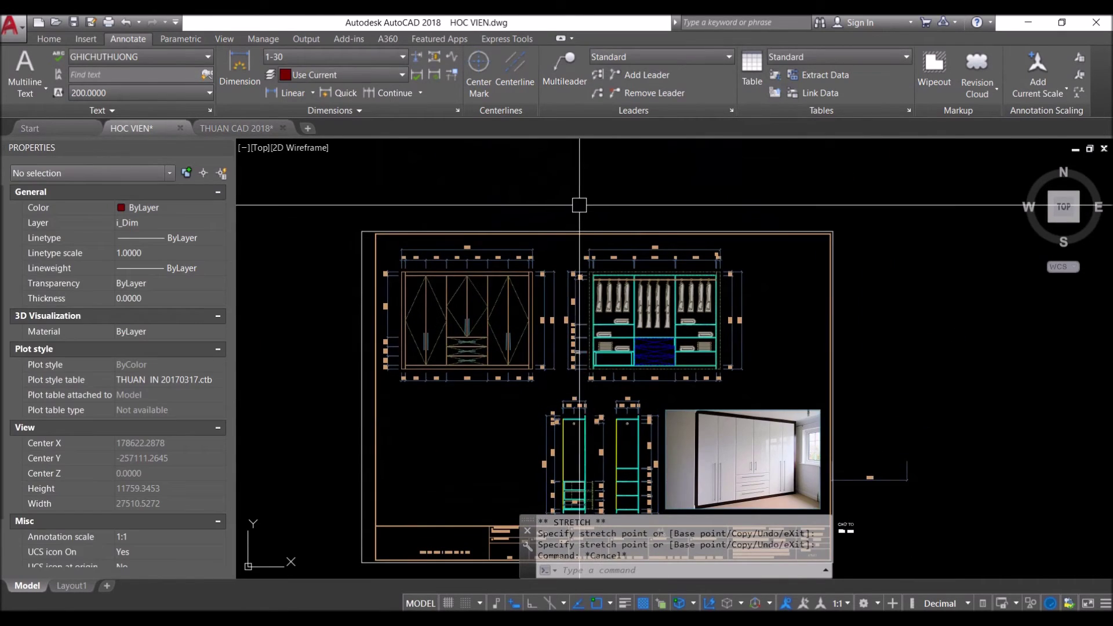
Move the right wardrobe elevation slightly further right and recentre the sheet
{"action": "left_click", "coordinate": [563, 210]}
{"action": "left_click", "coordinate": [748, 392]}
{"action": "type", "text": "M"}
{"action": "key", "text": "Return"}
{"action": "left_click", "coordinate": [853, 377]}
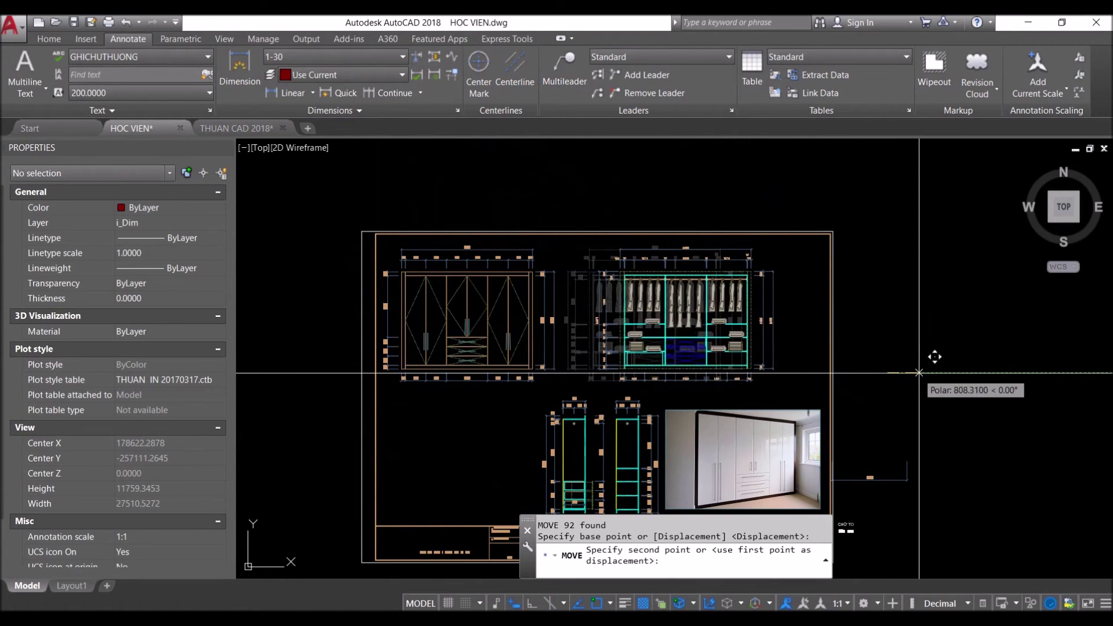
{"action": "left_click", "coordinate": [766, 396]}
{"action": "middle_click_drag", "start_coordinate": [766, 397], "coordinate": [846, 314]}
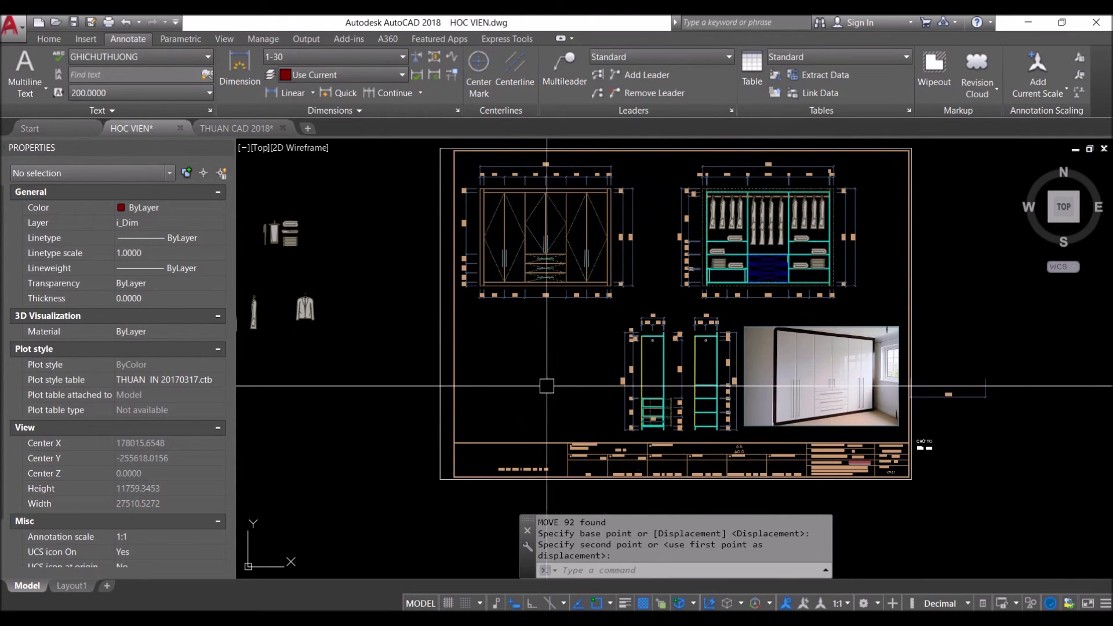
{"action": "middle_click_drag", "start_coordinate": [594, 395], "coordinate": [556, 426]}
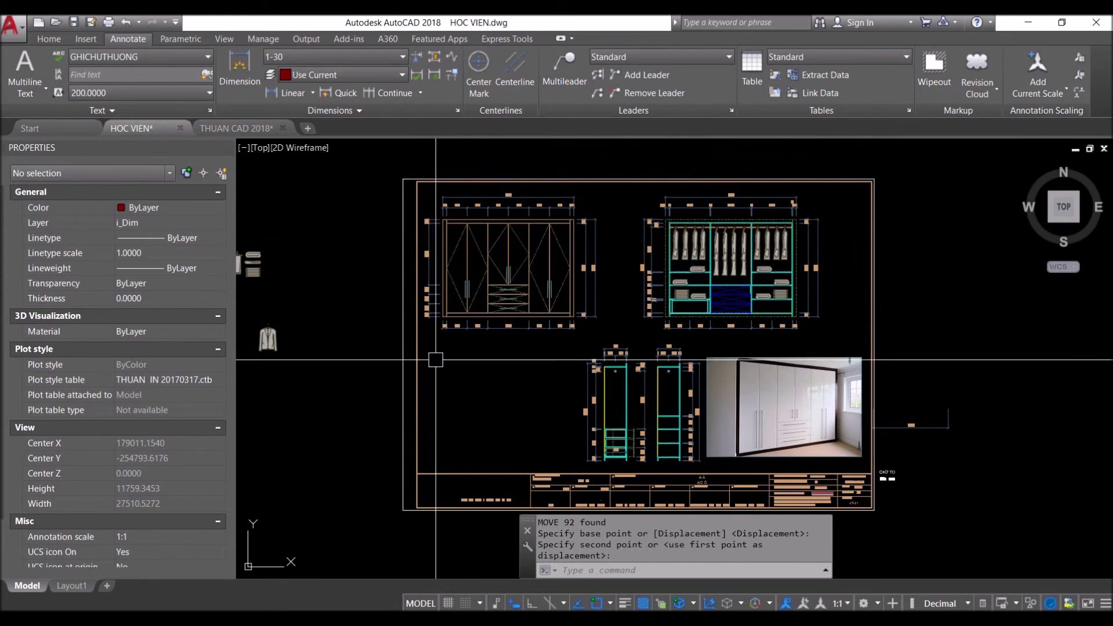
{"action": "scroll", "coordinate": [458, 284], "scroll_direction": "up", "scroll_amount": 6}
{"action": "type", "text": "v"}
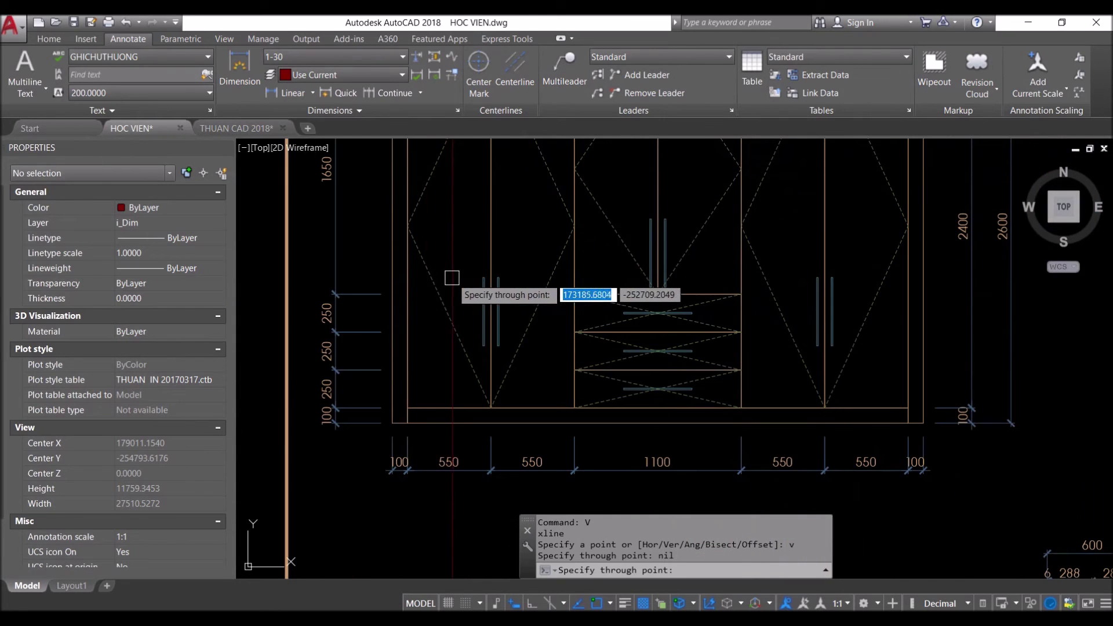
Place a vertical construction line at the wardrobe's edge
{"action": "left_click", "coordinate": [927, 308]}
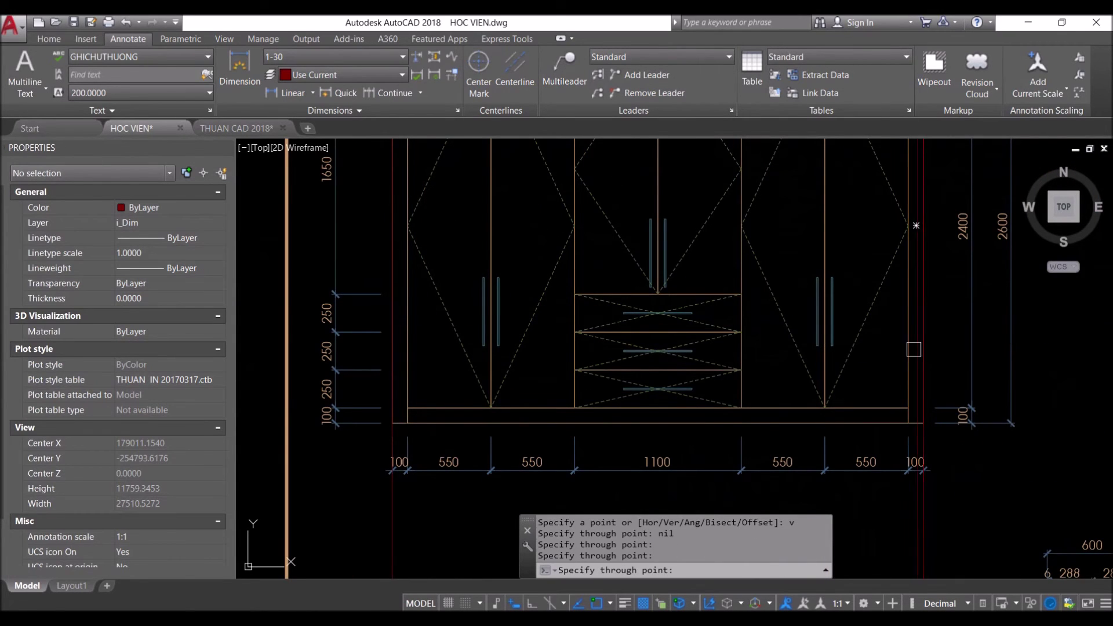
{"action": "scroll", "coordinate": [690, 292], "scroll_direction": "down", "scroll_amount": 6}
{"action": "key", "text": "Escape"}
{"action": "scroll", "coordinate": [684, 330], "scroll_direction": "up", "scroll_amount": 4}
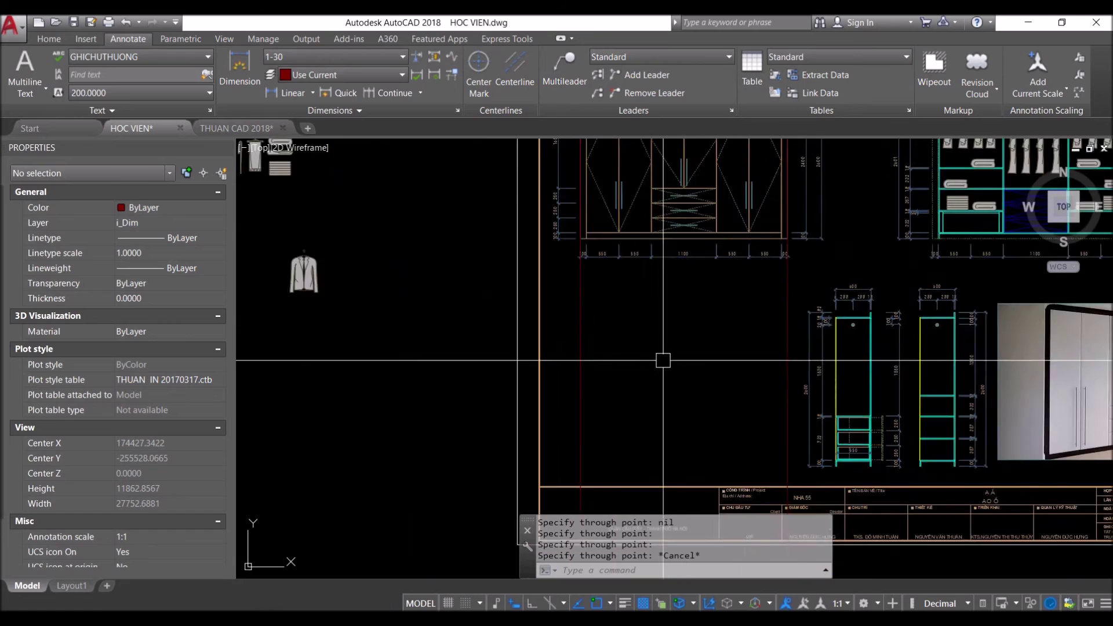
Copy the vertical construction line across to the wardrobe's right edge
{"action": "left_click", "coordinate": [486, 393]}
{"action": "type", "text": "co"}
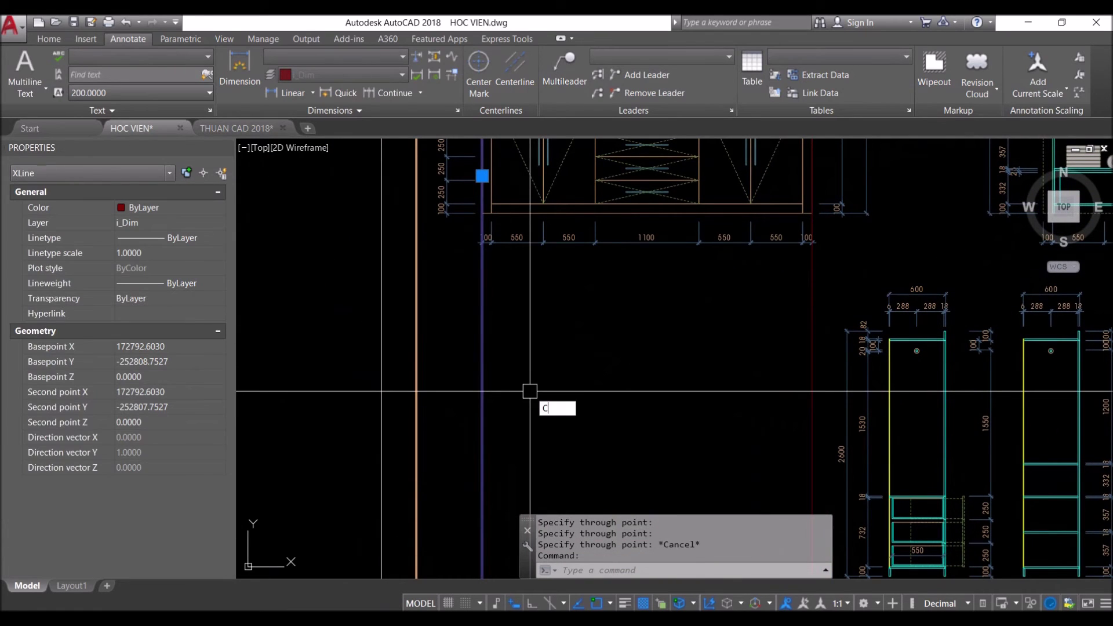
{"action": "key", "text": "Return"}
{"action": "left_click", "coordinate": [485, 350]}
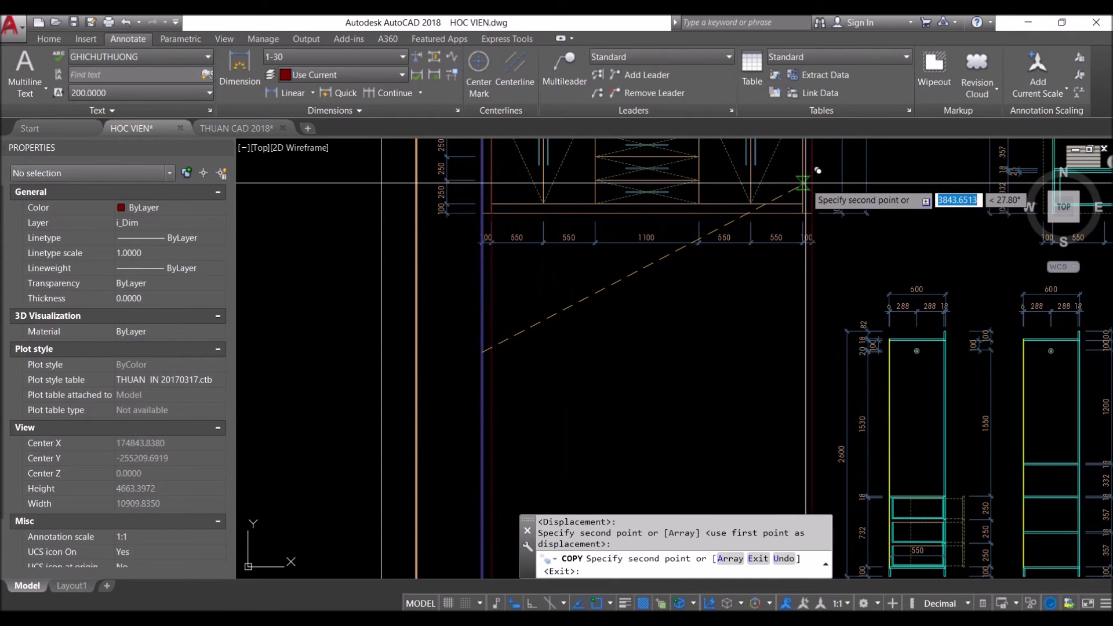
{"action": "left_click", "coordinate": [811, 182]}
{"action": "scroll", "coordinate": [842, 301], "scroll_direction": "down", "scroll_amount": 5}
{"action": "key", "text": "Return"}
Crossing-select the three wall outlines at the wall corner
{"action": "scroll", "coordinate": [842, 289], "scroll_direction": "up", "scroll_amount": 3}
{"action": "scroll", "coordinate": [835, 292], "scroll_direction": "up", "scroll_amount": 3}
{"action": "scroll", "coordinate": [812, 302], "scroll_direction": "up", "scroll_amount": 4}
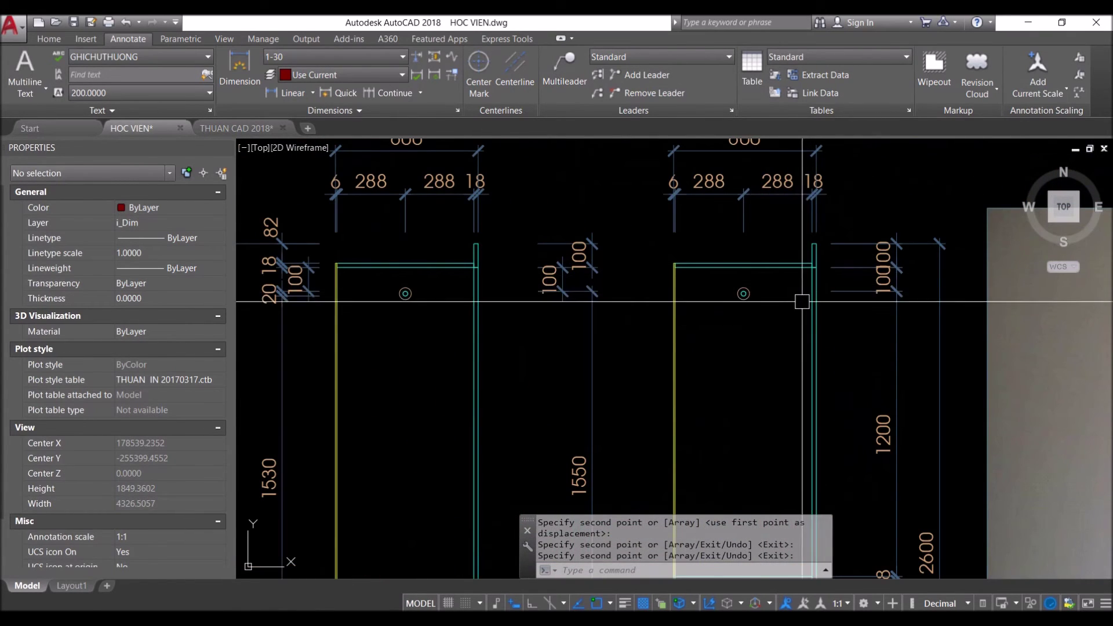
{"action": "scroll", "coordinate": [812, 295], "scroll_direction": "up", "scroll_amount": 2}
{"action": "scroll", "coordinate": [778, 342], "scroll_direction": "down", "scroll_amount": 3}
{"action": "scroll", "coordinate": [779, 341], "scroll_direction": "down", "scroll_amount": 2}
{"action": "scroll", "coordinate": [801, 325], "scroll_direction": "up", "scroll_amount": 4}
{"action": "scroll", "coordinate": [812, 307], "scroll_direction": "up", "scroll_amount": 2}
{"action": "left_click", "coordinate": [827, 304]}
{"action": "left_click", "coordinate": [755, 220]}
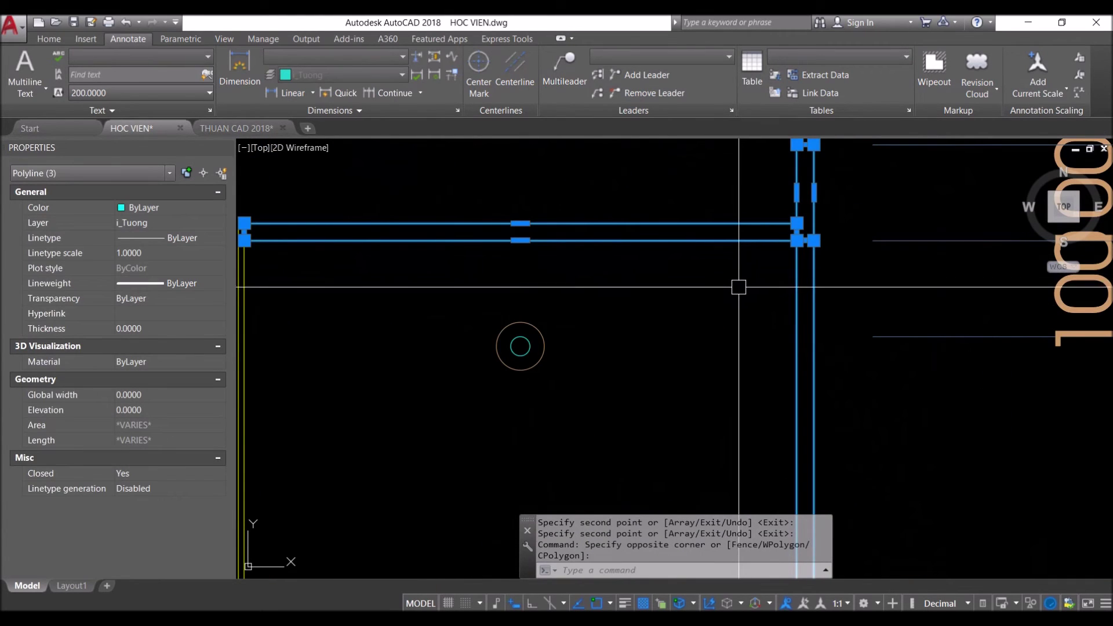
{"action": "type", "text": "C"}
Copy the three wall polylines down above the title block
{"action": "key", "text": "Return"}
{"action": "left_click", "coordinate": [745, 334]}
{"action": "scroll", "coordinate": [745, 334], "scroll_direction": "down", "scroll_amount": 3}
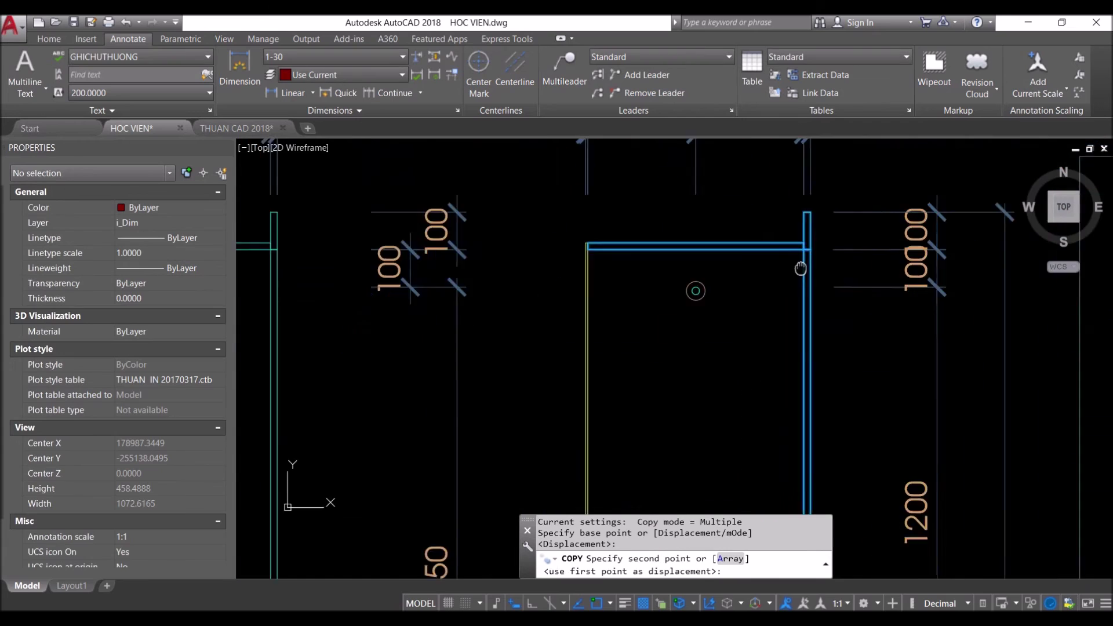
{"action": "scroll", "coordinate": [812, 243], "scroll_direction": "down", "scroll_amount": 2}
{"action": "scroll", "coordinate": [826, 237], "scroll_direction": "down", "scroll_amount": 3}
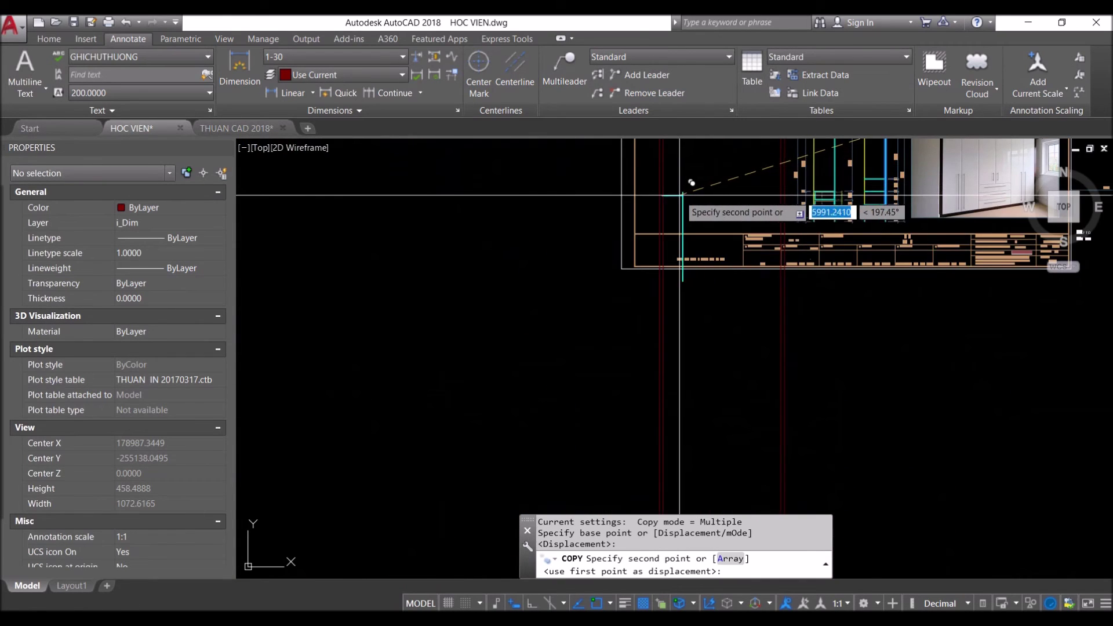
{"action": "middle_click_drag", "start_coordinate": [704, 192], "coordinate": [708, 247]}
{"action": "left_click", "coordinate": [721, 235]}
{"action": "key", "text": "Escape"}
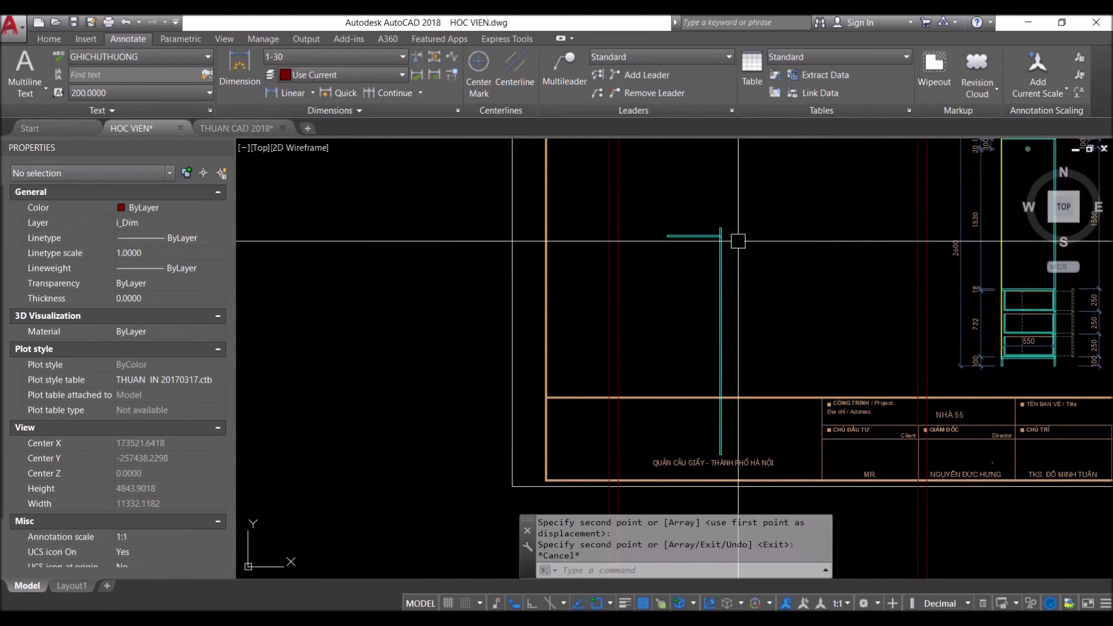
Move the copied walls so their corner sits on the guide line
{"action": "left_click_drag", "start_coordinate": [739, 241], "coordinate": [662, 187]}
{"action": "key", "text": "Return"}
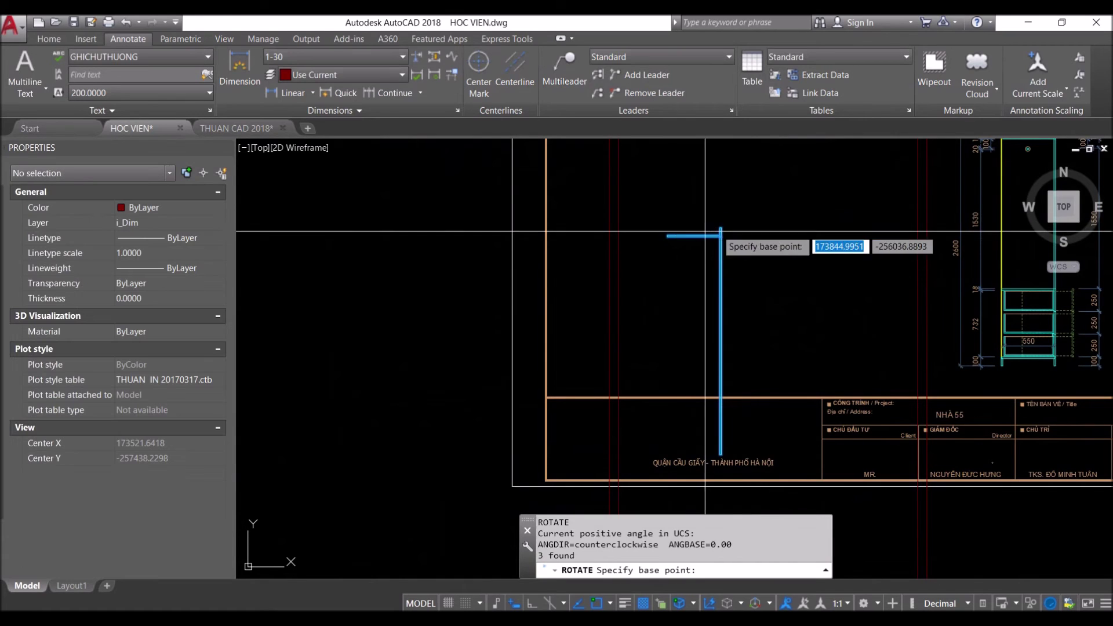
{"action": "left_click", "coordinate": [750, 216]}
{"action": "key", "text": "Escape"}
{"action": "middle_click_drag", "start_coordinate": [749, 255], "coordinate": [715, 386]}
{"action": "left_click_drag", "start_coordinate": [717, 327], "coordinate": [642, 278]}
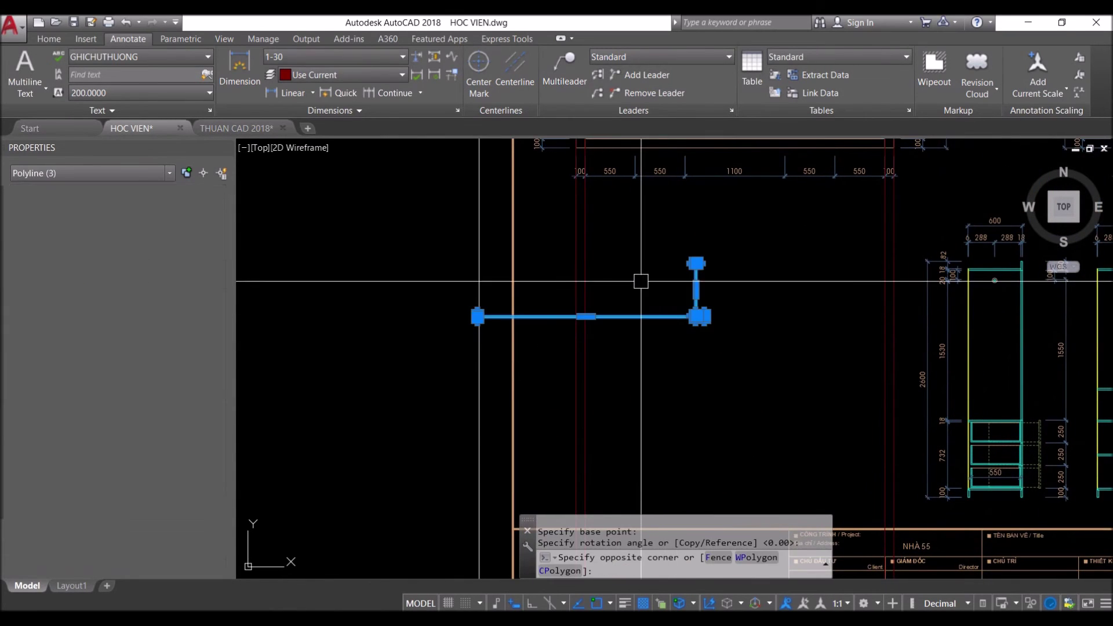
{"action": "type", "text": "m"}
{"action": "key", "text": "Return"}
{"action": "scroll", "coordinate": [682, 328], "scroll_direction": "up", "scroll_amount": 3}
{"action": "scroll", "coordinate": [717, 299], "scroll_direction": "up", "scroll_amount": 3}
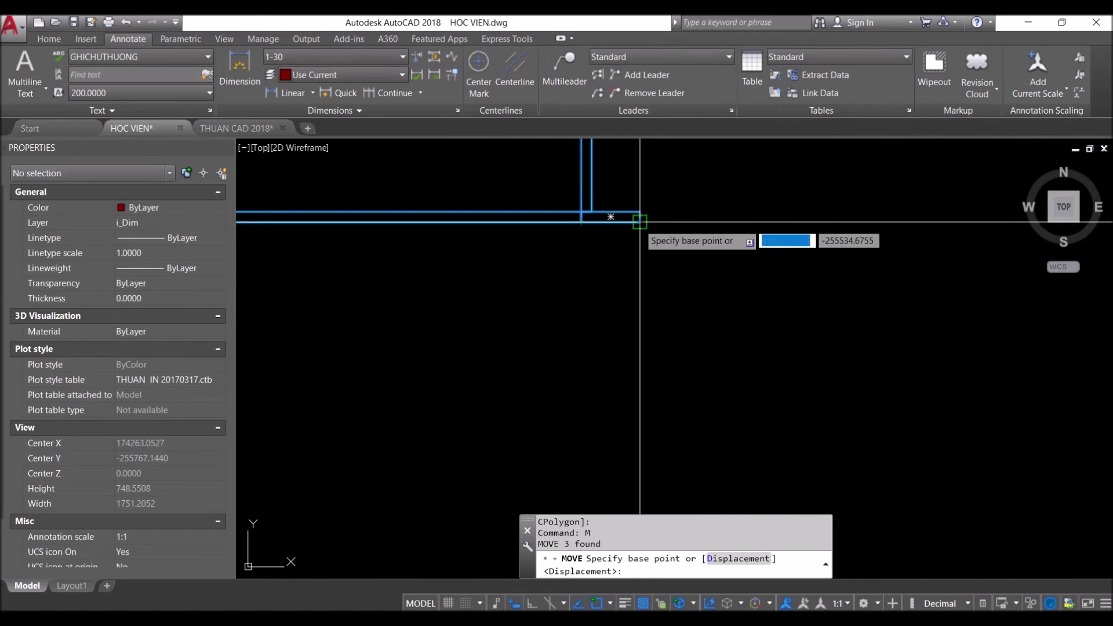
{"action": "left_click", "coordinate": [608, 219]}
{"action": "scroll", "coordinate": [609, 219], "scroll_direction": "down", "scroll_amount": 5}
{"action": "scroll", "coordinate": [893, 406], "scroll_direction": "down", "scroll_amount": 3}
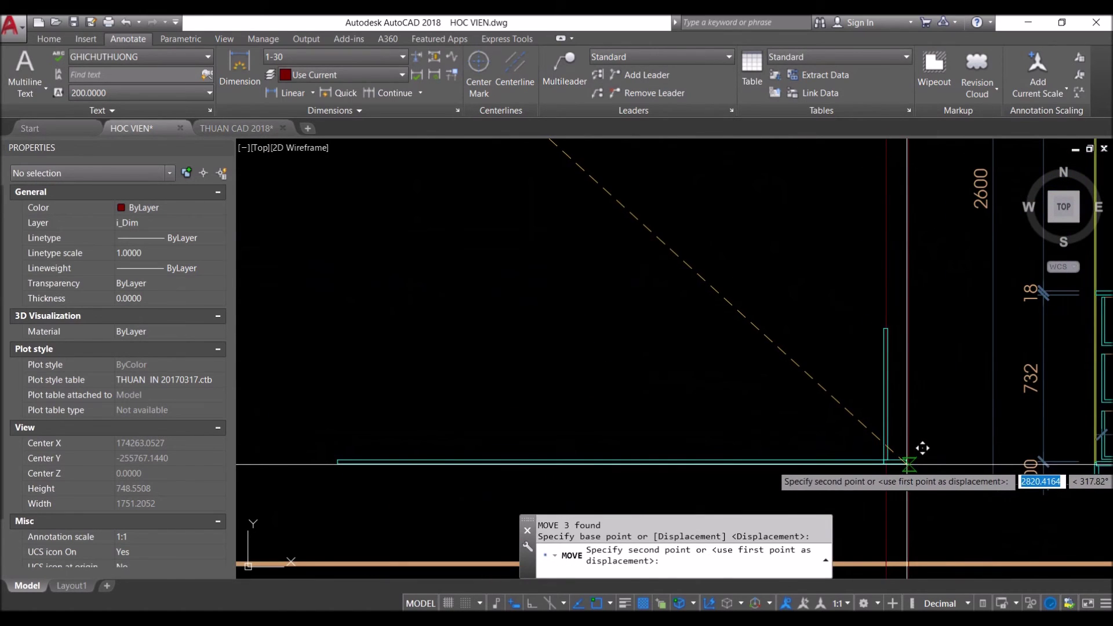
{"action": "left_click", "coordinate": [907, 460]}
Mirror the two wall pieces about the wardrobe's vertical centre line, keeping the originals
{"action": "middle_click_drag", "start_coordinate": [907, 460], "coordinate": [777, 450]}
{"action": "scroll", "coordinate": [792, 348], "scroll_direction": "down", "scroll_amount": 2}
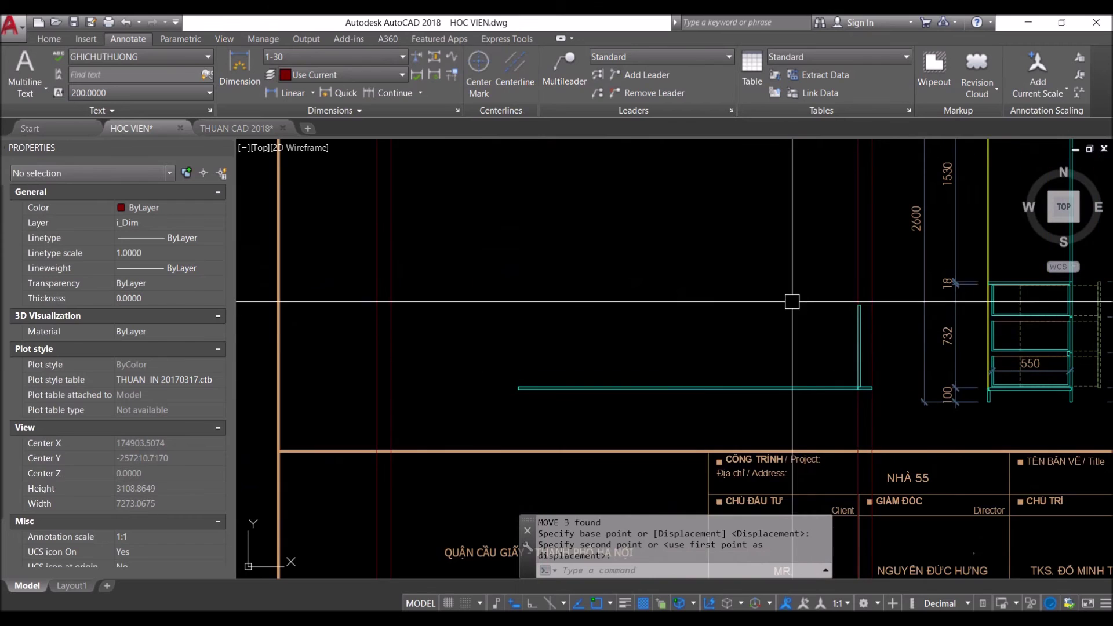
{"action": "left_click_drag", "start_coordinate": [789, 252], "coordinate": [884, 403]}
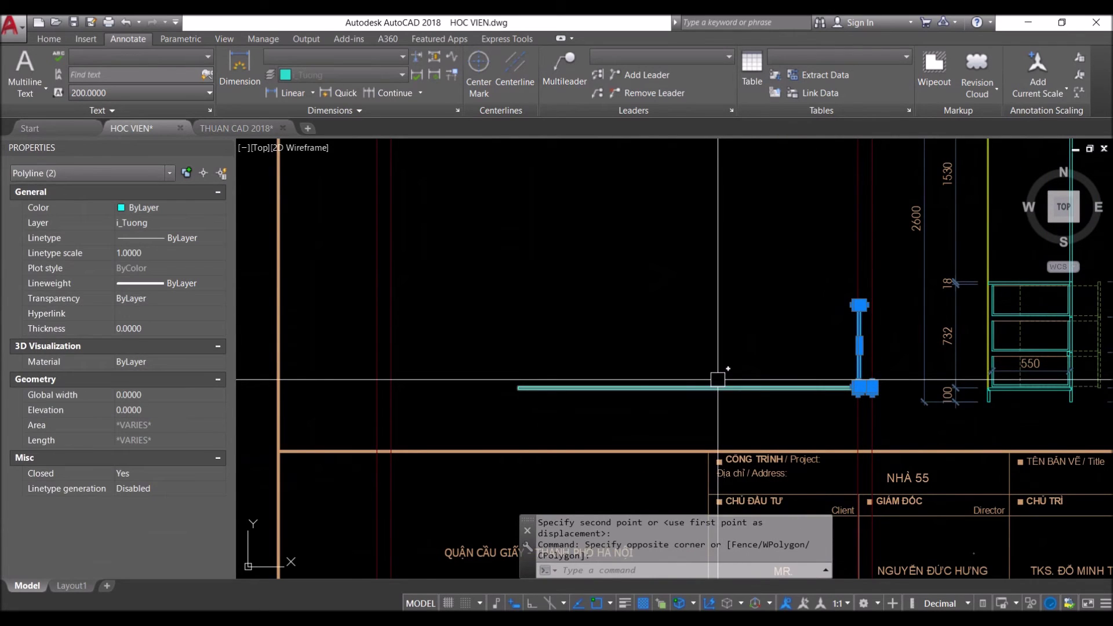
{"action": "type", "text": "MI"}
{"action": "key", "text": "Return"}
{"action": "scroll", "coordinate": [718, 380], "scroll_direction": "down", "scroll_amount": 3}
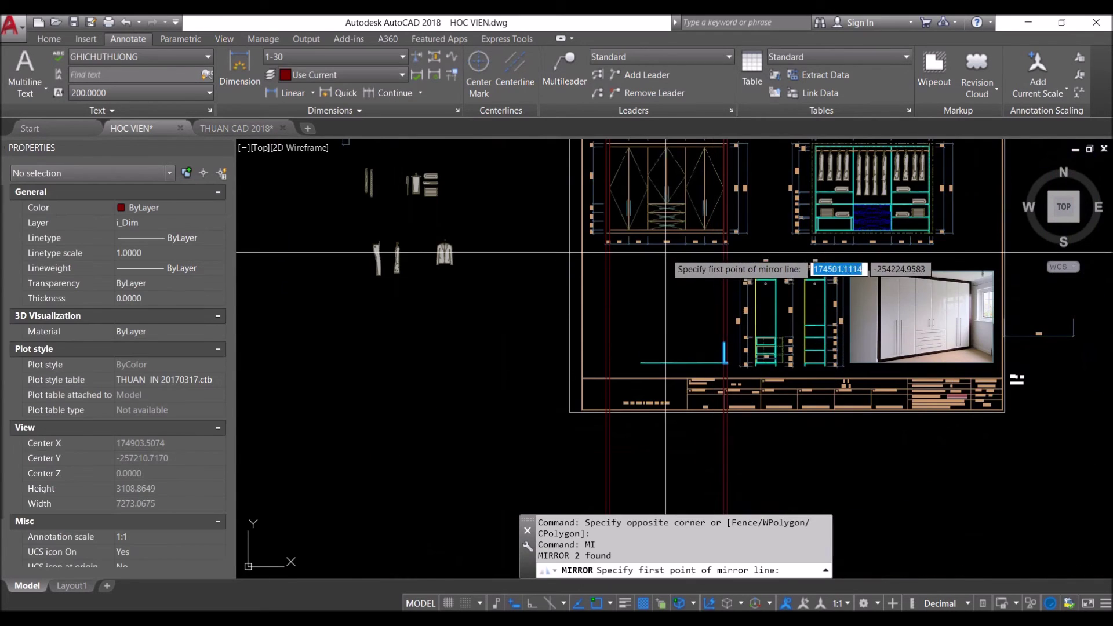
{"action": "scroll", "coordinate": [668, 240], "scroll_direction": "up", "scroll_amount": 3}
{"action": "left_click", "coordinate": [667, 237]}
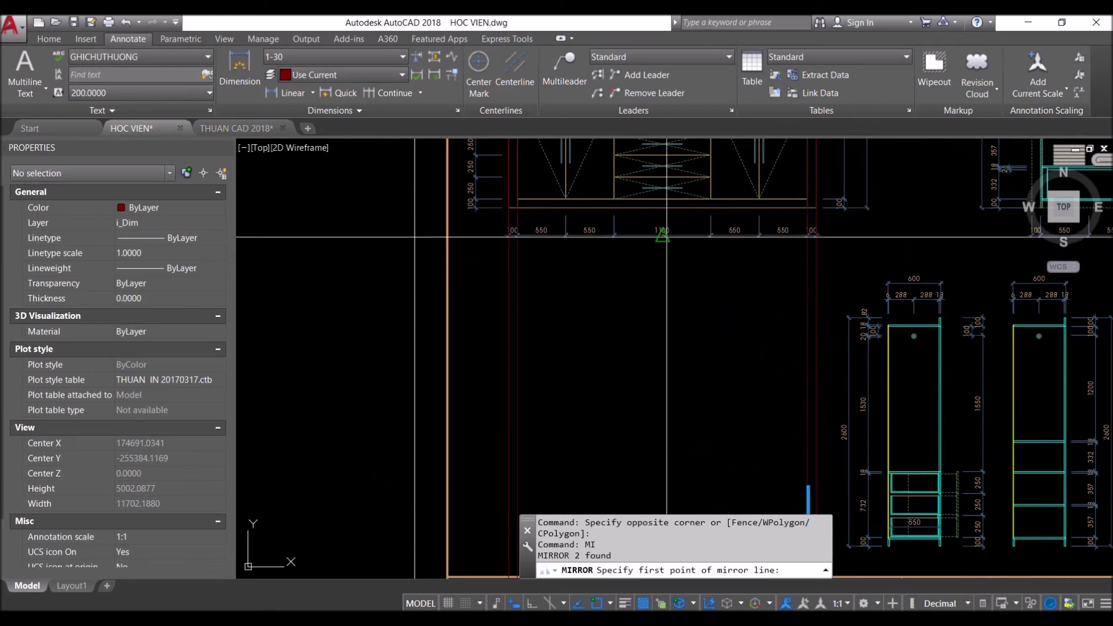
{"action": "left_click", "coordinate": [663, 308]}
{"action": "key", "text": "Return"}
Add three more vertical guide lines at the wardrobe's divisions
{"action": "scroll", "coordinate": [638, 232], "scroll_direction": "up", "scroll_amount": 3}
{"action": "scroll", "coordinate": [521, 422], "scroll_direction": "up", "scroll_amount": 3}
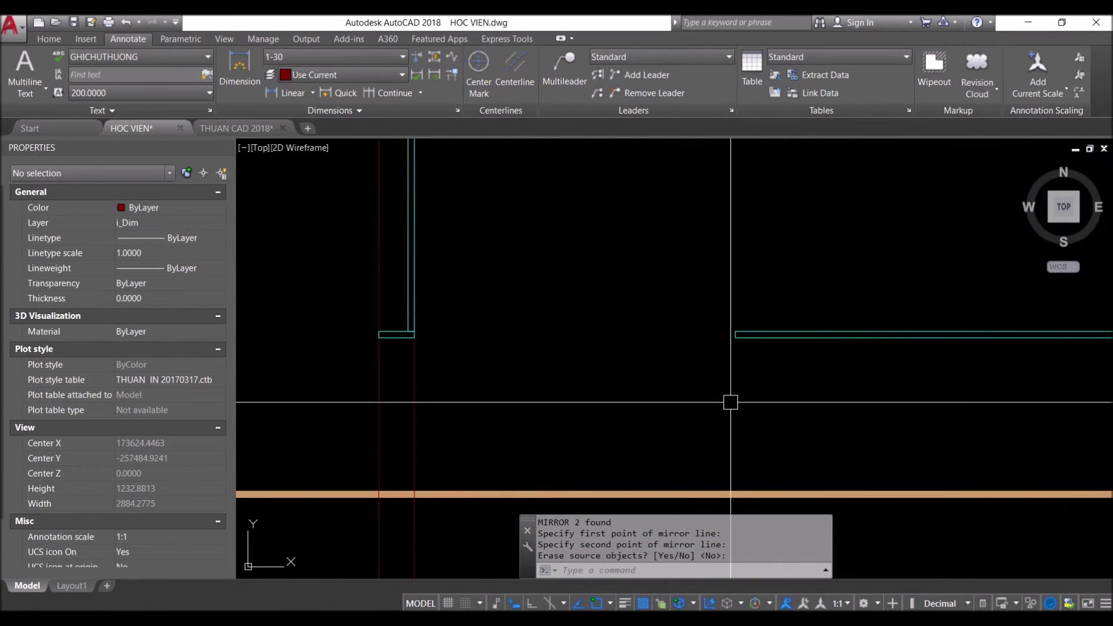
{"action": "scroll", "coordinate": [731, 404], "scroll_direction": "down", "scroll_amount": 3}
{"action": "scroll", "coordinate": [666, 343], "scroll_direction": "down", "scroll_amount": 3}
{"action": "scroll", "coordinate": [637, 384], "scroll_direction": "down", "scroll_amount": 1}
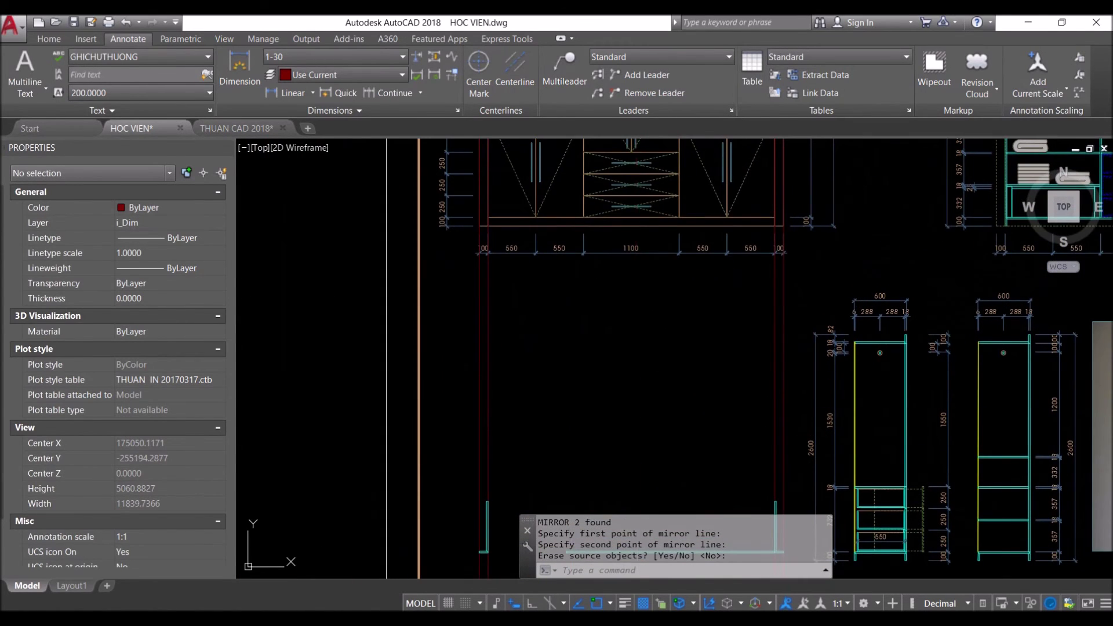
{"action": "left_click", "coordinate": [679, 196]}
{"action": "left_click", "coordinate": [584, 195]}
{"action": "left_click", "coordinate": [727, 195]}
{"action": "scroll", "coordinate": [657, 354], "scroll_direction": "up", "scroll_amount": 2}
{"action": "key", "text": "Escape"}
Select the horizontal line and purple guide, then clear the selection and cancel commands
{"action": "scroll", "coordinate": [587, 367], "scroll_direction": "up", "scroll_amount": 3}
{"action": "scroll", "coordinate": [499, 367], "scroll_direction": "down", "scroll_amount": 1}
{"action": "left_click", "coordinate": [563, 363]}
{"action": "left_click", "coordinate": [394, 312]}
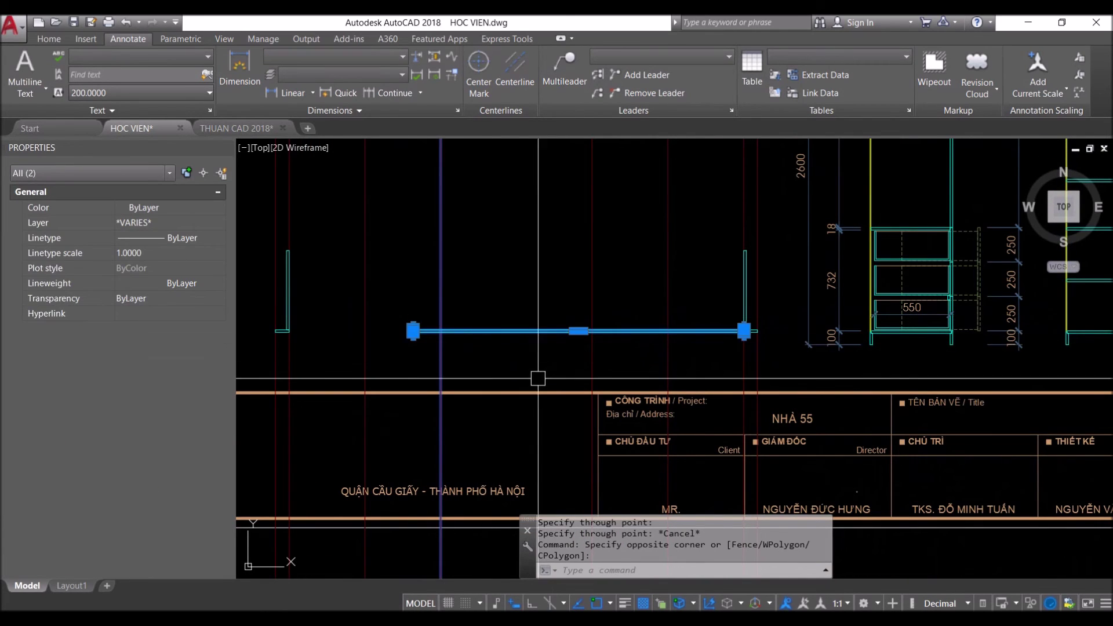
{"action": "key", "text": "Escape"}
{"action": "scroll", "coordinate": [637, 348], "scroll_direction": "up", "scroll_amount": 8}
{"action": "type", "text": "r"}
{"action": "key", "text": "Return"}
{"action": "key", "text": "Escape"}
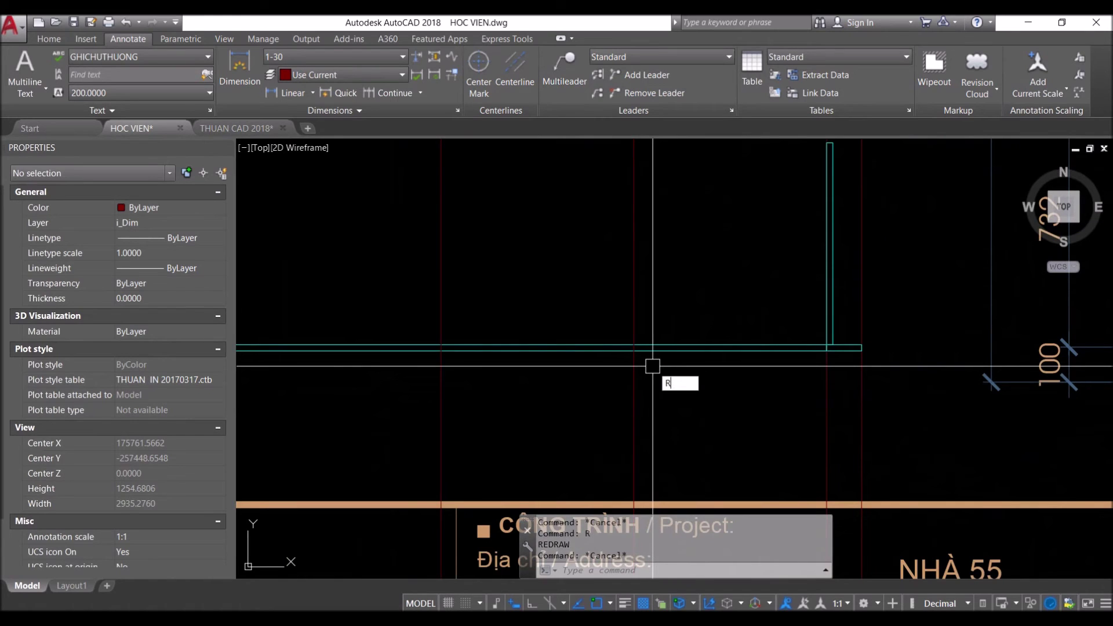
Draw the back panel rectangles along the plan's wall line
{"action": "key", "text": "Return"}
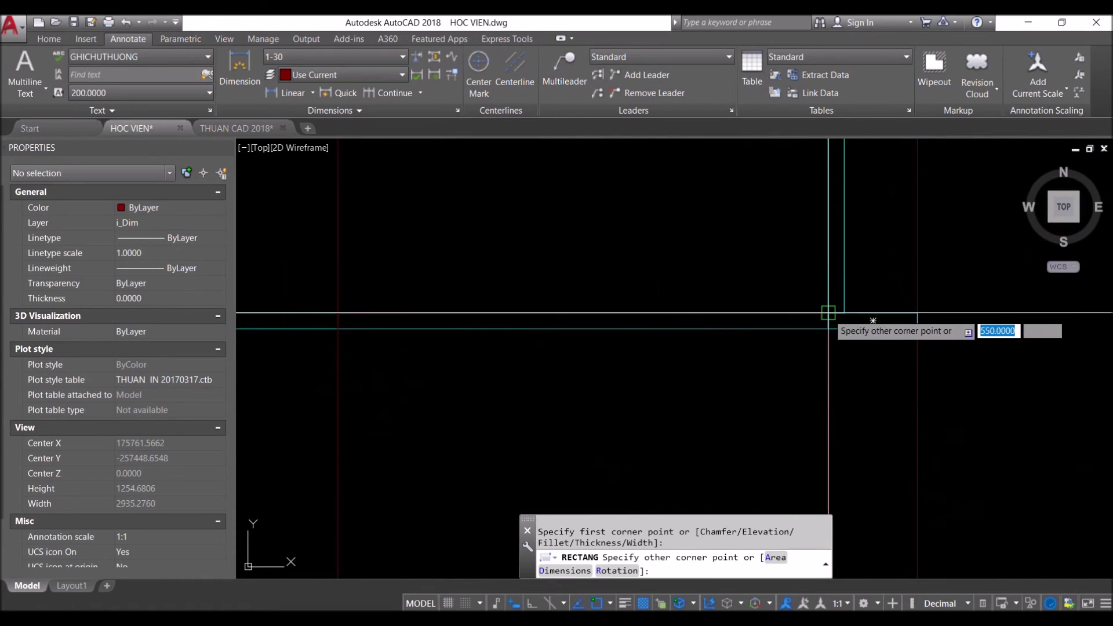
{"action": "left_click", "coordinate": [828, 311]}
{"action": "scroll", "coordinate": [902, 372], "scroll_direction": "up", "scroll_amount": 2}
{"action": "key", "text": "space"}
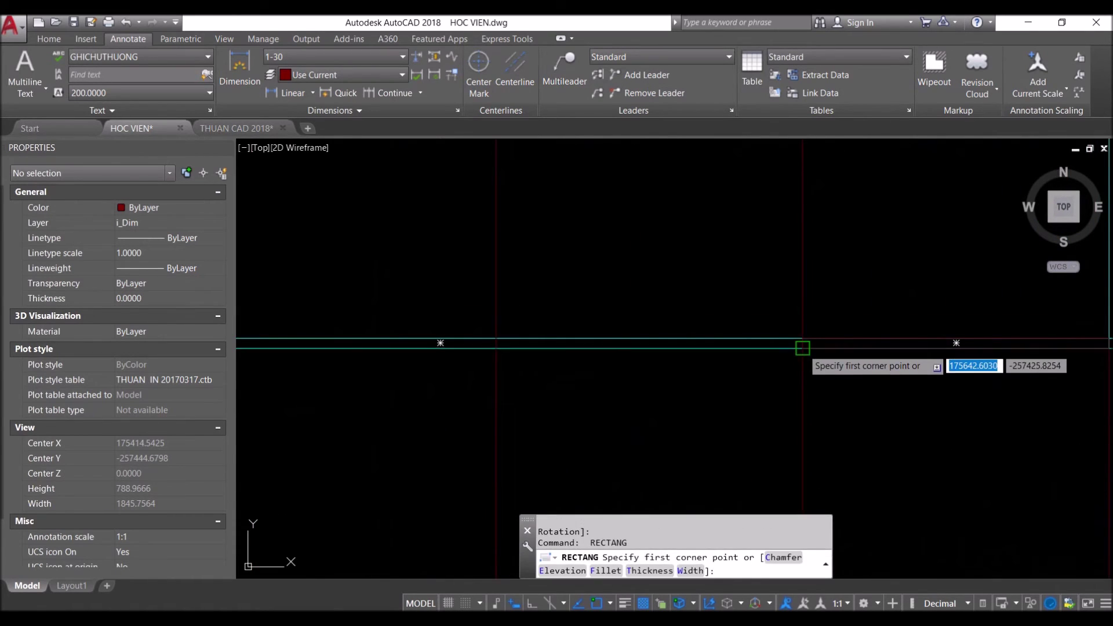
{"action": "left_click", "coordinate": [803, 338]}
{"action": "left_click", "coordinate": [496, 348]}
{"action": "middle_click_drag", "start_coordinate": [595, 385], "coordinate": [674, 396]}
{"action": "scroll", "coordinate": [710, 408], "scroll_direction": "down", "scroll_amount": 6}
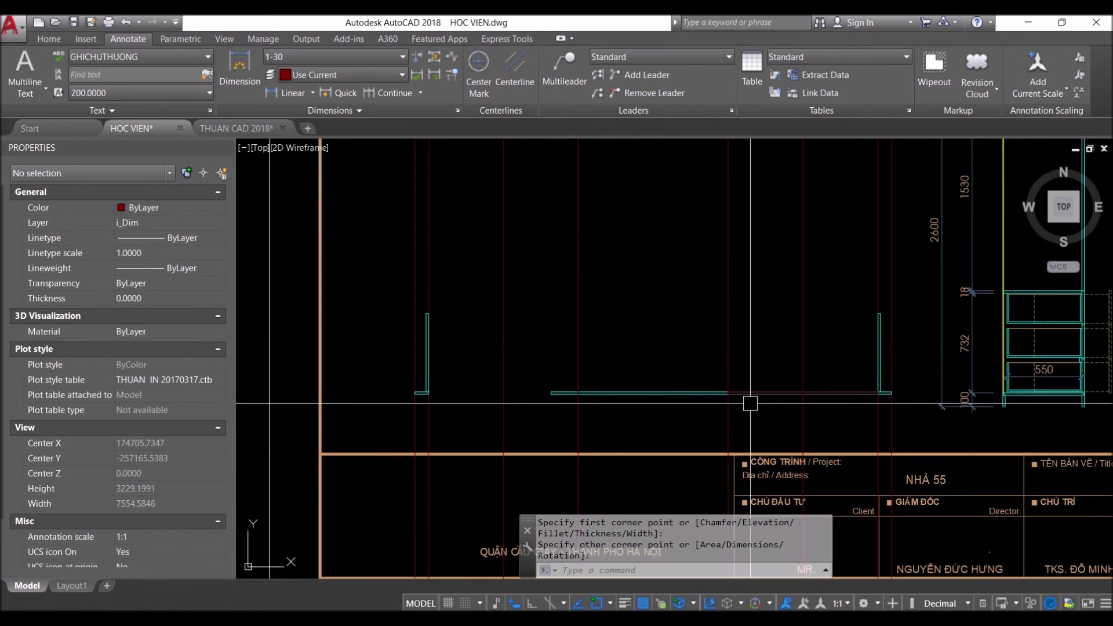
{"action": "key", "text": "space"}
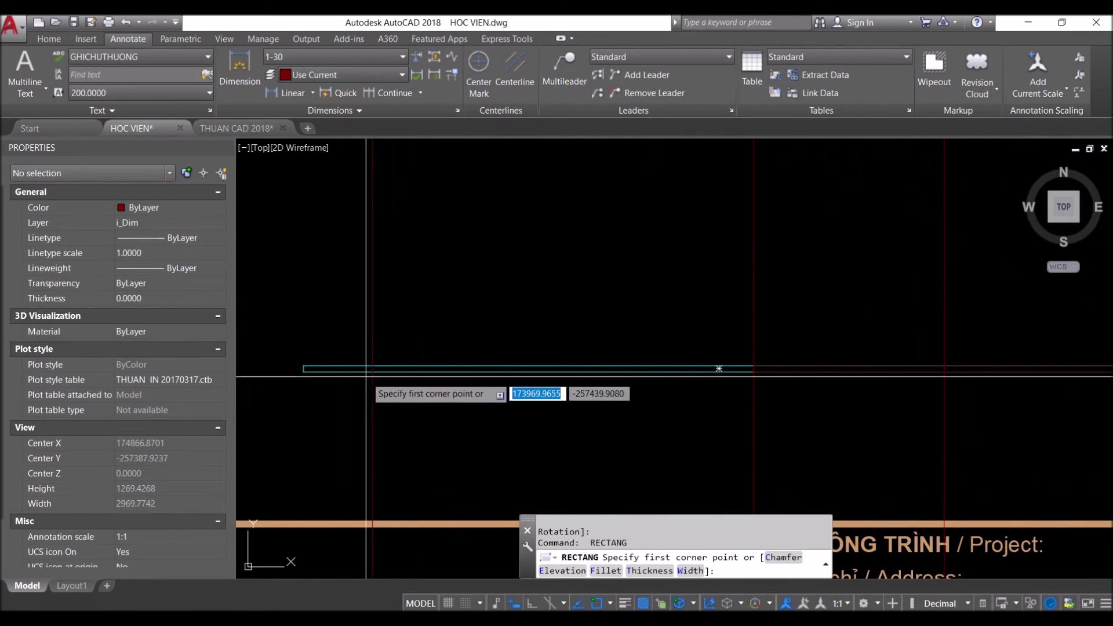
{"action": "left_click", "coordinate": [381, 370]}
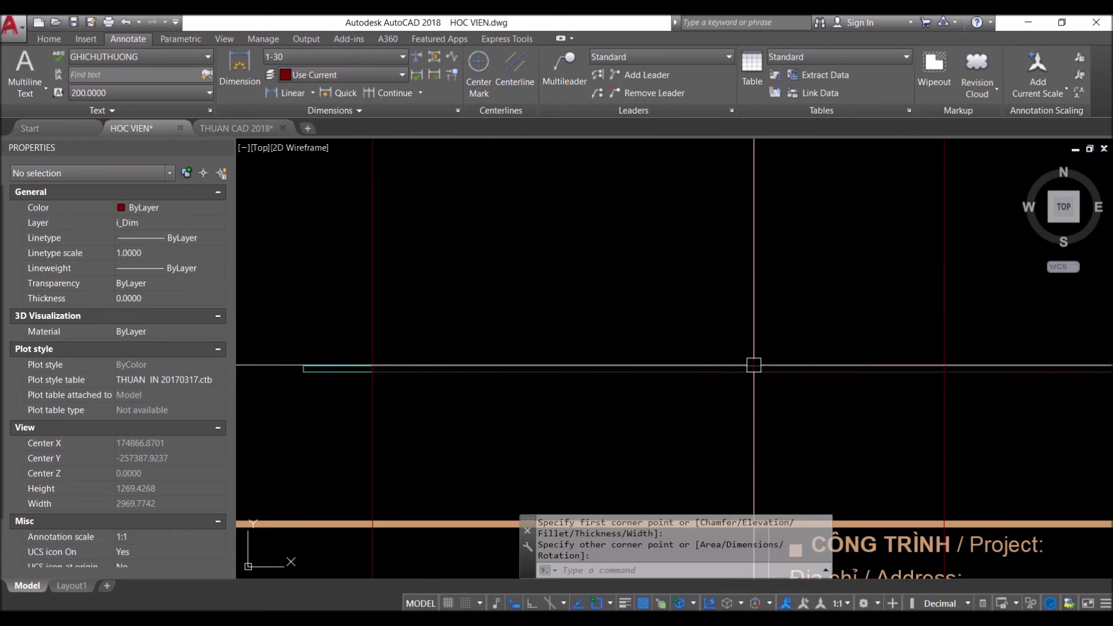
{"action": "key", "text": "Escape"}
Erase the stray line in the plan section
{"action": "left_click", "coordinate": [302, 368]}
{"action": "type", "text": "e"}
{"action": "key", "text": "Return"}
{"action": "scroll", "coordinate": [290, 348], "scroll_direction": "down", "scroll_amount": 2}
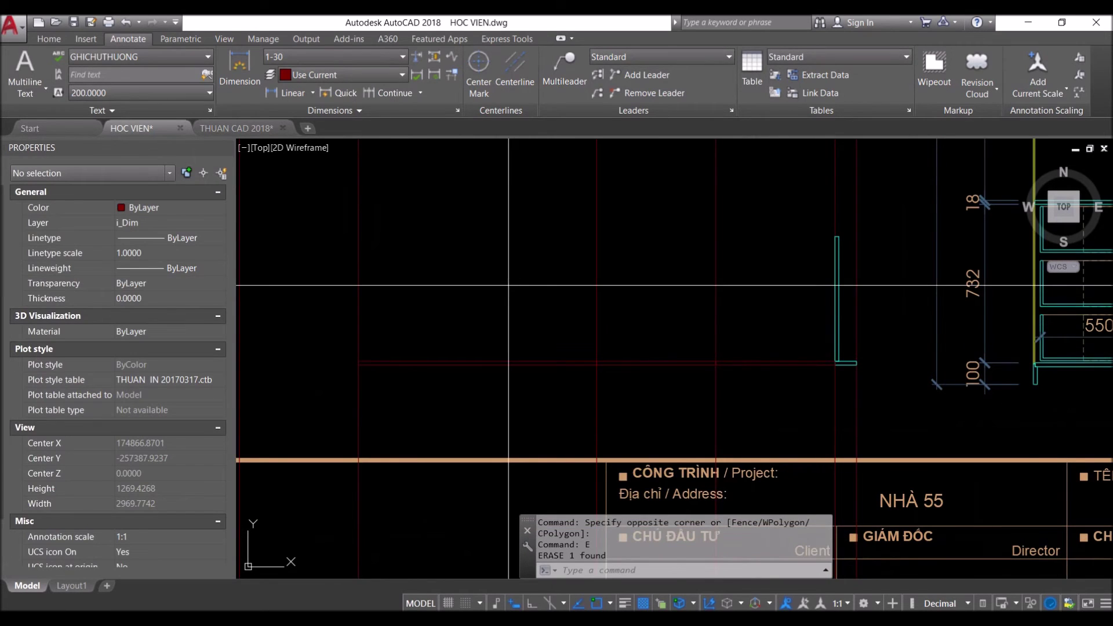
Put the four panel outlines on layer i_Tuong
{"action": "left_click", "coordinate": [509, 286]}
{"action": "key", "text": "Escape"}
{"action": "key", "text": "Escape"}
{"action": "left_click", "coordinate": [279, 309]}
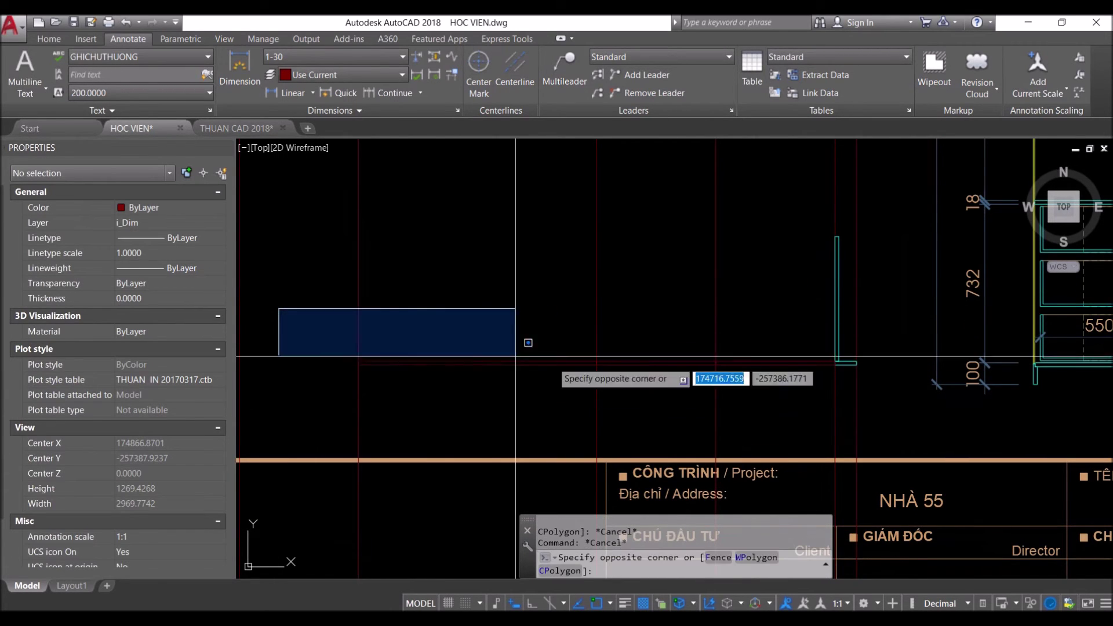
{"action": "left_click", "coordinate": [857, 401]}
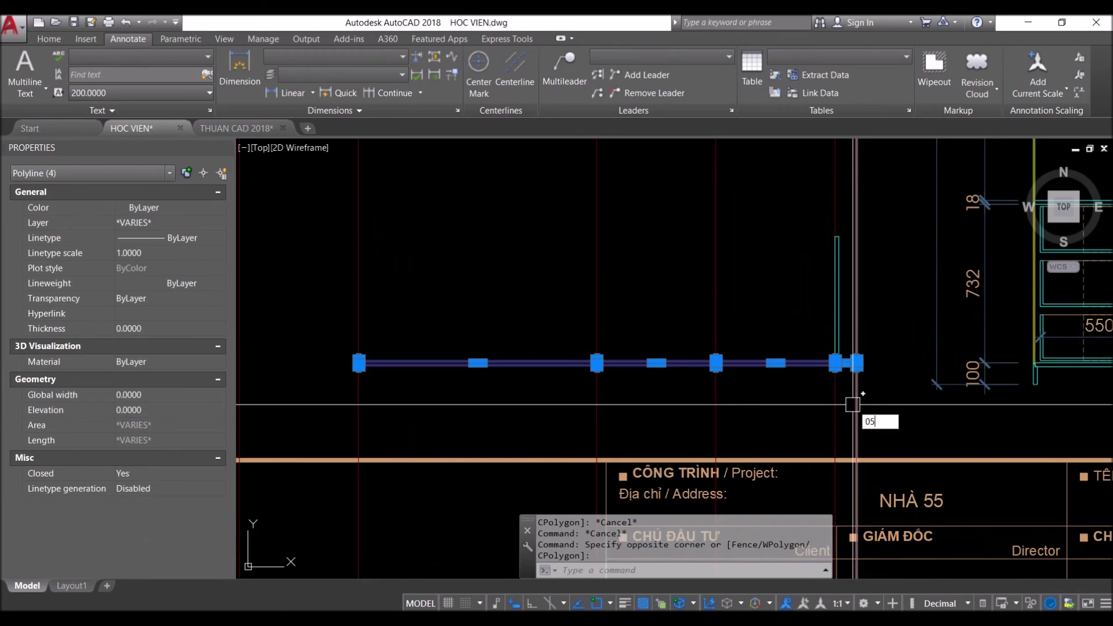
{"action": "key", "text": "Return"}
Mirror the two right-hand panels about the plan's midpoint, keeping the originals
{"action": "left_click", "coordinate": [536, 290]}
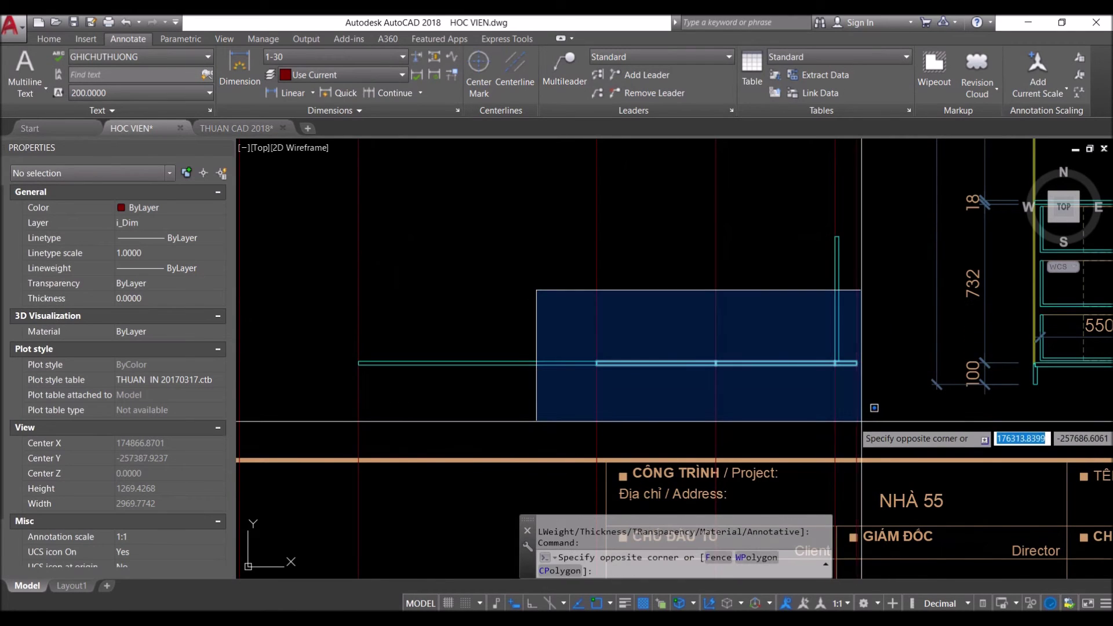
{"action": "left_click", "coordinate": [855, 421]}
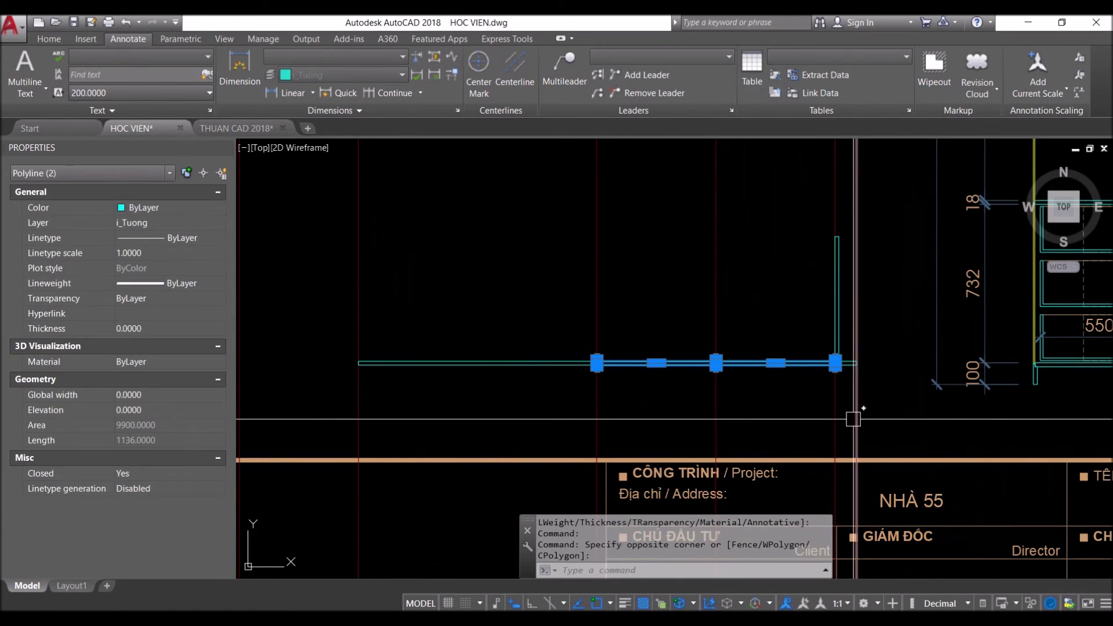
{"action": "type", "text": "9"}
{"action": "key", "text": "Return"}
{"action": "scroll", "coordinate": [655, 379], "scroll_direction": "down", "scroll_amount": 4}
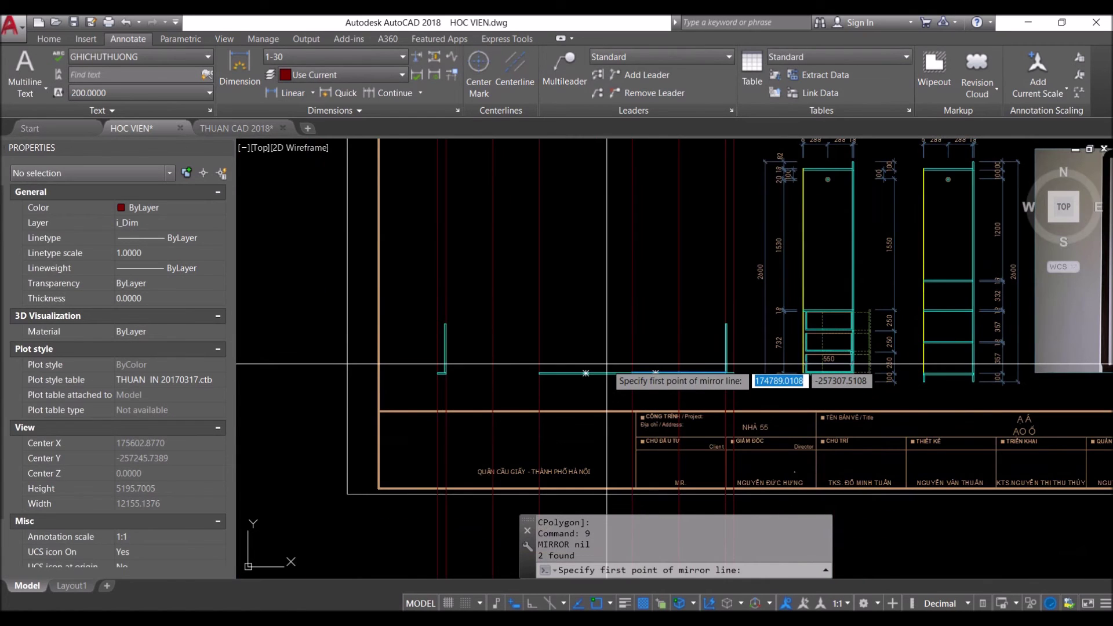
{"action": "left_click", "coordinate": [586, 374]}
{"action": "key", "text": "Return"}
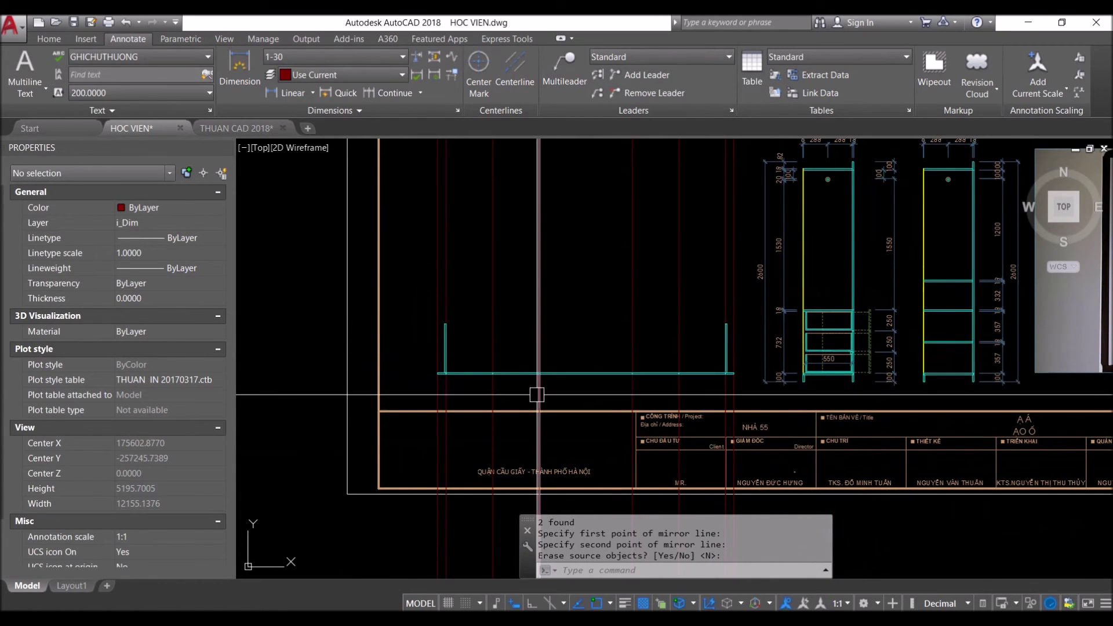
Erase the eight vertical construction lines
{"action": "middle_click_drag", "start_coordinate": [723, 496], "coordinate": [677, 332]}
{"action": "left_click", "coordinate": [1004, 406]}
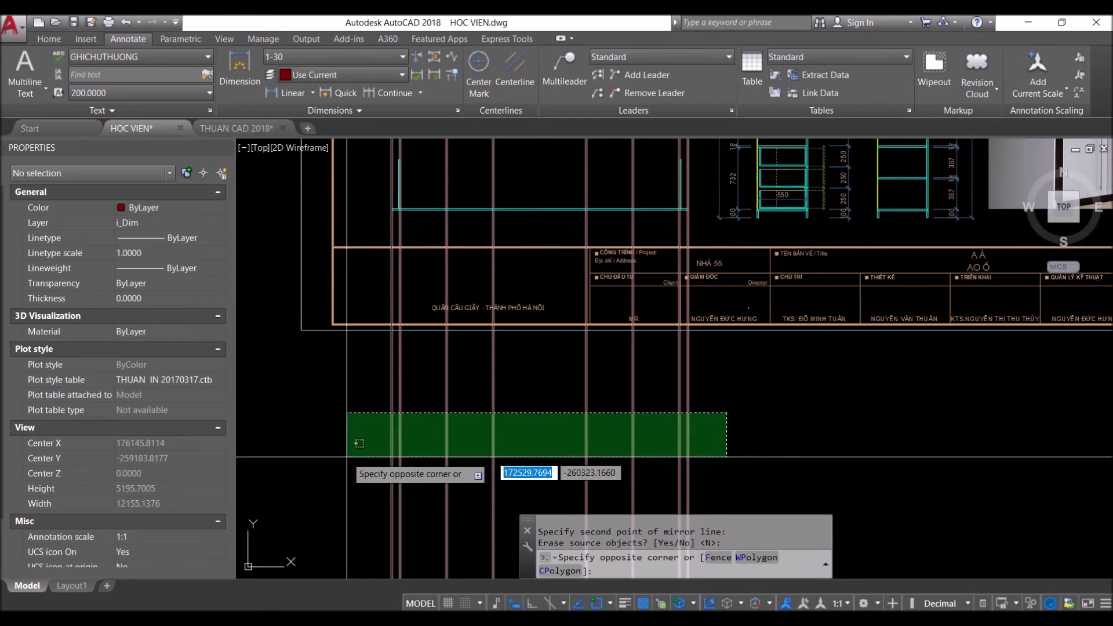
{"action": "left_click", "coordinate": [308, 456]}
{"action": "type", "text": "e"}
{"action": "key", "text": "Return"}
{"action": "scroll", "coordinate": [441, 412], "scroll_direction": "up", "scroll_amount": 2}
{"action": "scroll", "coordinate": [572, 369], "scroll_direction": "up", "scroll_amount": 2}
{"action": "scroll", "coordinate": [676, 321], "scroll_direction": "up", "scroll_amount": 2}
{"action": "left_click", "coordinate": [697, 321]}
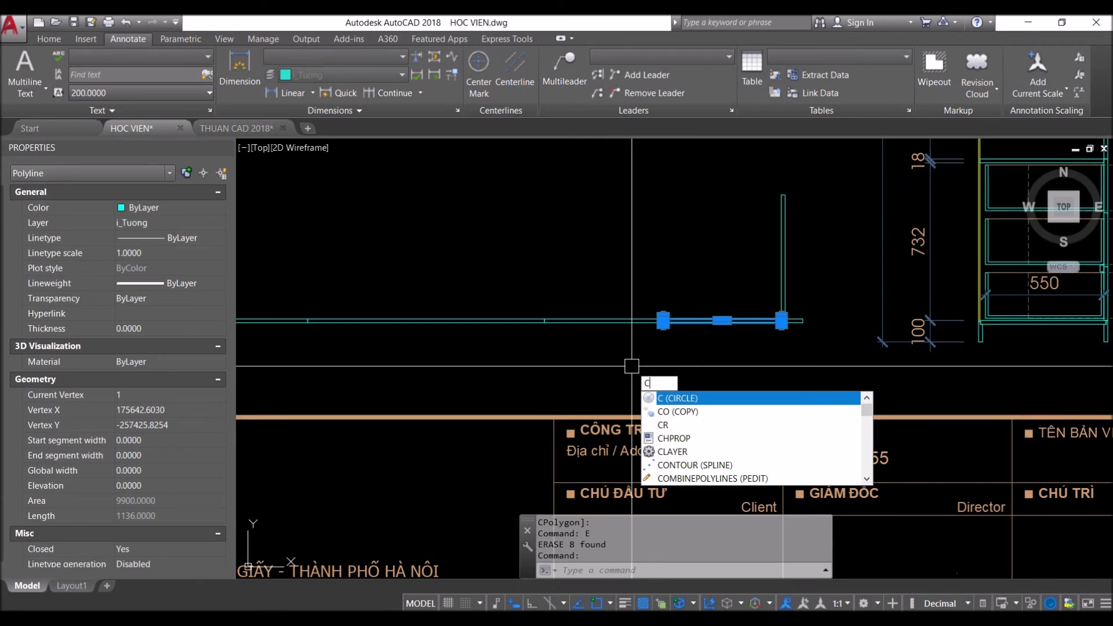
Copy-rotate the wall panel about its corner to form an open door leaf
{"action": "type", "text": "r"}
{"action": "key", "text": "Return"}
{"action": "scroll", "coordinate": [783, 328], "scroll_direction": "up", "scroll_amount": 2}
{"action": "scroll", "coordinate": [810, 330], "scroll_direction": "up", "scroll_amount": 2}
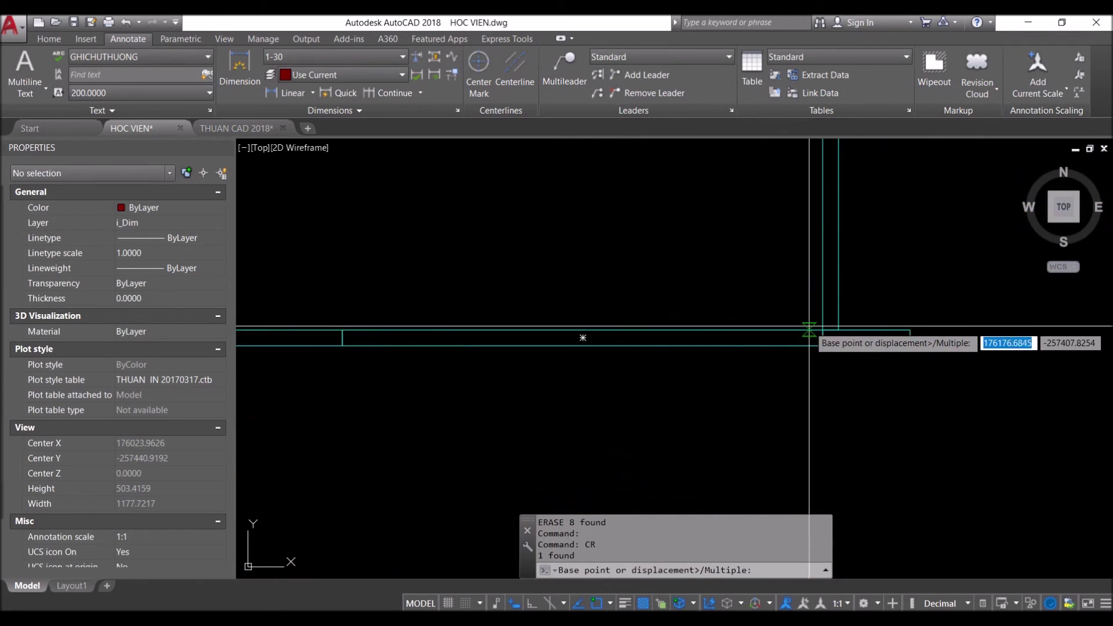
{"action": "left_click", "coordinate": [823, 329]}
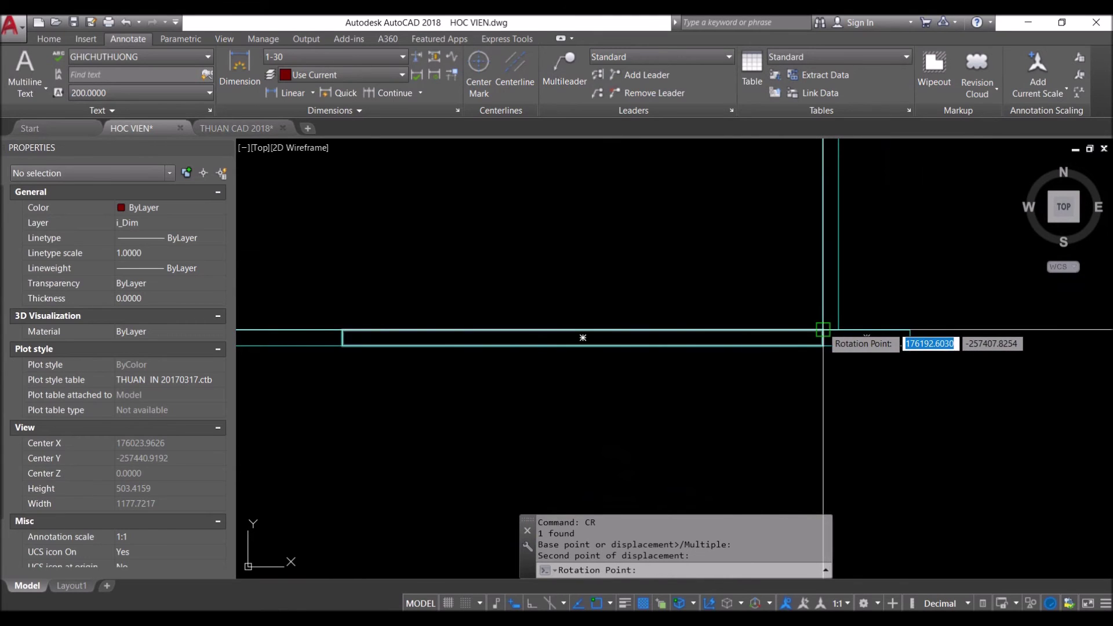
{"action": "left_click", "coordinate": [823, 329]}
{"action": "scroll", "coordinate": [910, 296], "scroll_direction": "down", "scroll_amount": 1}
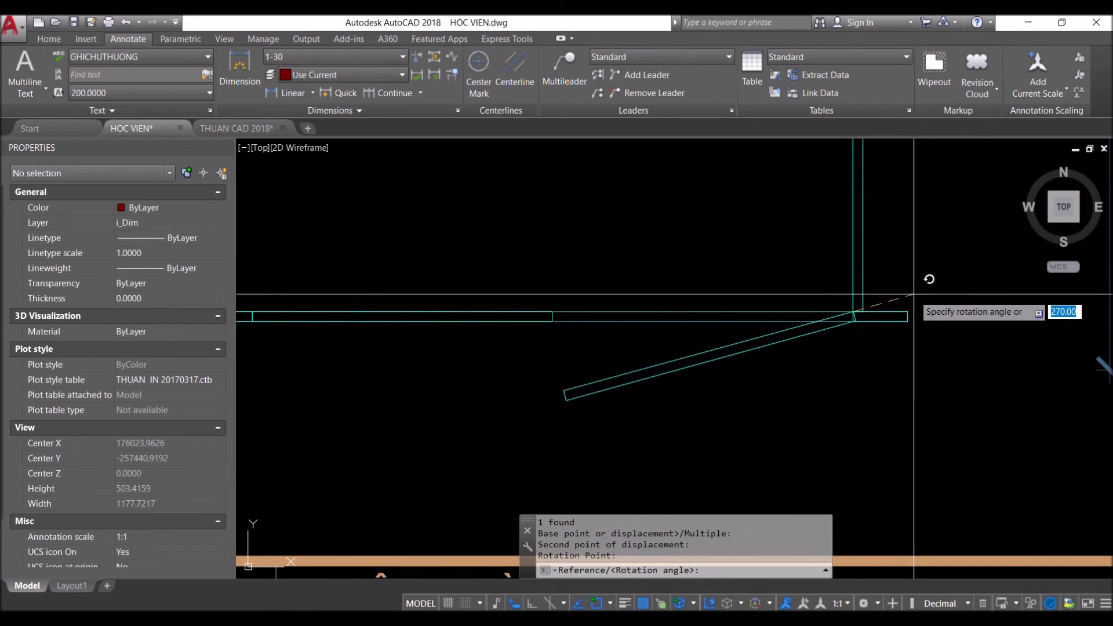
{"action": "left_click", "coordinate": [914, 287]}
{"action": "scroll", "coordinate": [914, 287], "scroll_direction": "down", "scroll_amount": 3}
{"action": "scroll", "coordinate": [914, 287], "scroll_direction": "down", "scroll_amount": 1}
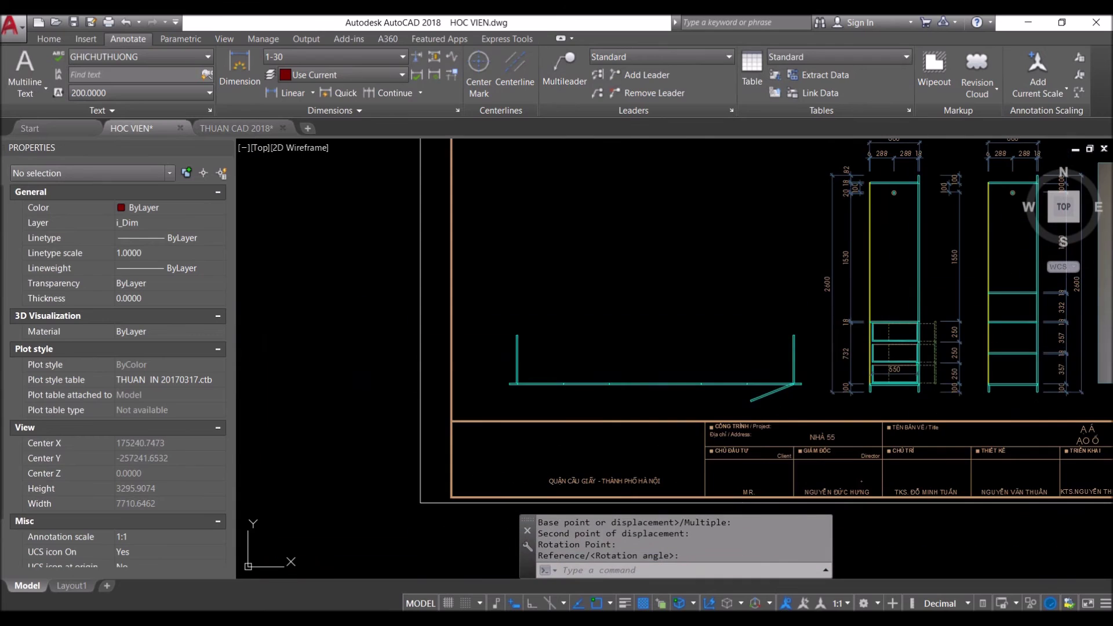
Move the plan section objects upward
{"action": "left_click", "coordinate": [493, 305]}
{"action": "left_click", "coordinate": [809, 399]}
{"action": "type", "text": "M"}
{"action": "key", "text": "Return"}
{"action": "left_click", "coordinate": [649, 335]}
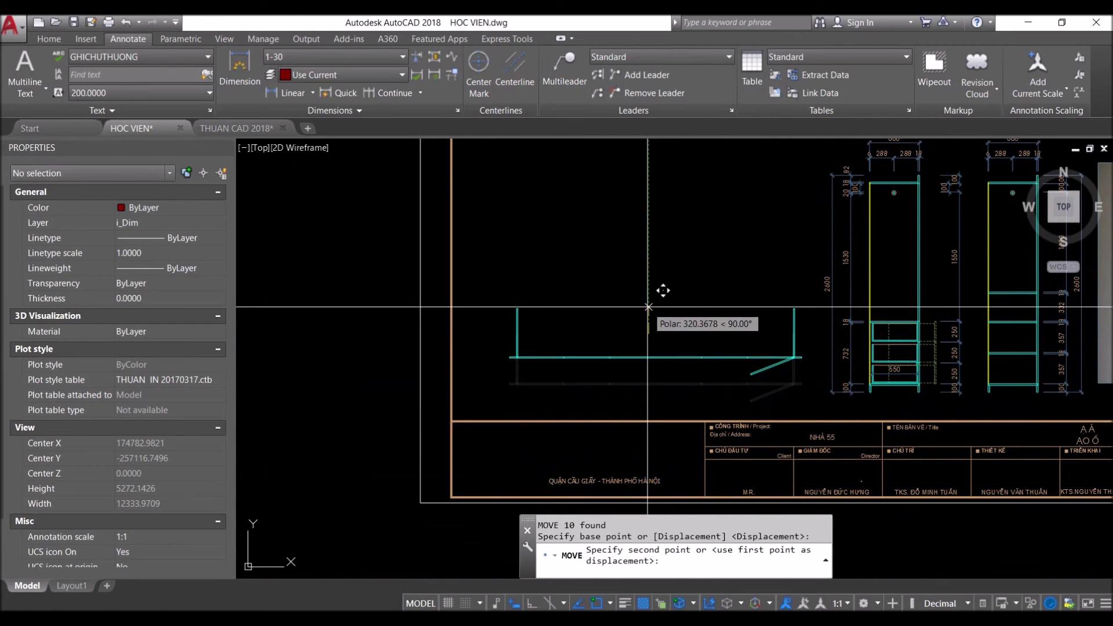
{"action": "left_click", "coordinate": [648, 299]}
{"action": "scroll", "coordinate": [743, 338], "scroll_direction": "up", "scroll_amount": 8}
{"action": "mouse_move", "coordinate": [666, 464]}
{"action": "middle_mouse_down"}
{"action": "mouse_move", "coordinate": [653, 349]}
{"action": "mouse_move", "coordinate": [609, 280]}
{"action": "middle_mouse_up"}
{"action": "type", "text": "A"}
{"action": "key", "text": "Return"}
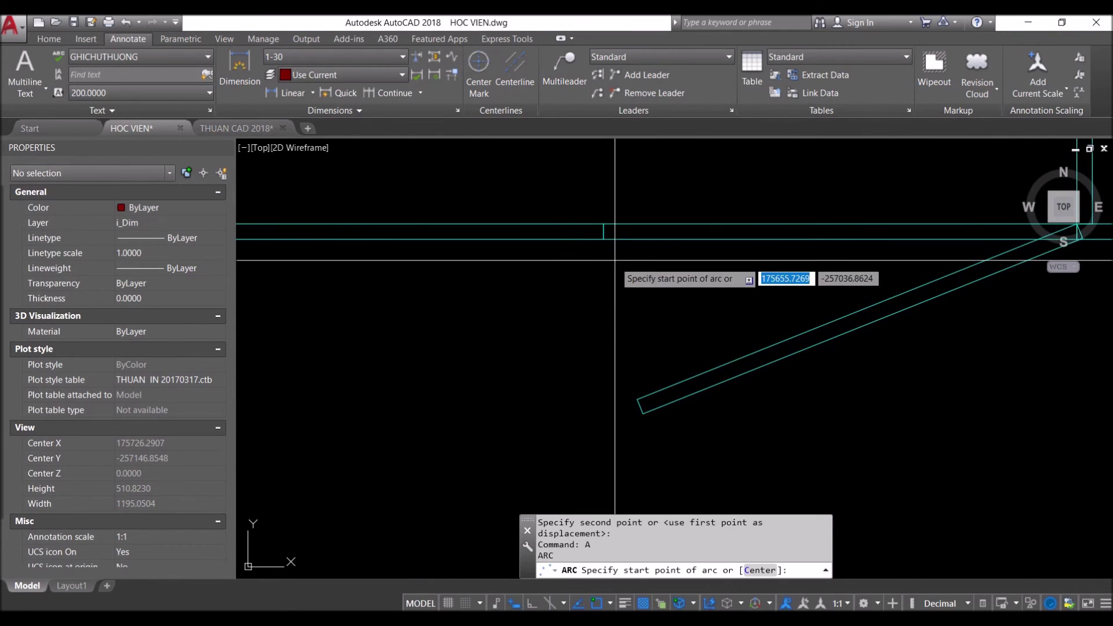
Draw the door swing arc from the wall corner to the door leaf's tip
{"action": "left_click", "coordinate": [604, 239]}
{"action": "left_click", "coordinate": [622, 337]}
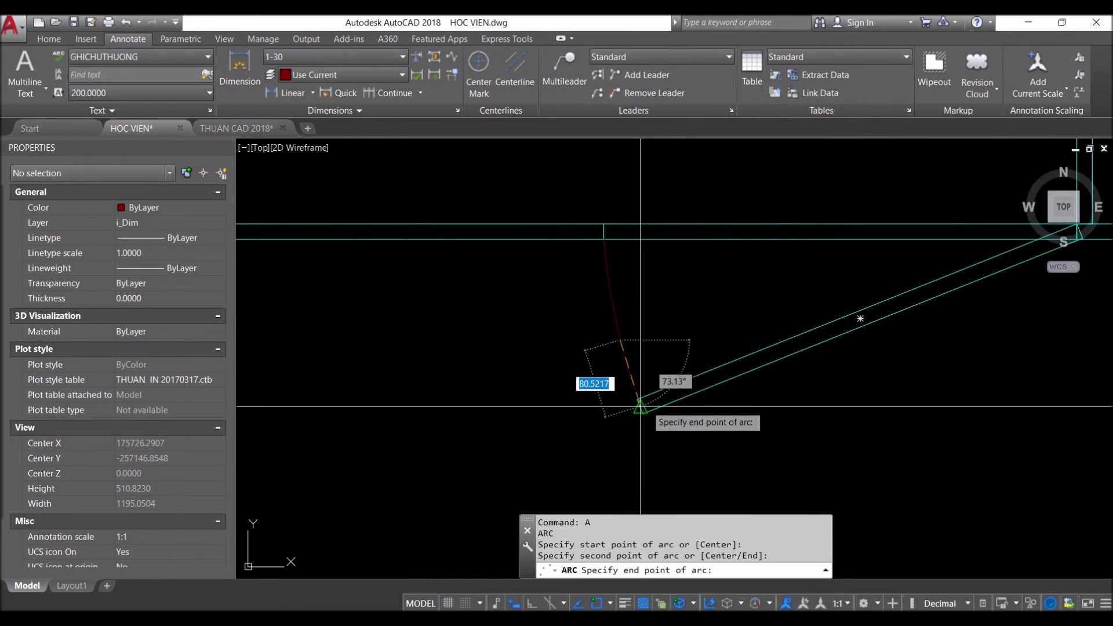
{"action": "left_click", "coordinate": [638, 399]}
{"action": "left_click", "coordinate": [651, 367]}
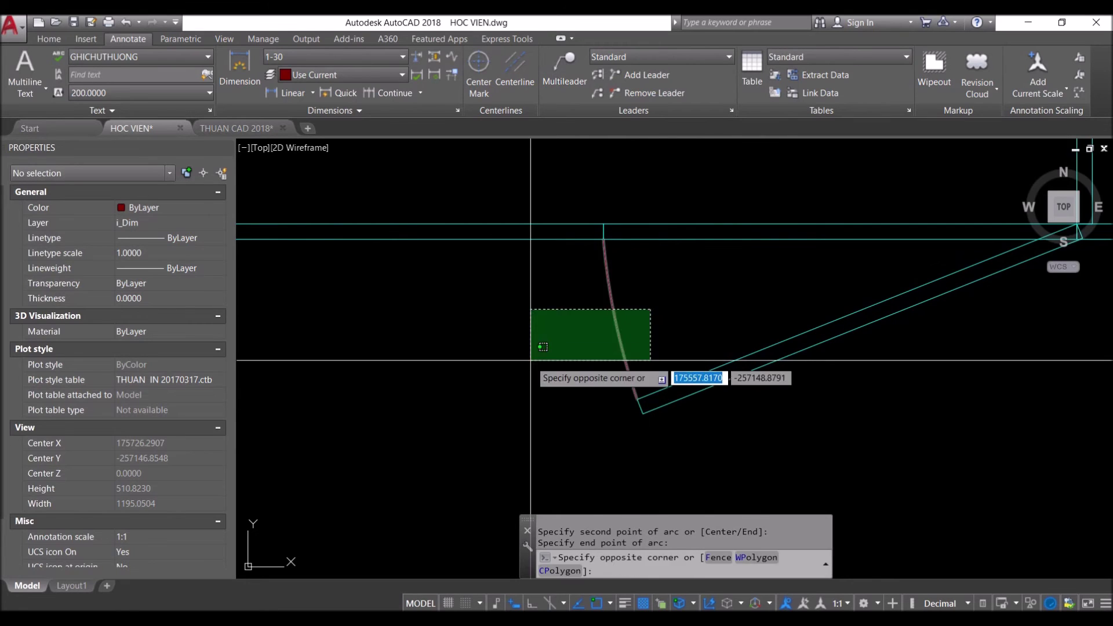
{"action": "left_click", "coordinate": [532, 308]}
{"action": "left_click", "coordinate": [698, 425]}
{"action": "left_click", "coordinate": [464, 309]}
{"action": "left_click", "coordinate": [244, 309]}
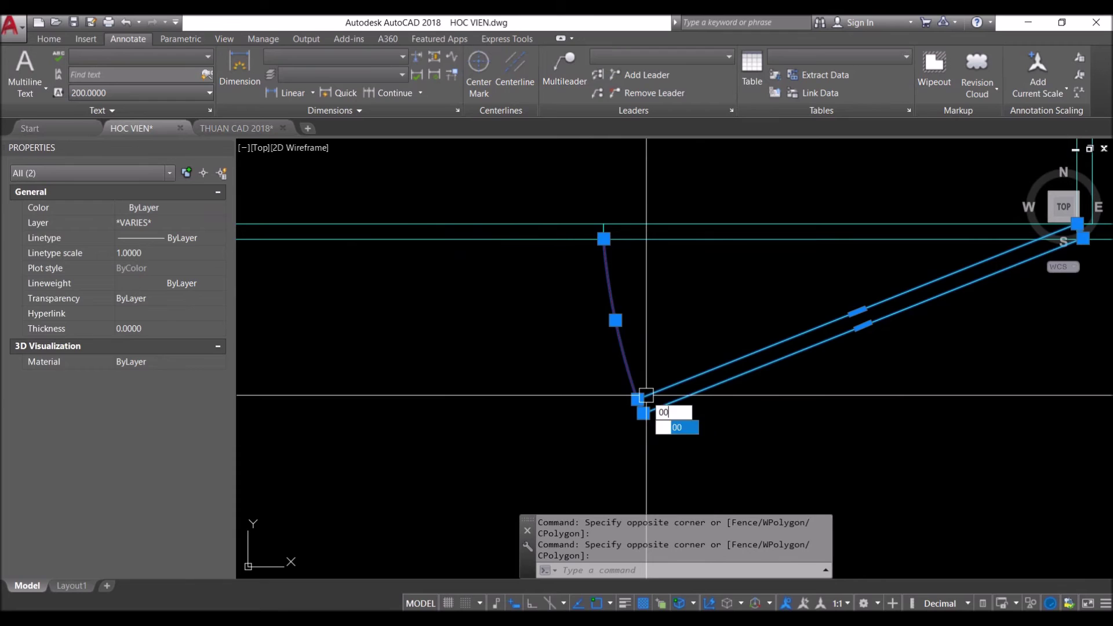
Put the arc and door leaf on the dashed layer i_Duongbo
{"action": "key", "text": "Return"}
{"action": "scroll", "coordinate": [638, 396], "scroll_direction": "down", "scroll_amount": 3}
{"action": "left_click", "coordinate": [587, 372]}
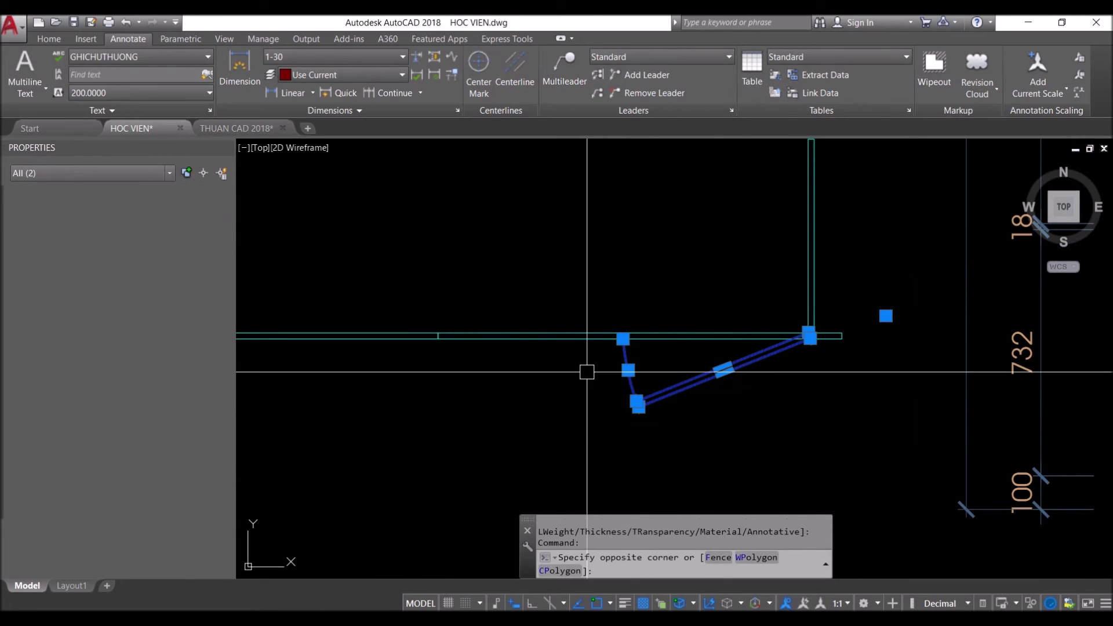
{"action": "left_click", "coordinate": [249, 464]}
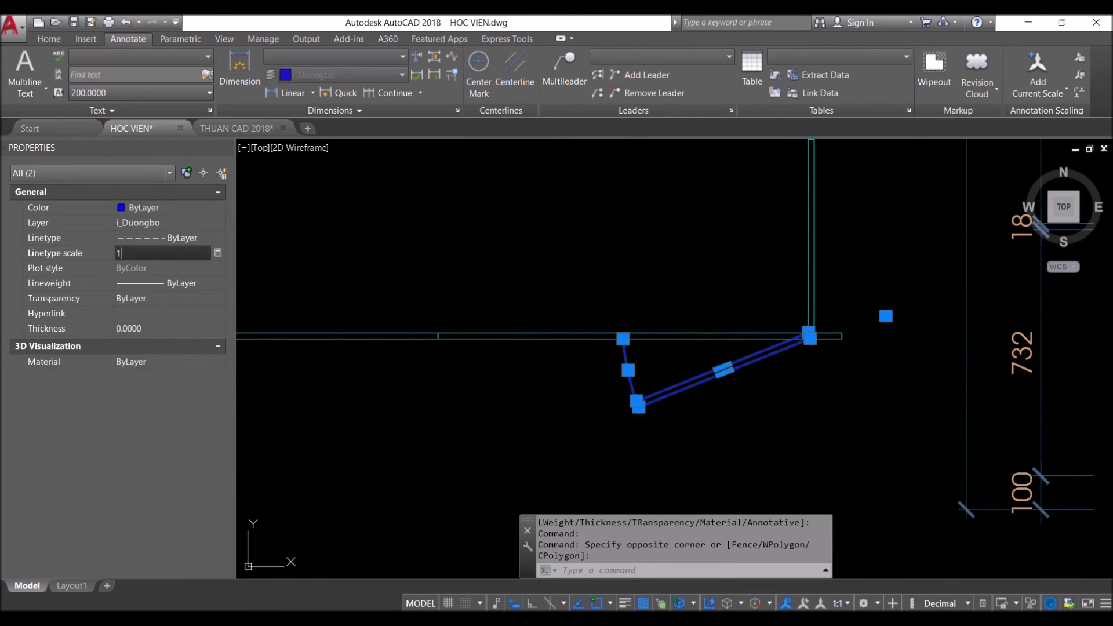
{"action": "key", "text": "Escape"}
Mirror the dashed arc and door leaf about their shared endpoint
{"action": "left_click", "coordinate": [698, 450]}
{"action": "left_click", "coordinate": [568, 384]}
{"action": "key", "text": "Return"}
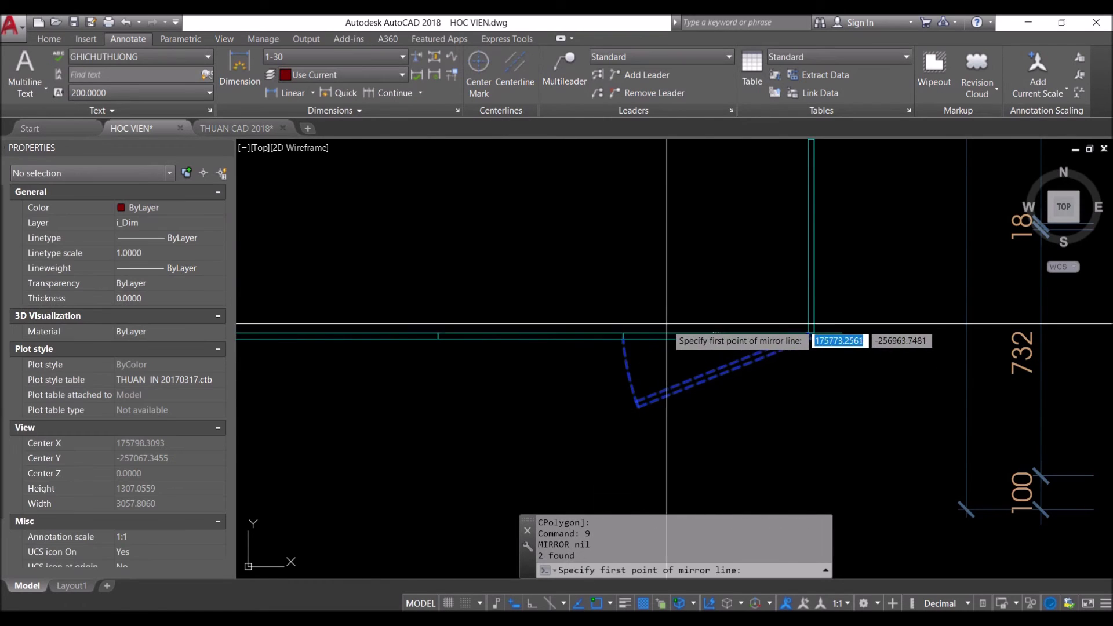
{"action": "left_click", "coordinate": [623, 333]}
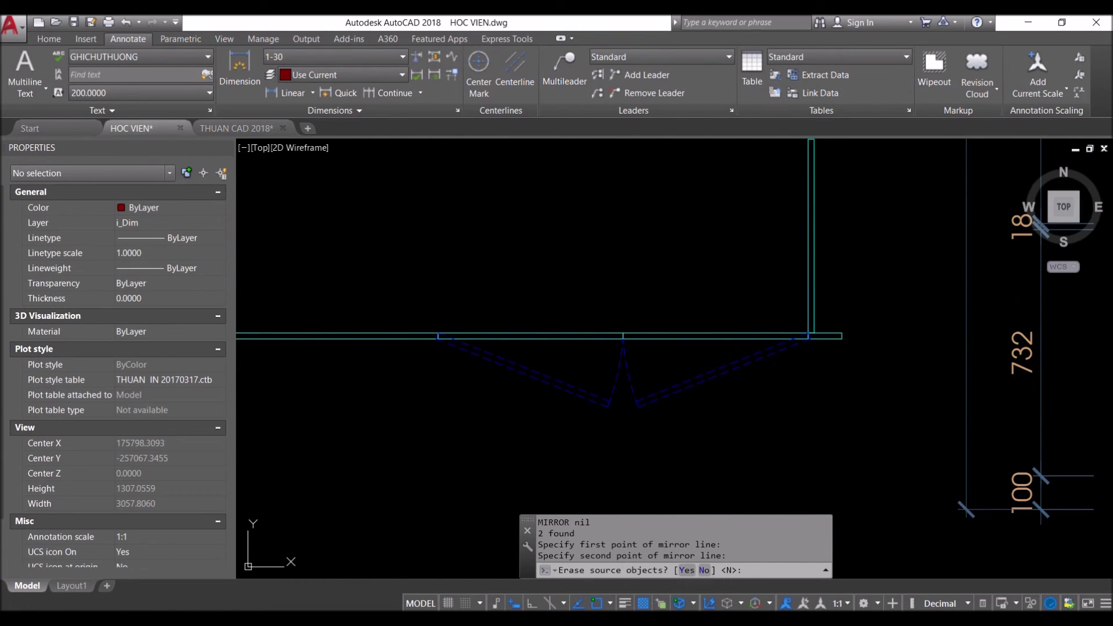
{"action": "key", "text": "Return"}
Mirror the four dashed V-shaped lines about the wall's midpoint to the other side
{"action": "scroll", "coordinate": [887, 325], "scroll_direction": "down", "scroll_amount": 2}
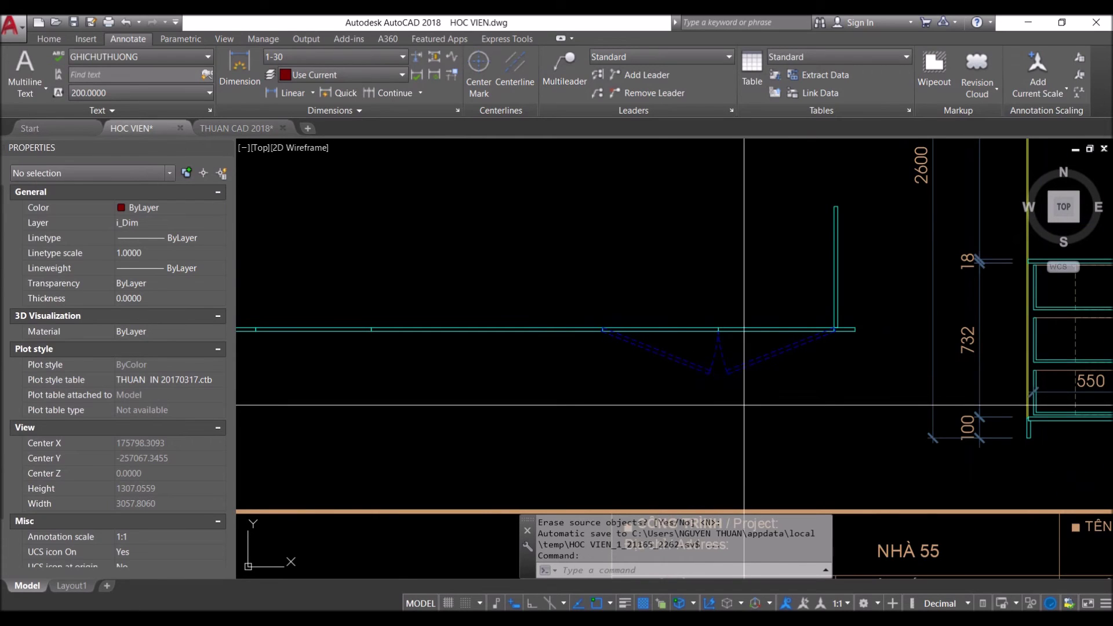
{"action": "left_click_drag", "start_coordinate": [744, 405], "coordinate": [659, 375]}
{"action": "key", "text": "Return"}
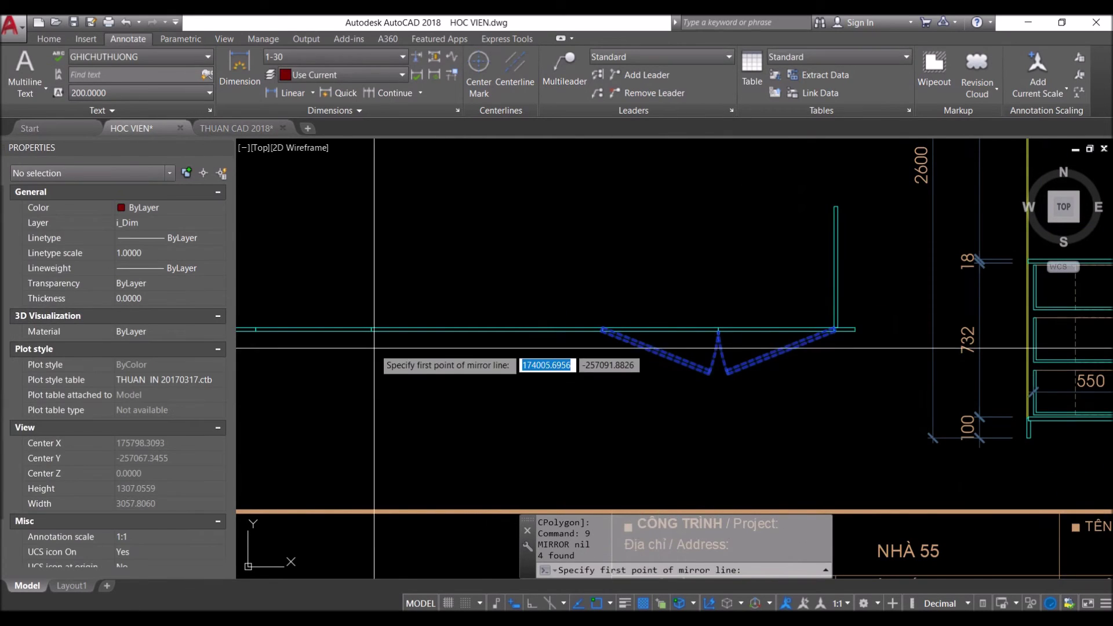
{"action": "scroll", "coordinate": [560, 316], "scroll_direction": "up", "scroll_amount": 2}
{"action": "scroll", "coordinate": [622, 303], "scroll_direction": "up", "scroll_amount": 1}
{"action": "left_click", "coordinate": [623, 304]}
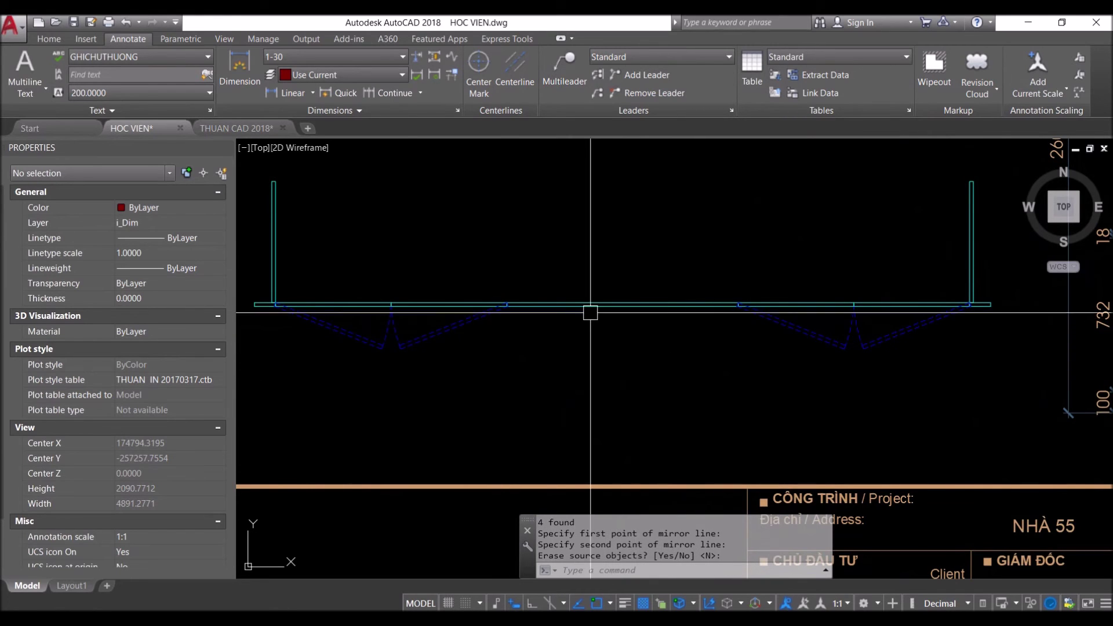
{"action": "key", "text": "Return"}
{"action": "scroll", "coordinate": [591, 307], "scroll_direction": "up", "scroll_amount": 1}
{"action": "left_click", "coordinate": [622, 295]}
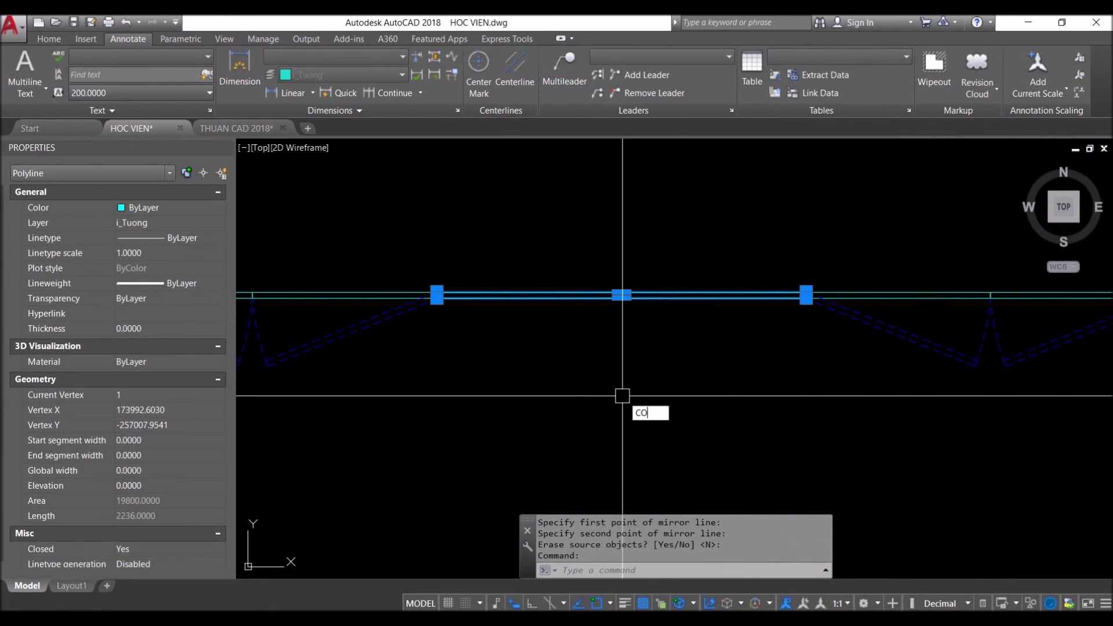
Copy the selected panel strip down to the preview position
{"action": "key", "text": "Return"}
{"action": "left_click", "coordinate": [601, 377]}
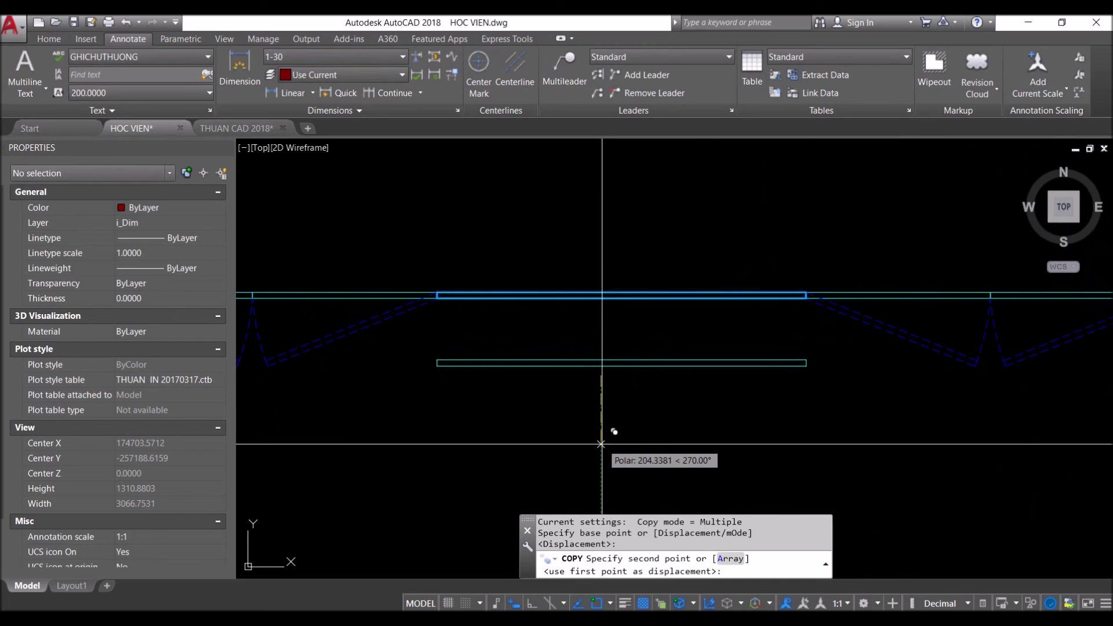
{"action": "left_click", "coordinate": [601, 444]}
{"action": "key", "text": "Escape"}
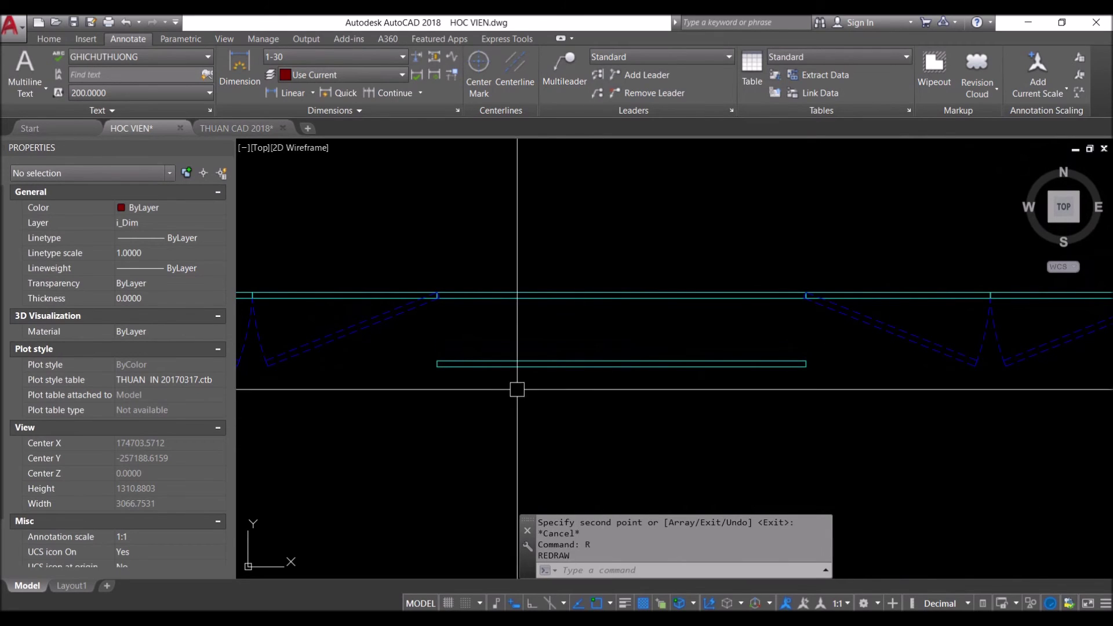
{"action": "type", "text": "E"}
Draw a rectangle from the cyan strip up toward the back wall, spanning the middle section
{"action": "key", "text": "Escape"}
{"action": "type", "text": "REC"}
{"action": "key", "text": "Return"}
{"action": "scroll", "coordinate": [461, 371], "scroll_direction": "up", "scroll_amount": 4}
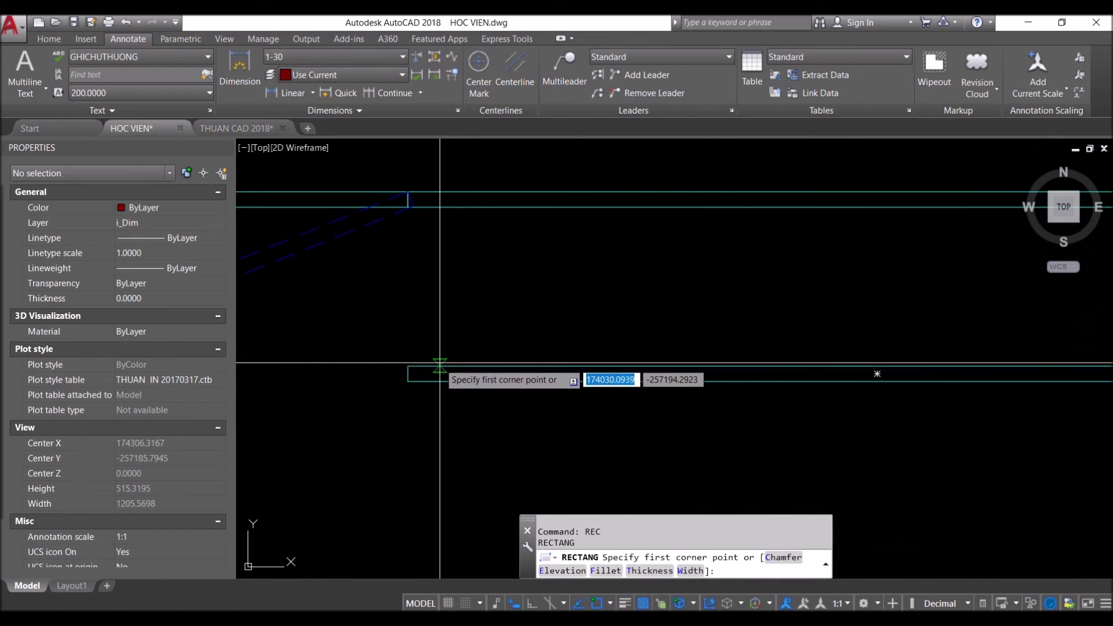
{"action": "left_click", "coordinate": [435, 365]}
{"action": "scroll", "coordinate": [435, 522], "scroll_direction": "down", "scroll_amount": 2}
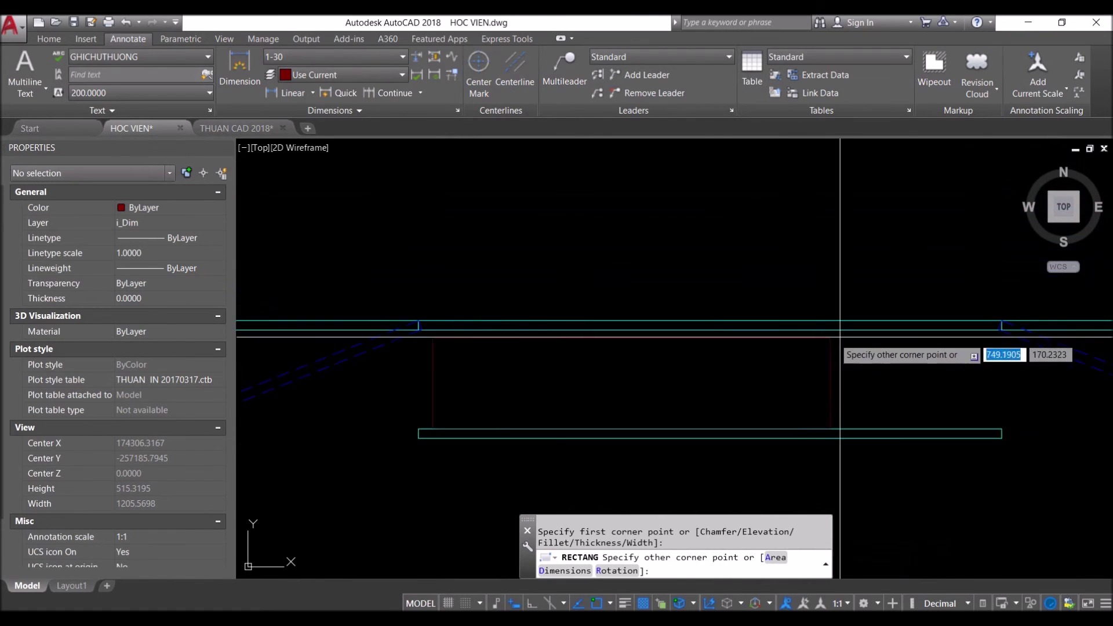
{"action": "middle_click_drag", "start_coordinate": [959, 258], "coordinate": [914, 309]}
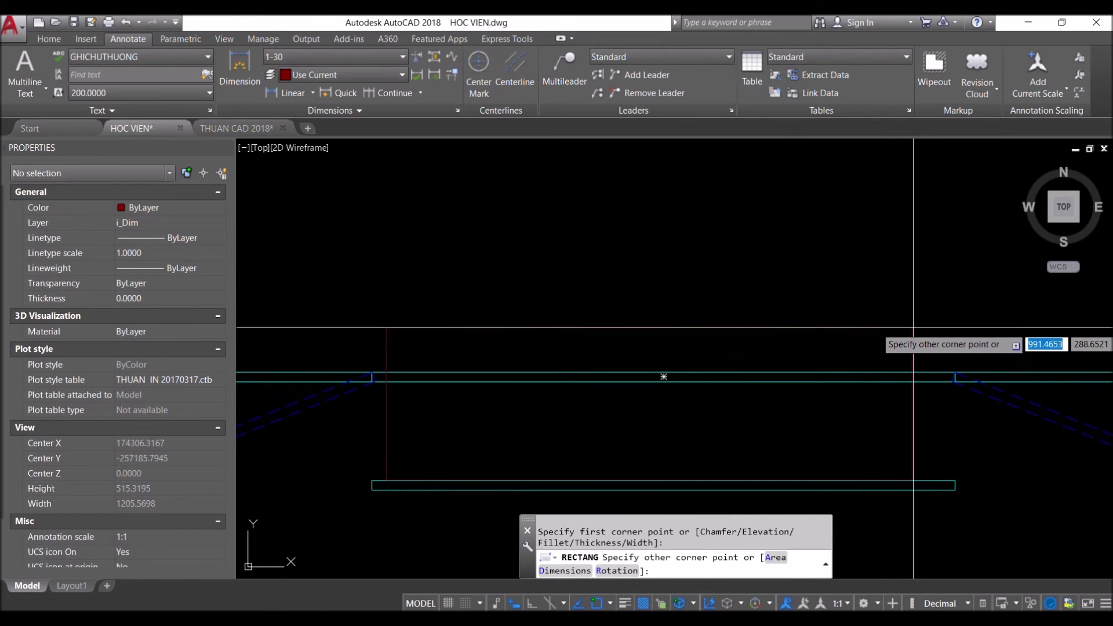
{"action": "left_click", "coordinate": [848, 324]}
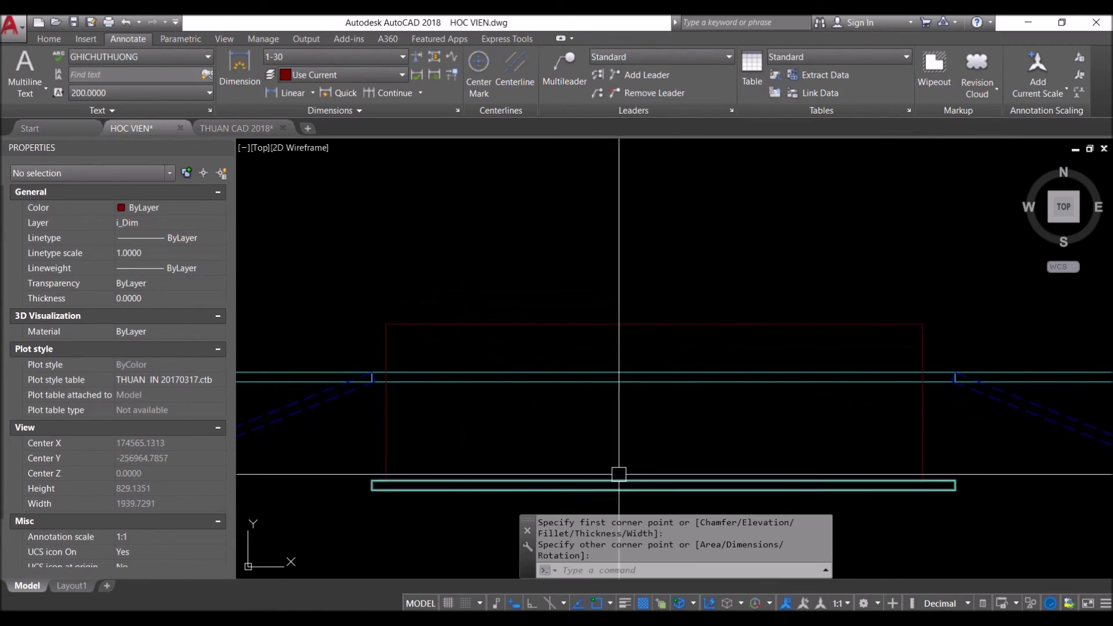
{"action": "scroll", "coordinate": [616, 471], "scroll_direction": "down", "scroll_amount": 3}
{"action": "type", "text": "o"}
{"action": "key", "text": "Return"}
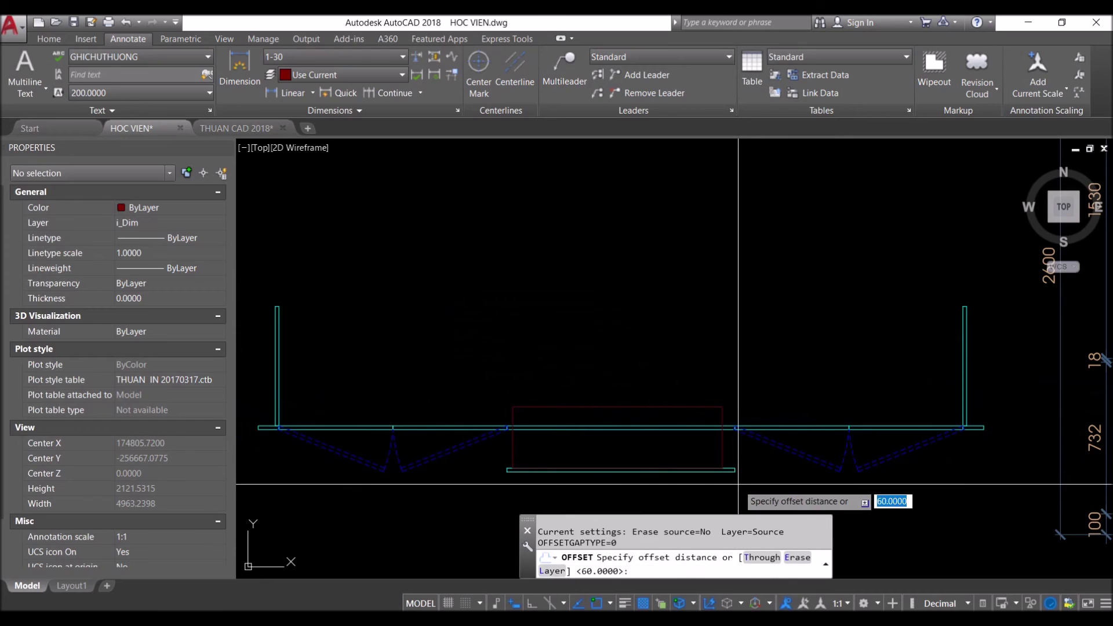
Offset the strip 550 units to one side
{"action": "scroll", "coordinate": [738, 485], "scroll_direction": "up", "scroll_amount": 5}
{"action": "left_click", "coordinate": [754, 450]}
{"action": "left_click", "coordinate": [778, 477]}
{"action": "scroll", "coordinate": [778, 477], "scroll_direction": "down", "scroll_amount": 5}
{"action": "scroll", "coordinate": [788, 459], "scroll_direction": "down", "scroll_amount": 2}
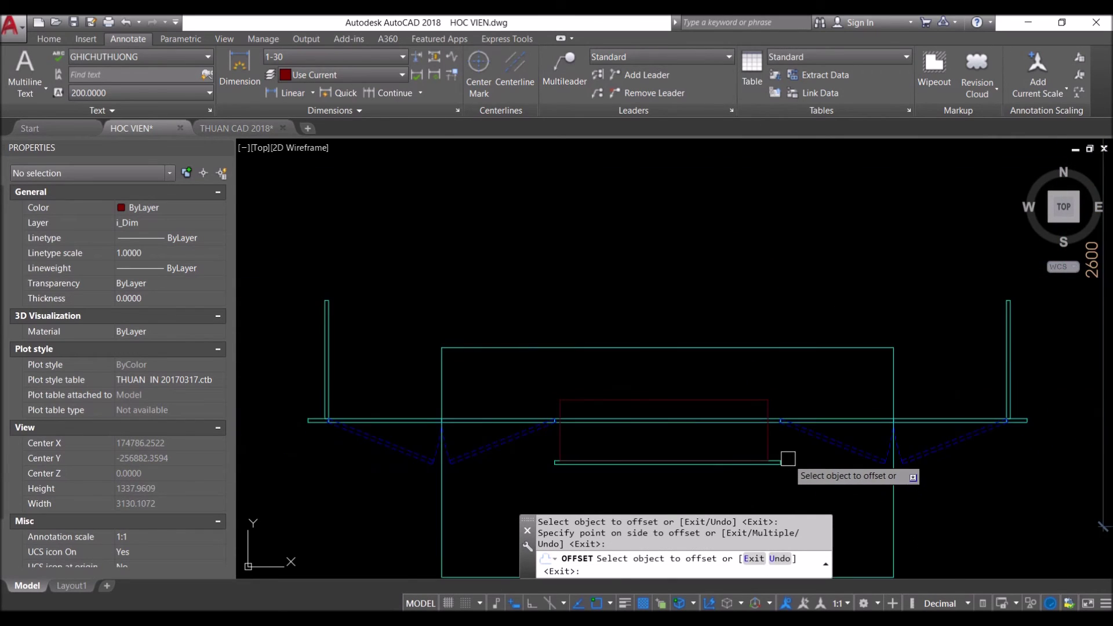
{"action": "key", "text": "Escape"}
{"action": "key", "text": "Escape"}
{"action": "key", "text": "Escape"}
{"action": "key", "text": "Escape"}
Offset the lower line 550 units as well, completing the larger cyan box
{"action": "scroll", "coordinate": [788, 458], "scroll_direction": "up", "scroll_amount": 4}
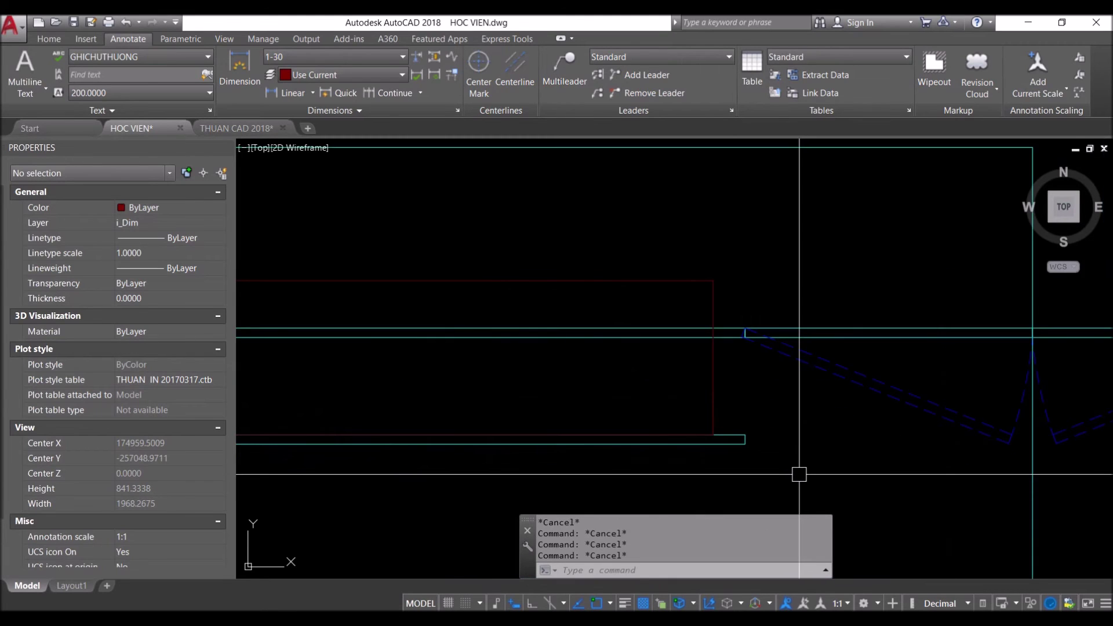
{"action": "type", "text": "O"}
{"action": "key", "text": "Return"}
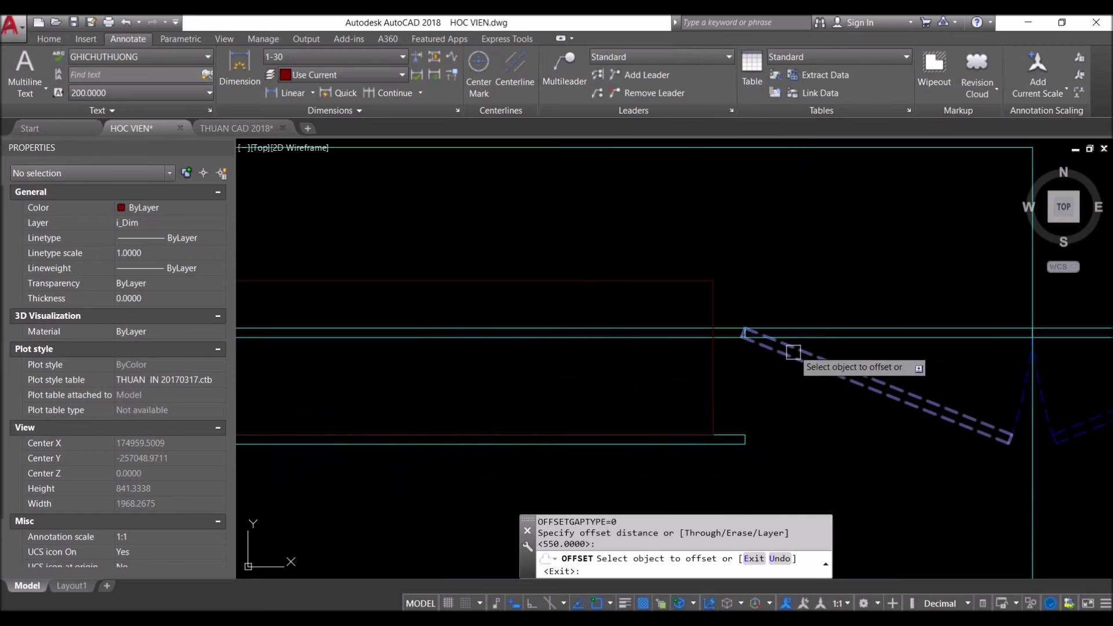
{"action": "left_click", "coordinate": [748, 442]}
{"action": "left_click", "coordinate": [860, 460]}
{"action": "scroll", "coordinate": [835, 445], "scroll_direction": "down", "scroll_amount": 4}
{"action": "key", "text": "Escape"}
{"action": "left_click", "coordinate": [748, 402]}
{"action": "scroll", "coordinate": [740, 399], "scroll_direction": "up", "scroll_amount": 4}
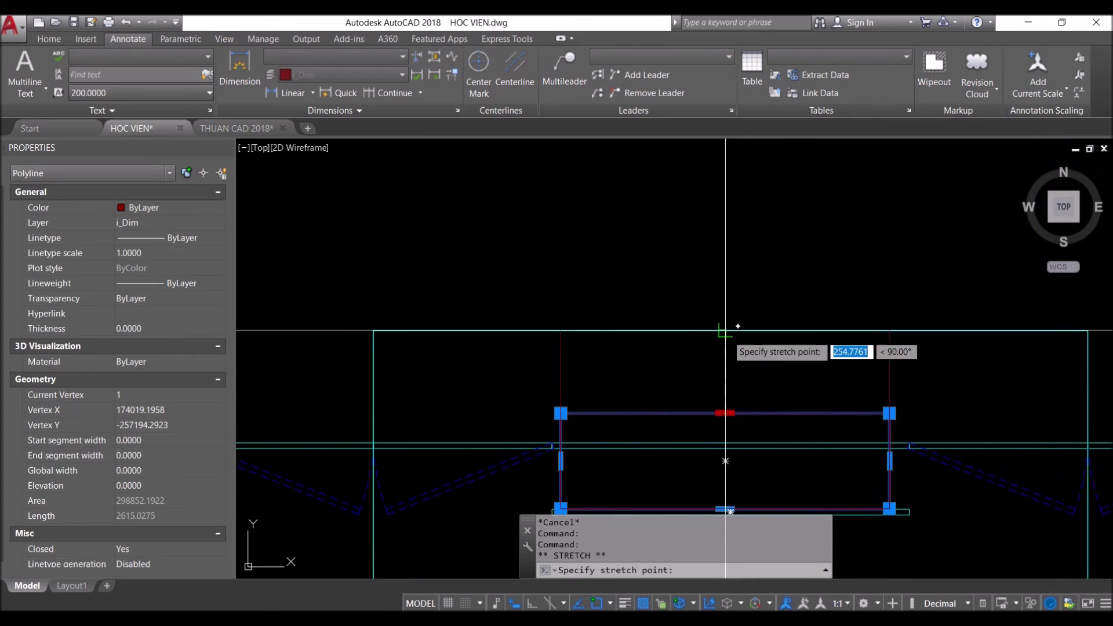
{"action": "key", "text": "Escape"}
{"action": "scroll", "coordinate": [808, 366], "scroll_direction": "down", "scroll_amount": 4}
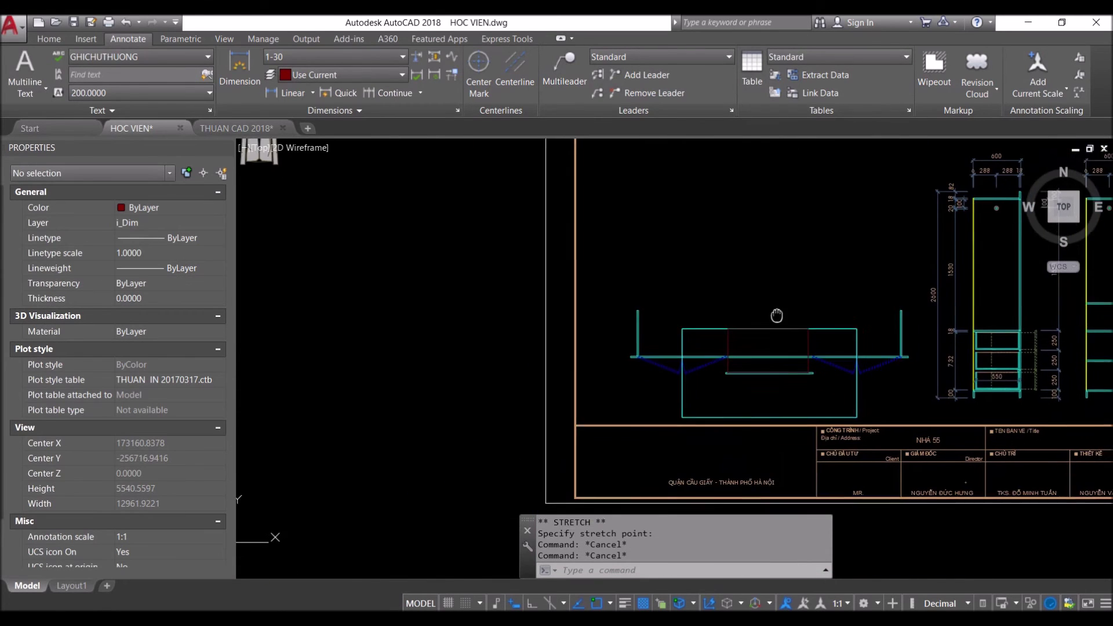
Erase the two extra cyan boxes with a window selection
{"action": "scroll", "coordinate": [852, 385], "scroll_direction": "up", "scroll_amount": 2}
{"action": "left_click", "coordinate": [851, 385]}
{"action": "left_click", "coordinate": [719, 404]}
{"action": "type", "text": "e"}
{"action": "key", "text": "Return"}
{"action": "key", "text": "Escape"}
Match the red rectangle to the dashed blue drawer line's properties
{"action": "type", "text": "ma"}
{"action": "key", "text": "Return"}
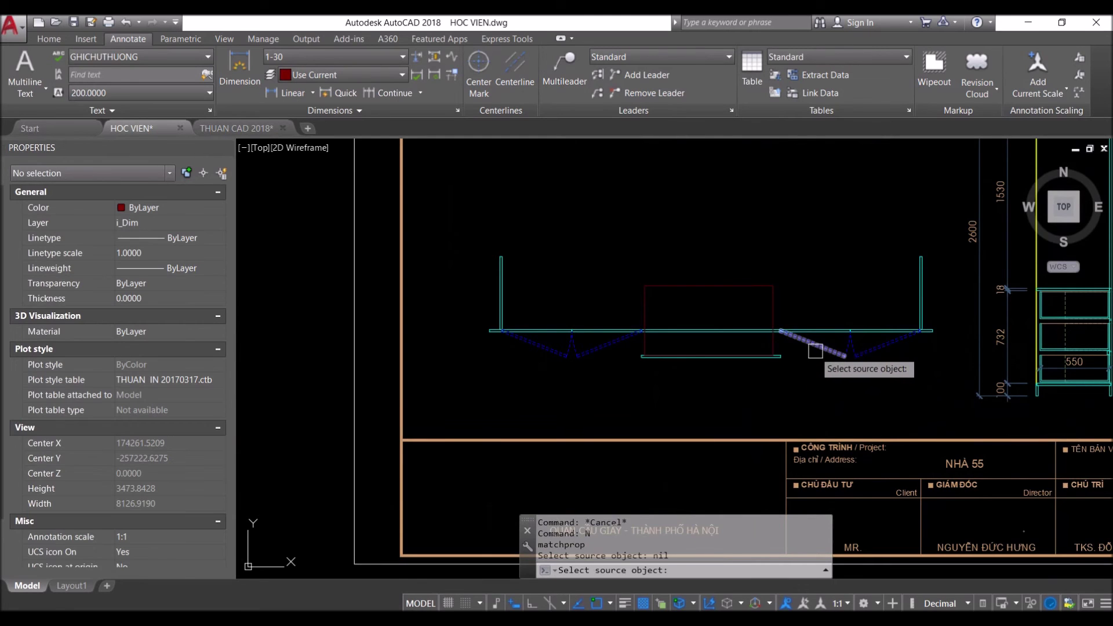
{"action": "left_click", "coordinate": [783, 383]}
{"action": "left_click", "coordinate": [732, 352]}
{"action": "key", "text": "Escape"}
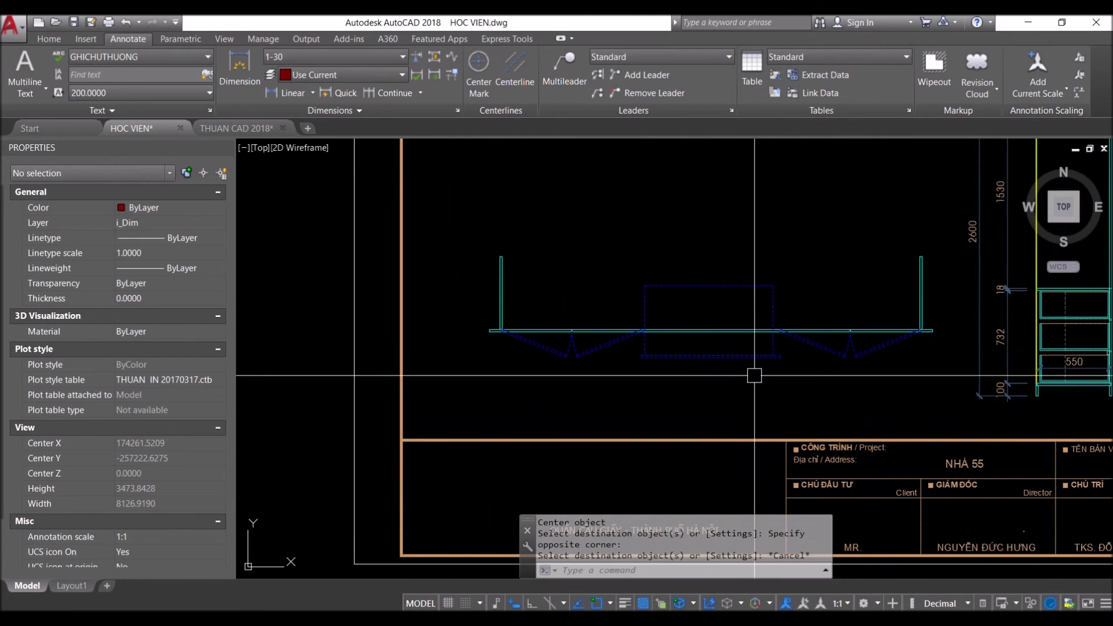
{"action": "scroll", "coordinate": [623, 350], "scroll_direction": "down", "scroll_amount": 3}
{"action": "scroll", "coordinate": [650, 371], "scroll_direction": "down", "scroll_amount": 2}
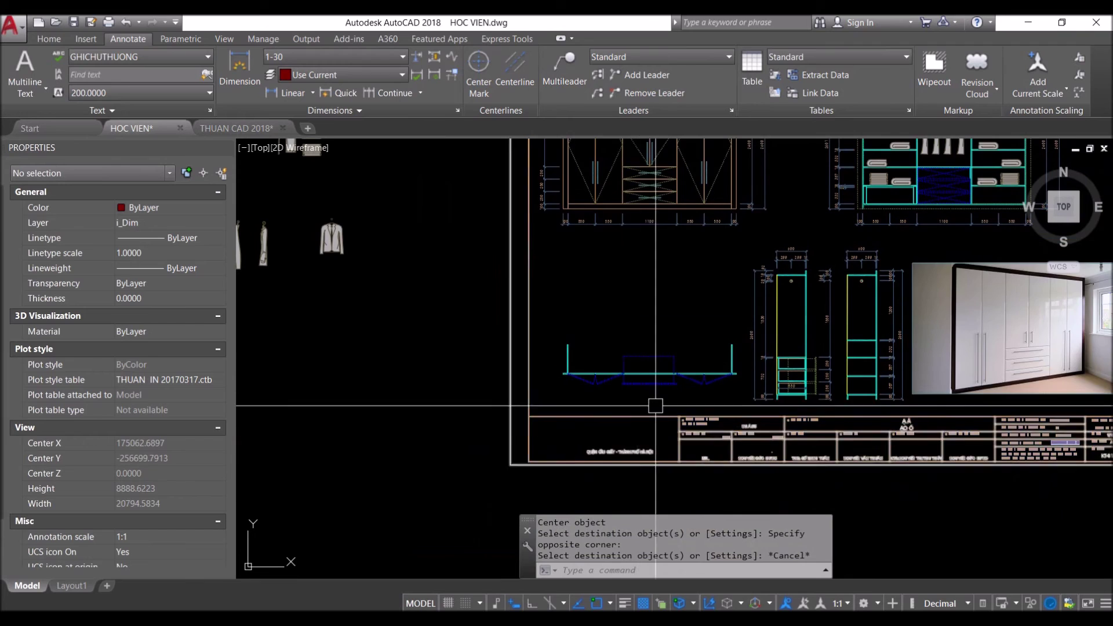
{"action": "scroll", "coordinate": [671, 388], "scroll_direction": "down", "scroll_amount": 1}
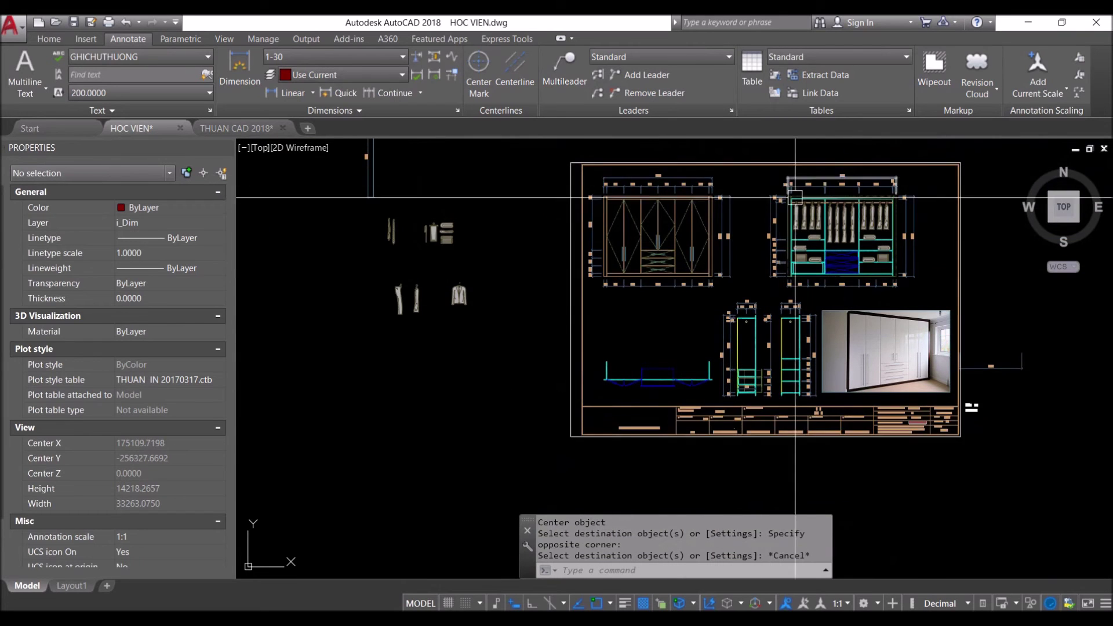
{"action": "scroll", "coordinate": [811, 232], "scroll_direction": "up", "scroll_amount": 8}
{"action": "scroll", "coordinate": [787, 293], "scroll_direction": "up", "scroll_amount": 2}
{"action": "scroll", "coordinate": [788, 293], "scroll_direction": "down", "scroll_amount": 5}
{"action": "scroll", "coordinate": [772, 287], "scroll_direction": "up", "scroll_amount": 1}
{"action": "scroll", "coordinate": [742, 281], "scroll_direction": "down", "scroll_amount": 3}
{"action": "scroll", "coordinate": [717, 276], "scroll_direction": "up", "scroll_amount": 3}
Select the plan's left vertical panel, after briefly selecting two elevation wall panels
{"action": "left_click", "coordinate": [688, 270]}
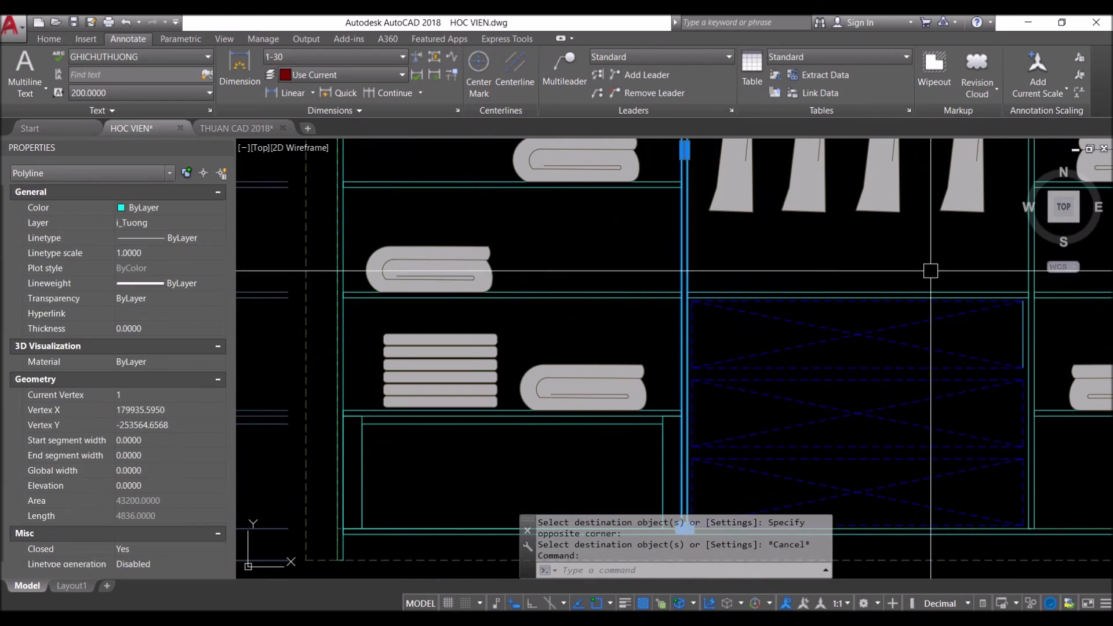
{"action": "left_click", "coordinate": [1035, 265]}
{"action": "scroll", "coordinate": [862, 304], "scroll_direction": "down", "scroll_amount": 4}
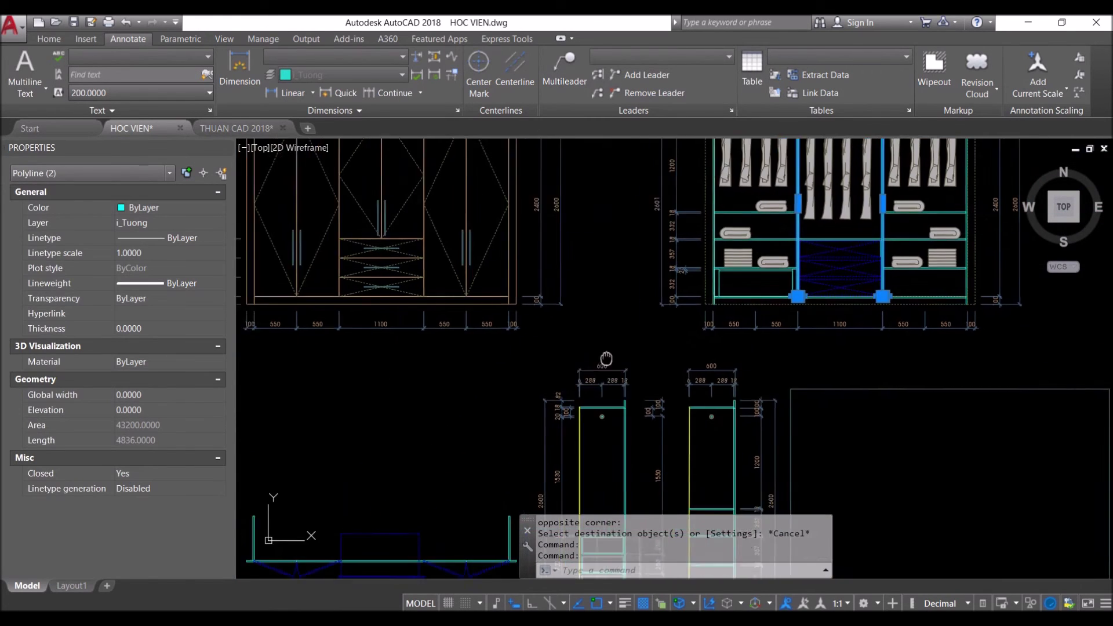
{"action": "scroll", "coordinate": [685, 321], "scroll_direction": "up", "scroll_amount": 2}
{"action": "key", "text": "Escape"}
{"action": "scroll", "coordinate": [580, 377], "scroll_direction": "down", "scroll_amount": 3}
{"action": "scroll", "coordinate": [600, 258], "scroll_direction": "down", "scroll_amount": 2}
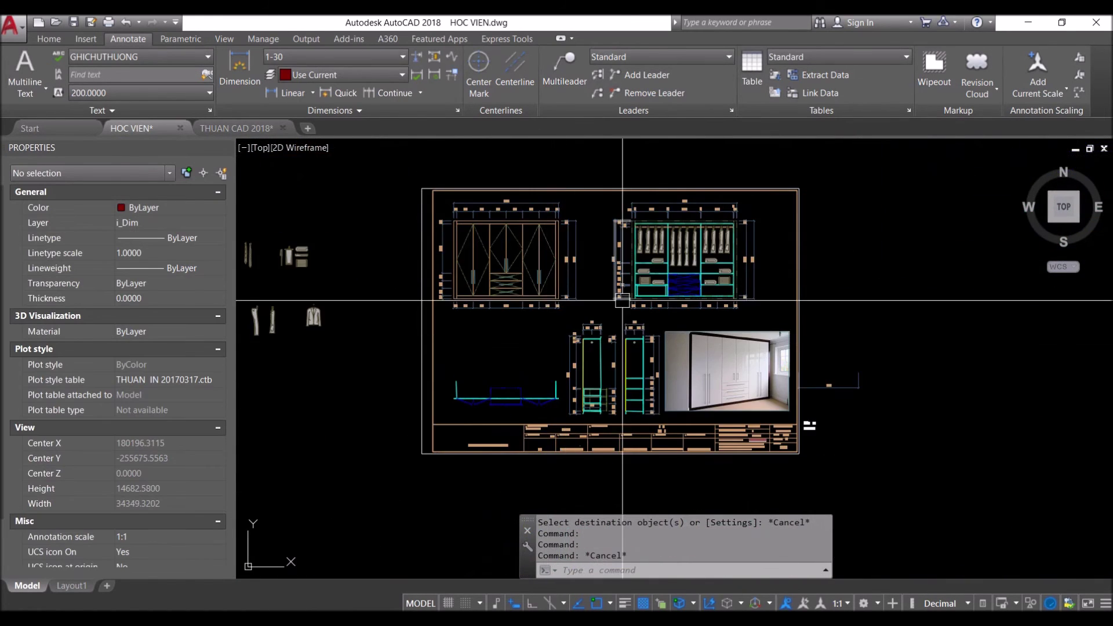
{"action": "scroll", "coordinate": [664, 262], "scroll_direction": "up", "scroll_amount": 1}
{"action": "scroll", "coordinate": [326, 466], "scroll_direction": "up", "scroll_amount": 5}
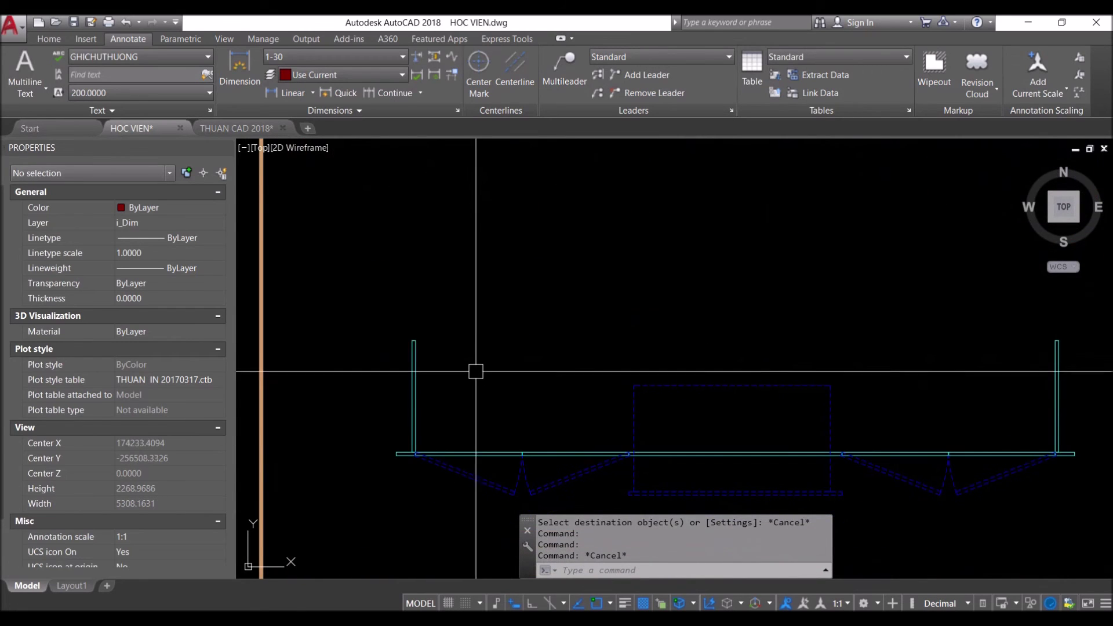
{"action": "left_click_drag", "start_coordinate": [463, 365], "coordinate": [385, 397]}
Copy the plan's left vertical panel 2209 units to the right from its corner
{"action": "type", "text": "co"}
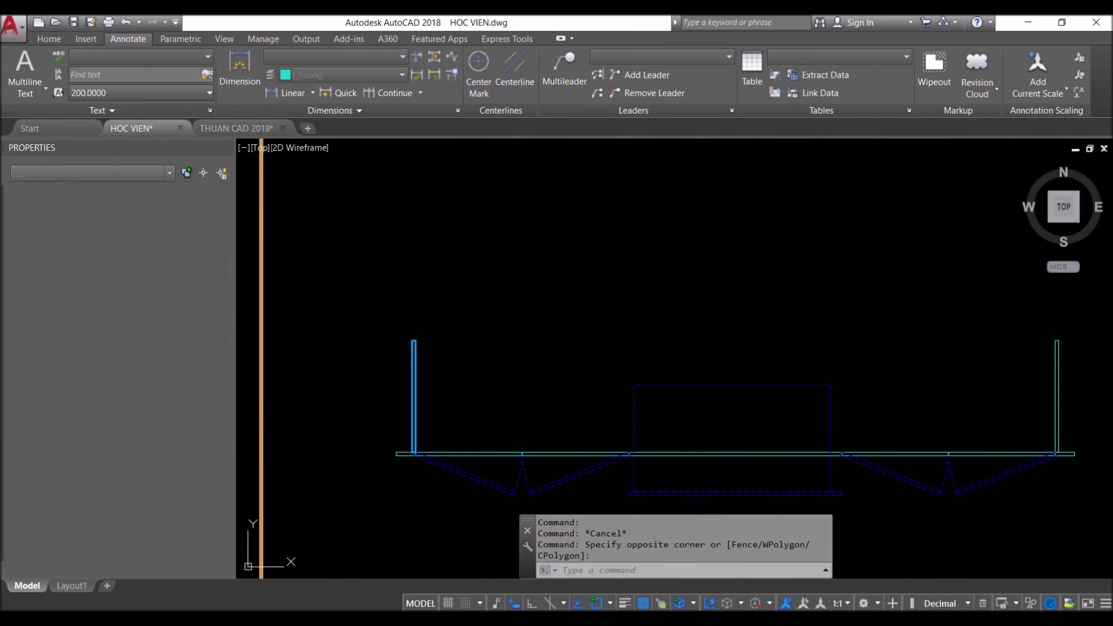
{"action": "key", "text": "Return"}
{"action": "scroll", "coordinate": [432, 435], "scroll_direction": "up", "scroll_amount": 4}
{"action": "scroll", "coordinate": [432, 435], "scroll_direction": "up", "scroll_amount": 4}
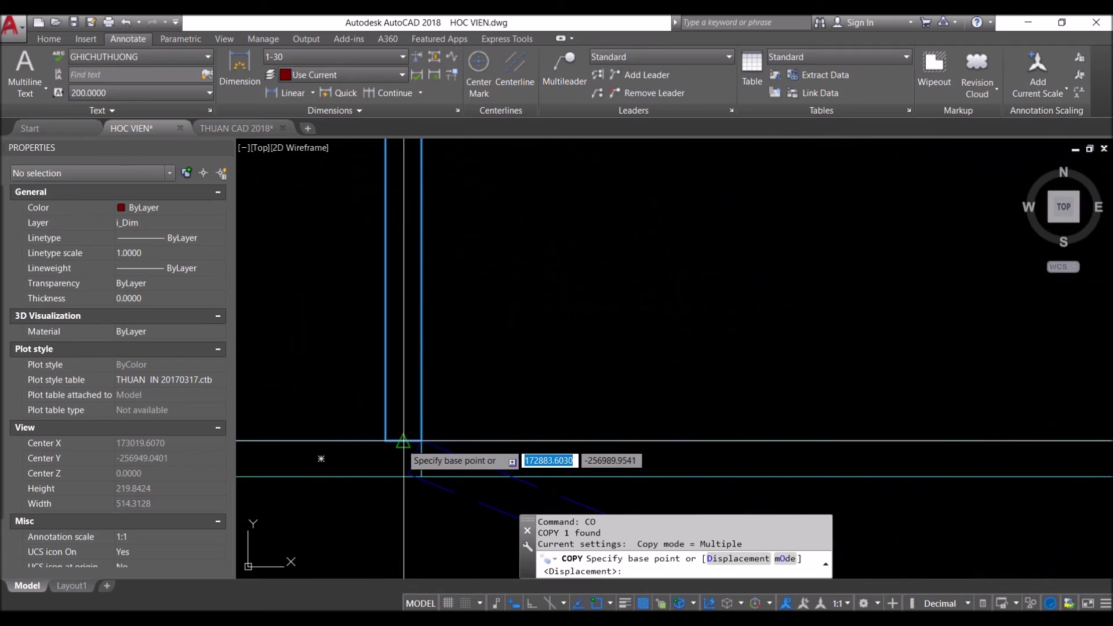
{"action": "left_click", "coordinate": [439, 431]}
{"action": "scroll", "coordinate": [1016, 432], "scroll_direction": "up", "scroll_amount": 3}
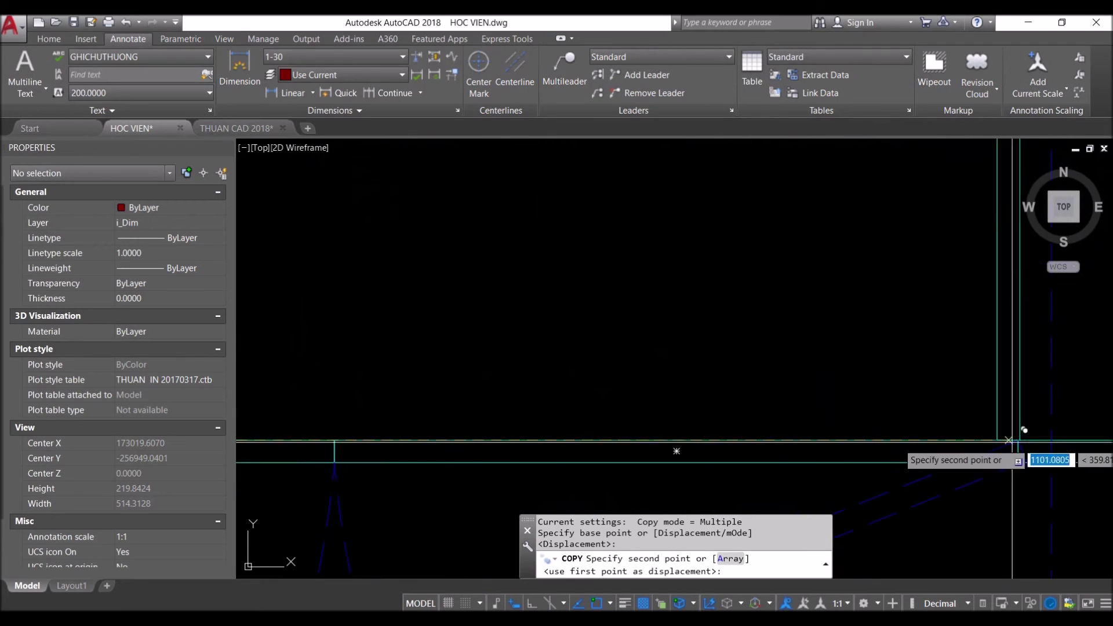
{"action": "middle_click_drag", "start_coordinate": [1015, 440], "coordinate": [455, 437]}
{"action": "scroll", "coordinate": [455, 438], "scroll_direction": "down", "scroll_amount": 2}
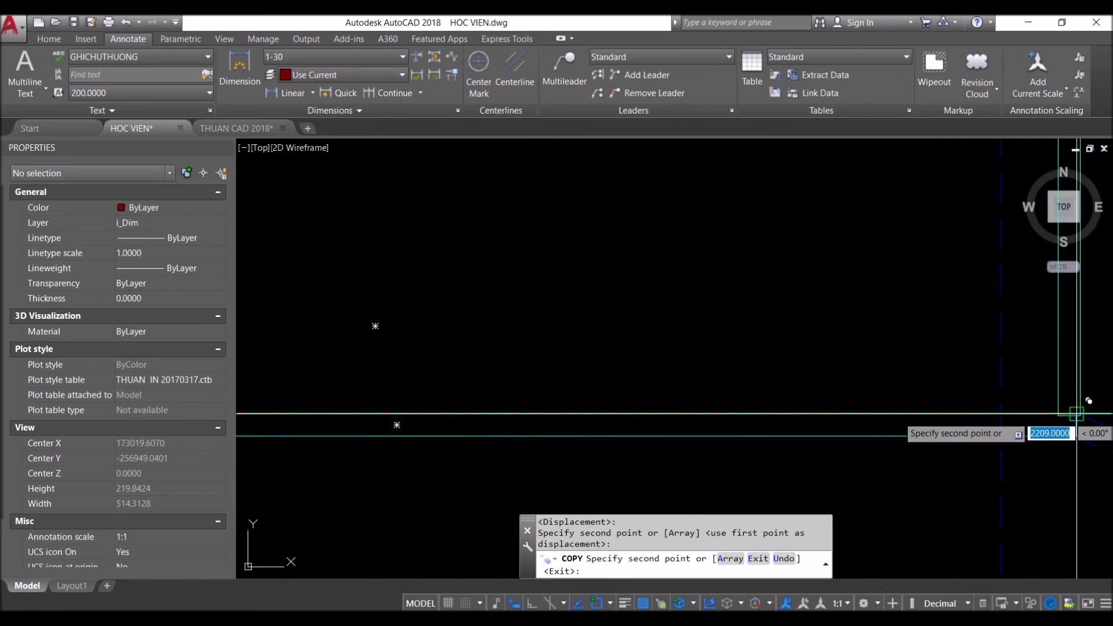
{"action": "scroll", "coordinate": [1065, 413], "scroll_direction": "down", "scroll_amount": 3}
{"action": "key", "text": "Return"}
{"action": "scroll", "coordinate": [321, 447], "scroll_direction": "down", "scroll_amount": 5}
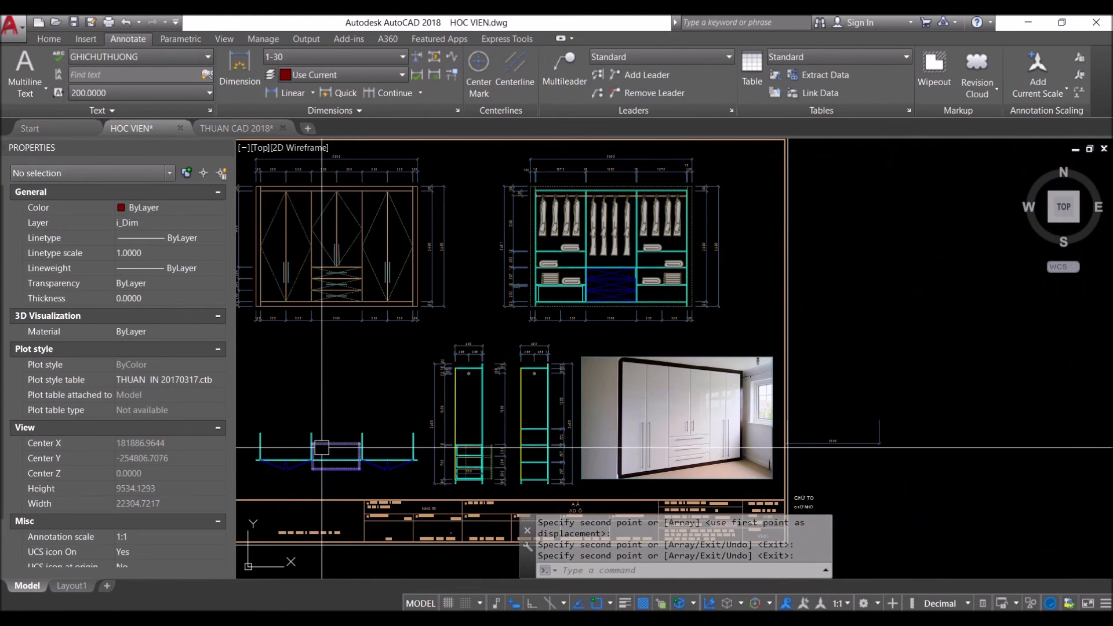
{"action": "scroll", "coordinate": [538, 407], "scroll_direction": "up", "scroll_amount": 6}
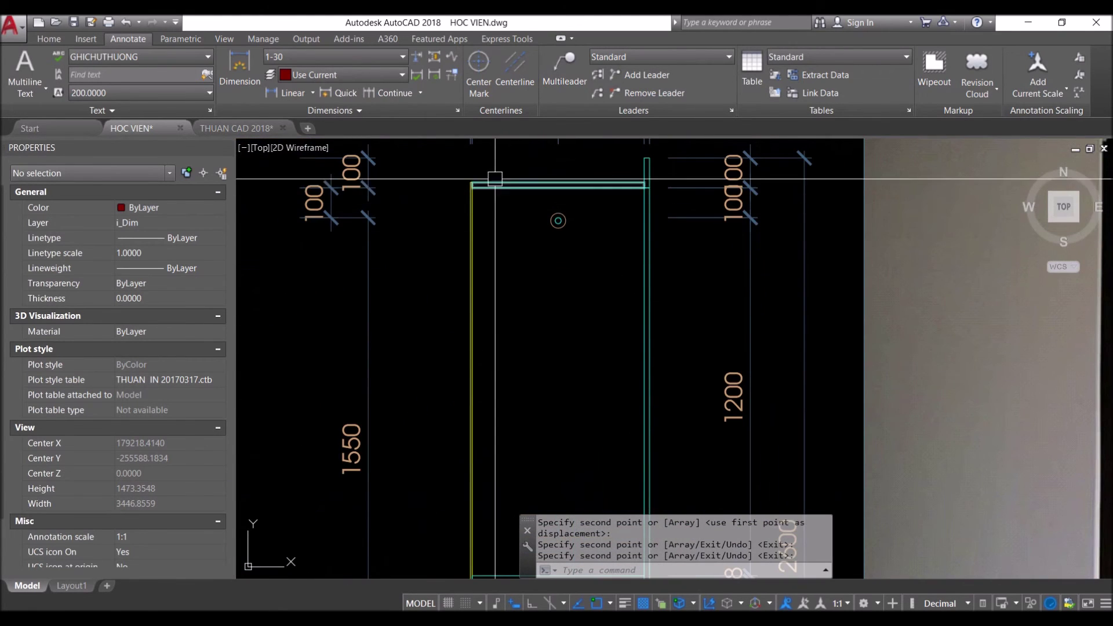
{"action": "scroll", "coordinate": [487, 166], "scroll_direction": "down", "scroll_amount": 3}
Select the narrow cabinet's two side panels and start a copy, then cancel it
{"action": "left_click", "coordinate": [499, 192]}
{"action": "left_click", "coordinate": [472, 278]}
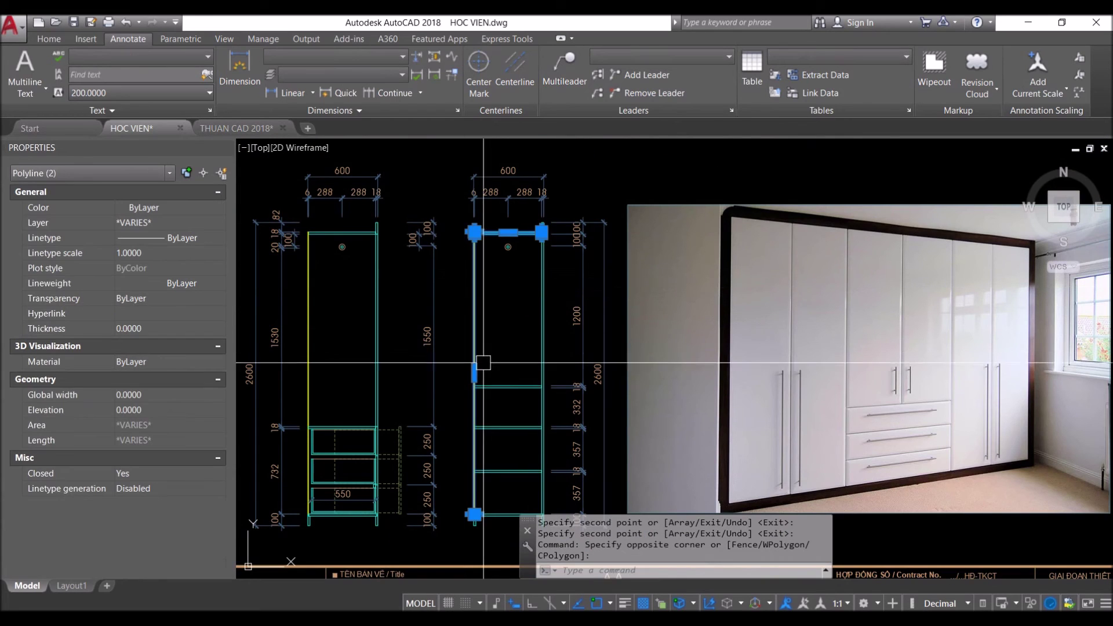
{"action": "type", "text": "co"}
{"action": "key", "text": "Return"}
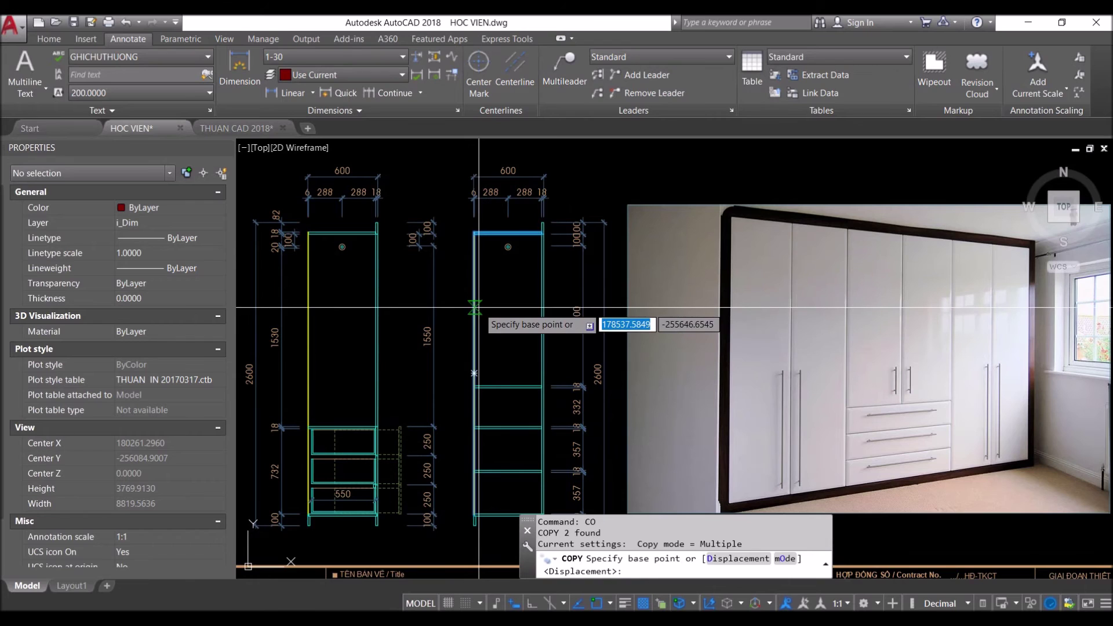
{"action": "key", "text": "Escape"}
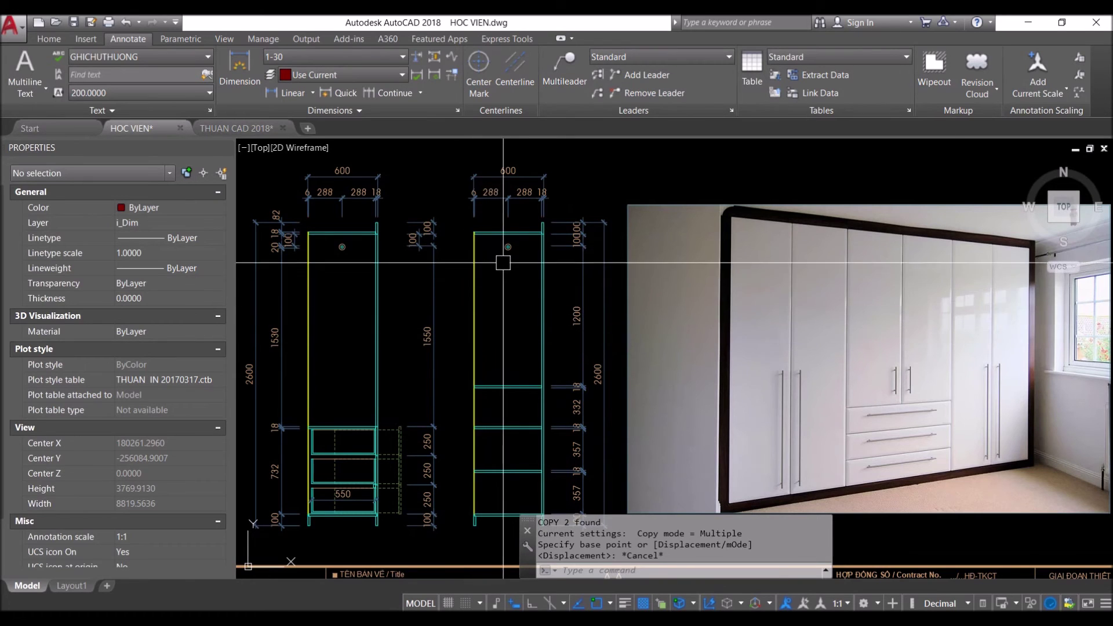
Window-select the narrow cabinet's four polylines and start copying them, then cancel
{"action": "scroll", "coordinate": [513, 248], "scroll_direction": "up", "scroll_amount": 4}
{"action": "scroll", "coordinate": [563, 227], "scroll_direction": "up", "scroll_amount": 2}
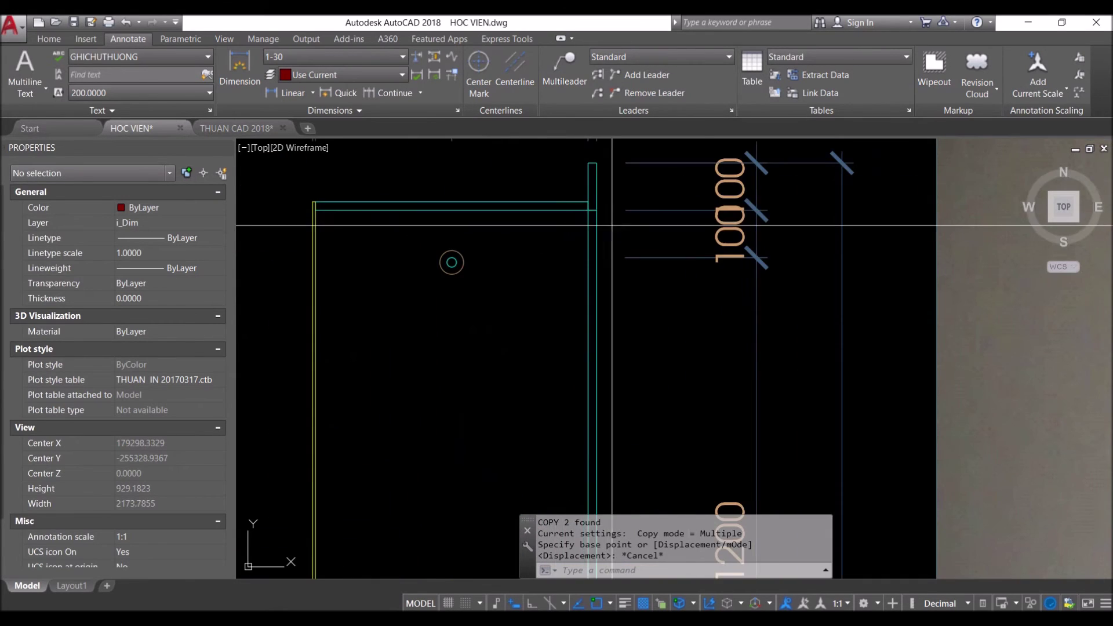
{"action": "left_click", "coordinate": [600, 227]}
{"action": "left_click", "coordinate": [304, 199]}
{"action": "scroll", "coordinate": [425, 222], "scroll_direction": "down", "scroll_amount": 6}
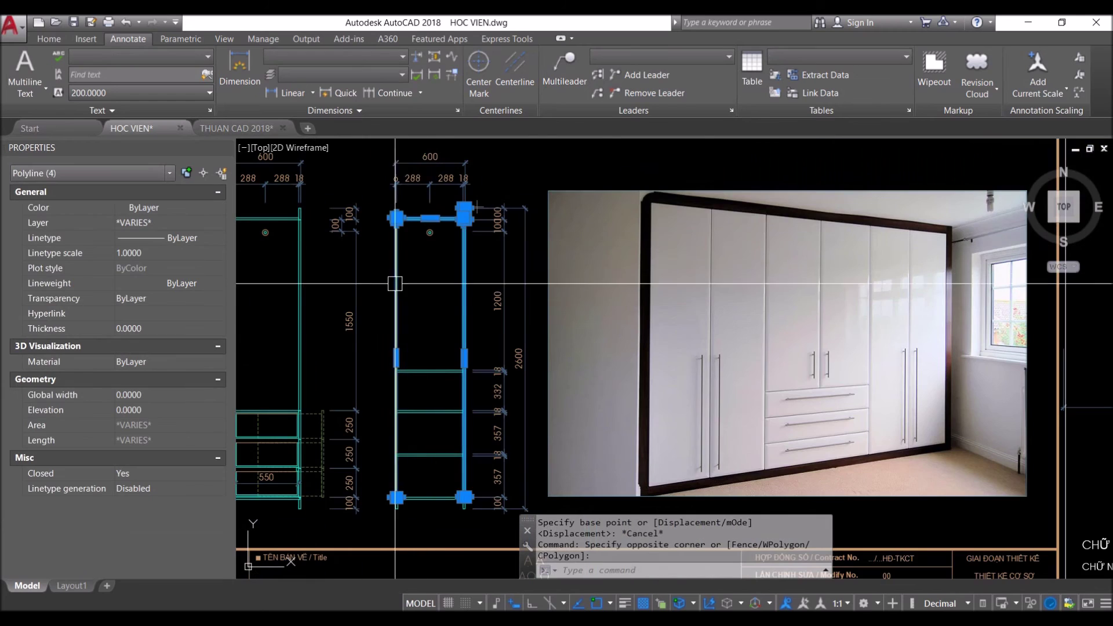
{"action": "type", "text": "C"}
{"action": "key", "text": "Return"}
{"action": "left_click", "coordinate": [465, 290]}
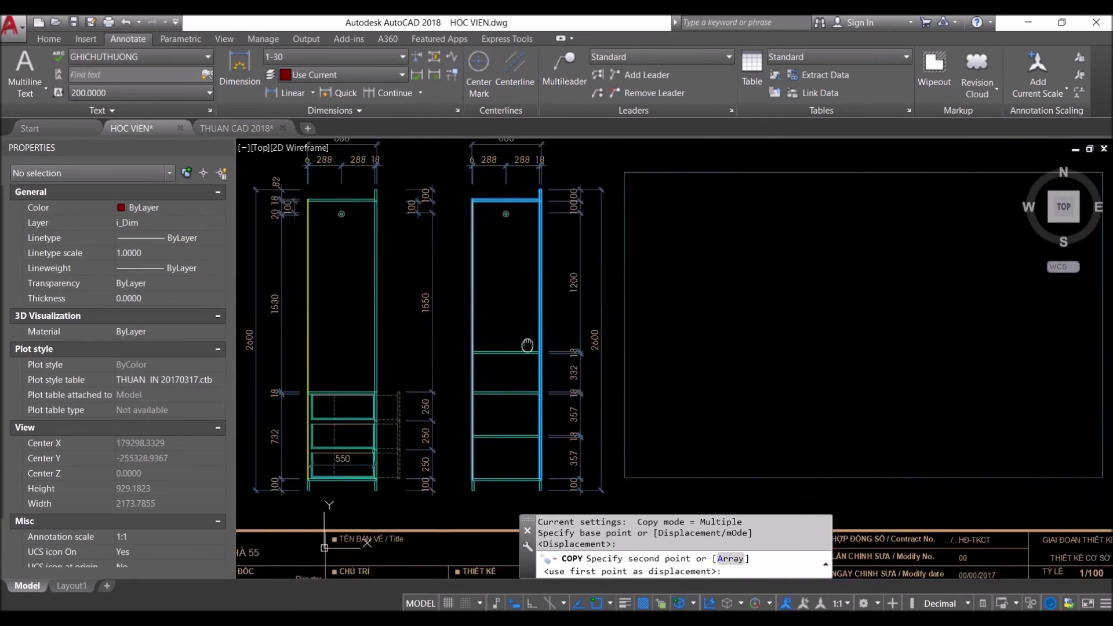
{"action": "scroll", "coordinate": [527, 343], "scroll_direction": "down", "scroll_amount": 5}
{"action": "key", "text": "Escape"}
{"action": "scroll", "coordinate": [658, 347], "scroll_direction": "up", "scroll_amount": 4}
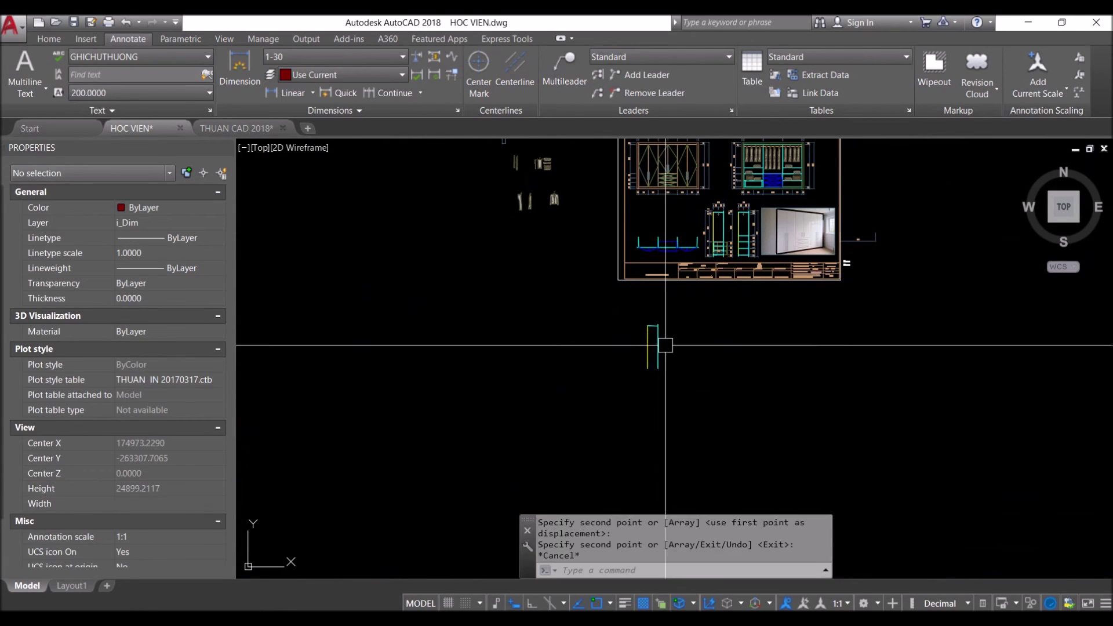
{"action": "left_click", "coordinate": [540, 255]}
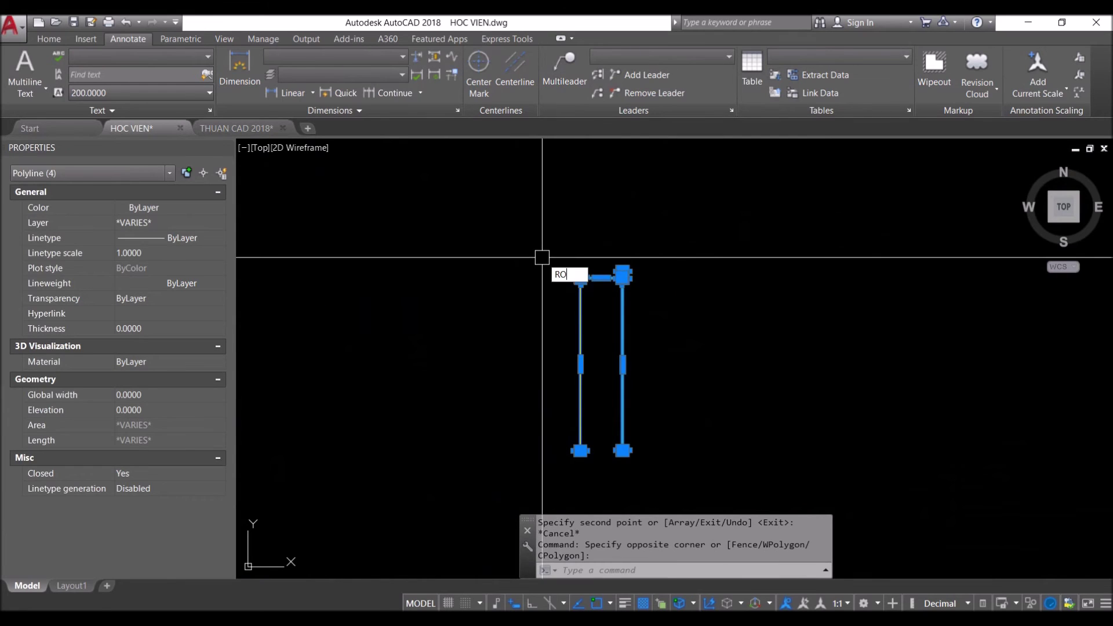
{"action": "key", "text": "Return"}
{"action": "left_click", "coordinate": [673, 281]}
{"action": "scroll", "coordinate": [652, 376], "scroll_direction": "down", "scroll_amount": 3}
{"action": "key", "text": "Escape"}
{"action": "left_click", "coordinate": [680, 382]}
{"action": "left_click", "coordinate": [575, 292]}
{"action": "scroll", "coordinate": [633, 401], "scroll_direction": "up", "scroll_amount": 3}
{"action": "type", "text": "m"}
{"action": "key", "text": "Return"}
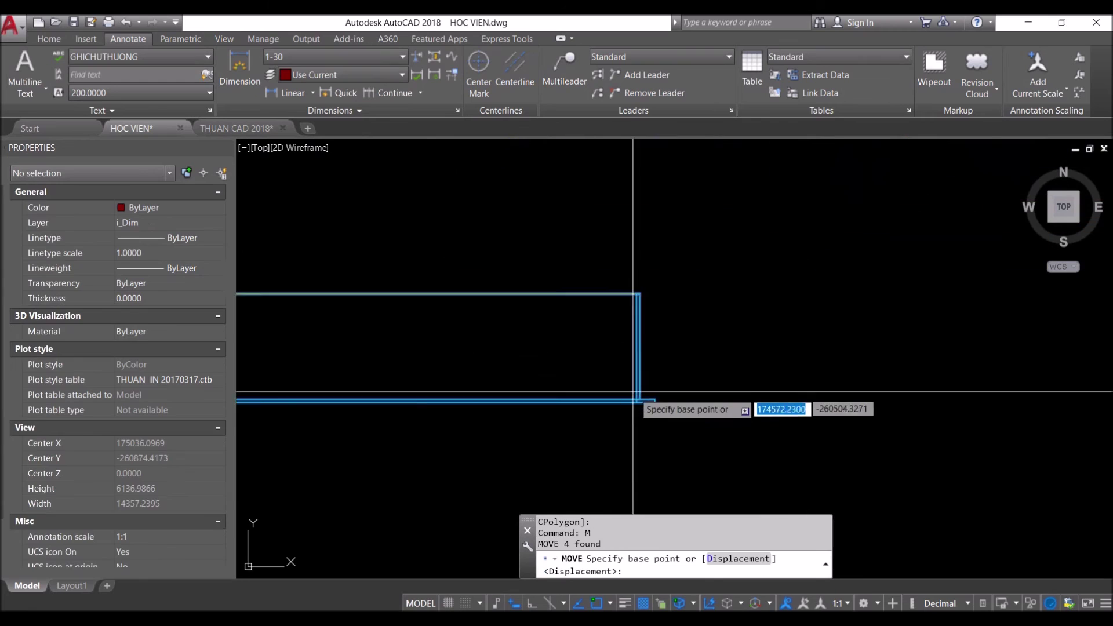
{"action": "left_click", "coordinate": [638, 395]}
{"action": "scroll", "coordinate": [679, 342], "scroll_direction": "down", "scroll_amount": 4}
{"action": "middle_click_drag", "start_coordinate": [679, 342], "coordinate": [665, 392]}
{"action": "scroll", "coordinate": [723, 244], "scroll_direction": "up", "scroll_amount": 5}
{"action": "scroll", "coordinate": [733, 410], "scroll_direction": "up", "scroll_amount": 2}
{"action": "scroll", "coordinate": [756, 433], "scroll_direction": "down", "scroll_amount": 2}
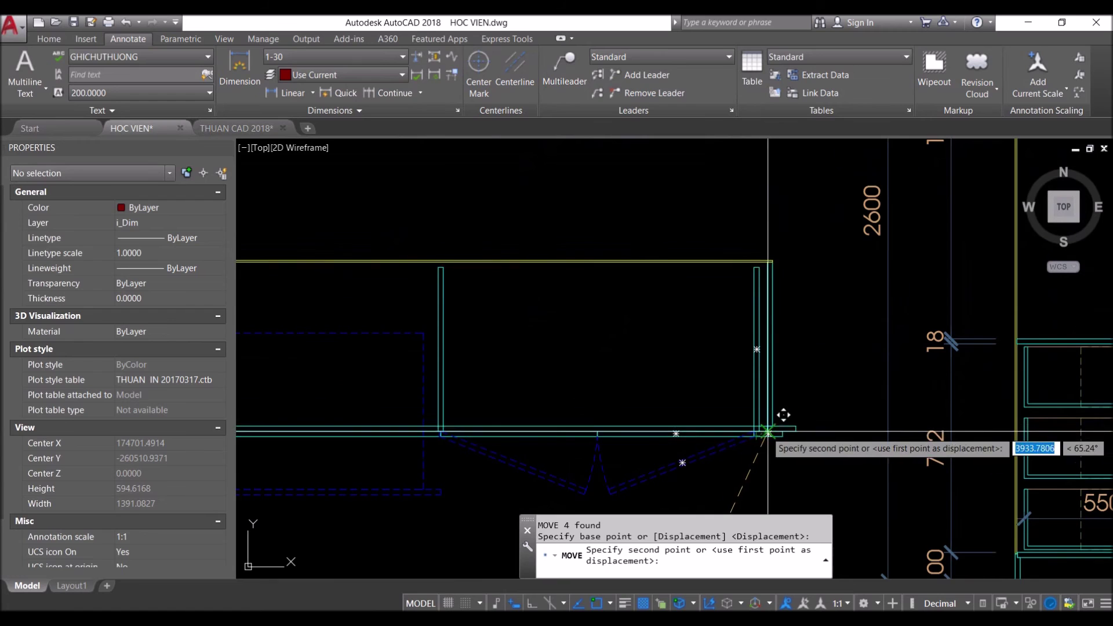
{"action": "key", "text": "Escape"}
{"action": "scroll", "coordinate": [665, 389], "scroll_direction": "down", "scroll_amount": 5}
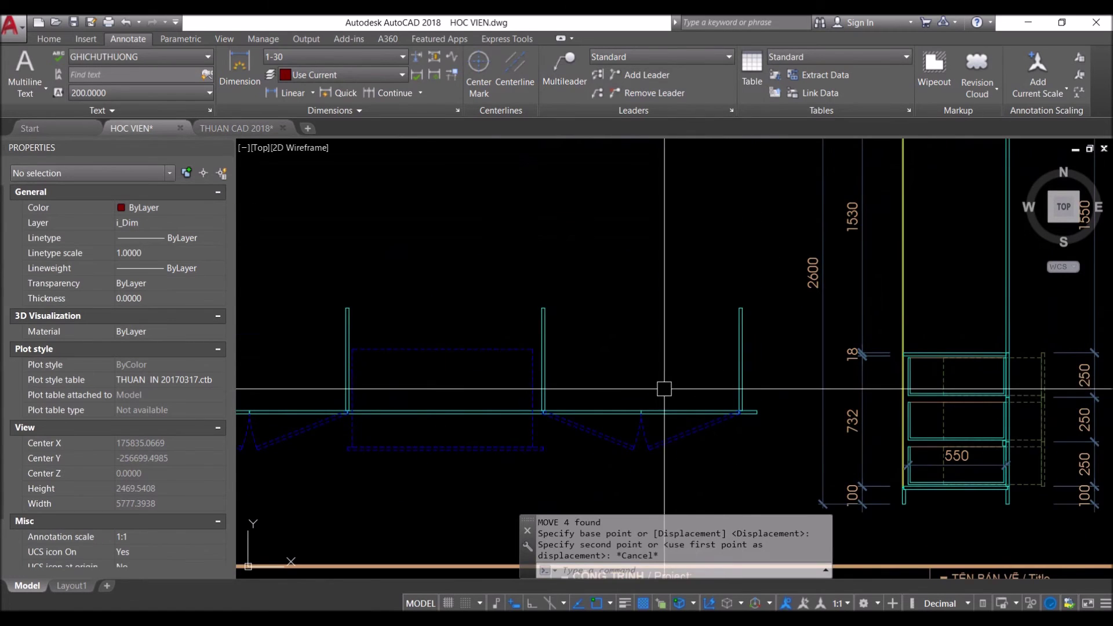
{"action": "scroll", "coordinate": [689, 339], "scroll_direction": "up", "scroll_amount": 2}
{"action": "type", "text": "4"}
{"action": "key", "text": "Return"}
{"action": "scroll", "coordinate": [660, 327], "scroll_direction": "up", "scroll_amount": 6}
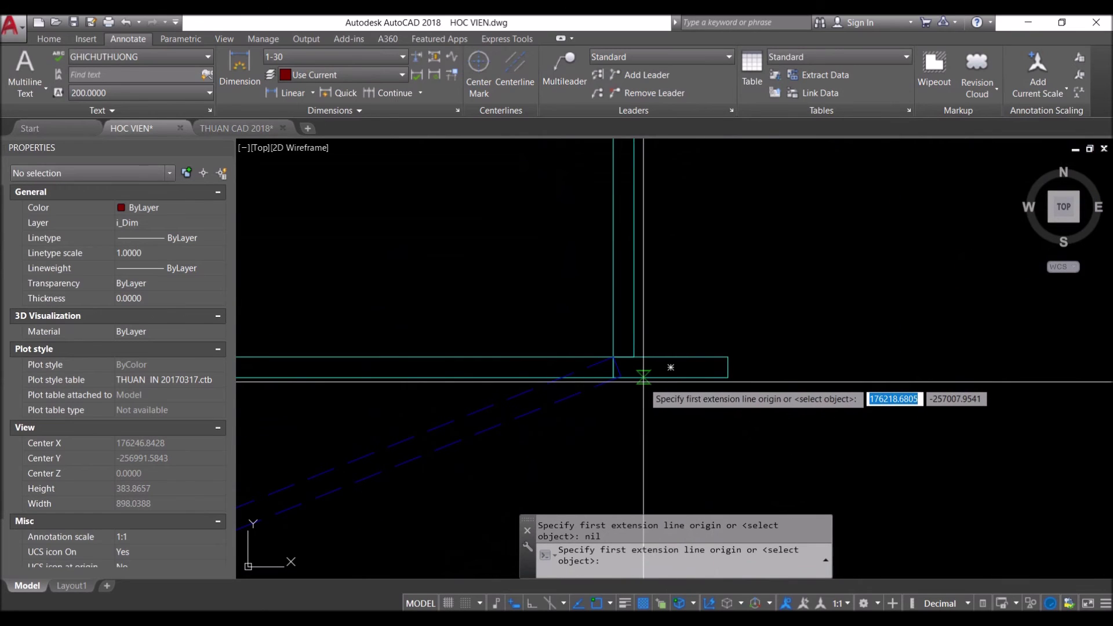
{"action": "left_click", "coordinate": [644, 377]}
{"action": "scroll", "coordinate": [671, 365], "scroll_direction": "down", "scroll_amount": 2}
{"action": "middle_click_drag", "start_coordinate": [672, 278], "coordinate": [673, 400]}
{"action": "left_click", "coordinate": [666, 211]}
{"action": "scroll", "coordinate": [749, 232], "scroll_direction": "down", "scroll_amount": 4}
{"action": "key", "text": "Escape"}
{"action": "scroll", "coordinate": [749, 277], "scroll_direction": "down", "scroll_amount": 6}
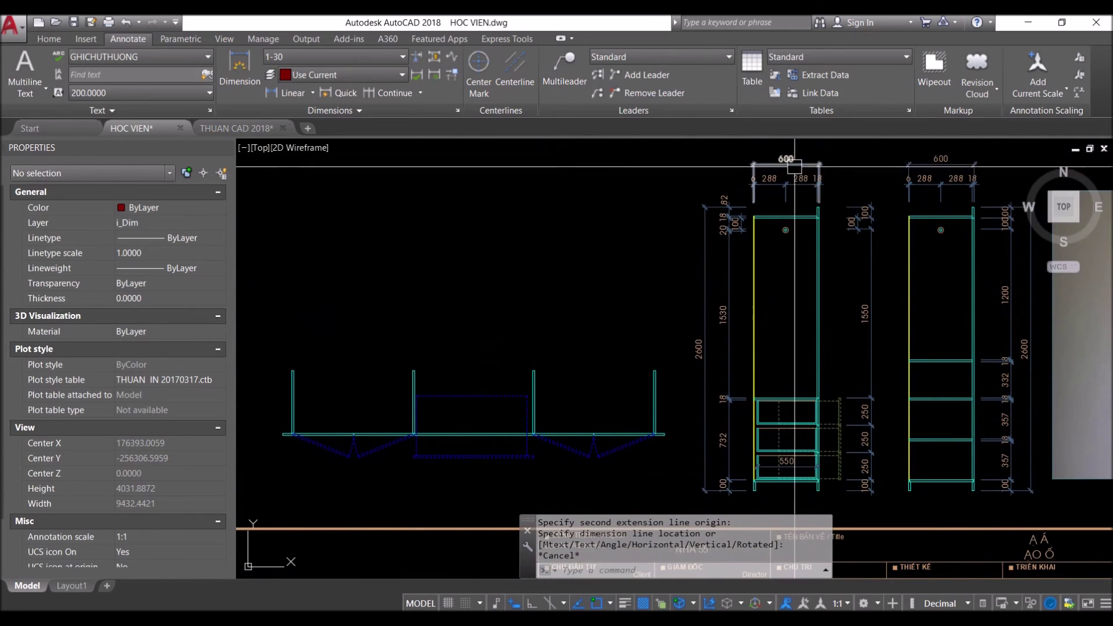
{"action": "scroll", "coordinate": [605, 430], "scroll_direction": "up", "scroll_amount": 2}
{"action": "key", "text": "Return"}
{"action": "scroll", "coordinate": [721, 464], "scroll_direction": "up", "scroll_amount": 4}
{"action": "left_click", "coordinate": [720, 464]}
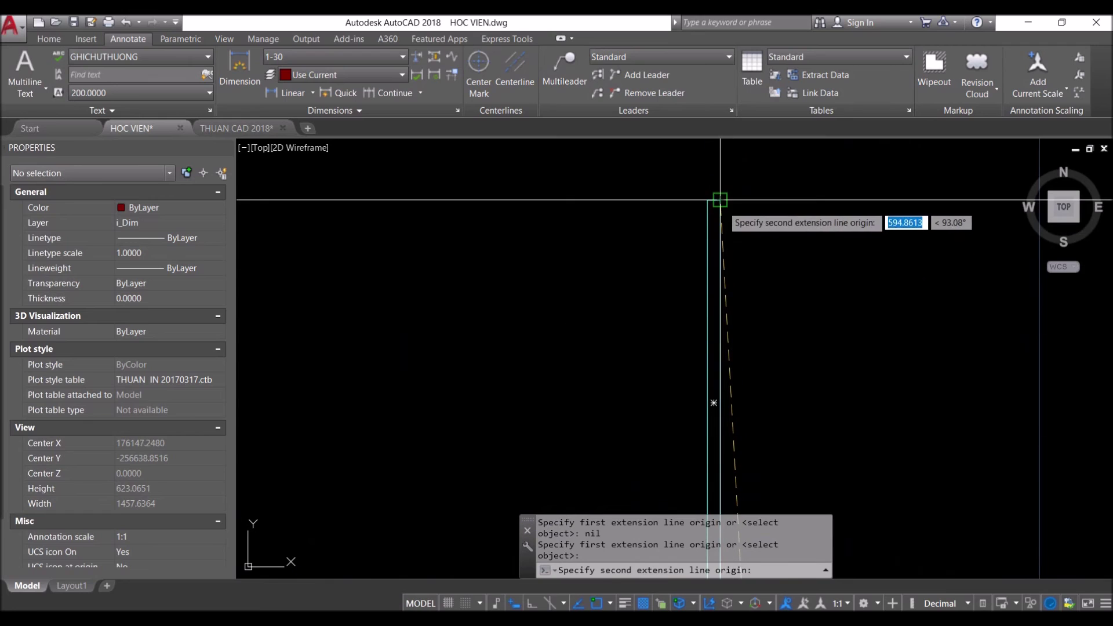
{"action": "left_click", "coordinate": [717, 199]}
{"action": "scroll", "coordinate": [820, 214], "scroll_direction": "down", "scroll_amount": 2}
{"action": "scroll", "coordinate": [883, 226], "scroll_direction": "down", "scroll_amount": 2}
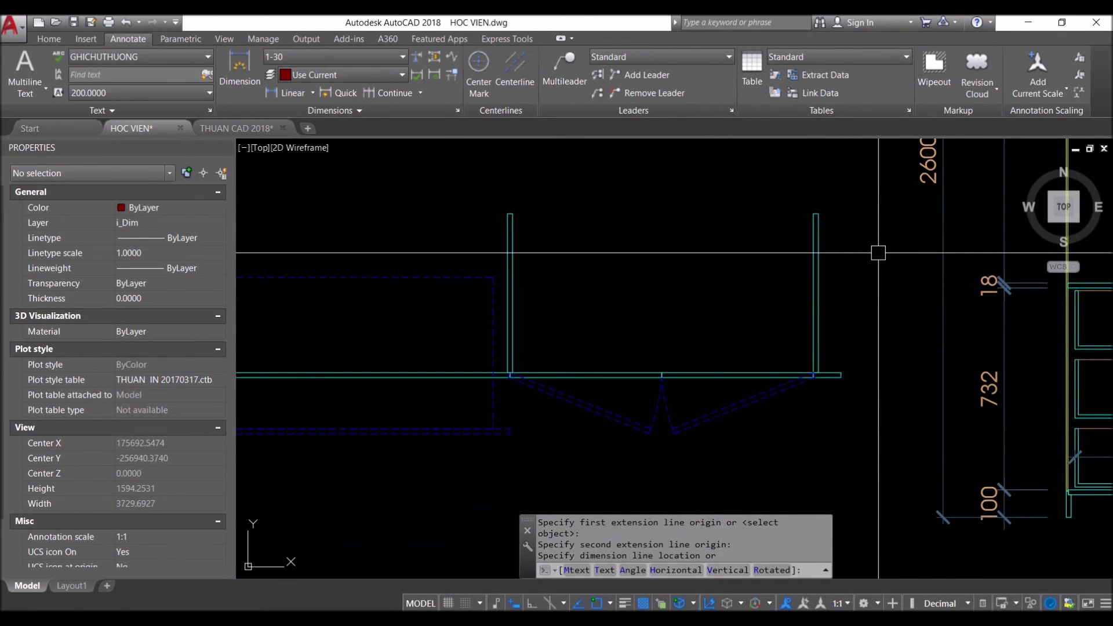
{"action": "middle_click_drag", "start_coordinate": [878, 253], "coordinate": [797, 319]}
{"action": "key", "text": "Escape"}
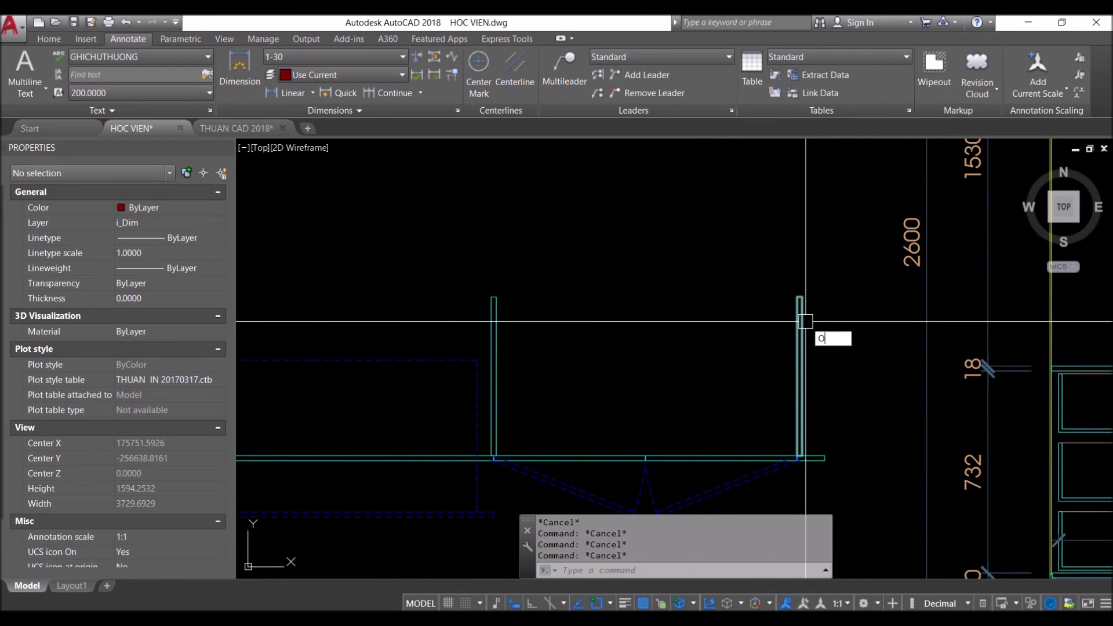
Offset the wall line to create a parallel copy
{"action": "key", "text": "Return"}
{"action": "key", "text": "Return"}
{"action": "left_click", "coordinate": [800, 319]}
{"action": "scroll", "coordinate": [800, 319], "scroll_direction": "up", "scroll_amount": 2}
{"action": "left_click", "coordinate": [856, 289]}
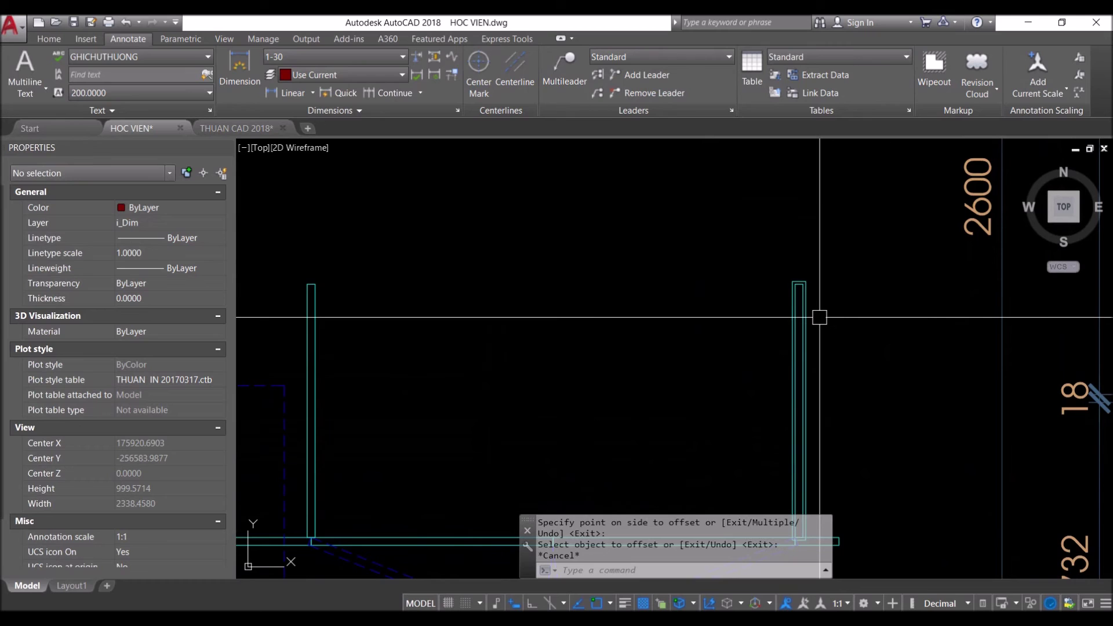
{"action": "key", "text": "Escape"}
{"action": "type", "text": "RE"}
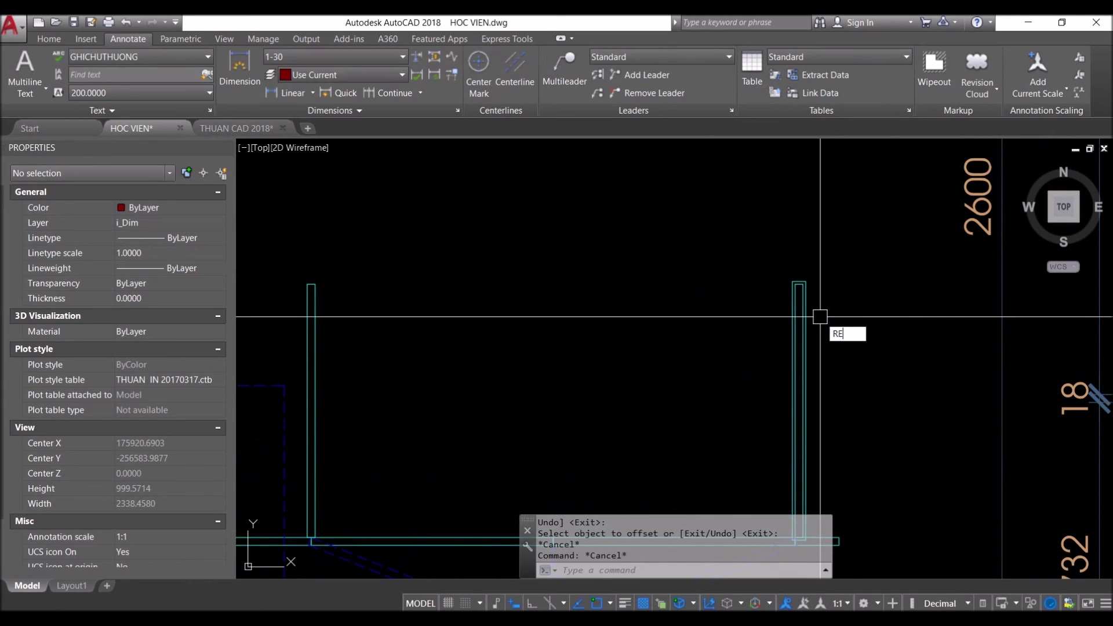
Draw the thin top panel rectangle ending at the panel's corner
{"action": "type", "text": "C"}
{"action": "key", "text": "Return"}
{"action": "scroll", "coordinate": [793, 280], "scroll_direction": "up", "scroll_amount": 2}
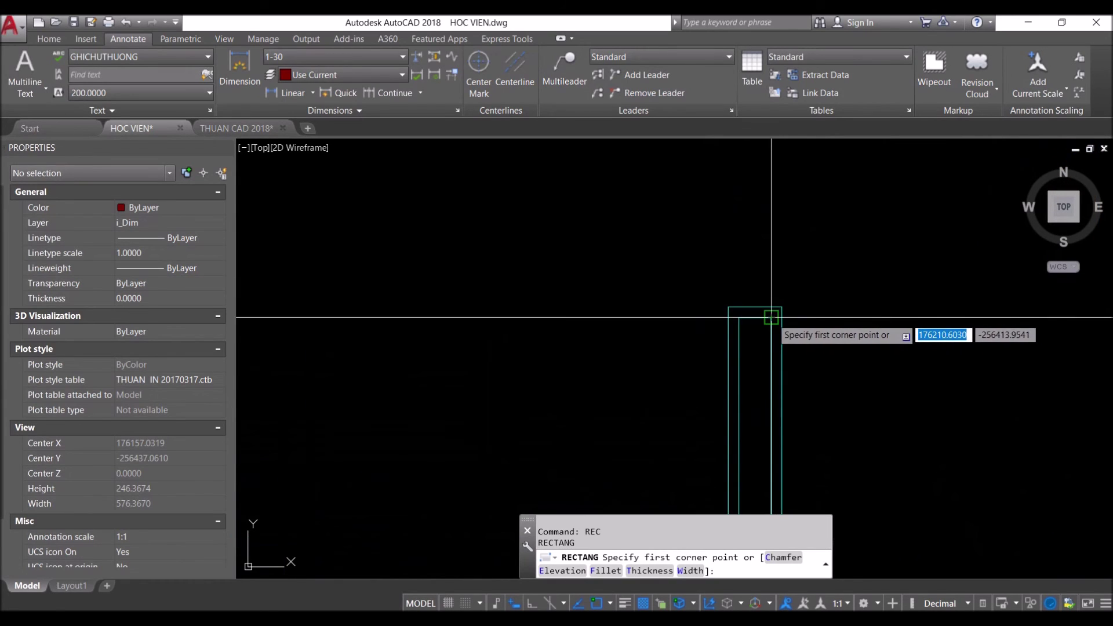
{"action": "scroll", "coordinate": [774, 307], "scroll_direction": "down", "scroll_amount": 3}
{"action": "scroll", "coordinate": [572, 249], "scroll_direction": "down", "scroll_amount": 2}
{"action": "scroll", "coordinate": [441, 270], "scroll_direction": "up", "scroll_amount": 4}
{"action": "scroll", "coordinate": [711, 262], "scroll_direction": "down", "scroll_amount": 3}
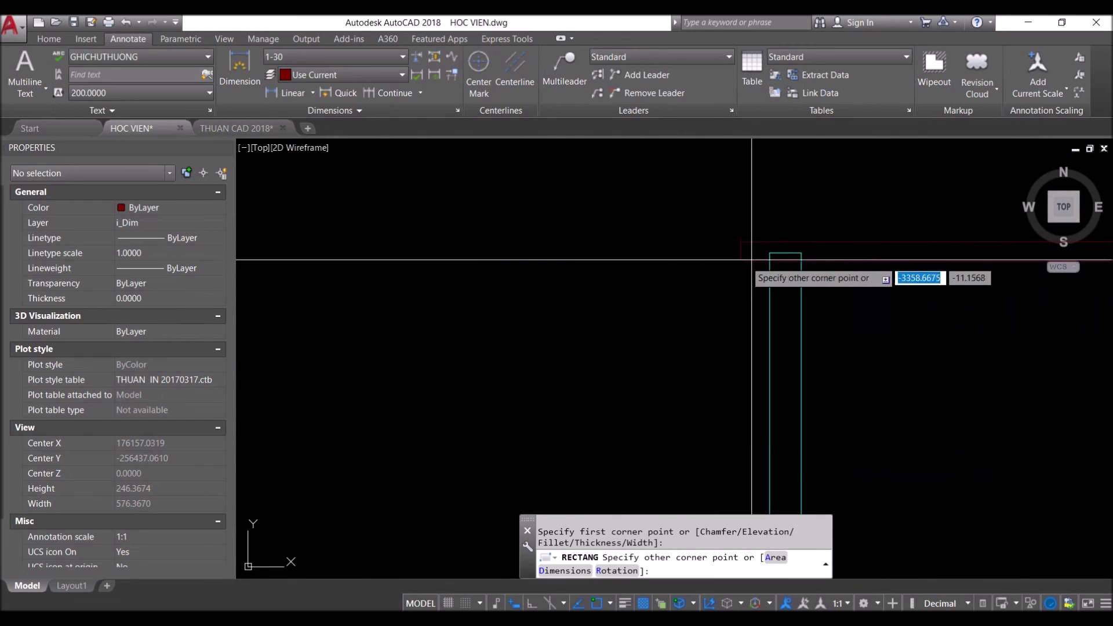
{"action": "left_click", "coordinate": [770, 252]}
{"action": "scroll", "coordinate": [758, 306], "scroll_direction": "down", "scroll_amount": 3}
{"action": "scroll", "coordinate": [725, 308], "scroll_direction": "down", "scroll_amount": 2}
{"action": "scroll", "coordinate": [678, 309], "scroll_direction": "up", "scroll_amount": 5}
{"action": "scroll", "coordinate": [835, 313], "scroll_direction": "up", "scroll_amount": 3}
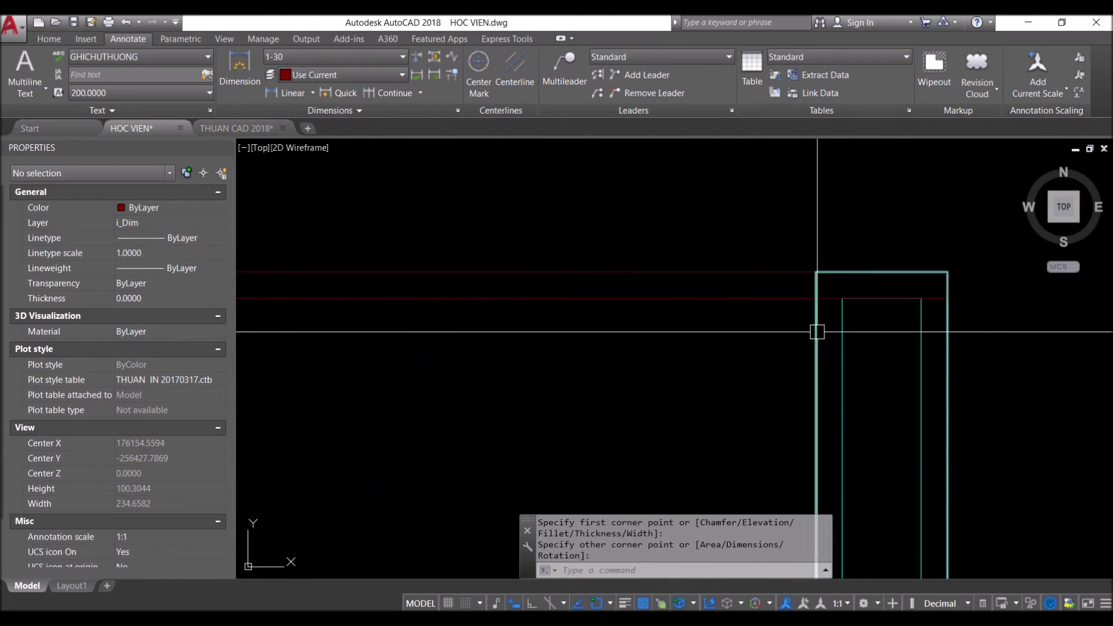
Select the top panel's right end with a crossing window for stretching
{"action": "left_click", "coordinate": [814, 337]}
{"action": "key", "text": "Escape"}
{"action": "left_click", "coordinate": [947, 290]}
{"action": "key", "text": "Escape"}
{"action": "left_click", "coordinate": [947, 285]}
{"action": "left_click", "coordinate": [943, 219]}
{"action": "left_click", "coordinate": [964, 318]}
{"action": "type", "text": "s"}
{"action": "key", "text": "Return"}
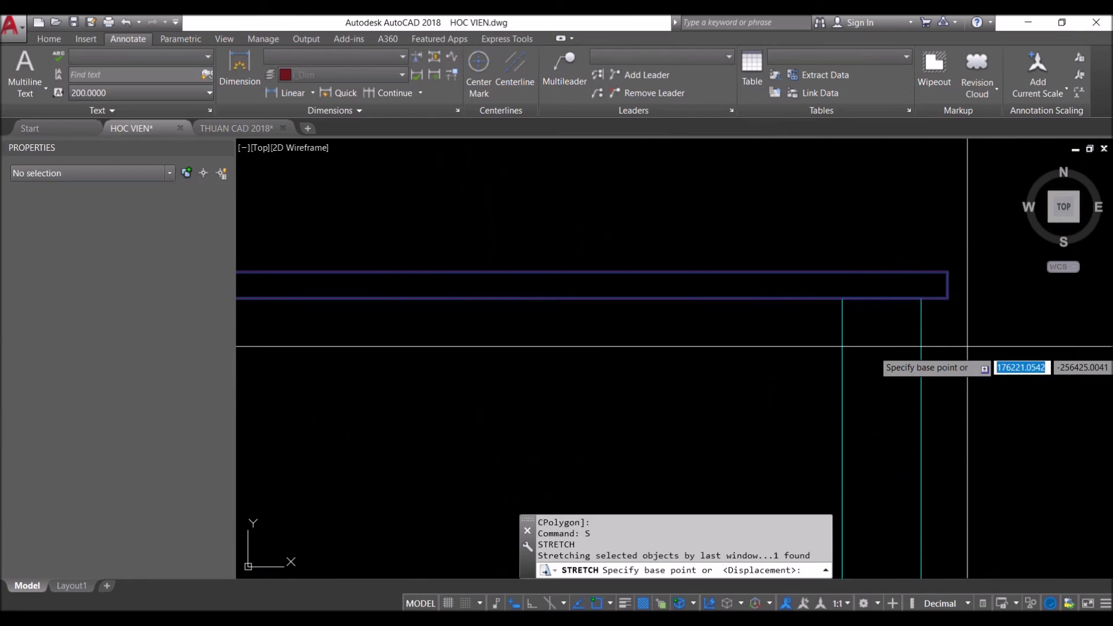
Stretch the top panel's right end across so it spans between the side panels
{"action": "left_click", "coordinate": [947, 299]}
{"action": "scroll", "coordinate": [946, 299], "scroll_direction": "down", "scroll_amount": 3}
{"action": "scroll", "coordinate": [925, 298], "scroll_direction": "down", "scroll_amount": 5}
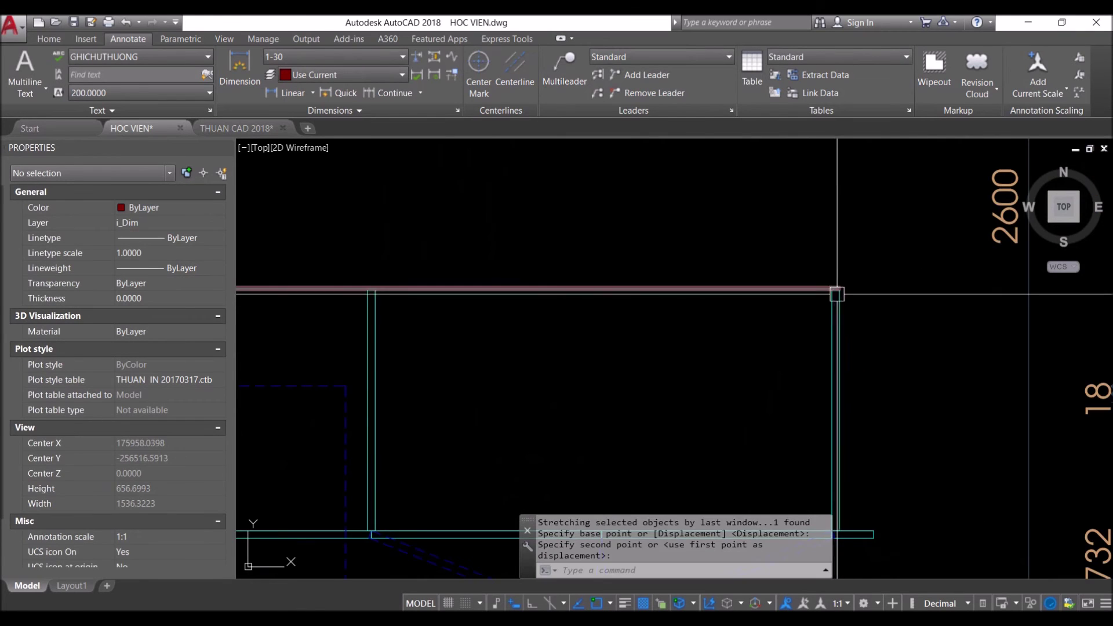
{"action": "scroll", "coordinate": [680, 298], "scroll_direction": "down", "scroll_amount": 2}
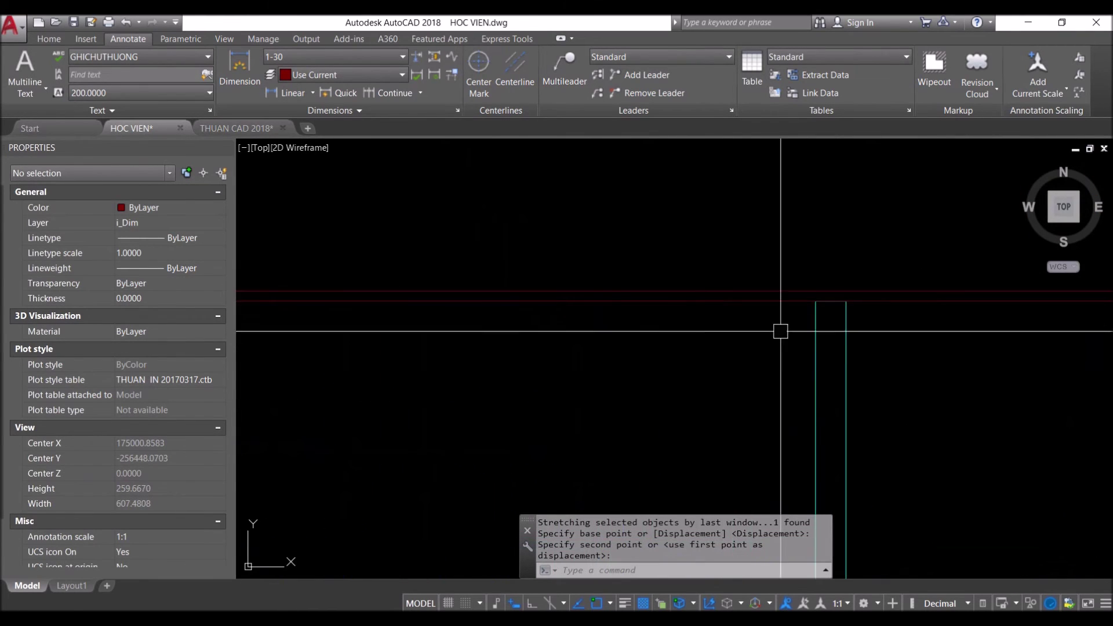
{"action": "scroll", "coordinate": [784, 368], "scroll_direction": "down", "scroll_amount": 3}
{"action": "scroll", "coordinate": [784, 368], "scroll_direction": "up", "scroll_amount": 2}
{"action": "scroll", "coordinate": [784, 368], "scroll_direction": "up", "scroll_amount": 1}
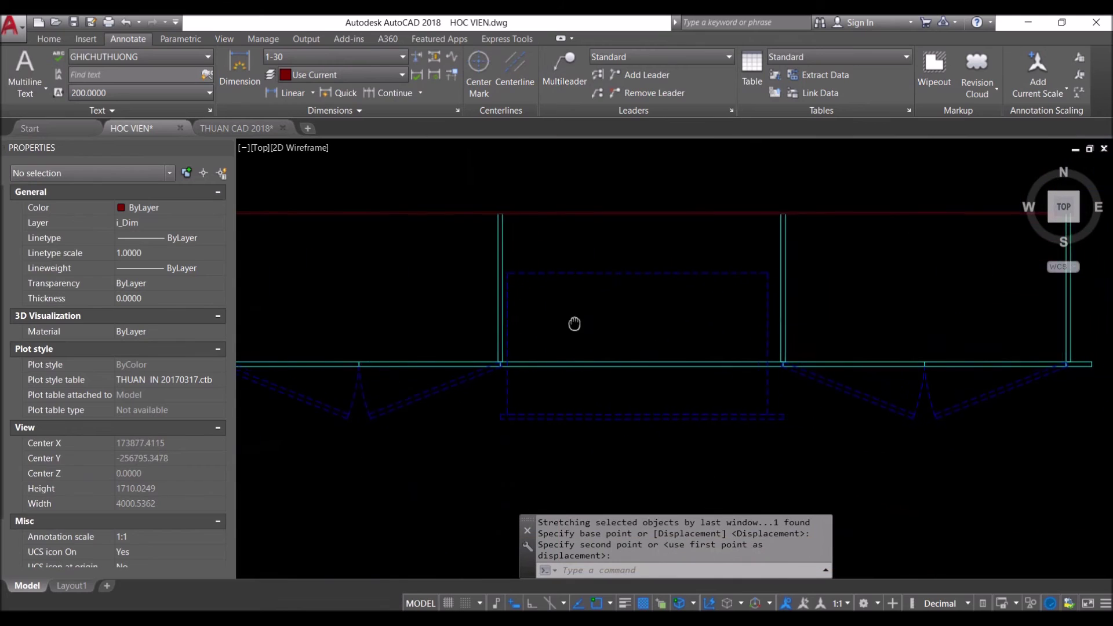
{"action": "left_click", "coordinate": [627, 364]}
{"action": "key", "text": "Escape"}
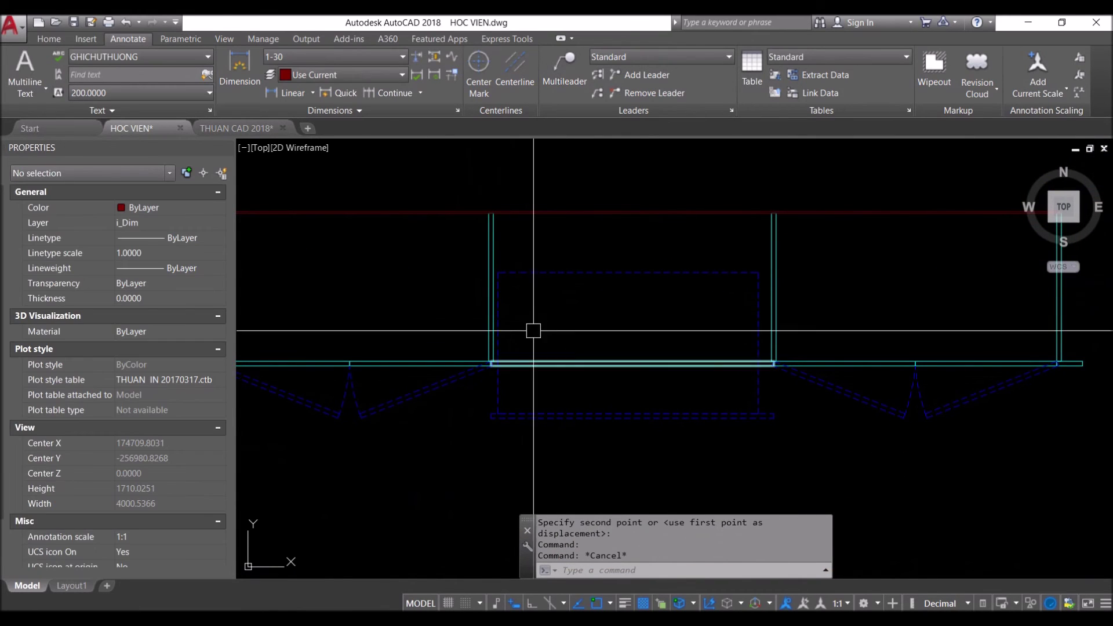
{"action": "left_click", "coordinate": [545, 276]}
{"action": "type", "text": "o"}
{"action": "key", "text": "Return"}
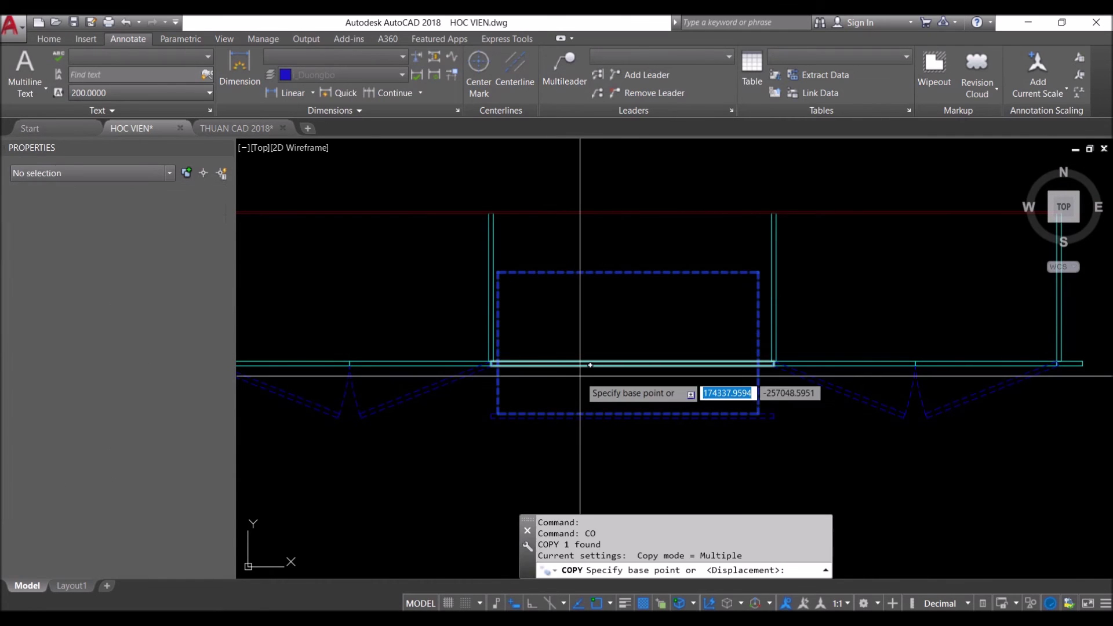
Pick a base point for copying the dashed outline, then cancel the copy
{"action": "scroll", "coordinate": [471, 415], "scroll_direction": "up", "scroll_amount": 1}
{"action": "scroll", "coordinate": [468, 416], "scroll_direction": "up", "scroll_amount": 1}
{"action": "left_click", "coordinate": [479, 415]}
{"action": "scroll", "coordinate": [479, 415], "scroll_direction": "up", "scroll_amount": 2}
{"action": "scroll", "coordinate": [461, 376], "scroll_direction": "down", "scroll_amount": 2}
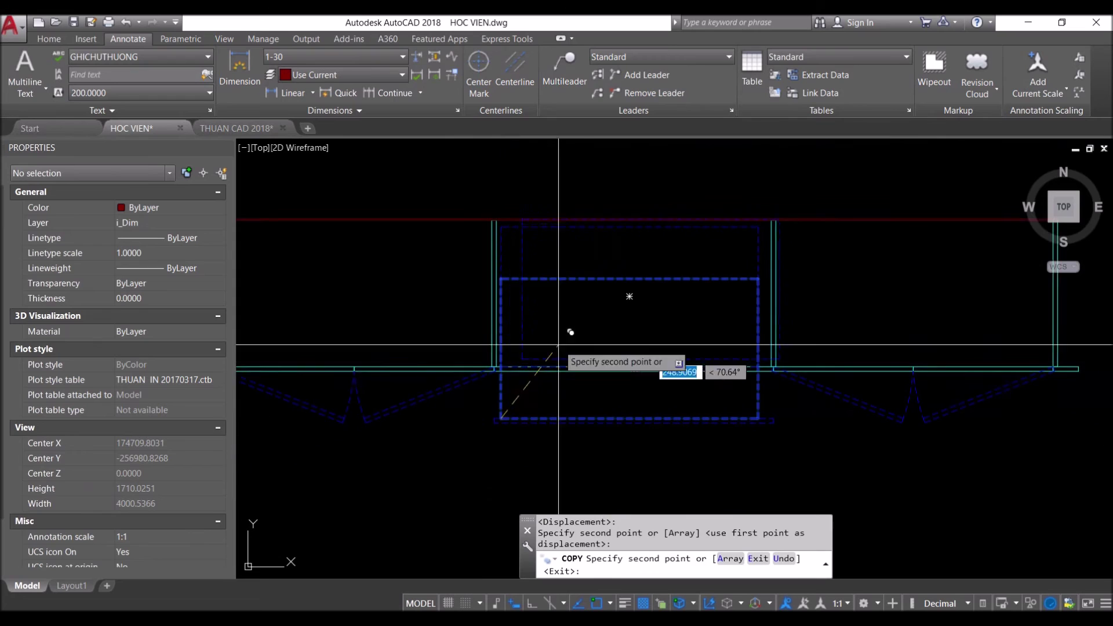
{"action": "key", "text": "Escape"}
Offset the dashed drawer rectangle 12 units inward, then select both dashed outlines
{"action": "left_click", "coordinate": [664, 288]}
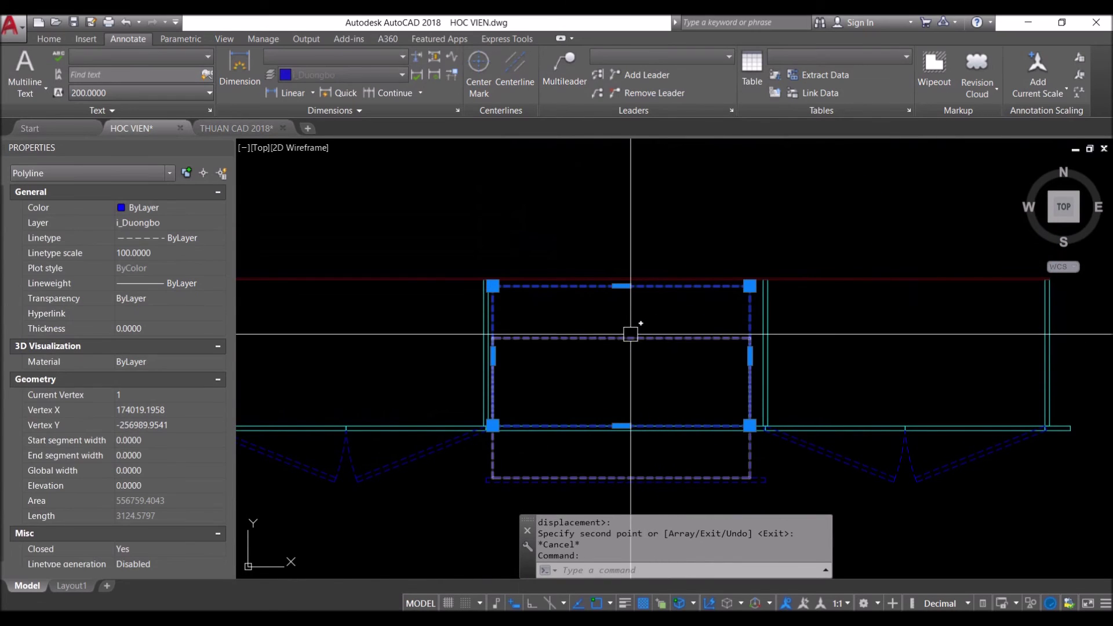
{"action": "type", "text": "o"}
{"action": "key", "text": "Return"}
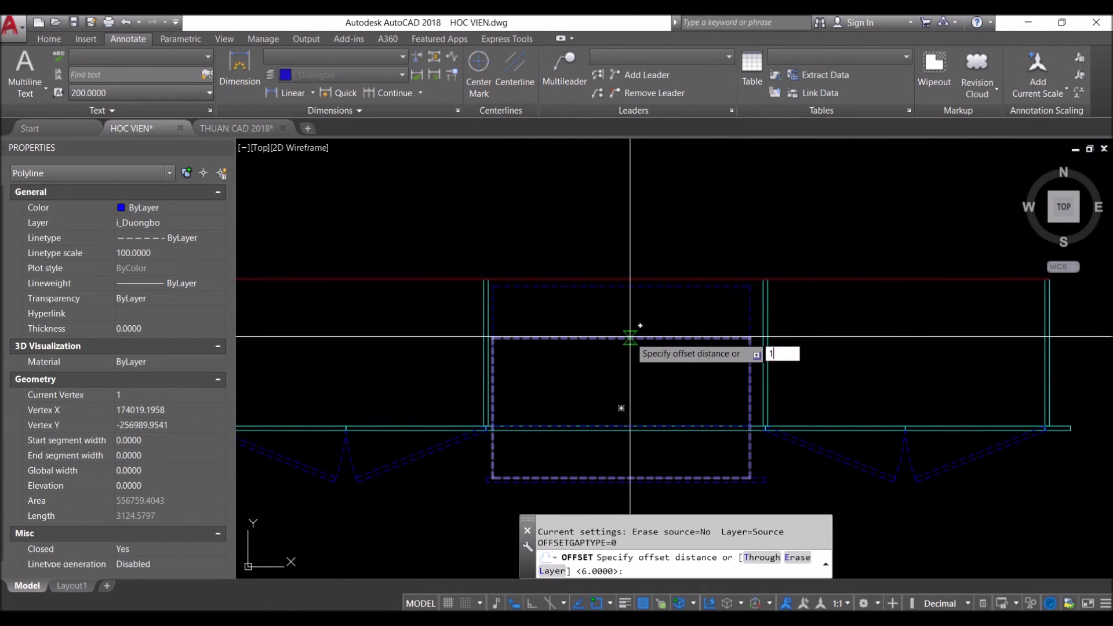
{"action": "type", "text": "2"}
{"action": "key", "text": "Return"}
{"action": "scroll", "coordinate": [642, 320], "scroll_direction": "up", "scroll_amount": 3}
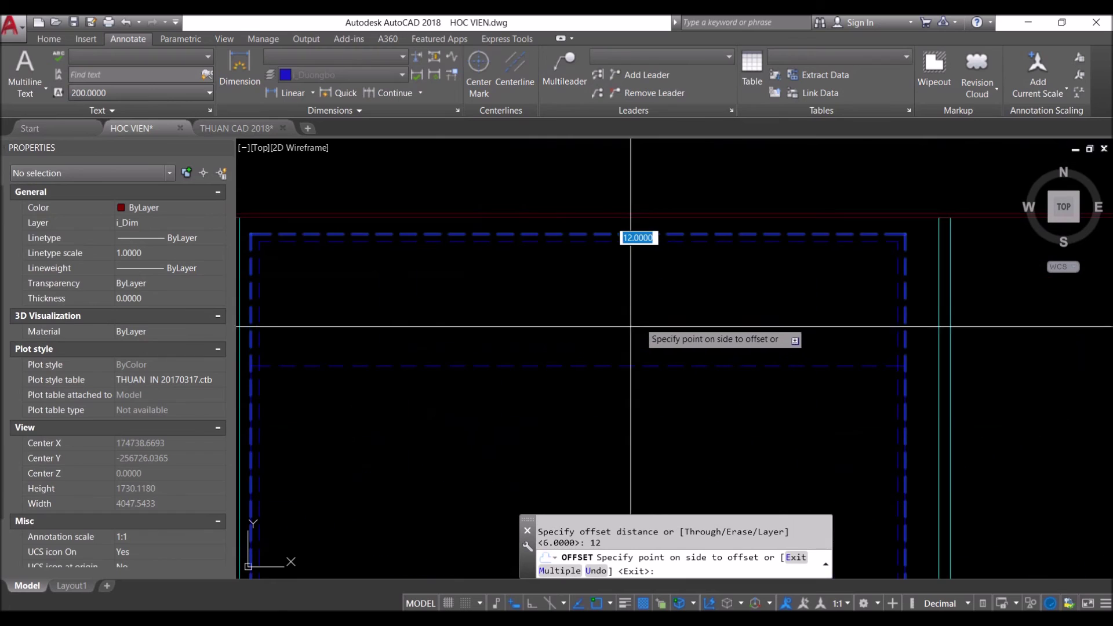
{"action": "left_click", "coordinate": [872, 323]}
{"action": "key", "text": "Escape"}
{"action": "left_click", "coordinate": [905, 293]}
{"action": "left_click", "coordinate": [818, 300]}
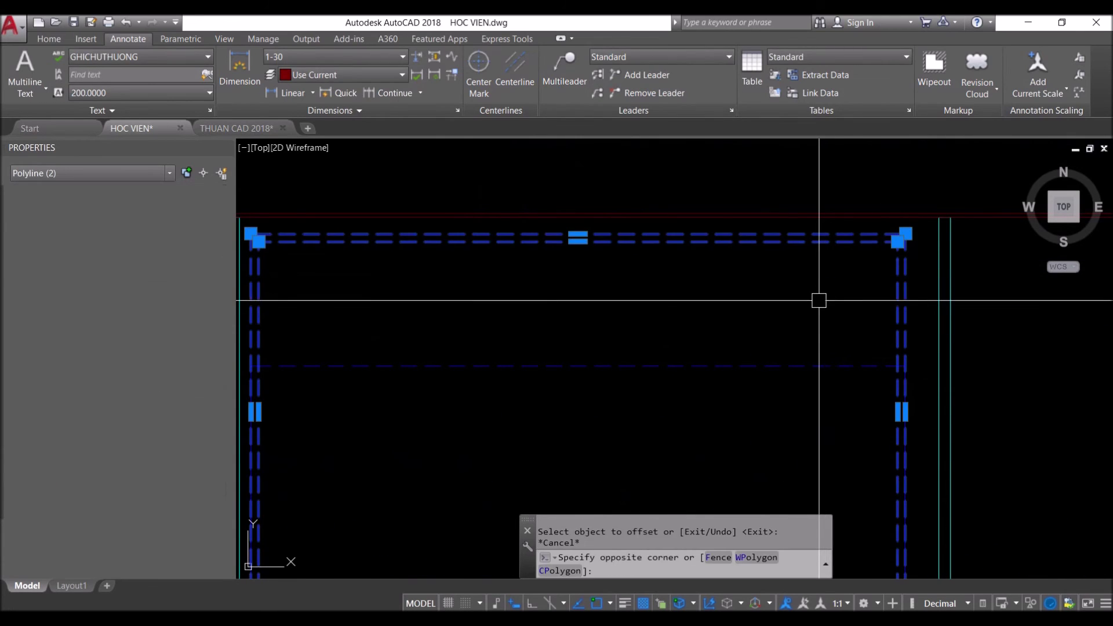
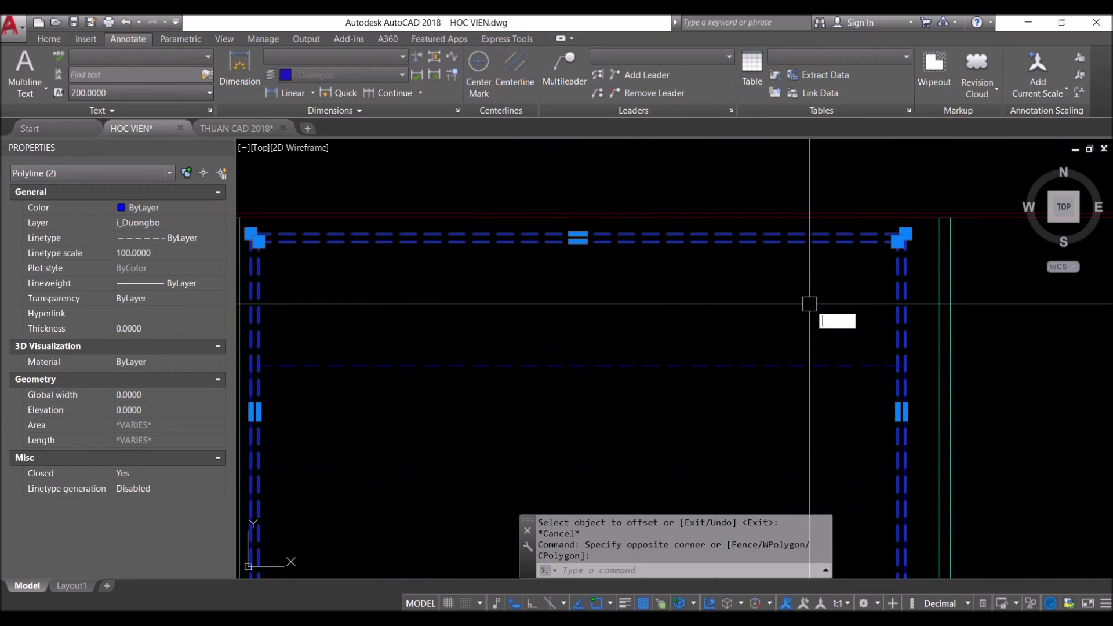
Set the plan's top edge colour to ByLayer and move it onto the i_cot layer
{"action": "key", "text": "Return"}
{"action": "scroll", "coordinate": [810, 304], "scroll_direction": "down", "scroll_amount": 3}
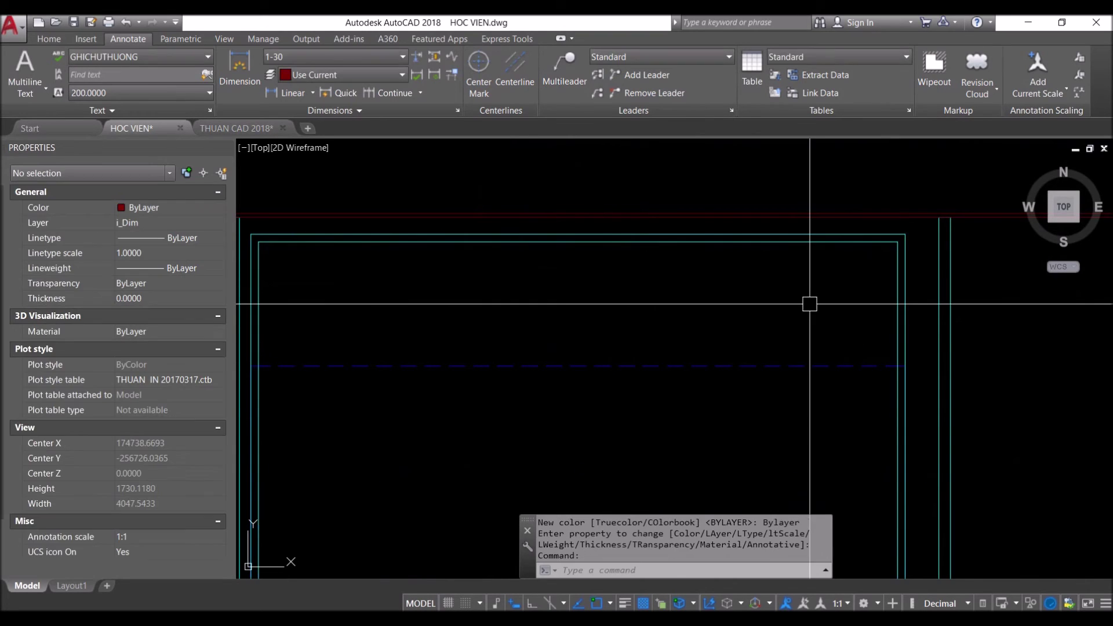
{"action": "scroll", "coordinate": [609, 406], "scroll_direction": "up", "scroll_amount": 2}
{"action": "scroll", "coordinate": [608, 416], "scroll_direction": "up", "scroll_amount": 2}
{"action": "scroll", "coordinate": [577, 385], "scroll_direction": "down", "scroll_amount": 1}
{"action": "scroll", "coordinate": [568, 342], "scroll_direction": "down", "scroll_amount": 1}
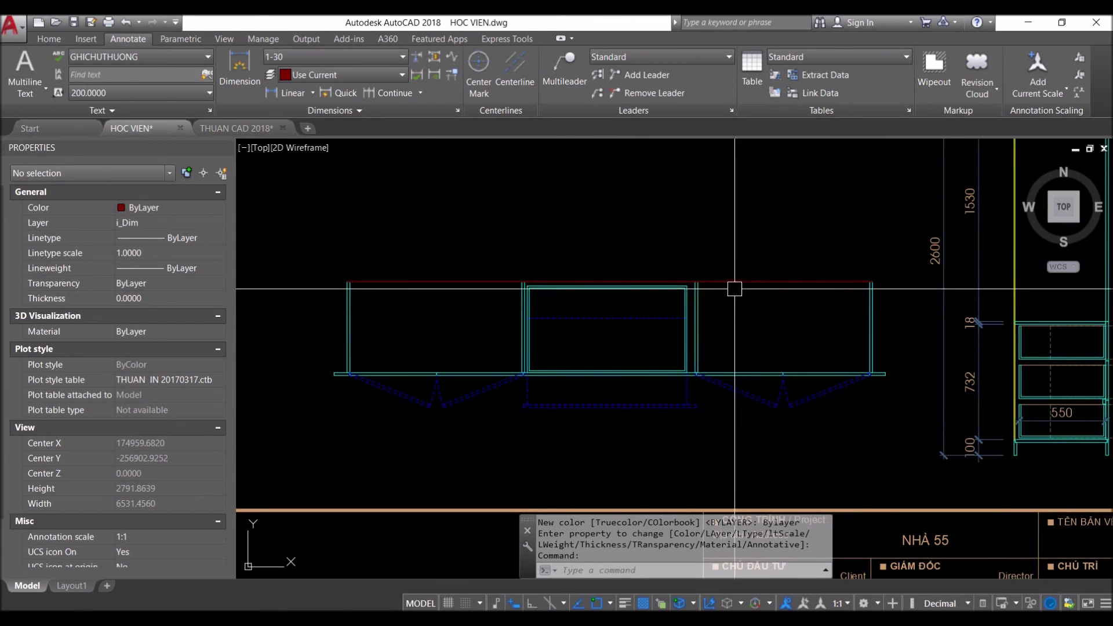
{"action": "scroll", "coordinate": [803, 290], "scroll_direction": "up", "scroll_amount": 2}
{"action": "left_click", "coordinate": [794, 278]}
{"action": "type", "text": "5"}
{"action": "key", "text": "Return"}
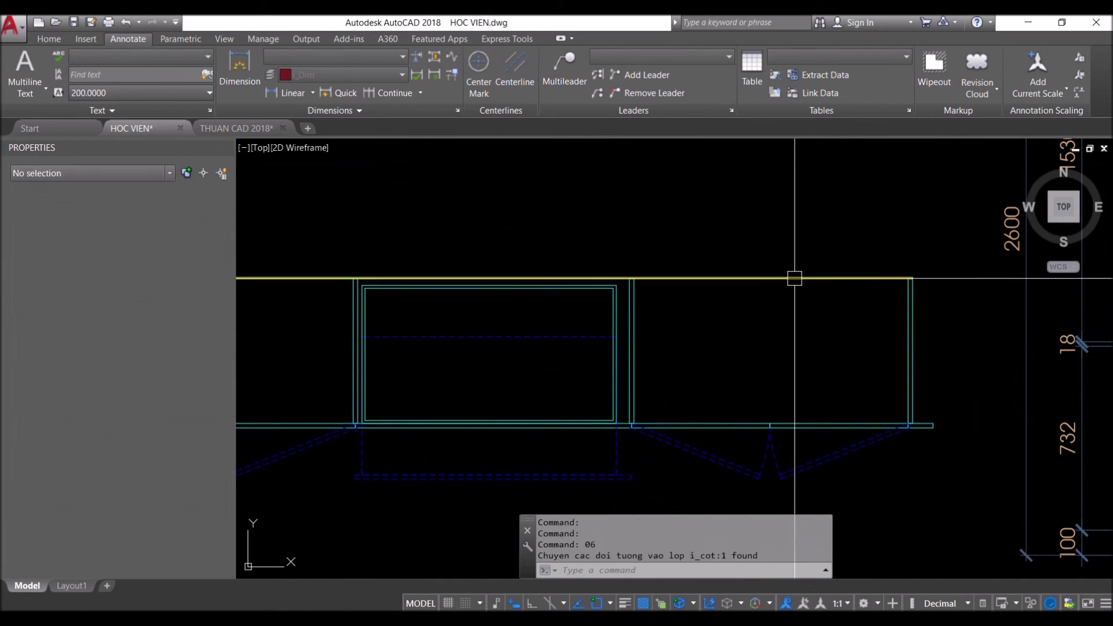
Pan and zoom across the sheet to bring the cabinet elevations and title block into view
{"action": "scroll", "coordinate": [795, 279], "scroll_direction": "down", "scroll_amount": 3}
{"action": "middle_click_drag", "start_coordinate": [638, 336], "coordinate": [606, 359]}
{"action": "scroll", "coordinate": [606, 359], "scroll_direction": "down", "scroll_amount": 4}
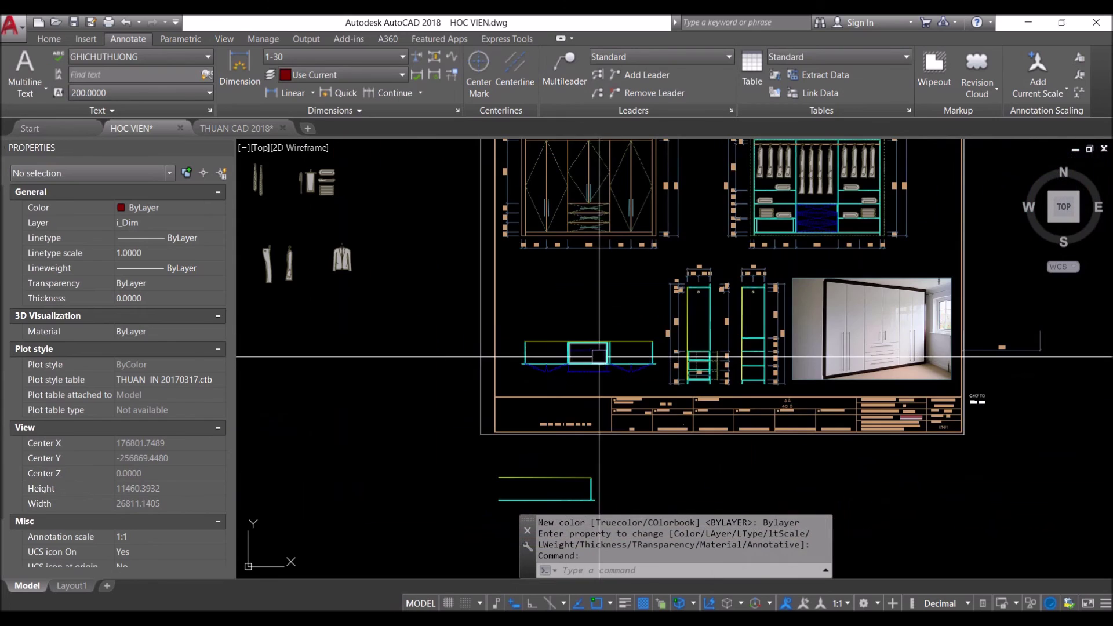
{"action": "scroll", "coordinate": [754, 266], "scroll_direction": "up", "scroll_amount": 4}
{"action": "scroll", "coordinate": [607, 316], "scroll_direction": "up", "scroll_amount": 2}
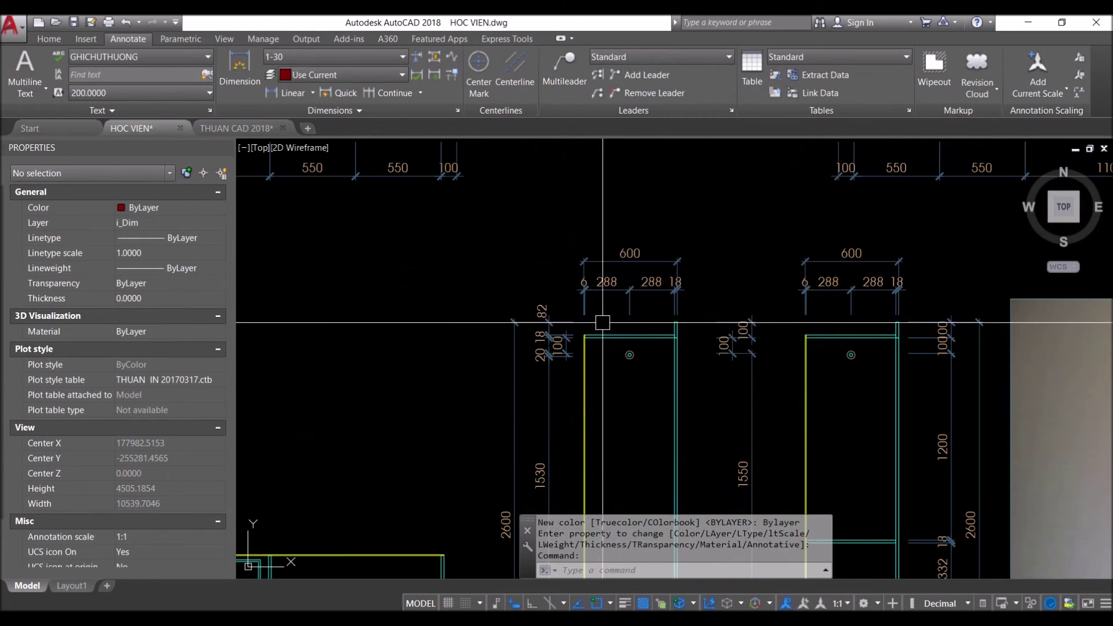
{"action": "scroll", "coordinate": [664, 343], "scroll_direction": "down", "scroll_amount": 3}
{"action": "middle_click_drag", "start_coordinate": [673, 342], "coordinate": [683, 157]}
{"action": "scroll", "coordinate": [683, 159], "scroll_direction": "up", "scroll_amount": 2}
{"action": "scroll", "coordinate": [738, 317], "scroll_direction": "up", "scroll_amount": 2}
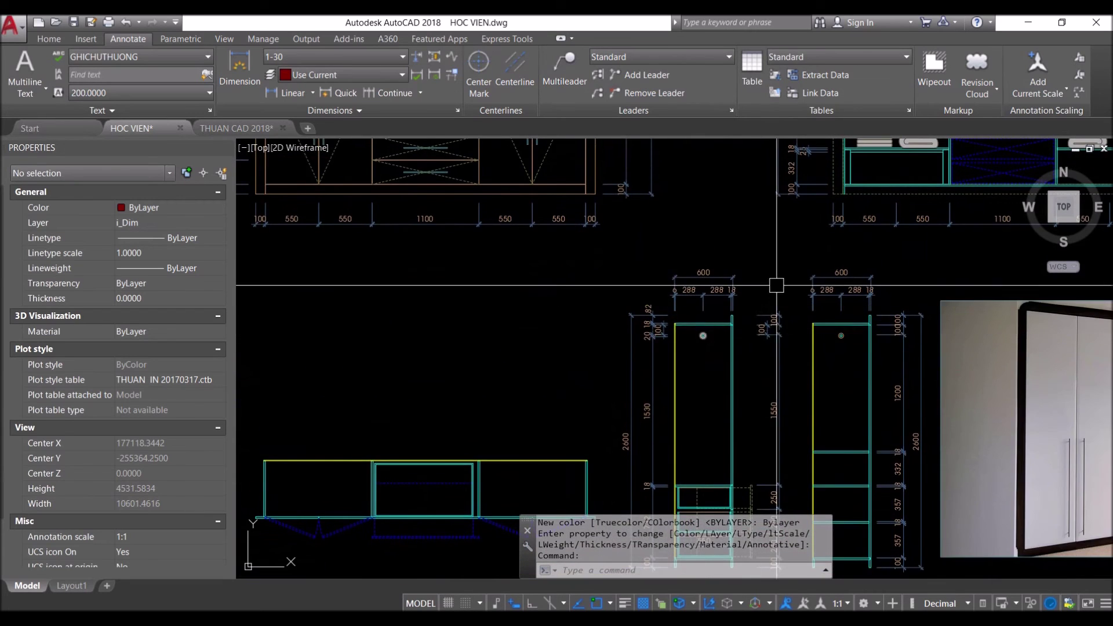
{"action": "scroll", "coordinate": [739, 317], "scroll_direction": "up", "scroll_amount": 2}
{"action": "left_click", "coordinate": [684, 397]}
Copy the 600, 288 and 18 dimensions to the plan's right corner, rotated 270° to stand vertical
{"action": "left_click", "coordinate": [510, 311]}
{"action": "type", "text": "c"}
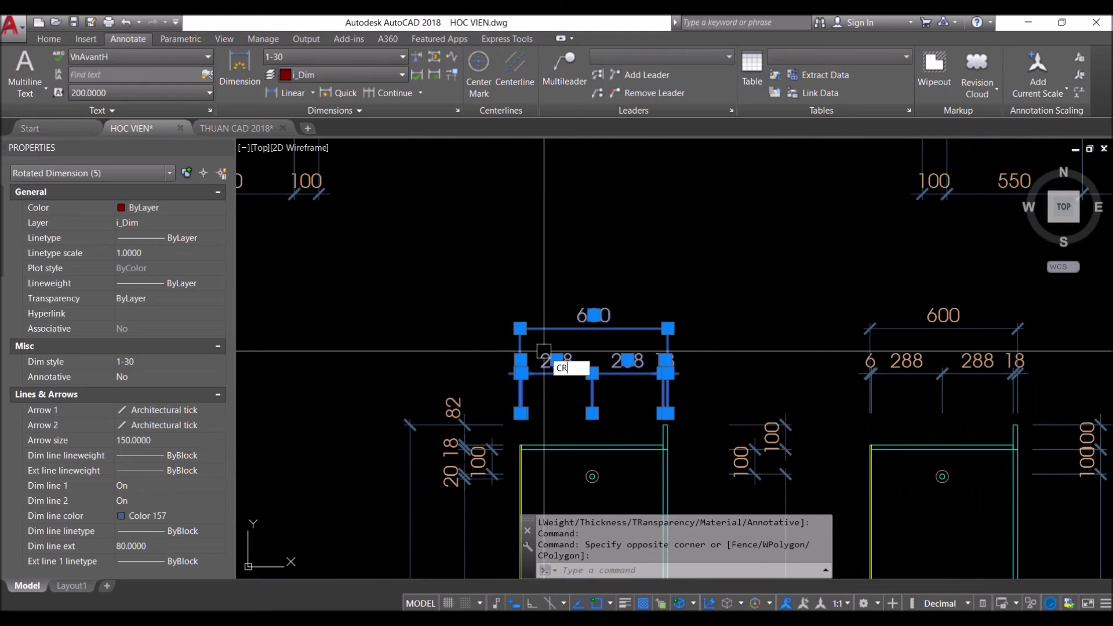
{"action": "key", "text": "Return"}
{"action": "scroll", "coordinate": [630, 385], "scroll_direction": "up", "scroll_amount": 3}
{"action": "scroll", "coordinate": [629, 385], "scroll_direction": "up", "scroll_amount": 1}
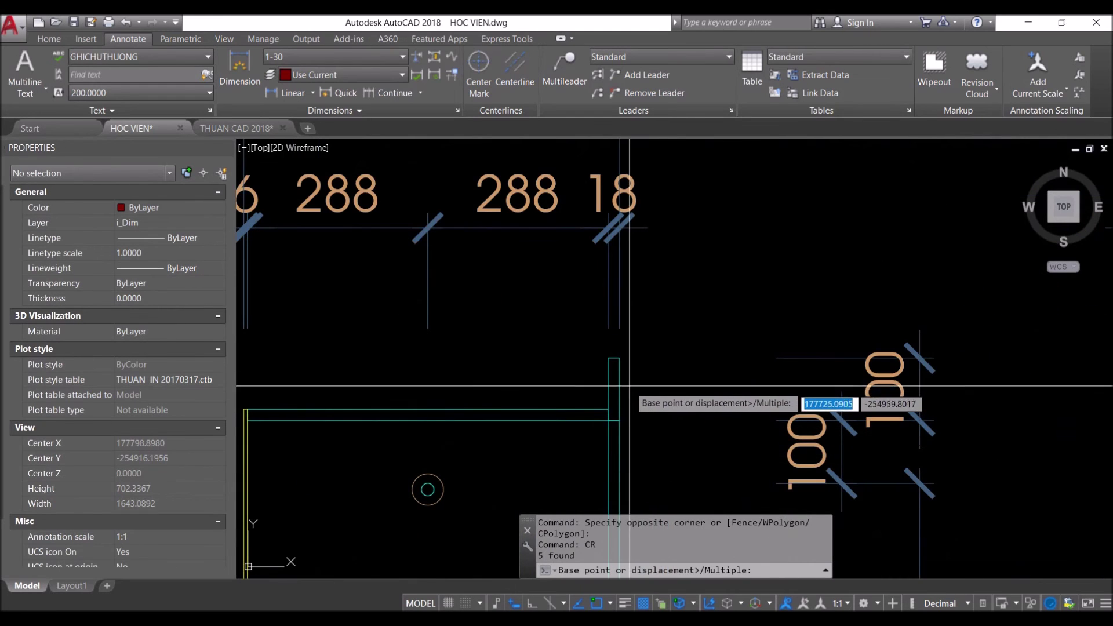
{"action": "left_click", "coordinate": [625, 371]}
{"action": "scroll", "coordinate": [557, 411], "scroll_direction": "down", "scroll_amount": 4}
{"action": "scroll", "coordinate": [563, 409], "scroll_direction": "down", "scroll_amount": 2}
{"action": "scroll", "coordinate": [780, 244], "scroll_direction": "up", "scroll_amount": 2}
{"action": "scroll", "coordinate": [780, 244], "scroll_direction": "up", "scroll_amount": 2}
{"action": "scroll", "coordinate": [780, 310], "scroll_direction": "up", "scroll_amount": 2}
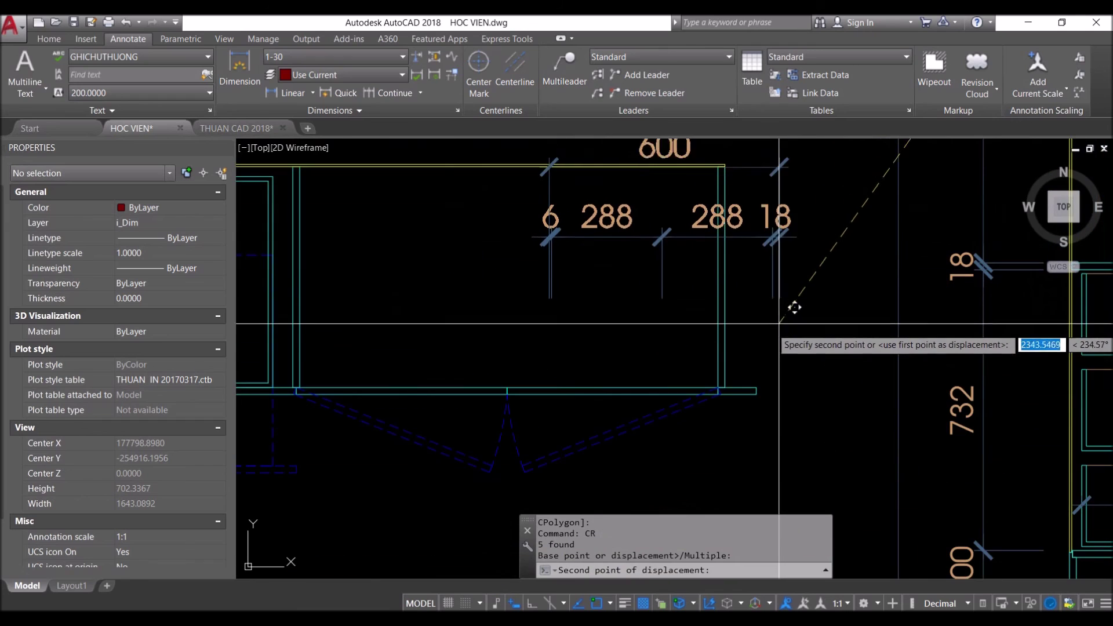
{"action": "left_click", "coordinate": [757, 394]}
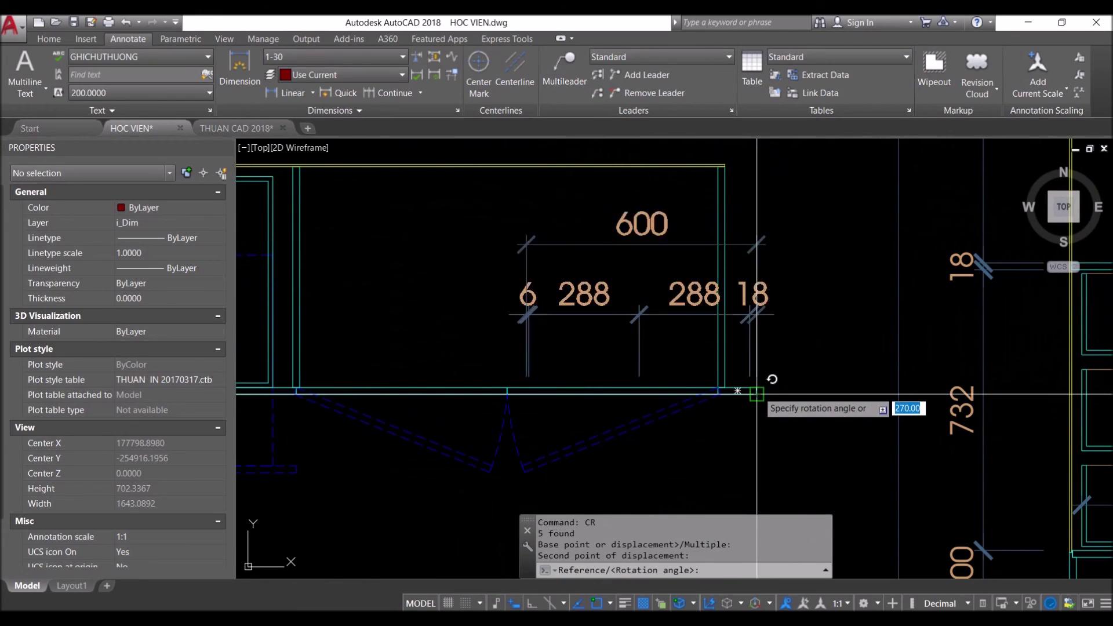
{"action": "left_click", "coordinate": [759, 453]}
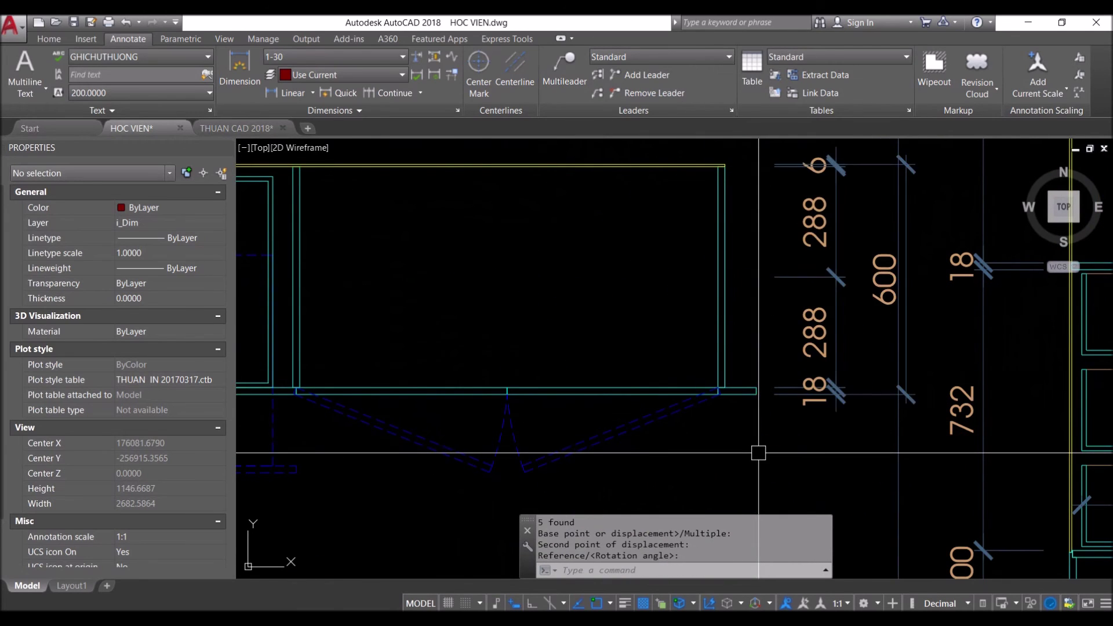
{"action": "scroll", "coordinate": [758, 452], "scroll_direction": "down", "scroll_amount": 5}
{"action": "left_click", "coordinate": [391, 348]}
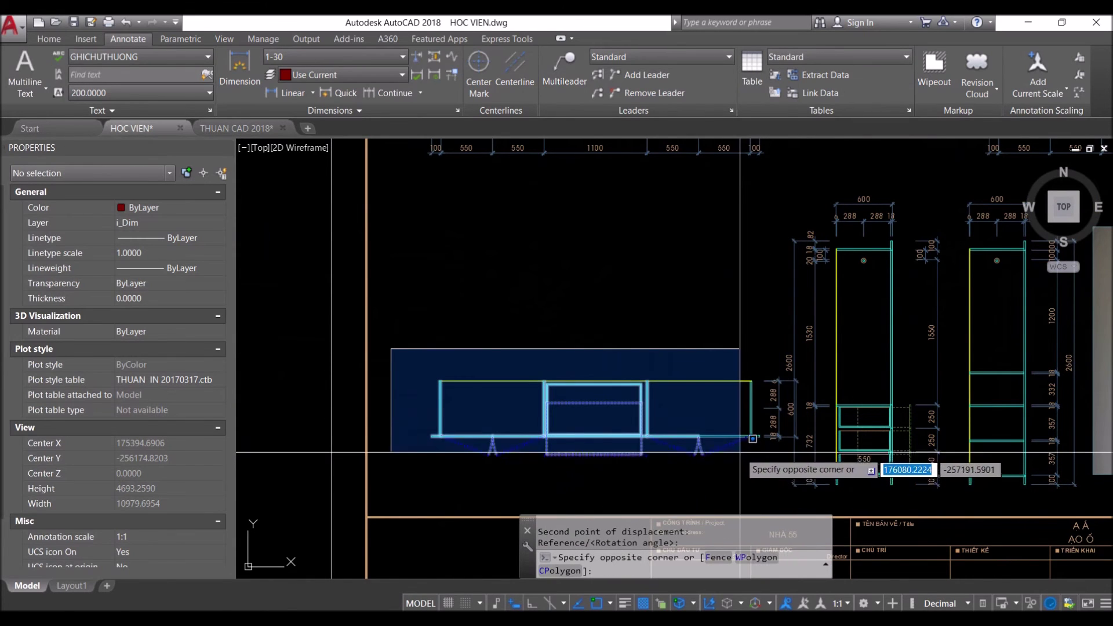
Move both cabinet section drawings to a new position
{"action": "key", "text": "Escape"}
{"action": "middle_click_drag", "start_coordinate": [797, 354], "coordinate": [602, 326]}
{"action": "middle_click_drag", "start_coordinate": [694, 301], "coordinate": [515, 289]}
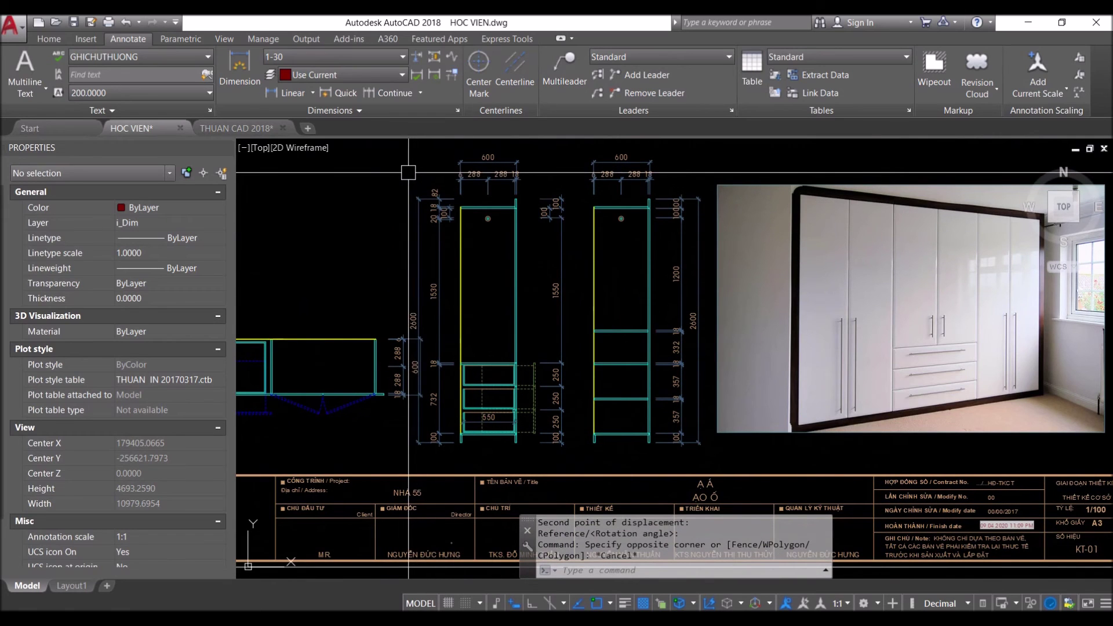
{"action": "left_click", "coordinate": [481, 210]}
{"action": "key", "text": "Escape"}
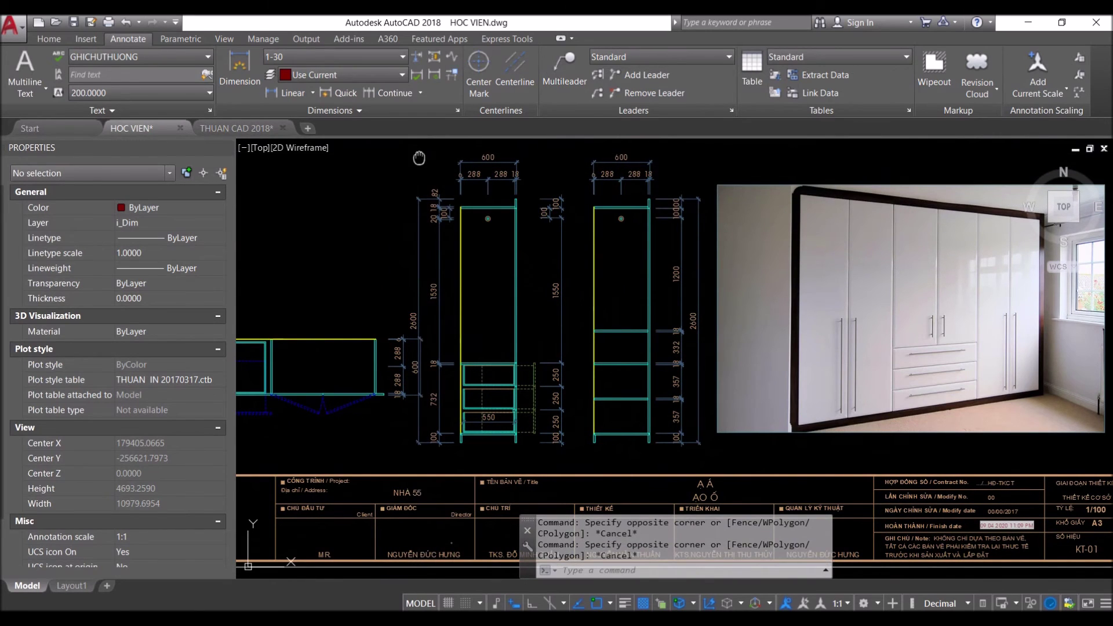
{"action": "middle_click_drag", "start_coordinate": [419, 156], "coordinate": [422, 170]}
{"action": "left_click", "coordinate": [414, 152]}
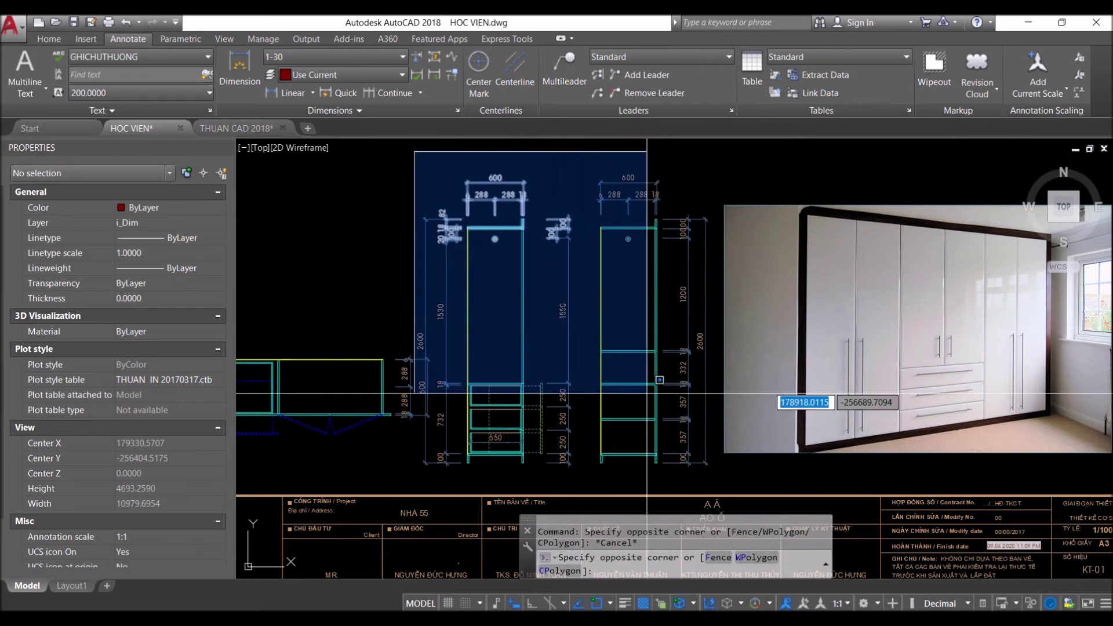
{"action": "left_click", "coordinate": [725, 476]}
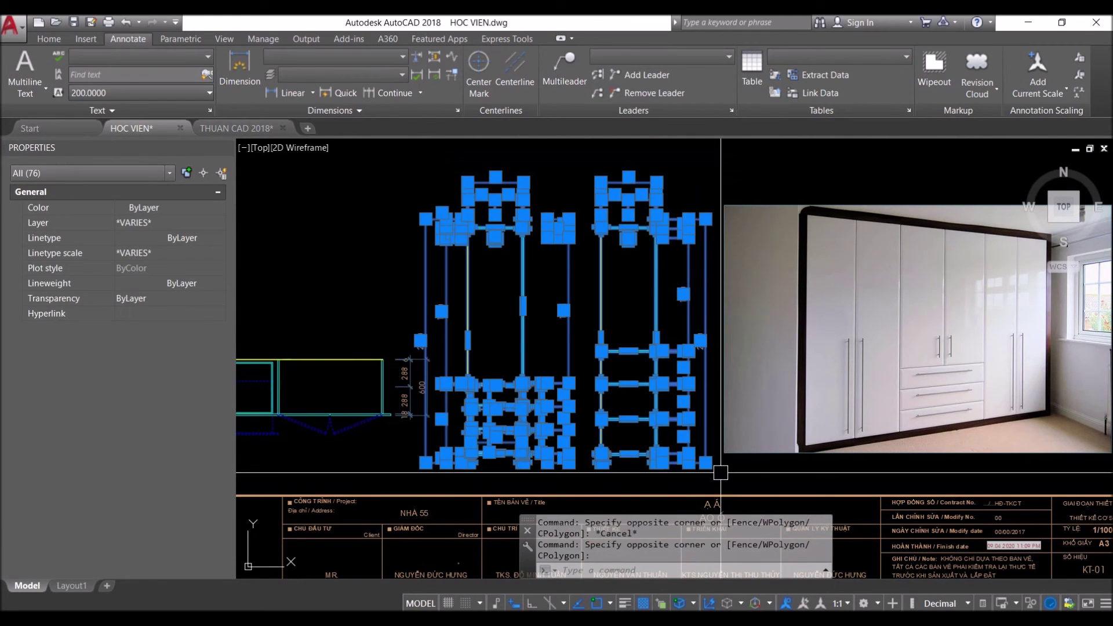
{"action": "type", "text": "m"}
{"action": "key", "text": "space"}
{"action": "left_click", "coordinate": [372, 256]}
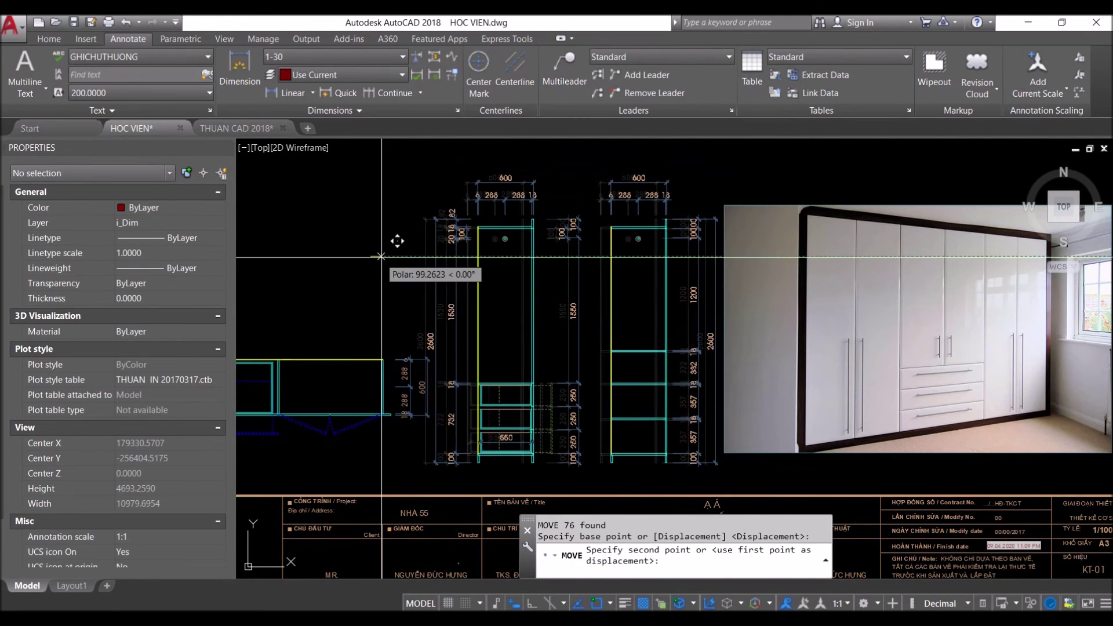
{"action": "left_click", "coordinate": [381, 256]}
Move the left cabinet section separately
{"action": "left_click", "coordinate": [417, 171]}
{"action": "key", "text": "Escape"}
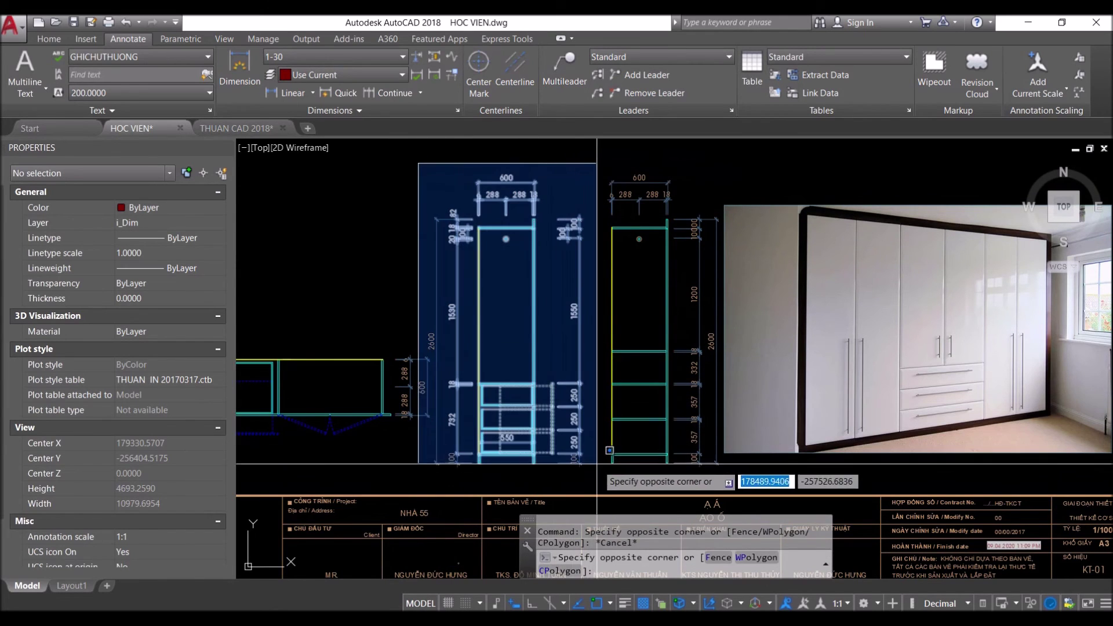
{"action": "left_click", "coordinate": [599, 469]}
{"action": "key", "text": "Return"}
{"action": "scroll", "coordinate": [475, 481], "scroll_direction": "up", "scroll_amount": 5}
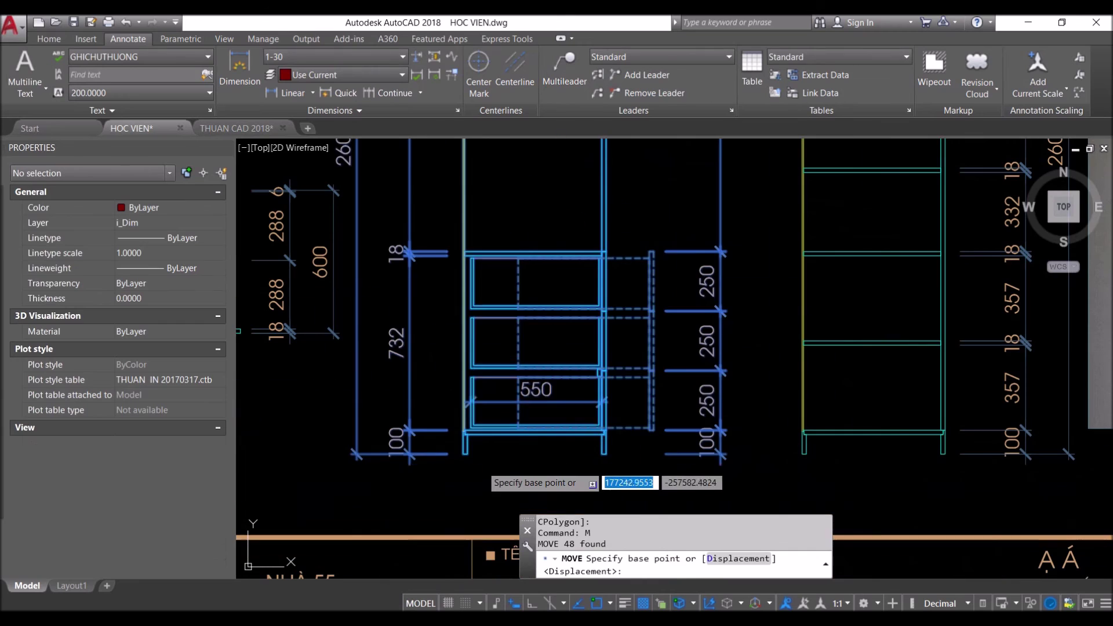
{"action": "left_click", "coordinate": [559, 483]}
Shrink the wardrobe photo to about 93.7% by stretching its corner grip
{"action": "scroll", "coordinate": [567, 483], "scroll_direction": "down", "scroll_amount": 5}
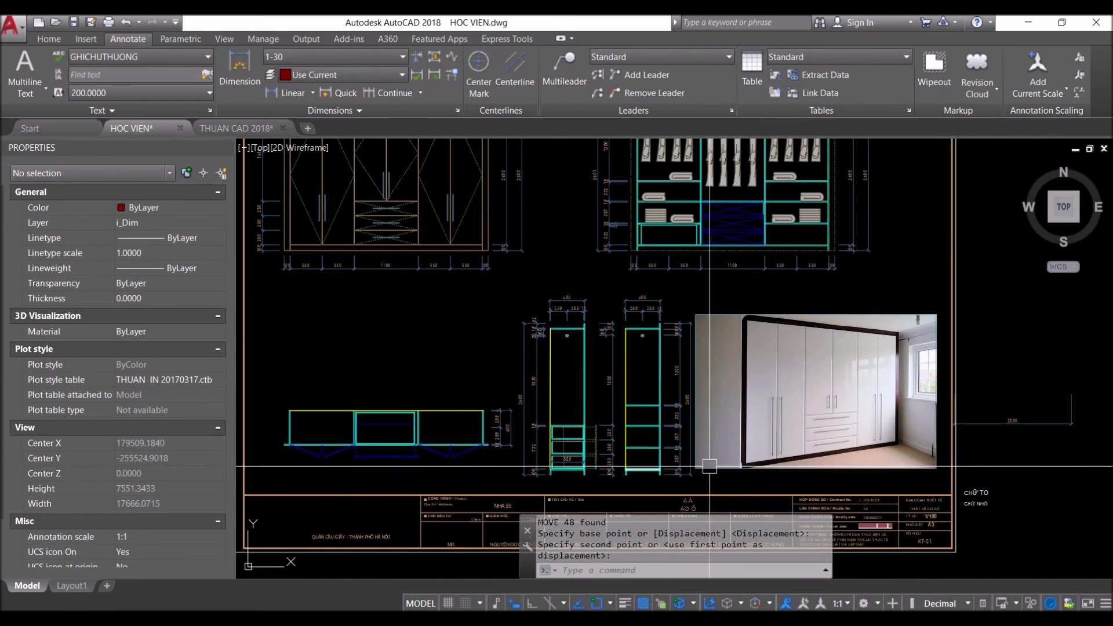
{"action": "left_click", "coordinate": [705, 420]}
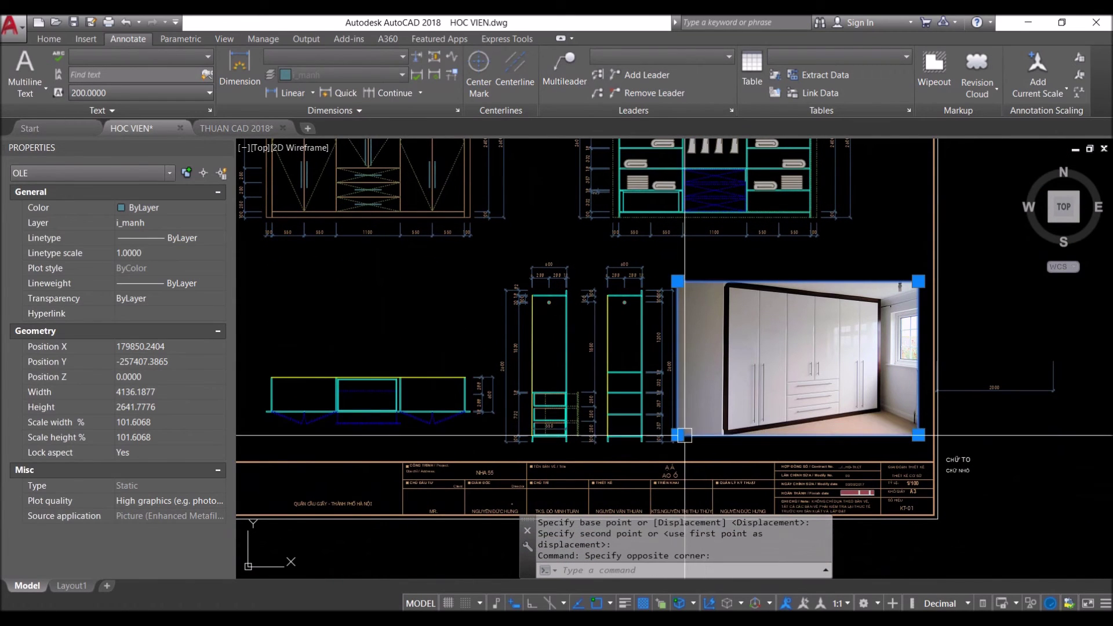
{"action": "left_click", "coordinate": [684, 436]}
{"action": "scroll", "coordinate": [707, 458], "scroll_direction": "down", "scroll_amount": 2}
{"action": "scroll", "coordinate": [707, 457], "scroll_direction": "down", "scroll_amount": 2}
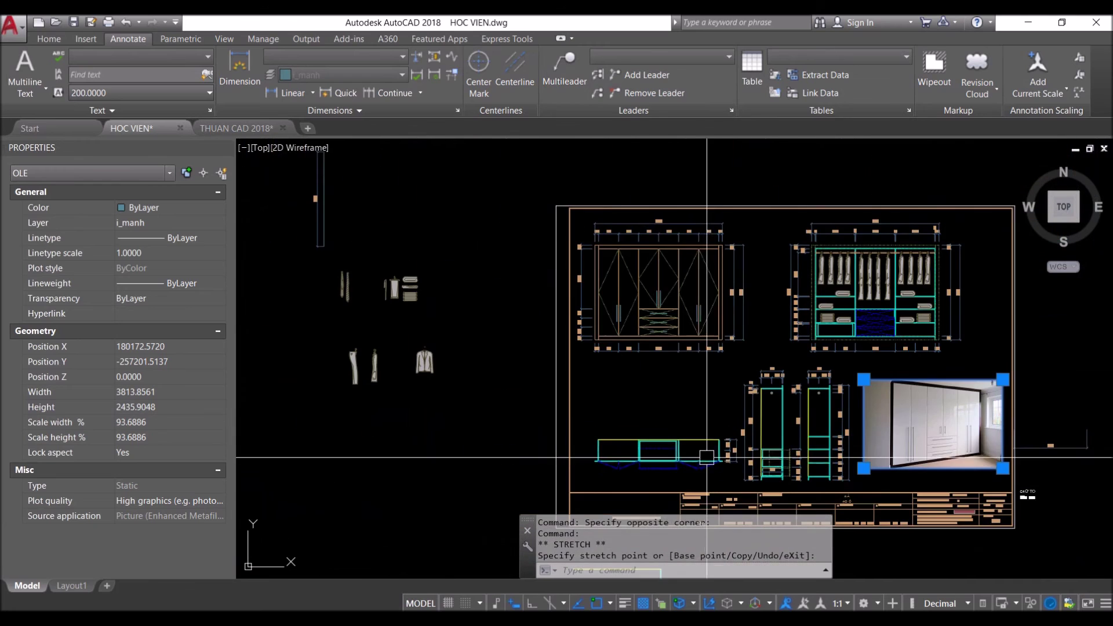
Begin a vertical construction line as a placement guide
{"action": "key", "text": "Escape"}
{"action": "key", "text": "Escape"}
{"action": "type", "text": "v"}
{"action": "key", "text": "Return"}
{"action": "type", "text": "v"}
{"action": "key", "text": "Return"}
{"action": "scroll", "coordinate": [703, 267], "scroll_direction": "up", "scroll_amount": 8}
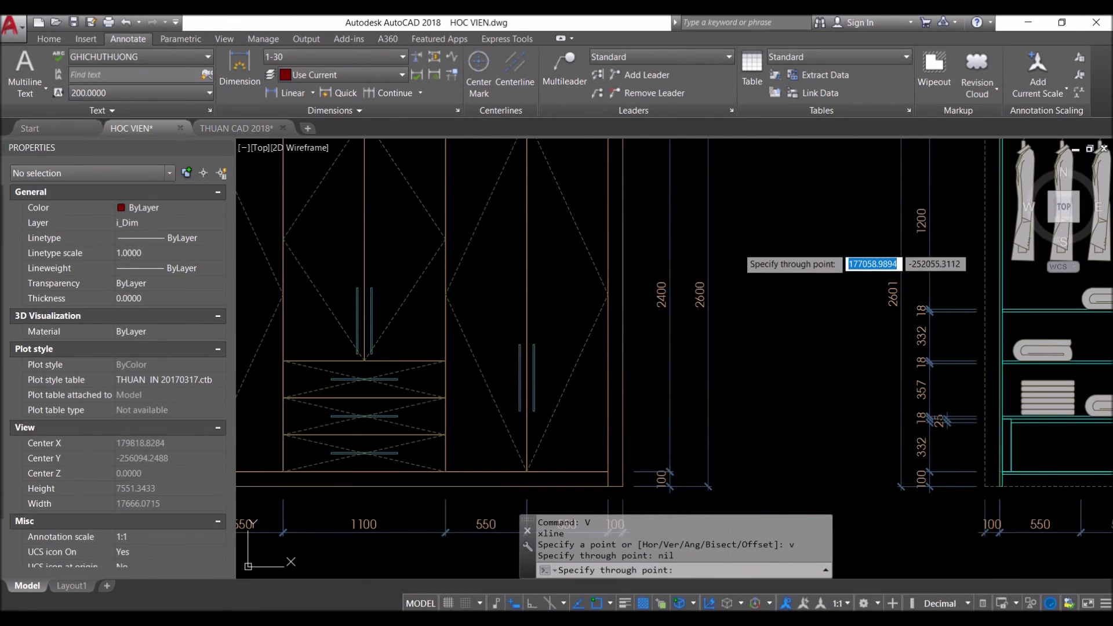
Place the vertical guide line, then delete it
{"action": "scroll", "coordinate": [647, 279], "scroll_direction": "down", "scroll_amount": 6}
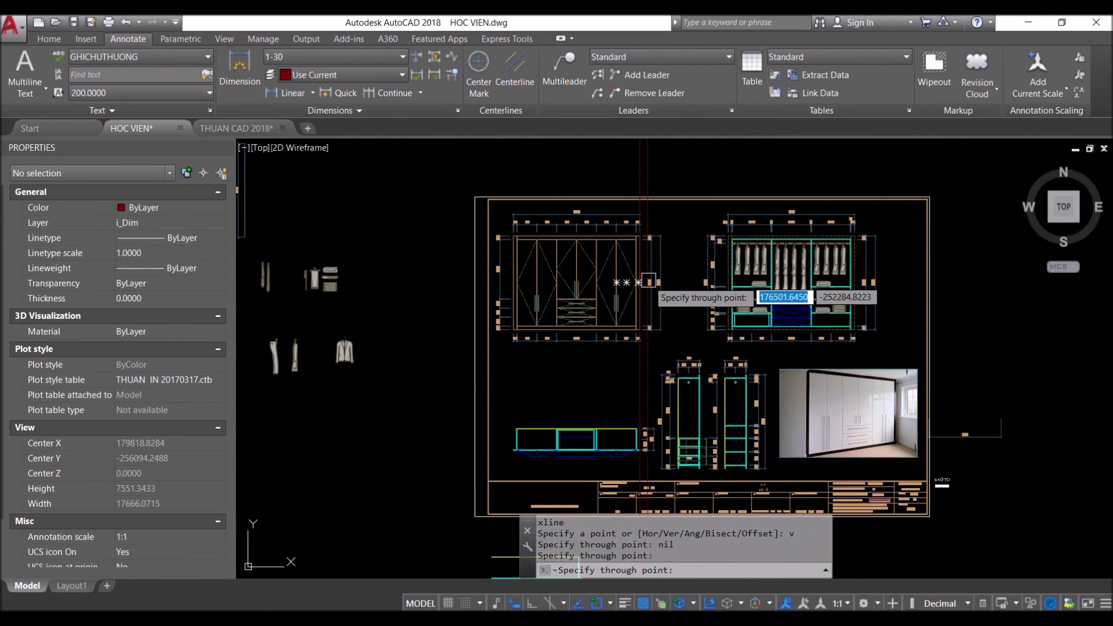
{"action": "scroll", "coordinate": [665, 330], "scroll_direction": "up", "scroll_amount": 3}
{"action": "left_click", "coordinate": [624, 380]}
{"action": "key", "text": "Escape"}
{"action": "left_click", "coordinate": [633, 377]}
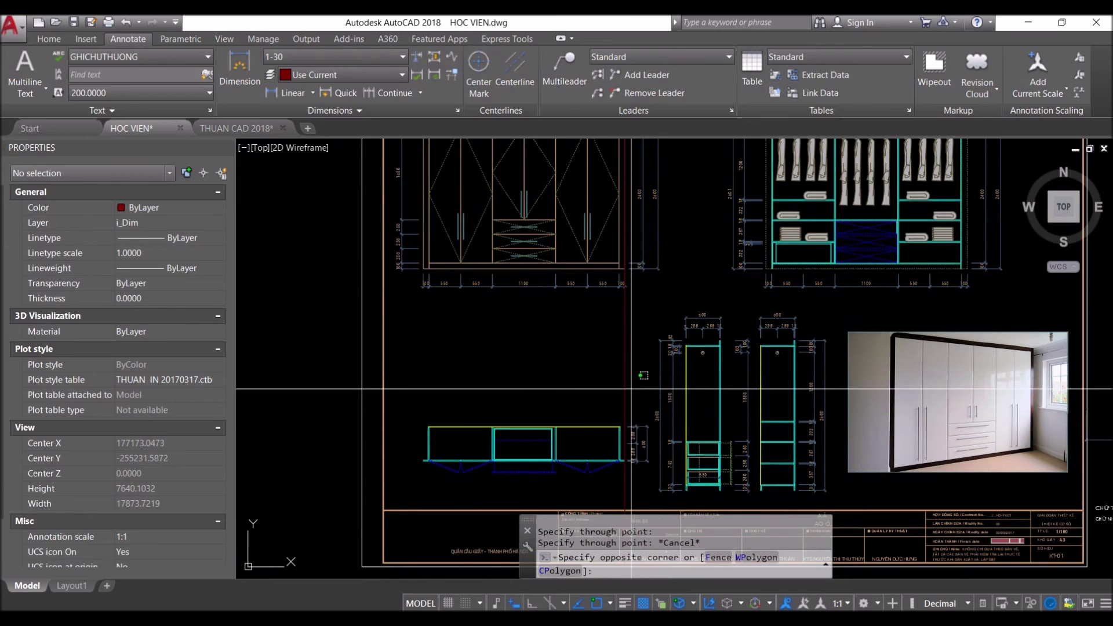
{"action": "left_click", "coordinate": [593, 379]}
{"action": "key", "text": "Return"}
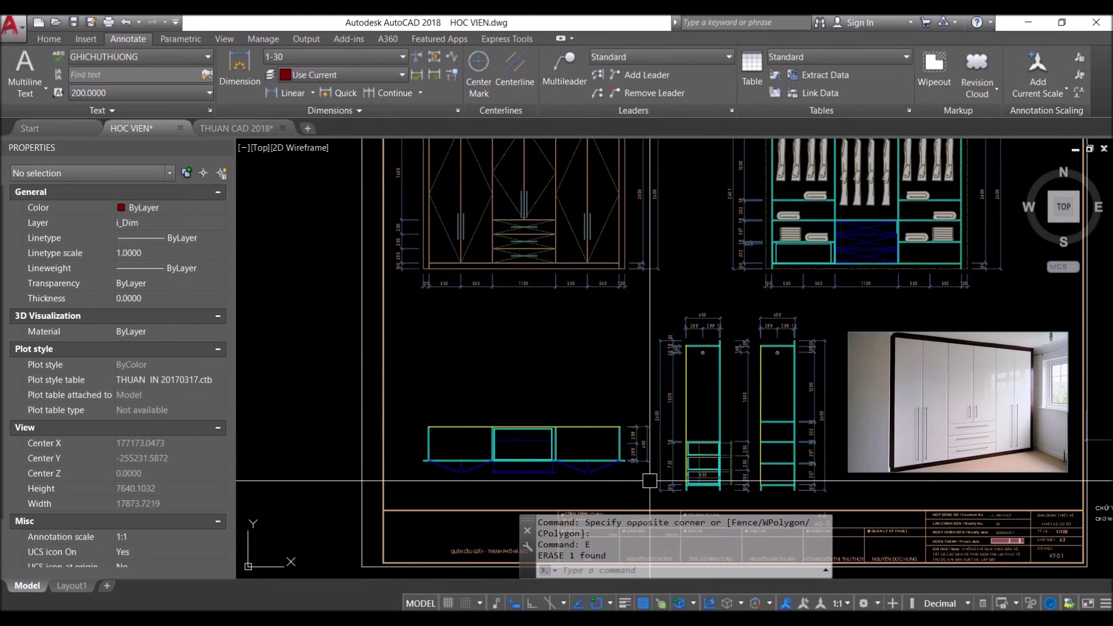
Delete the two vertical 288 dimensions beside the plan
{"action": "scroll", "coordinate": [649, 481], "scroll_direction": "up", "scroll_amount": 3}
{"action": "left_click", "coordinate": [650, 474]}
{"action": "left_click", "coordinate": [602, 374]}
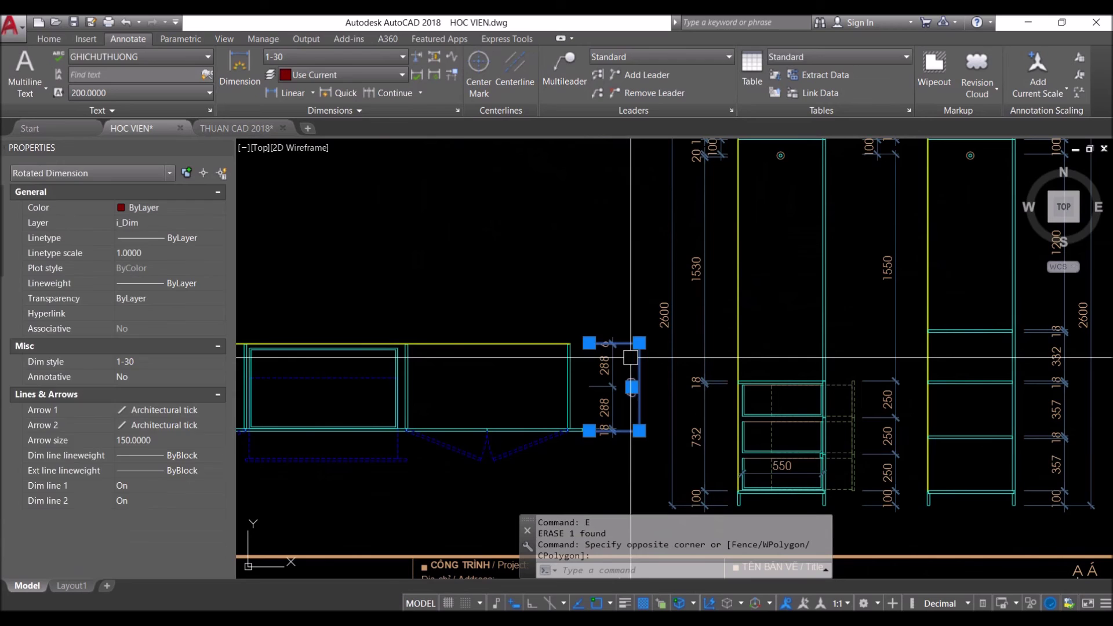
{"action": "key", "text": "Escape"}
{"action": "scroll", "coordinate": [646, 398], "scroll_direction": "up", "scroll_amount": 3}
{"action": "left_click", "coordinate": [650, 377]}
{"action": "left_click", "coordinate": [593, 347]}
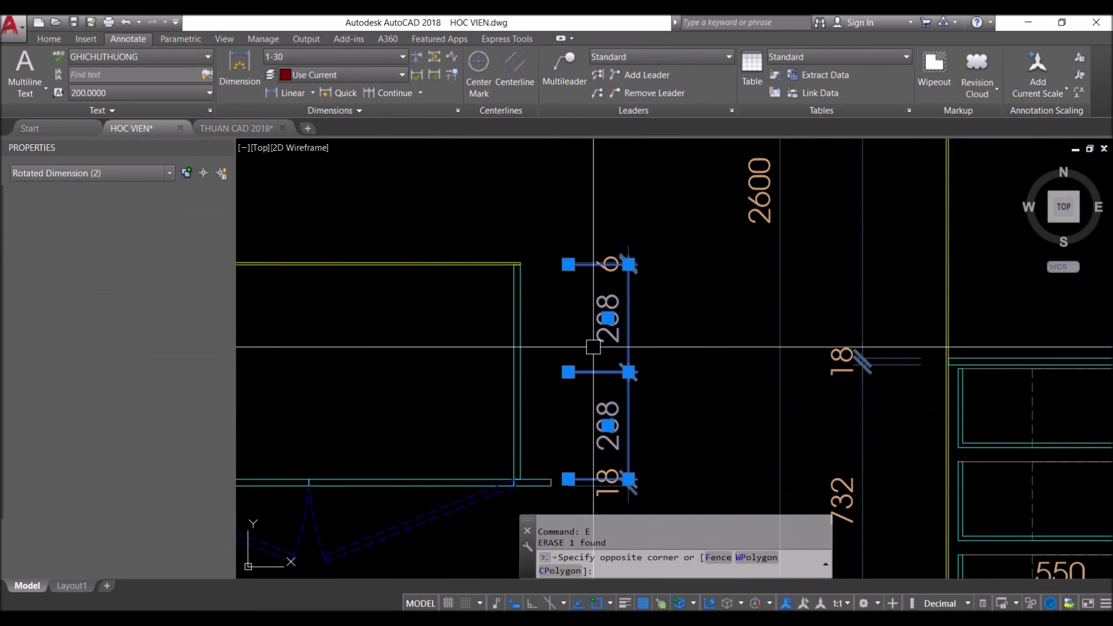
{"action": "key", "text": "Delete"}
Add vertical linear dimensions: 576 beside the plan and 600 left of the cabinet
{"action": "type", "text": "dli"}
{"action": "key", "text": "Return"}
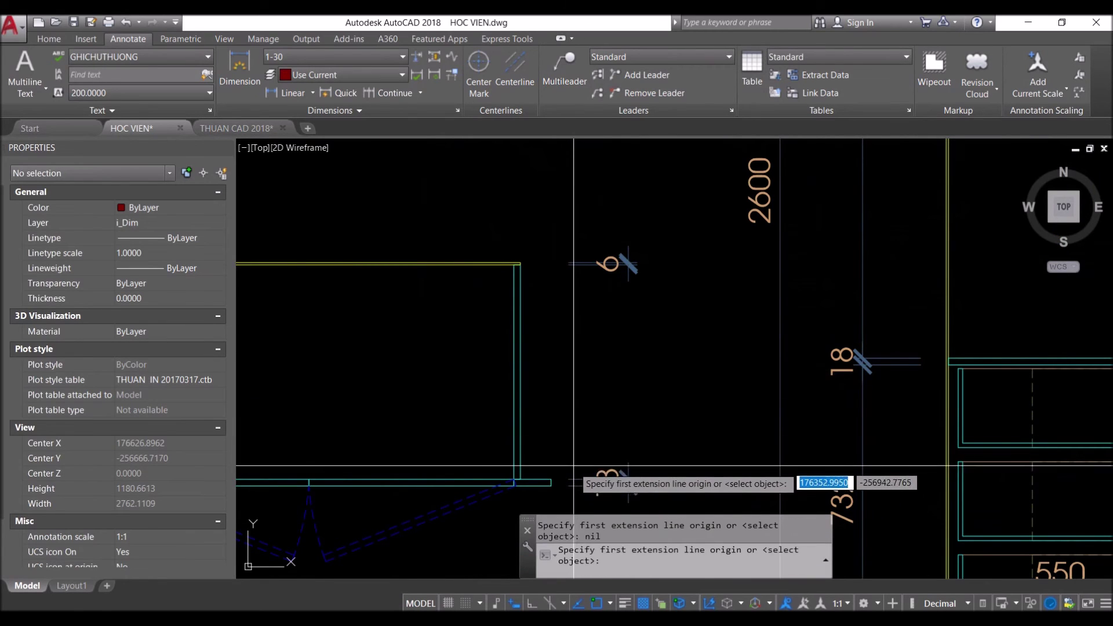
{"action": "left_click", "coordinate": [567, 480]}
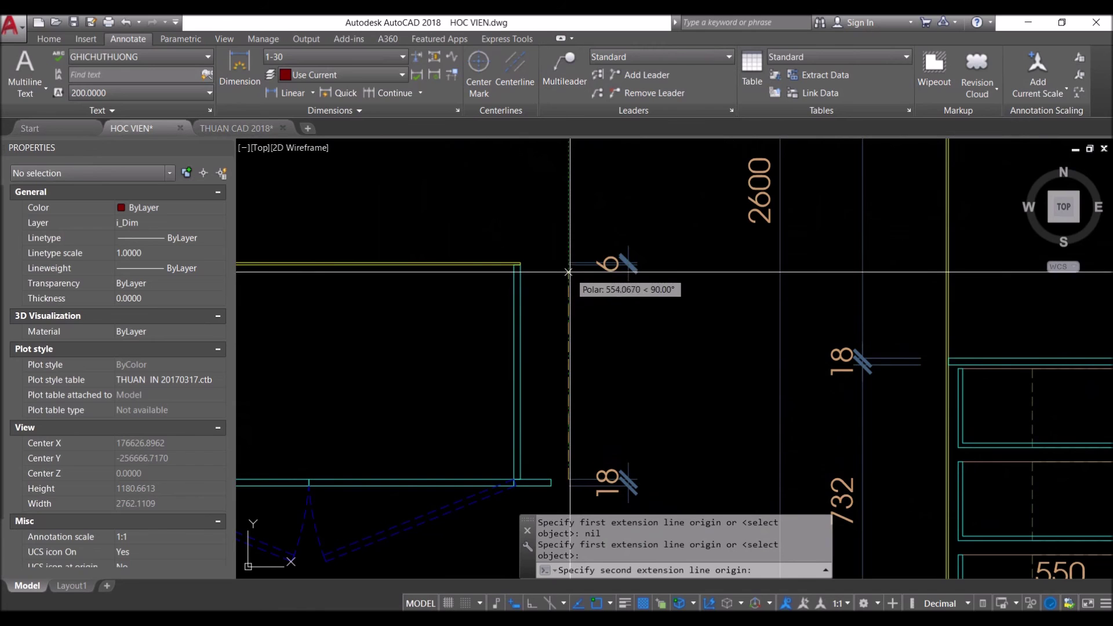
{"action": "left_click", "coordinate": [568, 264]}
{"action": "scroll", "coordinate": [609, 464], "scroll_direction": "up", "scroll_amount": 6}
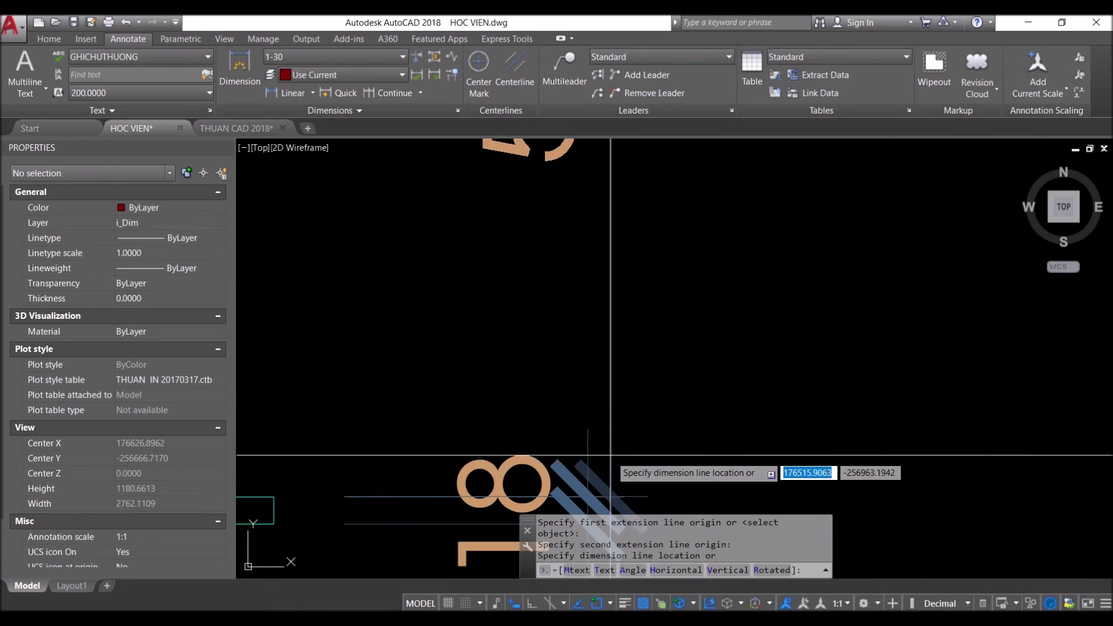
{"action": "scroll", "coordinate": [587, 430], "scroll_direction": "down", "scroll_amount": 6}
{"action": "left_click", "coordinate": [629, 384]}
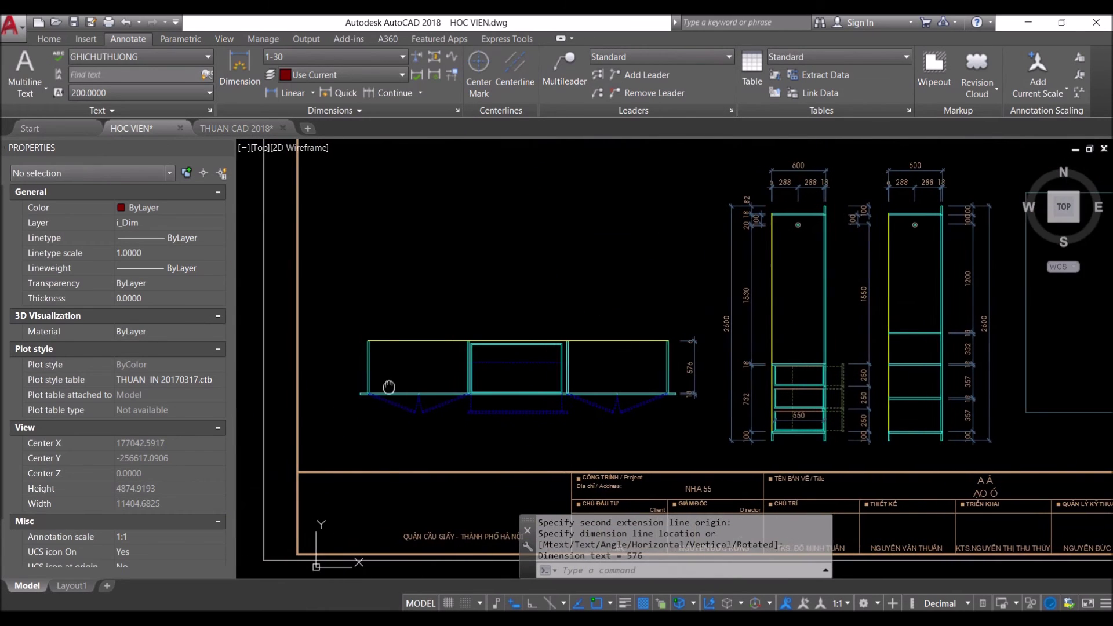
{"action": "key", "text": "Return"}
{"action": "scroll", "coordinate": [325, 386], "scroll_direction": "up", "scroll_amount": 4}
{"action": "left_click", "coordinate": [327, 387]}
{"action": "scroll", "coordinate": [352, 283], "scroll_direction": "up", "scroll_amount": 6}
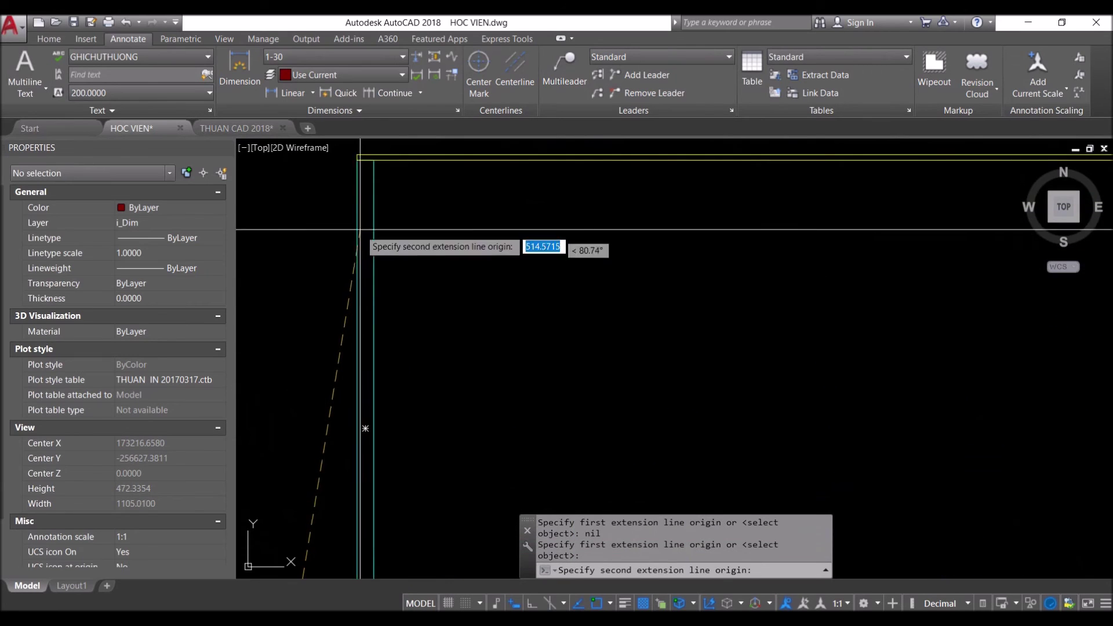
{"action": "left_click", "coordinate": [357, 154]}
{"action": "scroll", "coordinate": [357, 154], "scroll_direction": "down", "scroll_amount": 6}
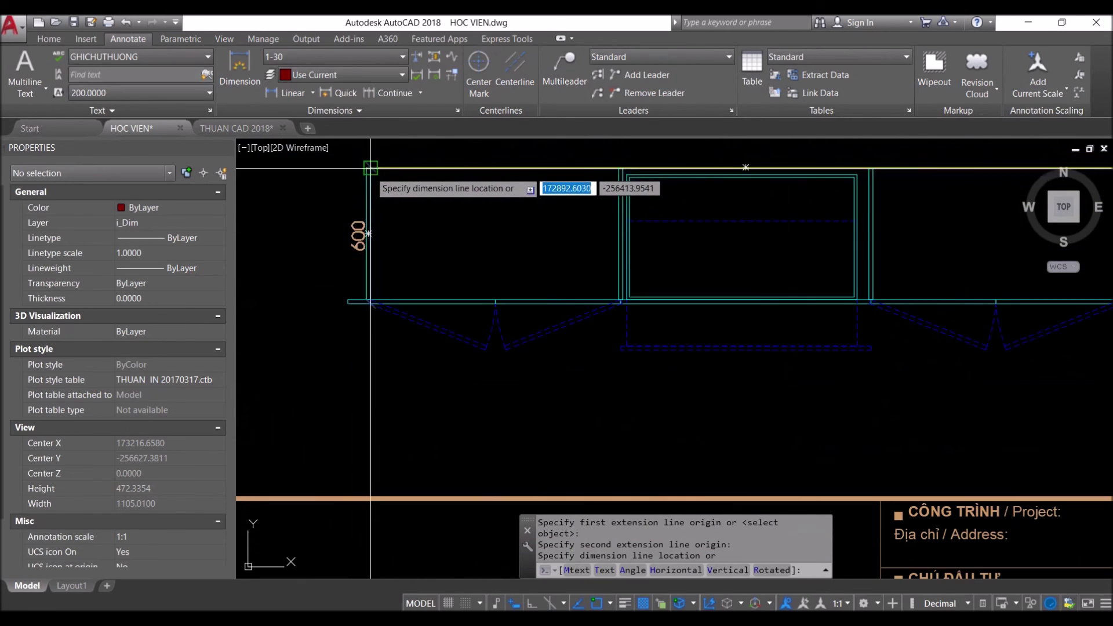
{"action": "left_click", "coordinate": [305, 206]}
Trim the 600 dimension's extension lines with the Q routine
{"action": "left_click", "coordinate": [323, 281]}
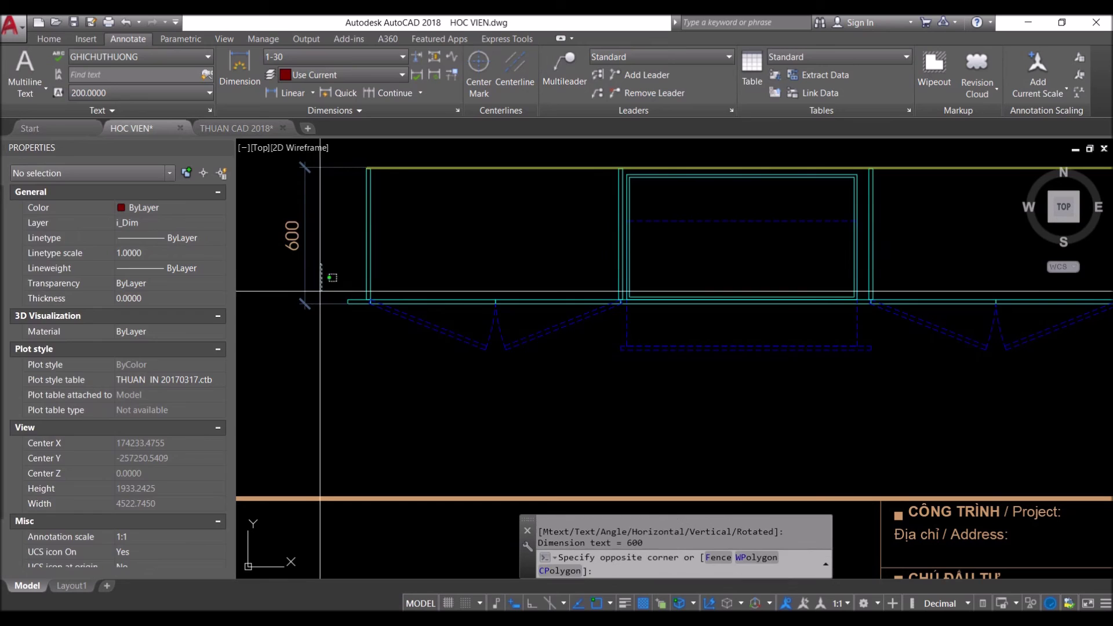
{"action": "left_click", "coordinate": [293, 255]}
{"action": "type", "text": "Q"}
{"action": "key", "text": "Return"}
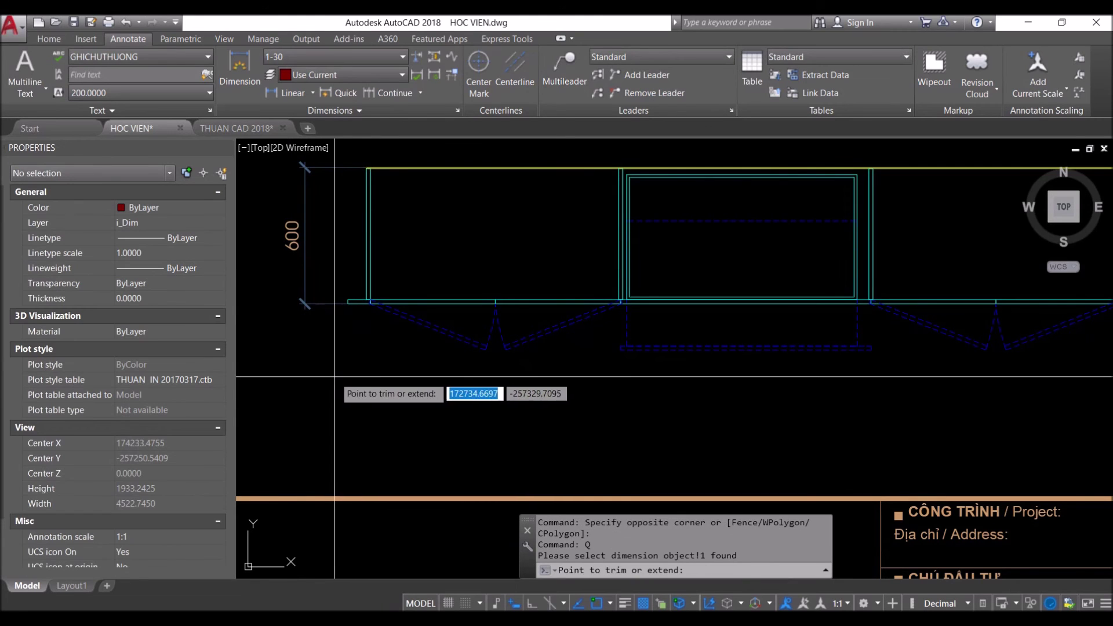
{"action": "left_click", "coordinate": [335, 377]}
{"action": "scroll", "coordinate": [571, 346], "scroll_direction": "down", "scroll_amount": 8}
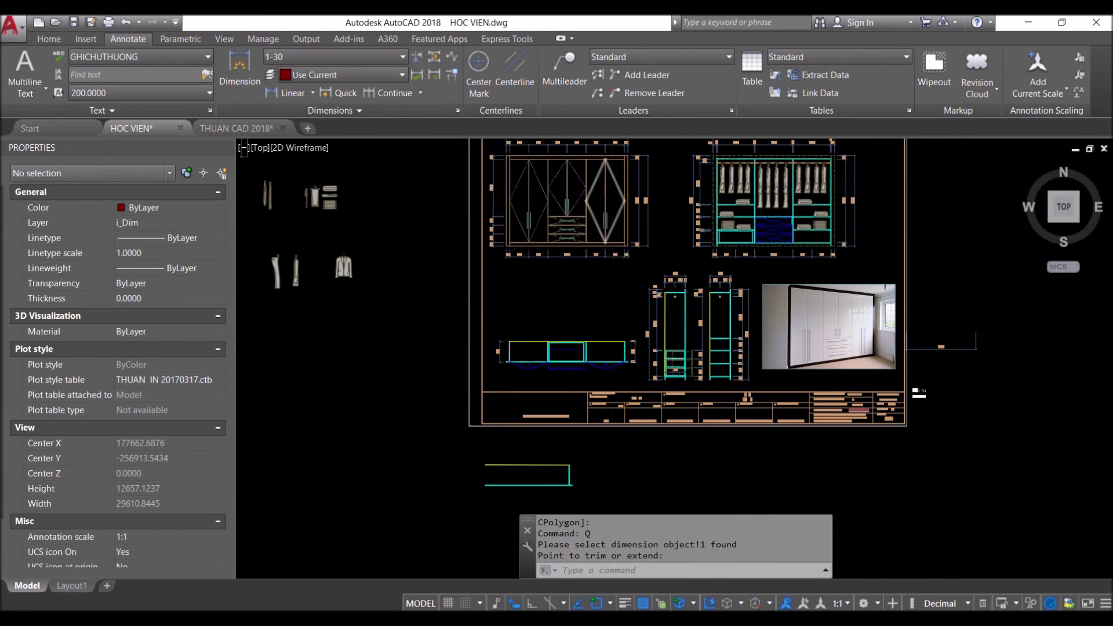
Copy the elevation's seven width dimensions to sit under the plan cabinet
{"action": "scroll", "coordinate": [798, 268], "scroll_direction": "up", "scroll_amount": 4}
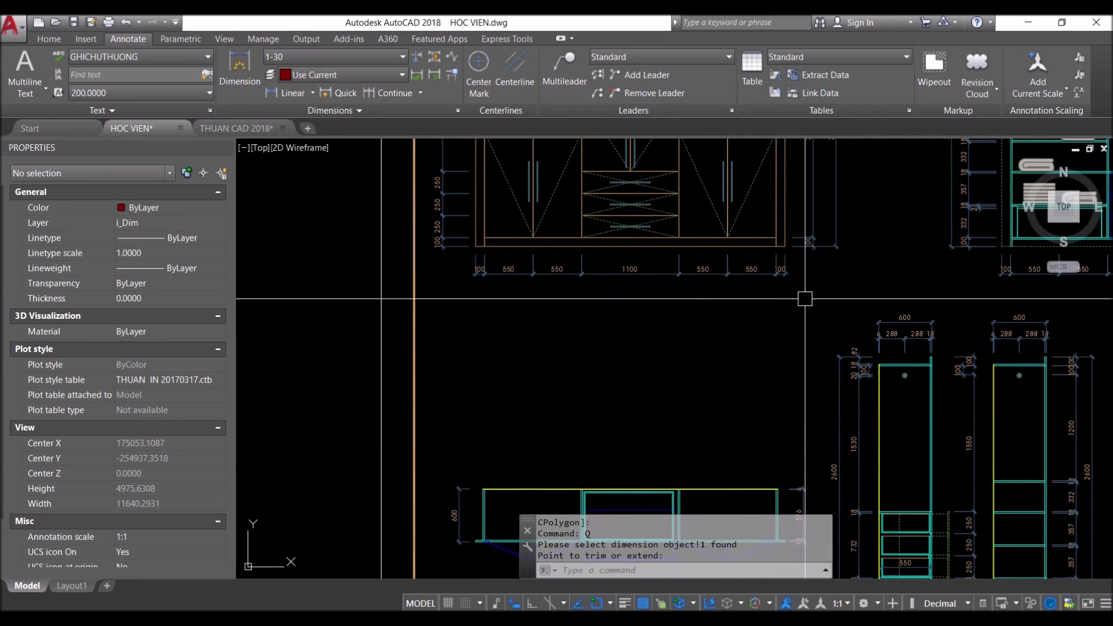
{"action": "left_click", "coordinate": [798, 261]}
{"action": "left_click", "coordinate": [462, 273]}
{"action": "type", "text": "CO"}
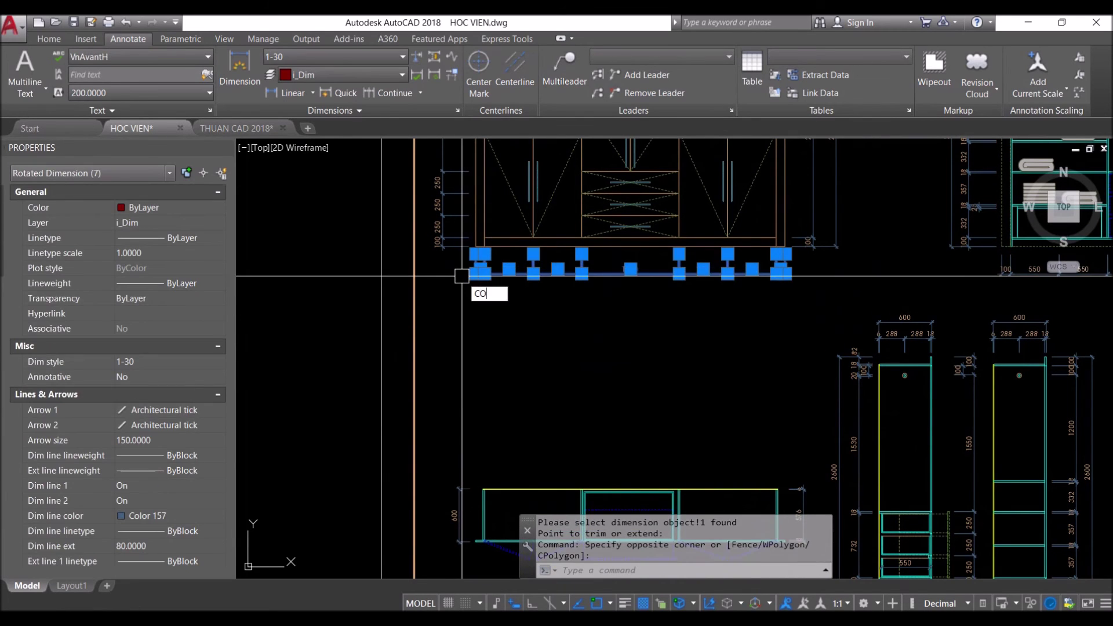
{"action": "key", "text": "Return"}
{"action": "scroll", "coordinate": [482, 279], "scroll_direction": "up", "scroll_amount": 3}
{"action": "left_click", "coordinate": [473, 293]}
{"action": "middle_click_drag", "start_coordinate": [493, 340], "coordinate": [457, 319]}
{"action": "scroll", "coordinate": [457, 320], "scroll_direction": "down", "scroll_amount": 3}
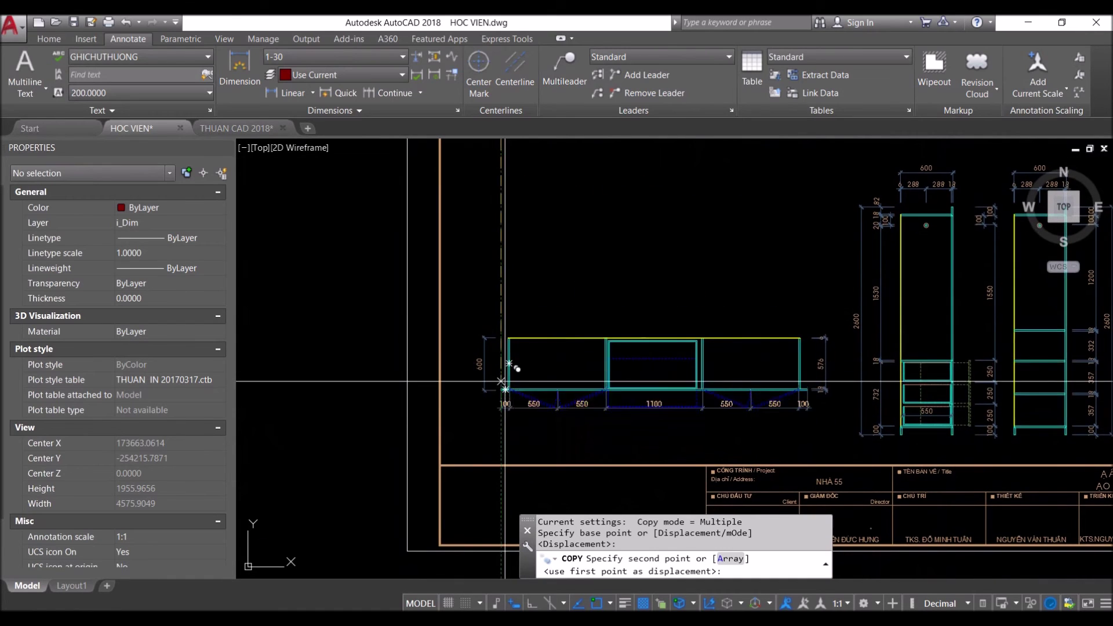
{"action": "scroll", "coordinate": [505, 382], "scroll_direction": "up", "scroll_amount": 3}
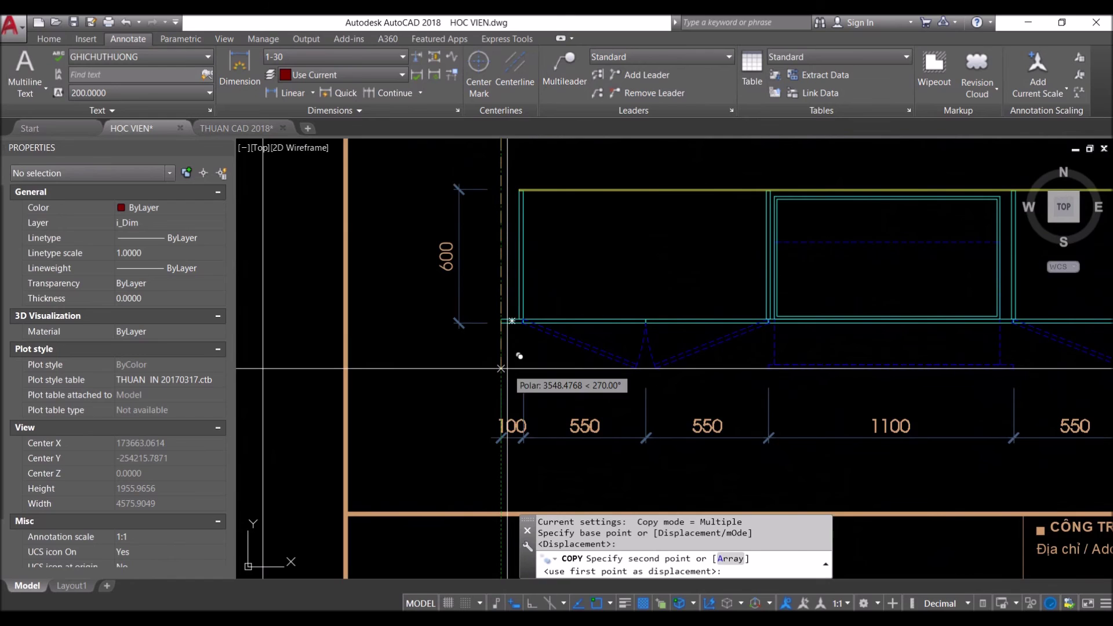
{"action": "left_click", "coordinate": [501, 369]}
{"action": "scroll", "coordinate": [501, 368], "scroll_direction": "down", "scroll_amount": 3}
{"action": "key", "text": "Escape"}
Move the plan view's 35 objects higher on the sheet
{"action": "left_click", "coordinate": [393, 287]}
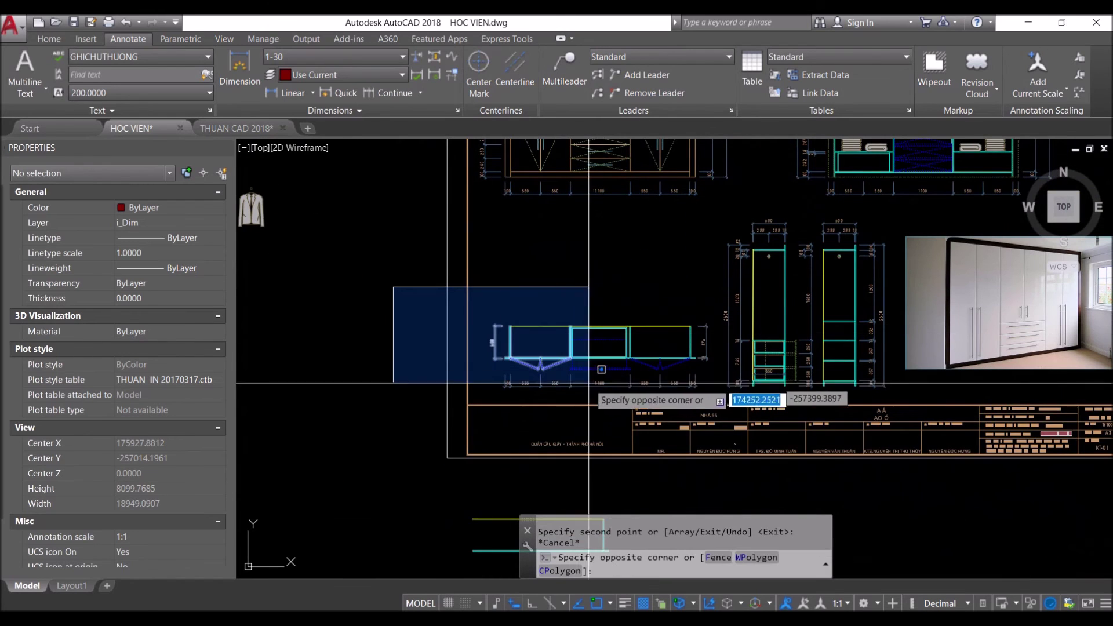
{"action": "left_click", "coordinate": [716, 458]}
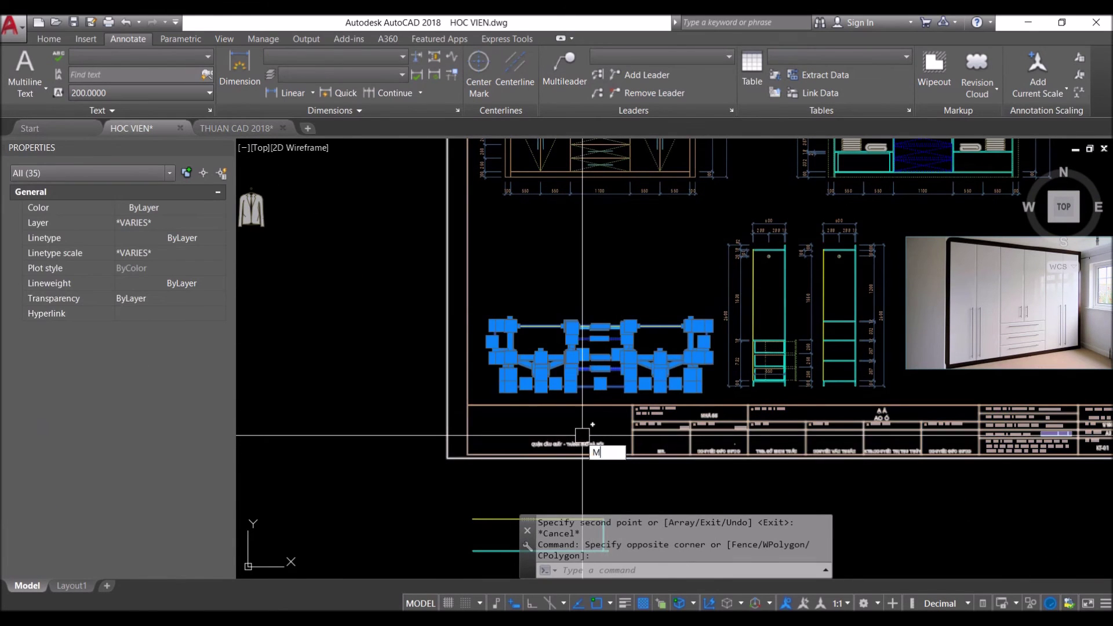
{"action": "key", "text": "Return"}
{"action": "left_click", "coordinate": [332, 422]}
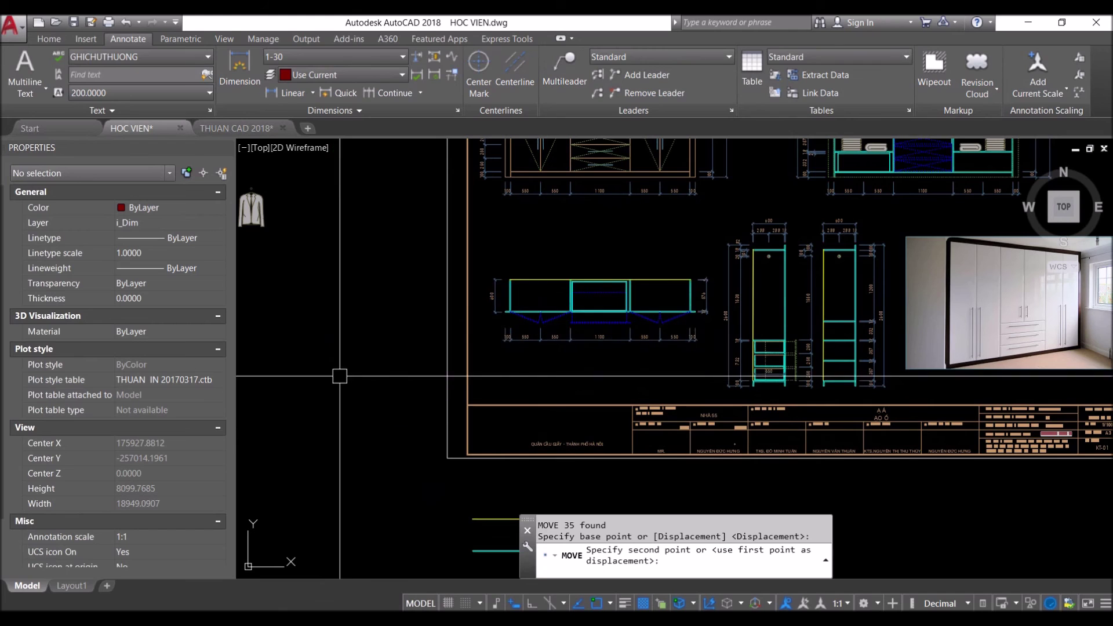
{"action": "left_click", "coordinate": [448, 405]}
{"action": "scroll", "coordinate": [448, 423], "scroll_direction": "down", "scroll_amount": 2}
Erase the stray dimension to the right of the photo
{"action": "left_click", "coordinate": [869, 417]}
{"action": "left_click", "coordinate": [842, 372]}
{"action": "type", "text": "e"}
{"action": "key", "text": "Return"}
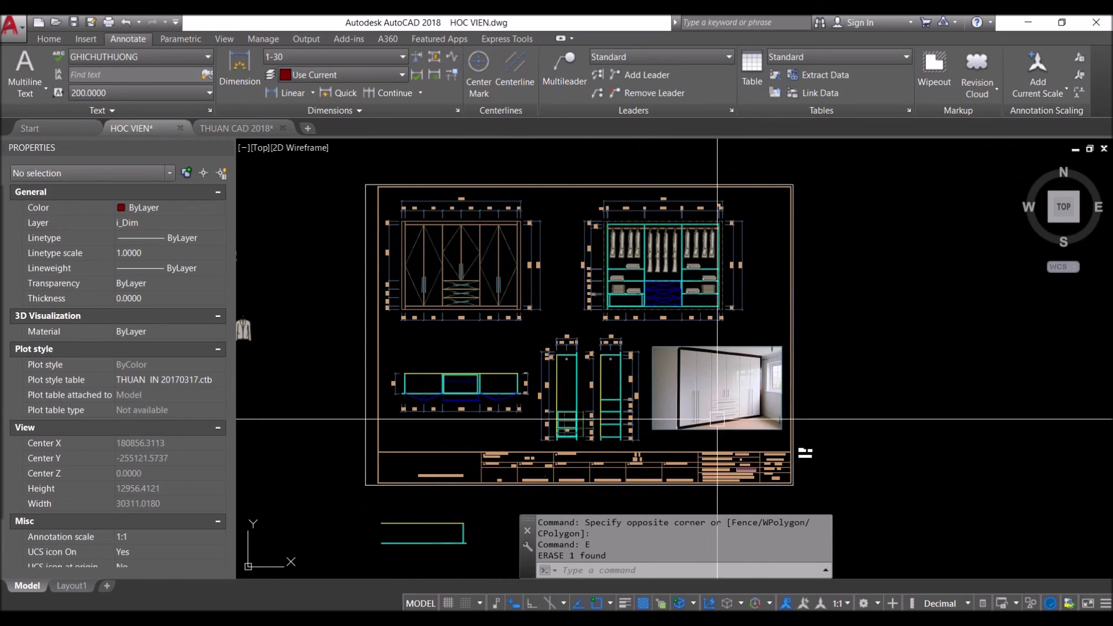
{"action": "scroll", "coordinate": [870, 493], "scroll_direction": "up", "scroll_amount": 3}
{"action": "scroll", "coordinate": [869, 493], "scroll_direction": "up", "scroll_amount": 3}
{"action": "left_click", "coordinate": [766, 427]}
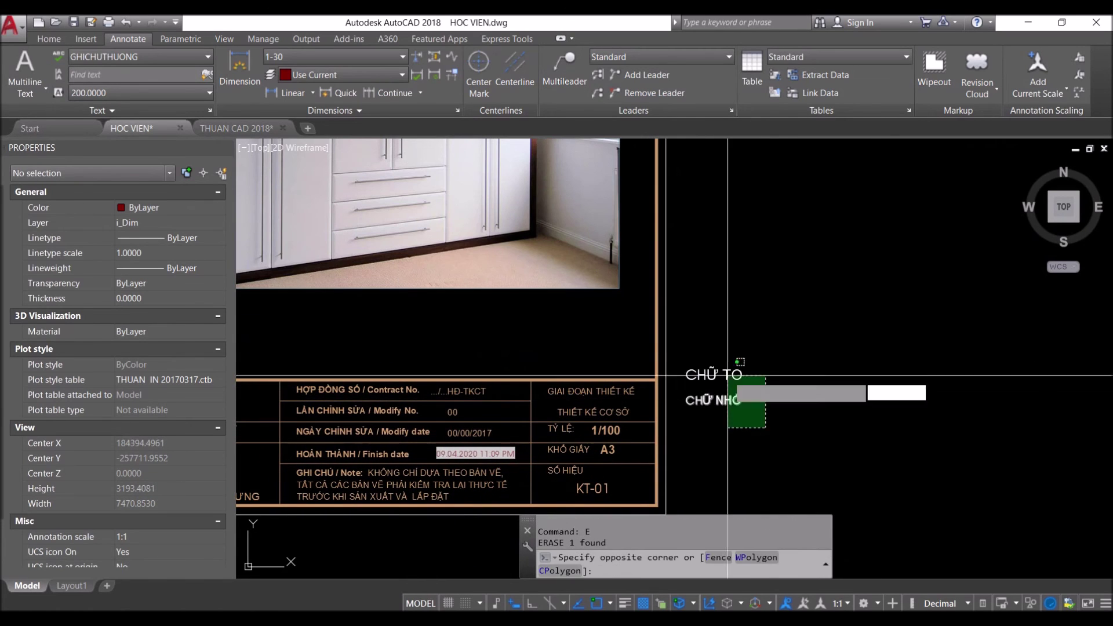
Move the CHỮ TO and CHỮ NHỎ texts from the title block to beneath the plan's width dimensions
{"action": "left_click", "coordinate": [730, 360]}
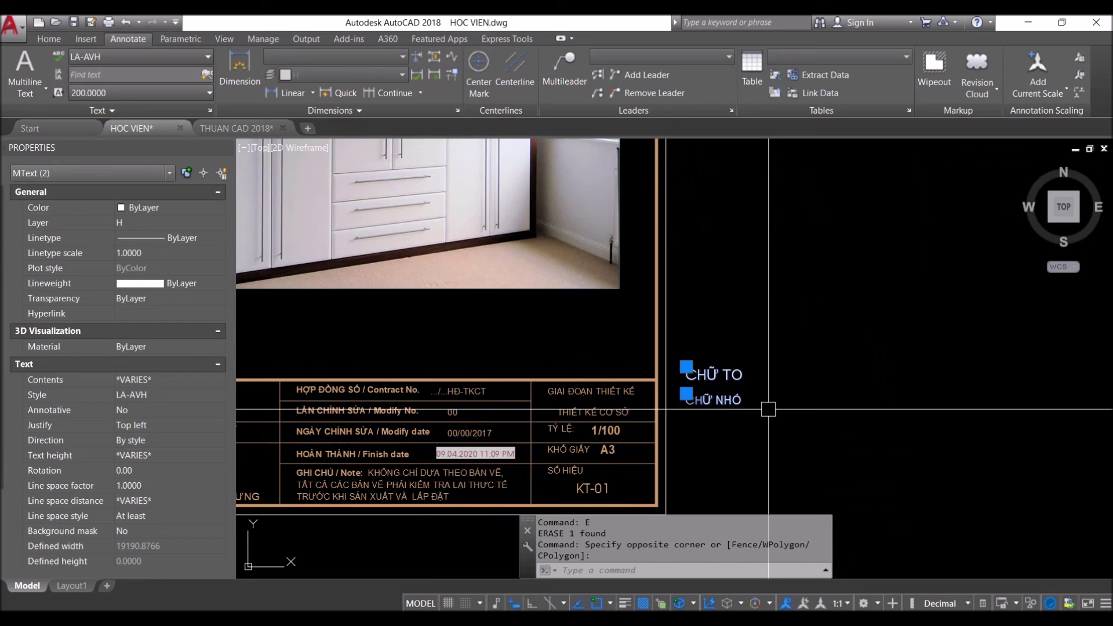
{"action": "type", "text": "C"}
{"action": "key", "text": "Return"}
{"action": "scroll", "coordinate": [748, 400], "scroll_direction": "down", "scroll_amount": 2}
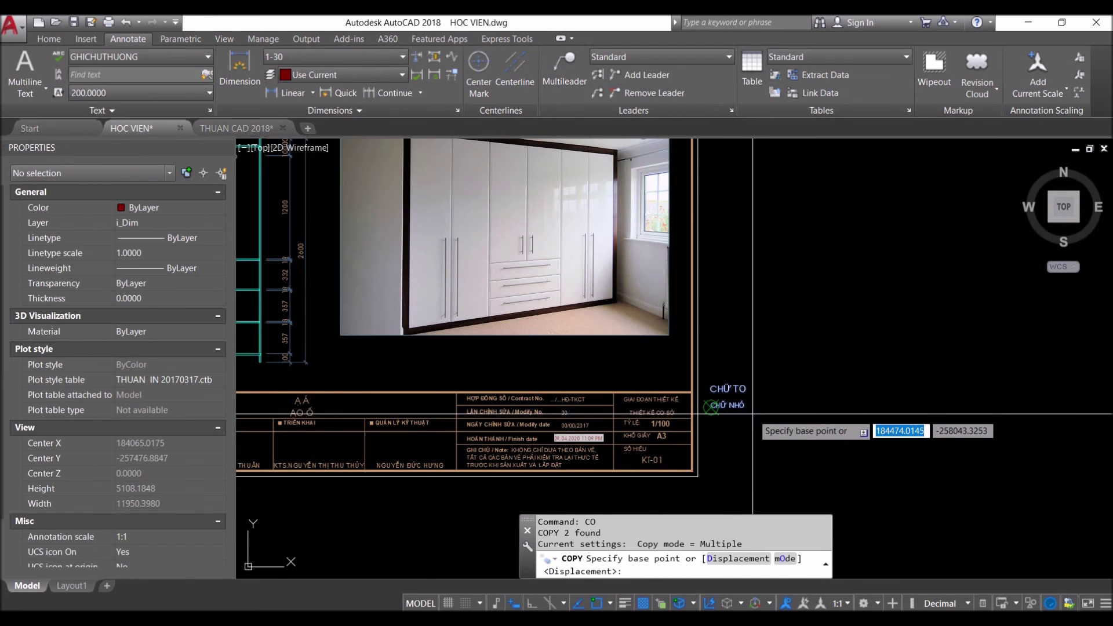
{"action": "key", "text": "Escape"}
{"action": "left_click", "coordinate": [735, 389]}
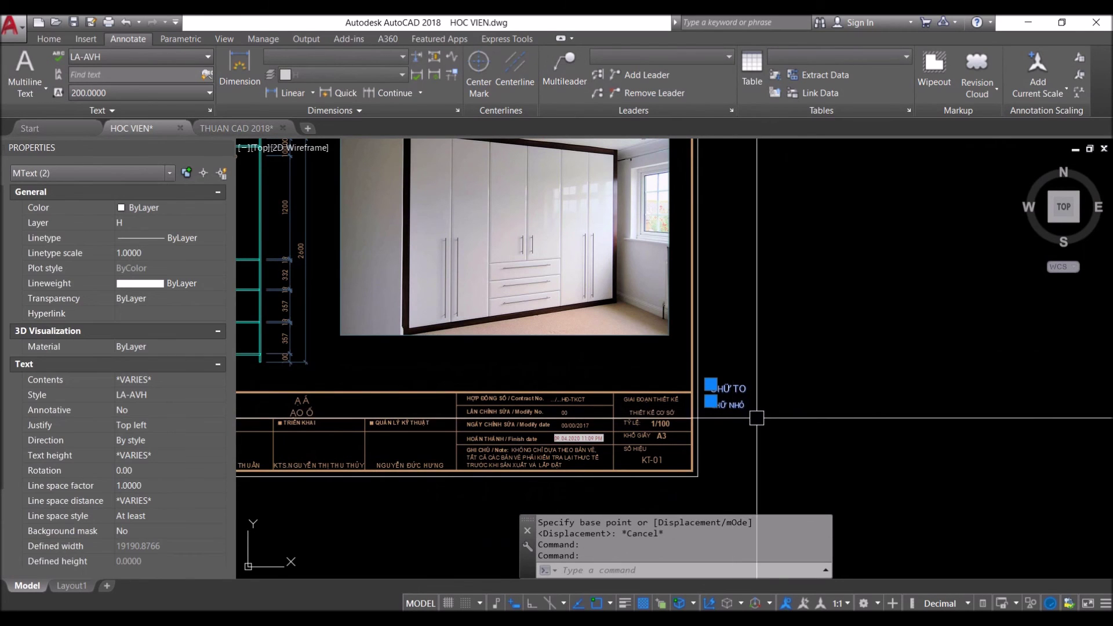
{"action": "type", "text": "m"}
{"action": "key", "text": "Return"}
{"action": "left_click", "coordinate": [758, 418]}
{"action": "scroll", "coordinate": [725, 377], "scroll_direction": "down", "scroll_amount": 3}
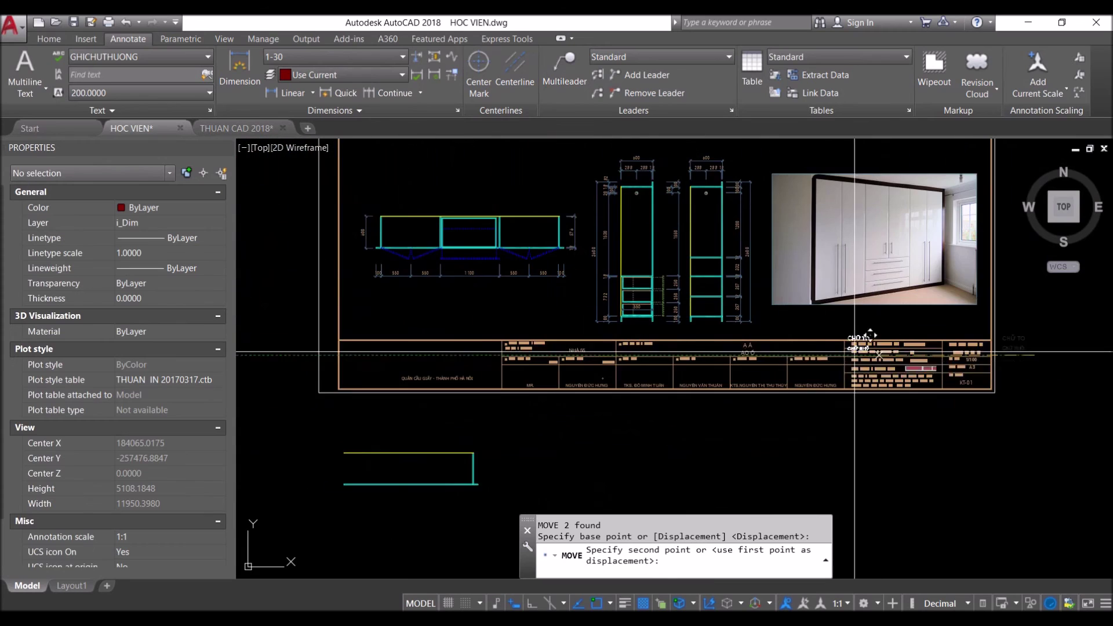
{"action": "scroll", "coordinate": [678, 347], "scroll_direction": "up", "scroll_amount": 1}
{"action": "scroll", "coordinate": [603, 316], "scroll_direction": "up", "scroll_amount": 1}
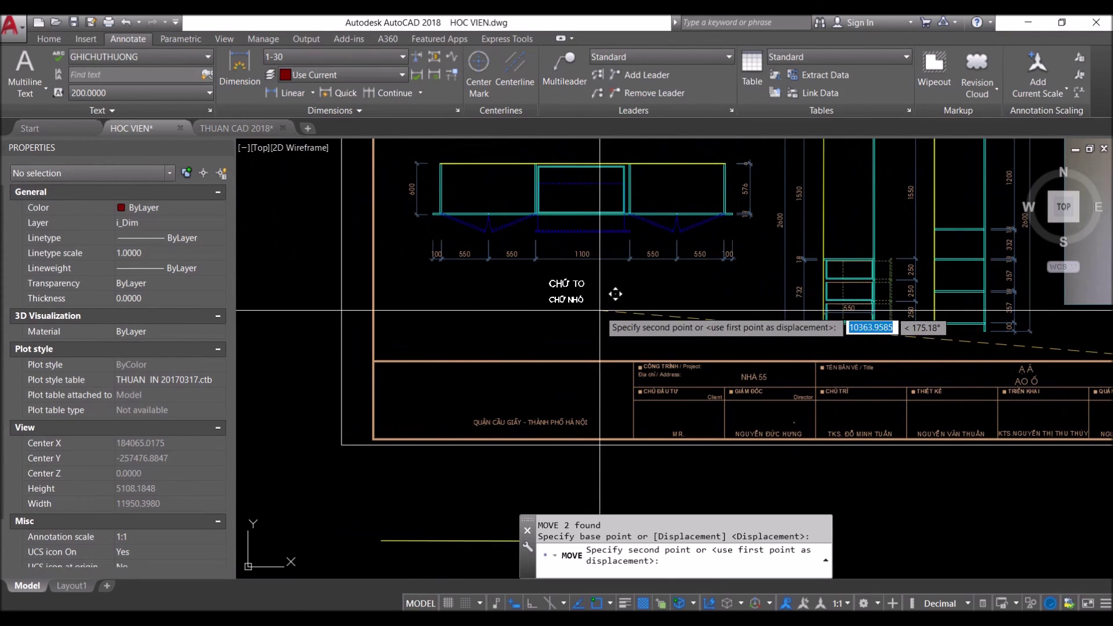
{"action": "left_click", "coordinate": [616, 310]}
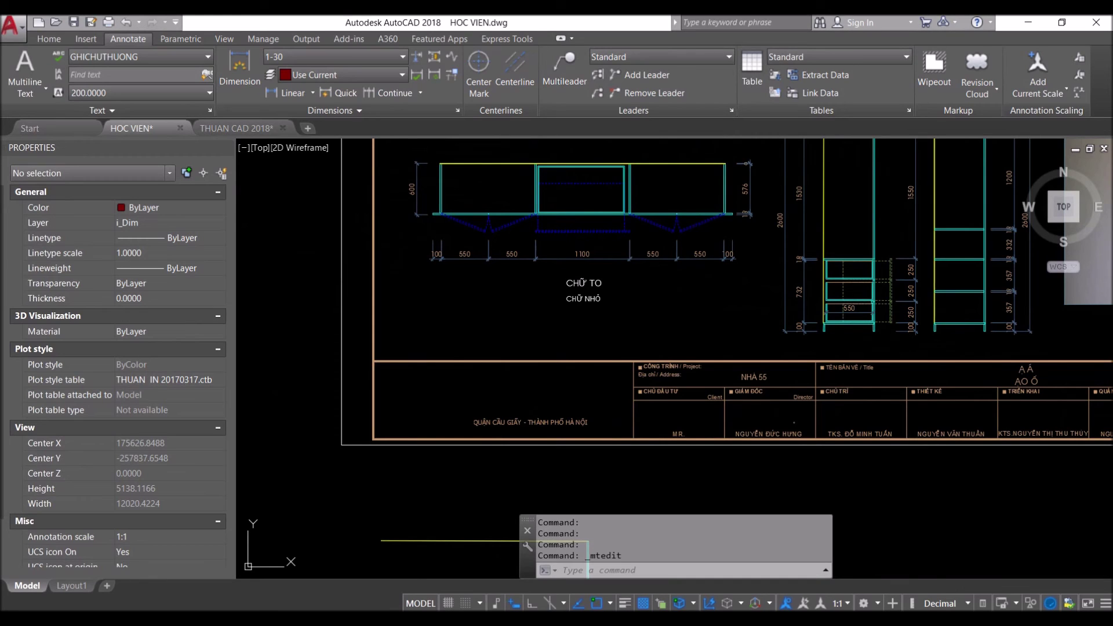
{"action": "right_click", "coordinate": [763, 616]}
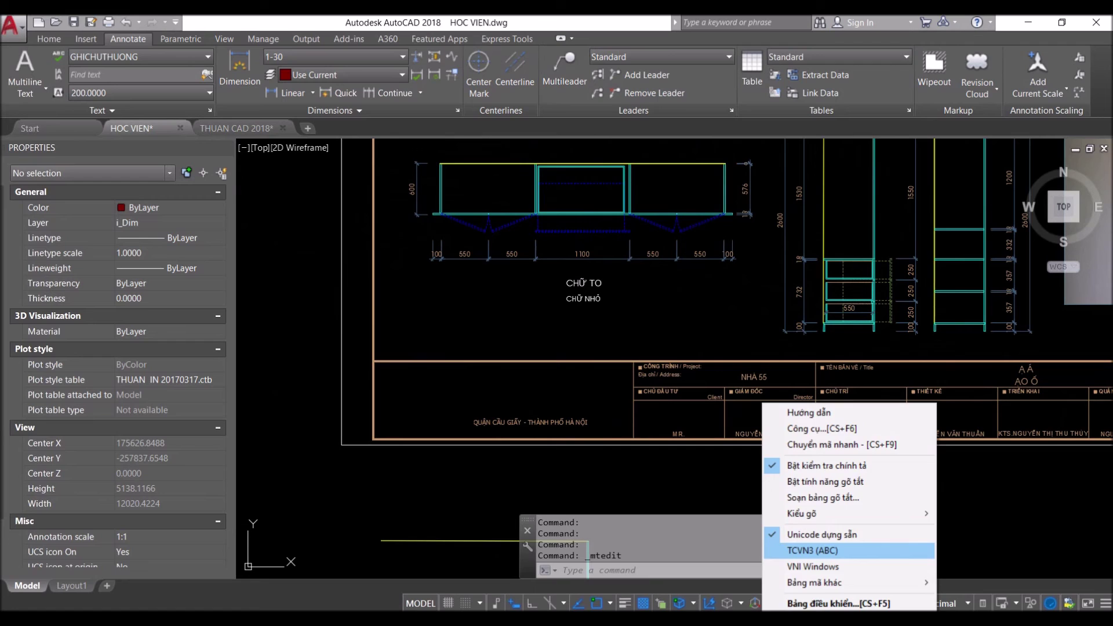
Switch typing to TCVN3 and retitle the CHỮ TO text as 'MẶT BẰNG'
{"action": "left_click", "coordinate": [812, 550]}
{"action": "scroll", "coordinate": [586, 279], "scroll_direction": "up", "scroll_amount": 4}
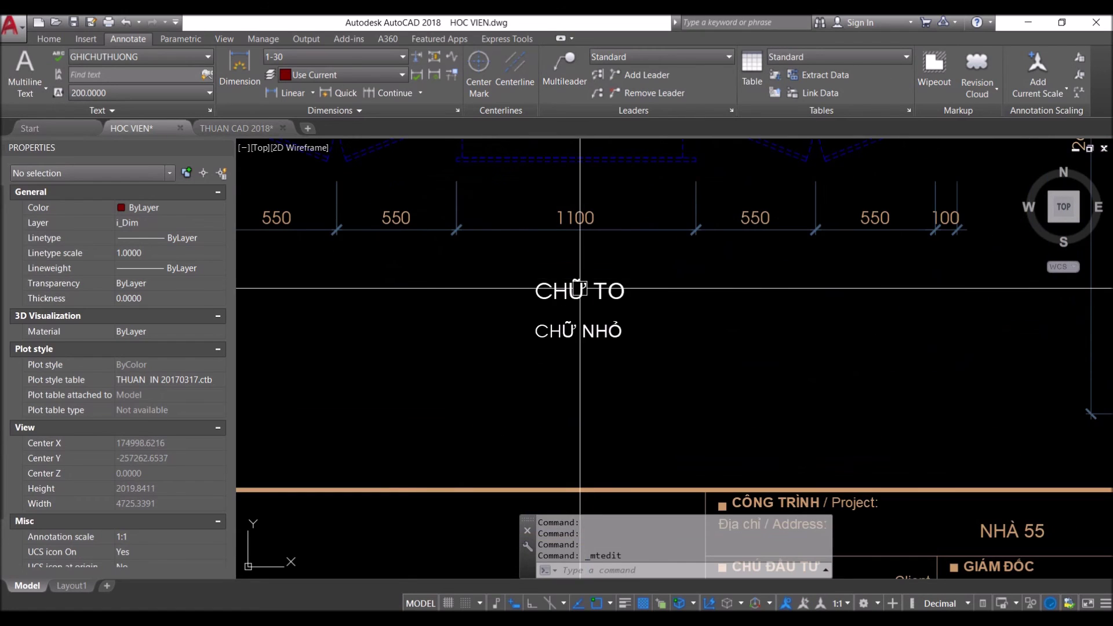
{"action": "left_click", "coordinate": [539, 290]}
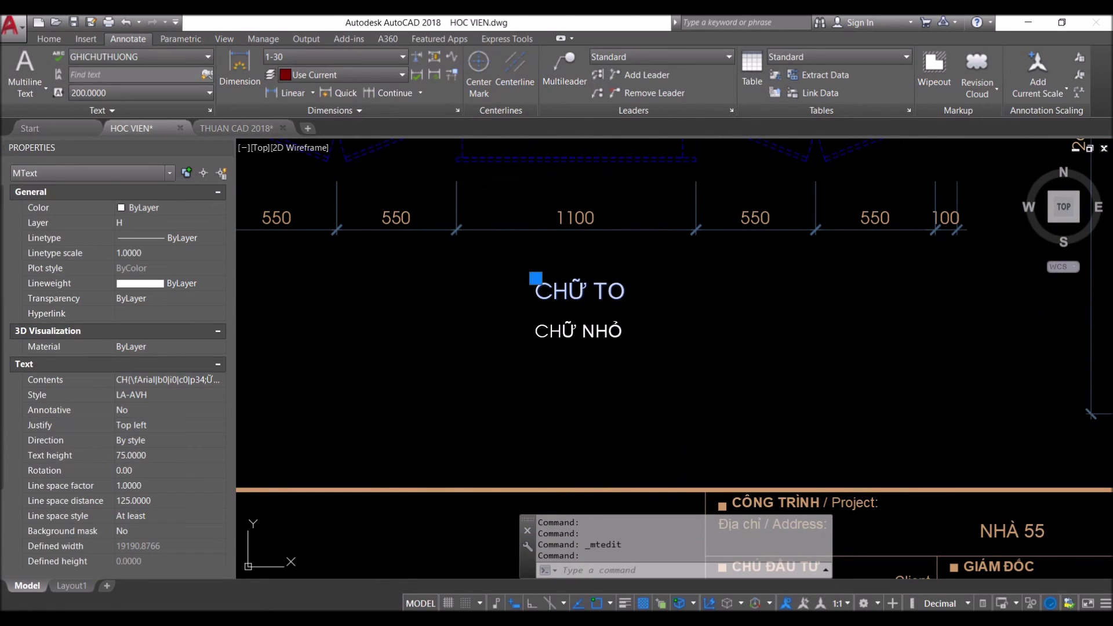
{"action": "double_click", "coordinate": [571, 290]}
{"action": "type", "text": "MẶT BẰNG"}
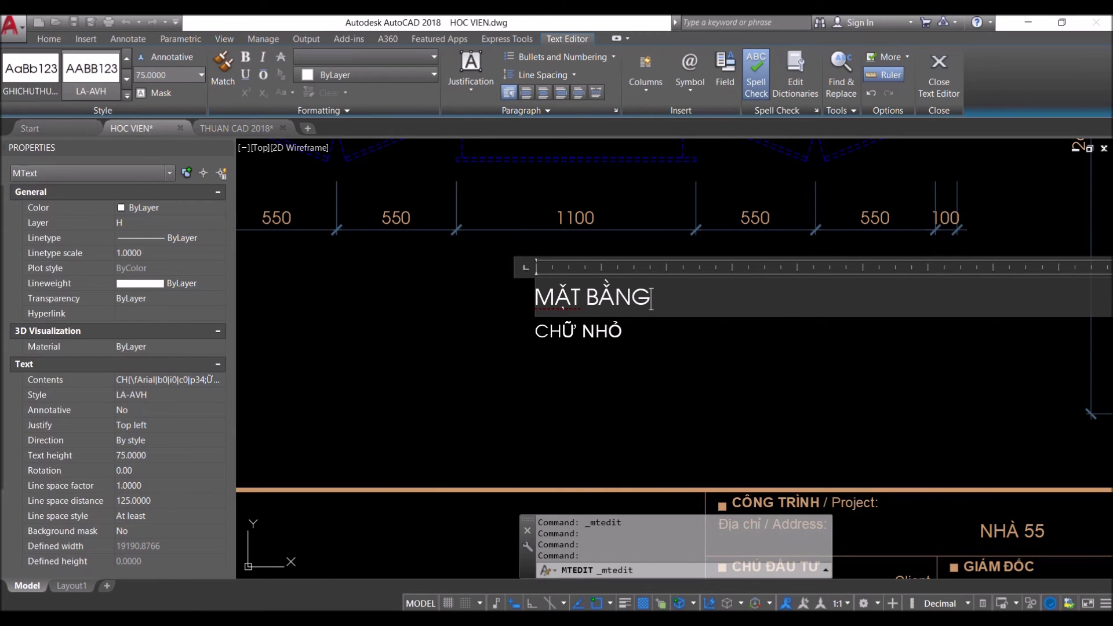
{"action": "left_click", "coordinate": [463, 371]}
Move the CHỮ NHỎ text up above the wardrobe plan cabinet
{"action": "scroll", "coordinate": [464, 354], "scroll_direction": "down", "scroll_amount": 4}
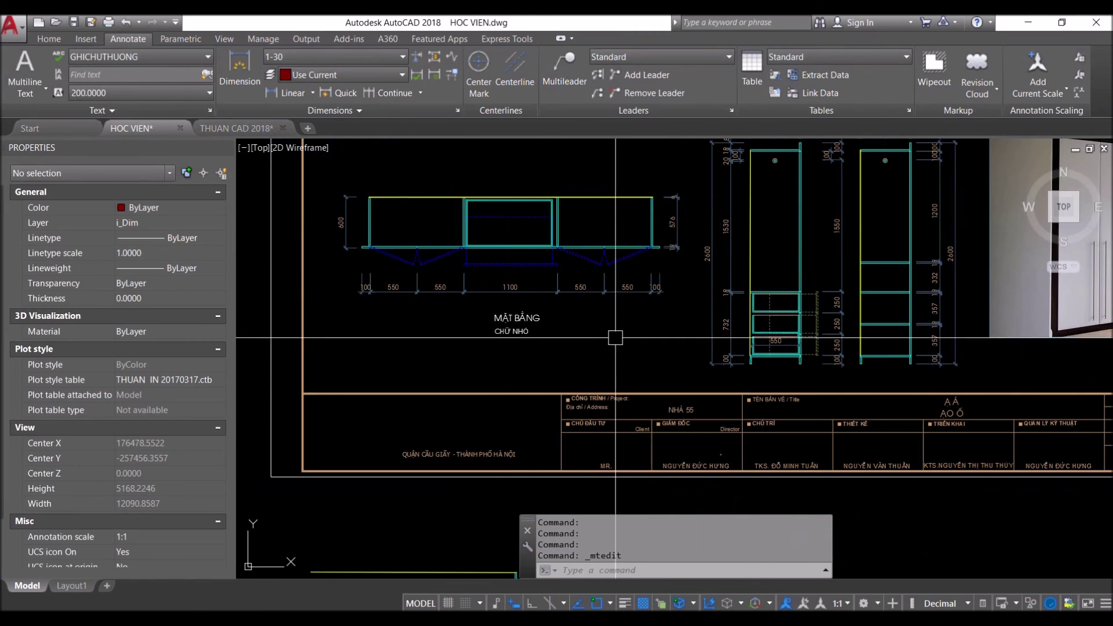
{"action": "left_click", "coordinate": [525, 347]}
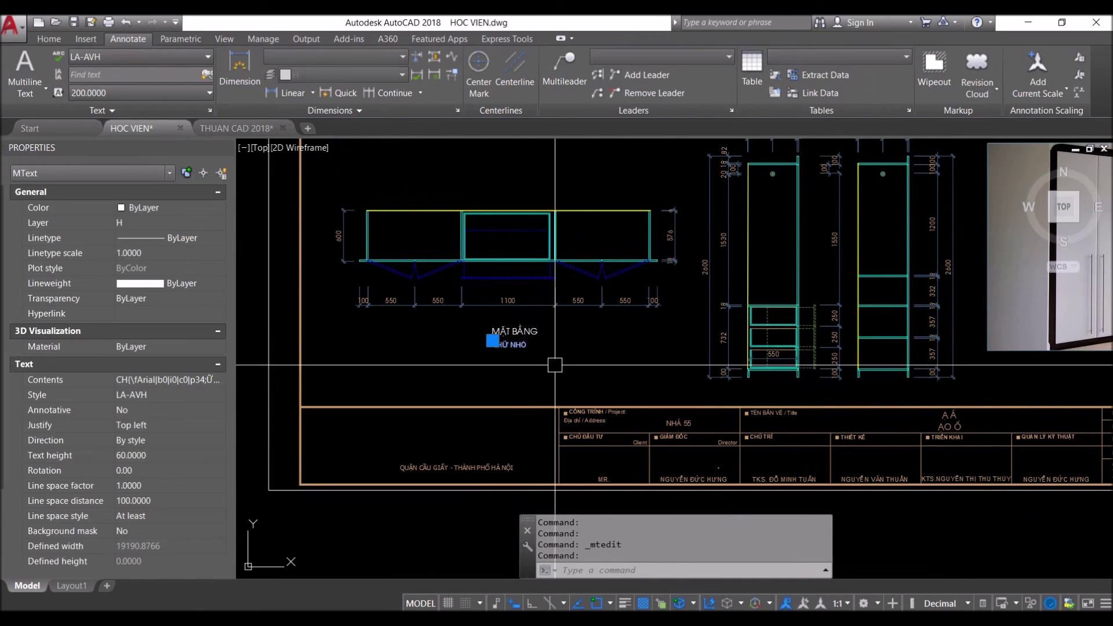
{"action": "key", "text": "m"}
{"action": "key", "text": "space"}
{"action": "left_click", "coordinate": [558, 362]}
{"action": "left_click", "coordinate": [564, 209]}
Relabel the CHỮ NHỎ text to read 'HẬU ALU 6MM'
{"action": "scroll", "coordinate": [557, 218], "scroll_direction": "up", "scroll_amount": 3}
{"action": "scroll", "coordinate": [558, 218], "scroll_direction": "up", "scroll_amount": 2}
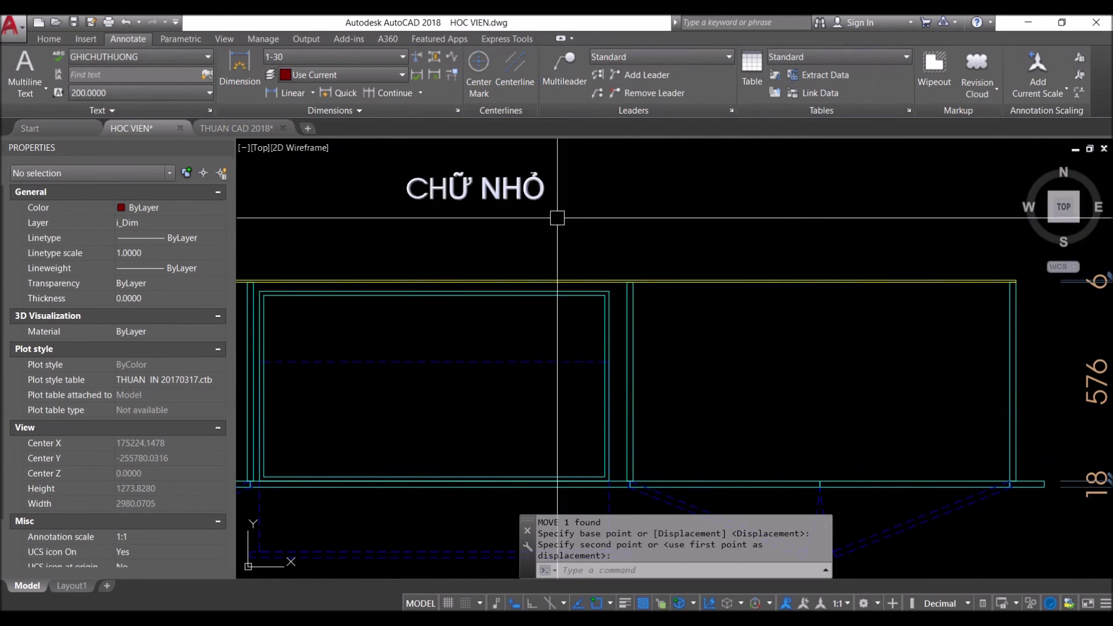
{"action": "left_click", "coordinate": [528, 203]}
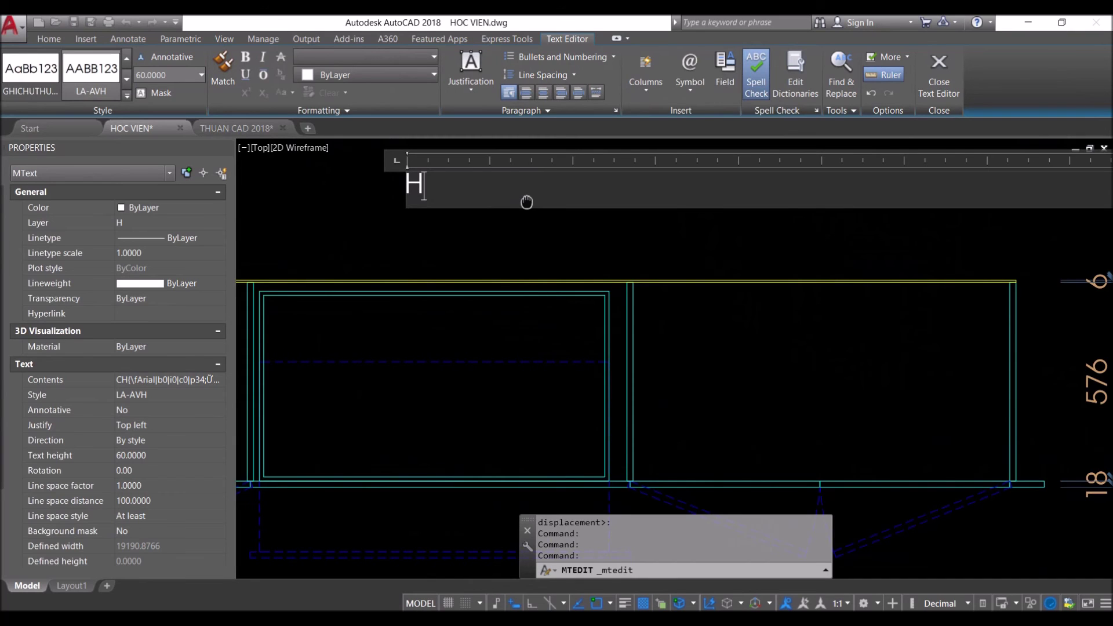
{"action": "middle_click_drag", "start_coordinate": [526, 202], "coordinate": [509, 196]}
{"action": "scroll", "coordinate": [503, 194], "scroll_direction": "down", "scroll_amount": 3}
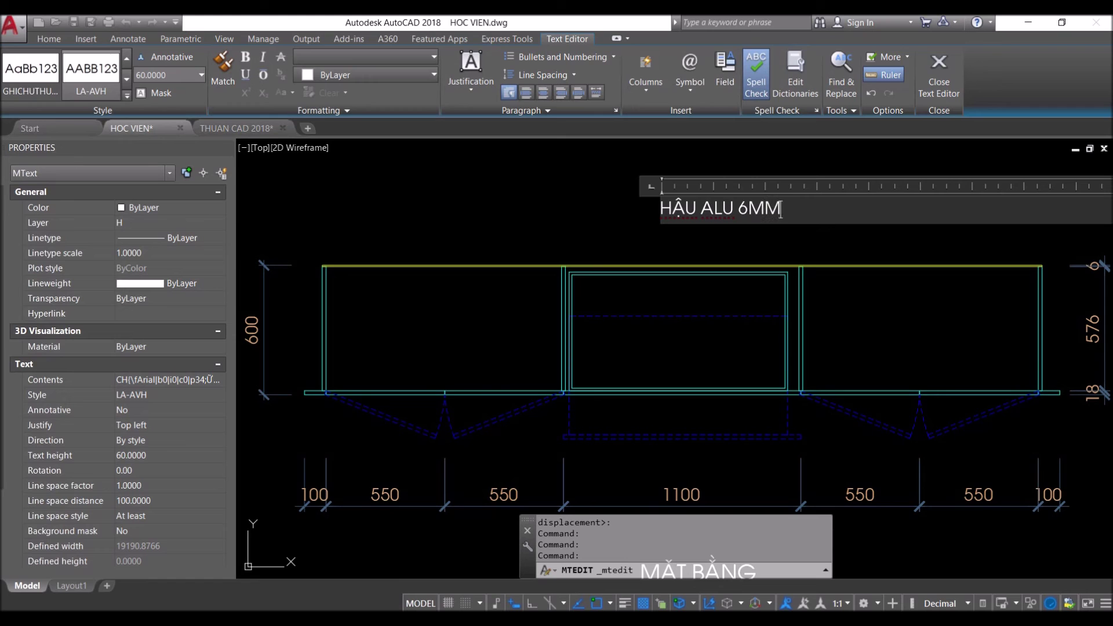
{"action": "left_click", "coordinate": [614, 239]}
{"action": "scroll", "coordinate": [615, 238], "scroll_direction": "down", "scroll_amount": 2}
{"action": "scroll", "coordinate": [542, 355], "scroll_direction": "down", "scroll_amount": 2}
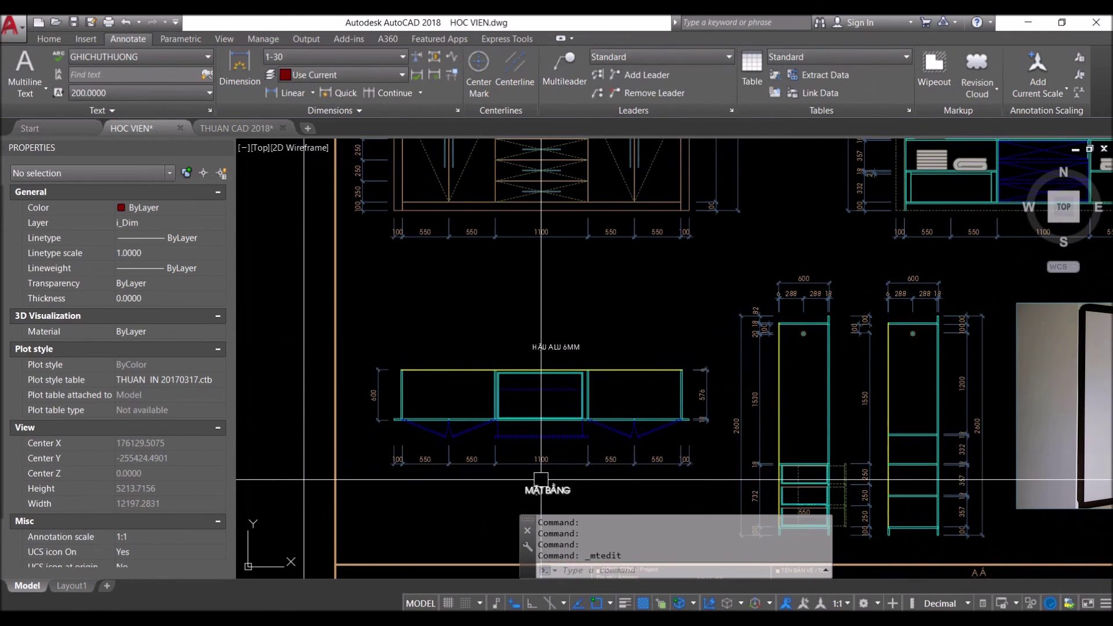
Select the MẶT BẰNG title below the plan and start Copy (CO)
{"action": "left_click", "coordinate": [533, 490]}
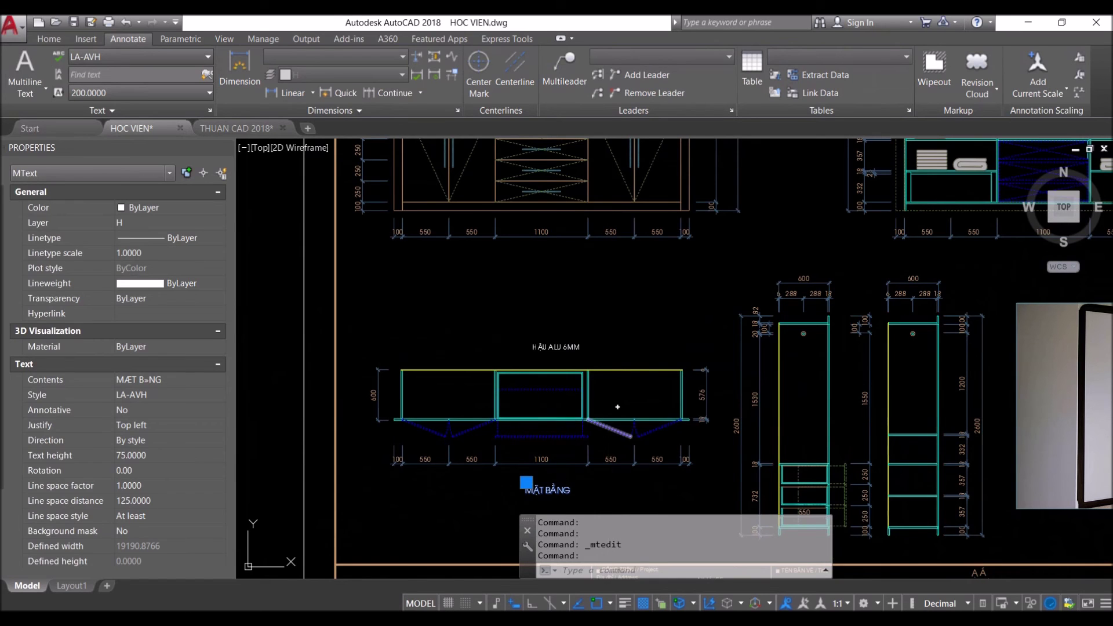
{"action": "type", "text": "co"}
{"action": "key", "text": "Return"}
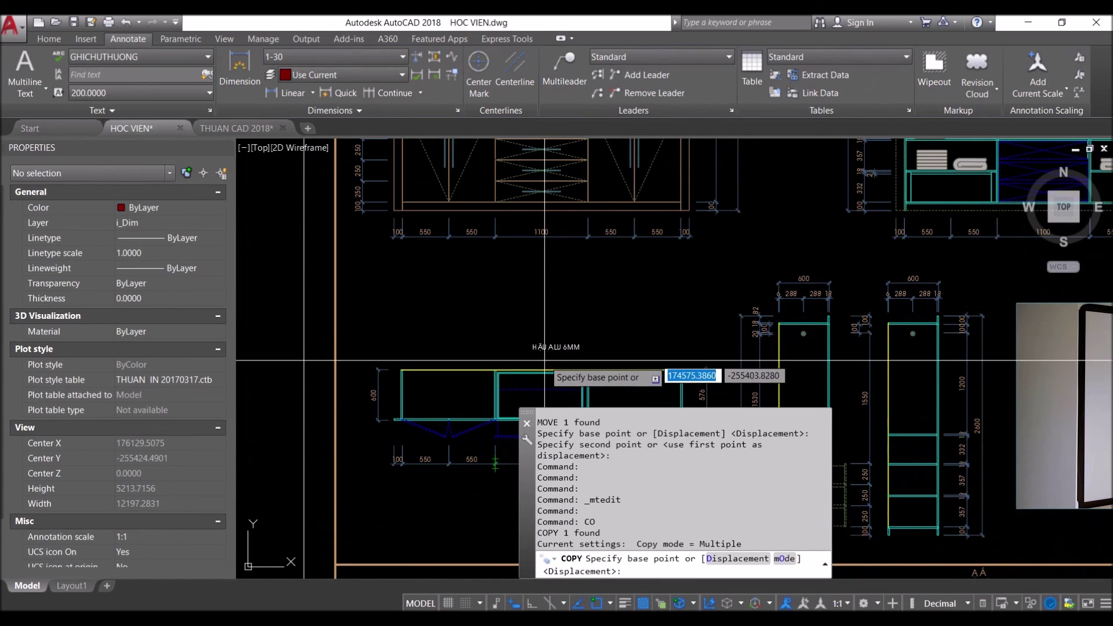
Copy the MẶT BẰNG title to beneath the upper-left wardrobe elevation
{"action": "key", "text": "Escape"}
{"action": "key", "text": "Escape"}
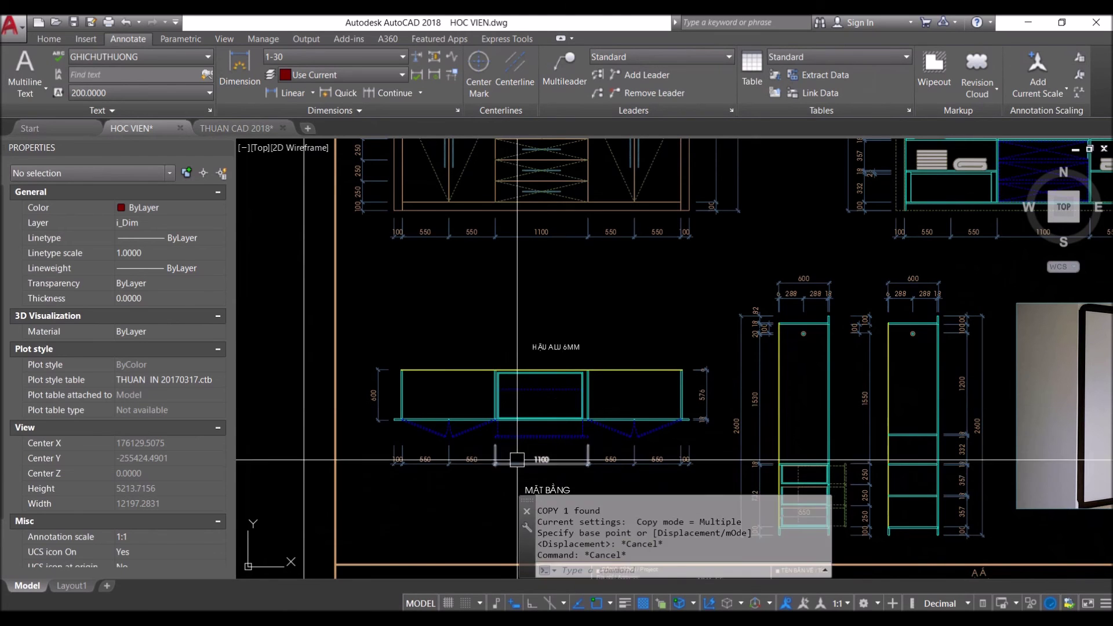
{"action": "middle_click_drag", "start_coordinate": [562, 406], "coordinate": [553, 335]}
{"action": "left_click", "coordinate": [528, 417]}
{"action": "type", "text": "o"}
{"action": "key", "text": "Return"}
{"action": "left_click", "coordinate": [517, 413]}
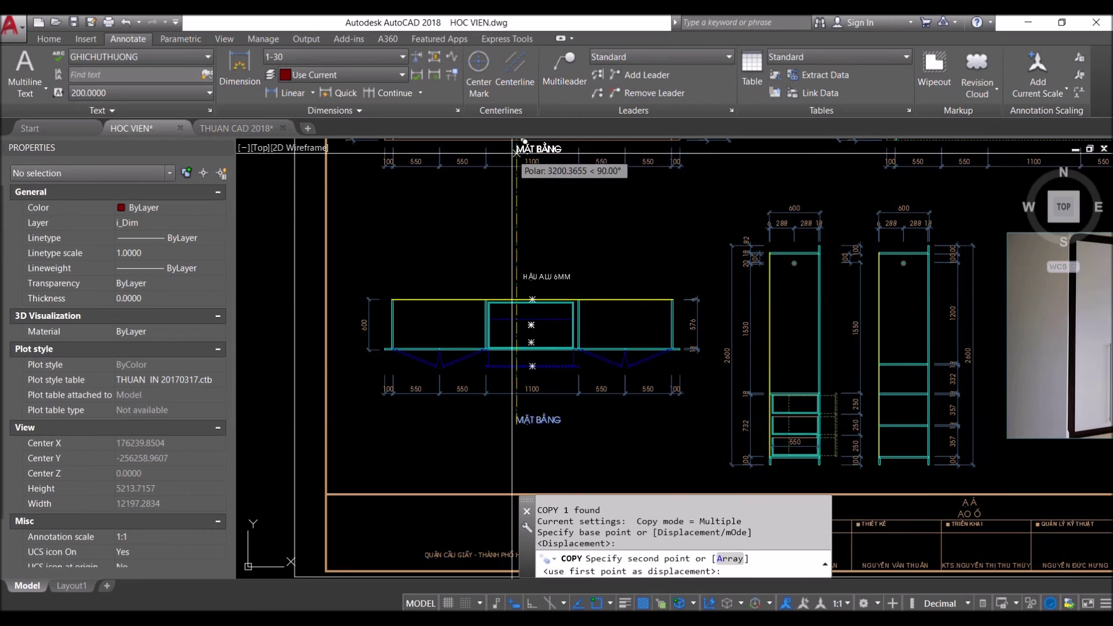
{"action": "left_click", "coordinate": [516, 186]}
{"action": "key", "text": "Return"}
Change the copied title's wording to 'MẶT ĐỨNG'
{"action": "middle_click_drag", "start_coordinate": [533, 193], "coordinate": [535, 278]}
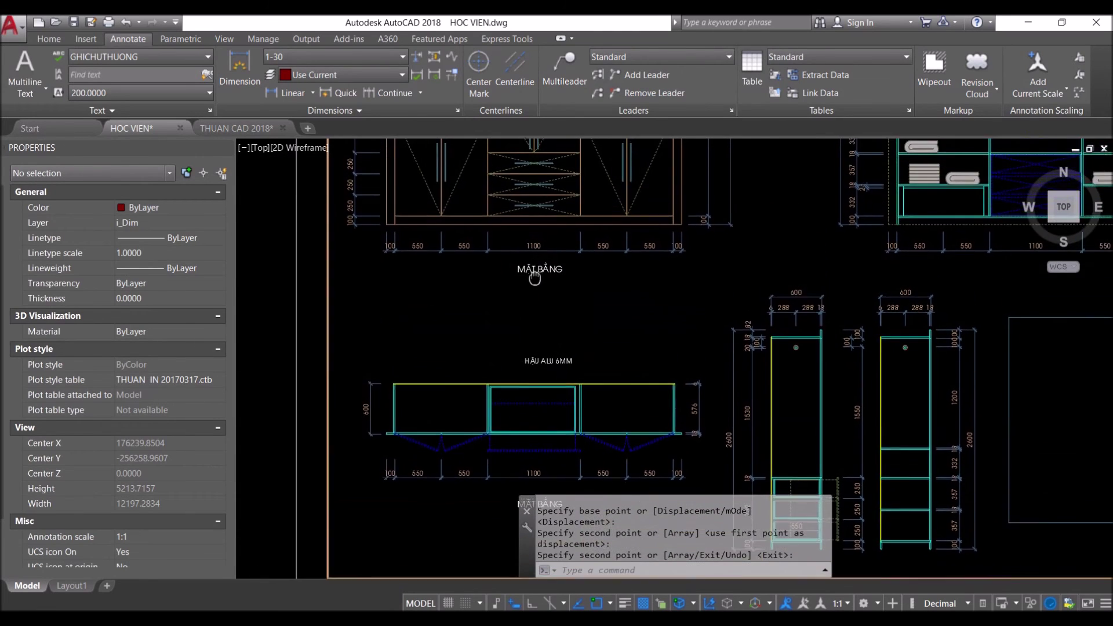
{"action": "scroll", "coordinate": [534, 279], "scroll_direction": "up", "scroll_amount": 2}
{"action": "left_click", "coordinate": [534, 271]}
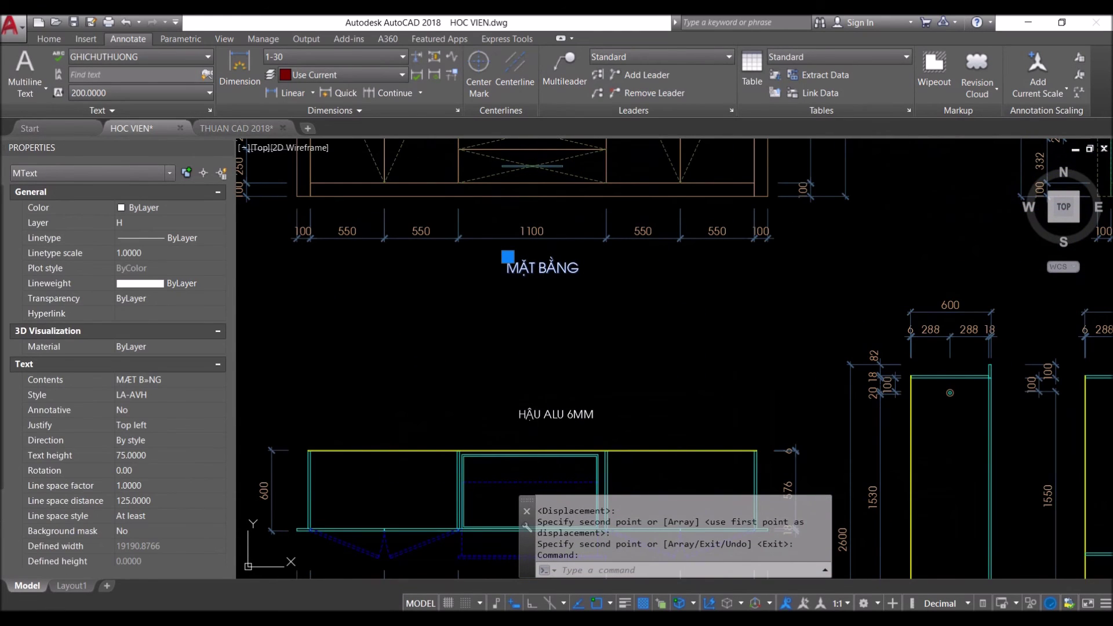
{"action": "double_click", "coordinate": [533, 268]}
{"action": "type", "text": "ĐỨ"}
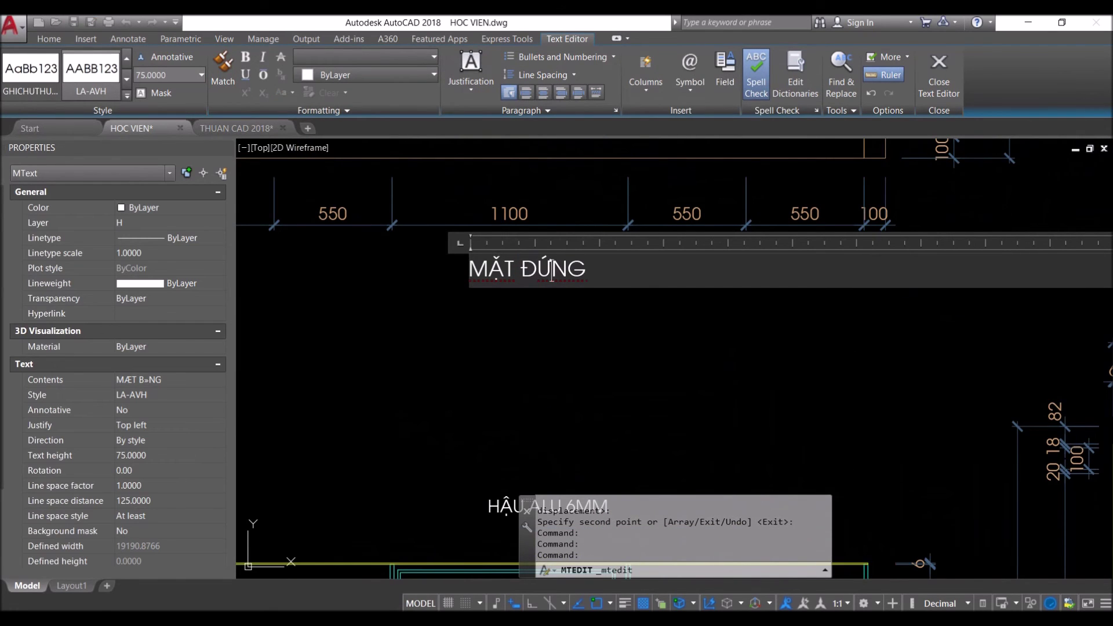
{"action": "left_click", "coordinate": [564, 336]}
{"action": "scroll", "coordinate": [566, 334], "scroll_direction": "down", "scroll_amount": 3}
Select the MẶT ĐỨNG title, start Copy (CO) and pick its base point
{"action": "left_click", "coordinate": [537, 292]}
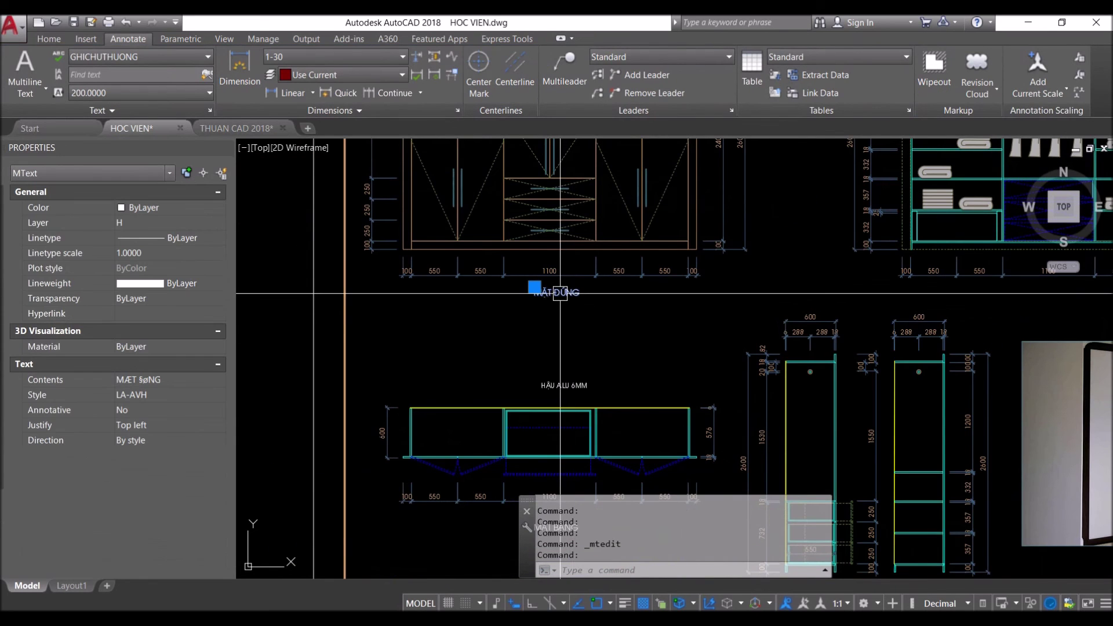
{"action": "type", "text": "co"}
{"action": "key", "text": "Return"}
{"action": "left_click", "coordinate": [529, 327]}
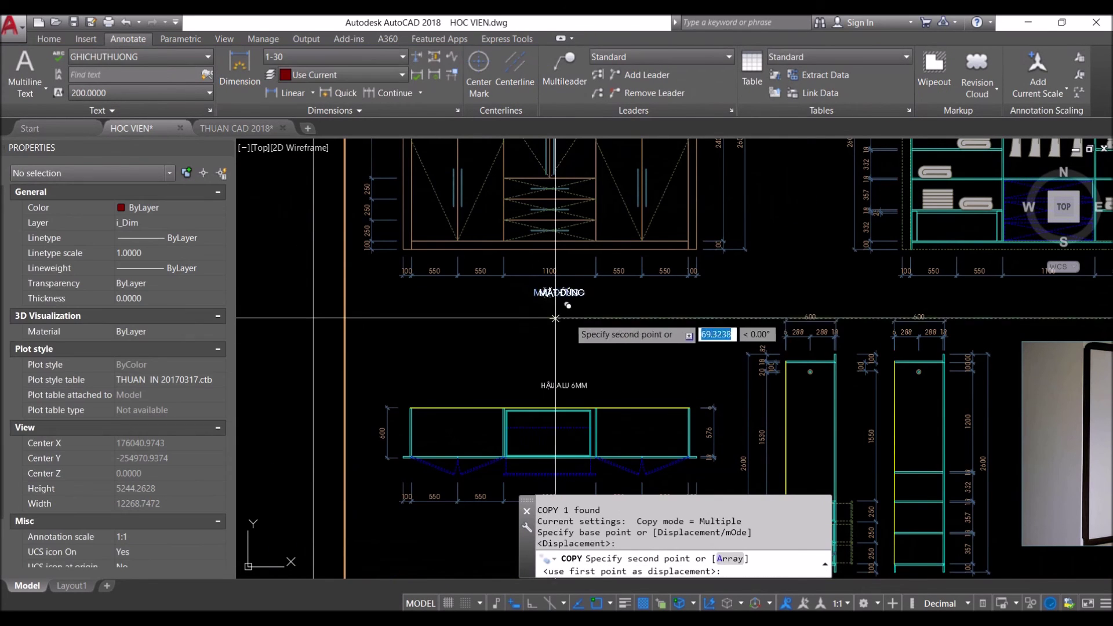
Place a copy of the MẶT ĐỨNG title under the open-shelf elevation
{"action": "middle_click_drag", "start_coordinate": [1055, 317], "coordinate": [772, 328]}
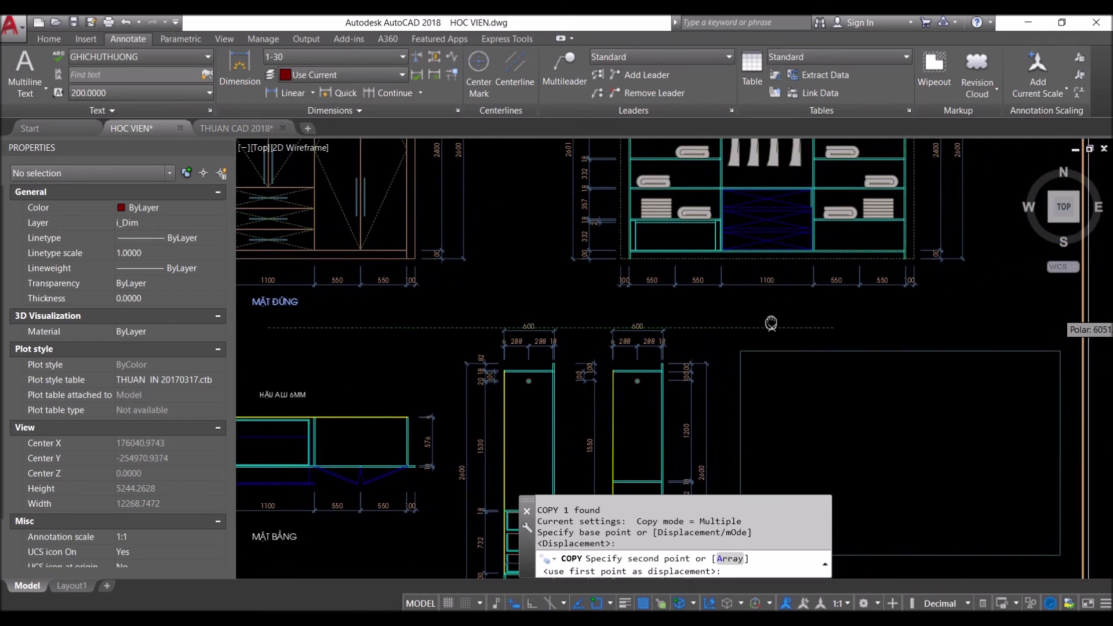
{"action": "left_click", "coordinate": [777, 308]}
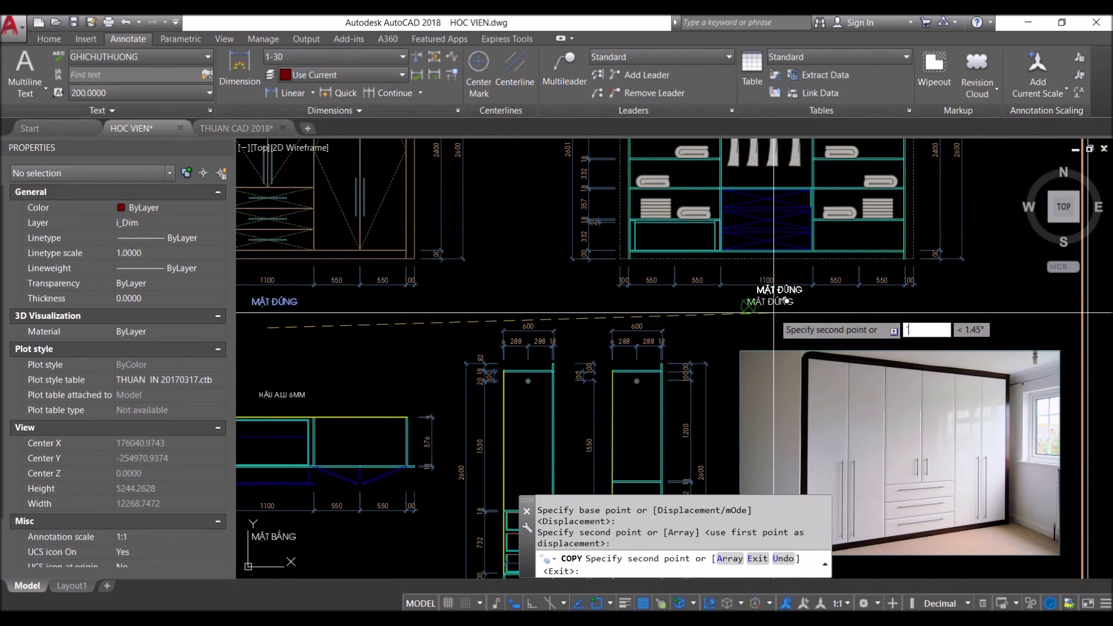
{"action": "scroll", "coordinate": [779, 313], "scroll_direction": "up", "scroll_amount": 3}
{"action": "scroll", "coordinate": [779, 313], "scroll_direction": "up", "scroll_amount": 2}
{"action": "key", "text": "Escape"}
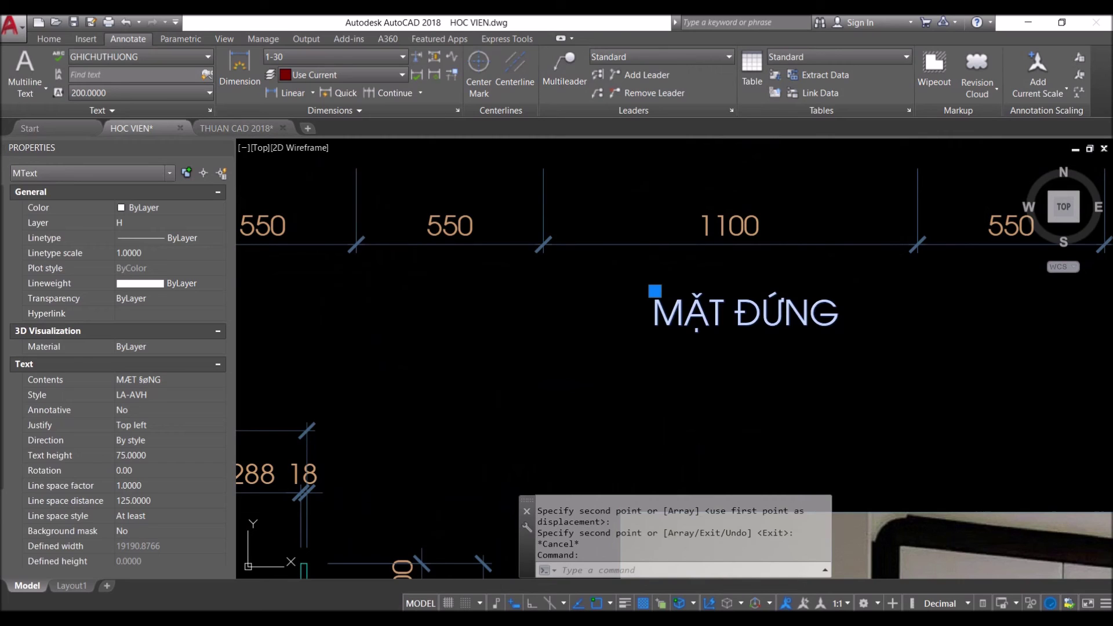
Retitle that copy 'MẶT ĐỨNG THÁO CÁNH'
{"action": "double_click", "coordinate": [835, 316]}
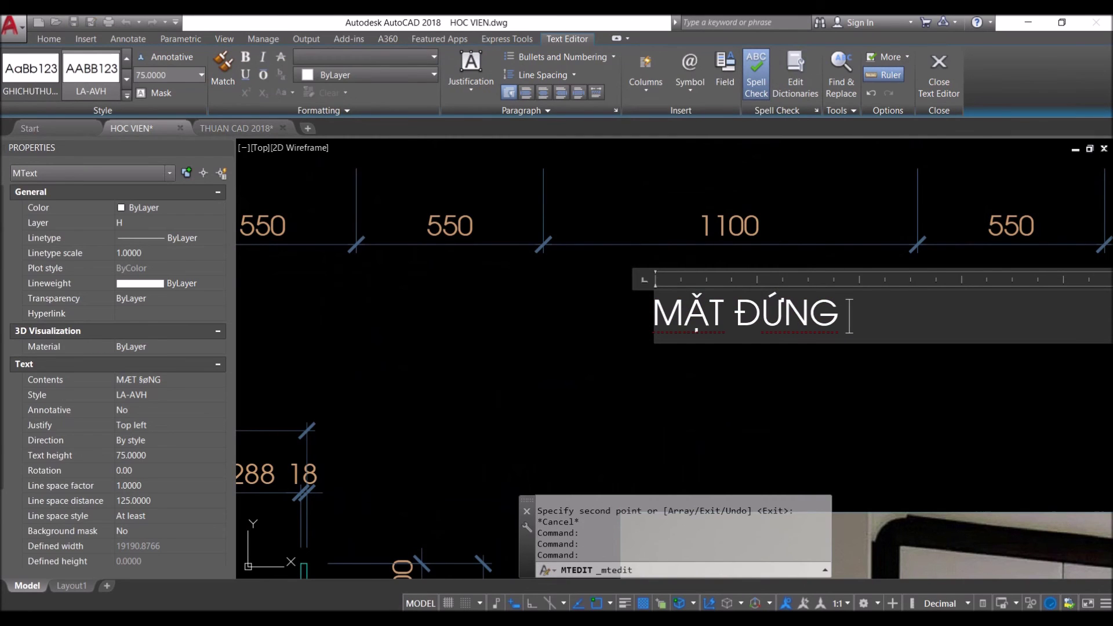
{"action": "type", "text": "THÁO CÁNH"}
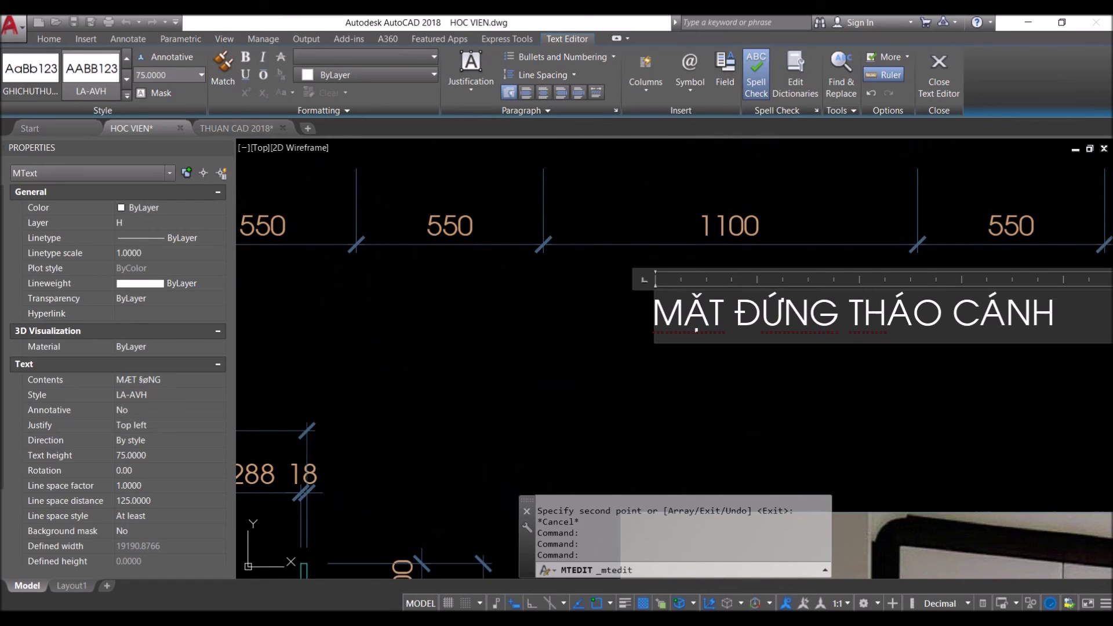
{"action": "key", "text": "ctrl+Return"}
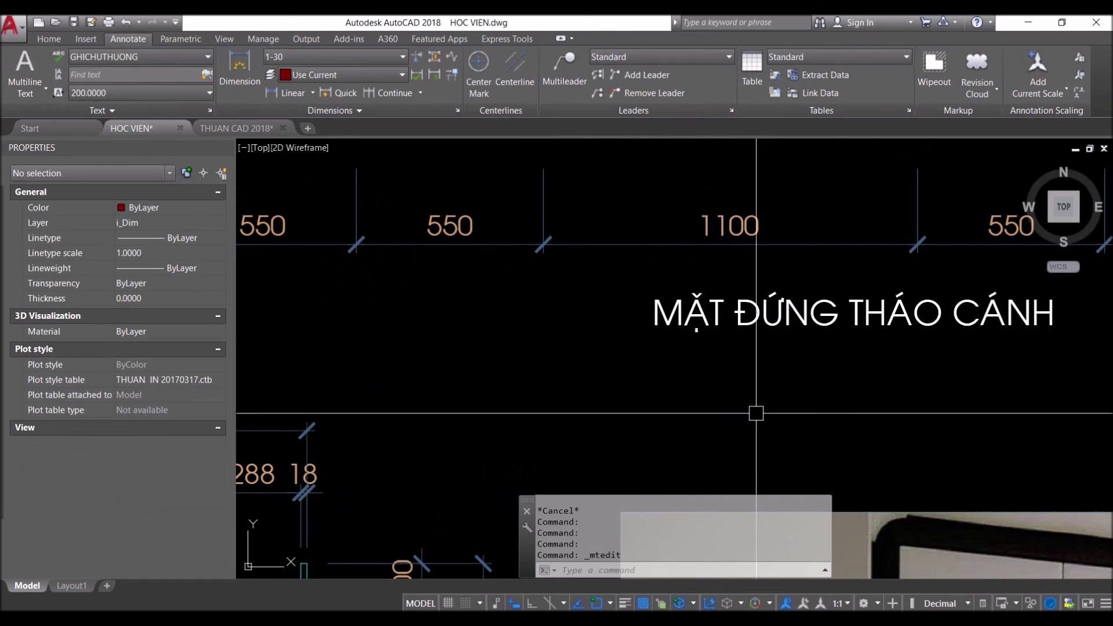
{"action": "scroll", "coordinate": [718, 253], "scroll_direction": "down", "scroll_amount": 3}
{"action": "scroll", "coordinate": [718, 253], "scroll_direction": "down", "scroll_amount": 2}
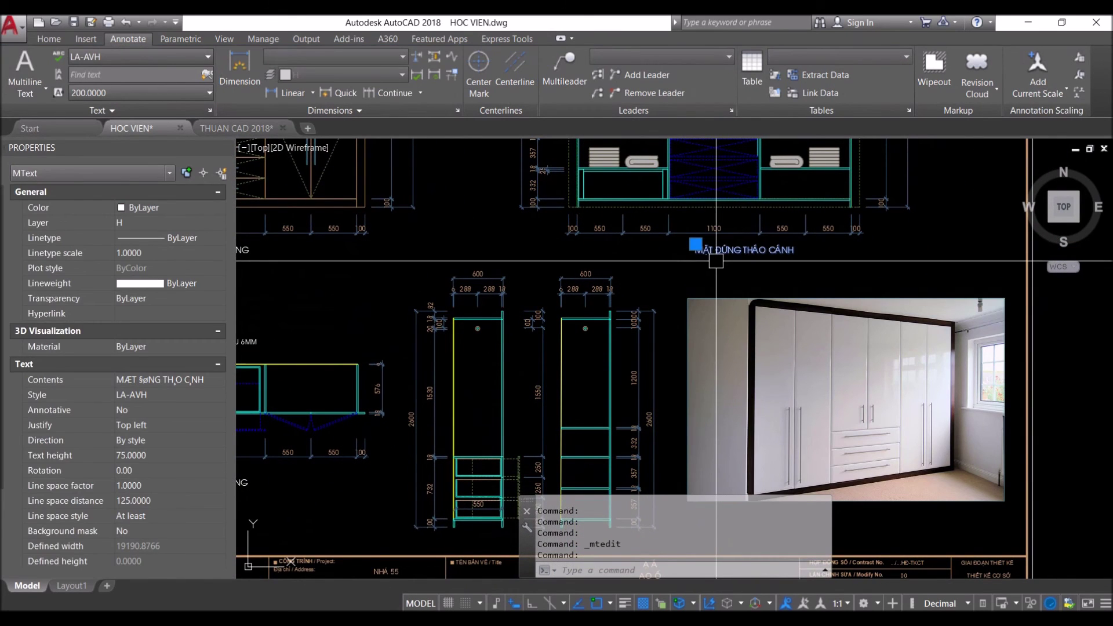
{"action": "type", "text": "CO"}
Copy the MẶT ĐỨNG THÁO CÁNH title under the first side cabinet view
{"action": "key", "text": "Return"}
{"action": "left_click", "coordinate": [696, 246]}
{"action": "scroll", "coordinate": [464, 384], "scroll_direction": "up", "scroll_amount": 2}
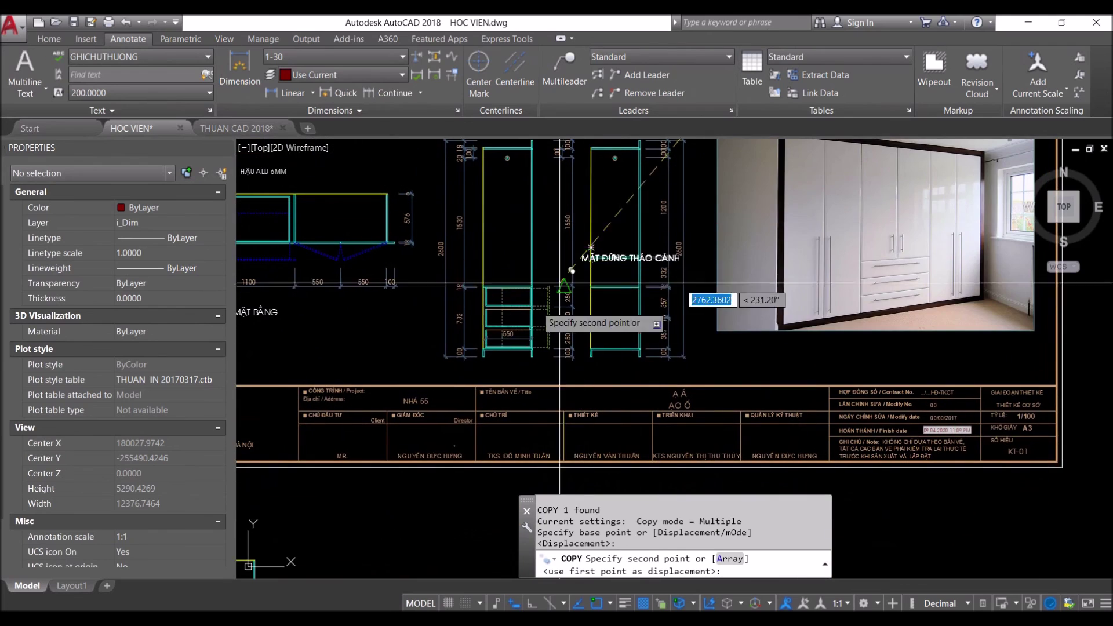
{"action": "scroll", "coordinate": [464, 384], "scroll_direction": "up", "scroll_amount": 2}
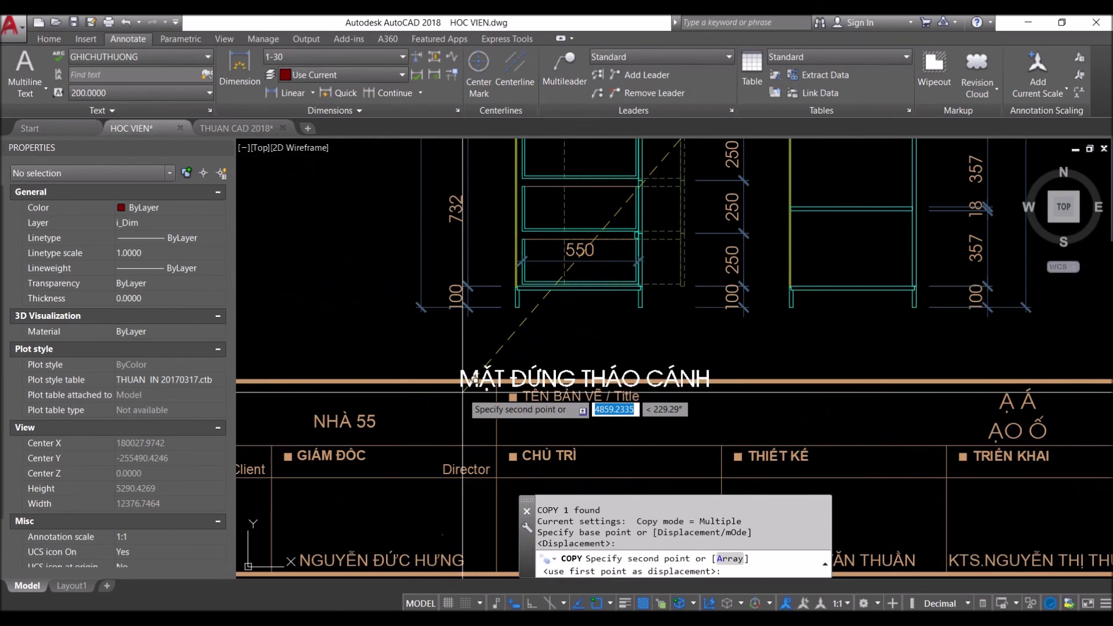
{"action": "left_click", "coordinate": [458, 352]}
{"action": "key", "text": "Escape"}
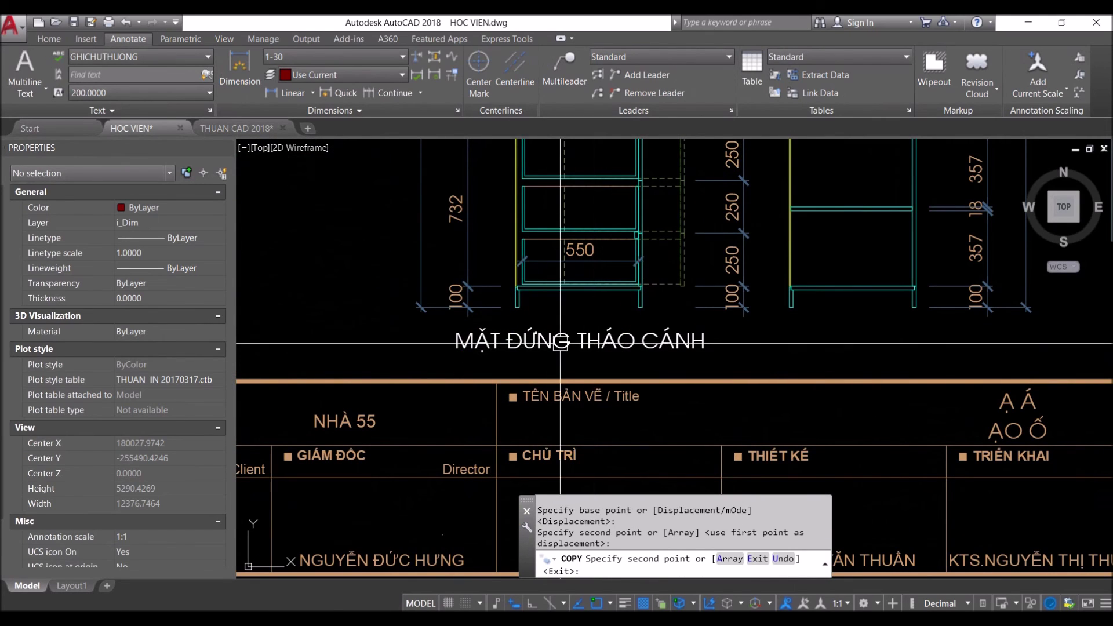
Copy the title under the second side view and the photo, then edit the photo's copy
{"action": "left_click", "coordinate": [534, 348]}
{"action": "key", "text": "Escape"}
{"action": "left_click", "coordinate": [519, 349]}
{"action": "key", "text": "Return"}
{"action": "left_click", "coordinate": [458, 354]}
{"action": "middle_click_drag", "start_coordinate": [772, 351], "coordinate": [513, 360]}
{"action": "left_click", "coordinate": [645, 357]}
{"action": "scroll", "coordinate": [325, 290], "scroll_direction": "down", "scroll_amount": 3}
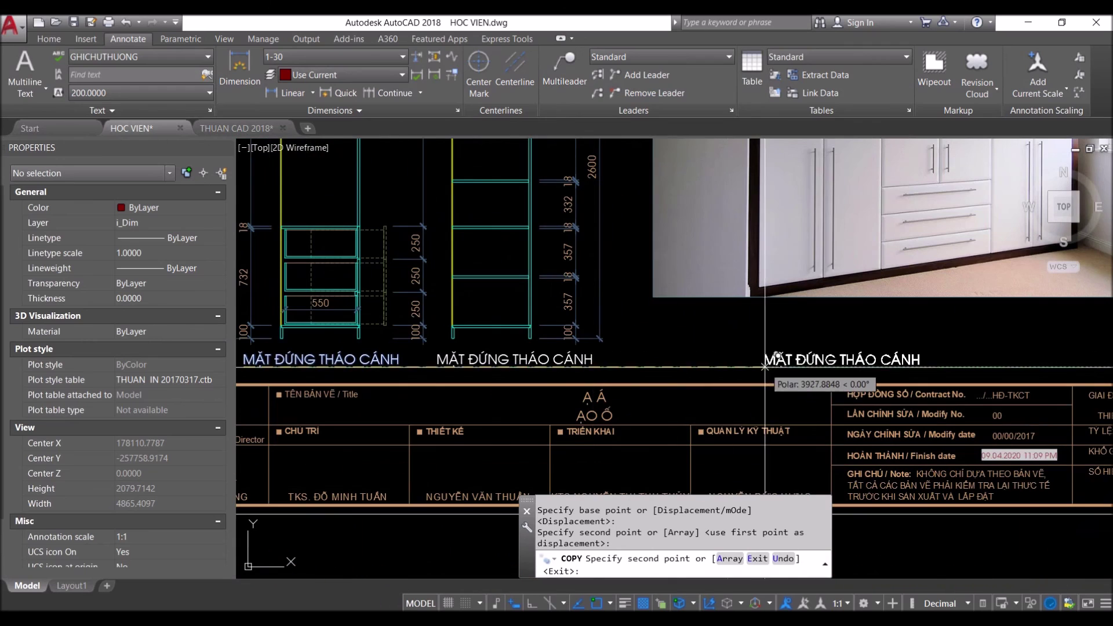
{"action": "left_click", "coordinate": [844, 348]}
{"action": "key", "text": "Return"}
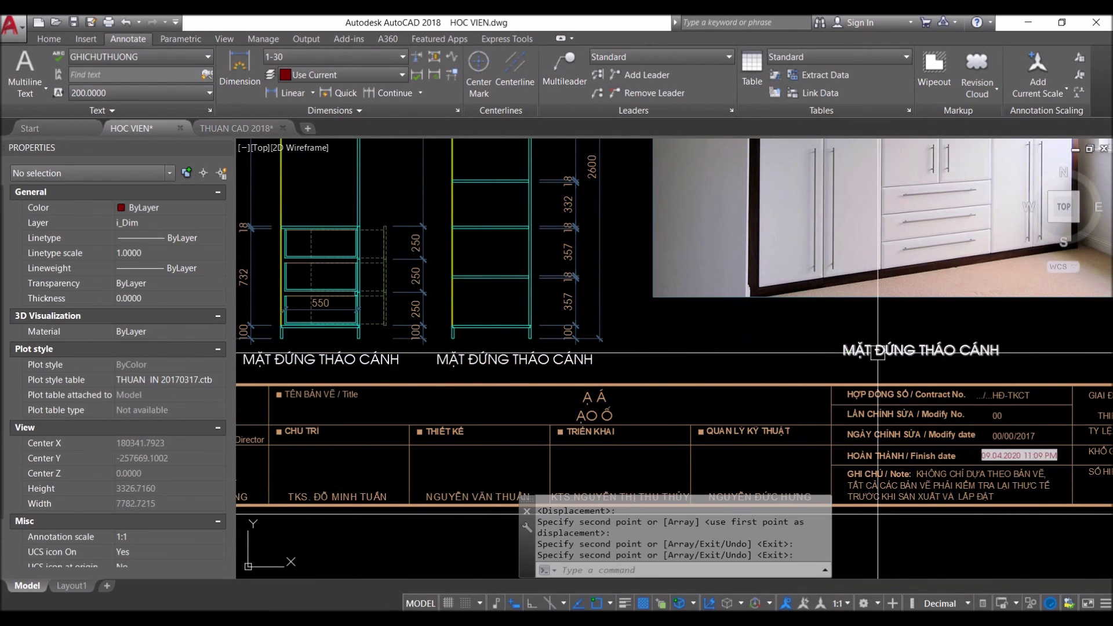
{"action": "left_click", "coordinate": [844, 346]}
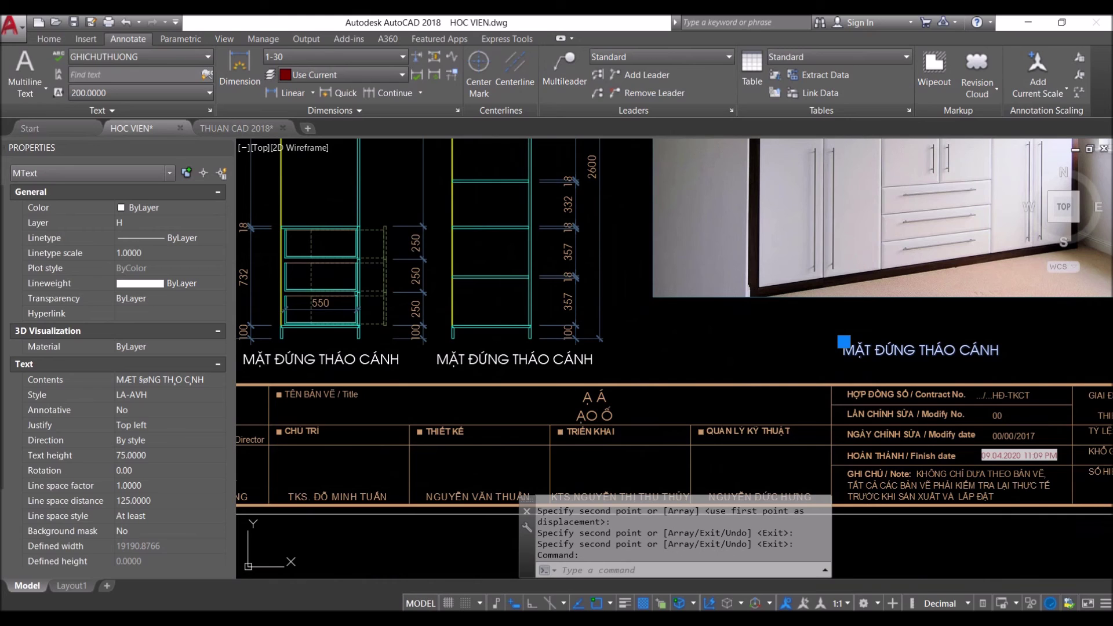
{"action": "double_click", "coordinate": [875, 350]}
{"action": "type", "text": "HÌNH MẪU"}
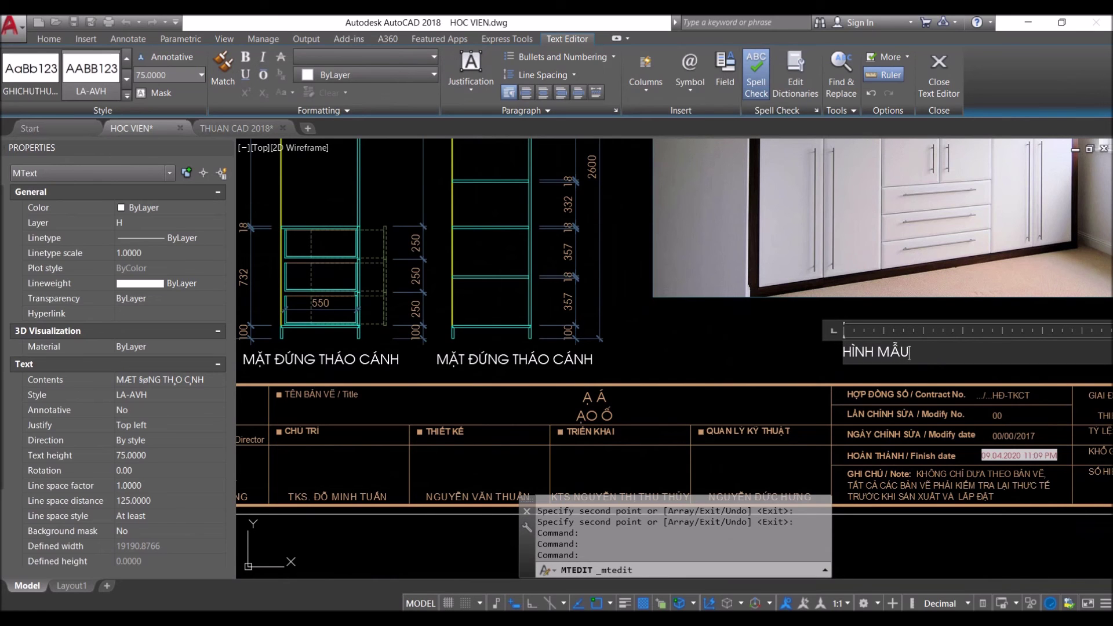
Finish the photo title as 'HÌNH MẪU' and retitle the first side view 'MẶT CẮT 1-1'
{"action": "left_click", "coordinate": [904, 371]}
{"action": "mouse_move", "coordinate": [482, 387]}
{"action": "middle_mouse_down"}
{"action": "mouse_move", "coordinate": [1060, 394]}
{"action": "mouse_move", "coordinate": [873, 405]}
{"action": "middle_mouse_up"}
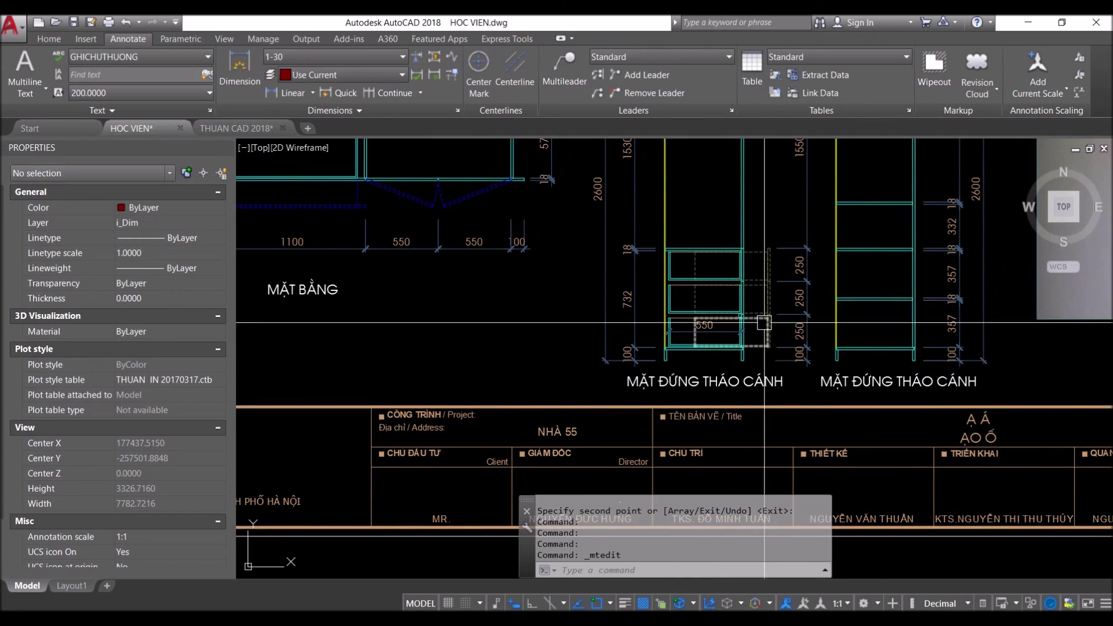
{"action": "left_click", "coordinate": [721, 373]}
{"action": "type", "text": "MẶT CẮT 1-1"}
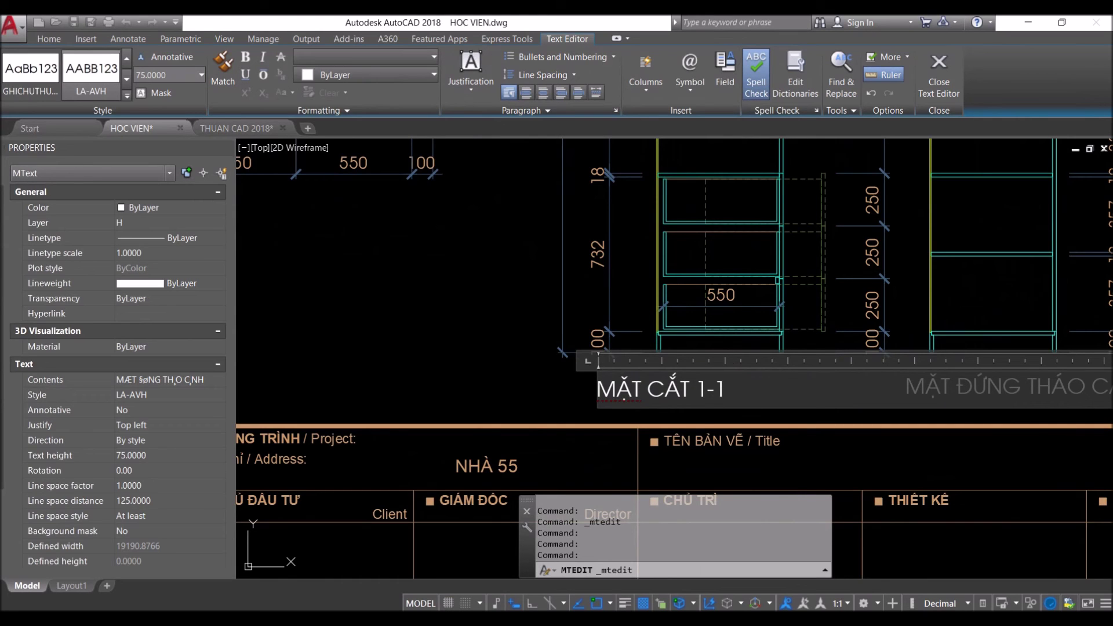
{"action": "left_click", "coordinate": [547, 390]}
Erase the second side view's old title
{"action": "middle_click_drag", "start_coordinate": [547, 390], "coordinate": [333, 379]}
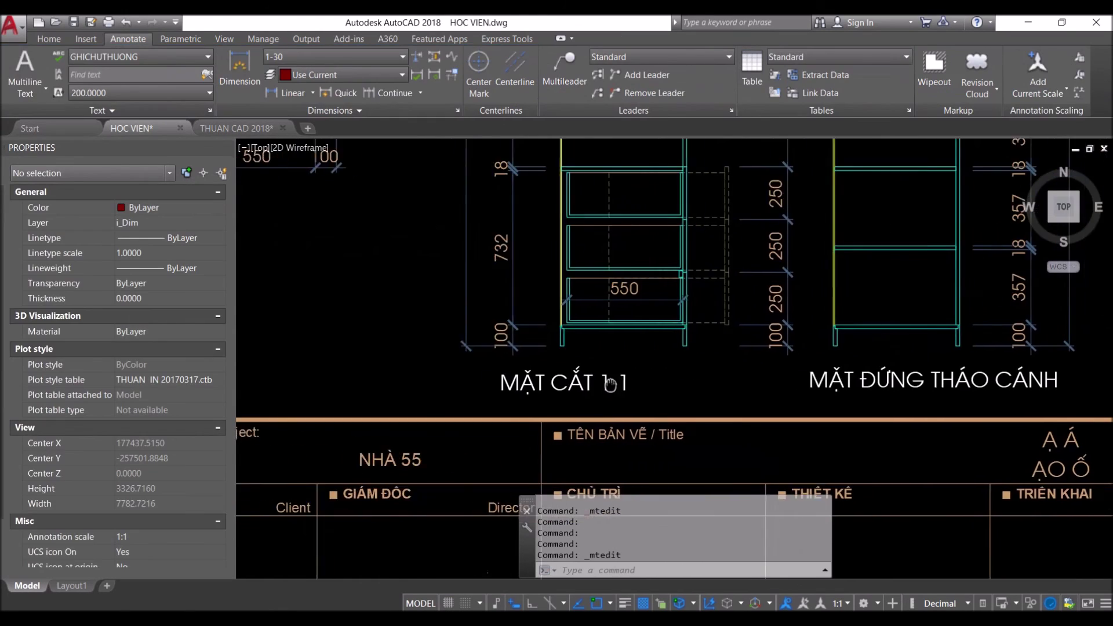
{"action": "left_click", "coordinate": [689, 380]}
{"action": "type", "text": "e"}
{"action": "key", "text": "Return"}
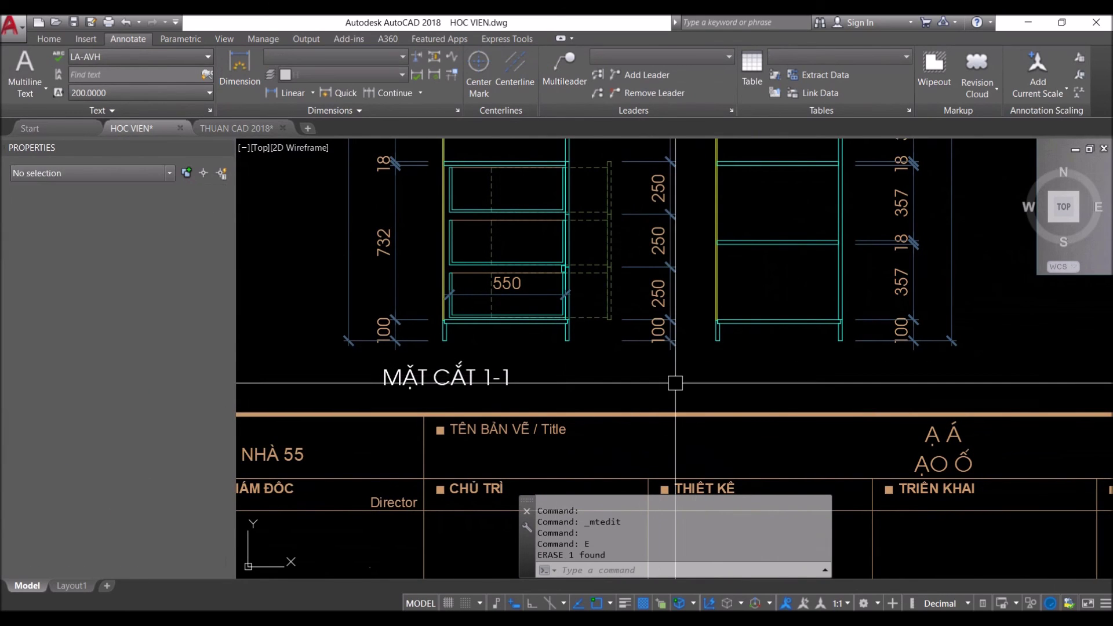
Copy MẶT CẮT 1-1 under the second side view and retitle it 'MẶT CẮT 2-2'
{"action": "left_click", "coordinate": [488, 387]}
{"action": "key", "text": "Return"}
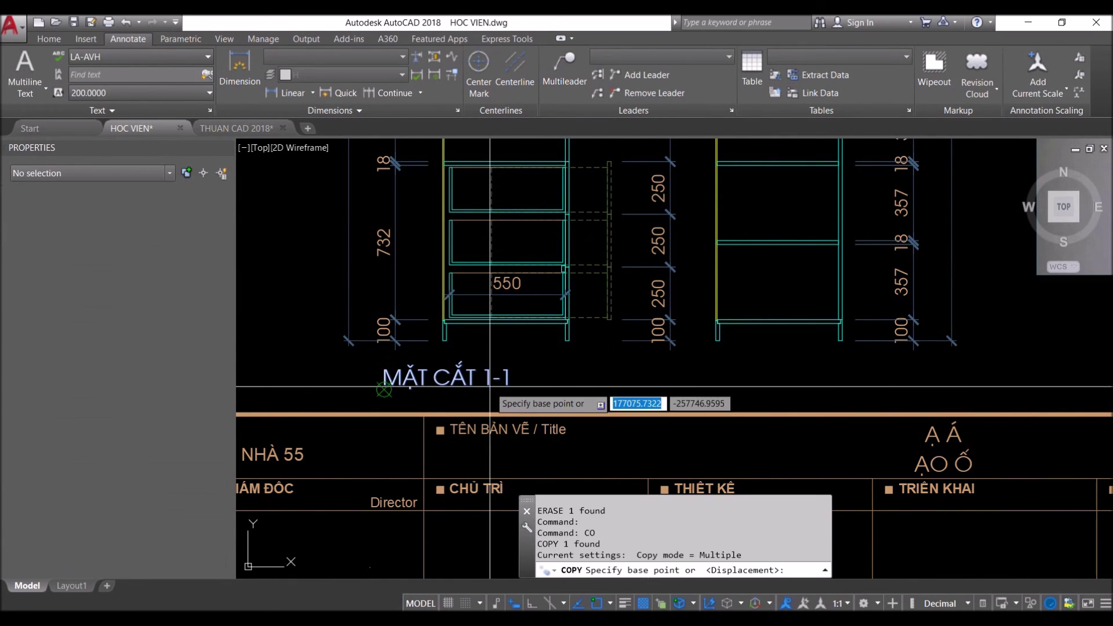
{"action": "left_click", "coordinate": [490, 388]}
{"action": "left_click", "coordinate": [708, 392]}
{"action": "key", "text": "Return"}
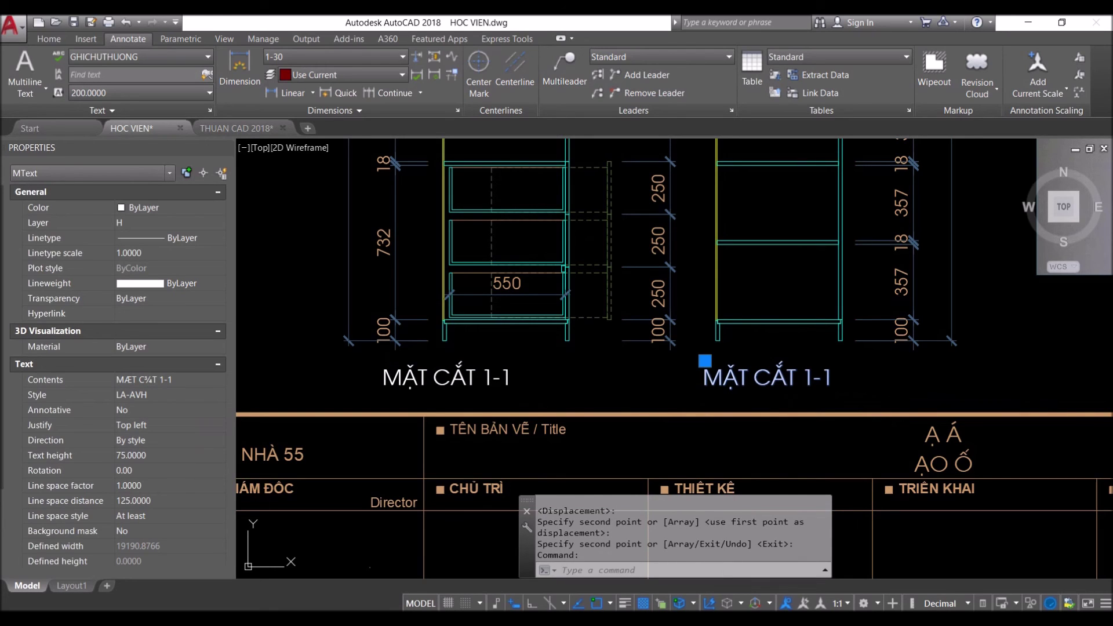
{"action": "double_click", "coordinate": [826, 378]}
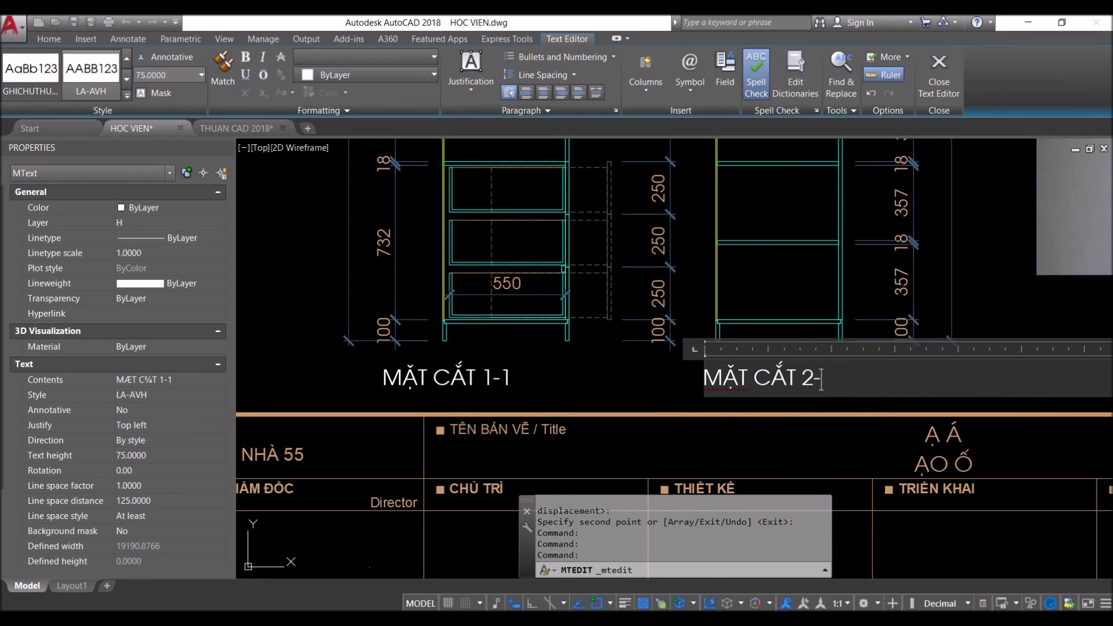
{"action": "type", "text": "2"}
{"action": "key", "text": "Return"}
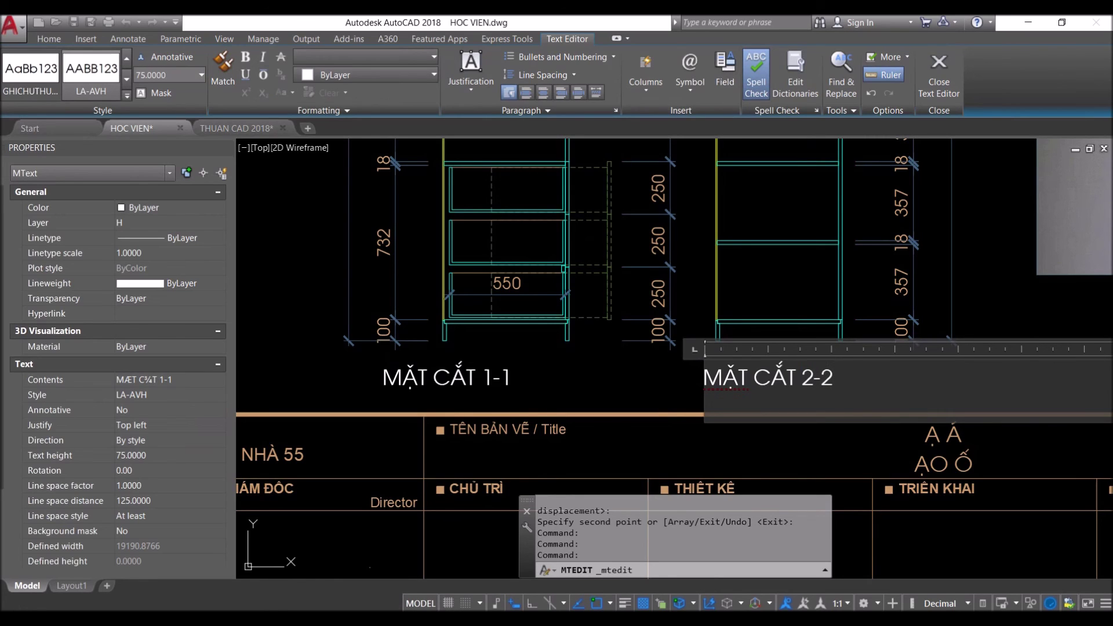
{"action": "key", "text": "BackSpace"}
{"action": "left_click", "coordinate": [597, 363]}
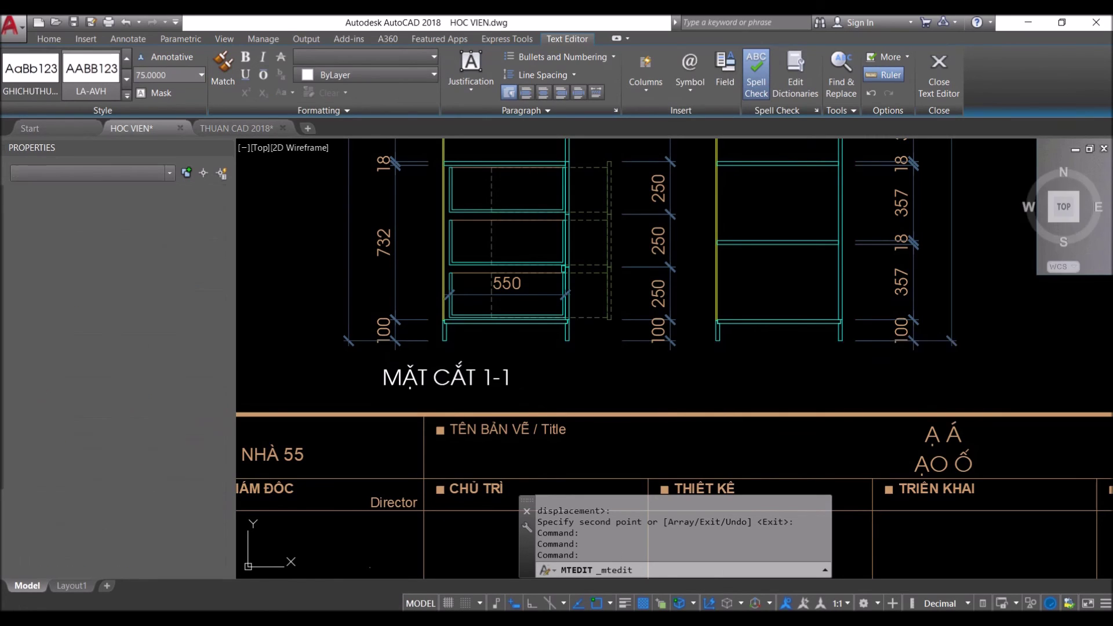
Move the MẶT CẮT 2-2 title to sit under the second section
{"action": "left_click", "coordinate": [714, 374]}
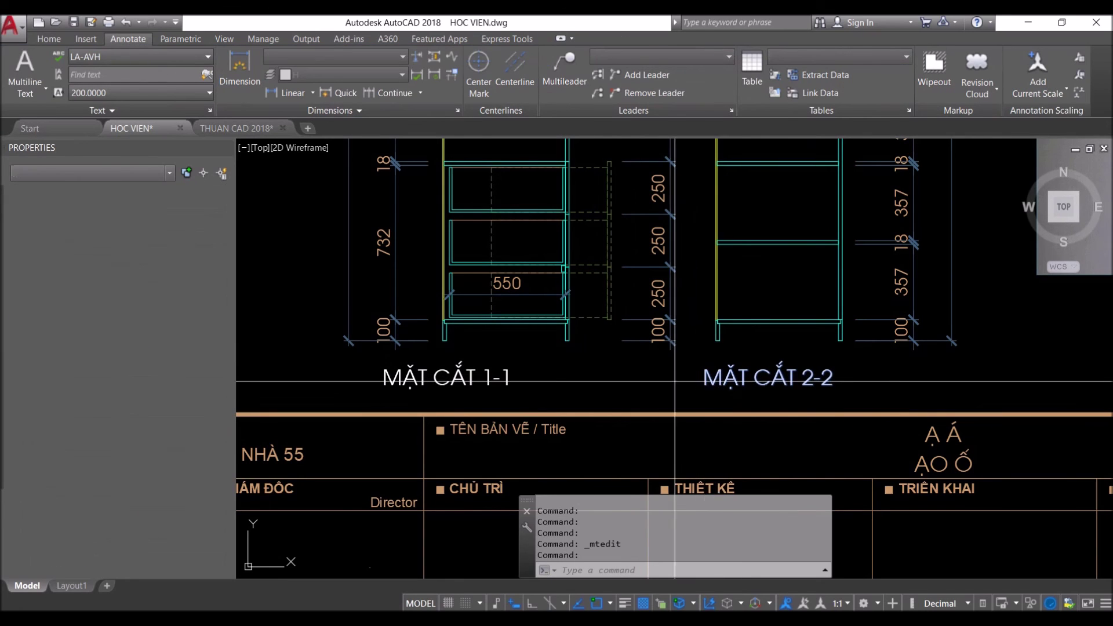
{"action": "type", "text": "M"}
{"action": "key", "text": "Return"}
{"action": "left_click", "coordinate": [606, 377]}
{"action": "left_click", "coordinate": [625, 375]}
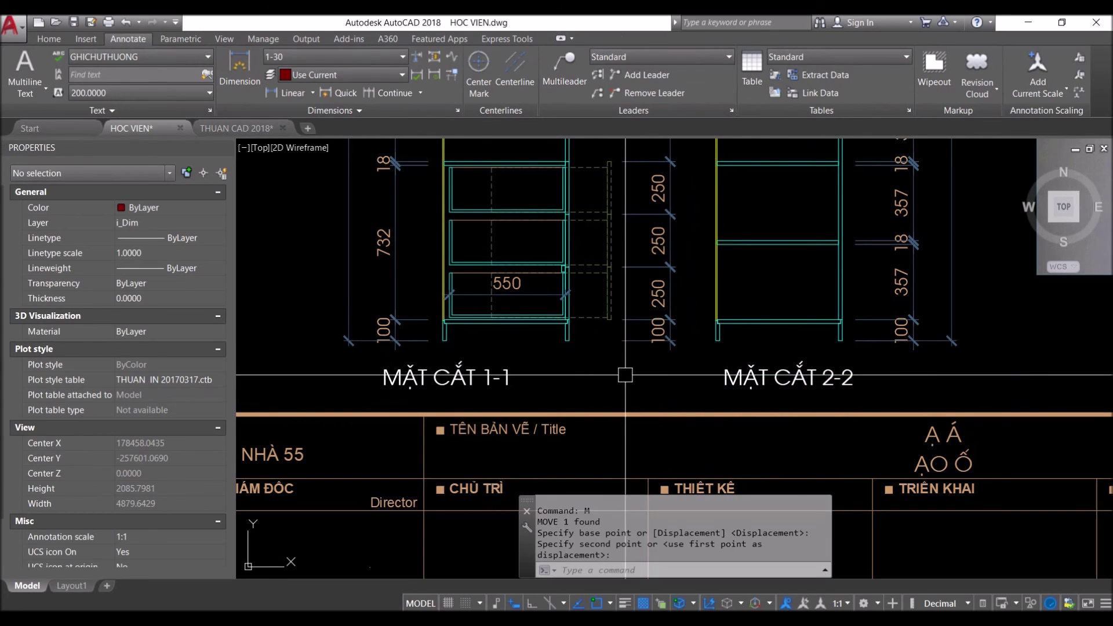
Move the MẶT CẮT 1-1 title to centre it under its section
{"action": "left_click", "coordinate": [510, 377]}
{"action": "type", "text": "M"}
{"action": "key", "text": "Return"}
{"action": "left_click", "coordinate": [601, 380]}
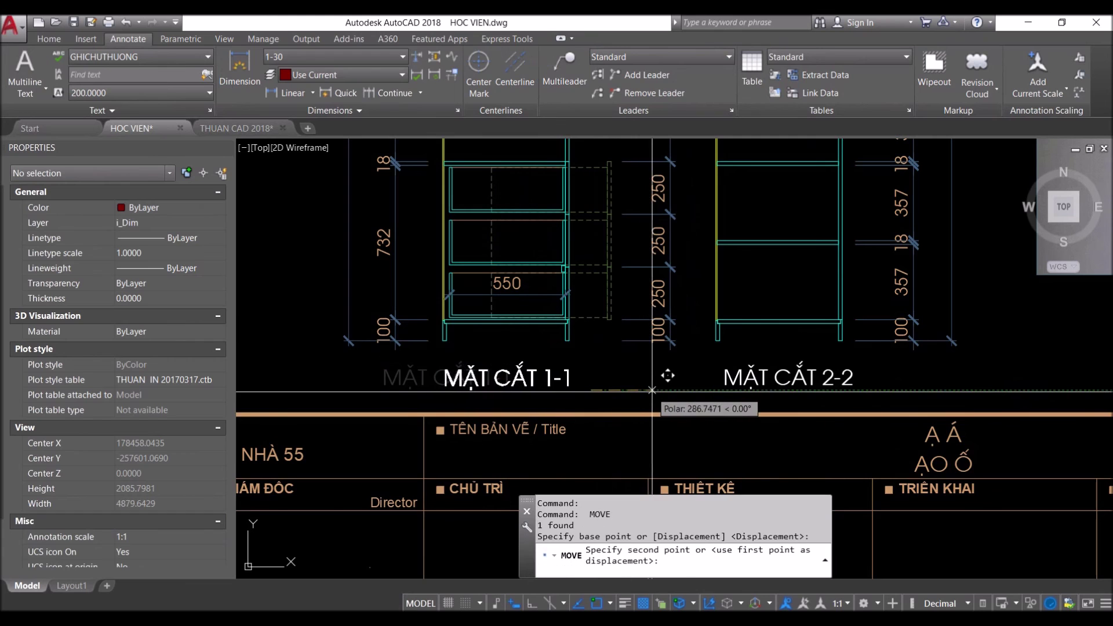
{"action": "left_click", "coordinate": [659, 390]}
{"action": "scroll", "coordinate": [649, 390], "scroll_direction": "down", "scroll_amount": 4}
{"action": "scroll", "coordinate": [580, 377], "scroll_direction": "down", "scroll_amount": 2}
{"action": "scroll", "coordinate": [531, 369], "scroll_direction": "up", "scroll_amount": 2}
{"action": "scroll", "coordinate": [530, 370], "scroll_direction": "up", "scroll_amount": 2}
{"action": "scroll", "coordinate": [522, 348], "scroll_direction": "down", "scroll_amount": 2}
{"action": "mouse_move", "coordinate": [487, 154]}
{"action": "middle_mouse_down"}
{"action": "mouse_move", "coordinate": [471, 300]}
{"action": "mouse_move", "coordinate": [498, 324]}
{"action": "middle_mouse_up"}
Draw a QLEADER (LE) leader from the plan's back edge with no text
{"action": "scroll", "coordinate": [534, 330], "scroll_direction": "up", "scroll_amount": 1}
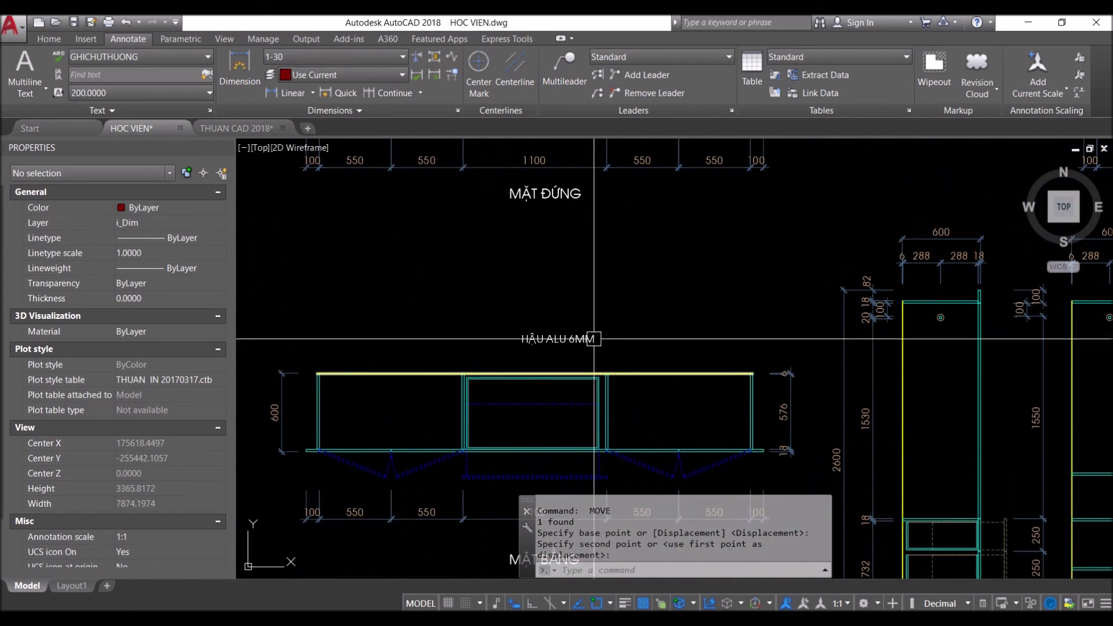
{"action": "scroll", "coordinate": [779, 369], "scroll_direction": "down", "scroll_amount": 3}
{"action": "scroll", "coordinate": [733, 352], "scroll_direction": "up", "scroll_amount": 2}
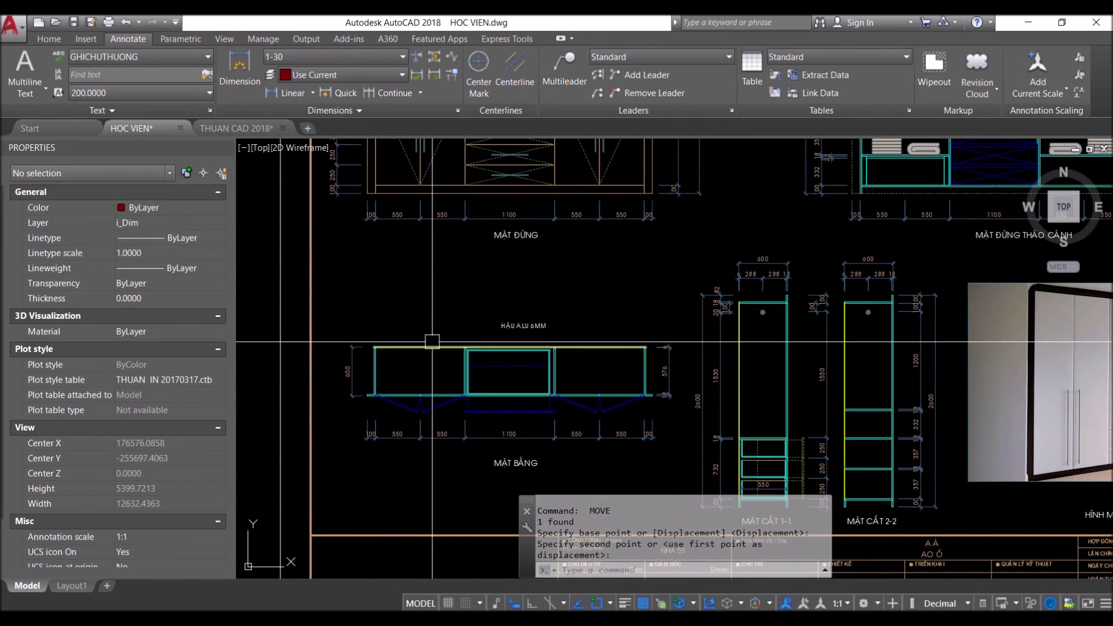
{"action": "scroll", "coordinate": [522, 351], "scroll_direction": "up", "scroll_amount": 4}
{"action": "mouse_move", "coordinate": [554, 353]}
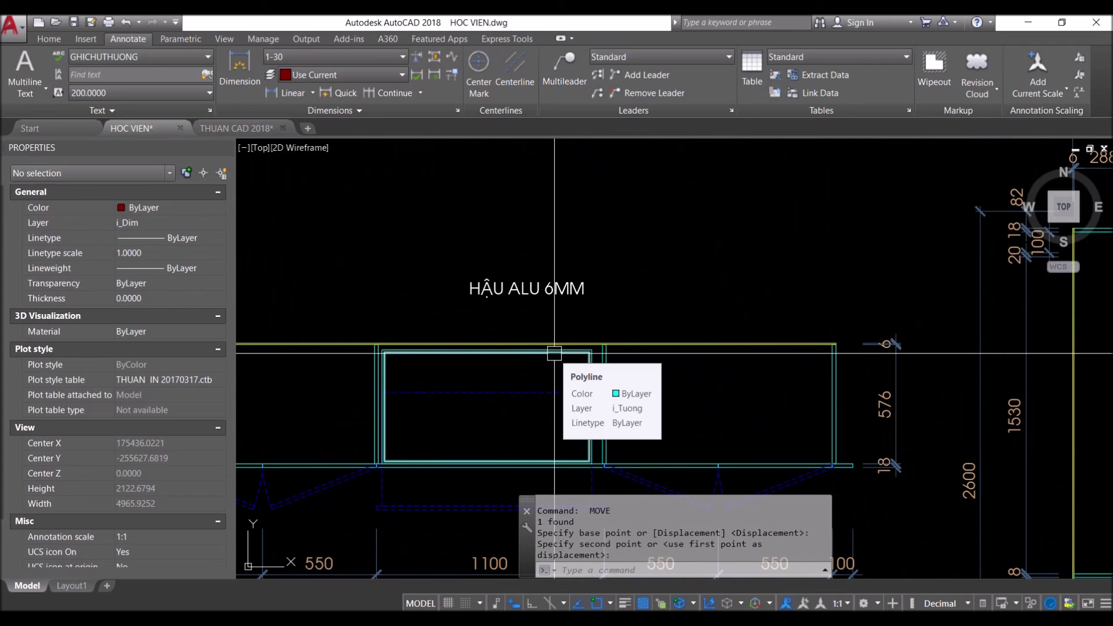
{"action": "type", "text": "LE"}
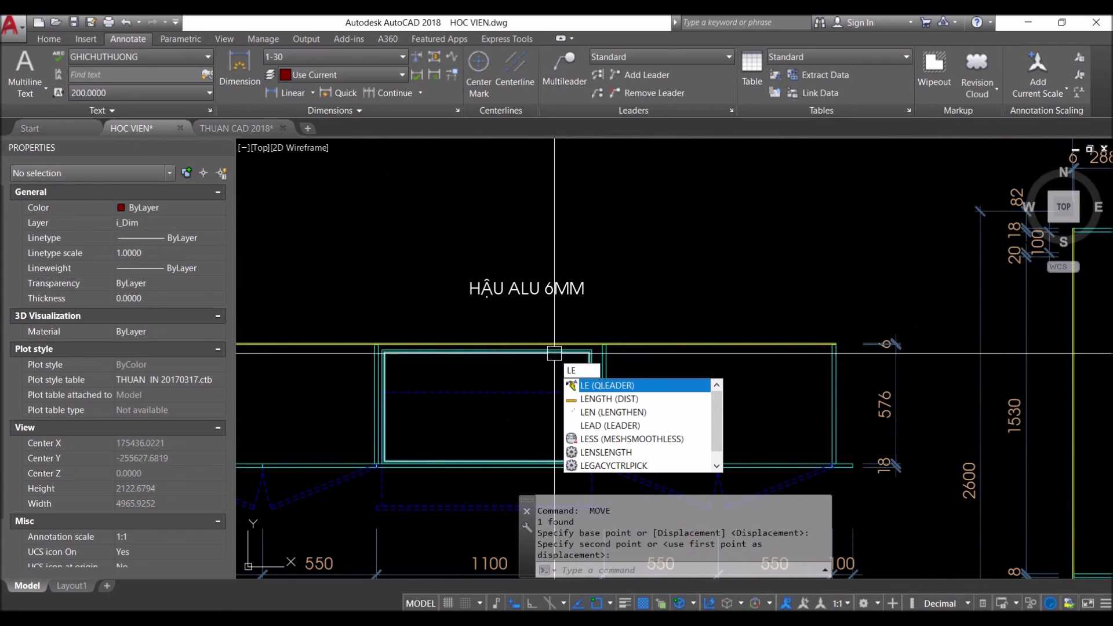
{"action": "key", "text": "Return"}
{"action": "left_click", "coordinate": [635, 345]}
{"action": "left_click", "coordinate": [687, 281]}
{"action": "left_click", "coordinate": [802, 281]}
{"action": "key", "text": "Escape"}
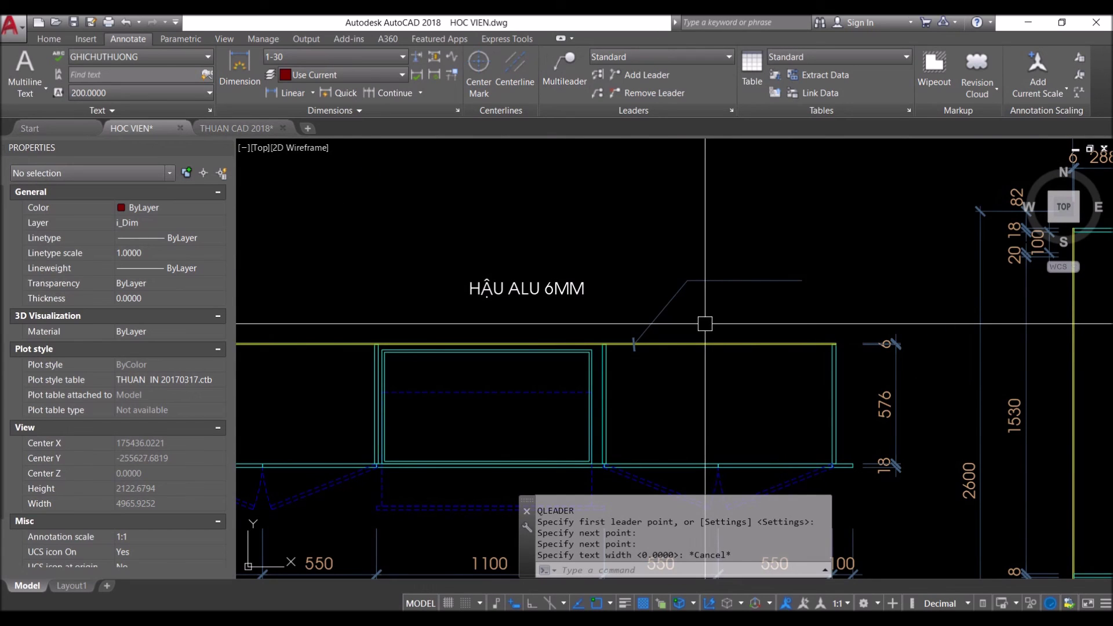
{"action": "type", "text": "Y"}
Draw a second leader from the plan edge to a landing under the HẬU ALU 6MM note
{"action": "key", "text": "Return"}
{"action": "scroll", "coordinate": [456, 344], "scroll_direction": "up", "scroll_amount": 4}
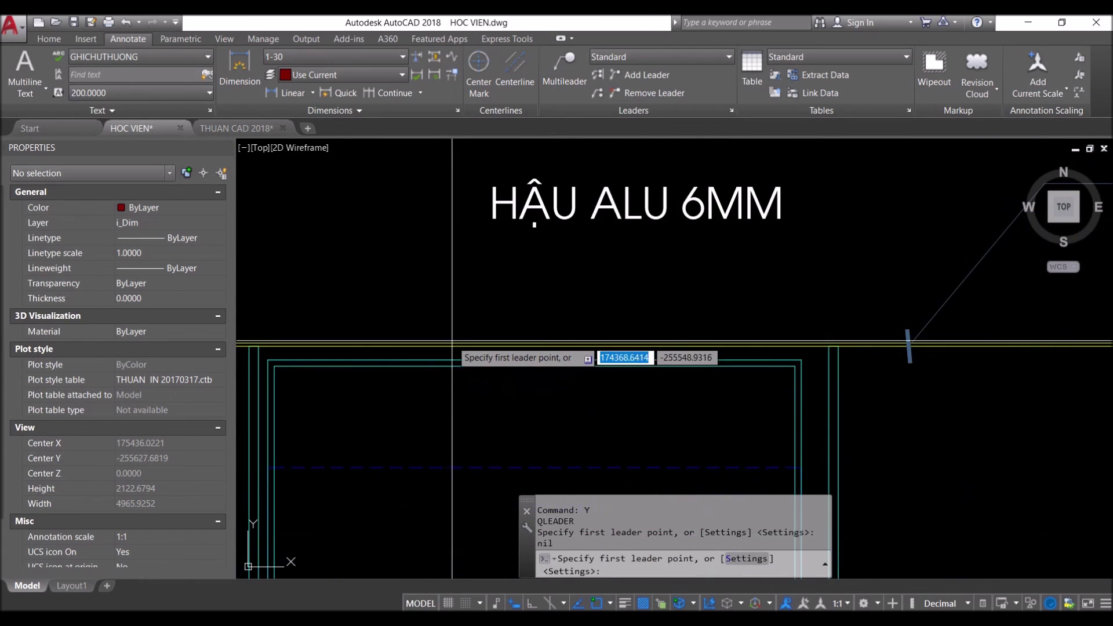
{"action": "left_click", "coordinate": [438, 343]}
{"action": "left_click", "coordinate": [565, 244]}
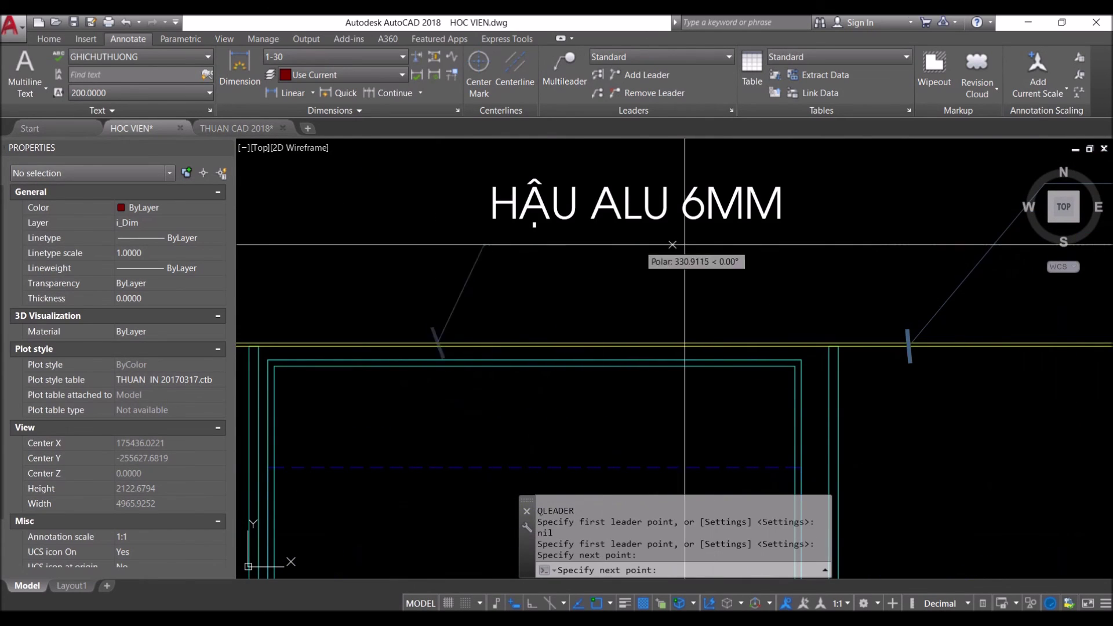
{"action": "left_click", "coordinate": [783, 244]}
{"action": "key", "text": "Escape"}
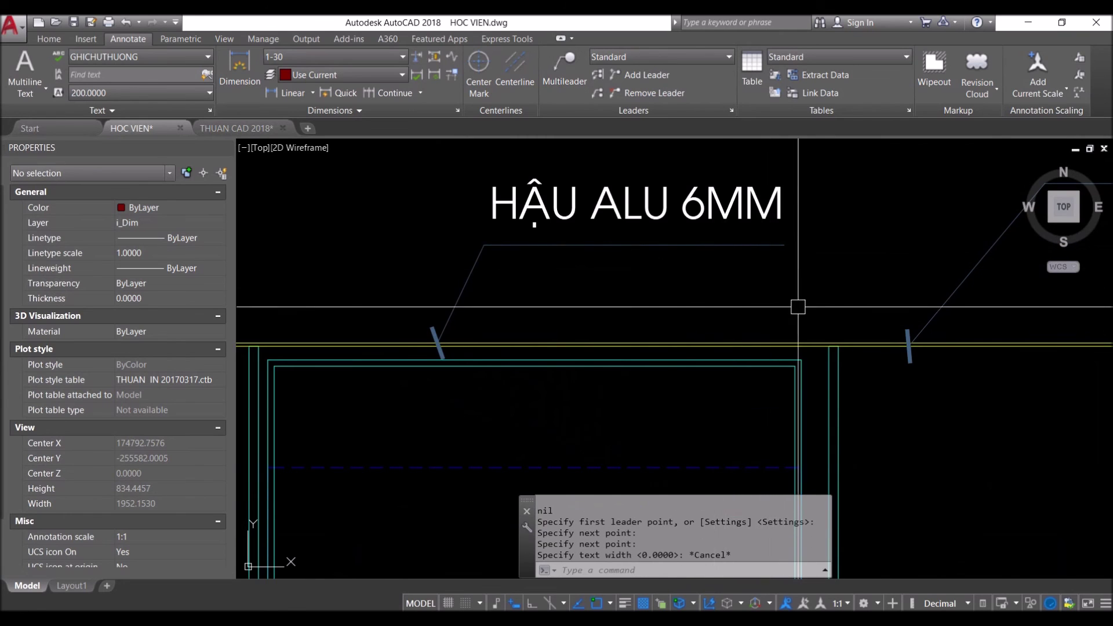
{"action": "scroll", "coordinate": [798, 303], "scroll_direction": "down", "scroll_amount": 2}
Erase the extra right-hand leader
{"action": "left_click", "coordinate": [904, 283]}
{"action": "type", "text": "E"}
{"action": "key", "text": "Return"}
{"action": "scroll", "coordinate": [637, 273], "scroll_direction": "down", "scroll_amount": 2}
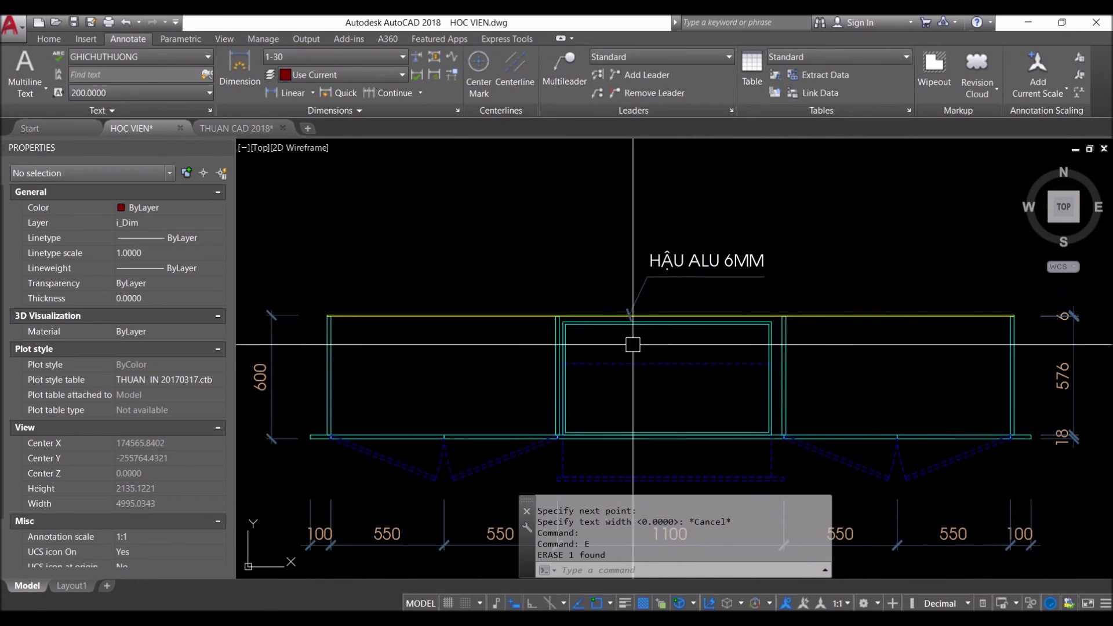
{"action": "middle_click_drag", "start_coordinate": [649, 305], "coordinate": [564, 298]}
{"action": "scroll", "coordinate": [563, 298], "scroll_direction": "down", "scroll_amount": 3}
{"action": "mouse_move", "coordinate": [448, 378]}
{"action": "middle_mouse_down"}
{"action": "mouse_move", "coordinate": [549, 381]}
{"action": "mouse_move", "coordinate": [559, 364]}
{"action": "middle_mouse_up"}
{"action": "scroll", "coordinate": [604, 234], "scroll_direction": "down", "scroll_amount": 2}
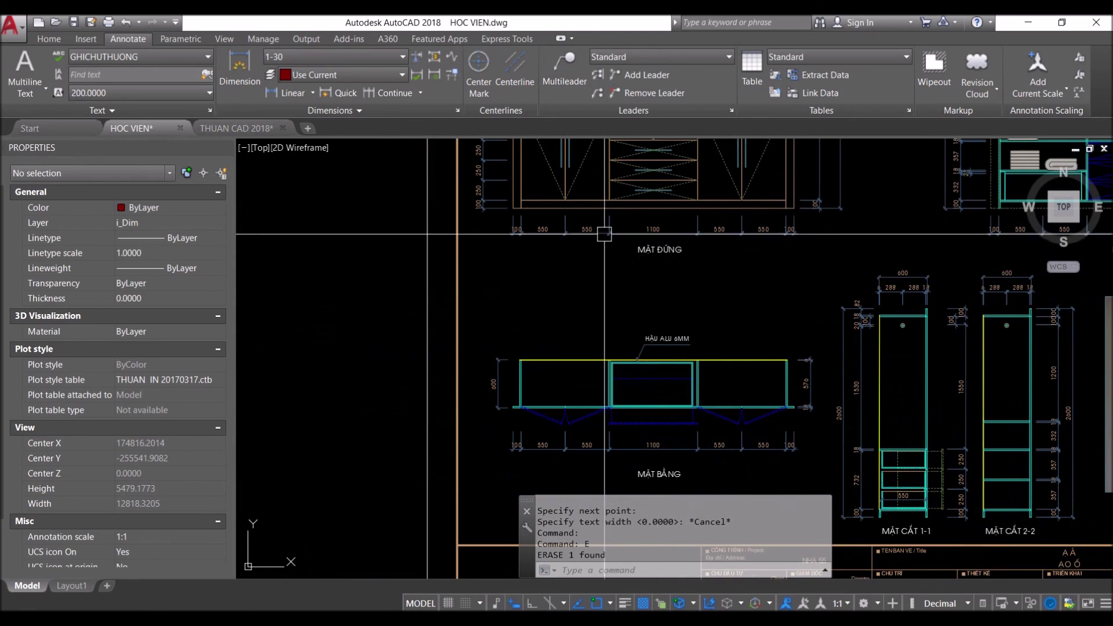
Draw a leader from the left door of the MẶT ĐỨNG elevation down to a left landing
{"action": "scroll", "coordinate": [729, 400], "scroll_direction": "up", "scroll_amount": 2}
{"action": "scroll", "coordinate": [638, 377], "scroll_direction": "down", "scroll_amount": 1}
{"action": "scroll", "coordinate": [673, 371], "scroll_direction": "up", "scroll_amount": 1}
{"action": "middle_click_drag", "start_coordinate": [805, 326], "coordinate": [636, 330]}
{"action": "scroll", "coordinate": [636, 330], "scroll_direction": "down", "scroll_amount": 2}
{"action": "scroll", "coordinate": [580, 360], "scroll_direction": "down", "scroll_amount": 1}
{"action": "scroll", "coordinate": [522, 383], "scroll_direction": "up", "scroll_amount": 1}
{"action": "scroll", "coordinate": [472, 409], "scroll_direction": "up", "scroll_amount": 2}
{"action": "scroll", "coordinate": [472, 410], "scroll_direction": "up", "scroll_amount": 1}
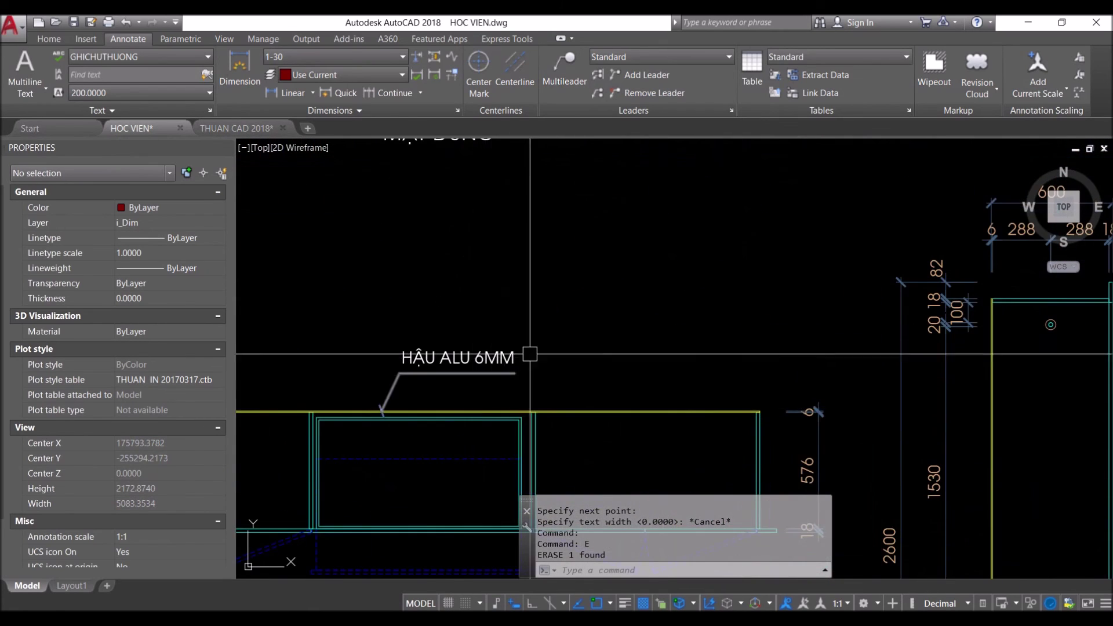
{"action": "scroll", "coordinate": [636, 301], "scroll_direction": "down", "scroll_amount": 2}
{"action": "scroll", "coordinate": [494, 416], "scroll_direction": "up", "scroll_amount": 2}
{"action": "middle_click_drag", "start_coordinate": [494, 302], "coordinate": [472, 378]}
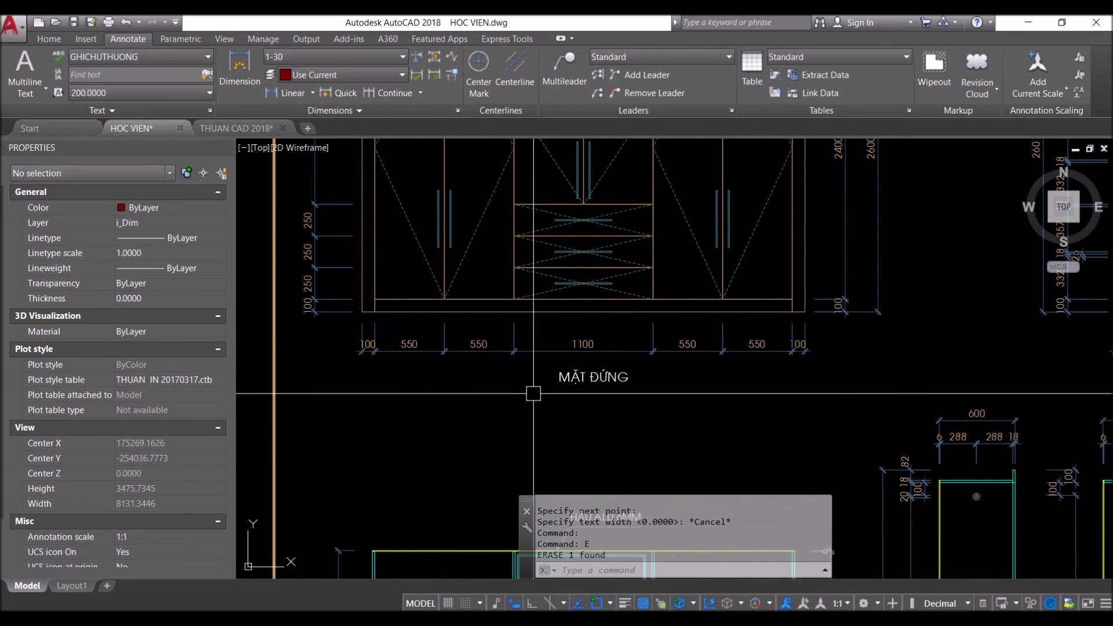
{"action": "type", "text": "Y"}
{"action": "key", "text": "Return"}
{"action": "left_click", "coordinate": [542, 293]}
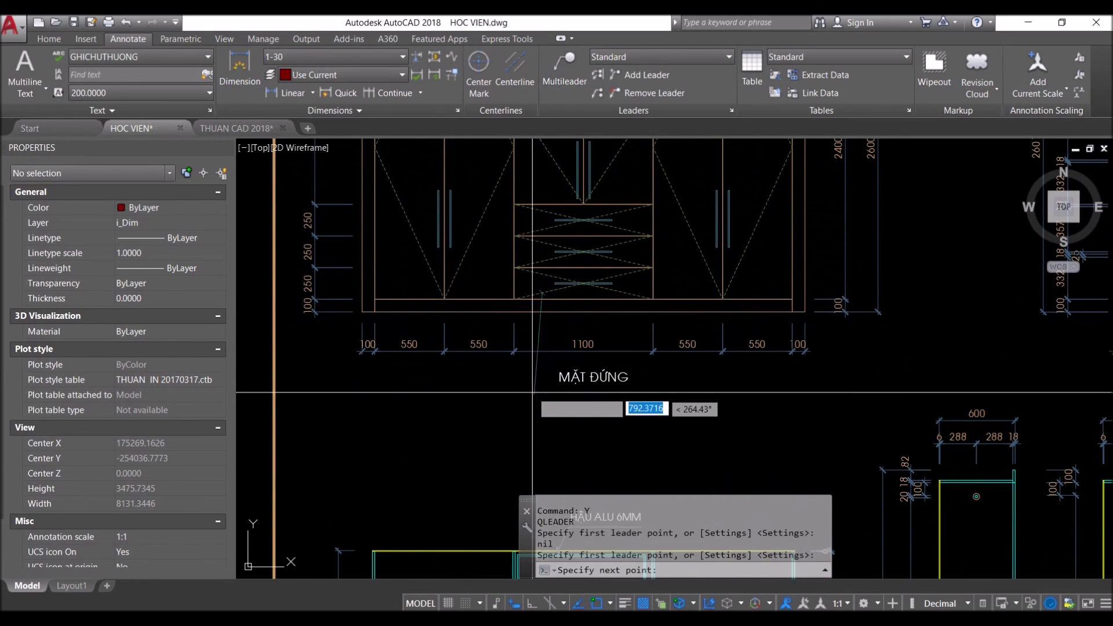
{"action": "left_click", "coordinate": [528, 382]}
{"action": "left_click", "coordinate": [445, 382]}
{"action": "key", "text": "Escape"}
Cancel the unfinished leader and delete the unwanted leader line on the right
{"action": "type", "text": "Y"}
{"action": "key", "text": "Return"}
{"action": "left_click", "coordinate": [742, 271]}
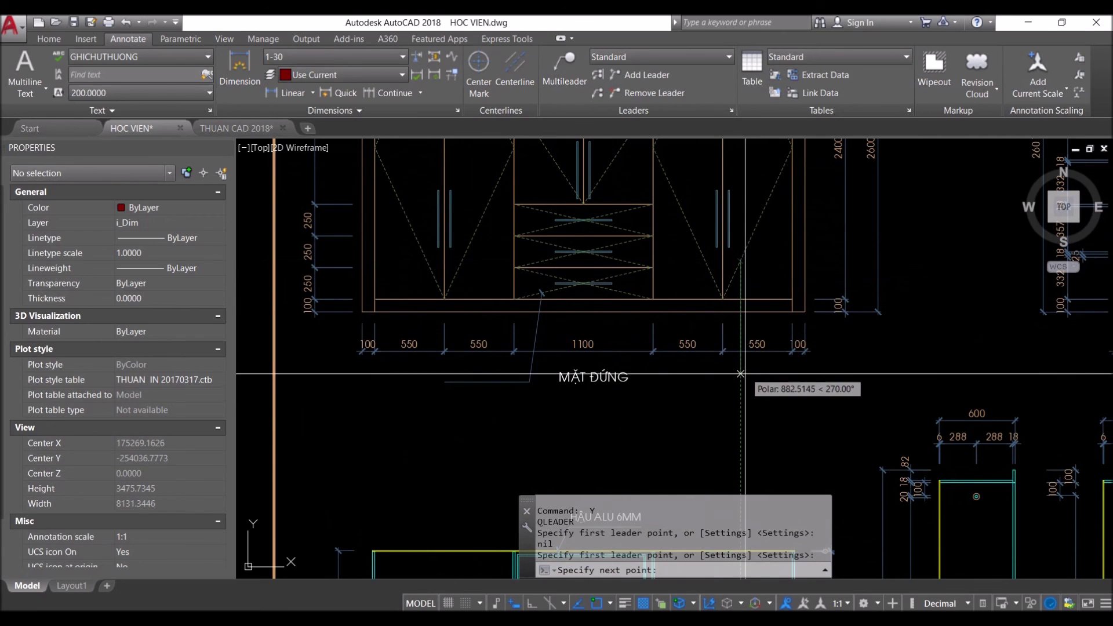
{"action": "key", "text": "Escape"}
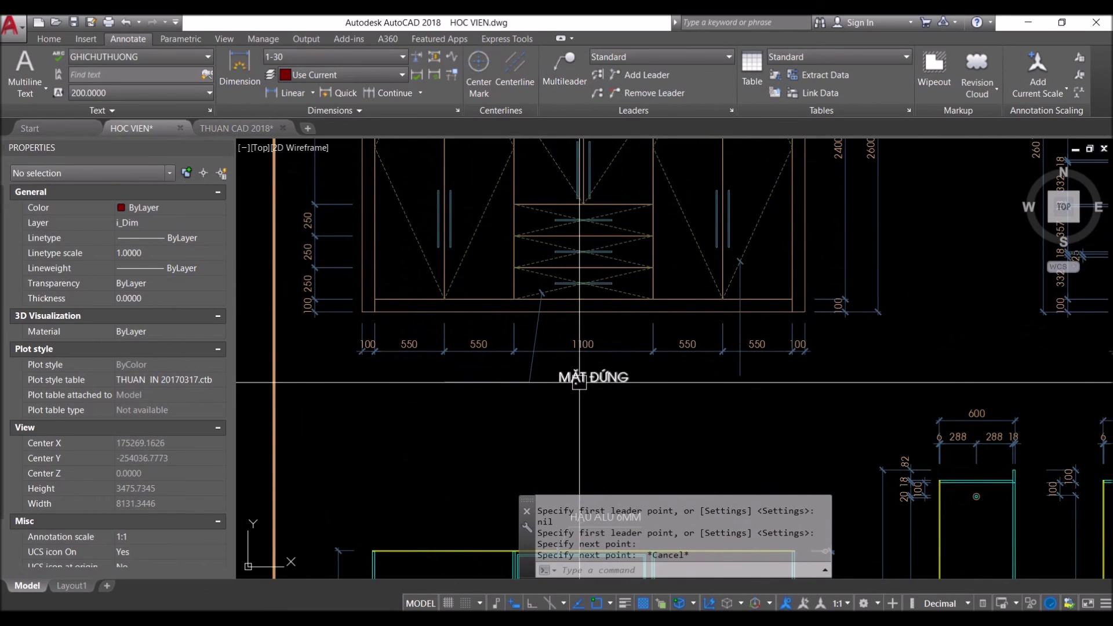
{"action": "left_click", "coordinate": [740, 319]}
{"action": "key", "text": "Delete"}
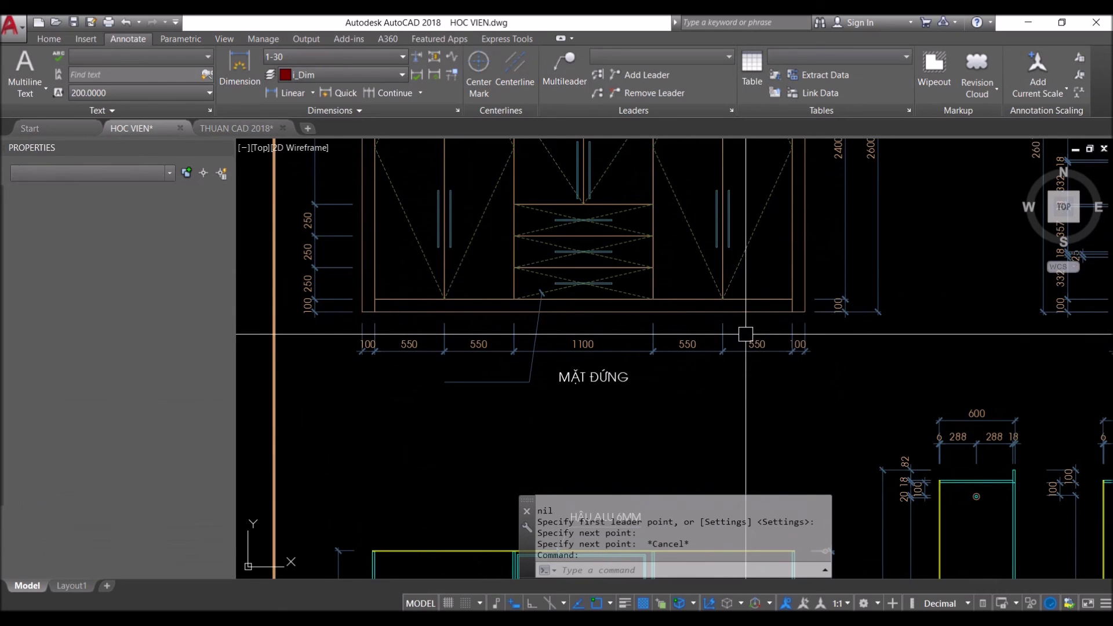
Draw a leader from the right-hand door down to a landing on the right
{"action": "type", "text": "Y"}
{"action": "key", "text": "Return"}
{"action": "left_click", "coordinate": [745, 269]}
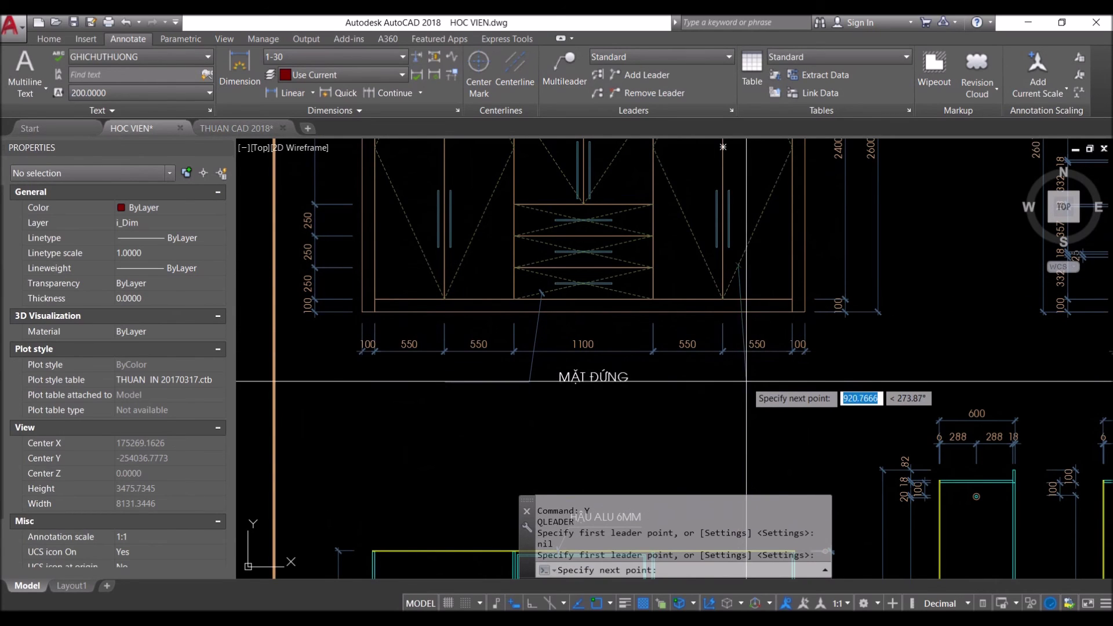
{"action": "left_click", "coordinate": [746, 381]}
{"action": "left_click", "coordinate": [835, 381]}
{"action": "key", "text": "Escape"}
Select the HẬU ALU 6MM note in the plan view for copying
{"action": "middle_click_drag", "start_coordinate": [667, 544], "coordinate": [591, 344]}
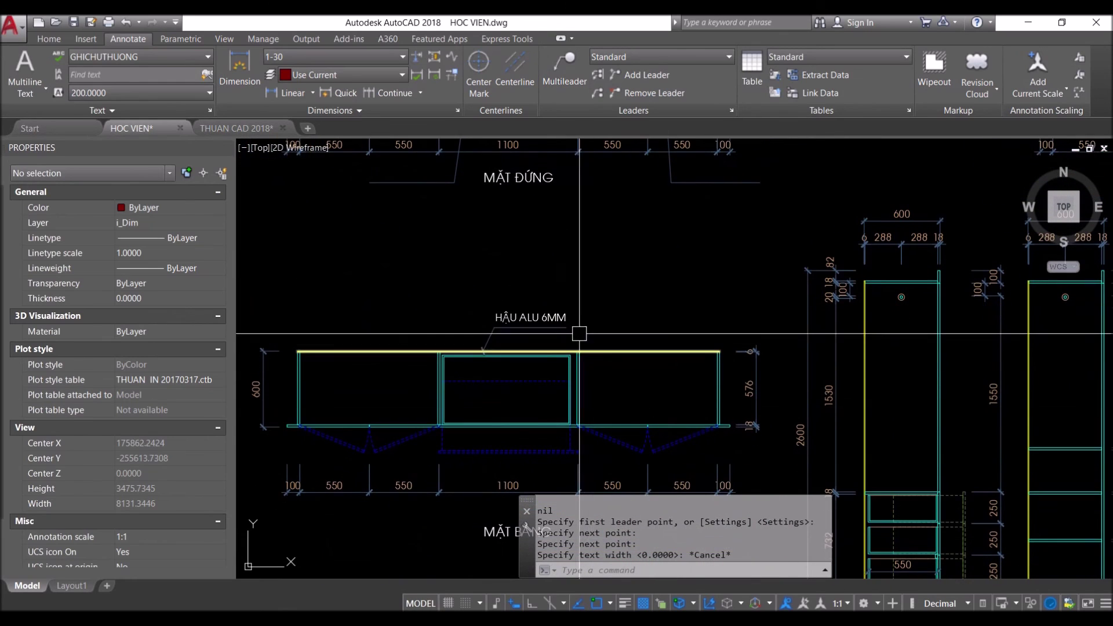
{"action": "left_click", "coordinate": [505, 317]}
{"action": "type", "text": "c"}
{"action": "key", "text": "Return"}
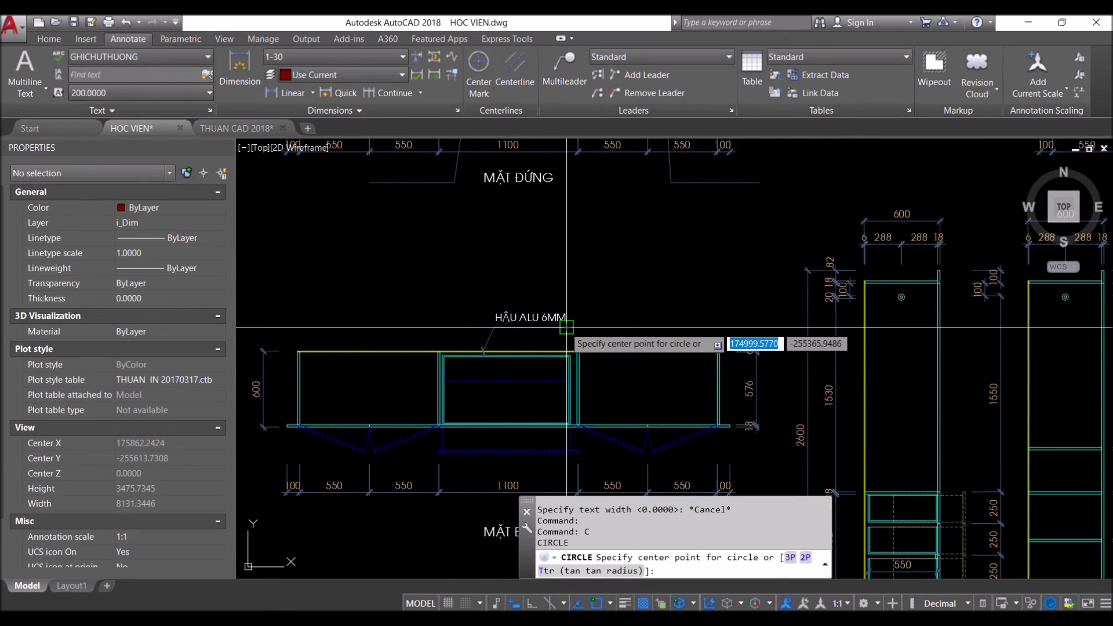
Copy the HẬU ALU 6MM note to both leaders under the MẶT ĐỨNG elevation
{"action": "key", "text": "Escape"}
{"action": "left_click", "coordinate": [566, 327]}
{"action": "type", "text": "co"}
{"action": "key", "text": "Return"}
{"action": "left_click", "coordinate": [568, 334]}
{"action": "key", "text": "Escape"}
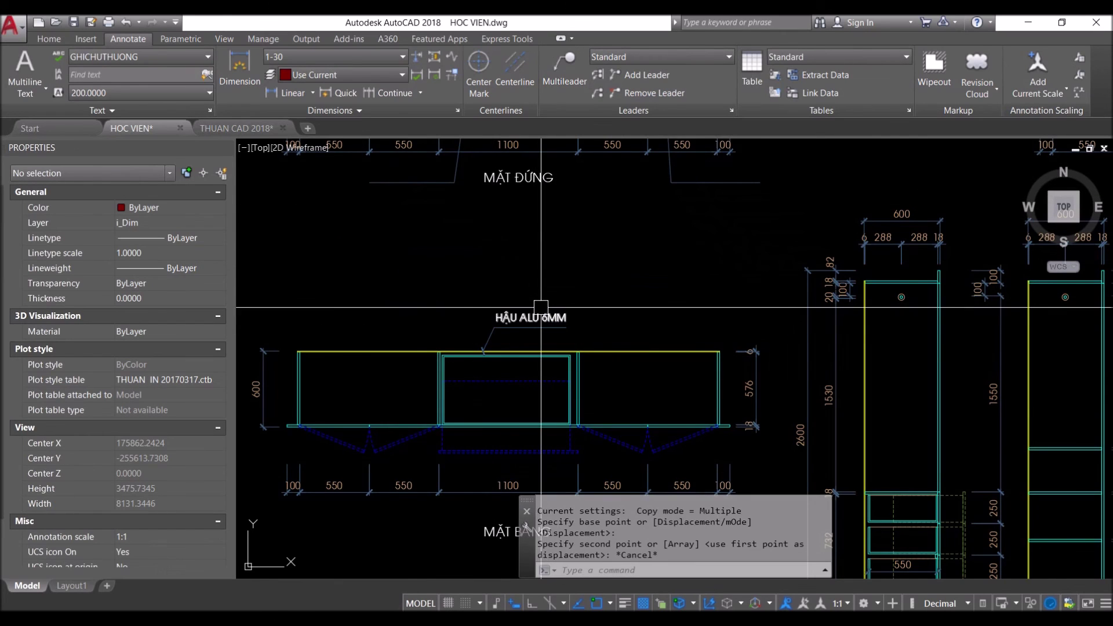
{"action": "left_click", "coordinate": [541, 309]}
{"action": "key", "text": "Return"}
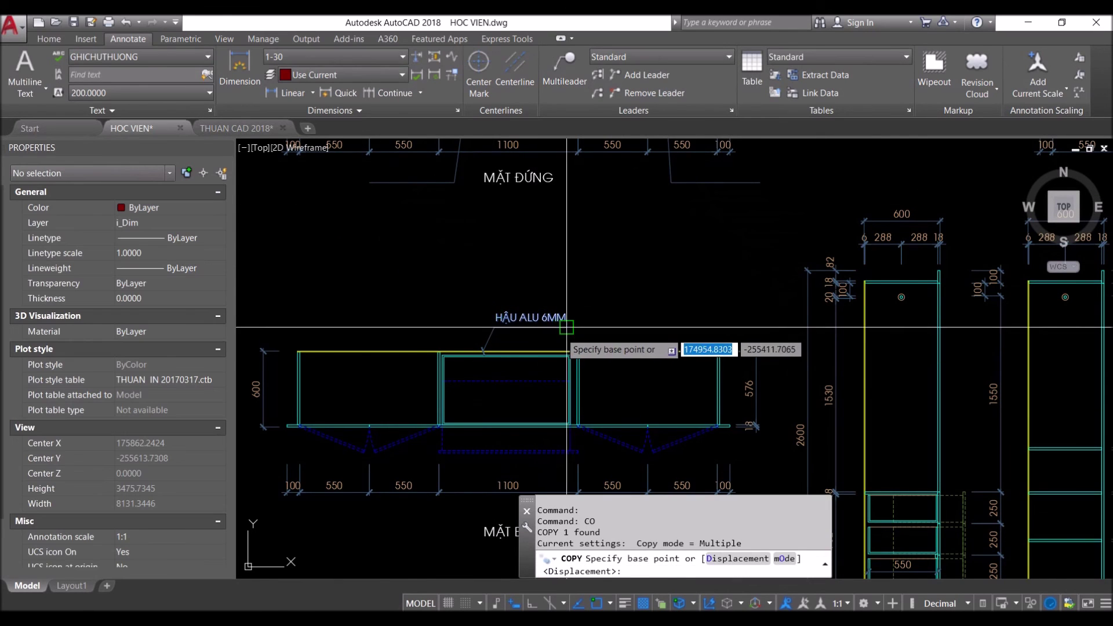
{"action": "left_click", "coordinate": [565, 326]}
{"action": "left_click", "coordinate": [455, 173]}
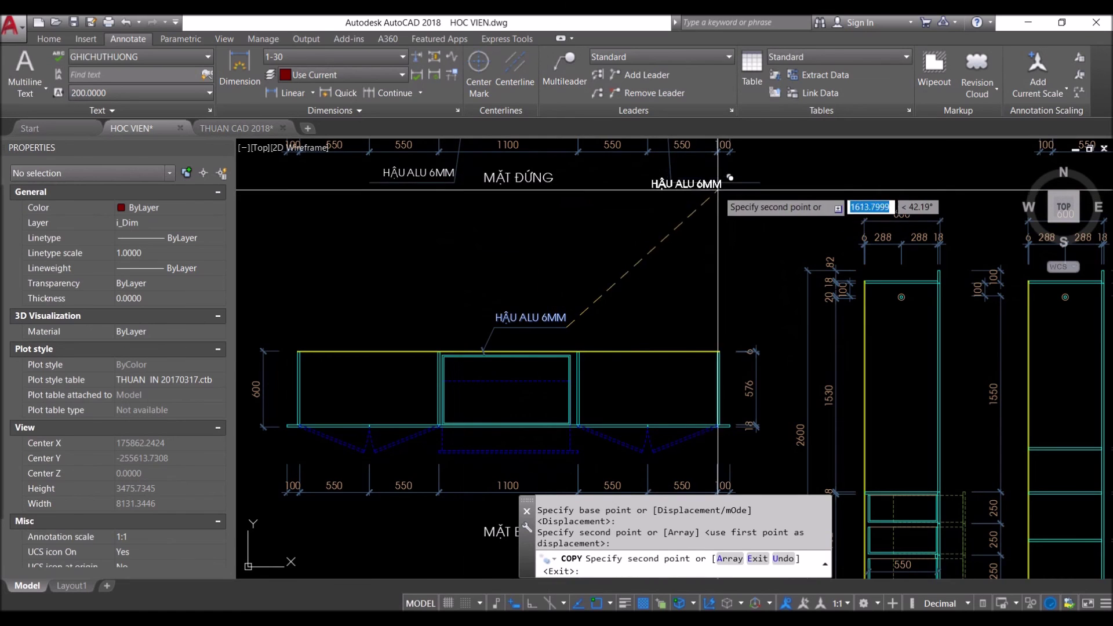
{"action": "left_click", "coordinate": [765, 182]}
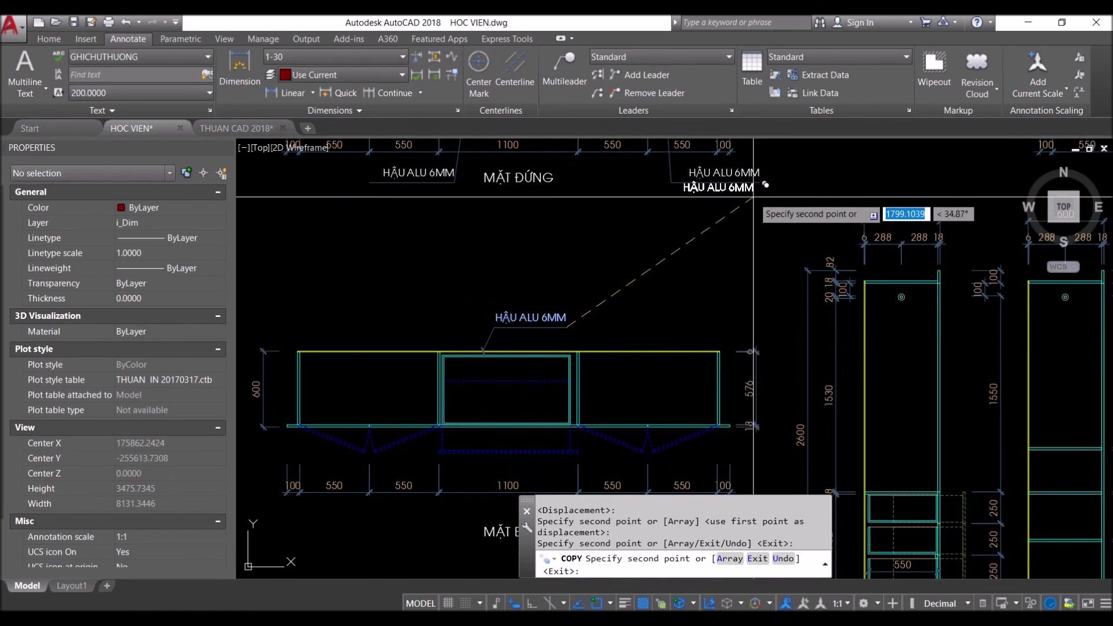
{"action": "key", "text": "Return"}
Reword the right-hand copied note to read CÁNH MỞ
{"action": "scroll", "coordinate": [754, 184], "scroll_direction": "up", "scroll_amount": 2}
{"action": "middle_click_drag", "start_coordinate": [723, 186], "coordinate": [705, 371]}
{"action": "key", "text": "Return"}
{"action": "left_click", "coordinate": [689, 351]}
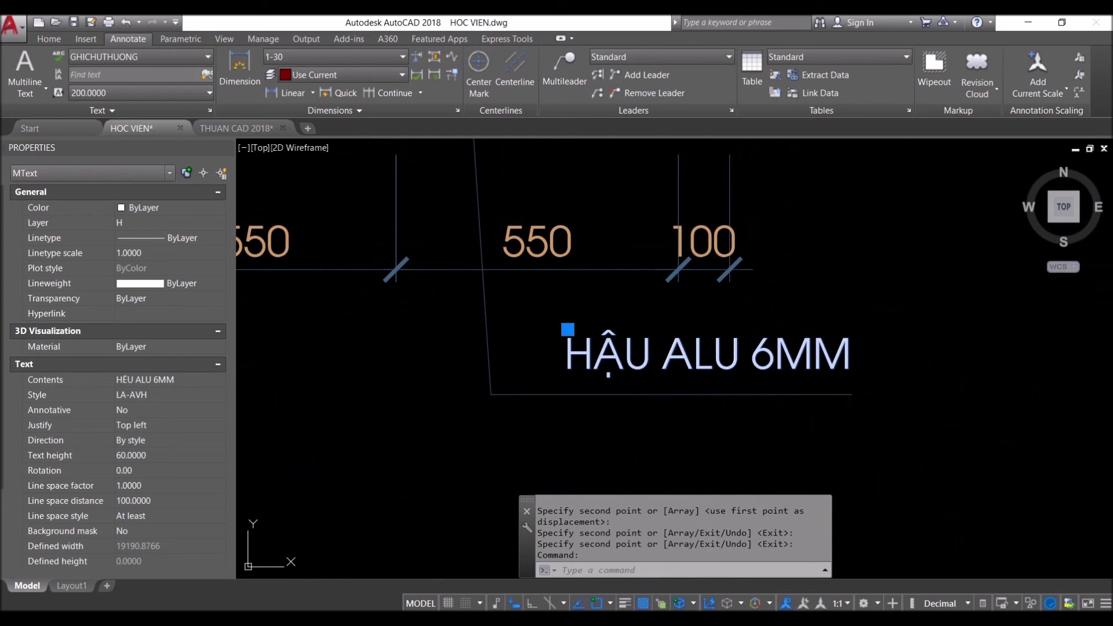
{"action": "double_click", "coordinate": [699, 354]}
{"action": "type", "text": "CÁNH"}
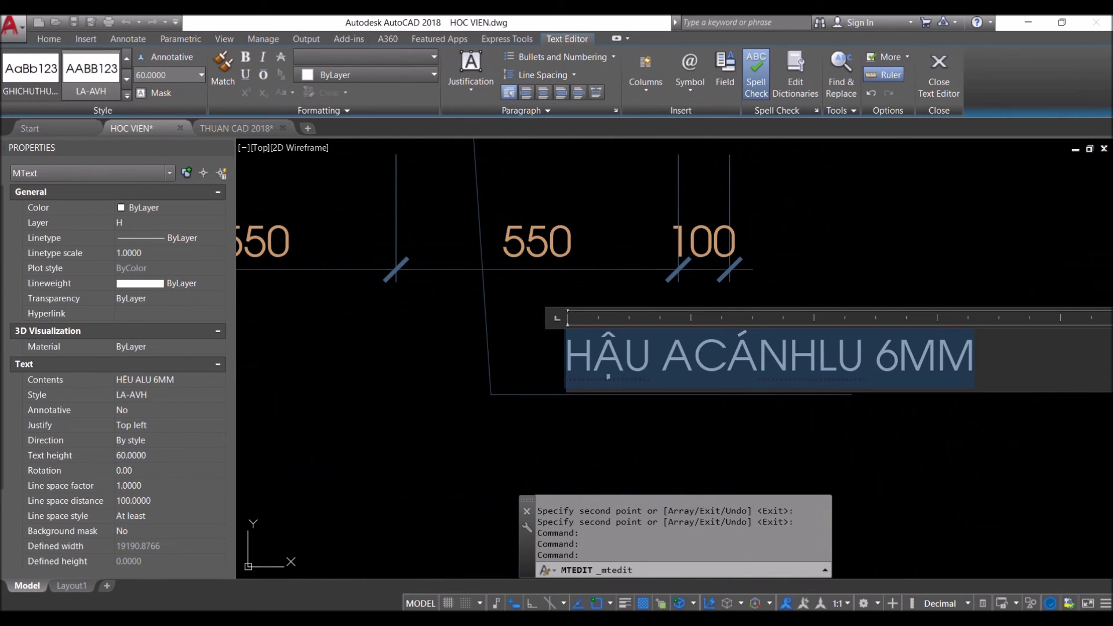
{"action": "type", "text": "C"}
{"action": "type", "text": "ÁNH MỞ"}
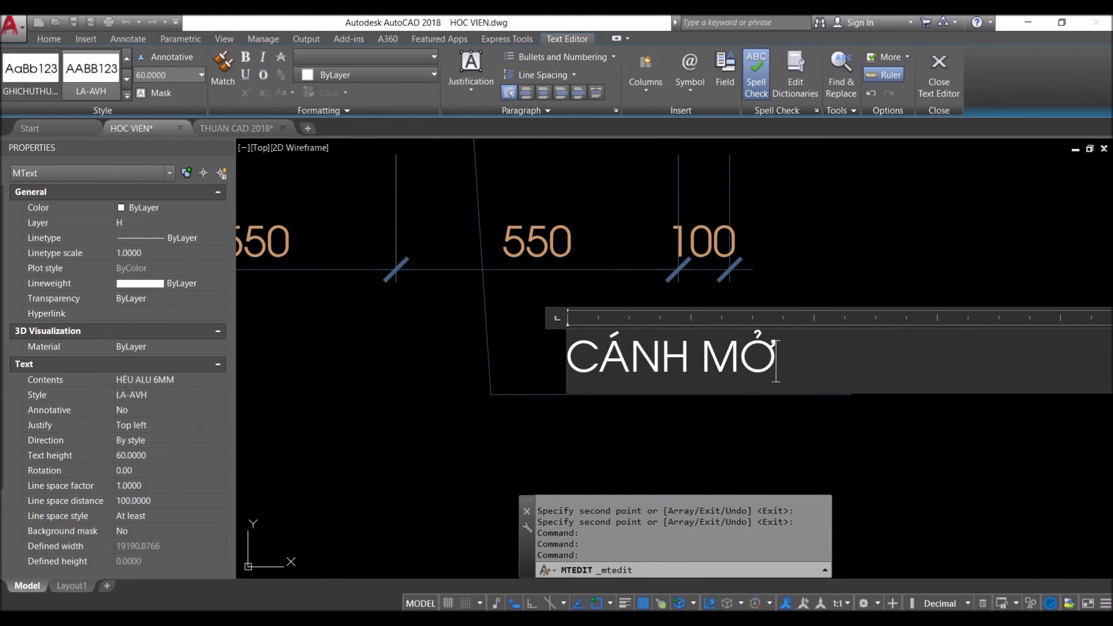
{"action": "scroll", "coordinate": [776, 357], "scroll_direction": "down", "scroll_amount": 2}
{"action": "left_click", "coordinate": [776, 356]}
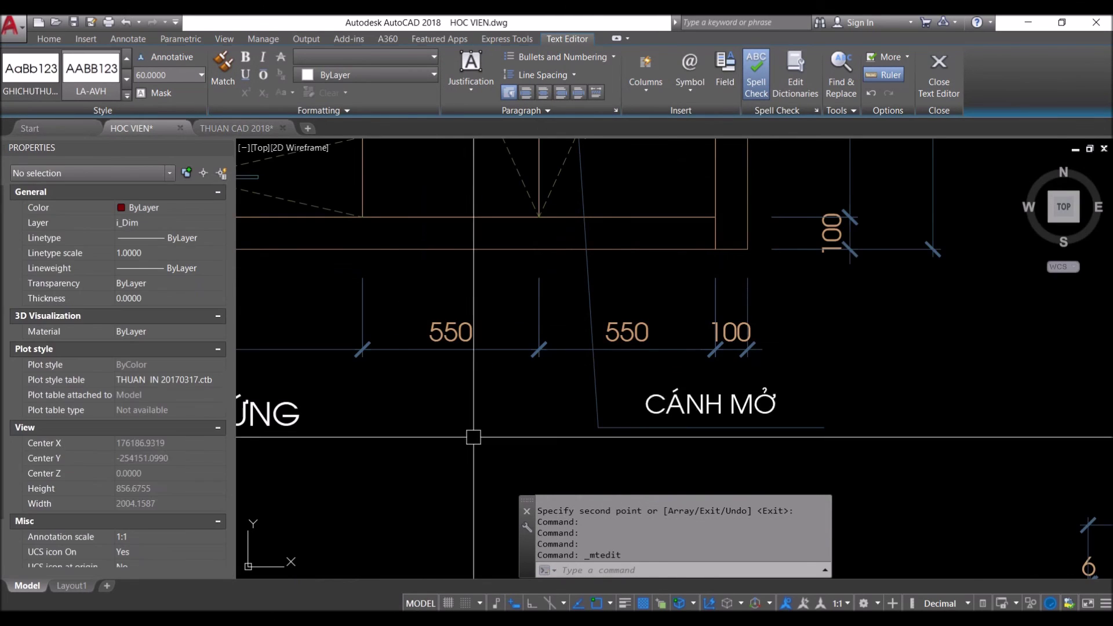
Reword the left-hand copied note to read NGĂN KÉO
{"action": "scroll", "coordinate": [776, 356], "scroll_direction": "down", "scroll_amount": 2}
{"action": "scroll", "coordinate": [776, 357], "scroll_direction": "up", "scroll_amount": 2}
{"action": "left_click", "coordinate": [615, 343]}
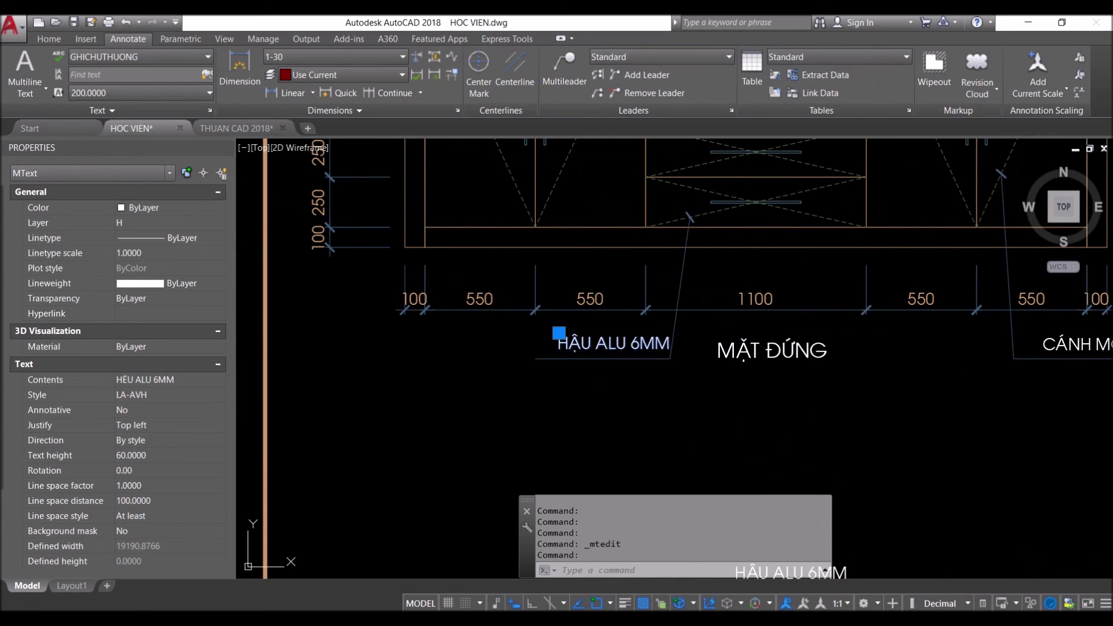
{"action": "double_click", "coordinate": [640, 346]}
{"action": "type", "text": "NGĂN KÉO"}
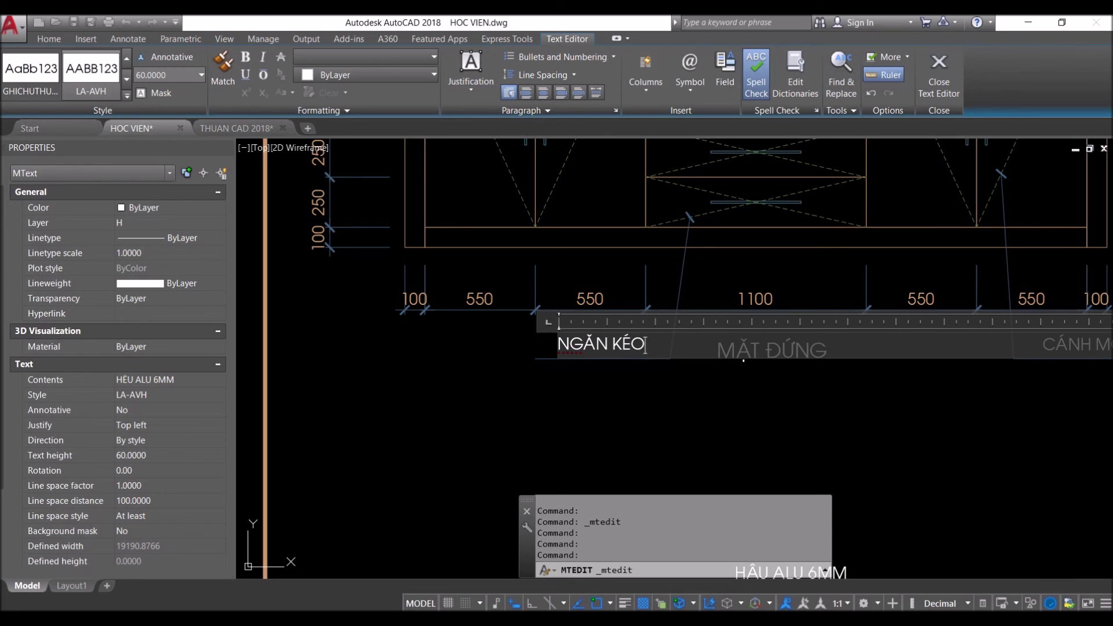
{"action": "left_click", "coordinate": [743, 361]}
{"action": "scroll", "coordinate": [691, 406], "scroll_direction": "down", "scroll_amount": 3}
{"action": "mouse_move", "coordinate": [675, 447]}
{"action": "middle_mouse_down"}
{"action": "mouse_move", "coordinate": [691, 456]}
{"action": "mouse_move", "coordinate": [617, 359]}
{"action": "middle_mouse_up"}
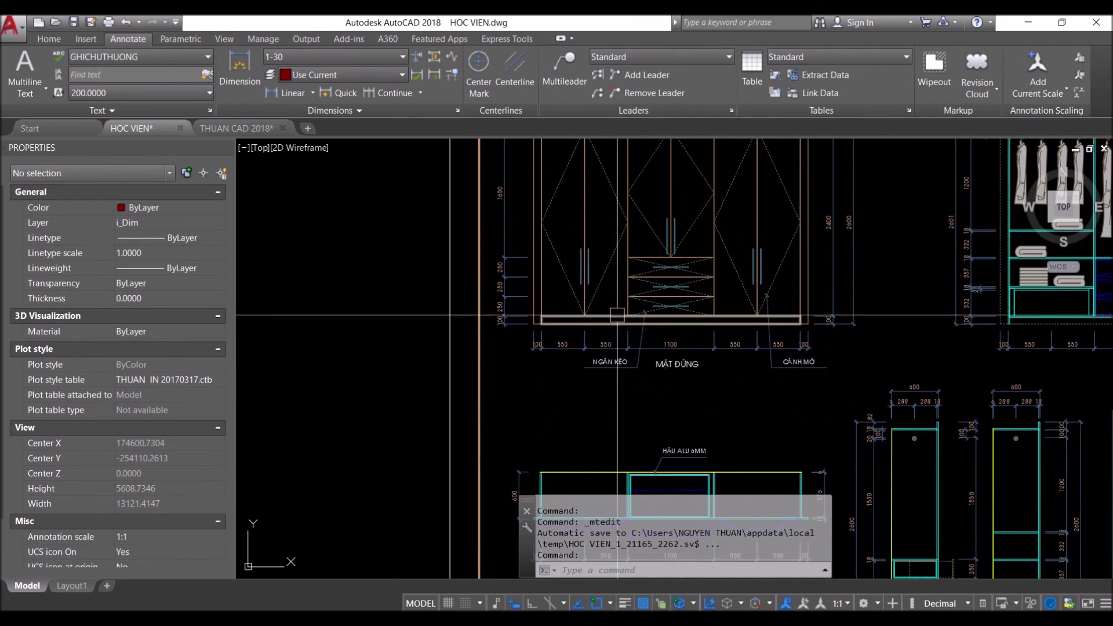
Window-select the NGĂN KÉO callout and copy it further left
{"action": "scroll", "coordinate": [603, 377], "scroll_direction": "up", "scroll_amount": 4}
{"action": "left_click", "coordinate": [522, 371]}
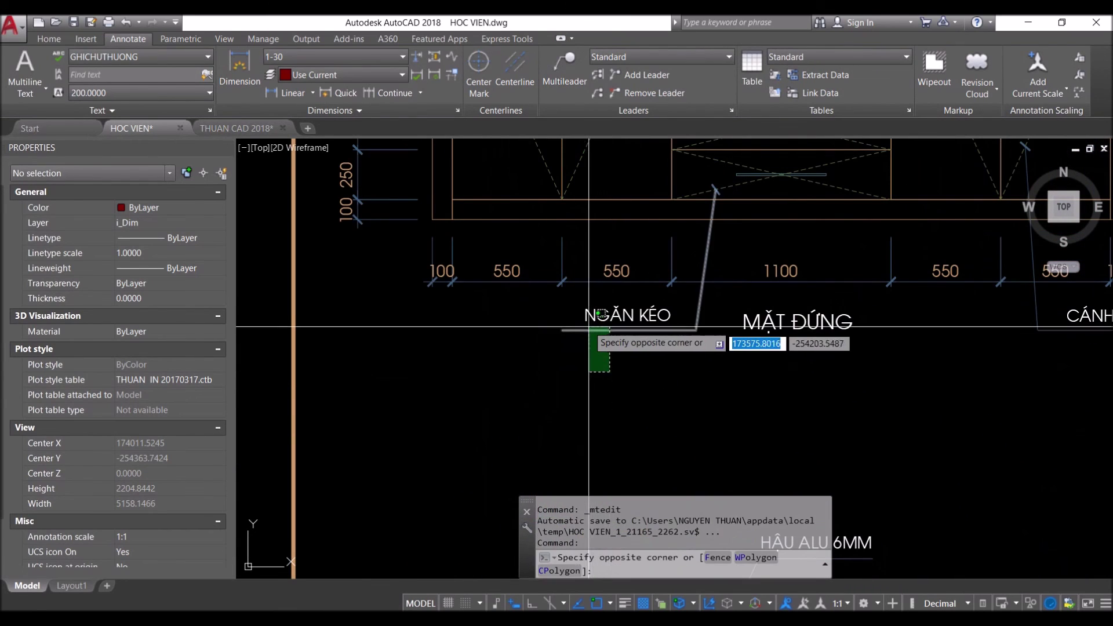
{"action": "left_click", "coordinate": [585, 319]}
{"action": "left_click", "coordinate": [641, 396]}
{"action": "type", "text": "co"}
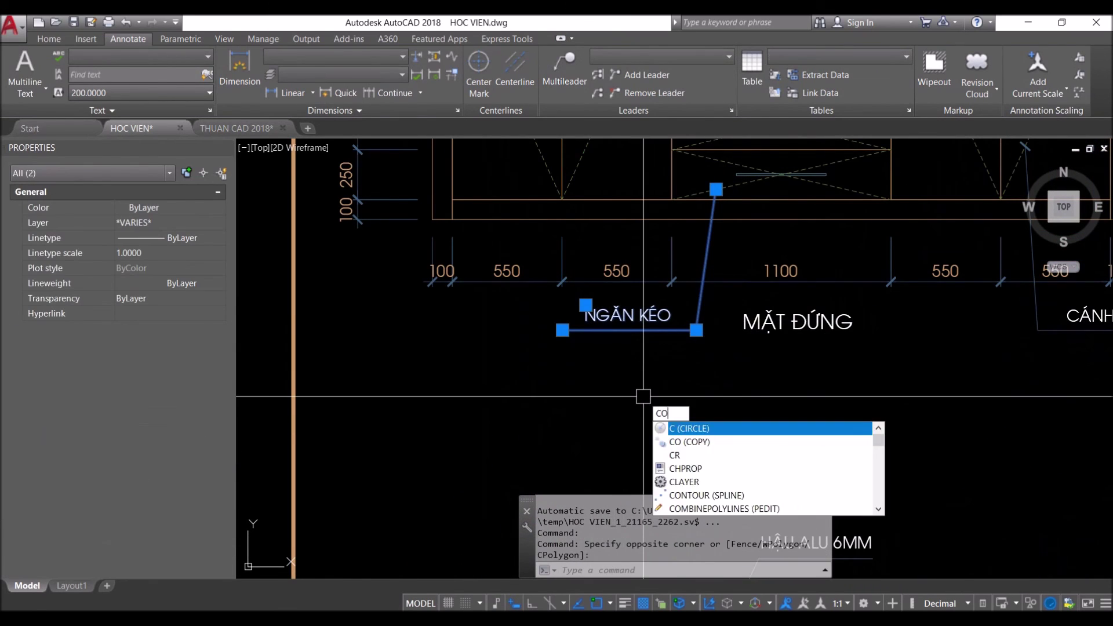
{"action": "key", "text": "Return"}
{"action": "left_click", "coordinate": [739, 405]}
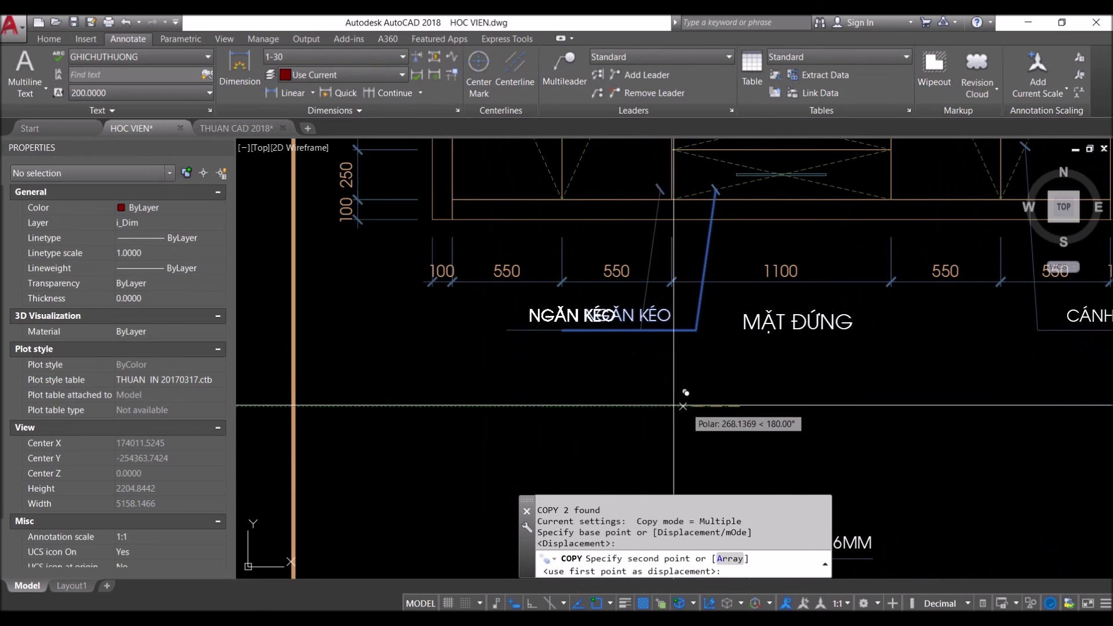
{"action": "left_click", "coordinate": [570, 405]}
{"action": "scroll", "coordinate": [570, 406], "scroll_direction": "down", "scroll_amount": 1}
{"action": "scroll", "coordinate": [535, 387], "scroll_direction": "up", "scroll_amount": 1}
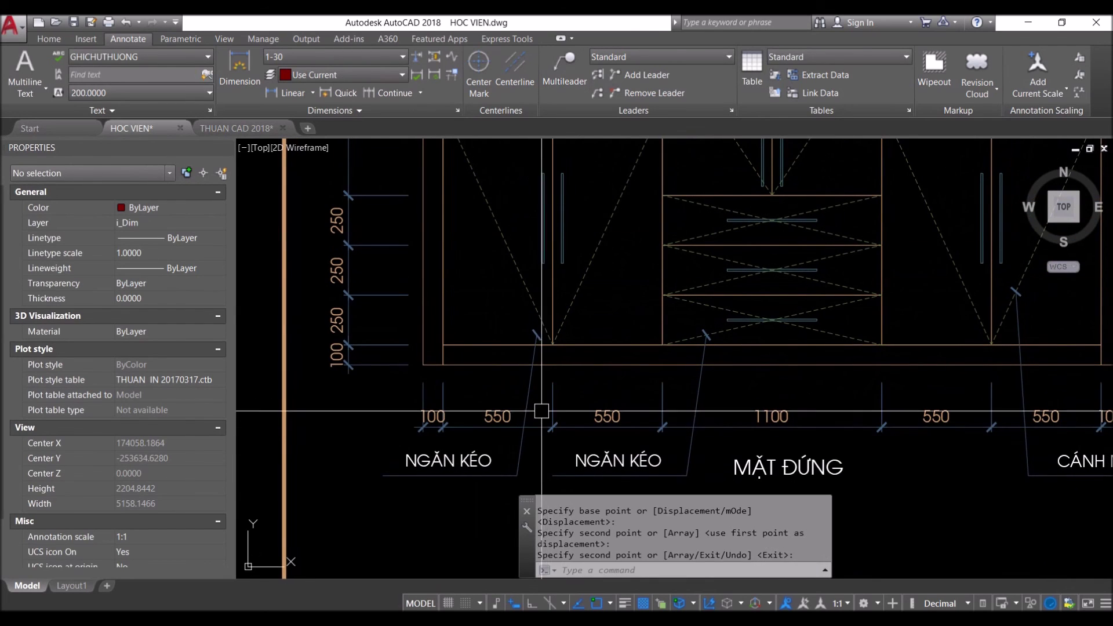
{"action": "key", "text": "Return"}
Move the copied leader's arrow up onto the cabinet
{"action": "left_click", "coordinate": [534, 387]}
{"action": "key", "text": "Return"}
{"action": "left_click", "coordinate": [537, 335]}
{"action": "left_click", "coordinate": [542, 261]}
{"action": "key", "text": "Escape"}
{"action": "middle_click_drag", "start_coordinate": [480, 432], "coordinate": [494, 405]}
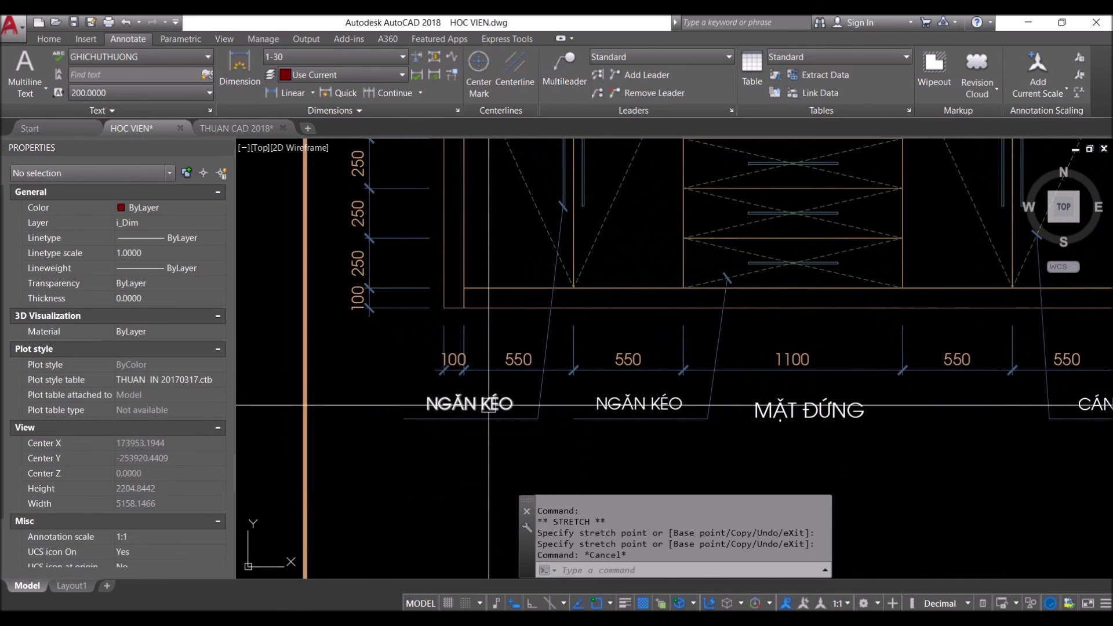
{"action": "left_click", "coordinate": [494, 405]}
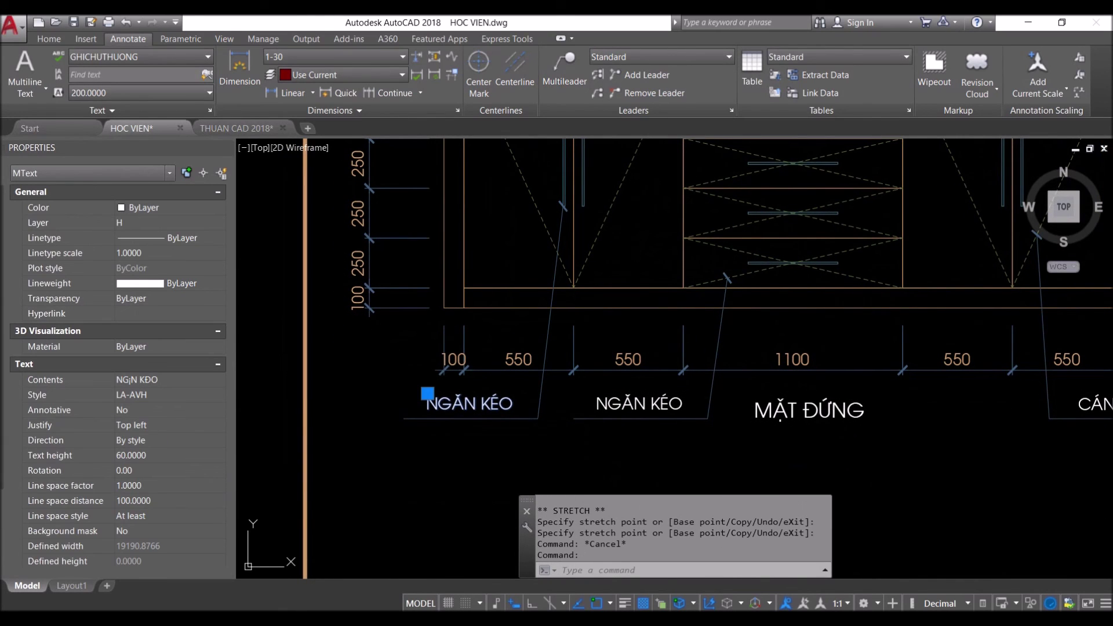
Change the left NGĂN KÉO label to TAY LẮM INOX and begin moving it
{"action": "double_click", "coordinate": [493, 405]}
{"action": "type", "text": "TAY LẮM INOX"}
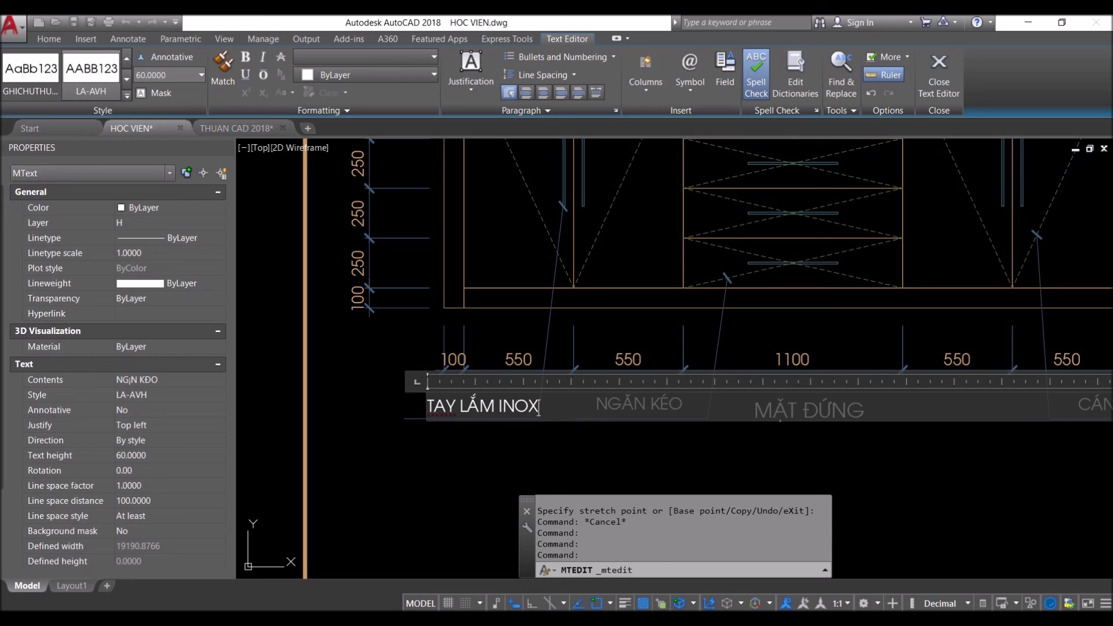
{"action": "left_click", "coordinate": [498, 453]}
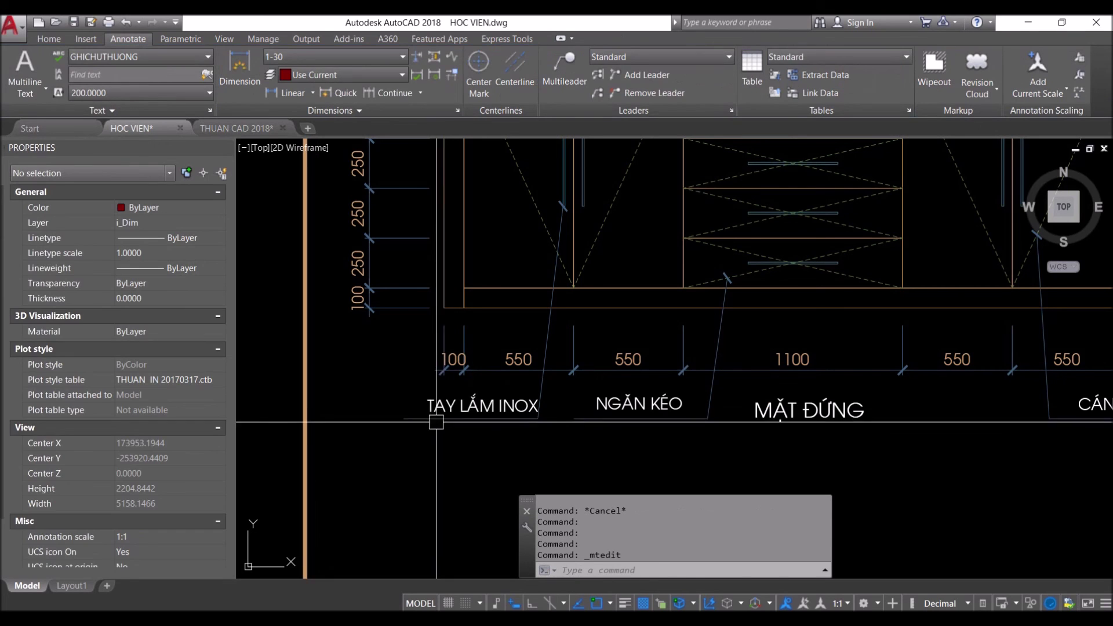
{"action": "left_click", "coordinate": [458, 406]}
{"action": "key", "text": "m"}
{"action": "key", "text": "Return"}
{"action": "left_click", "coordinate": [457, 464]}
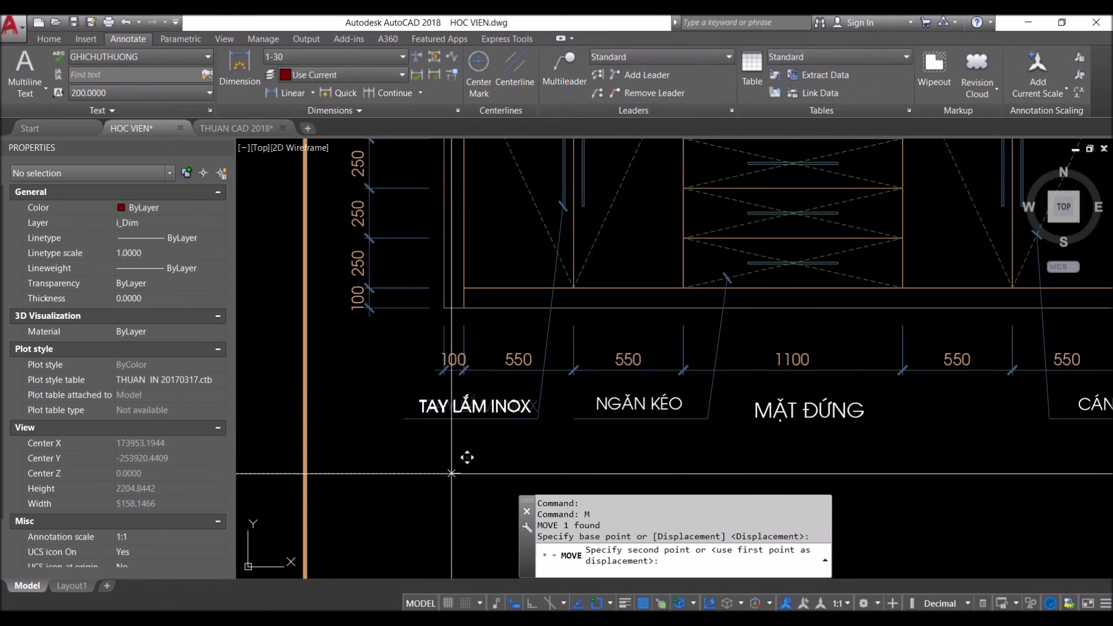
Pan across the sheet and cancel the unfinished move
{"action": "scroll", "coordinate": [457, 464], "scroll_direction": "down", "scroll_amount": 5}
{"action": "mouse_move", "coordinate": [458, 463]}
{"action": "middle_mouse_down"}
{"action": "mouse_move", "coordinate": [416, 317]}
{"action": "mouse_move", "coordinate": [306, 315]}
{"action": "middle_mouse_up"}
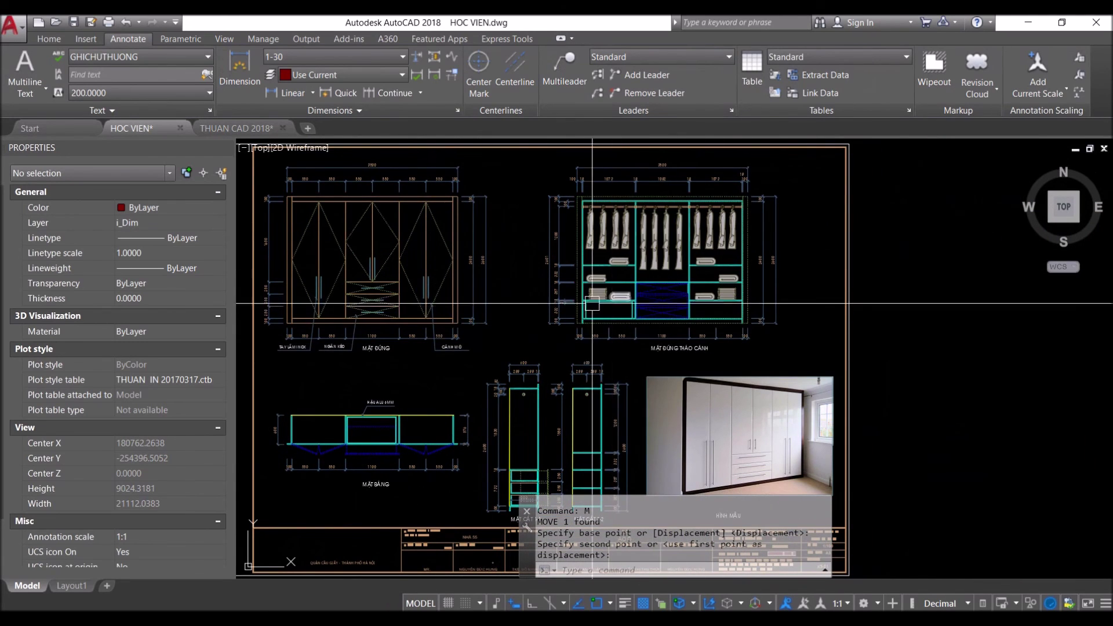
{"action": "scroll", "coordinate": [574, 290], "scroll_direction": "down", "scroll_amount": 1}
{"action": "scroll", "coordinate": [599, 321], "scroll_direction": "up", "scroll_amount": 7}
{"action": "scroll", "coordinate": [599, 321], "scroll_direction": "up", "scroll_amount": 4}
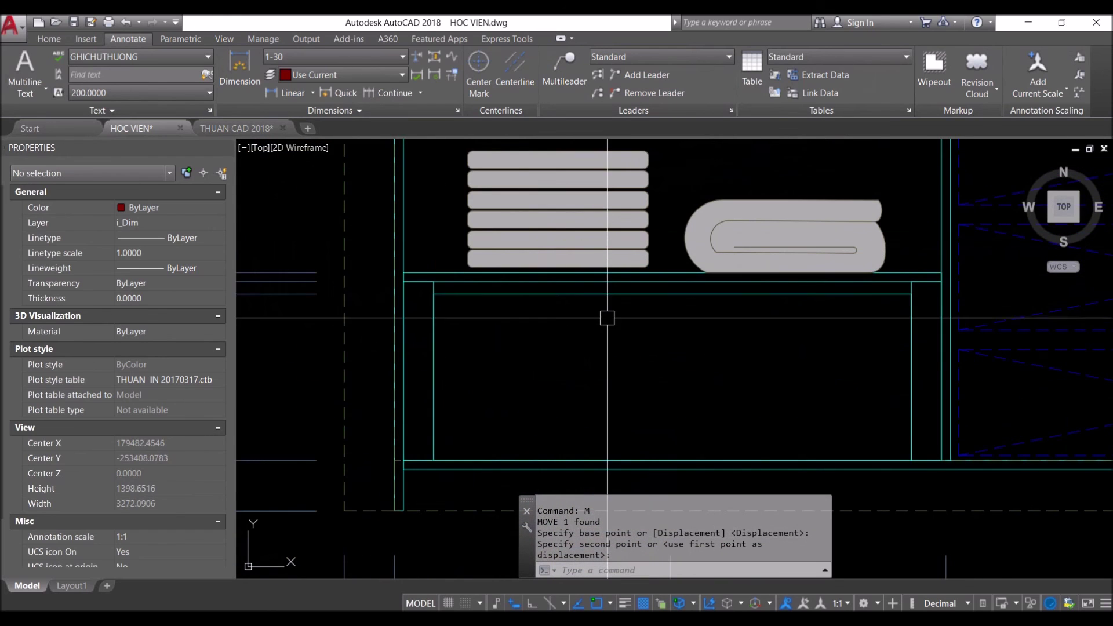
{"action": "scroll", "coordinate": [745, 304], "scroll_direction": "down", "scroll_amount": 3}
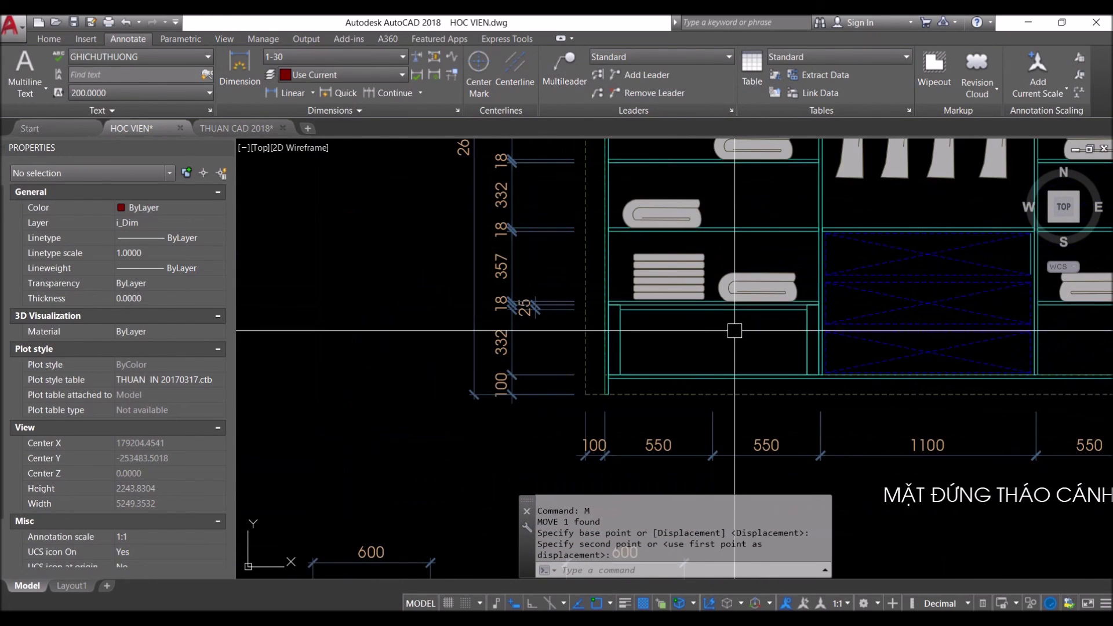
{"action": "scroll", "coordinate": [689, 351], "scroll_direction": "down", "scroll_amount": 3}
{"action": "key", "text": "Escape"}
Draw a leader from the lower drawer of the MẶT ĐỨNG THÁO CÁNH elevation
{"action": "type", "text": "y"}
{"action": "key", "text": "Return"}
{"action": "scroll", "coordinate": [682, 341], "scroll_direction": "up", "scroll_amount": 5}
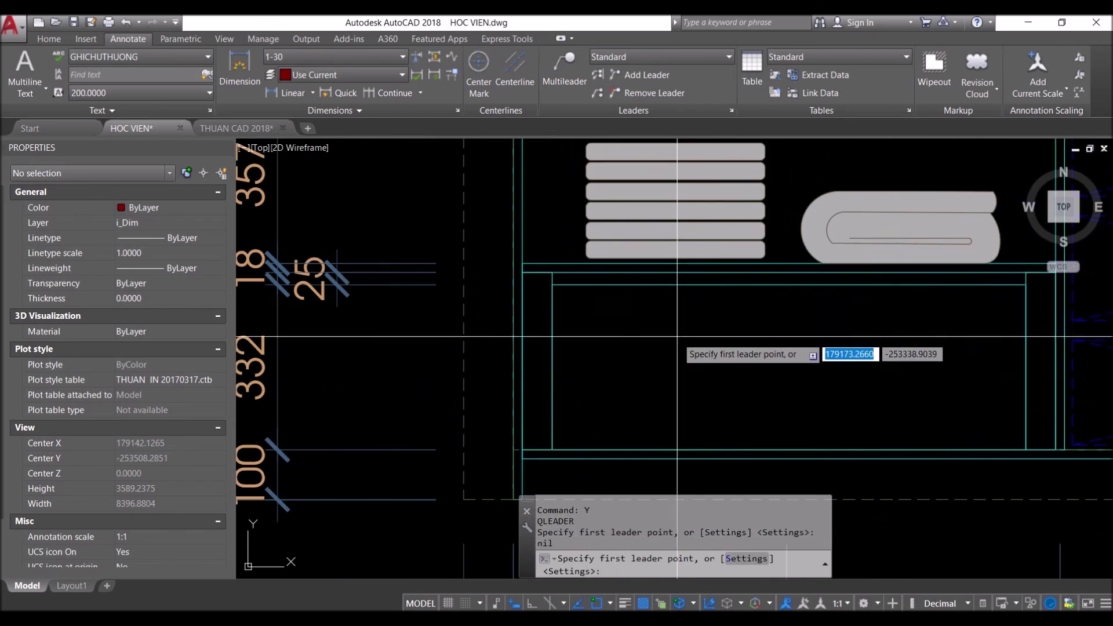
{"action": "left_click", "coordinate": [690, 284]}
{"action": "scroll", "coordinate": [858, 360], "scroll_direction": "down", "scroll_amount": 2}
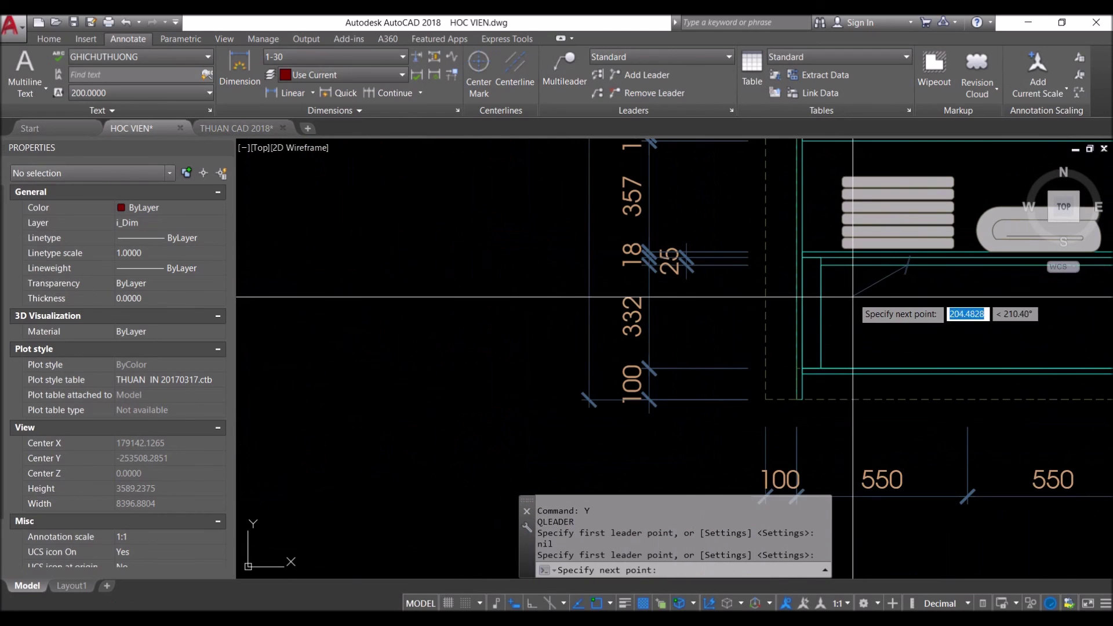
{"action": "left_click", "coordinate": [853, 347]}
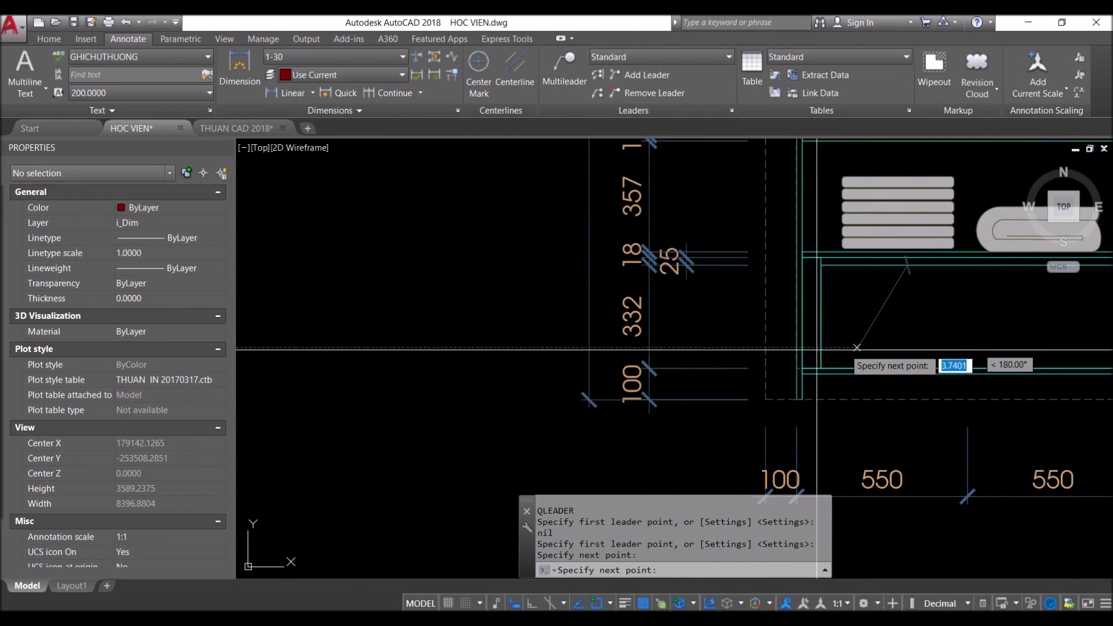
{"action": "left_click", "coordinate": [385, 351]}
{"action": "scroll", "coordinate": [406, 359], "scroll_direction": "down", "scroll_amount": 4}
{"action": "key", "text": "Escape"}
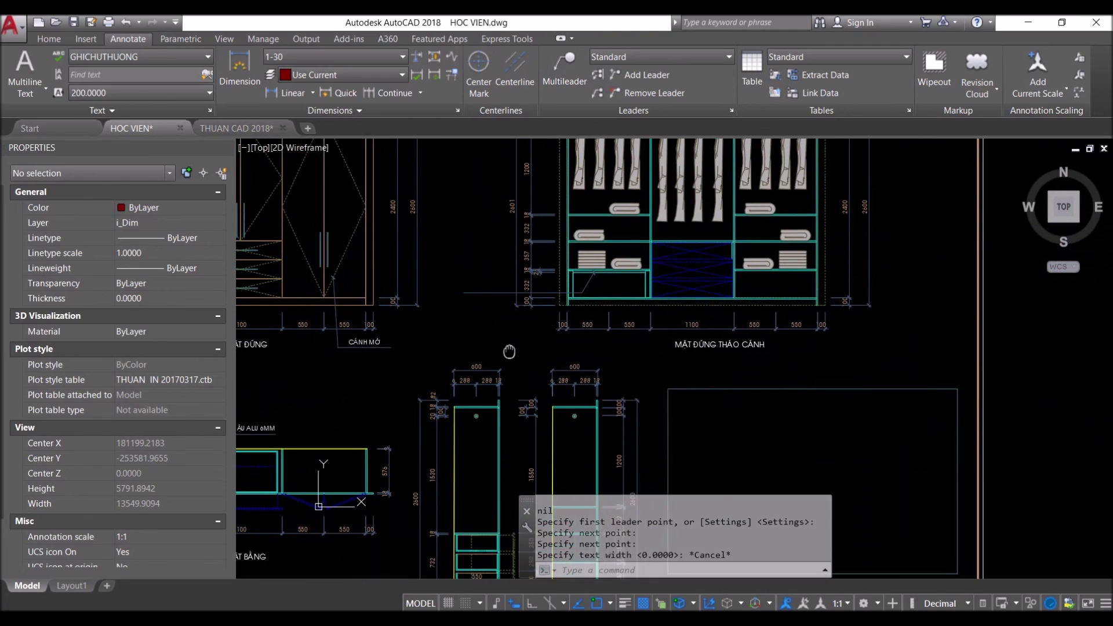
{"action": "scroll", "coordinate": [397, 348], "scroll_direction": "up", "scroll_amount": 4}
{"action": "left_click", "coordinate": [372, 333]}
Copy the CÁNH MỞ label up and to the right beside the doors-removed elevation
{"action": "key", "text": "Escape"}
{"action": "type", "text": "c"}
{"action": "key", "text": "Return"}
{"action": "left_click", "coordinate": [336, 267]}
{"action": "key", "text": "Escape"}
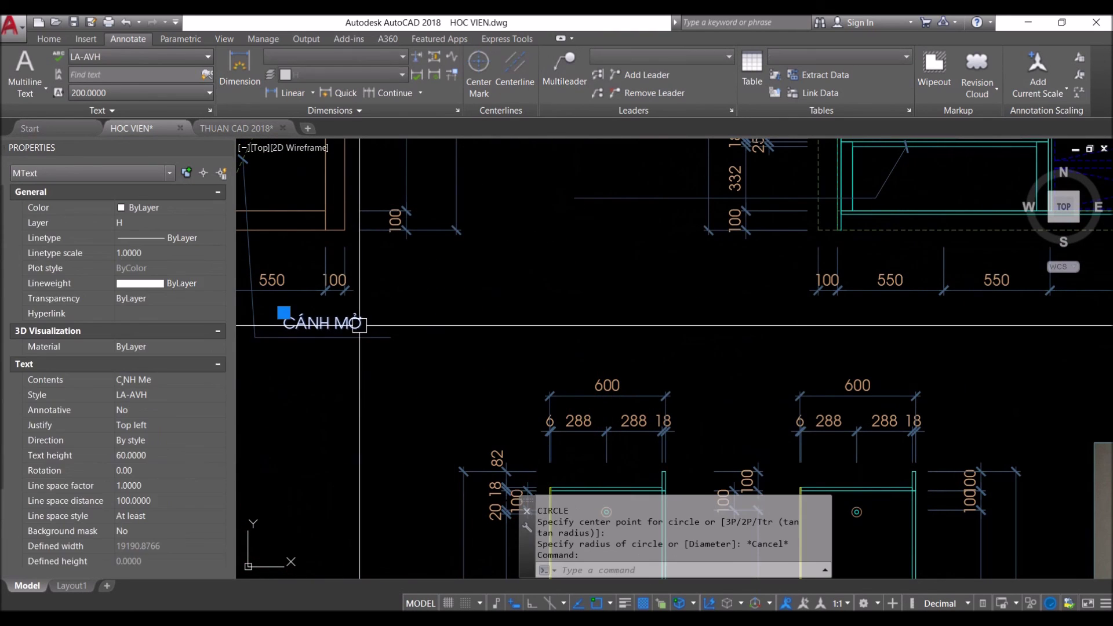
{"action": "type", "text": "o"}
{"action": "key", "text": "Return"}
{"action": "left_click", "coordinate": [286, 329]}
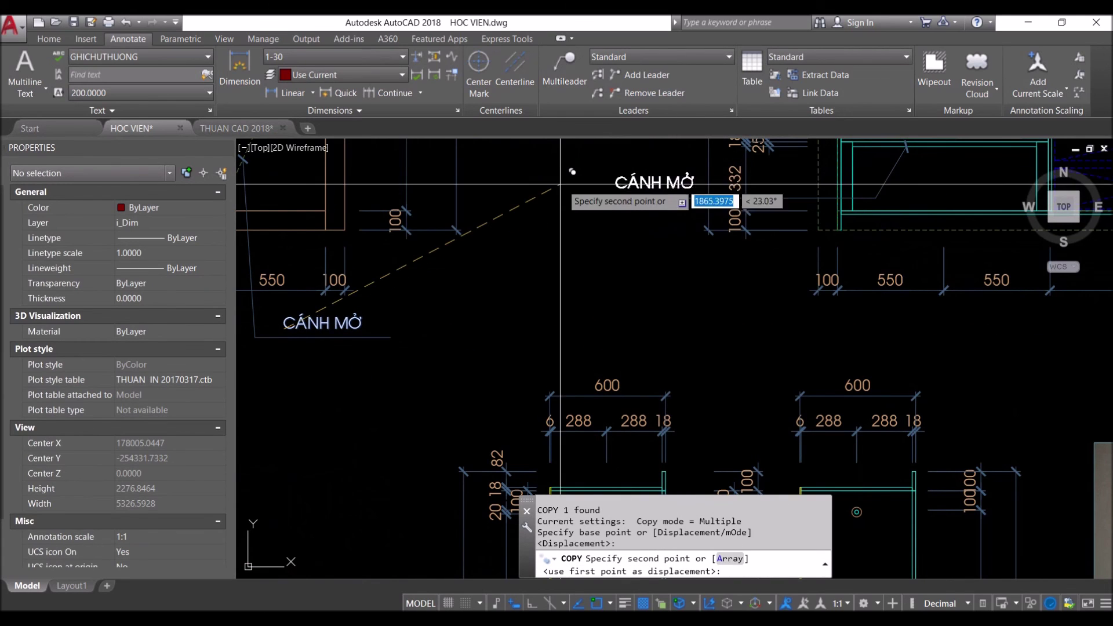
{"action": "left_click", "coordinate": [559, 182]}
{"action": "key", "text": "Escape"}
Reword the copied label to 'TAY MÓC ÂM'
{"action": "scroll", "coordinate": [603, 150], "scroll_direction": "up", "scroll_amount": 6}
{"action": "left_click", "coordinate": [600, 264]}
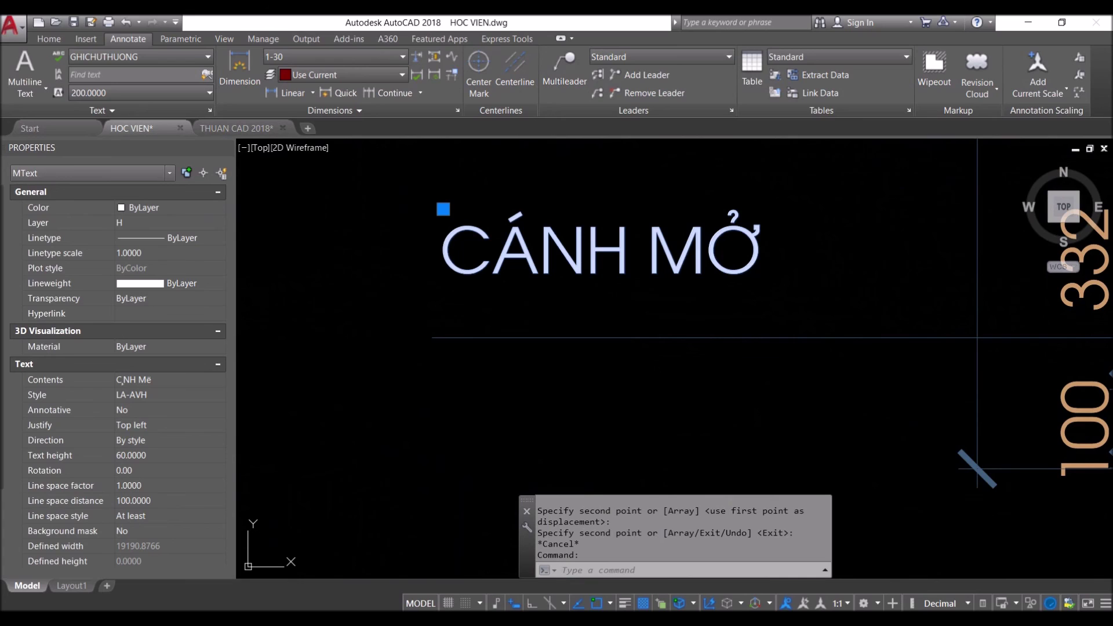
{"action": "double_click", "coordinate": [601, 264]}
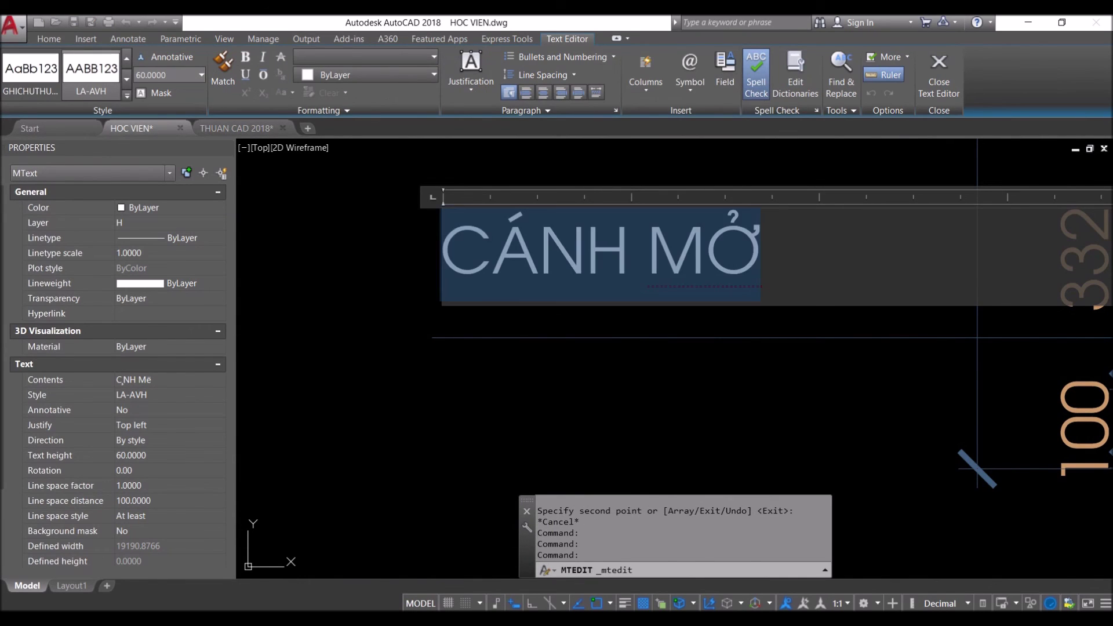
{"action": "type", "text": "TAY M"}
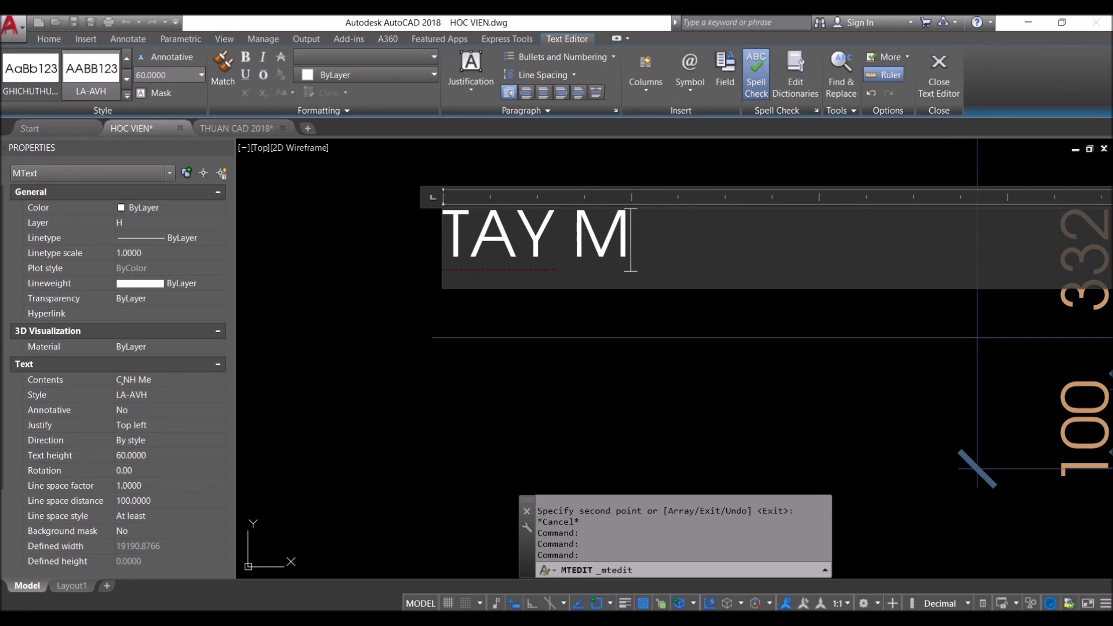
{"action": "type", "text": "s"}
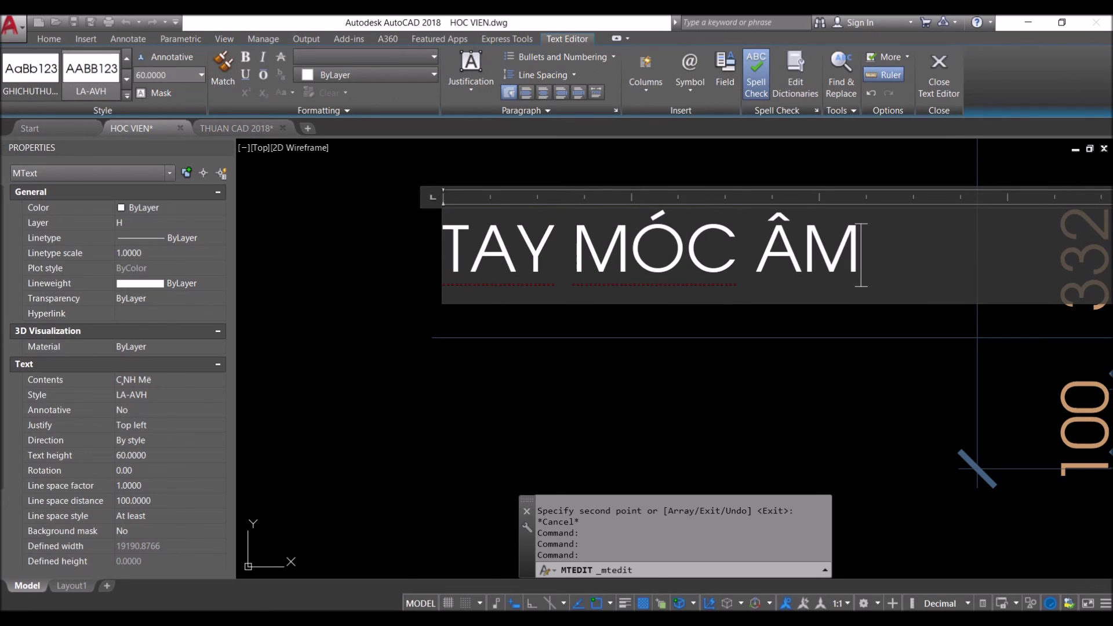
{"action": "key", "text": "ctrl+Return"}
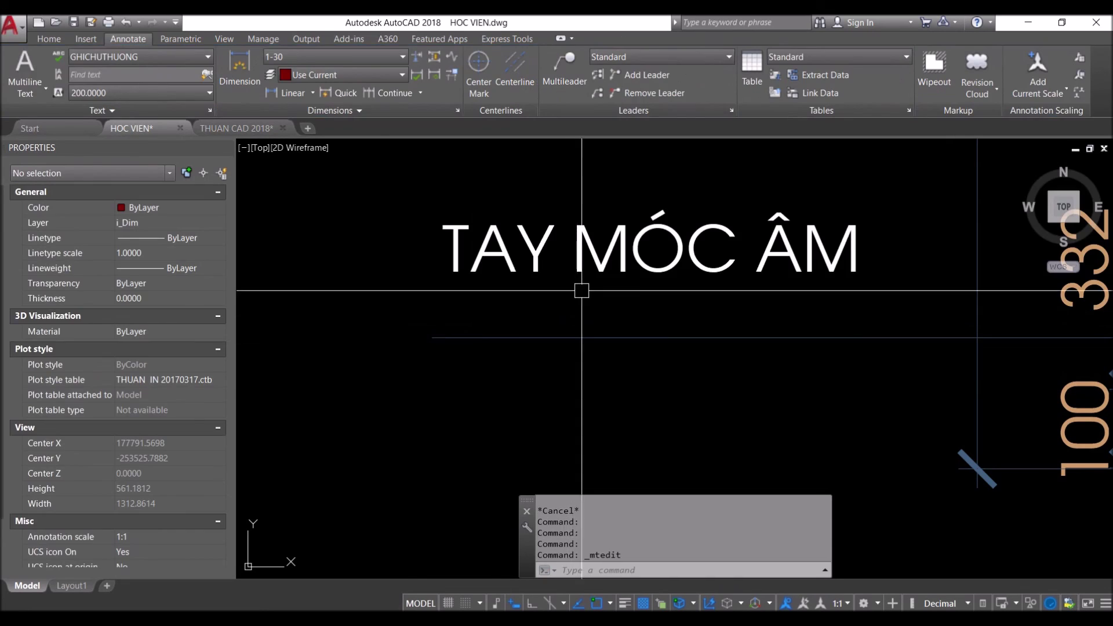
{"action": "type", "text": "C"}
Copy the TAY MÓC ÂM label to just below the original
{"action": "key", "text": "Return"}
{"action": "left_click", "coordinate": [550, 272]}
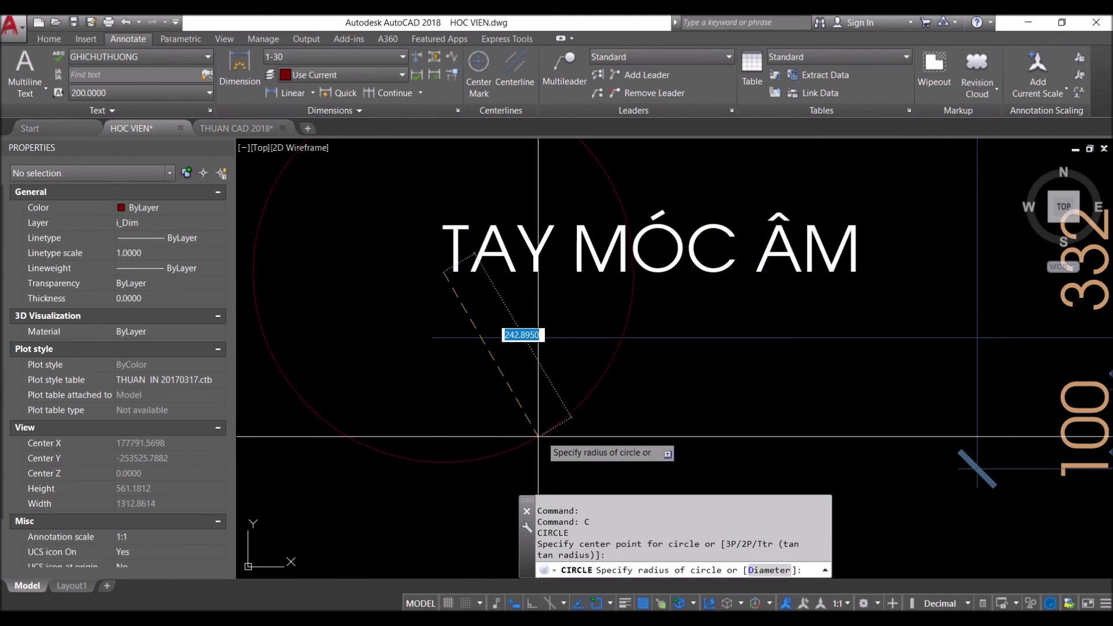
{"action": "key", "text": "Escape"}
{"action": "type", "text": "o"}
{"action": "key", "text": "Return"}
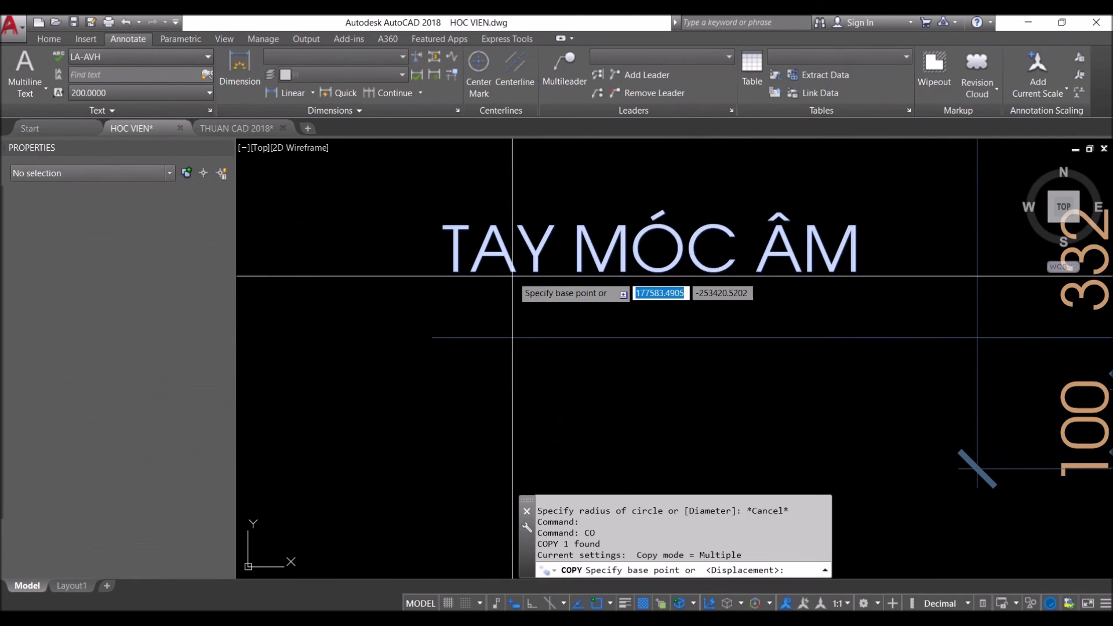
{"action": "left_click", "coordinate": [512, 274]}
{"action": "middle_click_drag", "start_coordinate": [510, 406], "coordinate": [531, 292]}
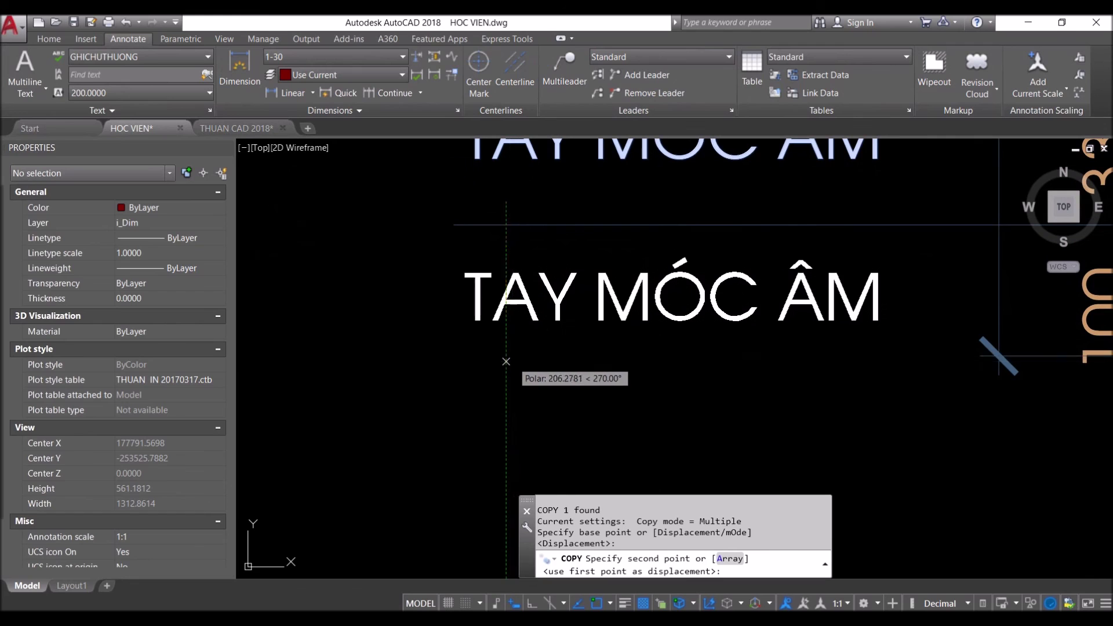
{"action": "left_click", "coordinate": [506, 360]}
{"action": "key", "text": "Escape"}
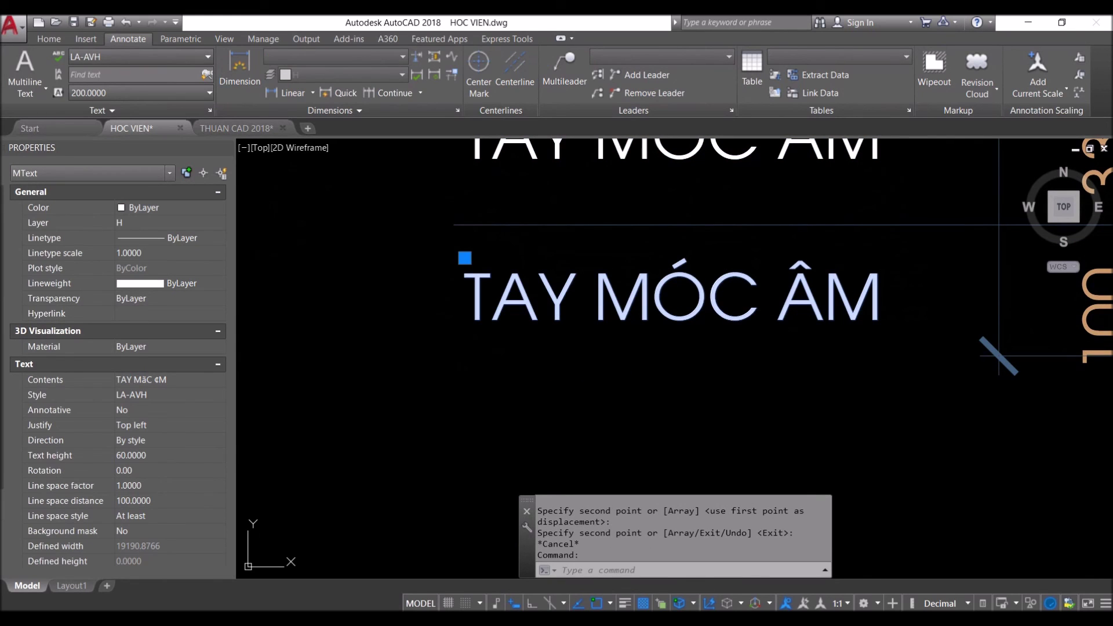
Replace the lower copy's text with 'CÓ KHOÁ' and close the Text Editor
{"action": "double_click", "coordinate": [537, 296]}
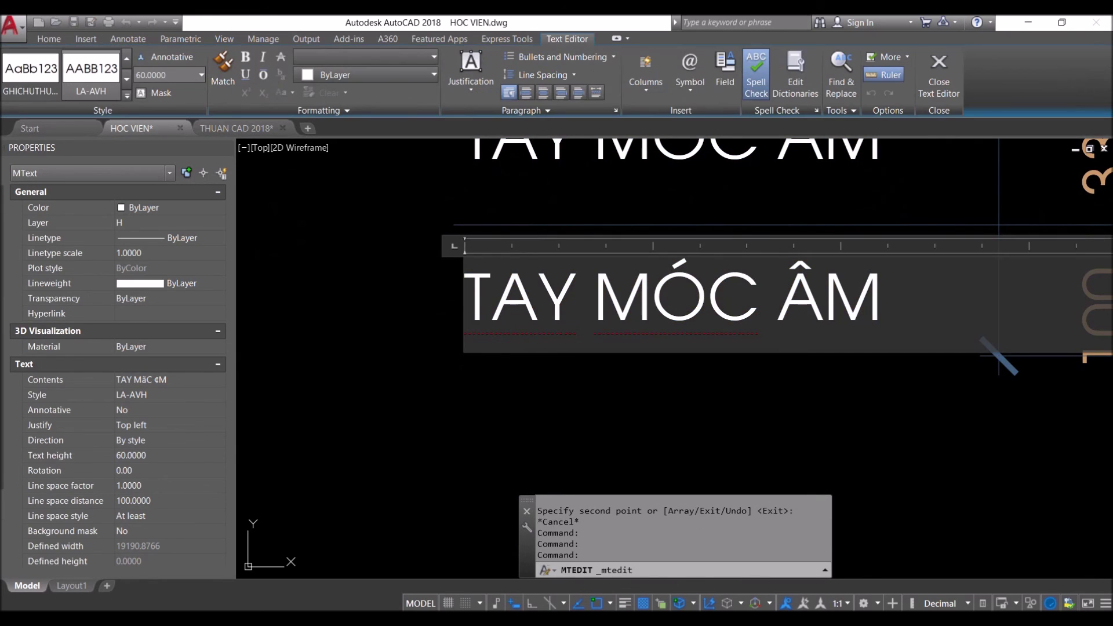
{"action": "type", "text": "CÓ"}
{"action": "key", "text": "ctrl+a"}
{"action": "type", "text": "C"}
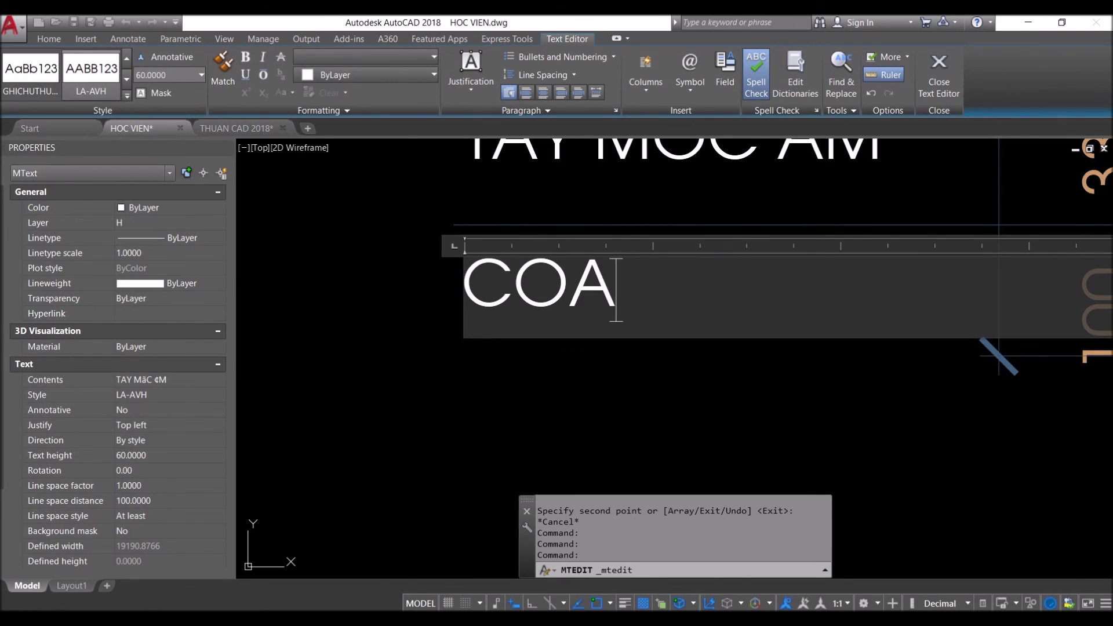
{"action": "key", "text": "BackSpace"}
{"action": "type", "text": "Ó KHO"}
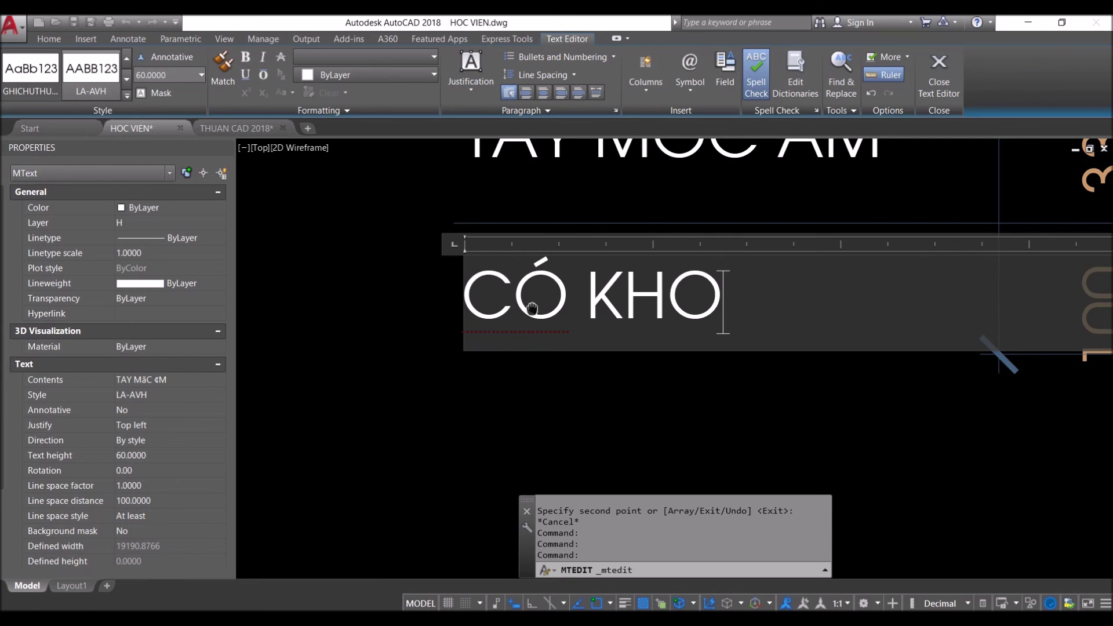
{"action": "middle_click_drag", "start_coordinate": [532, 308], "coordinate": [603, 304]}
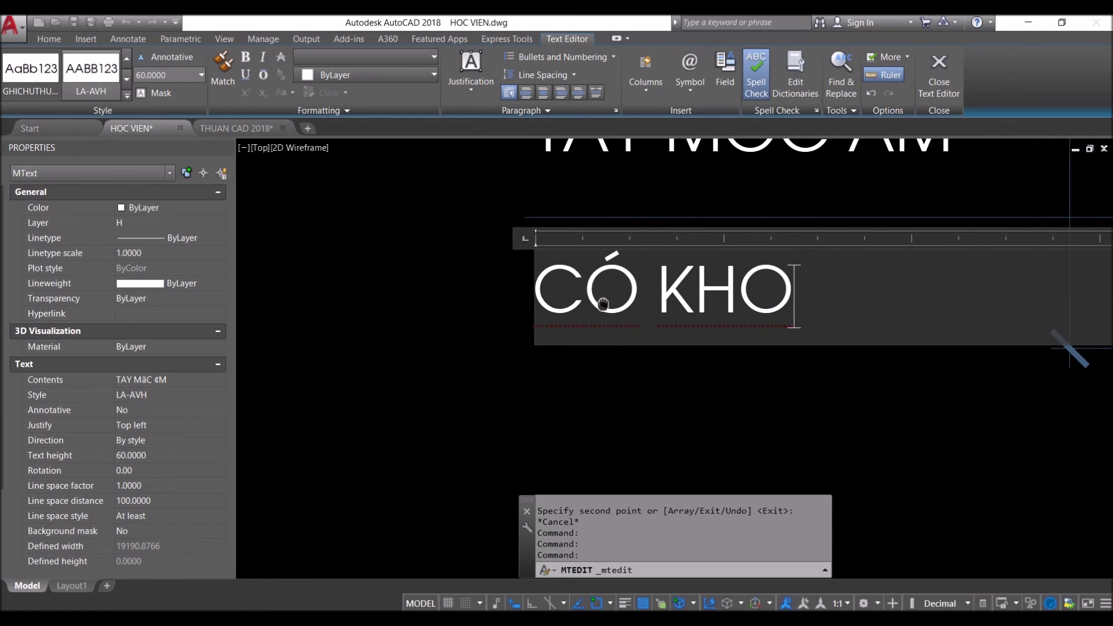
{"action": "type", "text": "Á"}
{"action": "scroll", "coordinate": [722, 331], "scroll_direction": "down", "scroll_amount": 3}
{"action": "left_click", "coordinate": [754, 400]}
{"action": "middle_click_drag", "start_coordinate": [810, 401], "coordinate": [456, 395]}
{"action": "scroll", "coordinate": [683, 305], "scroll_direction": "up", "scroll_amount": 2}
{"action": "middle_click_drag", "start_coordinate": [683, 306], "coordinate": [609, 246]}
{"action": "scroll", "coordinate": [603, 284], "scroll_direction": "down", "scroll_amount": 1}
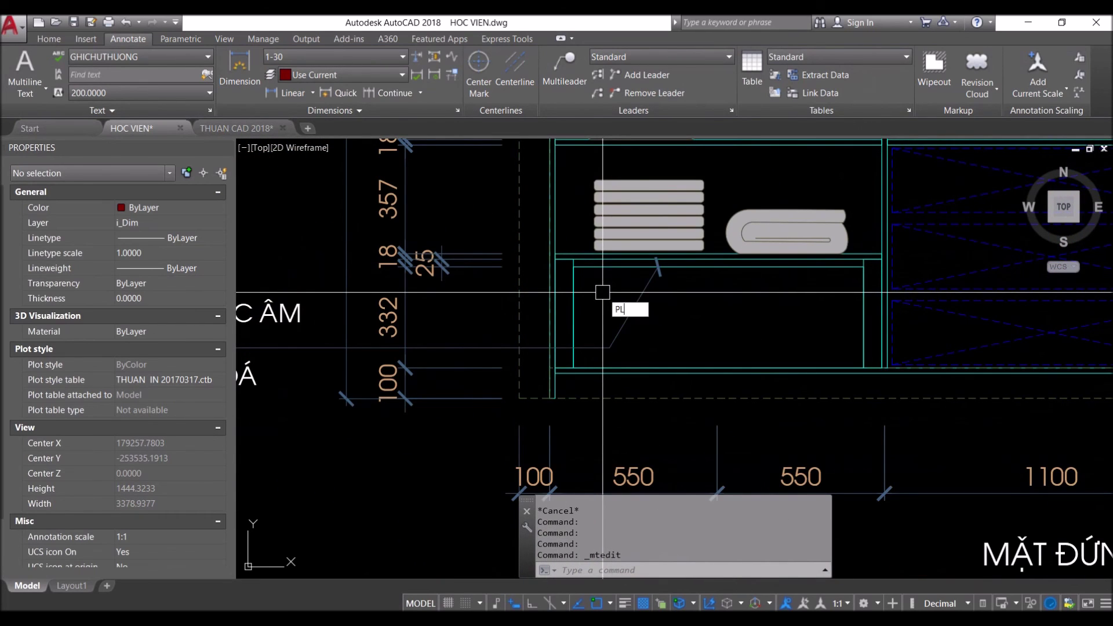
Sketch a polyline along the drawer's top edge, cancel it, and pan to the dimension row
{"action": "key", "text": "Return"}
{"action": "left_click", "coordinate": [573, 266]}
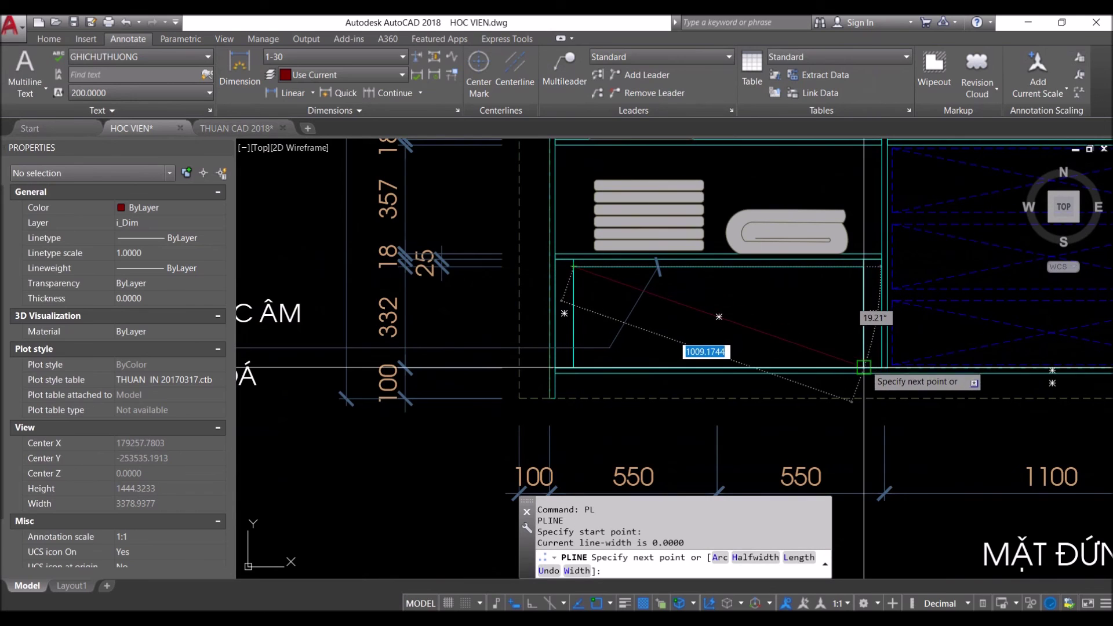
{"action": "left_click", "coordinate": [864, 266]}
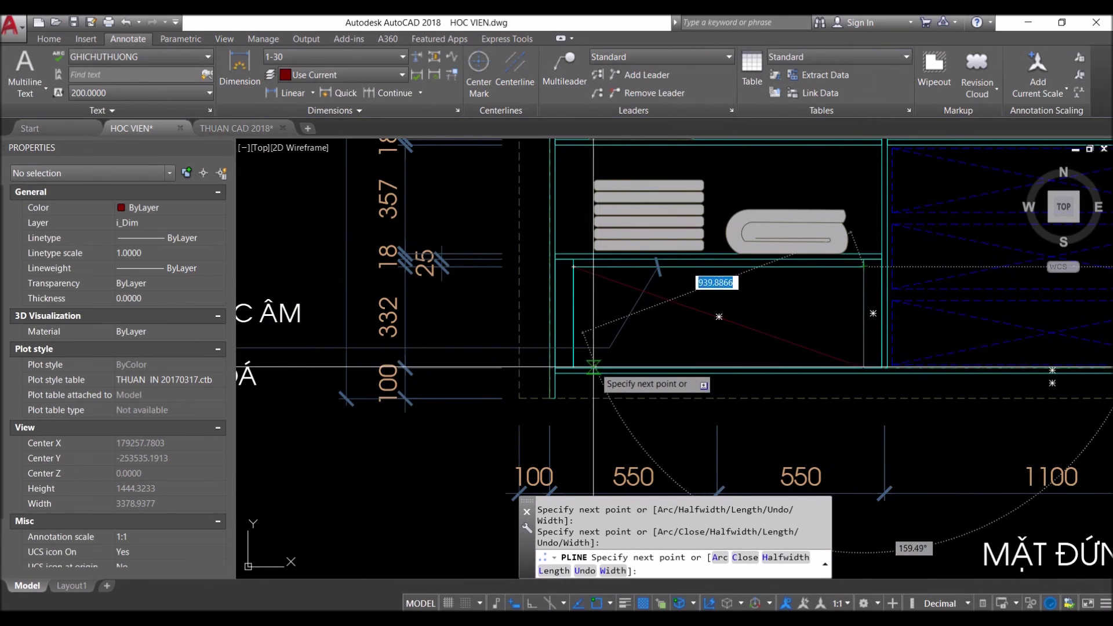
{"action": "key", "text": "Escape"}
{"action": "scroll", "coordinate": [700, 342], "scroll_direction": "down", "scroll_amount": 2}
{"action": "mouse_move", "coordinate": [700, 342]}
{"action": "middle_mouse_down"}
{"action": "mouse_move", "coordinate": [717, 376]}
{"action": "mouse_move", "coordinate": [709, 363]}
{"action": "middle_mouse_up"}
Erase the 550 dimension beside the 100
{"action": "left_click", "coordinate": [754, 418]}
{"action": "type", "text": "E"}
{"action": "key", "text": "Return"}
{"action": "left_click", "coordinate": [704, 415]}
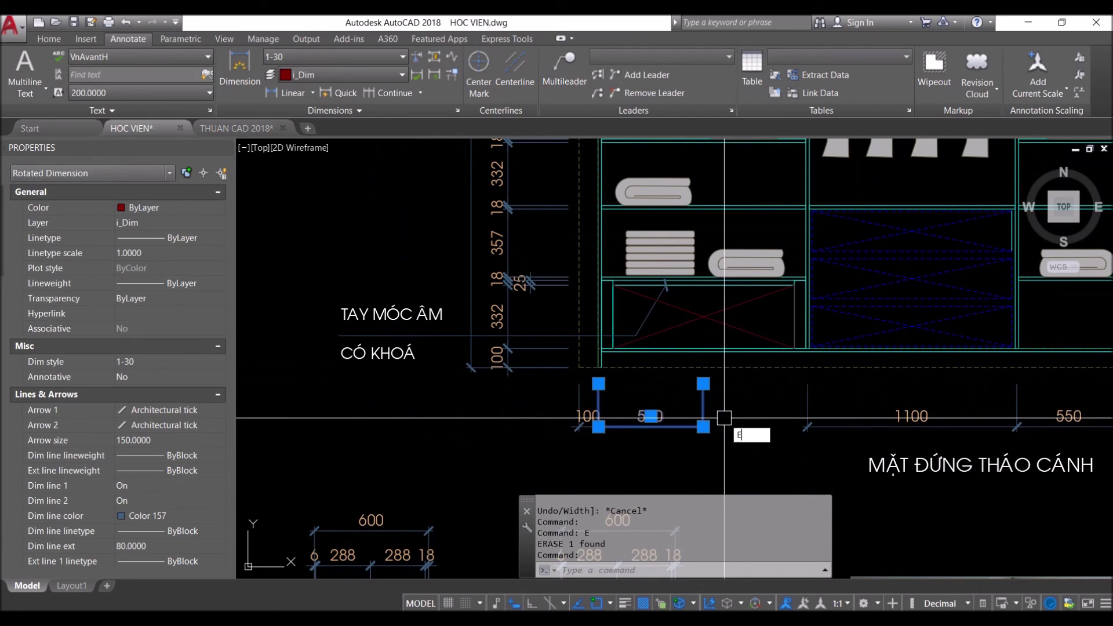
{"action": "key", "text": "Return"}
{"action": "key", "text": "Escape"}
{"action": "key", "text": "Escape"}
{"action": "key", "text": "Escape"}
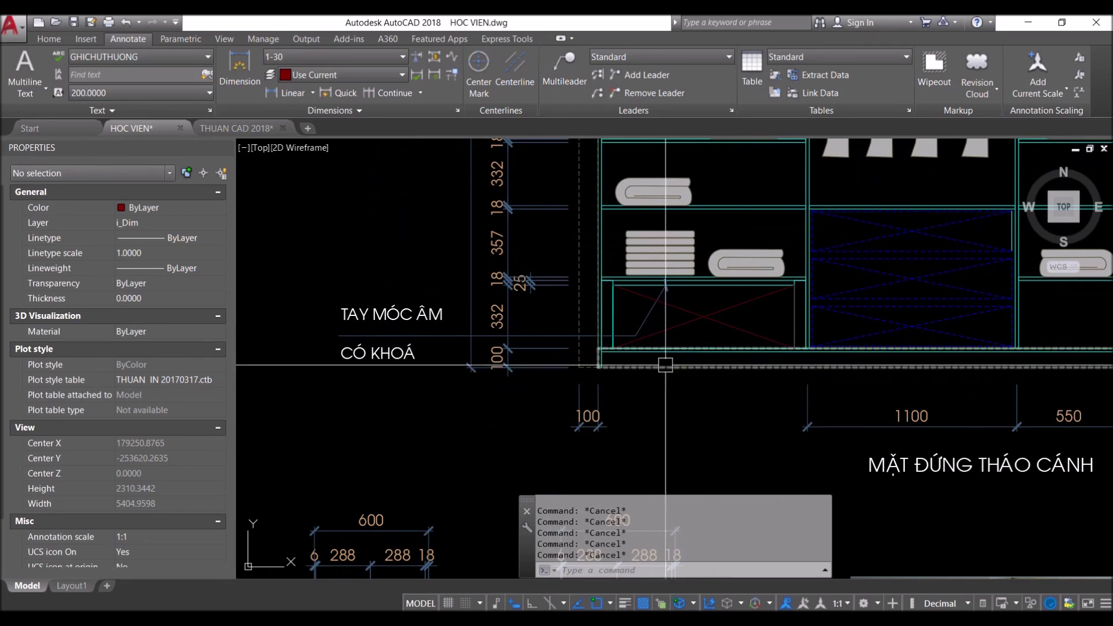
Start a Move and cancel it, then launch Match Properties (MA)
{"action": "type", "text": "m"}
{"action": "key", "text": "Return"}
{"action": "scroll", "coordinate": [753, 342], "scroll_direction": "down", "scroll_amount": 2}
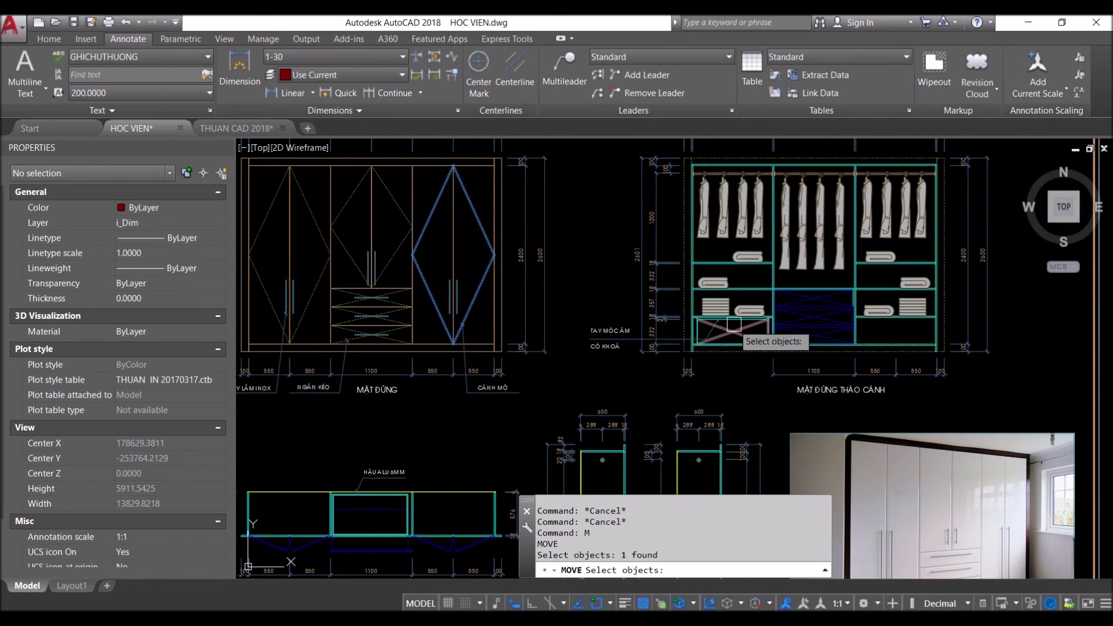
{"action": "key", "text": "Escape"}
{"action": "type", "text": "ma"}
{"action": "key", "text": "Return"}
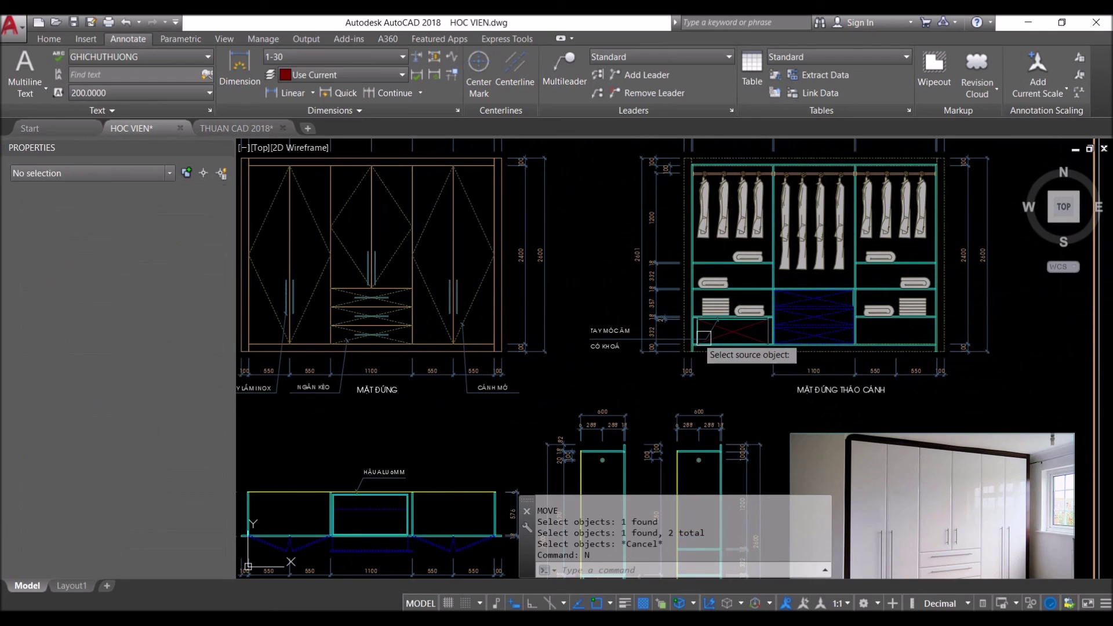
Abandon the property matching and zoom in on the drawer area
{"action": "left_click", "coordinate": [477, 294]}
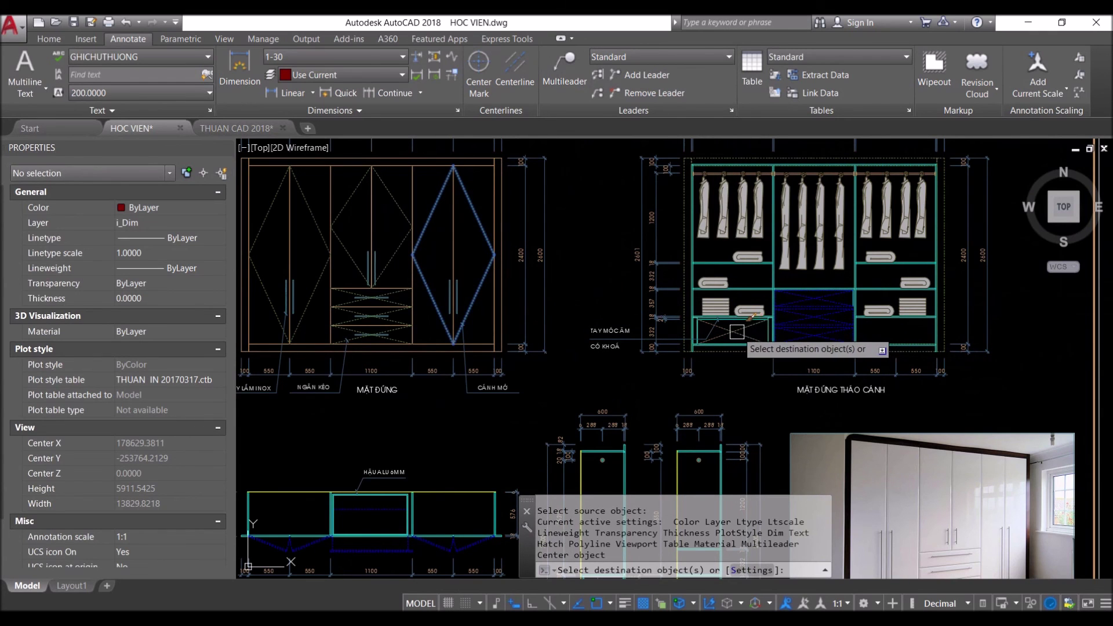
{"action": "key", "text": "Escape"}
{"action": "scroll", "coordinate": [754, 350], "scroll_direction": "up", "scroll_amount": 5}
{"action": "mouse_move", "coordinate": [754, 336]}
{"action": "middle_mouse_down"}
{"action": "mouse_move", "coordinate": [811, 325]}
{"action": "mouse_move", "coordinate": [734, 318]}
{"action": "middle_mouse_up"}
{"action": "scroll", "coordinate": [734, 317], "scroll_direction": "up", "scroll_amount": 3}
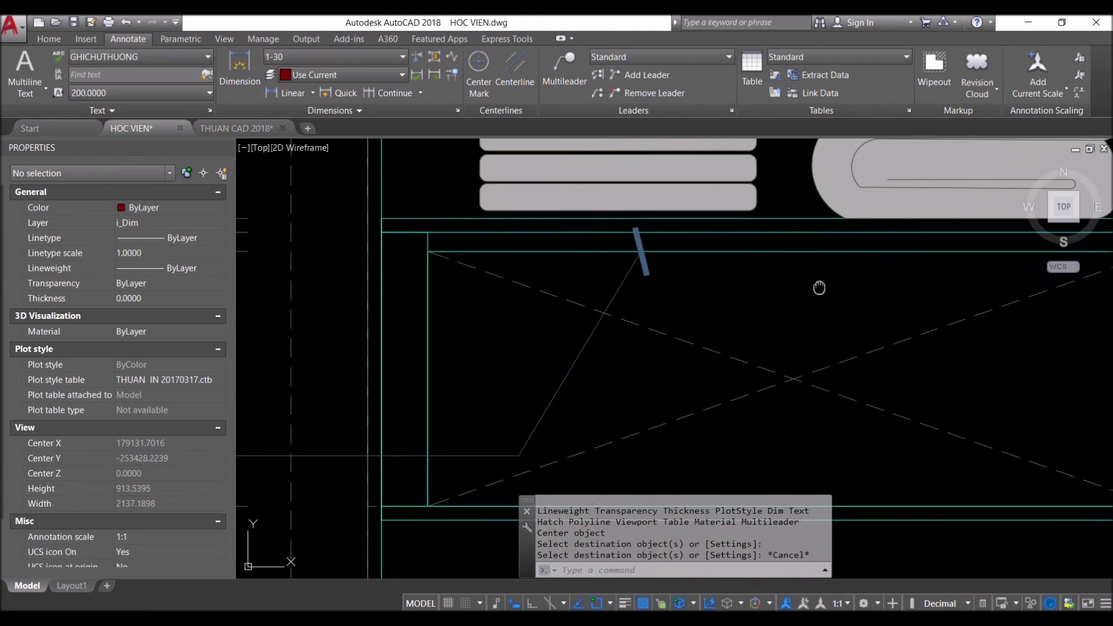
{"action": "scroll", "coordinate": [683, 340], "scroll_direction": "down", "scroll_amount": 1}
{"action": "scroll", "coordinate": [734, 313], "scroll_direction": "down", "scroll_amount": 1}
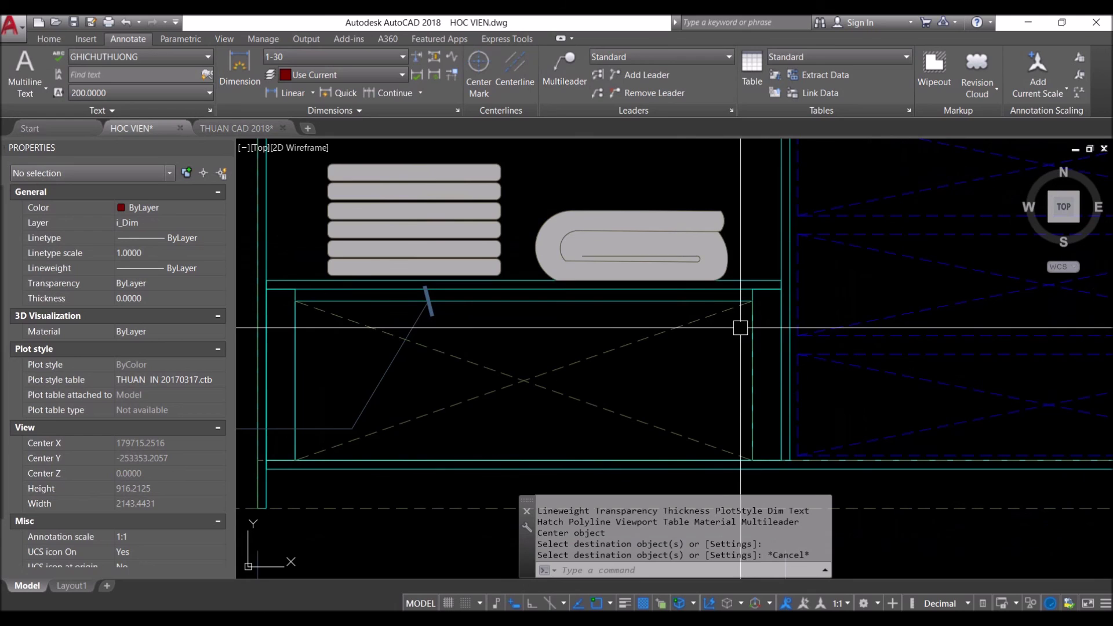
{"action": "scroll", "coordinate": [736, 324], "scroll_direction": "up", "scroll_amount": 2}
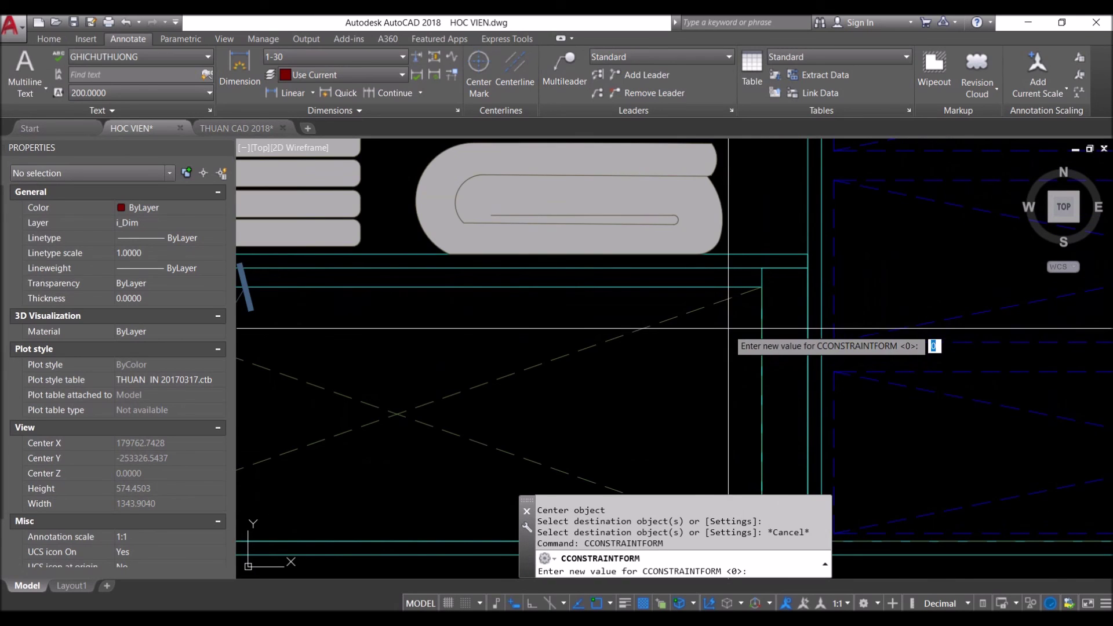
{"action": "key", "text": "Escape"}
{"action": "key", "text": "Return"}
{"action": "key", "text": "Escape"}
{"action": "key", "text": "Escape"}
Draw a small circle at the drawer panel's top-right corner
{"action": "type", "text": "c"}
{"action": "key", "text": "Return"}
{"action": "left_click", "coordinate": [733, 325]}
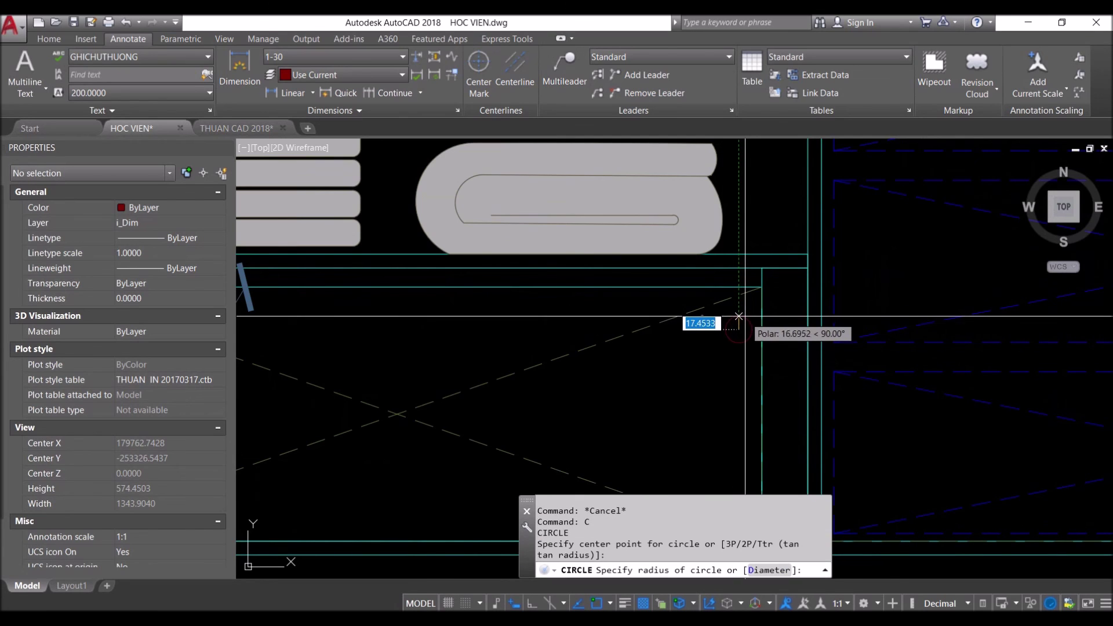
{"action": "left_click", "coordinate": [739, 316]}
{"action": "scroll", "coordinate": [744, 334], "scroll_direction": "up", "scroll_amount": 4}
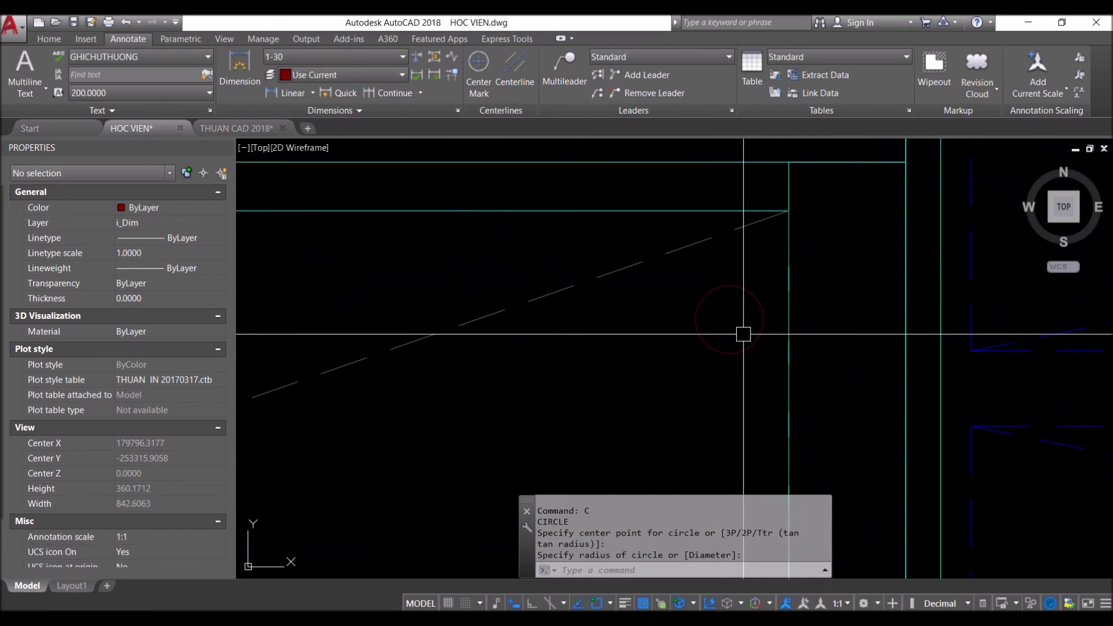
{"action": "type", "text": "r"}
{"action": "key", "text": "Return"}
{"action": "key", "text": "Escape"}
{"action": "scroll", "coordinate": [725, 319], "scroll_direction": "up", "scroll_amount": 4}
{"action": "scroll", "coordinate": [703, 288], "scroll_direction": "up", "scroll_amount": 4}
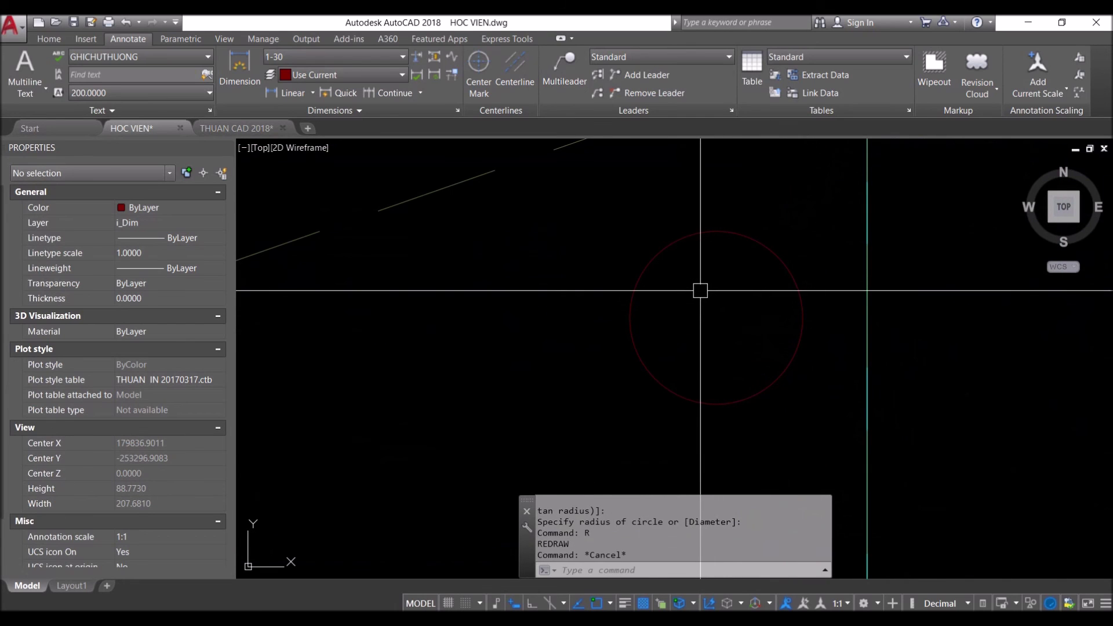
{"action": "type", "text": "REC"}
Draw a small keyhole rectangle inside the circle
{"action": "key", "text": "Return"}
{"action": "left_click", "coordinate": [707, 282]}
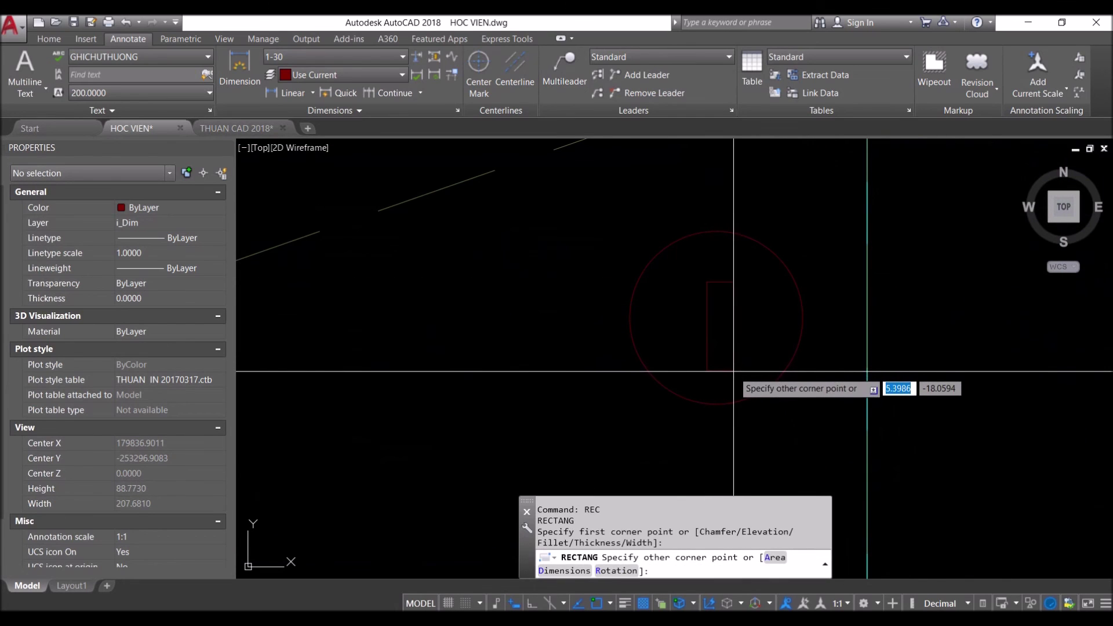
{"action": "left_click", "coordinate": [735, 372]}
{"action": "scroll", "coordinate": [760, 340], "scroll_direction": "down", "scroll_amount": 10}
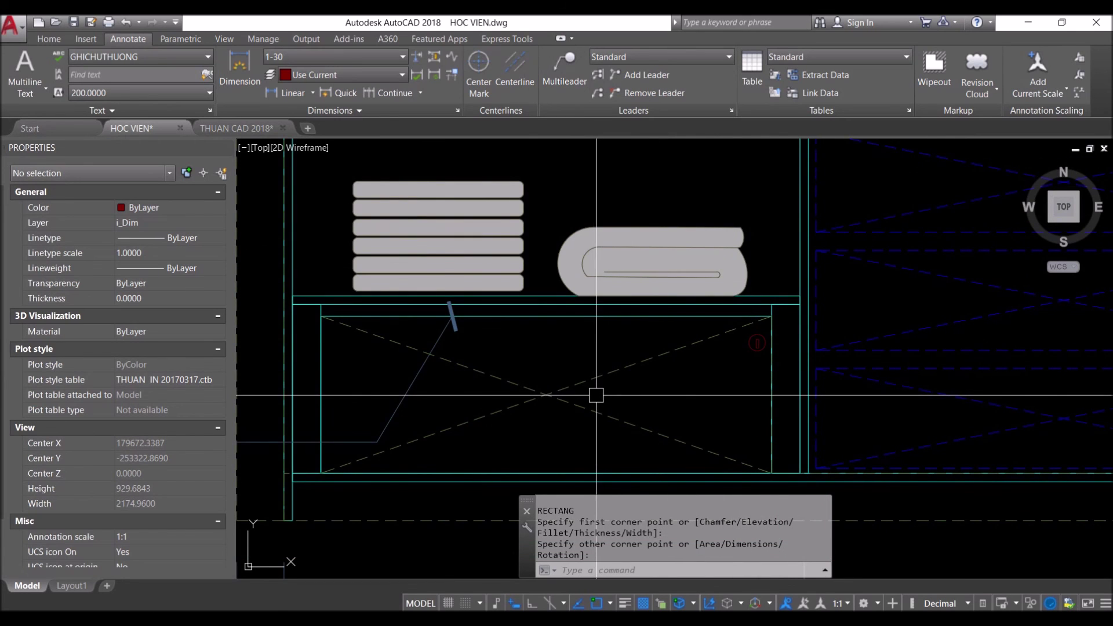
{"action": "scroll", "coordinate": [596, 395], "scroll_direction": "down", "scroll_amount": 1}
{"action": "scroll", "coordinate": [716, 306], "scroll_direction": "down", "scroll_amount": 1}
{"action": "scroll", "coordinate": [715, 306], "scroll_direction": "down", "scroll_amount": 1}
{"action": "scroll", "coordinate": [715, 306], "scroll_direction": "down", "scroll_amount": 1}
{"action": "scroll", "coordinate": [690, 331], "scroll_direction": "up", "scroll_amount": 2}
{"action": "key", "text": "Escape"}
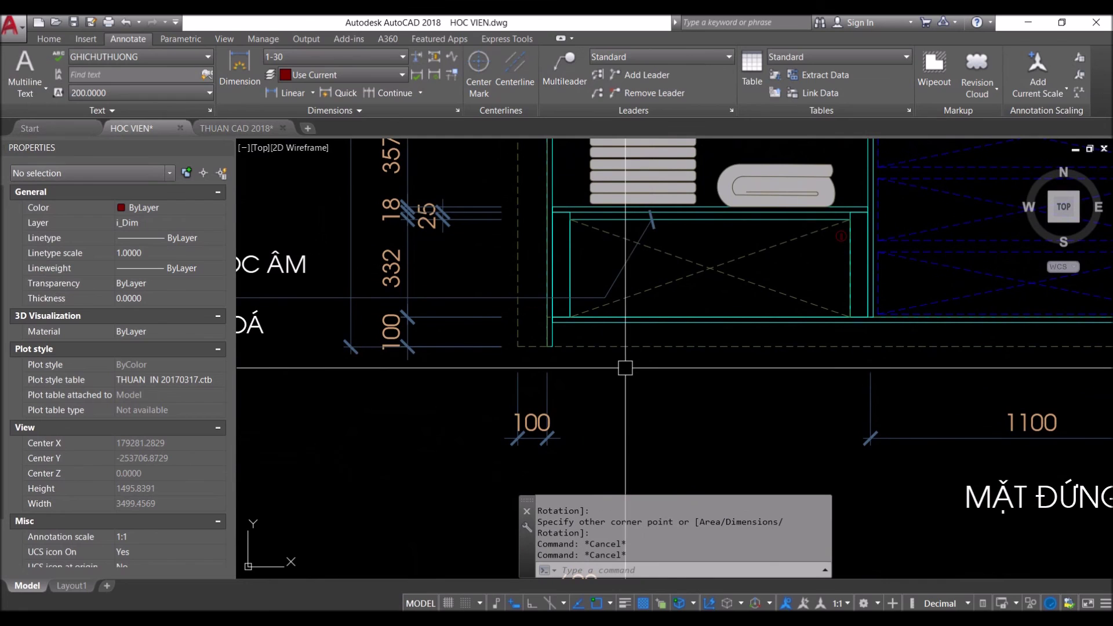
Start a linear dimension from the panel corner, then cancel it
{"action": "type", "text": "dimli"}
{"action": "key", "text": "Return"}
{"action": "left_click", "coordinate": [553, 346]}
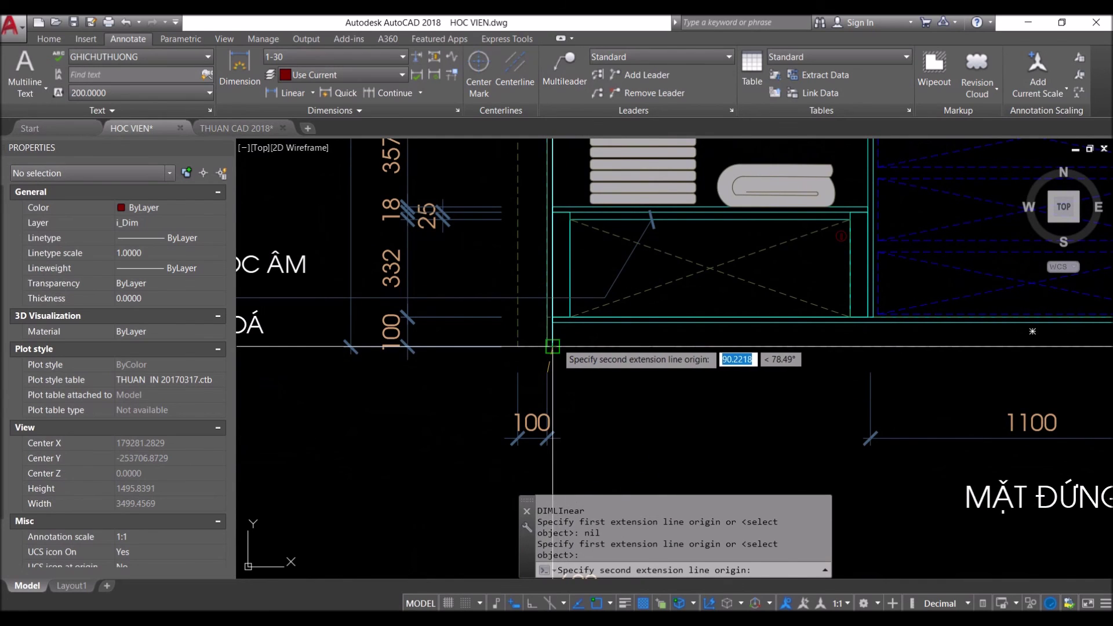
{"action": "scroll", "coordinate": [569, 386], "scroll_direction": "up", "scroll_amount": 2}
{"action": "left_click", "coordinate": [542, 279]}
{"action": "key", "text": "Escape"}
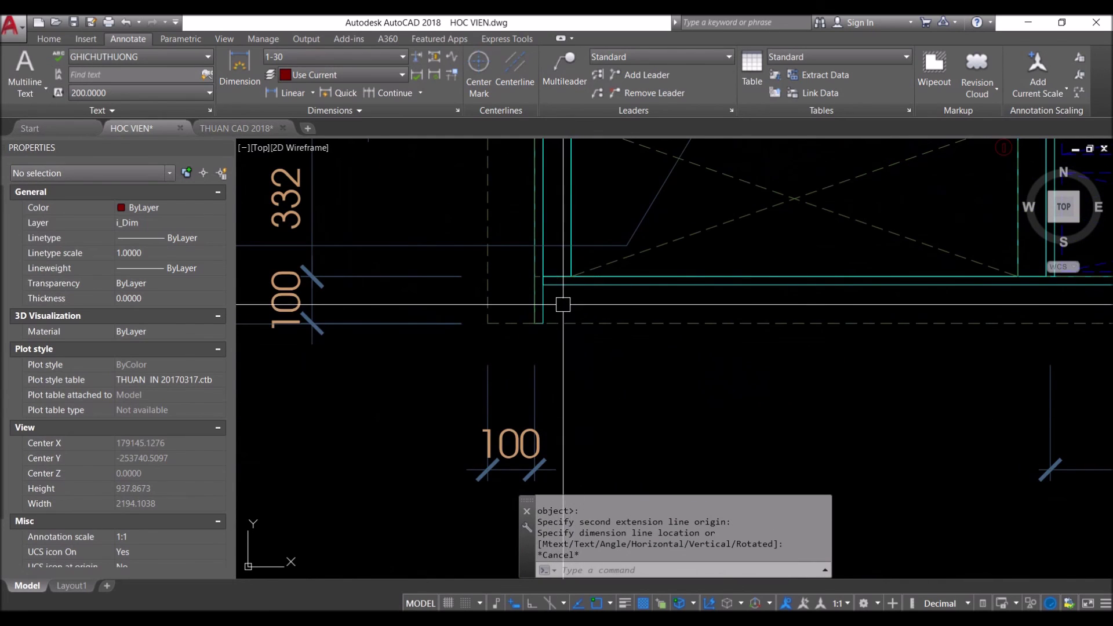
Erase the 100 dimension below the panel
{"action": "left_click", "coordinate": [560, 375]}
{"action": "left_click", "coordinate": [492, 397]}
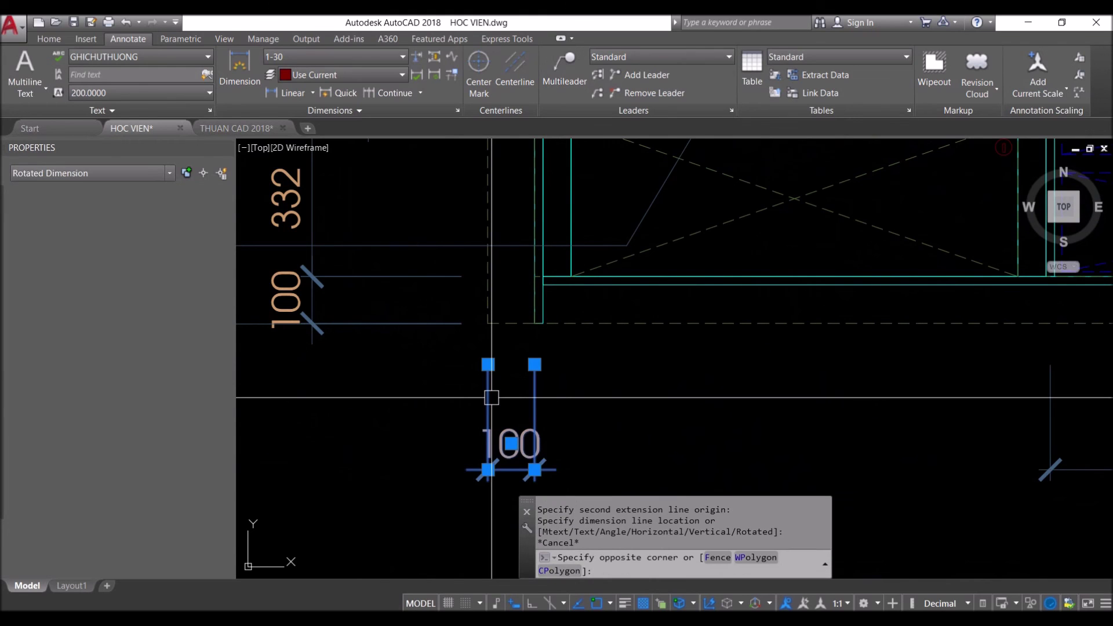
{"action": "type", "text": "e"}
{"action": "key", "text": "Return"}
{"action": "key", "text": "Escape"}
{"action": "key", "text": "Escape"}
{"action": "key", "text": "Escape"}
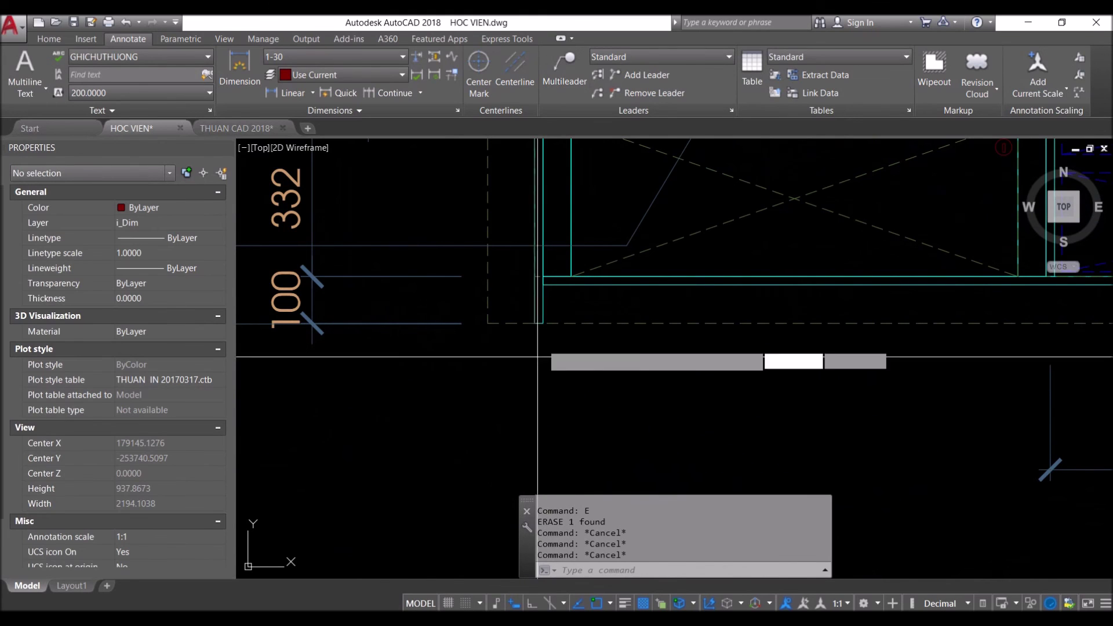
Add a 60 dimension between the cyan panel lines and continue with 953
{"action": "type", "text": "dli"}
{"action": "key", "text": "Return"}
{"action": "left_click", "coordinate": [543, 276]}
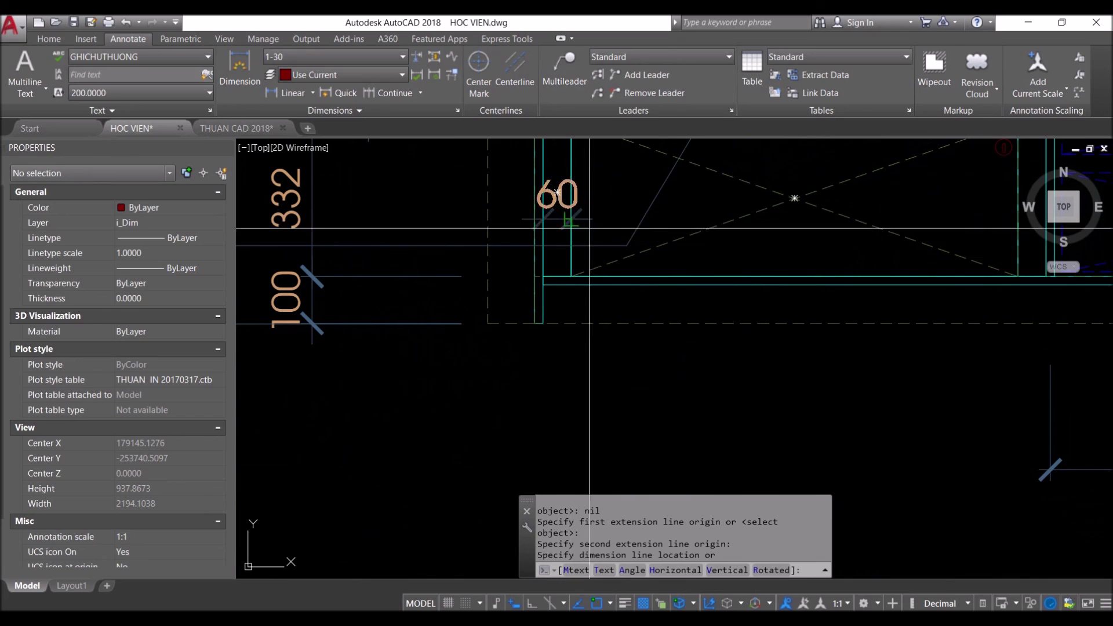
{"action": "left_click", "coordinate": [951, 470]}
{"action": "middle_click_drag", "start_coordinate": [955, 406], "coordinate": [867, 403]}
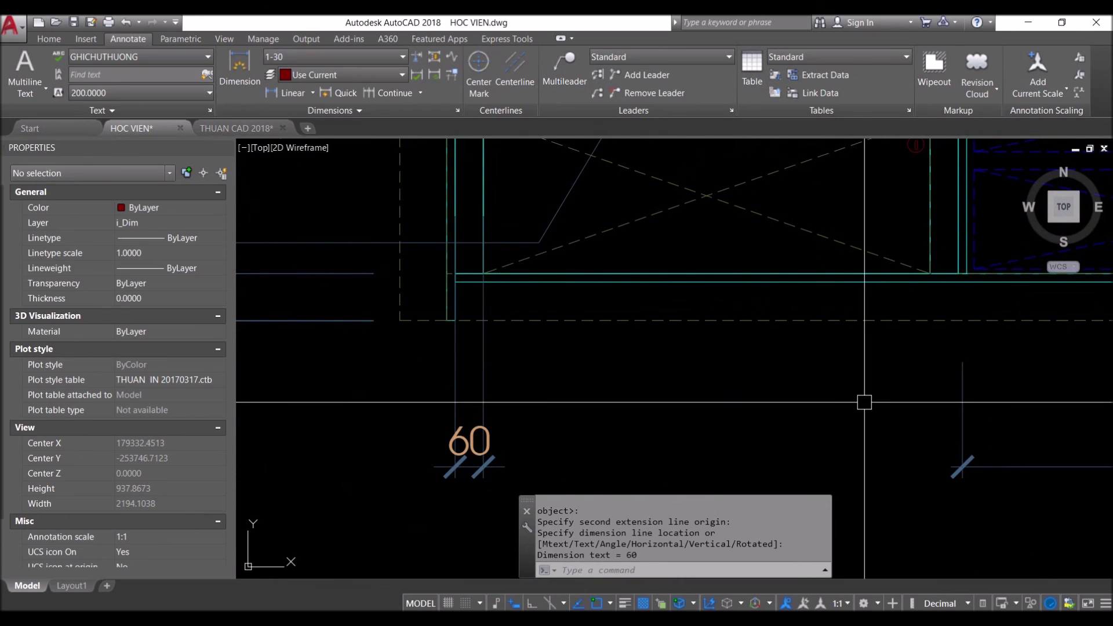
{"action": "type", "text": "dco"}
{"action": "key", "text": "Return"}
{"action": "left_click", "coordinate": [930, 272]}
{"action": "left_click", "coordinate": [963, 362]}
{"action": "middle_click_drag", "start_coordinate": [963, 361], "coordinate": [889, 303]}
{"action": "key", "text": "Escape"}
{"action": "key", "text": "Escape"}
Grip-stretch the 69 dimension's extension line so it reads 60
{"action": "left_click", "coordinate": [876, 391]}
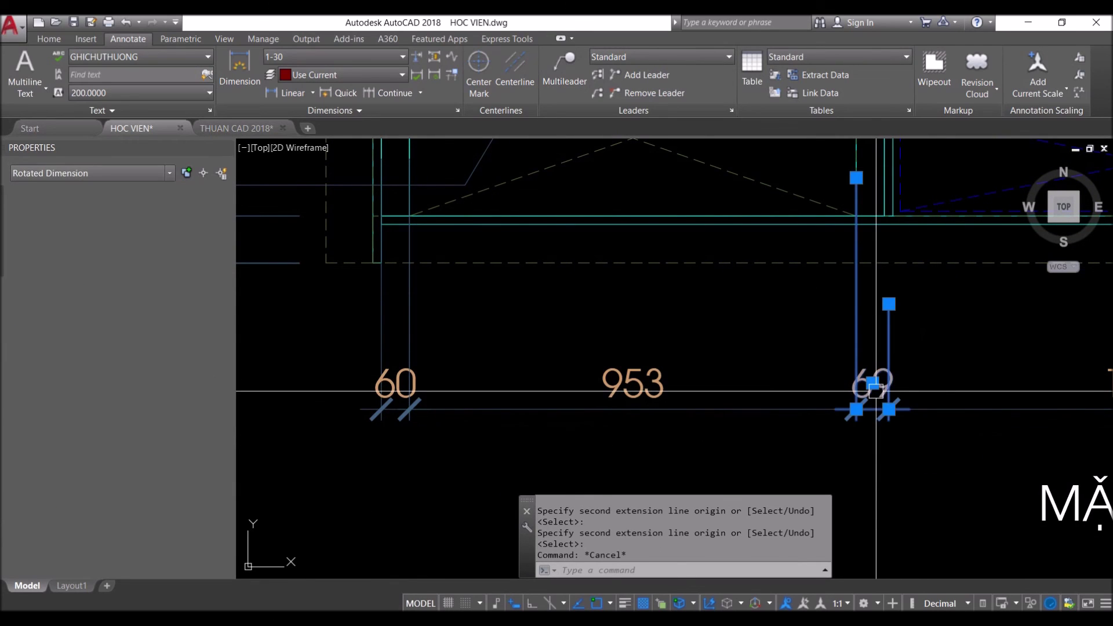
{"action": "left_click", "coordinate": [889, 304]}
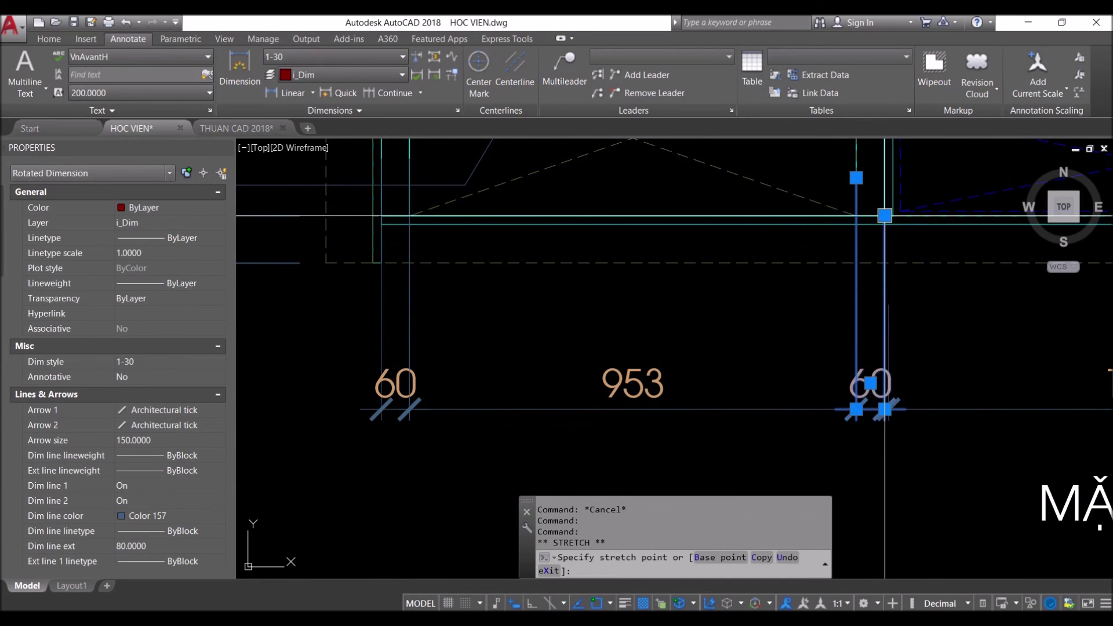
{"action": "left_click", "coordinate": [885, 216]}
{"action": "key", "text": "Escape"}
{"action": "key", "text": "Escape"}
Try stretching the next dimension to the right, cancel, and begin a selection window
{"action": "middle_click_drag", "start_coordinate": [957, 427], "coordinate": [890, 472]}
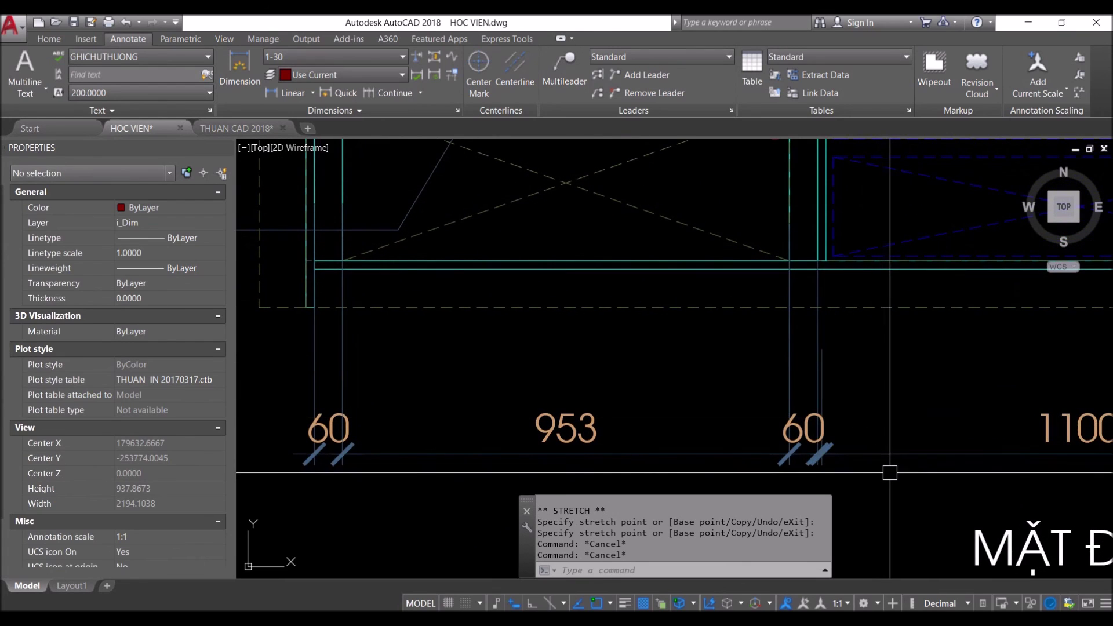
{"action": "left_click", "coordinate": [887, 450]}
{"action": "mouse_move", "coordinate": [884, 443]}
{"action": "middle_mouse_down"}
{"action": "mouse_move", "coordinate": [626, 442]}
{"action": "mouse_move", "coordinate": [559, 429]}
{"action": "middle_mouse_up"}
{"action": "left_click", "coordinate": [520, 349]}
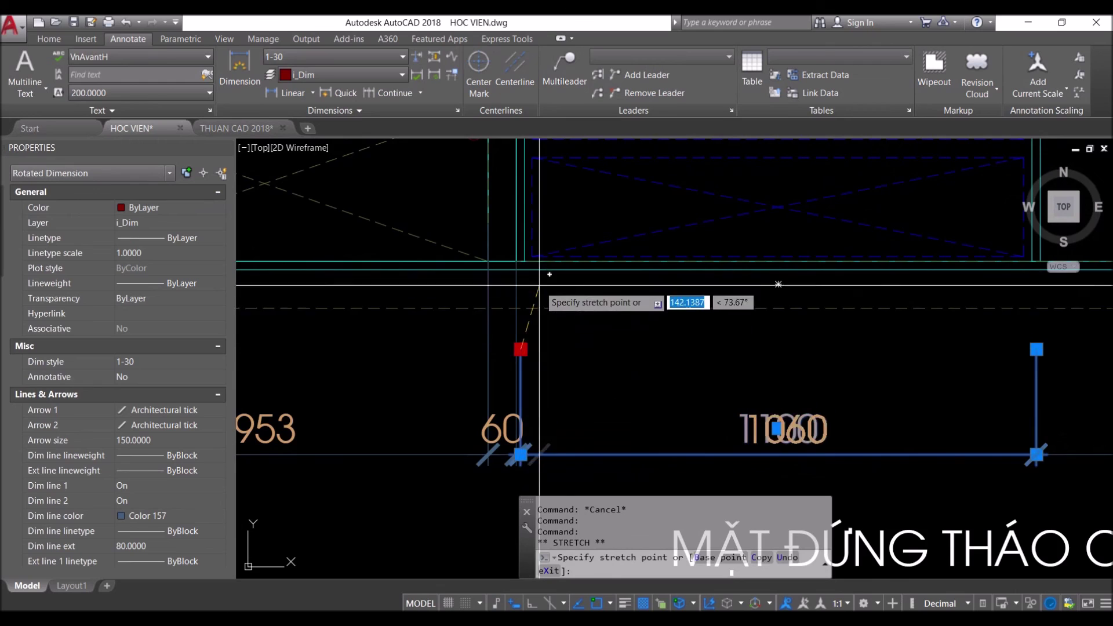
{"action": "scroll", "coordinate": [504, 261], "scroll_direction": "up", "scroll_amount": 4}
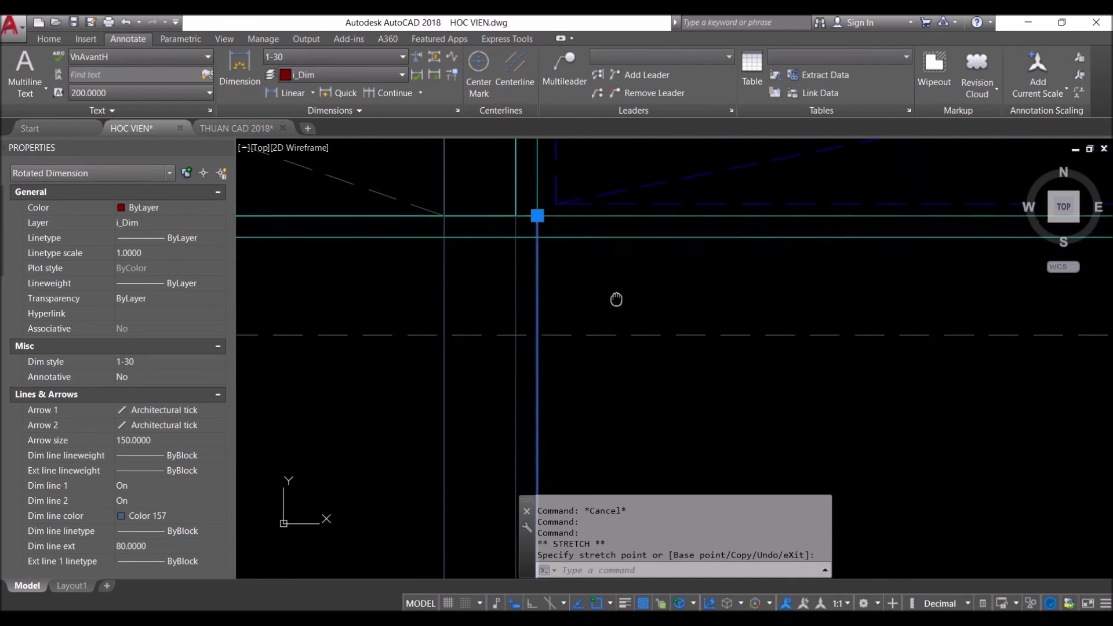
{"action": "scroll", "coordinate": [667, 238], "scroll_direction": "down", "scroll_amount": 4}
{"action": "key", "text": "Escape"}
{"action": "key", "text": "Escape"}
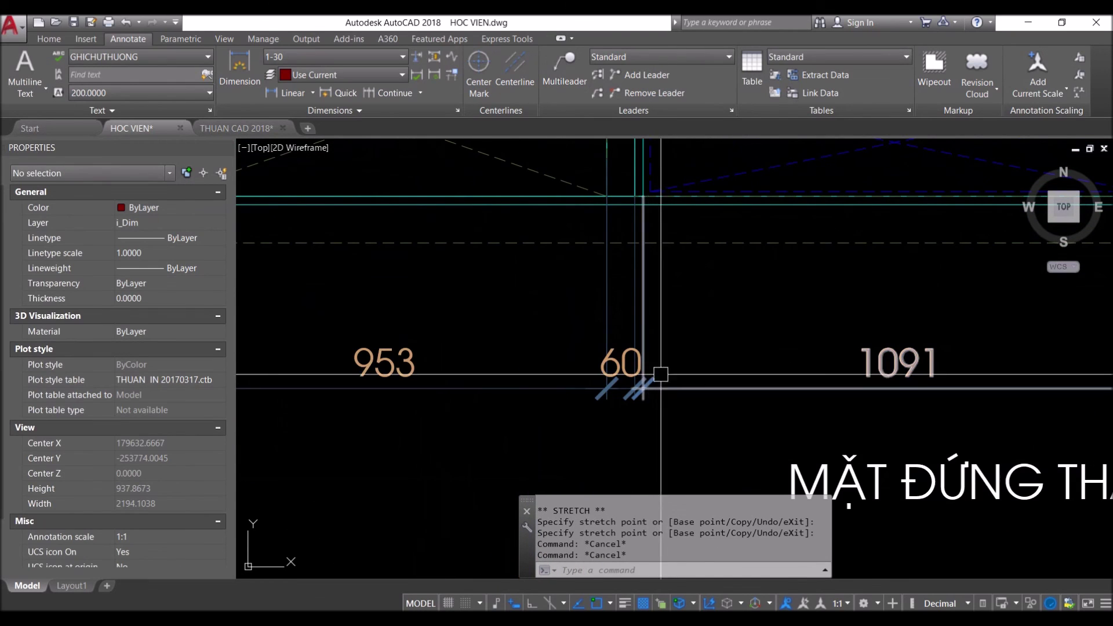
{"action": "left_click", "coordinate": [660, 374]}
{"action": "scroll", "coordinate": [712, 429], "scroll_direction": "down", "scroll_amount": 2}
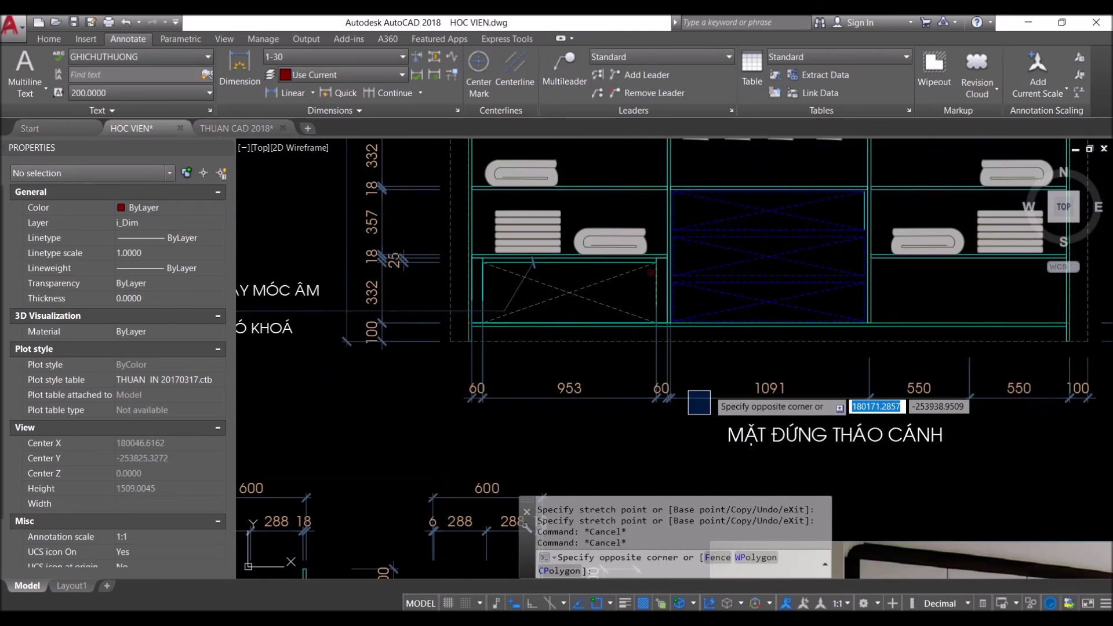
Grip-stretch the 1091 width dimension's end point so it reads 1082
{"action": "scroll", "coordinate": [694, 410], "scroll_direction": "down", "scroll_amount": 3}
{"action": "key", "text": "Escape"}
{"action": "scroll", "coordinate": [754, 394], "scroll_direction": "up", "scroll_amount": 3}
{"action": "left_click", "coordinate": [711, 404]}
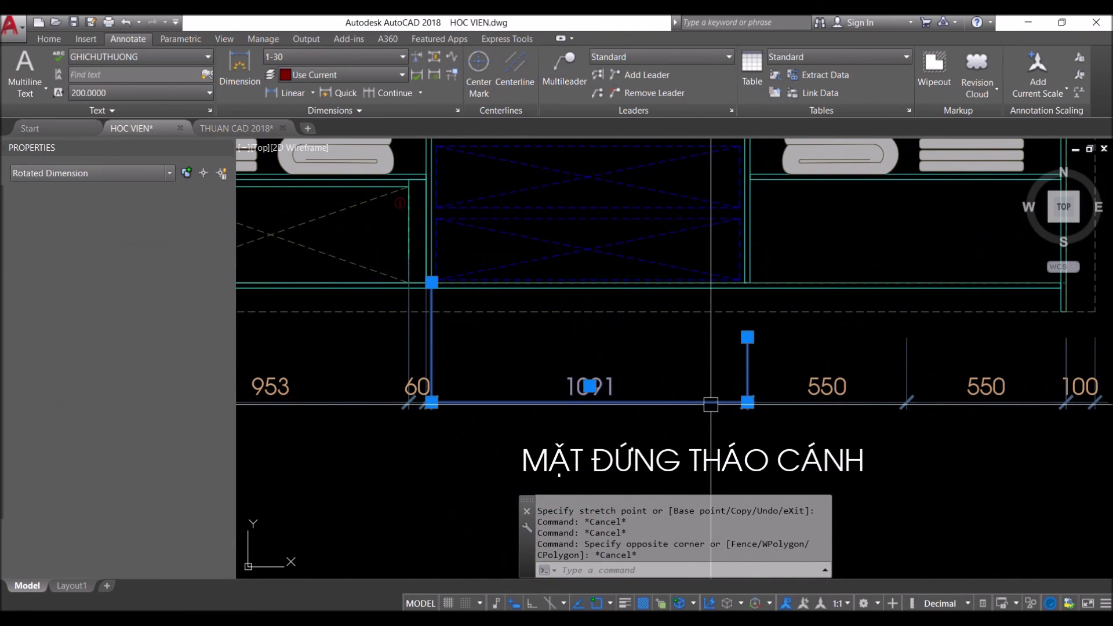
{"action": "scroll", "coordinate": [753, 328], "scroll_direction": "up", "scroll_amount": 2}
{"action": "left_click", "coordinate": [742, 336]}
{"action": "left_click", "coordinate": [742, 233]}
{"action": "key", "text": "Escape"}
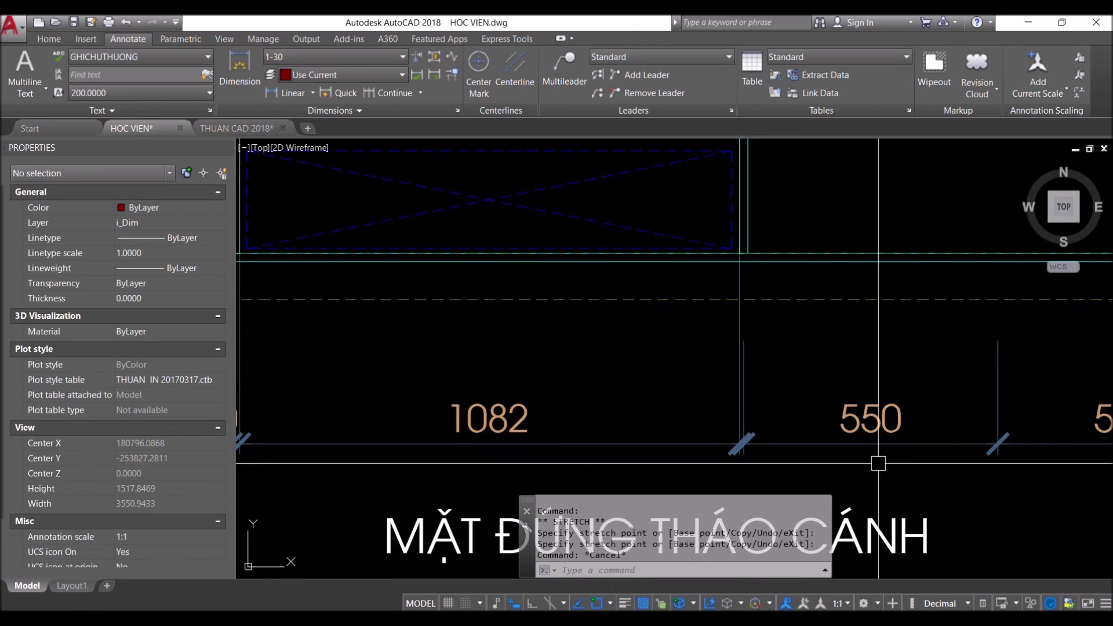
Erase the two 550 width dimensions
{"action": "left_click", "coordinate": [956, 383]}
{"action": "type", "text": "E"}
{"action": "key", "text": "Return"}
{"action": "scroll", "coordinate": [936, 374], "scroll_direction": "down", "scroll_amount": 4}
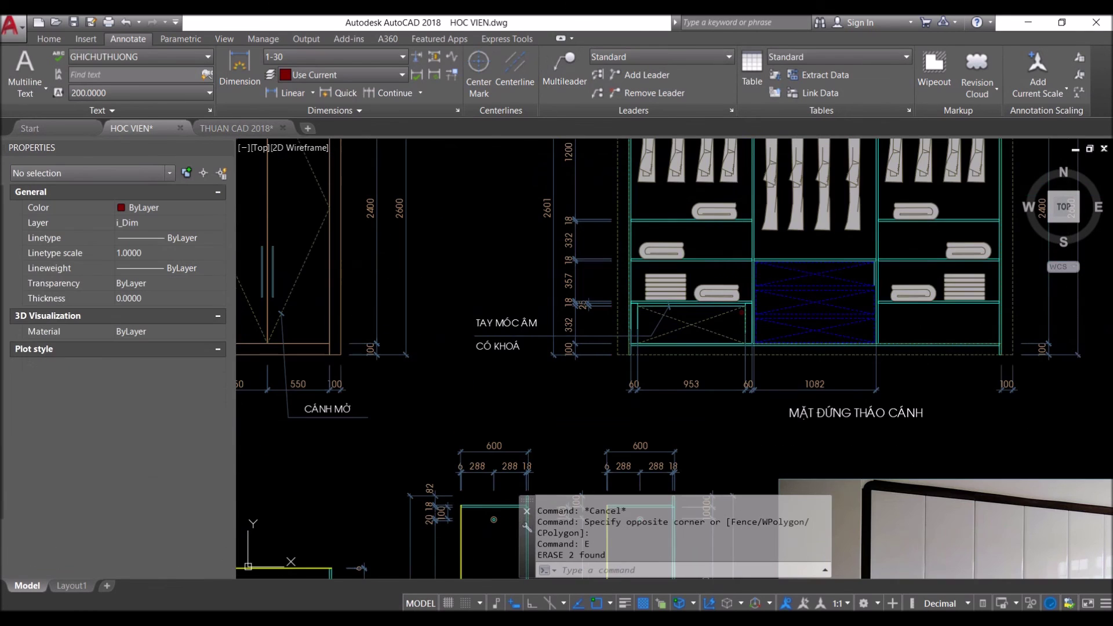
Erase the 1082 dimension, leaving 60, 953, 60 and 100 in the row
{"action": "left_click", "coordinate": [1024, 390]}
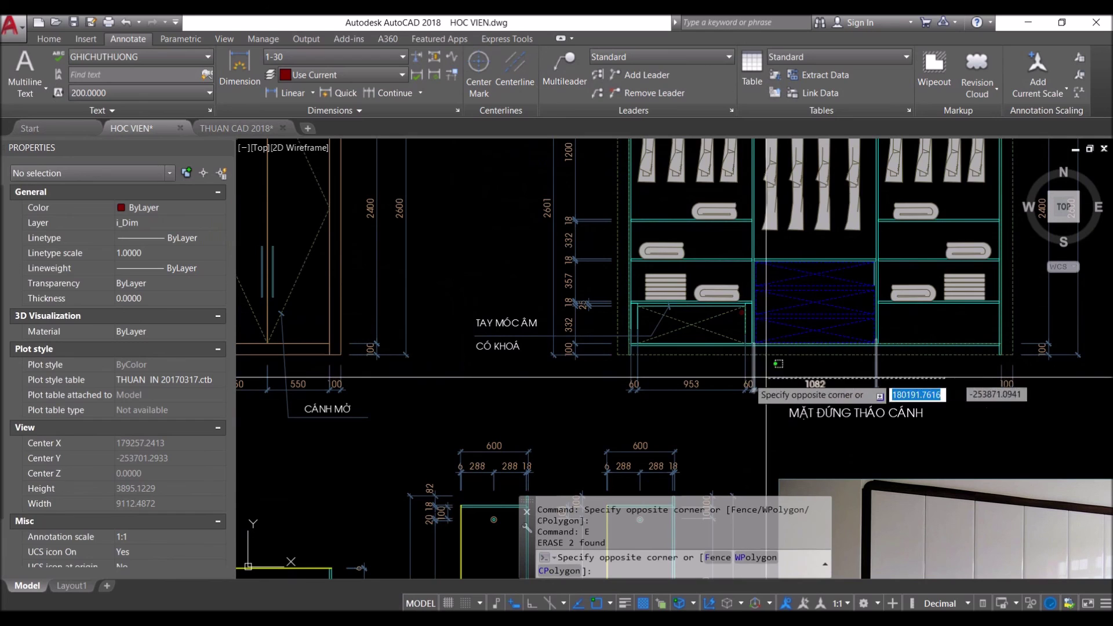
{"action": "left_click", "coordinate": [674, 376]}
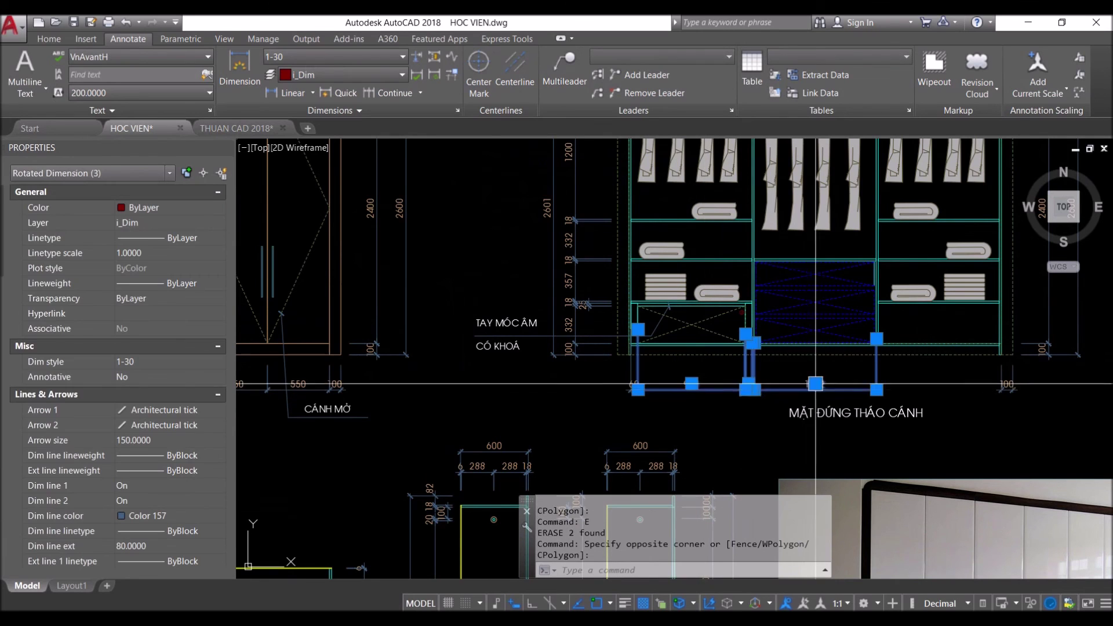
{"action": "key", "text": "Escape"}
{"action": "key", "text": "Escape"}
{"action": "left_click", "coordinate": [851, 380]}
{"action": "key", "text": "Escape"}
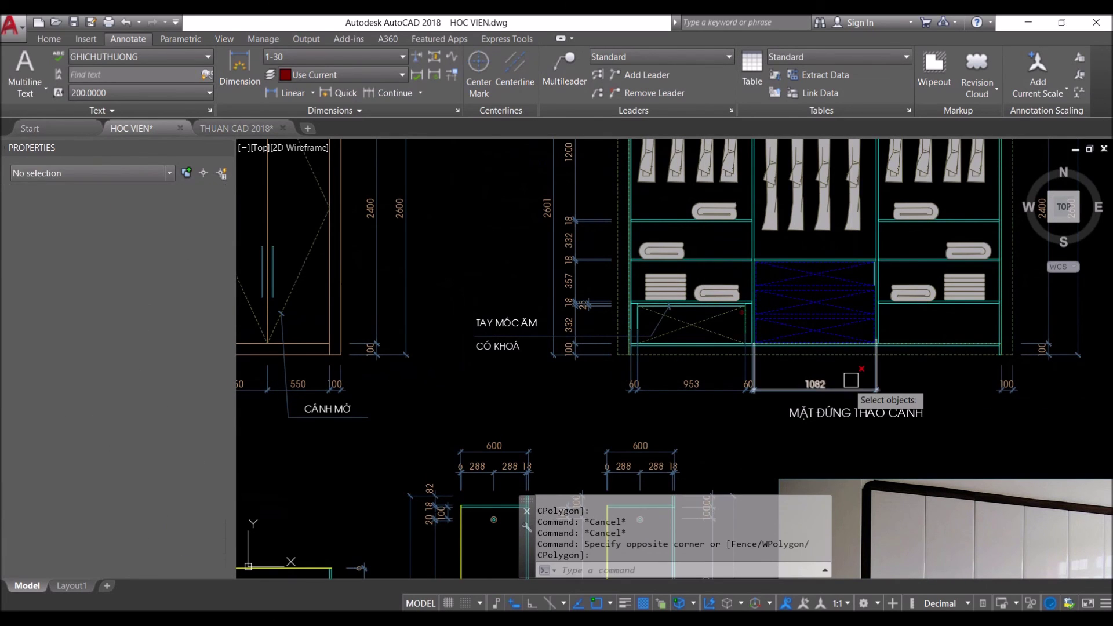
{"action": "type", "text": "E"}
{"action": "key", "text": "Return"}
{"action": "key", "text": "Escape"}
{"action": "left_click", "coordinate": [816, 384]}
{"action": "key", "text": "Escape"}
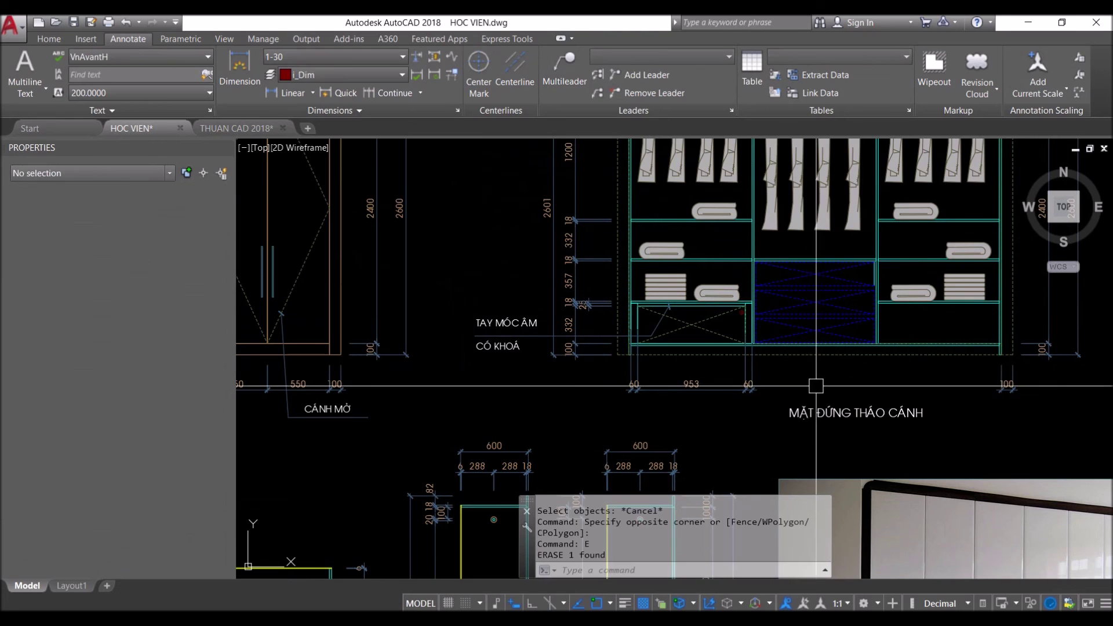
Start a new linear dimension with the 4 alias
{"action": "type", "text": "4"}
{"action": "key", "text": "Return"}
{"action": "scroll", "coordinate": [783, 360], "scroll_direction": "up", "scroll_amount": 4}
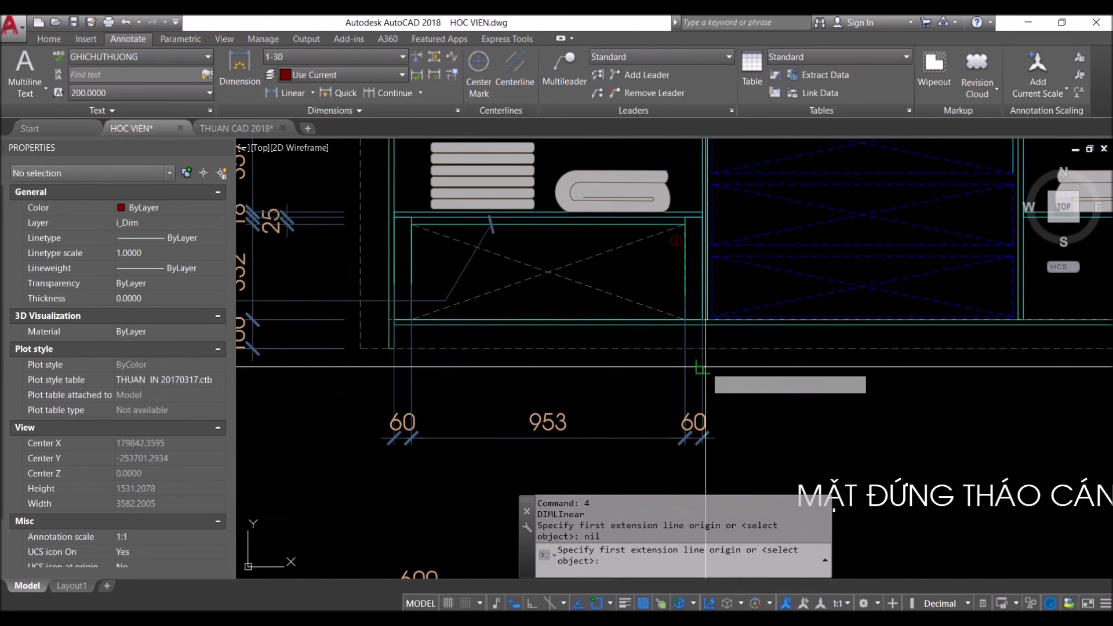
Dimension the 18 panel with a linear dimension placed beside the 60
{"action": "left_click", "coordinate": [708, 321]}
{"action": "scroll", "coordinate": [710, 313], "scroll_direction": "up", "scroll_amount": 2}
{"action": "scroll", "coordinate": [709, 313], "scroll_direction": "up", "scroll_amount": 2}
{"action": "left_click", "coordinate": [698, 449]}
{"action": "scroll", "coordinate": [696, 413], "scroll_direction": "down", "scroll_amount": 3}
{"action": "scroll", "coordinate": [745, 241], "scroll_direction": "down", "scroll_amount": 2}
{"action": "scroll", "coordinate": [748, 432], "scroll_direction": "up", "scroll_amount": 4}
{"action": "scroll", "coordinate": [746, 374], "scroll_direction": "up", "scroll_amount": 2}
{"action": "scroll", "coordinate": [747, 374], "scroll_direction": "down", "scroll_amount": 5}
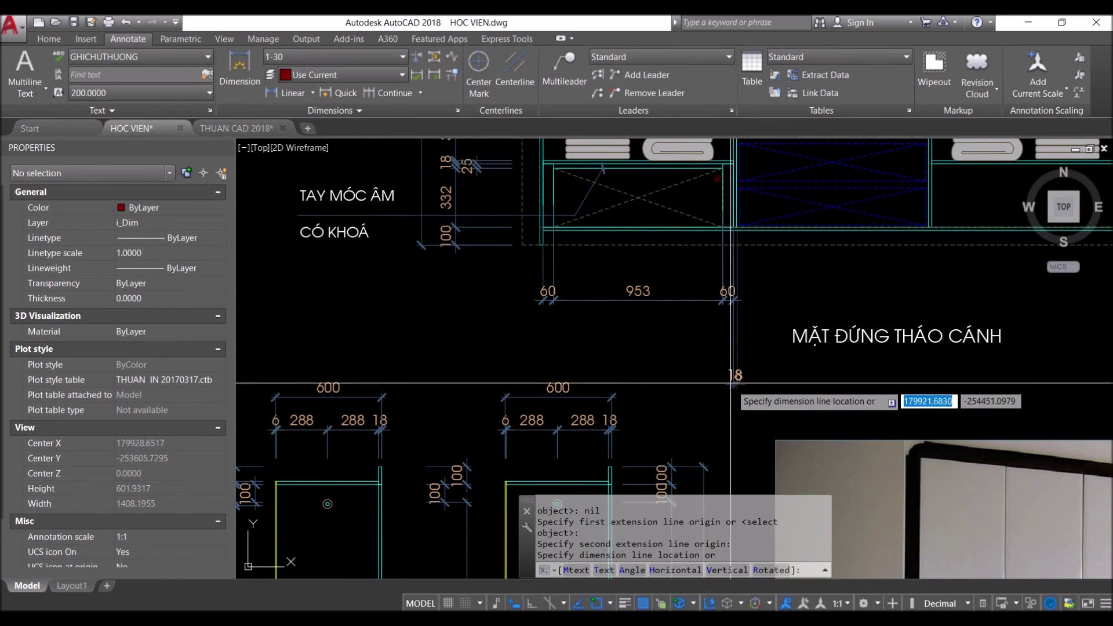
{"action": "scroll", "coordinate": [760, 296], "scroll_direction": "up", "scroll_amount": 3}
{"action": "scroll", "coordinate": [748, 296], "scroll_direction": "up", "scroll_amount": 1}
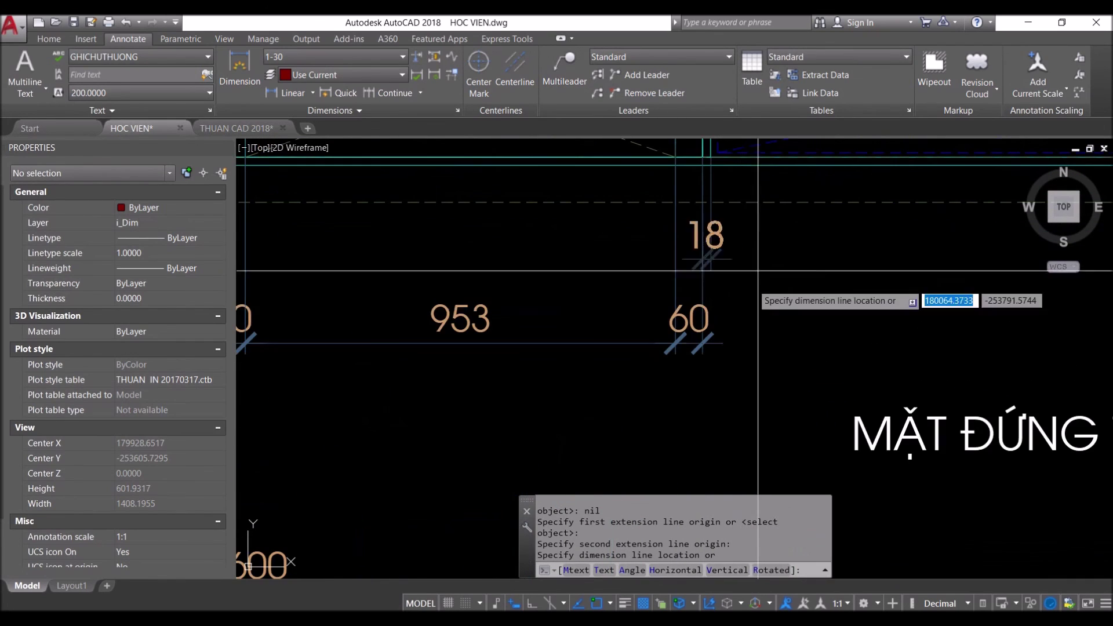
{"action": "left_click", "coordinate": [725, 337]}
Continue the row with 1082, 18 and 1073 dimensions ending at the 100
{"action": "middle_click_drag", "start_coordinate": [791, 312], "coordinate": [701, 377]}
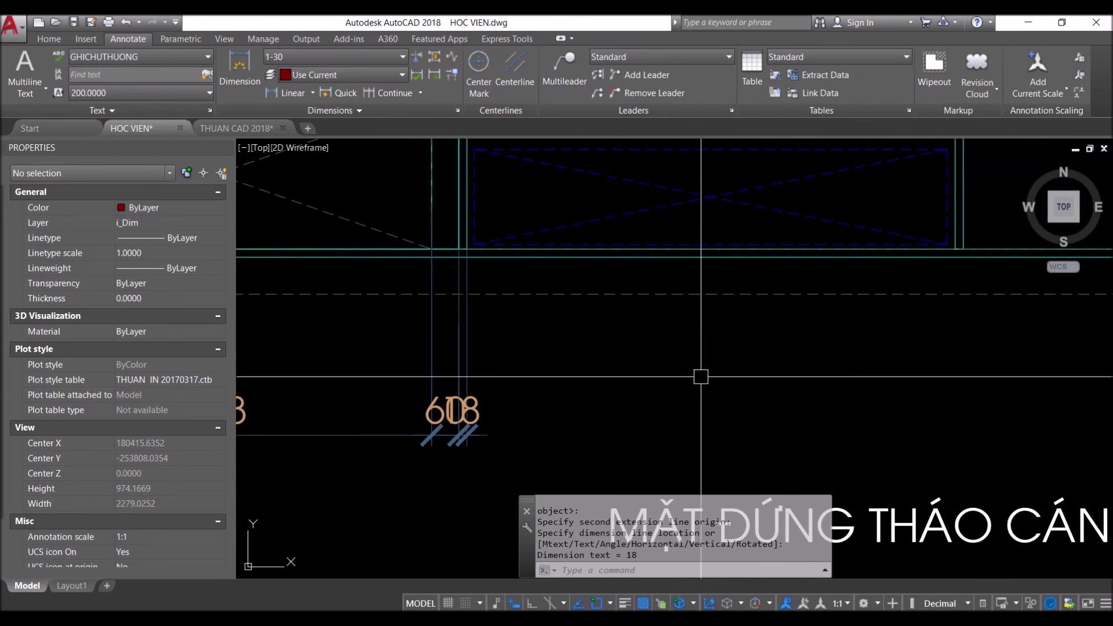
{"action": "type", "text": "5"}
{"action": "key", "text": "Return"}
{"action": "scroll", "coordinate": [734, 378], "scroll_direction": "down", "scroll_amount": 1}
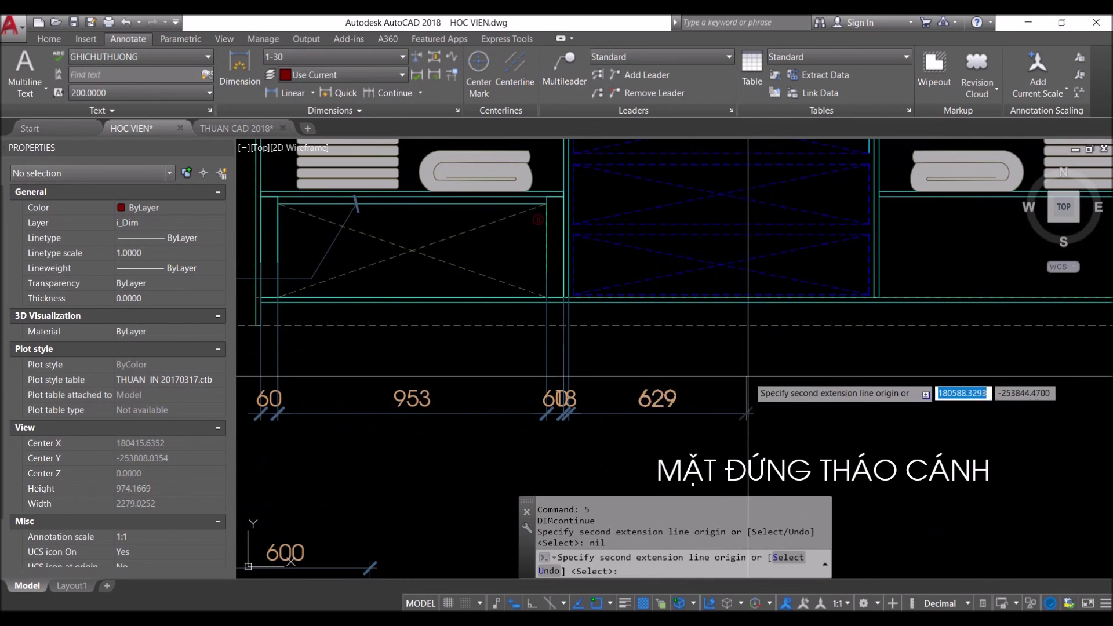
{"action": "scroll", "coordinate": [847, 326], "scroll_direction": "up", "scroll_amount": 3}
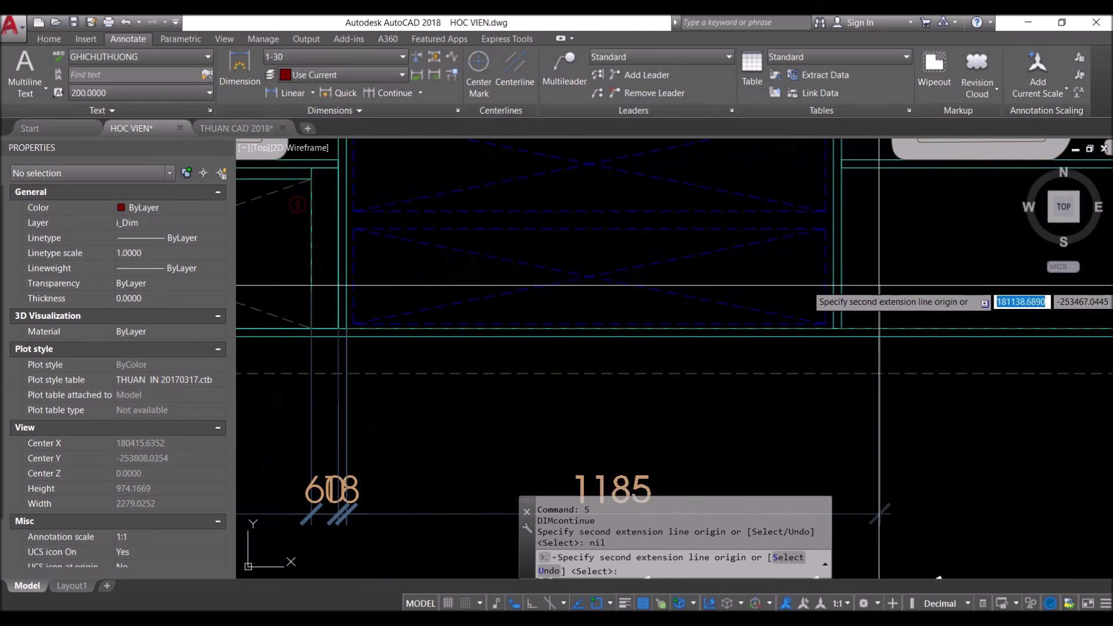
{"action": "left_click", "coordinate": [834, 329]}
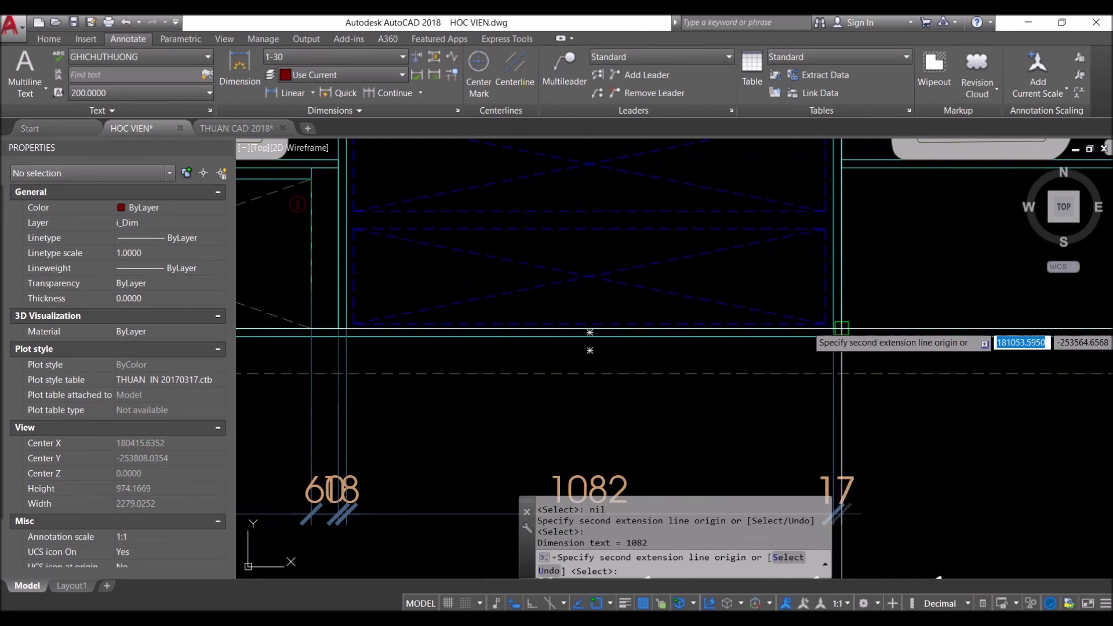
{"action": "middle_click_drag", "start_coordinate": [863, 346], "coordinate": [493, 286]}
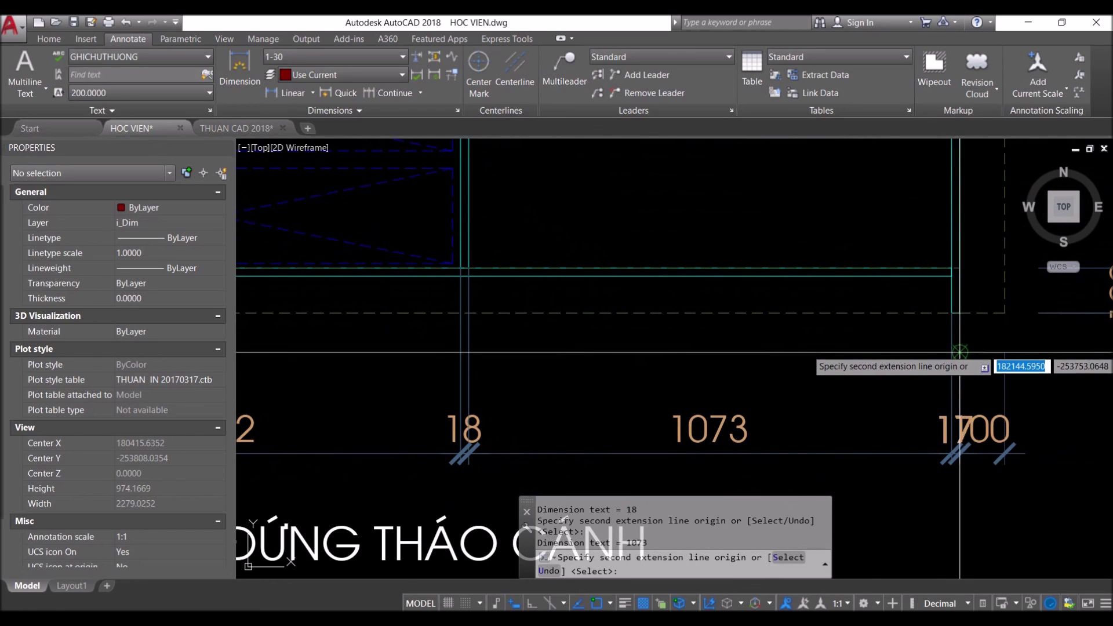
{"action": "key", "text": "Return"}
{"action": "key", "text": "Escape"}
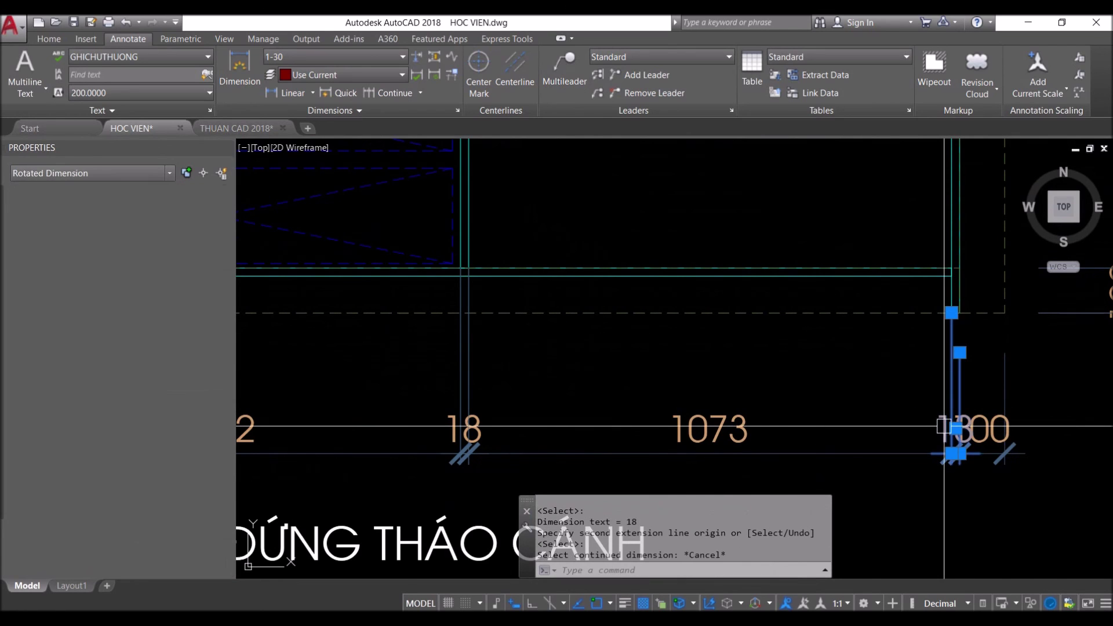
{"action": "type", "text": "d"}
{"action": "key", "text": "Return"}
{"action": "scroll", "coordinate": [957, 522], "scroll_direction": "down", "scroll_amount": 2}
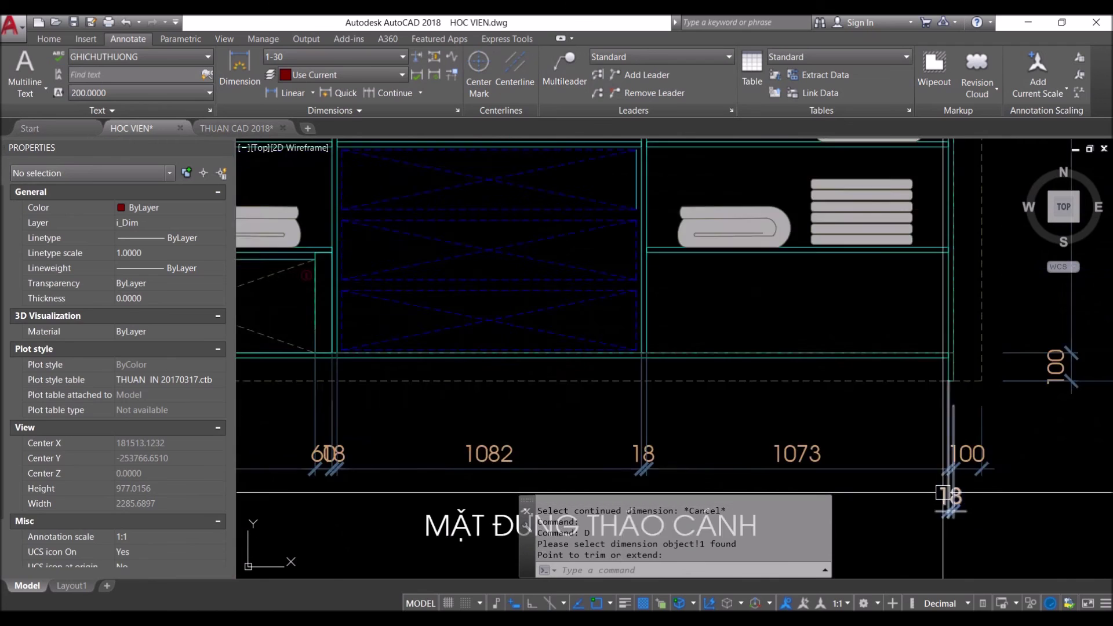
Trim the overlapping 18 dimension's extension lines to a set end point
{"action": "scroll", "coordinate": [616, 417], "scroll_direction": "down", "scroll_amount": 2}
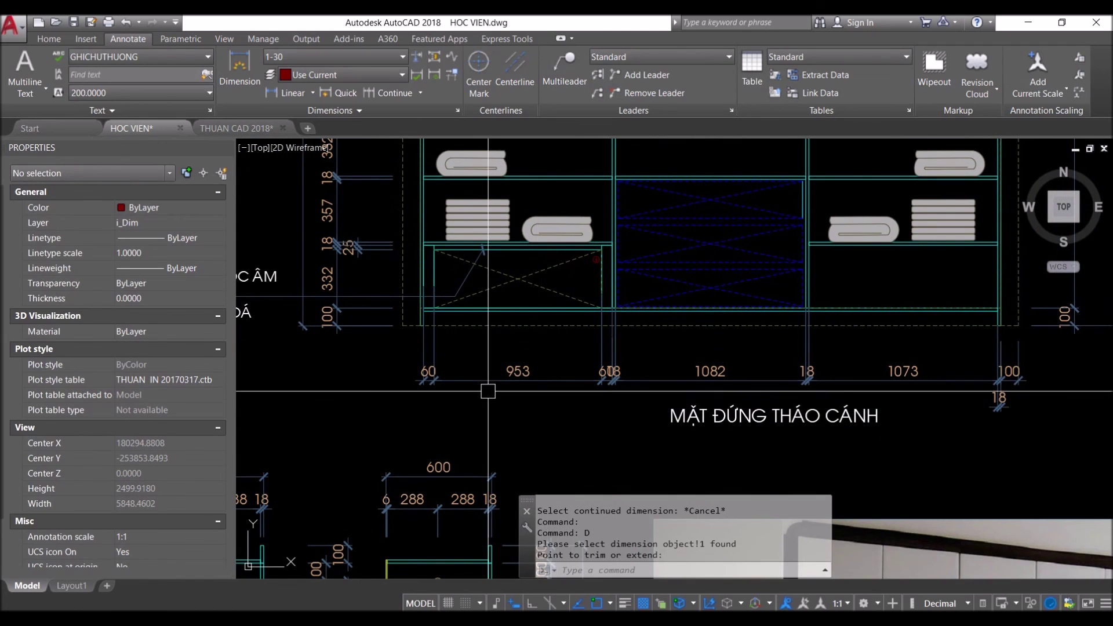
{"action": "scroll", "coordinate": [564, 368], "scroll_direction": "up", "scroll_amount": 1}
{"action": "scroll", "coordinate": [621, 371], "scroll_direction": "up", "scroll_amount": 3}
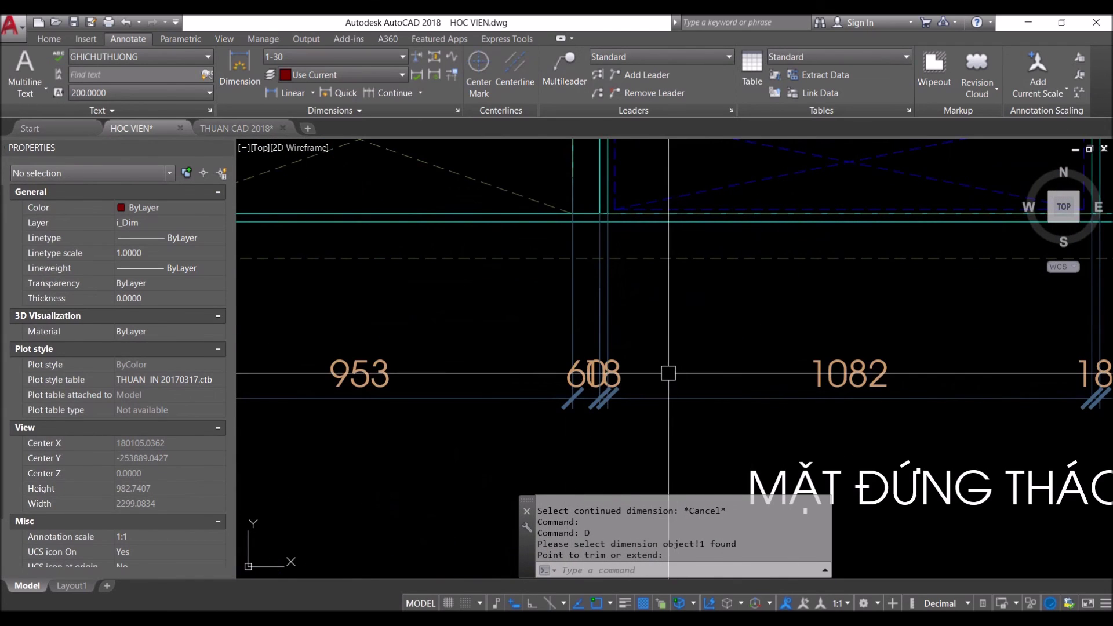
{"action": "left_click", "coordinate": [632, 374]}
{"action": "key", "text": "space"}
{"action": "left_click", "coordinate": [635, 332]}
Trim the nine bottom-row dimensions' extension lines to one common line using Q
{"action": "scroll", "coordinate": [635, 332], "scroll_direction": "down", "scroll_amount": 3}
{"action": "scroll", "coordinate": [635, 332], "scroll_direction": "down", "scroll_amount": 3}
{"action": "scroll", "coordinate": [635, 332], "scroll_direction": "down", "scroll_amount": 2}
{"action": "left_click", "coordinate": [919, 339]}
{"action": "left_click", "coordinate": [658, 324]}
{"action": "type", "text": "q"}
{"action": "key", "text": "space"}
{"action": "scroll", "coordinate": [894, 299], "scroll_direction": "up", "scroll_amount": 2}
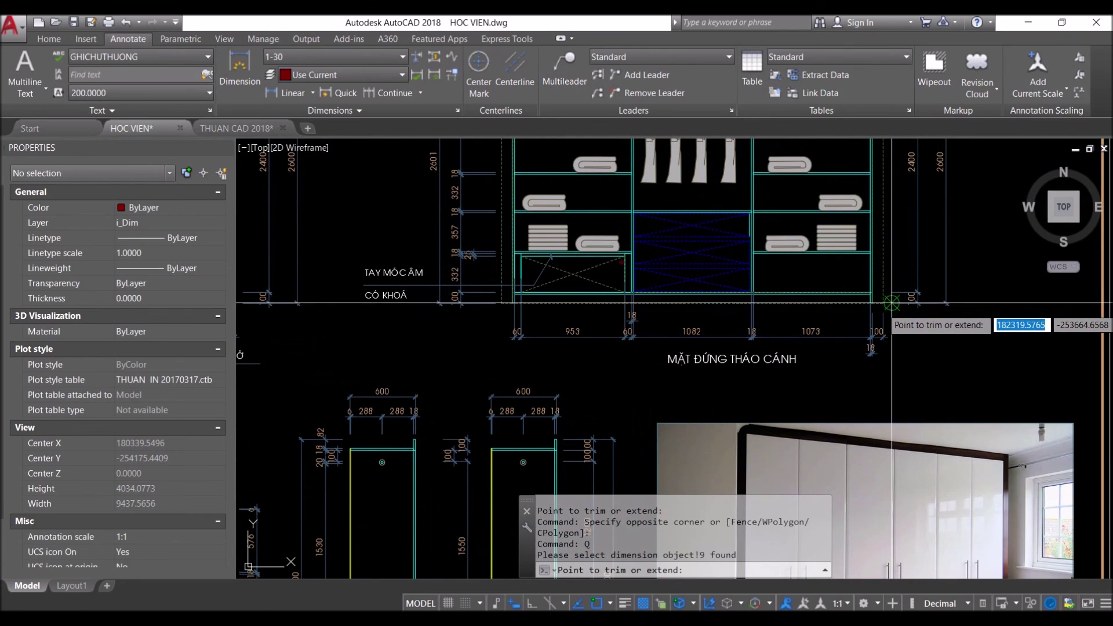
{"action": "key", "text": "Return"}
{"action": "scroll", "coordinate": [808, 325], "scroll_direction": "down", "scroll_amount": 2}
{"action": "scroll", "coordinate": [807, 325], "scroll_direction": "down", "scroll_amount": 2}
{"action": "scroll", "coordinate": [568, 397], "scroll_direction": "up", "scroll_amount": 1}
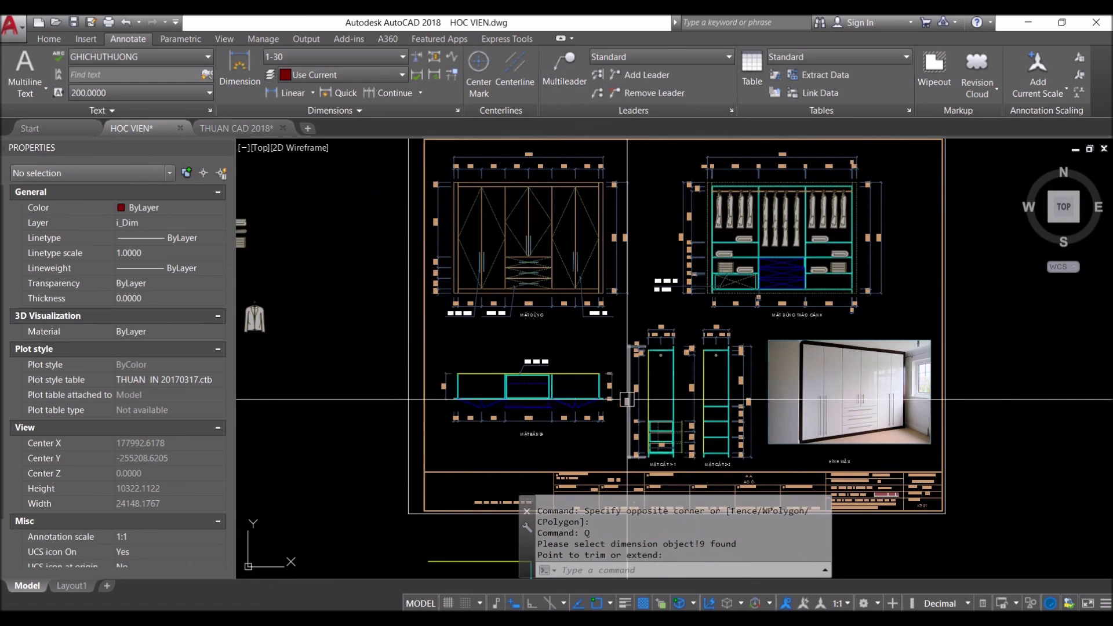
{"action": "scroll", "coordinate": [568, 396], "scroll_direction": "up", "scroll_amount": 2}
{"action": "scroll", "coordinate": [520, 396], "scroll_direction": "down", "scroll_amount": 2}
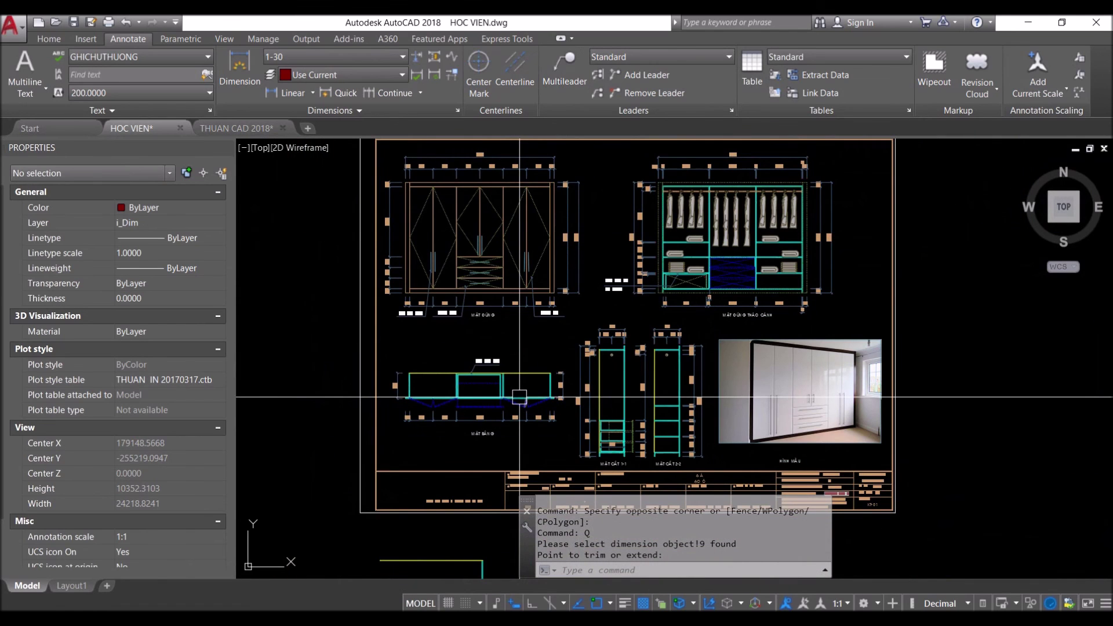
{"action": "scroll", "coordinate": [435, 456], "scroll_direction": "up", "scroll_amount": 1}
{"action": "scroll", "coordinate": [435, 456], "scroll_direction": "down", "scroll_amount": 3}
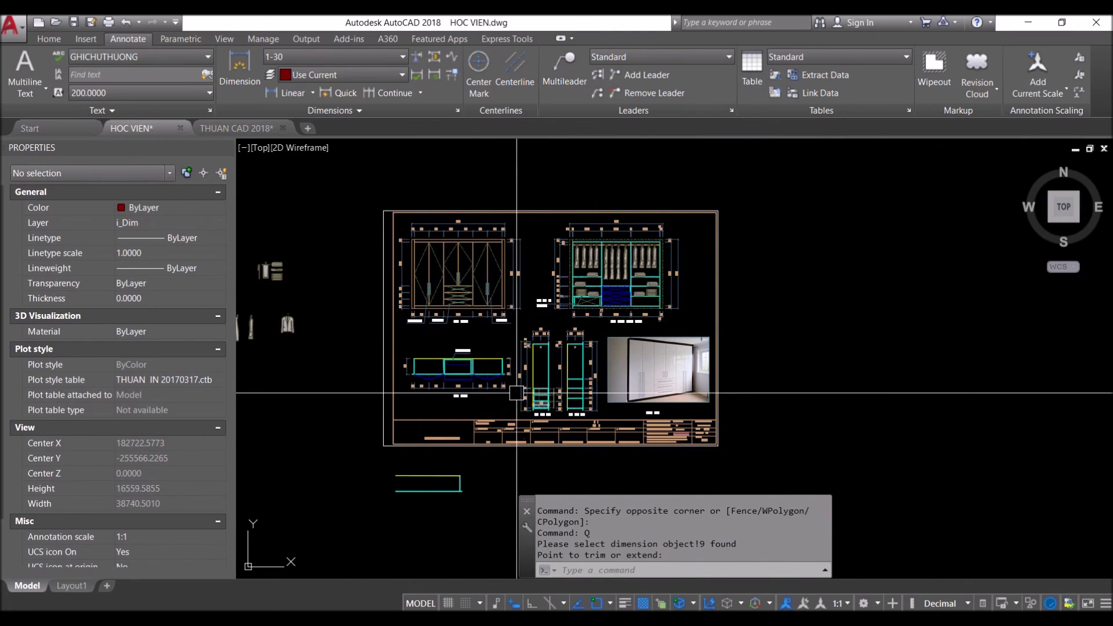
{"action": "scroll", "coordinate": [565, 318], "scroll_direction": "down", "scroll_amount": 1}
{"action": "scroll", "coordinate": [565, 318], "scroll_direction": "up", "scroll_amount": 1}
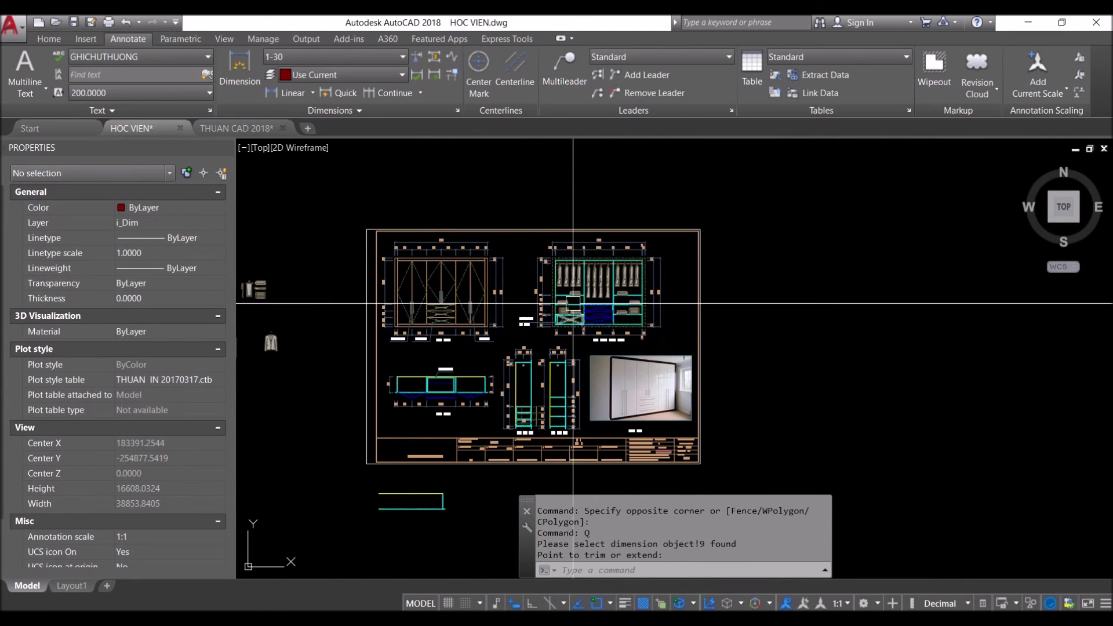
{"action": "scroll", "coordinate": [573, 303], "scroll_direction": "up", "scroll_amount": 4}
{"action": "scroll", "coordinate": [589, 295], "scroll_direction": "up", "scroll_amount": 1}
{"action": "scroll", "coordinate": [587, 293], "scroll_direction": "down", "scroll_amount": 2}
{"action": "scroll", "coordinate": [586, 290], "scroll_direction": "down", "scroll_amount": 1}
{"action": "scroll", "coordinate": [586, 346], "scroll_direction": "up", "scroll_amount": 2}
{"action": "middle_click_drag", "start_coordinate": [587, 346], "coordinate": [612, 324]}
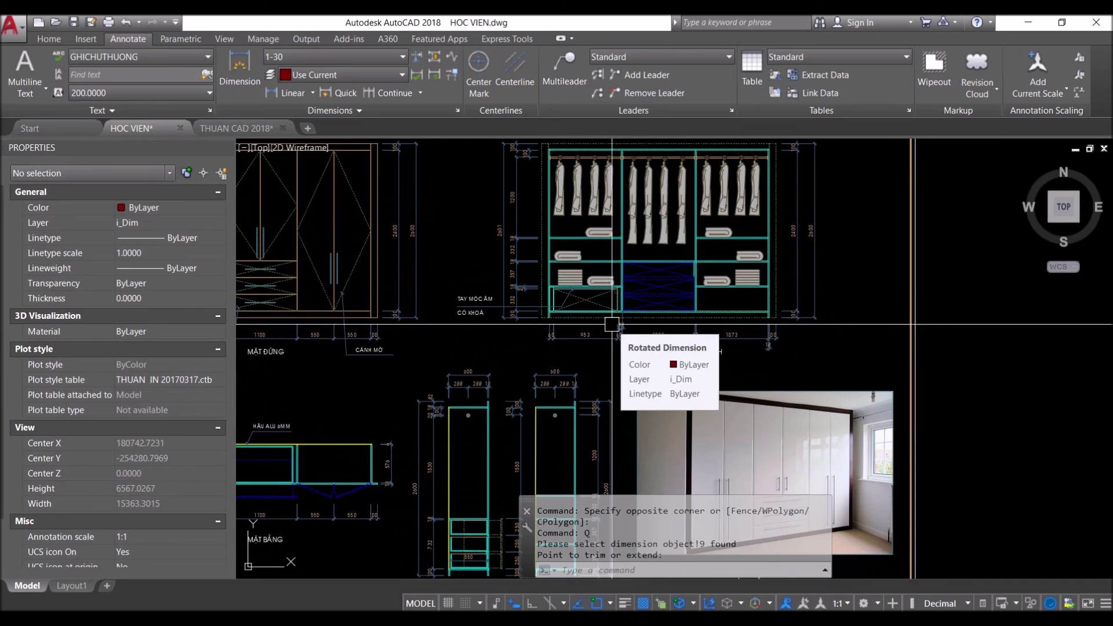
{"action": "scroll", "coordinate": [612, 324], "scroll_direction": "down", "scroll_amount": 2}
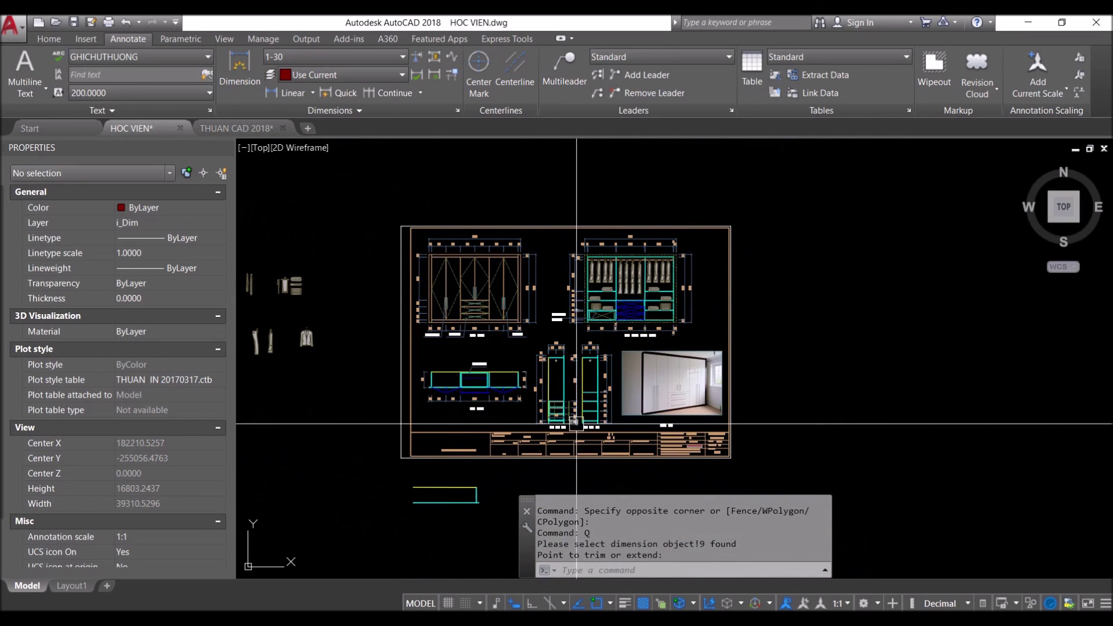
{"action": "scroll", "coordinate": [586, 375], "scroll_direction": "up", "scroll_amount": 2}
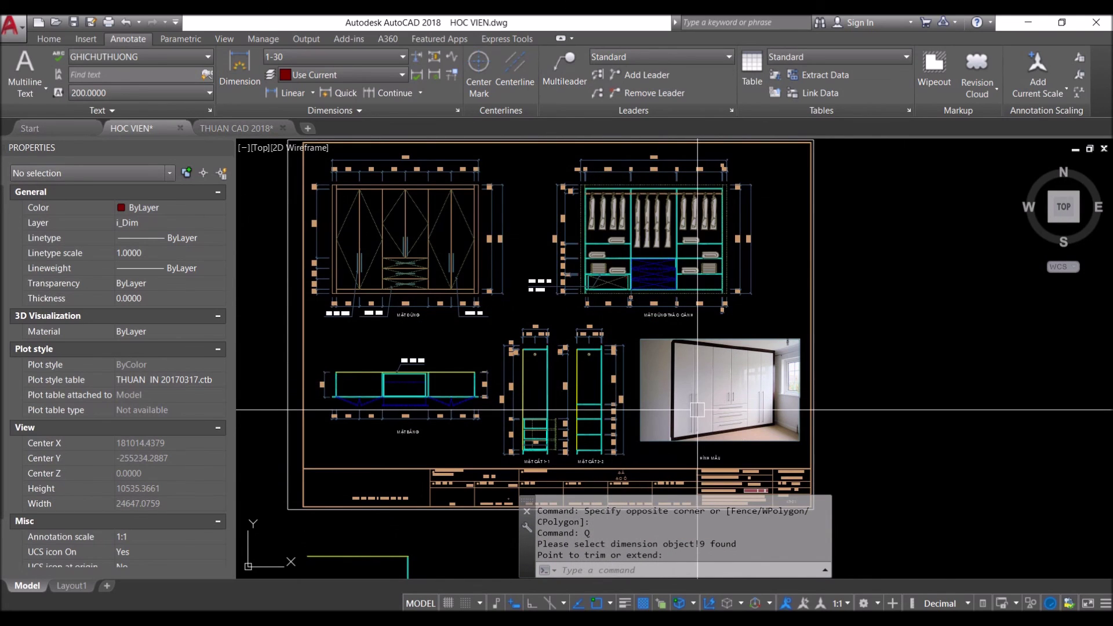
{"action": "middle_click_drag", "start_coordinate": [706, 400], "coordinate": [757, 376]}
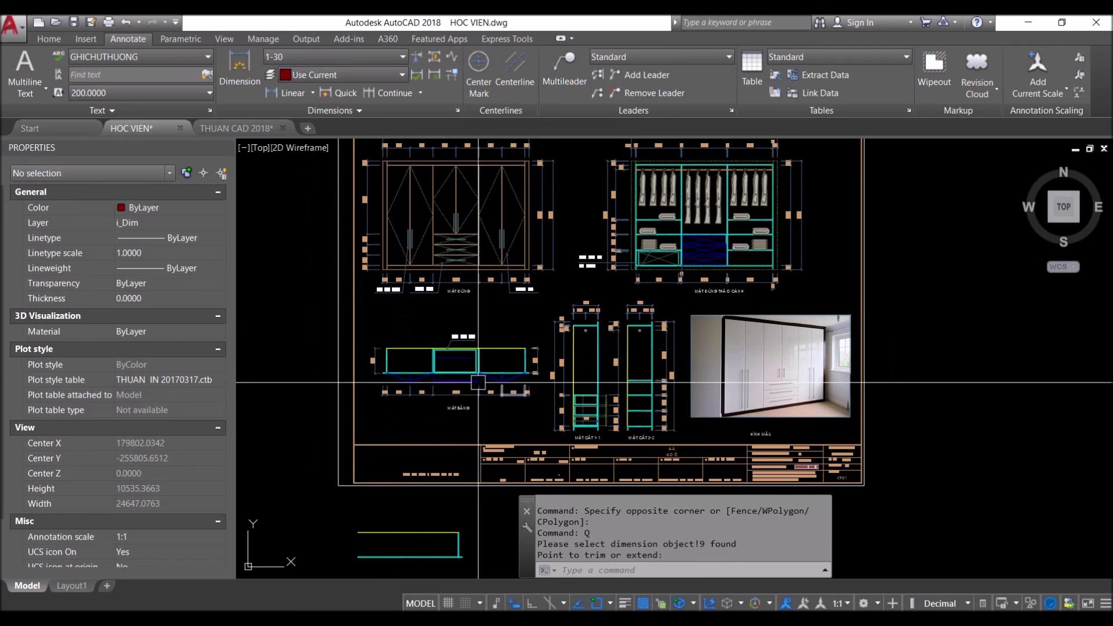
{"action": "scroll", "coordinate": [468, 292], "scroll_direction": "down", "scroll_amount": 2}
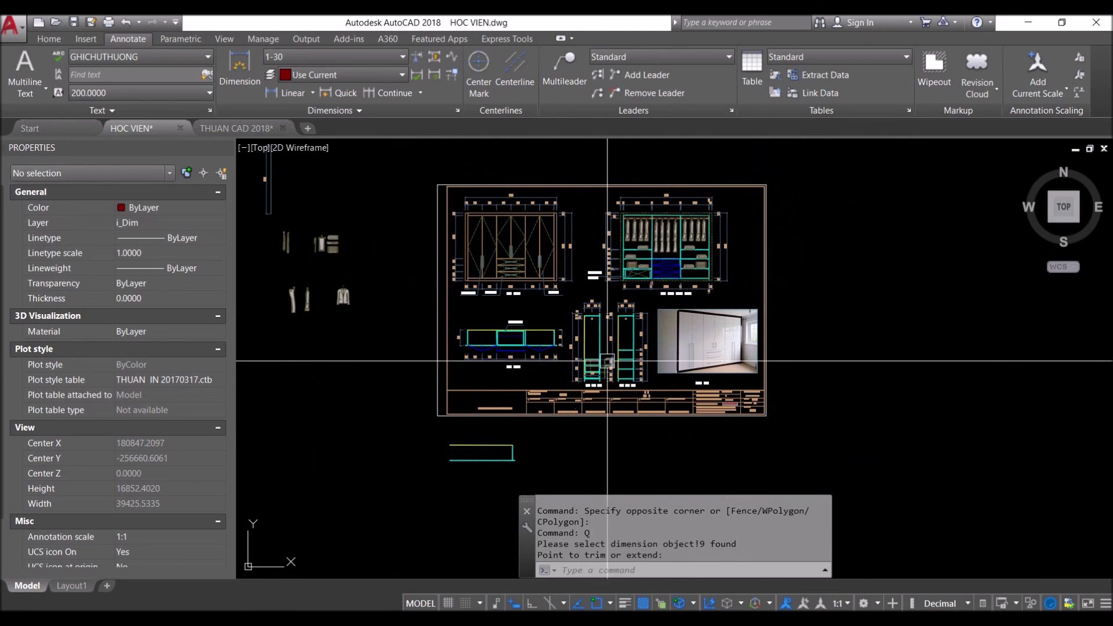